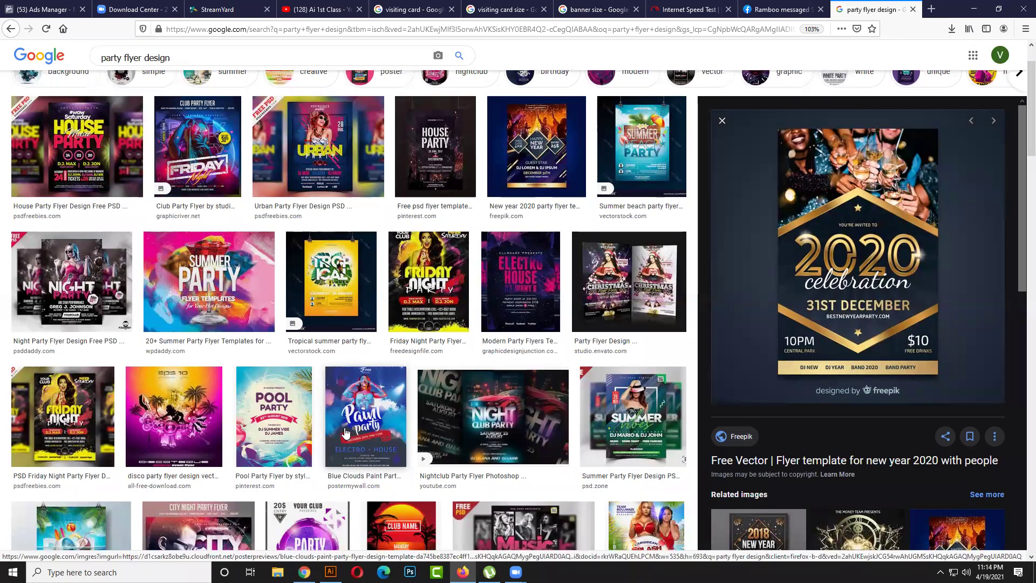
- Browse the party flyer design image results for flyer layout ideas
{"action": "scroll", "coordinate": [346, 433], "scroll_direction": "down", "scroll_amount": 1}
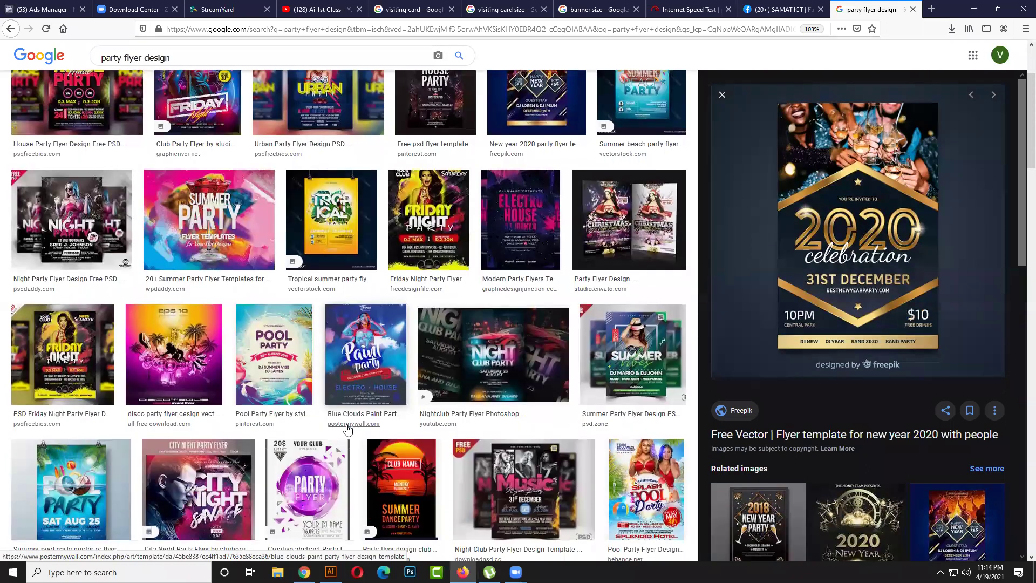
{"action": "scroll", "coordinate": [347, 429], "scroll_direction": "down", "scroll_amount": 6}
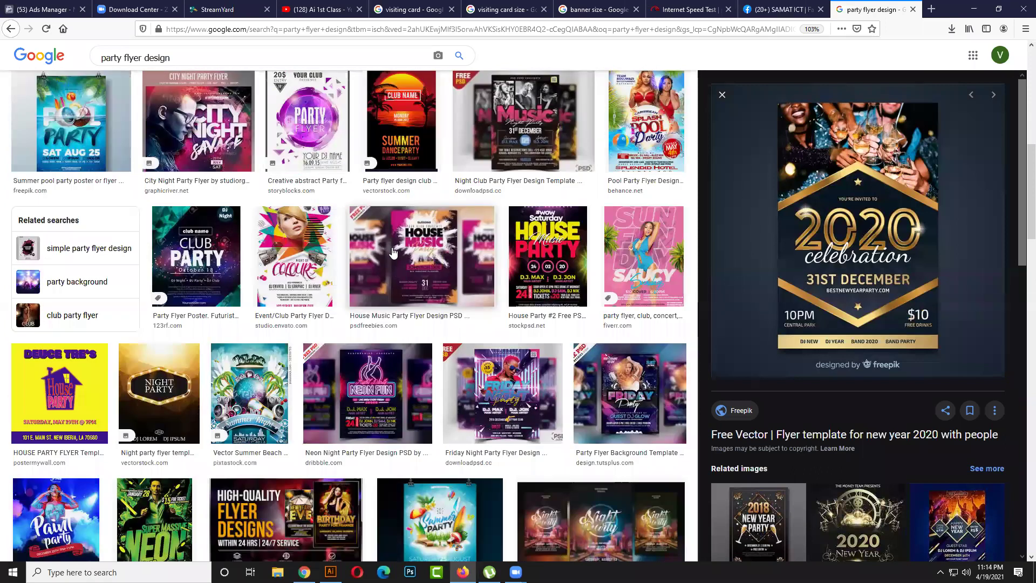
{"action": "scroll", "coordinate": [393, 253], "scroll_direction": "down", "scroll_amount": 1}
{"action": "scroll", "coordinate": [393, 252], "scroll_direction": "down", "scroll_amount": 3}
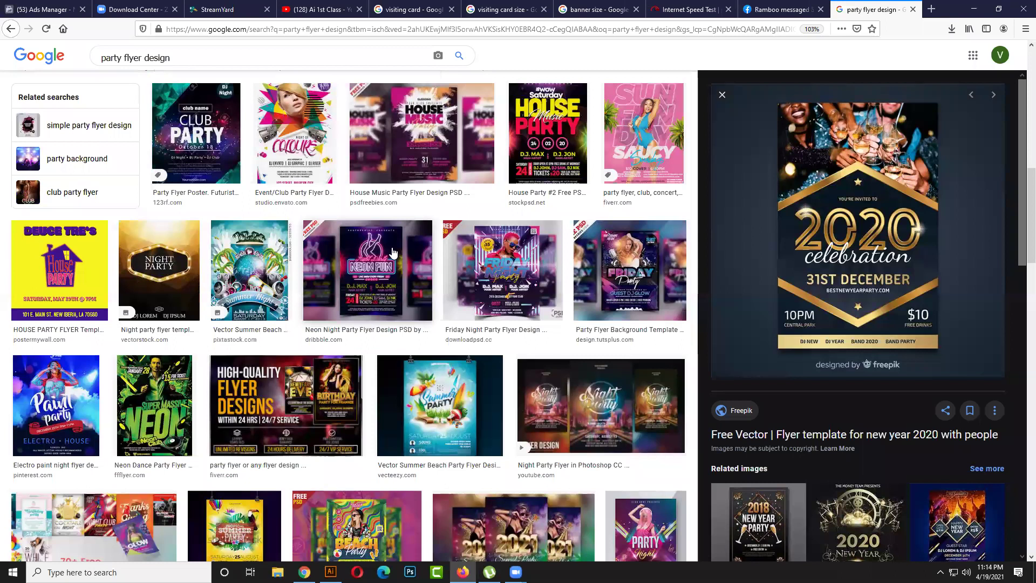
{"action": "scroll", "coordinate": [393, 254], "scroll_direction": "down", "scroll_amount": 1}
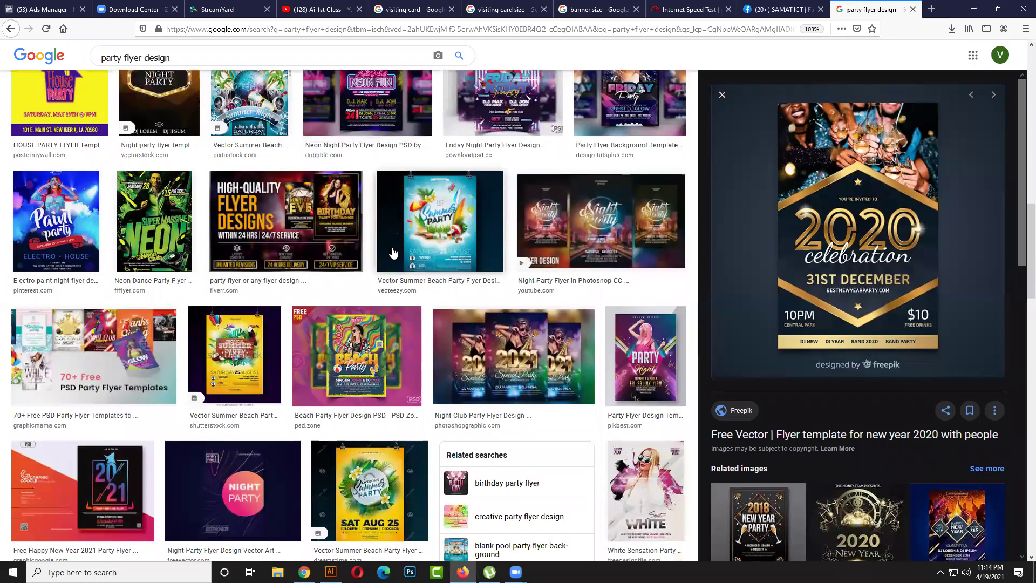
{"action": "scroll", "coordinate": [393, 253], "scroll_direction": "down", "scroll_amount": 1}
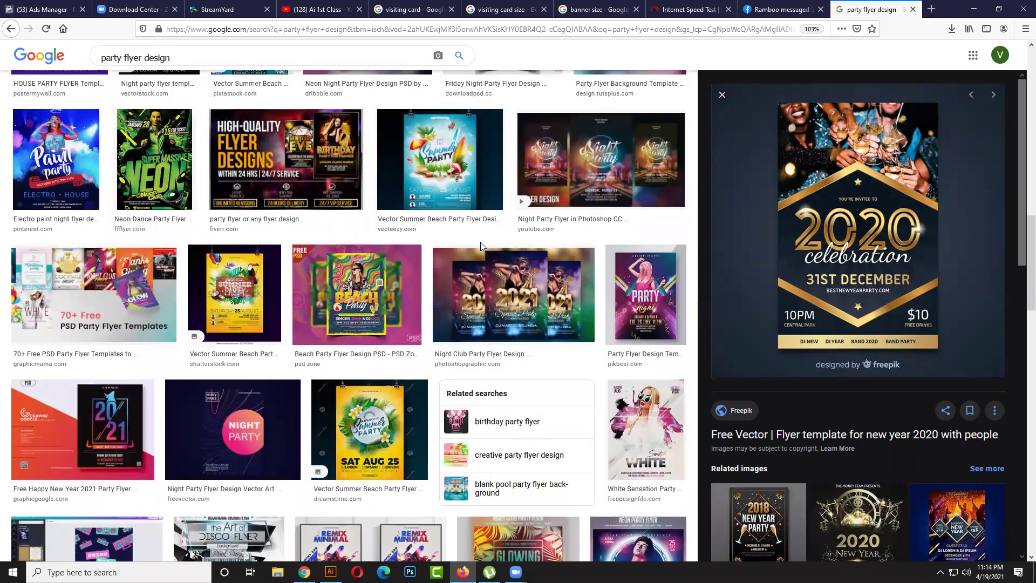
{"action": "scroll", "coordinate": [480, 242], "scroll_direction": "down", "scroll_amount": 2}
{"action": "scroll", "coordinate": [477, 249], "scroll_direction": "up", "scroll_amount": 4}
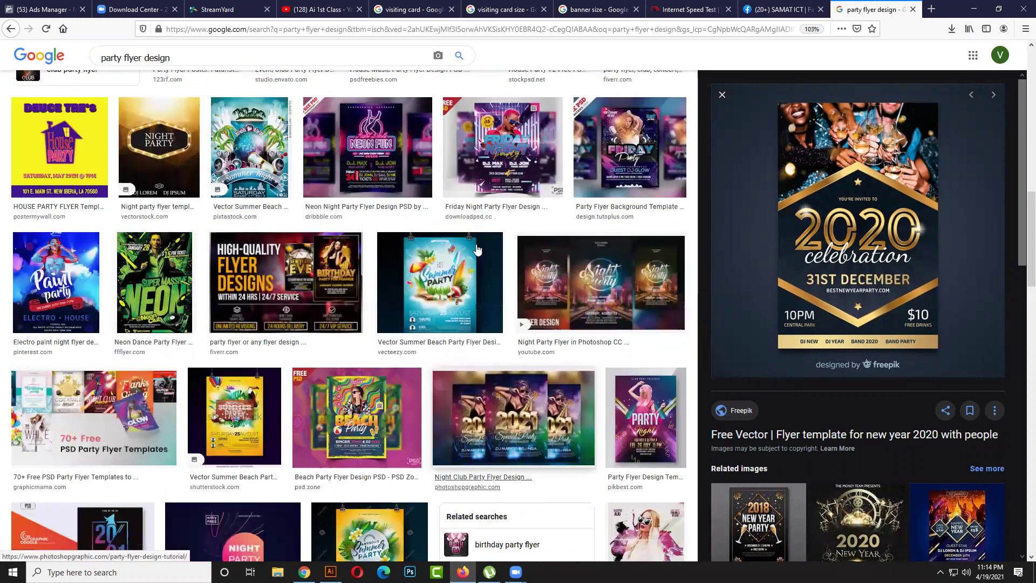
{"action": "scroll", "coordinate": [199, 72], "scroll_direction": "up", "scroll_amount": 5}
{"action": "triple_click", "coordinate": [179, 57]}
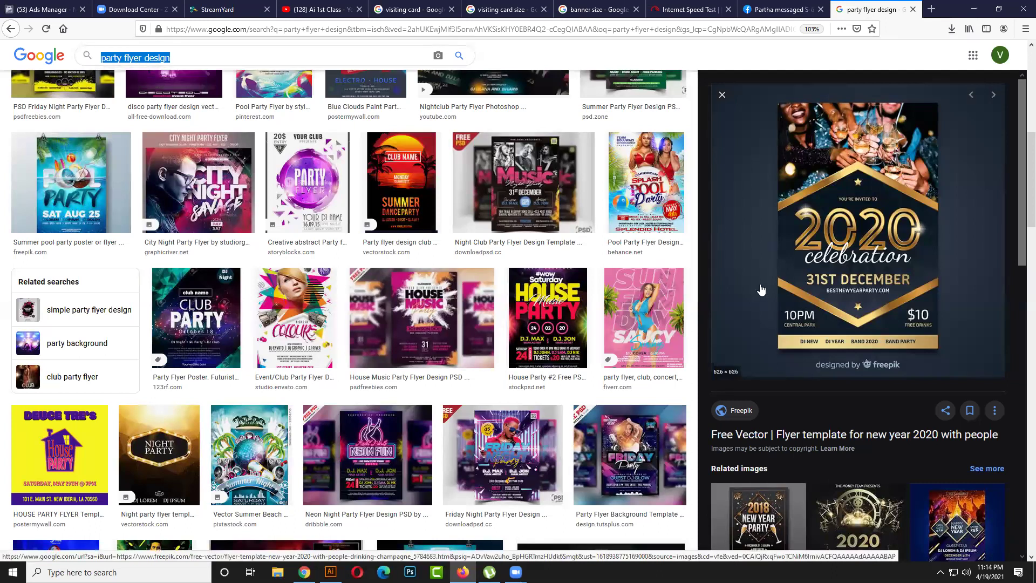
- Examine the related images listed for the Freepik 2020 celebration flyer template
{"action": "scroll", "coordinate": [761, 290], "scroll_direction": "down", "scroll_amount": 4}
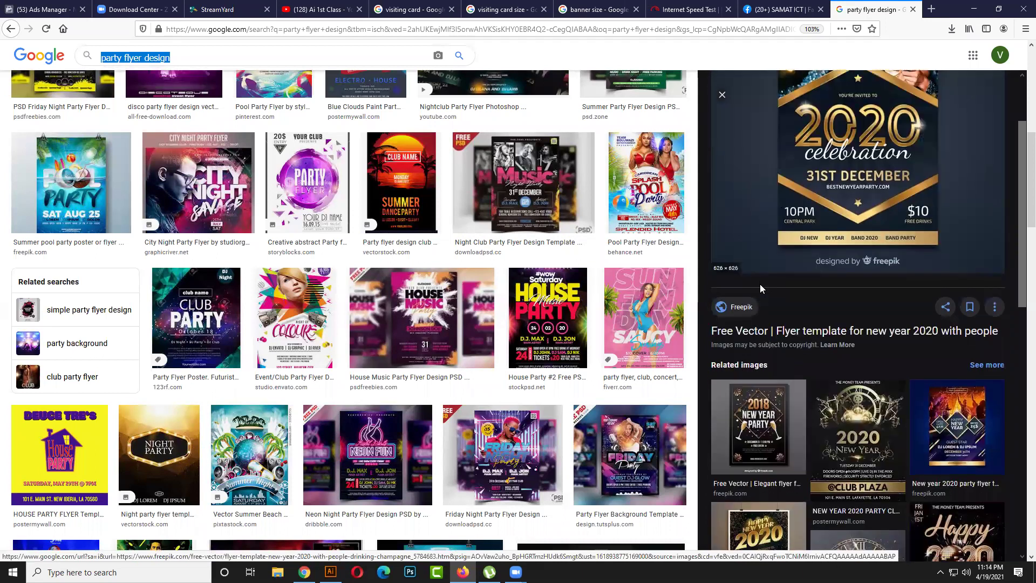
{"action": "scroll", "coordinate": [760, 291], "scroll_direction": "down", "scroll_amount": 1}
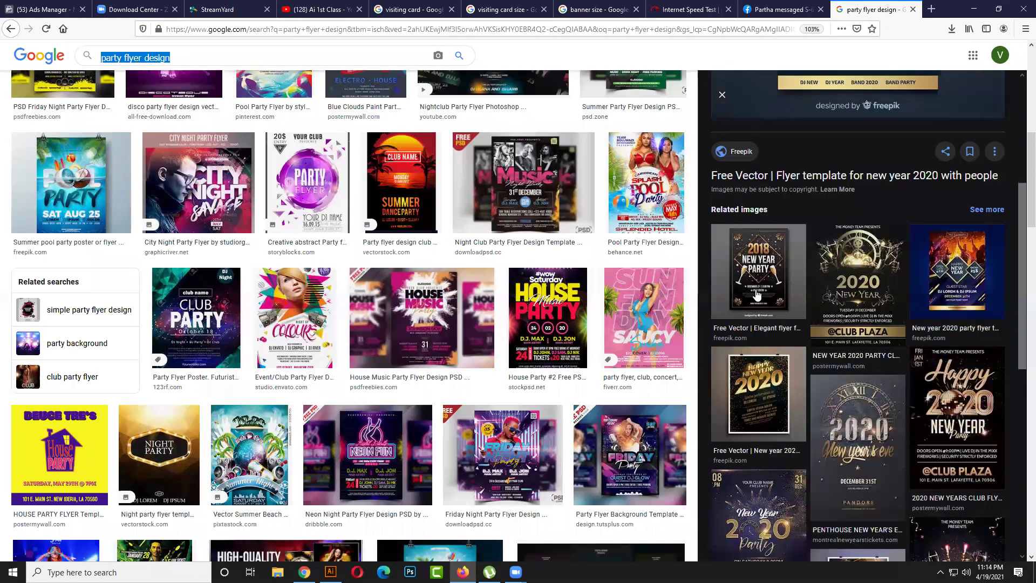
{"action": "scroll", "coordinate": [757, 294], "scroll_direction": "up", "scroll_amount": 5}
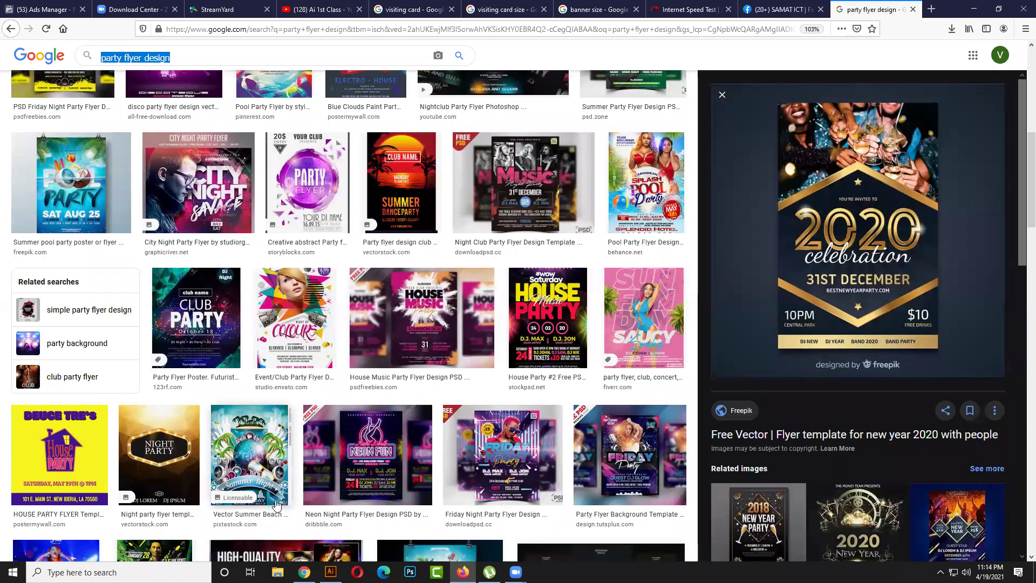
- Switch to Illustrator and configure a new document with the A4 print preset, units in inches and a 0.125 in bleed on all sides
{"action": "left_click", "coordinate": [331, 573]}
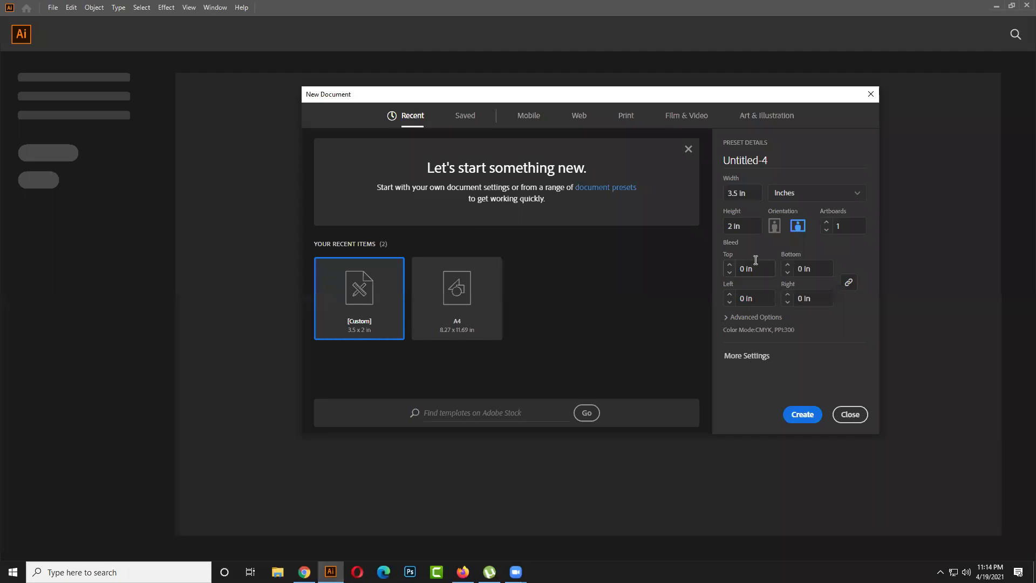
{"action": "left_click", "coordinate": [624, 117]}
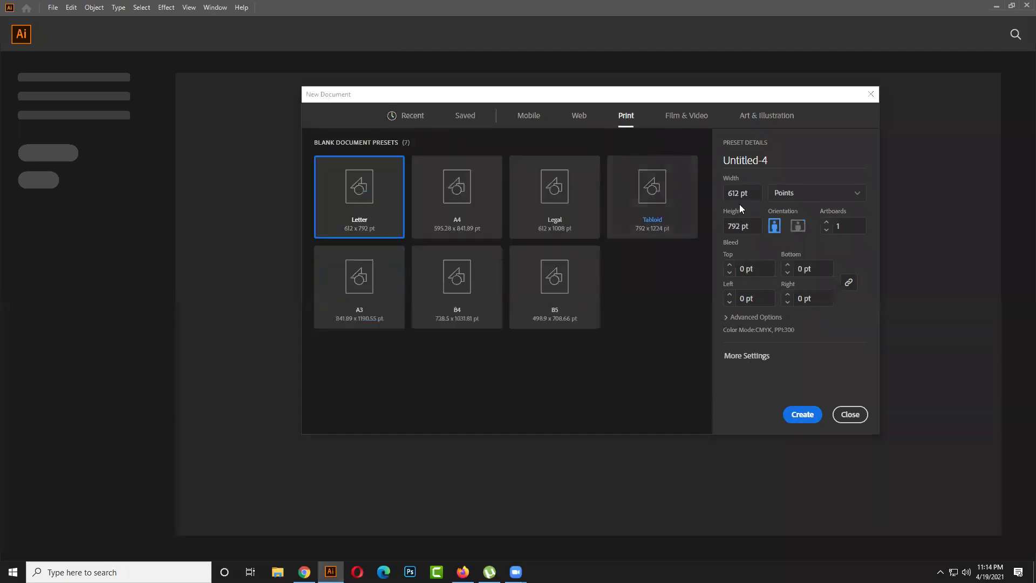
{"action": "left_click", "coordinate": [467, 211]}
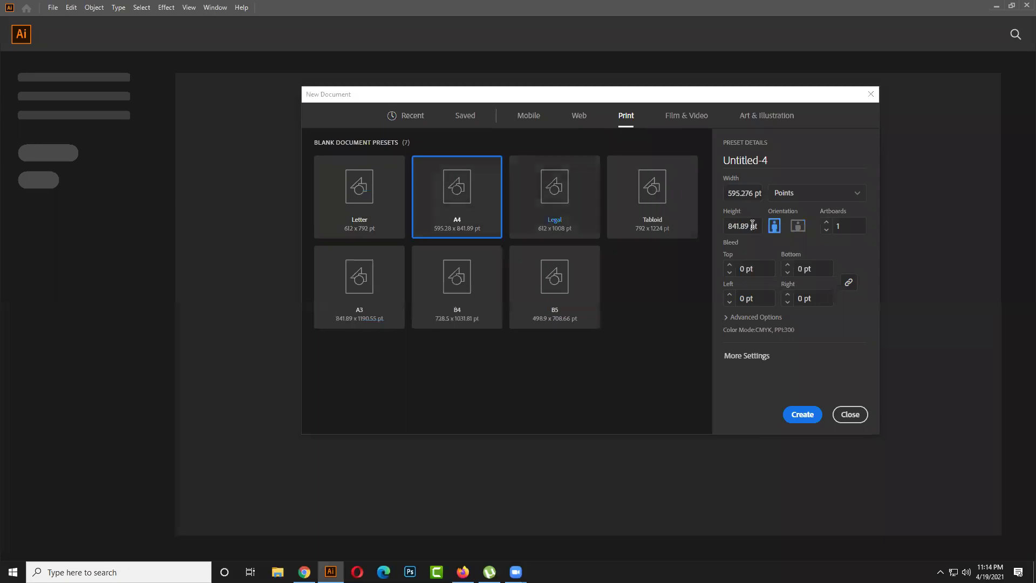
{"action": "left_click", "coordinate": [811, 195]}
{"action": "left_click", "coordinate": [791, 249]}
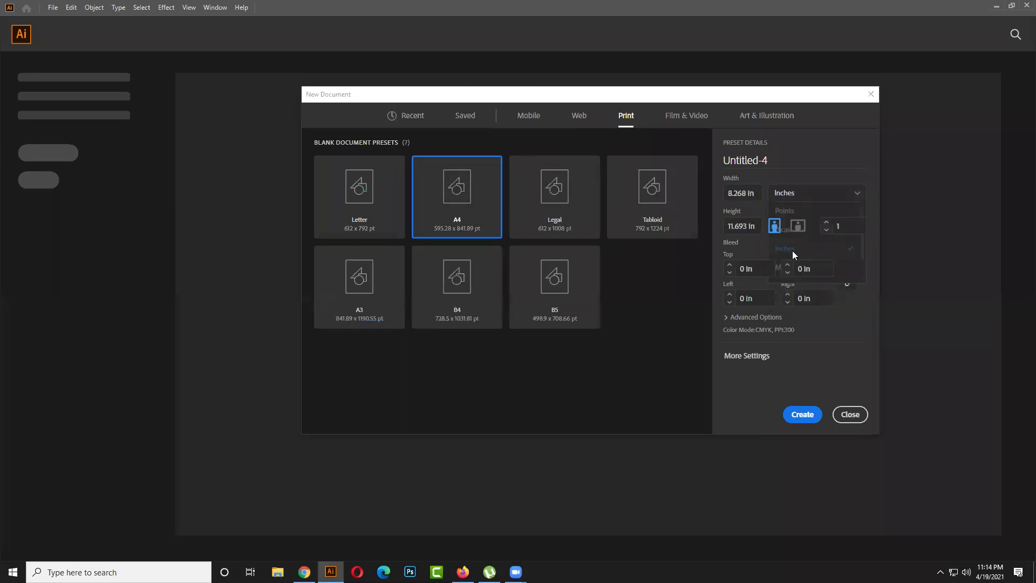
{"action": "left_click", "coordinate": [731, 265]}
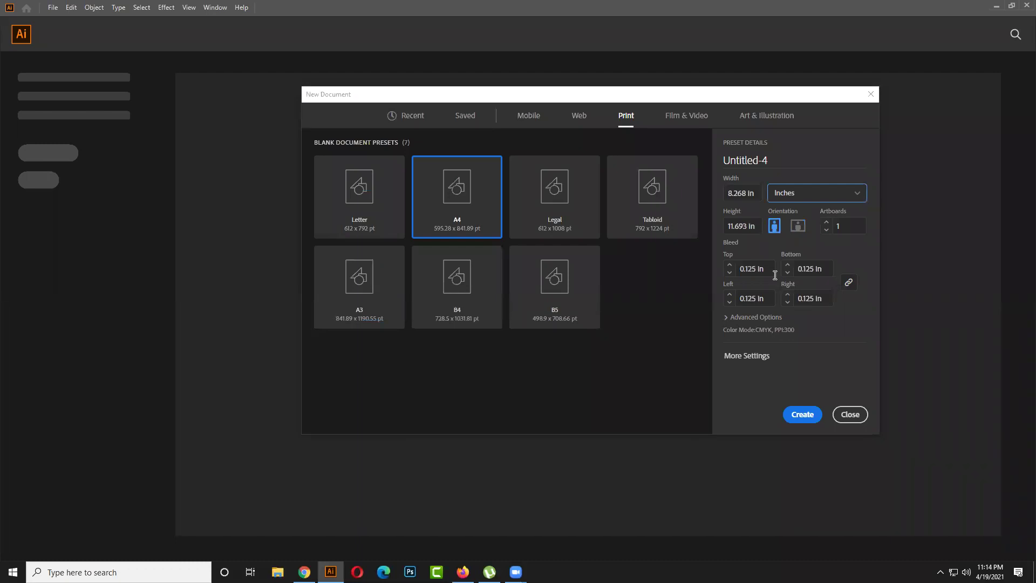
- Create the configured A4 document and close the floating Color panel covering the artboard
{"action": "left_click", "coordinate": [796, 417]}
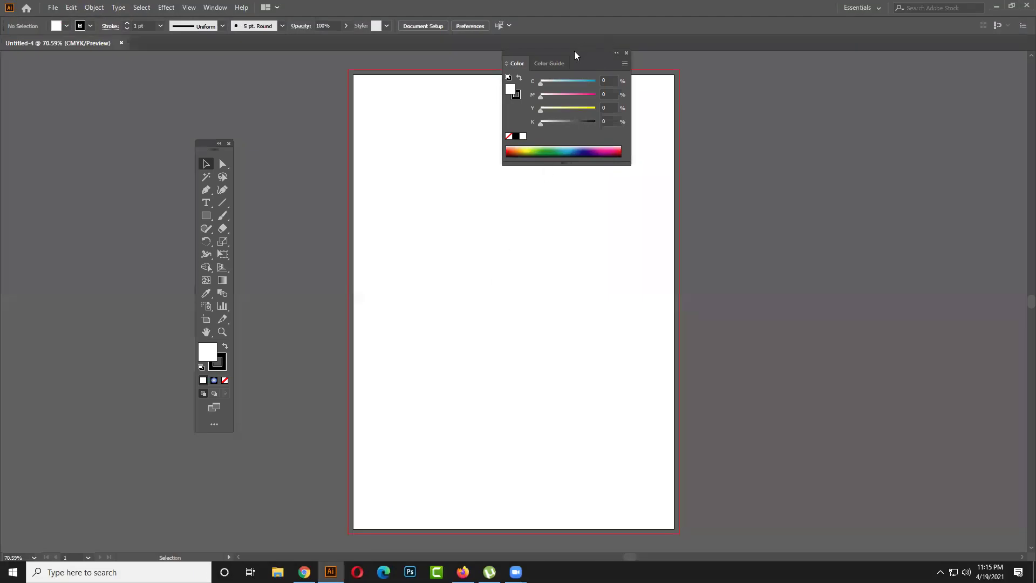
{"action": "left_click_drag", "start_coordinate": [575, 55], "coordinate": [942, 123]}
{"action": "left_click", "coordinate": [995, 122]}
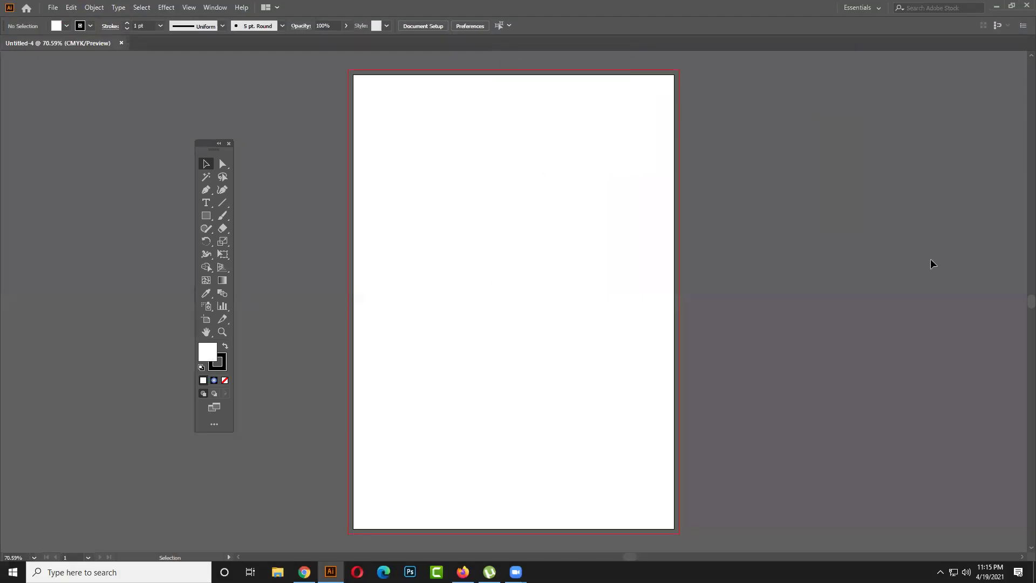
- Switch back to the Firefox image search and search for "party flyer size in pixel"
{"action": "key", "text": "alt+Tab"}
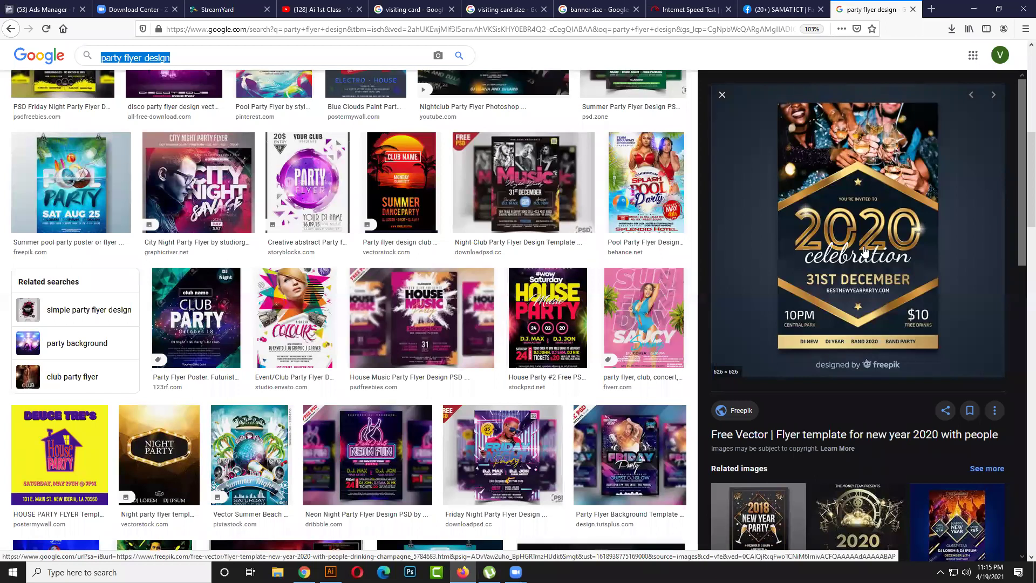
{"action": "scroll", "coordinate": [199, 69], "scroll_direction": "up", "scroll_amount": 8}
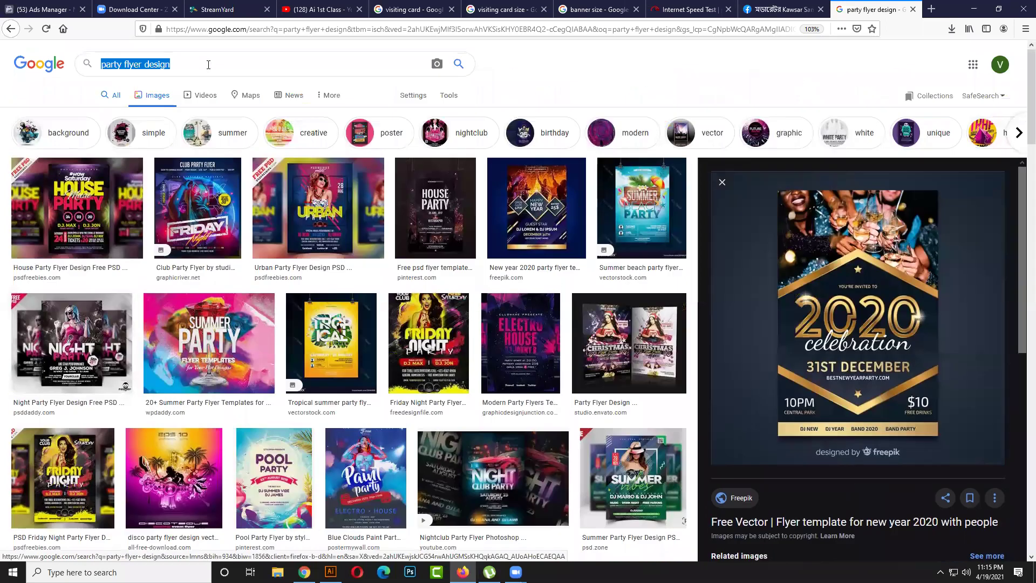
{"action": "left_click", "coordinate": [208, 64]}
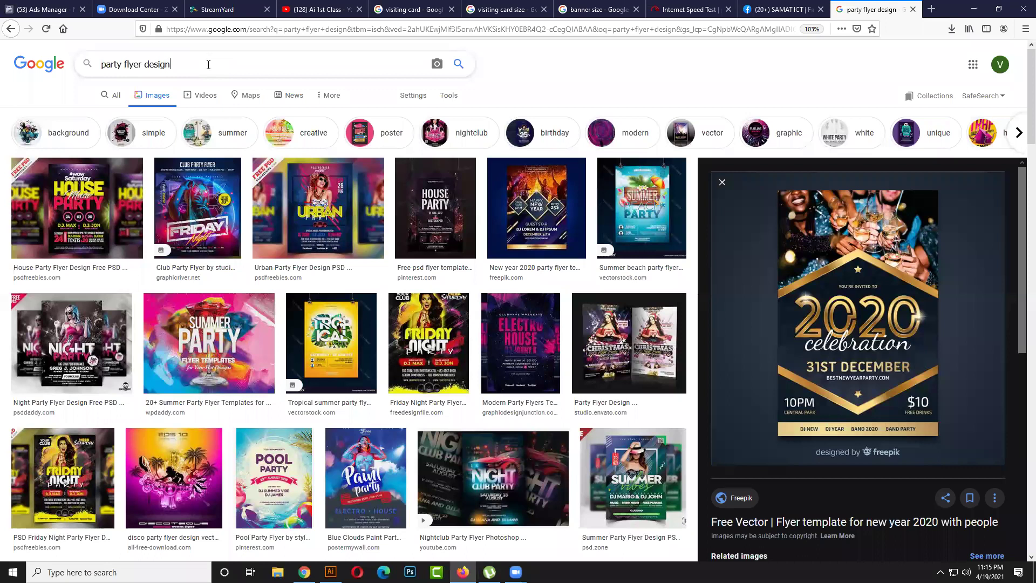
{"action": "key", "text": "BackSpace"}
{"action": "key", "text": "BackSpace"}
{"action": "key", "text": "BackSpace"}
{"action": "key", "text": "BackSpace"}
{"action": "key", "text": "BackSpace"}
{"action": "key", "text": "BackSpace"}
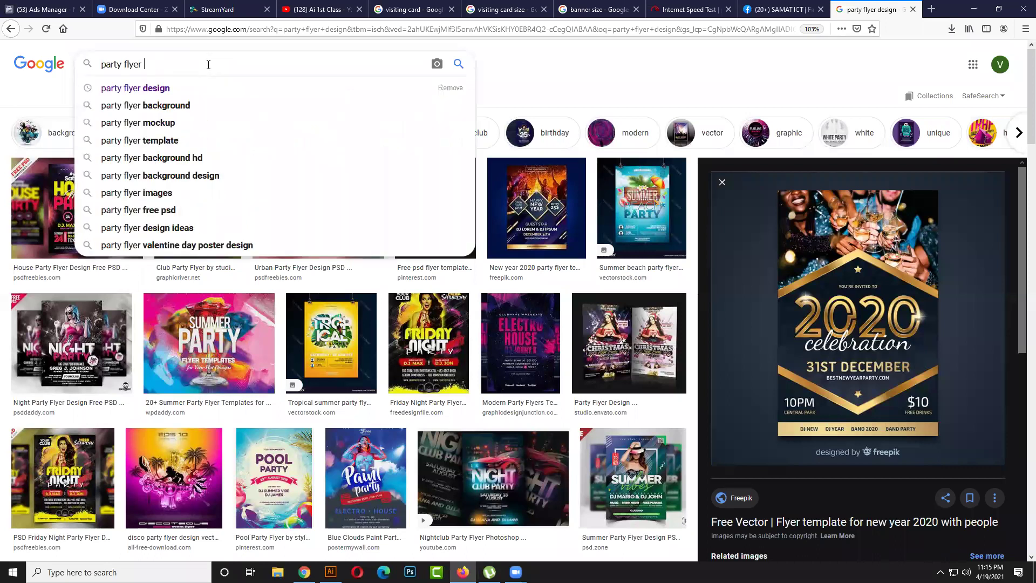
{"action": "type", "text": "size in p"}
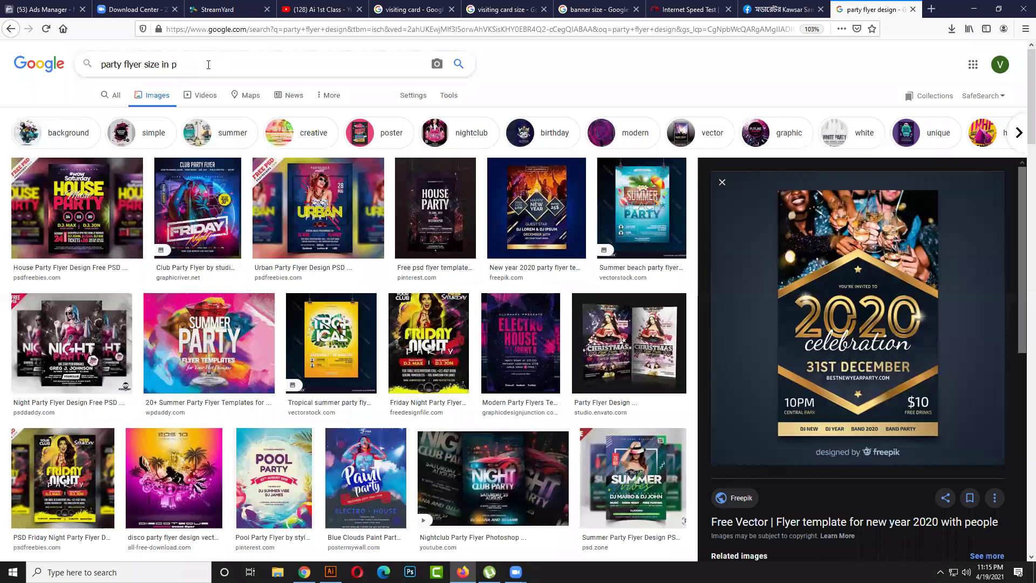
{"action": "type", "text": "el"}
{"action": "key", "text": "Return"}
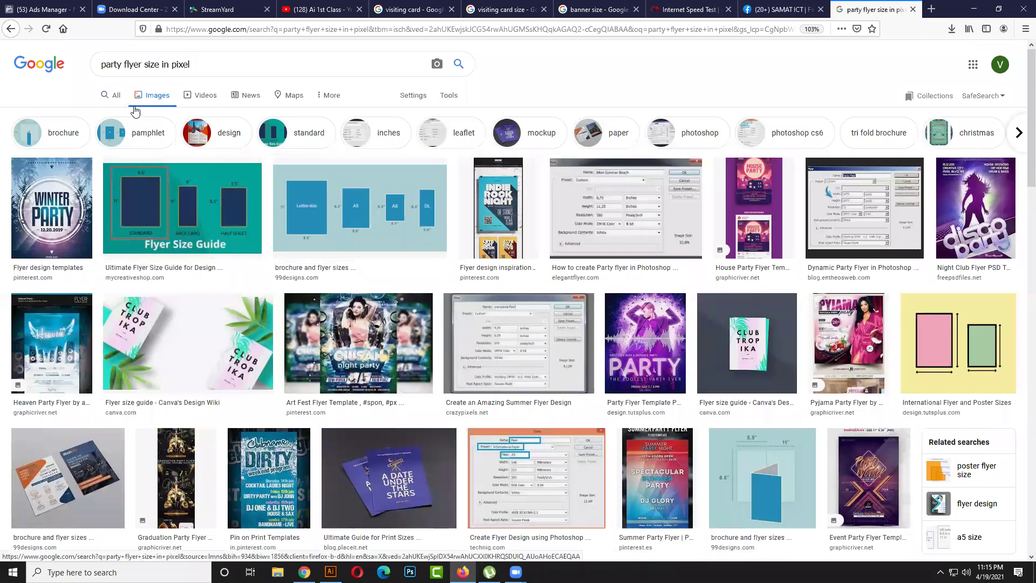
- Preview the MyCreativeShop flyer size guide image and go to the general web results for the same query
{"action": "left_click", "coordinate": [228, 187]}
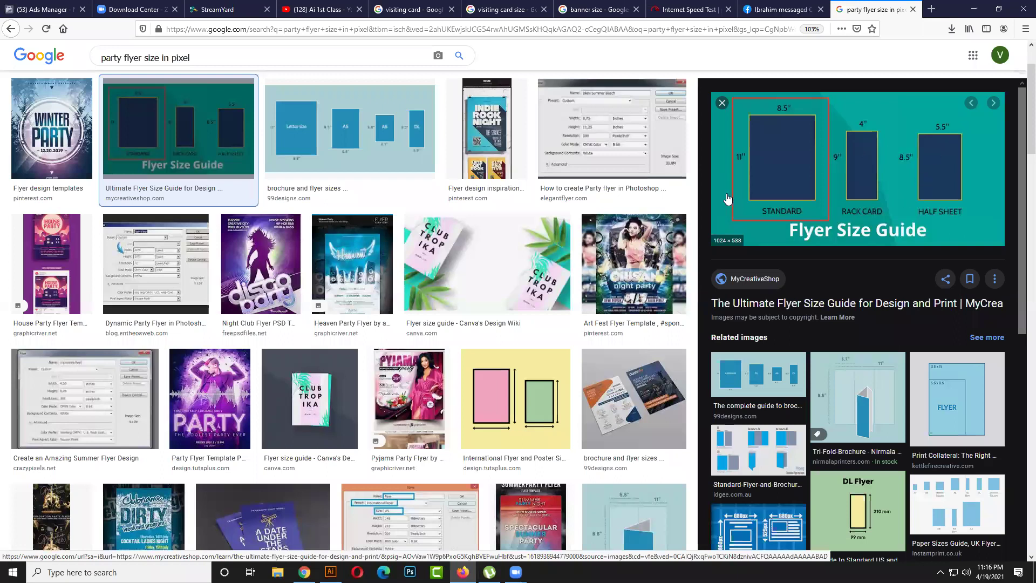
{"action": "scroll", "coordinate": [102, 140], "scroll_direction": "up", "scroll_amount": 2}
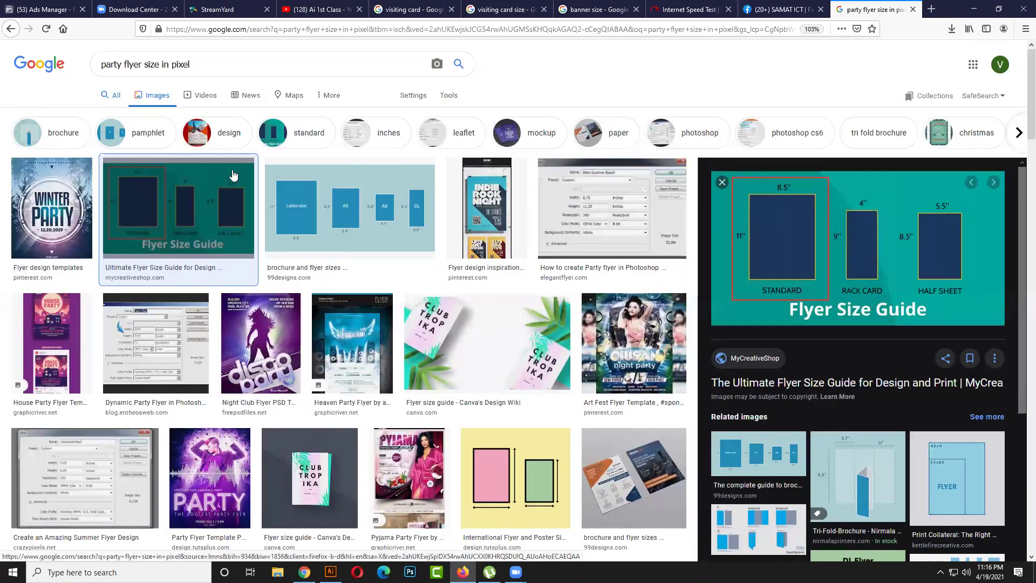
{"action": "left_click", "coordinate": [117, 98]}
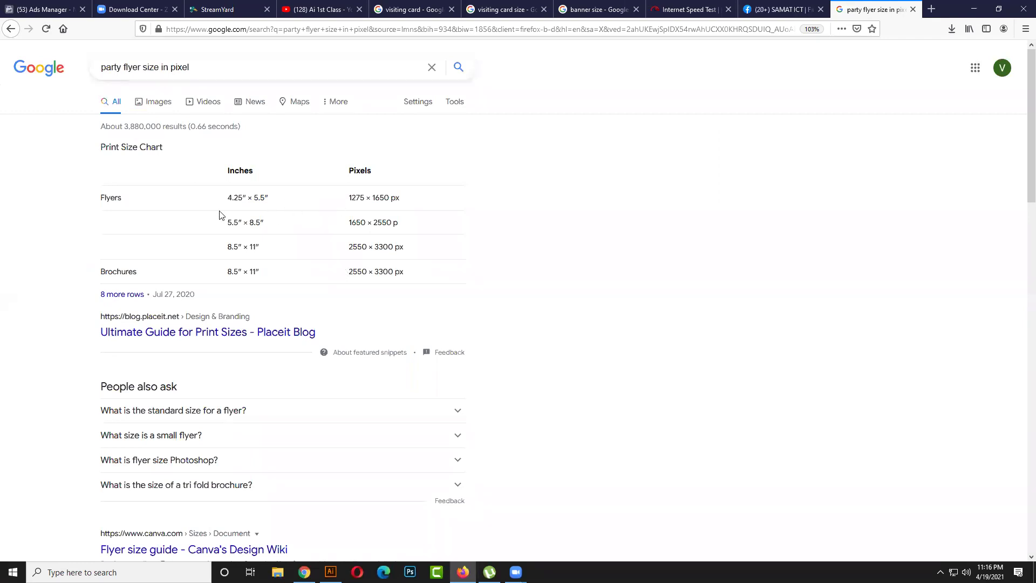
- Examine the flyer dimensions in the print size chart, comparing the inch and pixel values of the first flyer row
{"action": "left_click_drag", "start_coordinate": [221, 200], "coordinate": [270, 201]}
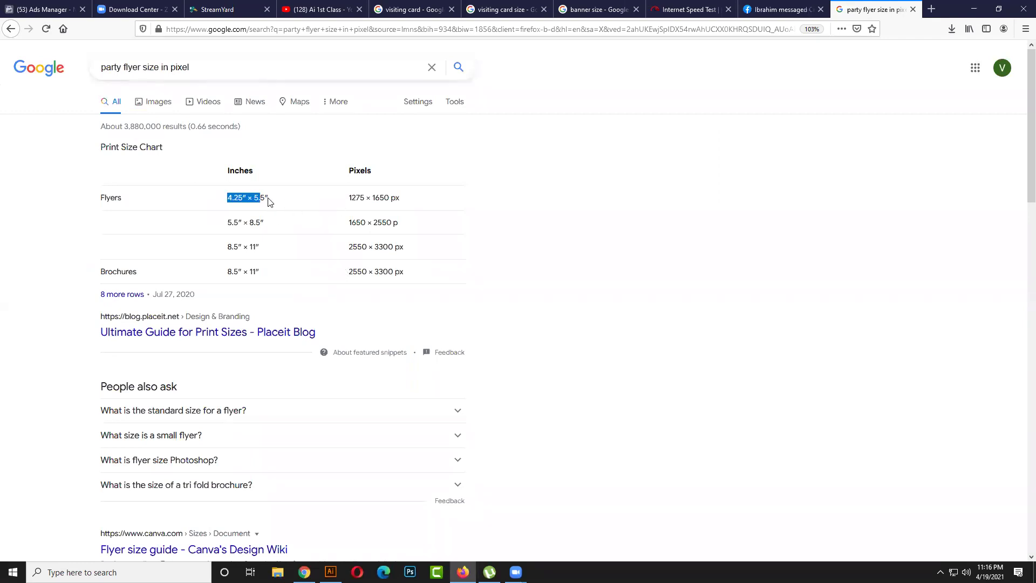
{"action": "left_click", "coordinate": [270, 201]}
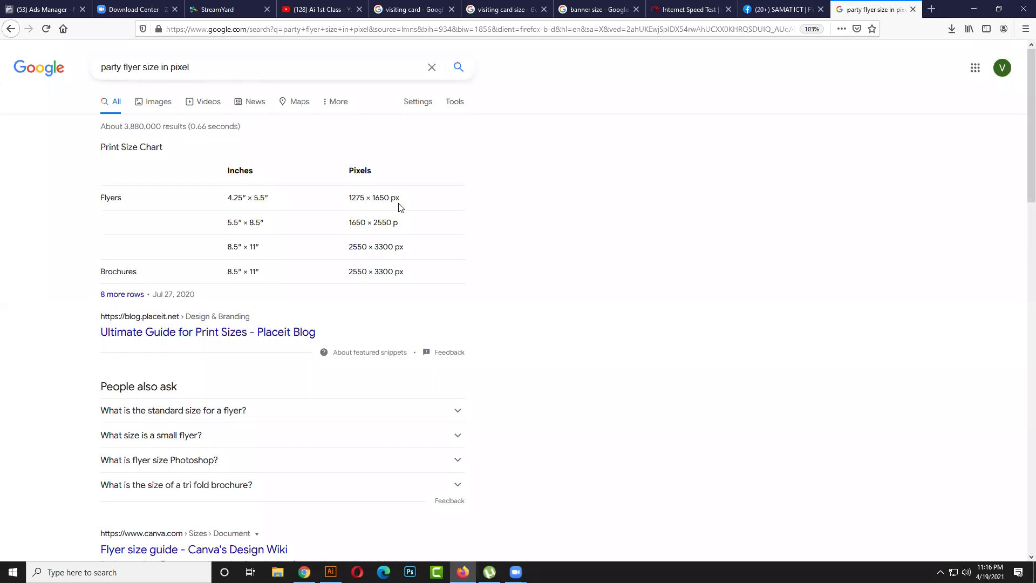
{"action": "left_click_drag", "start_coordinate": [222, 199], "coordinate": [246, 199]}
{"action": "left_click_drag", "start_coordinate": [348, 198], "coordinate": [366, 198]}
{"action": "left_click_drag", "start_coordinate": [255, 199], "coordinate": [267, 199]}
{"action": "double_click", "coordinate": [389, 197]}
{"action": "left_click", "coordinate": [397, 198]}
{"action": "triple_click", "coordinate": [251, 200]}
{"action": "left_click", "coordinate": [278, 198]}
{"action": "left_click_drag", "start_coordinate": [278, 198], "coordinate": [255, 171]}
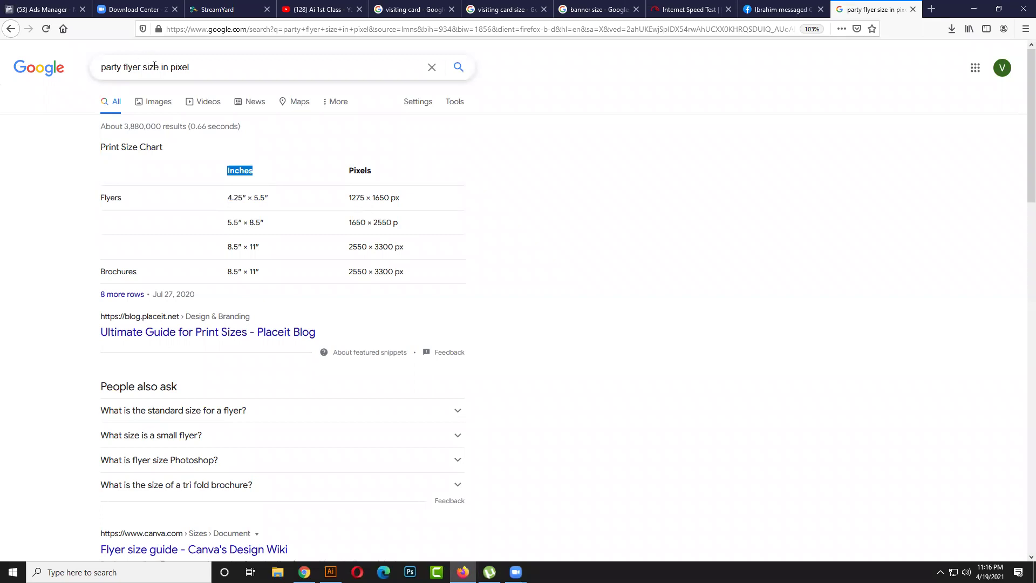
- Shorten the web search query to "party flyer size" and run it
{"action": "double_click", "coordinate": [172, 69]}
{"action": "key", "text": "BackSpace"}
{"action": "key", "text": "BackSpace"}
{"action": "key", "text": "BackSpace"}
{"action": "key", "text": "BackSpace"}
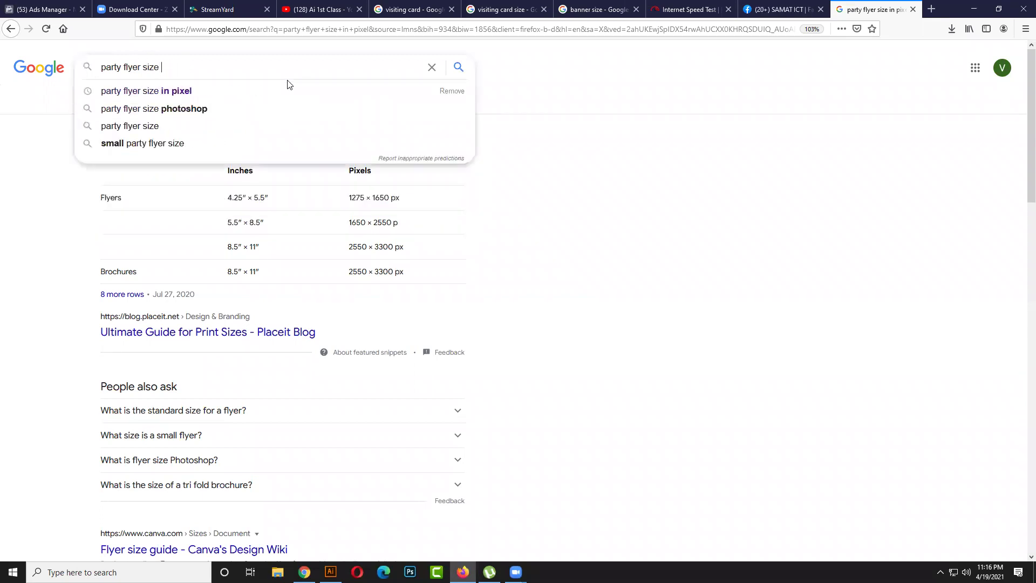
{"action": "key", "text": "Return"}
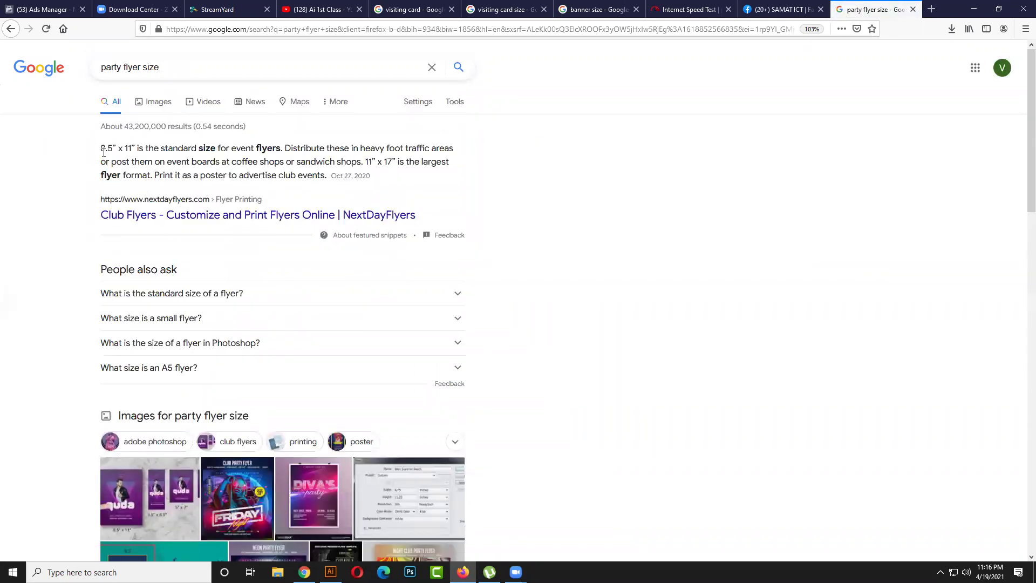
- Highlight the sentence about the standard event flyer size in the featured result
{"action": "left_click_drag", "start_coordinate": [165, 148], "coordinate": [125, 148]}
{"action": "left_click", "coordinate": [208, 147]}
{"action": "left_click_drag", "start_coordinate": [281, 148], "coordinate": [100, 154]}
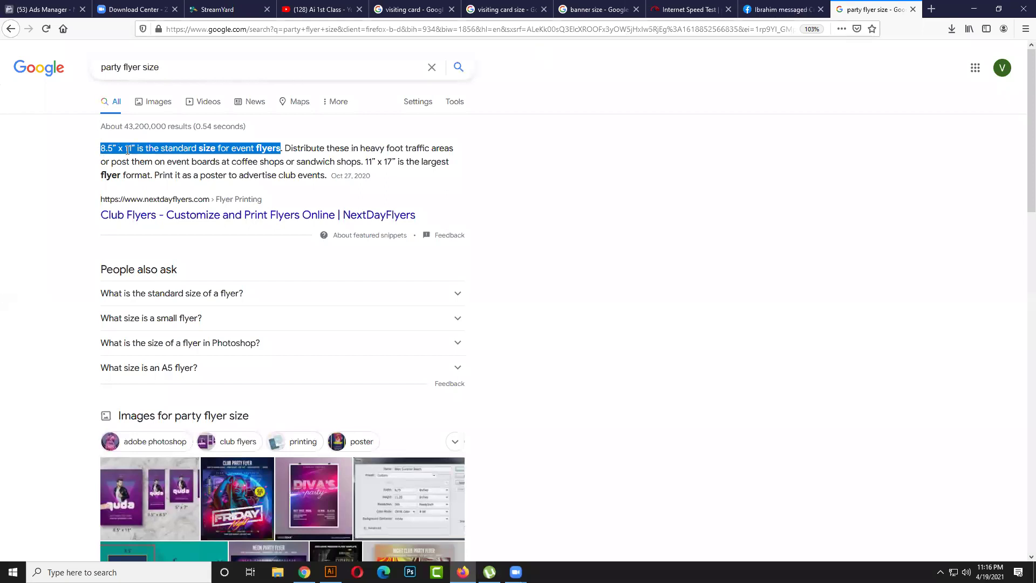
{"action": "left_click_drag", "start_coordinate": [97, 149], "coordinate": [281, 149]}
{"action": "left_click", "coordinate": [203, 149]}
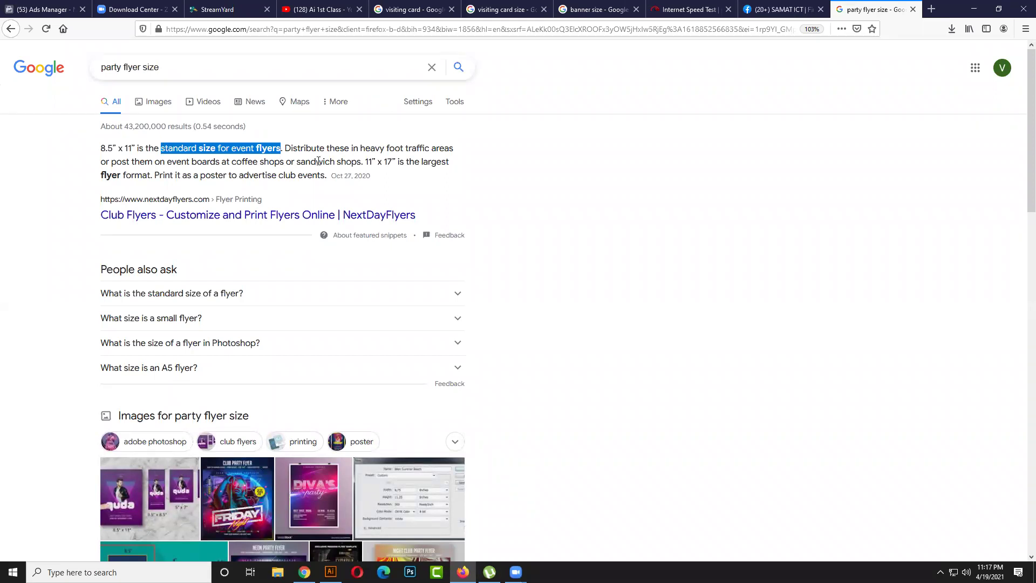
- Show the image results for "party flyer size" and preview the 48HourPrint custom club flyer printing image
{"action": "left_click", "coordinate": [153, 105]}
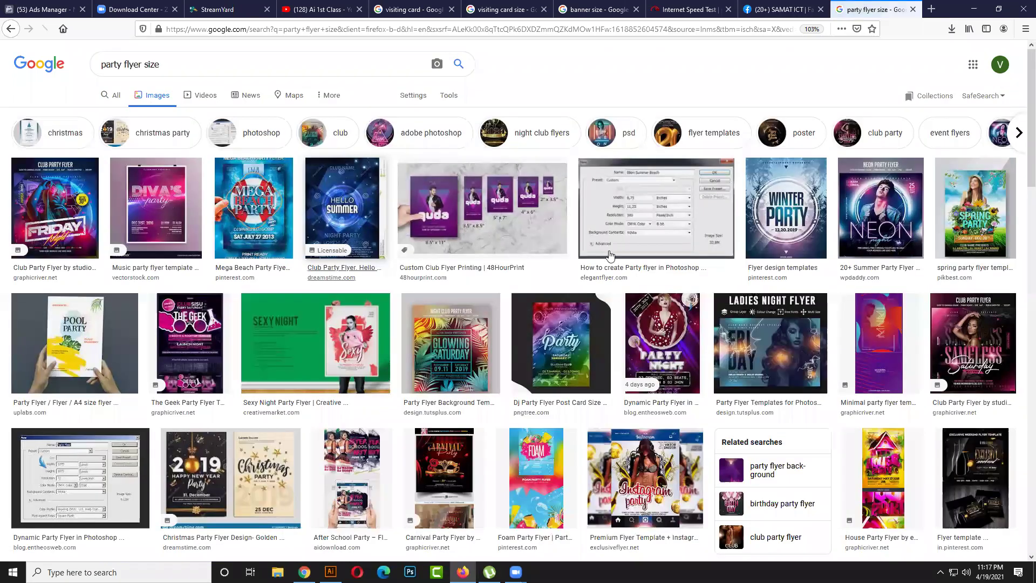
{"action": "left_click", "coordinate": [459, 226]}
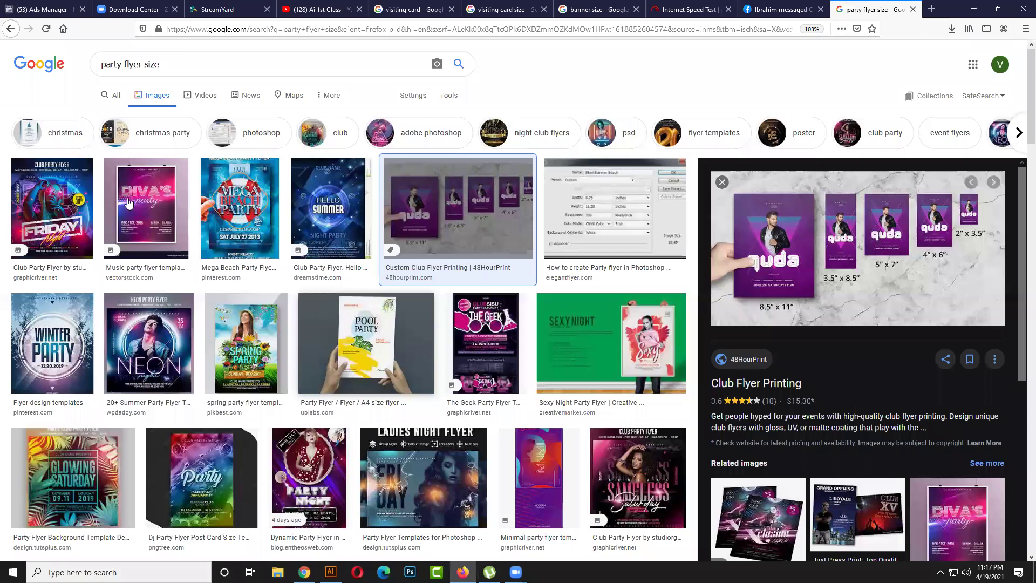
- Preview the Diva's Party music flyer template from VectorStock and look through the other party flyer image results
{"action": "left_click", "coordinate": [128, 203]}
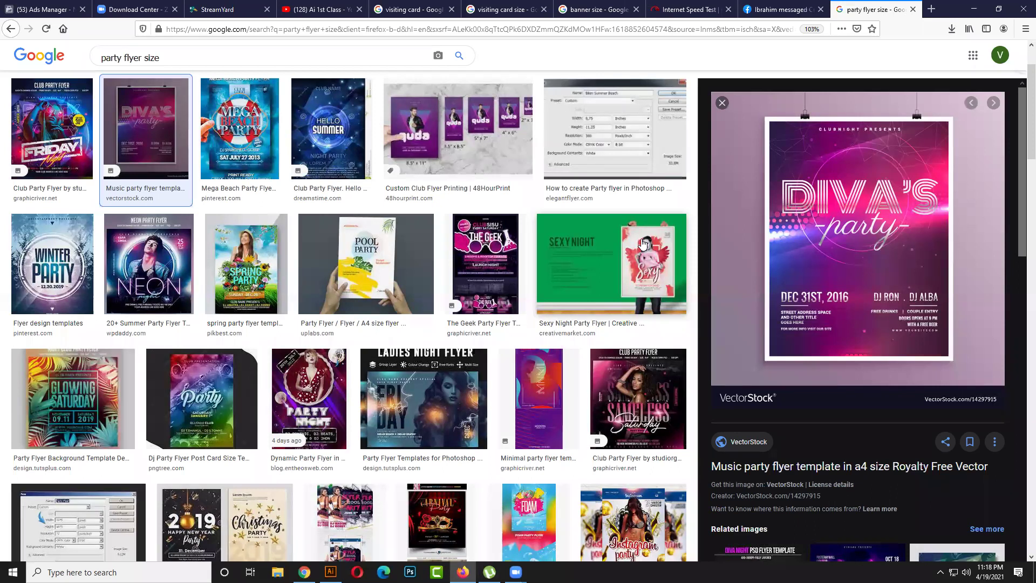
{"action": "scroll", "coordinate": [576, 399], "scroll_direction": "down", "scroll_amount": 3}
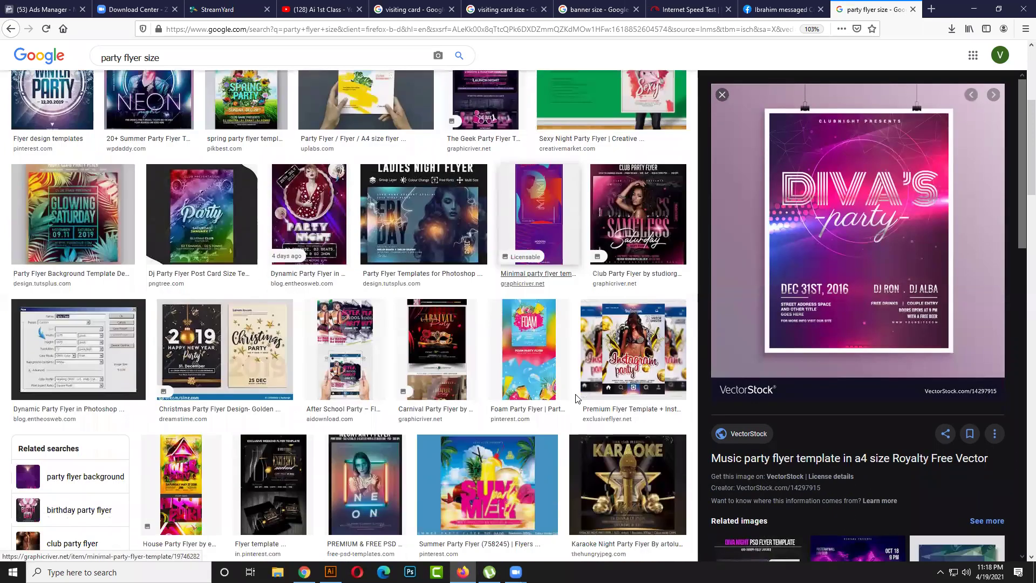
{"action": "scroll", "coordinate": [576, 398], "scroll_direction": "down", "scroll_amount": 1}
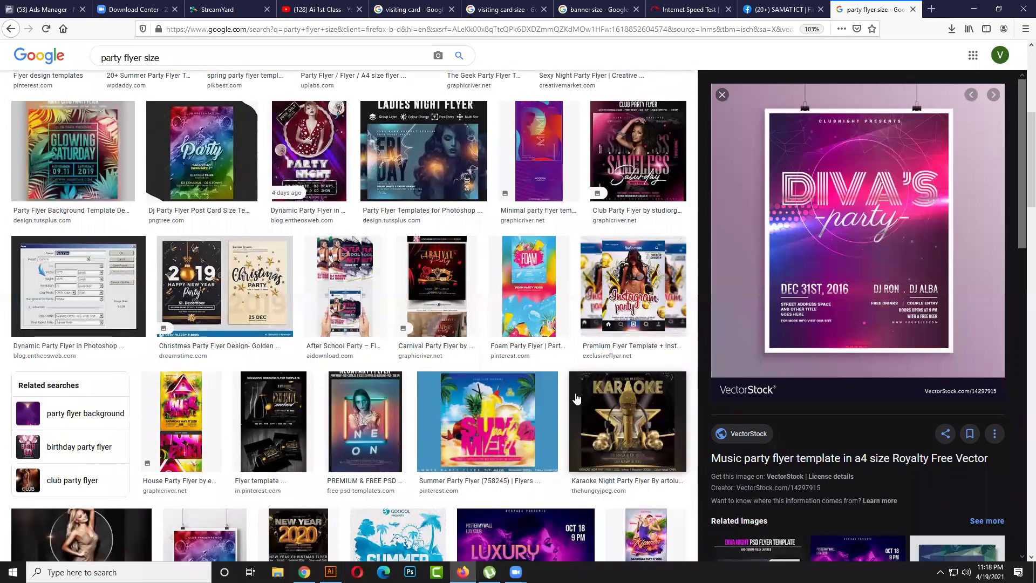
{"action": "scroll", "coordinate": [577, 399], "scroll_direction": "down", "scroll_amount": 2}
{"action": "scroll", "coordinate": [576, 399], "scroll_direction": "down", "scroll_amount": 1}
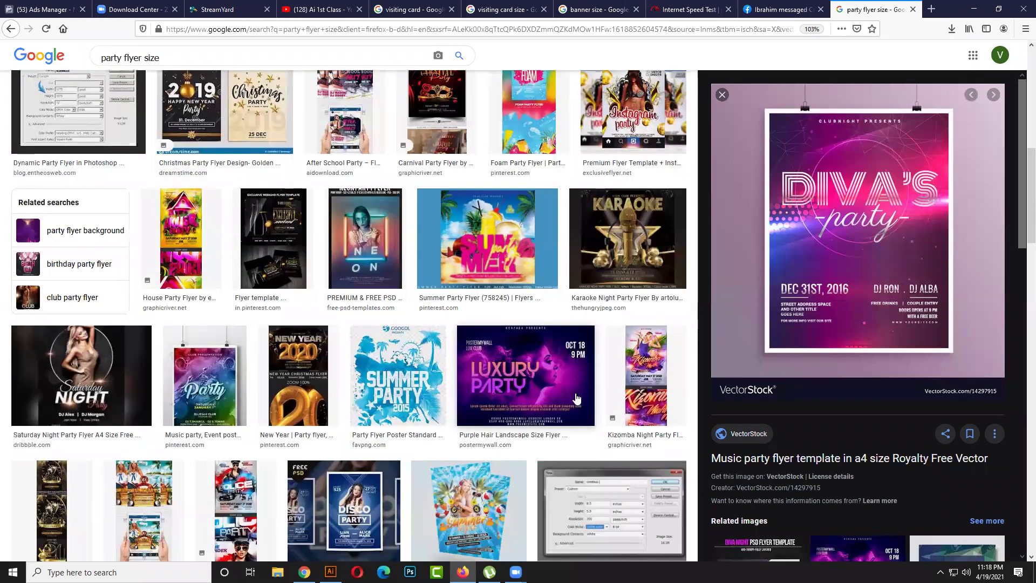
{"action": "scroll", "coordinate": [574, 358], "scroll_direction": "up", "scroll_amount": 4}
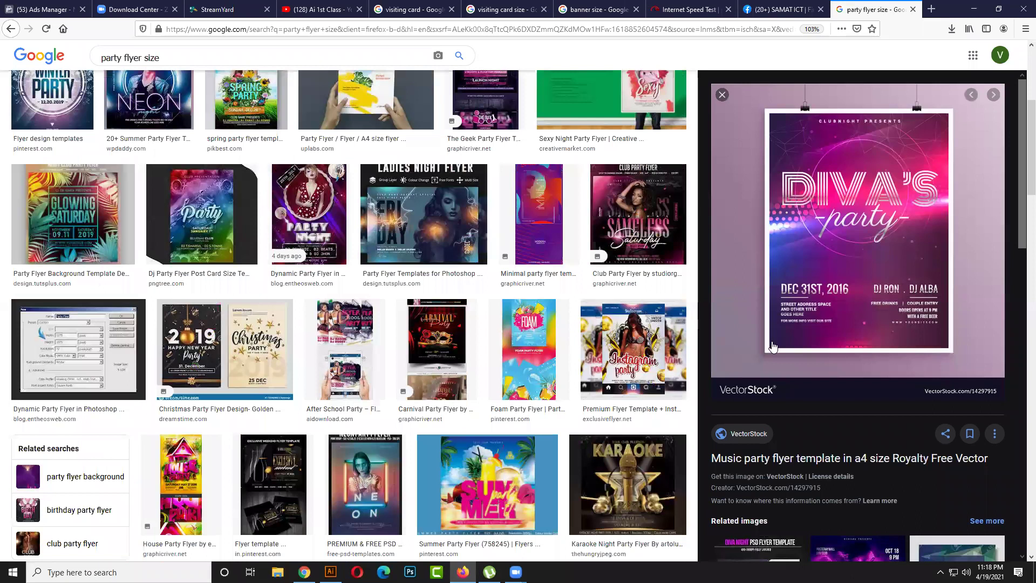
{"action": "scroll", "coordinate": [785, 243], "scroll_direction": "up", "scroll_amount": 2}
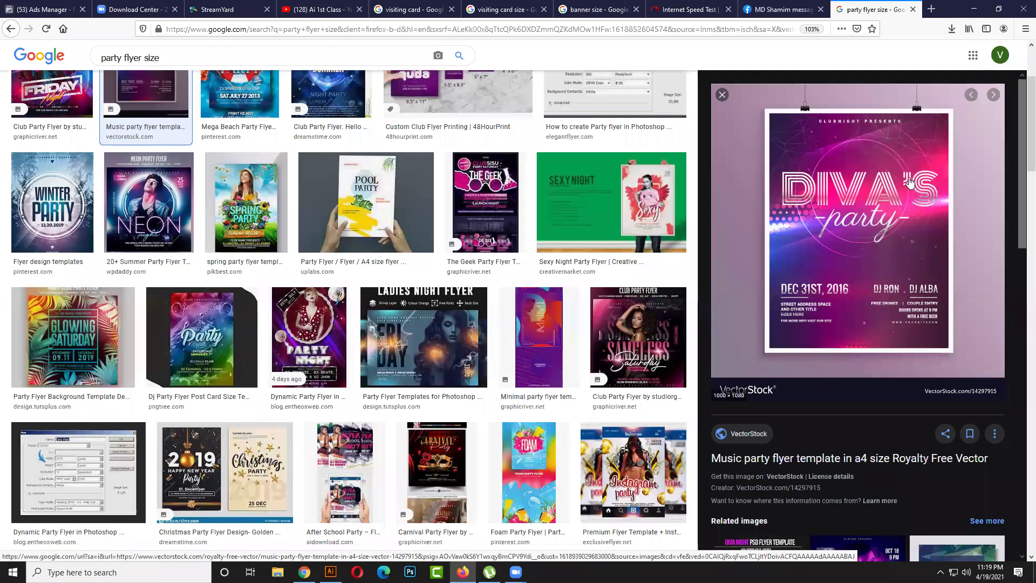
- Open the pexels.com stock photo site in a new browser tab
{"action": "left_click", "coordinate": [930, 9]}
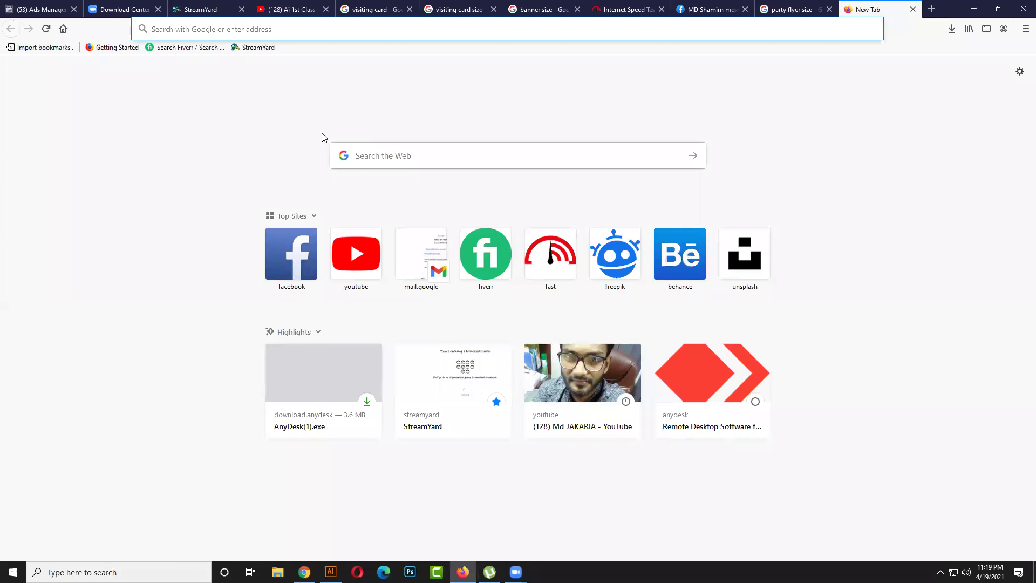
{"action": "type", "text": "pexels.com/"}
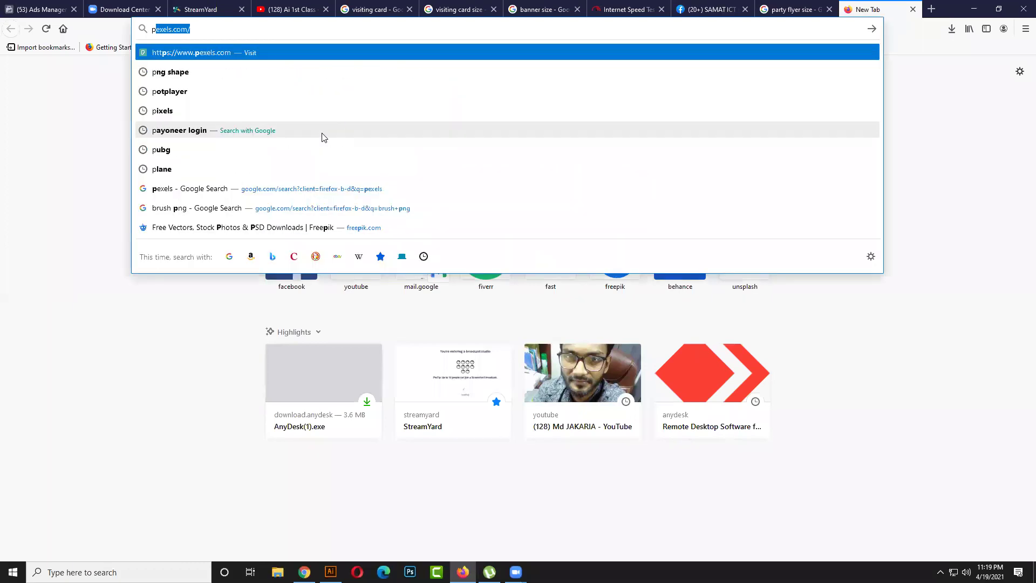
{"action": "key", "text": "Return"}
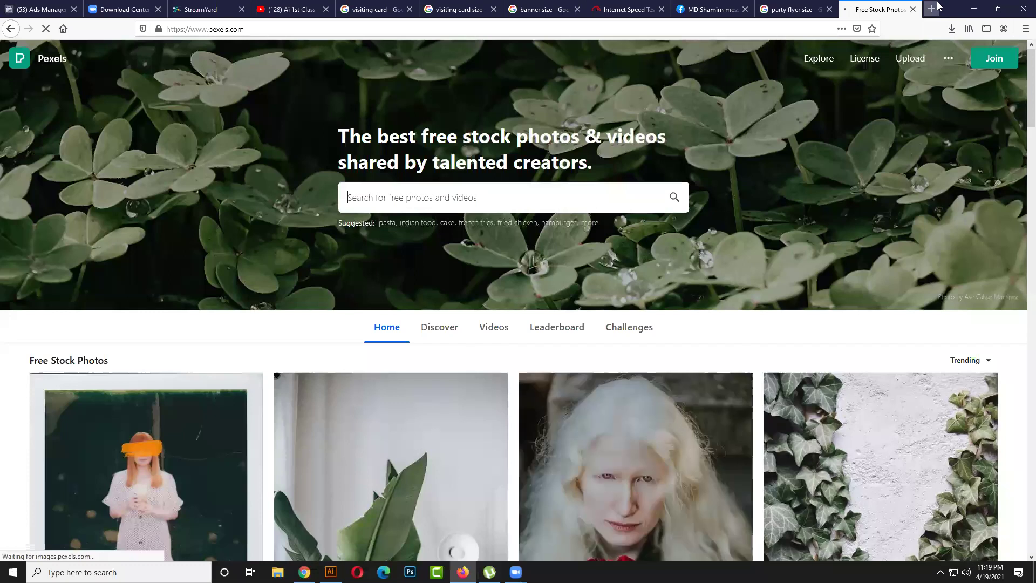
- Run a web search for "unsplash" in another new tab and return to the Pexels page
{"action": "left_click", "coordinate": [938, 7]}
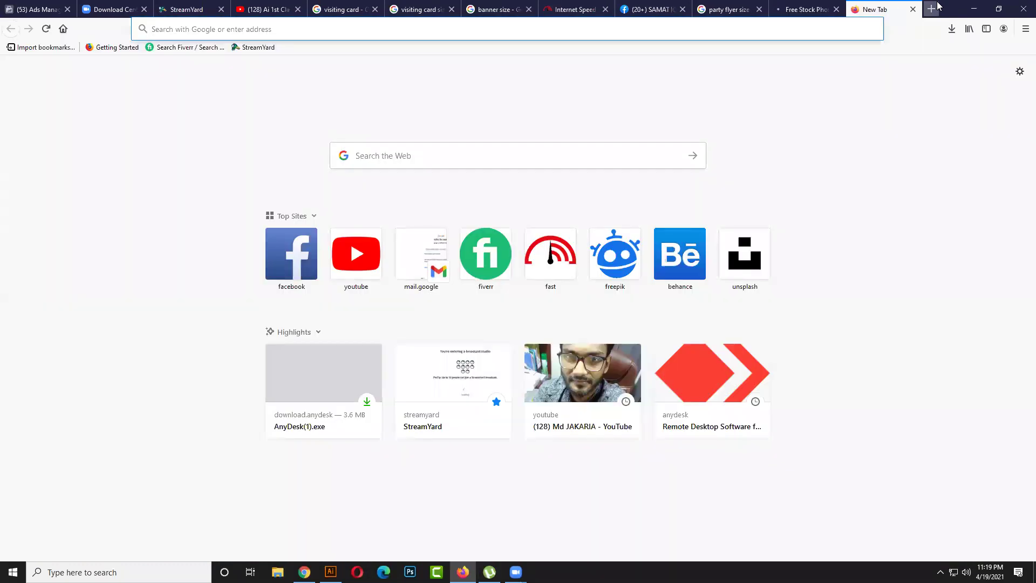
{"action": "type", "text": "unsplash.com/"}
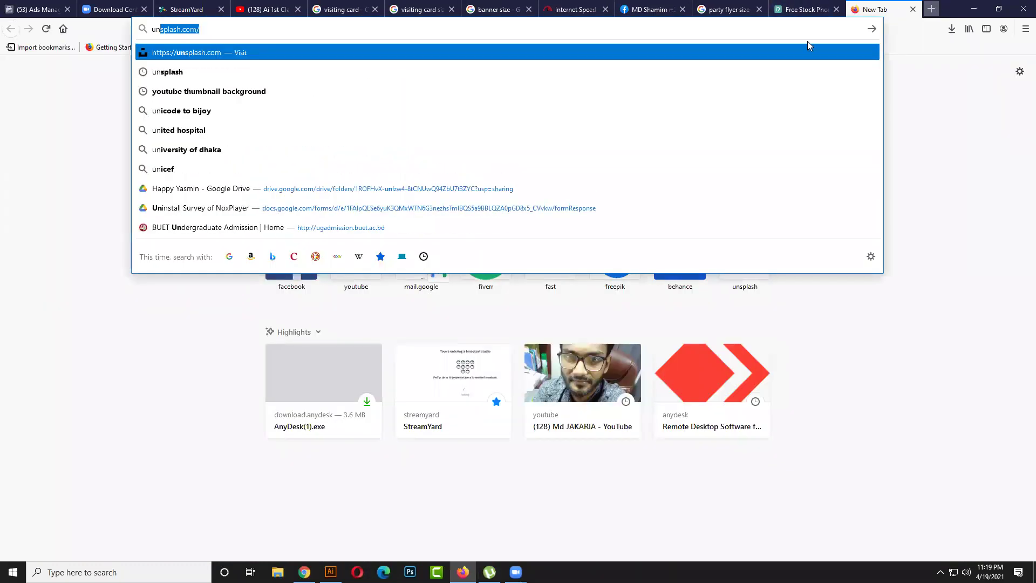
{"action": "left_click", "coordinate": [210, 76]}
{"action": "key", "text": "ctrl+shift+Tab"}
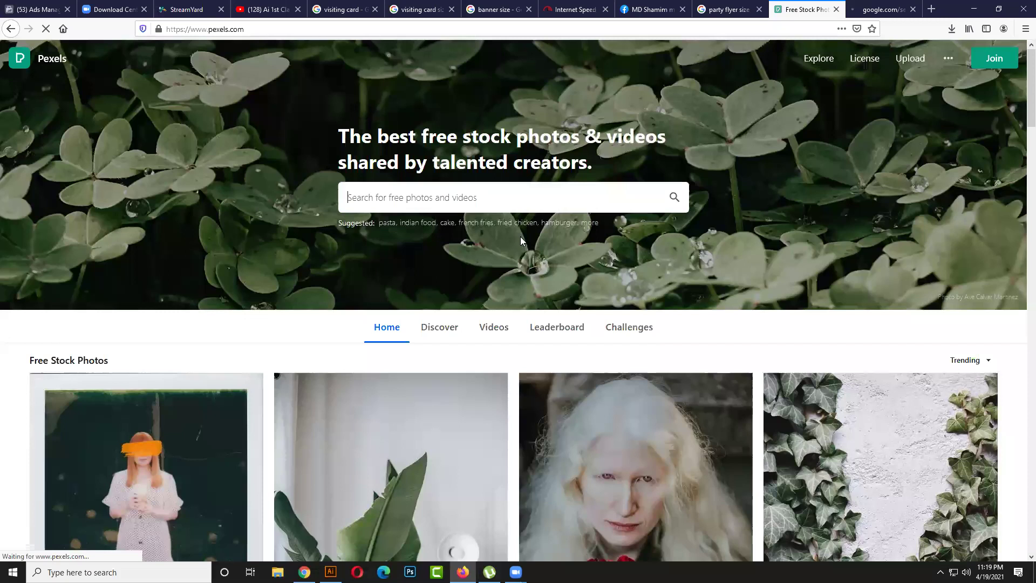
- Search Pexels for "party background" photos
{"action": "left_click", "coordinate": [516, 203]}
{"action": "type", "text": "pa"}
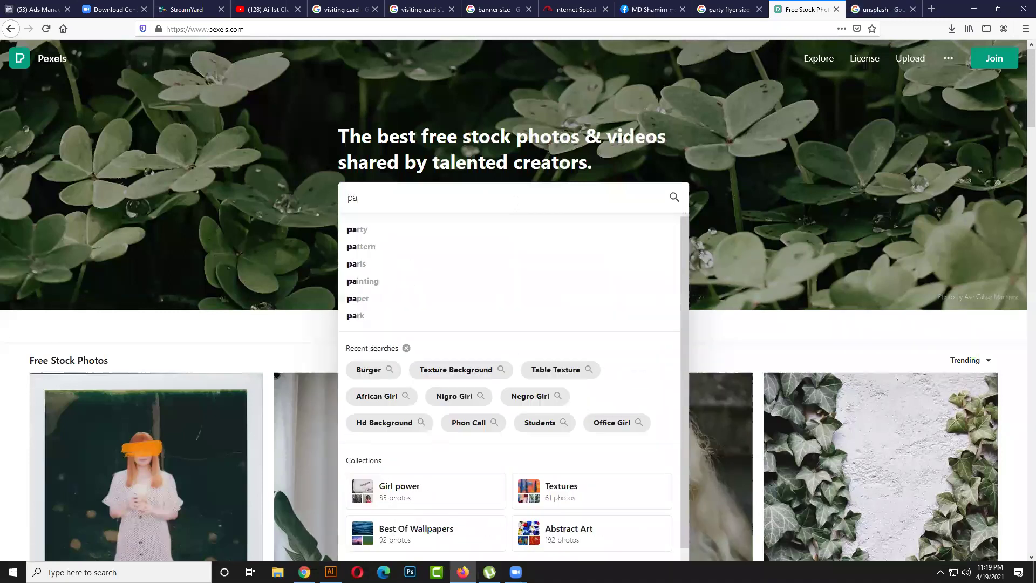
{"action": "type", "text": "rty back"}
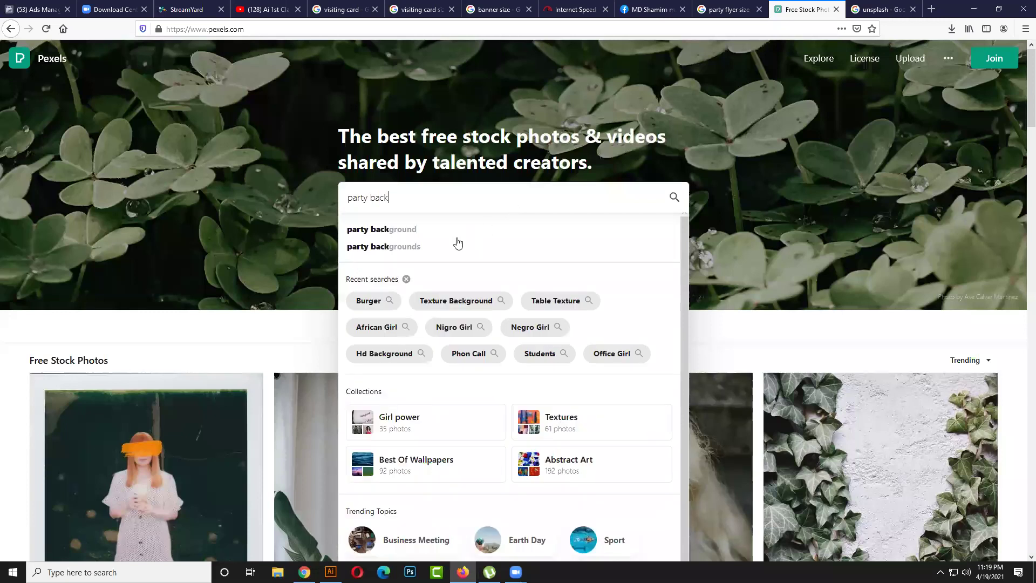
{"action": "left_click", "coordinate": [460, 231]}
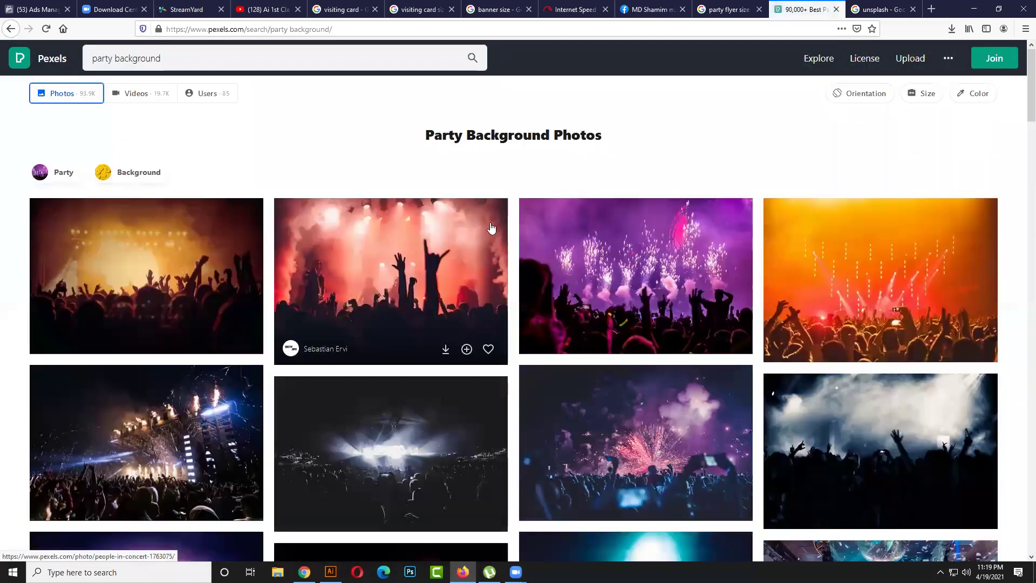
- Look through the Pexels party background photos for images suitable for the flyer
{"action": "scroll", "coordinate": [489, 320], "scroll_direction": "down", "scroll_amount": 3}
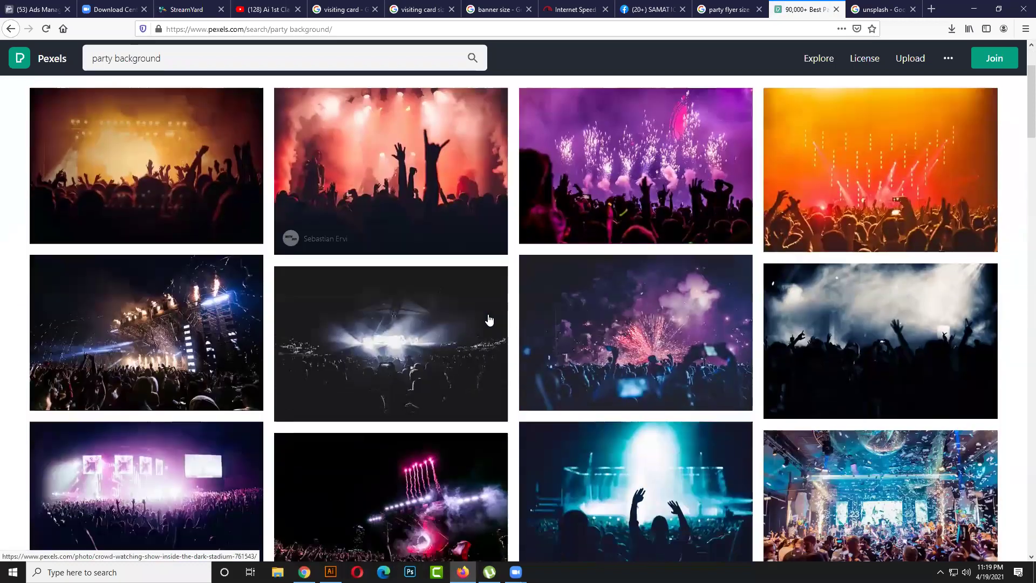
{"action": "scroll", "coordinate": [489, 320], "scroll_direction": "down", "scroll_amount": 1}
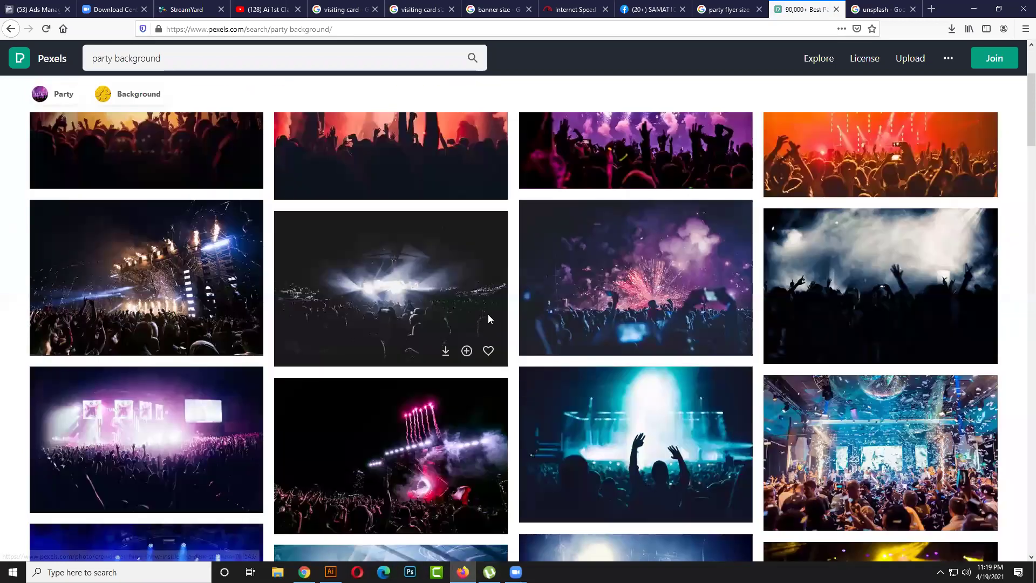
{"action": "scroll", "coordinate": [488, 319], "scroll_direction": "down", "scroll_amount": 3}
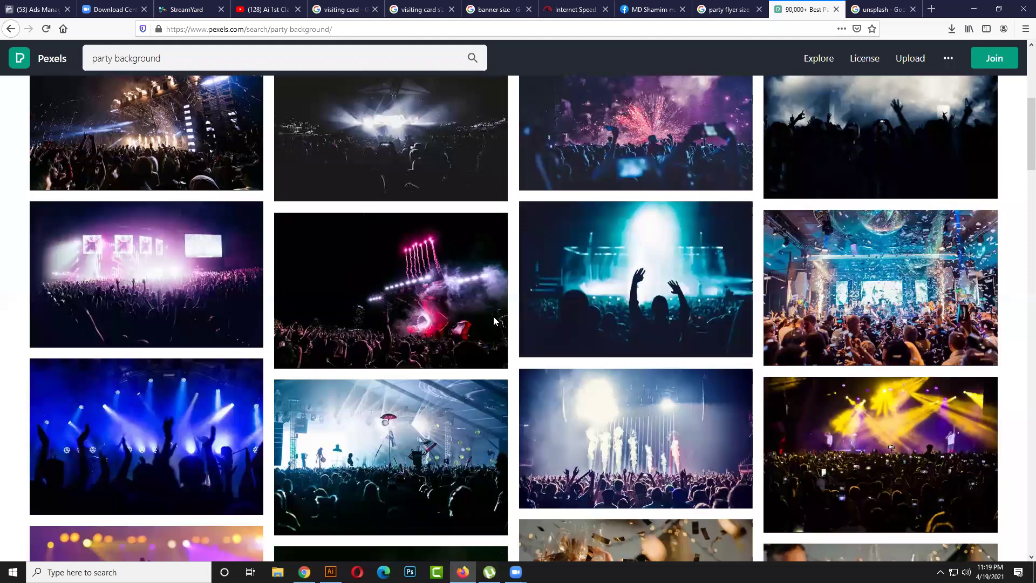
{"action": "scroll", "coordinate": [493, 320], "scroll_direction": "down", "scroll_amount": 1}
{"action": "scroll", "coordinate": [493, 321], "scroll_direction": "down", "scroll_amount": 4}
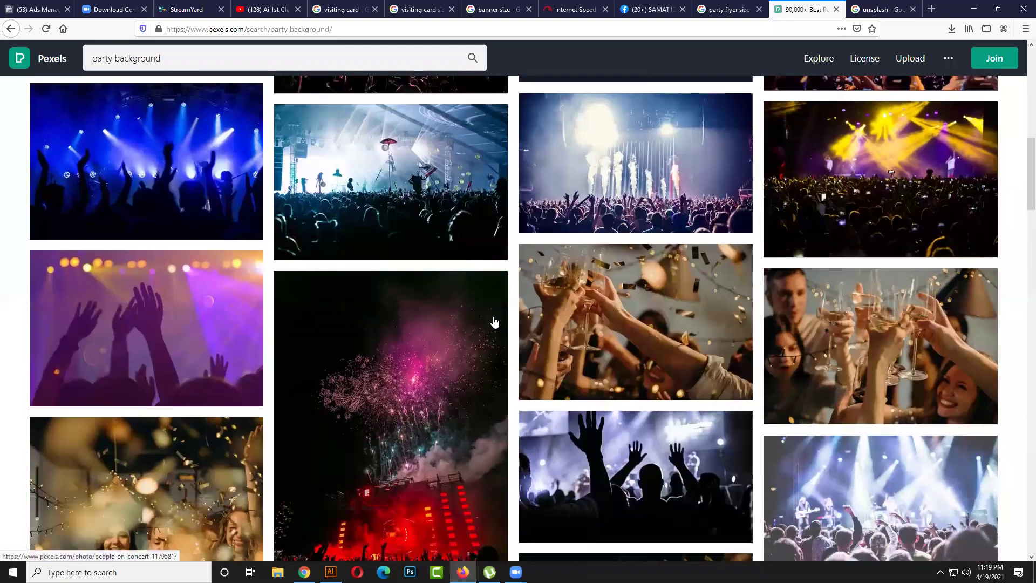
{"action": "scroll", "coordinate": [494, 321], "scroll_direction": "down", "scroll_amount": 8}
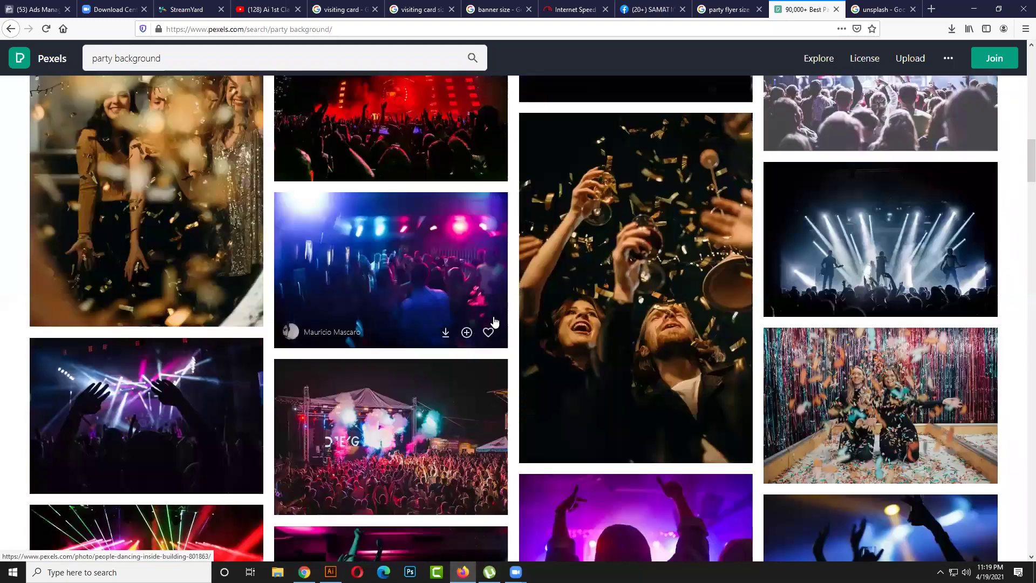
{"action": "scroll", "coordinate": [493, 321], "scroll_direction": "down", "scroll_amount": 6}
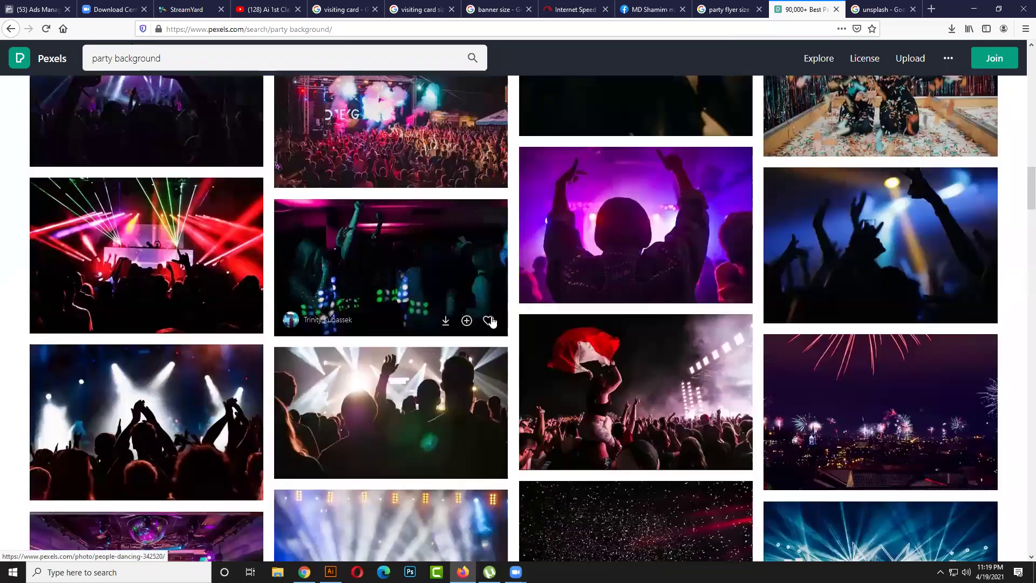
{"action": "scroll", "coordinate": [491, 322], "scroll_direction": "down", "scroll_amount": 2}
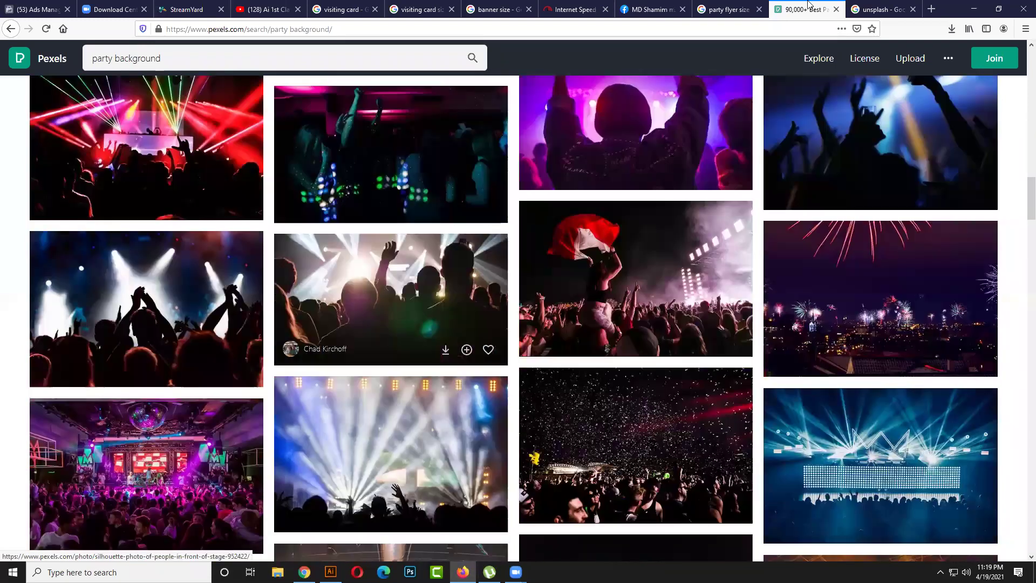
- Return to the party flyer image results and preview the Neon Night flyer from WP Daddy and the Friday Night club party flyer
{"action": "key", "text": "ctrl+Page_Up"}
{"action": "scroll", "coordinate": [818, 202], "scroll_direction": "up", "scroll_amount": 3}
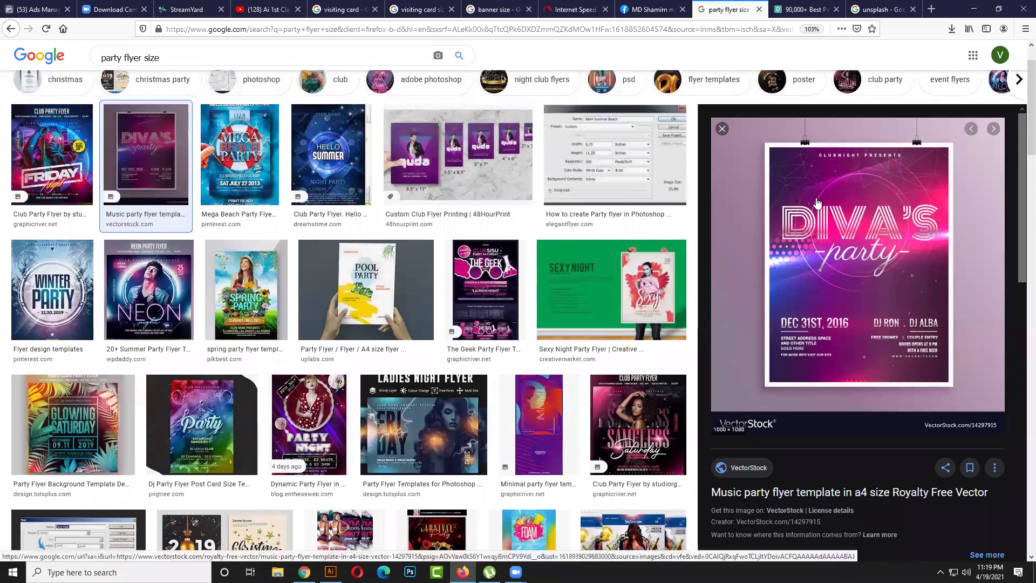
{"action": "scroll", "coordinate": [818, 202], "scroll_direction": "up", "scroll_amount": 1}
{"action": "left_click", "coordinate": [182, 339]}
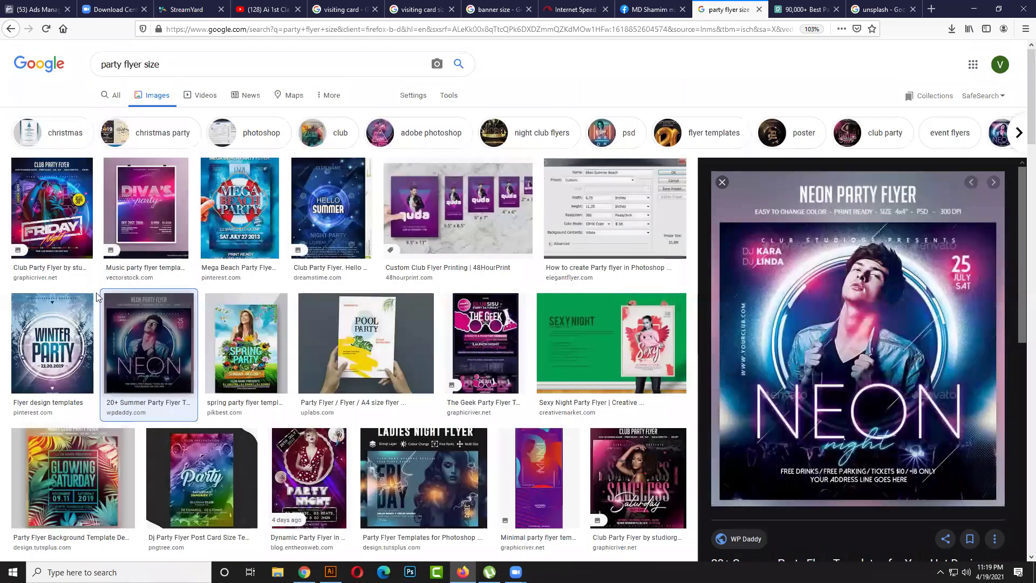
{"action": "scroll", "coordinate": [135, 346], "scroll_direction": "up", "scroll_amount": 2}
{"action": "left_click", "coordinate": [75, 247]}
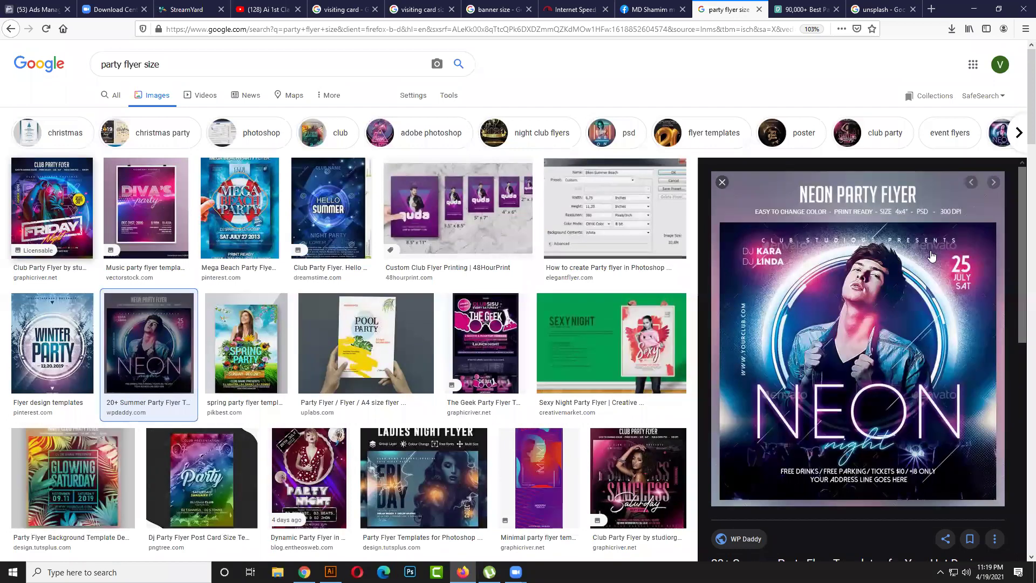
- Browse the images related to the Friday Night club flyer and preview the pink and yellow Neon Night flyer from FFFLYER
{"action": "scroll", "coordinate": [890, 234], "scroll_direction": "down", "scroll_amount": 1}
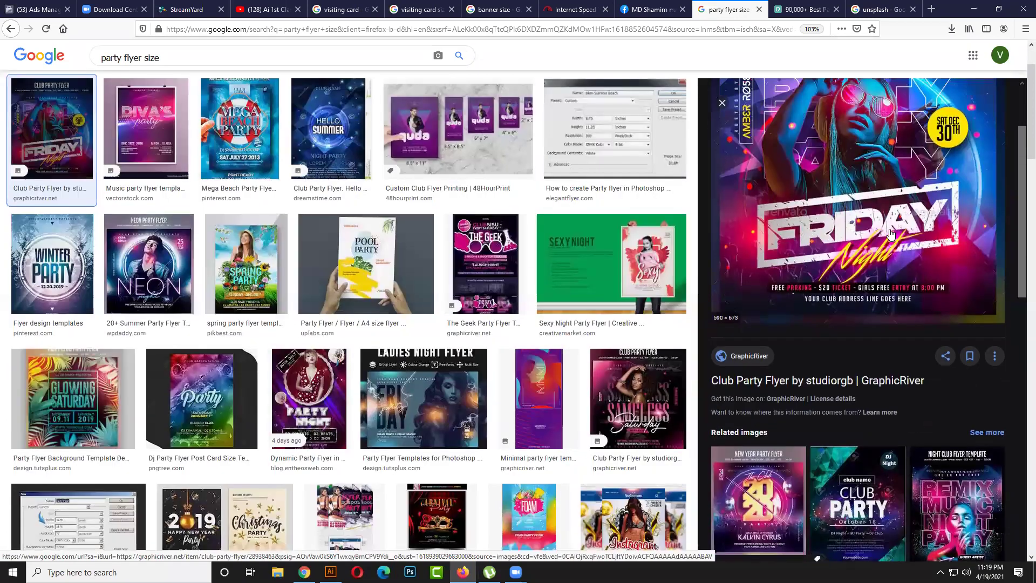
{"action": "scroll", "coordinate": [890, 234], "scroll_direction": "down", "scroll_amount": 3}
{"action": "scroll", "coordinate": [891, 233], "scroll_direction": "down", "scroll_amount": 2}
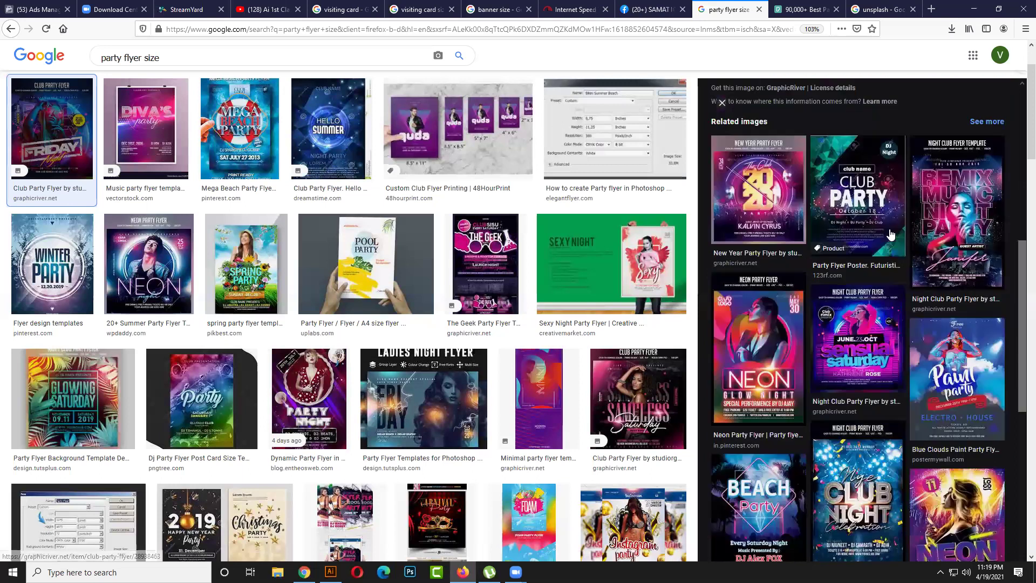
{"action": "scroll", "coordinate": [889, 232], "scroll_direction": "down", "scroll_amount": 3}
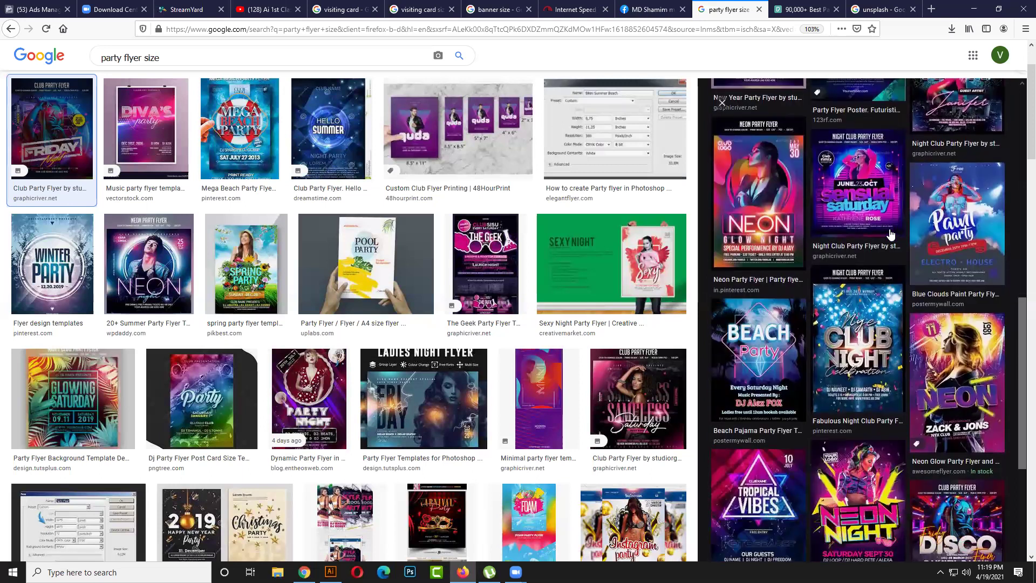
{"action": "scroll", "coordinate": [891, 234], "scroll_direction": "down", "scroll_amount": 3}
{"action": "left_click", "coordinate": [866, 308]}
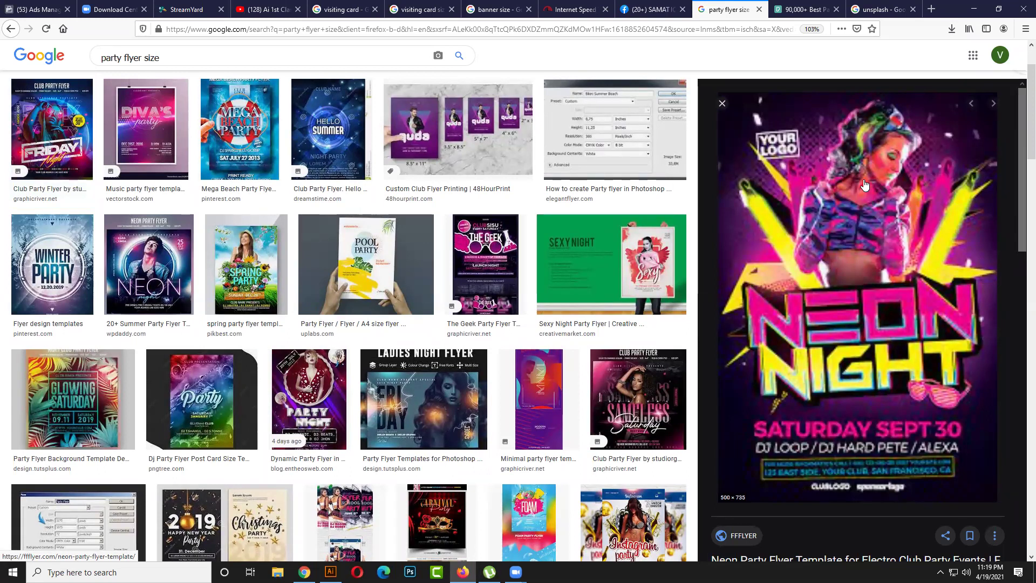
- Preview the UV Paint Party Flyer V1 from the related images and look through the designs related to it
{"action": "scroll", "coordinate": [864, 185], "scroll_direction": "down", "scroll_amount": 1}
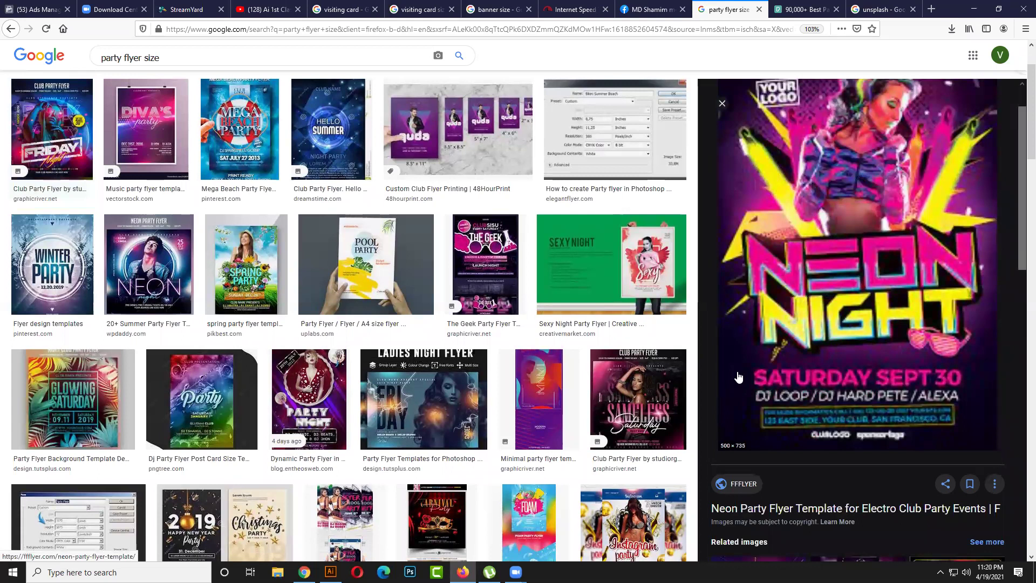
{"action": "scroll", "coordinate": [737, 377], "scroll_direction": "down", "scroll_amount": 3}
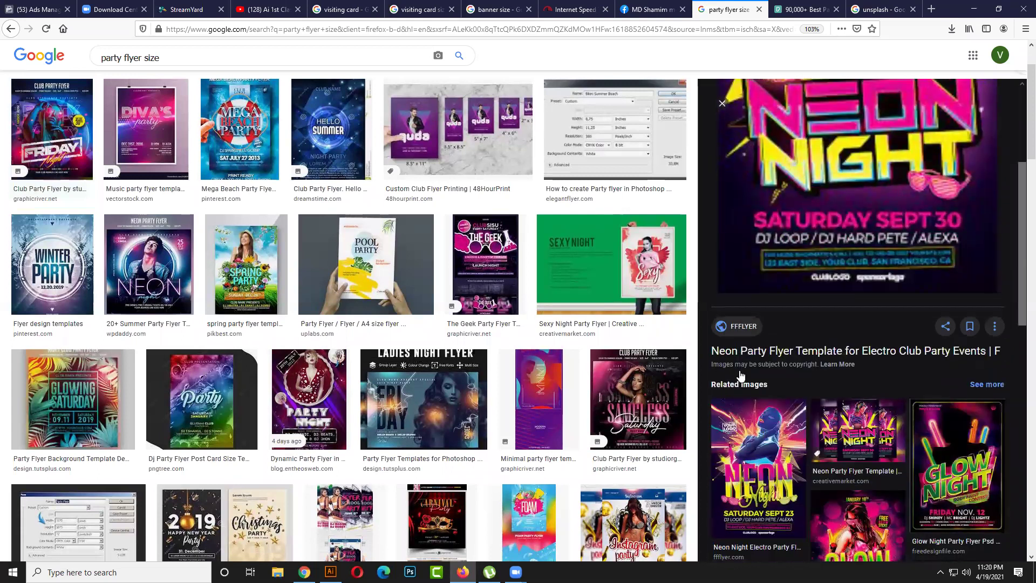
{"action": "scroll", "coordinate": [740, 370], "scroll_direction": "down", "scroll_amount": 3}
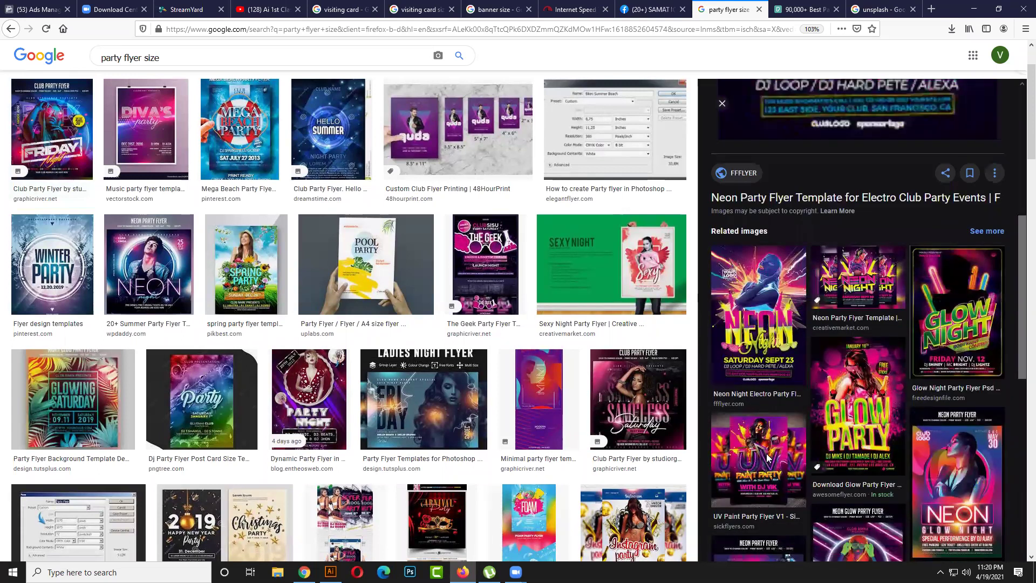
{"action": "left_click", "coordinate": [767, 458]}
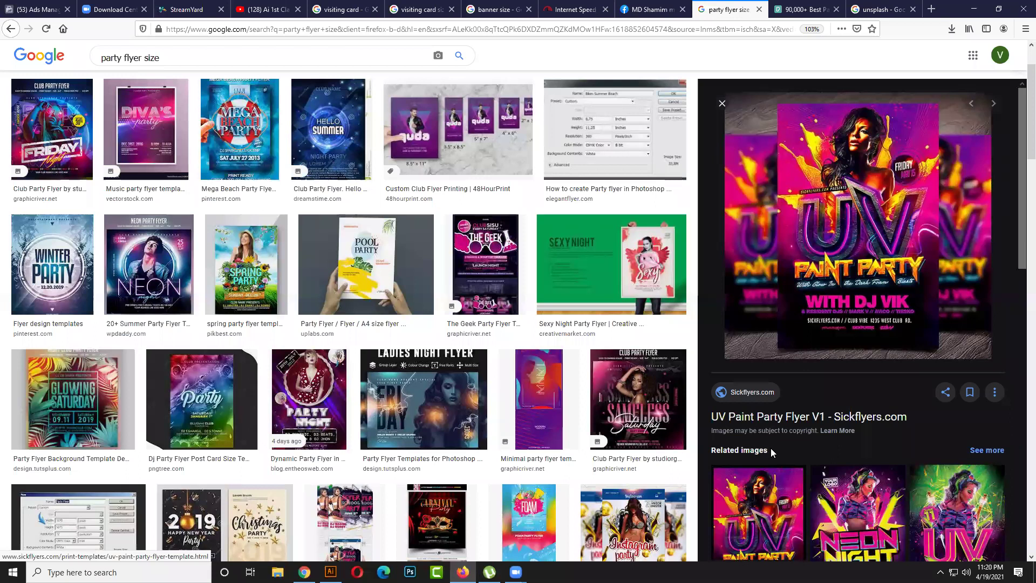
{"action": "scroll", "coordinate": [772, 453], "scroll_direction": "down", "scroll_amount": 5}
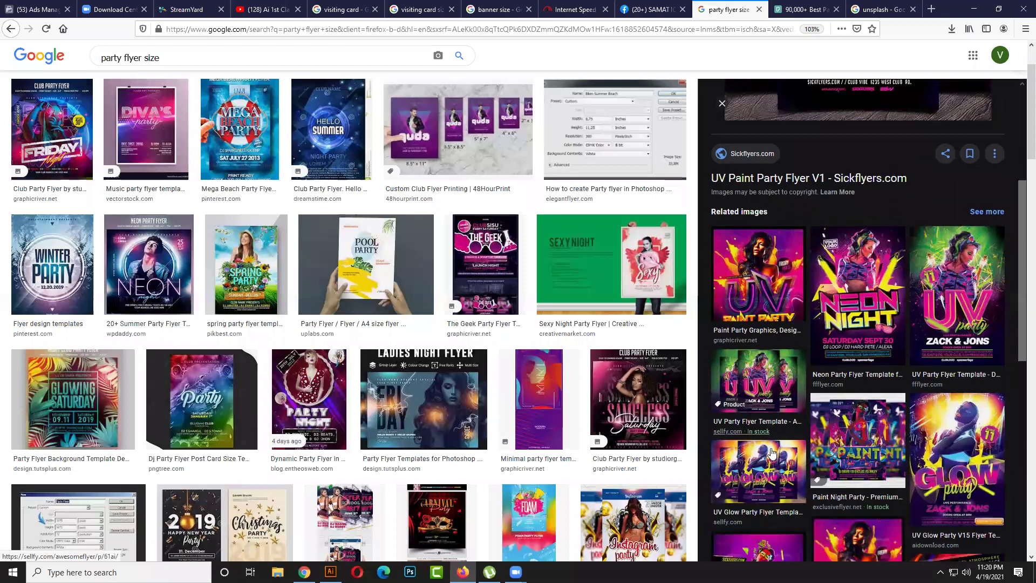
{"action": "scroll", "coordinate": [790, 416], "scroll_direction": "down", "scroll_amount": 5}
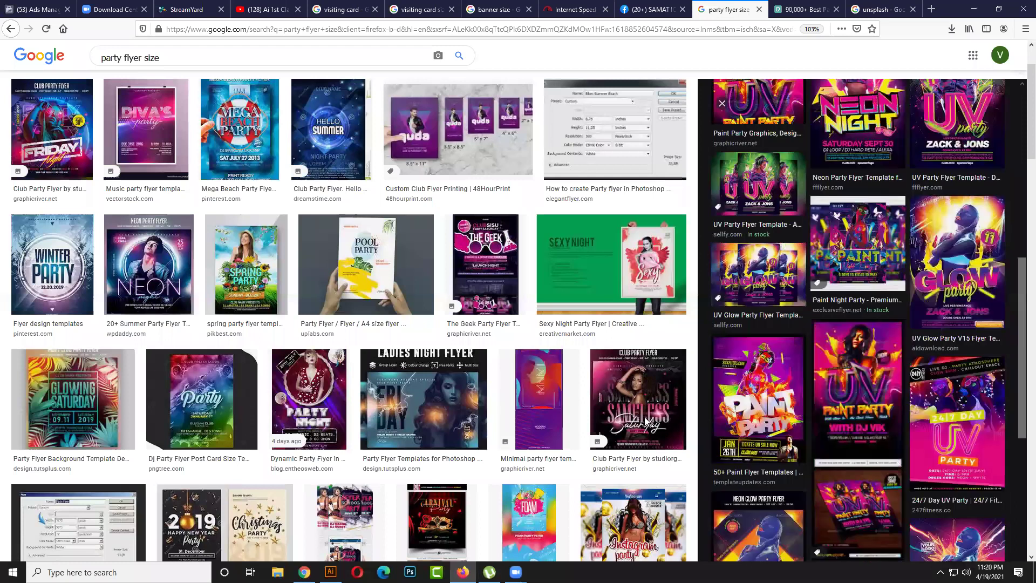
- Browse more party flyer image results and preview the Foam Party Flyer and the Neon Party Flyer
{"action": "scroll", "coordinate": [648, 424], "scroll_direction": "down", "scroll_amount": 2}
{"action": "scroll", "coordinate": [647, 421], "scroll_direction": "down", "scroll_amount": 1}
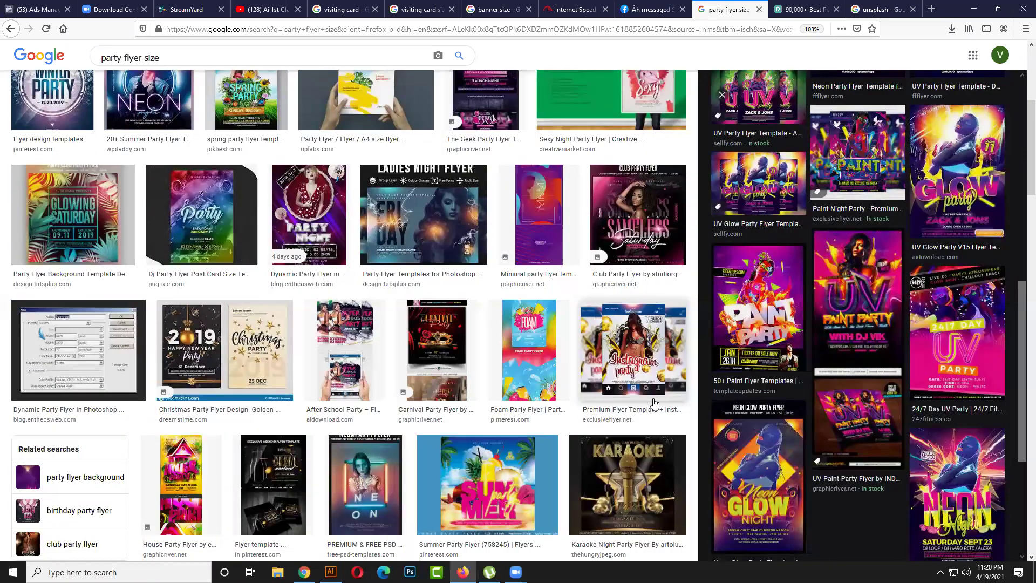
{"action": "scroll", "coordinate": [529, 350], "scroll_direction": "down", "scroll_amount": 1}
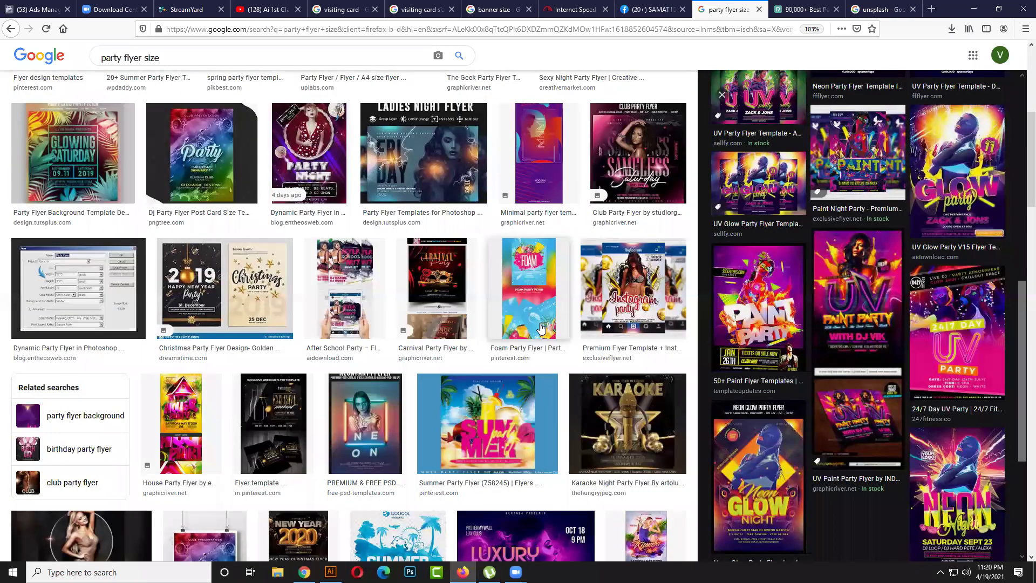
{"action": "left_click", "coordinate": [542, 328]}
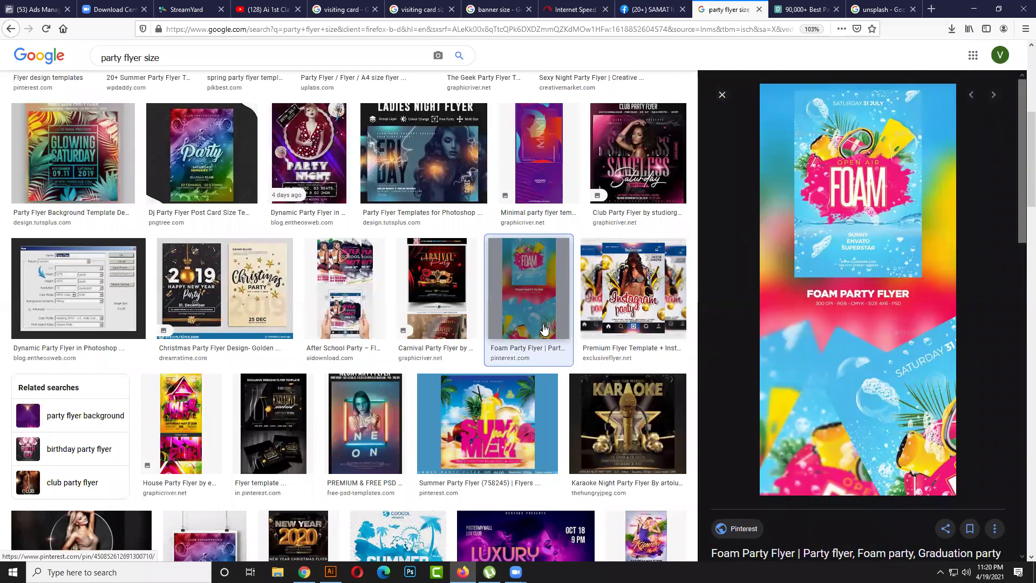
{"action": "left_click", "coordinate": [394, 423]}
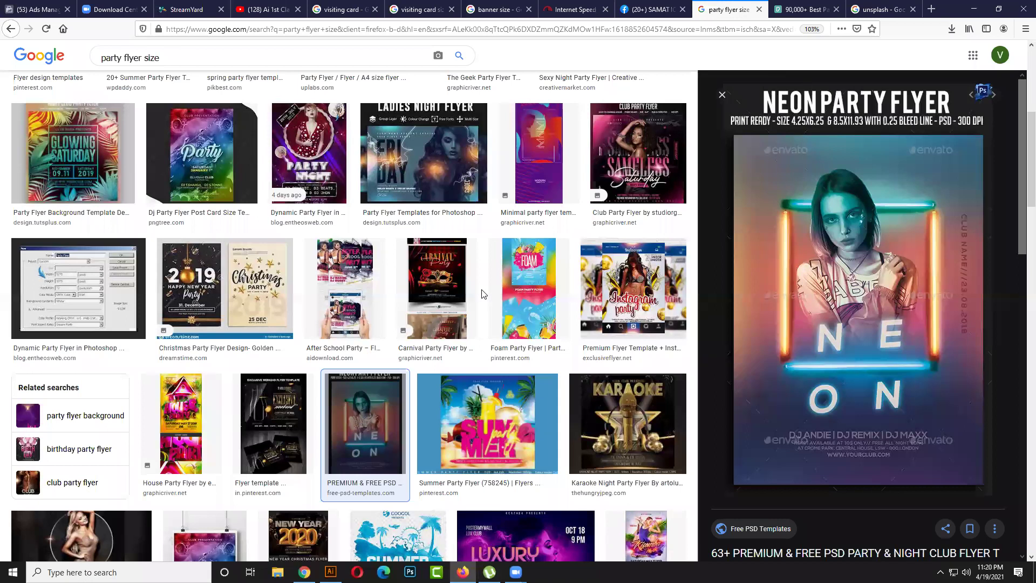
- Return to the Pexels party background results and look through the concert and club crowd photos
{"action": "left_click", "coordinate": [813, 4]}
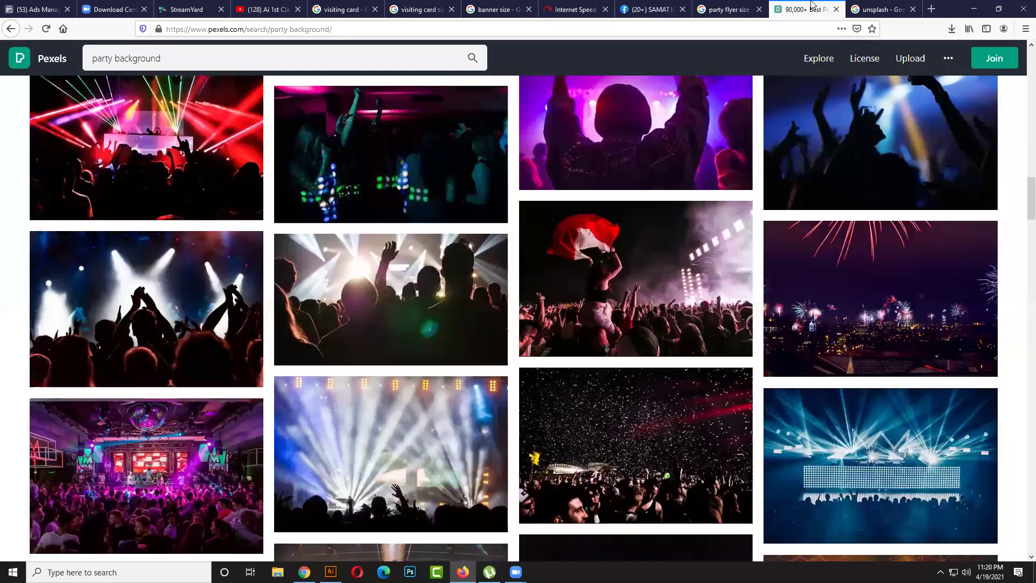
{"action": "scroll", "coordinate": [604, 263], "scroll_direction": "down", "scroll_amount": 5}
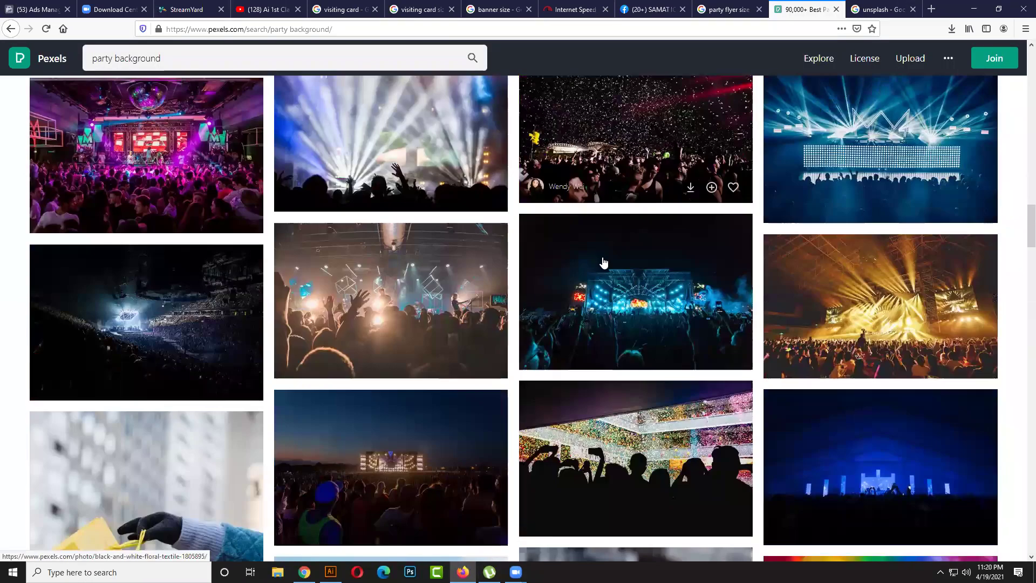
{"action": "scroll", "coordinate": [604, 263], "scroll_direction": "down", "scroll_amount": 8}
{"action": "scroll", "coordinate": [604, 263], "scroll_direction": "up", "scroll_amount": 15}
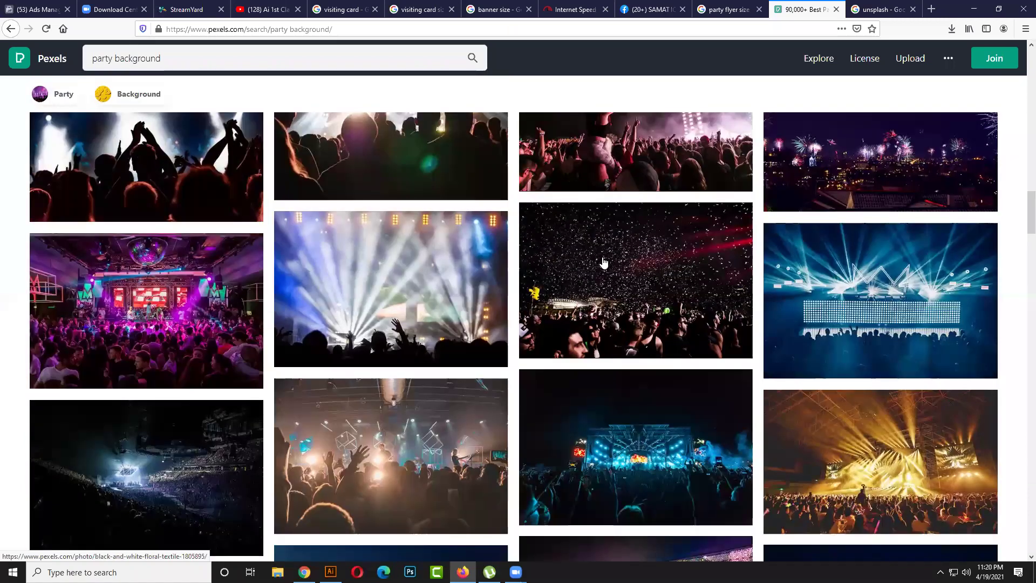
{"action": "scroll", "coordinate": [604, 263], "scroll_direction": "up", "scroll_amount": 1}
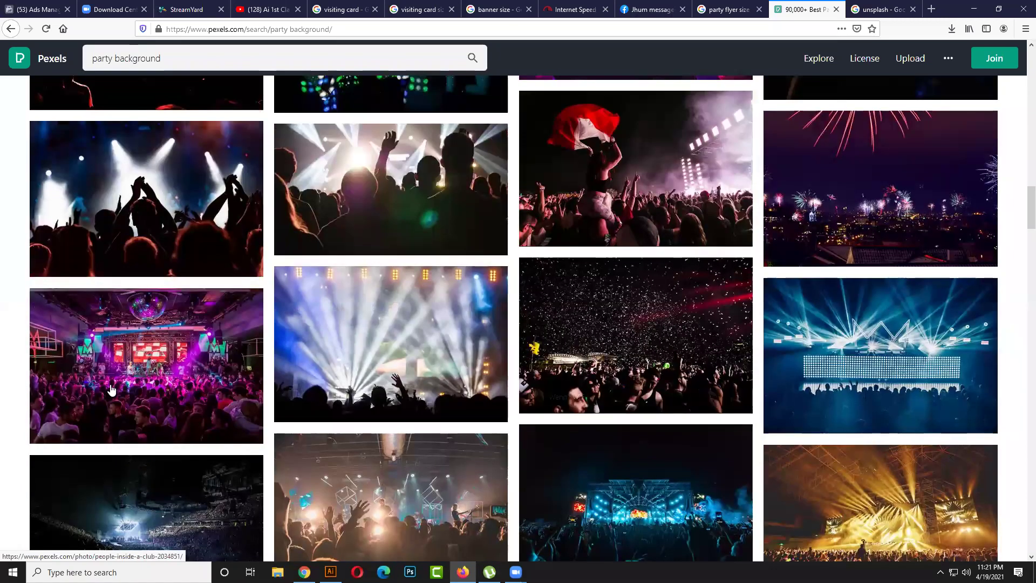
- Open the purple-lit club crowd photo with the disco ball, check its similar photos and download the club photo
{"action": "left_click", "coordinate": [216, 351]}
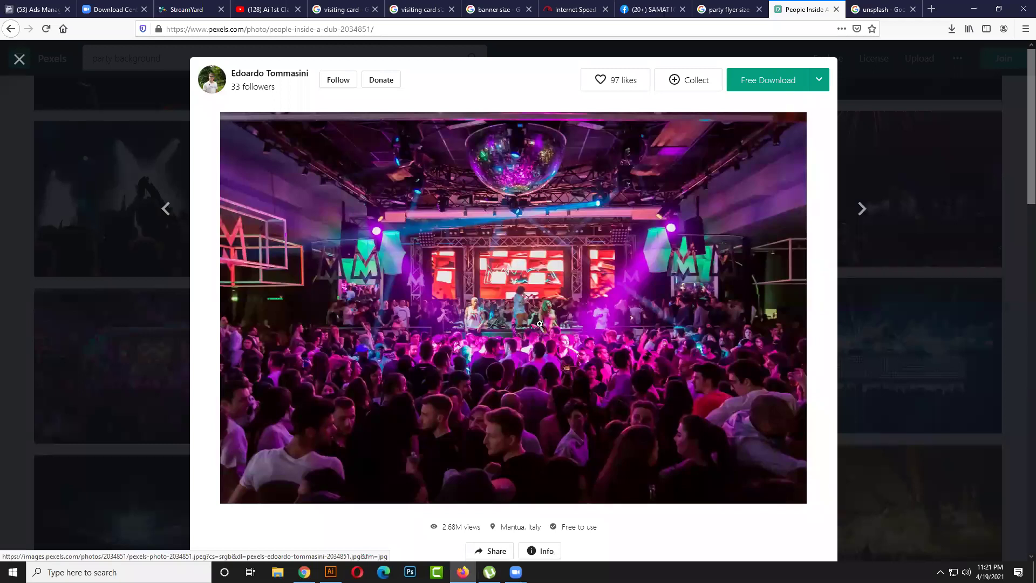
{"action": "scroll", "coordinate": [450, 289], "scroll_direction": "down", "scroll_amount": 5}
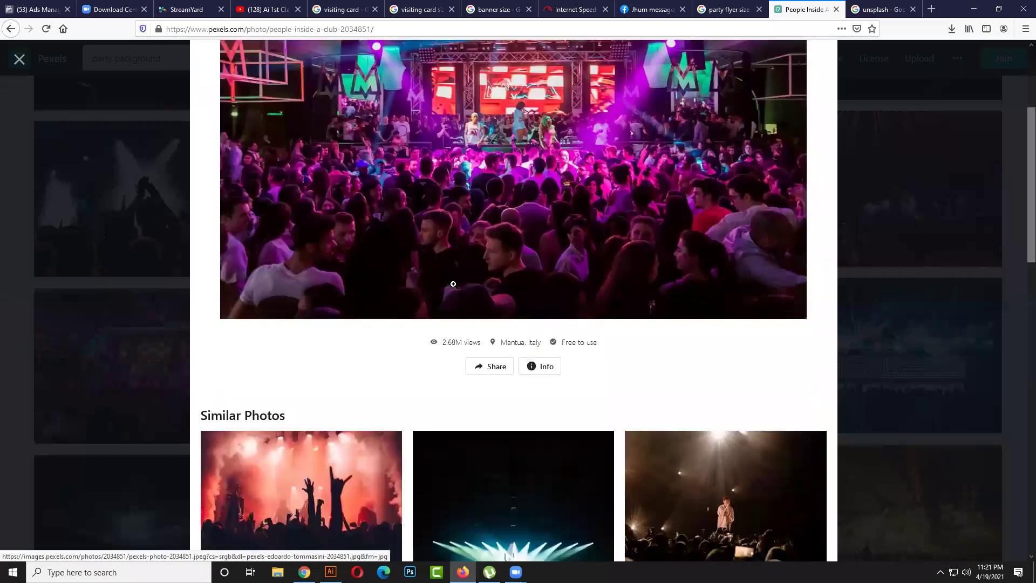
{"action": "scroll", "coordinate": [324, 295], "scroll_direction": "down", "scroll_amount": 2}
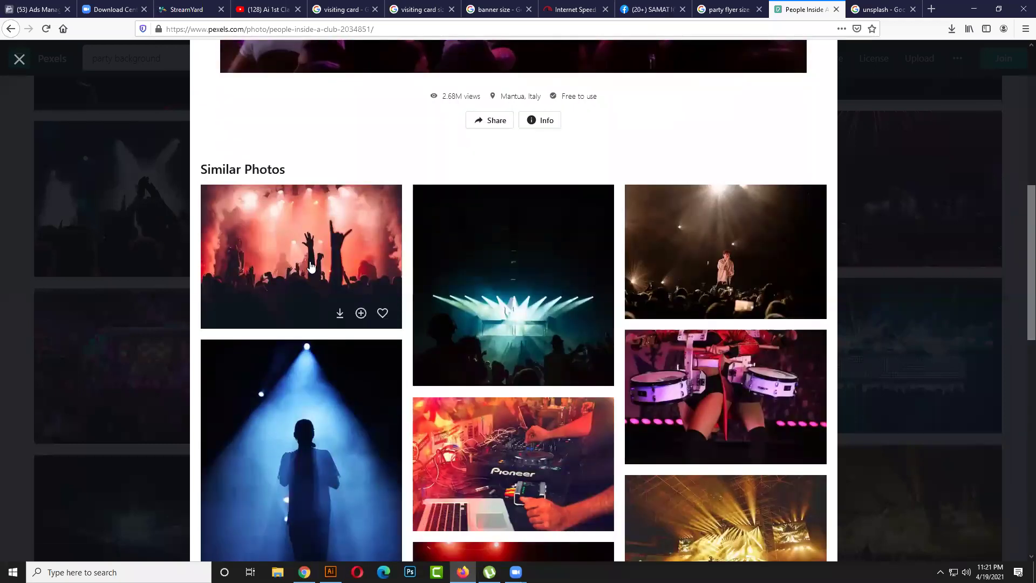
{"action": "scroll", "coordinate": [316, 275], "scroll_direction": "down", "scroll_amount": 2}
{"action": "scroll", "coordinate": [303, 363], "scroll_direction": "down", "scroll_amount": 2}
{"action": "scroll", "coordinate": [307, 355], "scroll_direction": "down", "scroll_amount": 2}
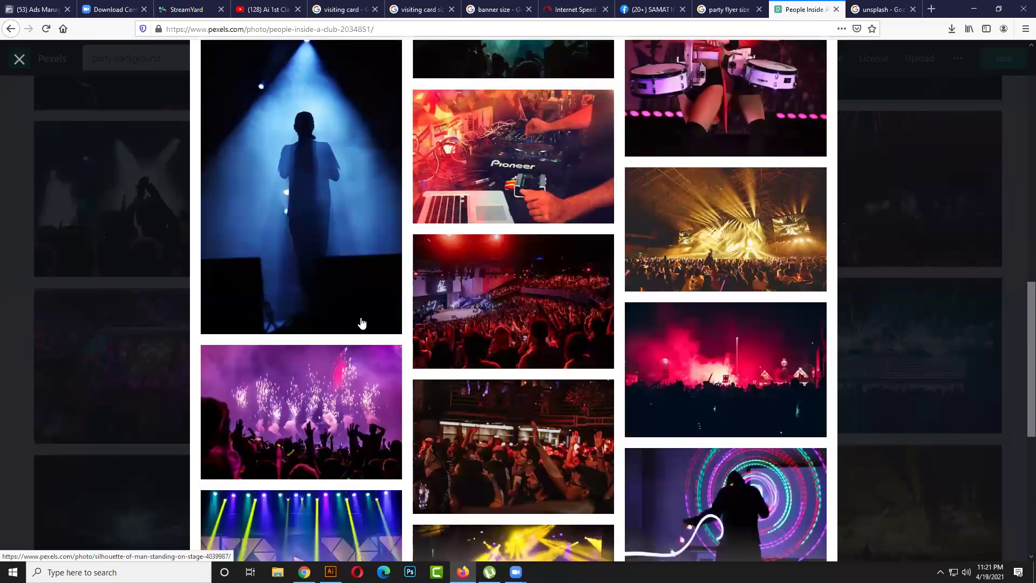
{"action": "scroll", "coordinate": [361, 324], "scroll_direction": "down", "scroll_amount": 3}
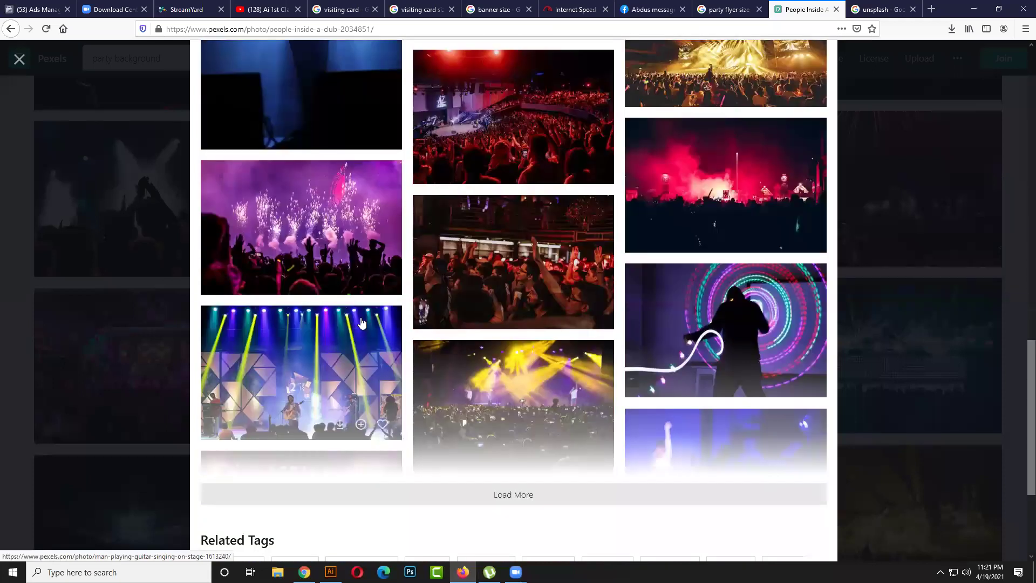
{"action": "scroll", "coordinate": [361, 324], "scroll_direction": "up", "scroll_amount": 12}
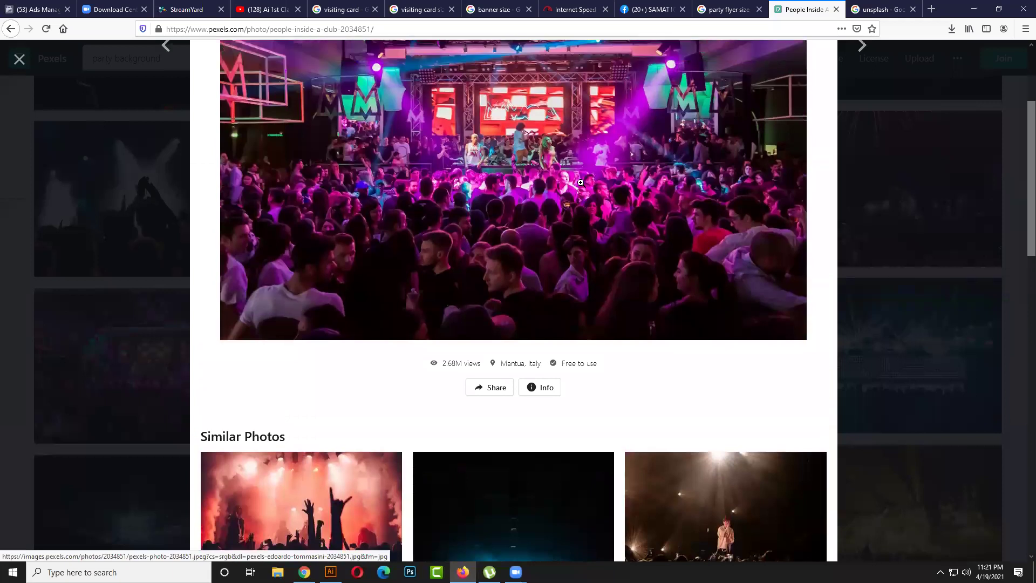
{"action": "scroll", "coordinate": [581, 182], "scroll_direction": "up", "scroll_amount": 3}
{"action": "left_click", "coordinate": [797, 94]}
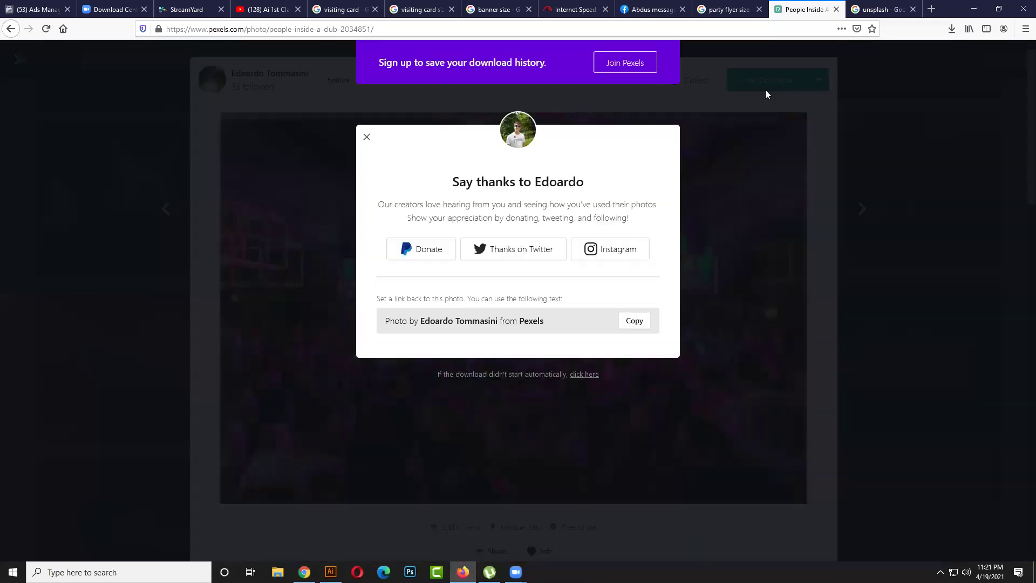
- Open the Unsplash website from the Google search results
{"action": "left_click", "coordinate": [877, 9]}
{"action": "left_click", "coordinate": [141, 171]}
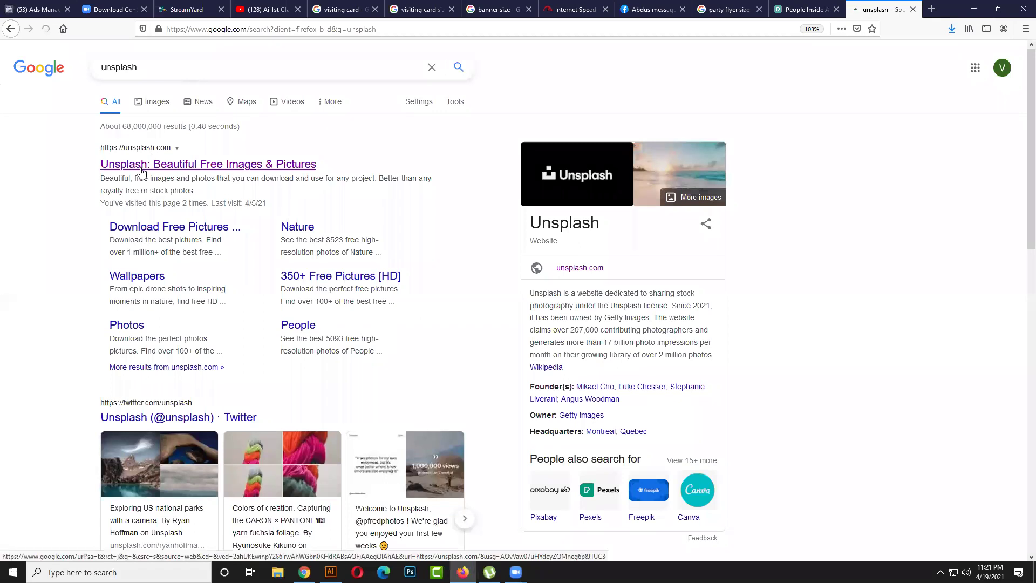
{"action": "left_click", "coordinate": [794, 10]}
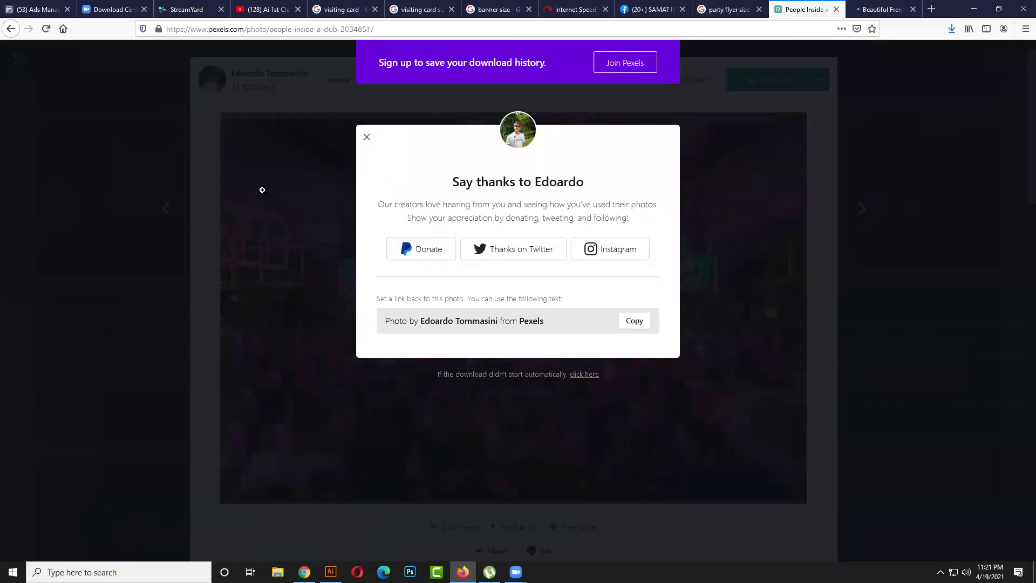
{"action": "left_click", "coordinate": [263, 190]}
{"action": "key", "text": "ctrl+Tab"}
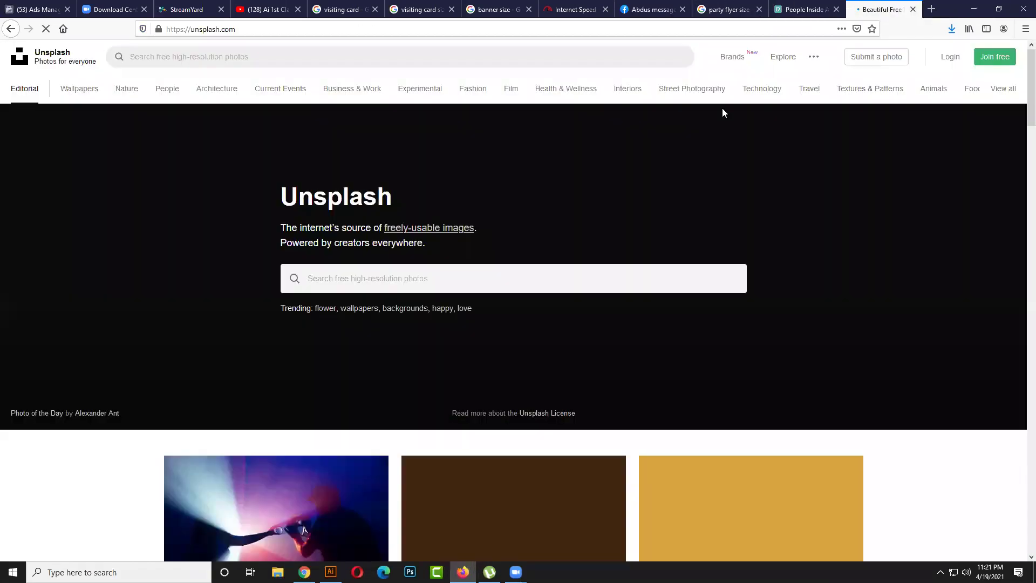
- Search Unsplash for "party bacground" photos
{"action": "left_click", "coordinate": [429, 278]}
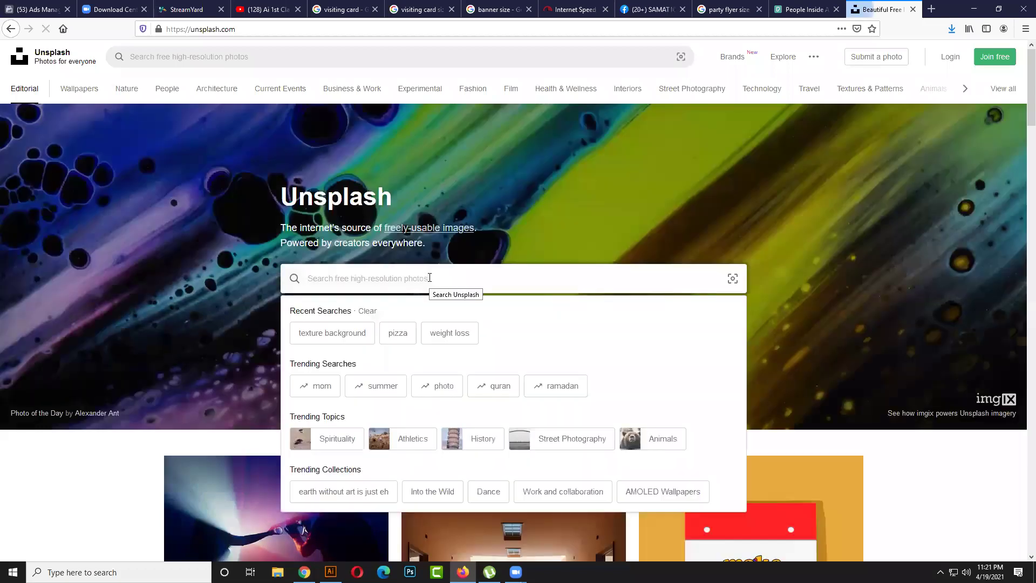
{"action": "type", "text": "party "}
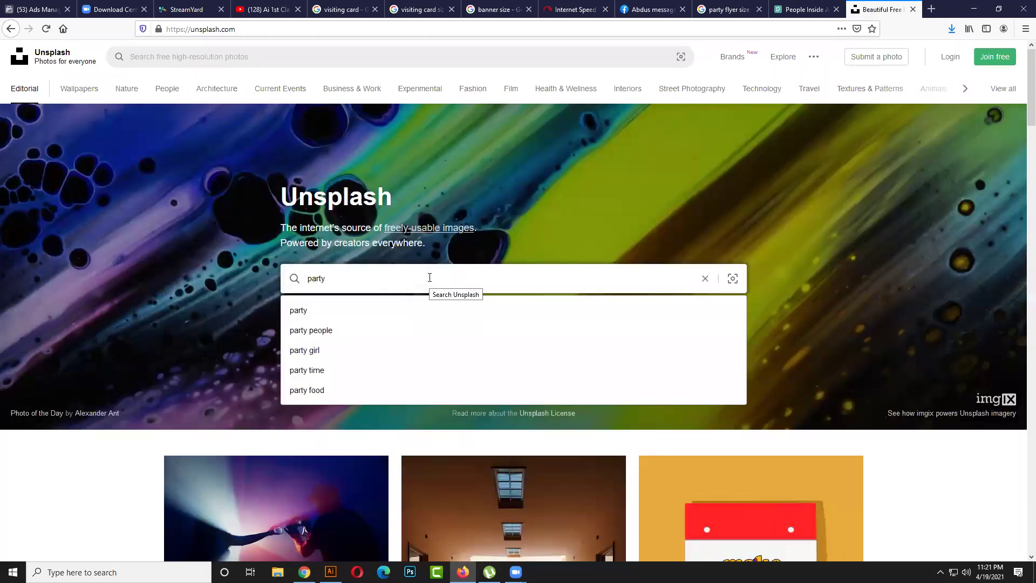
{"action": "type", "text": "bac"}
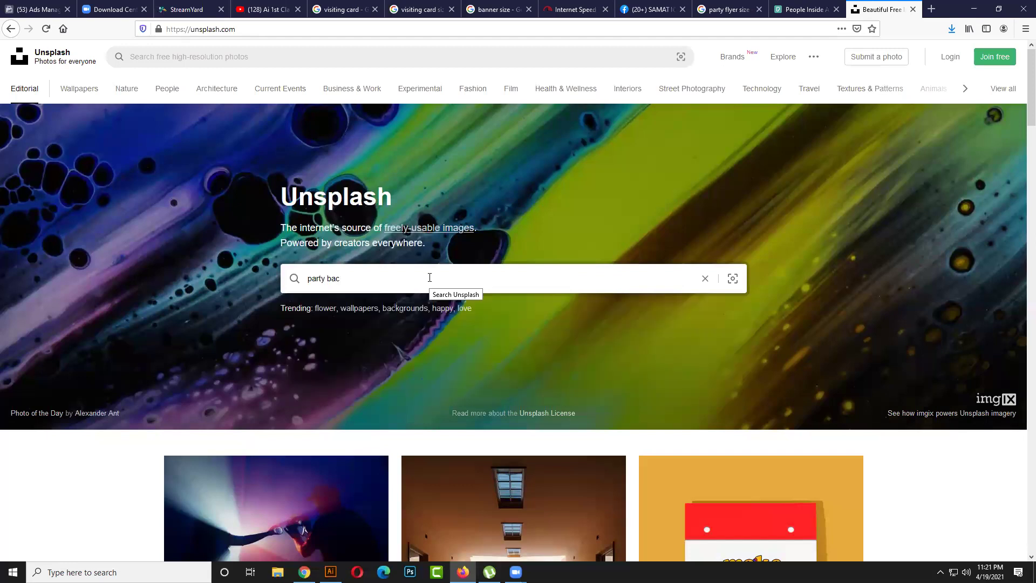
{"action": "type", "text": "ground"}
{"action": "key", "text": "Return"}
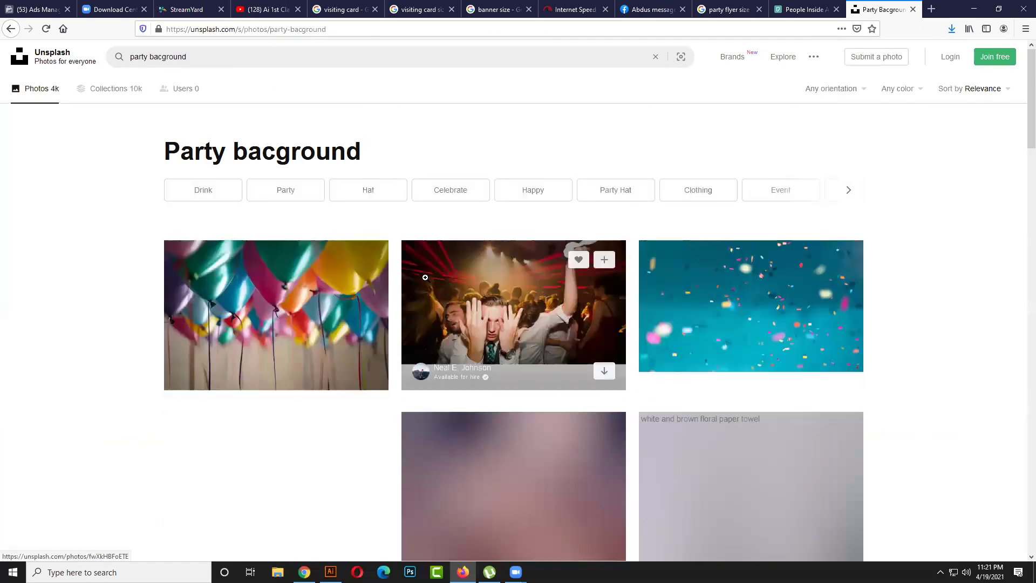
- Look through the Unsplash party photo results for club, crowd and confetti images suitable as a flyer background
{"action": "scroll", "coordinate": [426, 278], "scroll_direction": "down", "scroll_amount": 5}
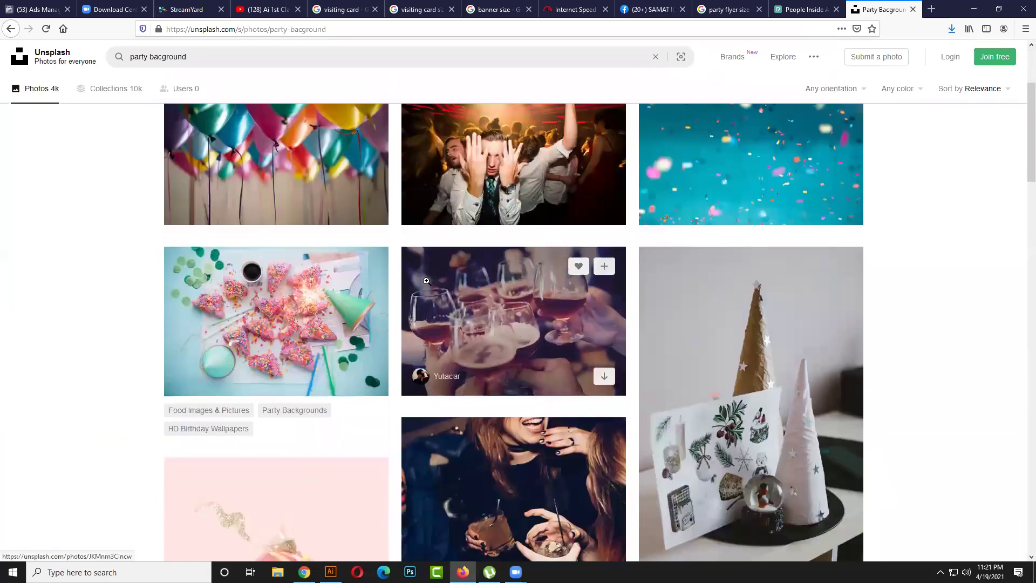
{"action": "scroll", "coordinate": [427, 285], "scroll_direction": "down", "scroll_amount": 14}
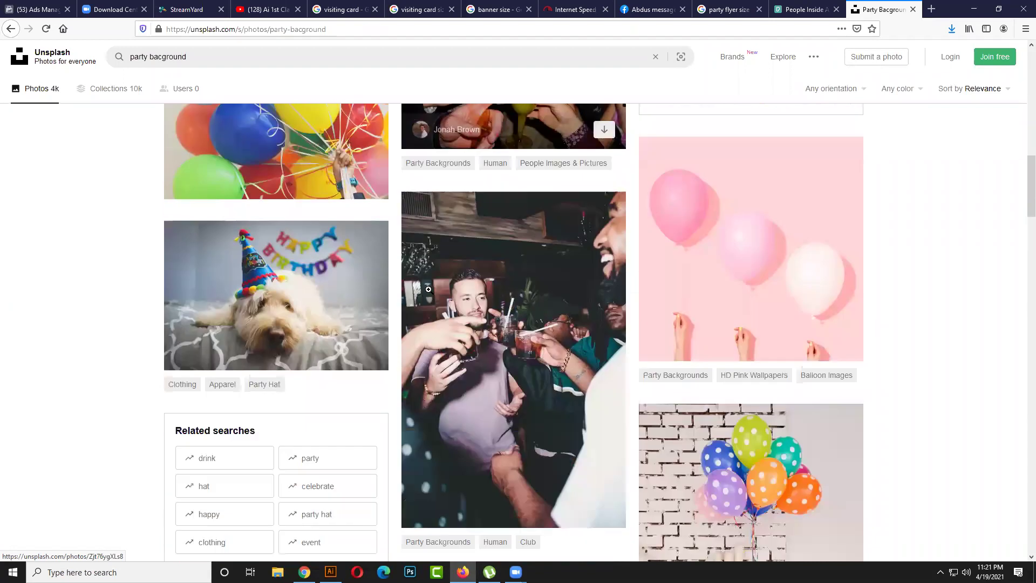
{"action": "scroll", "coordinate": [429, 289], "scroll_direction": "down", "scroll_amount": 4}
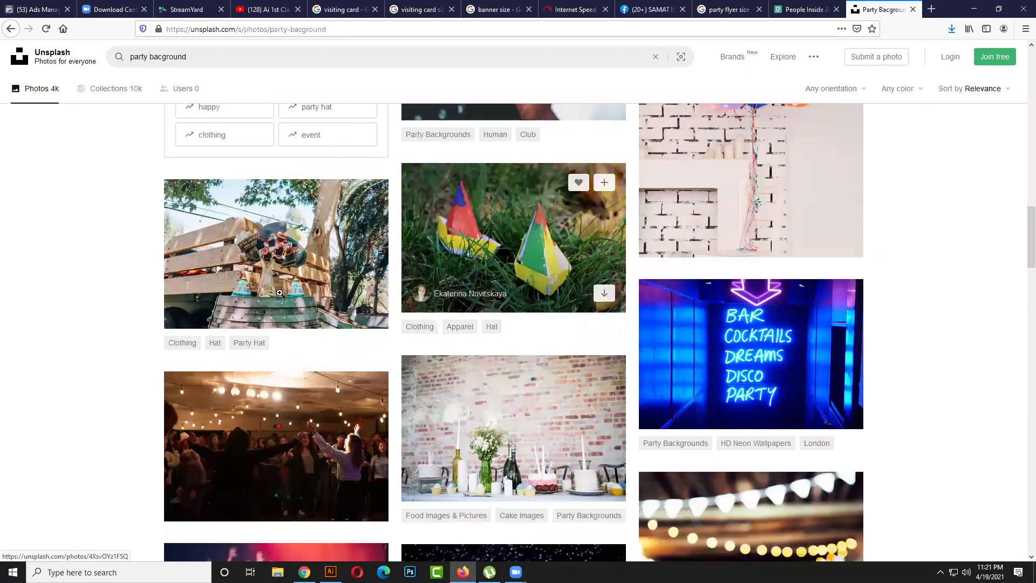
{"action": "scroll", "coordinate": [281, 293], "scroll_direction": "down", "scroll_amount": 3}
{"action": "scroll", "coordinate": [282, 292], "scroll_direction": "down", "scroll_amount": 7}
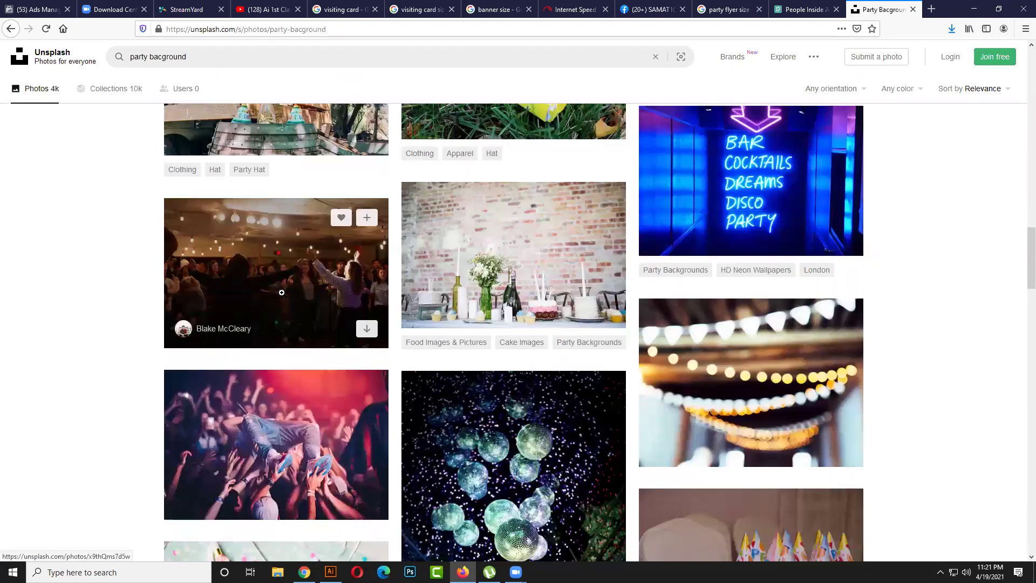
{"action": "scroll", "coordinate": [282, 294], "scroll_direction": "down", "scroll_amount": 7}
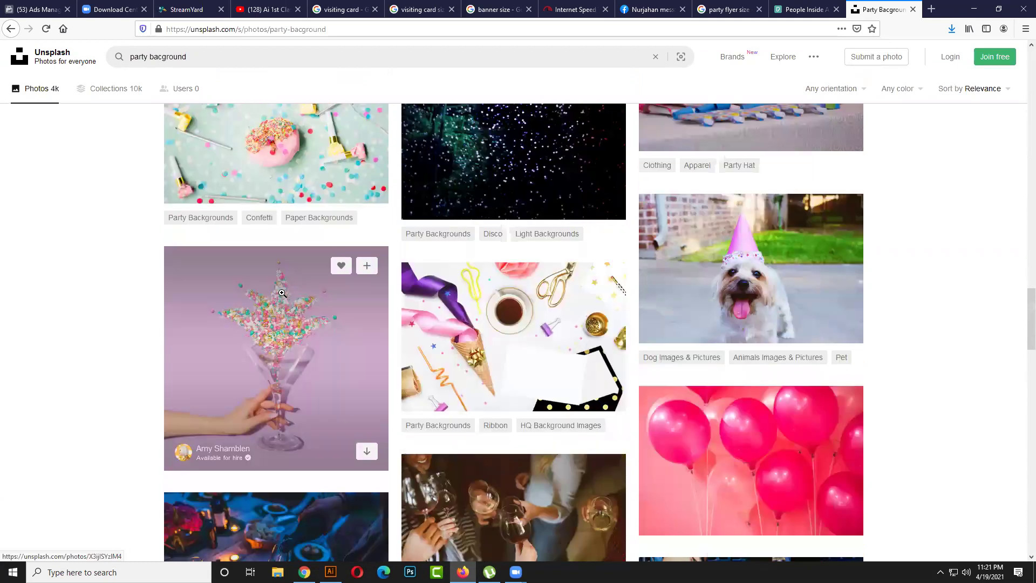
{"action": "scroll", "coordinate": [282, 292], "scroll_direction": "down", "scroll_amount": 9}
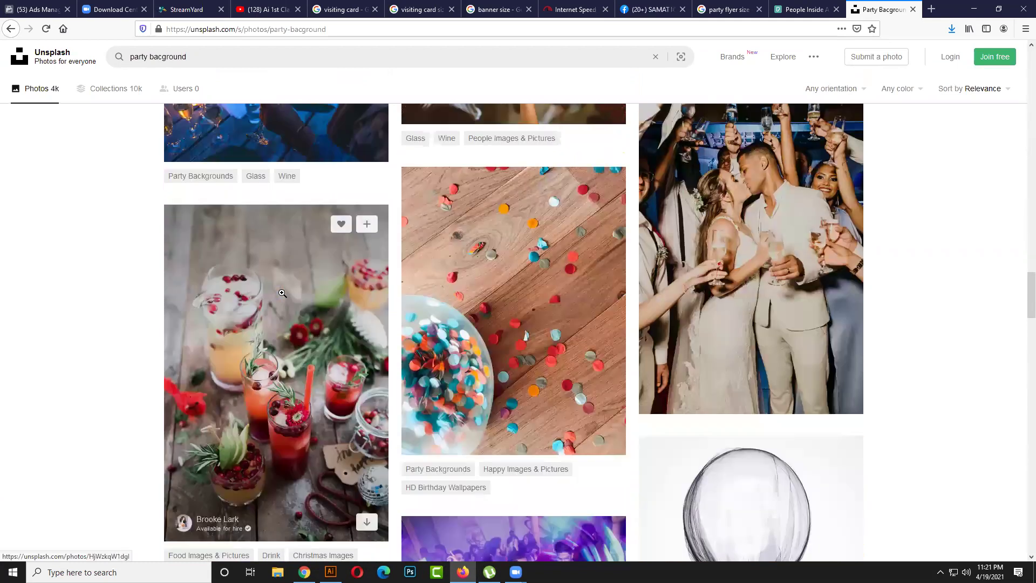
{"action": "scroll", "coordinate": [282, 292], "scroll_direction": "down", "scroll_amount": 8}
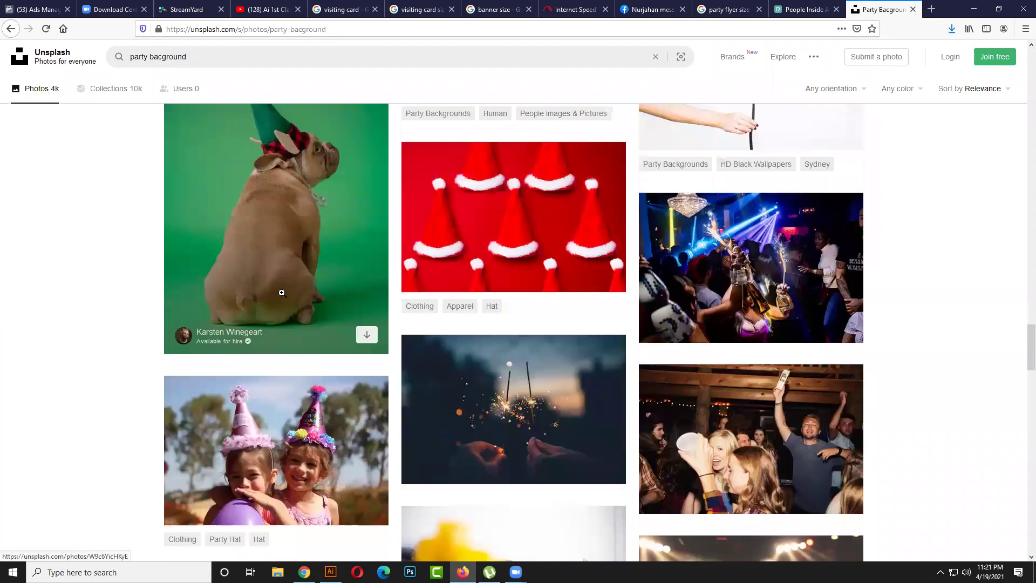
{"action": "scroll", "coordinate": [282, 292], "scroll_direction": "down", "scroll_amount": 3}
{"action": "scroll", "coordinate": [295, 215], "scroll_direction": "up", "scroll_amount": 6}
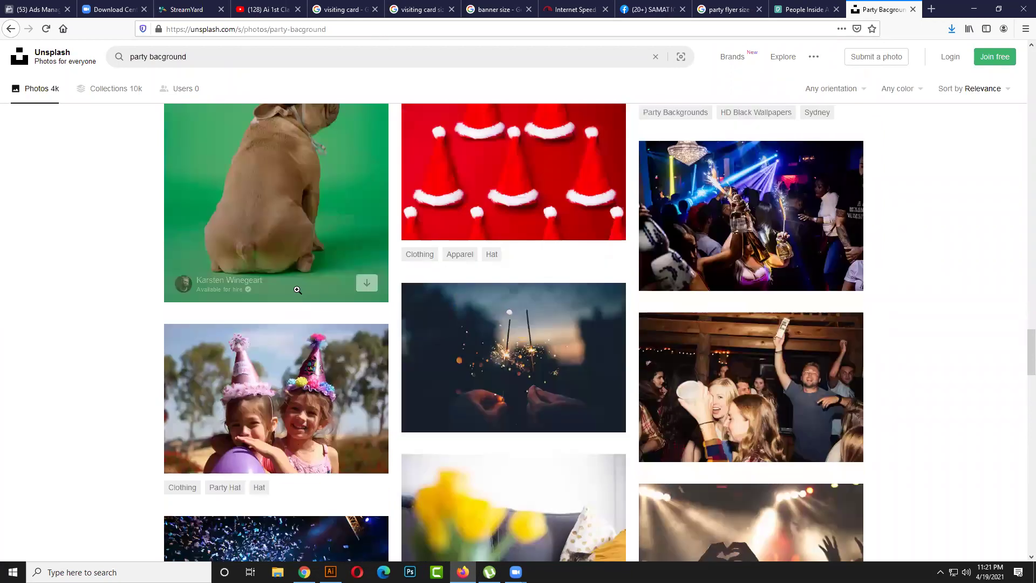
{"action": "scroll", "coordinate": [302, 234], "scroll_direction": "down", "scroll_amount": 3}
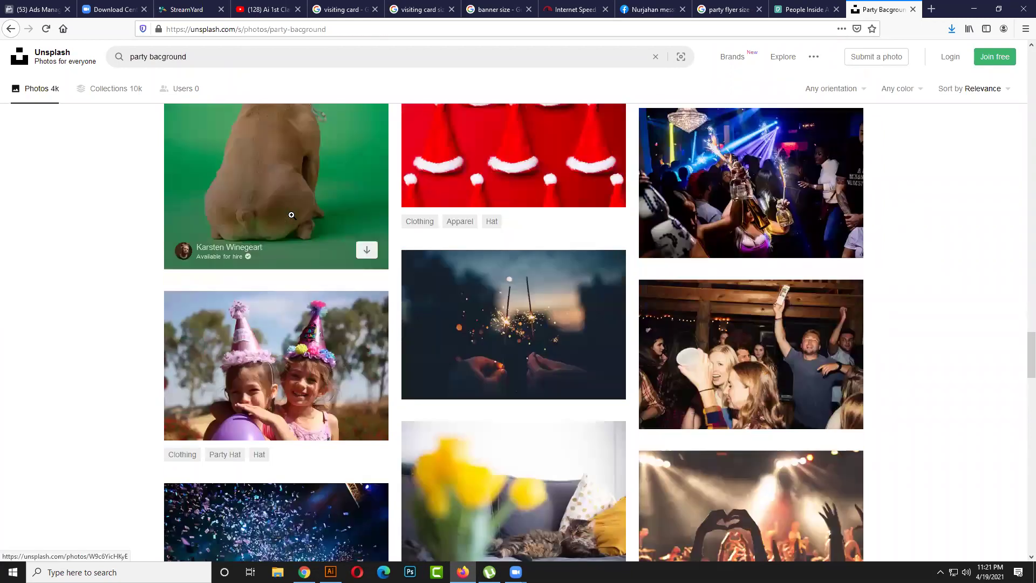
{"action": "scroll", "coordinate": [292, 215], "scroll_direction": "down", "scroll_amount": 5}
{"action": "scroll", "coordinate": [291, 214], "scroll_direction": "down", "scroll_amount": 4}
{"action": "scroll", "coordinate": [315, 255], "scroll_direction": "up", "scroll_amount": 10}
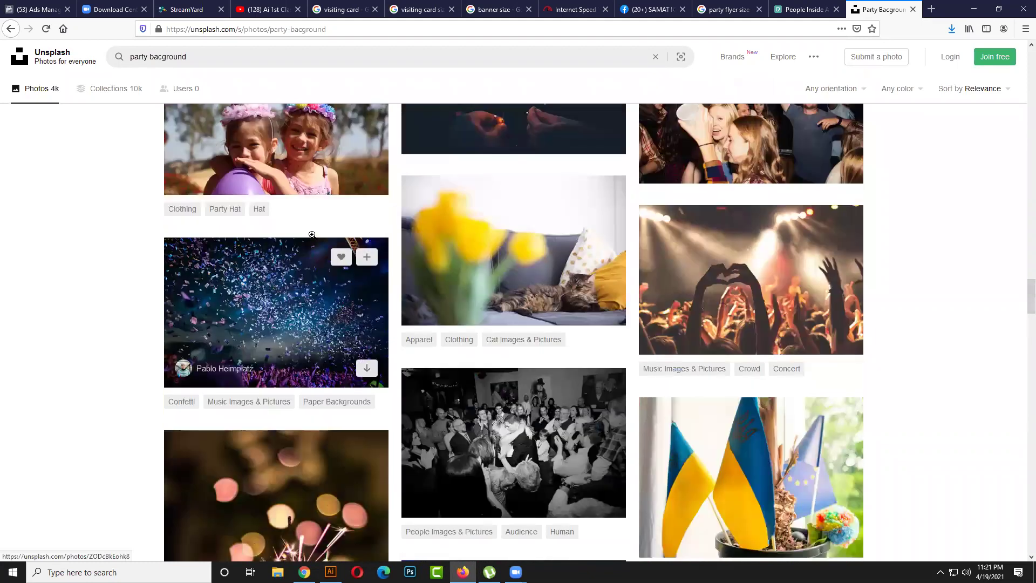
{"action": "scroll", "coordinate": [315, 255], "scroll_direction": "up", "scroll_amount": 1}
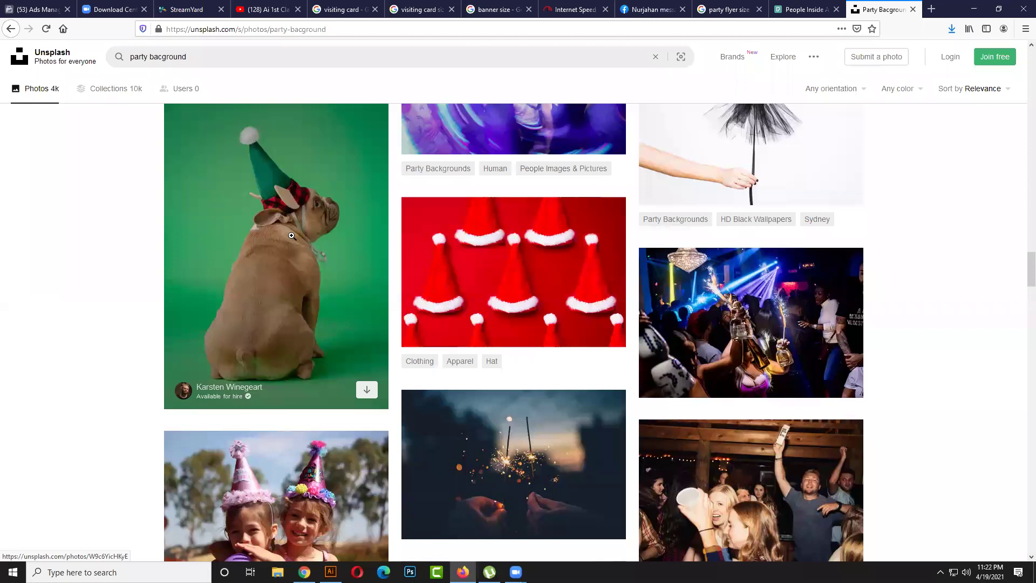
{"action": "scroll", "coordinate": [231, 254], "scroll_direction": "down", "scroll_amount": 1}
{"action": "scroll", "coordinate": [232, 254], "scroll_direction": "up", "scroll_amount": 2}
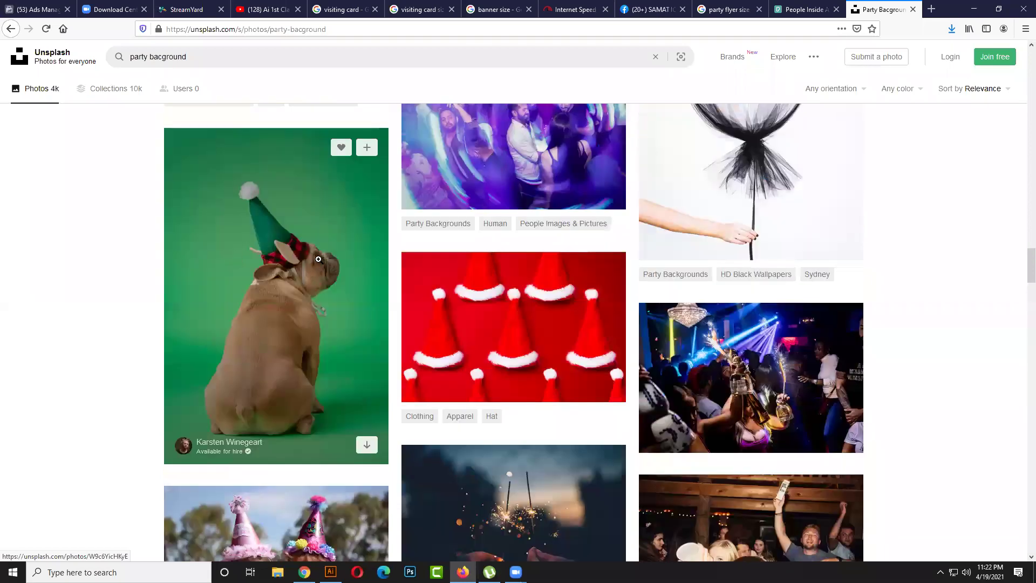
{"action": "scroll", "coordinate": [319, 258], "scroll_direction": "down", "scroll_amount": 4}
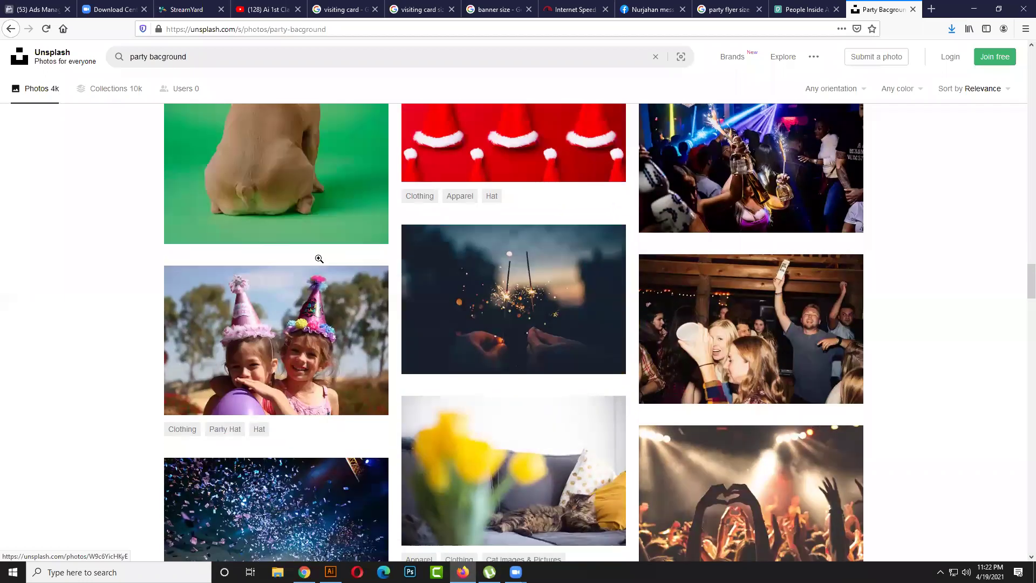
- Browse further down the Unsplash party results for stage, nightlife and crowd photos usable as a flyer background
{"action": "scroll", "coordinate": [319, 258], "scroll_direction": "down", "scroll_amount": 6}
{"action": "scroll", "coordinate": [319, 258], "scroll_direction": "down", "scroll_amount": 4}
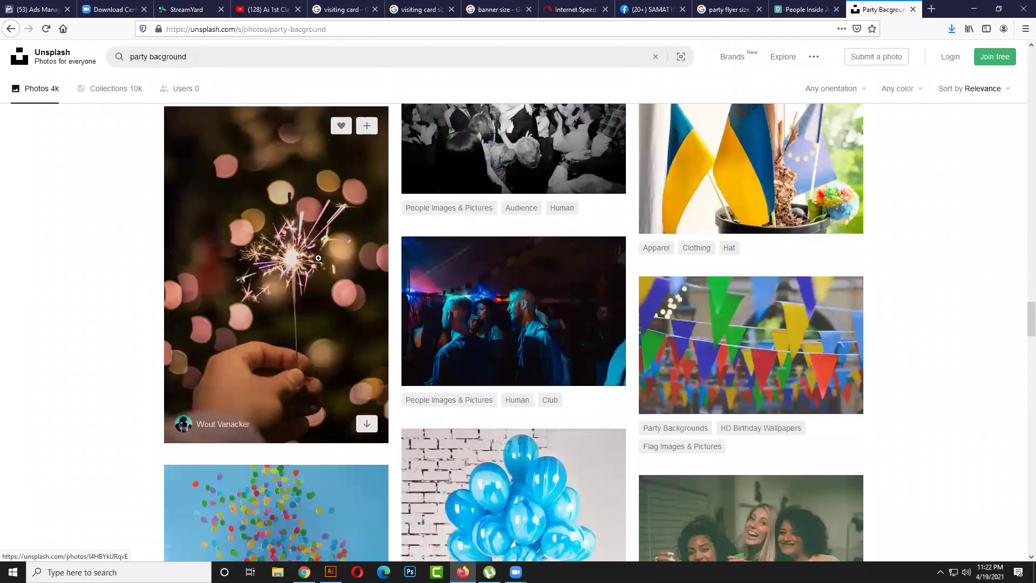
{"action": "scroll", "coordinate": [318, 258], "scroll_direction": "down", "scroll_amount": 9}
{"action": "scroll", "coordinate": [319, 258], "scroll_direction": "down", "scroll_amount": 4}
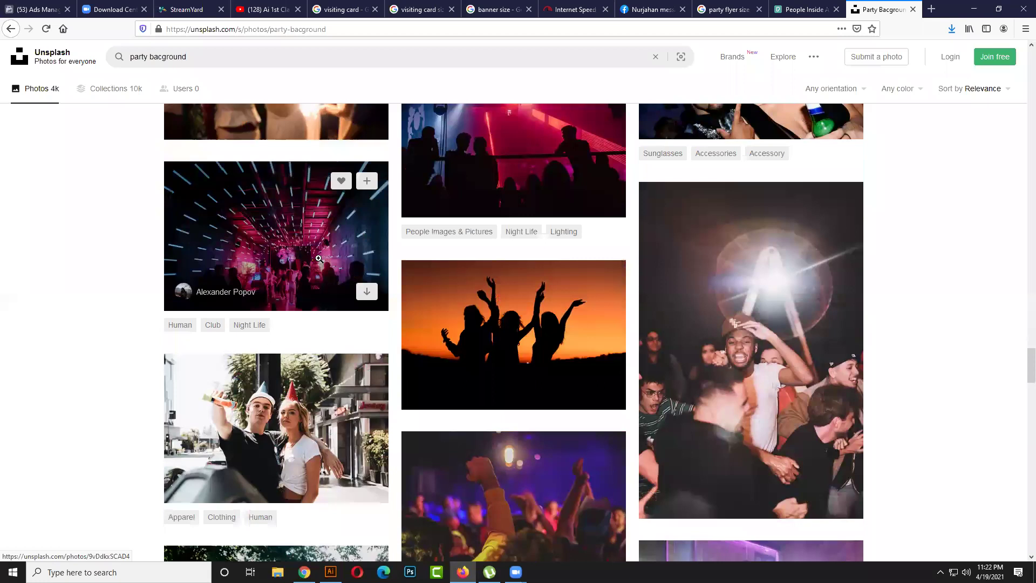
{"action": "scroll", "coordinate": [319, 258], "scroll_direction": "down", "scroll_amount": 10}
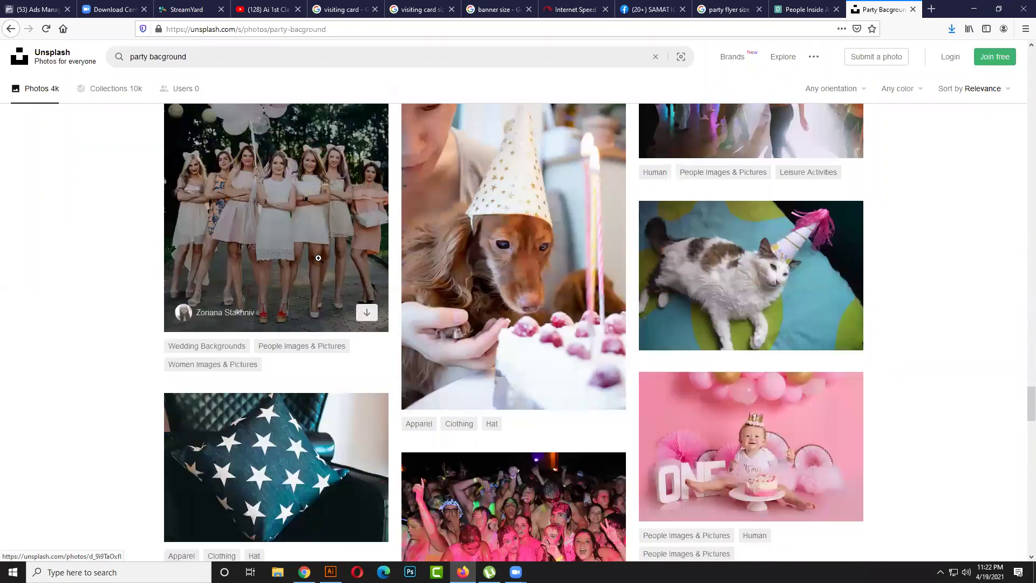
{"action": "scroll", "coordinate": [319, 258], "scroll_direction": "down", "scroll_amount": 7}
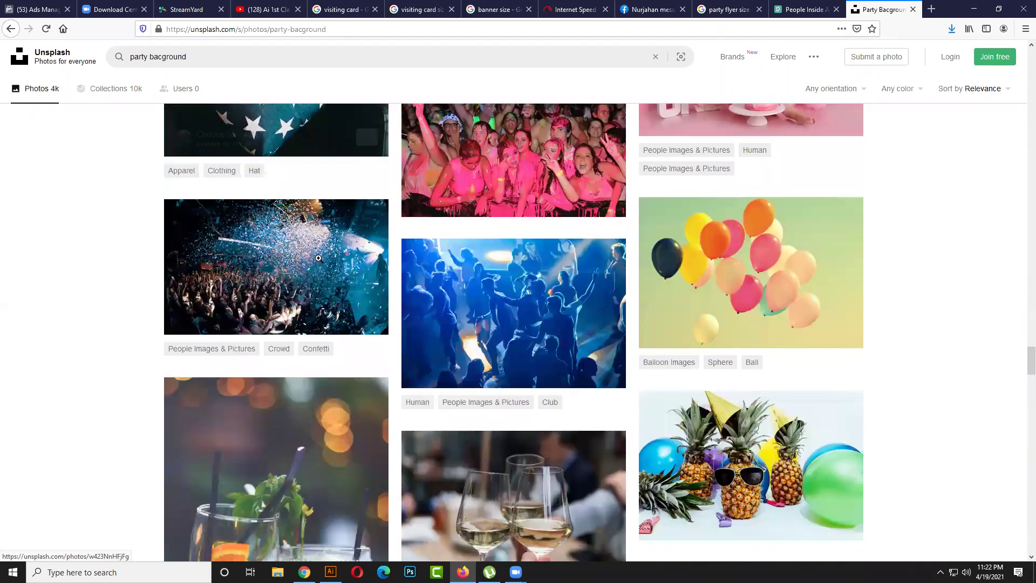
{"action": "scroll", "coordinate": [318, 258], "scroll_direction": "down", "scroll_amount": 4}
{"action": "scroll", "coordinate": [318, 258], "scroll_direction": "down", "scroll_amount": 4}
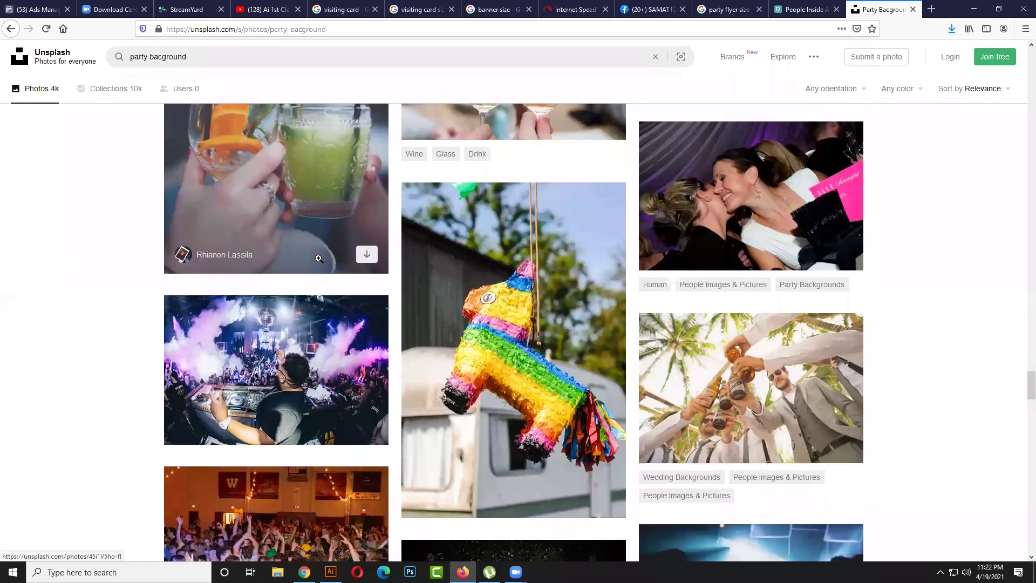
{"action": "scroll", "coordinate": [318, 258], "scroll_direction": "down", "scroll_amount": 15}
{"action": "scroll", "coordinate": [327, 280], "scroll_direction": "down", "scroll_amount": 11}
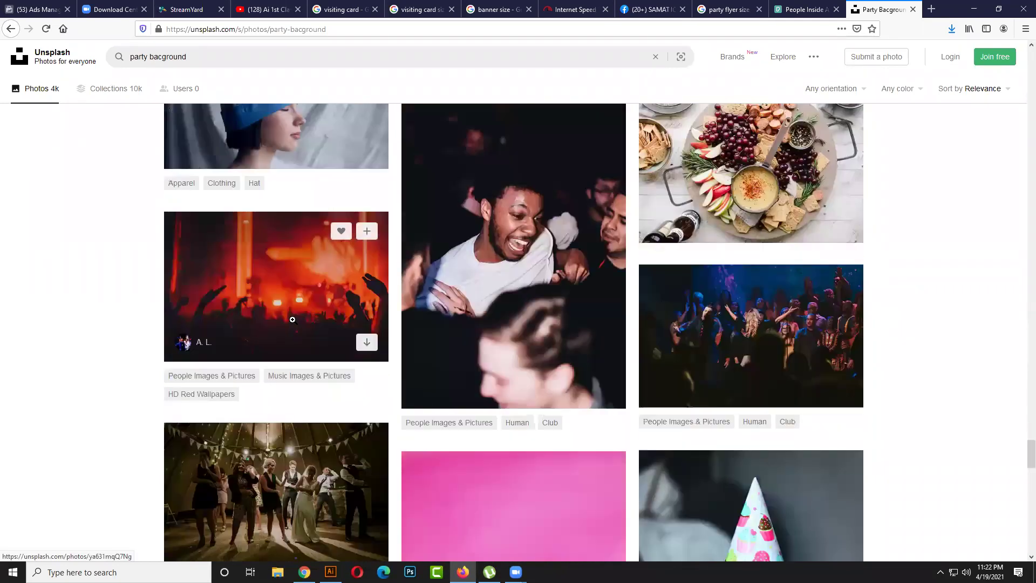
- Open the orange-lit concert crowd photo with raised hands from the Unsplash results and download it
{"action": "scroll", "coordinate": [292, 320], "scroll_direction": "down", "scroll_amount": 6}
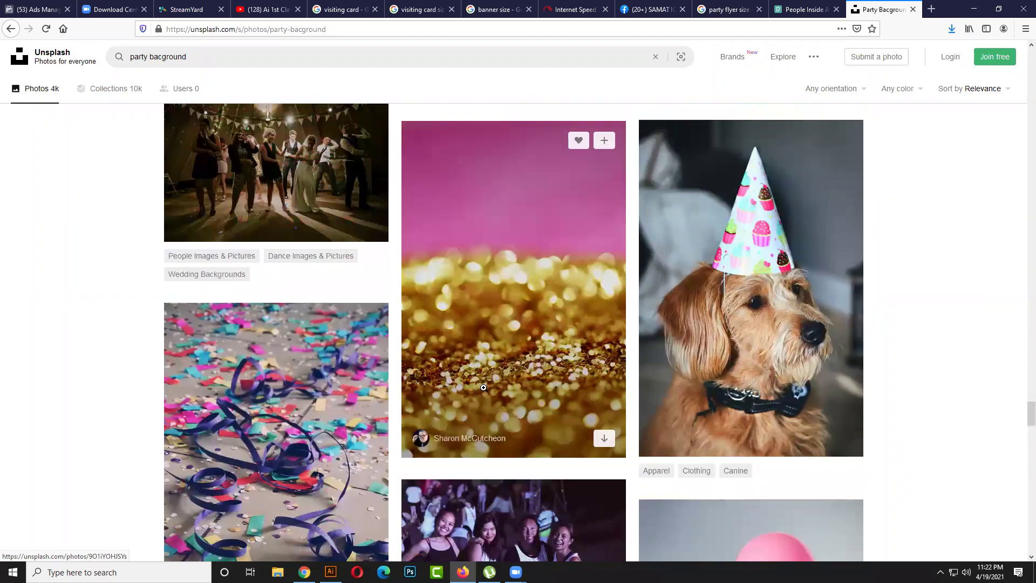
{"action": "scroll", "coordinate": [484, 388], "scroll_direction": "down", "scroll_amount": 3}
{"action": "scroll", "coordinate": [484, 389], "scroll_direction": "down", "scroll_amount": 6}
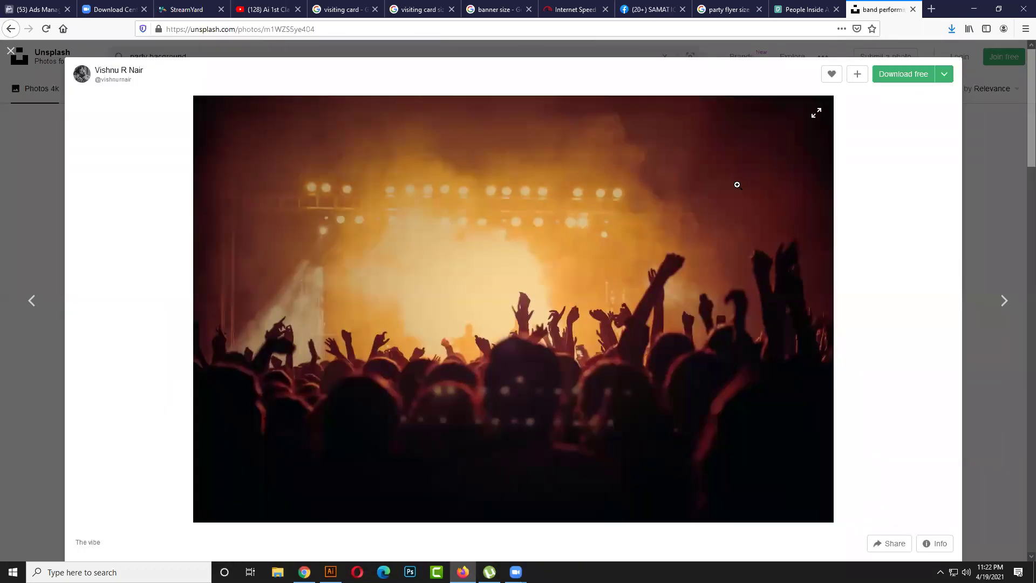
{"action": "left_click", "coordinate": [914, 78]}
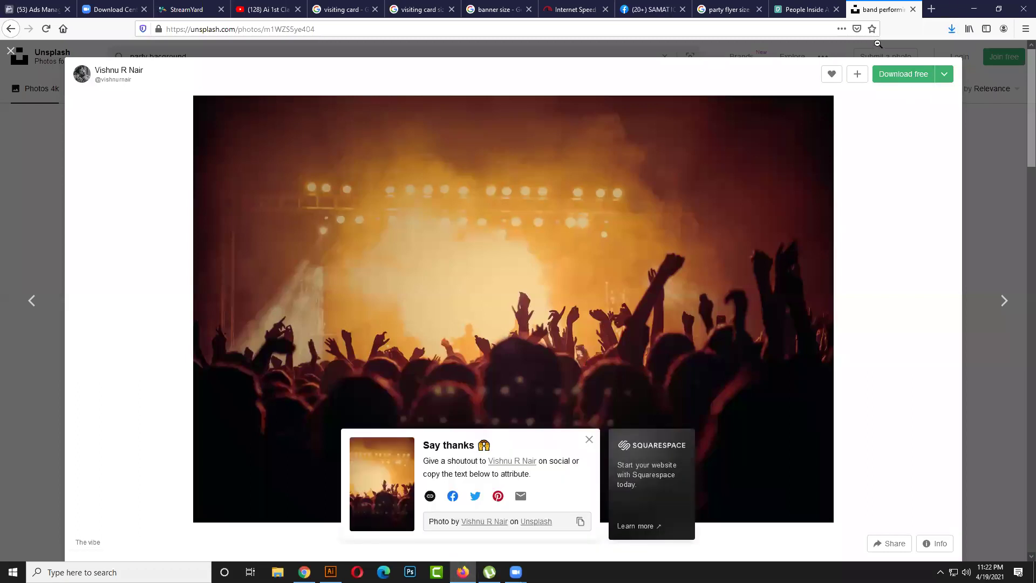
- Open the Freepik website, freepik.com, in a new browser tab
{"action": "left_click", "coordinate": [929, 9]}
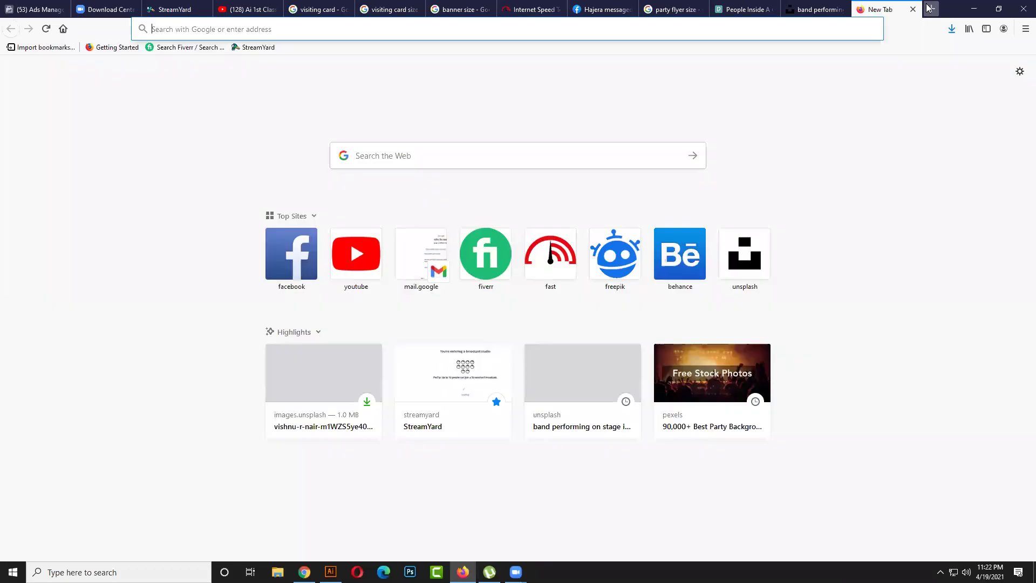
{"action": "type", "text": "p"}
{"action": "key", "text": "BackSpace"}
{"action": "key", "text": "BackSpace"}
{"action": "type", "text": "freepik.com/"}
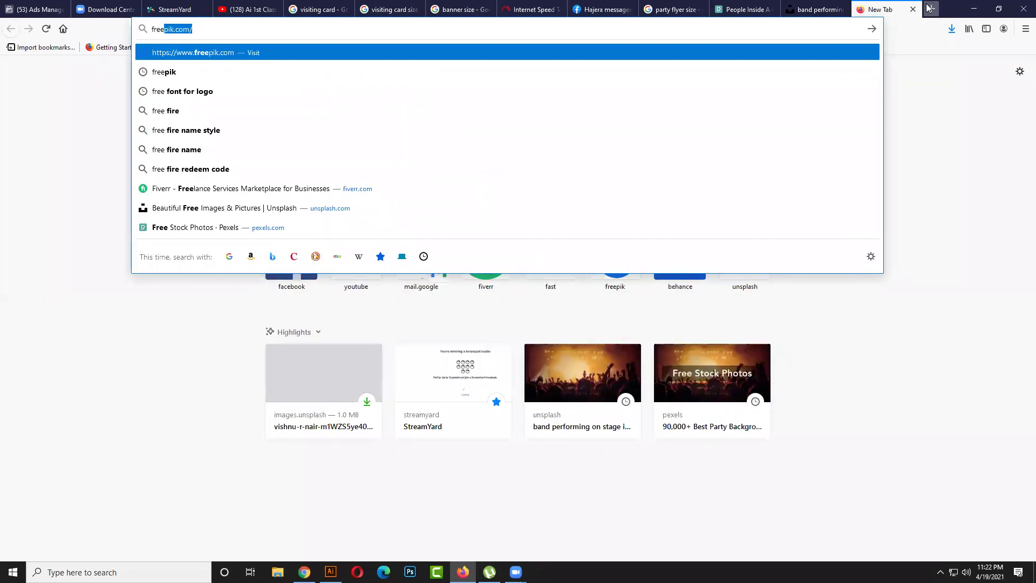
{"action": "key", "text": "Return"}
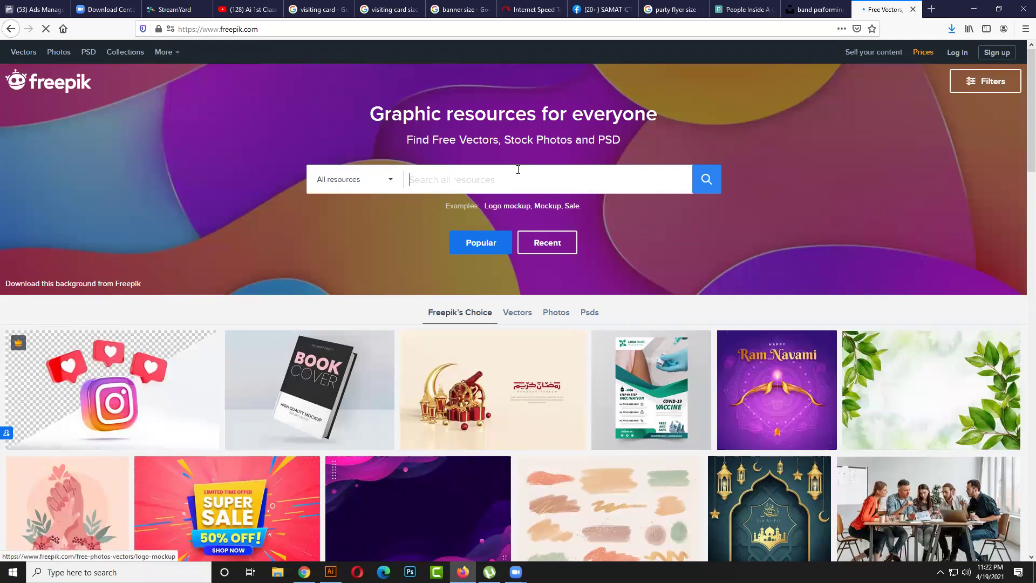
- Search all Freepik resources for "party" and look over the results
{"action": "left_click", "coordinate": [515, 194]}
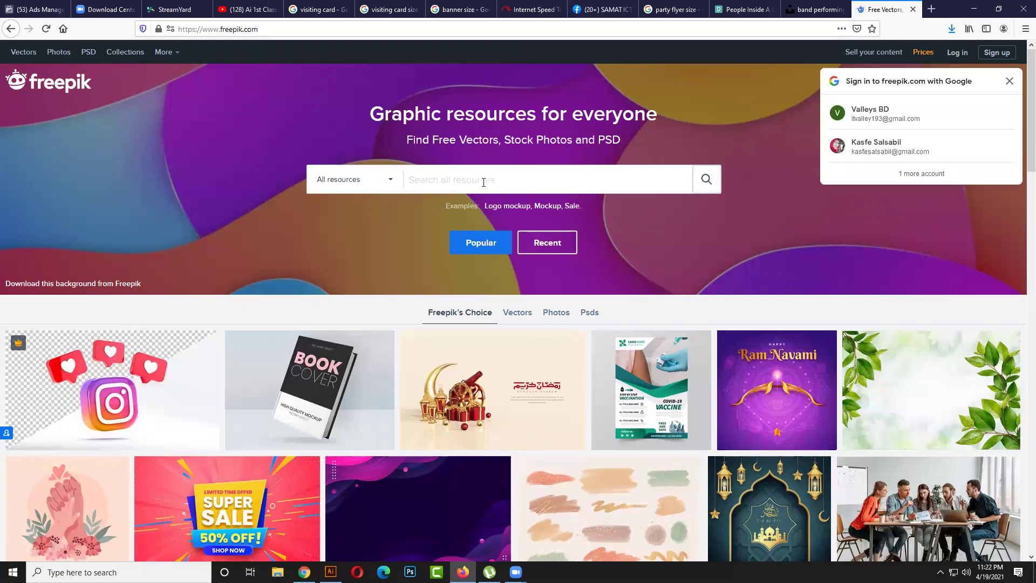
{"action": "type", "text": "part"}
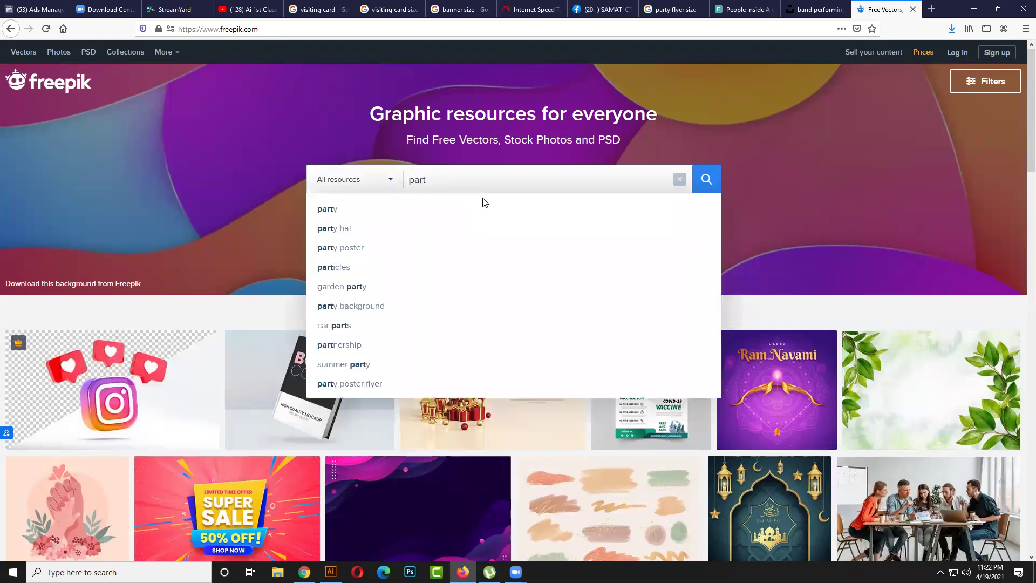
{"action": "left_click", "coordinate": [484, 208]}
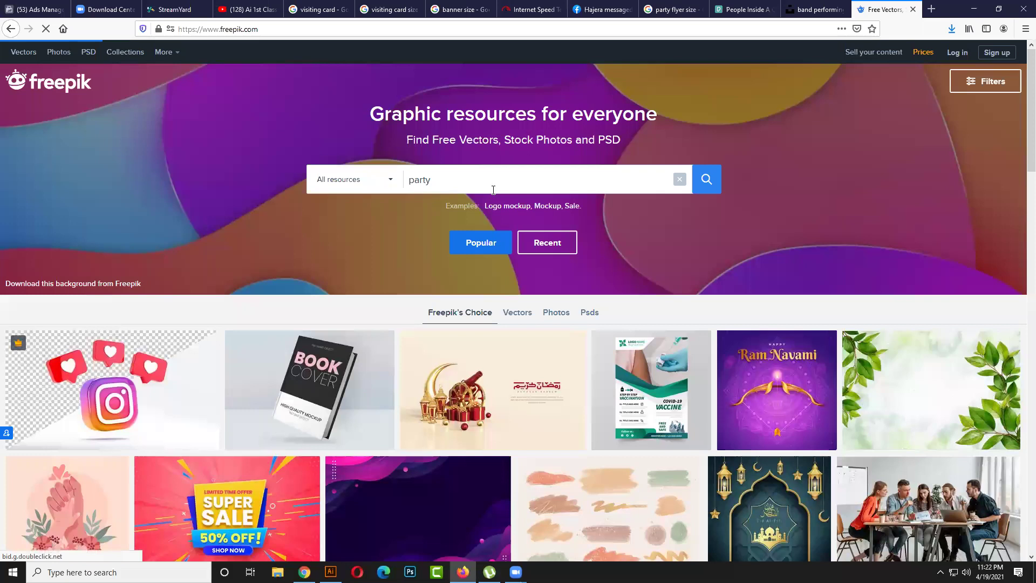
{"action": "scroll", "coordinate": [493, 195], "scroll_direction": "down", "scroll_amount": 2}
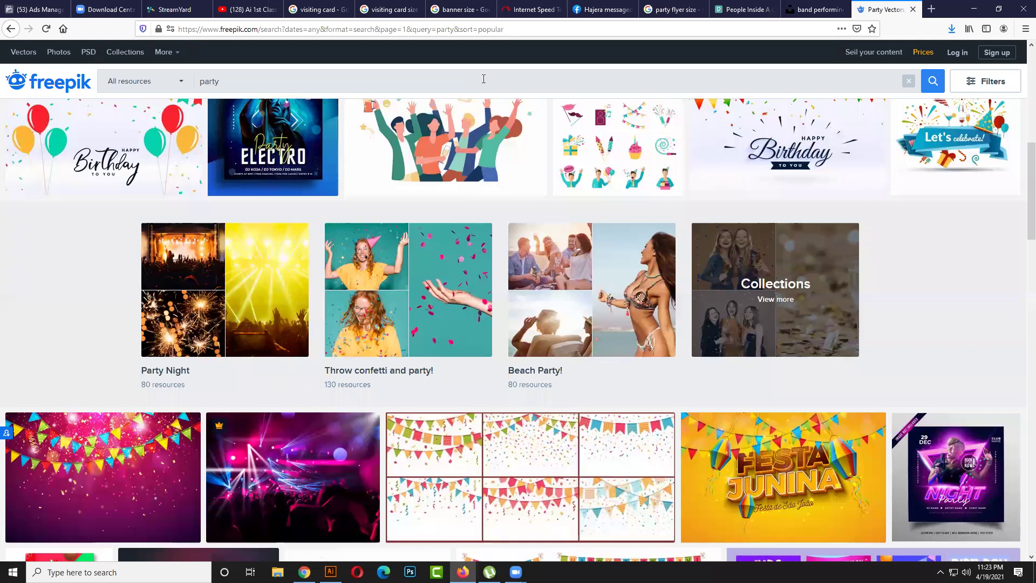
- Refine the Freepik search to "party background"
{"action": "left_click", "coordinate": [484, 79]}
{"action": "type", "text": "background"}
{"action": "left_click", "coordinate": [444, 106]}
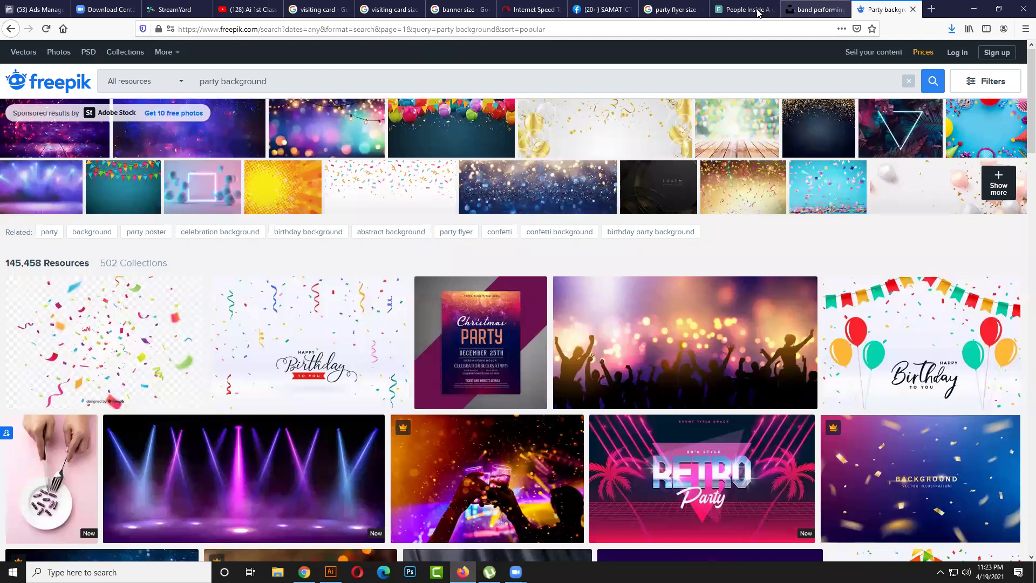
- Review the opened Unsplash and Pexels photos, and close the Pexels club photo to return to its search results
{"action": "left_click", "coordinate": [810, 9]}
{"action": "left_click", "coordinate": [747, 9]}
{"action": "left_click", "coordinate": [811, 11]}
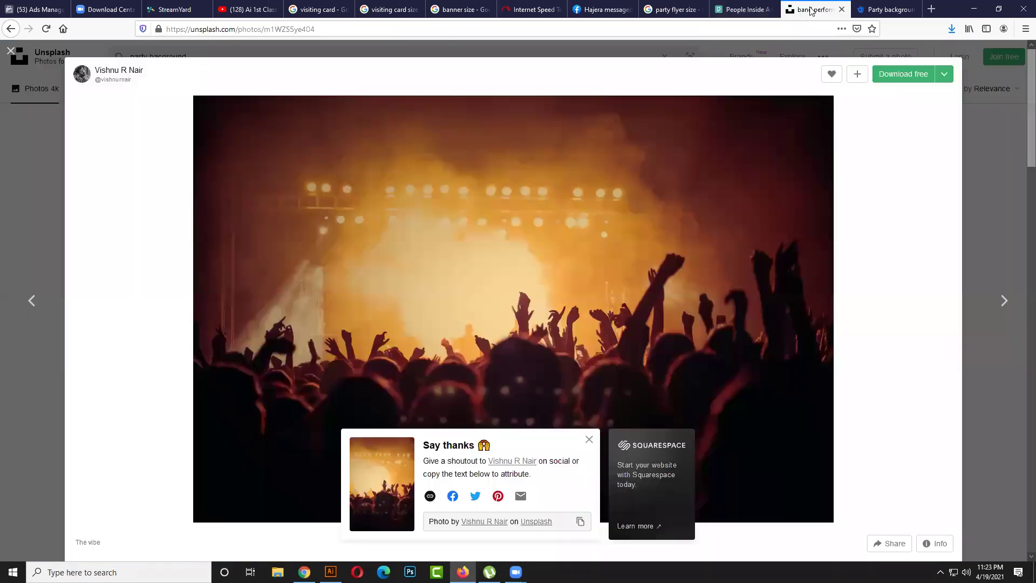
{"action": "left_click", "coordinate": [745, 10]}
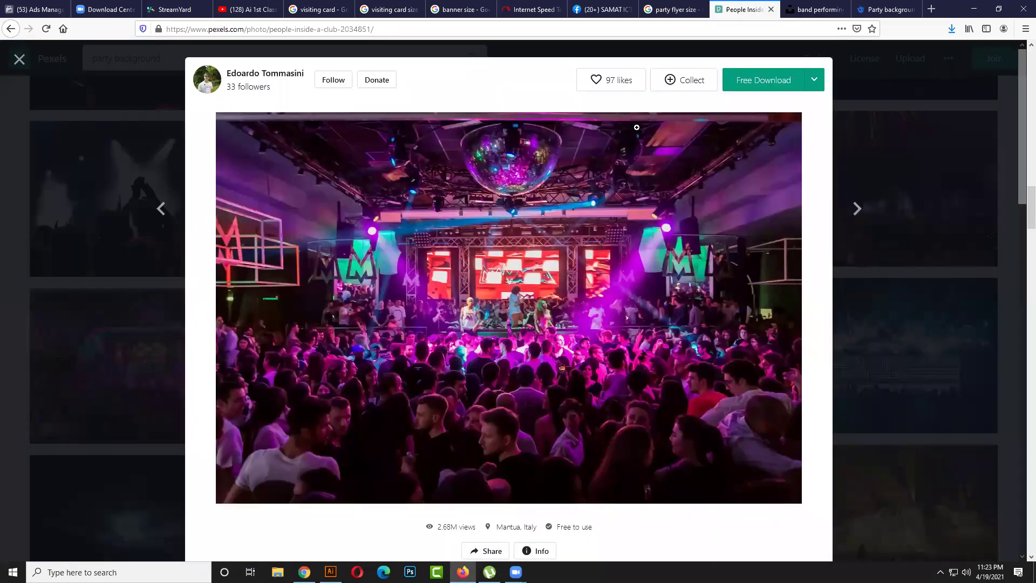
{"action": "key", "text": "Escape"}
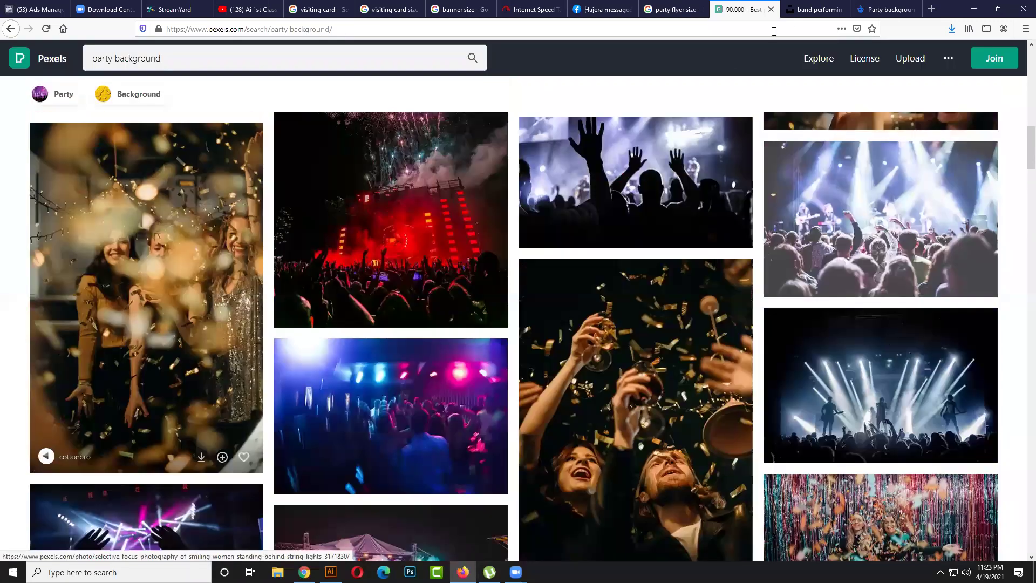
- Return to Unsplash, view the neighbouring festival crowd photo and close it to get back to the party results
{"action": "key", "text": "ctrl+Tab"}
{"action": "left_click", "coordinate": [29, 300]}
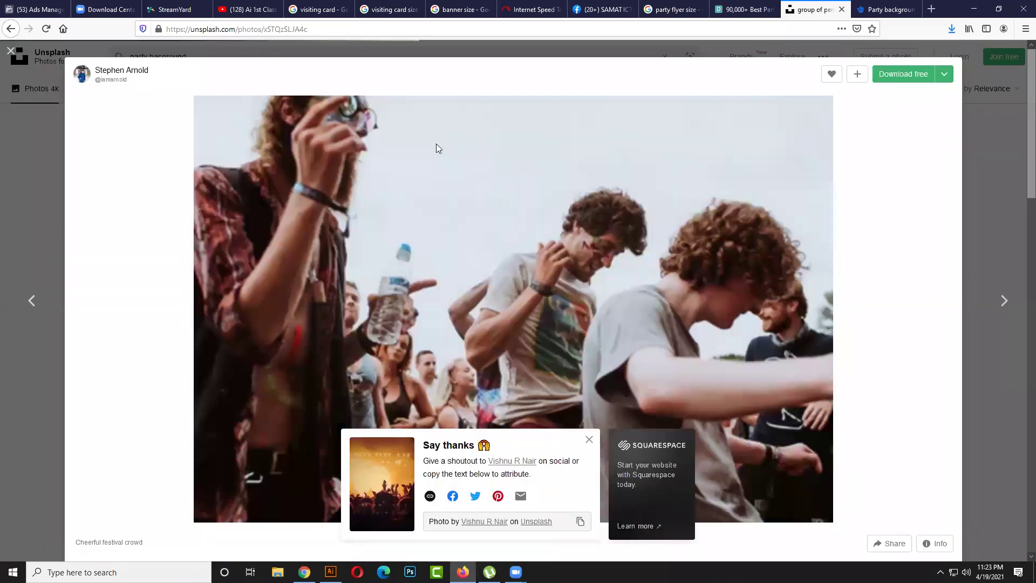
{"action": "left_click", "coordinate": [4, 134]}
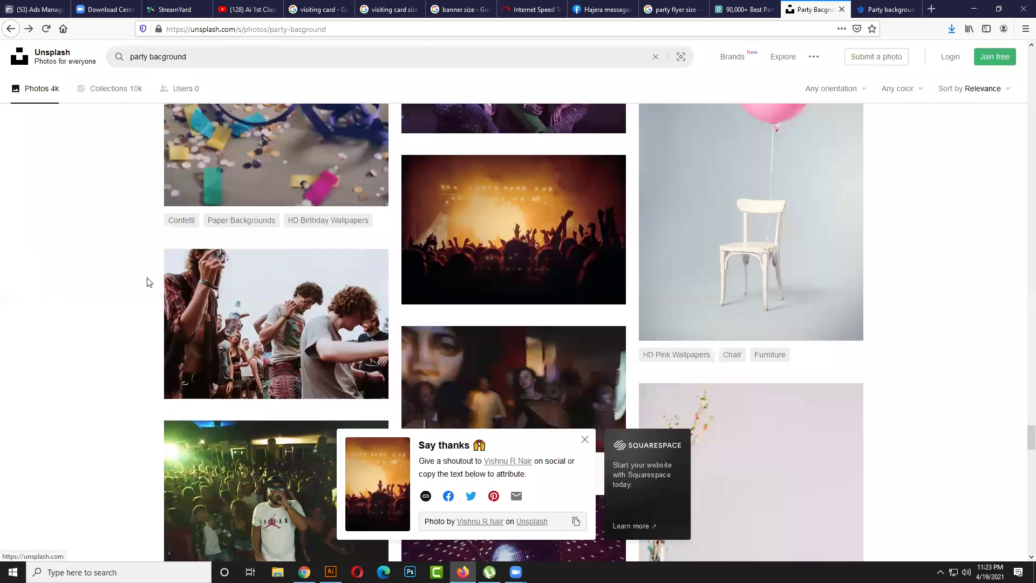
- Look back up through the Unsplash party results to find the dog photo on a plain green background
{"action": "scroll", "coordinate": [145, 281], "scroll_direction": "down", "scroll_amount": 5}
{"action": "scroll", "coordinate": [146, 282], "scroll_direction": "up", "scroll_amount": 10}
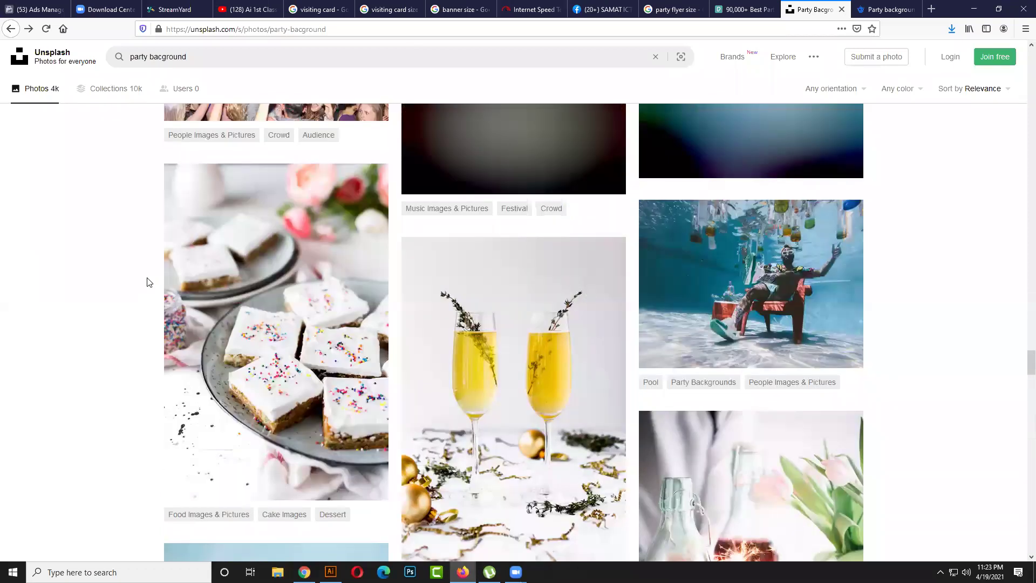
{"action": "scroll", "coordinate": [147, 282], "scroll_direction": "up", "scroll_amount": 5}
{"action": "scroll", "coordinate": [150, 281], "scroll_direction": "up", "scroll_amount": 6}
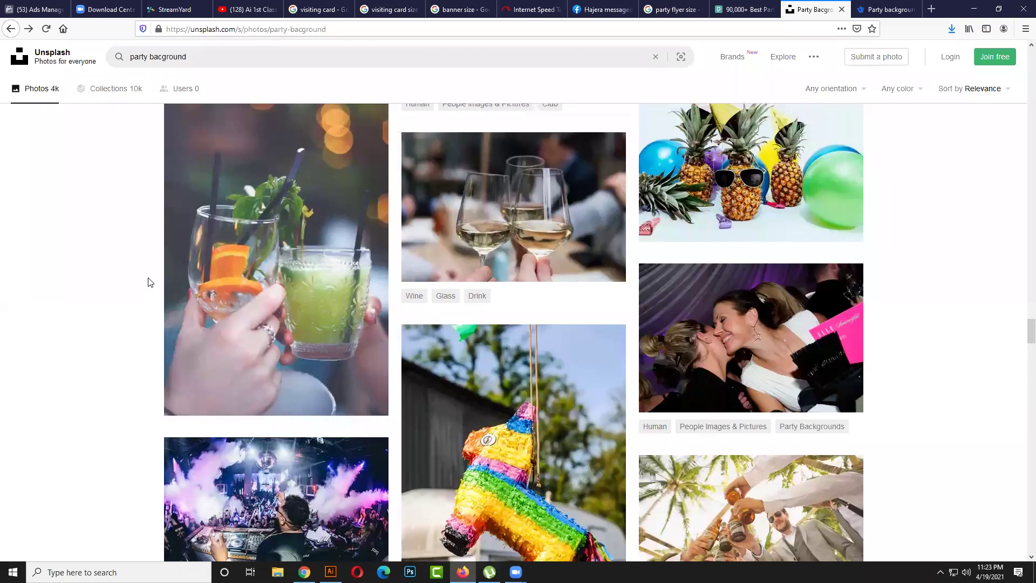
{"action": "scroll", "coordinate": [150, 282], "scroll_direction": "up", "scroll_amount": 10}
{"action": "scroll", "coordinate": [150, 282], "scroll_direction": "up", "scroll_amount": 12}
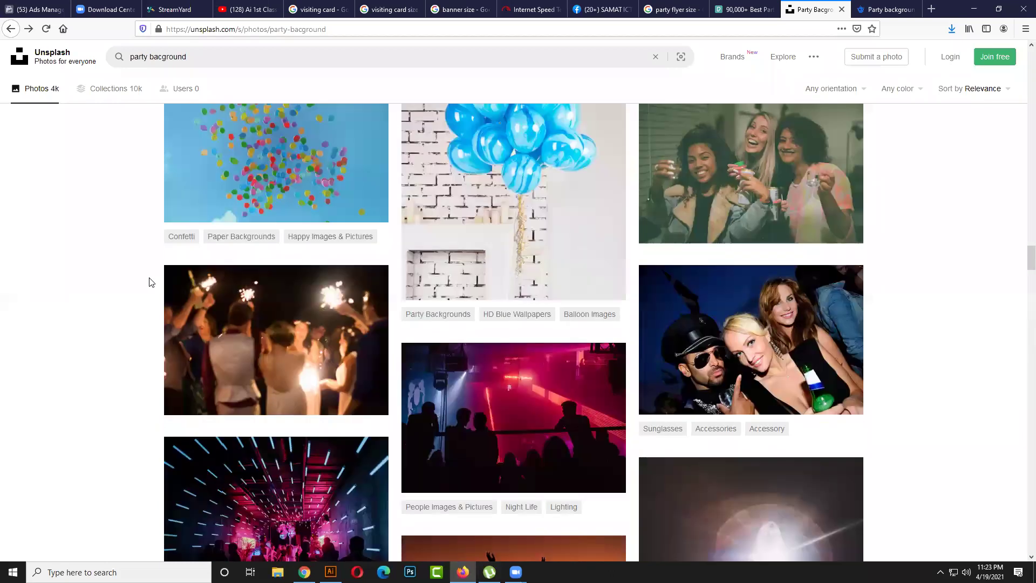
{"action": "scroll", "coordinate": [150, 282], "scroll_direction": "up", "scroll_amount": 10}
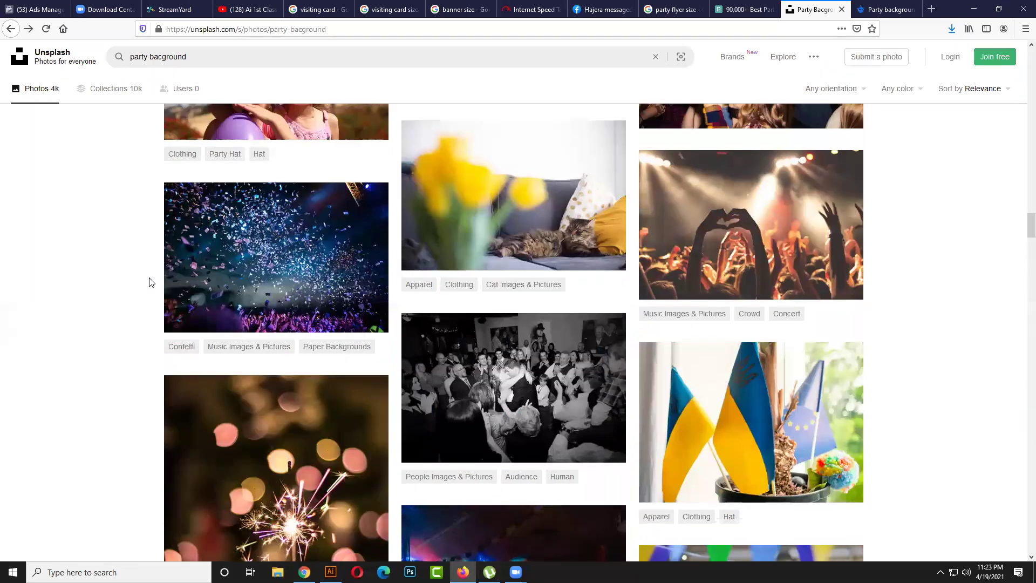
{"action": "scroll", "coordinate": [151, 282], "scroll_direction": "up", "scroll_amount": 10}
{"action": "scroll", "coordinate": [152, 282], "scroll_direction": "up", "scroll_amount": 2}
- Open the photo of the dog in a green hat and browse its related photos through to the black pug on yellow
{"action": "left_click", "coordinate": [227, 280]}
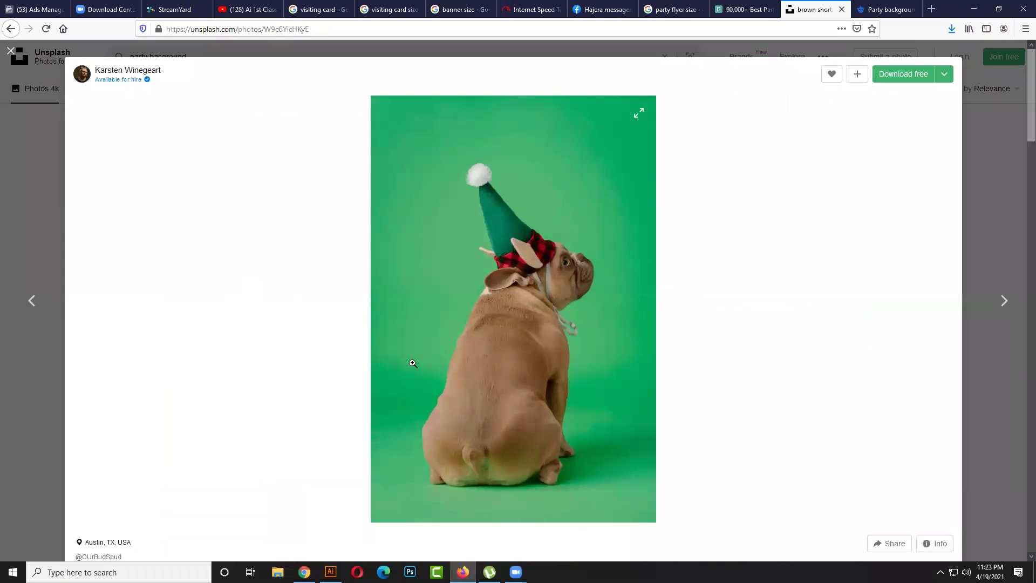
{"action": "scroll", "coordinate": [528, 366], "scroll_direction": "down", "scroll_amount": 9}
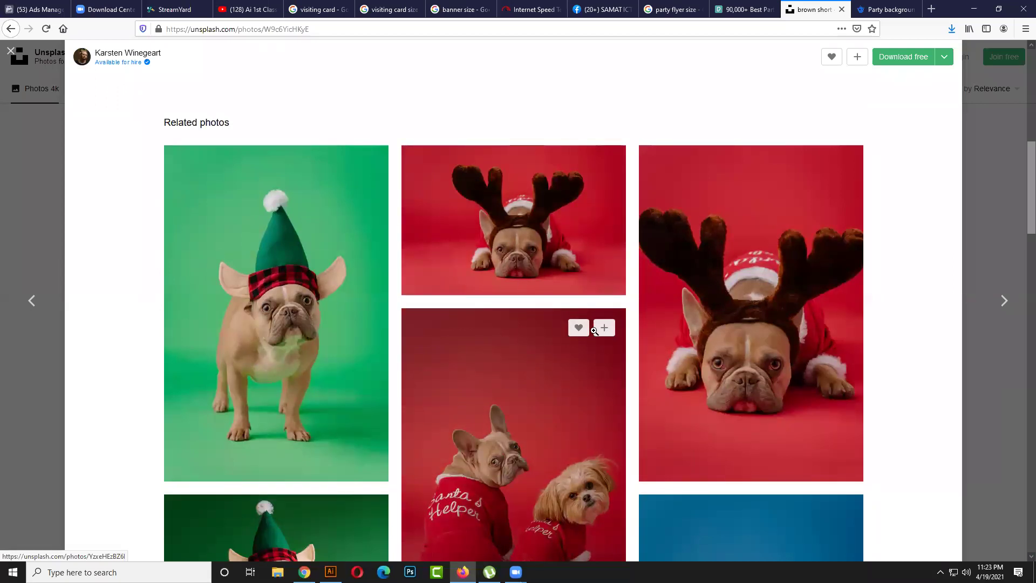
{"action": "scroll", "coordinate": [409, 301], "scroll_direction": "down", "scroll_amount": 6}
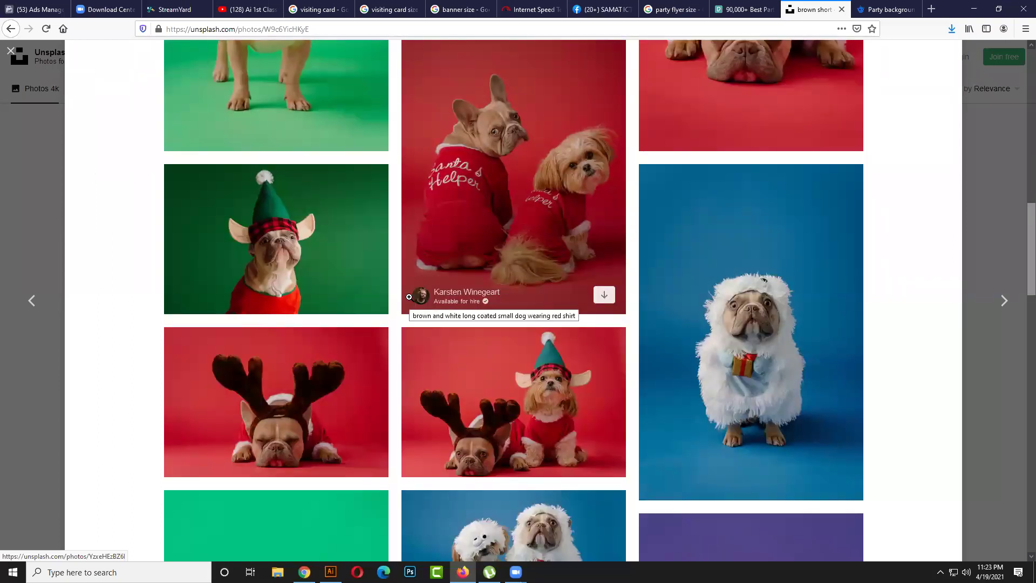
{"action": "scroll", "coordinate": [409, 296], "scroll_direction": "down", "scroll_amount": 6}
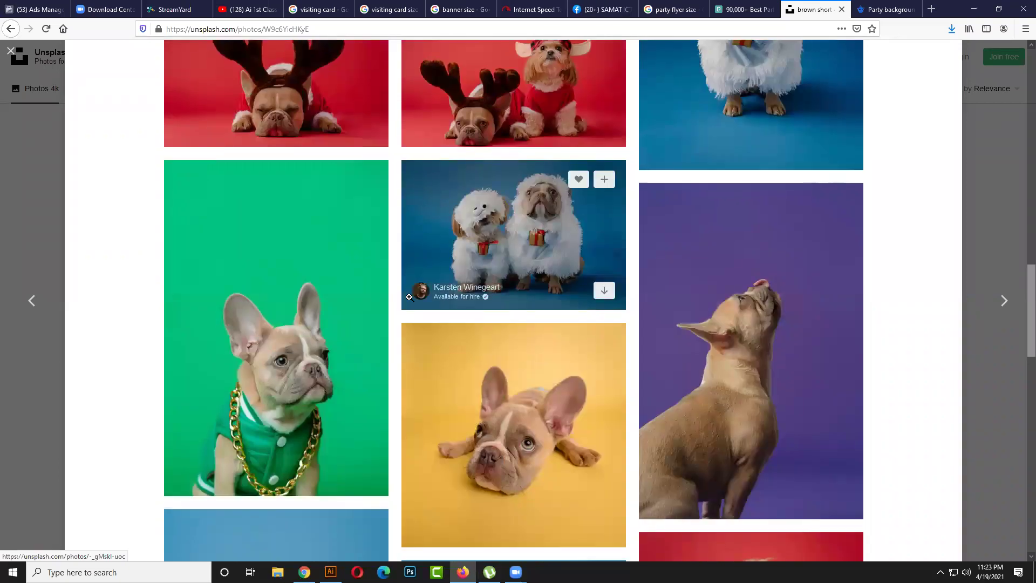
{"action": "scroll", "coordinate": [409, 297], "scroll_direction": "down", "scroll_amount": 4}
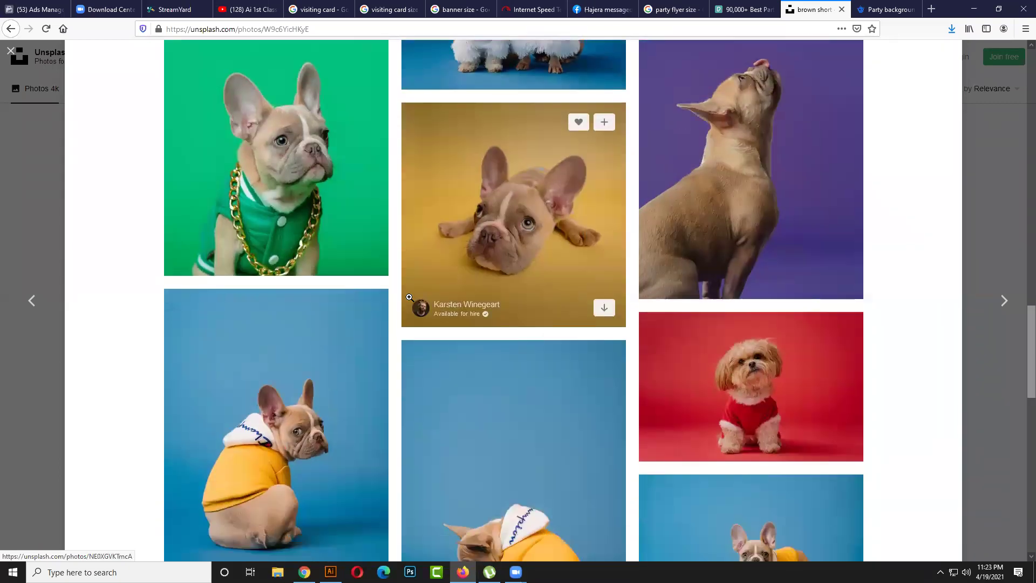
{"action": "scroll", "coordinate": [409, 297], "scroll_direction": "down", "scroll_amount": 4}
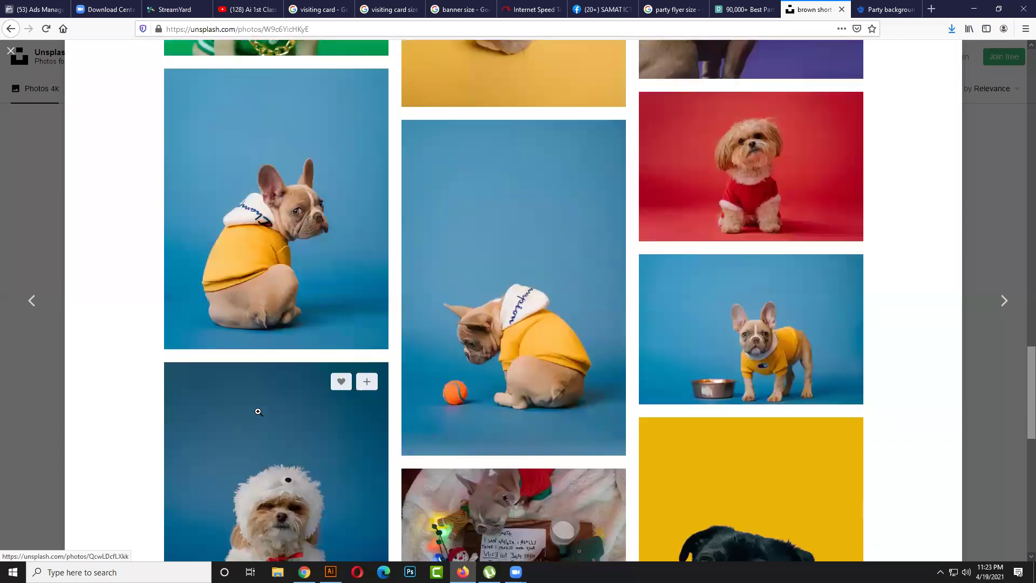
{"action": "scroll", "coordinate": [511, 369], "scroll_direction": "down", "scroll_amount": 3}
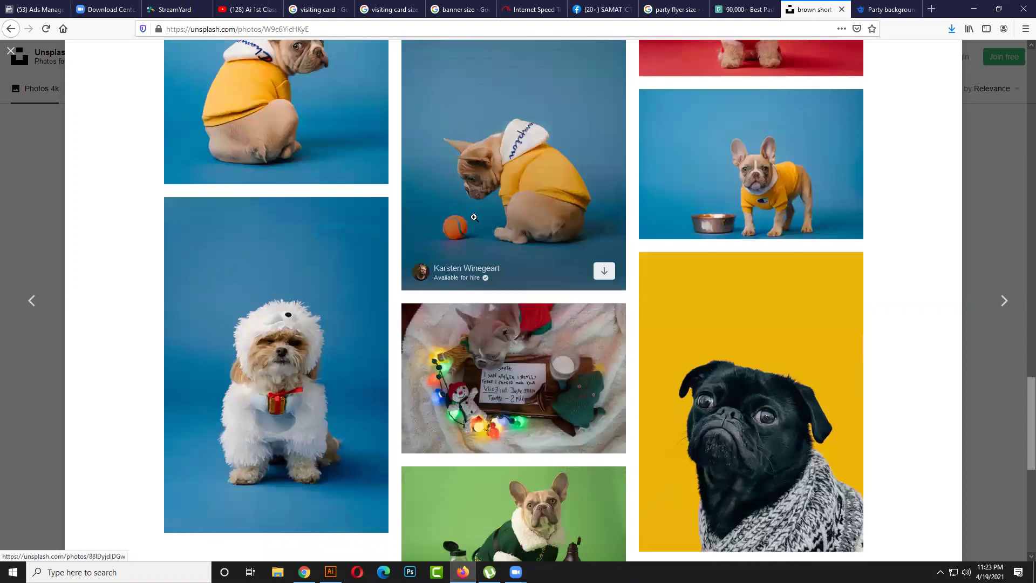
{"action": "scroll", "coordinate": [518, 286], "scroll_direction": "down", "scroll_amount": 3}
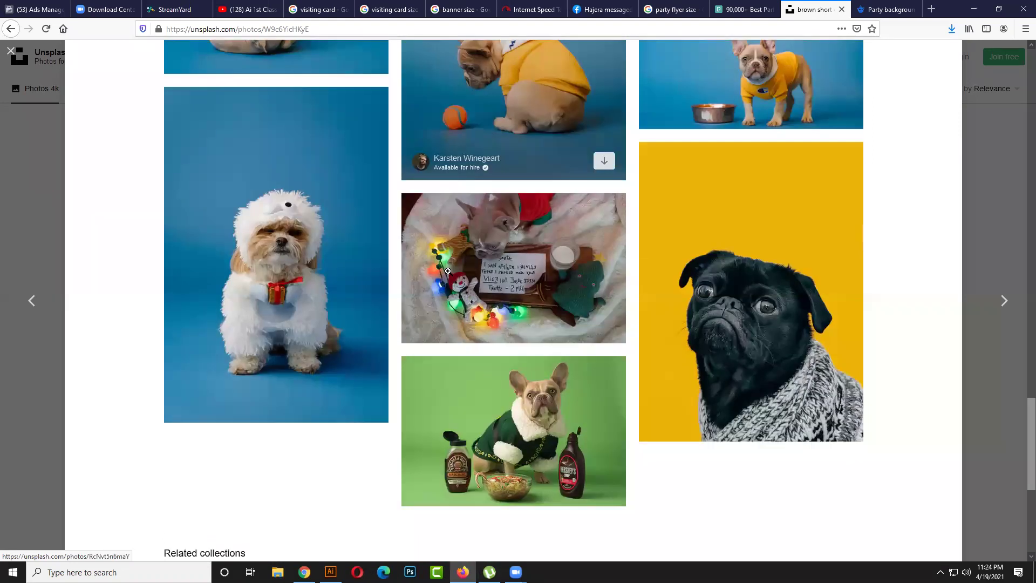
{"action": "left_click", "coordinate": [766, 277]}
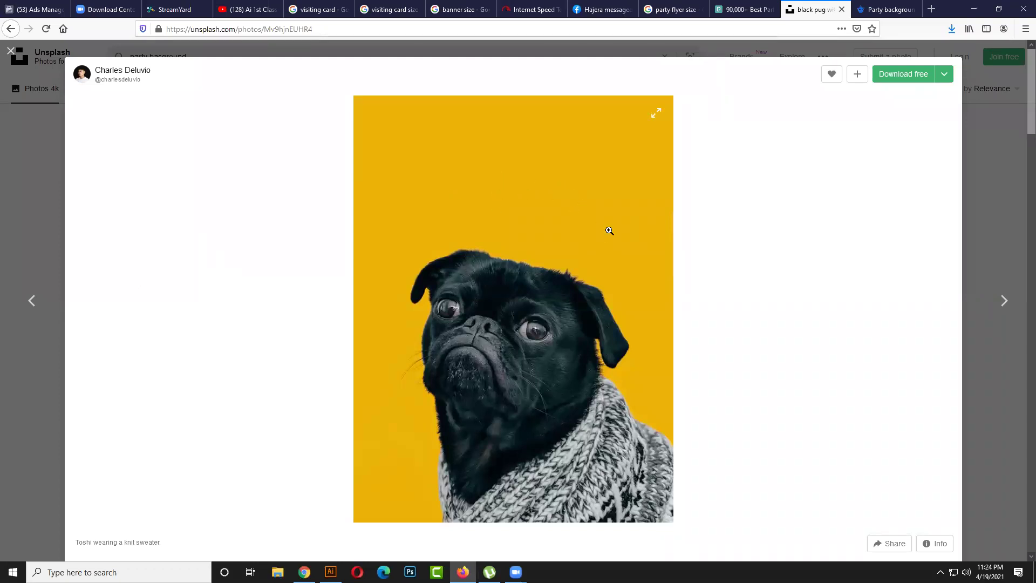
- Look through the related photos of the black pug on yellow, and close the photo to return to the party results
{"action": "scroll", "coordinate": [609, 230], "scroll_direction": "down", "scroll_amount": 8}
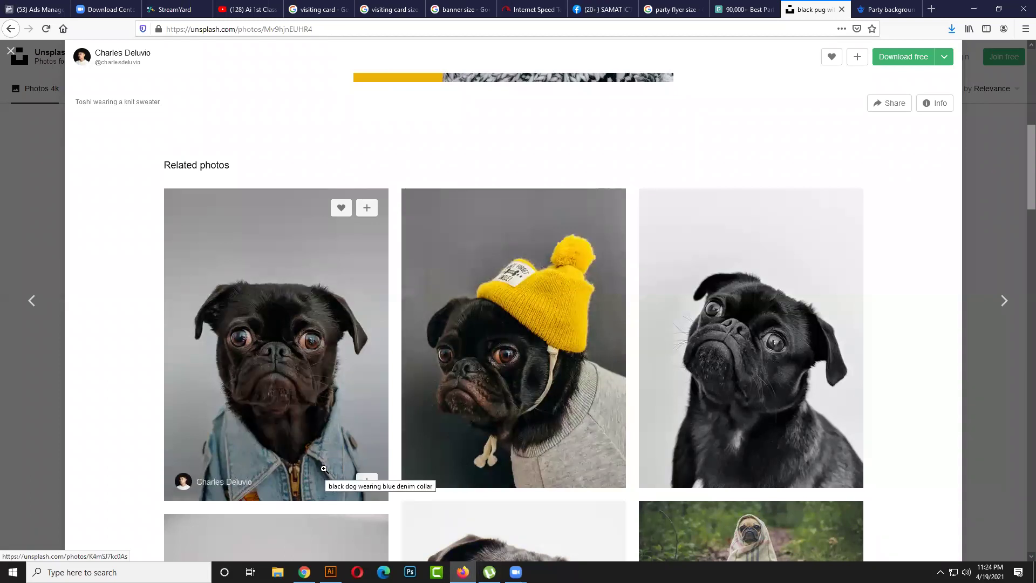
{"action": "scroll", "coordinate": [309, 469], "scroll_direction": "down", "scroll_amount": 3}
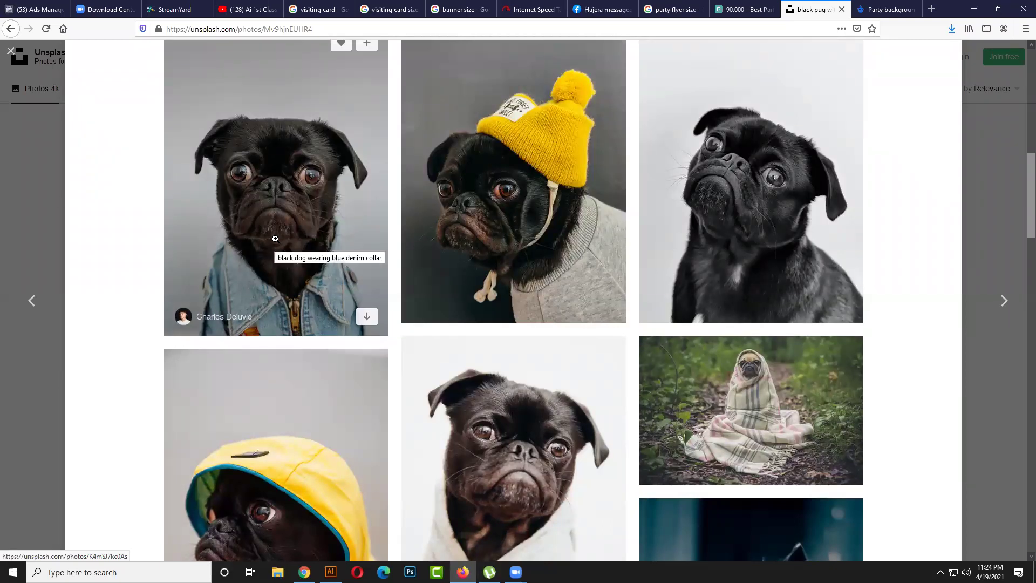
{"action": "left_click", "coordinate": [28, 196]}
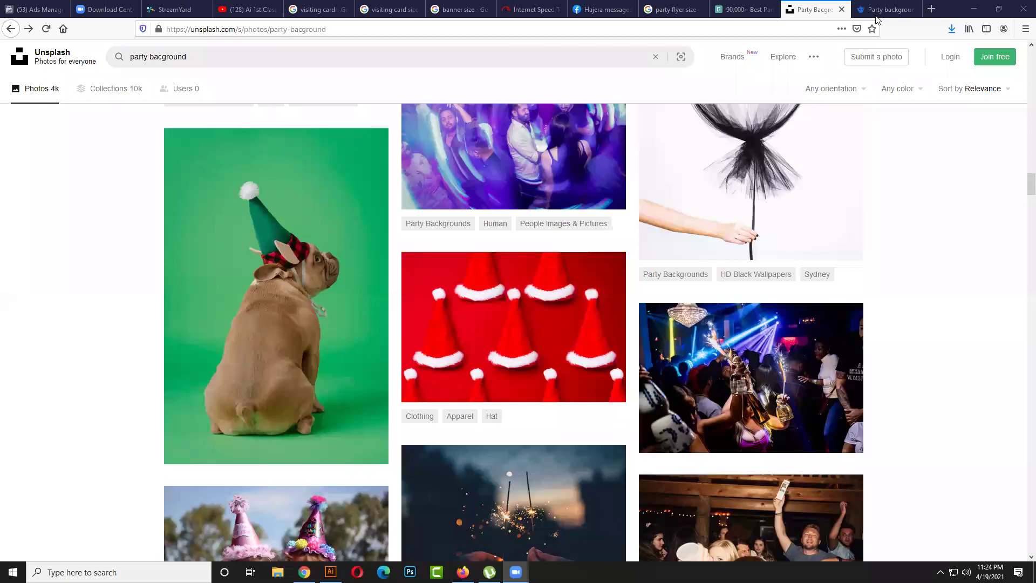
- Switch to the Freepik party background results and look through them for a suitable flyer background
{"action": "key", "text": "ctrl+Tab"}
{"action": "scroll", "coordinate": [444, 343], "scroll_direction": "down", "scroll_amount": 1}
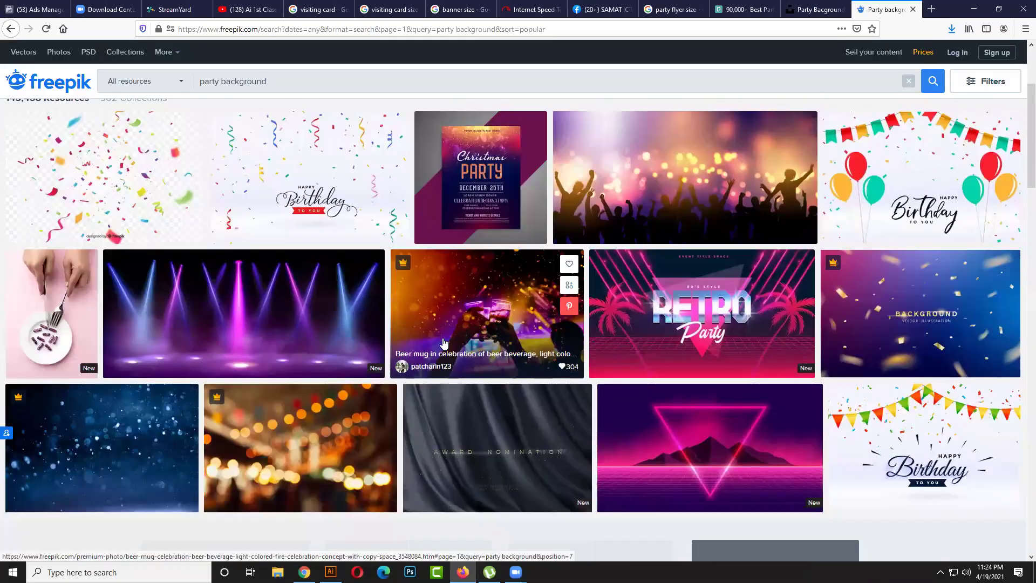
{"action": "scroll", "coordinate": [351, 216], "scroll_direction": "up", "scroll_amount": 3}
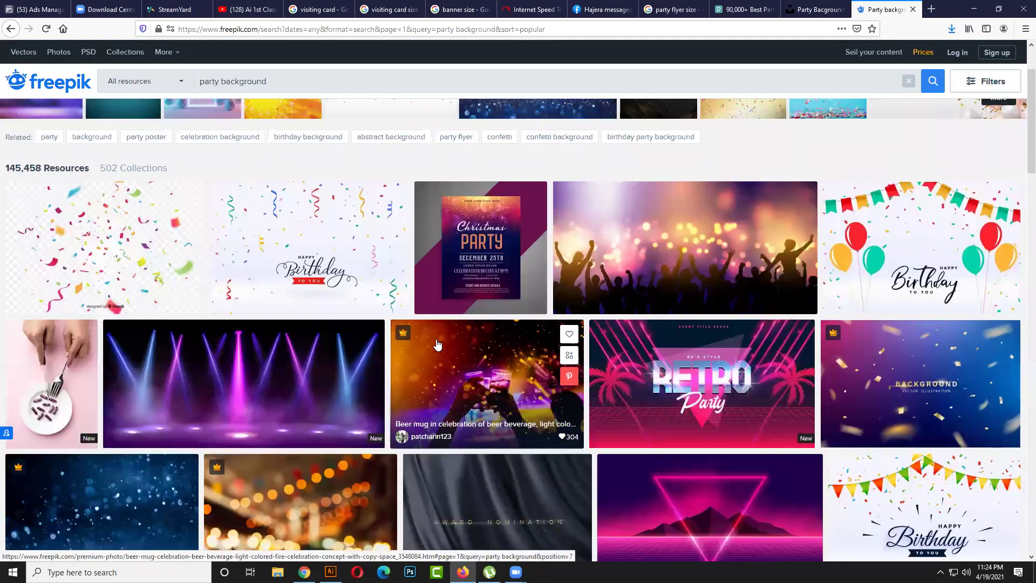
{"action": "scroll", "coordinate": [258, 140], "scroll_direction": "down", "scroll_amount": 5}
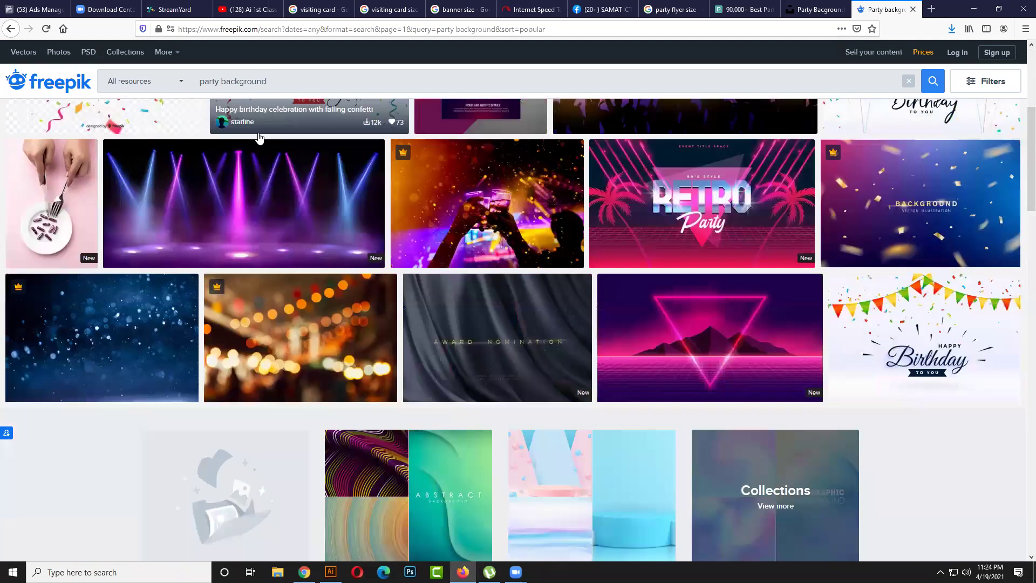
{"action": "scroll", "coordinate": [259, 138], "scroll_direction": "down", "scroll_amount": 3}
{"action": "scroll", "coordinate": [254, 138], "scroll_direction": "down", "scroll_amount": 4}
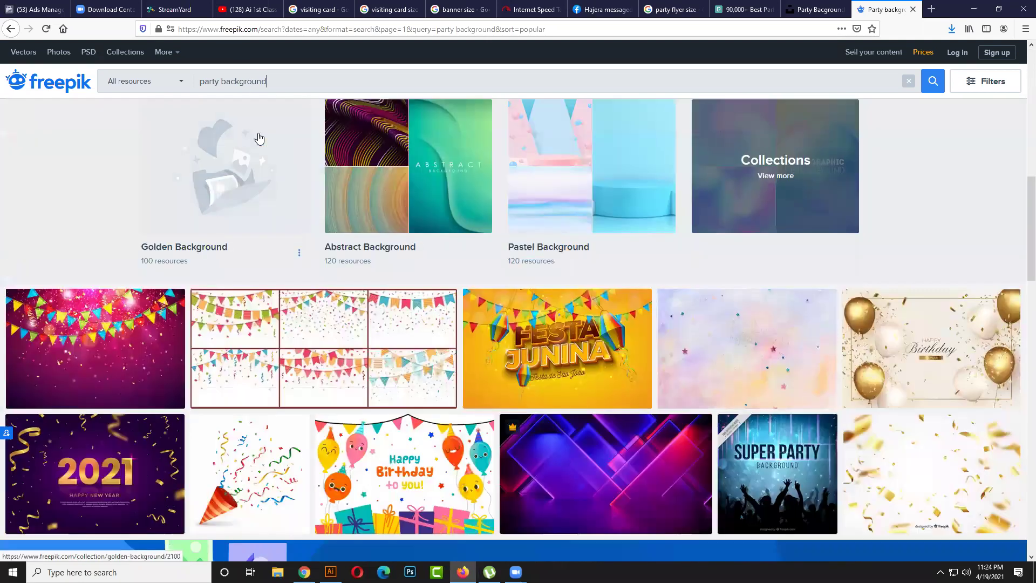
{"action": "scroll", "coordinate": [243, 138], "scroll_direction": "down", "scroll_amount": 1}
{"action": "scroll", "coordinate": [242, 140], "scroll_direction": "down", "scroll_amount": 3}
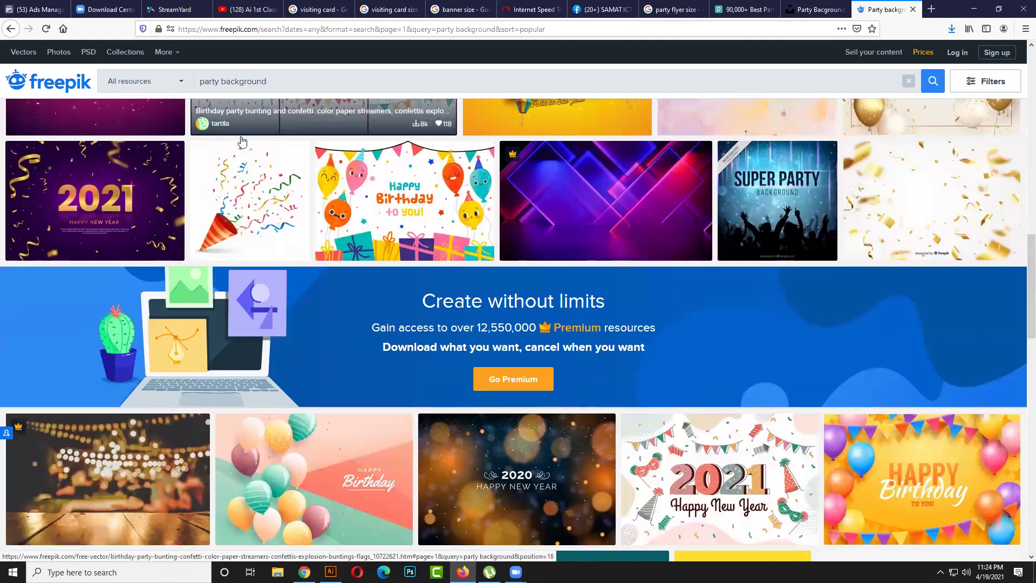
{"action": "scroll", "coordinate": [242, 141], "scroll_direction": "down", "scroll_amount": 3}
{"action": "scroll", "coordinate": [241, 141], "scroll_direction": "down", "scroll_amount": 3}
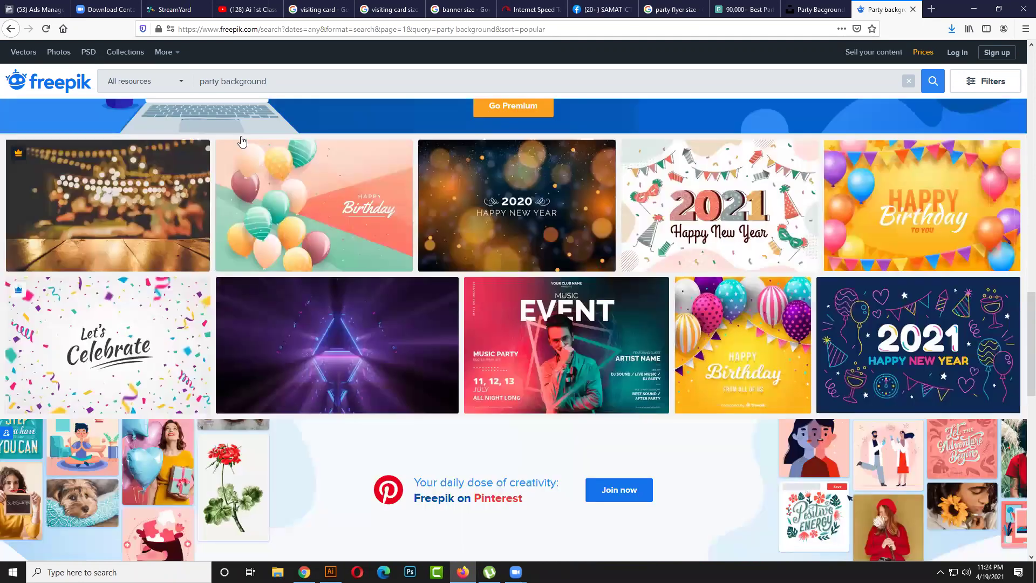
- Open the purple neon laser show photo, request its free download and check the browser's download list
{"action": "left_click", "coordinate": [333, 258]}
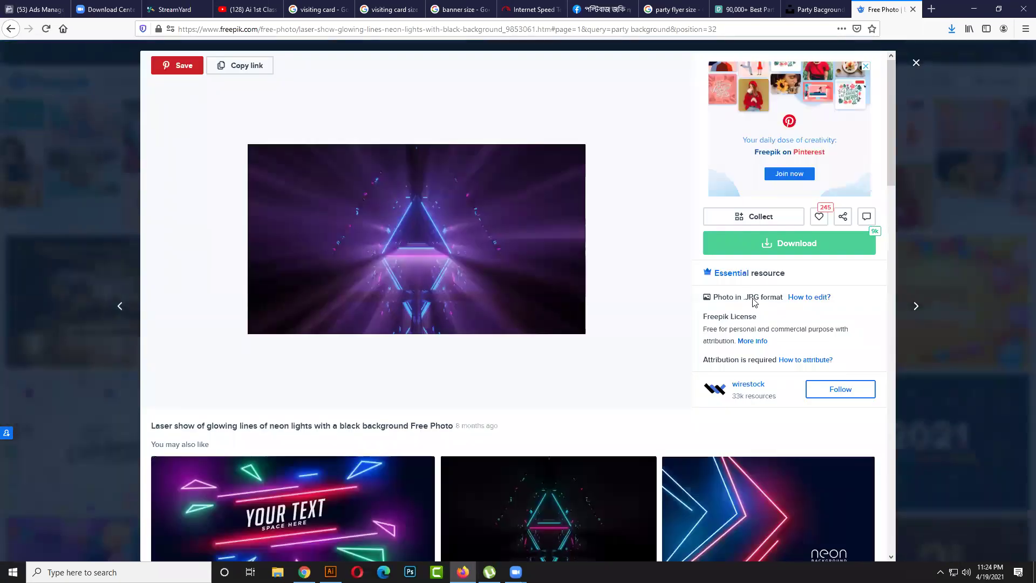
{"action": "left_click", "coordinate": [781, 244]}
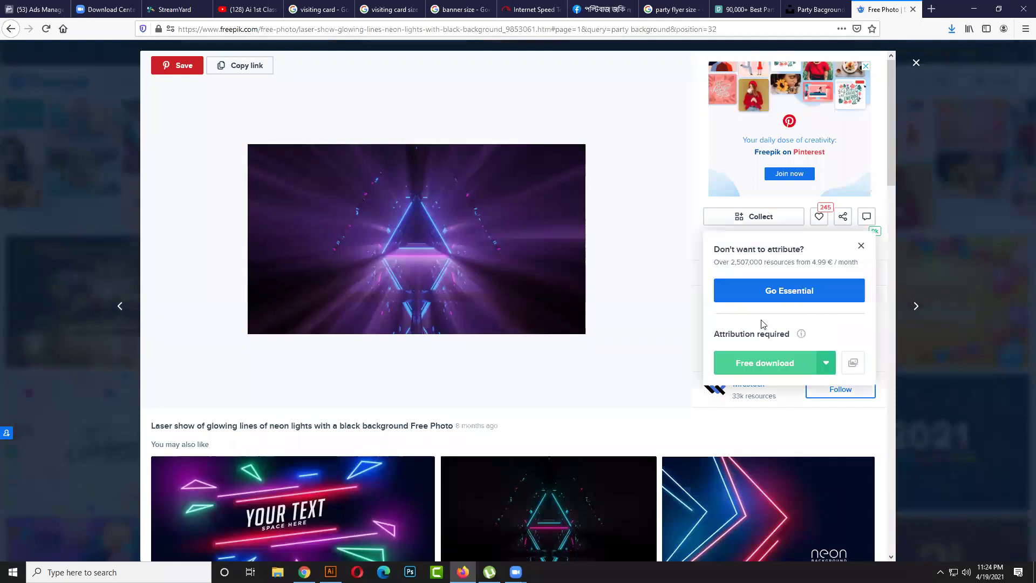
{"action": "left_click", "coordinate": [950, 27]}
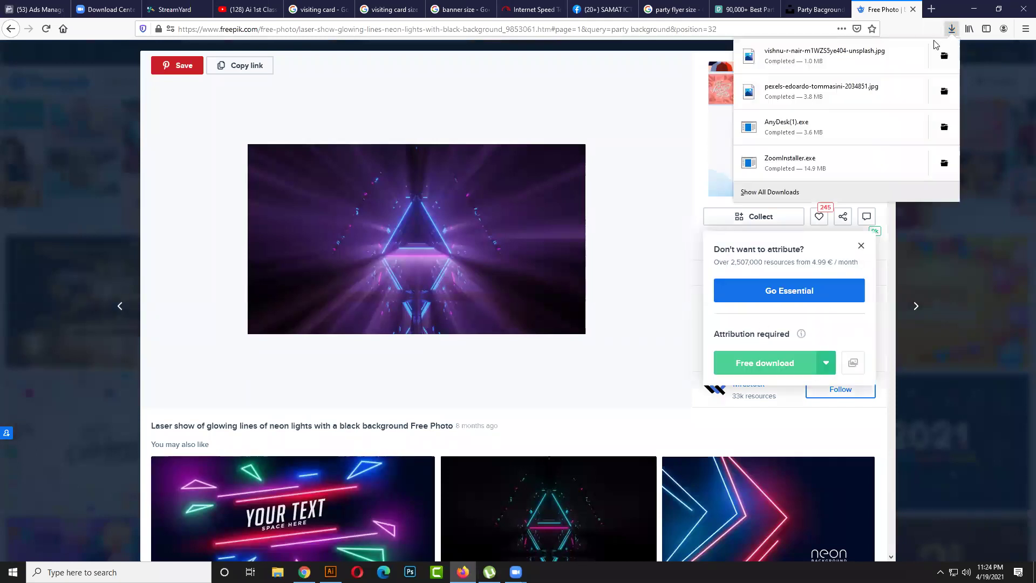
{"action": "left_click", "coordinate": [792, 354]}
{"action": "left_click", "coordinate": [773, 360]}
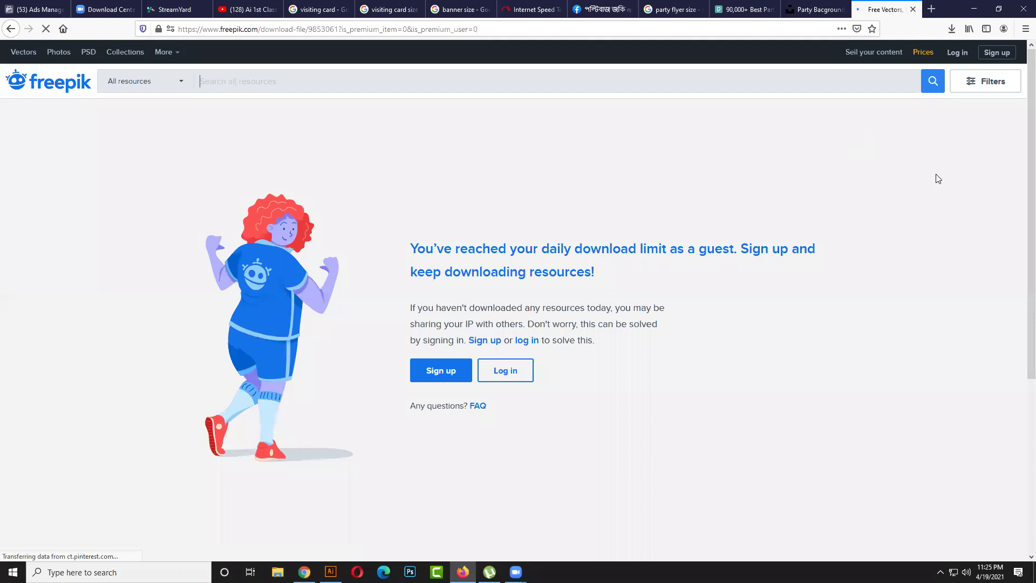
- Log in to Freepik with the suggested Google account, dismiss the login form and return to the laser show photo's page
{"action": "left_click", "coordinate": [957, 53]}
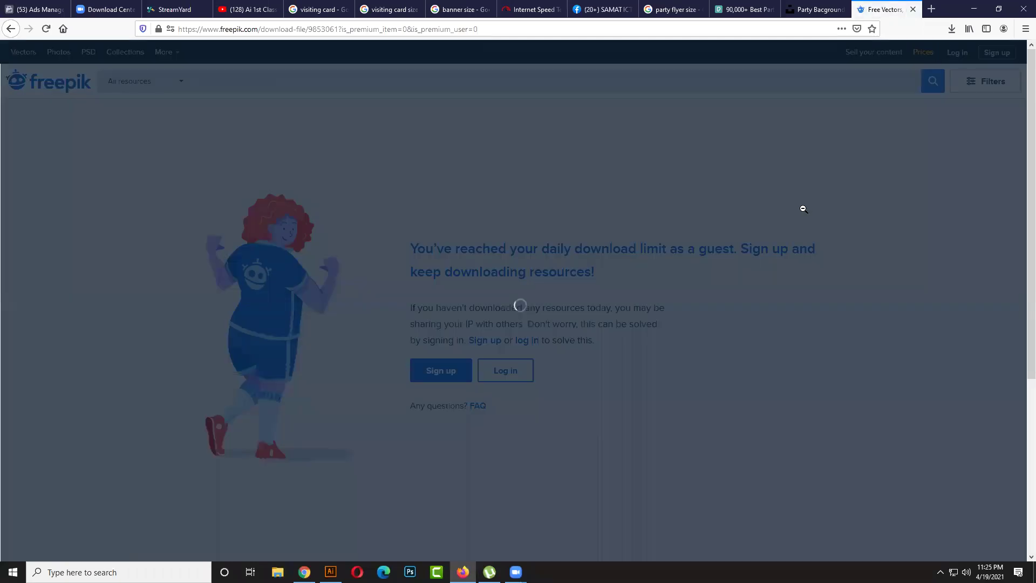
{"action": "left_click", "coordinate": [883, 116]}
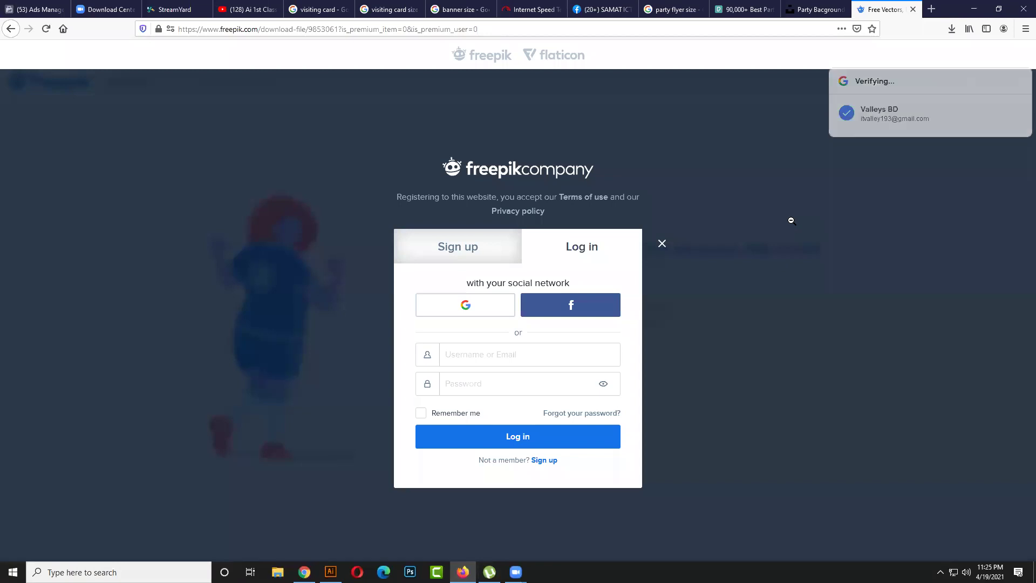
{"action": "left_click", "coordinate": [662, 244]}
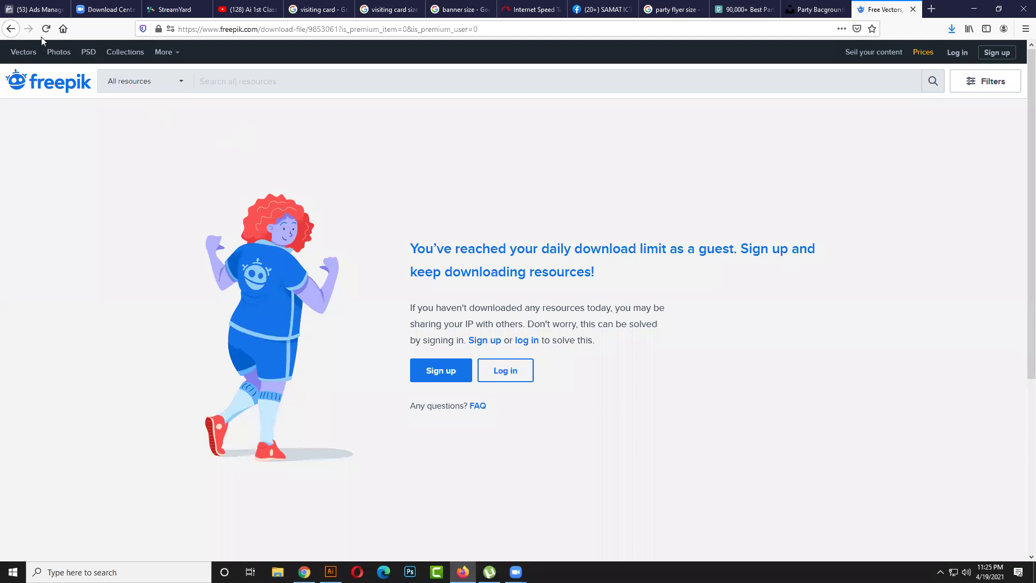
{"action": "left_click", "coordinate": [10, 29]}
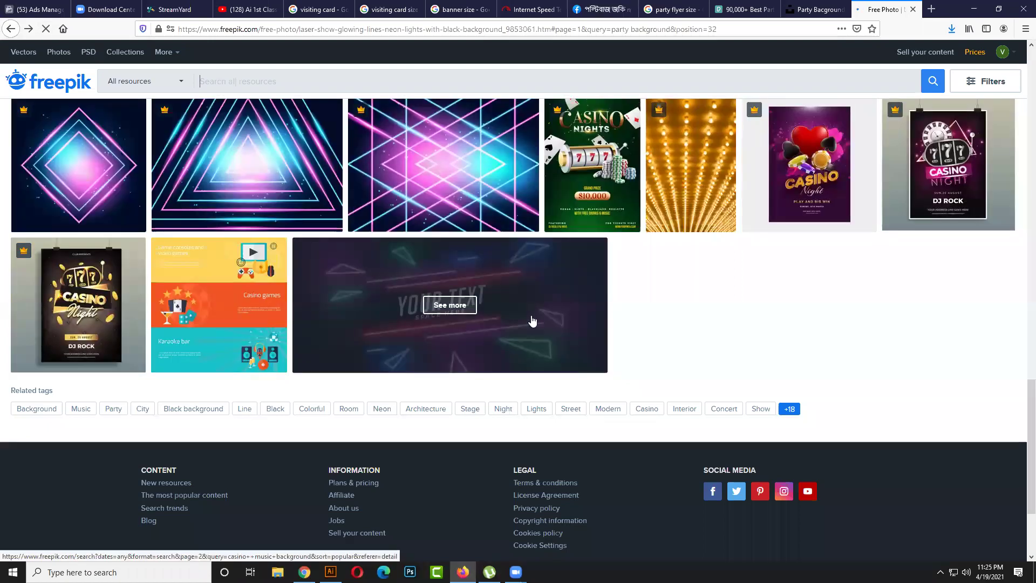
- Examine the laser show photo's page and its related neon and casino designs
{"action": "scroll", "coordinate": [533, 321], "scroll_direction": "up", "scroll_amount": 2}
{"action": "scroll", "coordinate": [532, 320], "scroll_direction": "up", "scroll_amount": 2}
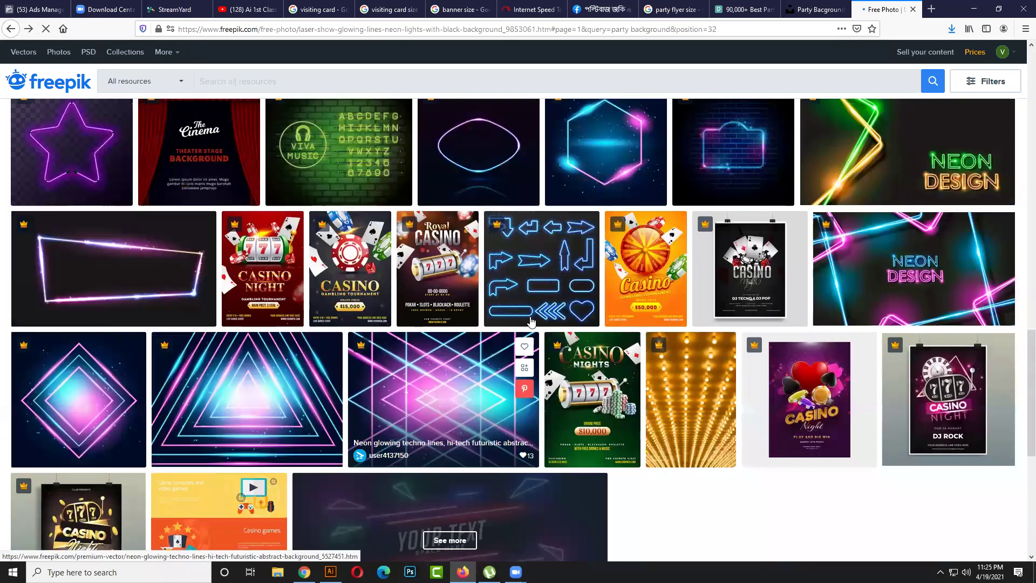
{"action": "scroll", "coordinate": [532, 320], "scroll_direction": "down", "scroll_amount": 1}
{"action": "scroll", "coordinate": [529, 323], "scroll_direction": "up", "scroll_amount": 2}
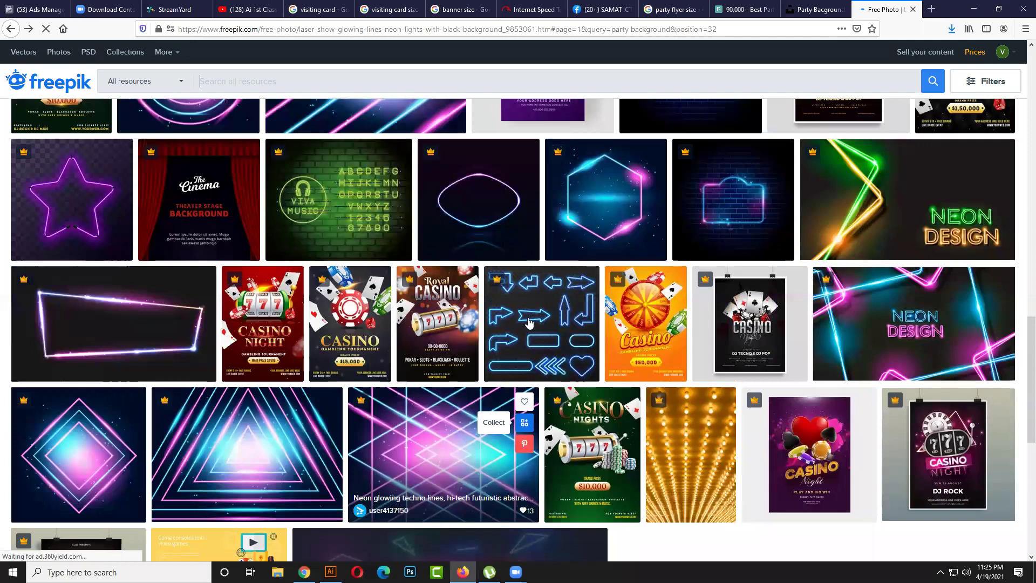
{"action": "scroll", "coordinate": [529, 322], "scroll_direction": "up", "scroll_amount": 2}
{"action": "scroll", "coordinate": [529, 323], "scroll_direction": "up", "scroll_amount": 2}
{"action": "scroll", "coordinate": [528, 323], "scroll_direction": "up", "scroll_amount": 5}
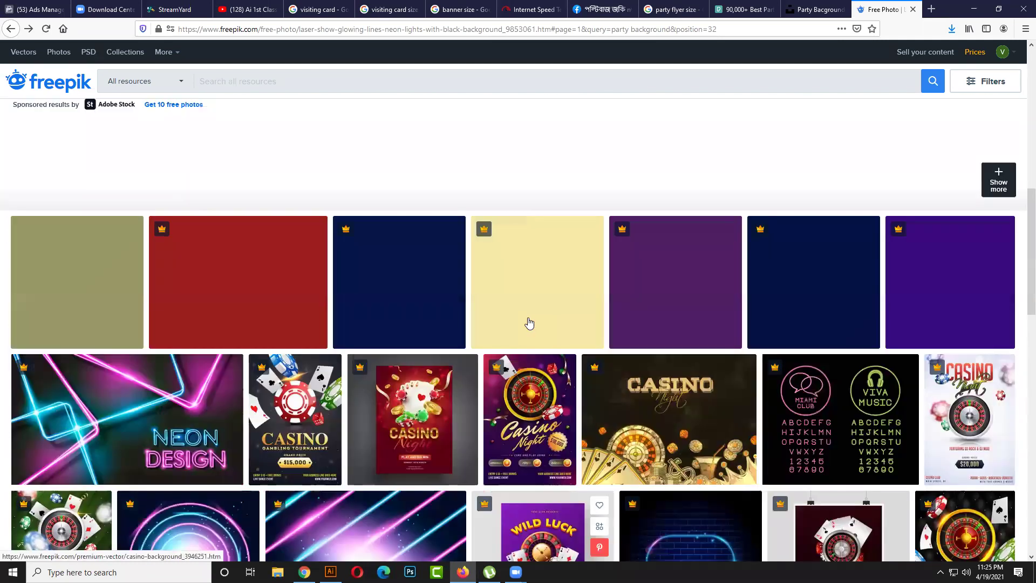
{"action": "scroll", "coordinate": [43, 81], "scroll_direction": "up", "scroll_amount": 2}
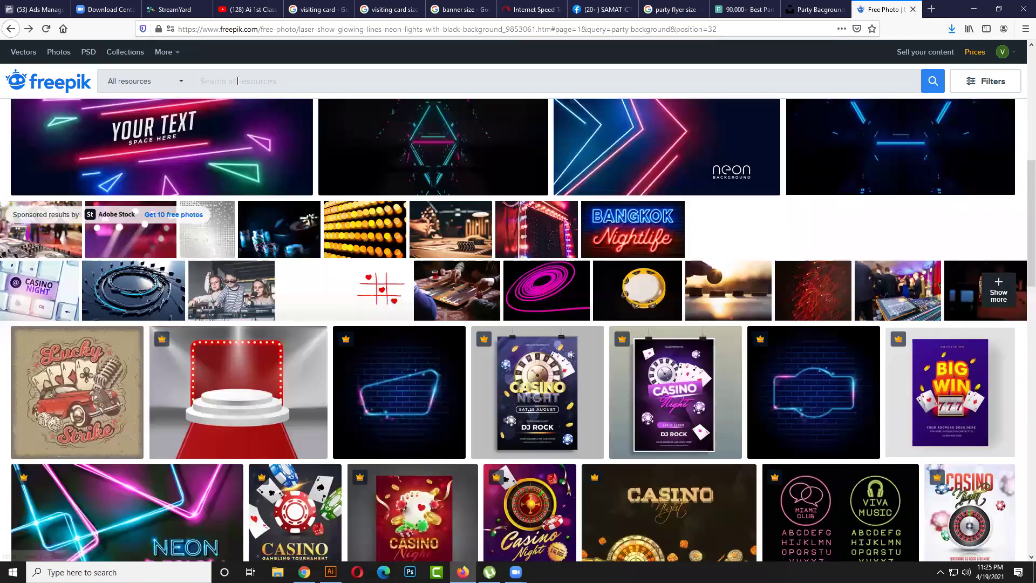
{"action": "scroll", "coordinate": [236, 84], "scroll_direction": "up", "scroll_amount": 8}
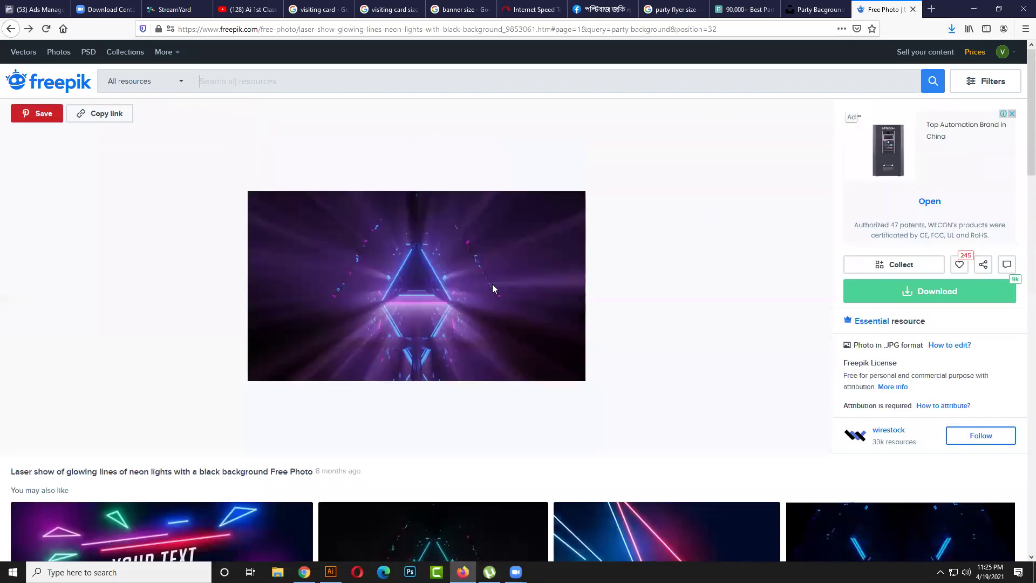
{"action": "scroll", "coordinate": [492, 285], "scroll_direction": "down", "scroll_amount": 6}
{"action": "scroll", "coordinate": [578, 365], "scroll_direction": "up", "scroll_amount": 3}
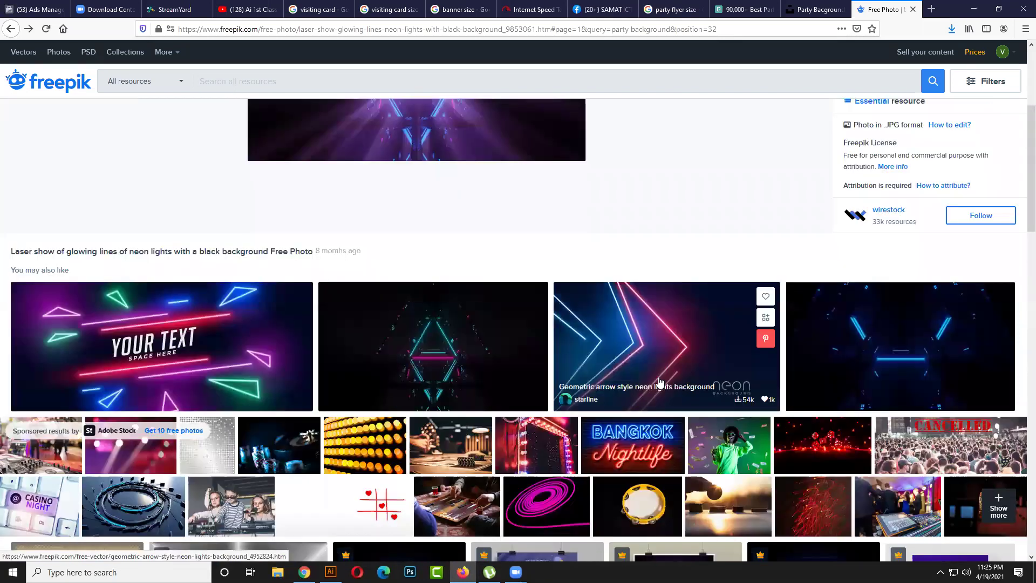
{"action": "scroll", "coordinate": [398, 250], "scroll_direction": "up", "scroll_amount": 3}
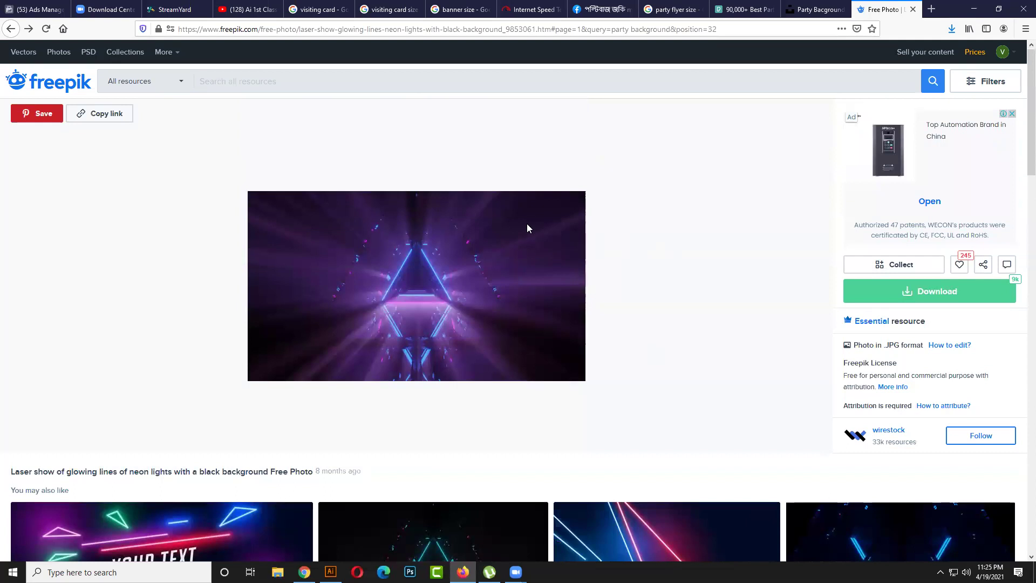
- Return to the Freepik party background results and look through them down to the end of the first page
{"action": "left_click", "coordinate": [12, 29]}
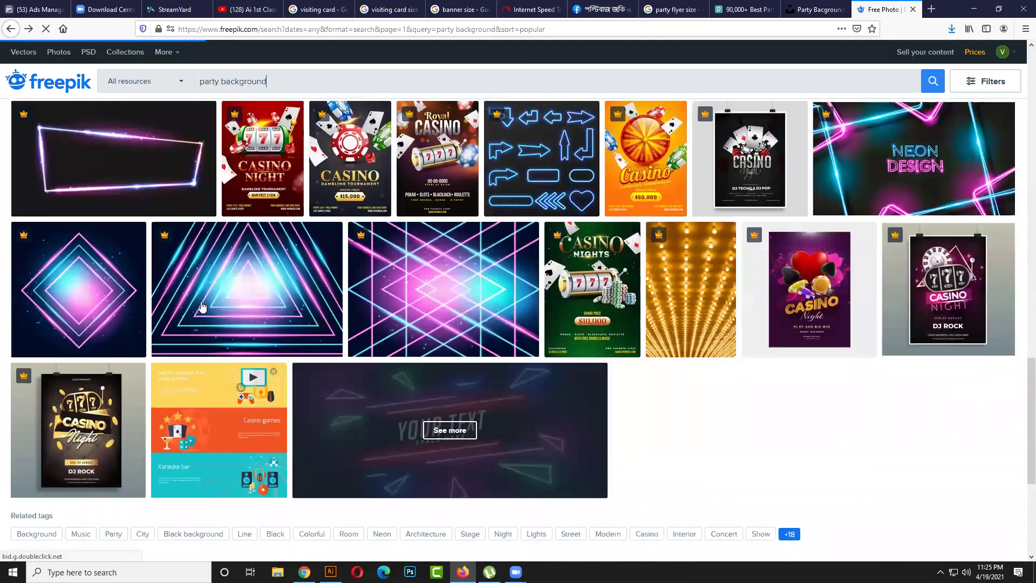
{"action": "scroll", "coordinate": [204, 306], "scroll_direction": "down", "scroll_amount": 2}
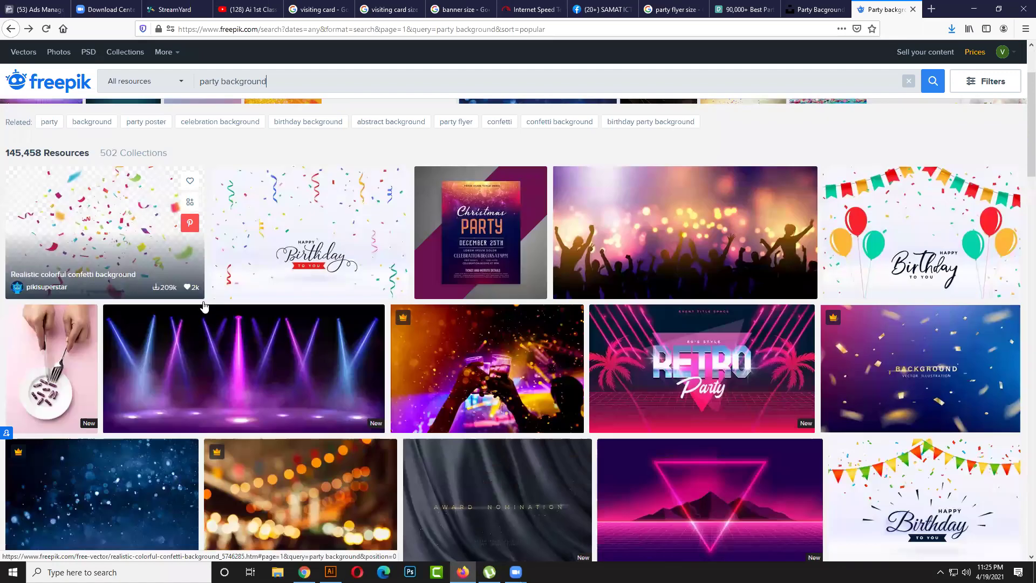
{"action": "scroll", "coordinate": [204, 307], "scroll_direction": "down", "scroll_amount": 2}
{"action": "scroll", "coordinate": [205, 307], "scroll_direction": "down", "scroll_amount": 2}
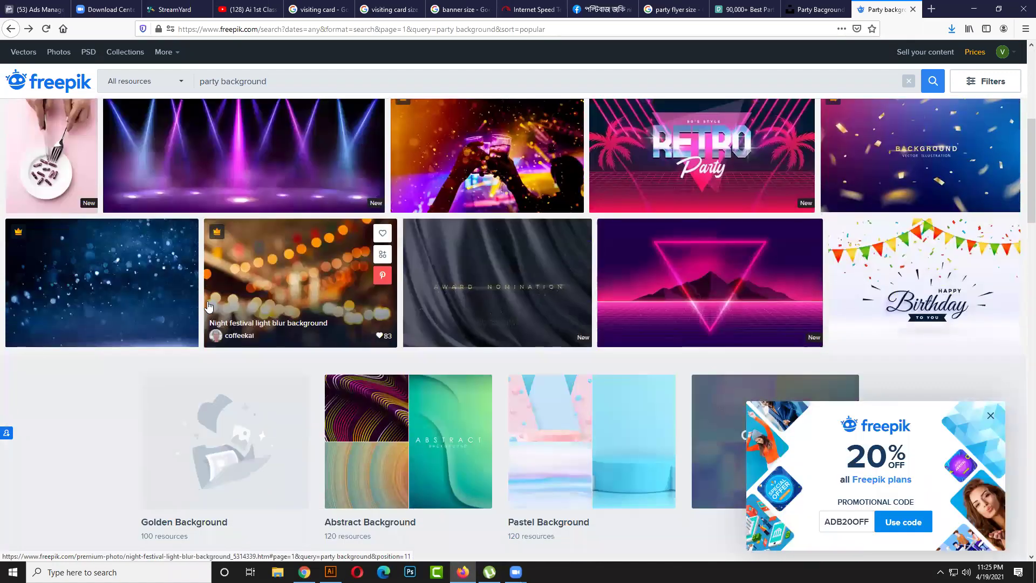
{"action": "scroll", "coordinate": [209, 307], "scroll_direction": "down", "scroll_amount": 2}
{"action": "scroll", "coordinate": [209, 307], "scroll_direction": "down", "scroll_amount": 5}
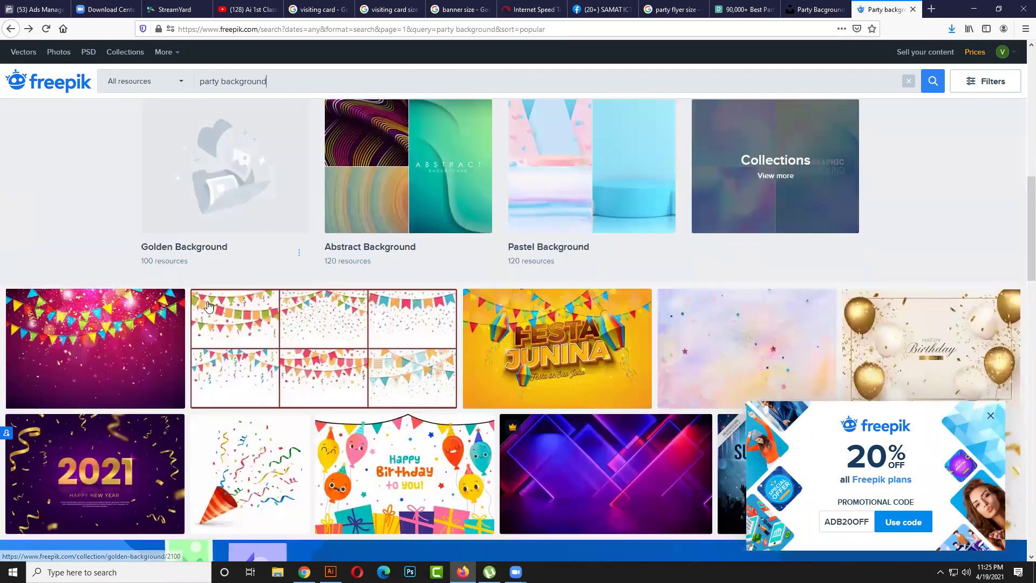
{"action": "scroll", "coordinate": [208, 307], "scroll_direction": "down", "scroll_amount": 3}
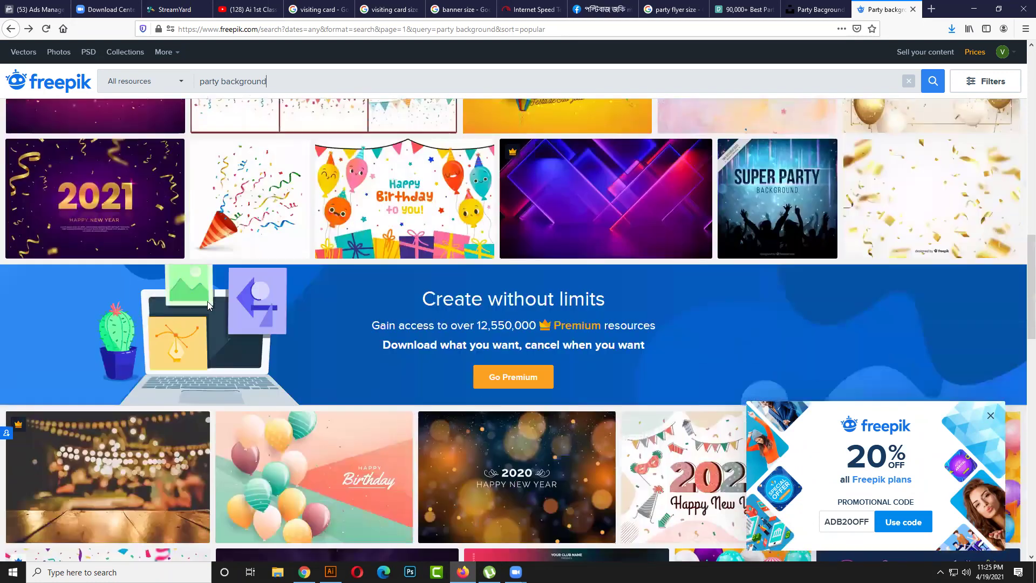
{"action": "scroll", "coordinate": [208, 306], "scroll_direction": "down", "scroll_amount": 6}
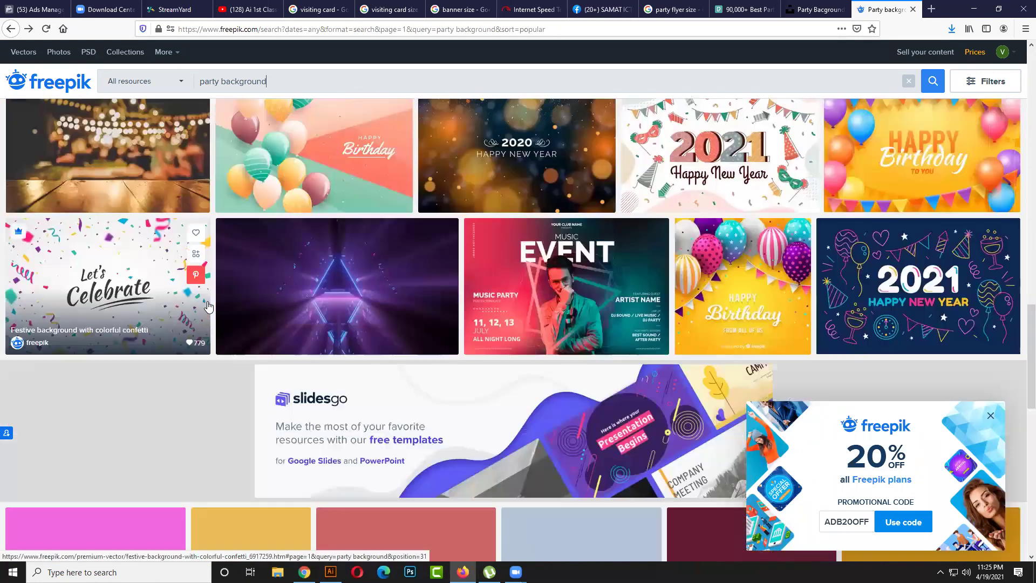
{"action": "scroll", "coordinate": [208, 305], "scroll_direction": "down", "scroll_amount": 3}
{"action": "scroll", "coordinate": [209, 306], "scroll_direction": "down", "scroll_amount": 3}
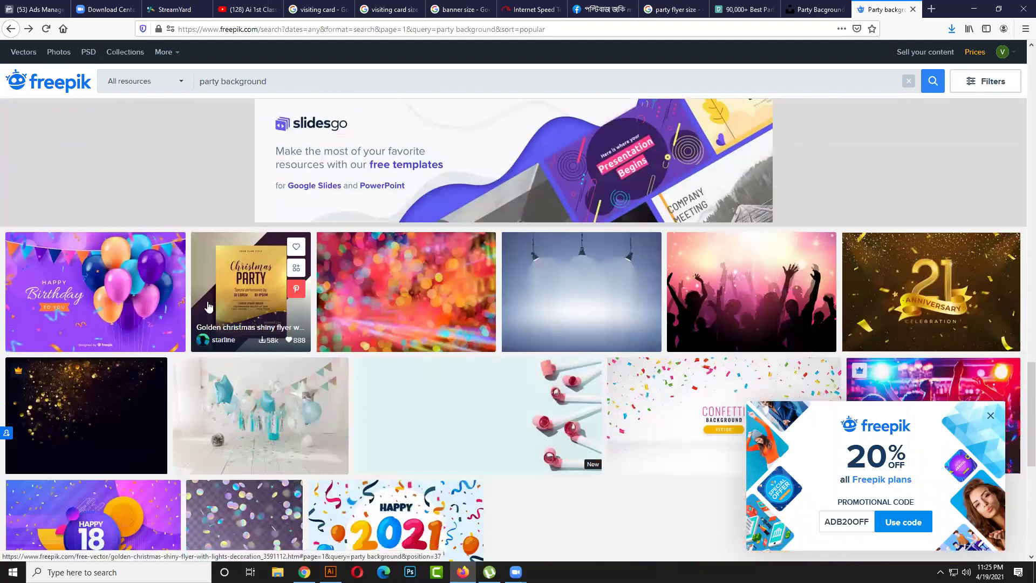
{"action": "scroll", "coordinate": [208, 306], "scroll_direction": "down", "scroll_amount": 1}
{"action": "scroll", "coordinate": [208, 306], "scroll_direction": "down", "scroll_amount": 4}
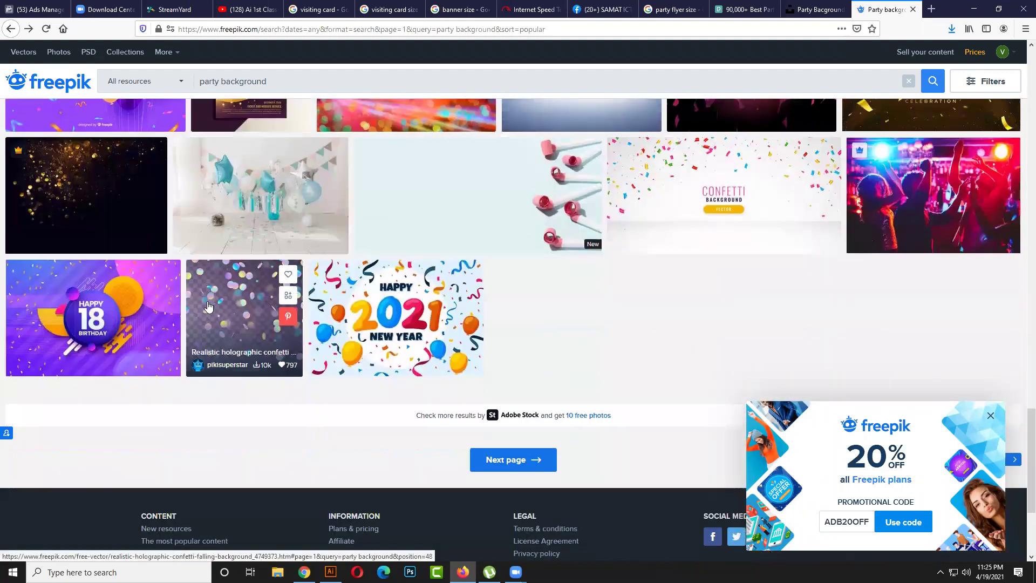
- Switch to Illustrator, find the downloaded laser-show-glowing-lines-neon-lights-with-black-background.jpg in File Explorer and place it in the flyer document
{"action": "left_click", "coordinate": [977, 8]}
{"action": "scroll", "coordinate": [559, 289], "scroll_direction": "down", "scroll_amount": 1}
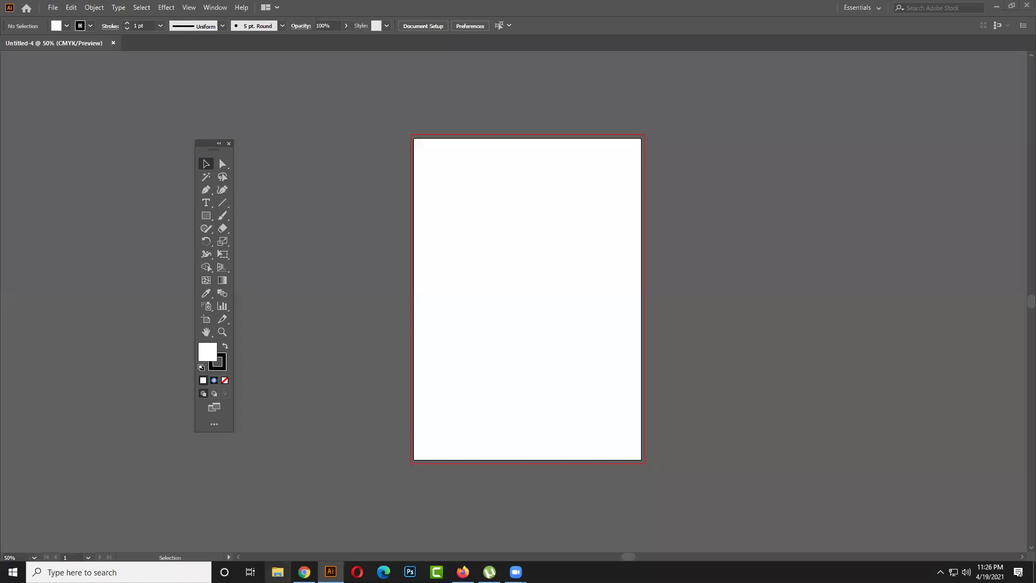
{"action": "key", "text": "super+e"}
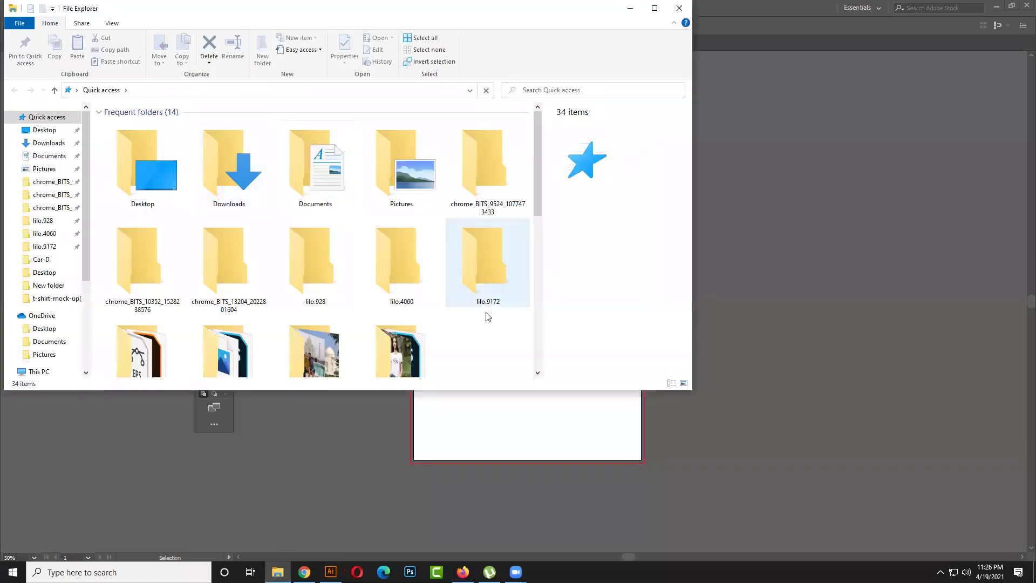
{"action": "left_click_drag", "start_coordinate": [540, 189], "coordinate": [538, 341]}
{"action": "left_click", "coordinate": [314, 142]}
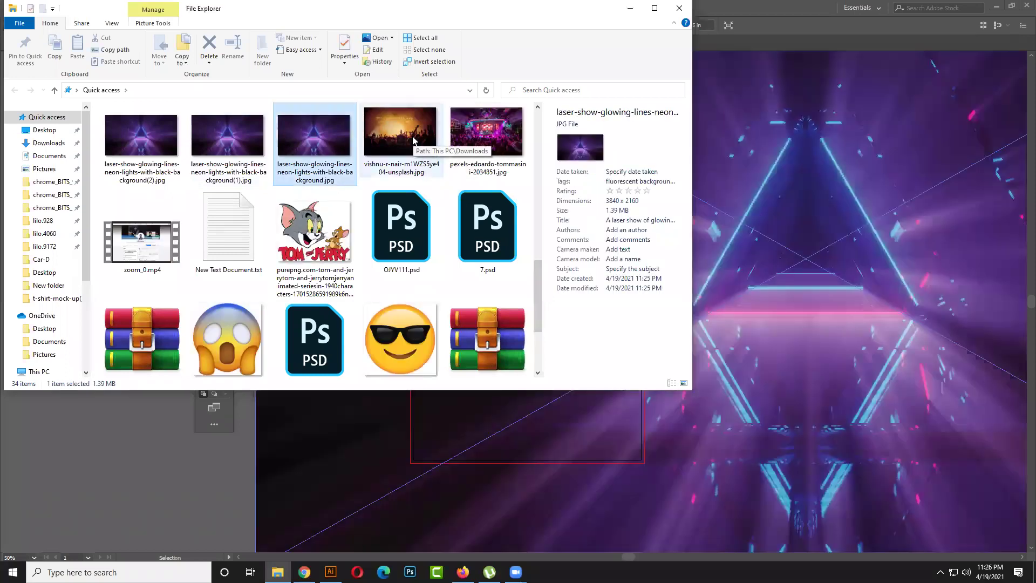
- Place the downloaded Unsplash concert crowd photo in the flyer document, minimise File Explorer and deselect the photo
{"action": "left_click_drag", "start_coordinate": [424, 155], "coordinate": [755, 270]}
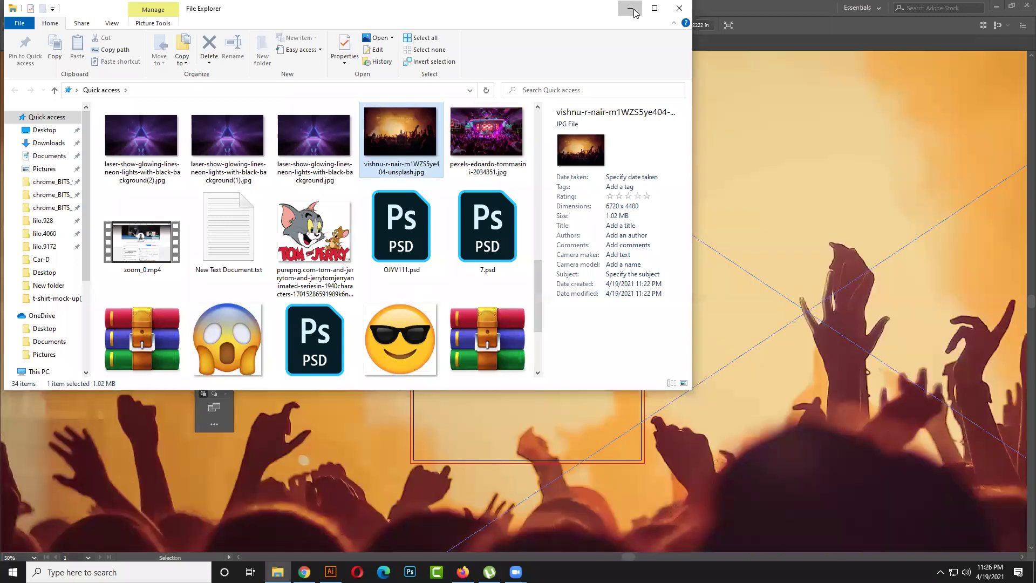
{"action": "left_click", "coordinate": [630, 8]}
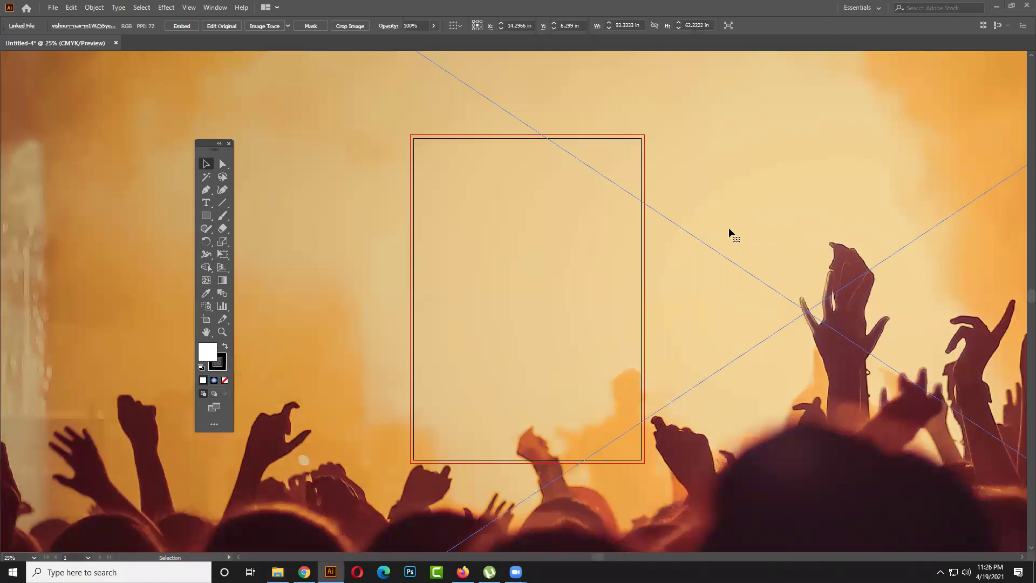
{"action": "scroll", "coordinate": [574, 258], "scroll_direction": "down", "scroll_amount": 2}
{"action": "scroll", "coordinate": [351, 295], "scroll_direction": "down", "scroll_amount": 2}
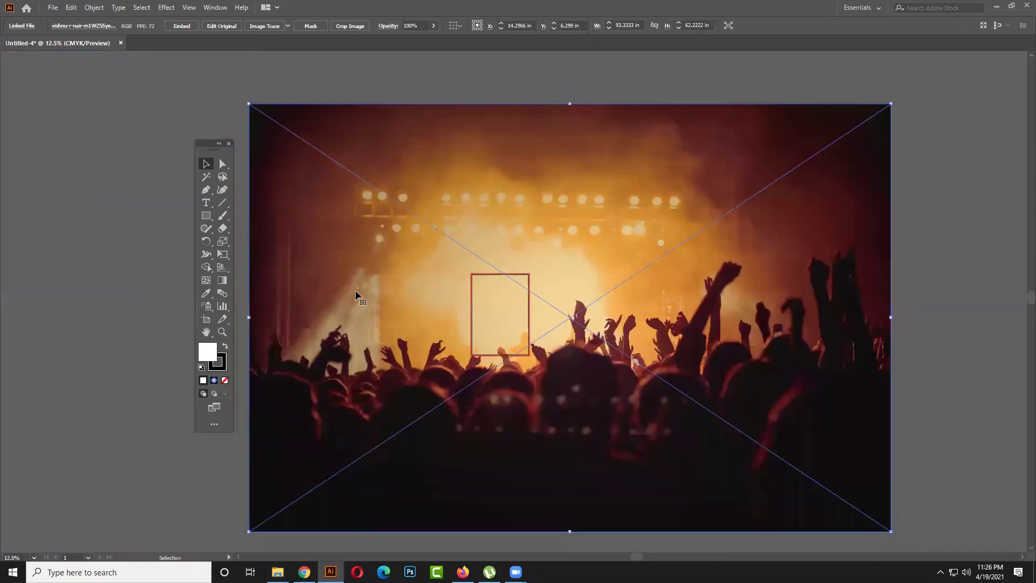
{"action": "key", "text": "ctrl+shift+a"}
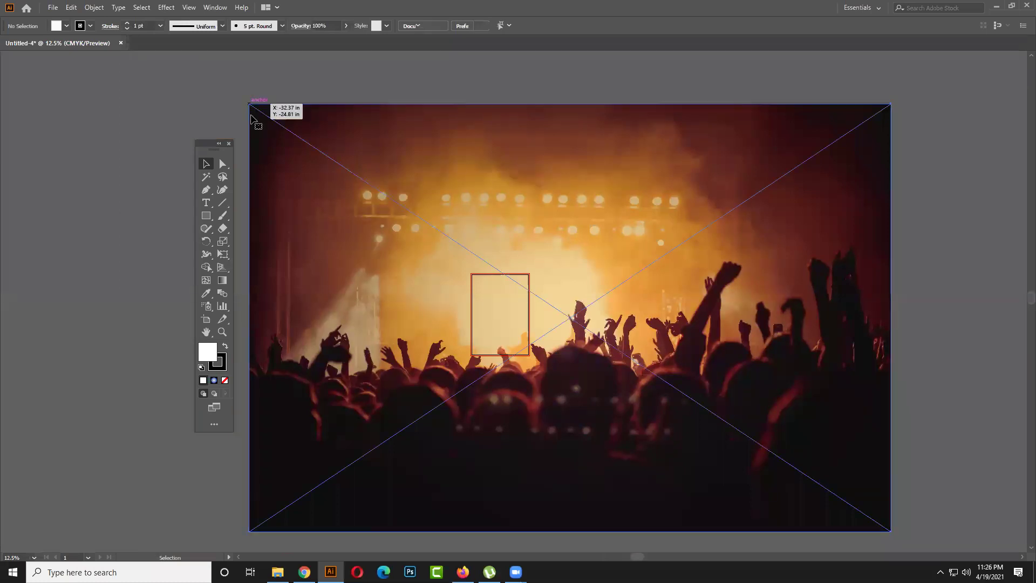
- Scale the crowd photo down to about 23.5 × 15.7 in and move it off to the right of the artboard
{"action": "left_click", "coordinate": [250, 105]}
{"action": "left_click_drag", "start_coordinate": [249, 104], "coordinate": [743, 436]}
{"action": "left_click_drag", "start_coordinate": [810, 437], "coordinate": [834, 301]}
- Scale the laser show image down to about 17.6 × 9.9 in and position it over the artboard, aligned with the artboard's bottom edge
{"action": "left_click", "coordinate": [686, 263]}
{"action": "left_click_drag", "start_coordinate": [708, 228], "coordinate": [553, 316]}
{"action": "left_click_drag", "start_coordinate": [539, 332], "coordinate": [539, 294]}
{"action": "scroll", "coordinate": [540, 323], "scroll_direction": "up", "scroll_amount": 2}
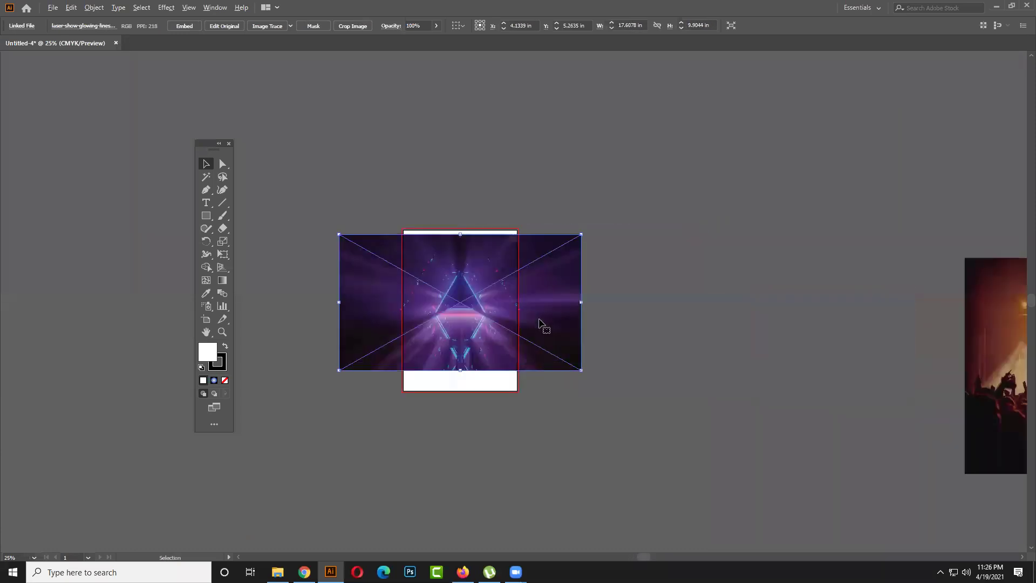
{"action": "scroll", "coordinate": [543, 332], "scroll_direction": "up", "scroll_amount": 1}
{"action": "scroll", "coordinate": [546, 340], "scroll_direction": "up", "scroll_amount": 1}
{"action": "left_click_drag", "start_coordinate": [553, 352], "coordinate": [555, 381]}
{"action": "scroll", "coordinate": [556, 383], "scroll_direction": "up", "scroll_amount": 1}
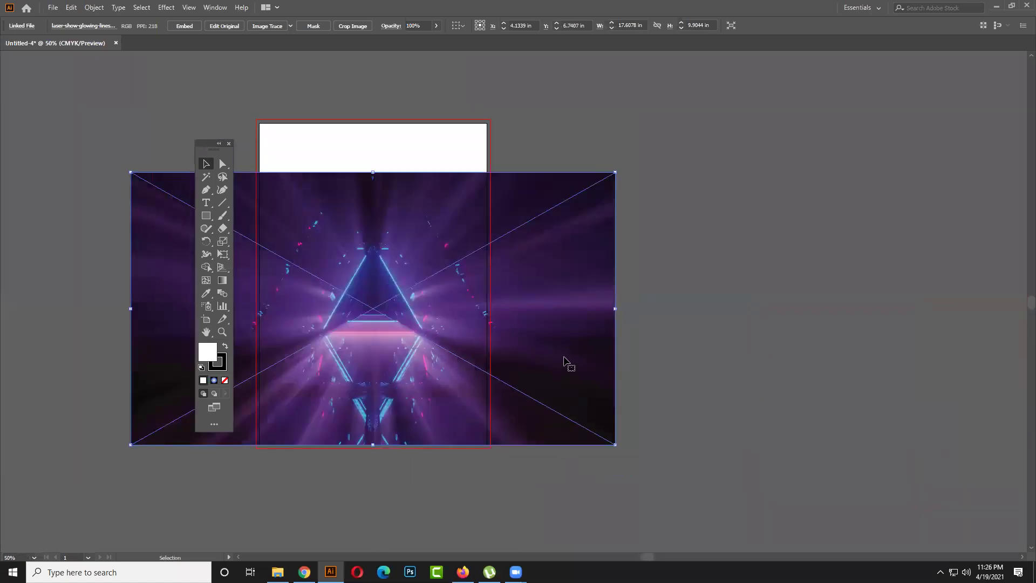
{"action": "scroll", "coordinate": [620, 348], "scroll_direction": "down", "scroll_amount": 1}
{"action": "scroll", "coordinate": [638, 339], "scroll_direction": "left", "scroll_amount": 1}
{"action": "scroll", "coordinate": [641, 324], "scroll_direction": "up", "scroll_amount": 1}
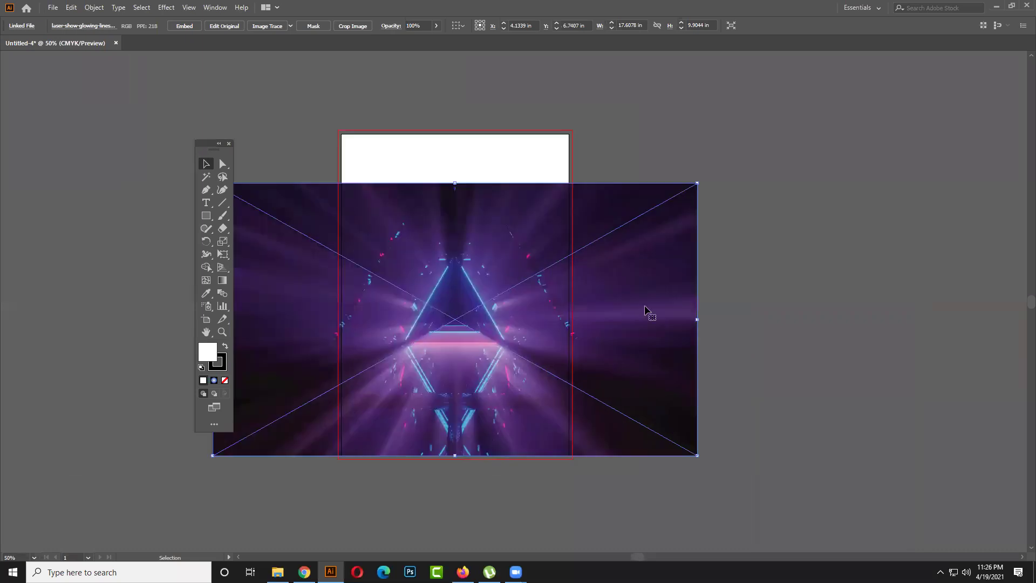
- Enlarge the laser show image to about 20.8 × 11.7 in to cover the artboard's height and shift it left to centre the triangle
{"action": "left_click_drag", "start_coordinate": [697, 183], "coordinate": [784, 126]}
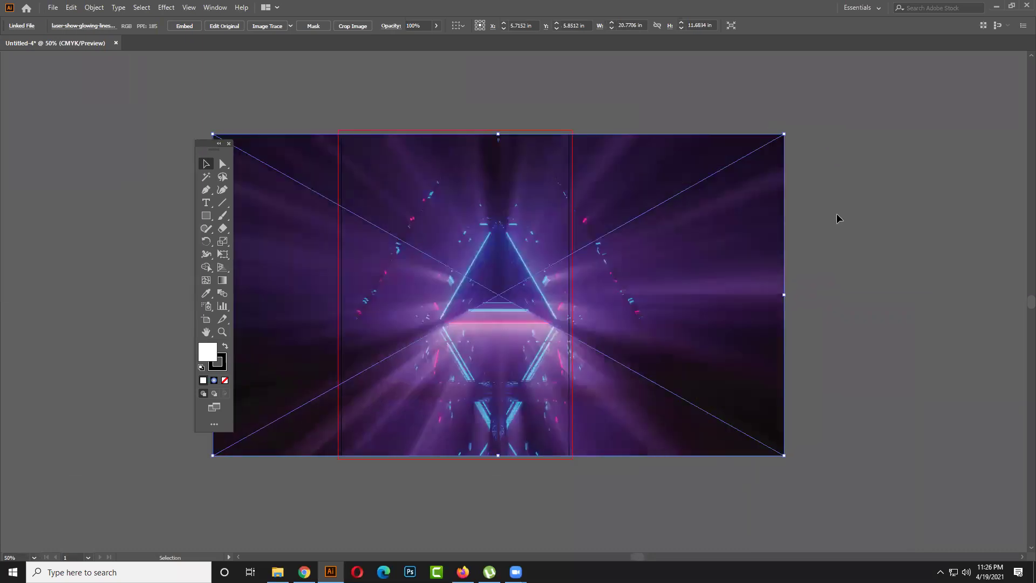
{"action": "left_click", "coordinate": [837, 218]}
{"action": "left_click_drag", "start_coordinate": [755, 251], "coordinate": [733, 251]}
{"action": "left_click", "coordinate": [798, 258]}
{"action": "left_click", "coordinate": [730, 285]}
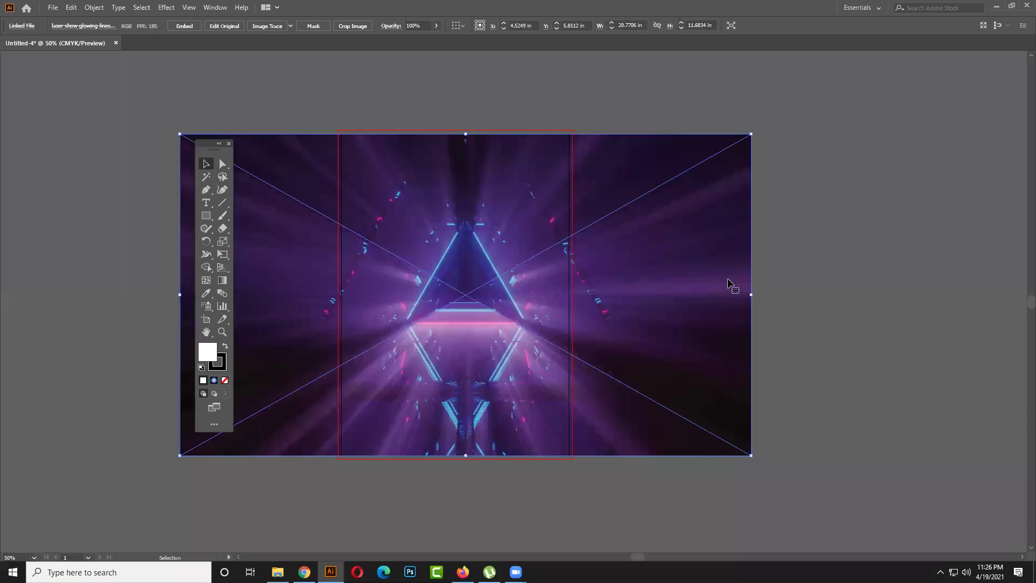
{"action": "key", "text": "Left"}
{"action": "key", "text": "Left"}
{"action": "key", "text": "Left"}
{"action": "key", "text": "Left"}
{"action": "key", "text": "Left"}
{"action": "key", "text": "Left"}
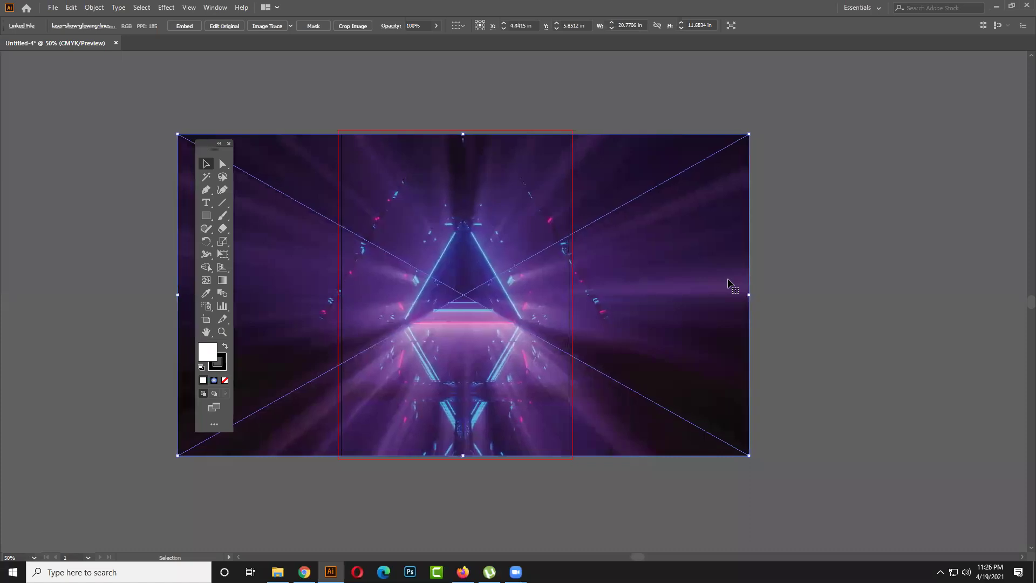
{"action": "left_click", "coordinate": [850, 159]}
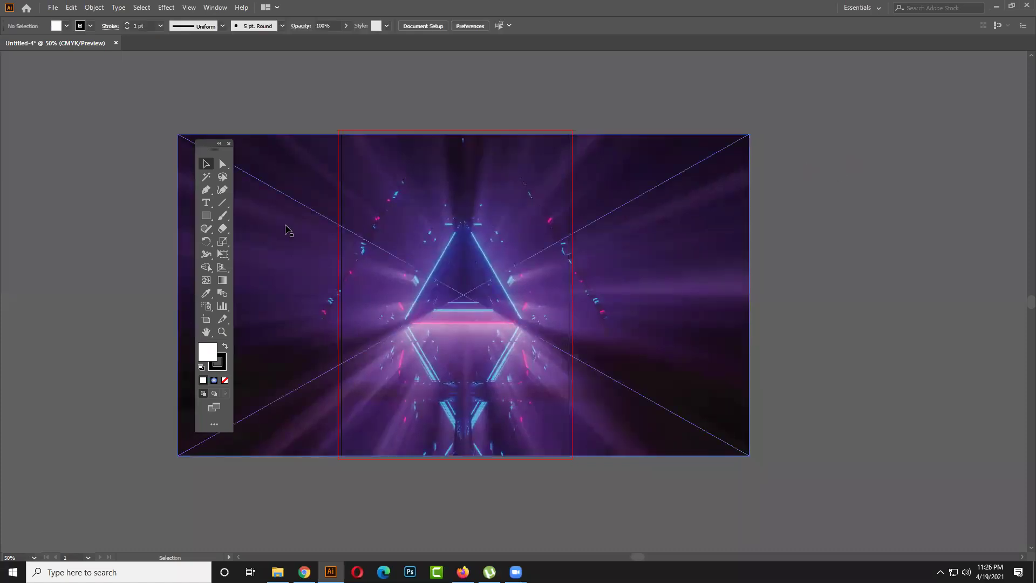
- Draw a rectangle without stroke over the whole artboard and use it as a clipping mask for the laser show image
{"action": "left_click", "coordinate": [206, 215]}
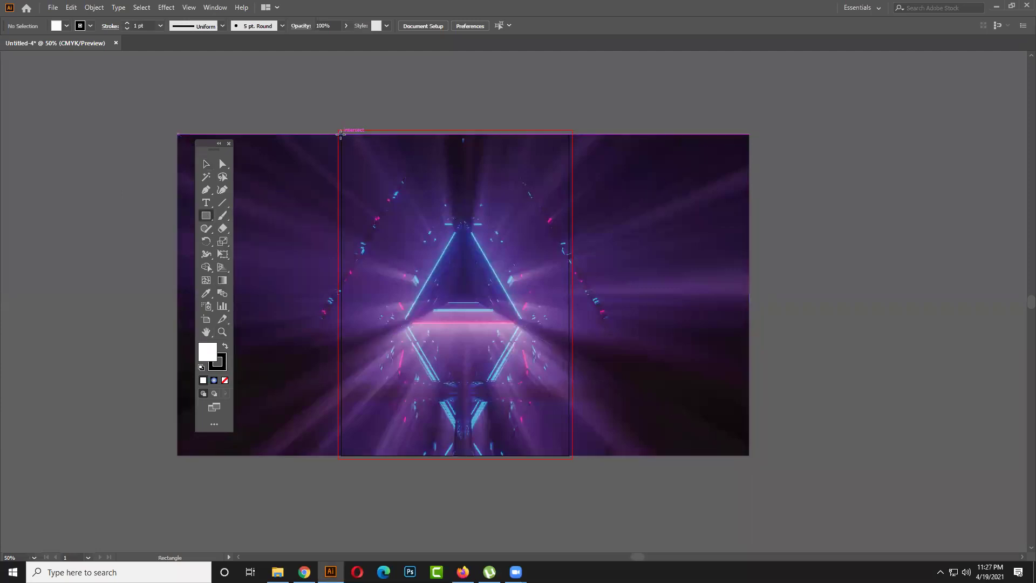
{"action": "left_click_drag", "start_coordinate": [342, 135], "coordinate": [569, 455]}
{"action": "key", "text": "v"}
{"action": "left_click", "coordinate": [224, 380]}
{"action": "left_click_drag", "start_coordinate": [302, 122], "coordinate": [376, 187]}
{"action": "right_click", "coordinate": [376, 187]}
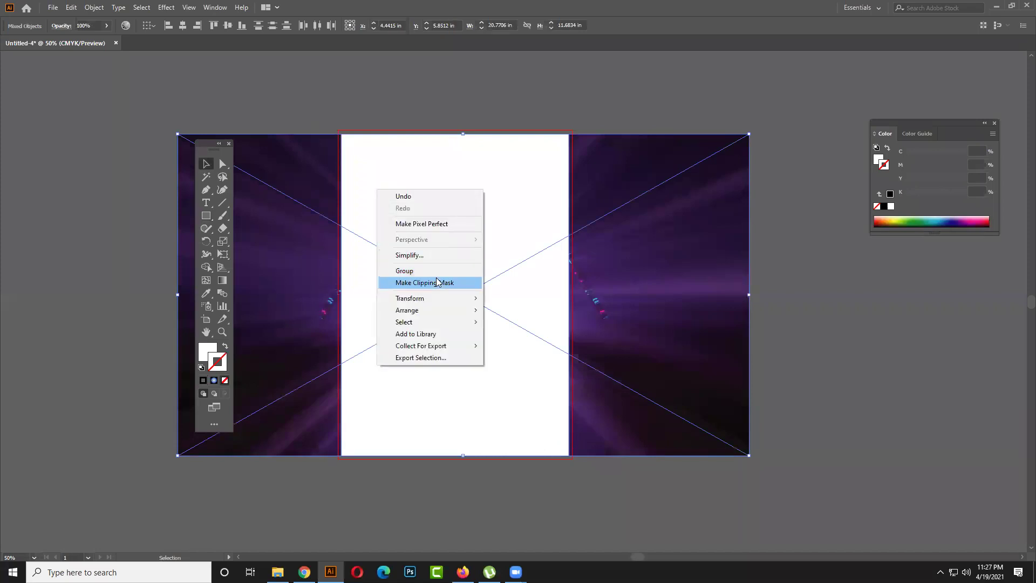
{"action": "left_click", "coordinate": [425, 283]}
{"action": "left_click", "coordinate": [679, 280]}
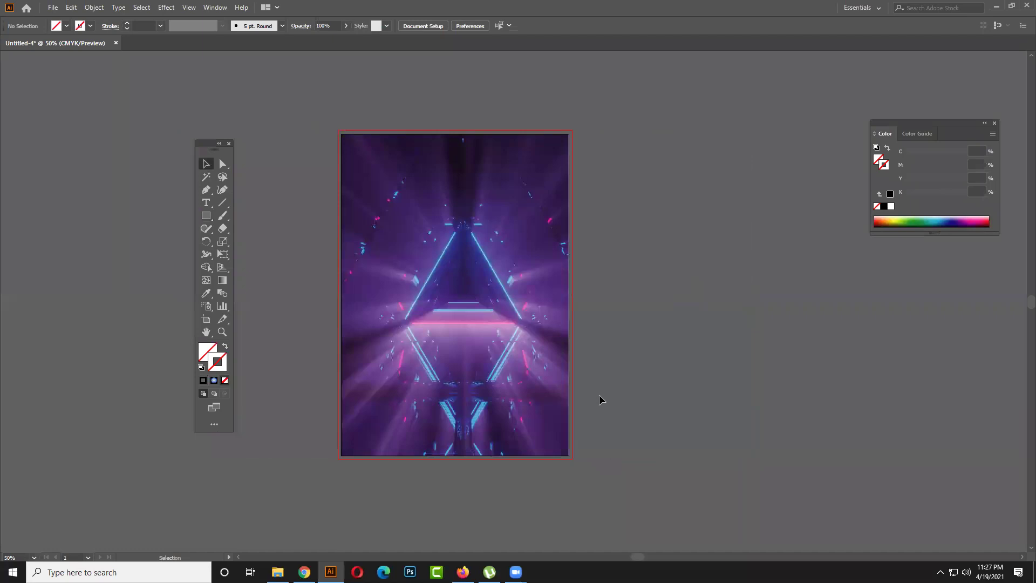
- Move the crowd photo close beside the right edge of the artboard
{"action": "scroll", "coordinate": [599, 399], "scroll_direction": "down", "scroll_amount": 1}
{"action": "scroll", "coordinate": [707, 364], "scroll_direction": "down", "scroll_amount": 1}
{"action": "scroll", "coordinate": [867, 361], "scroll_direction": "right", "scroll_amount": 5}
{"action": "left_click_drag", "start_coordinate": [867, 361], "coordinate": [578, 298]}
{"action": "scroll", "coordinate": [775, 336], "scroll_direction": "left", "scroll_amount": 2}
{"action": "left_click_drag", "start_coordinate": [775, 336], "coordinate": [641, 294]}
- Draw a downward-bowing curve across the flyer with the Pen tool and move its left end anchor up along the edge
{"action": "left_click", "coordinate": [206, 190]}
{"action": "scroll", "coordinate": [406, 321], "scroll_direction": "up", "scroll_amount": 1}
{"action": "scroll", "coordinate": [413, 294], "scroll_direction": "down", "scroll_amount": 1}
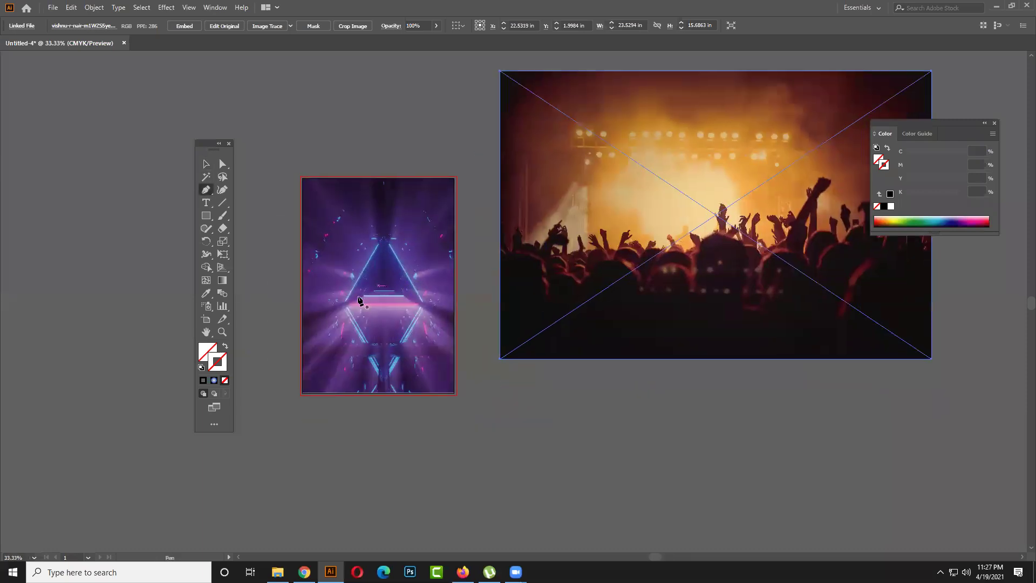
{"action": "left_click", "coordinate": [302, 283]}
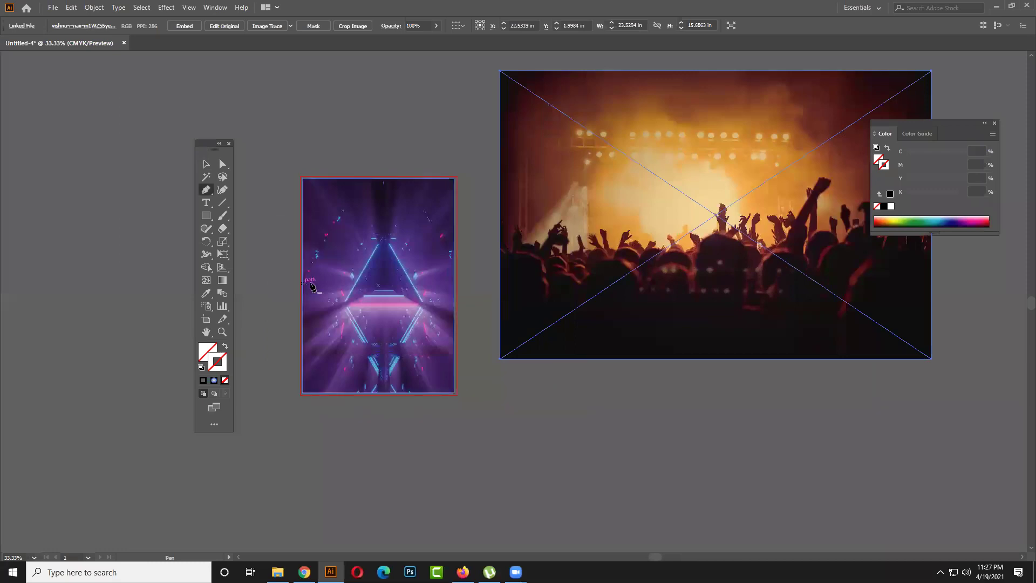
{"action": "left_click_drag", "start_coordinate": [454, 263], "coordinate": [490, 257]}
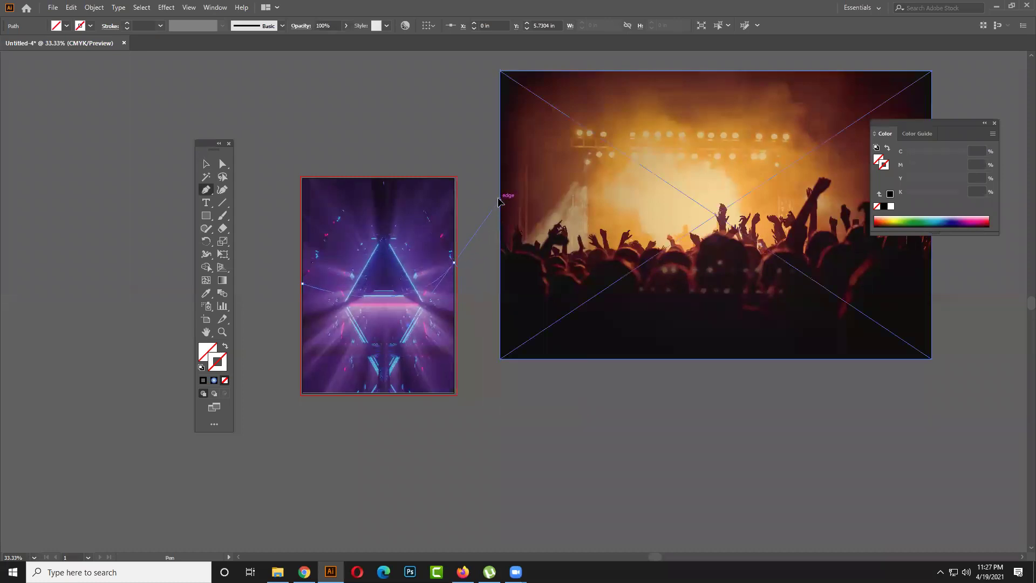
{"action": "left_click_drag", "start_coordinate": [510, 303], "coordinate": [486, 207]}
{"action": "left_click", "coordinate": [221, 164]}
{"action": "left_click_drag", "start_coordinate": [303, 285], "coordinate": [302, 233]}
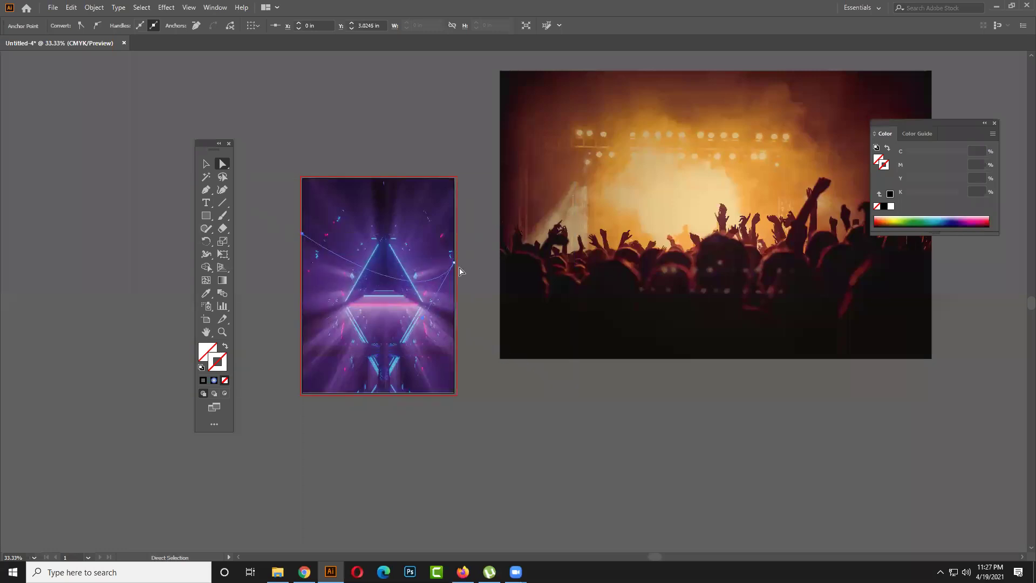
- Continue the curve around the flyer's upper corners into a closed shape and fill it with black
{"action": "left_click", "coordinate": [205, 188]}
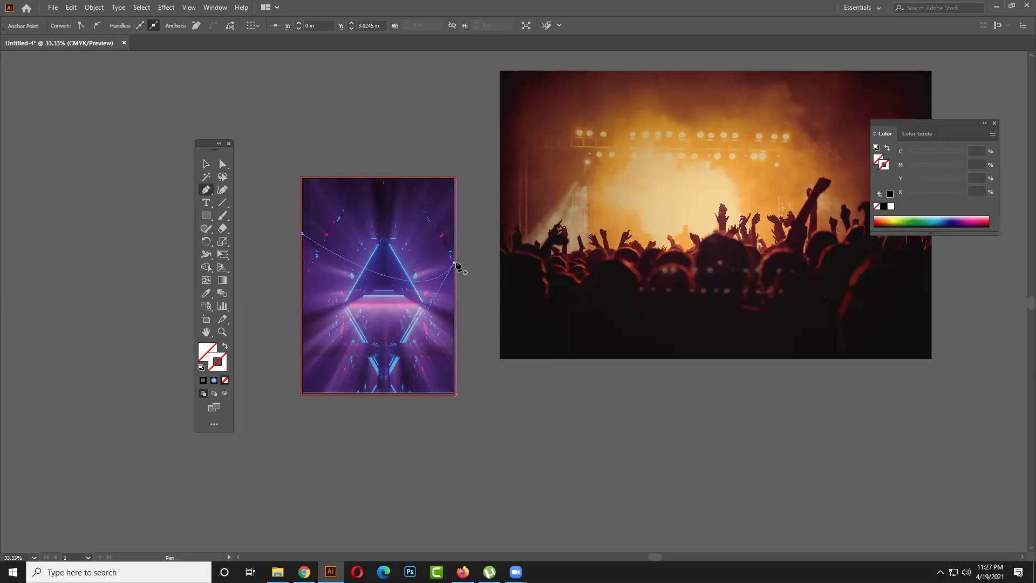
{"action": "left_click", "coordinate": [454, 263]}
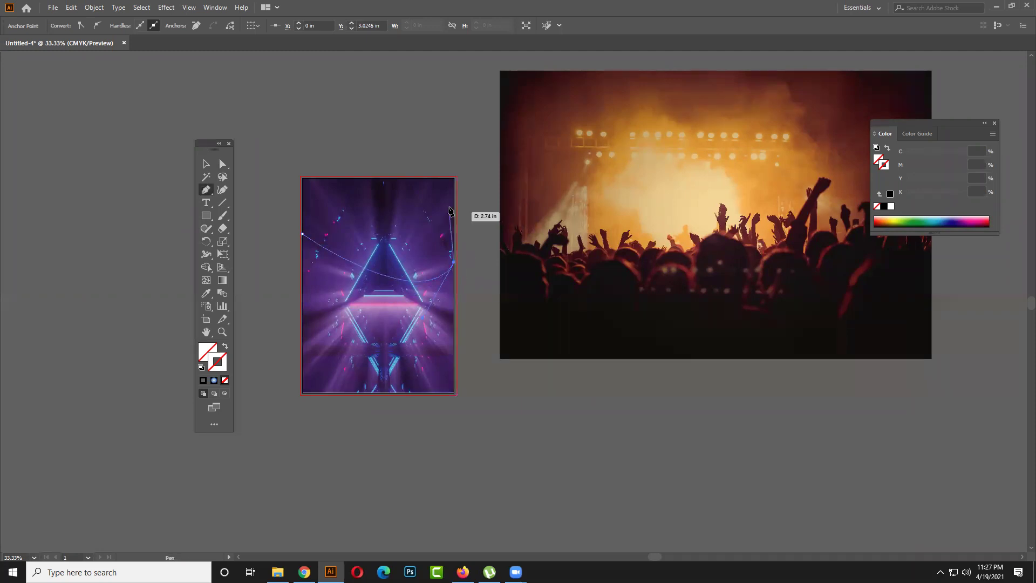
{"action": "left_click", "coordinate": [453, 178]}
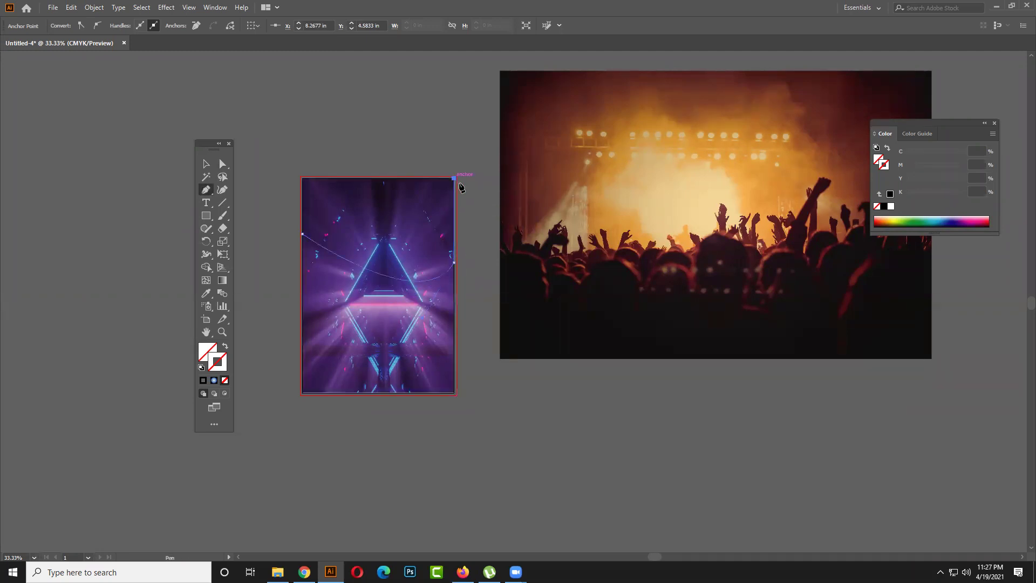
{"action": "left_click", "coordinate": [302, 234]}
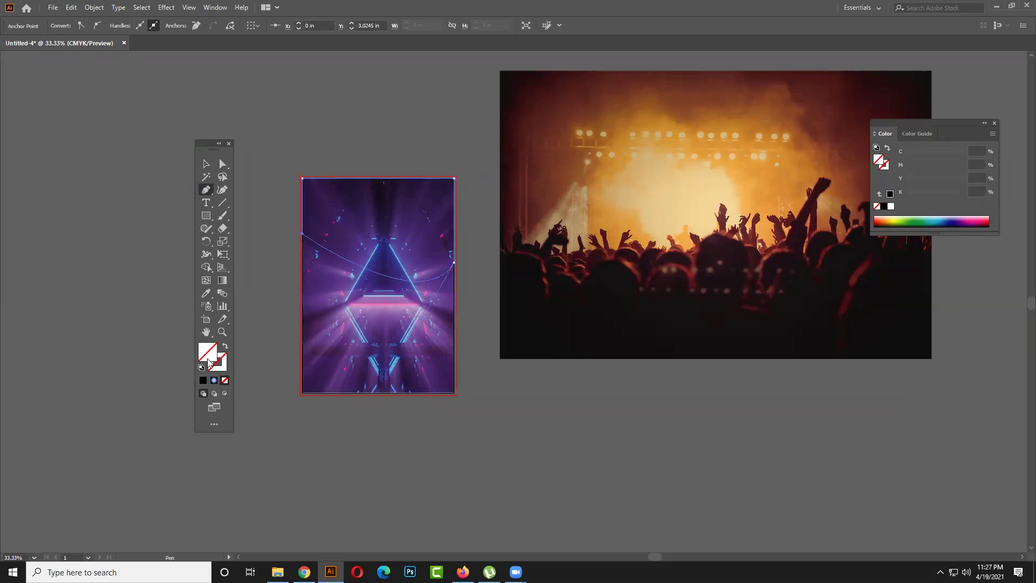
{"action": "left_click", "coordinate": [203, 380]}
{"action": "left_click", "coordinate": [260, 281]}
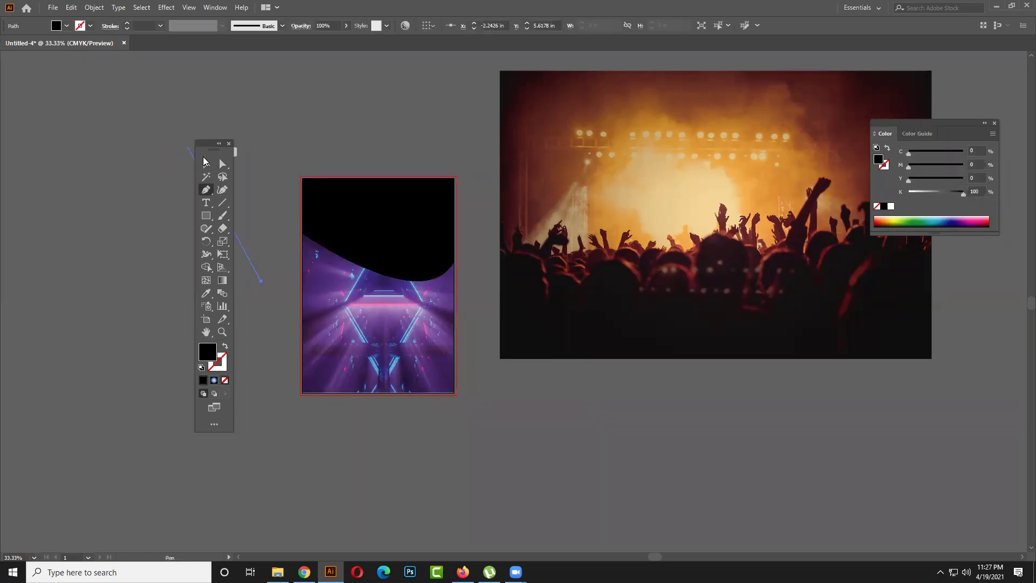
{"action": "left_click", "coordinate": [205, 164]}
- Scale the crowd photo down to about 8.5 × 5.7 in and position it over the upper part of the flyer
{"action": "left_click_drag", "start_coordinate": [538, 252], "coordinate": [578, 319]}
{"action": "left_click_drag", "start_coordinate": [948, 466], "coordinate": [949, 466]}
{"action": "left_click_drag", "start_coordinate": [892, 425], "coordinate": [765, 324]}
{"action": "left_click", "coordinate": [765, 323]}
{"action": "left_click_drag", "start_coordinate": [627, 266], "coordinate": [467, 306]}
{"action": "left_click_drag", "start_coordinate": [527, 329], "coordinate": [455, 293]}
{"action": "left_click", "coordinate": [473, 283]}
- Send the crowd photo behind all other objects
{"action": "scroll", "coordinate": [472, 280], "scroll_direction": "up", "scroll_amount": 2}
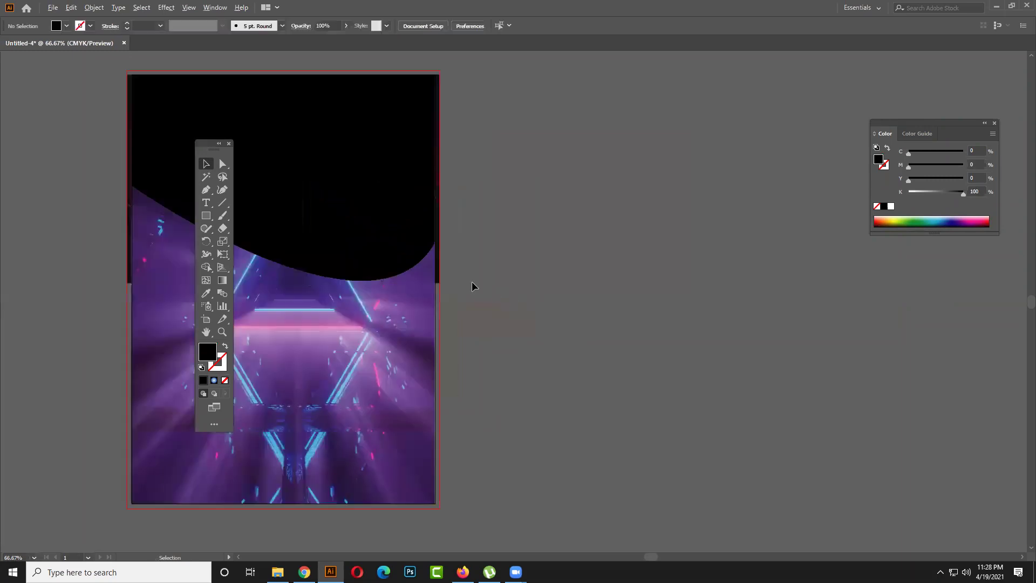
{"action": "left_click", "coordinate": [440, 273]}
{"action": "right_click", "coordinate": [440, 273]}
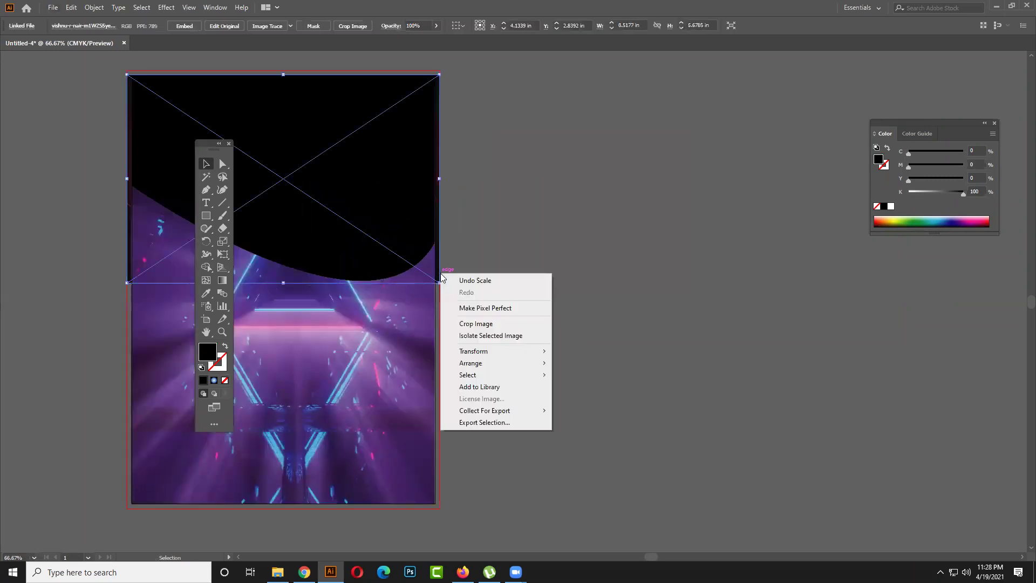
{"action": "mouse_move", "coordinate": [502, 366]}
{"action": "left_click", "coordinate": [602, 399]}
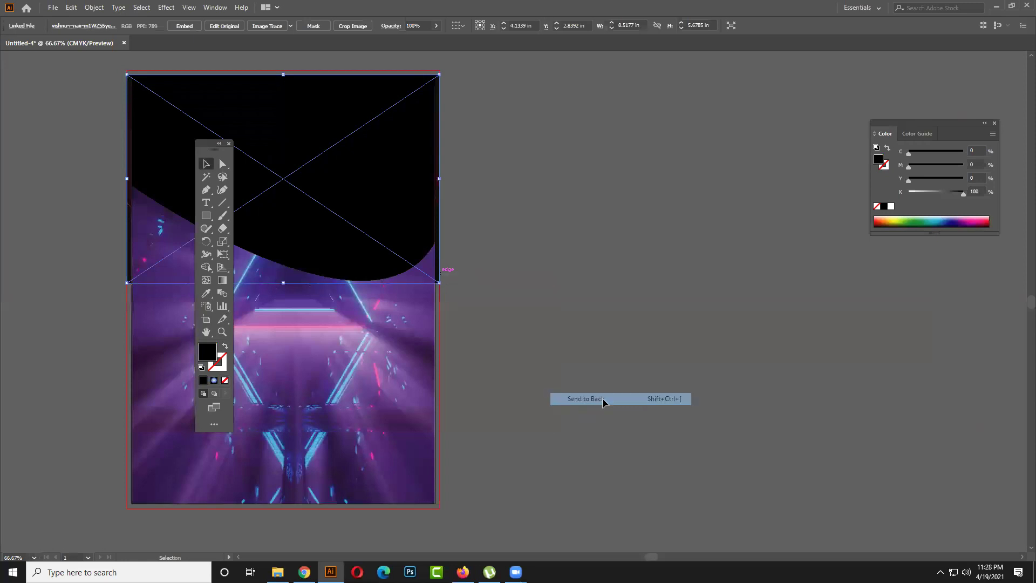
{"action": "left_click", "coordinate": [630, 375]}
- Bring the crowd photo to the front, then send it one level backward beneath the curved shape
{"action": "left_click", "coordinate": [439, 273]}
{"action": "right_click", "coordinate": [438, 272]}
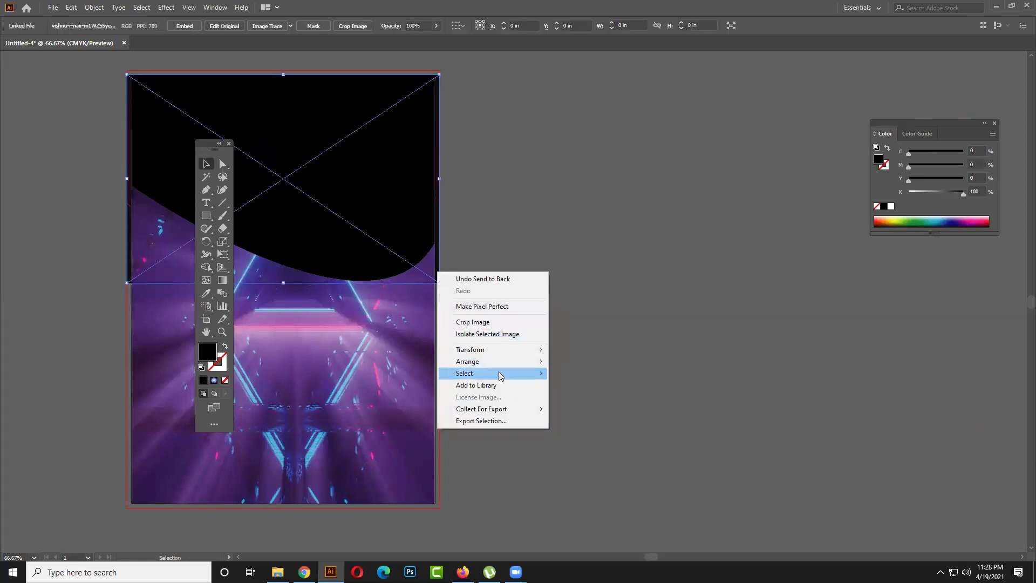
{"action": "mouse_move", "coordinate": [503, 366]}
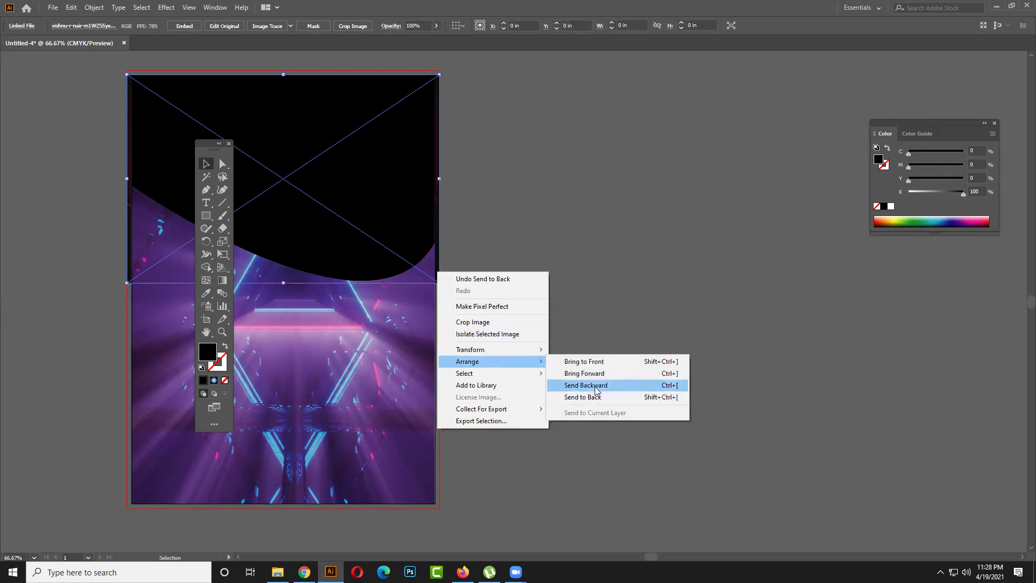
{"action": "left_click", "coordinate": [597, 361]}
{"action": "left_click", "coordinate": [597, 358]}
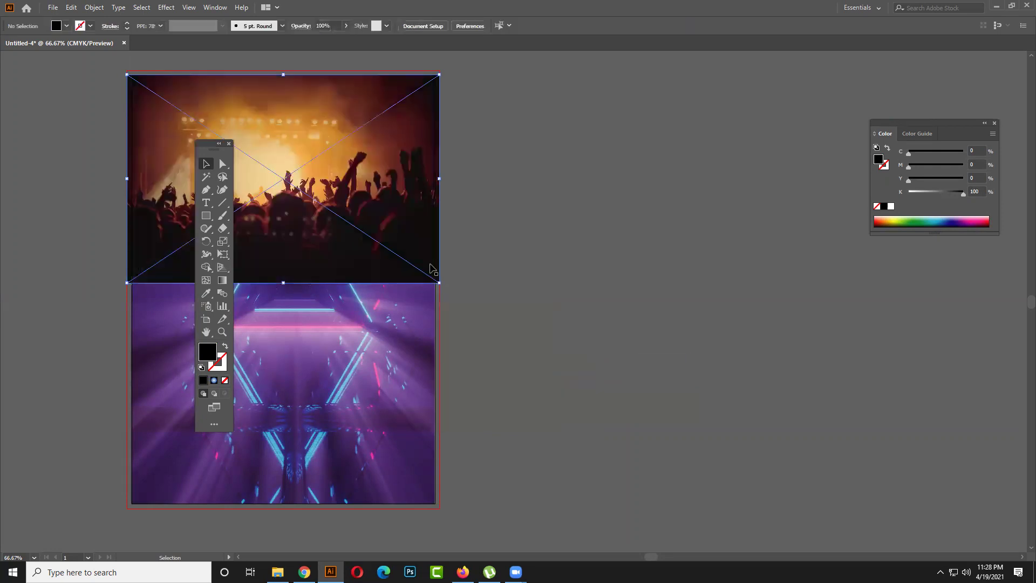
{"action": "left_click", "coordinate": [381, 244]}
{"action": "key", "text": "ctrl+bracketleft"}
- Fill the curved shape with white and move the tool palette off the artwork
{"action": "left_click", "coordinate": [398, 215]}
{"action": "left_click", "coordinate": [892, 207]}
{"action": "left_click", "coordinate": [682, 238]}
{"action": "left_click_drag", "start_coordinate": [208, 151], "coordinate": [633, 169]}
- Select the crowd photo together with the curved shape and make a clipping mask from them
{"action": "left_click", "coordinate": [204, 244]}
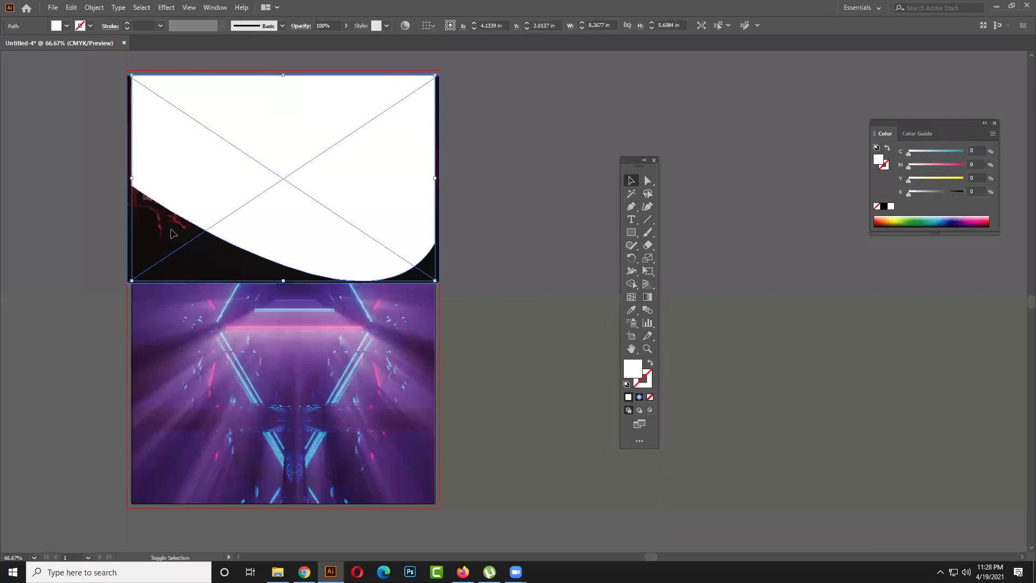
{"action": "left_click", "coordinate": [204, 244], "text": "shift"}
{"action": "right_click", "coordinate": [204, 213]}
{"action": "left_click", "coordinate": [252, 303]}
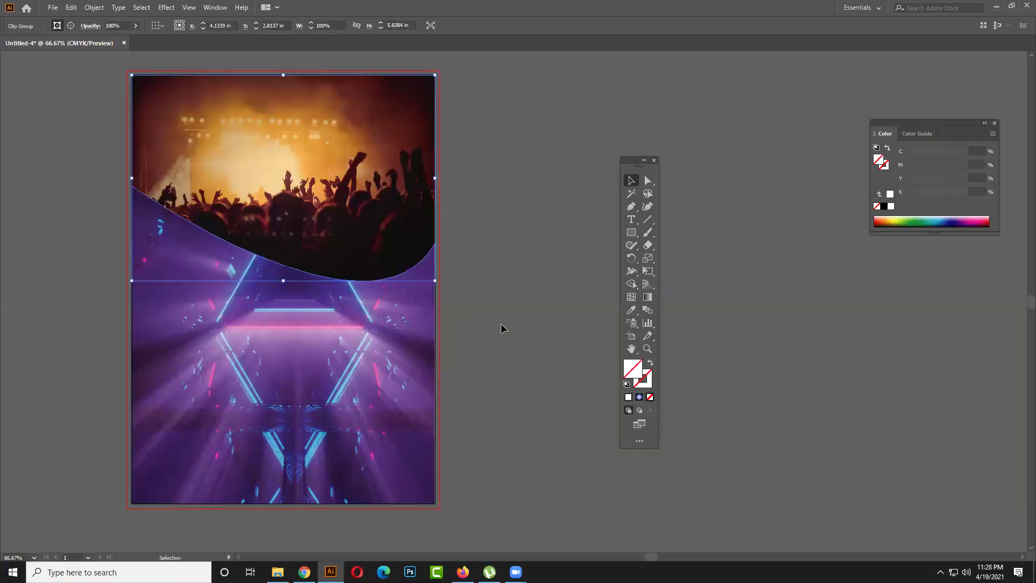
{"action": "left_click", "coordinate": [507, 331]}
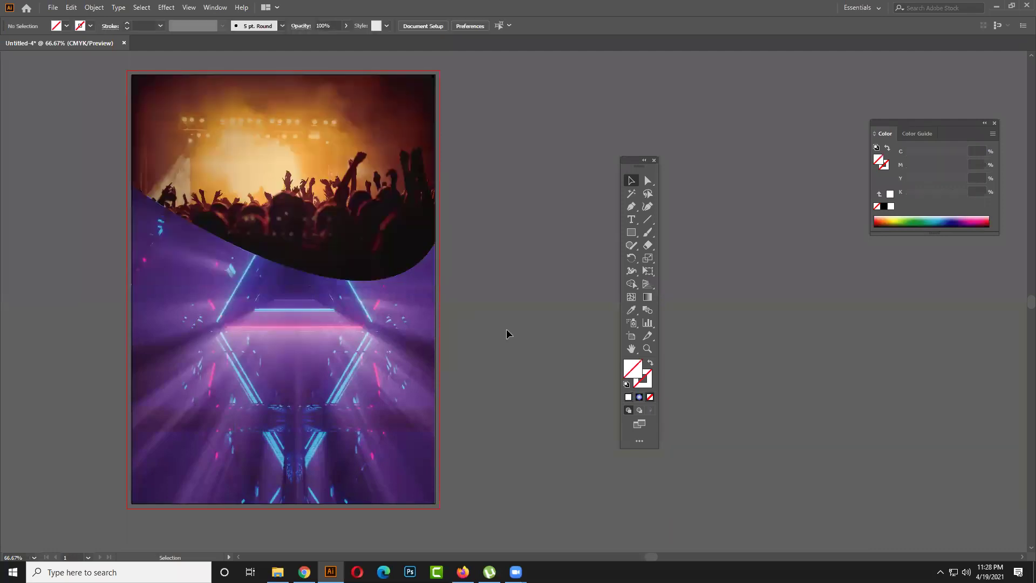
{"action": "left_click", "coordinate": [395, 270]}
{"action": "right_click", "coordinate": [398, 270]}
{"action": "left_click", "coordinate": [545, 255]}
{"action": "left_click", "coordinate": [545, 255]}
- Draw a closed crescent about 8.27 in wide and 2.72 in high along the crowd photo's curved lower edge with the Pen tool
{"action": "key", "text": "p"}
{"action": "left_click", "coordinate": [435, 244]}
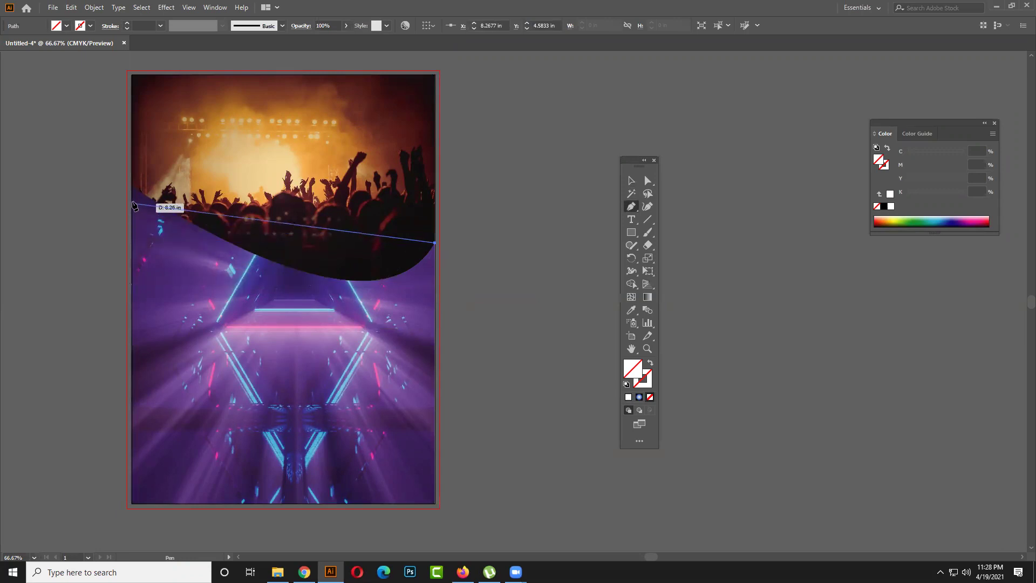
{"action": "left_click_drag", "start_coordinate": [132, 186], "coordinate": [104, 157]}
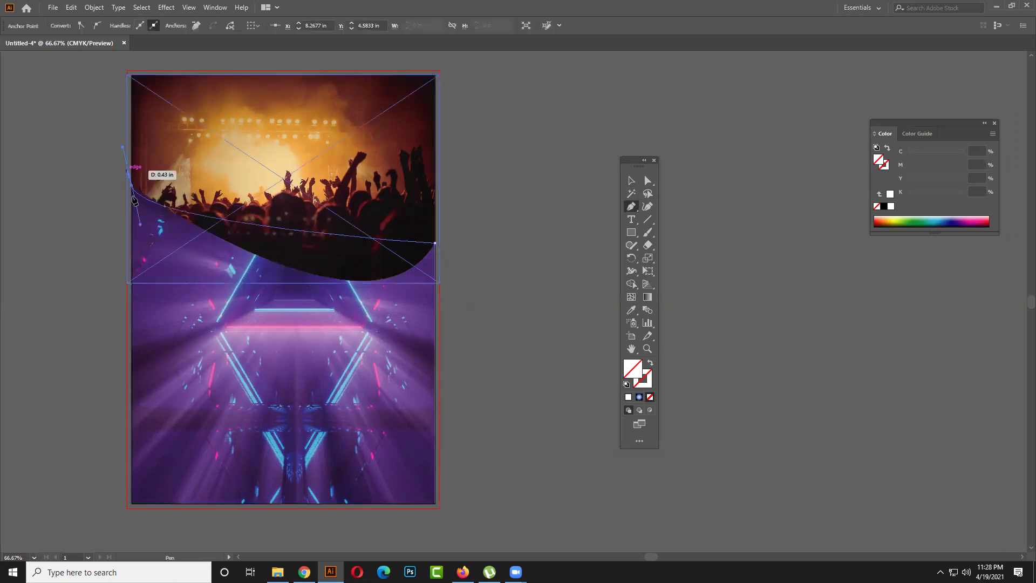
{"action": "left_click_drag", "start_coordinate": [323, 358], "coordinate": [405, 373]}
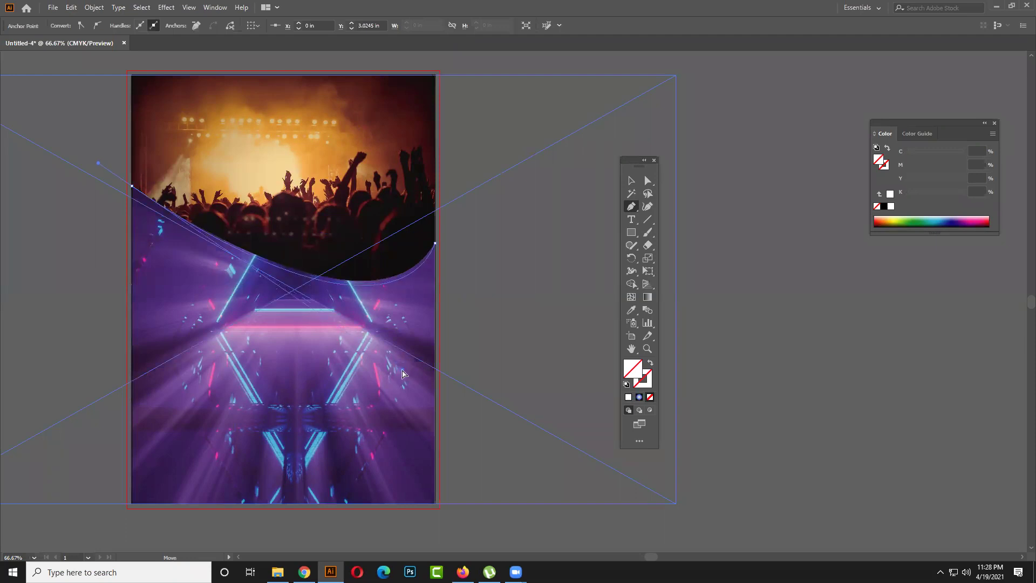
{"action": "left_click", "coordinate": [132, 186]}
{"action": "left_click", "coordinate": [436, 246]}
{"action": "left_click_drag", "start_coordinate": [377, 233], "coordinate": [354, 331]}
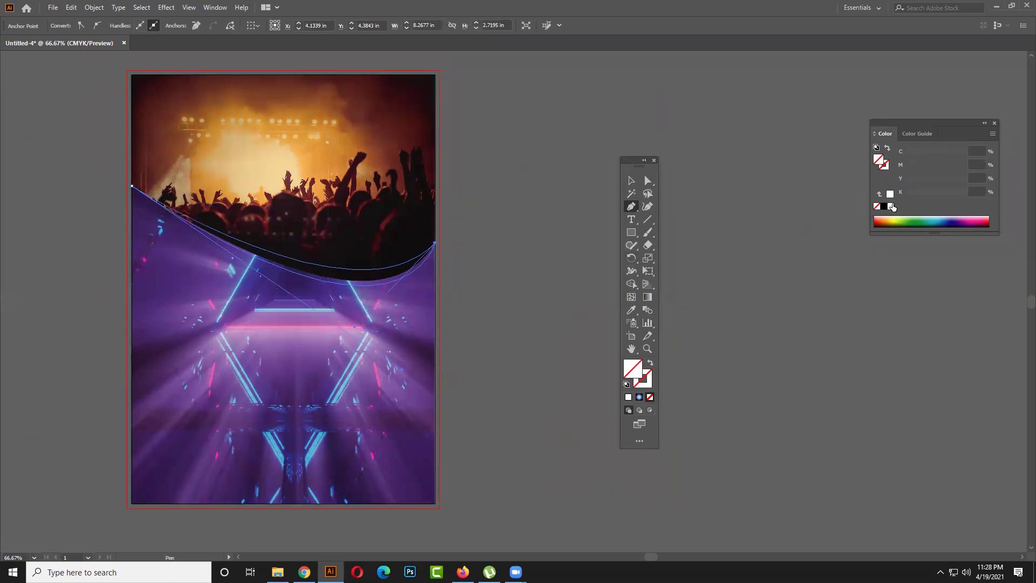
- Fill the crescent along the photo's curved edge with white and deselect it
{"action": "left_click", "coordinate": [892, 206]}
{"action": "left_click", "coordinate": [632, 180]}
{"action": "left_click", "coordinate": [532, 162]}
{"action": "left_click", "coordinate": [387, 286]}
{"action": "left_click", "coordinate": [511, 270]}
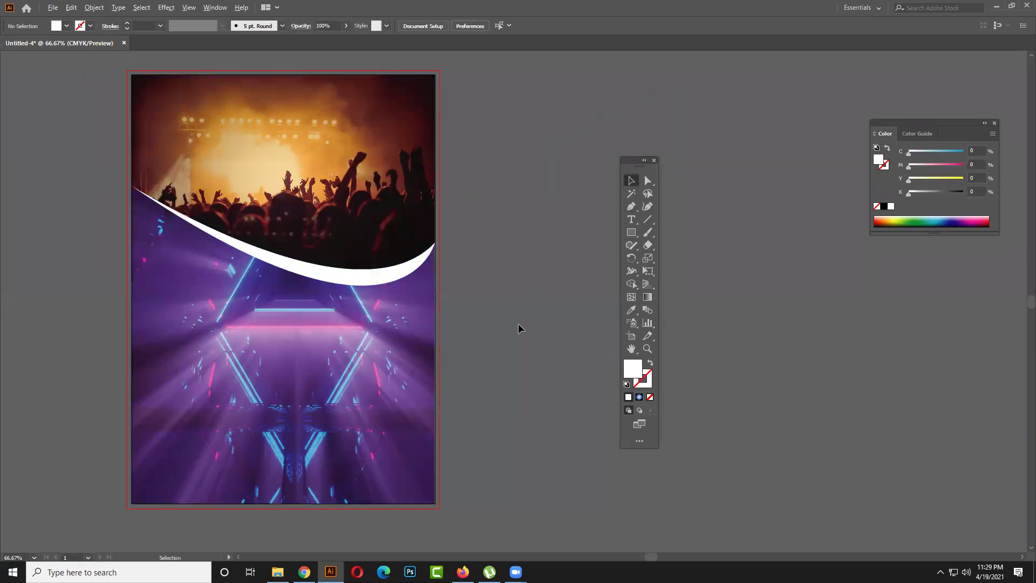
{"action": "scroll", "coordinate": [518, 327], "scroll_direction": "up", "scroll_amount": 1}
{"action": "scroll", "coordinate": [510, 316], "scroll_direction": "down", "scroll_amount": 1}
{"action": "scroll", "coordinate": [566, 297], "scroll_direction": "left", "scroll_amount": 2}
{"action": "scroll", "coordinate": [562, 300], "scroll_direction": "down", "scroll_amount": 1}
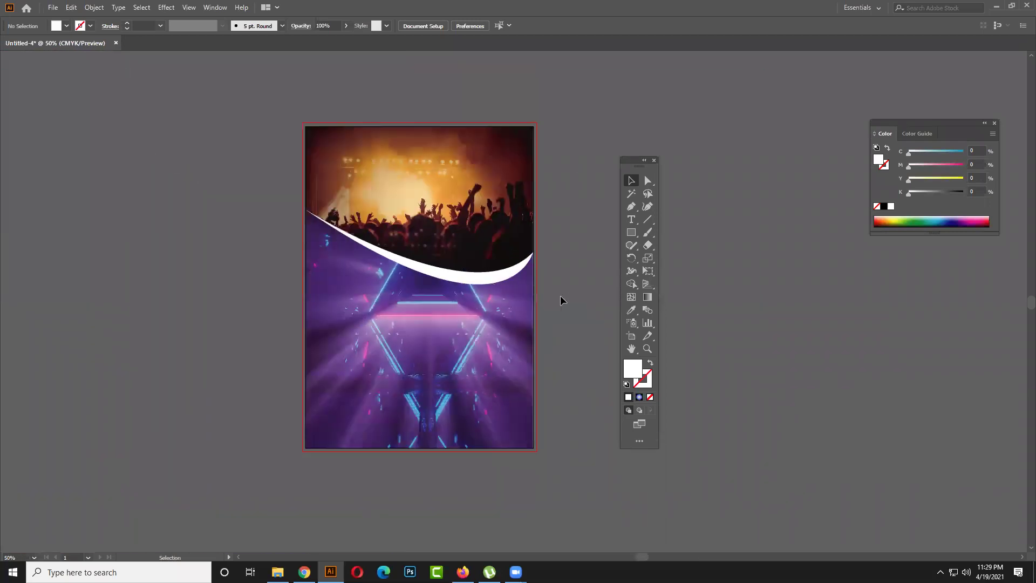
{"action": "left_click", "coordinate": [500, 279]}
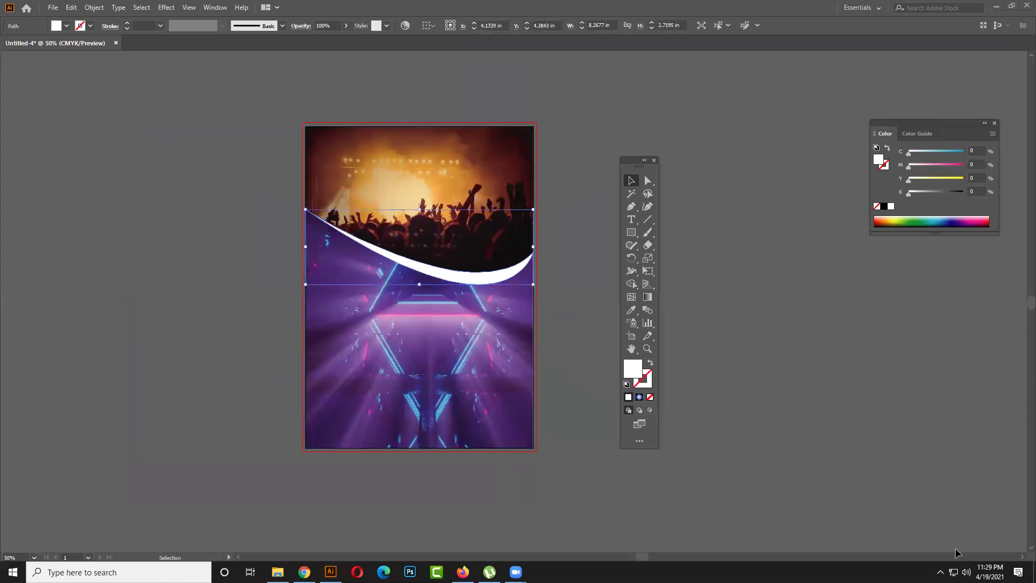
{"action": "left_click", "coordinate": [966, 572]}
{"action": "scroll", "coordinate": [923, 511], "scroll_direction": "up", "scroll_amount": 3}
{"action": "left_click", "coordinate": [564, 346]}
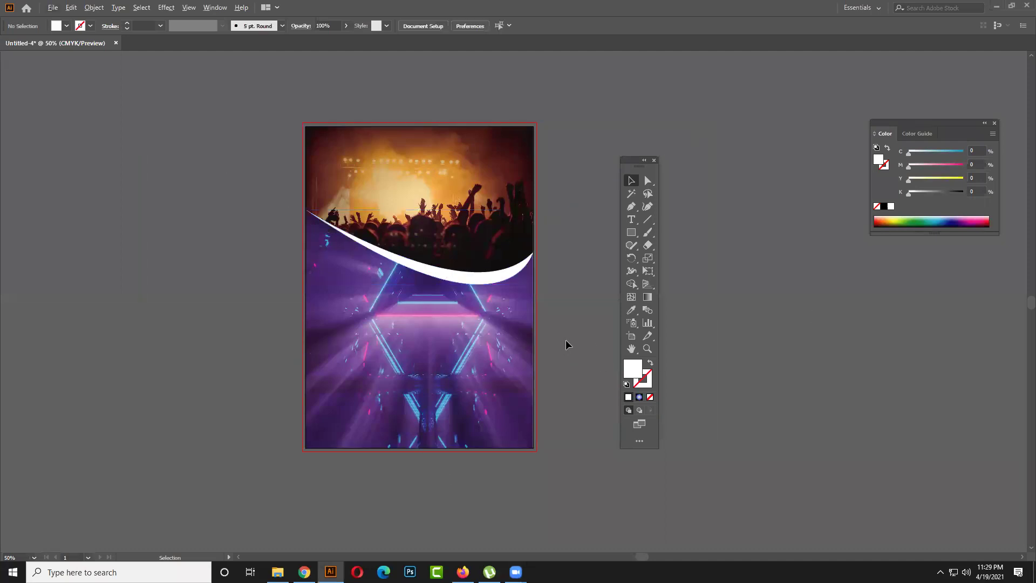
{"action": "left_click_drag", "start_coordinate": [570, 339], "coordinate": [534, 309]}
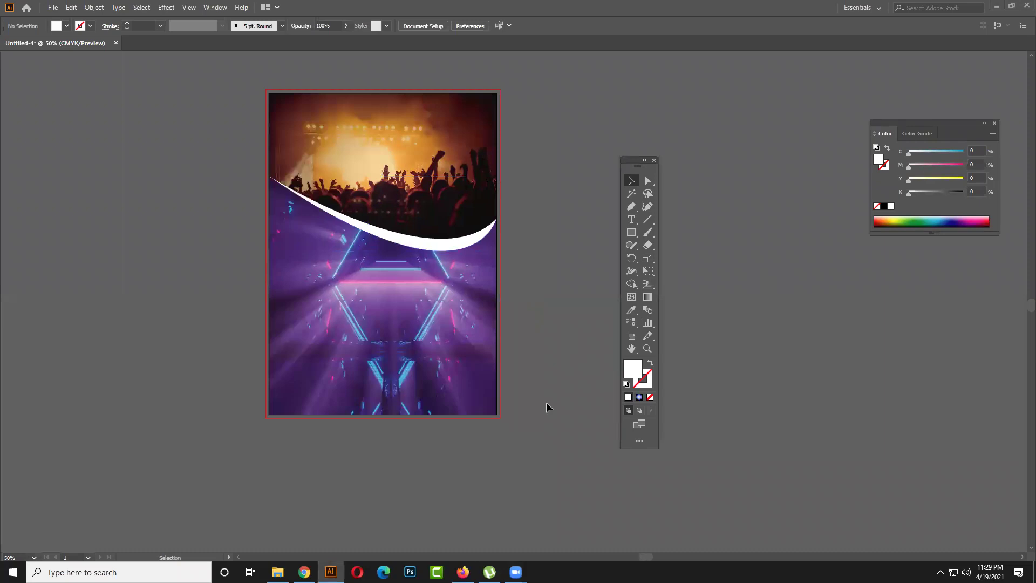
- Switch to Firefox and look through the Freepik search results for "party background"
{"action": "left_click", "coordinate": [463, 572]}
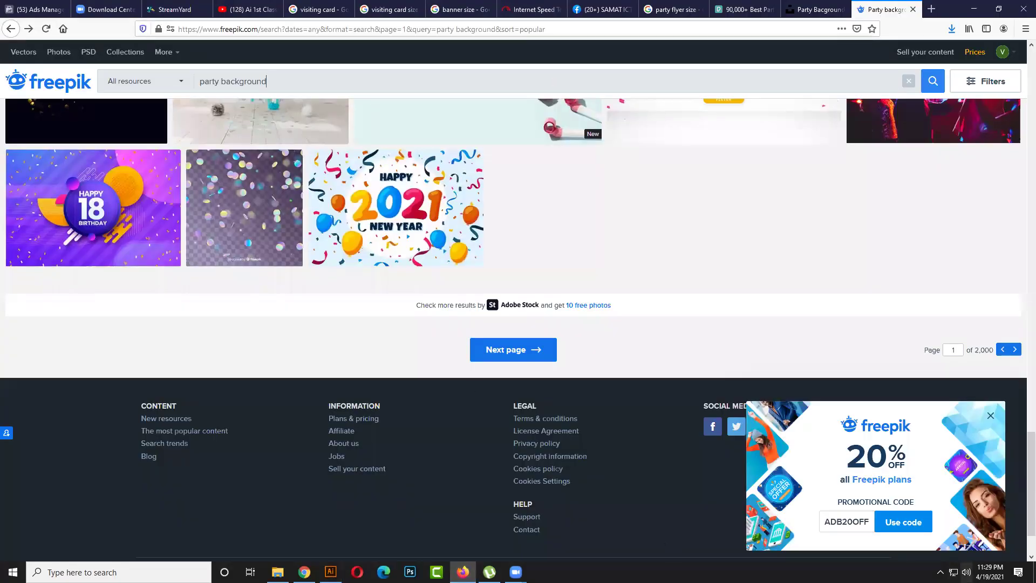
{"action": "left_click", "coordinate": [967, 573]}
{"action": "left_click", "coordinate": [809, 311]}
{"action": "scroll", "coordinate": [964, 215], "scroll_direction": "up", "scroll_amount": 10}
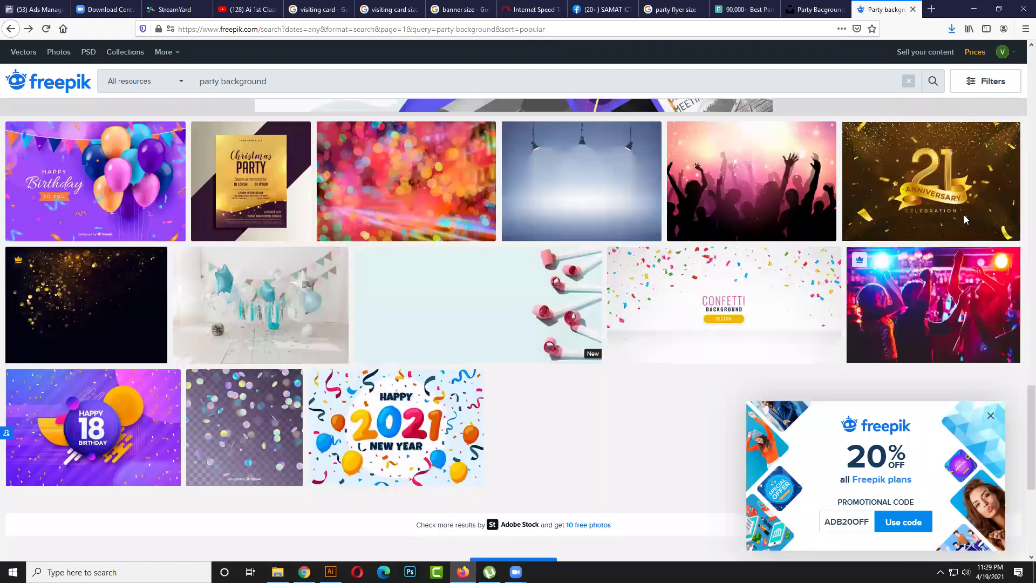
{"action": "scroll", "coordinate": [964, 215], "scroll_direction": "up", "scroll_amount": 6}
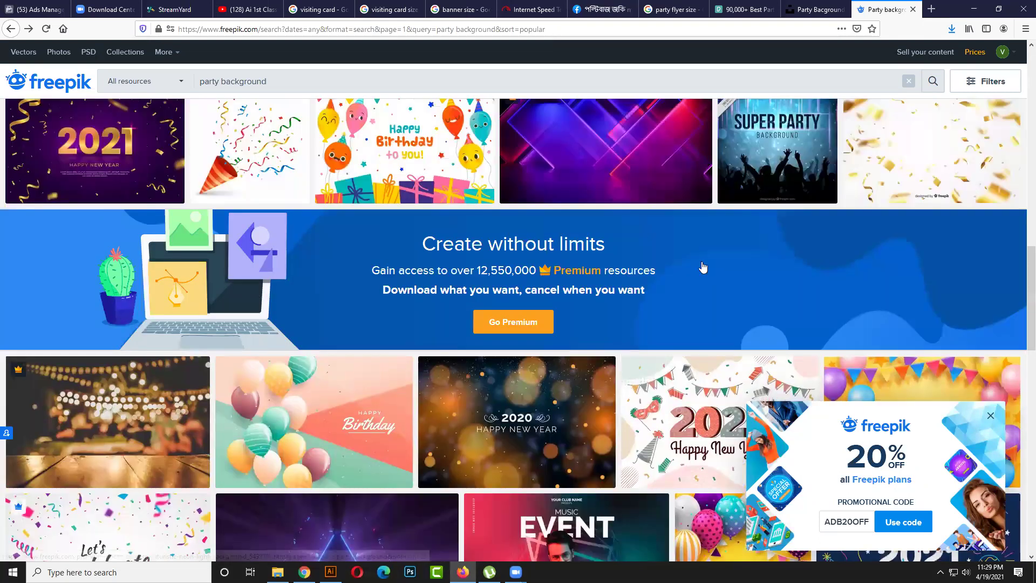
{"action": "scroll", "coordinate": [702, 267], "scroll_direction": "up", "scroll_amount": 2}
{"action": "scroll", "coordinate": [541, 302], "scroll_direction": "up", "scroll_amount": 4}
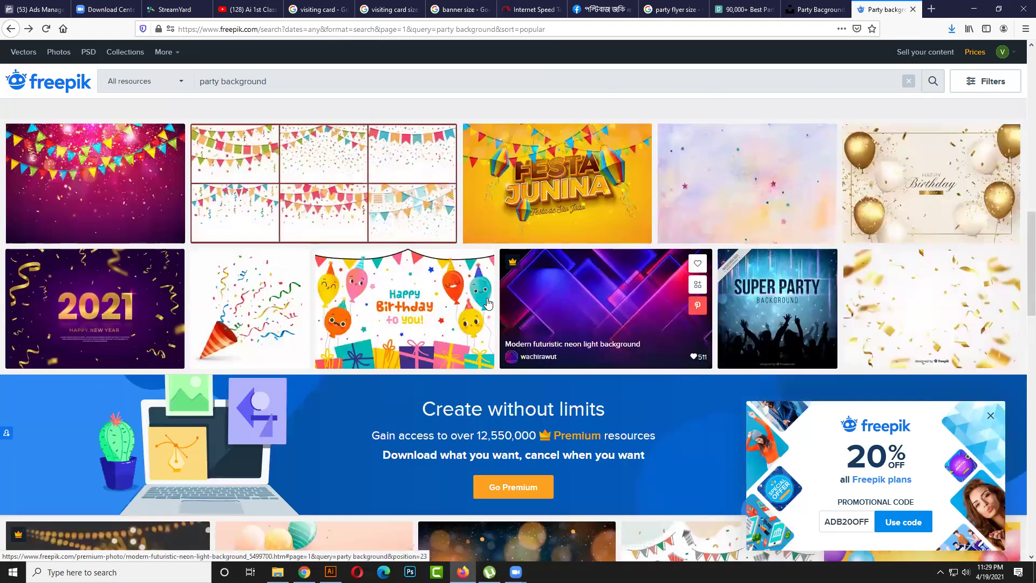
{"action": "scroll", "coordinate": [478, 296], "scroll_direction": "up", "scroll_amount": 3}
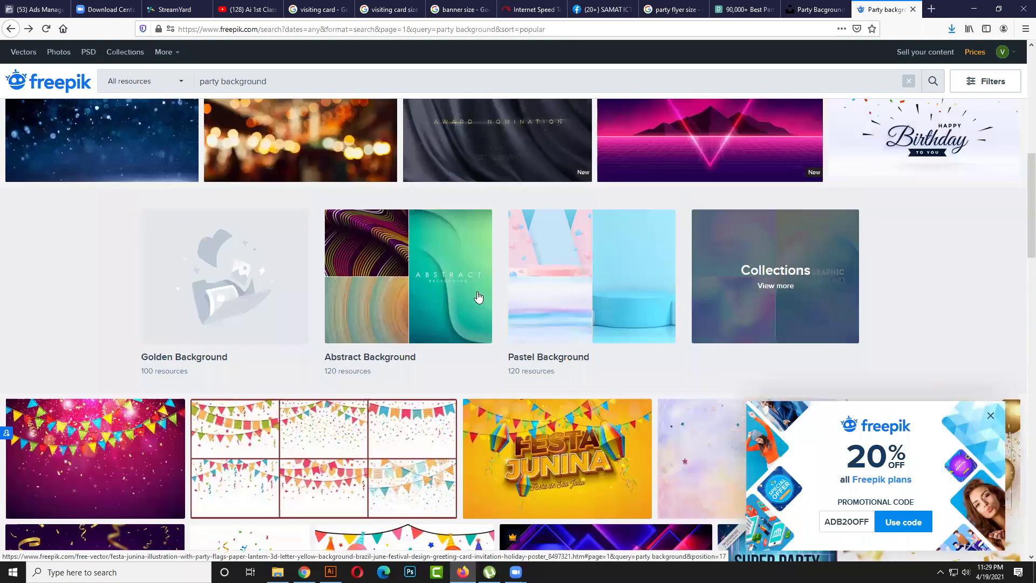
{"action": "scroll", "coordinate": [477, 296], "scroll_direction": "up", "scroll_amount": 3}
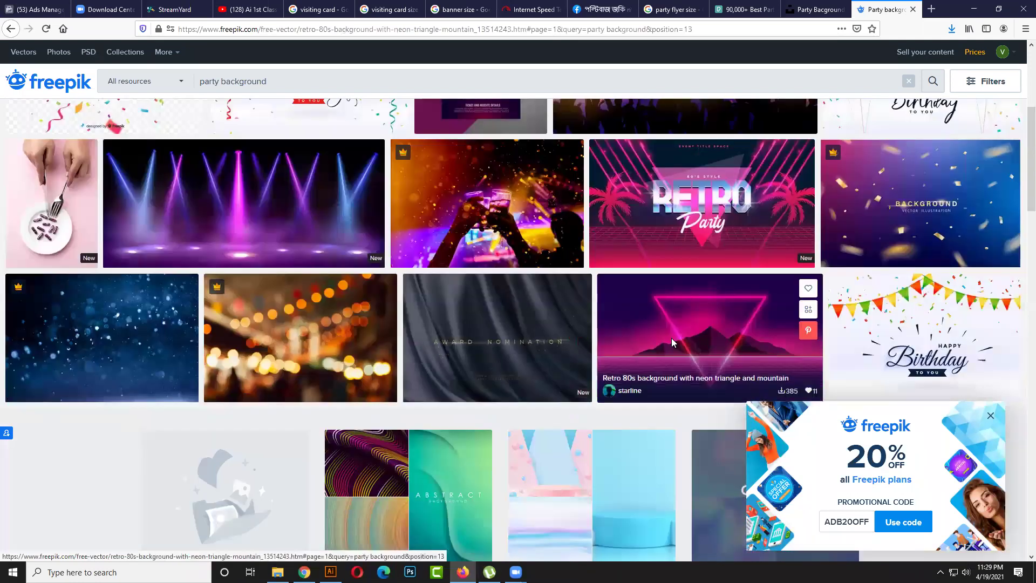
- Open the retro 80s neon triangle and mountain background, look through its related designs, and close the preview
{"action": "left_click", "coordinate": [671, 338]}
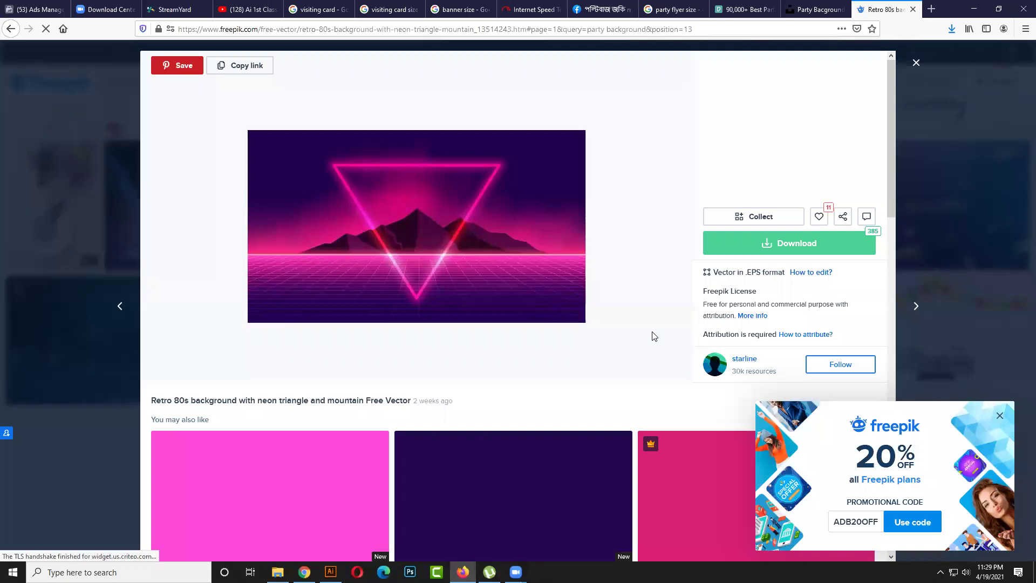
{"action": "scroll", "coordinate": [598, 303], "scroll_direction": "down", "scroll_amount": 2}
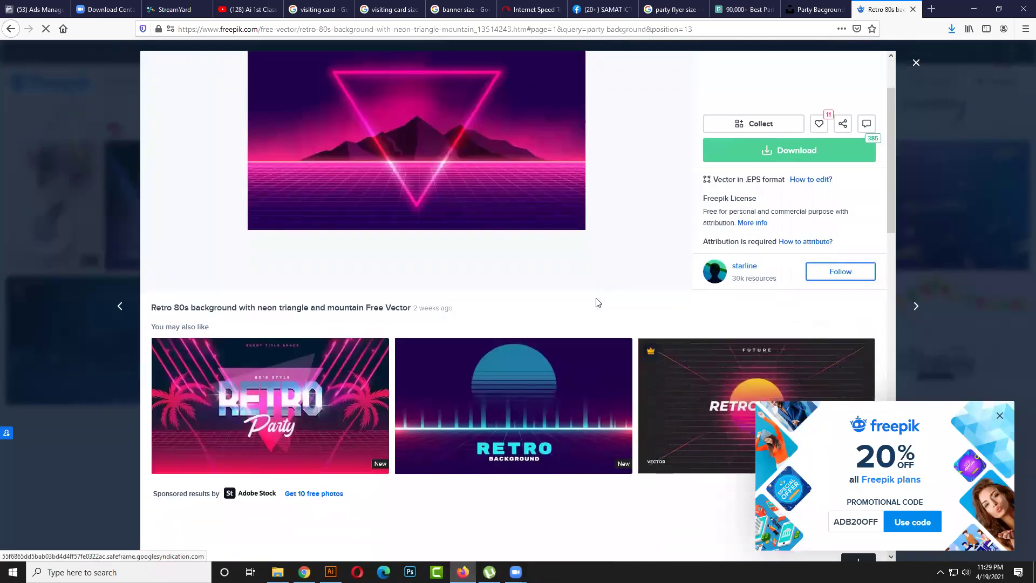
{"action": "scroll", "coordinate": [599, 303], "scroll_direction": "down", "scroll_amount": 1}
{"action": "scroll", "coordinate": [596, 302], "scroll_direction": "down", "scroll_amount": 3}
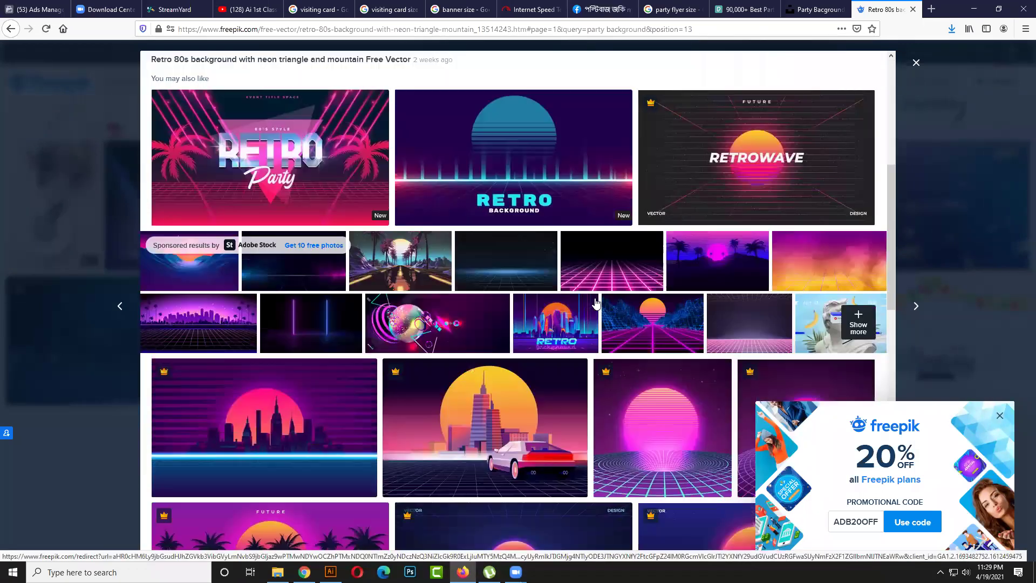
{"action": "scroll", "coordinate": [596, 303], "scroll_direction": "down", "scroll_amount": 3}
{"action": "scroll", "coordinate": [596, 302], "scroll_direction": "up", "scroll_amount": 10}
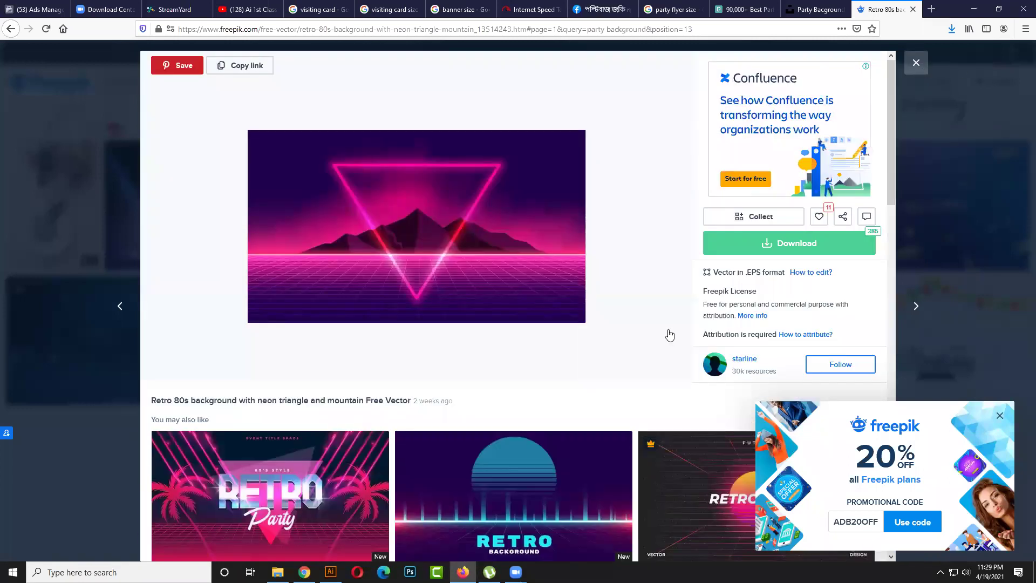
{"action": "key", "text": "Escape"}
- Open the Merry Christmas sparkles party poster flyer template, browse its similar designs, and close the preview
{"action": "scroll", "coordinate": [669, 336], "scroll_direction": "up", "scroll_amount": 3}
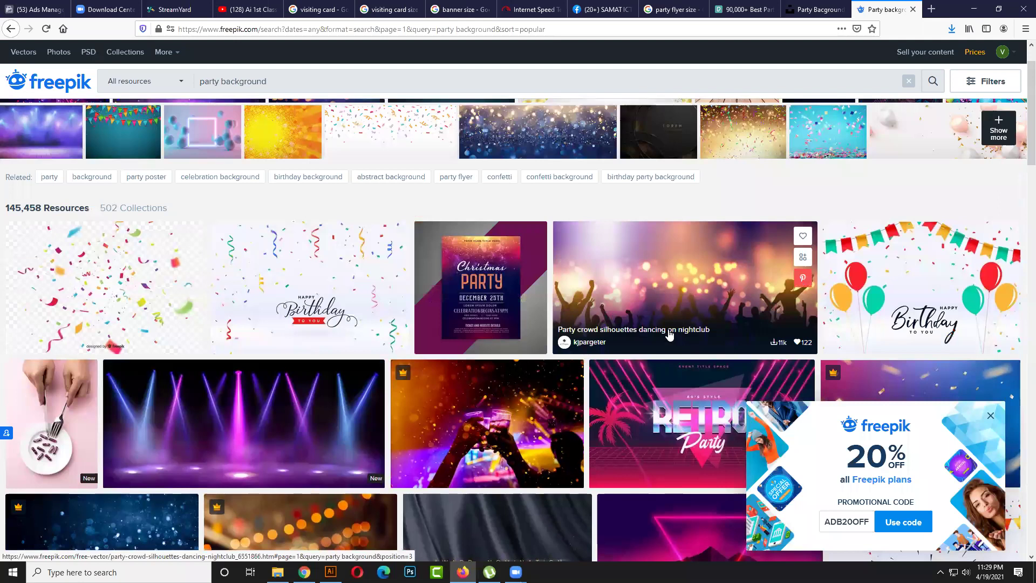
{"action": "scroll", "coordinate": [670, 336], "scroll_direction": "up", "scroll_amount": 1}
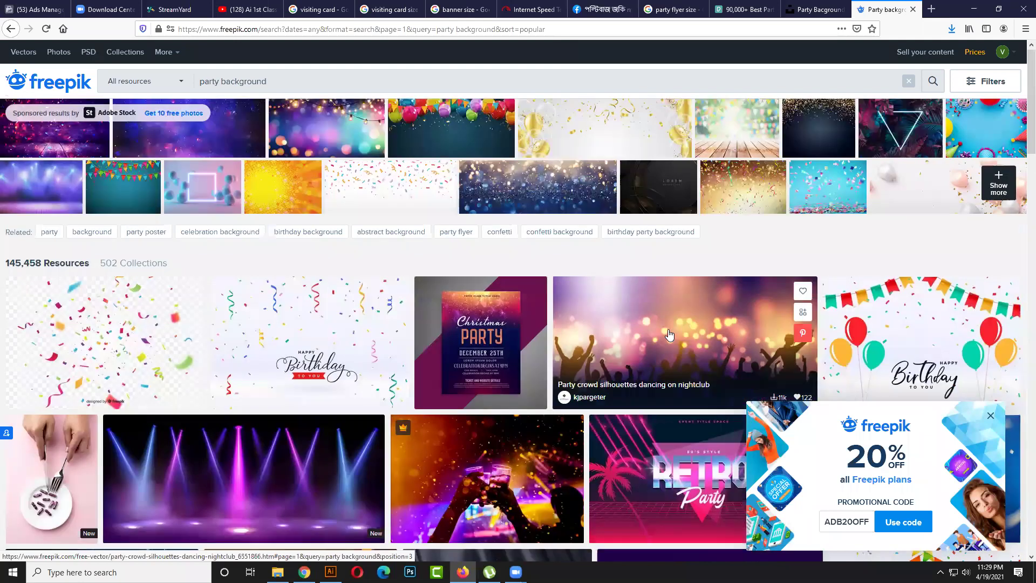
{"action": "left_click", "coordinate": [461, 345]}
{"action": "scroll", "coordinate": [465, 340], "scroll_direction": "down", "scroll_amount": 4}
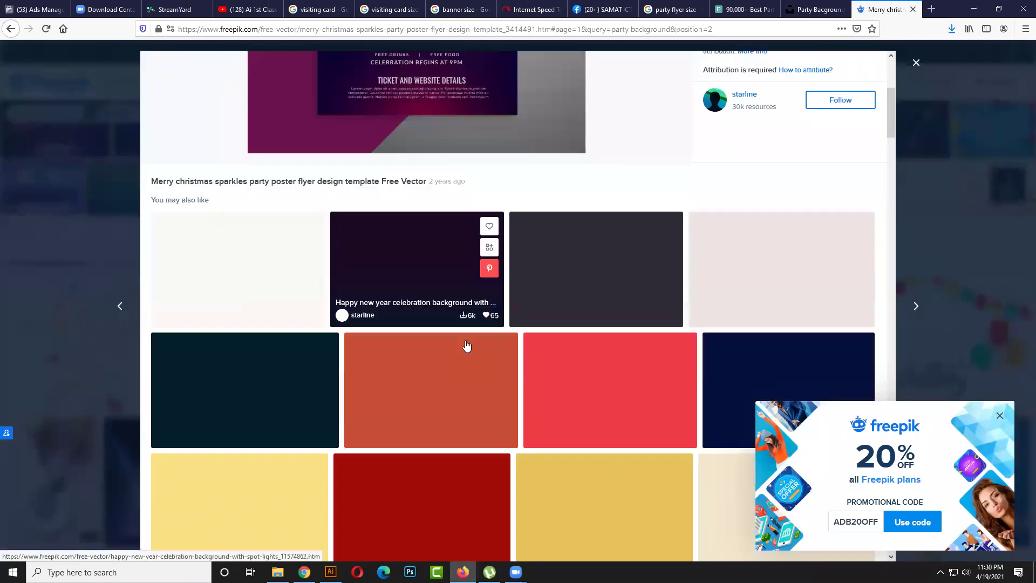
{"action": "scroll", "coordinate": [467, 345], "scroll_direction": "down", "scroll_amount": 4}
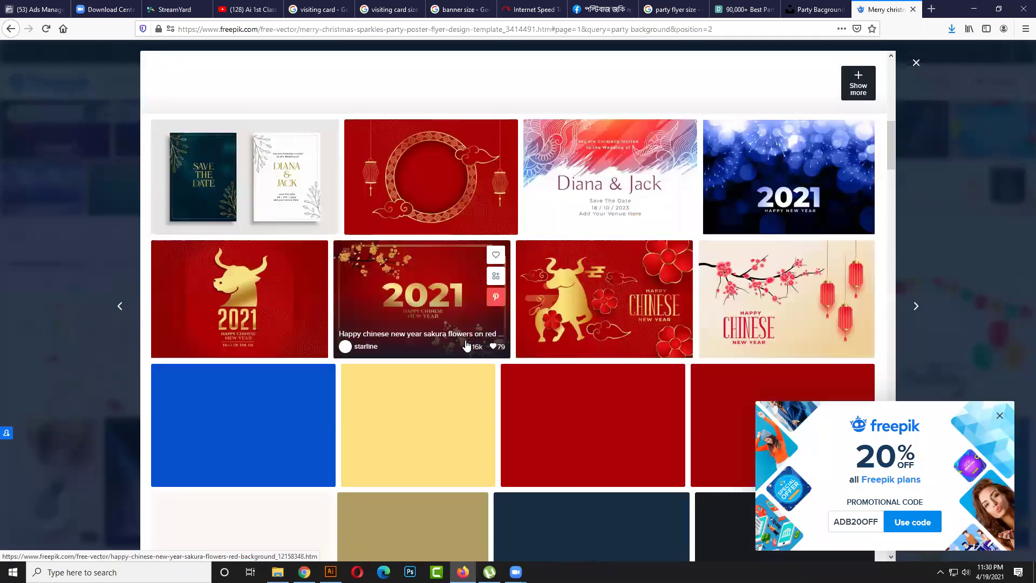
{"action": "scroll", "coordinate": [868, 228], "scroll_direction": "up", "scroll_amount": 4}
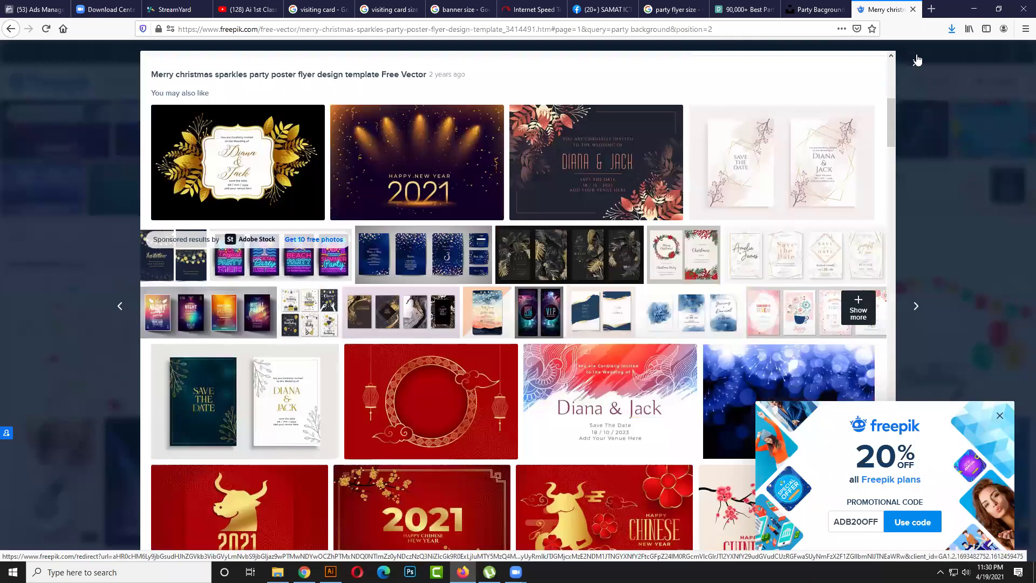
{"action": "key", "text": "Escape"}
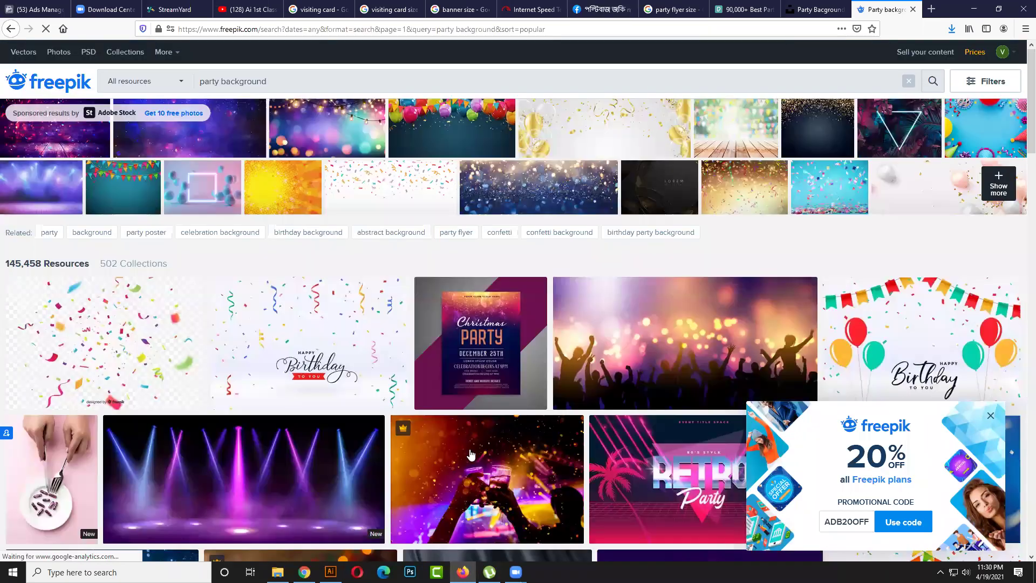
- Open the celebration background with colorful party flags and falling confetti from the search results and look through its related designs
{"action": "scroll", "coordinate": [445, 432], "scroll_direction": "down", "scroll_amount": 5}
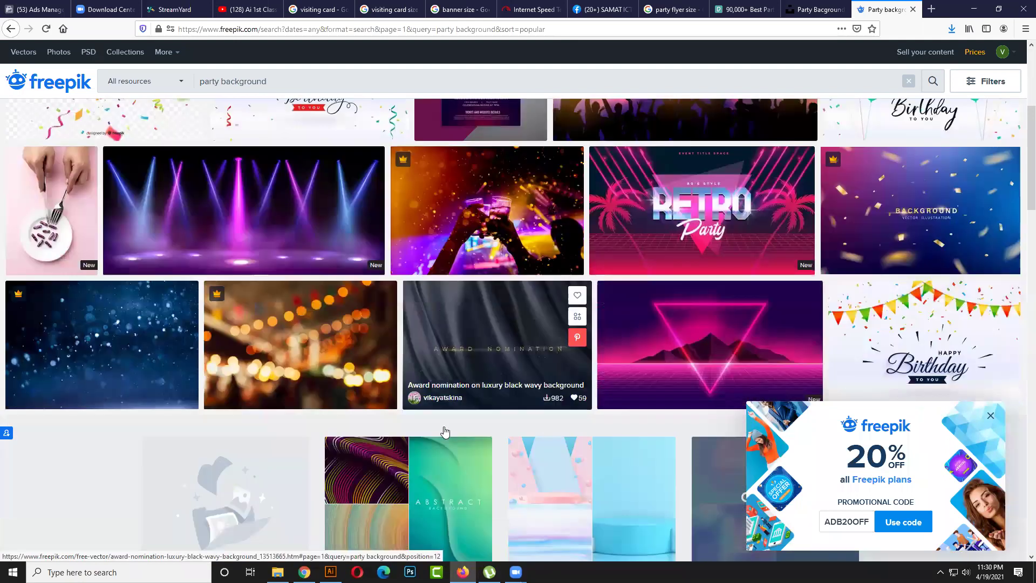
{"action": "scroll", "coordinate": [444, 432], "scroll_direction": "down", "scroll_amount": 6}
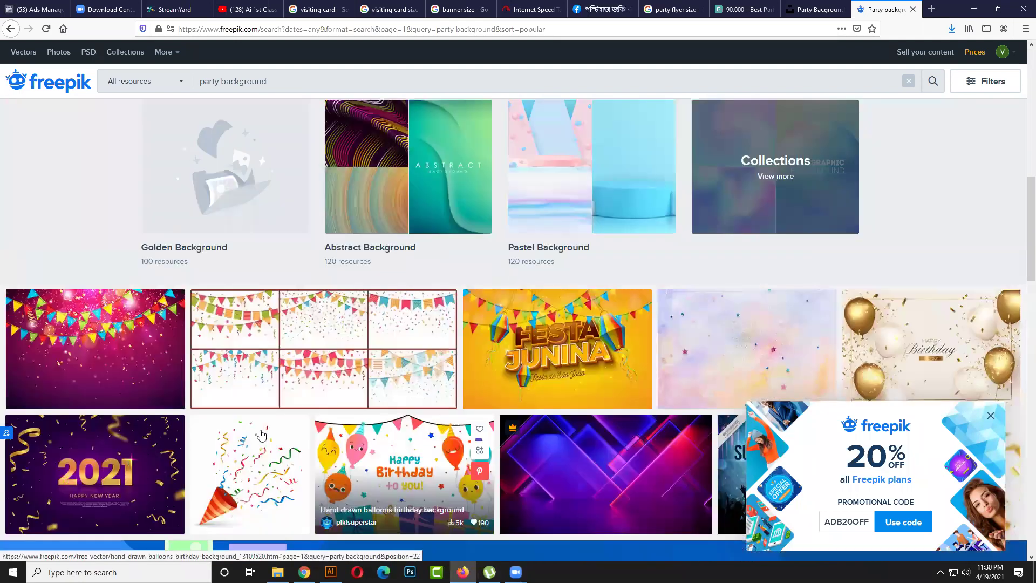
{"action": "scroll", "coordinate": [123, 289], "scroll_direction": "down", "scroll_amount": 2}
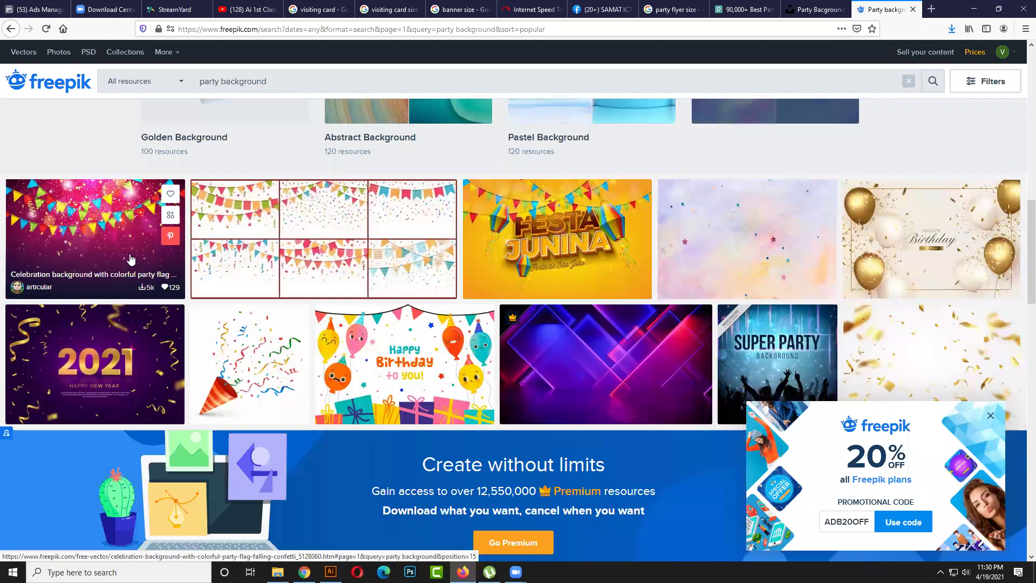
{"action": "left_click", "coordinate": [129, 254]}
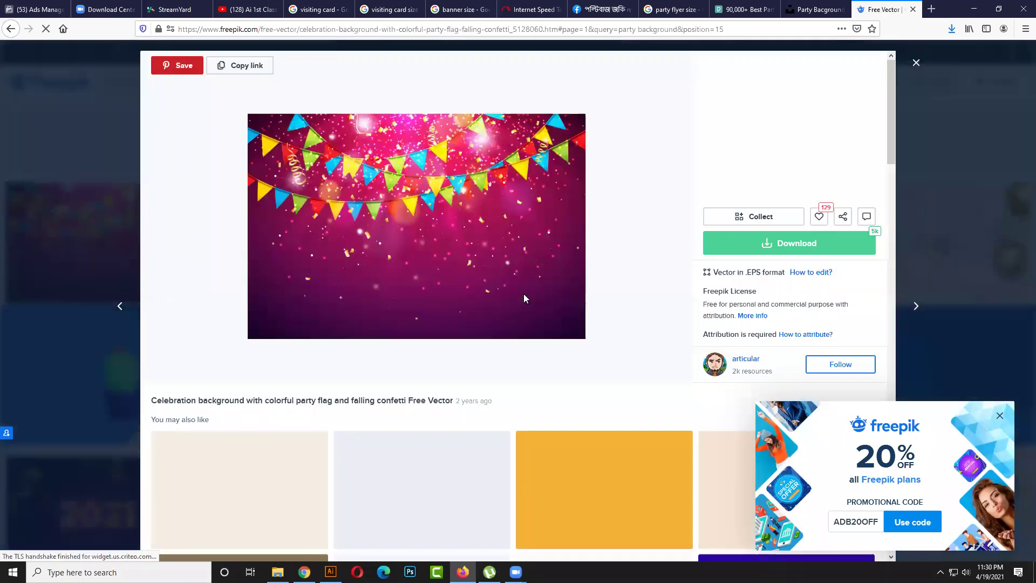
{"action": "scroll", "coordinate": [523, 298], "scroll_direction": "down", "scroll_amount": 2}
{"action": "scroll", "coordinate": [526, 296], "scroll_direction": "down", "scroll_amount": 4}
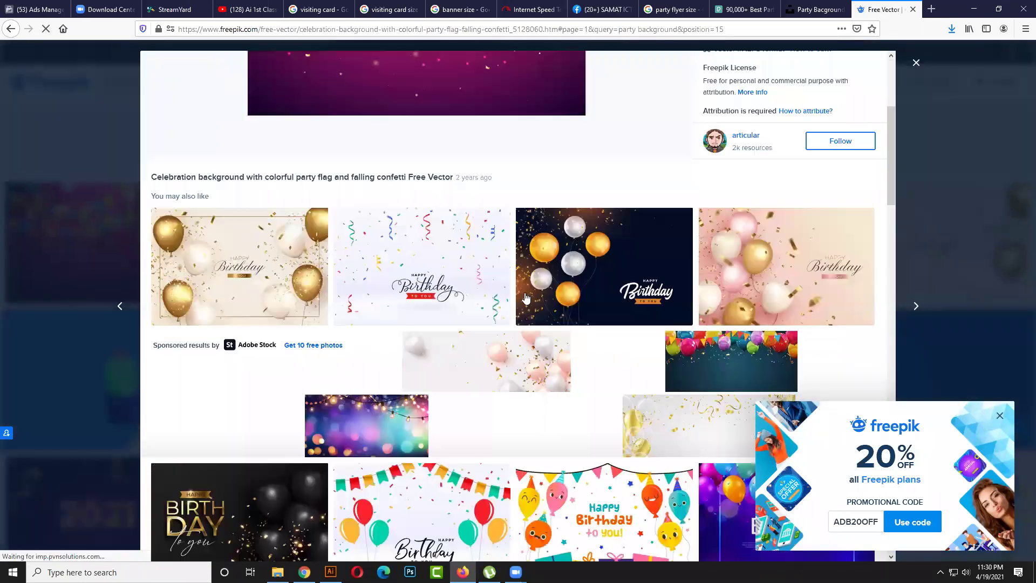
{"action": "scroll", "coordinate": [528, 295], "scroll_direction": "down", "scroll_amount": 2}
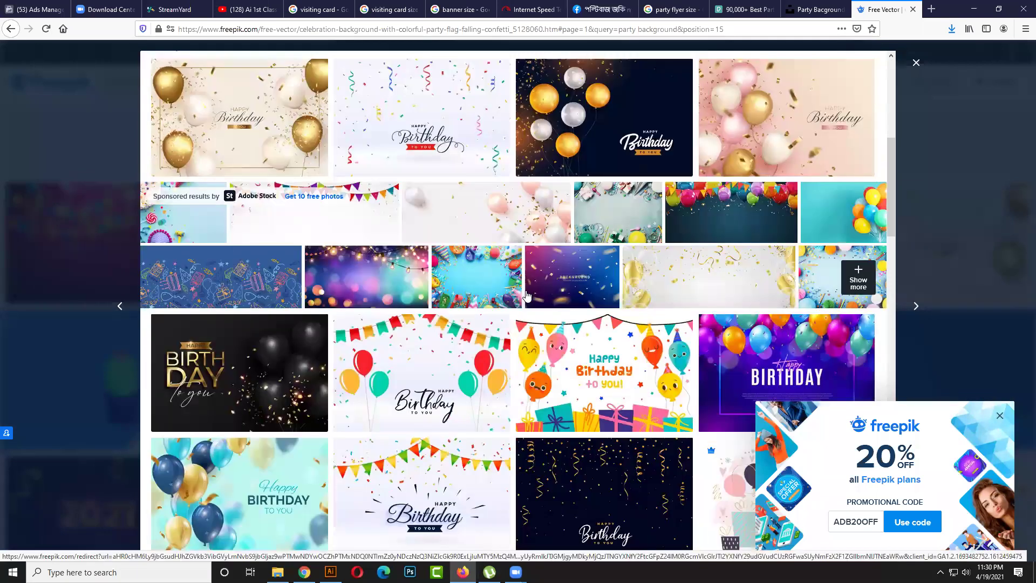
{"action": "scroll", "coordinate": [527, 296], "scroll_direction": "down", "scroll_amount": 3}
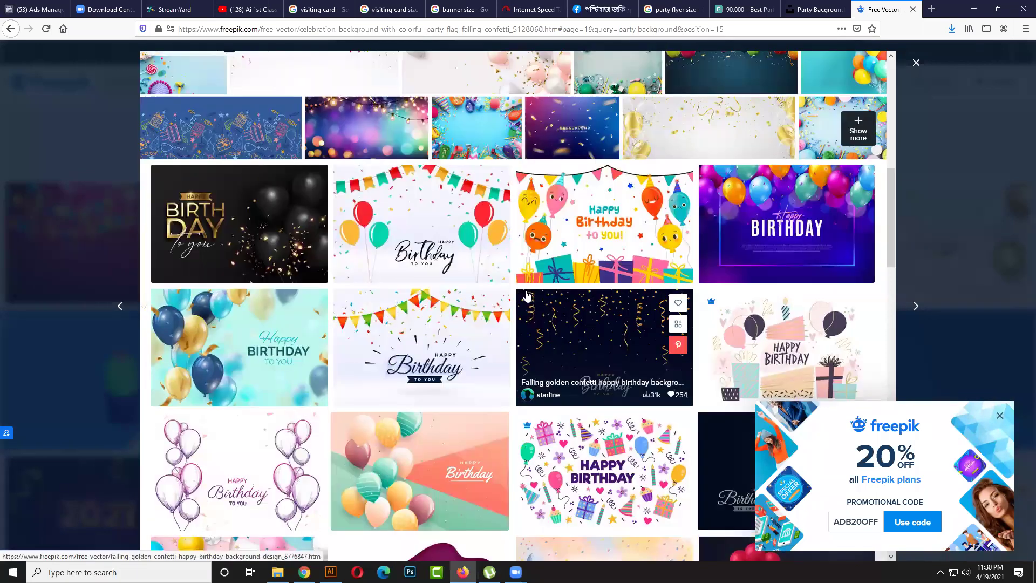
{"action": "scroll", "coordinate": [527, 295], "scroll_direction": "down", "scroll_amount": 3}
{"action": "scroll", "coordinate": [528, 295], "scroll_direction": "down", "scroll_amount": 3}
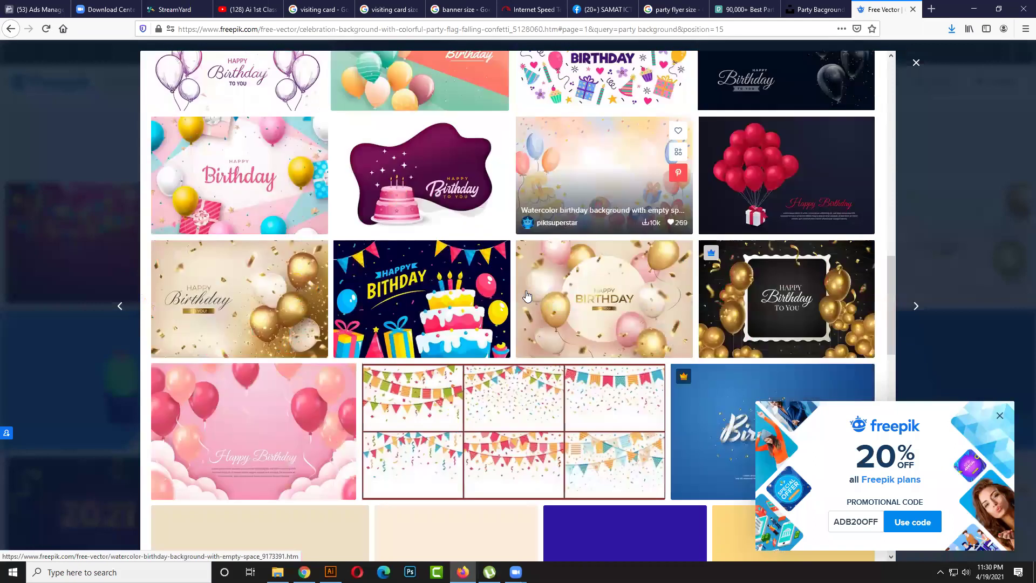
{"action": "scroll", "coordinate": [527, 296], "scroll_direction": "down", "scroll_amount": 3}
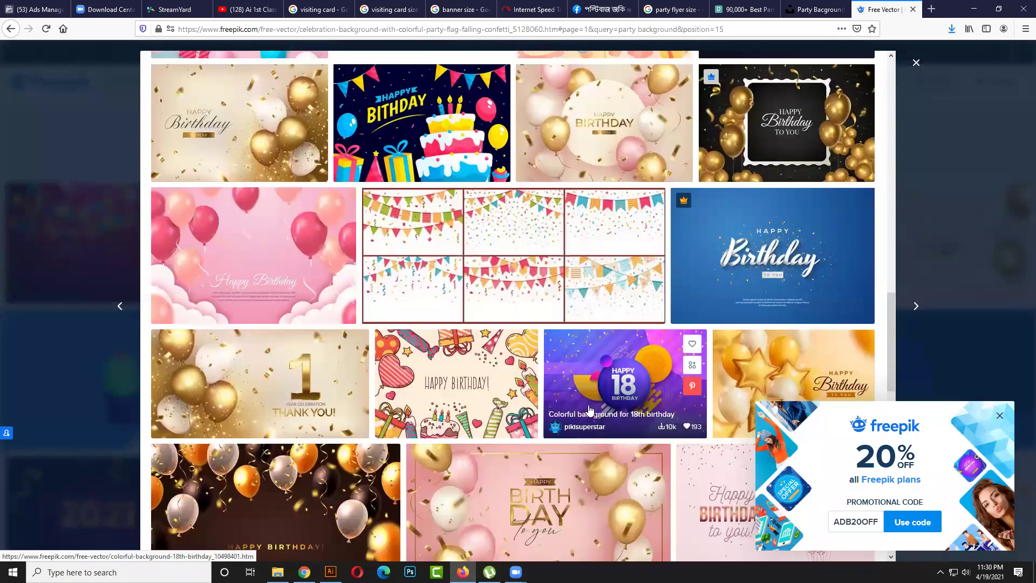
- Open the related happy birthday celebration background with confetti and garland, and close the preview
{"action": "scroll", "coordinate": [590, 410], "scroll_direction": "up", "scroll_amount": 3}
{"action": "scroll", "coordinate": [590, 410], "scroll_direction": "up", "scroll_amount": 5}
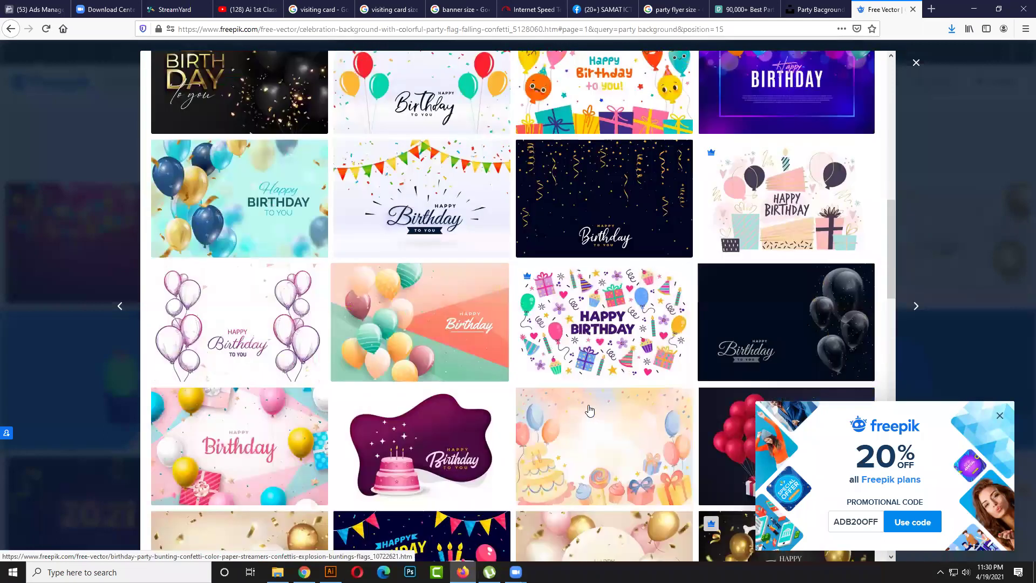
{"action": "scroll", "coordinate": [550, 400], "scroll_direction": "up", "scroll_amount": 4}
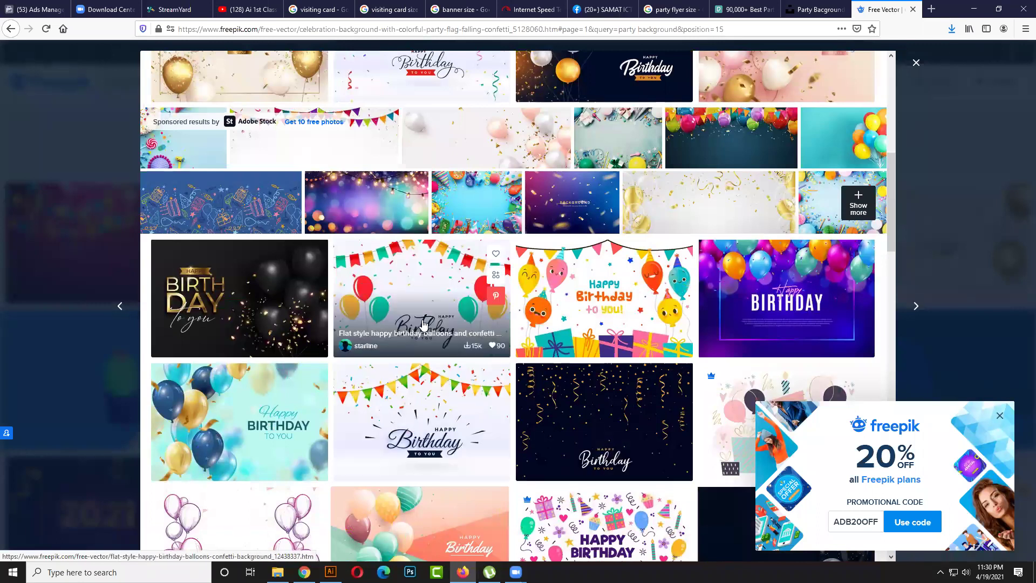
{"action": "left_click", "coordinate": [464, 422]}
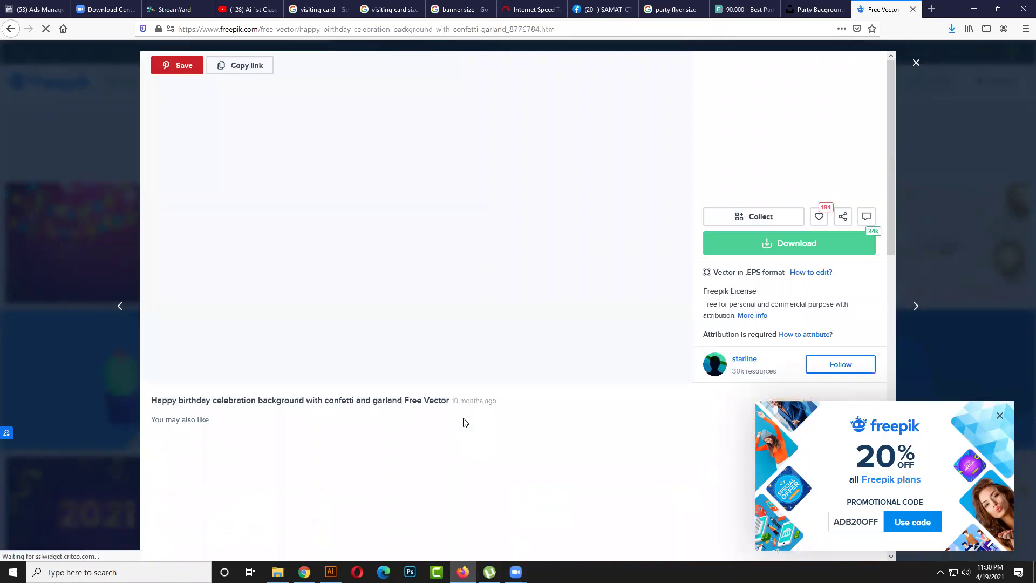
{"action": "left_click", "coordinate": [917, 63]}
- Look through the remaining "party background" search results for a suitable flyer background and return to the first results
{"action": "scroll", "coordinate": [637, 335], "scroll_direction": "down", "scroll_amount": 5}
{"action": "scroll", "coordinate": [637, 335], "scroll_direction": "down", "scroll_amount": 1}
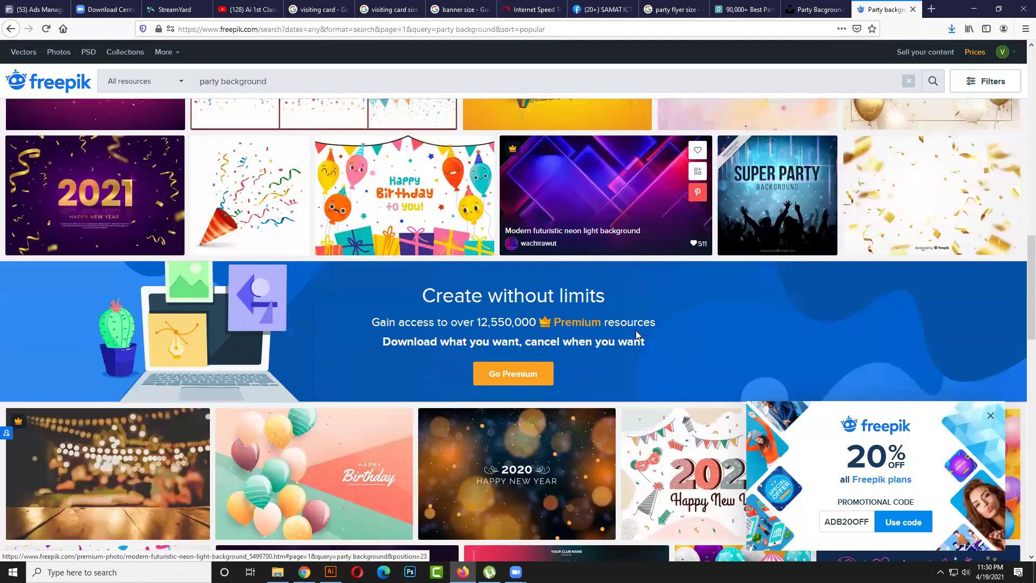
{"action": "scroll", "coordinate": [637, 335], "scroll_direction": "down", "scroll_amount": 4}
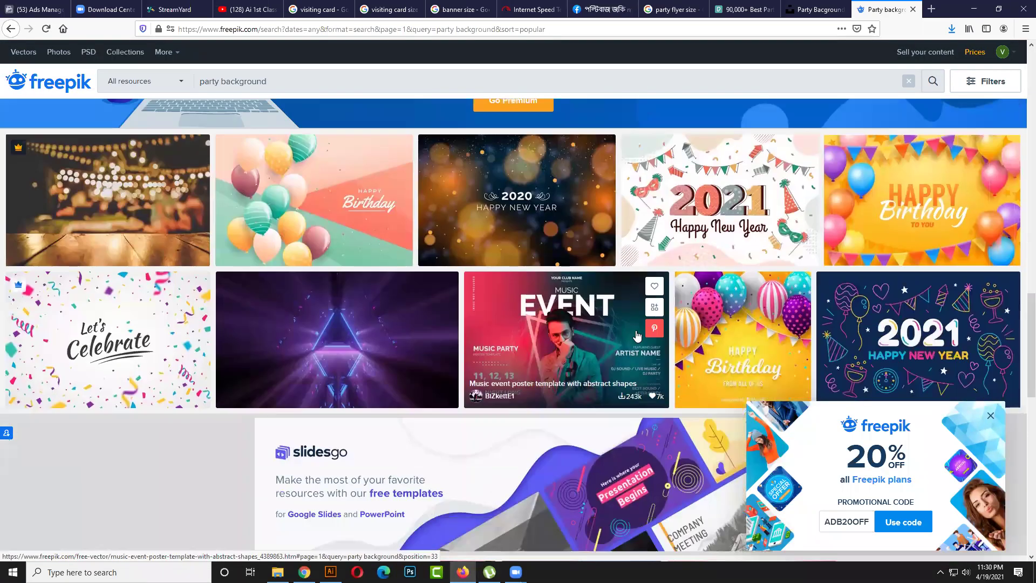
{"action": "scroll", "coordinate": [637, 335], "scroll_direction": "down", "scroll_amount": 2}
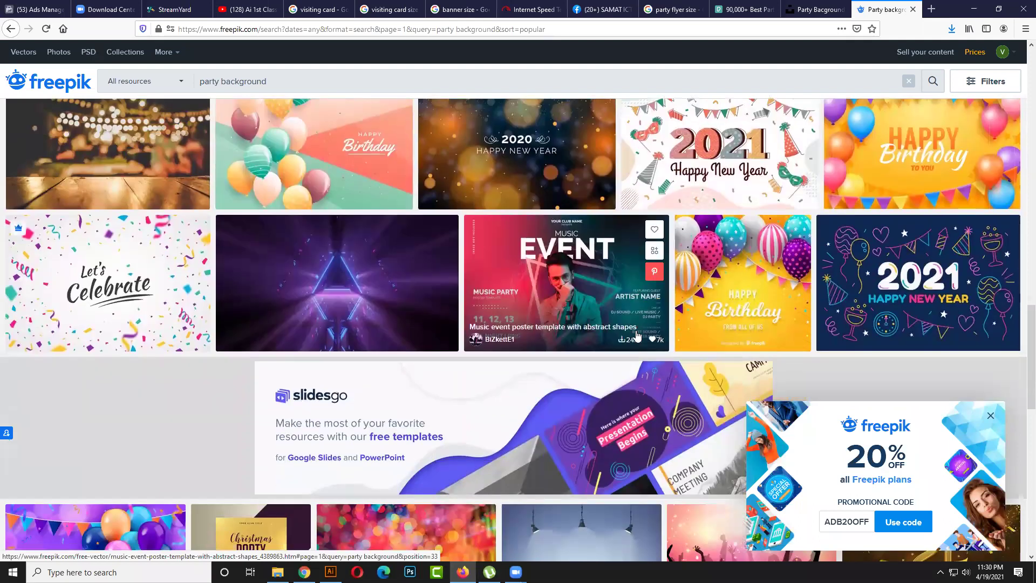
{"action": "scroll", "coordinate": [637, 335], "scroll_direction": "down", "scroll_amount": 2}
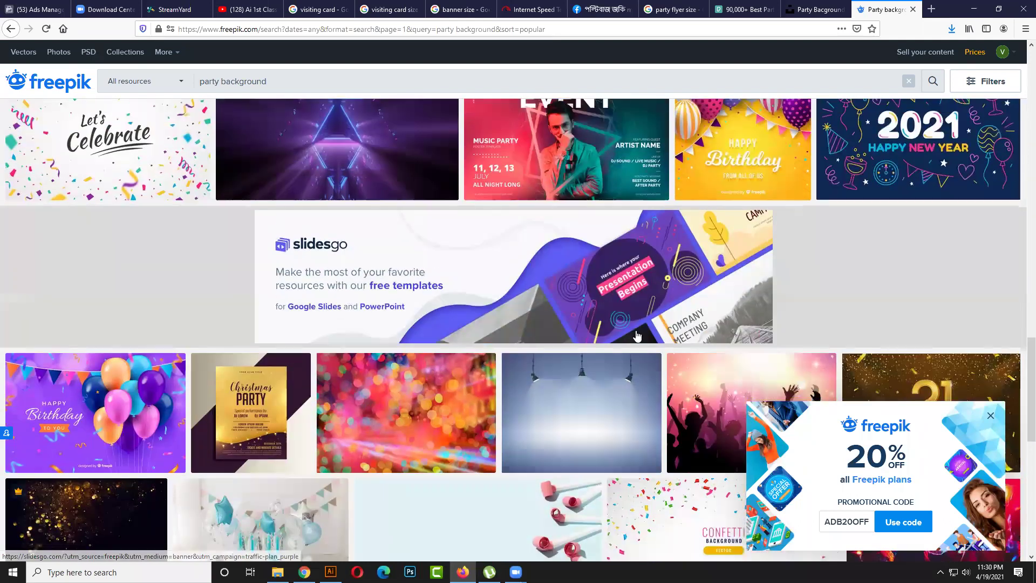
{"action": "scroll", "coordinate": [637, 335], "scroll_direction": "up", "scroll_amount": 9}
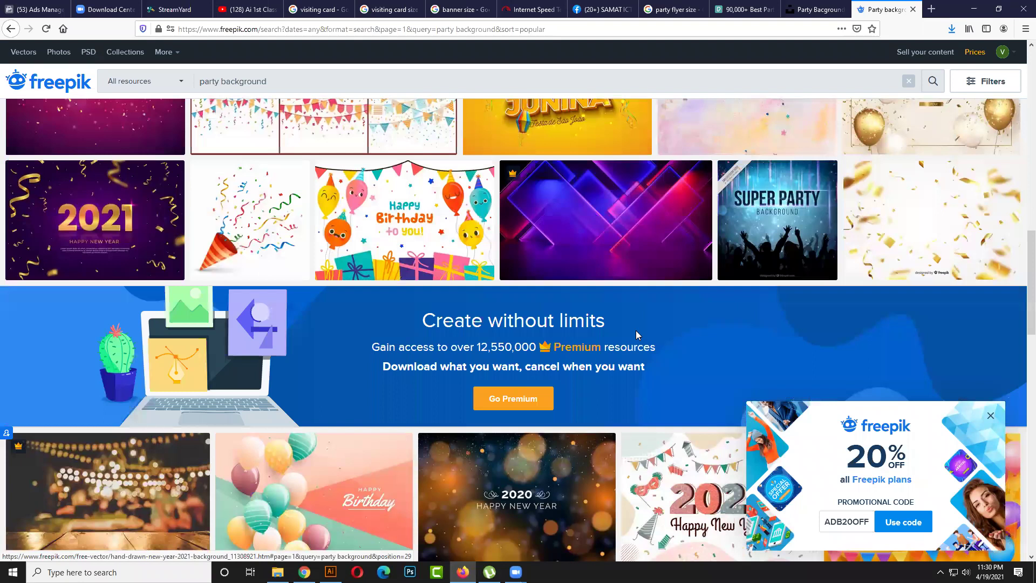
{"action": "scroll", "coordinate": [621, 340], "scroll_direction": "down", "scroll_amount": 2}
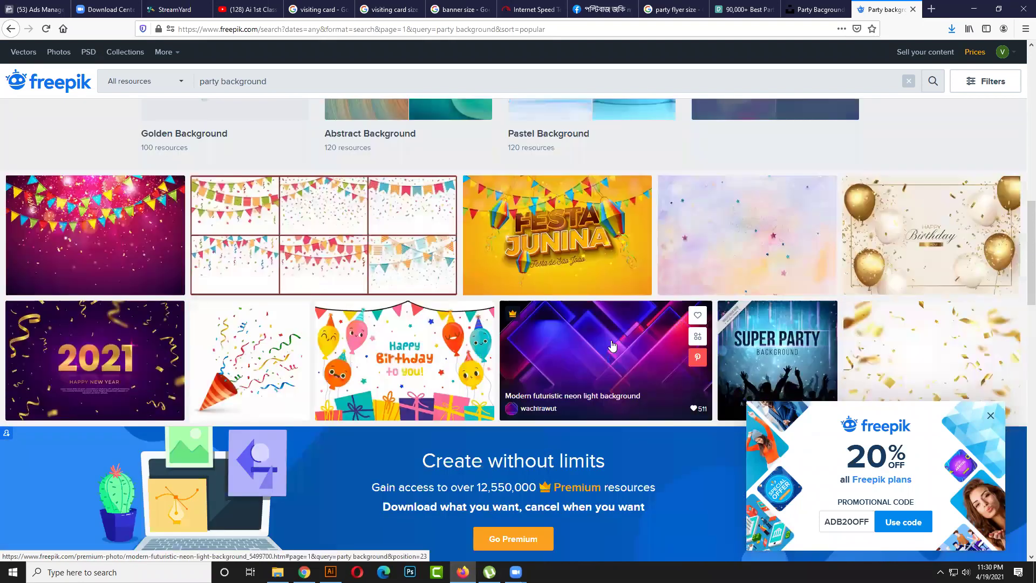
{"action": "scroll", "coordinate": [576, 353], "scroll_direction": "up", "scroll_amount": 3}
{"action": "scroll", "coordinate": [575, 354], "scroll_direction": "up", "scroll_amount": 6}
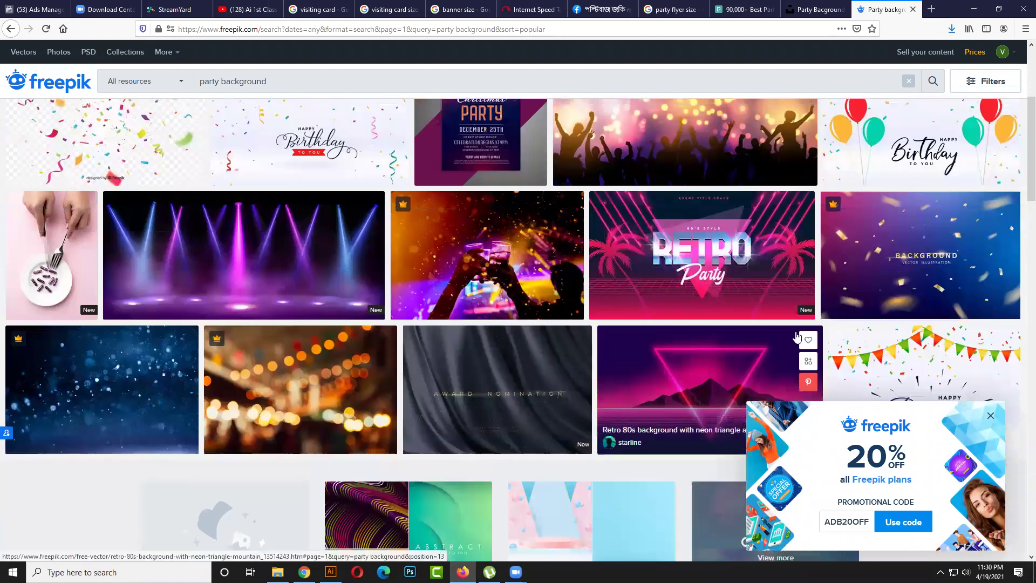
{"action": "scroll", "coordinate": [797, 336], "scroll_direction": "up", "scroll_amount": 4}
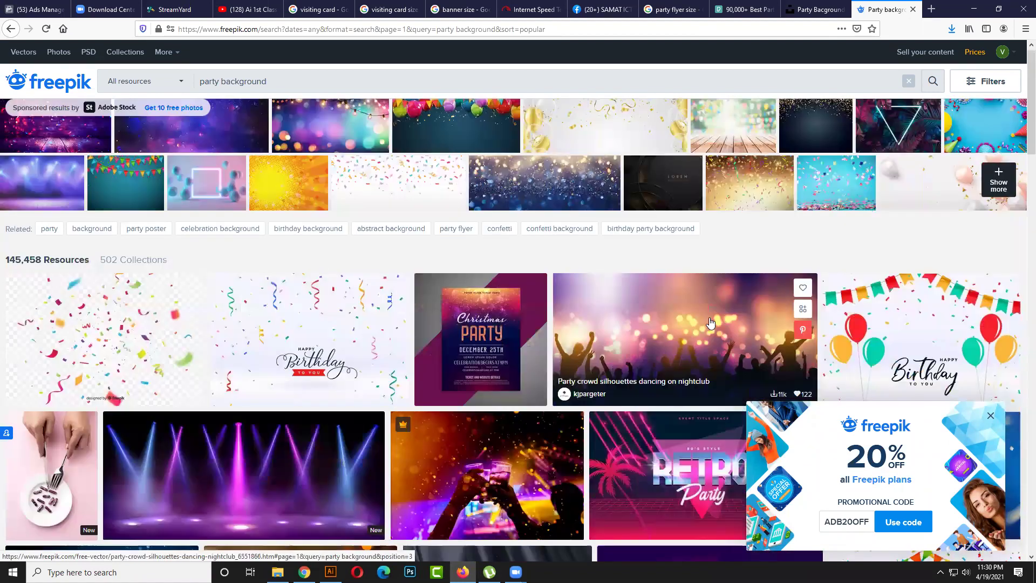
{"action": "scroll", "coordinate": [702, 324], "scroll_direction": "up", "scroll_amount": 1}
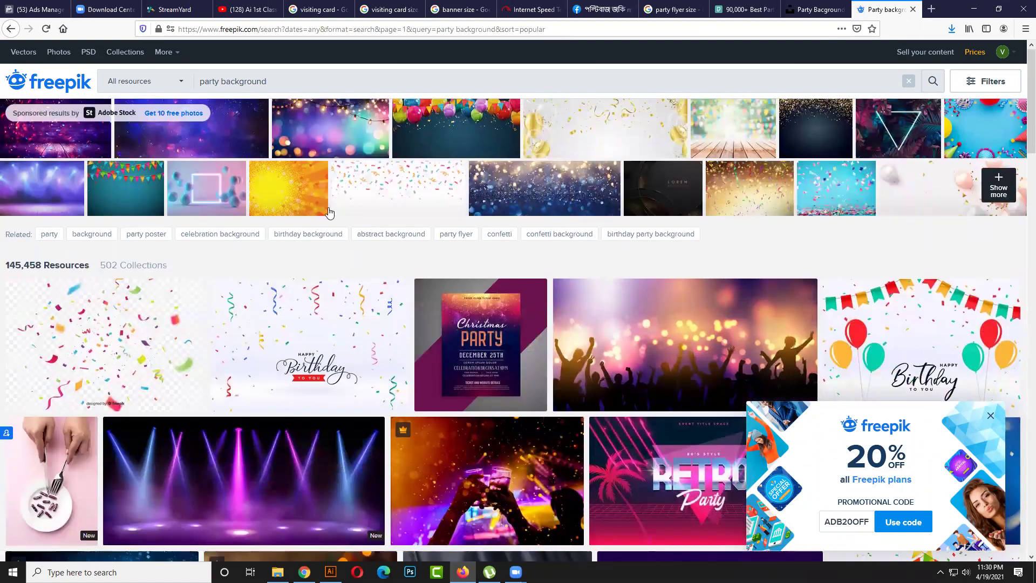
- Open the sponsored yellow-orange sunburst image on Adobe Stock, copy "Sunny summer" from its title, and return to the Freepik results
{"action": "left_click", "coordinate": [287, 183]}
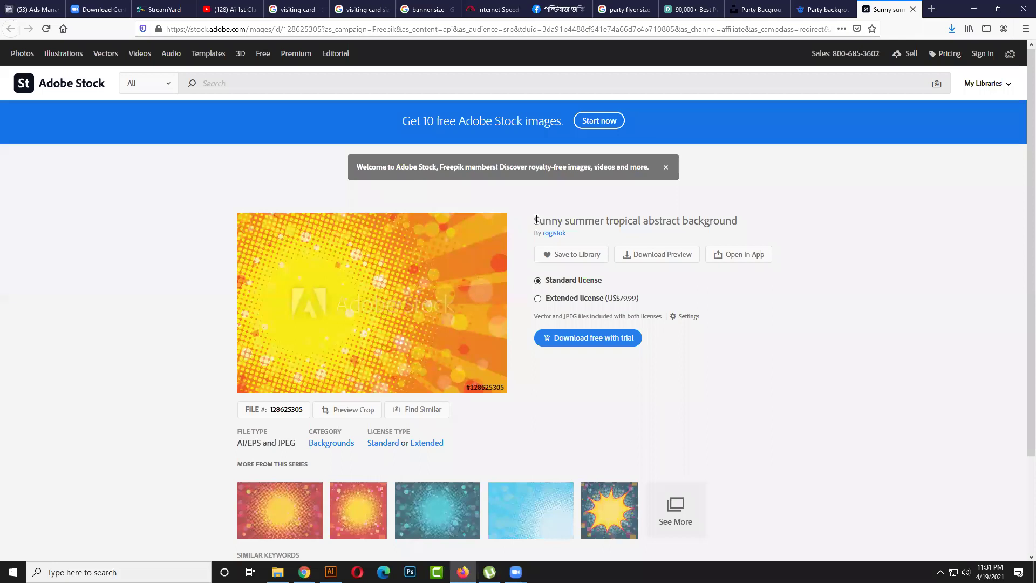
{"action": "left_click_drag", "start_coordinate": [532, 221], "coordinate": [603, 220]}
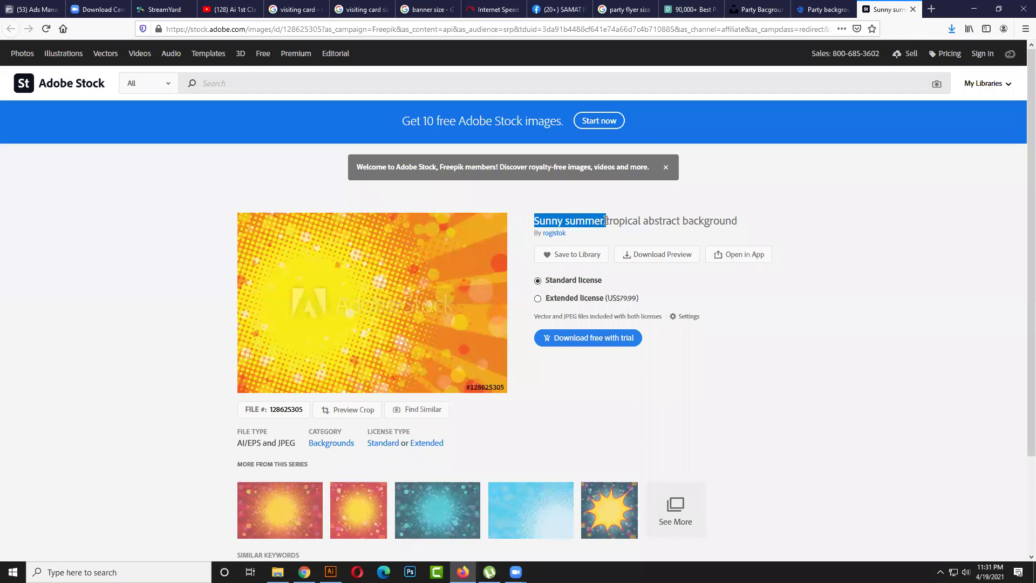
{"action": "right_click", "coordinate": [596, 220]}
{"action": "left_click", "coordinate": [613, 227]}
{"action": "left_click", "coordinate": [810, 11]}
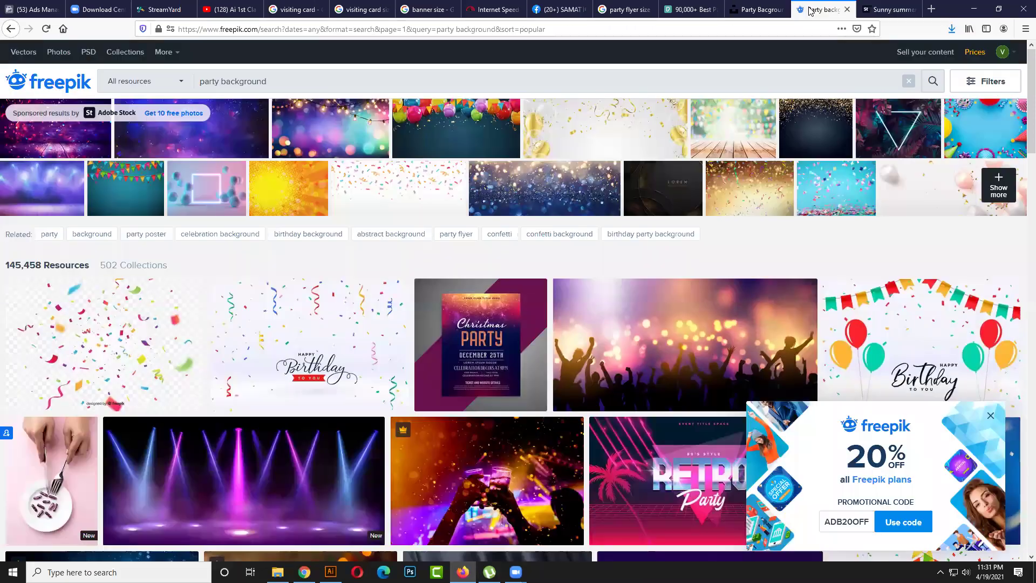
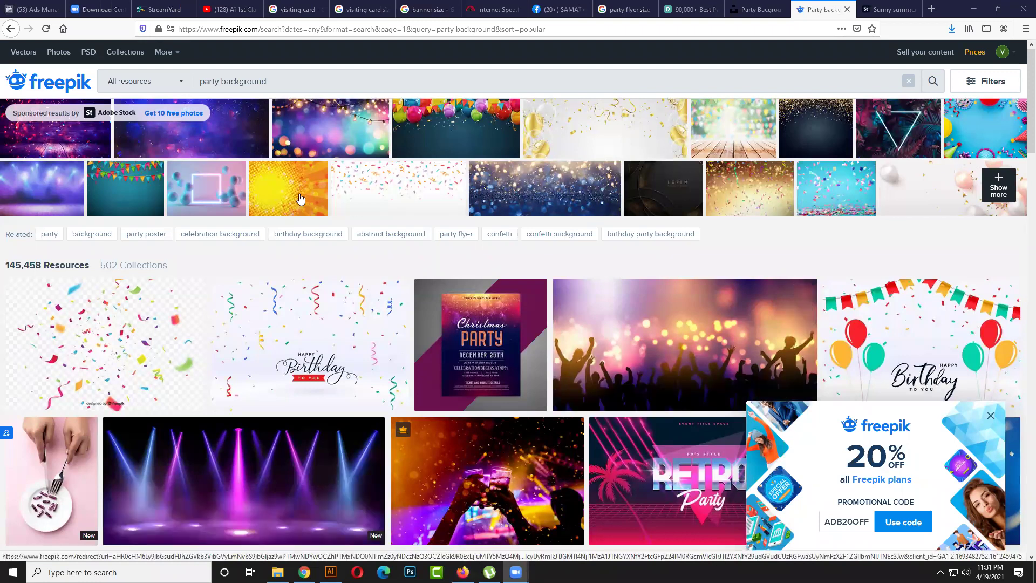
- Replace the Freepik search term with "Sunny summer" and run the search
{"action": "double_click", "coordinate": [243, 81]}
{"action": "key", "text": "ctrl+a"}
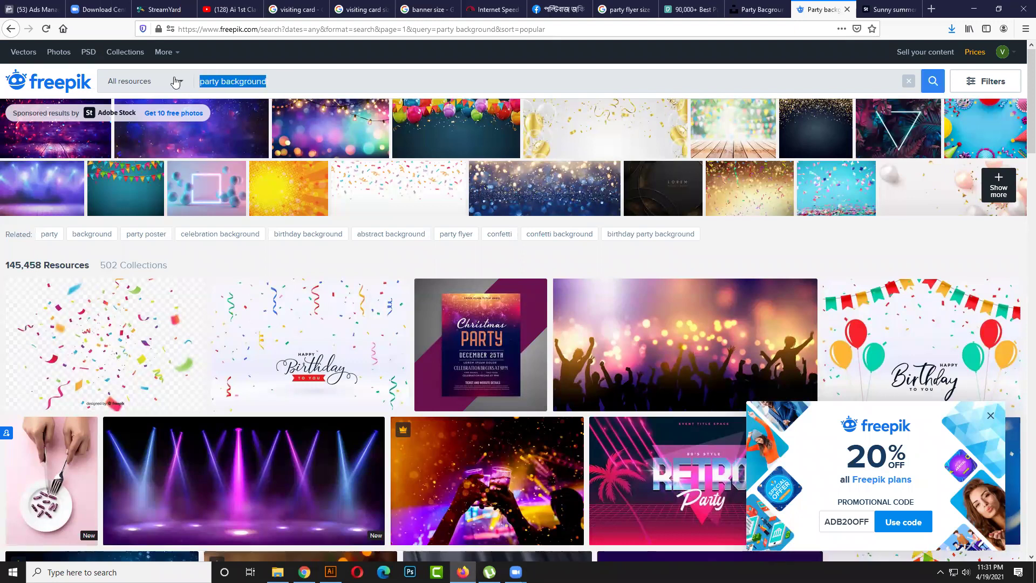
{"action": "type", "text": "Sunny summer"}
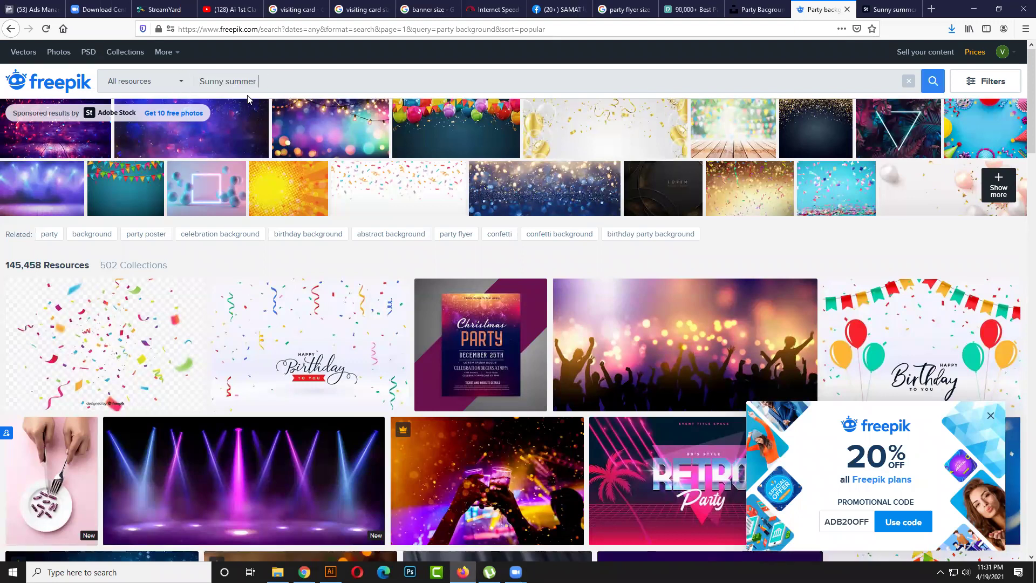
{"action": "key", "text": "Return"}
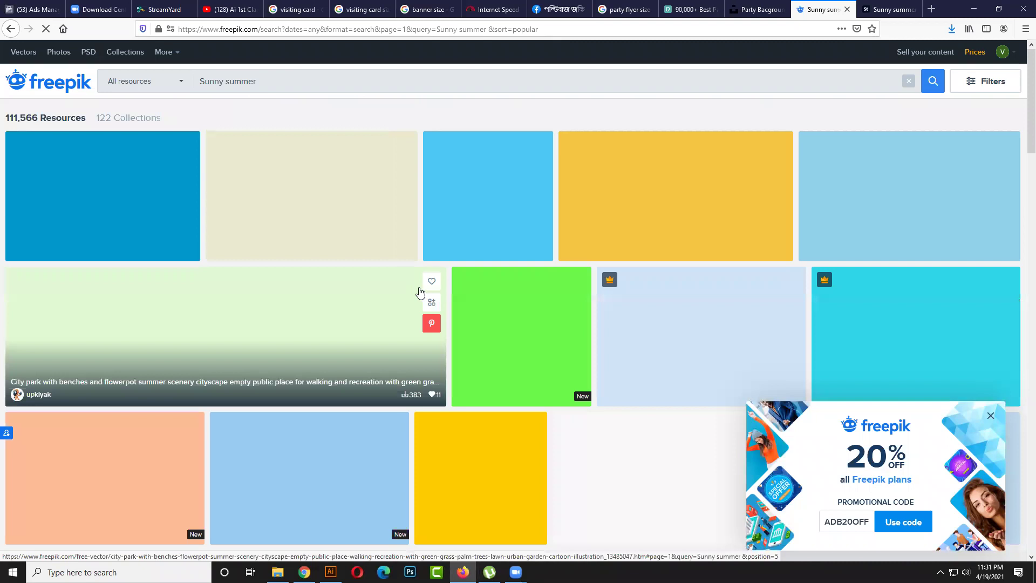
- Look through the "Sunny summer" search results for a background resembling the yellow-orange sunburst
{"action": "scroll", "coordinate": [403, 486], "scroll_direction": "down", "scroll_amount": 1}
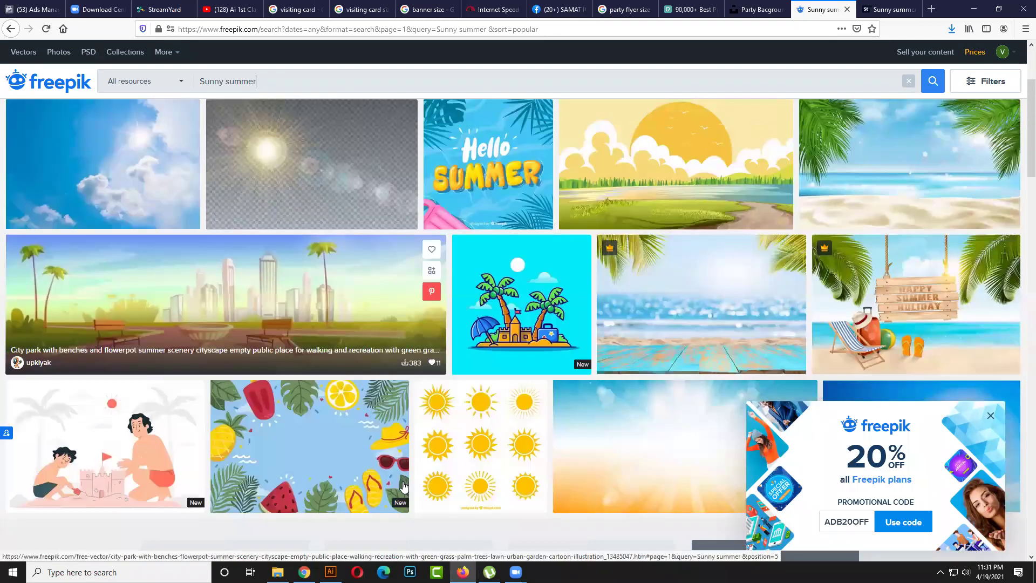
{"action": "scroll", "coordinate": [403, 486], "scroll_direction": "down", "scroll_amount": 1}
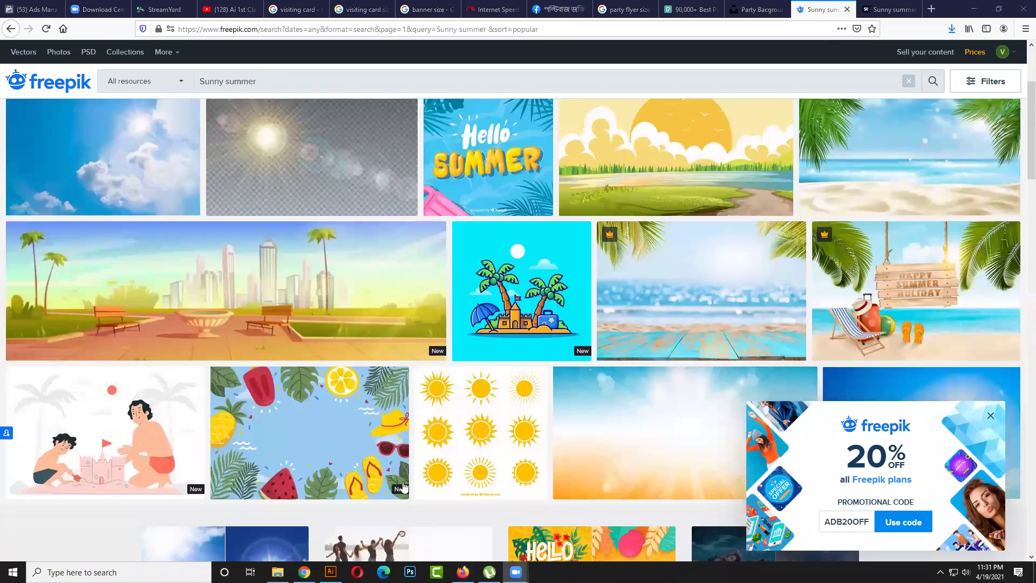
{"action": "mouse_move", "coordinate": [361, 472]}
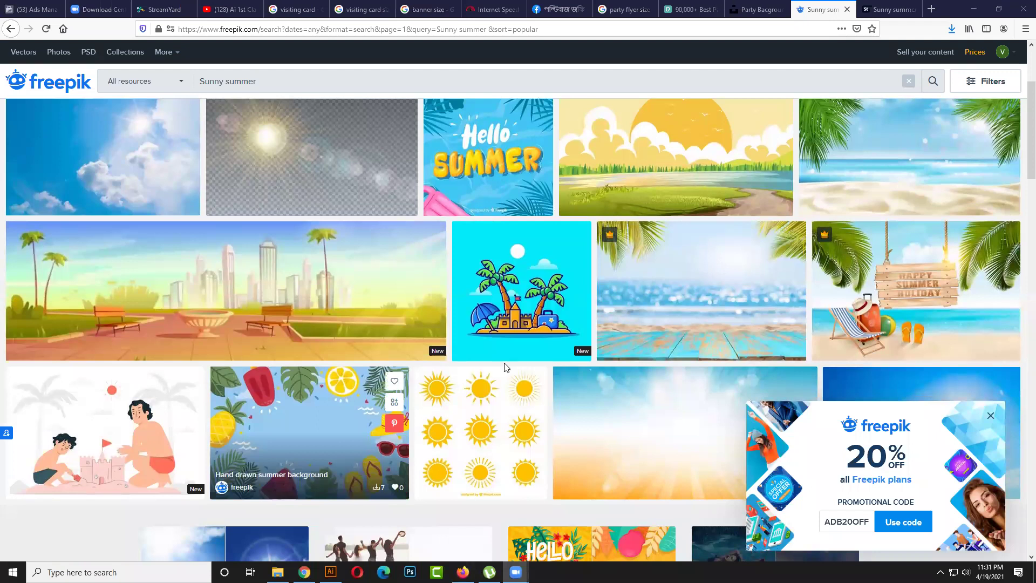
{"action": "scroll", "coordinate": [361, 471], "scroll_direction": "down", "scroll_amount": 8}
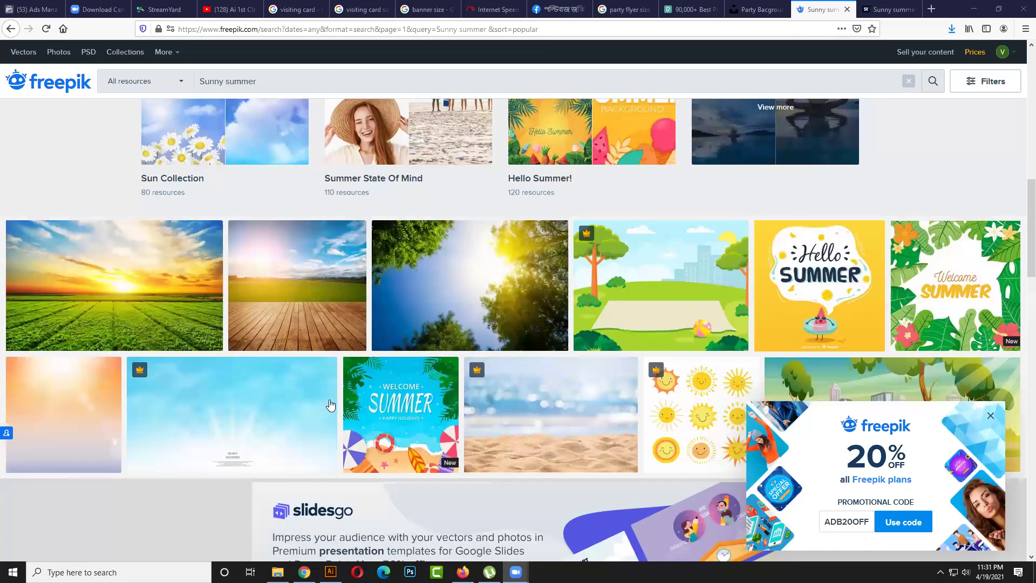
{"action": "scroll", "coordinate": [331, 405], "scroll_direction": "down", "scroll_amount": 5}
{"action": "scroll", "coordinate": [368, 446], "scroll_direction": "down", "scroll_amount": 5}
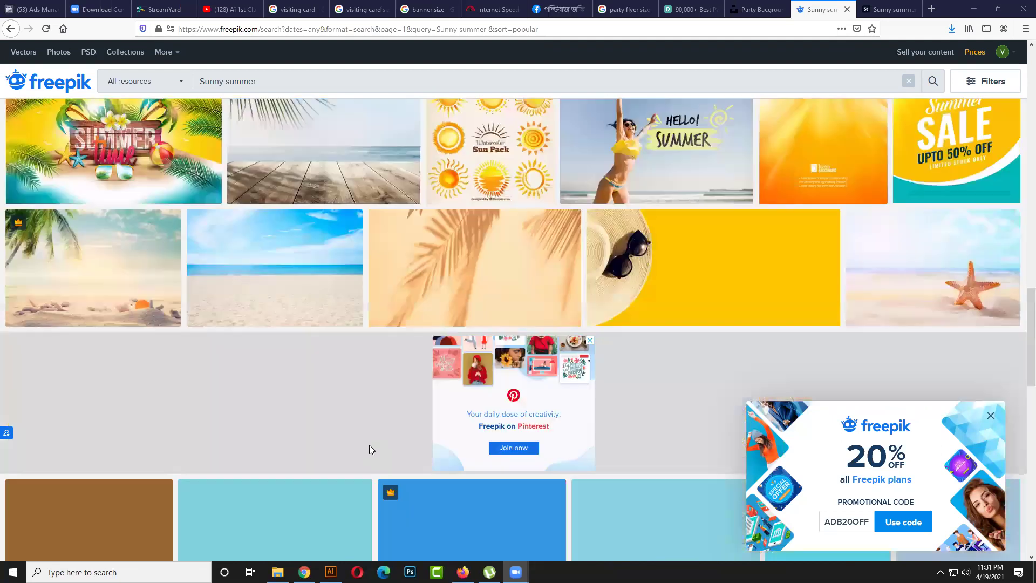
{"action": "scroll", "coordinate": [370, 448], "scroll_direction": "down", "scroll_amount": 2}
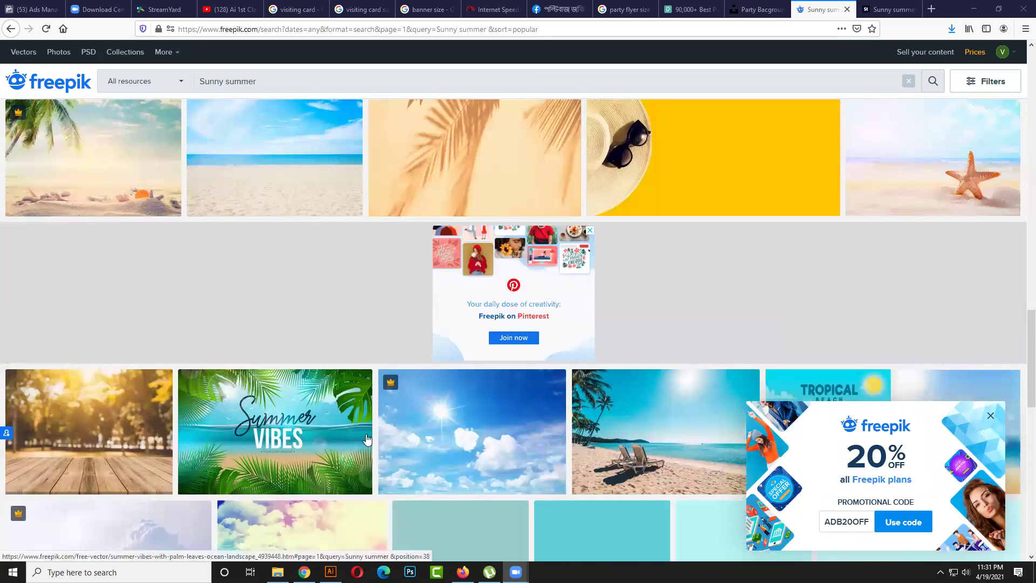
{"action": "scroll", "coordinate": [367, 442], "scroll_direction": "down", "scroll_amount": 5}
{"action": "scroll", "coordinate": [362, 458], "scroll_direction": "down", "scroll_amount": 5}
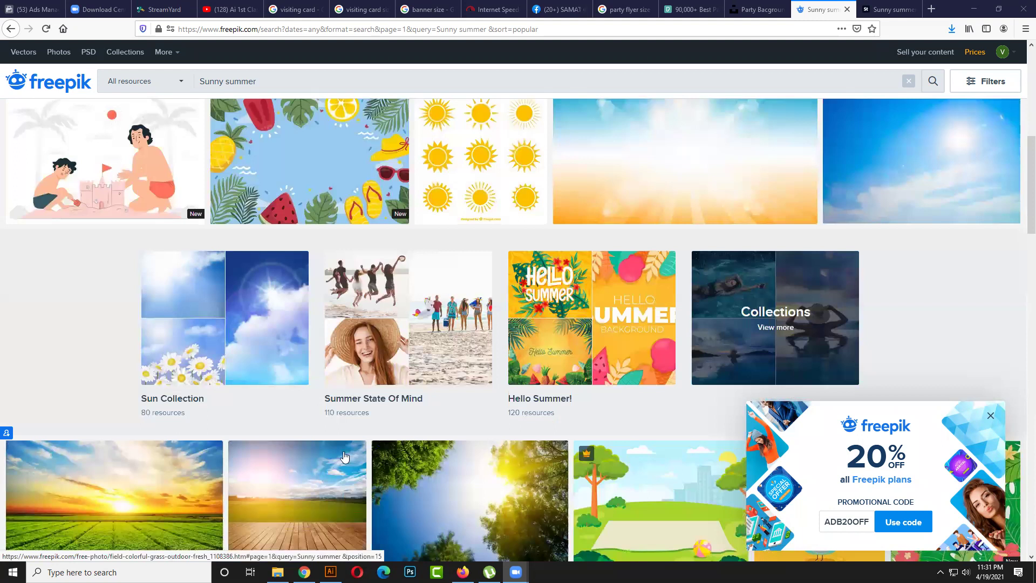
- Compare the "Sunny summer" search results with the yellow-orange sunburst image on its Adobe Stock page
{"action": "scroll", "coordinate": [351, 464], "scroll_direction": "up", "scroll_amount": 8}
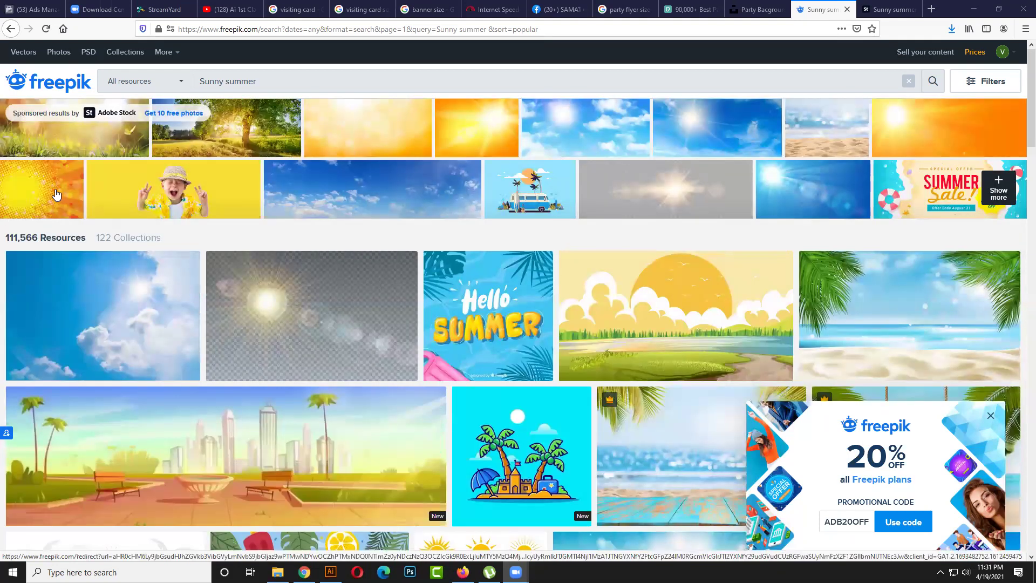
{"action": "scroll", "coordinate": [507, 346], "scroll_direction": "down", "scroll_amount": 3}
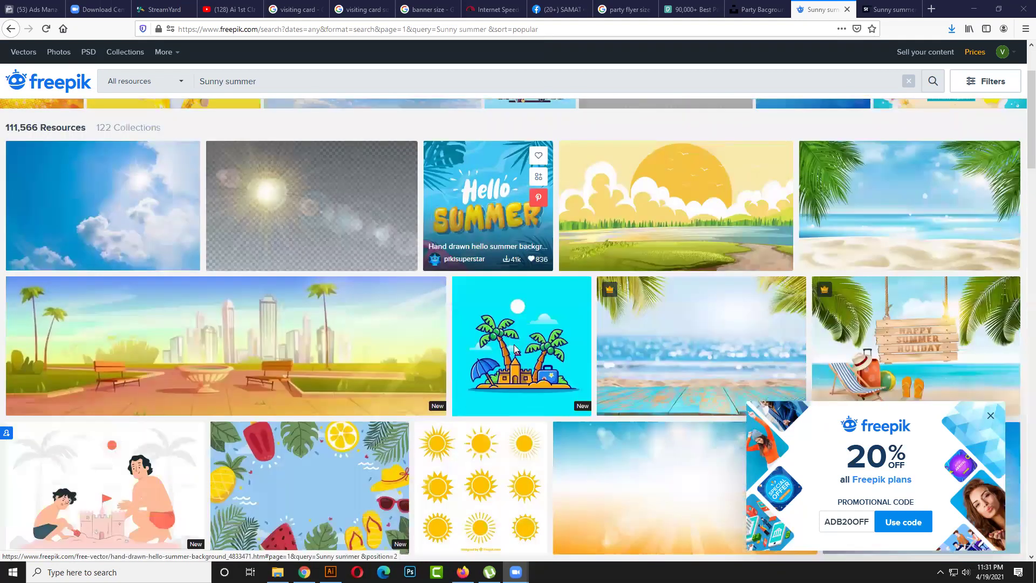
{"action": "scroll", "coordinate": [516, 347], "scroll_direction": "up", "scroll_amount": 2}
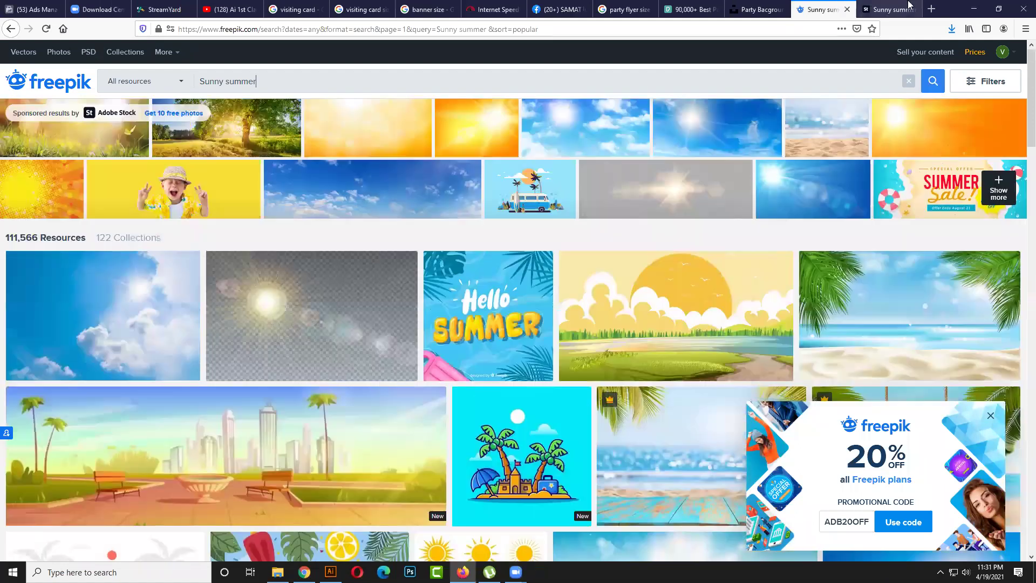
{"action": "left_click", "coordinate": [891, 9]}
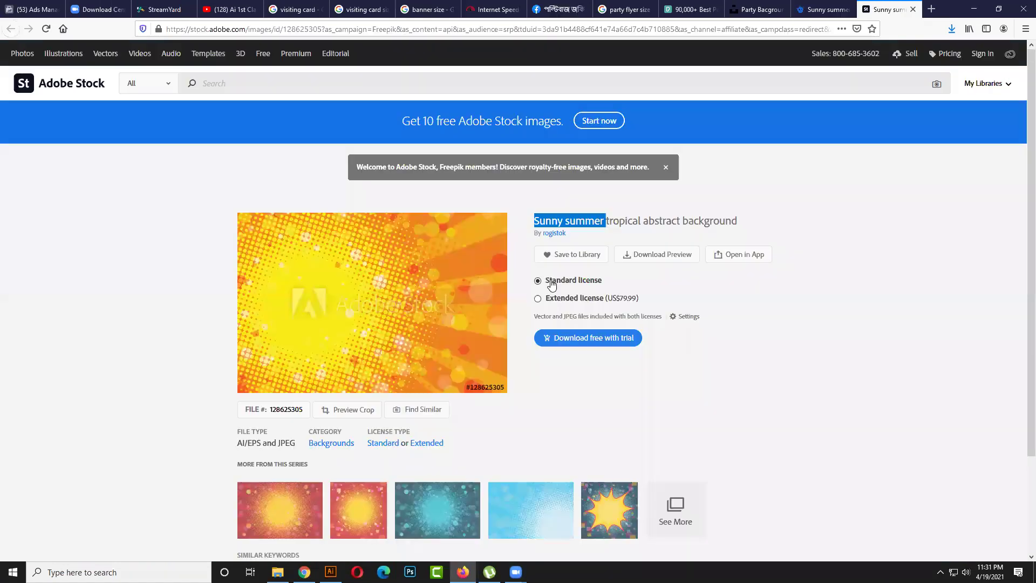
{"action": "scroll", "coordinate": [515, 460], "scroll_direction": "down", "scroll_amount": 3}
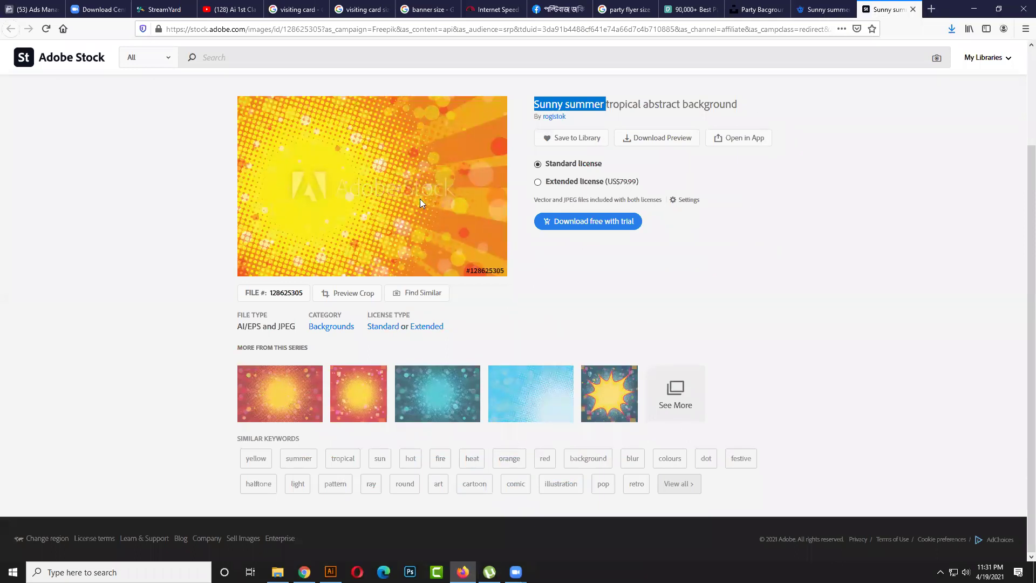
{"action": "left_click", "coordinate": [738, 351]}
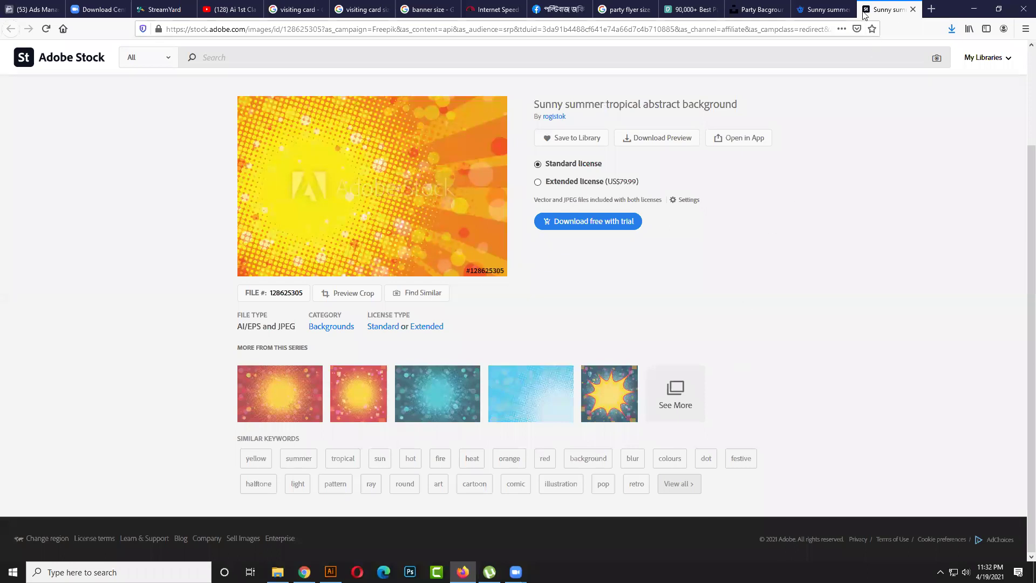
{"action": "left_click", "coordinate": [824, 10]}
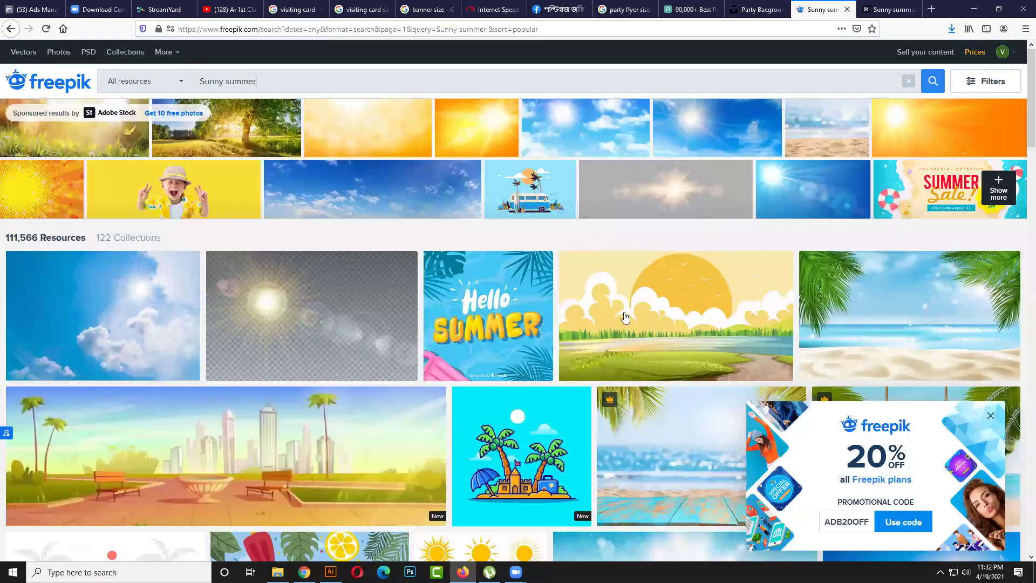
{"action": "scroll", "coordinate": [625, 317], "scroll_direction": "down", "scroll_amount": 1}
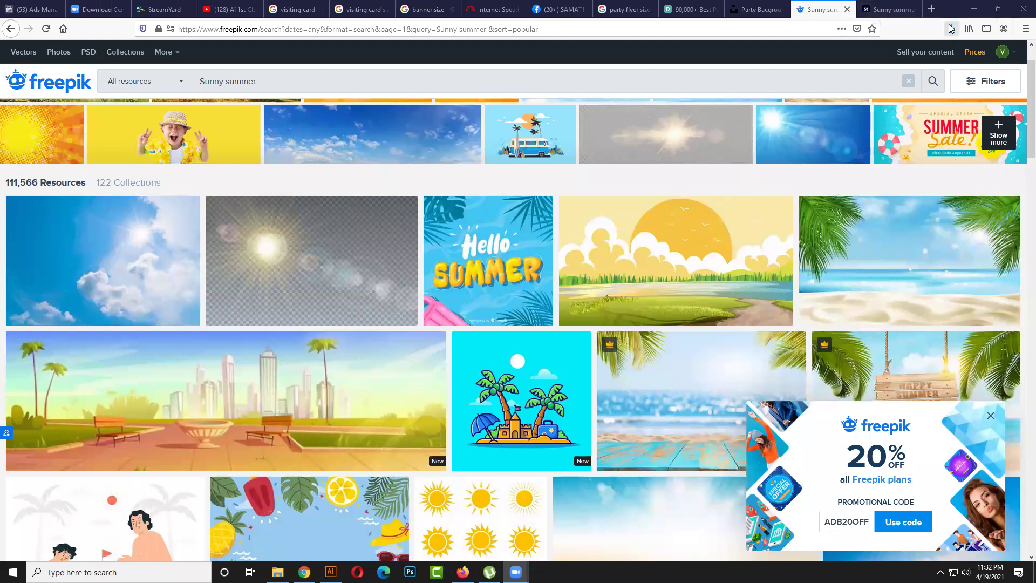
{"action": "left_click", "coordinate": [890, 9]}
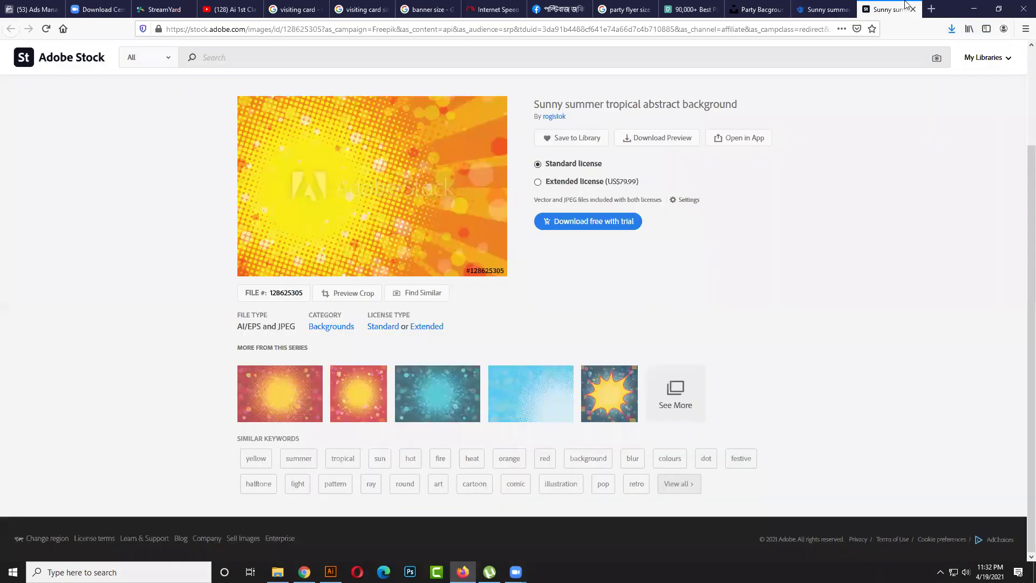
{"action": "left_click", "coordinate": [817, 9]}
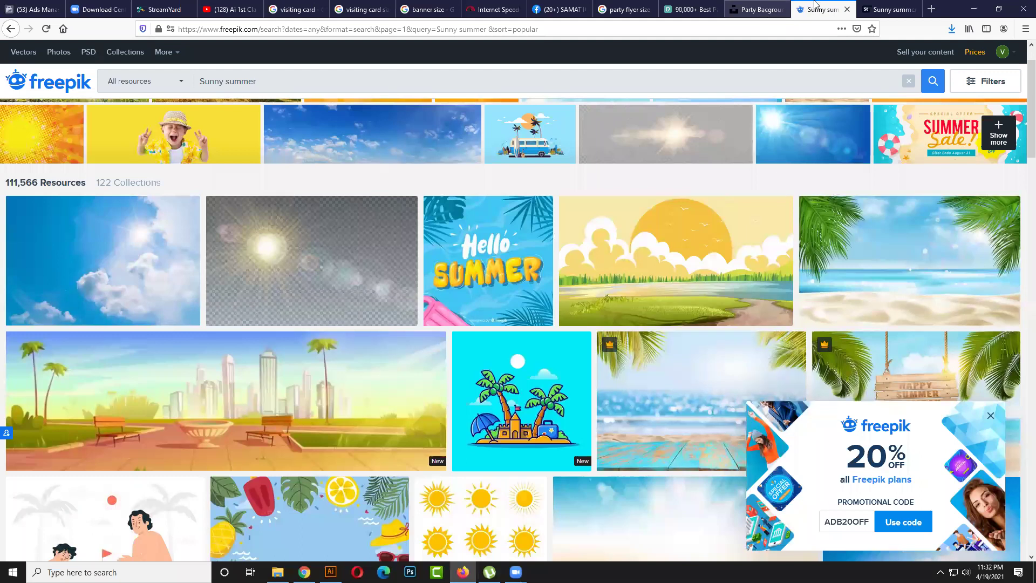
- Return to the "party background" search, change the term to "abstract background", and run the search
{"action": "left_click", "coordinate": [9, 29]}
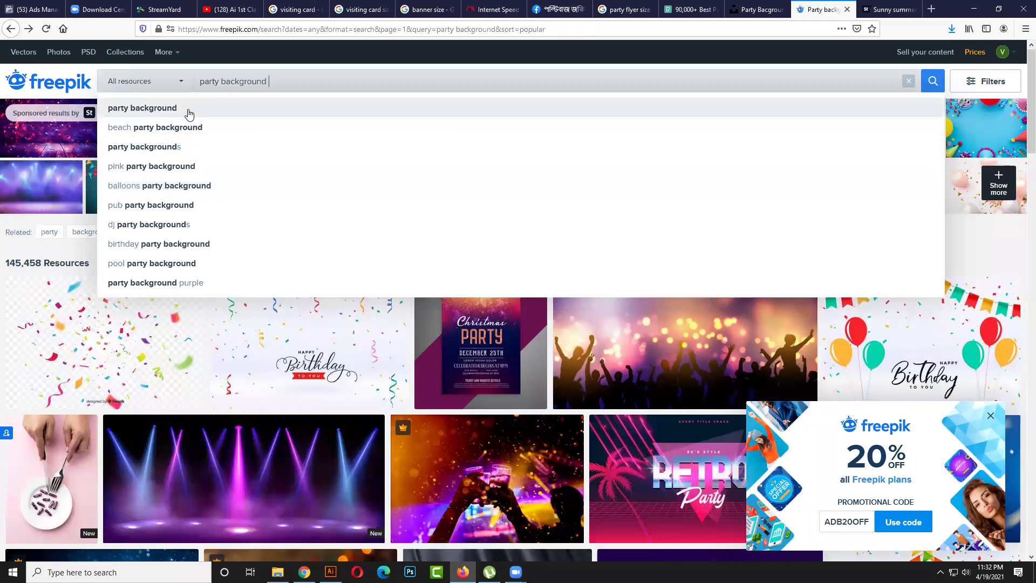
{"action": "left_click", "coordinate": [132, 109]}
{"action": "left_click_drag", "start_coordinate": [217, 80], "coordinate": [171, 89]}
{"action": "type", "text": "a"}
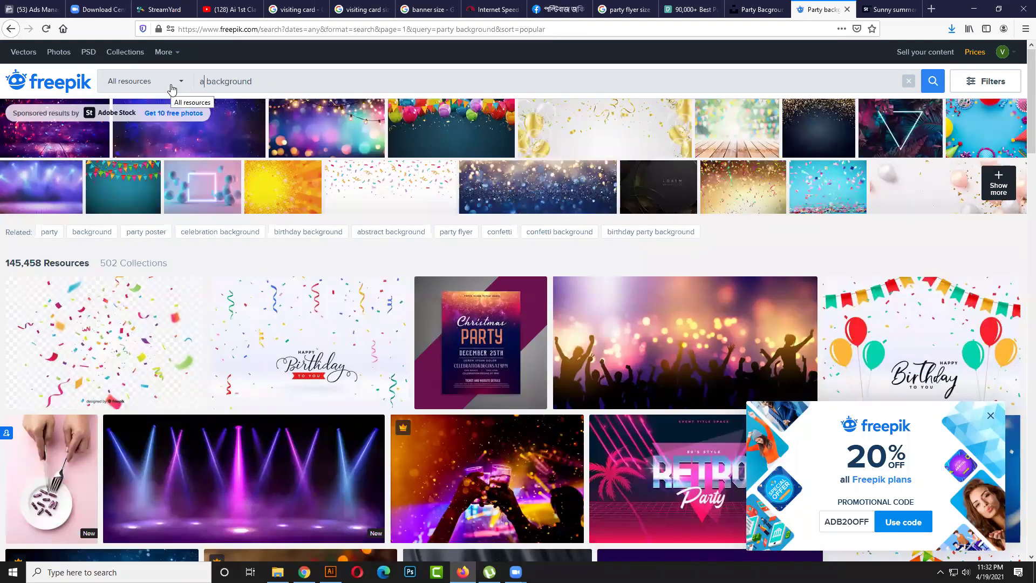
{"action": "type", "text": "bstrat"}
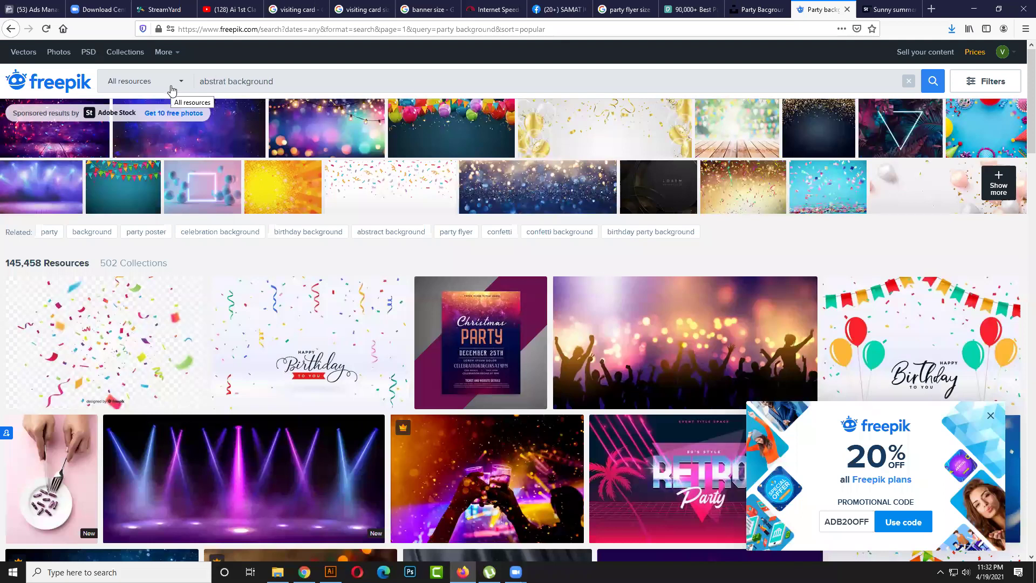
{"action": "key", "text": "BackSpace"}
{"action": "type", "text": "ct"}
{"action": "key", "text": "Return"}
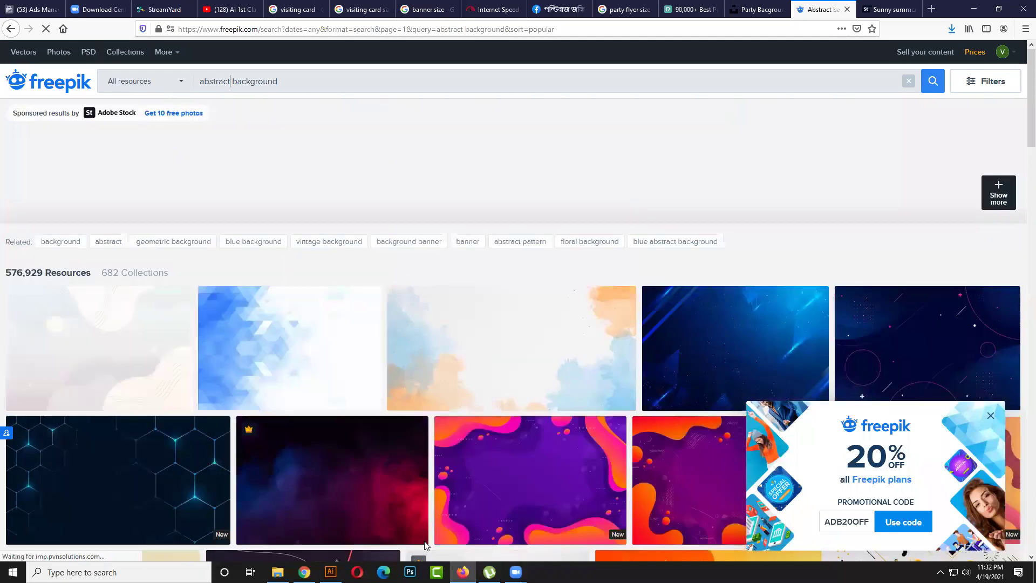
- Open the Squared Backgrounds collection from the "abstract background" results in a new browser tab
{"action": "scroll", "coordinate": [410, 380], "scroll_direction": "down", "scroll_amount": 5}
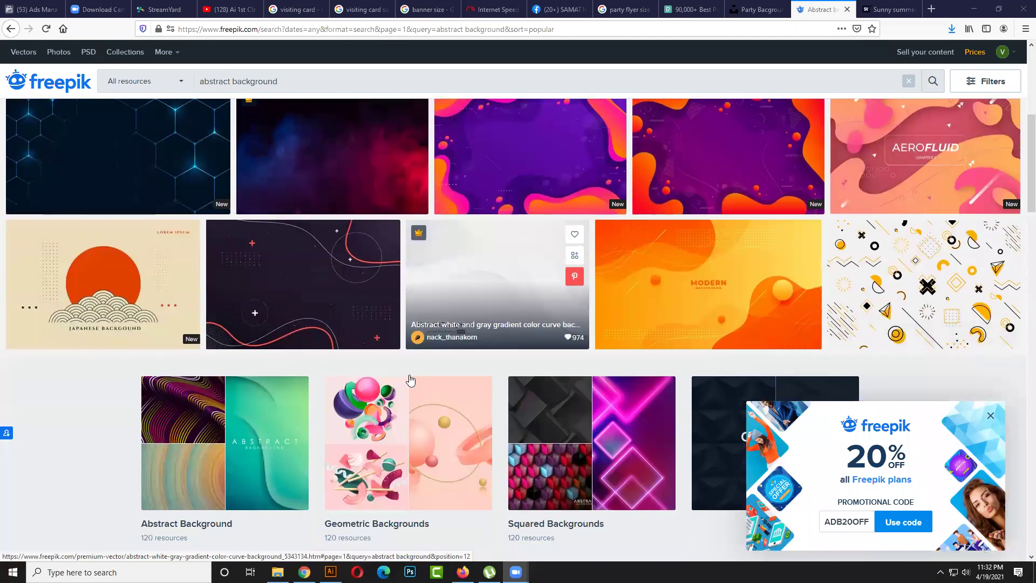
{"action": "scroll", "coordinate": [410, 379], "scroll_direction": "down", "scroll_amount": 3}
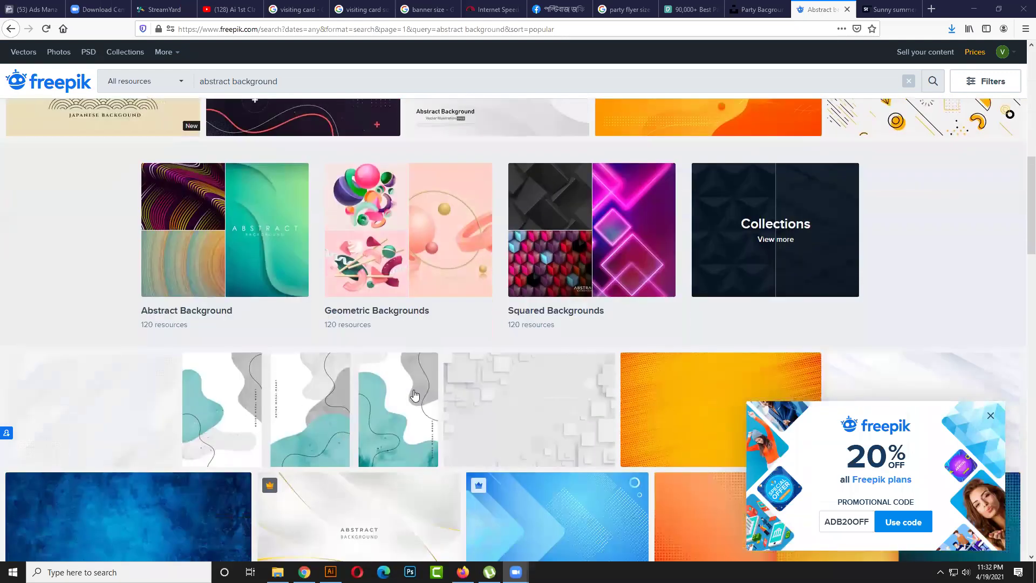
{"action": "right_click", "coordinate": [632, 211]}
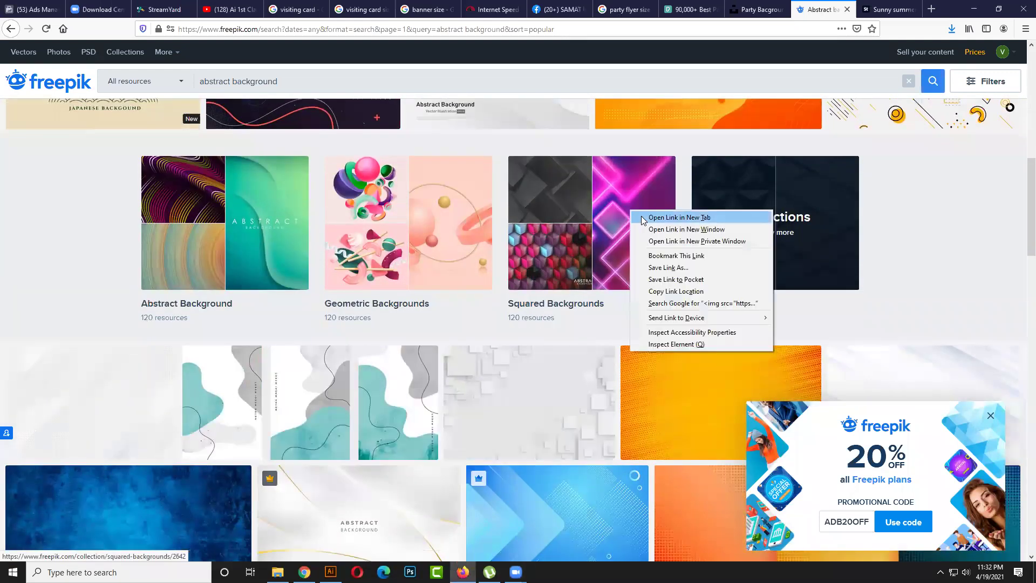
{"action": "left_click", "coordinate": [679, 217]}
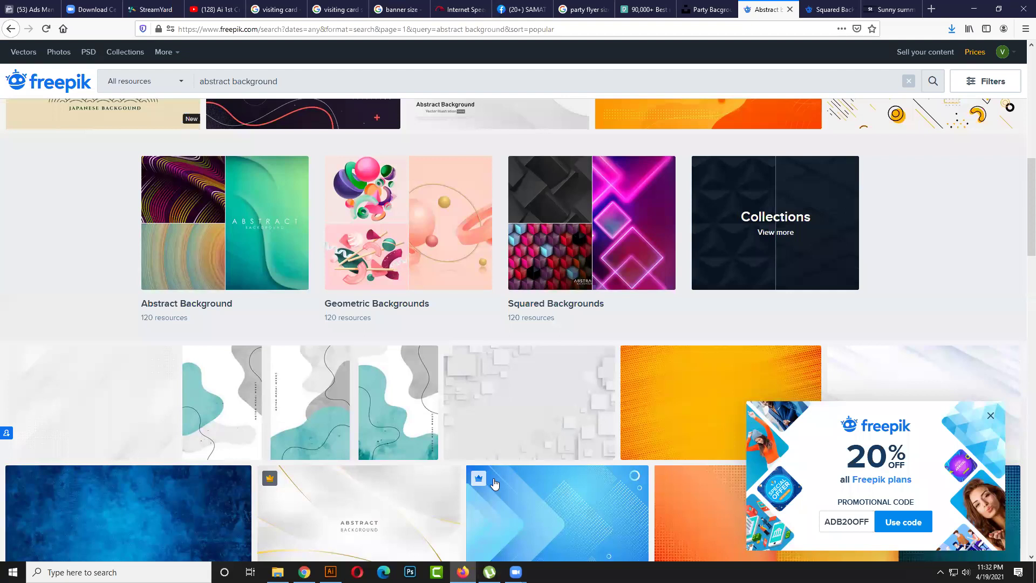
- Open the yellow background with halftone lines from the search results in a new browser tab
{"action": "scroll", "coordinate": [495, 484], "scroll_direction": "down", "scroll_amount": 5}
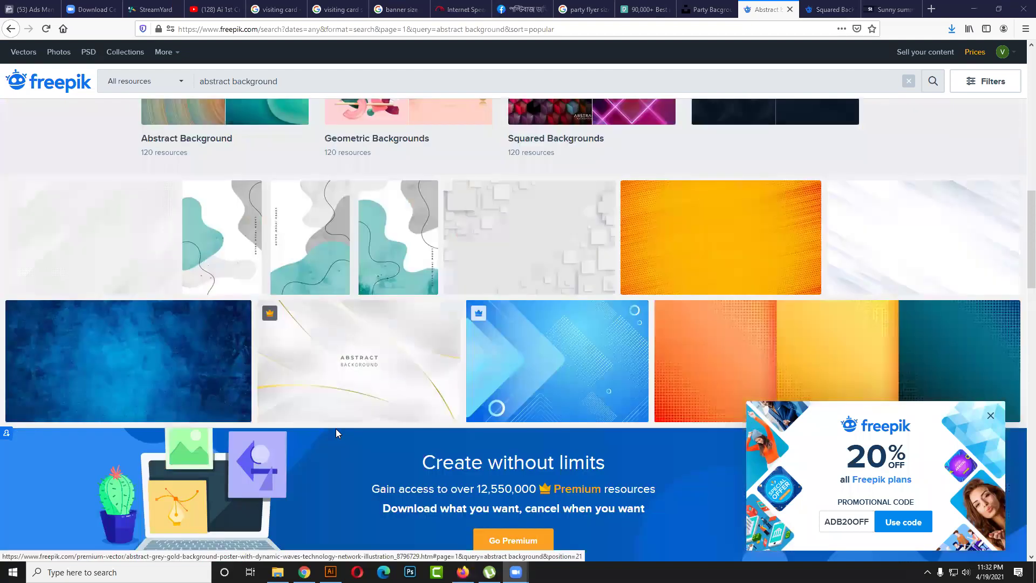
{"action": "scroll", "coordinate": [523, 386], "scroll_direction": "up", "scroll_amount": 1}
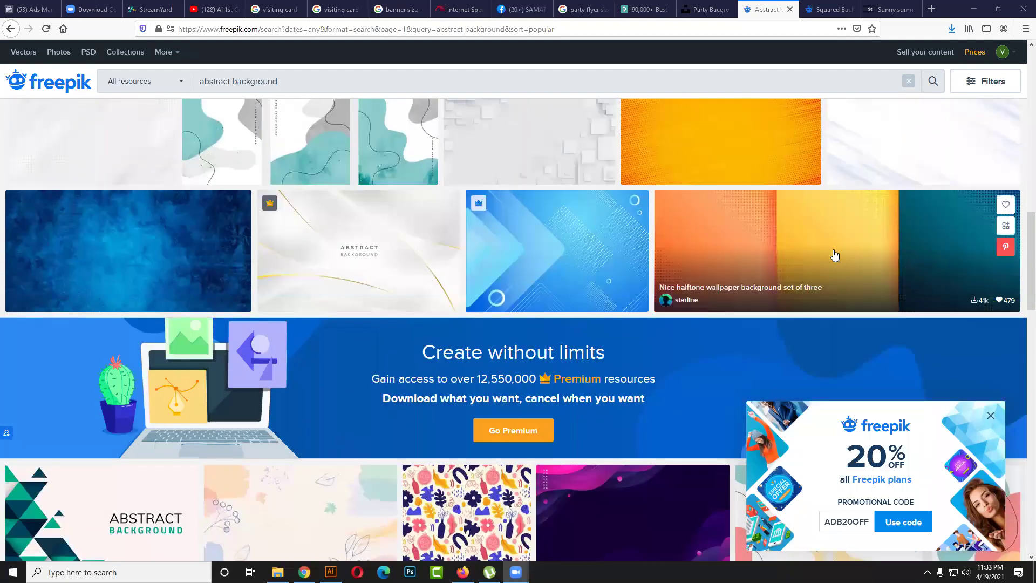
{"action": "scroll", "coordinate": [717, 254], "scroll_direction": "up", "scroll_amount": 2}
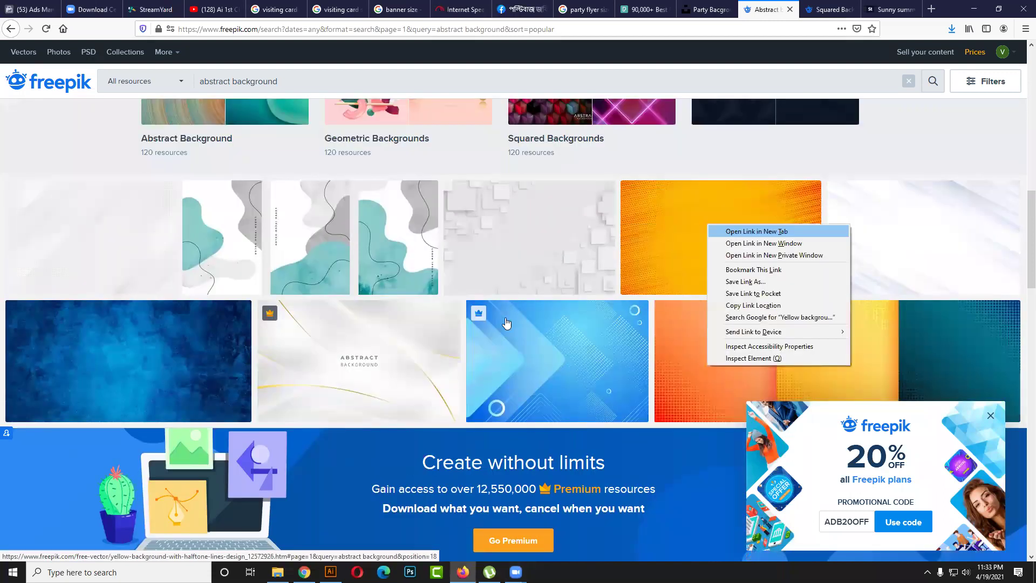
- Find the blue and yellow "Vector Grunge" background further down the results and open it in a new browser tab
{"action": "scroll", "coordinate": [503, 326], "scroll_direction": "down", "scroll_amount": 8}
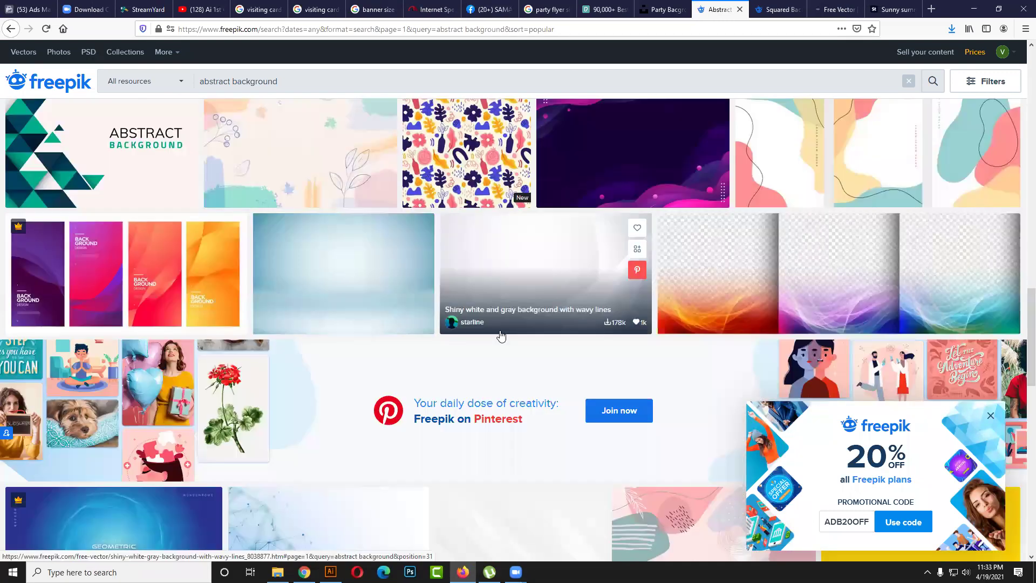
{"action": "scroll", "coordinate": [501, 336], "scroll_direction": "down", "scroll_amount": 2}
{"action": "scroll", "coordinate": [729, 268], "scroll_direction": "up", "scroll_amount": 1}
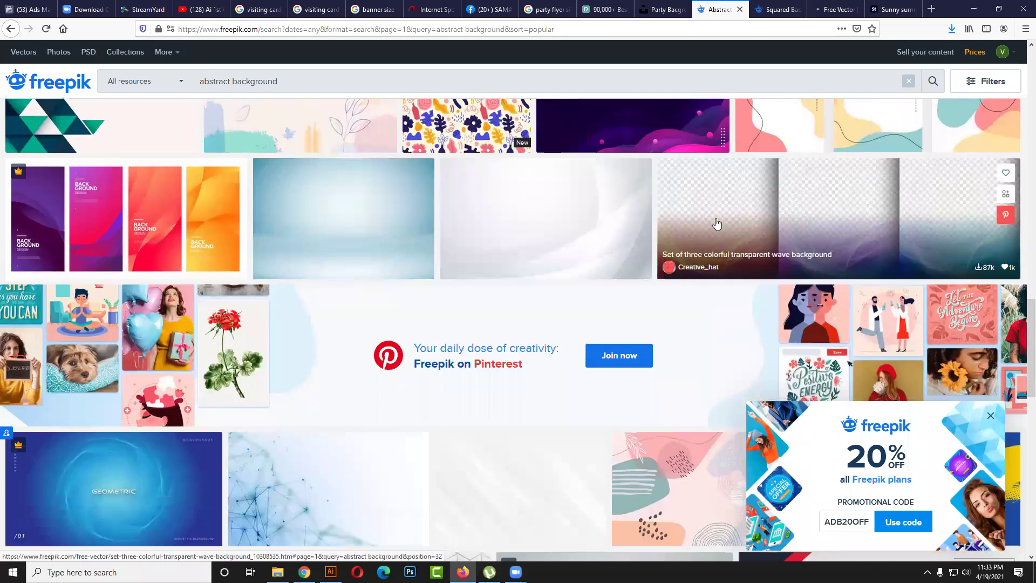
{"action": "scroll", "coordinate": [717, 224], "scroll_direction": "down", "scroll_amount": 2}
{"action": "scroll", "coordinate": [718, 223], "scroll_direction": "down", "scroll_amount": 4}
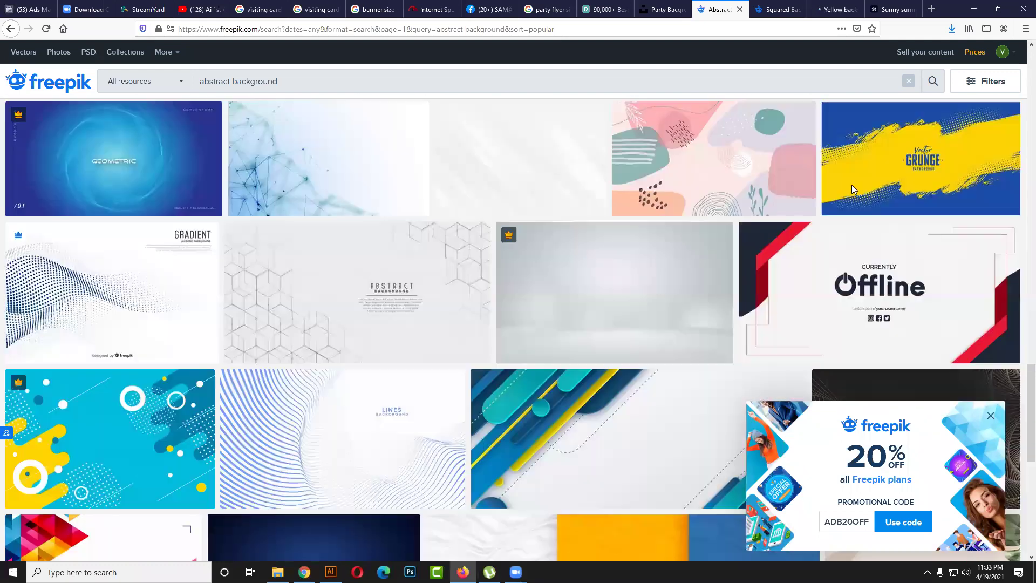
{"action": "middle_click", "coordinate": [876, 143]}
- Go to page 2 of the "abstract background" results and close the extra browser window
{"action": "scroll", "coordinate": [604, 289], "scroll_direction": "down", "scroll_amount": 1}
{"action": "scroll", "coordinate": [606, 291], "scroll_direction": "down", "scroll_amount": 4}
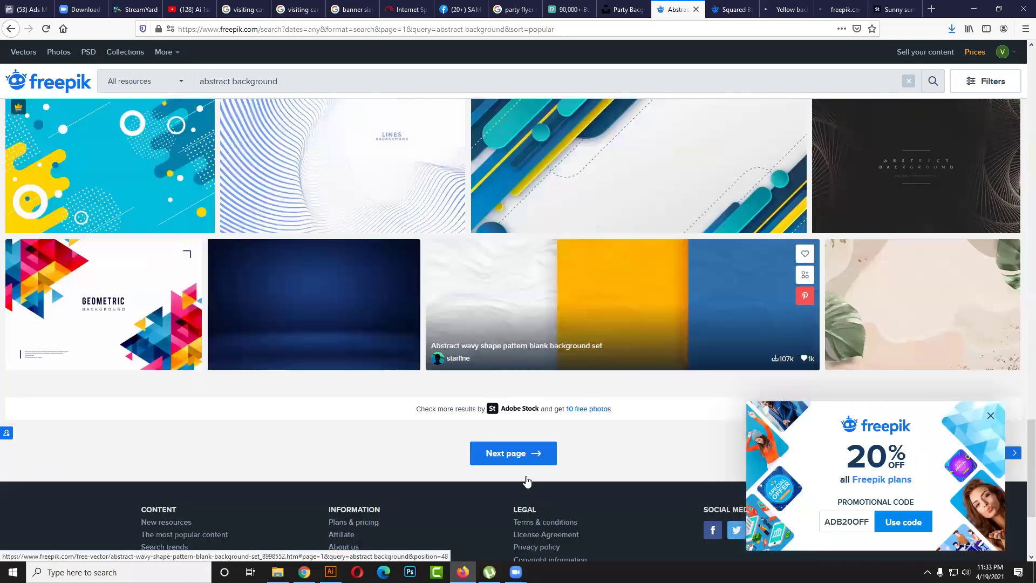
{"action": "scroll", "coordinate": [613, 296], "scroll_direction": "down", "scroll_amount": 1}
{"action": "scroll", "coordinate": [617, 301], "scroll_direction": "down", "scroll_amount": 1}
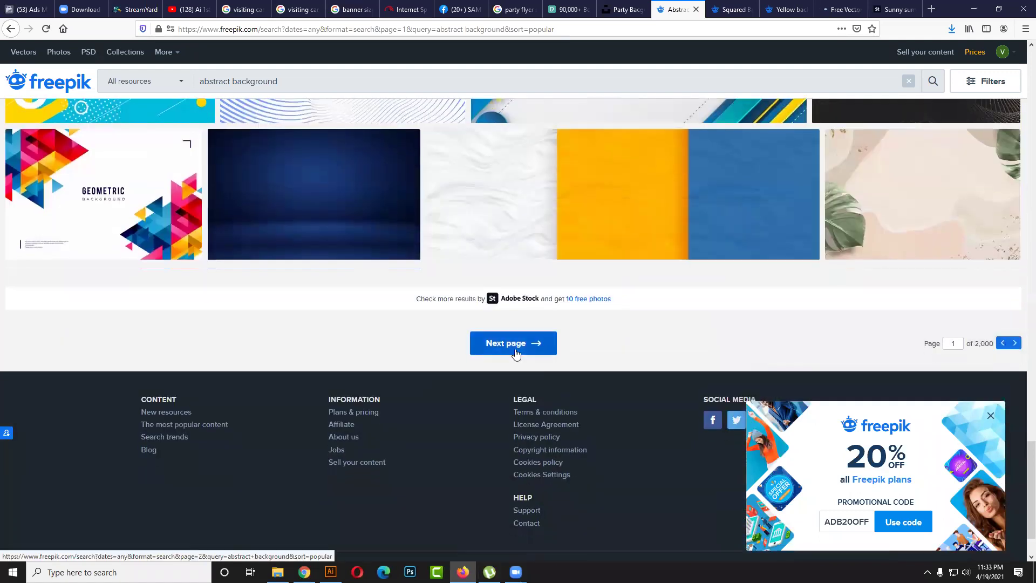
{"action": "left_click", "coordinate": [537, 347], "text": "shift"}
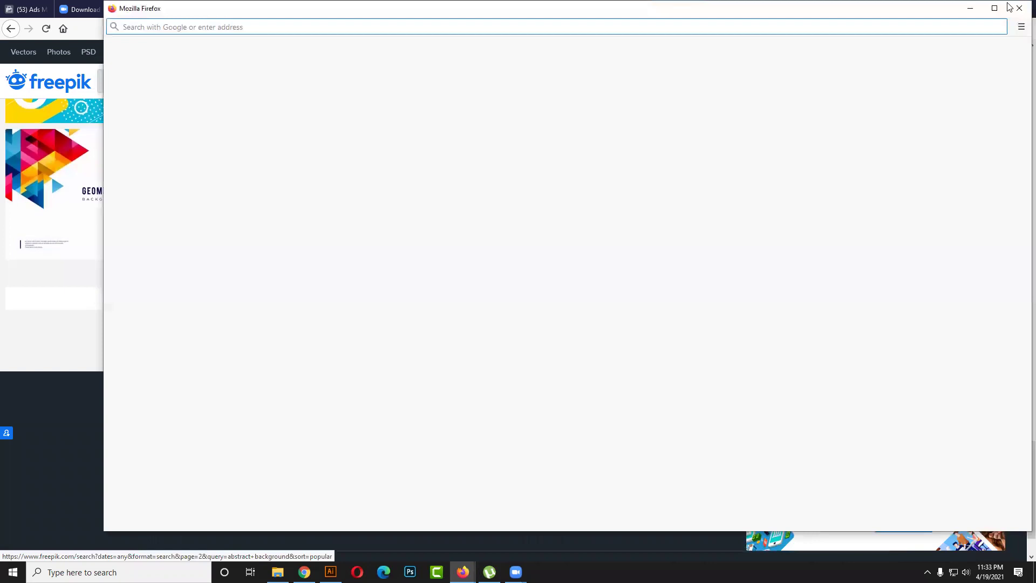
{"action": "left_click", "coordinate": [1009, 7]}
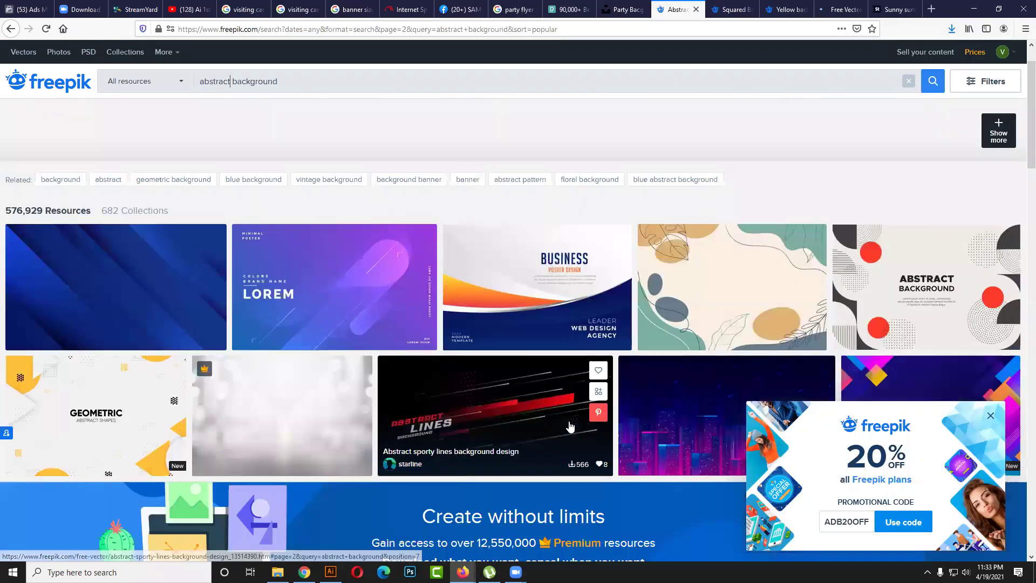
- Open the "Urban background with buildings" vector from the second results page in a new browser tab
{"action": "scroll", "coordinate": [569, 425], "scroll_direction": "down", "scroll_amount": 3}
{"action": "scroll", "coordinate": [535, 336], "scroll_direction": "down", "scroll_amount": 1}
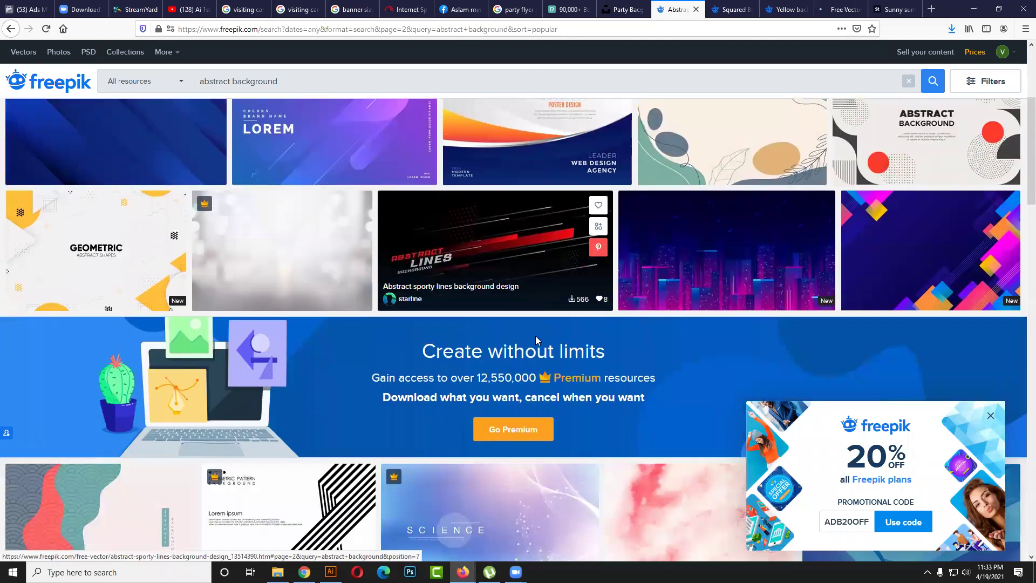
{"action": "scroll", "coordinate": [578, 305], "scroll_direction": "down", "scroll_amount": 2}
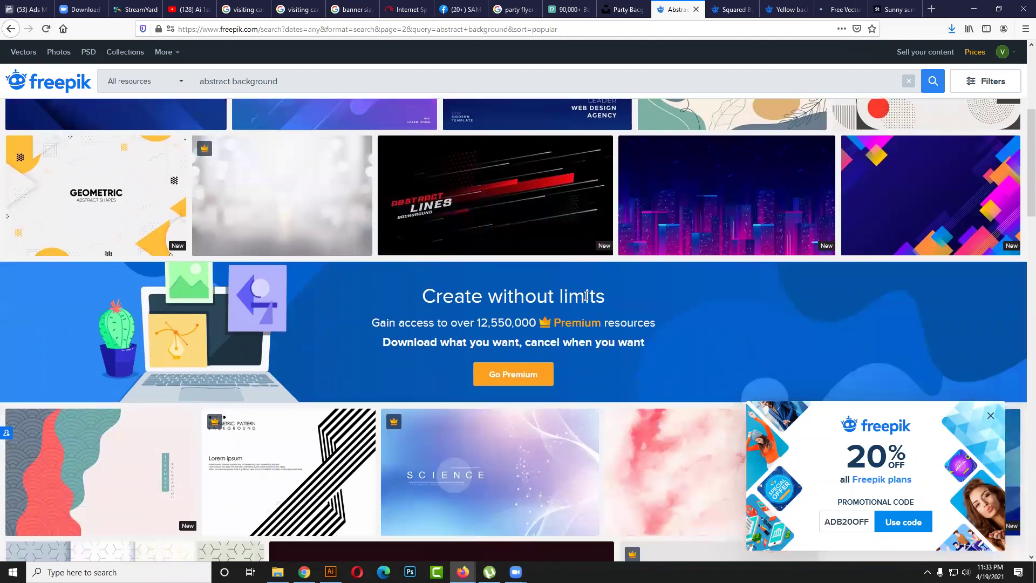
{"action": "scroll", "coordinate": [585, 297], "scroll_direction": "up", "scroll_amount": 2}
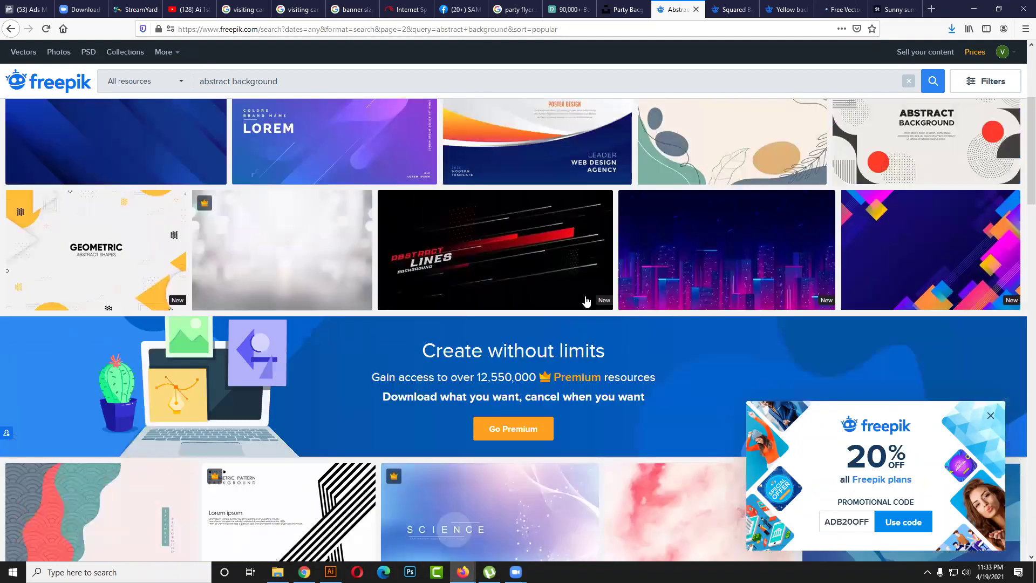
{"action": "right_click", "coordinate": [732, 234]}
{"action": "left_click", "coordinate": [759, 244]}
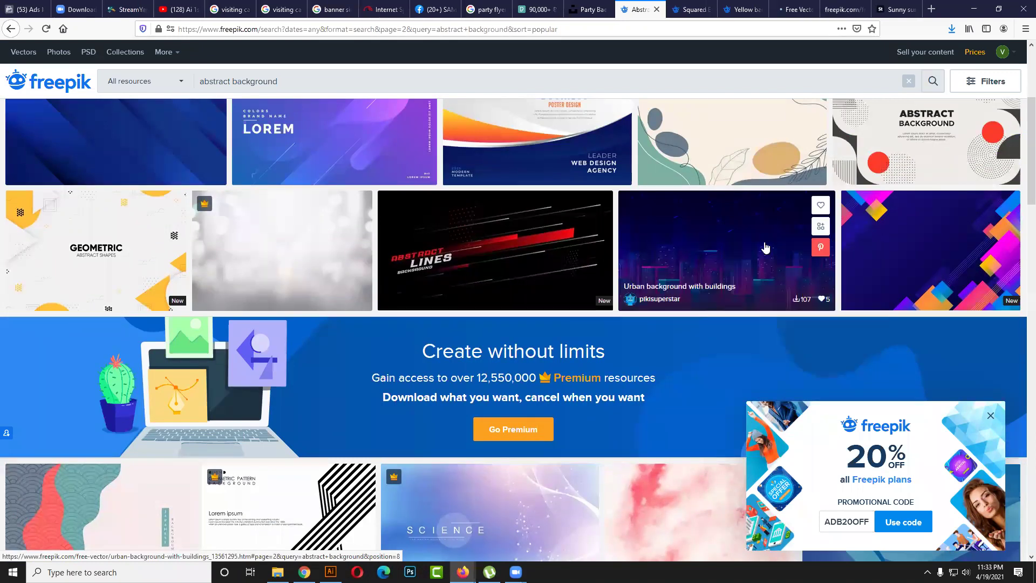
- Find the yellow abstract banner with a gradient circle and halftone dots on the second results page and open it in a new browser tab
{"action": "scroll", "coordinate": [748, 269], "scroll_direction": "down", "scroll_amount": 6}
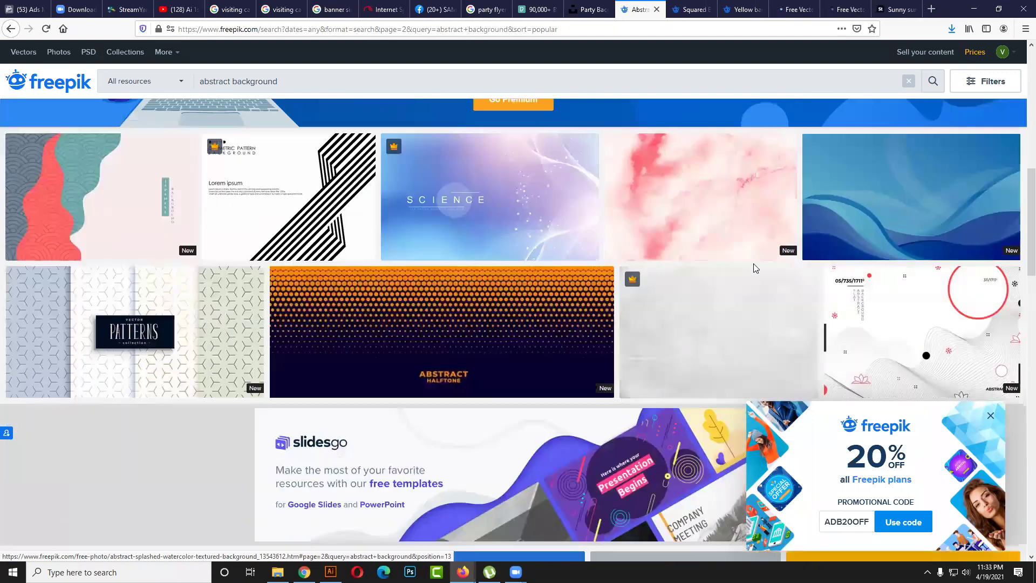
{"action": "scroll", "coordinate": [751, 270], "scroll_direction": "down", "scroll_amount": 4}
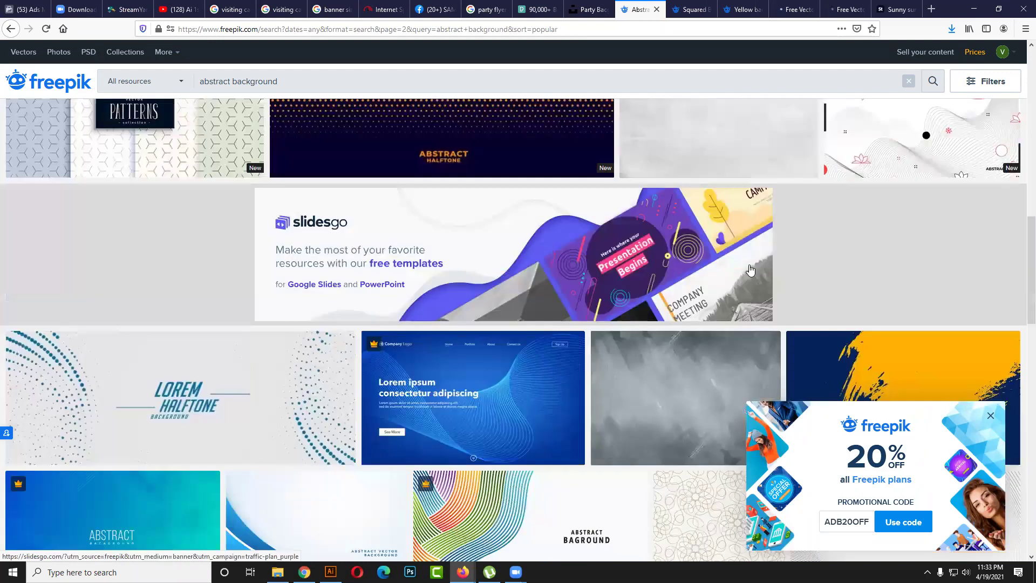
{"action": "scroll", "coordinate": [751, 269], "scroll_direction": "down", "scroll_amount": 2}
{"action": "scroll", "coordinate": [750, 269], "scroll_direction": "down", "scroll_amount": 3}
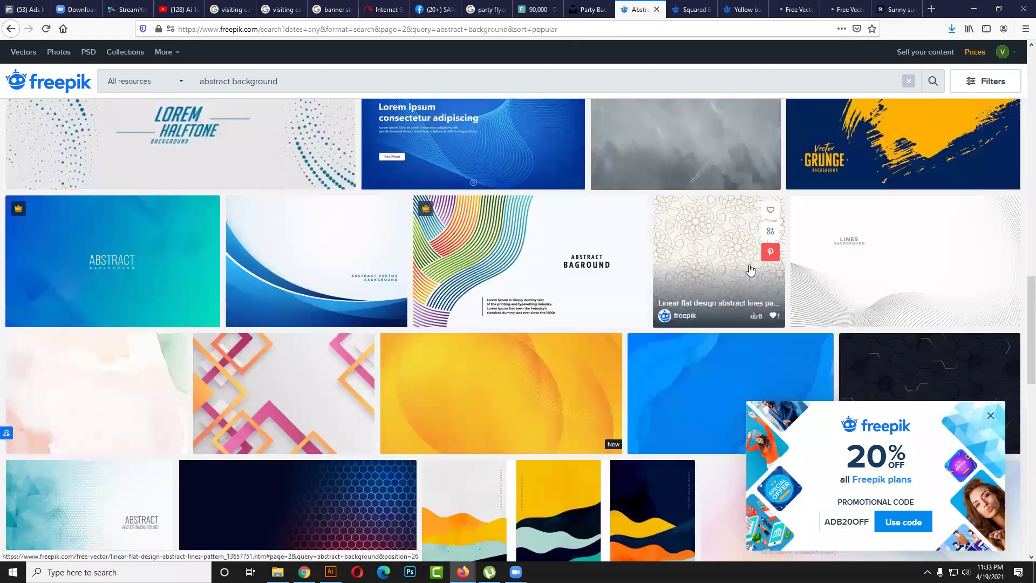
{"action": "scroll", "coordinate": [750, 269], "scroll_direction": "down", "scroll_amount": 2}
{"action": "scroll", "coordinate": [469, 239], "scroll_direction": "down", "scroll_amount": 1}
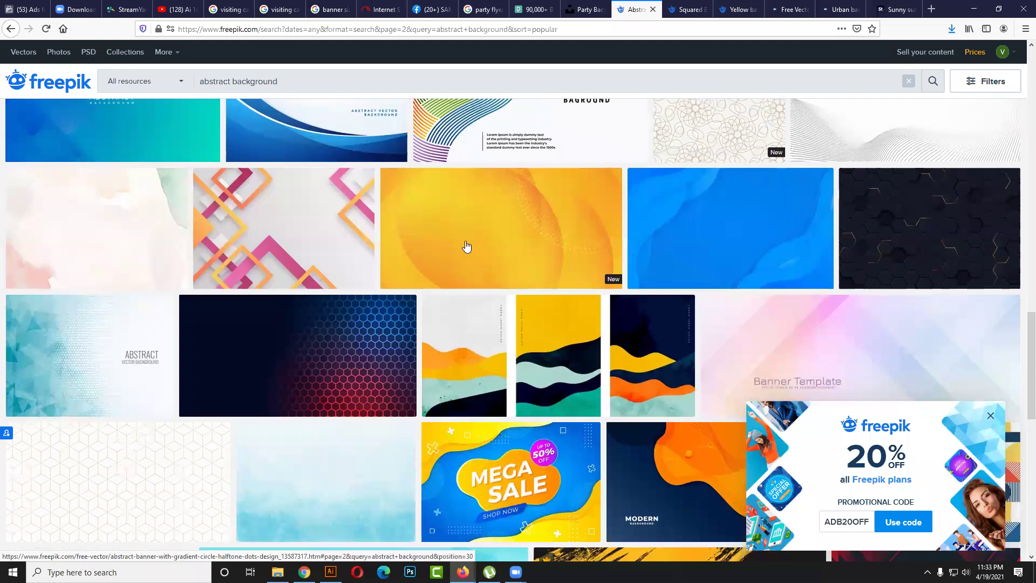
{"action": "middle_click", "coordinate": [465, 248]}
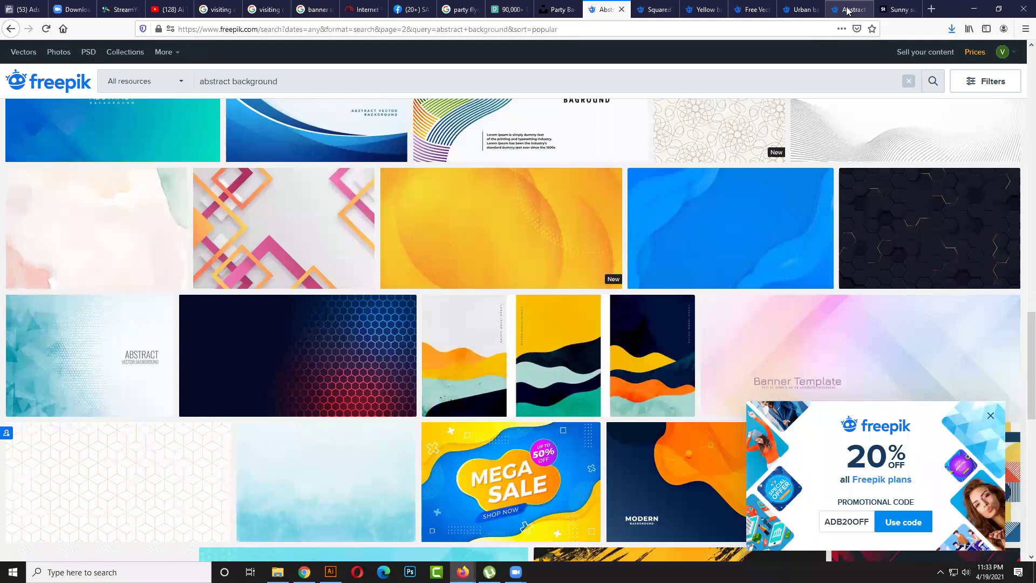
- Review the opened gradient circle banner, blue and yellow grunge, and yellow halftone lines pages, checking the grunge vector's download options
{"action": "scroll", "coordinate": [647, 236], "scroll_direction": "down", "scroll_amount": 4}
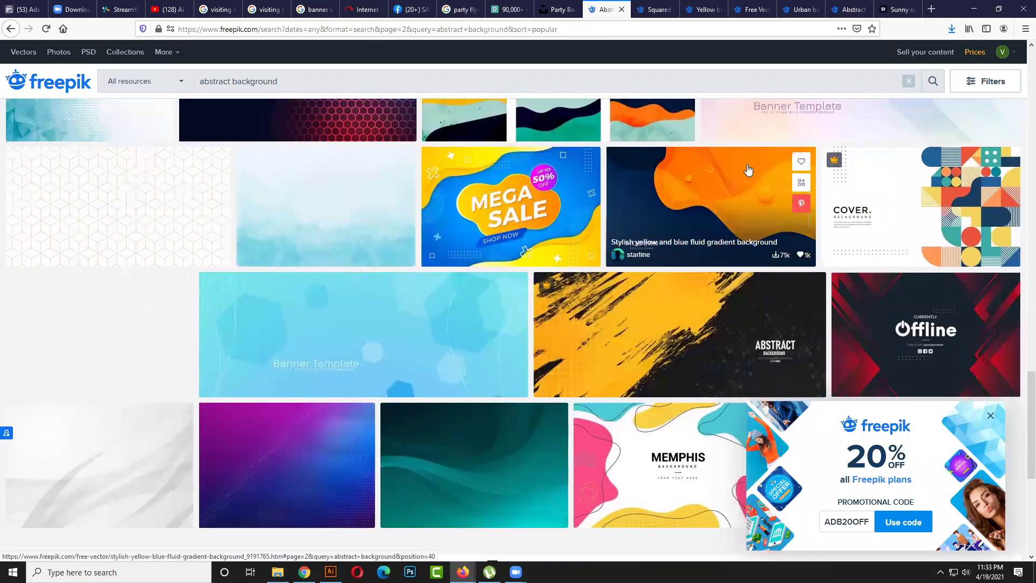
{"action": "left_click", "coordinate": [858, 10]}
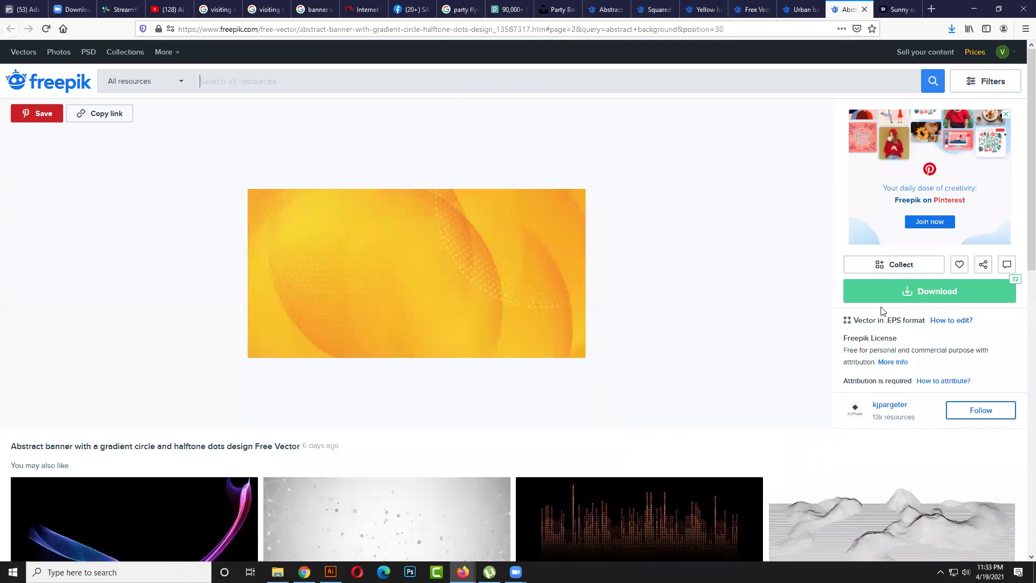
{"action": "left_click", "coordinate": [772, 9]}
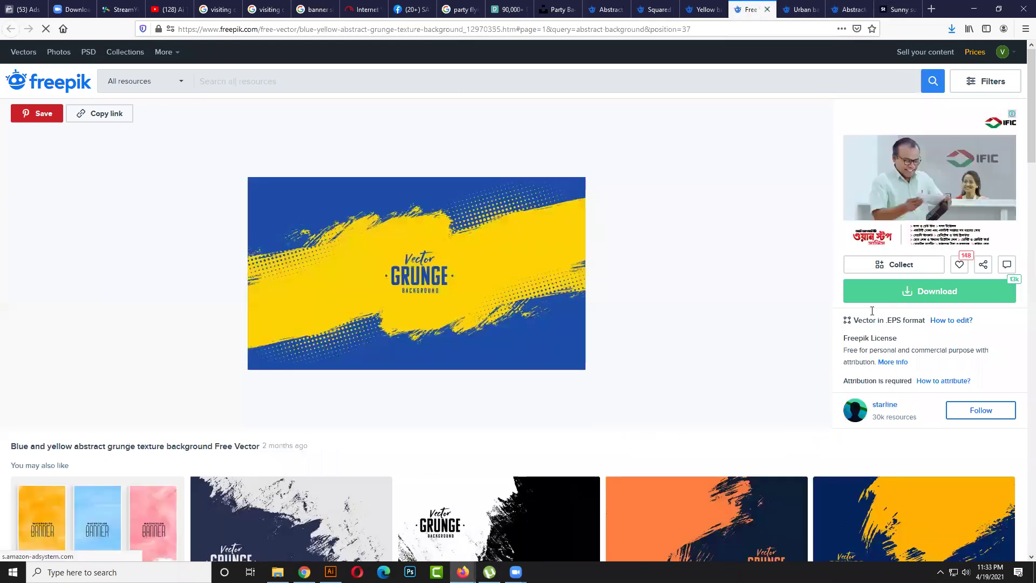
{"action": "left_click", "coordinate": [884, 294]}
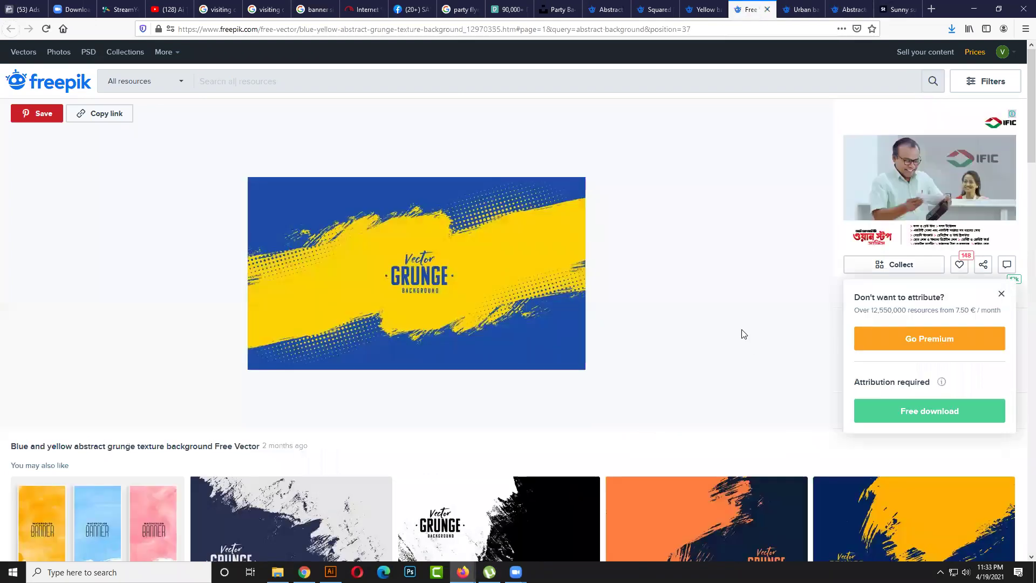
{"action": "left_click", "coordinate": [1002, 294]}
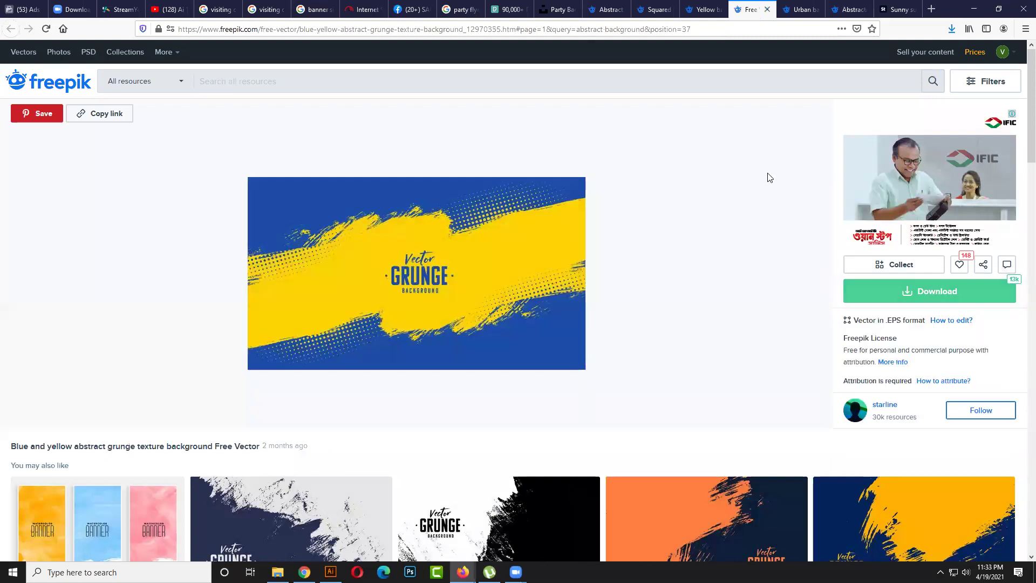
{"action": "left_click", "coordinate": [707, 9]}
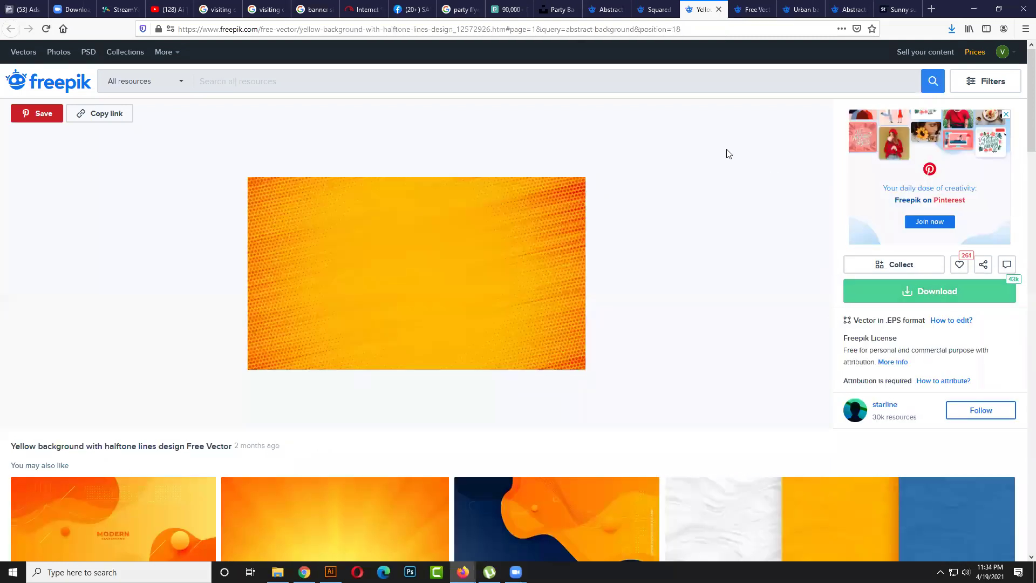
- Look through the Squared Backgrounds collection for a suitable abstract background
{"action": "left_click", "coordinate": [660, 10]}
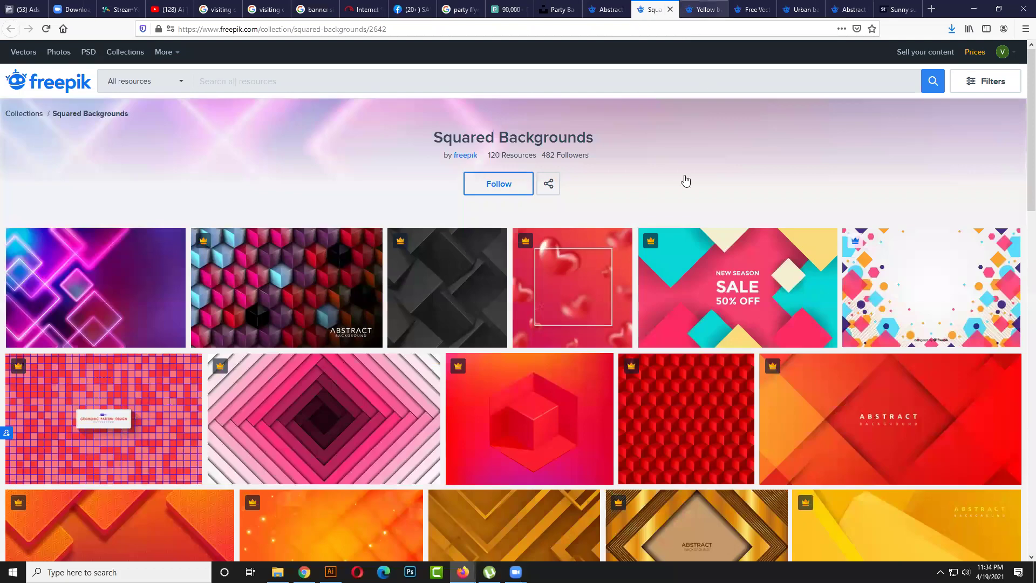
{"action": "scroll", "coordinate": [685, 180], "scroll_direction": "down", "scroll_amount": 7}
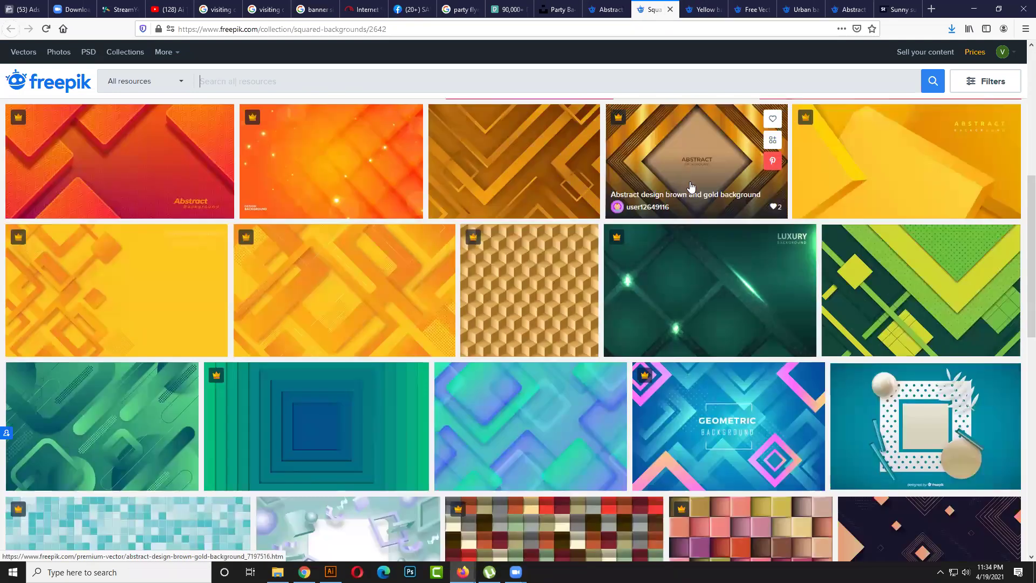
{"action": "scroll", "coordinate": [691, 185], "scroll_direction": "down", "scroll_amount": 6}
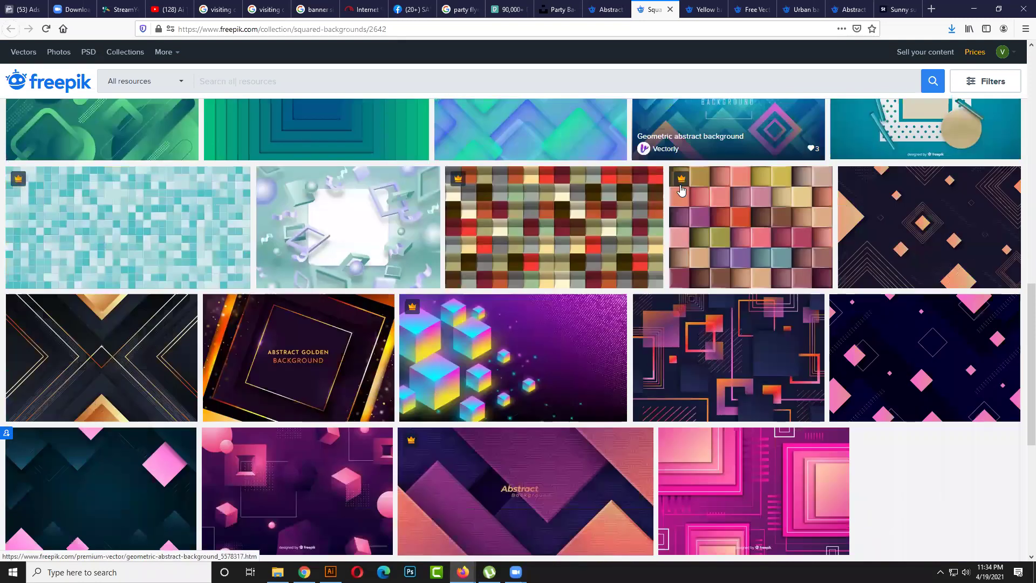
{"action": "scroll", "coordinate": [681, 189], "scroll_direction": "down", "scroll_amount": 2}
{"action": "scroll", "coordinate": [671, 192], "scroll_direction": "down", "scroll_amount": 1}
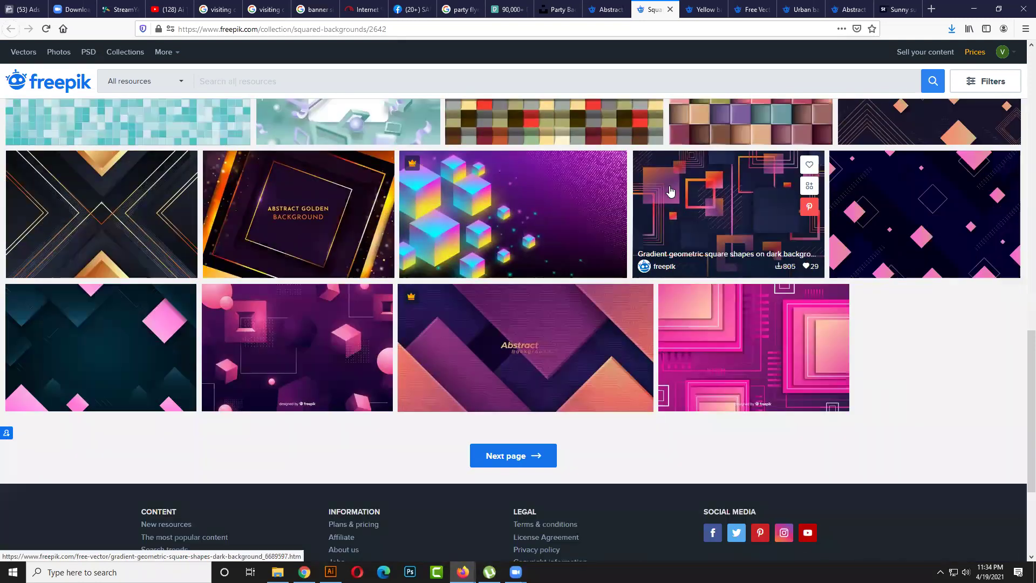
{"action": "scroll", "coordinate": [671, 192], "scroll_direction": "down", "scroll_amount": 3}
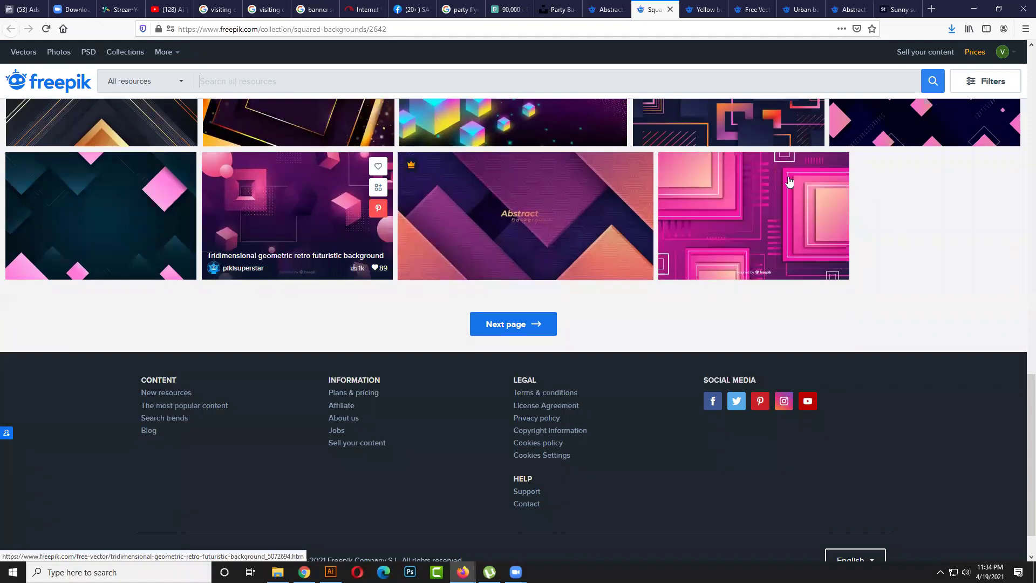
{"action": "scroll", "coordinate": [783, 178], "scroll_direction": "up", "scroll_amount": 12}
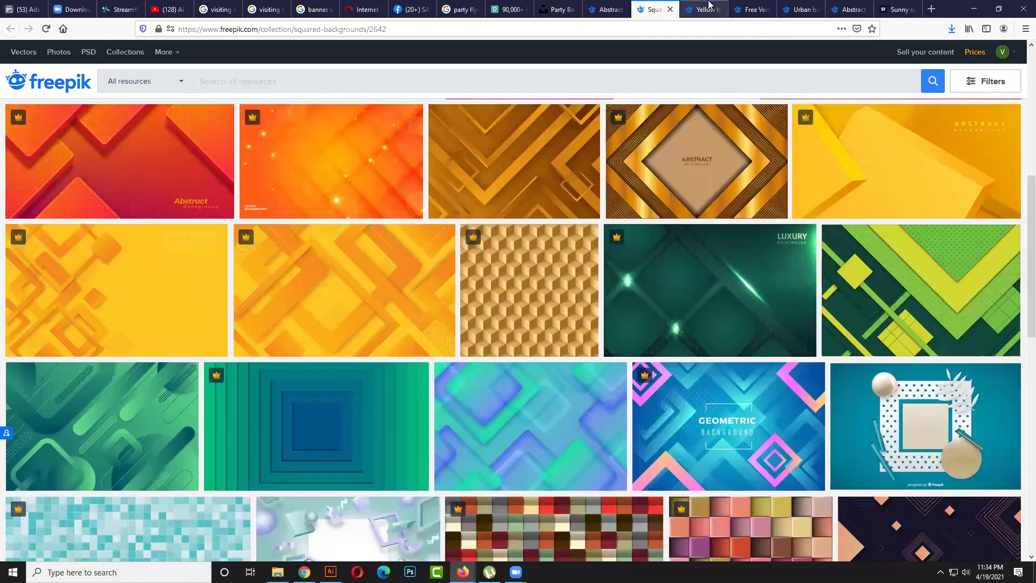
- Compare the already opened yellow halftone lines and blue and yellow grunge backgrounds with the Squared Backgrounds collection
{"action": "left_click", "coordinate": [701, 9]}
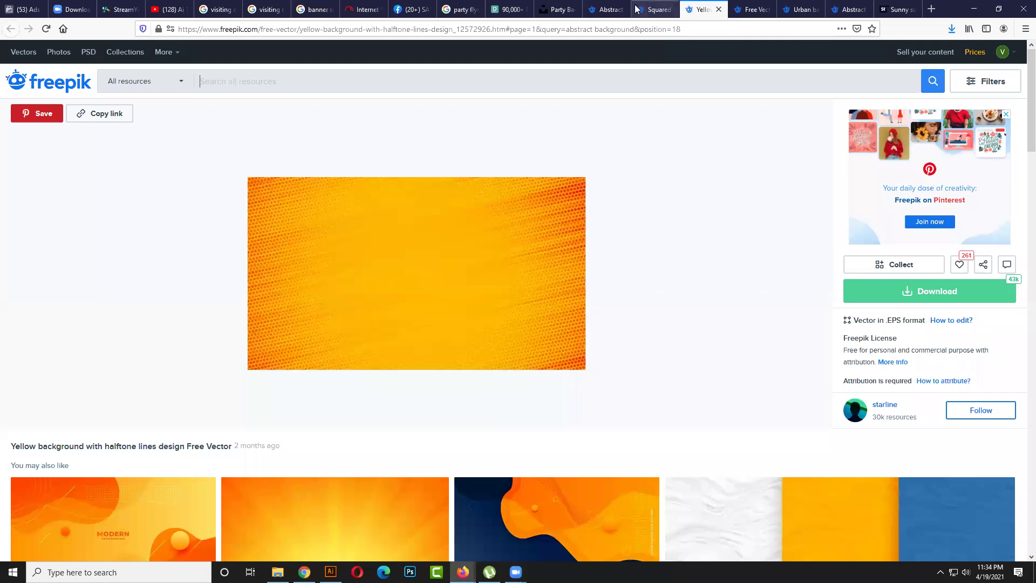
{"action": "left_click", "coordinate": [663, 12]}
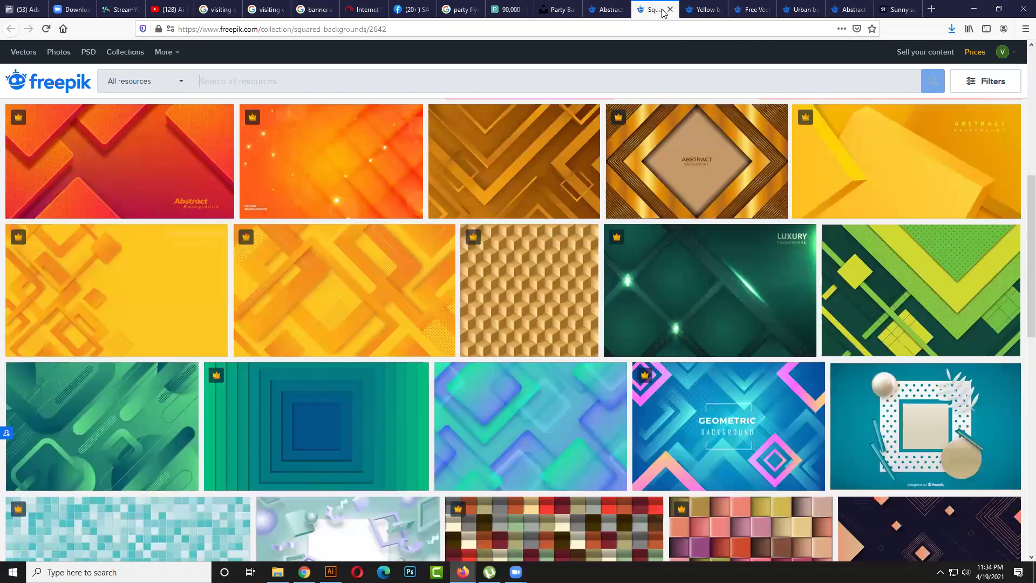
{"action": "left_click", "coordinate": [701, 12]}
{"action": "left_click", "coordinate": [750, 14]}
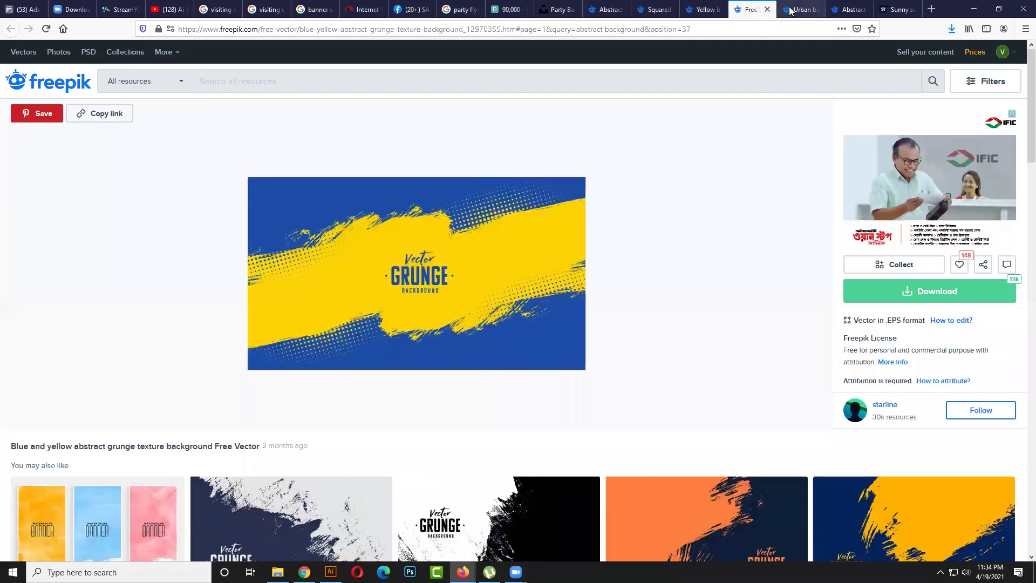
- Review the abstract banner with gradient circle and halftone dots, along with its similar resources
{"action": "left_click", "coordinate": [840, 8]}
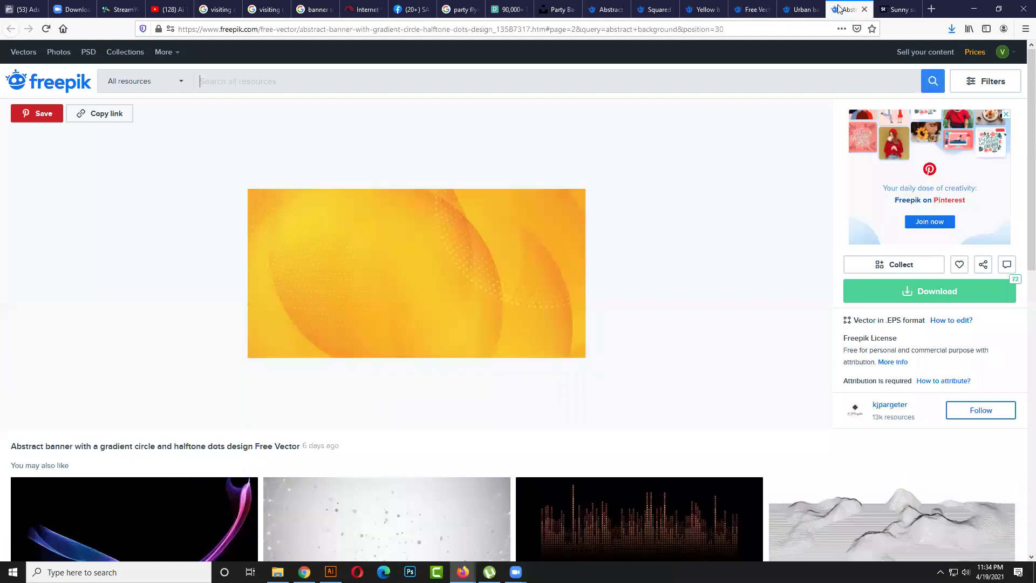
{"action": "scroll", "coordinate": [509, 410], "scroll_direction": "down", "scroll_amount": 5}
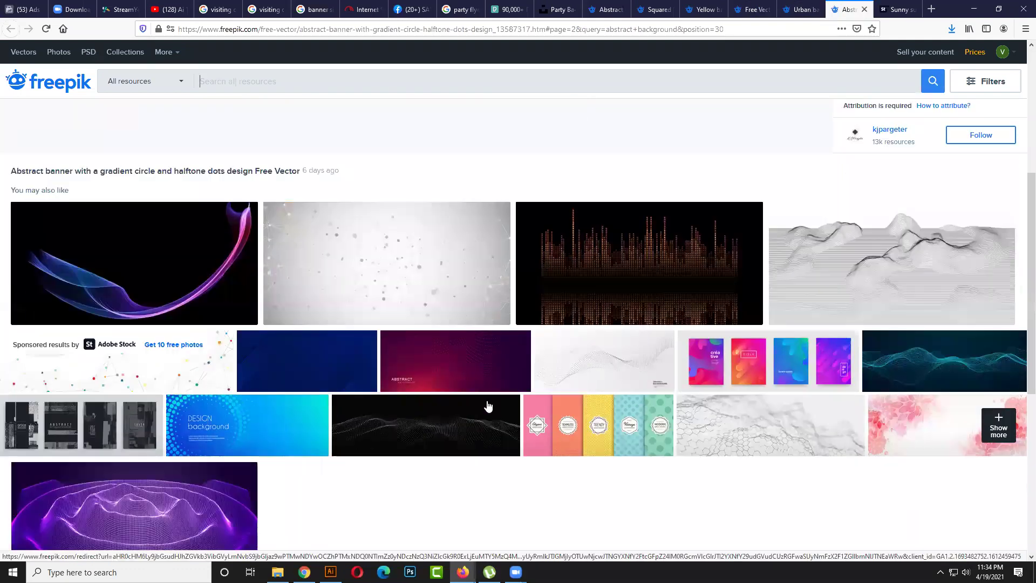
{"action": "scroll", "coordinate": [477, 400], "scroll_direction": "down", "scroll_amount": 3}
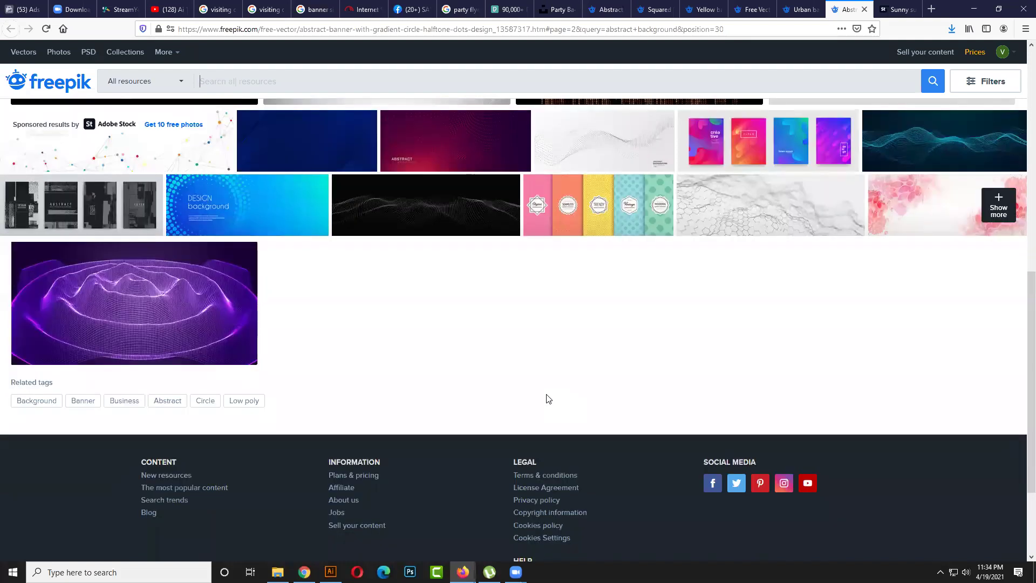
{"action": "scroll", "coordinate": [548, 397], "scroll_direction": "up", "scroll_amount": 2}
{"action": "scroll", "coordinate": [542, 394], "scroll_direction": "up", "scroll_amount": 4}
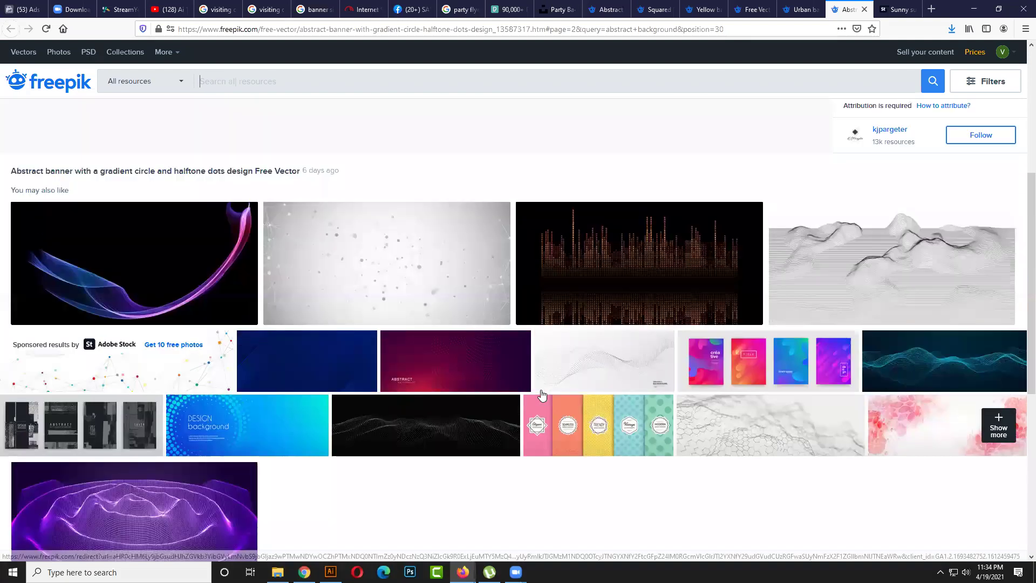
- Preview the abstract soundwaves pixel design banner and its similar resources, and close the preview
{"action": "left_click", "coordinate": [639, 365]}
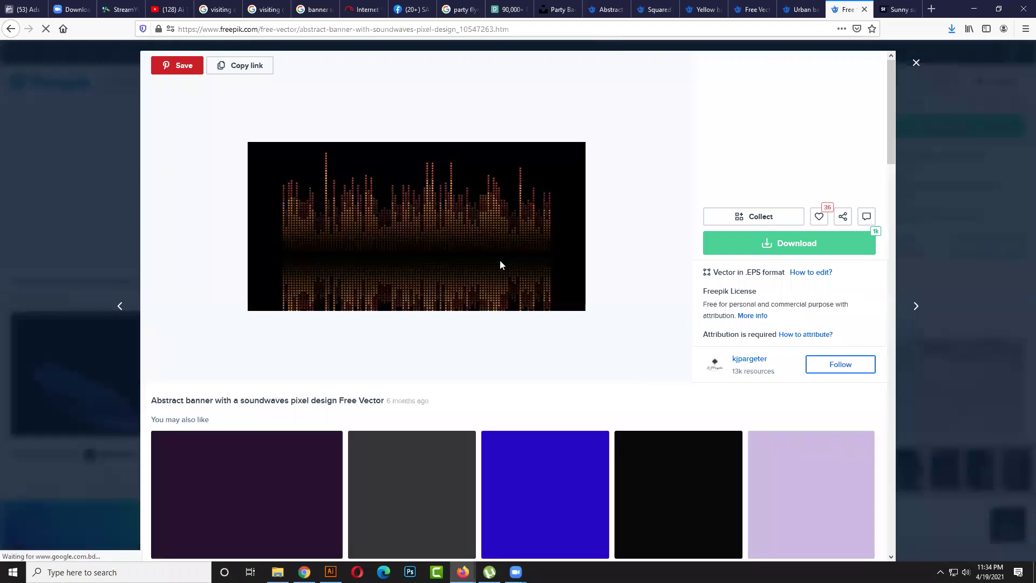
{"action": "scroll", "coordinate": [500, 262], "scroll_direction": "down", "scroll_amount": 3}
{"action": "scroll", "coordinate": [500, 265], "scroll_direction": "down", "scroll_amount": 3}
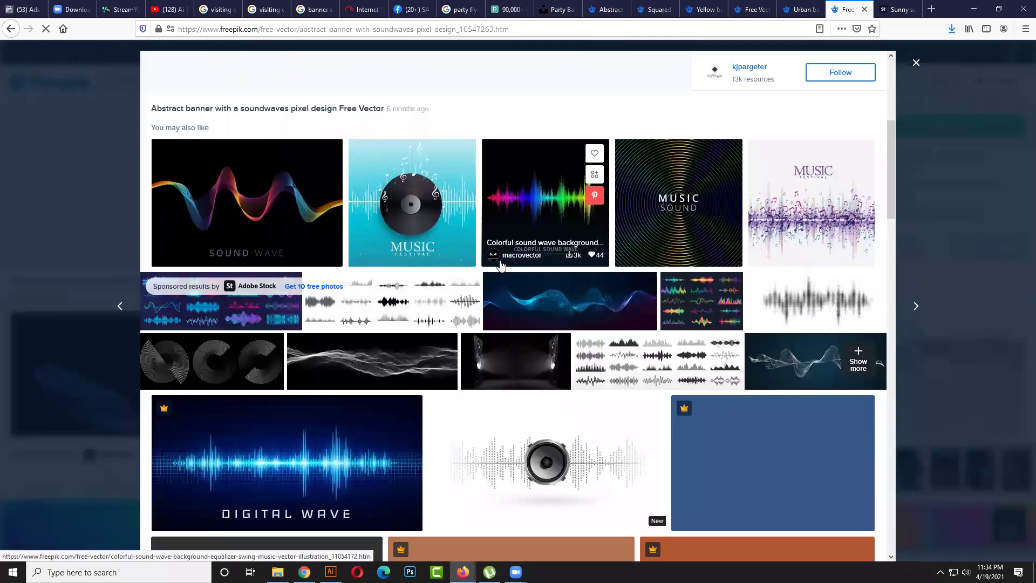
{"action": "scroll", "coordinate": [671, 176], "scroll_direction": "up", "scroll_amount": 6}
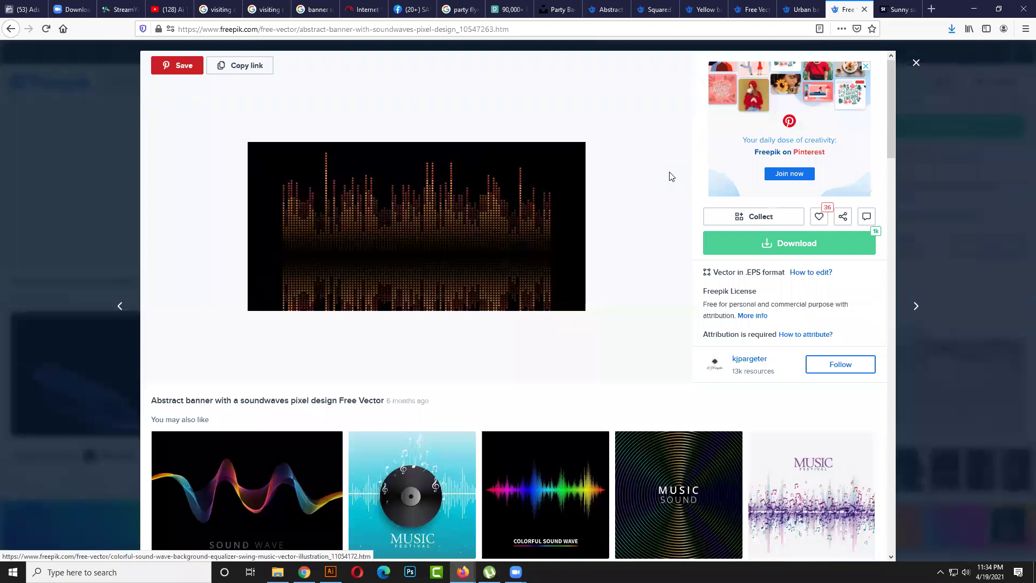
{"action": "left_click", "coordinate": [916, 64]}
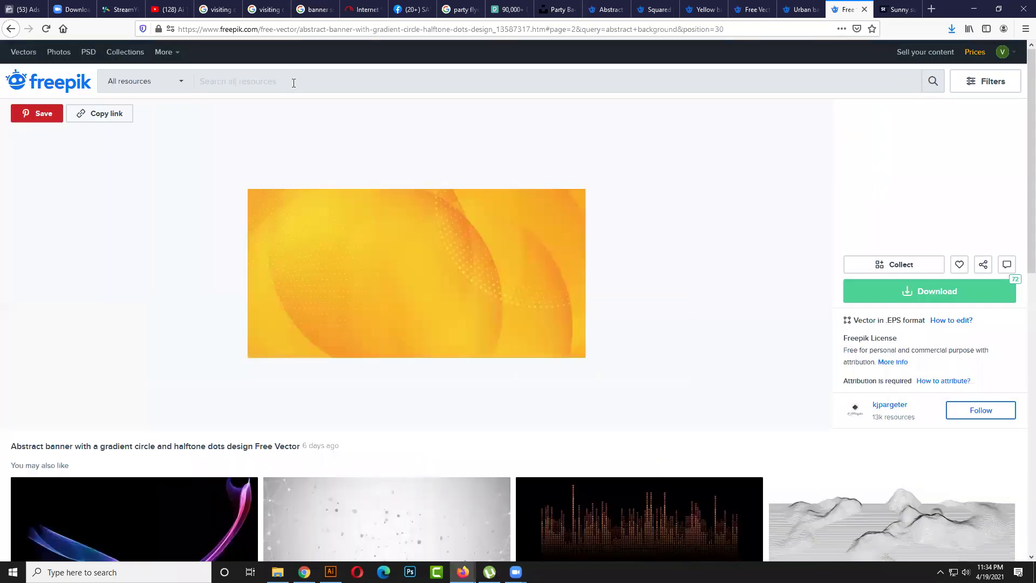
- Search all resources for "party abstract background" using the suggested query
{"action": "left_click", "coordinate": [286, 87]}
{"action": "type", "text": "par"}
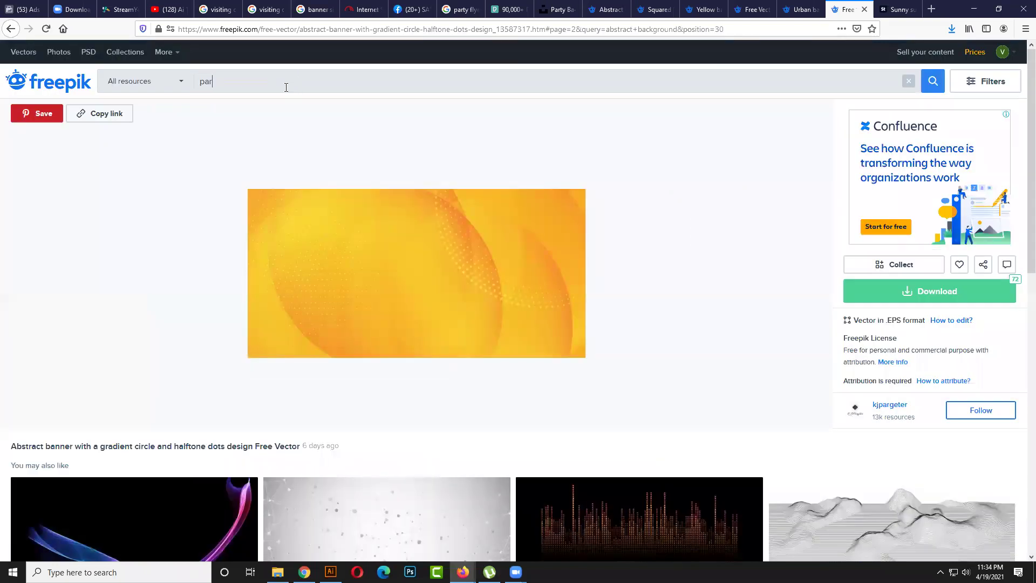
{"action": "type", "text": "ty abstract"}
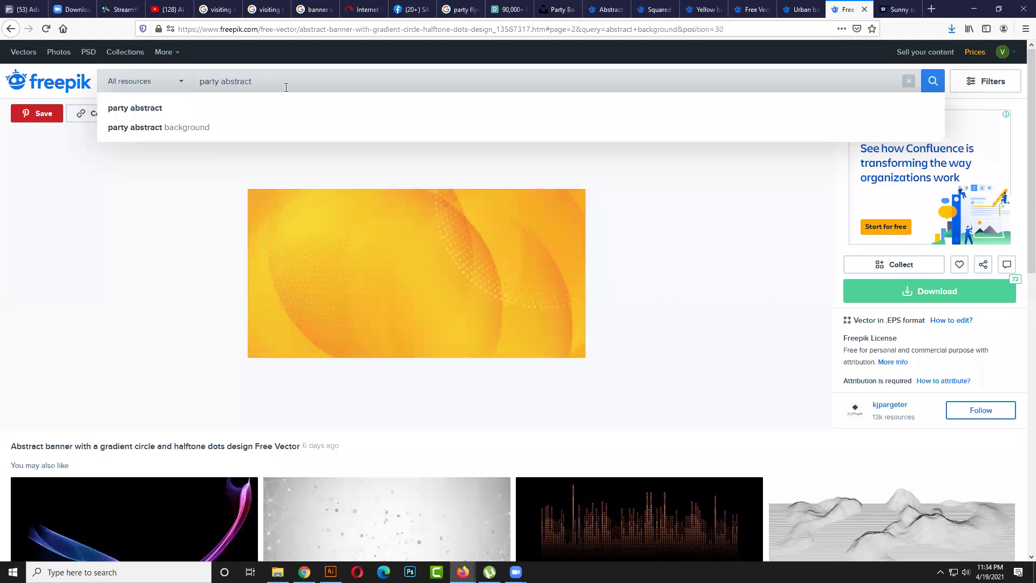
{"action": "left_click", "coordinate": [216, 132]}
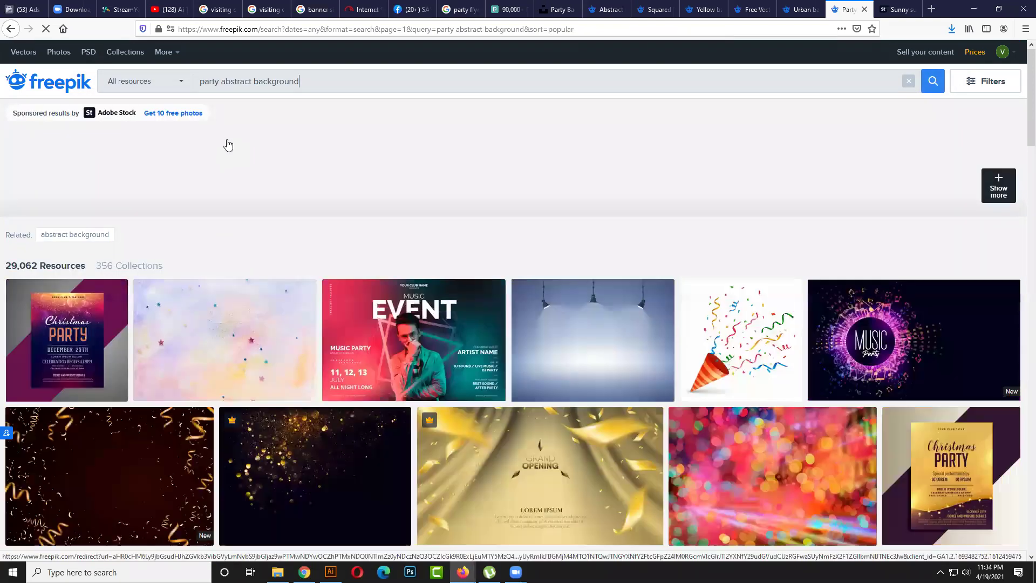
- Examine the party abstract background results for a usable background image
{"action": "scroll", "coordinate": [228, 144], "scroll_direction": "down", "scroll_amount": 4}
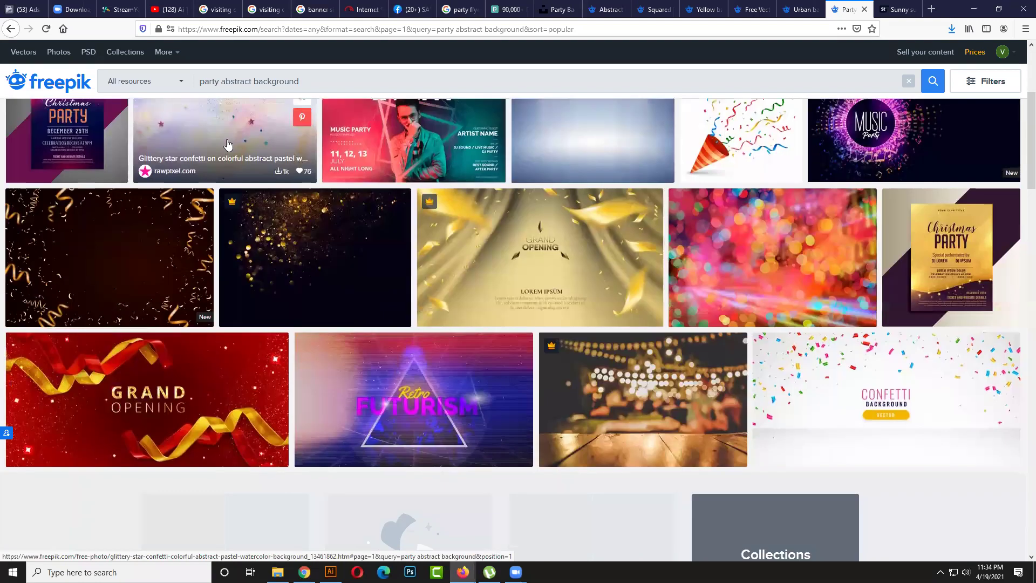
{"action": "scroll", "coordinate": [228, 145], "scroll_direction": "down", "scroll_amount": 3}
{"action": "scroll", "coordinate": [228, 144], "scroll_direction": "down", "scroll_amount": 3}
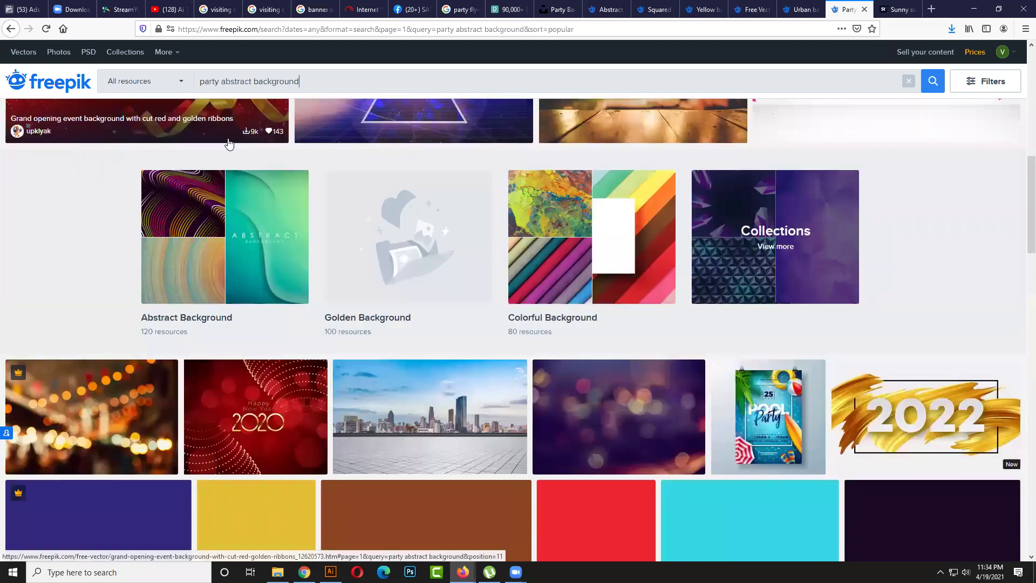
{"action": "scroll", "coordinate": [228, 145], "scroll_direction": "down", "scroll_amount": 6}
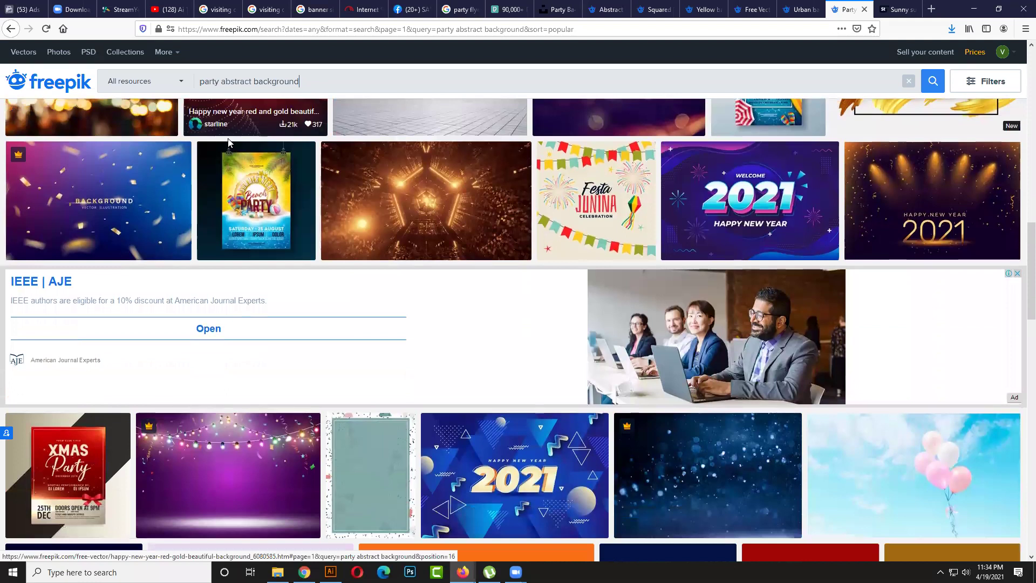
{"action": "scroll", "coordinate": [228, 141], "scroll_direction": "down", "scroll_amount": 5}
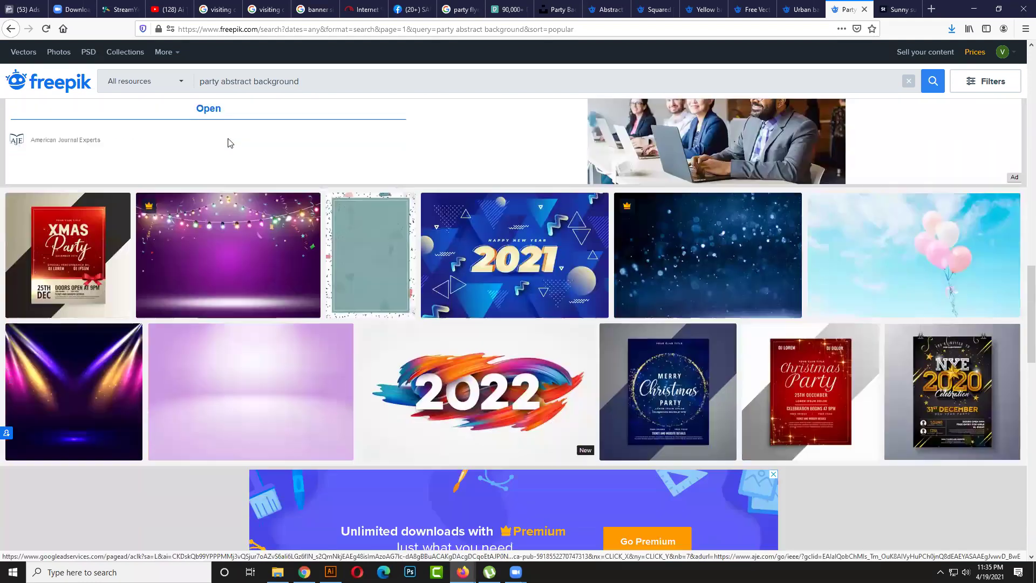
{"action": "scroll", "coordinate": [228, 143], "scroll_direction": "down", "scroll_amount": 2}
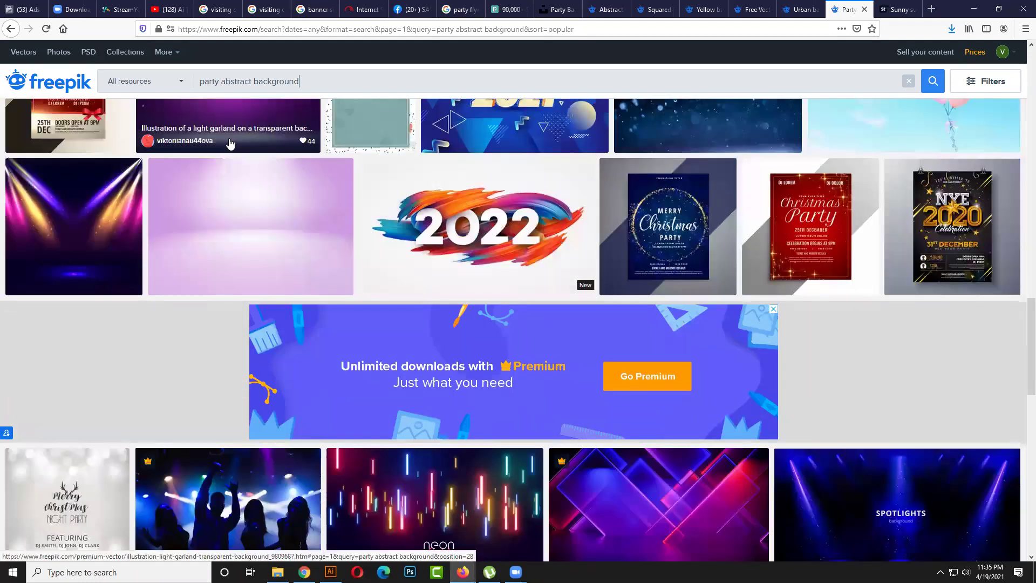
{"action": "scroll", "coordinate": [229, 143], "scroll_direction": "down", "scroll_amount": 3}
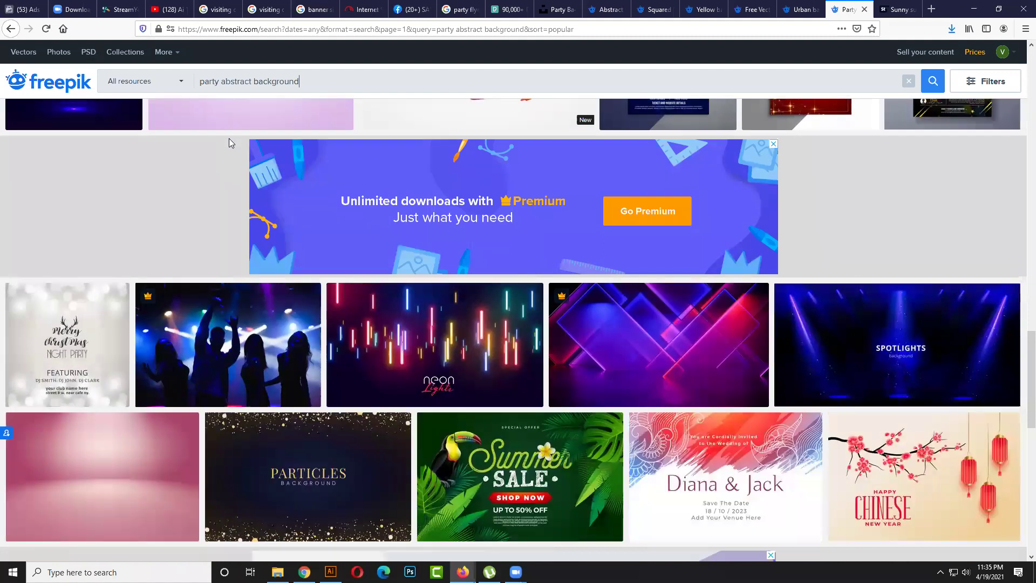
{"action": "scroll", "coordinate": [231, 143], "scroll_direction": "down", "scroll_amount": 2}
{"action": "scroll", "coordinate": [231, 143], "scroll_direction": "down", "scroll_amount": 1}
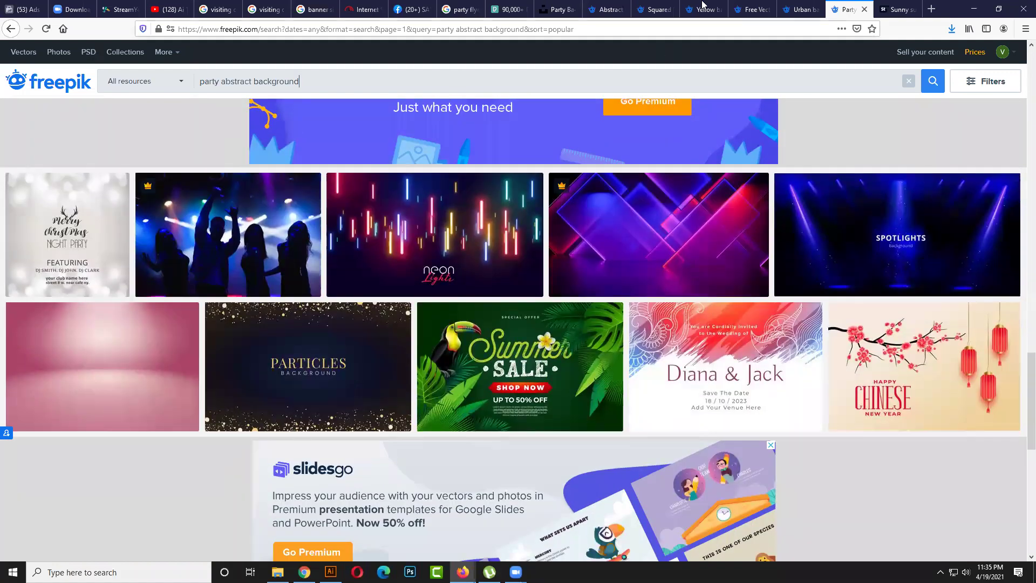
- Download the urban background with buildings vector using the free attribution option and save urban-background-with-buildings.zip
{"action": "left_click", "coordinate": [888, 9]}
{"action": "left_click", "coordinate": [850, 9]}
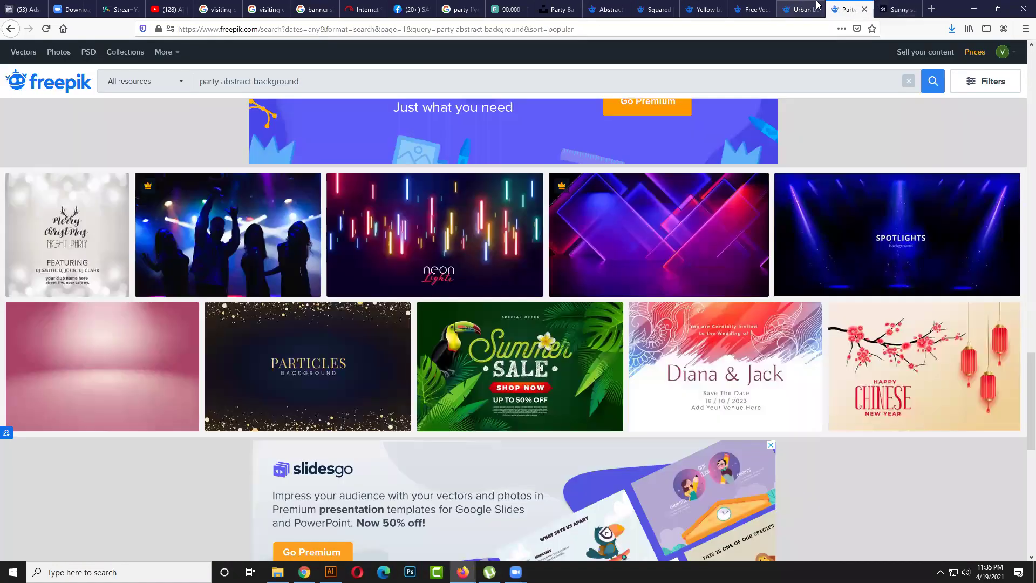
{"action": "left_click", "coordinate": [804, 9]}
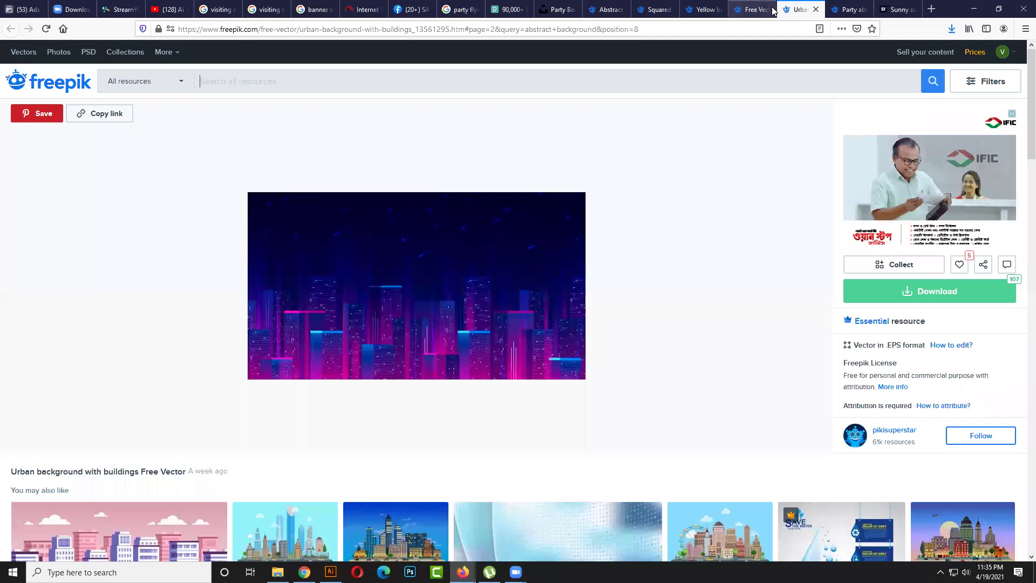
{"action": "left_click", "coordinate": [919, 297]}
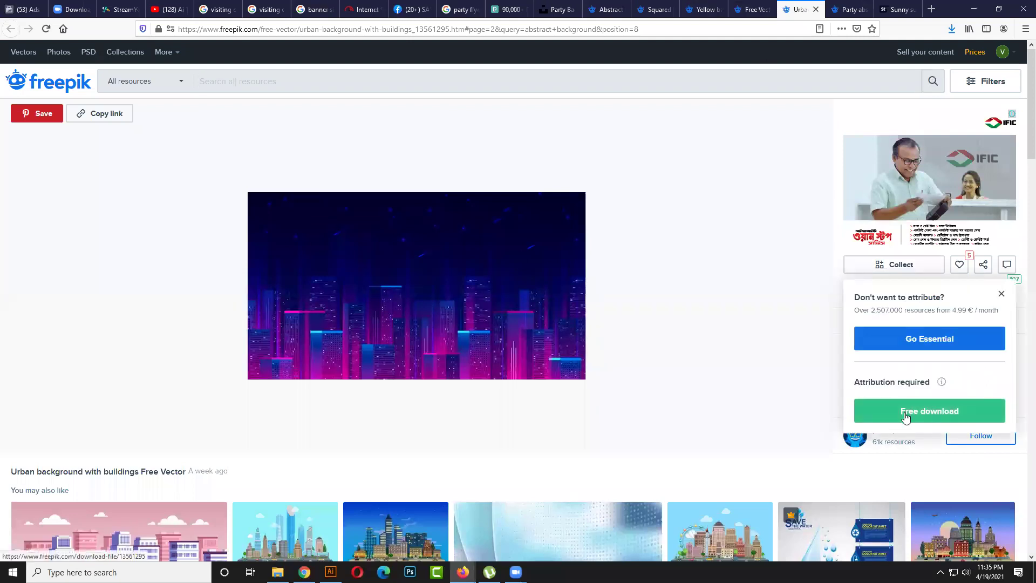
{"action": "left_click", "coordinate": [955, 27]}
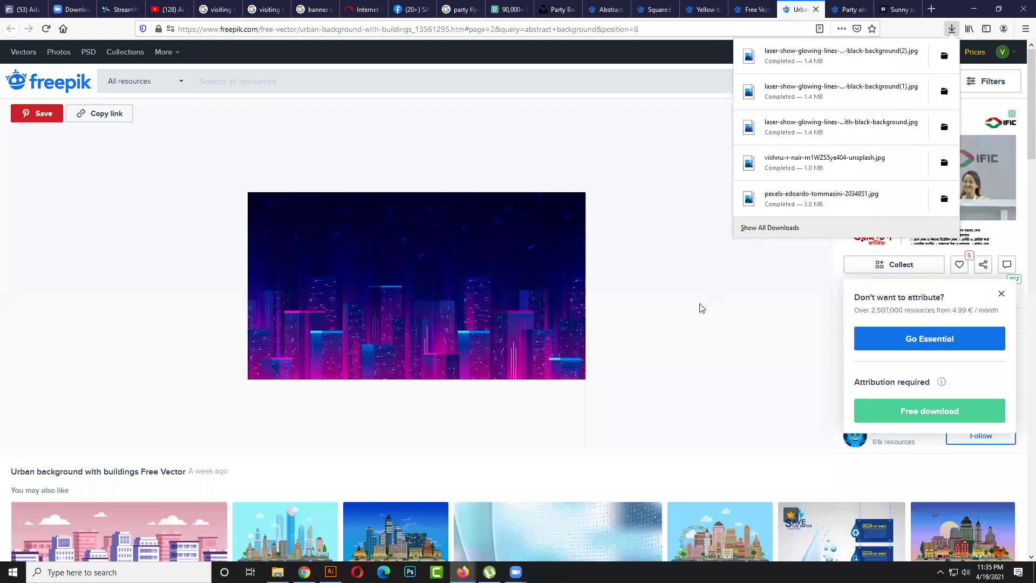
{"action": "left_click", "coordinate": [702, 308]}
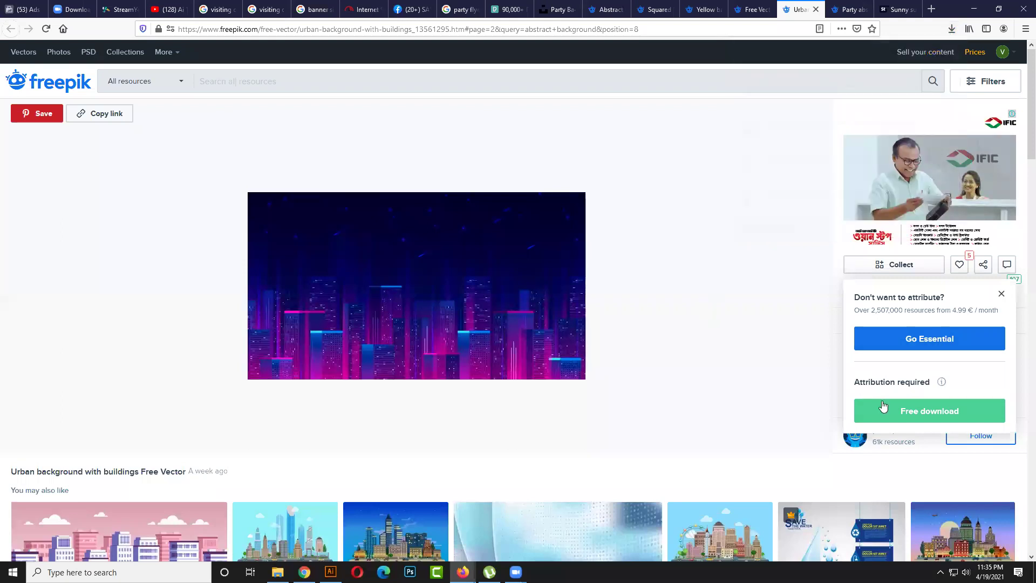
{"action": "left_click", "coordinate": [951, 29]}
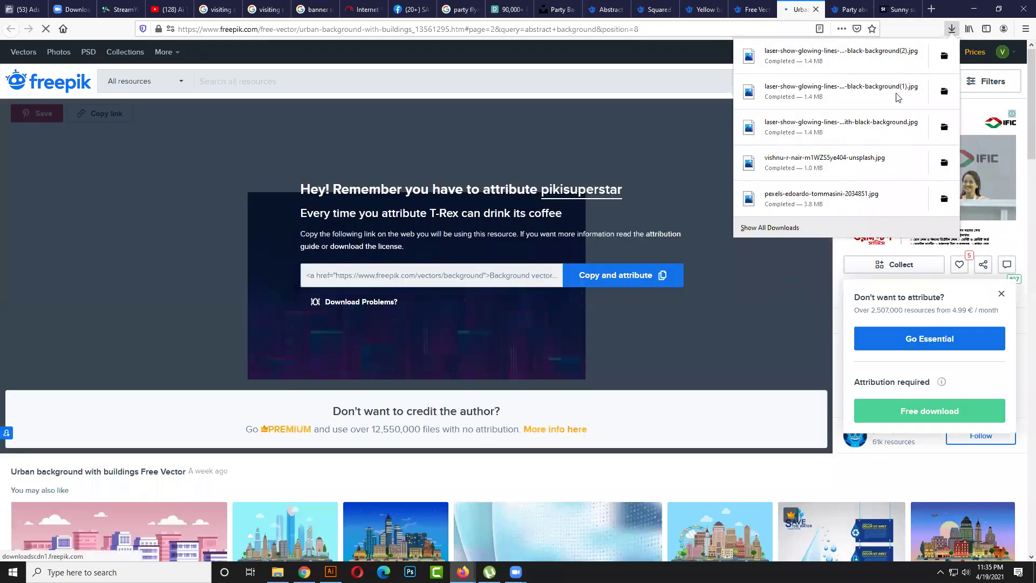
{"action": "left_click", "coordinate": [756, 10]}
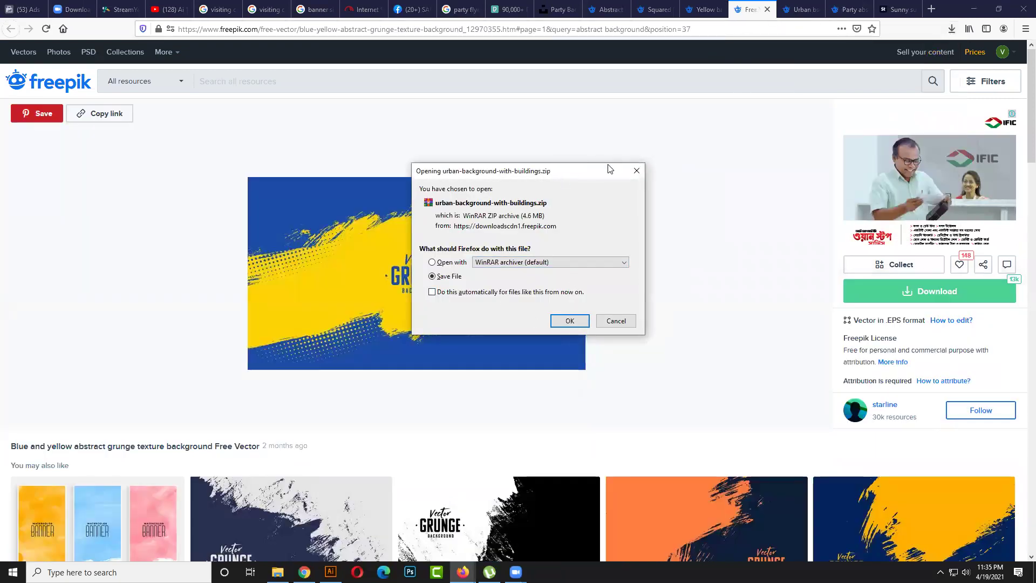
{"action": "left_click_drag", "start_coordinate": [610, 169], "coordinate": [640, 166]}
{"action": "left_click", "coordinate": [601, 317]}
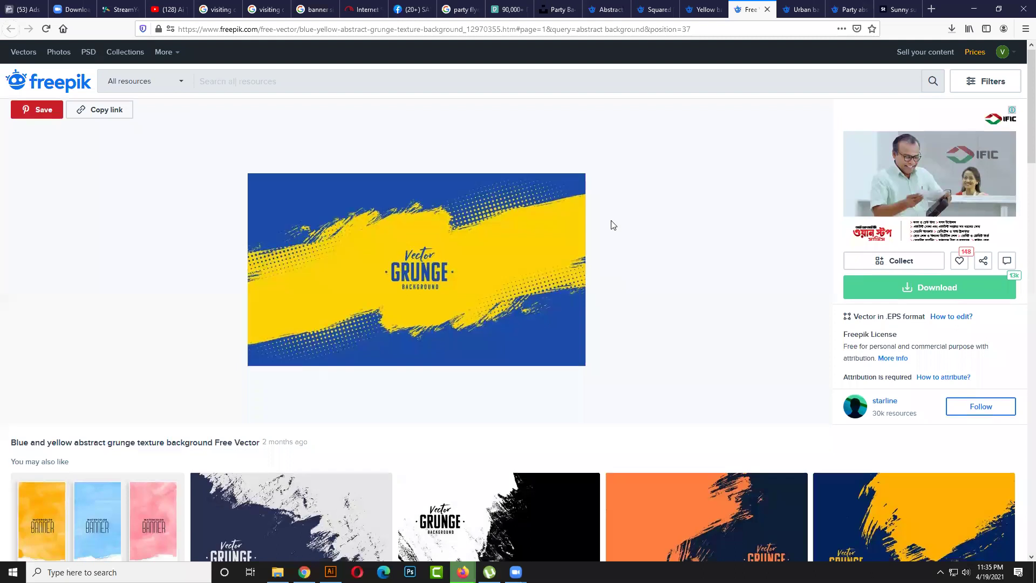
{"action": "left_click", "coordinate": [701, 5]}
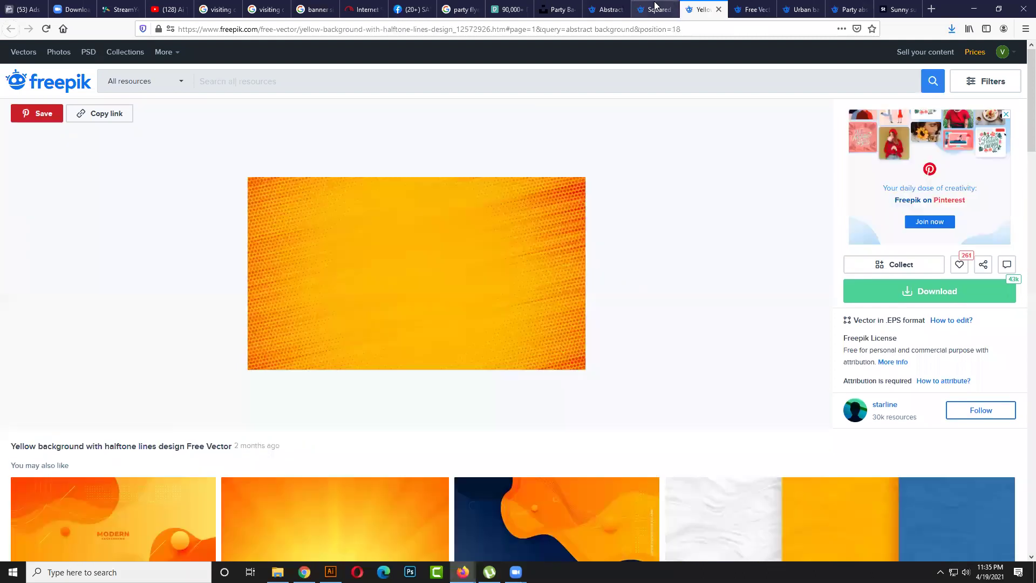
{"action": "left_click", "coordinate": [656, 7]}
{"action": "left_click", "coordinate": [606, 10]}
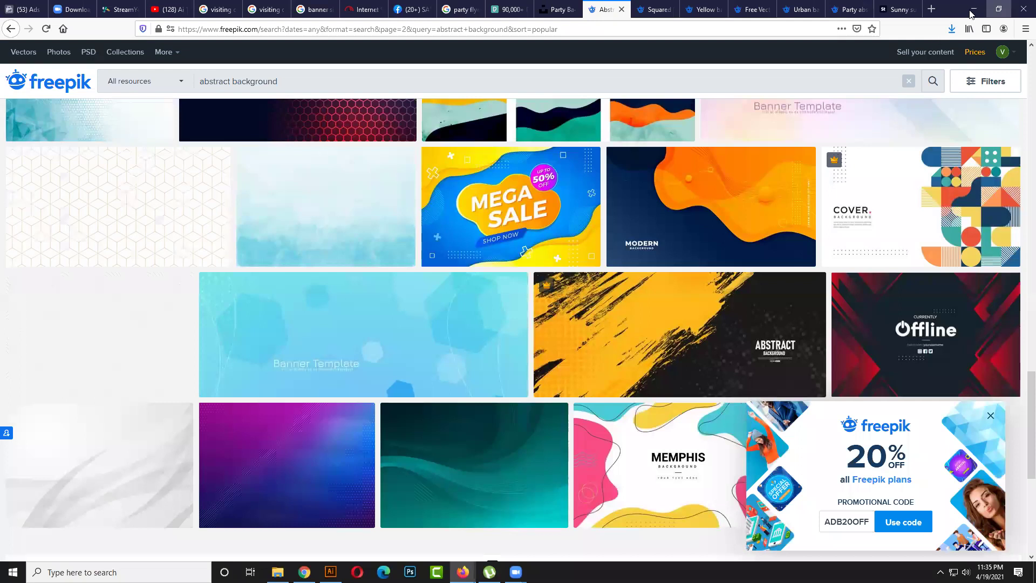
- Extract urban-background-with-buildings.zip into its own urban-background-with-buildings folder in Downloads
{"action": "left_click", "coordinate": [952, 29]}
{"action": "left_click", "coordinate": [944, 67]}
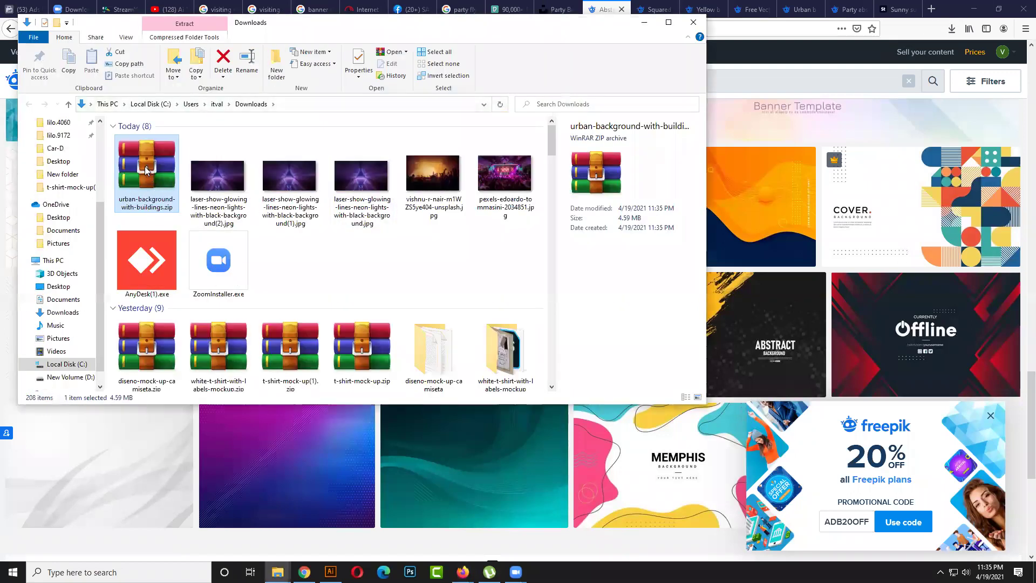
{"action": "right_click", "coordinate": [146, 171]}
{"action": "left_click", "coordinate": [377, 263]}
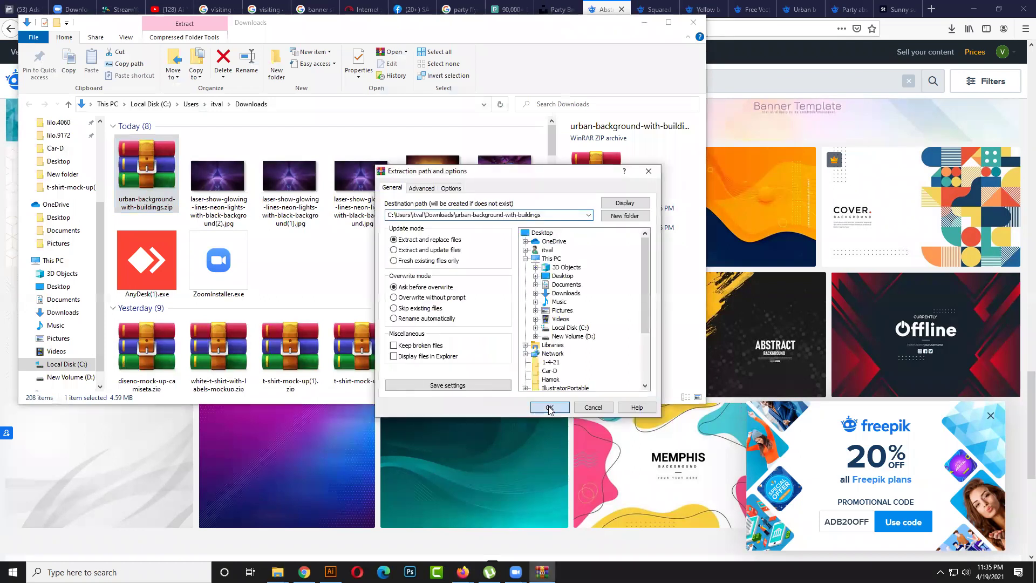
{"action": "left_click", "coordinate": [547, 405]}
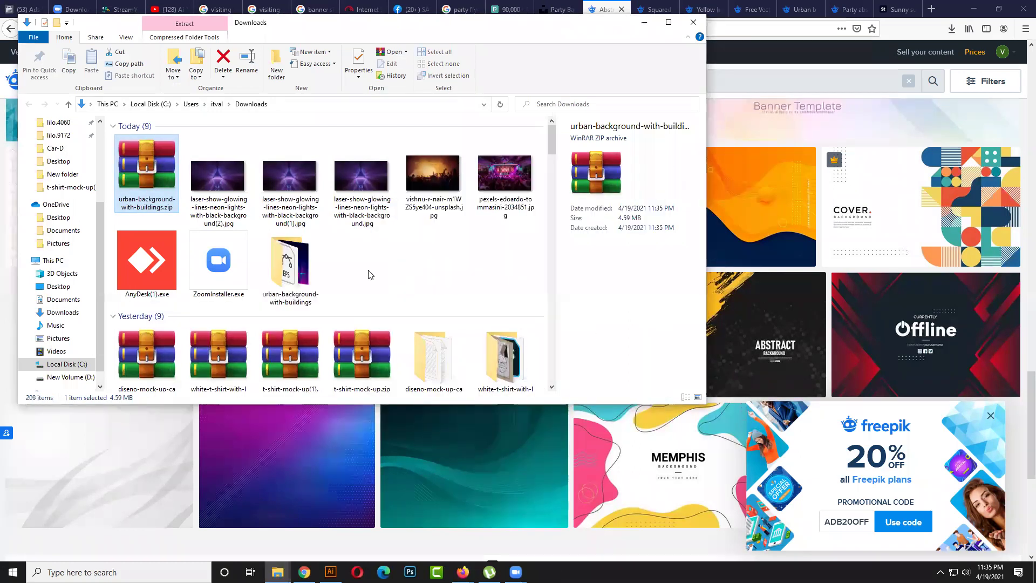
- Open the extracted vector artwork in Illustrator, accepting that its embedded color profile is discarded
{"action": "double_click", "coordinate": [305, 263]}
{"action": "double_click", "coordinate": [159, 139]}
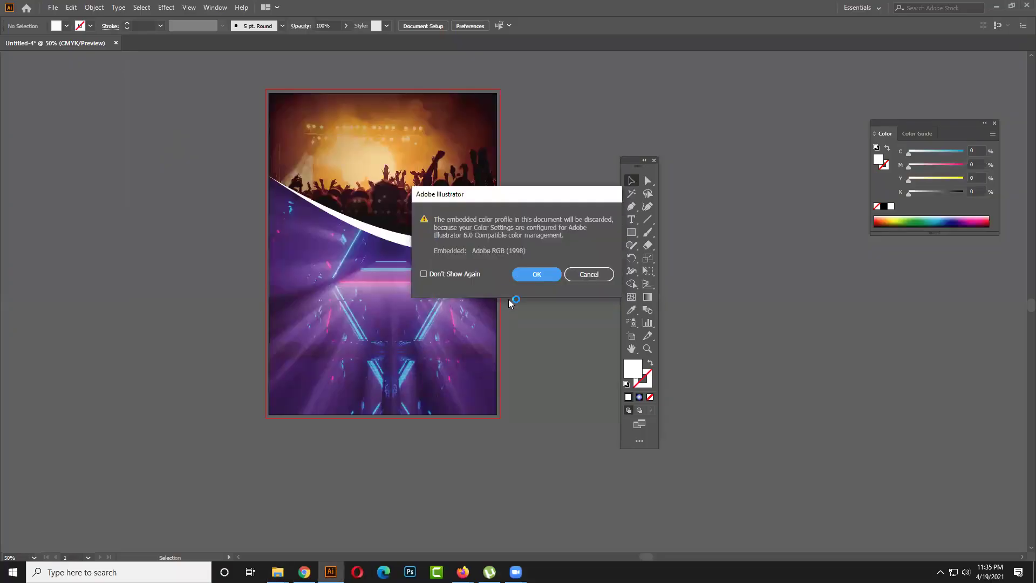
{"action": "left_click", "coordinate": [536, 276]}
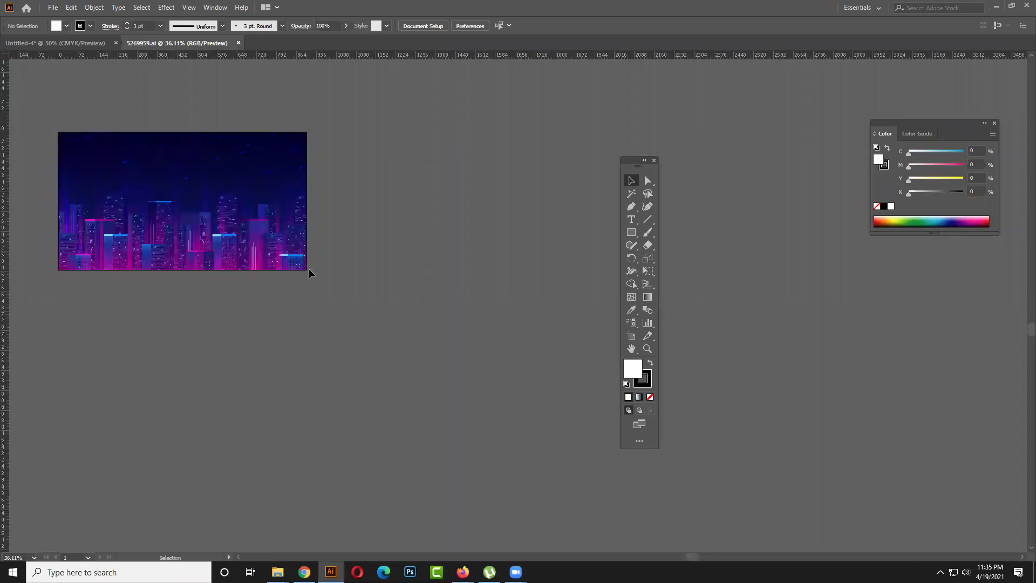
- Copy the whole city artwork from 5269959.ai into the Untitled-4 flyer and place it over the flyer's lower half
{"action": "left_click", "coordinate": [270, 230]}
{"action": "left_click", "coordinate": [420, 260]}
{"action": "mouse_move", "coordinate": [34, 151]}
{"action": "left_mouse_down"}
{"action": "mouse_move", "coordinate": [259, 233]}
{"action": "mouse_move", "coordinate": [415, 308]}
{"action": "mouse_move", "coordinate": [106, 87]}
{"action": "mouse_move", "coordinate": [86, 50]}
{"action": "mouse_move", "coordinate": [329, 288]}
{"action": "mouse_move", "coordinate": [340, 285]}
{"action": "left_mouse_up"}
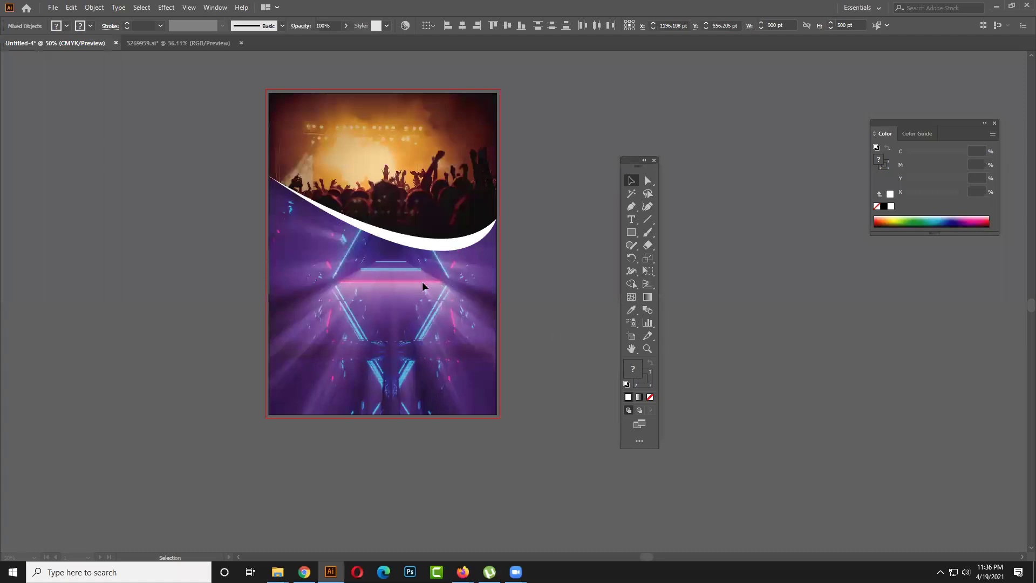
{"action": "left_click_drag", "start_coordinate": [423, 286], "coordinate": [423, 286]}
{"action": "left_click_drag", "start_coordinate": [286, 210], "coordinate": [161, 285]}
{"action": "left_click", "coordinate": [134, 241]}
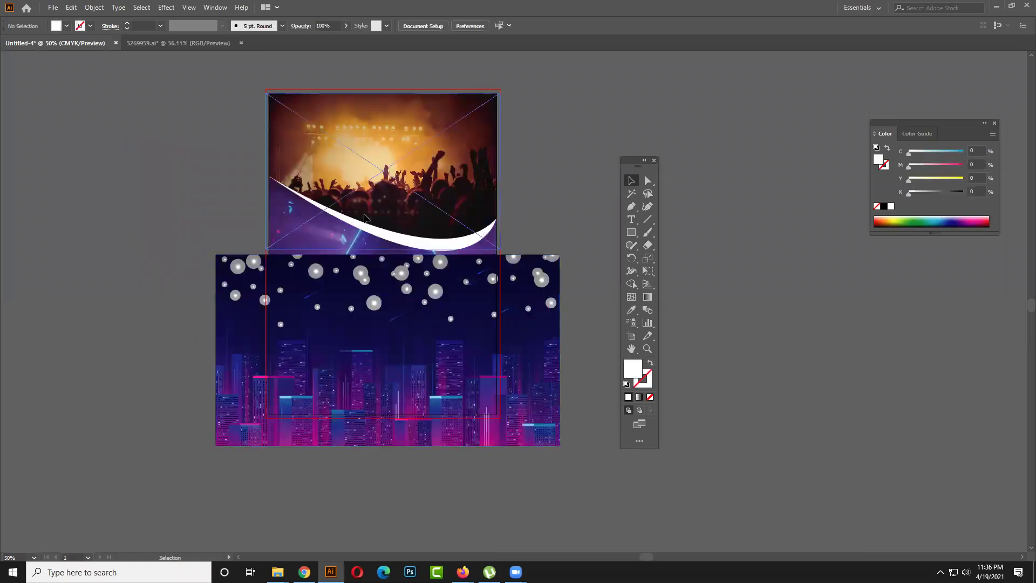
- Release the clipping mask of the purple laser background and delete the laser image
{"action": "left_click", "coordinate": [318, 236]}
{"action": "right_click", "coordinate": [318, 236]}
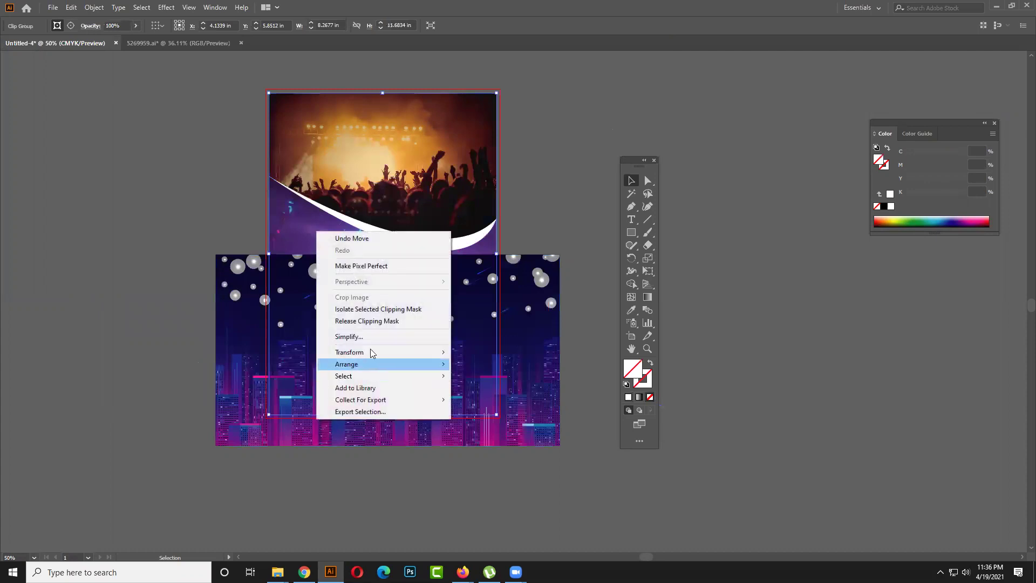
{"action": "left_click", "coordinate": [385, 326]}
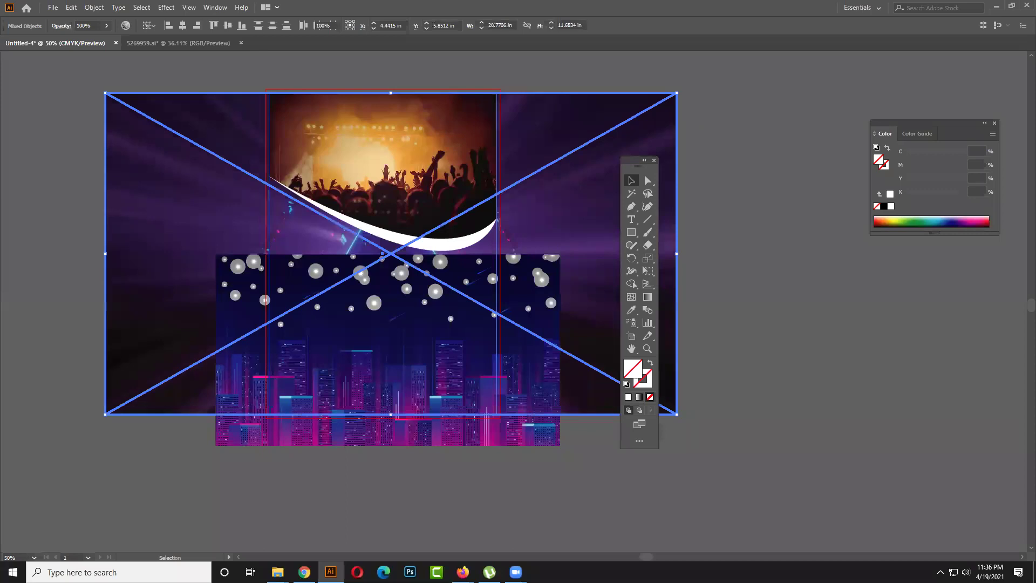
{"action": "left_click", "coordinate": [667, 432]}
{"action": "left_click", "coordinate": [596, 352]}
{"action": "key", "text": "Delete"}
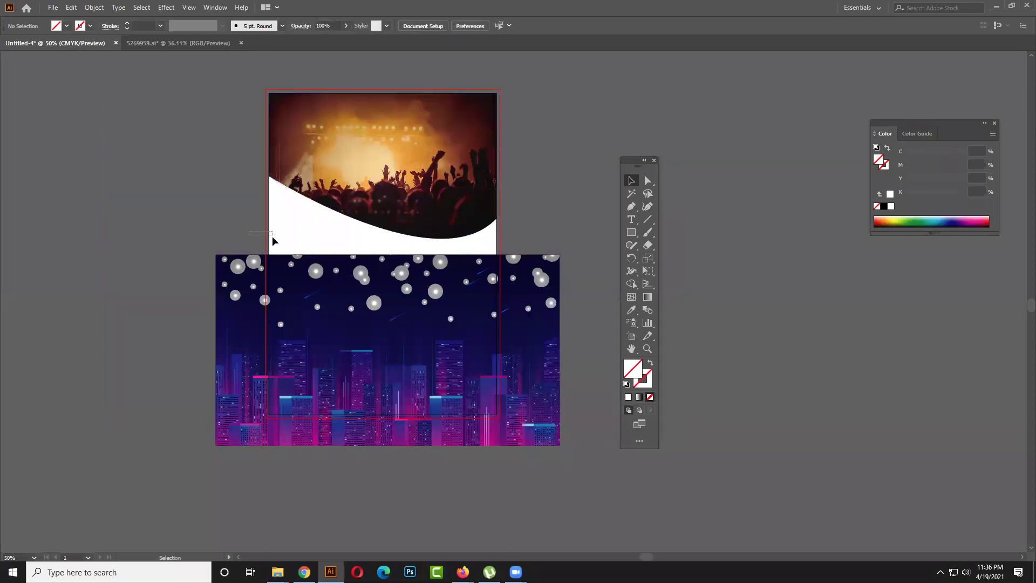
- Fill the released background rectangle with green at C 74.12, M 0, Y 100, K 0
{"action": "left_click", "coordinate": [269, 241]}
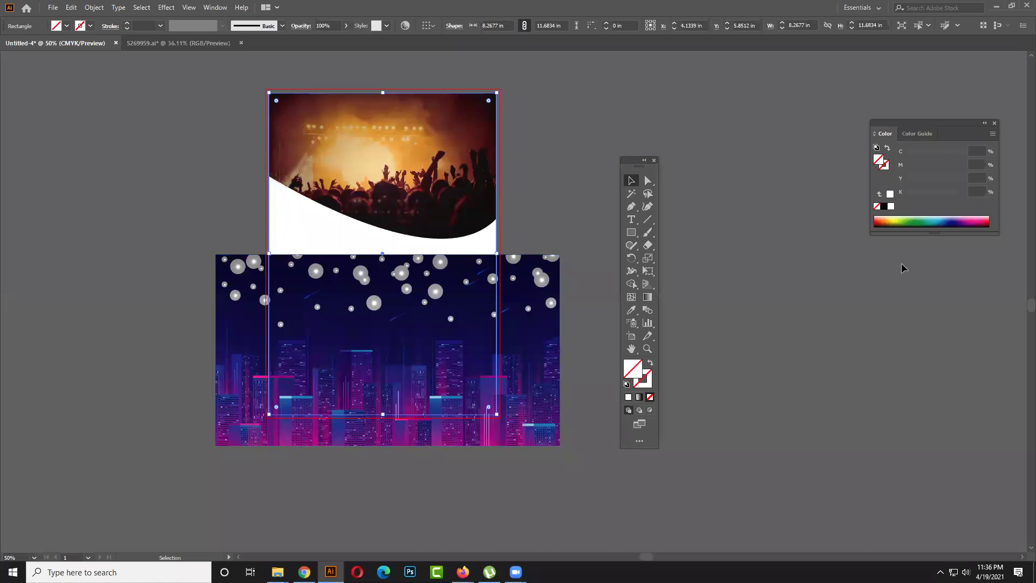
{"action": "left_click", "coordinate": [918, 221]}
{"action": "left_click", "coordinate": [800, 301]}
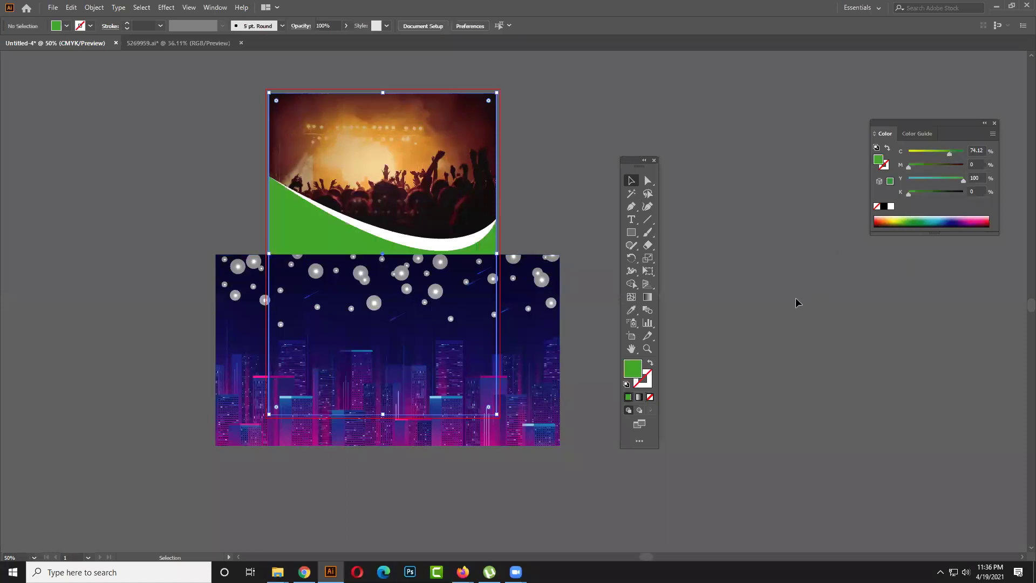
{"action": "left_click", "coordinate": [421, 319]}
{"action": "left_click_drag", "start_coordinate": [560, 254], "coordinate": [707, 100]}
{"action": "key", "text": "ctrl+minus"}
{"action": "key", "text": "ctrl+minus"}
{"action": "key", "text": "ctrl+minus"}
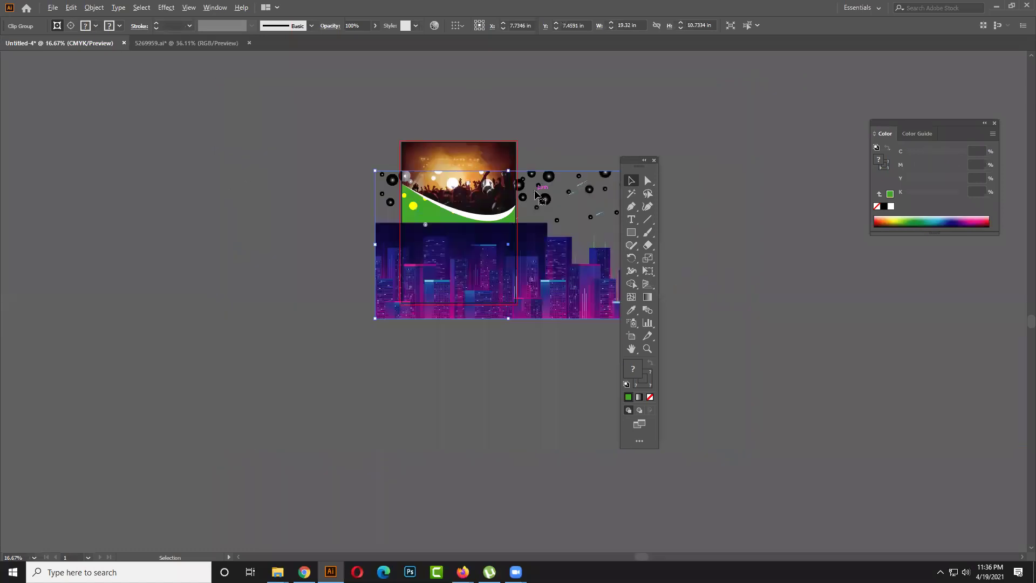
{"action": "left_click_drag", "start_coordinate": [575, 273], "coordinate": [544, 286]}
{"action": "left_click", "coordinate": [544, 286]}
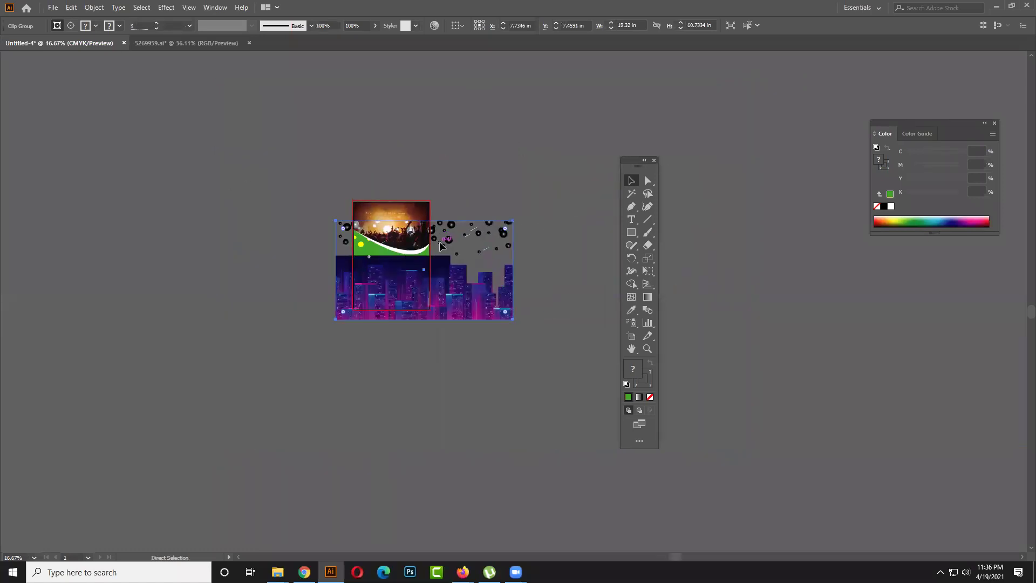
{"action": "key", "text": "ctrl+z"}
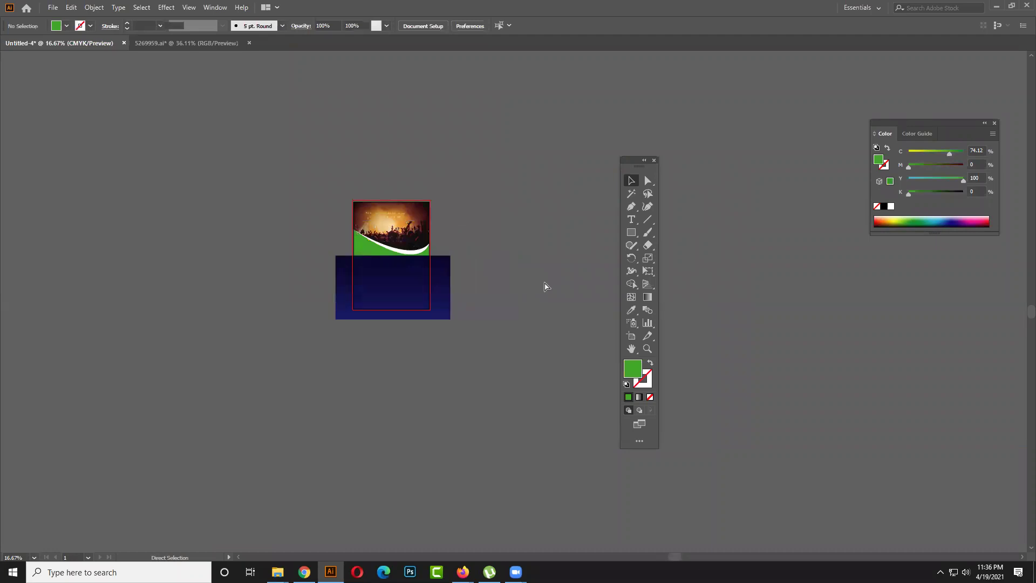
{"action": "key", "text": "ctrl+shift+z"}
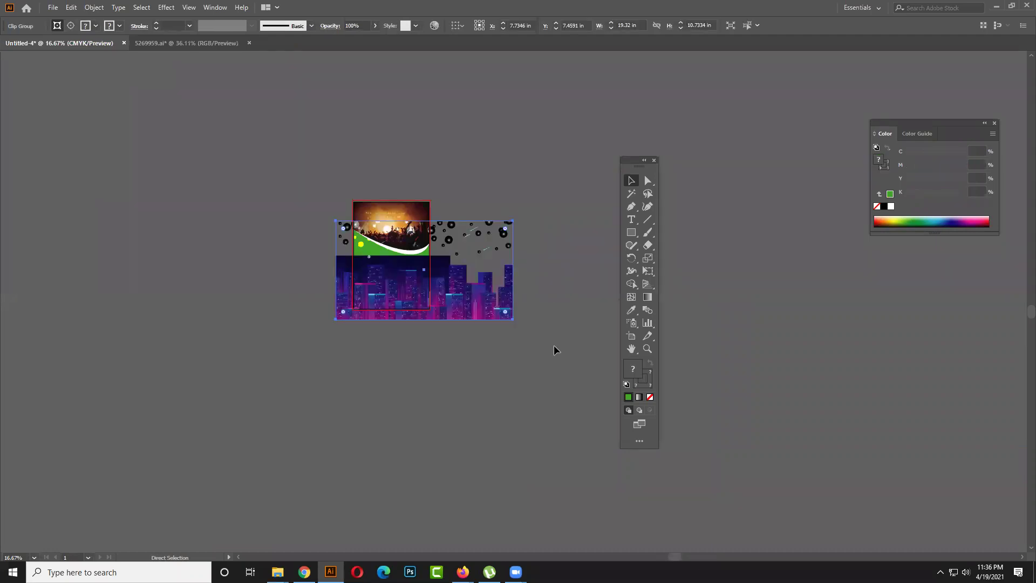
{"action": "key", "text": "ctrl+z"}
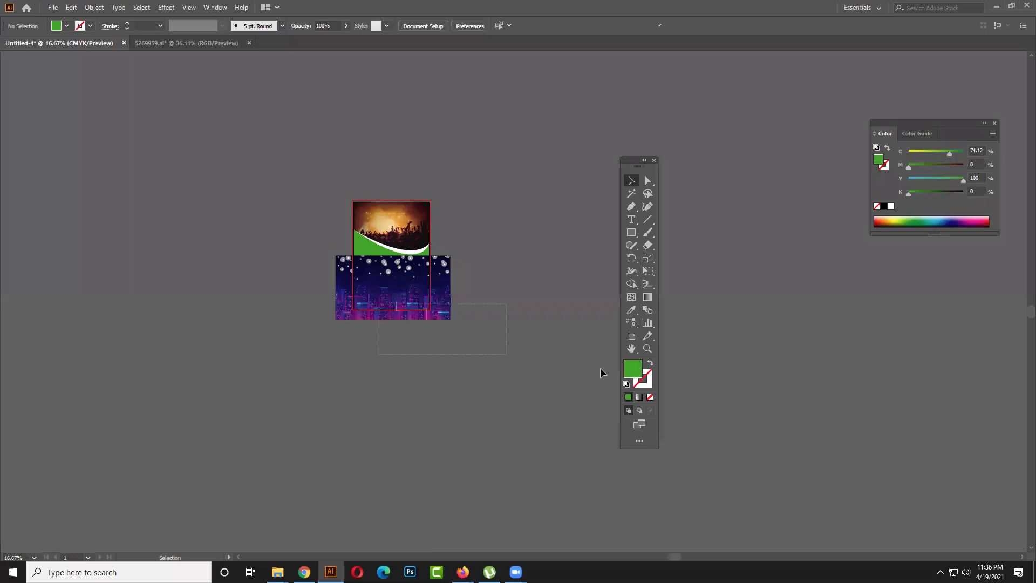
- Group all pieces of the city artwork and enlarge the group to about 25.6 × 14.2 in
{"action": "left_click", "coordinate": [364, 251], "text": "ctrl"}
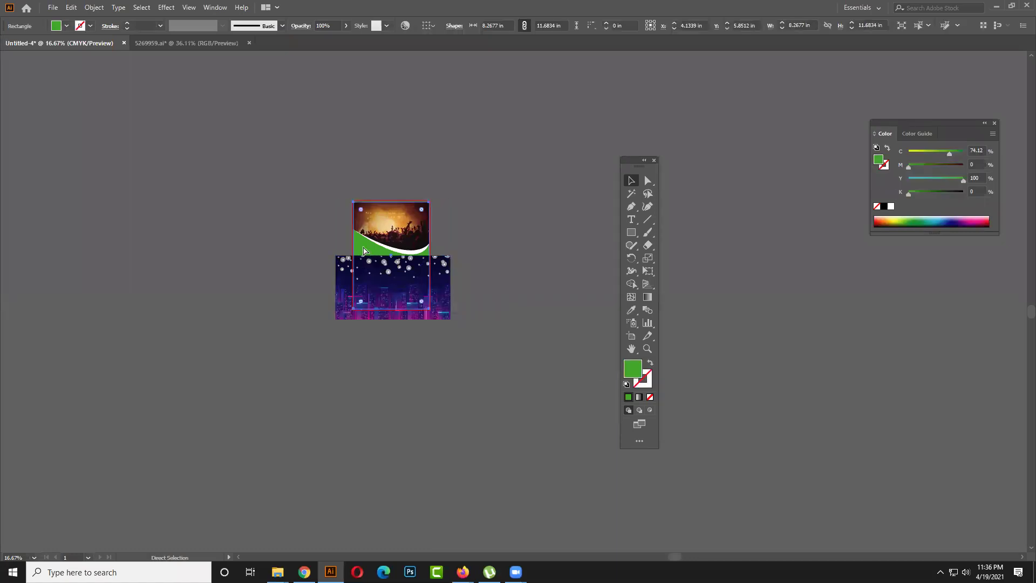
{"action": "left_click", "coordinate": [502, 321]}
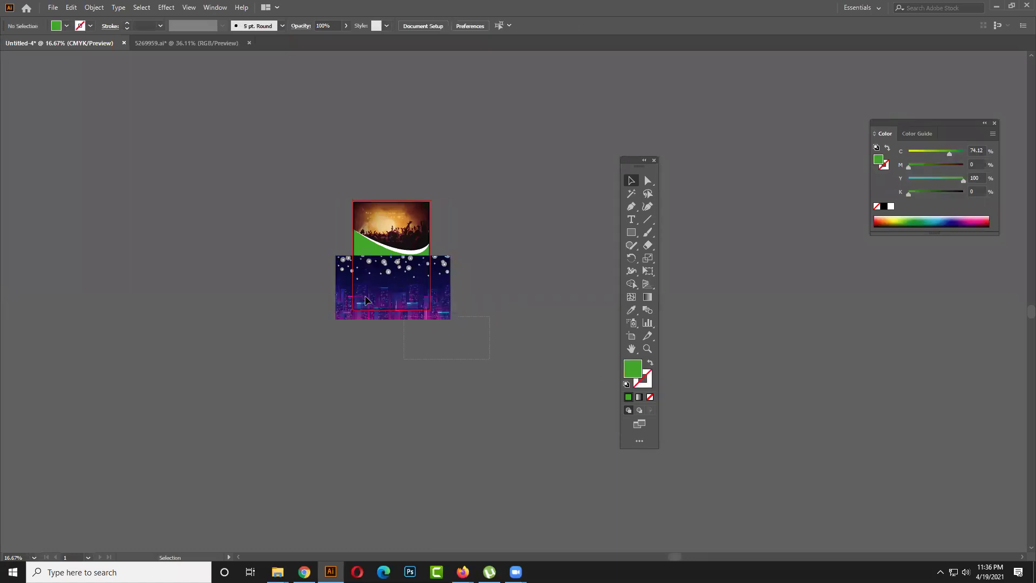
{"action": "key", "text": "ctrl+a"}
{"action": "left_click", "coordinate": [509, 425]}
{"action": "left_click", "coordinate": [460, 298]}
{"action": "left_click", "coordinate": [493, 345]}
{"action": "left_click", "coordinate": [324, 249]}
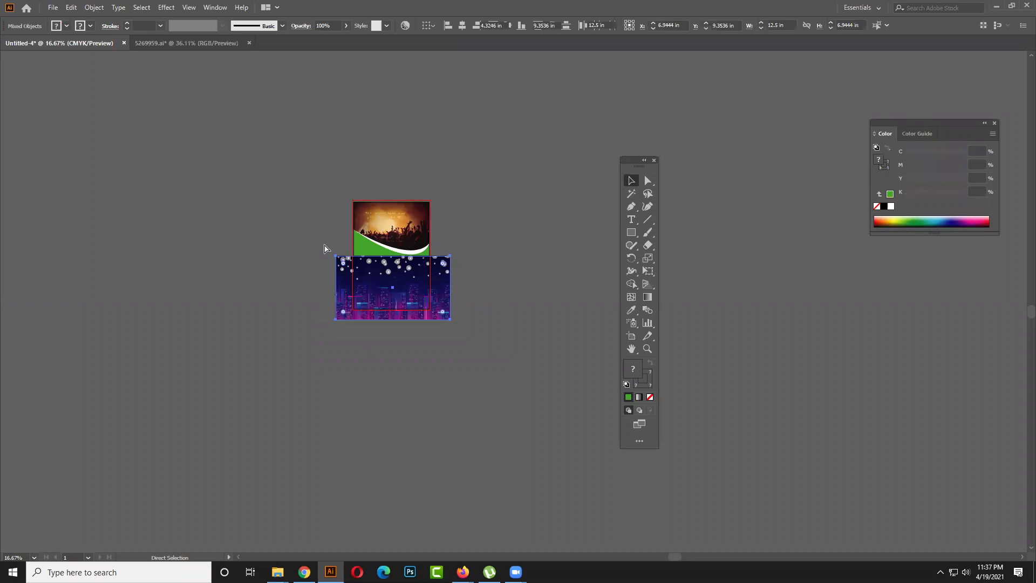
{"action": "left_click", "coordinate": [438, 294], "text": "shift"}
{"action": "left_click", "coordinate": [438, 293]}
{"action": "left_click_drag", "start_coordinate": [450, 256], "coordinate": [572, 151]}
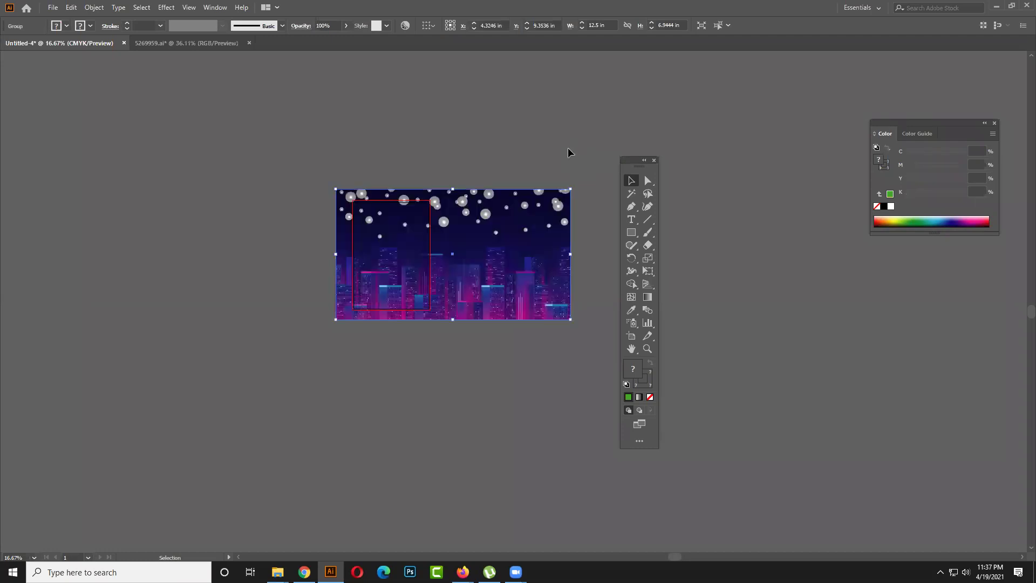
- Move the enlarged city group about 6.06 in sideways to uncover part of the green rectangle
{"action": "right_click", "coordinate": [411, 274]}
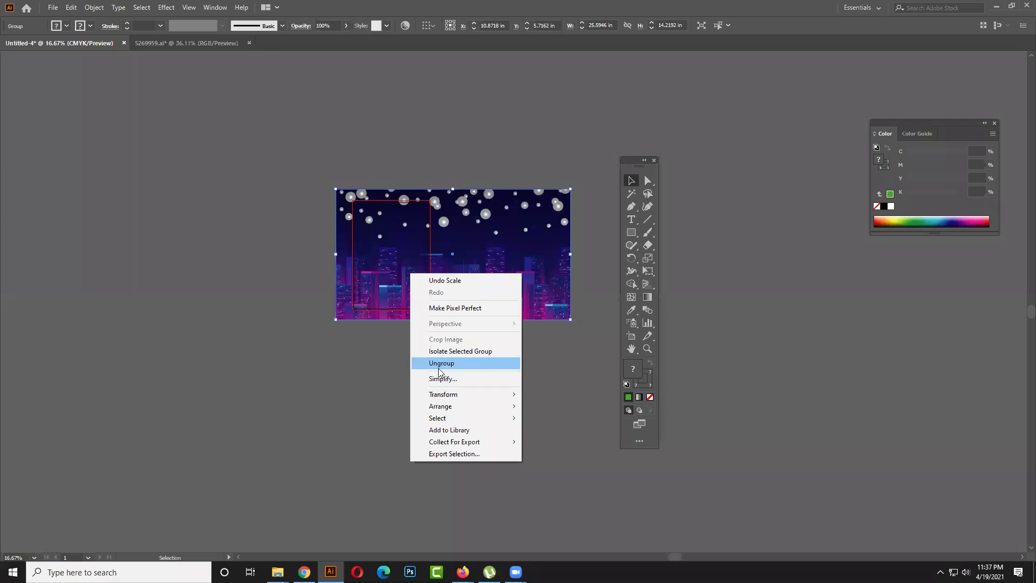
{"action": "left_click", "coordinate": [354, 371]}
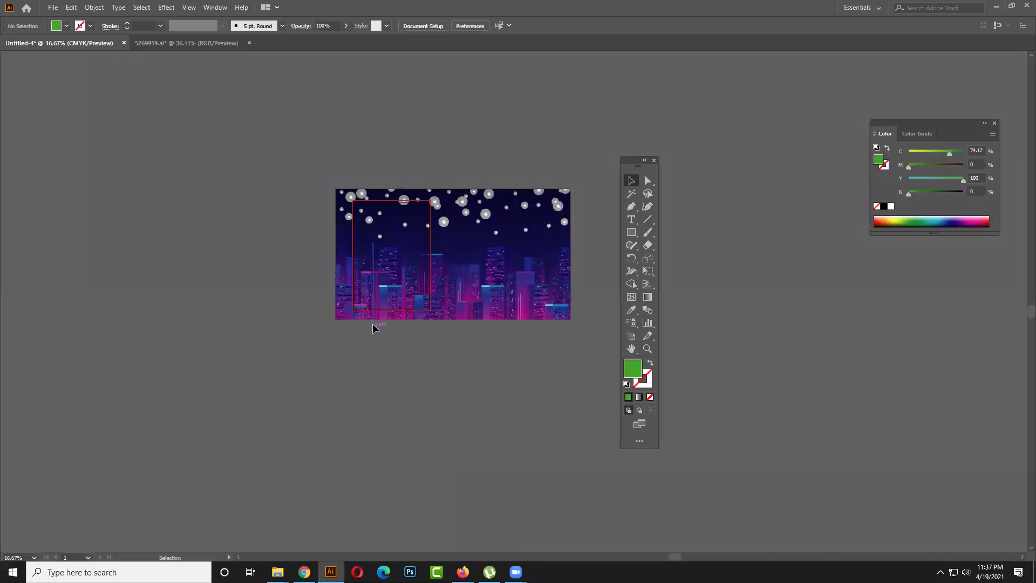
{"action": "key", "text": "ctrl+z"}
{"action": "left_click", "coordinate": [382, 375]}
{"action": "left_click_drag", "start_coordinate": [400, 297], "coordinate": [536, 298]}
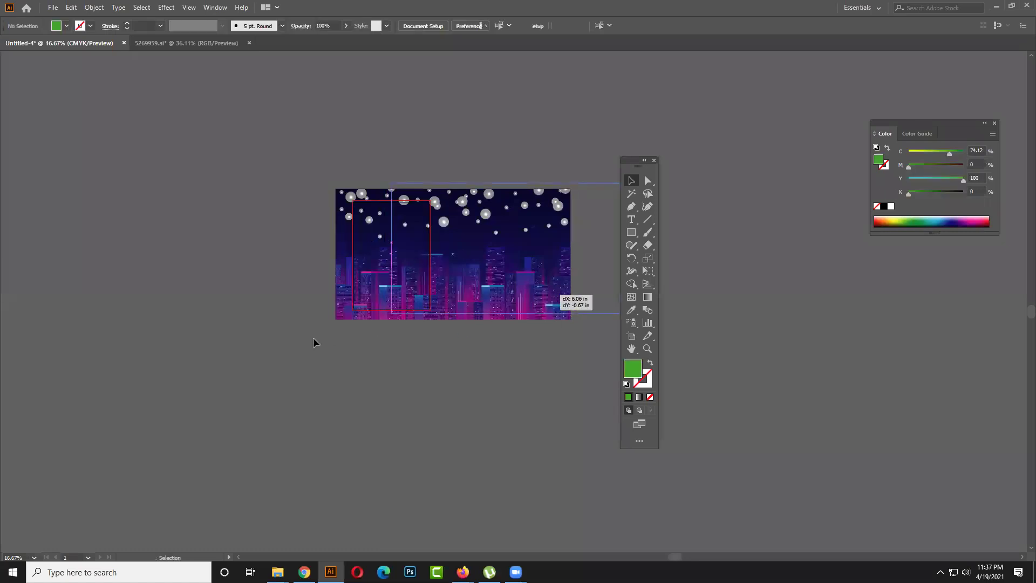
- Bring the green rectangle to the front and move the city group back so it surrounds the rectangle
{"action": "right_click", "coordinate": [366, 296]}
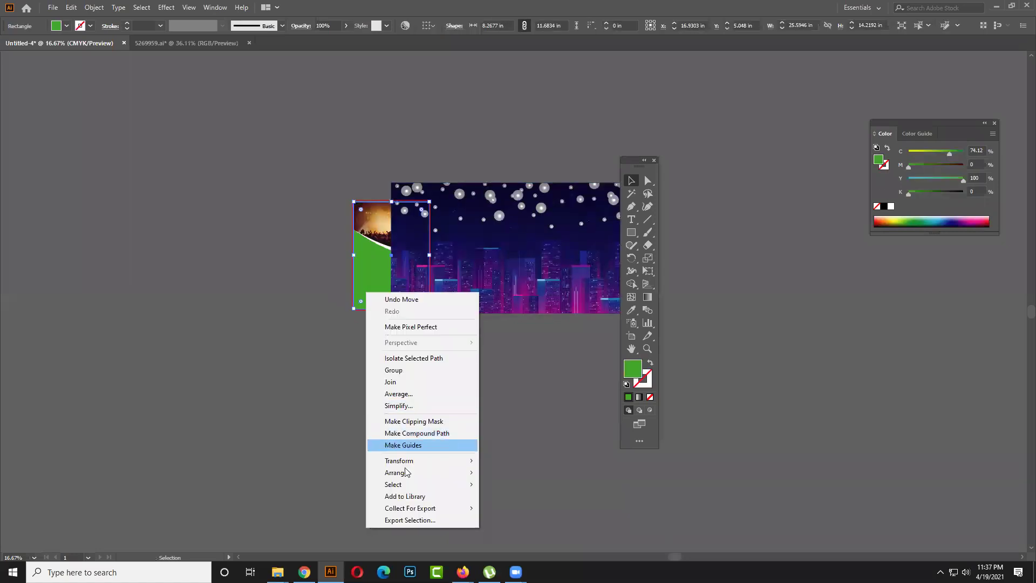
{"action": "mouse_move", "coordinate": [409, 475]}
{"action": "left_click", "coordinate": [489, 476]}
{"action": "left_click", "coordinate": [495, 412]}
{"action": "left_click_drag", "start_coordinate": [548, 267], "coordinate": [458, 266]}
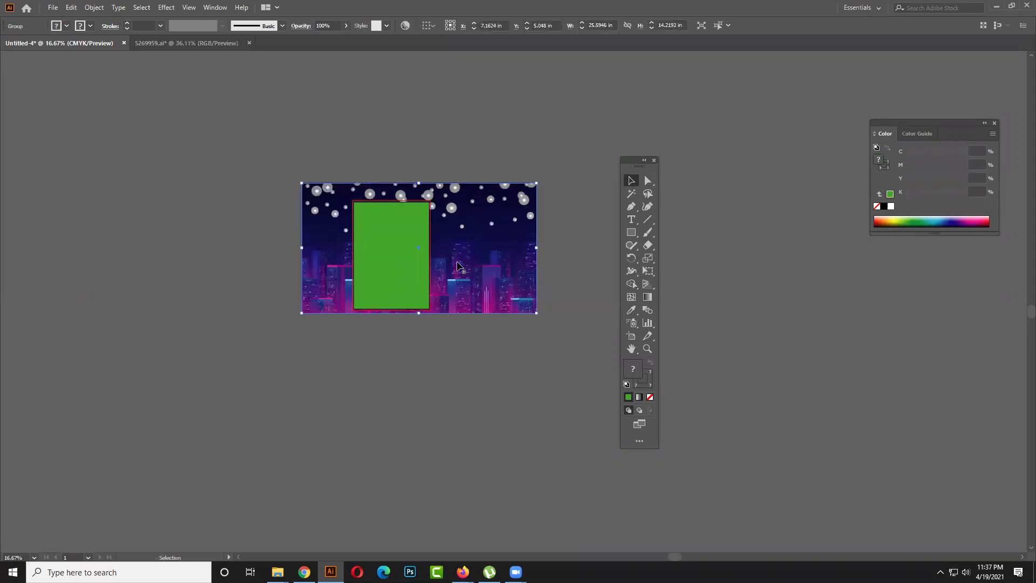
{"action": "left_click", "coordinate": [400, 268]}
{"action": "right_click", "coordinate": [400, 268]}
{"action": "left_click", "coordinate": [299, 397]}
{"action": "left_click", "coordinate": [391, 273]}
{"action": "right_click", "coordinate": [390, 272]}
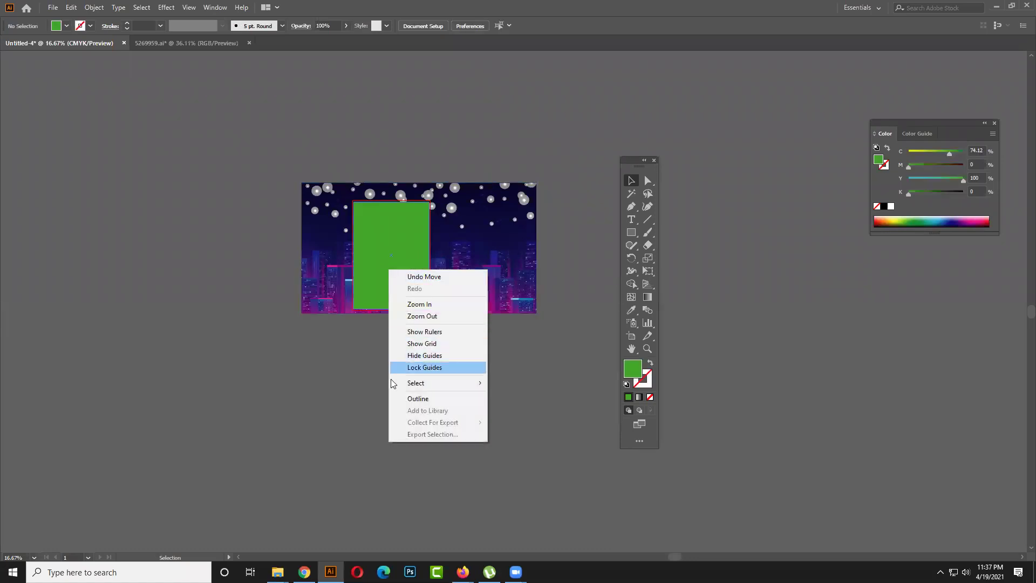
{"action": "left_click", "coordinate": [313, 334]}
{"action": "left_click", "coordinate": [367, 280]}
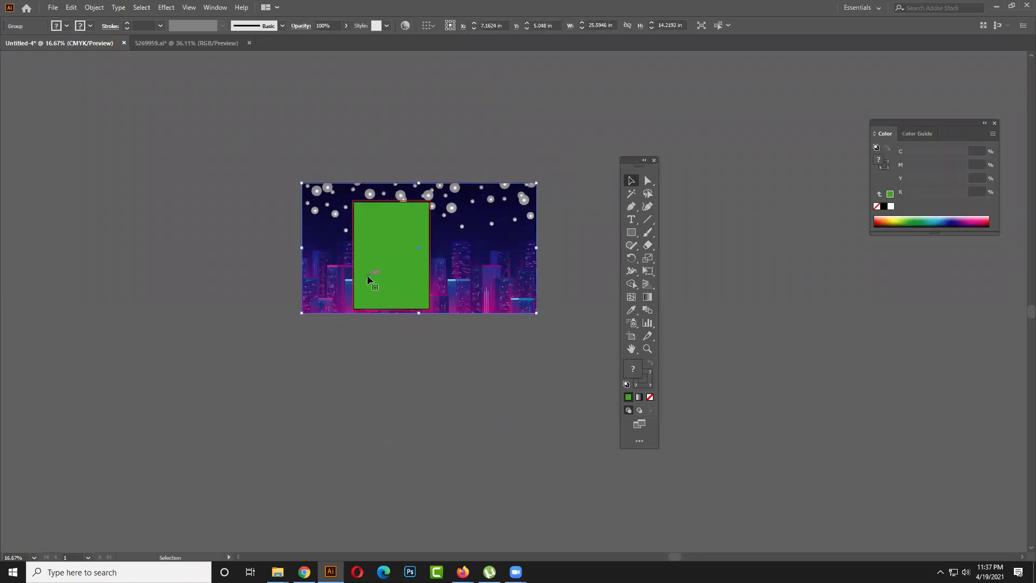
{"action": "left_click", "coordinate": [375, 273]}
{"action": "right_click", "coordinate": [378, 274]}
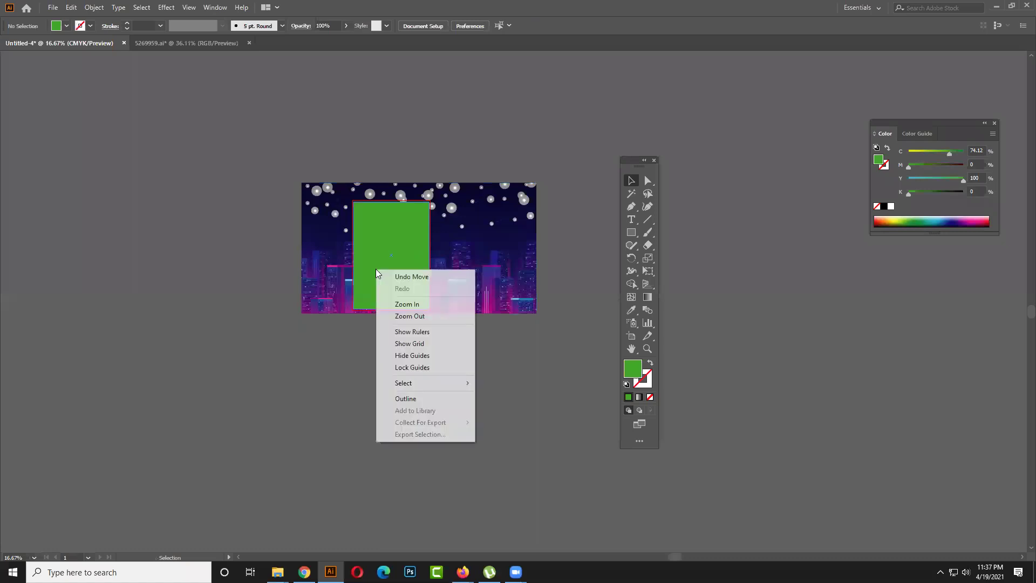
{"action": "left_click", "coordinate": [509, 327]}
- Select the green rectangle with the city group and make a clipping mask from them
{"action": "left_click_drag", "start_coordinate": [506, 363], "coordinate": [398, 296]}
{"action": "right_click", "coordinate": [397, 297]}
{"action": "left_click", "coordinate": [443, 390]}
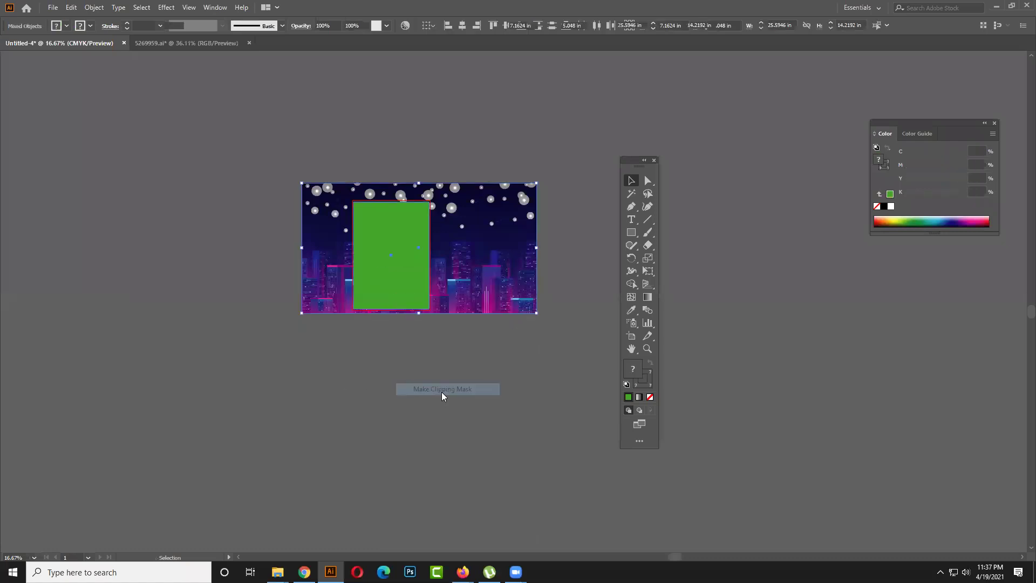
{"action": "left_click", "coordinate": [441, 394]}
- Send the clipped city background to the back, behind the crowd photo and the white curve
{"action": "right_click", "coordinate": [406, 287]}
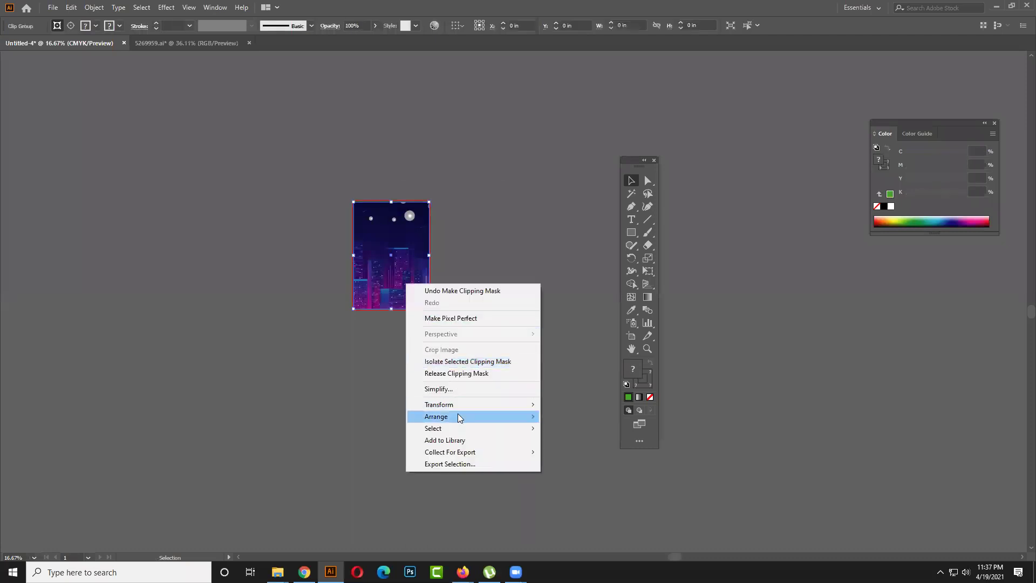
{"action": "mouse_move", "coordinate": [497, 416]}
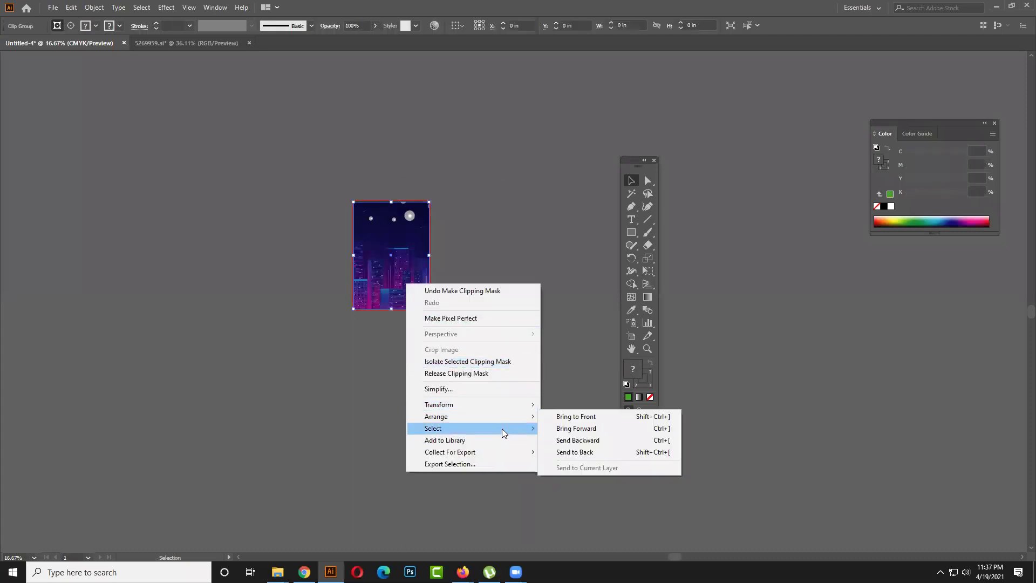
{"action": "left_click", "coordinate": [578, 453]}
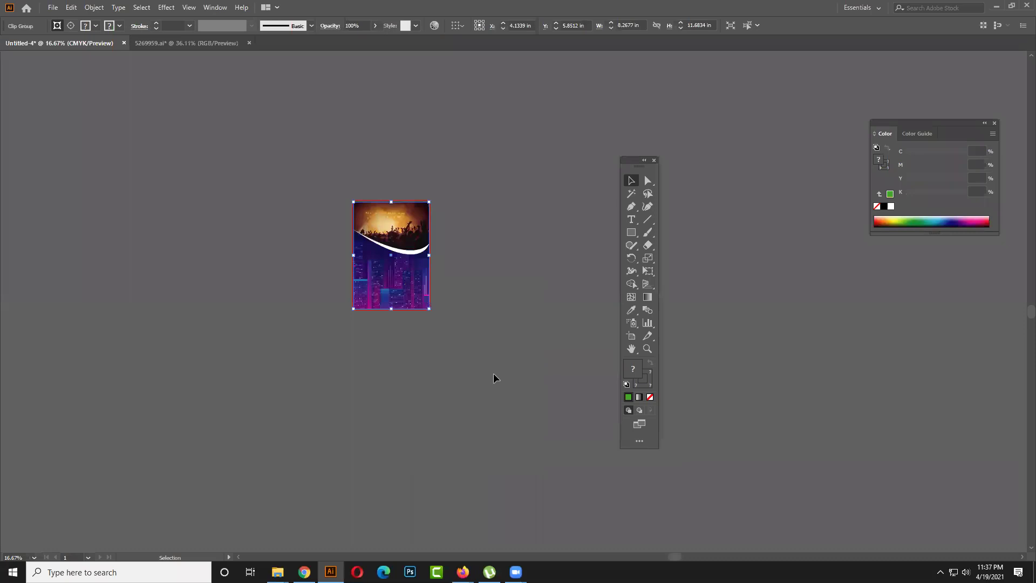
- Deselect the clipped city background and examine the whole flyer page
{"action": "left_click", "coordinate": [492, 377]}
{"action": "scroll", "coordinate": [374, 281], "scroll_direction": "up", "scroll_amount": 4}
{"action": "scroll", "coordinate": [396, 287], "scroll_direction": "down", "scroll_amount": 2}
{"action": "scroll", "coordinate": [495, 311], "scroll_direction": "up", "scroll_amount": 1}
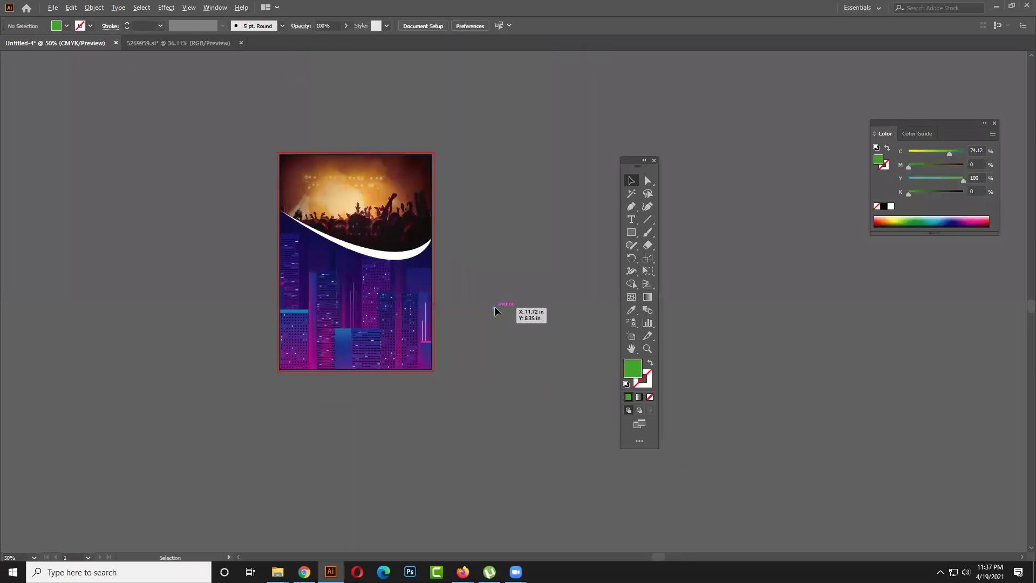
{"action": "left_click_drag", "start_coordinate": [495, 306], "coordinate": [523, 348]}
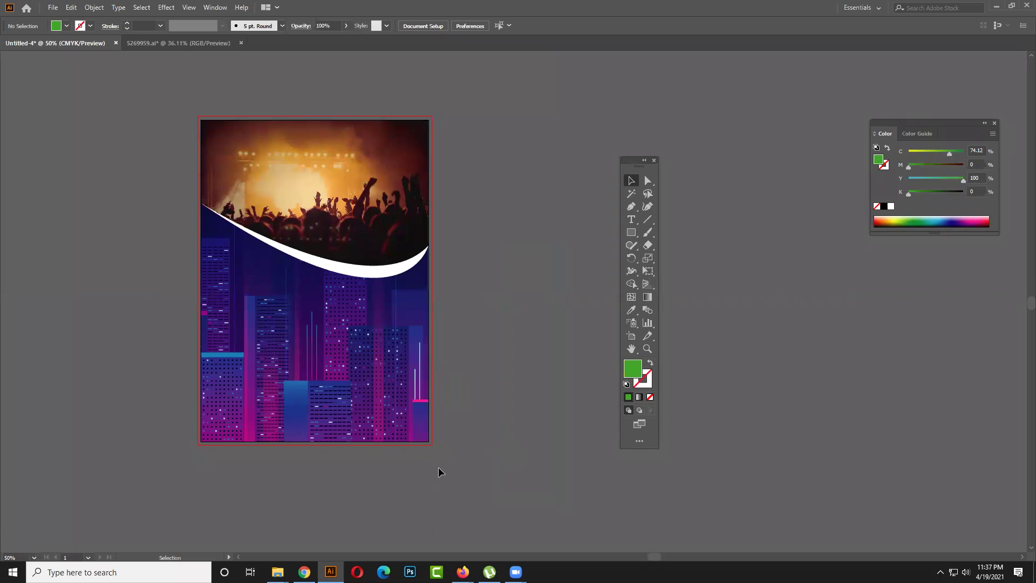
- Switch to the browser, minimize the file window, and show the Google Images results for party flyer size
{"action": "left_click", "coordinate": [330, 572]}
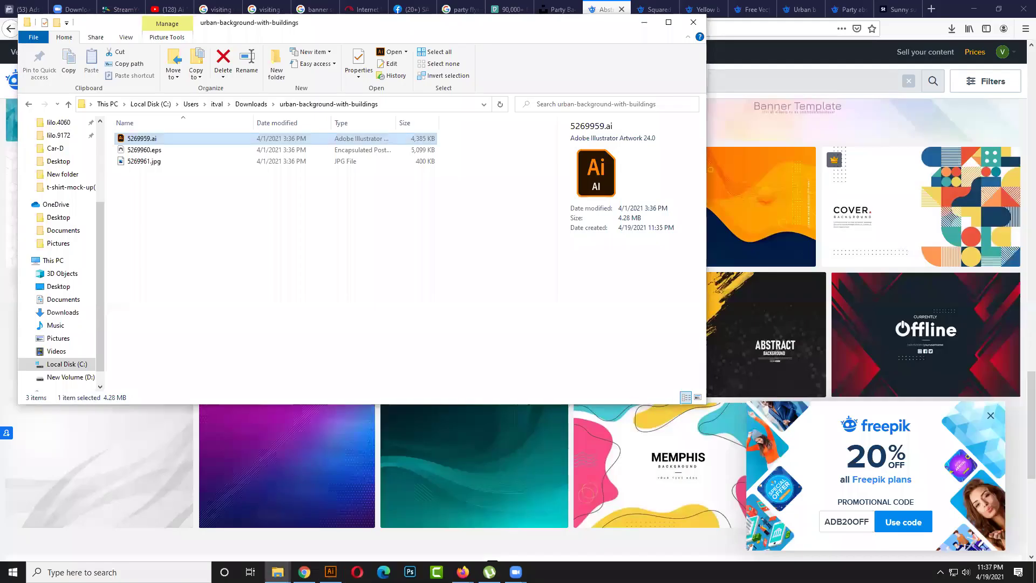
{"action": "left_click", "coordinate": [642, 24]}
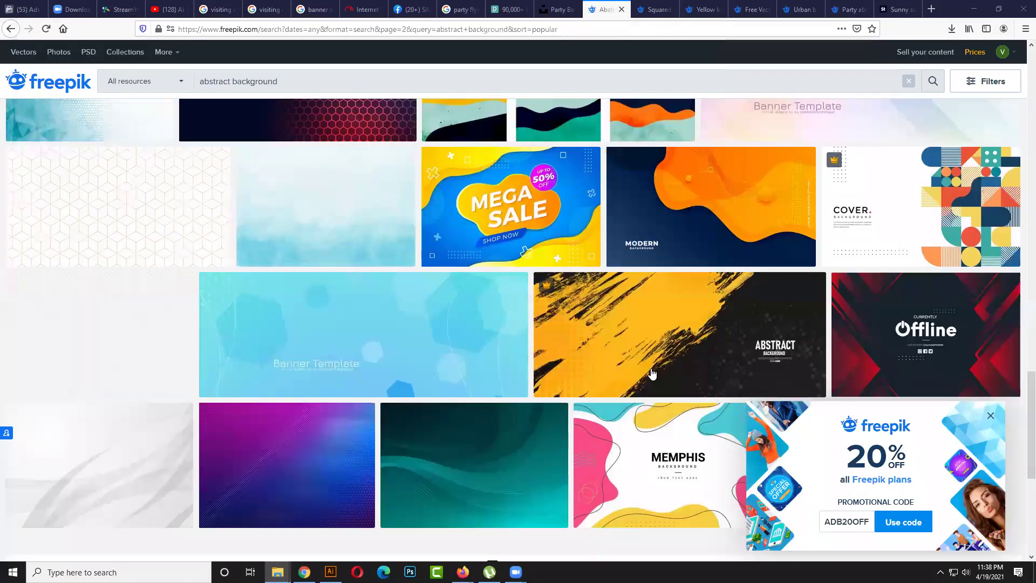
{"action": "scroll", "coordinate": [654, 372], "scroll_direction": "up", "scroll_amount": 3}
{"action": "scroll", "coordinate": [882, 132], "scroll_direction": "up", "scroll_amount": 2}
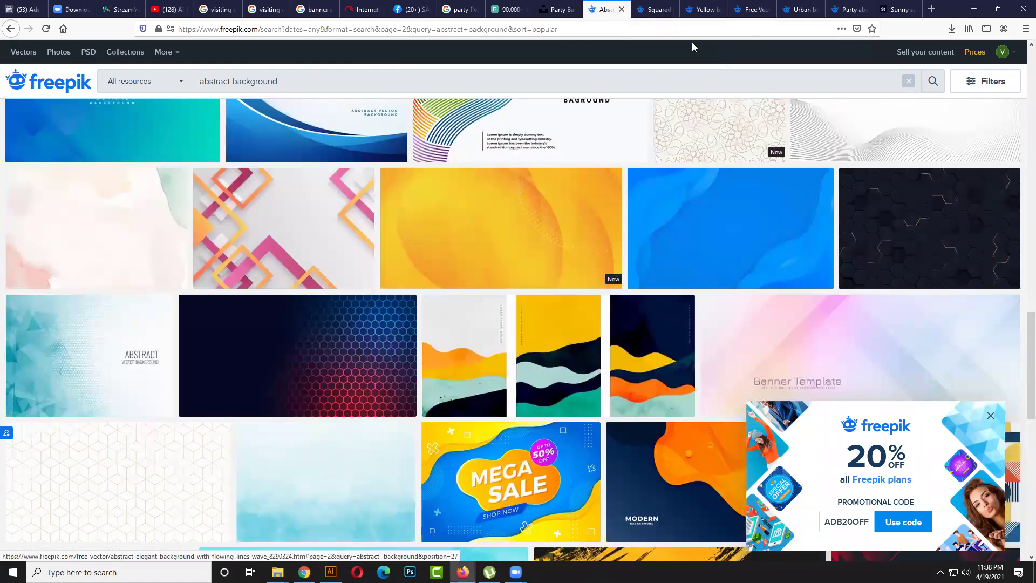
{"action": "left_click", "coordinate": [975, 8]}
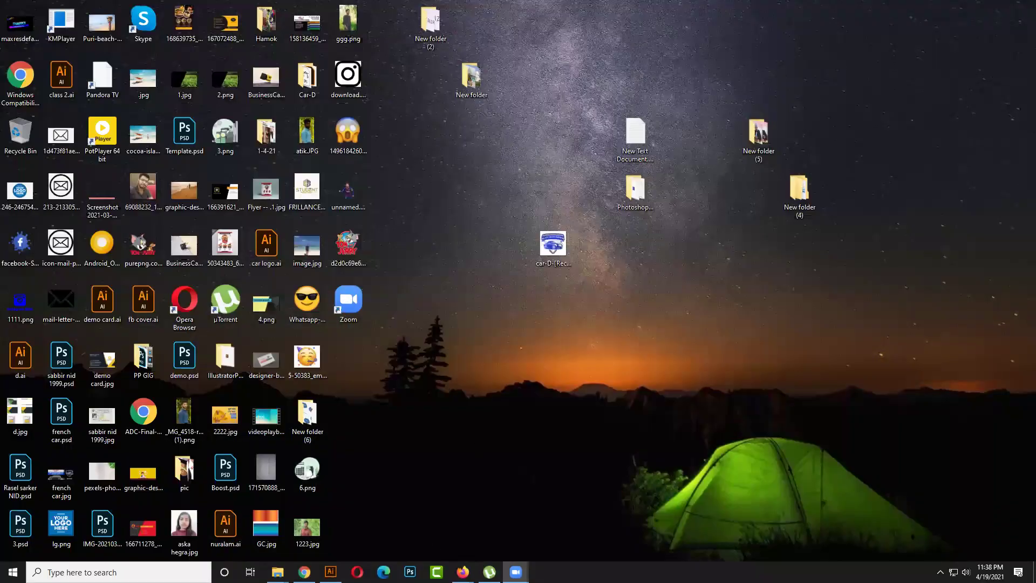
{"action": "mouse_move", "coordinate": [464, 572]}
{"action": "left_click", "coordinate": [442, 533]}
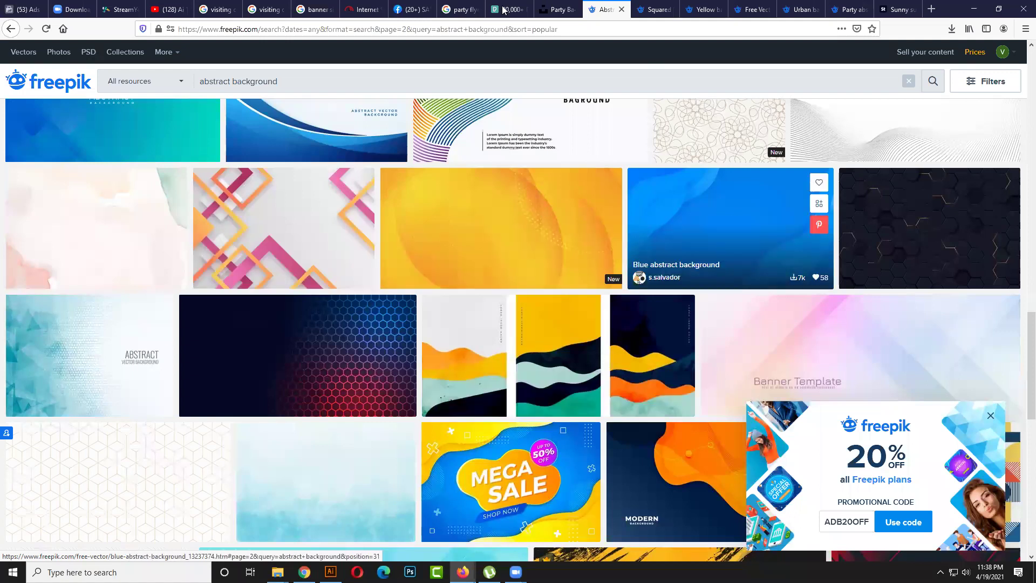
{"action": "left_click", "coordinate": [463, 9]}
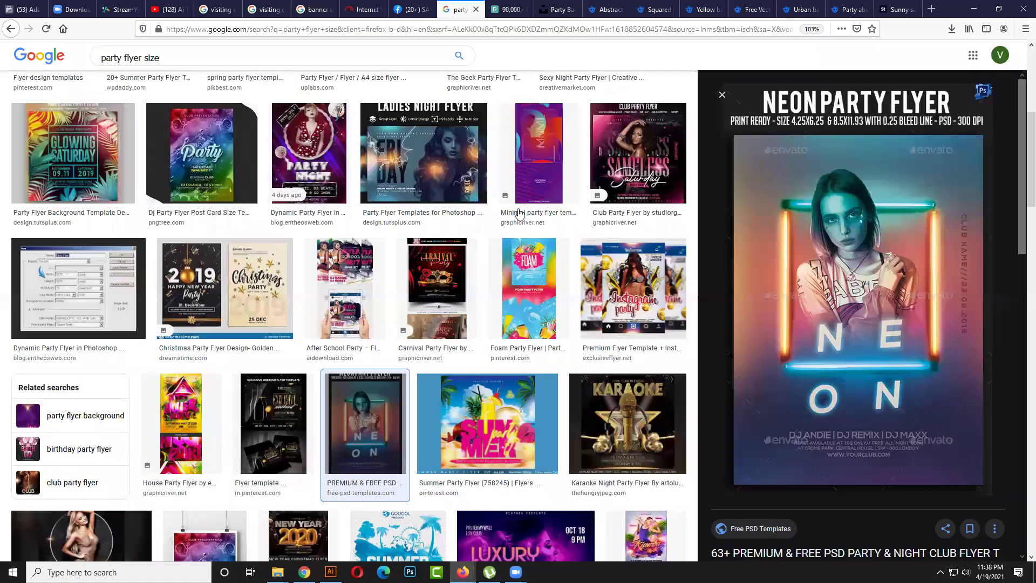
- Examine the party flyer image results and the images related to the Friday Night club flyer for a layout reference
{"action": "scroll", "coordinate": [516, 209], "scroll_direction": "up", "scroll_amount": 4}
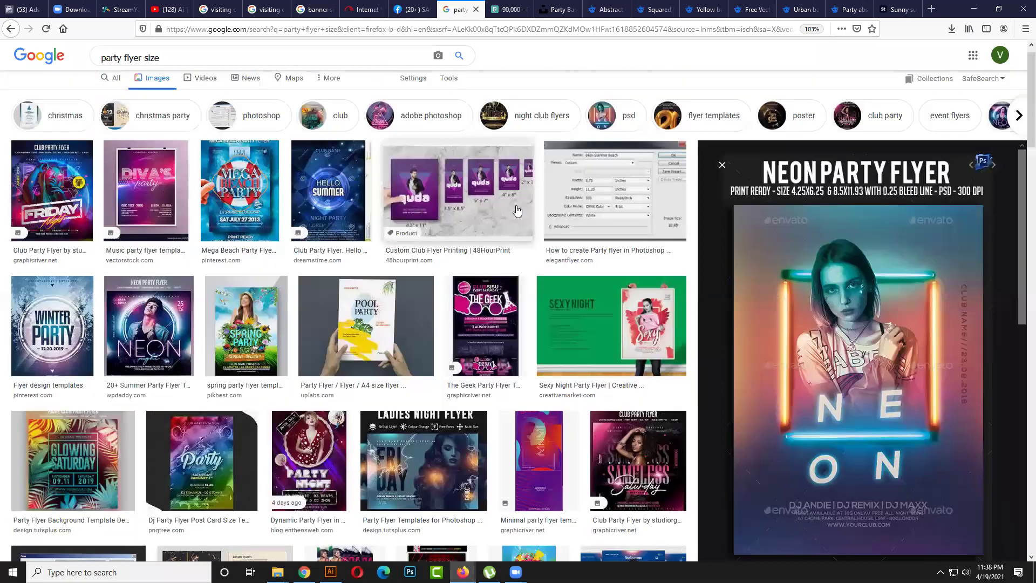
{"action": "scroll", "coordinate": [257, 268], "scroll_direction": "down", "scroll_amount": 1}
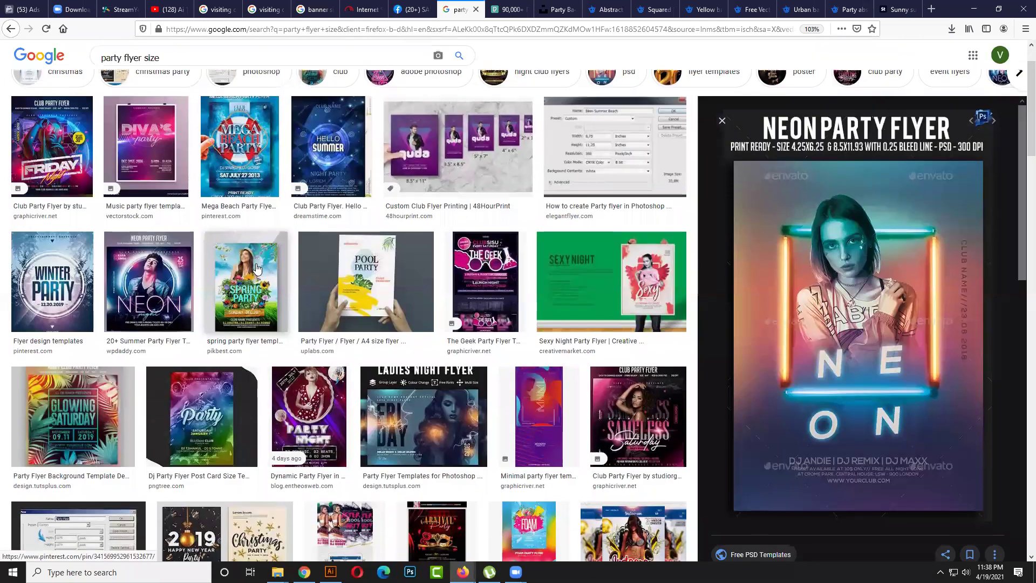
{"action": "scroll", "coordinate": [281, 272], "scroll_direction": "up", "scroll_amount": 1}
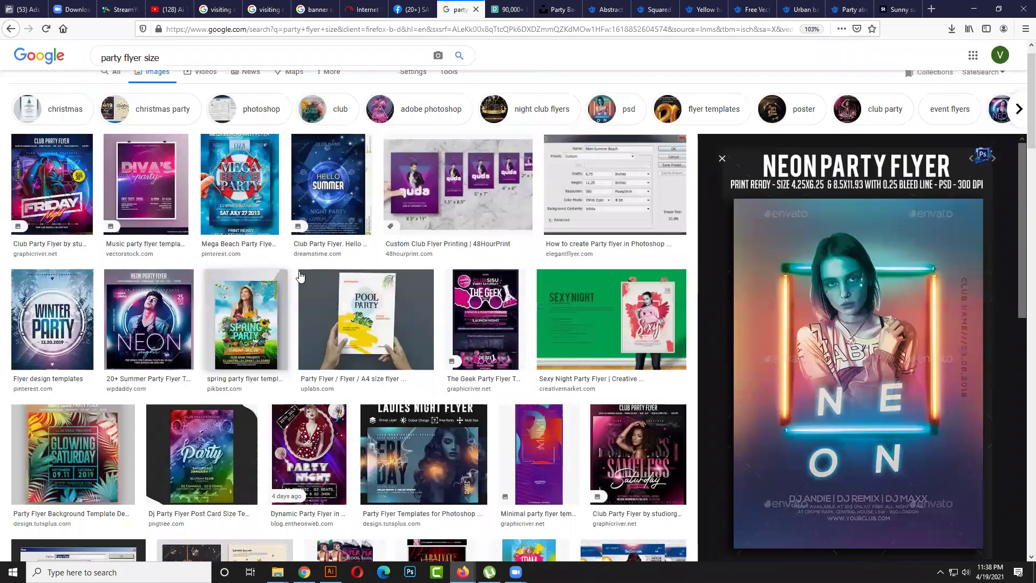
{"action": "left_click", "coordinate": [65, 227]}
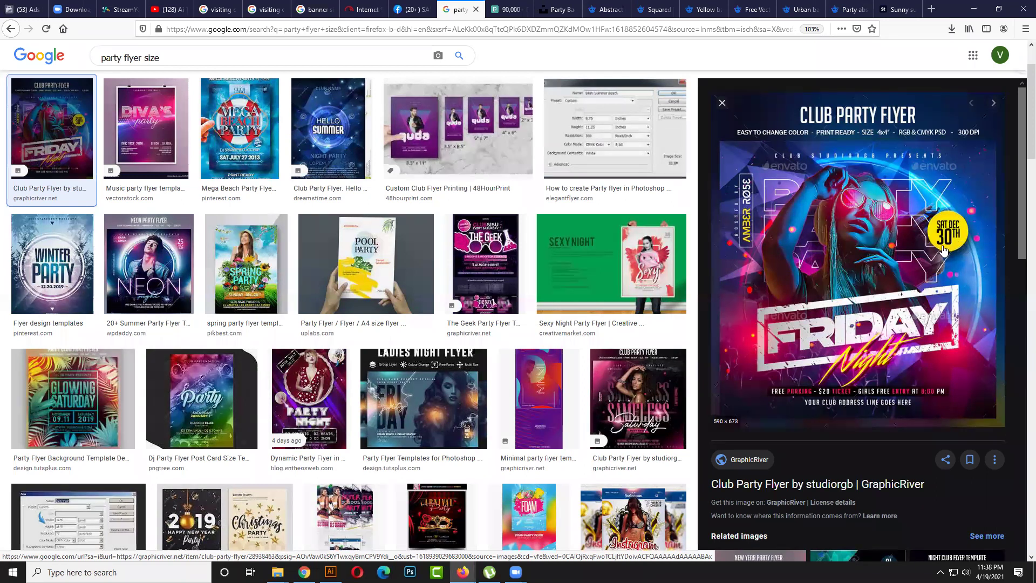
{"action": "scroll", "coordinate": [933, 259], "scroll_direction": "down", "scroll_amount": 4}
{"action": "scroll", "coordinate": [931, 256], "scroll_direction": "down", "scroll_amount": 2}
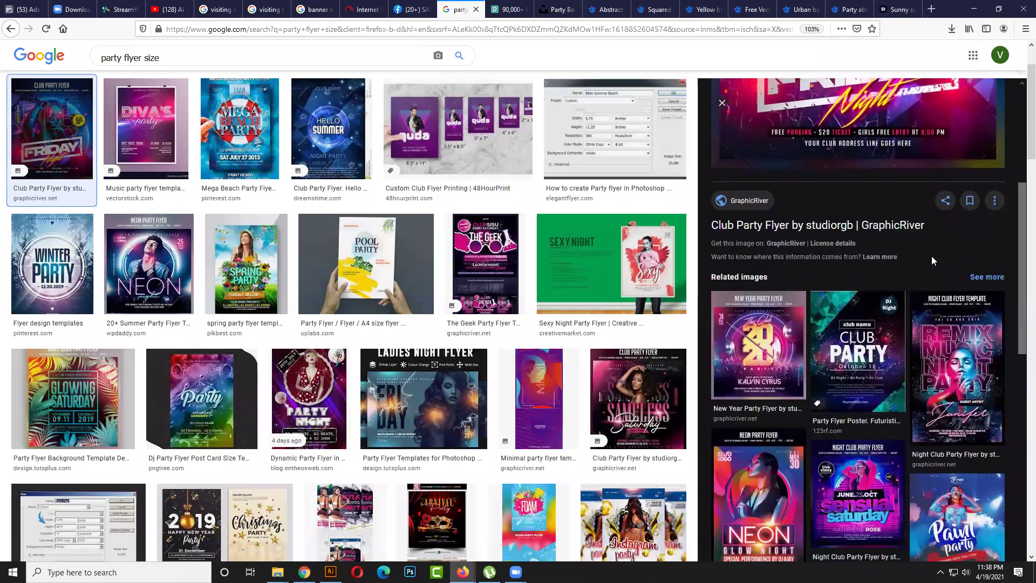
{"action": "scroll", "coordinate": [864, 270], "scroll_direction": "down", "scroll_amount": 2}
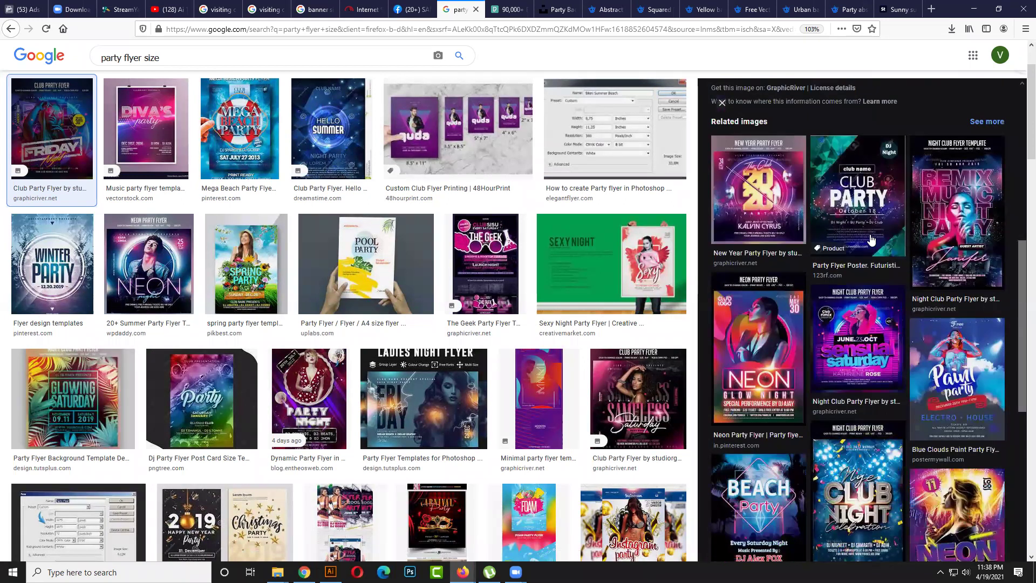
{"action": "scroll", "coordinate": [918, 286], "scroll_direction": "down", "scroll_amount": 1}
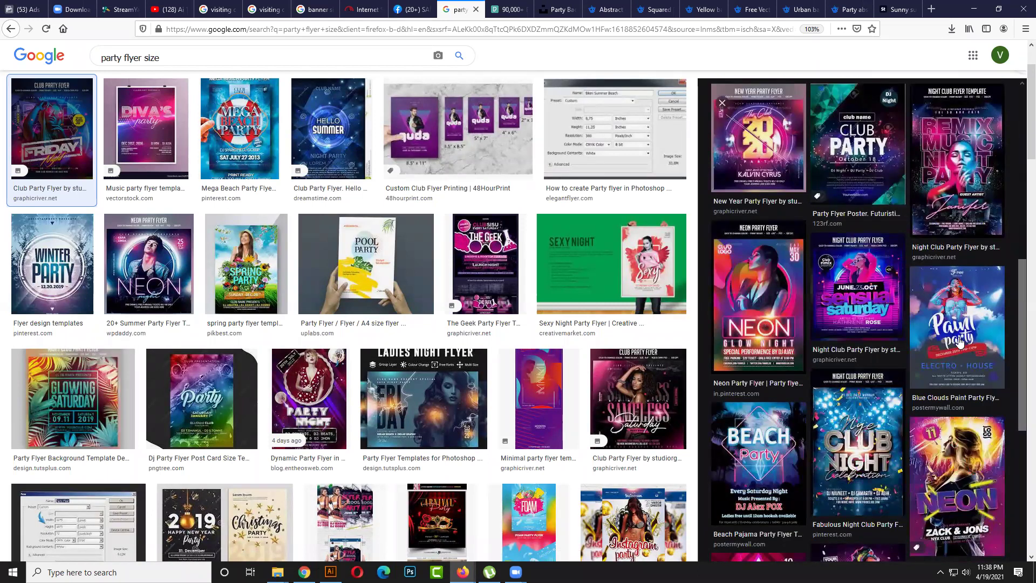
{"action": "scroll", "coordinate": [942, 337], "scroll_direction": "down", "scroll_amount": 4}
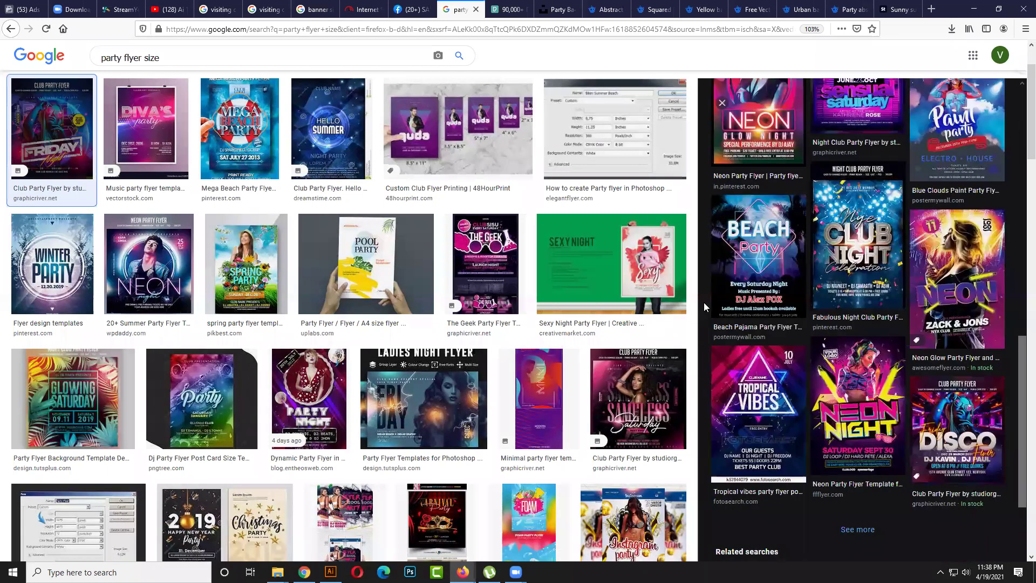
{"action": "scroll", "coordinate": [532, 337], "scroll_direction": "down", "scroll_amount": 2}
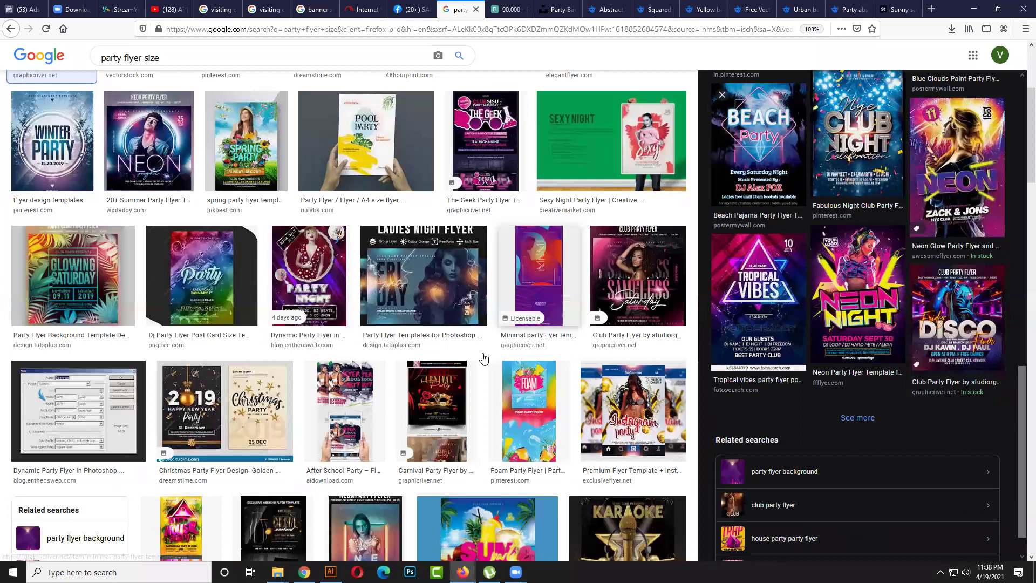
{"action": "scroll", "coordinate": [484, 359], "scroll_direction": "down", "scroll_amount": 5}
{"action": "scroll", "coordinate": [484, 356], "scroll_direction": "down", "scroll_amount": 2}
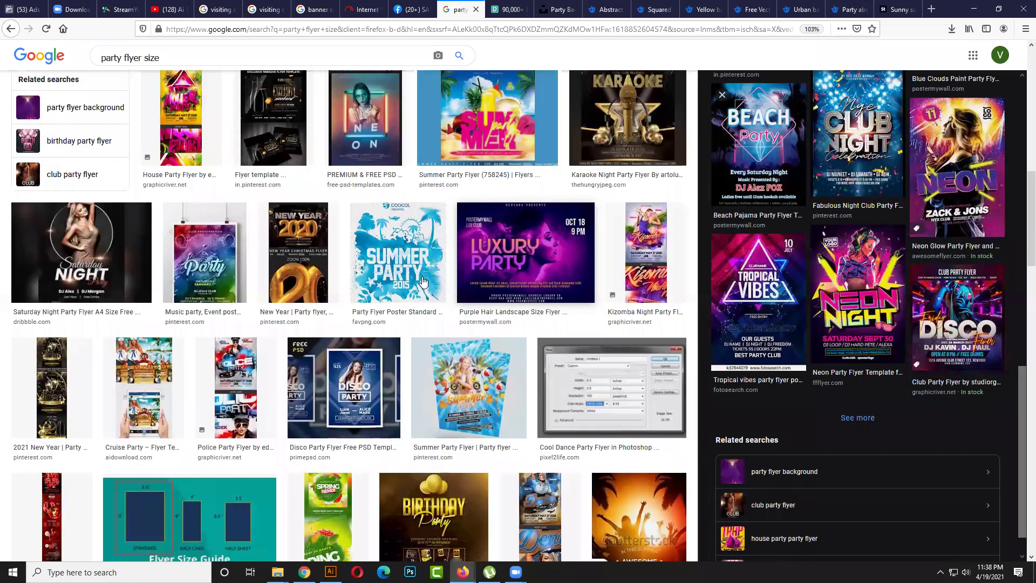
{"action": "scroll", "coordinate": [422, 284], "scroll_direction": "down", "scroll_amount": 4}
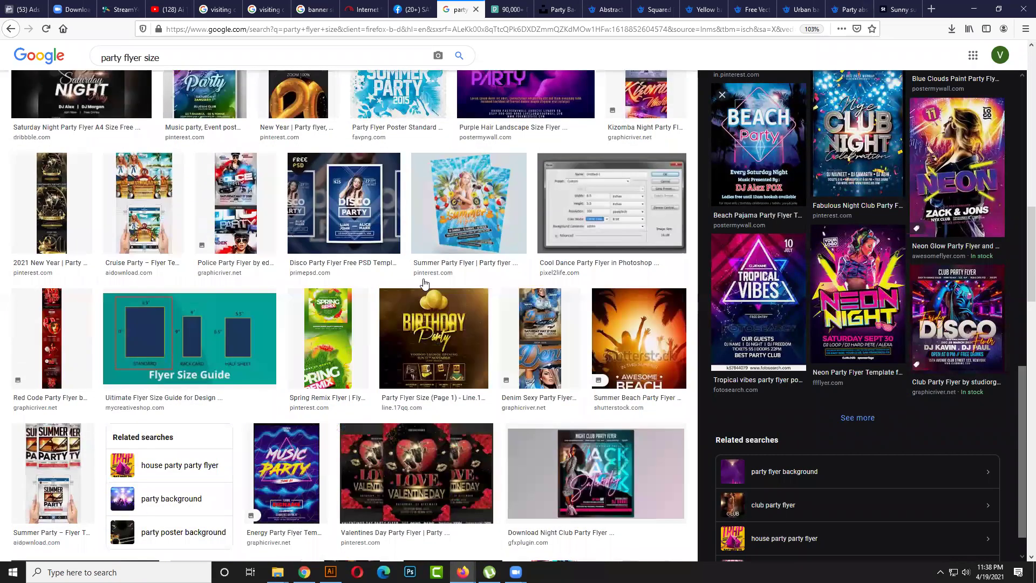
{"action": "scroll", "coordinate": [441, 285], "scroll_direction": "up", "scroll_amount": 7}
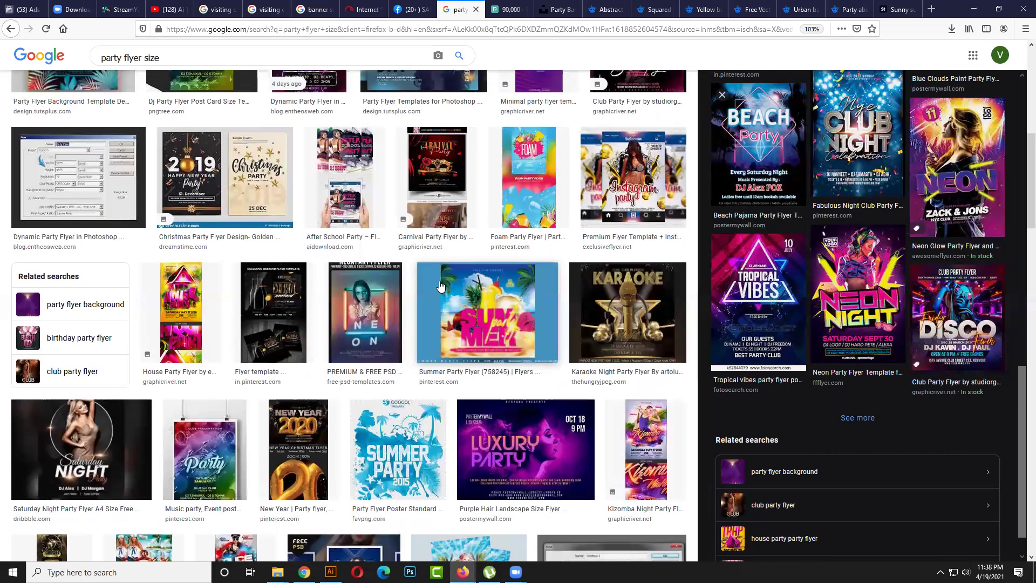
{"action": "scroll", "coordinate": [440, 286], "scroll_direction": "up", "scroll_amount": 6}
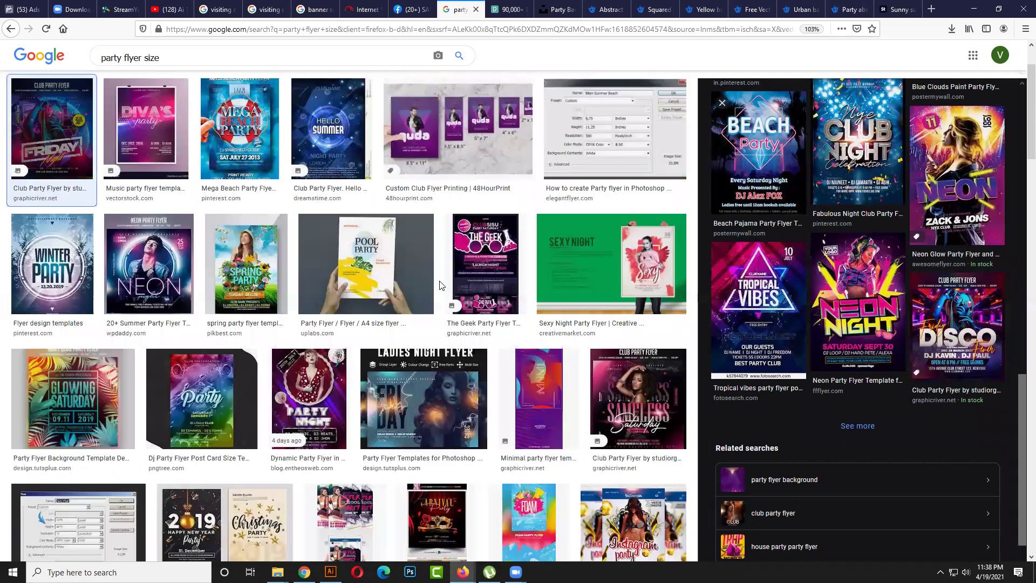
- Open the Glowing Saturday night club flyer preview, copy its image, and return to Illustrator
{"action": "left_click", "coordinate": [124, 390]}
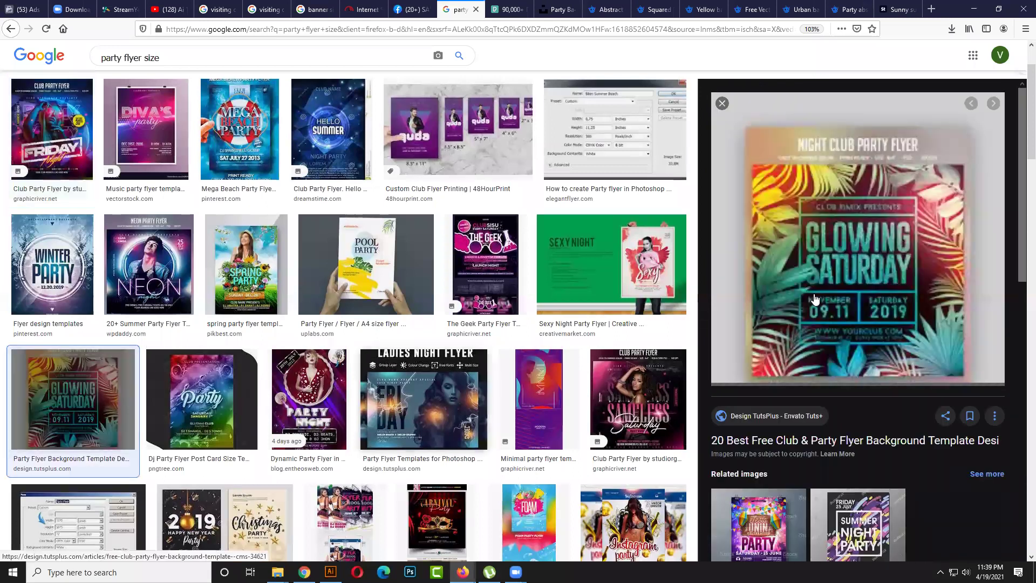
{"action": "right_click", "coordinate": [853, 317]}
{"action": "left_click", "coordinate": [853, 319]}
{"action": "left_click", "coordinate": [978, 7]}
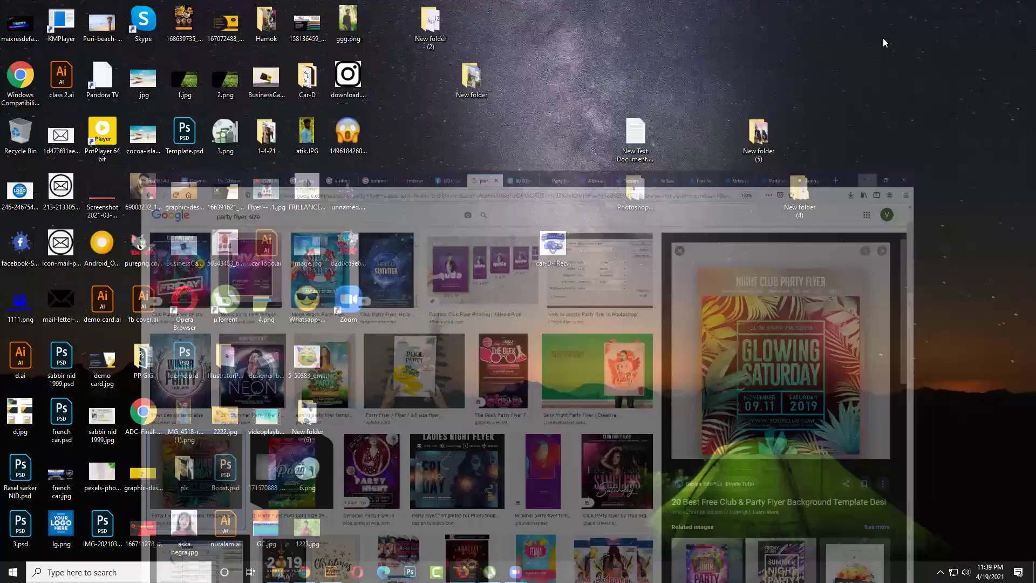
{"action": "key", "text": "alt+Tab"}
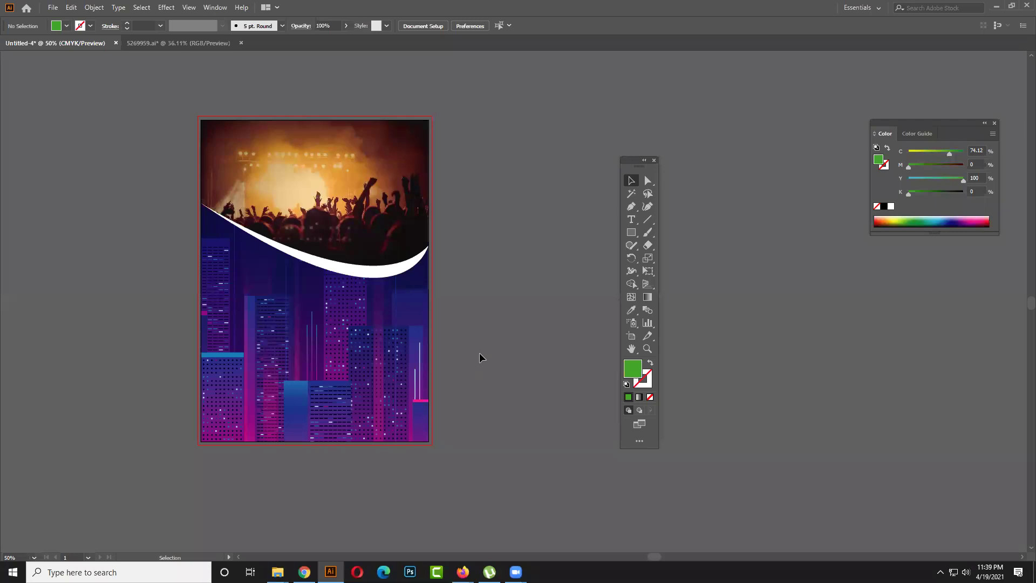
- Paste the Glowing Saturday flyer image beside the artboard as a reference and move the floating tools clear of it
{"action": "scroll", "coordinate": [527, 309], "scroll_direction": "right", "scroll_amount": 3}
{"action": "left_click_drag", "start_coordinate": [536, 327], "coordinate": [644, 305]}
{"action": "left_click_drag", "start_coordinate": [631, 161], "coordinate": [805, 158]}
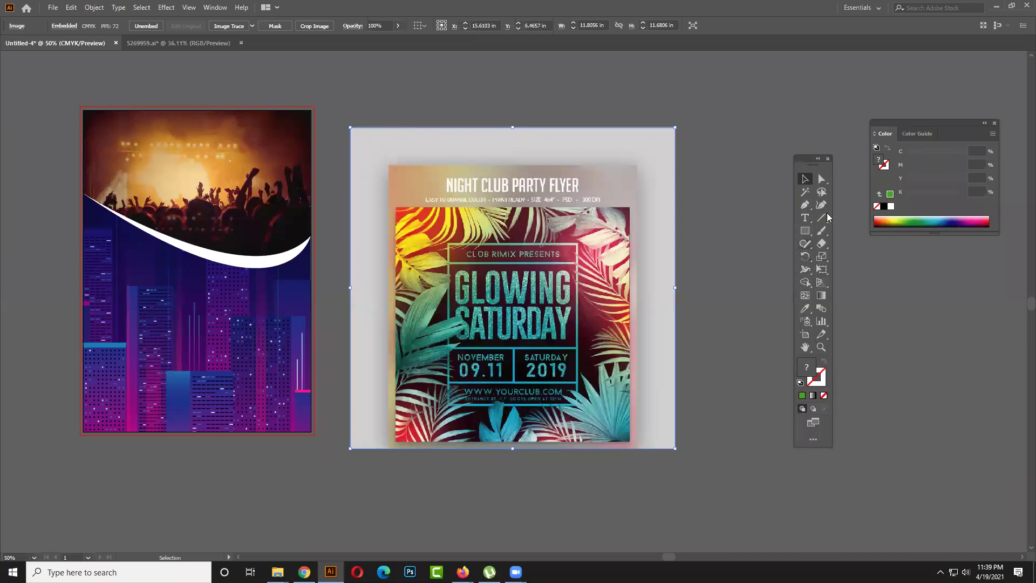
- Draw a green square about 4.67 in wide over the lower city background, below the white curve
{"action": "left_click_drag", "start_coordinate": [805, 233], "coordinate": [839, 235]}
{"action": "left_click_drag", "start_coordinate": [123, 286], "coordinate": [251, 414]}
{"action": "key", "text": "v"}
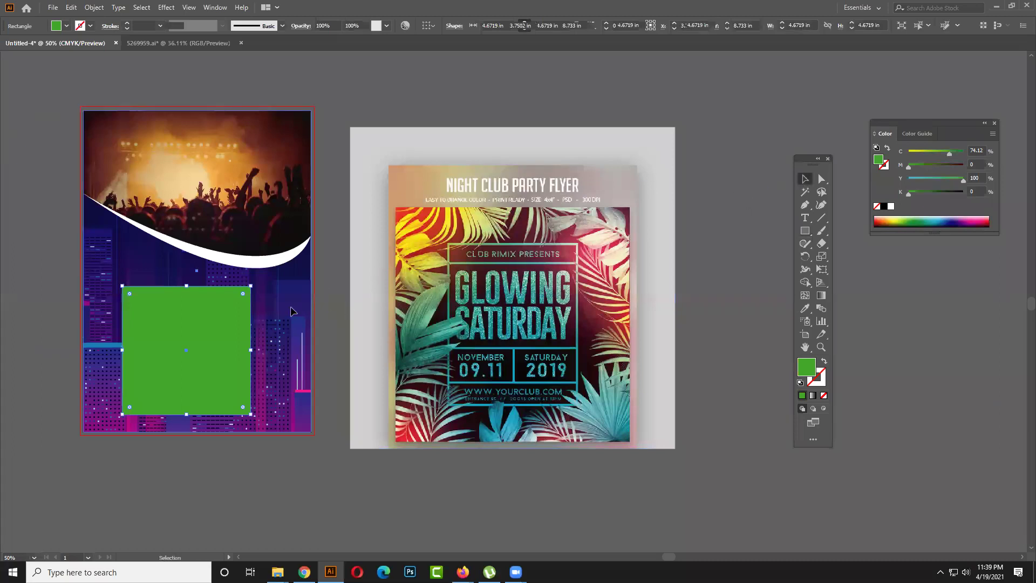
{"action": "key", "text": "ctrl+shift+a"}
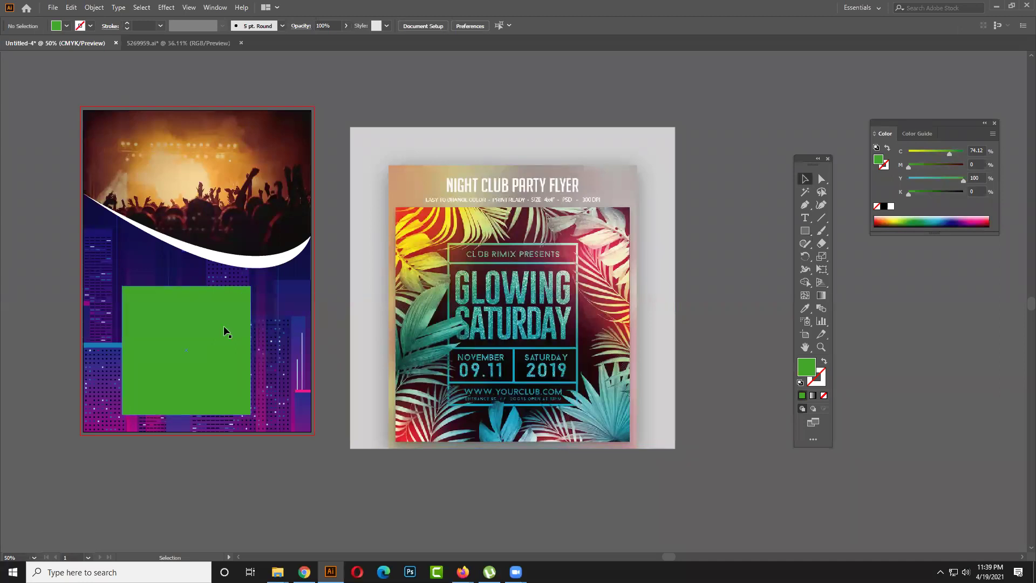
- Move the green square closer to the white curve and resize it to about 7.42 by 5.32 in
{"action": "left_click_drag", "start_coordinate": [227, 330], "coordinate": [200, 317]}
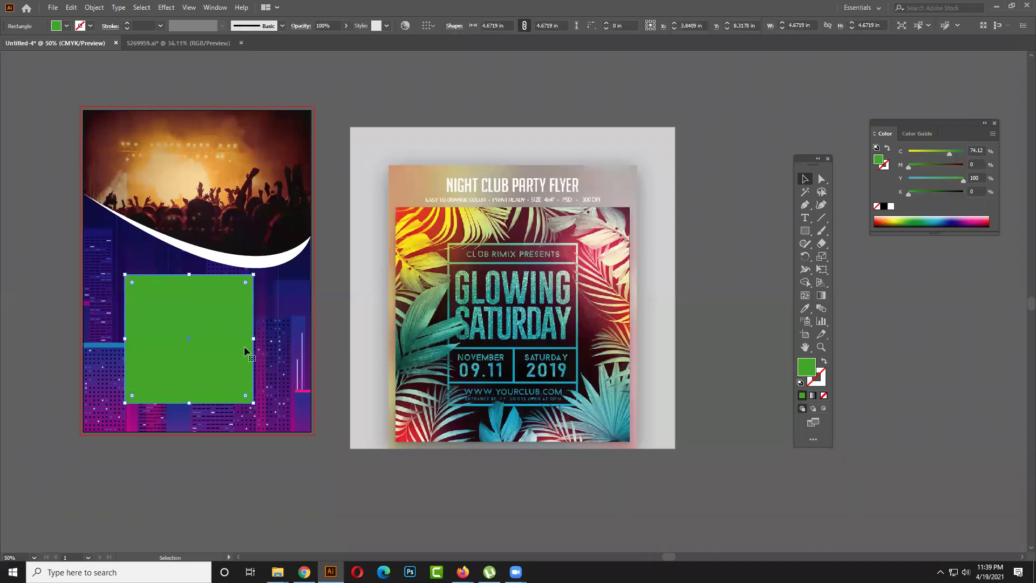
{"action": "mouse_move", "coordinate": [254, 404]}
{"action": "left_mouse_down"}
{"action": "mouse_move", "coordinate": [288, 419]}
{"action": "mouse_move", "coordinate": [239, 400]}
{"action": "left_mouse_up"}
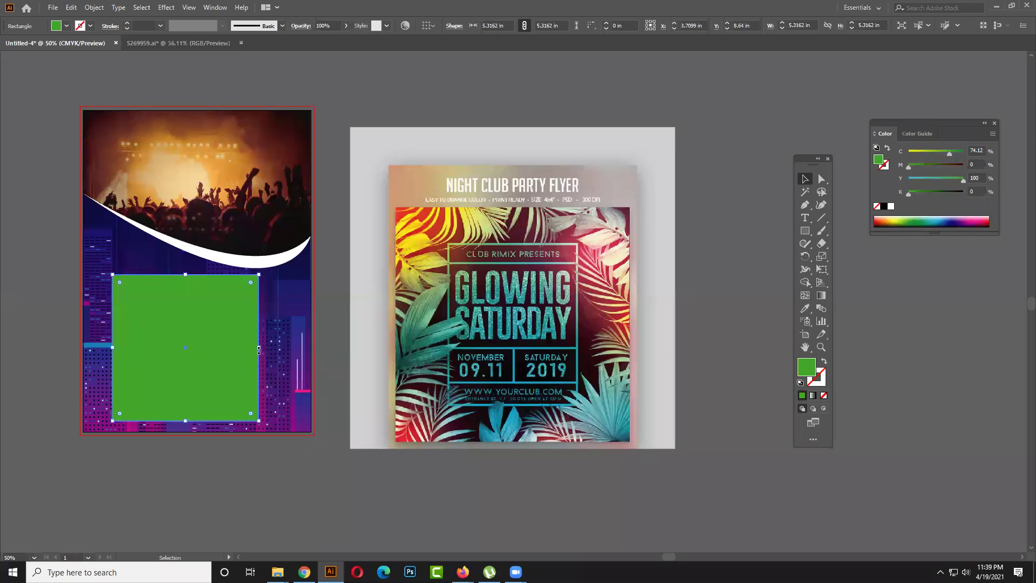
{"action": "left_click_drag", "start_coordinate": [262, 348], "coordinate": [299, 349]}
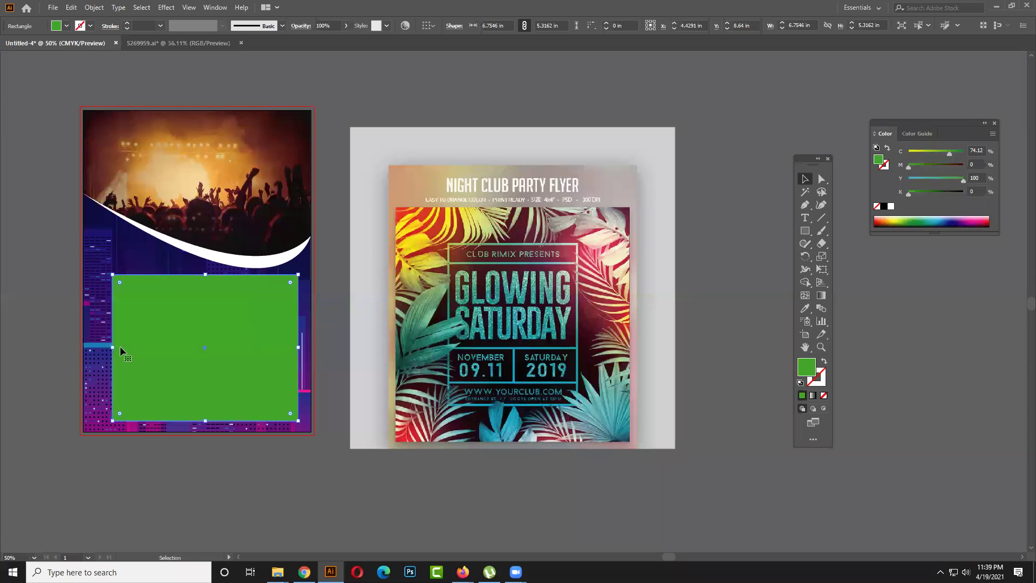
{"action": "left_click_drag", "start_coordinate": [113, 348], "coordinate": [94, 347]}
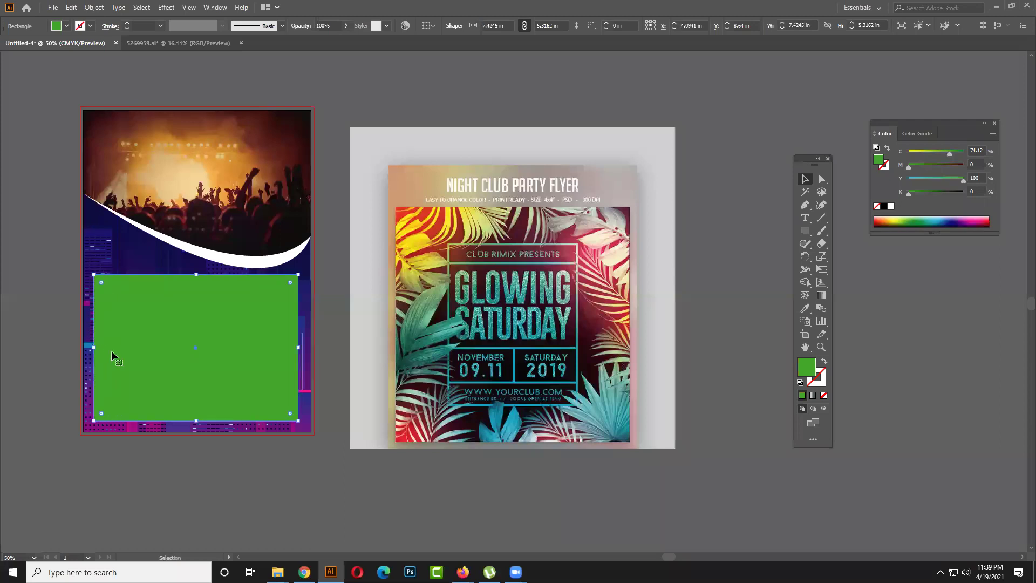
{"action": "left_click", "coordinate": [147, 464]}
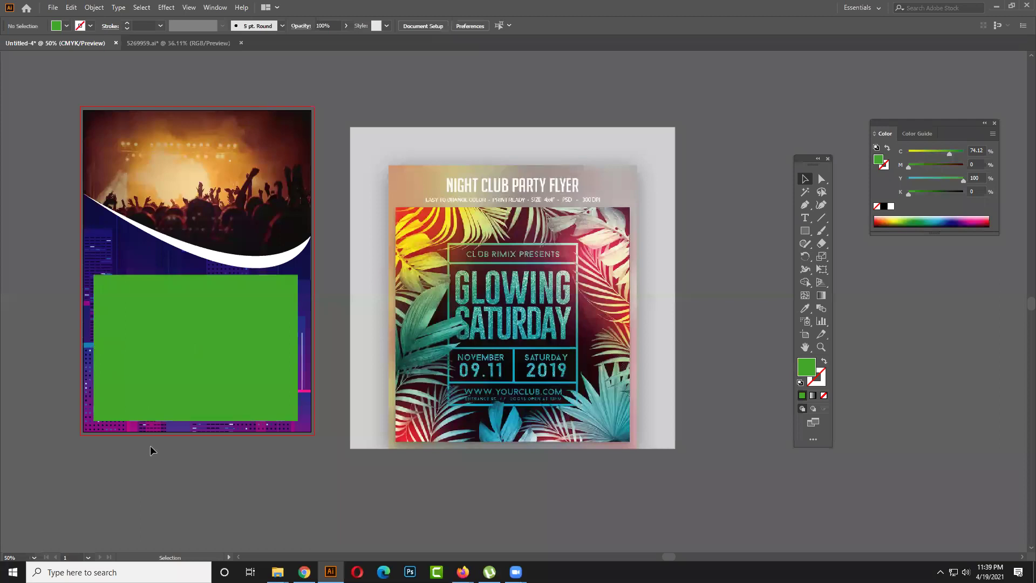
- Centre the green rectangle on the artboard and move it back down below the white curve
{"action": "left_click", "coordinate": [164, 415]}
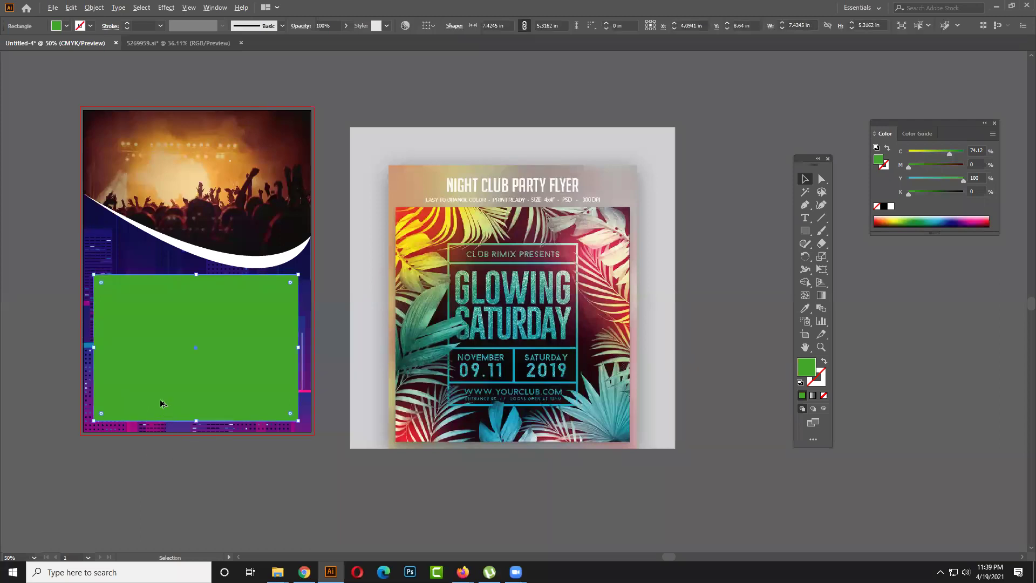
{"action": "left_click", "coordinate": [437, 27]}
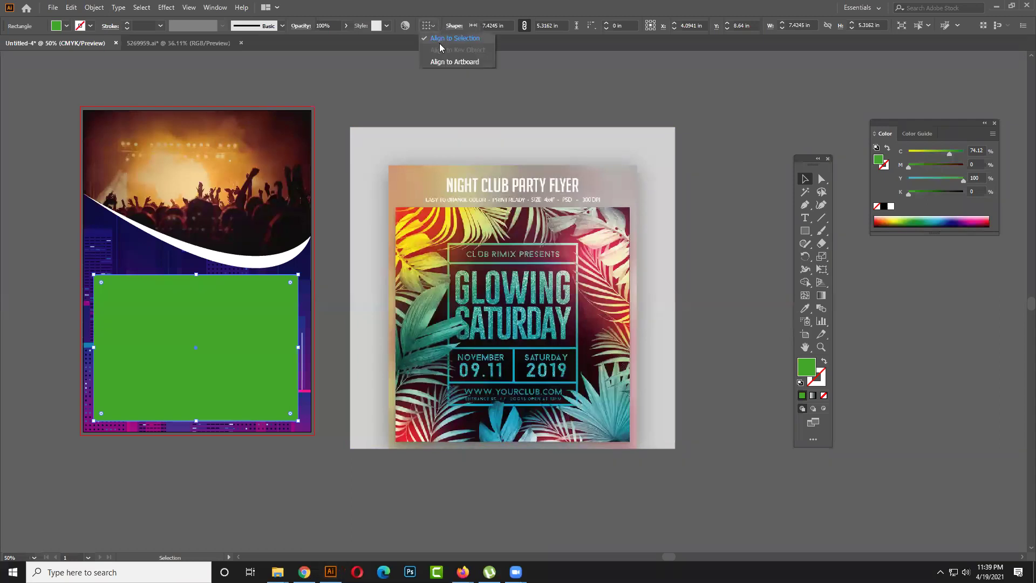
{"action": "left_click", "coordinate": [461, 62]}
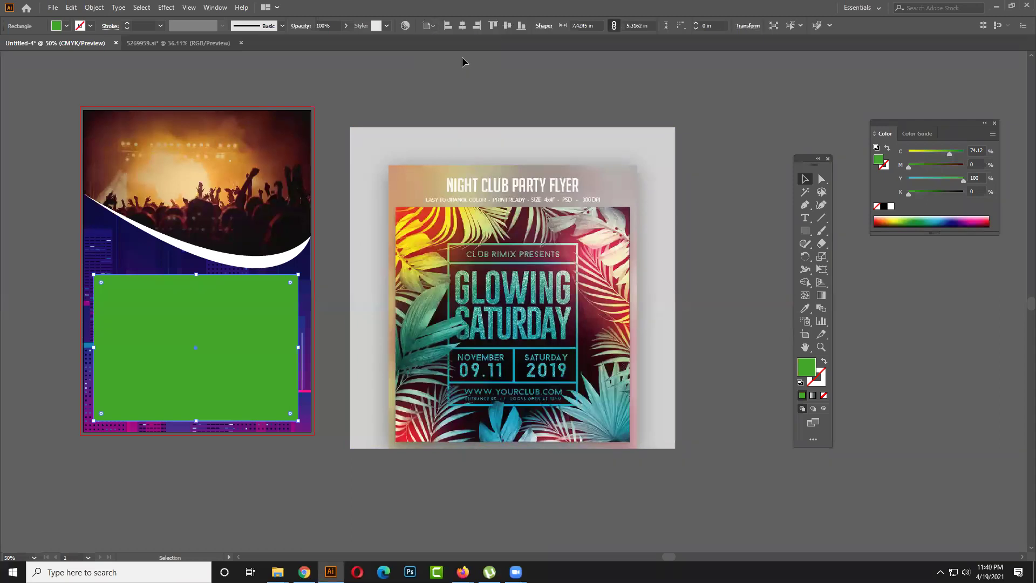
{"action": "left_click", "coordinate": [462, 26]}
{"action": "left_click", "coordinate": [507, 25]}
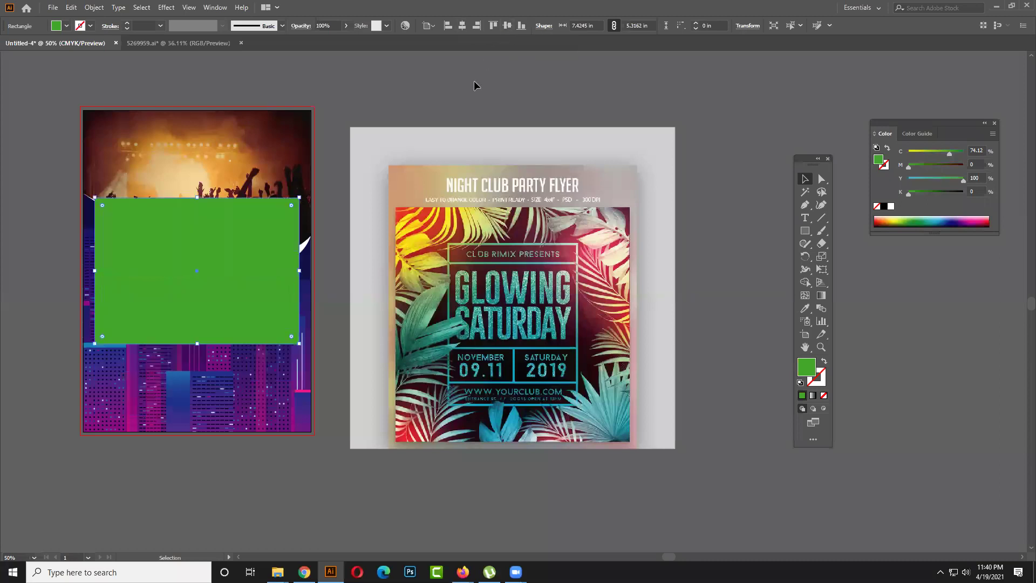
{"action": "left_click", "coordinate": [475, 85]}
{"action": "left_click_drag", "start_coordinate": [264, 253], "coordinate": [270, 332]}
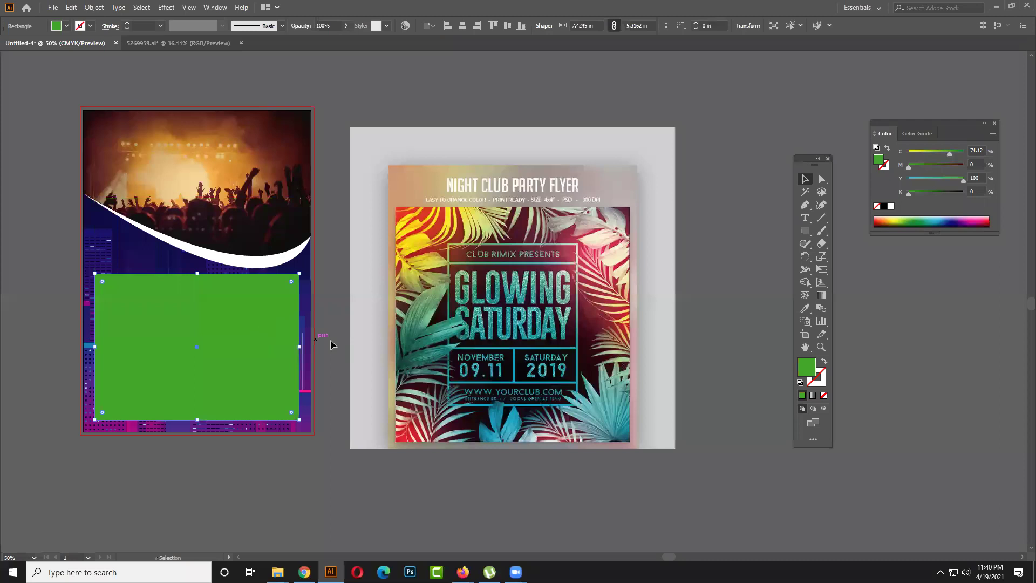
{"action": "left_click", "coordinate": [332, 344]}
- Remove the green rectangle's fill and give it an 11 pt outline
{"action": "left_click", "coordinate": [243, 340]}
{"action": "left_click", "coordinate": [67, 26]}
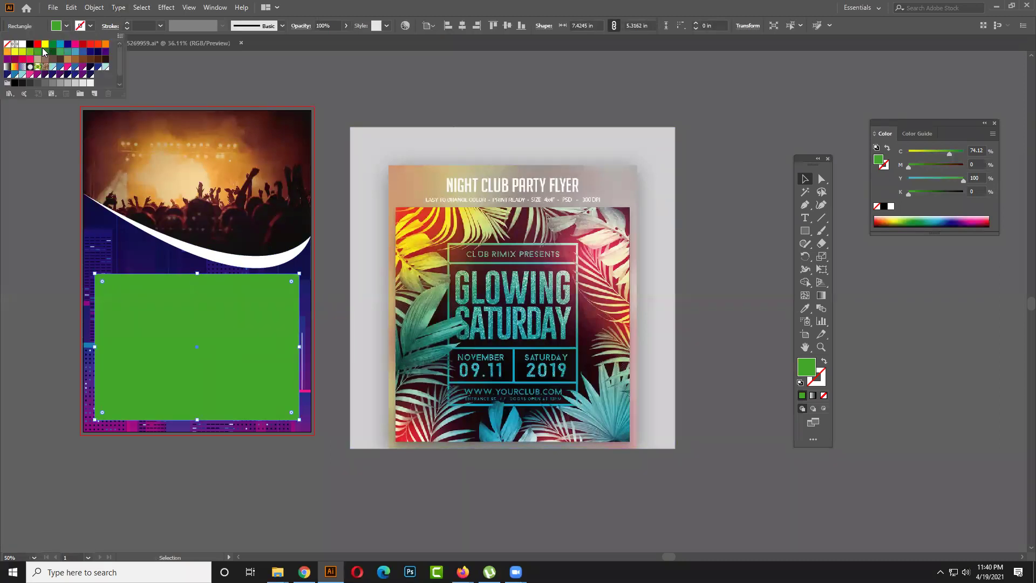
{"action": "left_click", "coordinate": [8, 44]}
{"action": "left_click", "coordinate": [128, 24]}
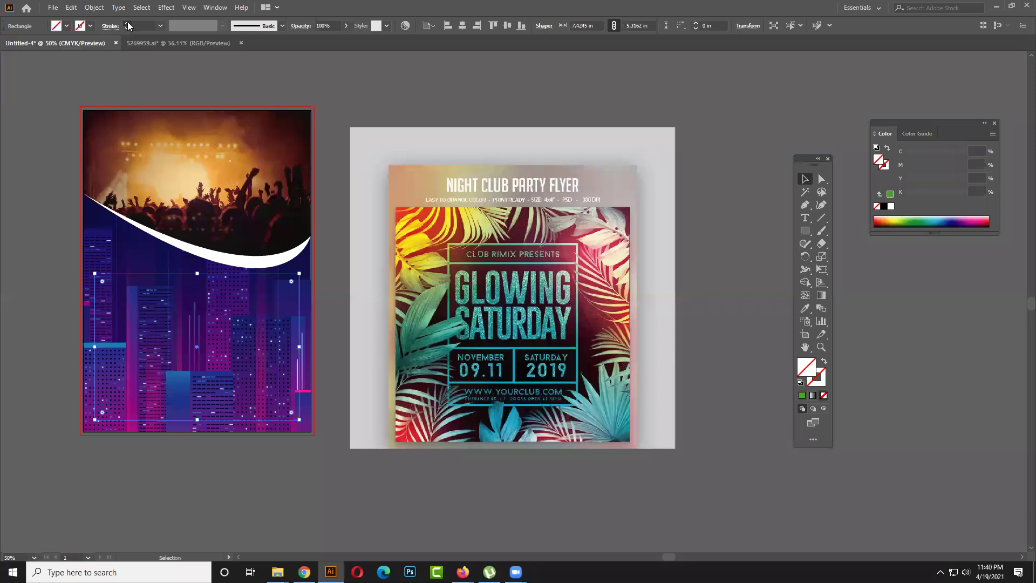
{"action": "left_click", "coordinate": [128, 24]}
{"action": "left_click", "coordinate": [128, 24]}
{"action": "left_click", "coordinate": [127, 24]}
{"action": "left_click", "coordinate": [128, 24]}
- Colour the rectangle's outline white and set its weight to 9 pt
{"action": "left_click", "coordinate": [90, 25]}
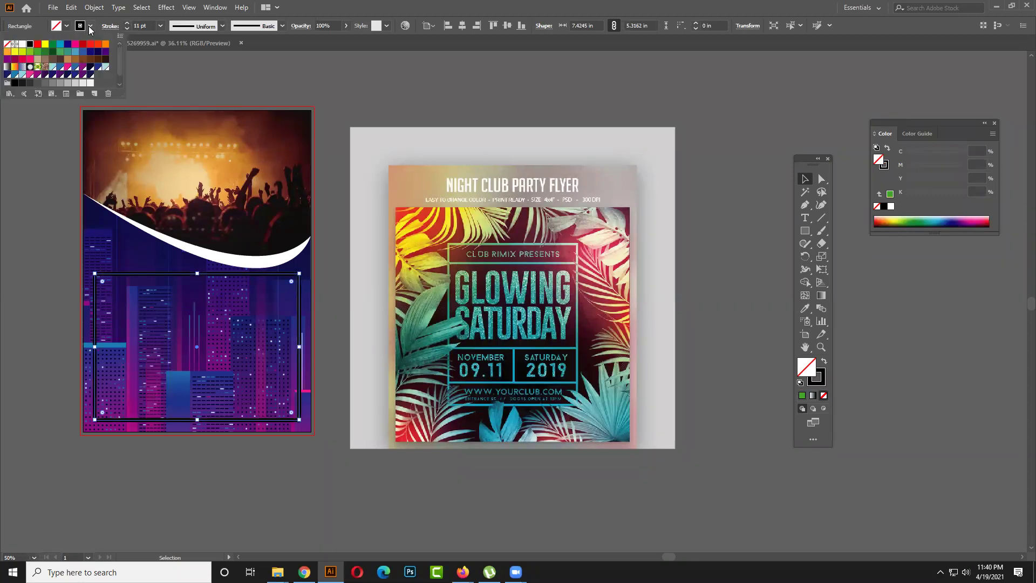
{"action": "left_click", "coordinate": [21, 44]}
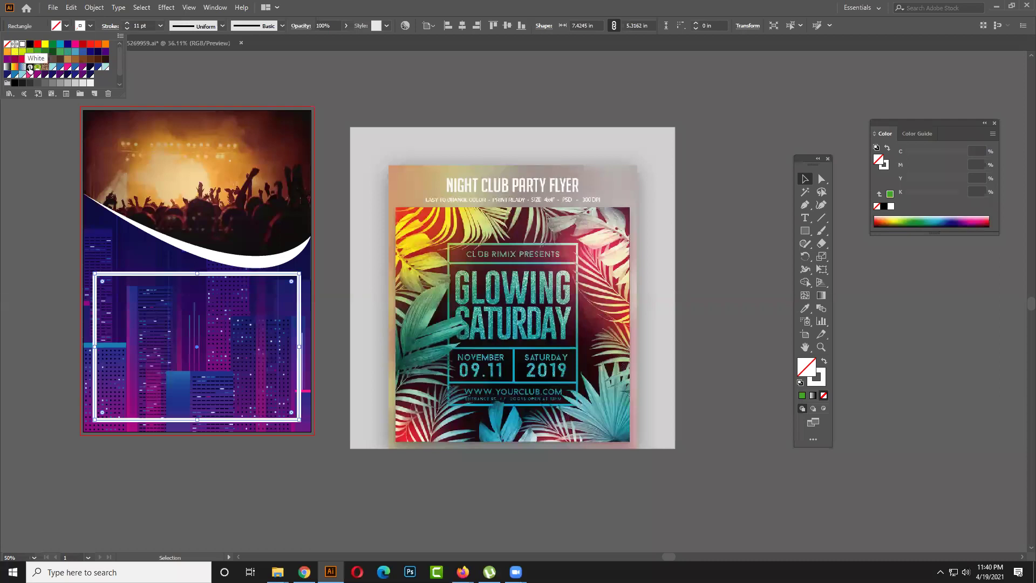
{"action": "left_click", "coordinate": [127, 28]}
{"action": "left_click", "coordinate": [128, 28]}
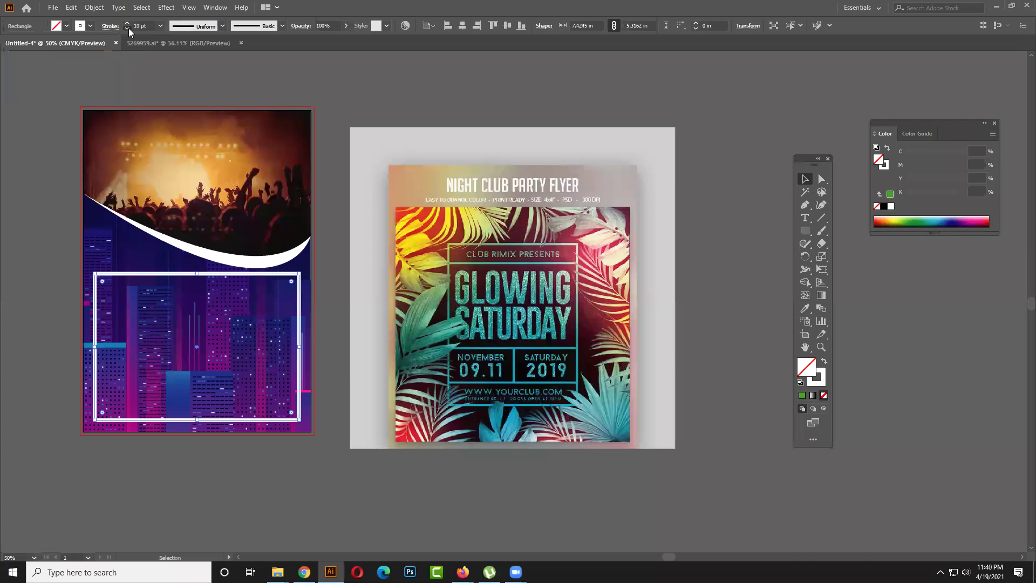
{"action": "left_click", "coordinate": [398, 118]}
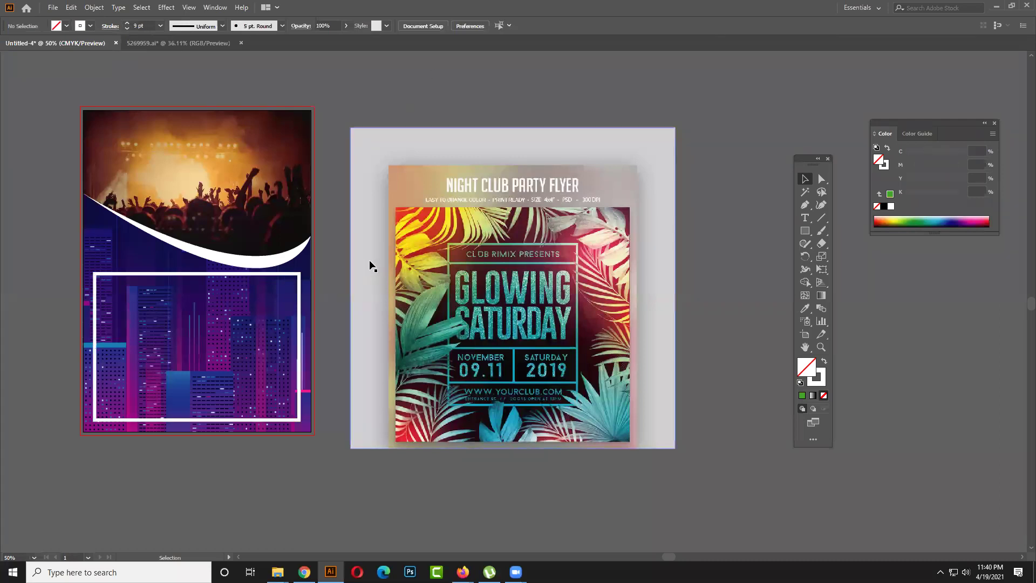
- Expand the white frame over the city background, including both its fill and stroke
{"action": "scroll", "coordinate": [371, 266], "scroll_direction": "left", "scroll_amount": 2}
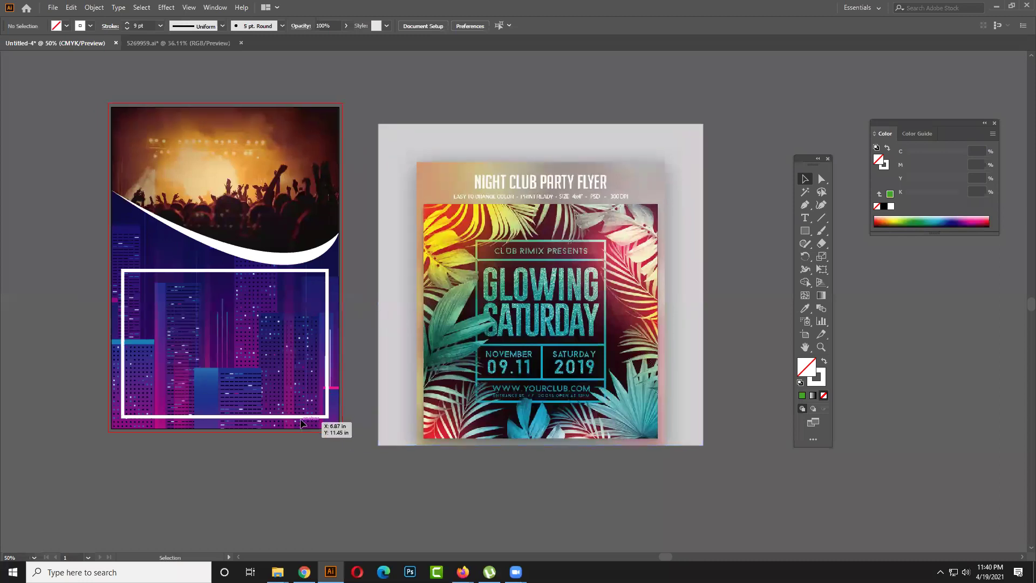
{"action": "left_click", "coordinate": [303, 417]}
{"action": "left_click_drag", "start_coordinate": [303, 420], "coordinate": [305, 417]}
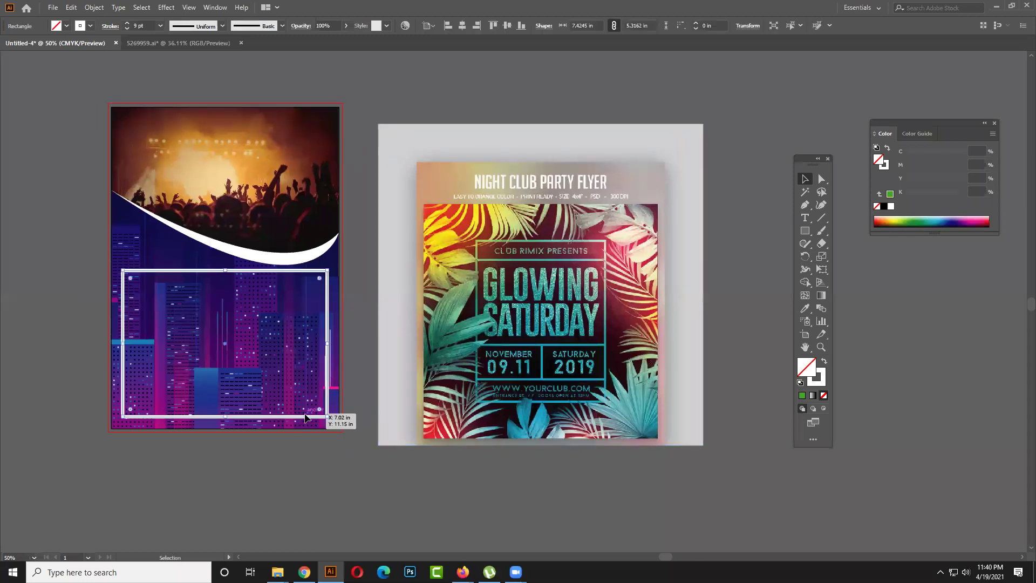
{"action": "right_click", "coordinate": [306, 417]}
{"action": "key", "text": "Escape"}
{"action": "key", "text": "ctrl+shift+a"}
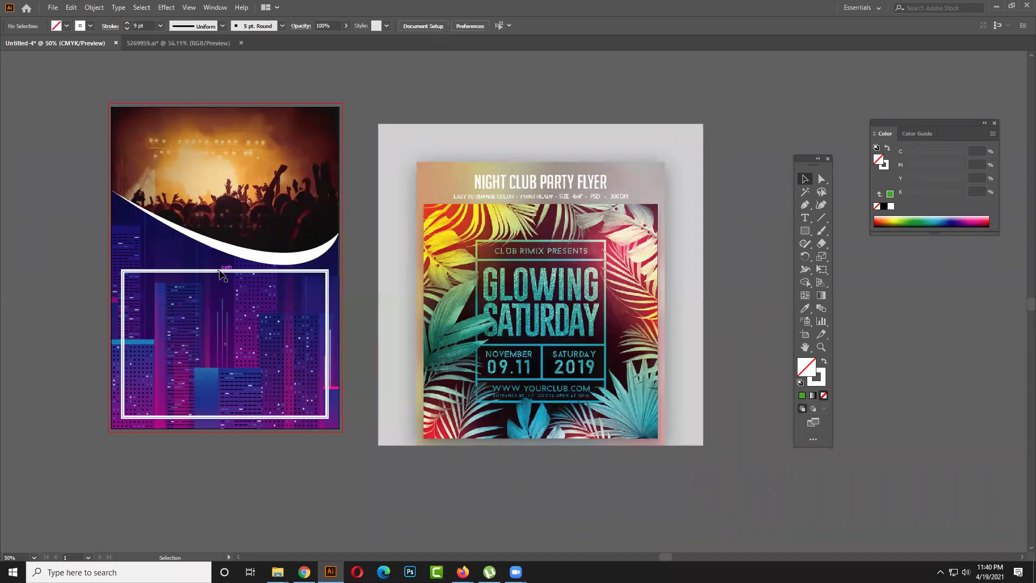
{"action": "left_click", "coordinate": [224, 273]}
{"action": "left_click", "coordinate": [94, 7]}
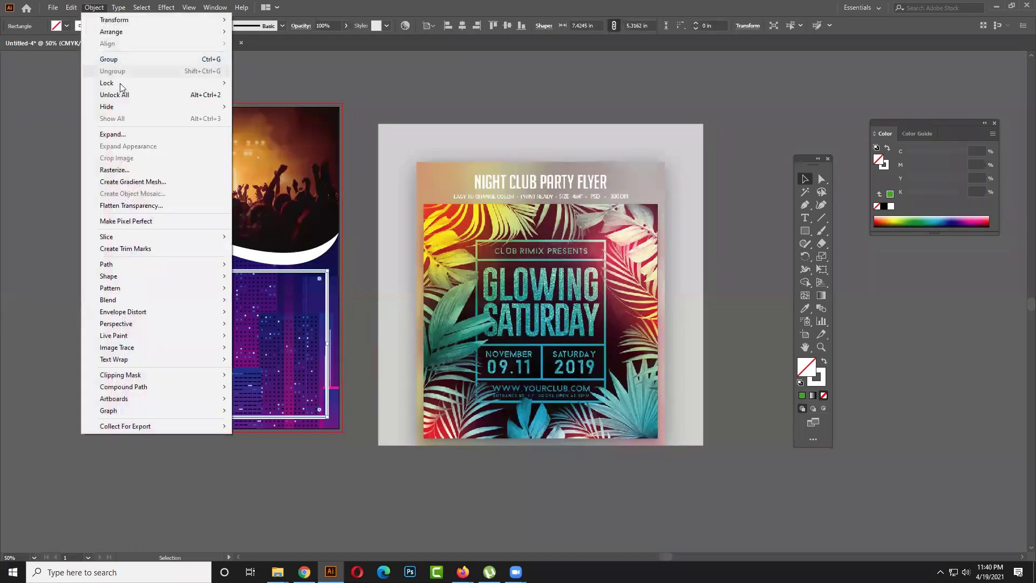
{"action": "left_click", "coordinate": [112, 134]}
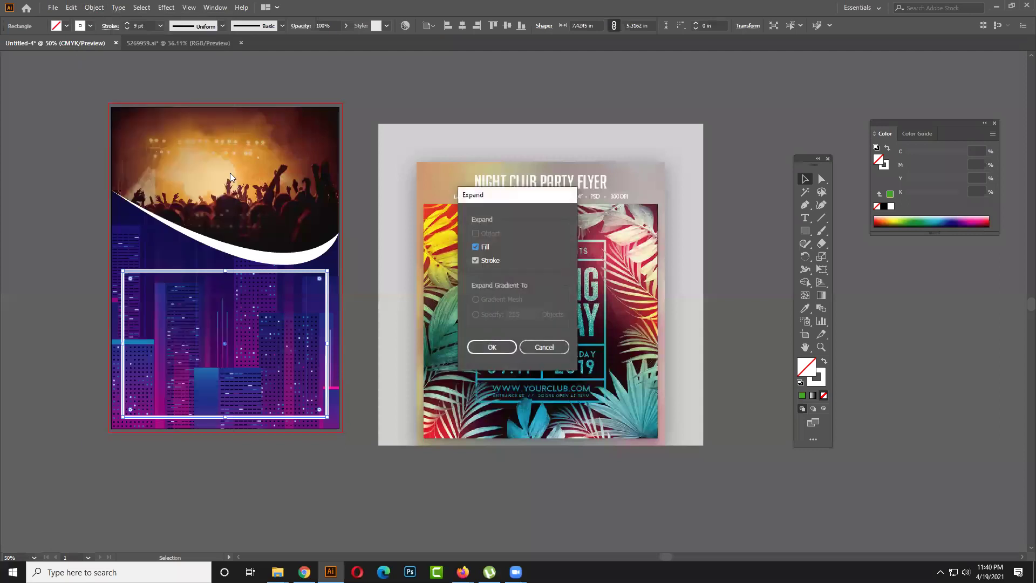
{"action": "left_click", "coordinate": [489, 348]}
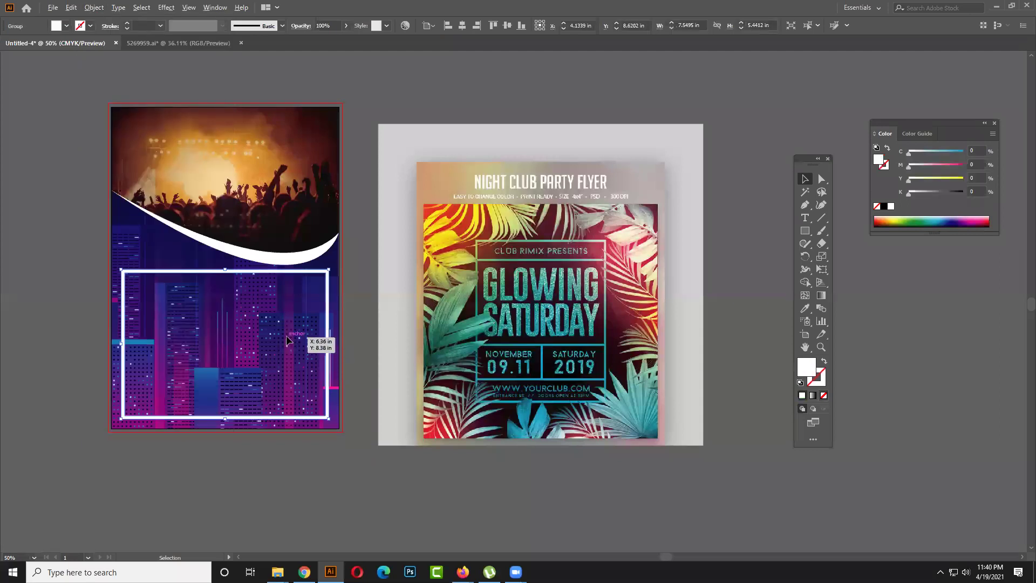
- Duplicate the white frame slightly lower and to its right, and fill the copy with black
{"action": "key", "text": "ctrl+plus"}
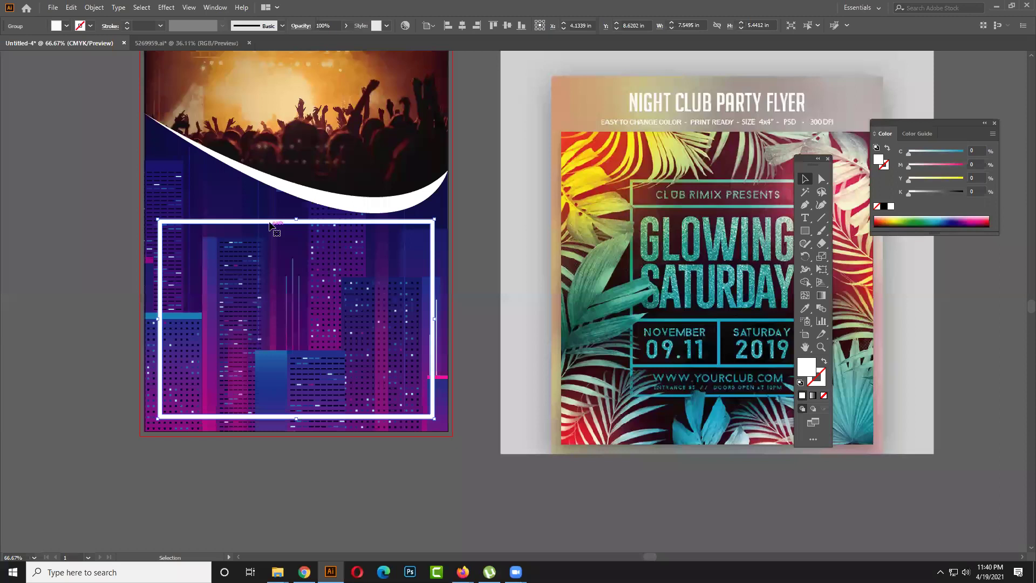
{"action": "left_click_drag", "start_coordinate": [269, 224], "coordinate": [277, 251]}
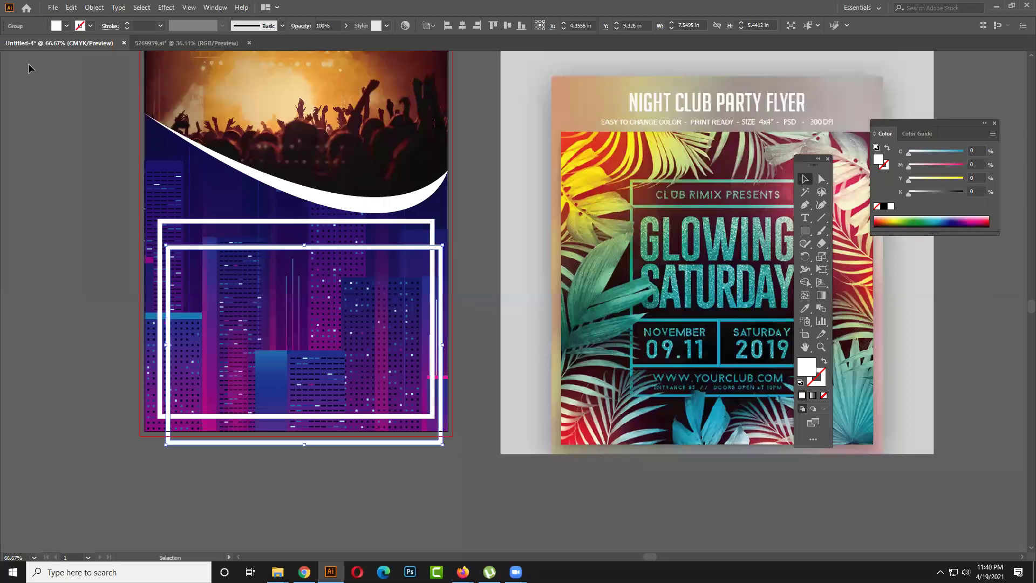
{"action": "left_click", "coordinate": [67, 26]}
{"action": "left_click", "coordinate": [29, 44]}
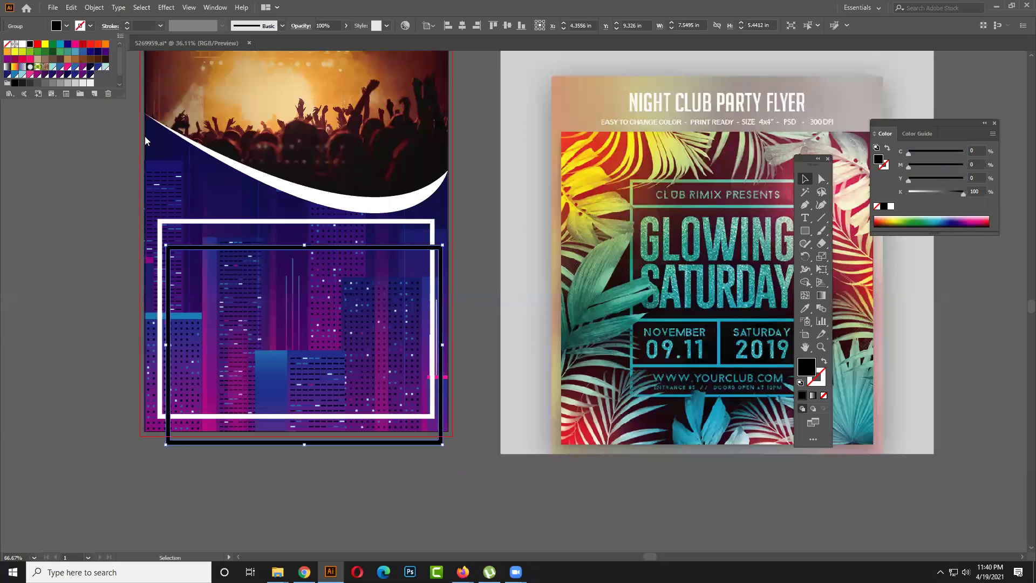
- Try to apply a blur effect to the black copy of the frame
{"action": "left_click", "coordinate": [167, 7]}
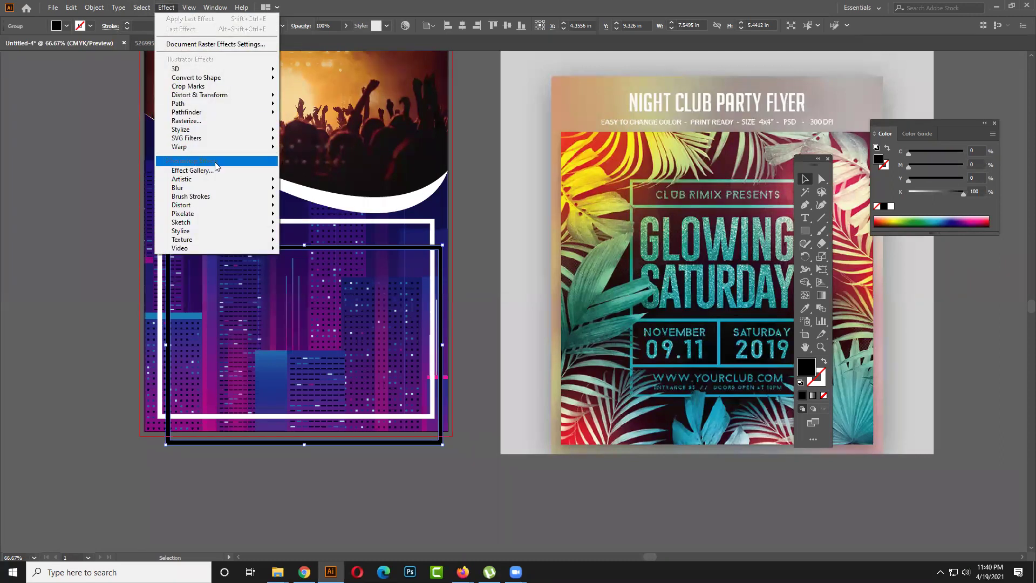
{"action": "mouse_move", "coordinate": [232, 138]}
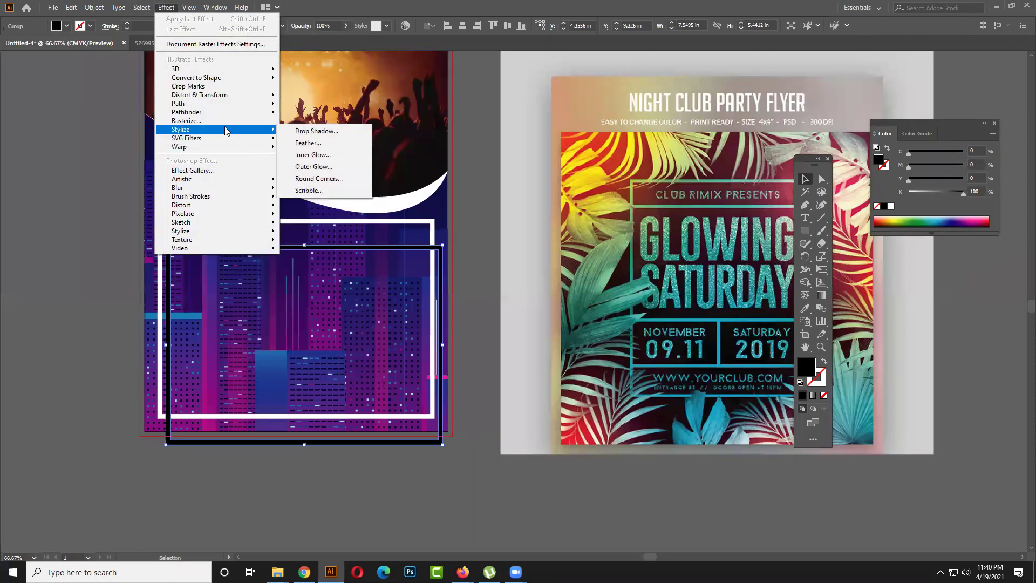
{"action": "mouse_move", "coordinate": [204, 187]}
{"action": "left_click", "coordinate": [313, 190]}
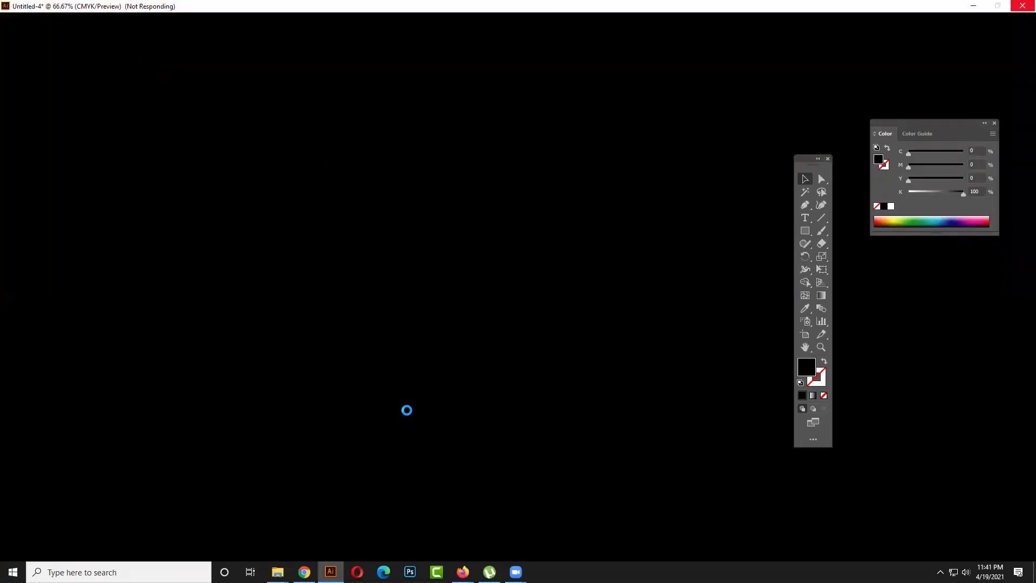
- Close the unresponsive Illustrator and reopen it with the recovered flyer document, dismissing the startup messages
{"action": "mouse_move", "coordinate": [330, 572]}
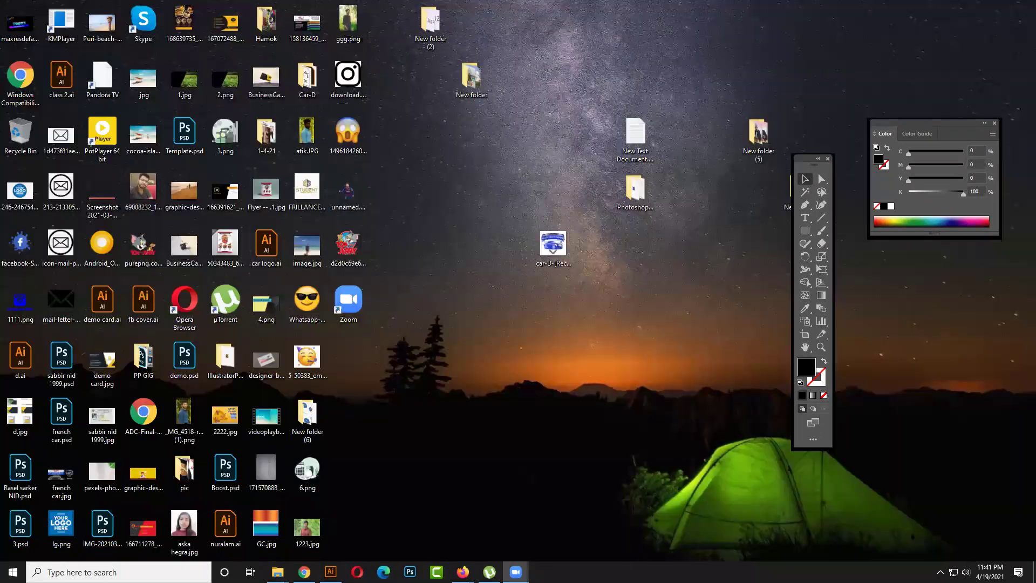
{"action": "left_click", "coordinate": [330, 572]}
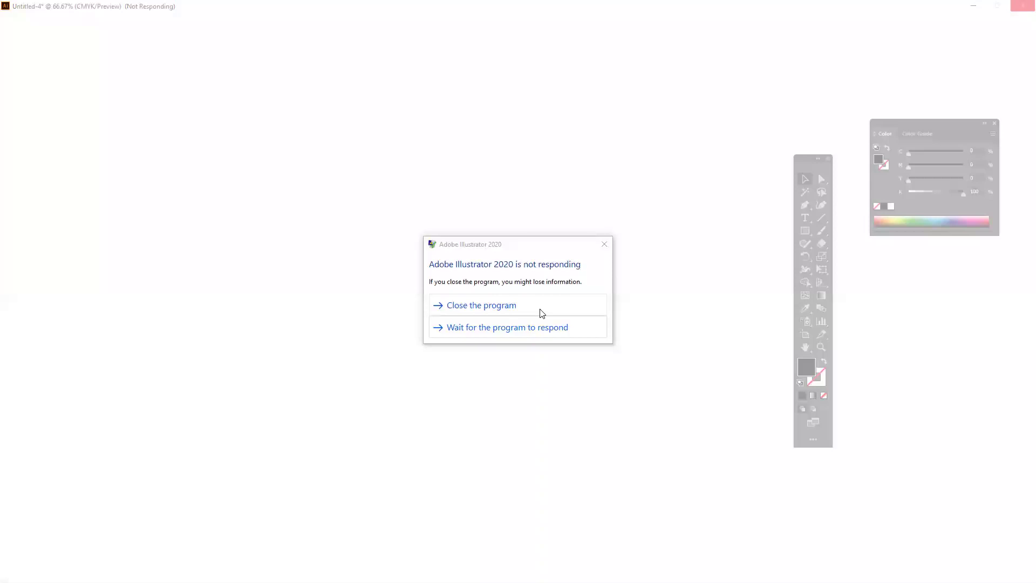
{"action": "left_click", "coordinate": [492, 305]}
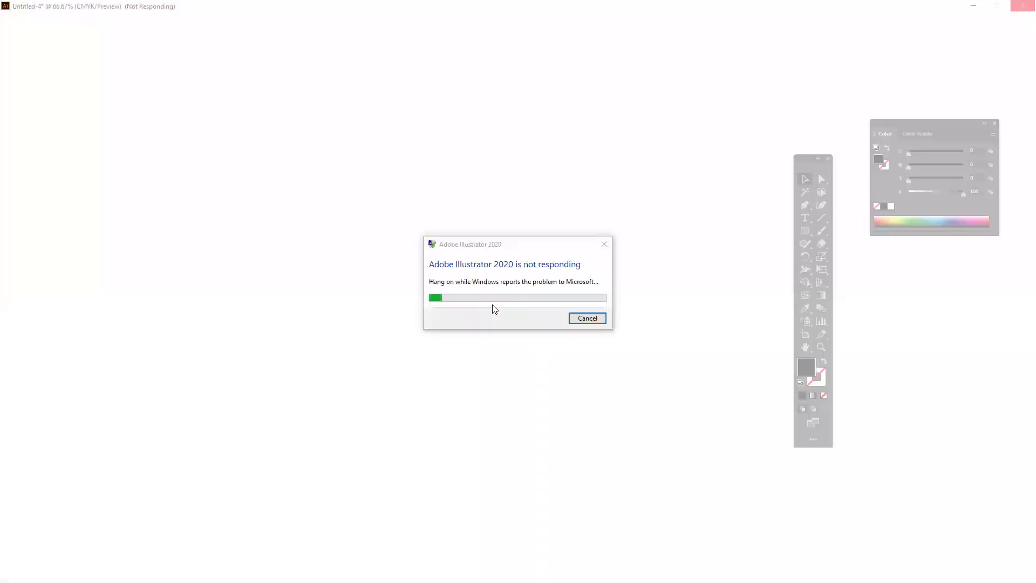
{"action": "left_click", "coordinate": [598, 249]}
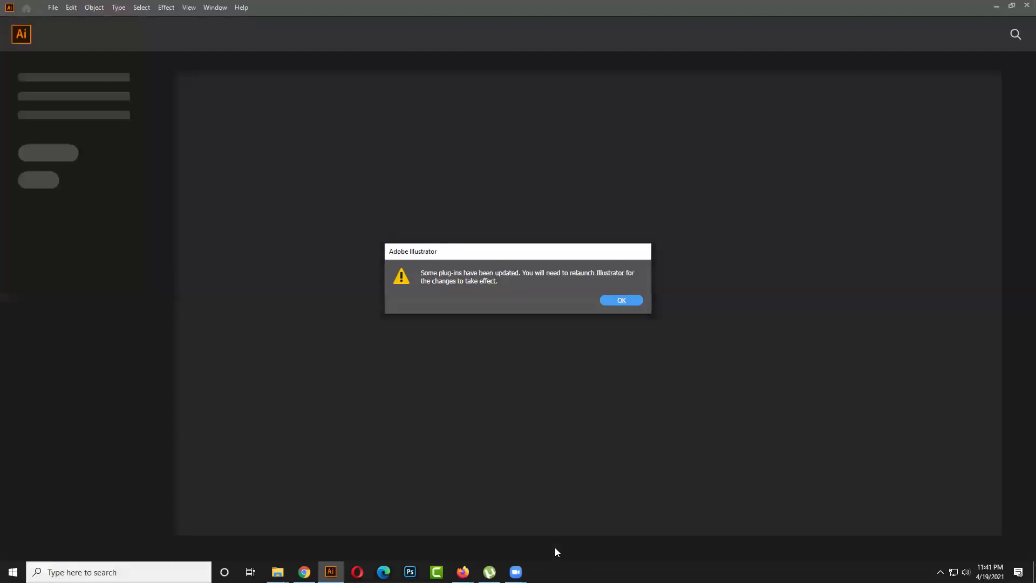
{"action": "left_click", "coordinate": [622, 301]}
{"action": "left_click", "coordinate": [573, 309]}
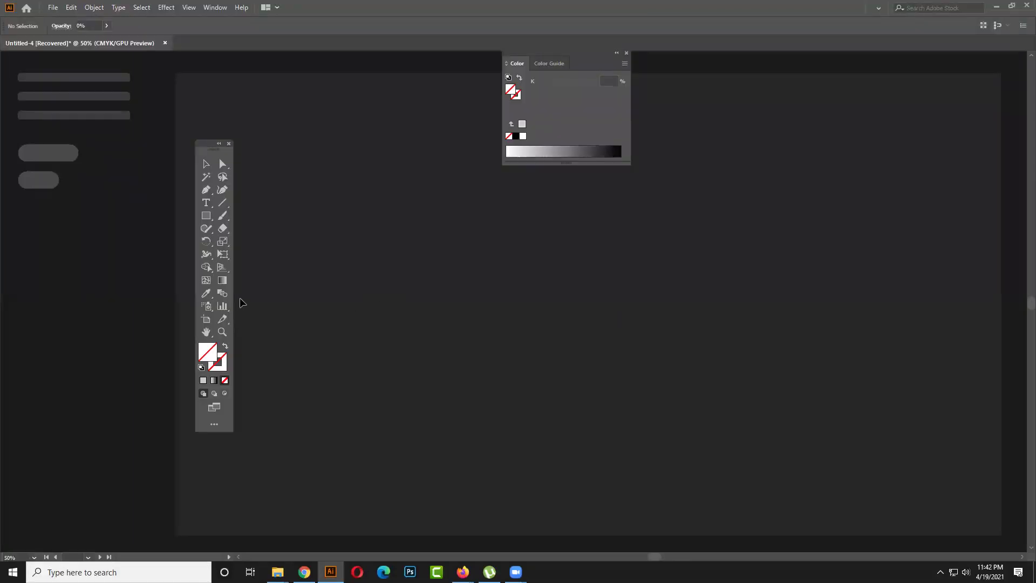
{"action": "left_click", "coordinate": [540, 274]}
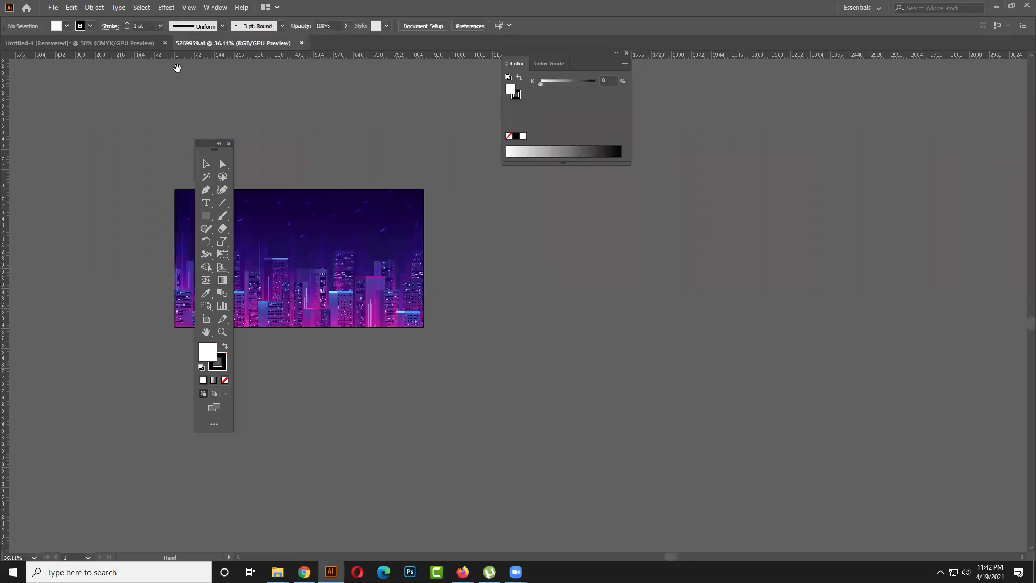
{"action": "left_click", "coordinate": [89, 45]}
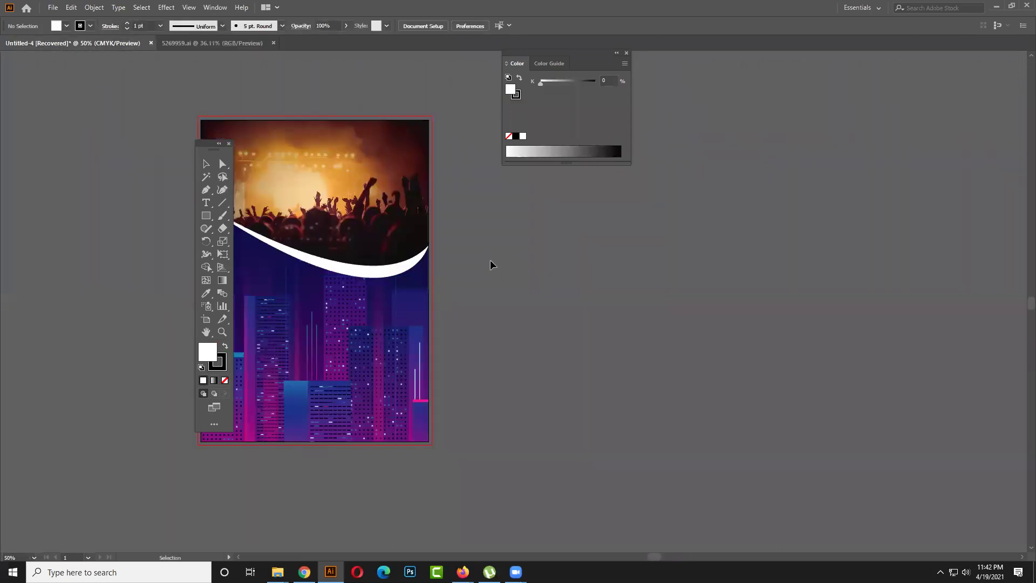
- Draw a white rectangle about 7.78 by 5.25 in over the city background, below the white curve
{"action": "left_click_drag", "start_coordinate": [499, 264], "coordinate": [607, 258]}
{"action": "left_click", "coordinate": [206, 217]}
{"action": "left_click_drag", "start_coordinate": [207, 220], "coordinate": [243, 210]}
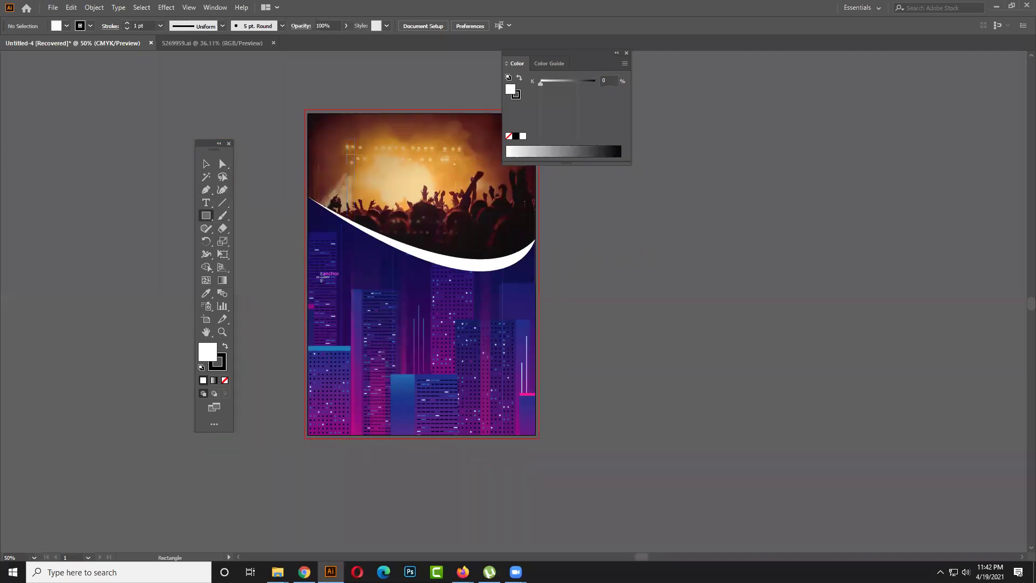
{"action": "left_click_drag", "start_coordinate": [314, 279], "coordinate": [528, 423]}
{"action": "left_click", "coordinate": [206, 163]}
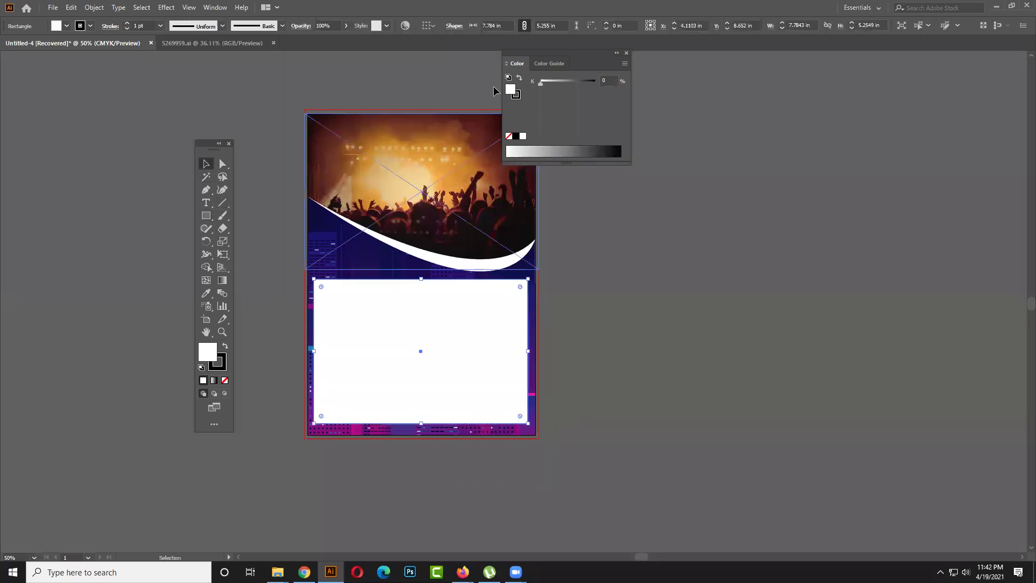
- Centre the white rectangle on the artboard and move it straight down below the white curve
{"action": "left_click", "coordinate": [432, 26]}
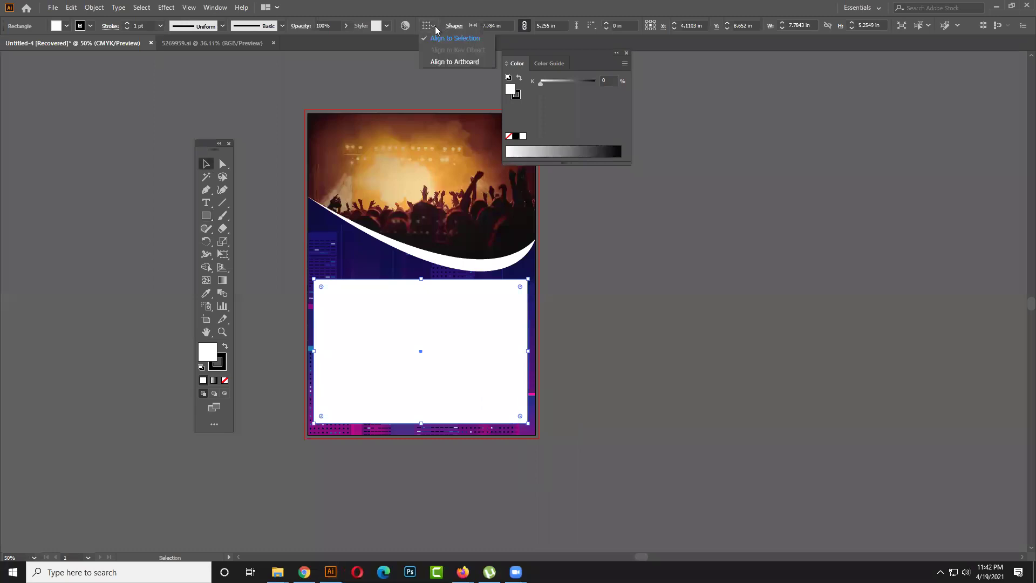
{"action": "left_click", "coordinate": [447, 61]}
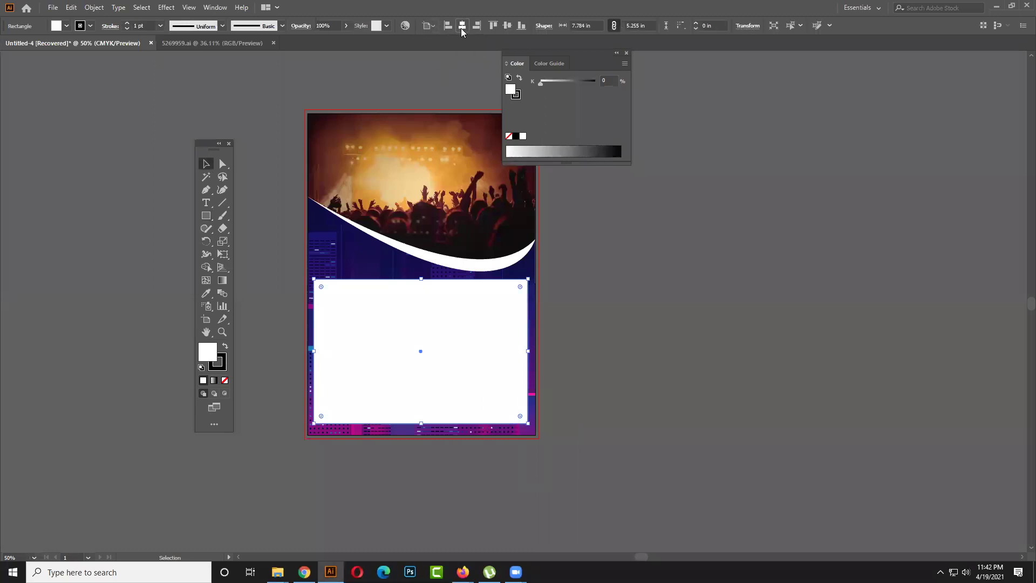
{"action": "left_click", "coordinate": [507, 25]}
{"action": "left_click", "coordinate": [615, 305]}
{"action": "left_click", "coordinate": [448, 303]}
{"action": "left_click_drag", "start_coordinate": [456, 248], "coordinate": [461, 319]}
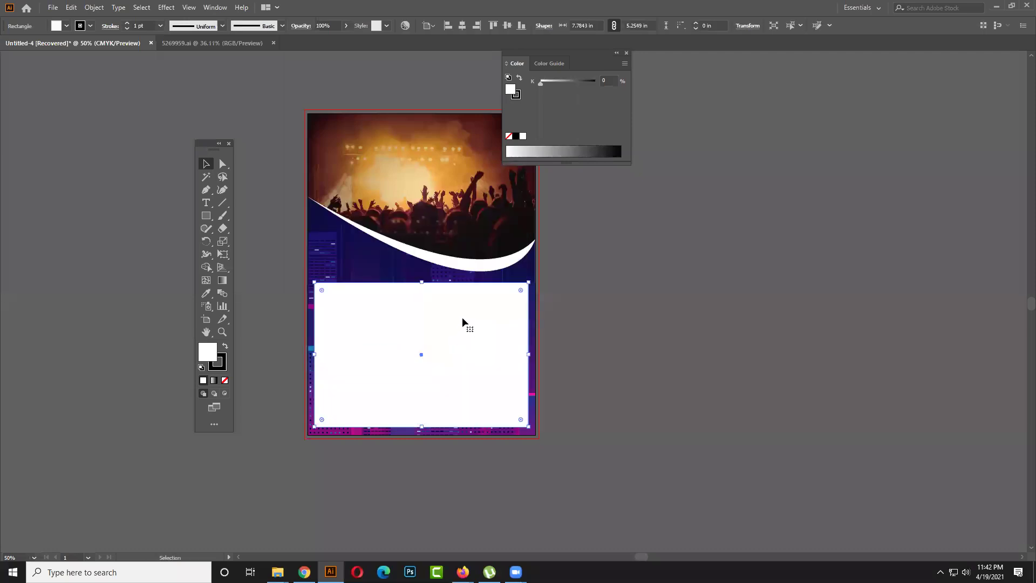
- Nudge the rectangle down, remove its fill and give it a 9 pt white stroke
{"action": "key", "text": "Down"}
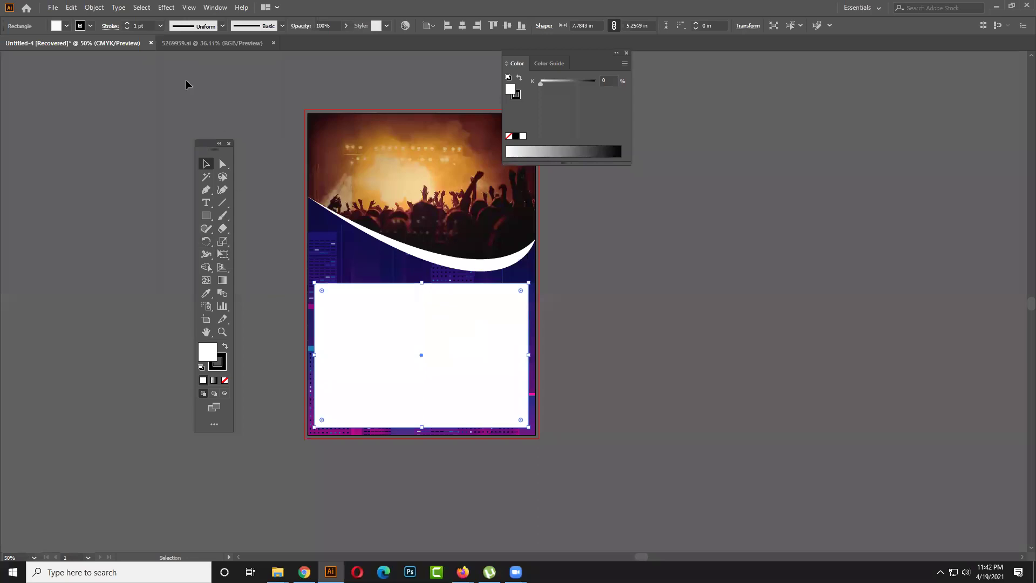
{"action": "left_click", "coordinate": [225, 381]}
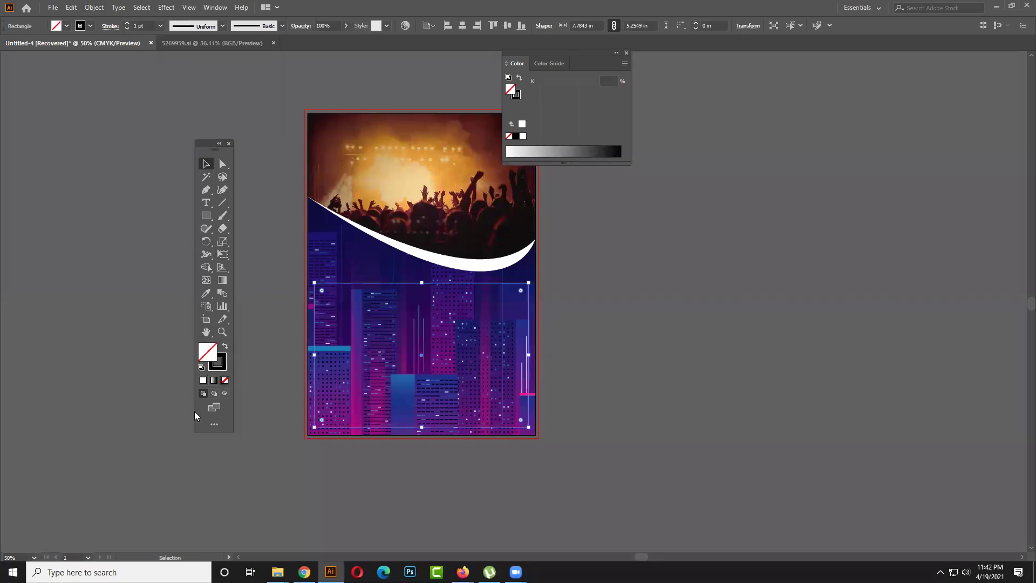
{"action": "left_click", "coordinate": [218, 362]}
{"action": "left_click", "coordinate": [127, 25]}
{"action": "left_click", "coordinate": [128, 24]}
{"action": "left_click", "coordinate": [128, 24]}
{"action": "left_click", "coordinate": [127, 24]}
{"action": "left_click", "coordinate": [128, 24]}
{"action": "left_click", "coordinate": [127, 24]}
{"action": "left_click", "coordinate": [524, 135]}
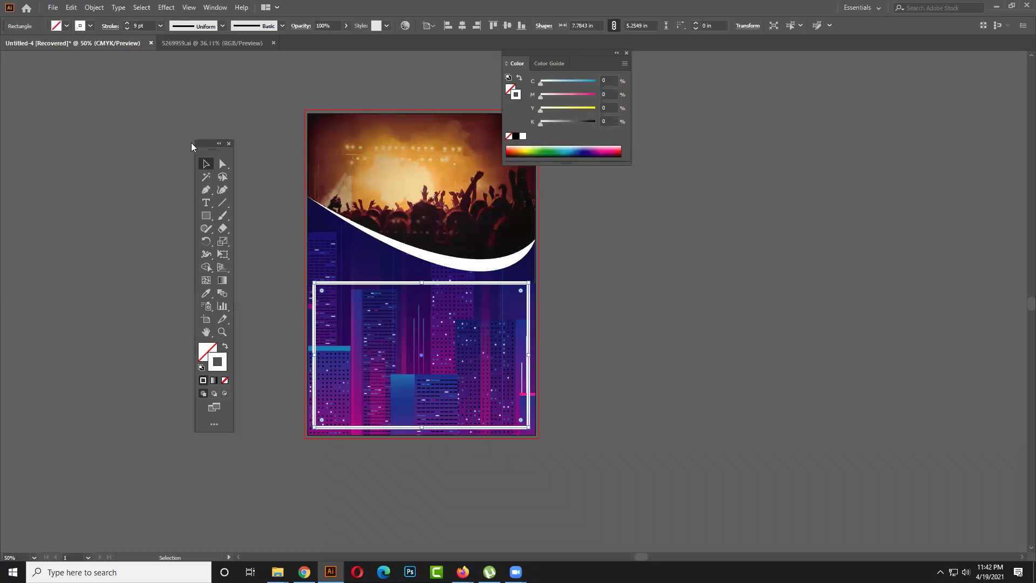
- Reduce the white frame's stroke weight to 8 pt
{"action": "left_click_drag", "start_coordinate": [214, 152], "coordinate": [165, 139]}
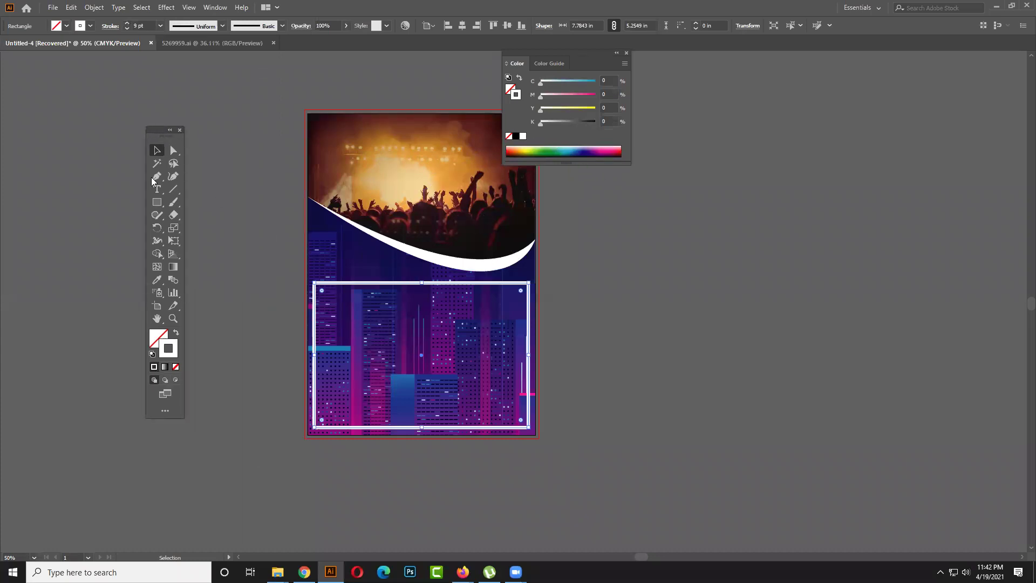
{"action": "left_click", "coordinate": [127, 28]}
{"action": "left_click", "coordinate": [127, 28]}
{"action": "left_click", "coordinate": [126, 22]}
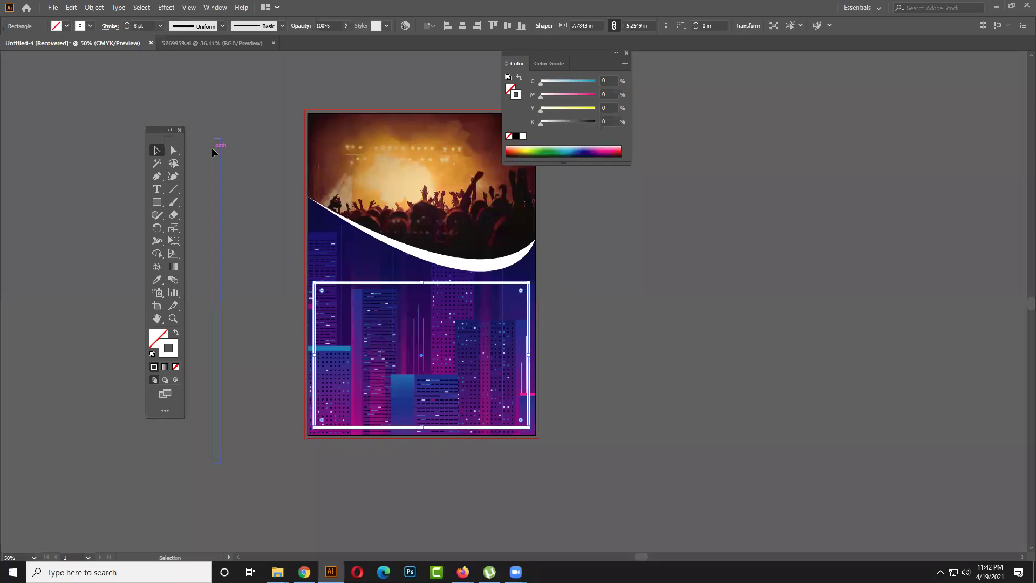
- Paste the Night Club Party Flyer reference image and place it beside the artboard, leaving nothing selected
{"action": "left_click", "coordinate": [679, 274]}
{"action": "key", "text": "ctrl+v"}
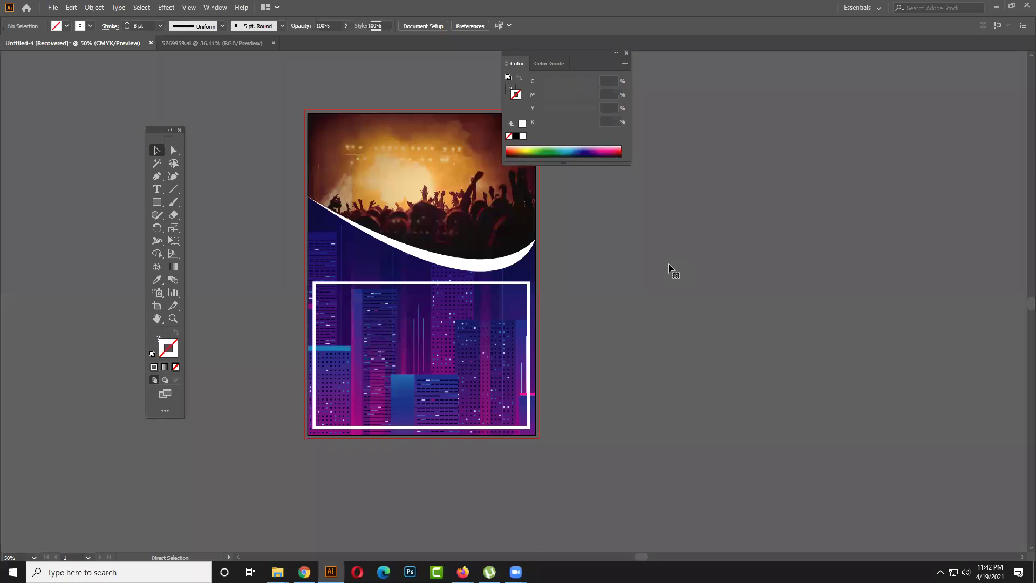
{"action": "left_click_drag", "start_coordinate": [669, 292], "coordinate": [938, 292]}
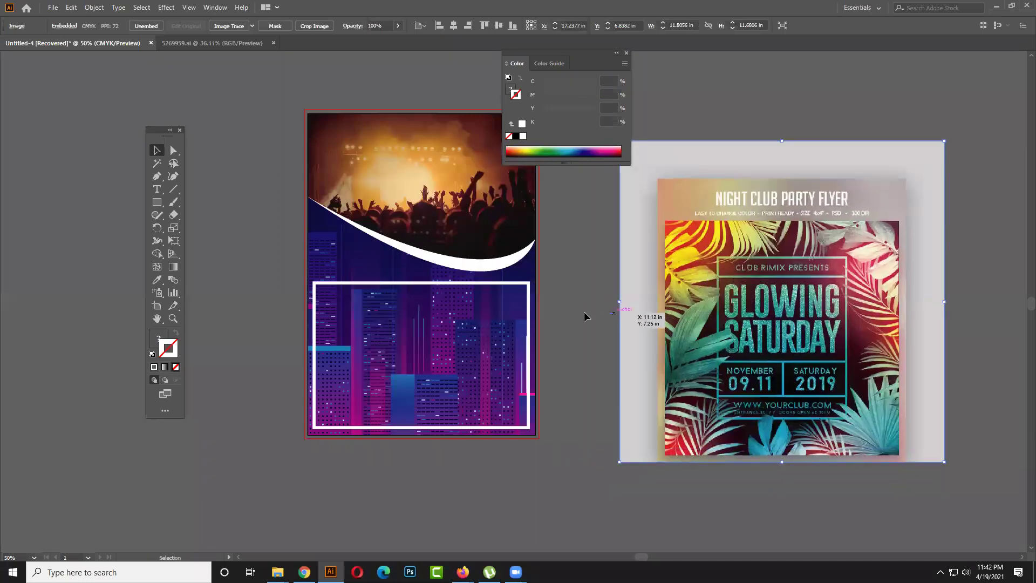
{"action": "left_click", "coordinate": [600, 299]}
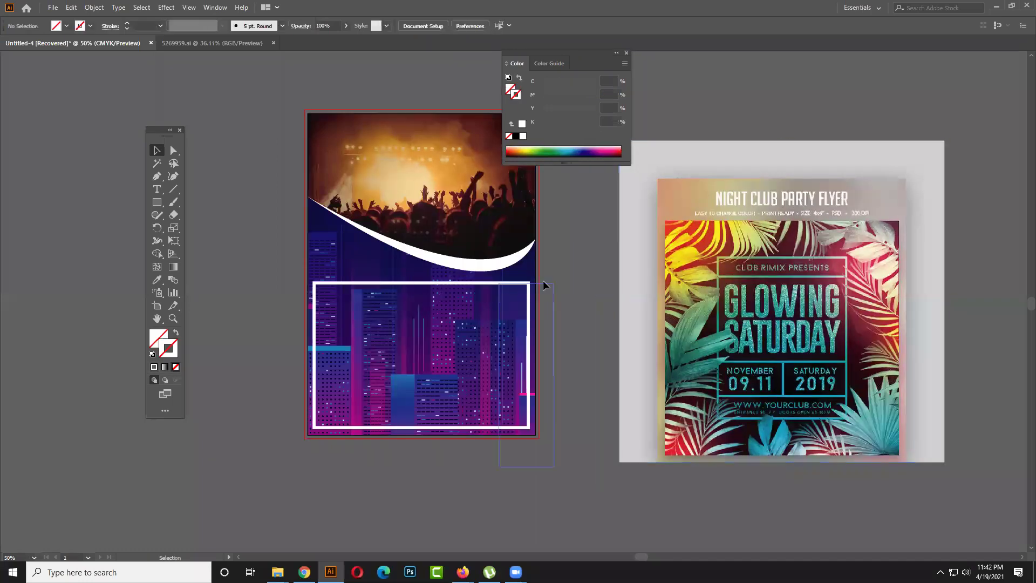
{"action": "left_click", "coordinate": [308, 249]}
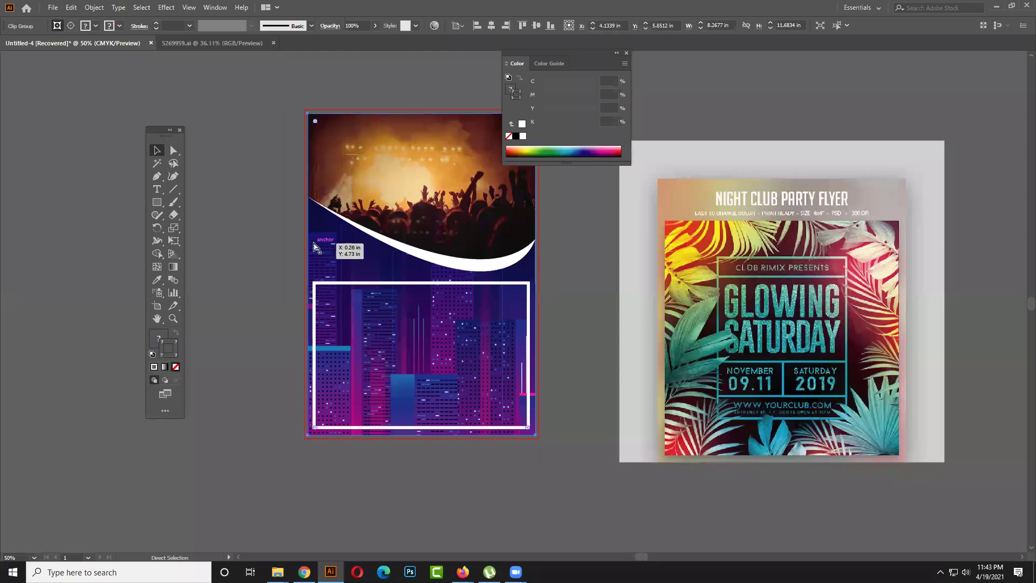
{"action": "key", "text": "ctrl+shift+a"}
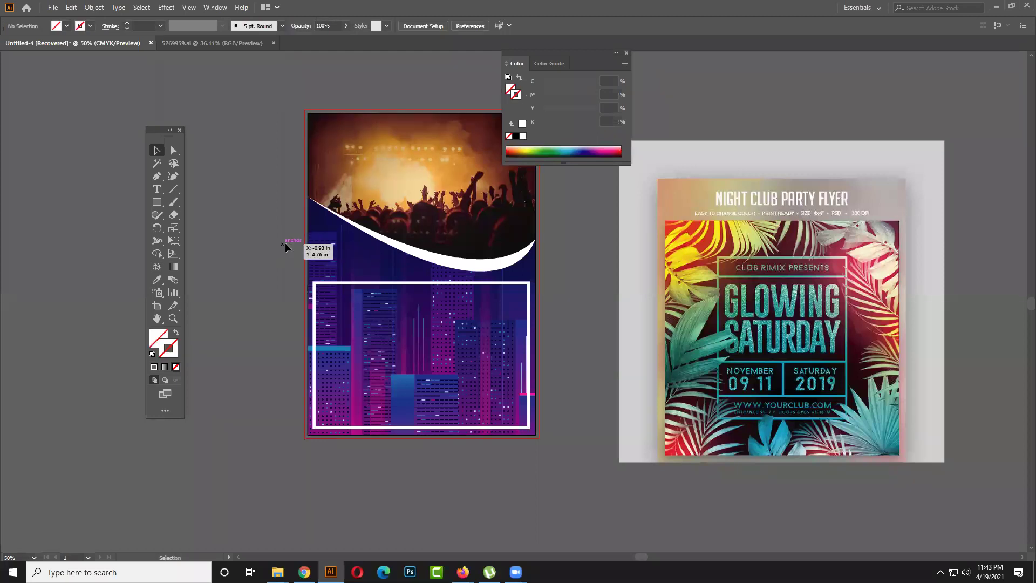
- Expand the white frame's fill and stroke into shapes
{"action": "left_click", "coordinate": [347, 285]}
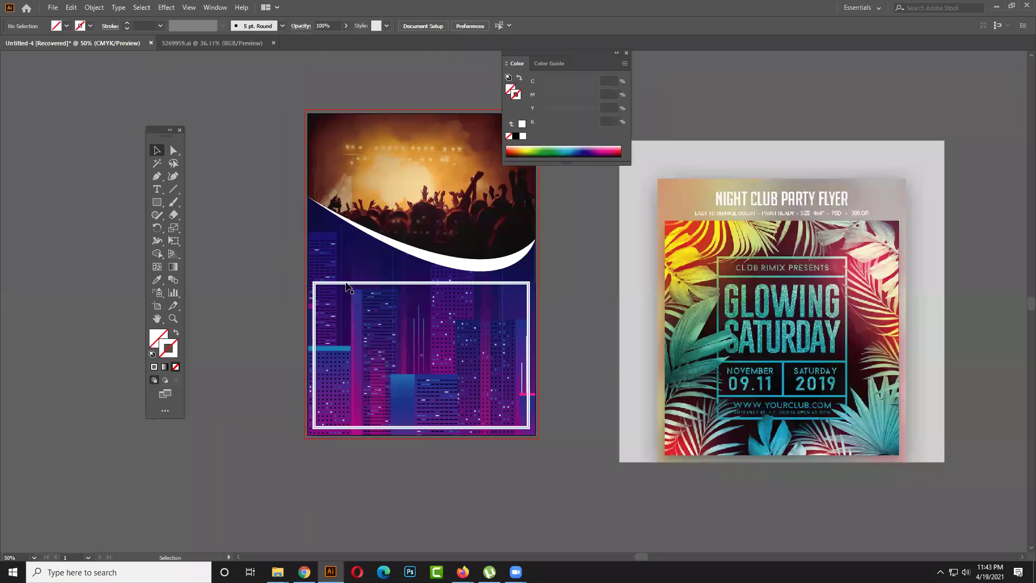
{"action": "left_click", "coordinate": [95, 7]}
{"action": "left_click", "coordinate": [129, 134]}
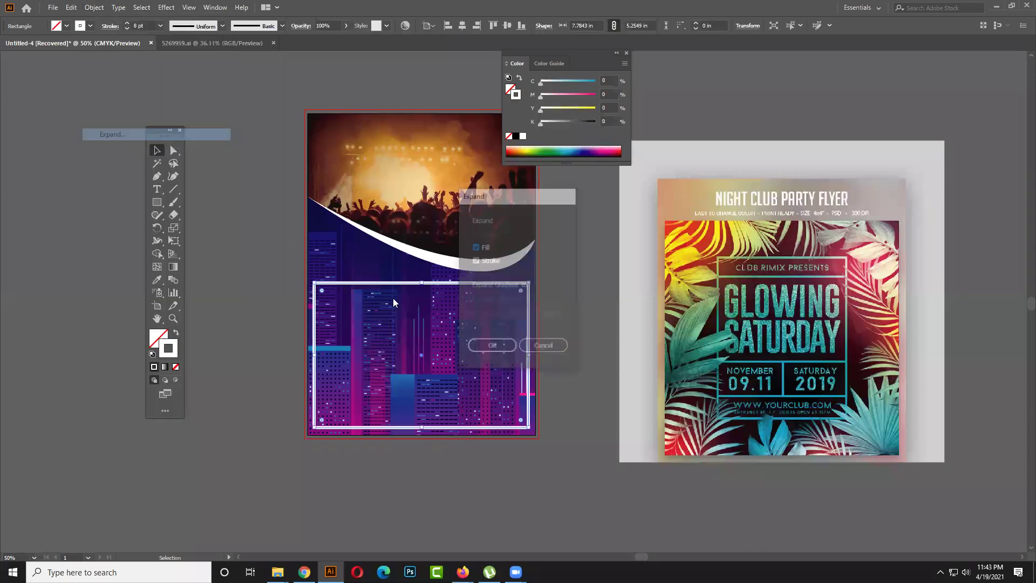
{"action": "left_click", "coordinate": [493, 347]}
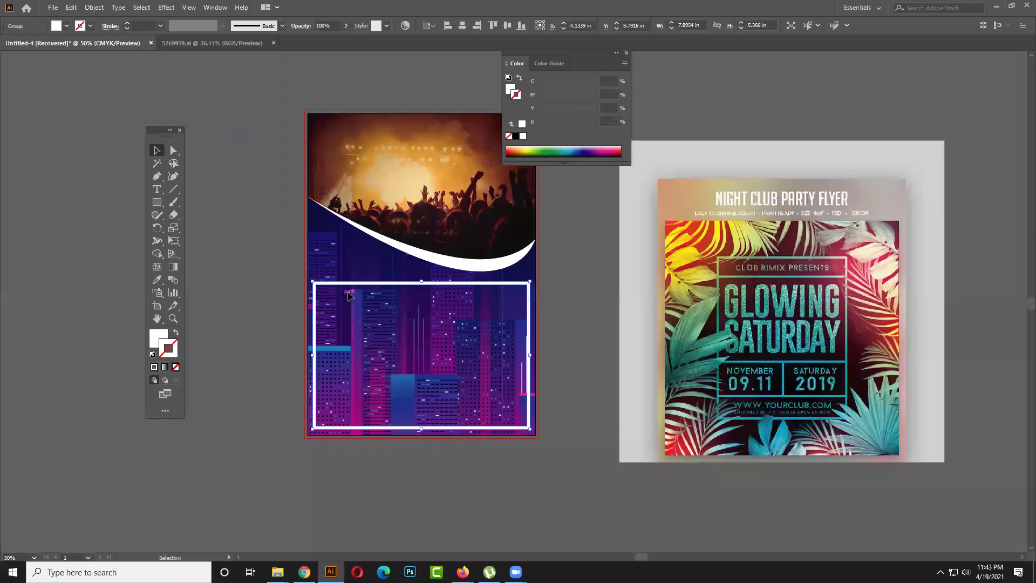
- Duplicate the white frame towards the lower left and give the copy a black fill with no stroke
{"action": "left_click_drag", "start_coordinate": [363, 283], "coordinate": [290, 292]}
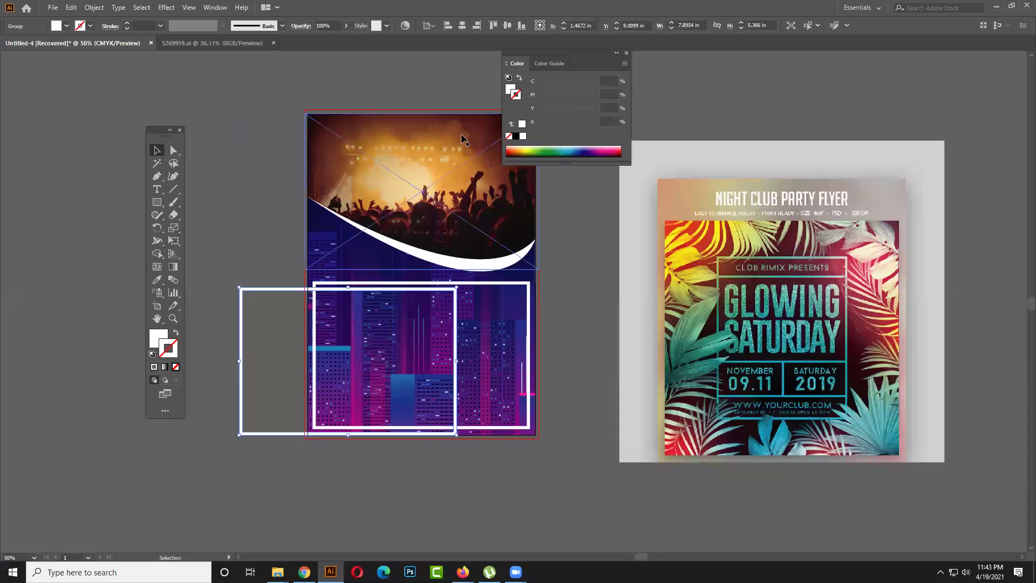
{"action": "left_click", "coordinate": [516, 136]}
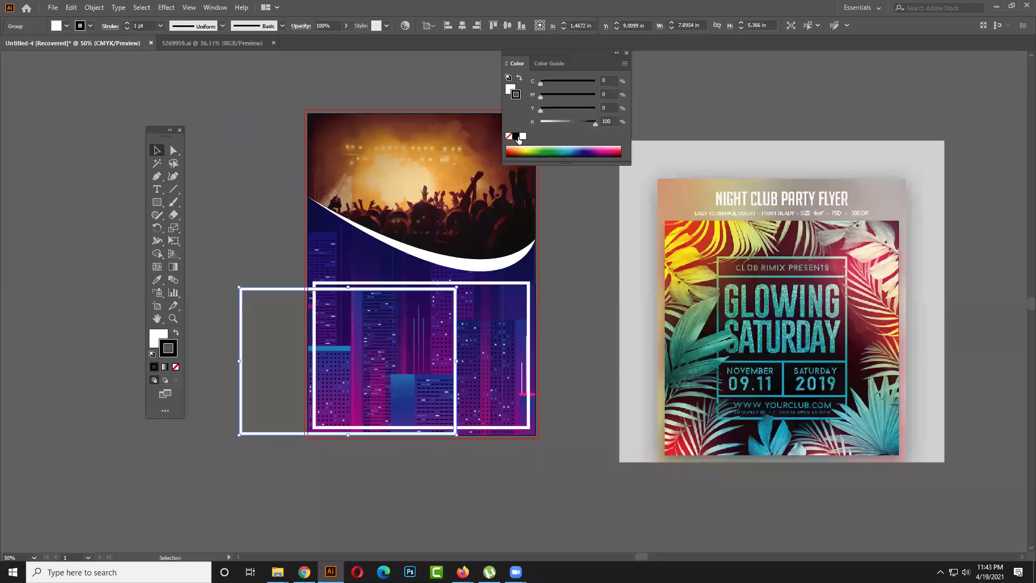
{"action": "left_click", "coordinate": [176, 366]}
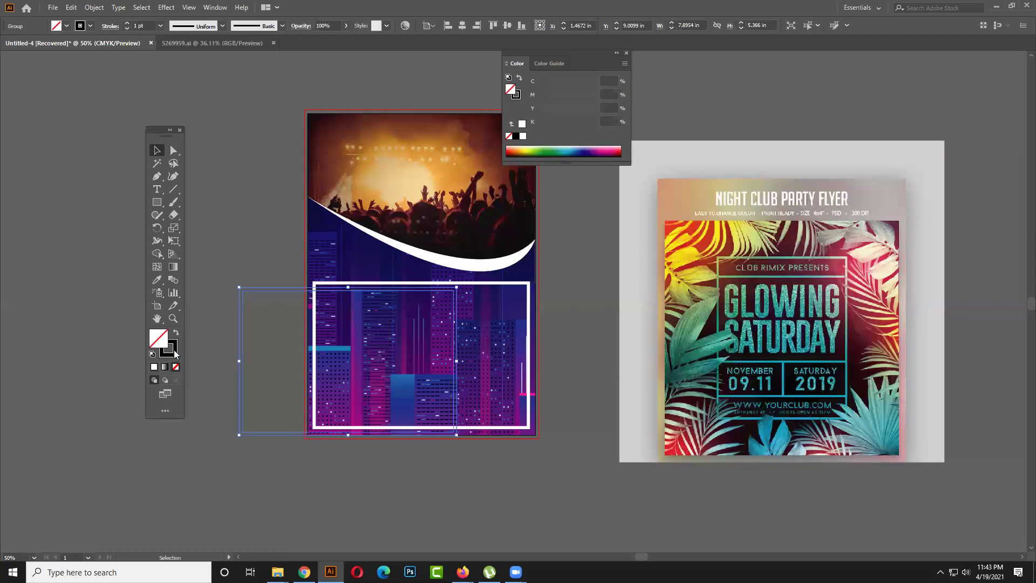
{"action": "left_click", "coordinate": [177, 332]}
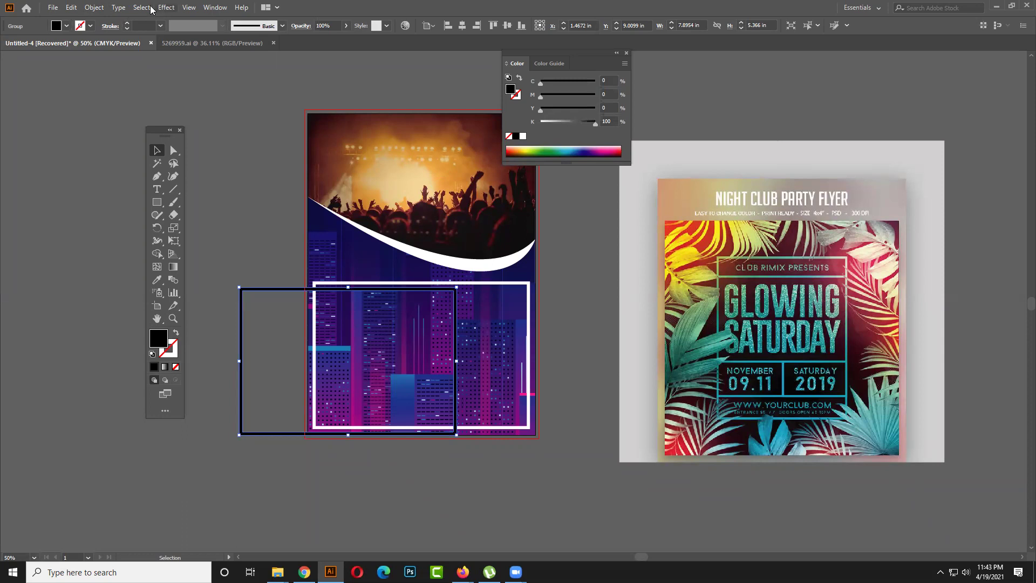
- Apply a Gaussian Blur with a 15.2 pixel radius to the black copy of the frame
{"action": "left_click", "coordinate": [178, 7]}
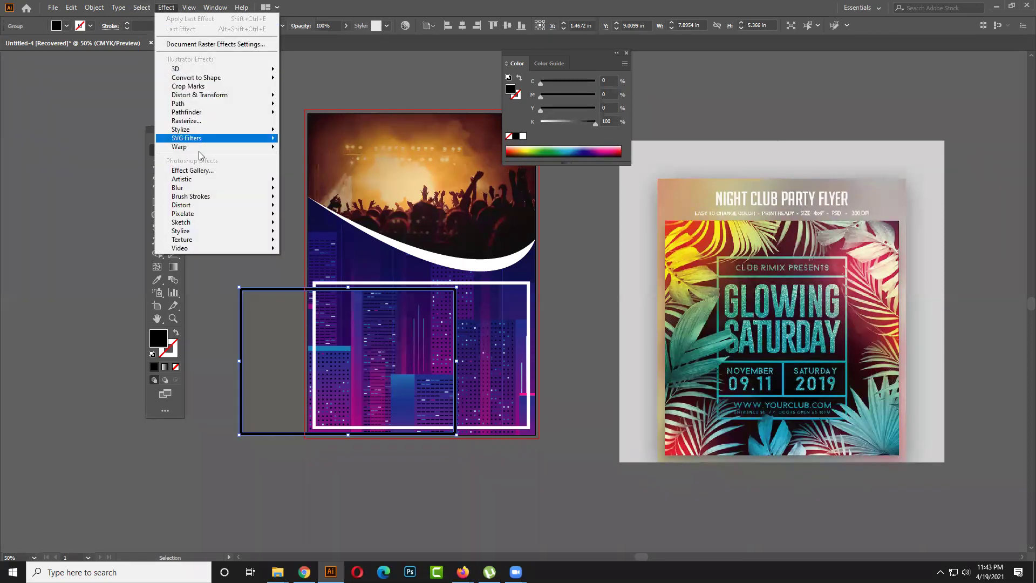
{"action": "mouse_move", "coordinate": [215, 189]}
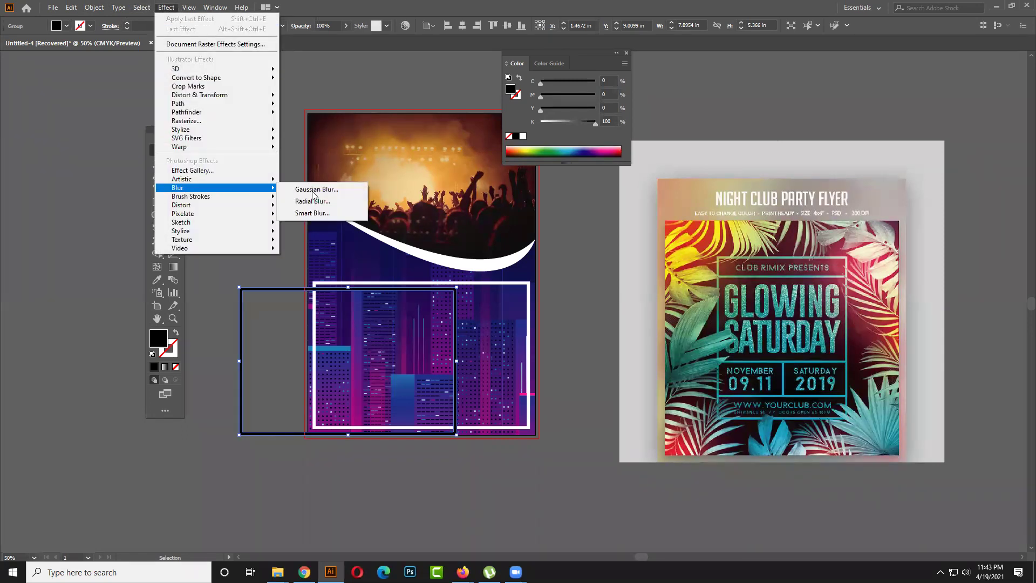
{"action": "left_click", "coordinate": [313, 191]}
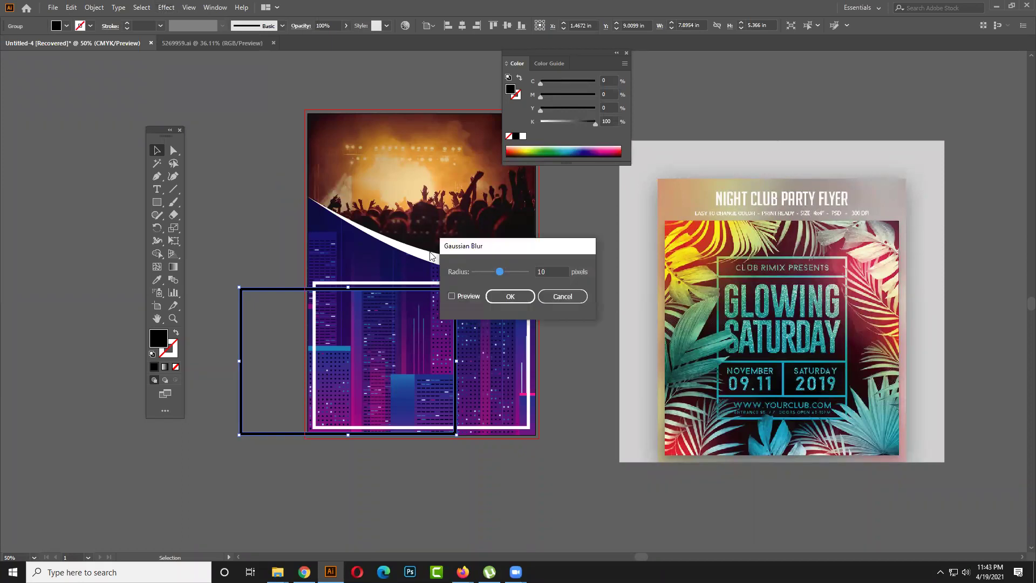
{"action": "left_click", "coordinate": [458, 297]}
{"action": "left_click_drag", "start_coordinate": [500, 272], "coordinate": [502, 276]}
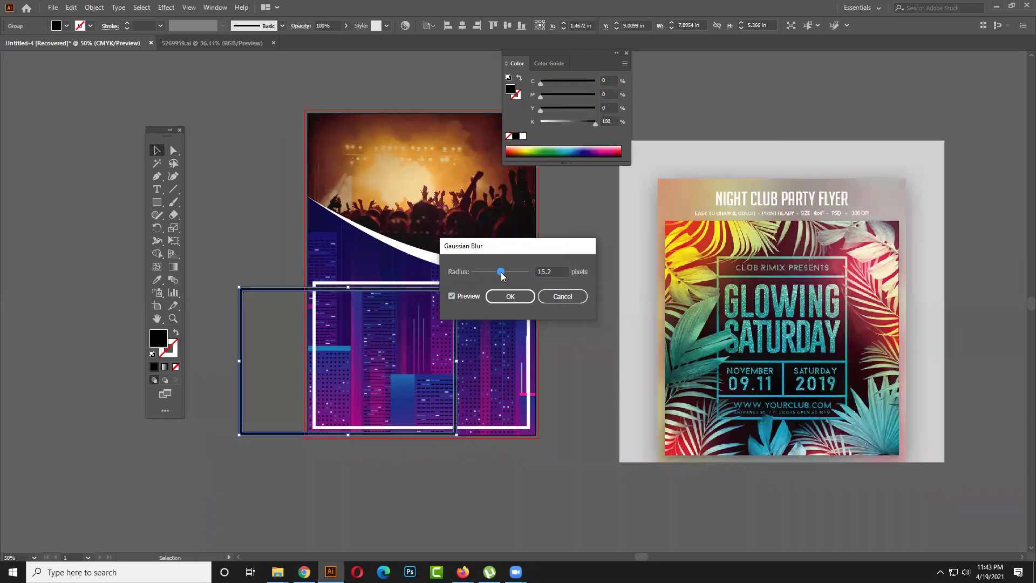
{"action": "left_click", "coordinate": [504, 296]}
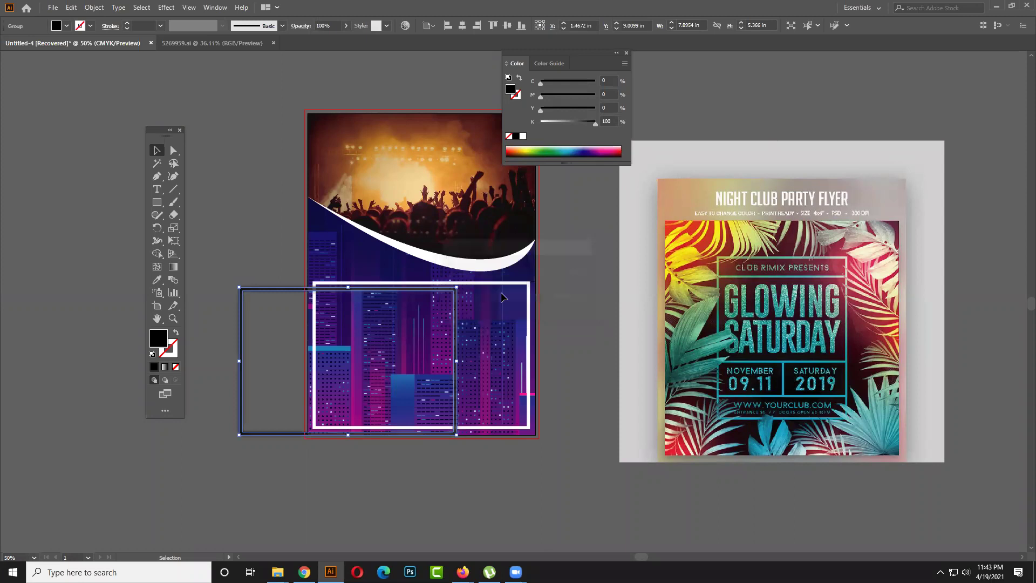
- Align the blurred copy behind the white frame and recolour it light yellow as a glow
{"action": "left_click", "coordinate": [265, 235]}
{"action": "left_click_drag", "start_coordinate": [272, 290], "coordinate": [341, 284]}
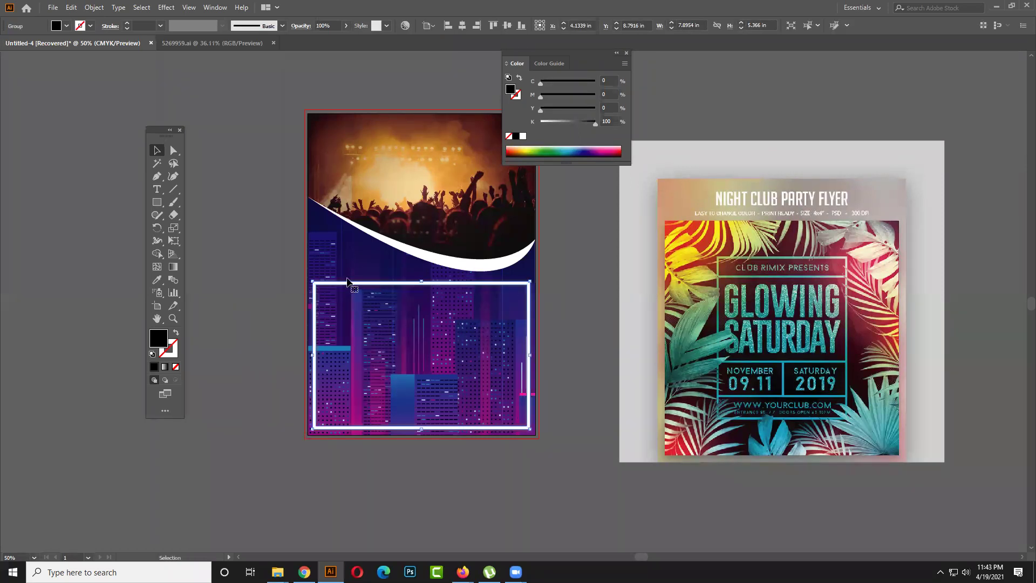
{"action": "left_click", "coordinate": [549, 150]}
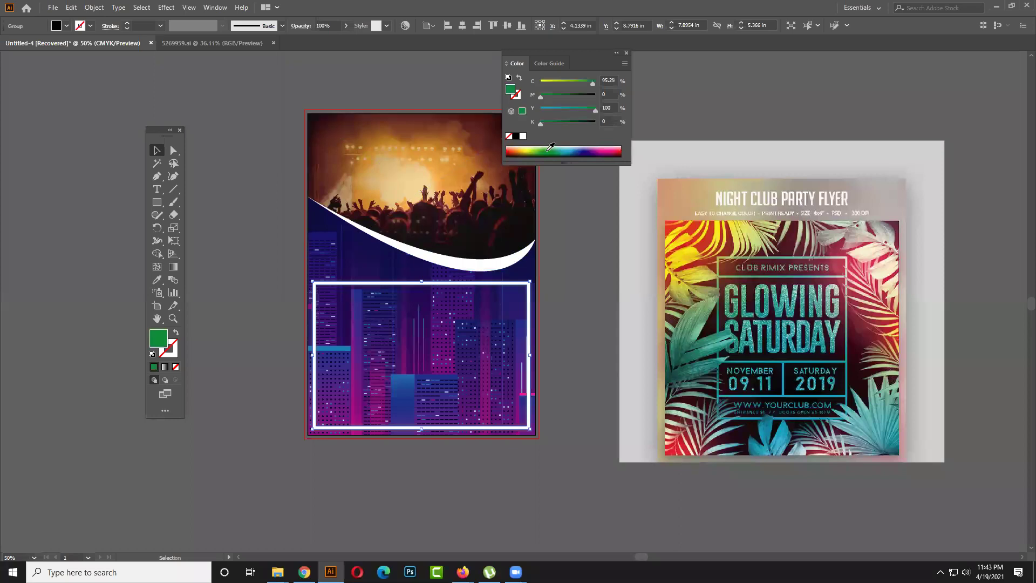
{"action": "left_click", "coordinate": [592, 151]}
{"action": "left_click", "coordinate": [590, 151]}
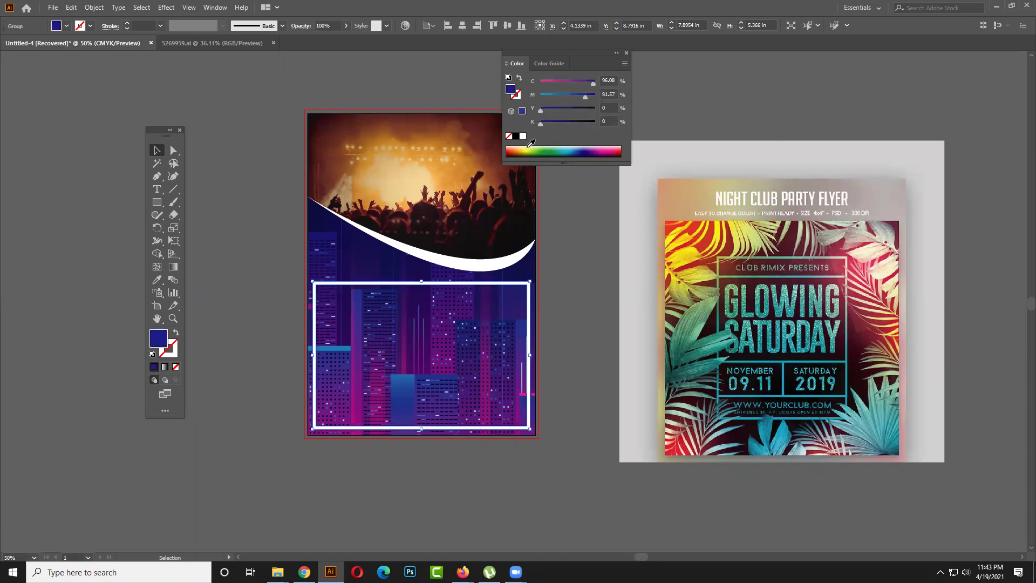
{"action": "left_click", "coordinate": [524, 148]}
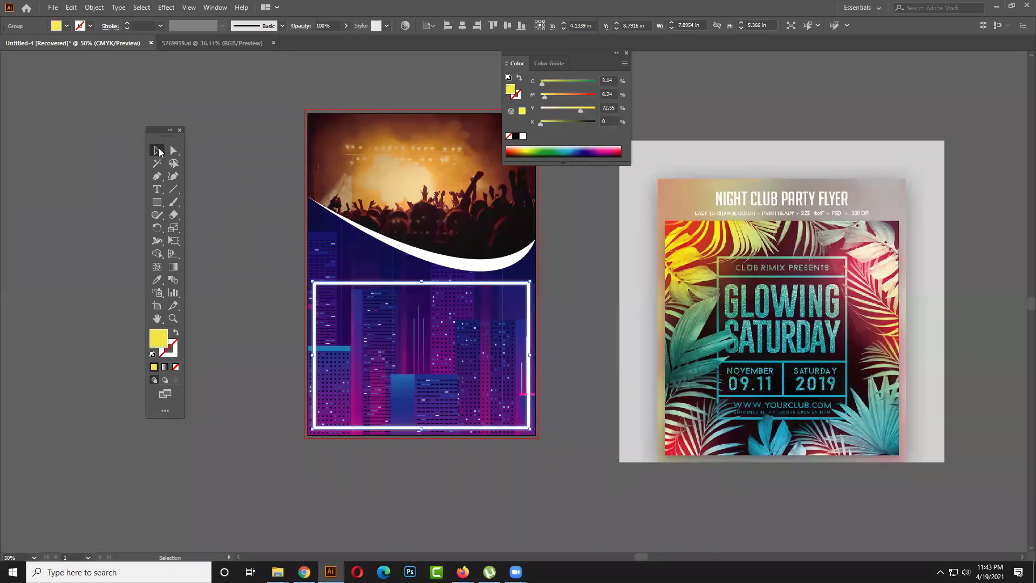
{"action": "left_click", "coordinate": [204, 247]}
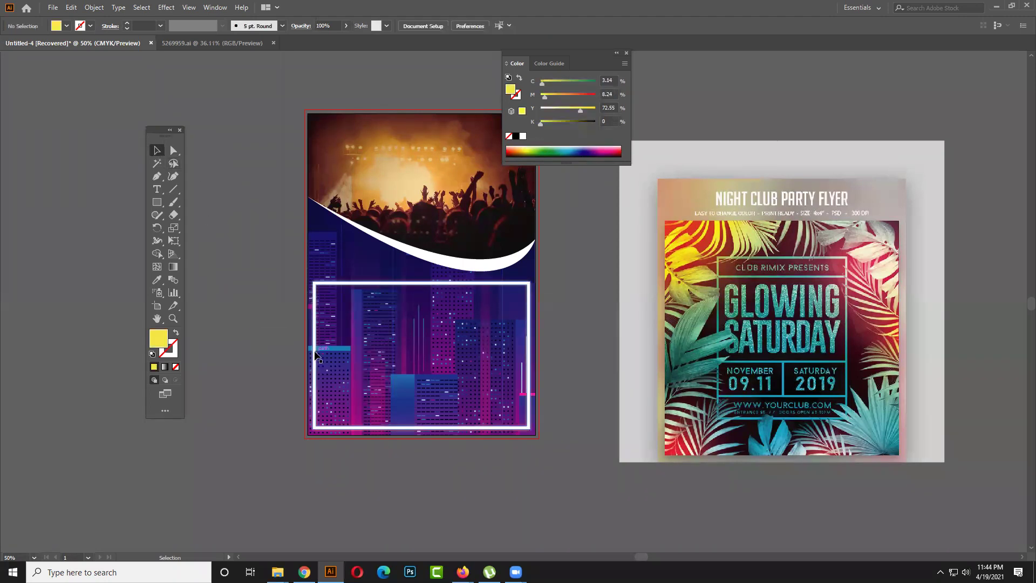
- Scale the white frame down slightly about its centre to about 7.78 by 5.29 in, inside the yellow glow
{"action": "scroll", "coordinate": [313, 352], "scroll_direction": "up", "scroll_amount": 3}
{"action": "scroll", "coordinate": [313, 181], "scroll_direction": "up", "scroll_amount": 1}
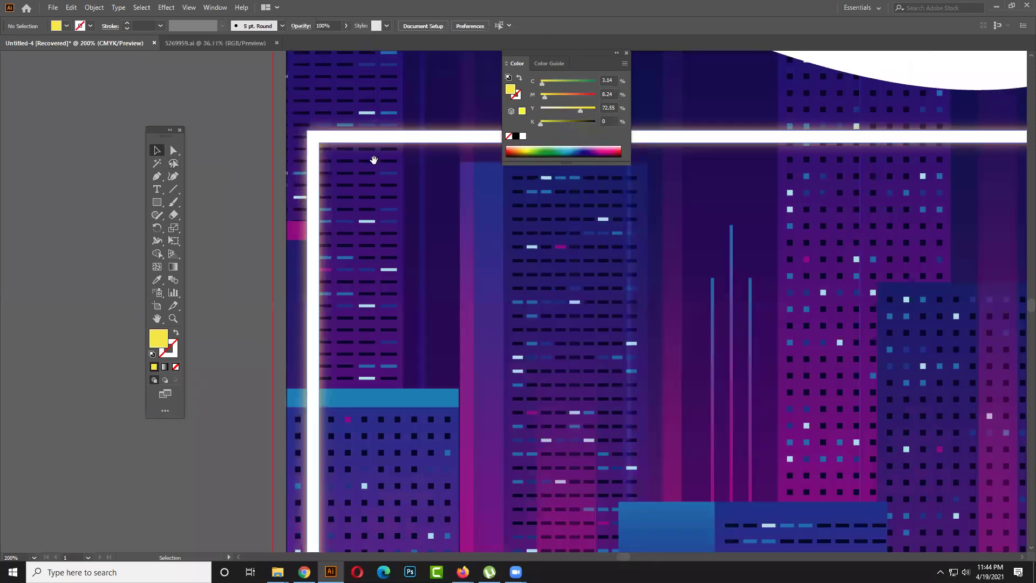
{"action": "left_click_drag", "start_coordinate": [310, 257], "coordinate": [245, 345]}
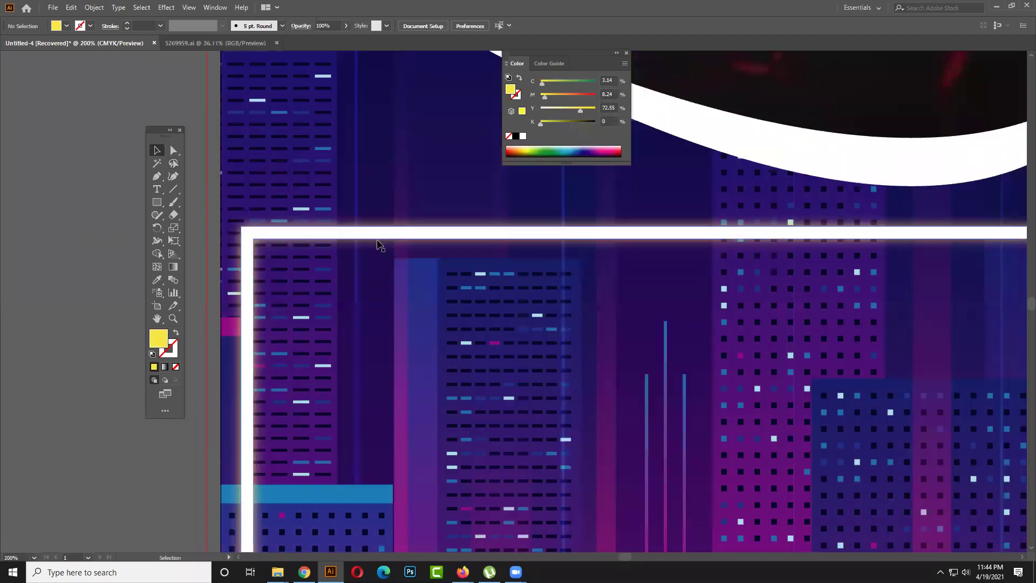
{"action": "left_click_drag", "start_coordinate": [386, 234], "coordinate": [392, 275]}
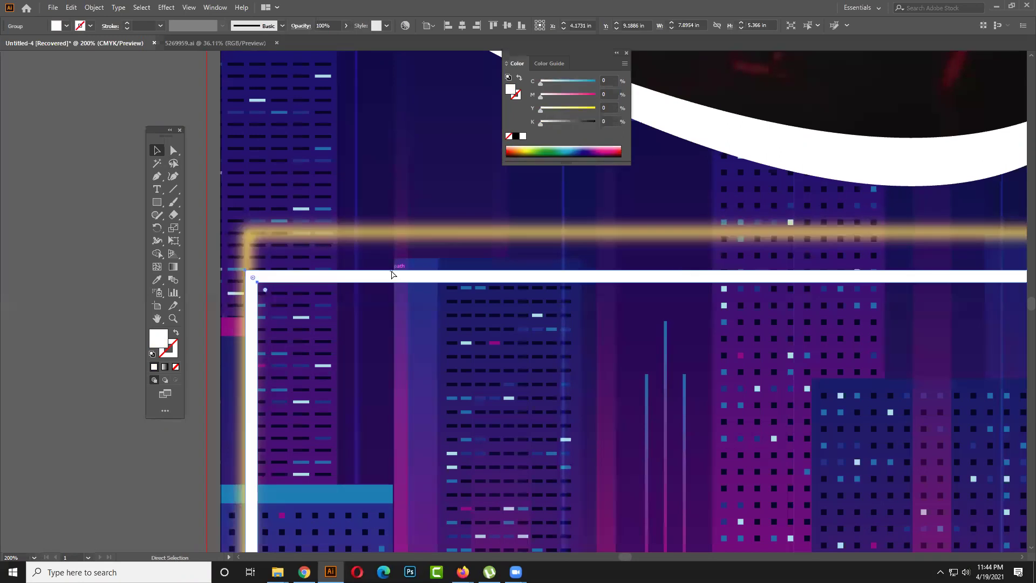
{"action": "key", "text": "ctrl+z"}
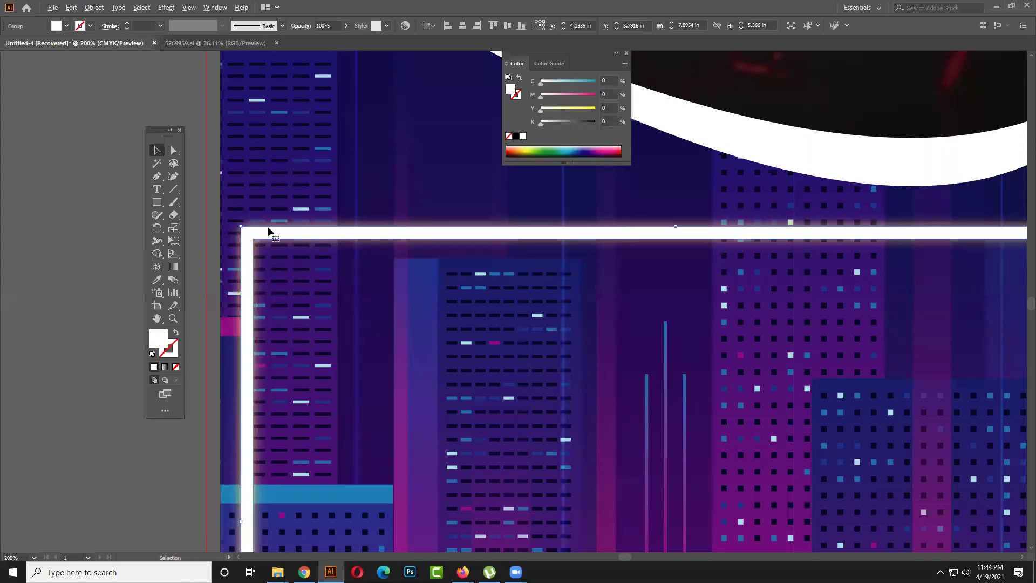
{"action": "left_click_drag", "start_coordinate": [241, 226], "coordinate": [243, 229]}
{"action": "left_click_drag", "start_coordinate": [245, 231], "coordinate": [245, 231]}
{"action": "scroll", "coordinate": [245, 231], "scroll_direction": "down", "scroll_amount": 1}
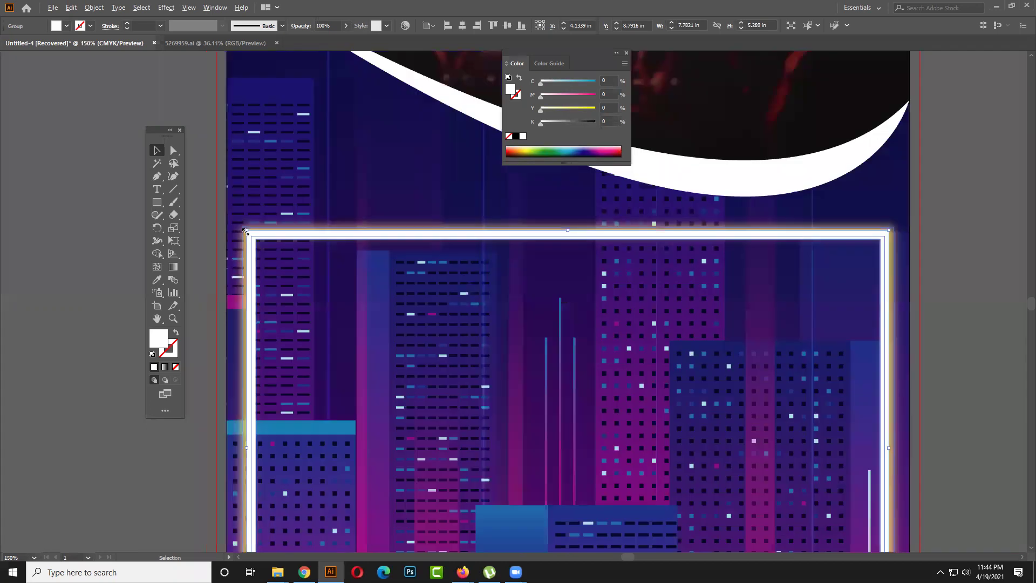
{"action": "scroll", "coordinate": [245, 231], "scroll_direction": "down", "scroll_amount": 2}
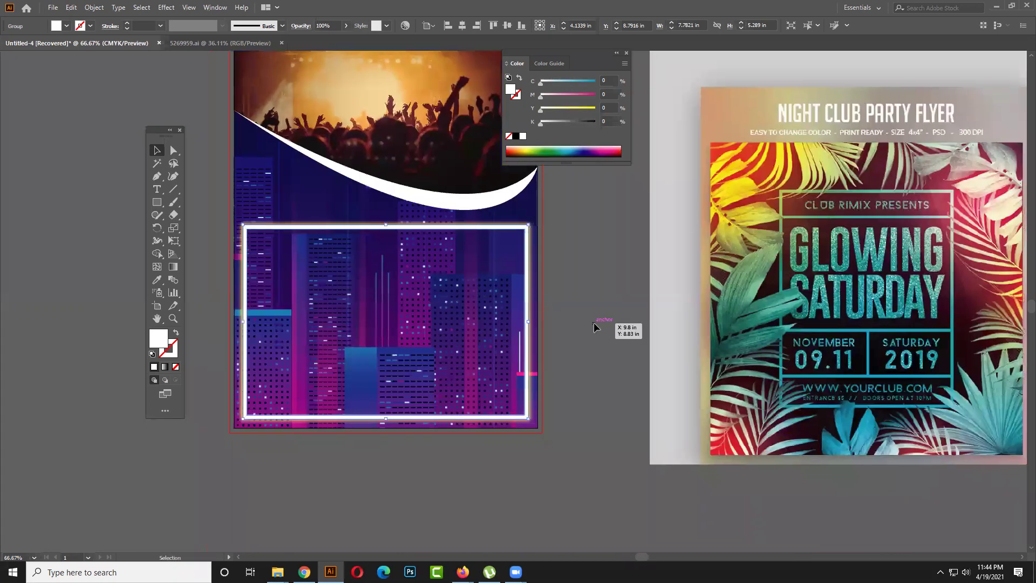
{"action": "left_click", "coordinate": [594, 327]}
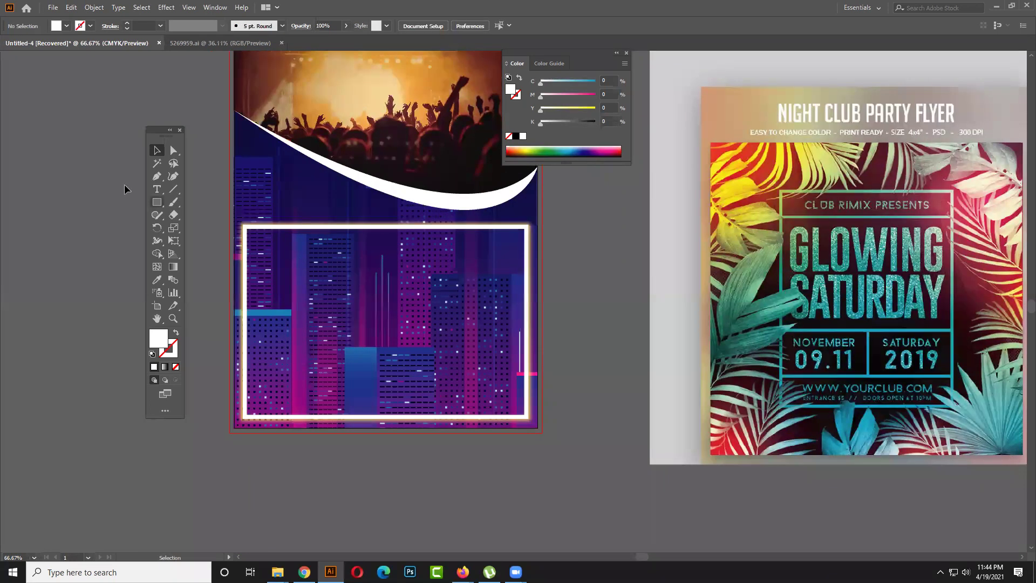
- Draw a rectangle about 10.2 by 6.61 in over the flyer's lower half and fill it with black
{"action": "left_click", "coordinate": [524, 149]}
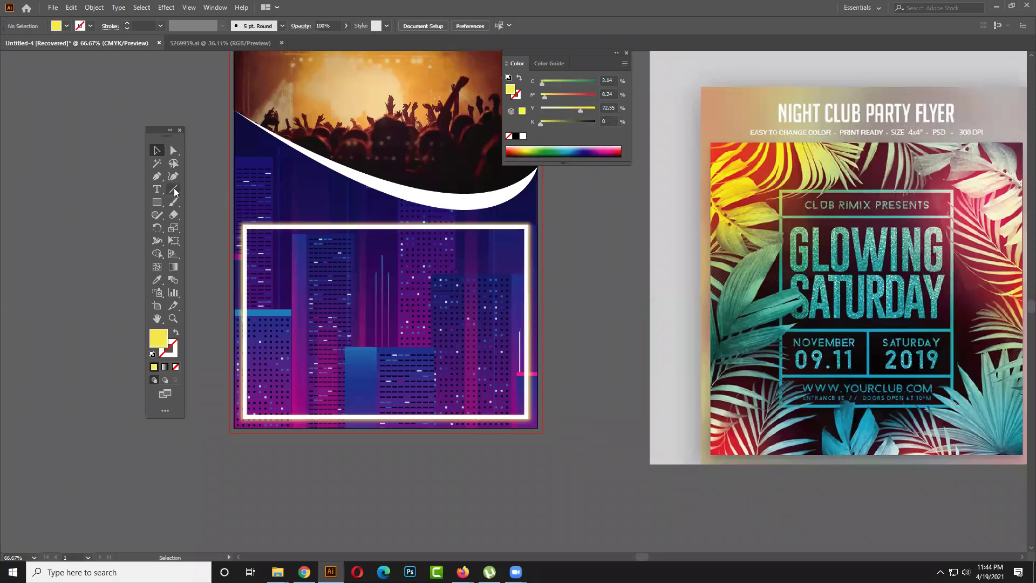
{"action": "left_click_drag", "start_coordinate": [158, 202], "coordinate": [601, 428]}
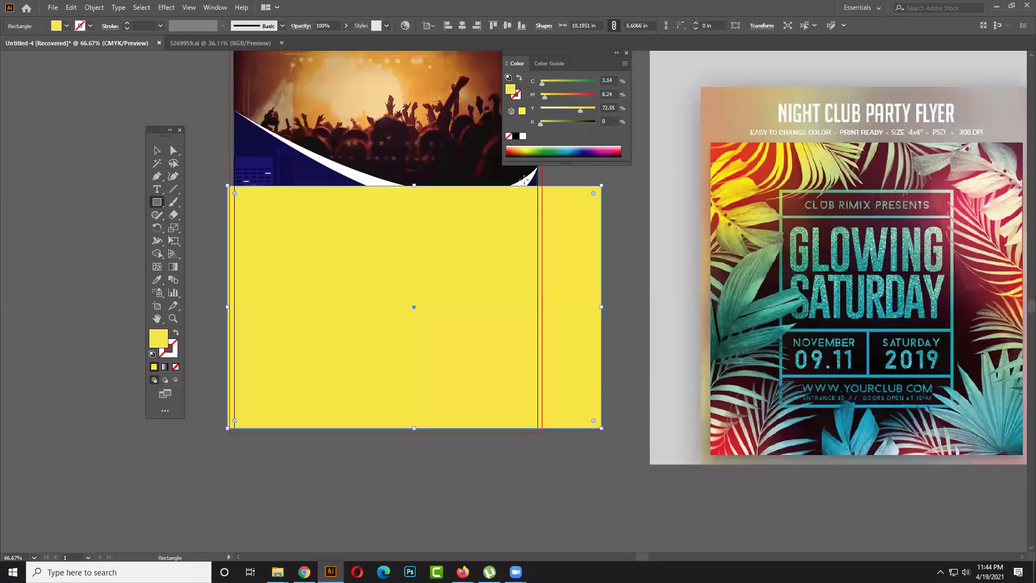
{"action": "left_click", "coordinate": [516, 136]}
{"action": "key", "text": "v"}
- Arrange the black rectangle behind the glowing frame and shift the white frame off its yellow glow
{"action": "right_click", "coordinate": [321, 238]}
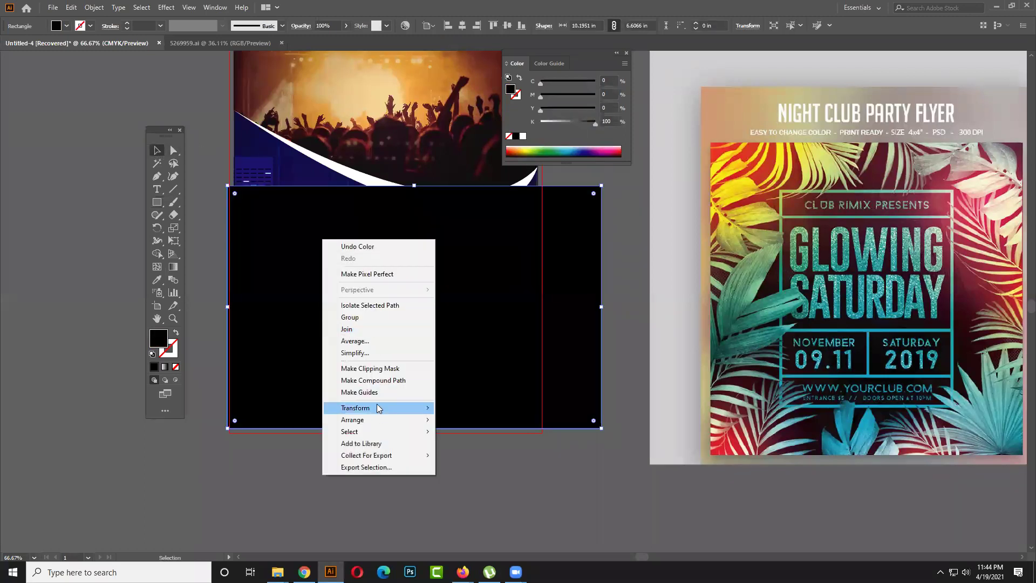
{"action": "mouse_move", "coordinate": [381, 420]}
{"action": "left_click", "coordinate": [477, 459]}
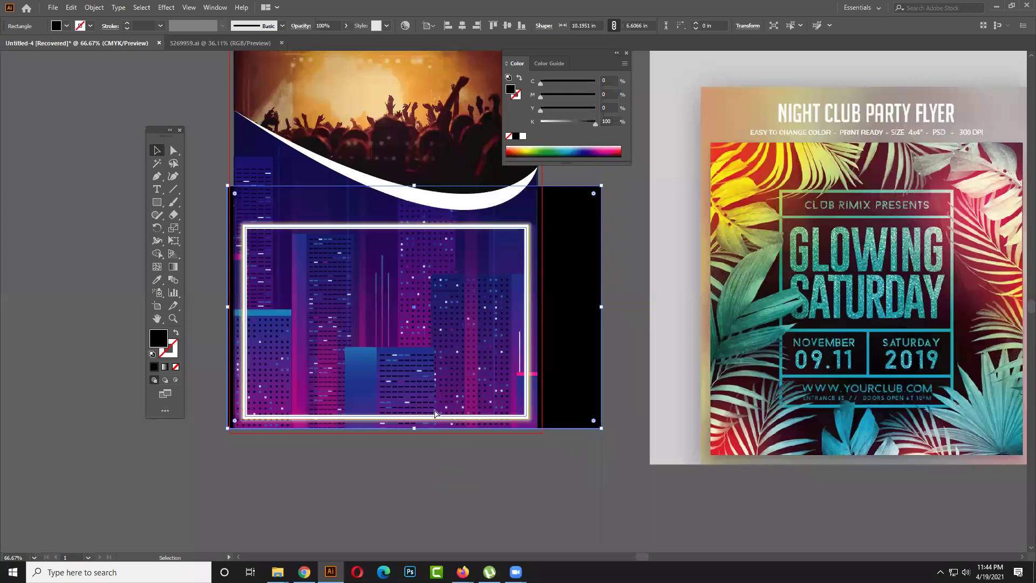
{"action": "key", "text": "ctrl+z"}
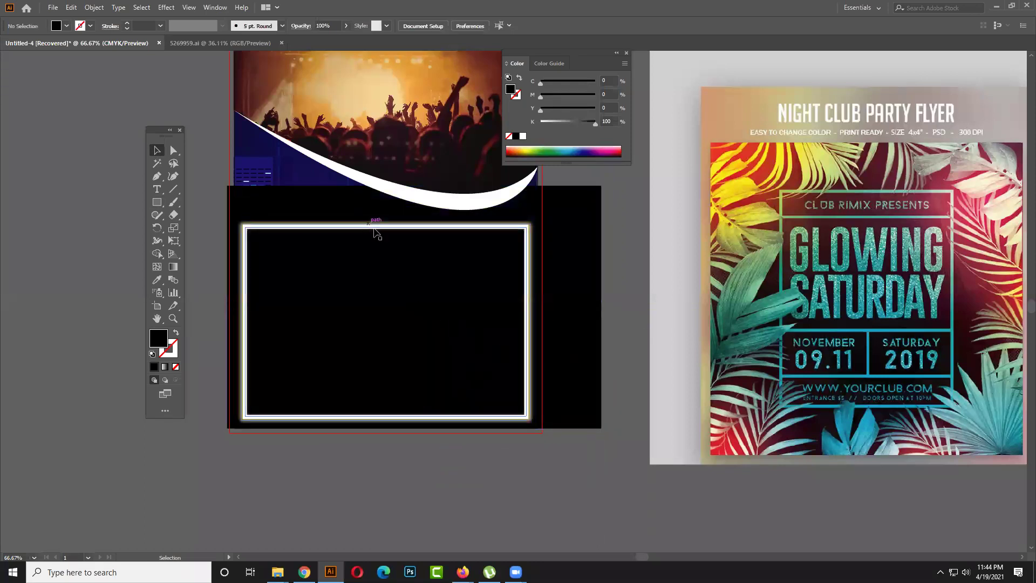
{"action": "left_click_drag", "start_coordinate": [383, 232], "coordinate": [389, 240]}
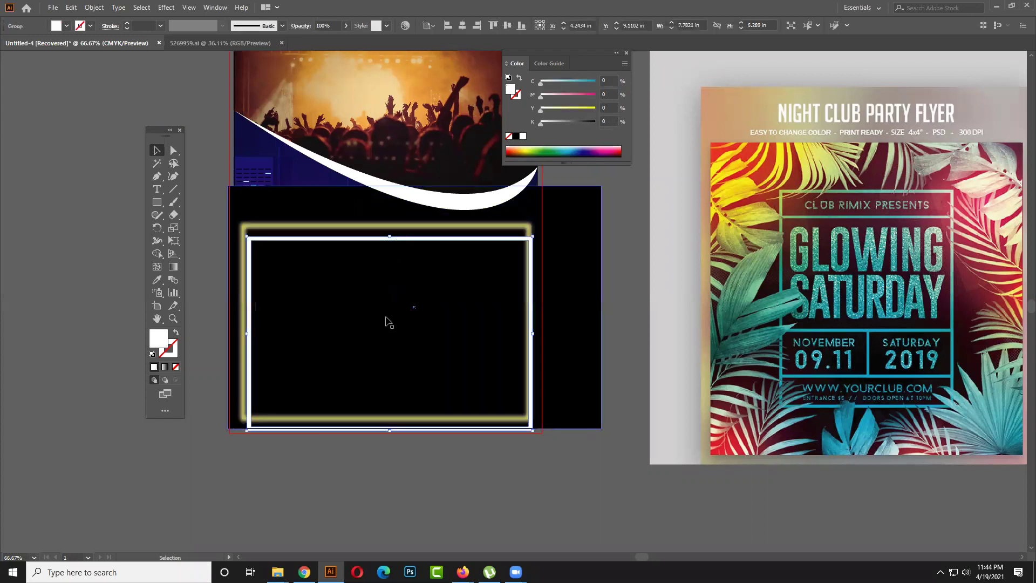
- Draw a circle about 5.16 in wide on the empty canvas beside the flyer, with no fill and a 13 pt white stroke
{"action": "left_click_drag", "start_coordinate": [162, 201], "coordinate": [227, 229]}
{"action": "left_click_drag", "start_coordinate": [531, 306], "coordinate": [1035, 352]}
{"action": "left_click_drag", "start_coordinate": [291, 219], "coordinate": [481, 408]}
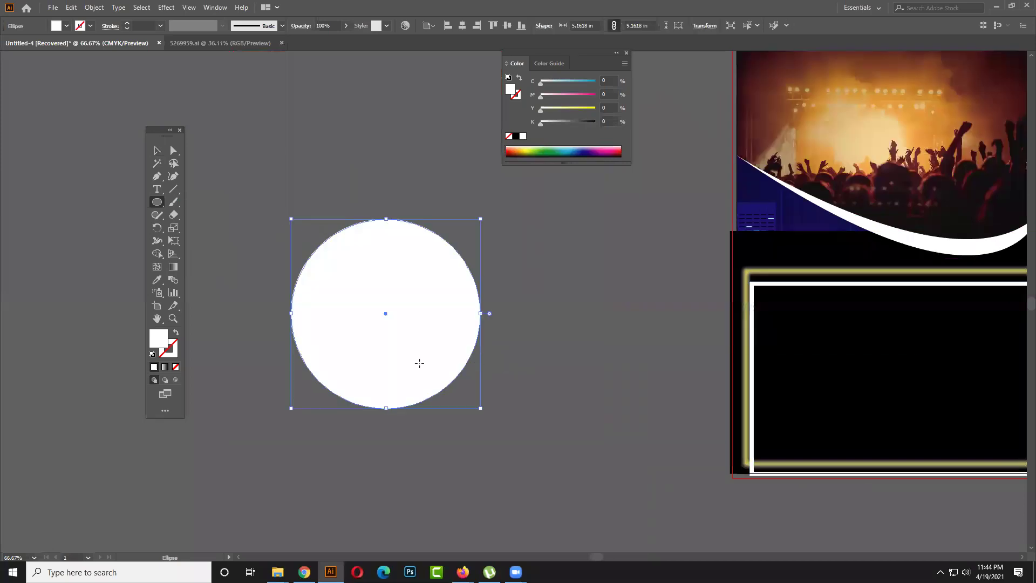
{"action": "left_click", "coordinate": [177, 334]}
{"action": "left_click", "coordinate": [127, 23]}
{"action": "left_click", "coordinate": [127, 24]}
{"action": "left_click", "coordinate": [127, 24]}
{"action": "left_click", "coordinate": [127, 24]}
{"action": "left_click", "coordinate": [127, 24]}
{"action": "key", "text": "v"}
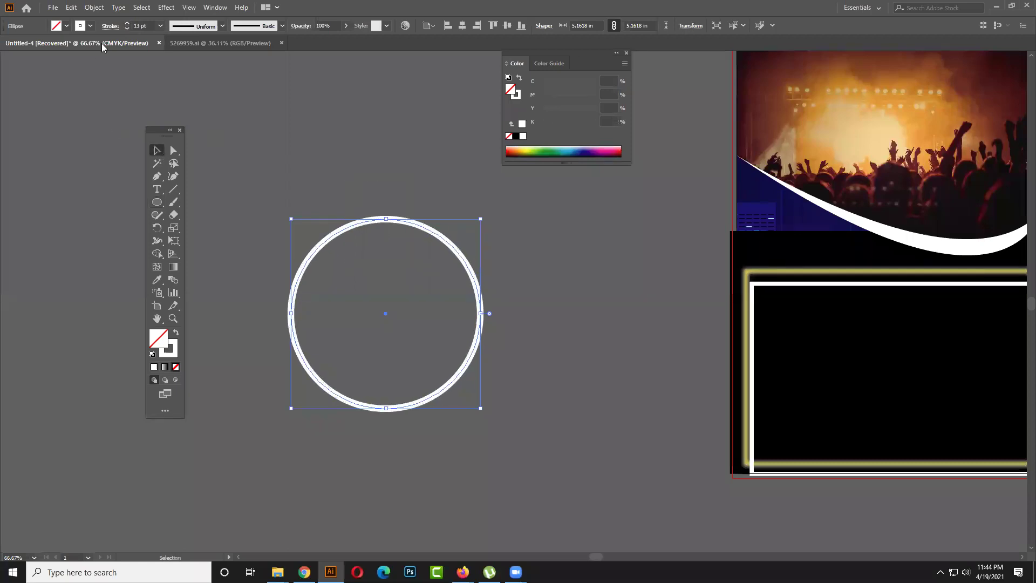
- Expand the white circle into a ring and duplicate it towards the lower right with a yellow fill
{"action": "left_click", "coordinate": [93, 8]}
{"action": "left_click", "coordinate": [93, 8]}
{"action": "left_click", "coordinate": [93, 8]}
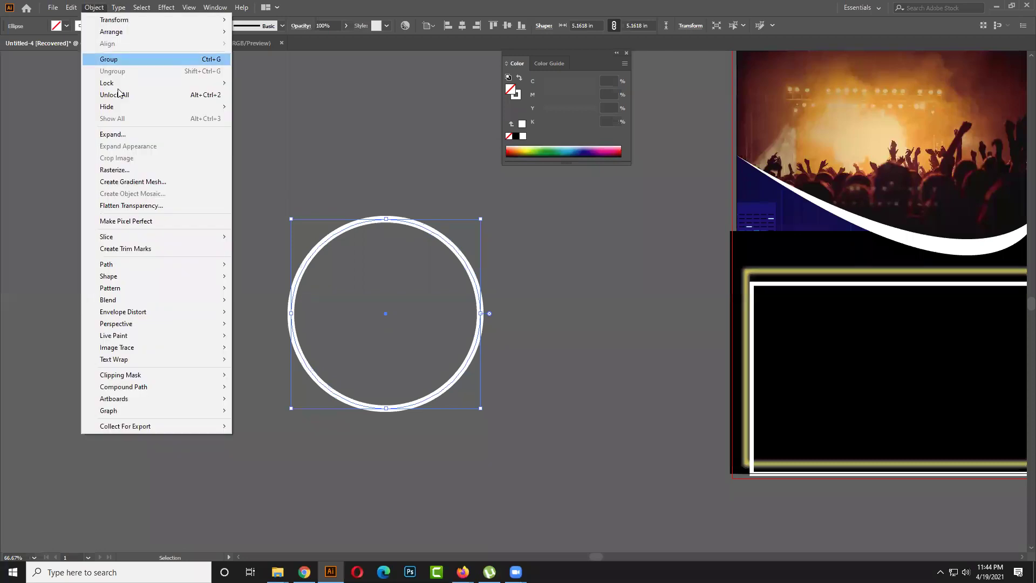
{"action": "left_click", "coordinate": [132, 135]}
{"action": "key", "text": "Return"}
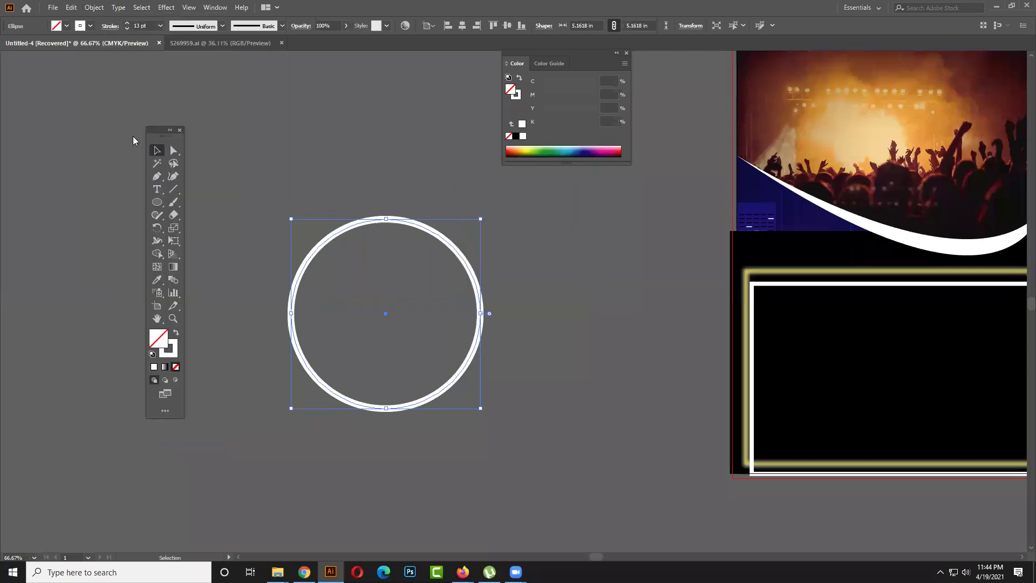
{"action": "left_click_drag", "start_coordinate": [377, 224], "coordinate": [434, 237], "text": "alt"}
{"action": "left_click", "coordinate": [520, 147]}
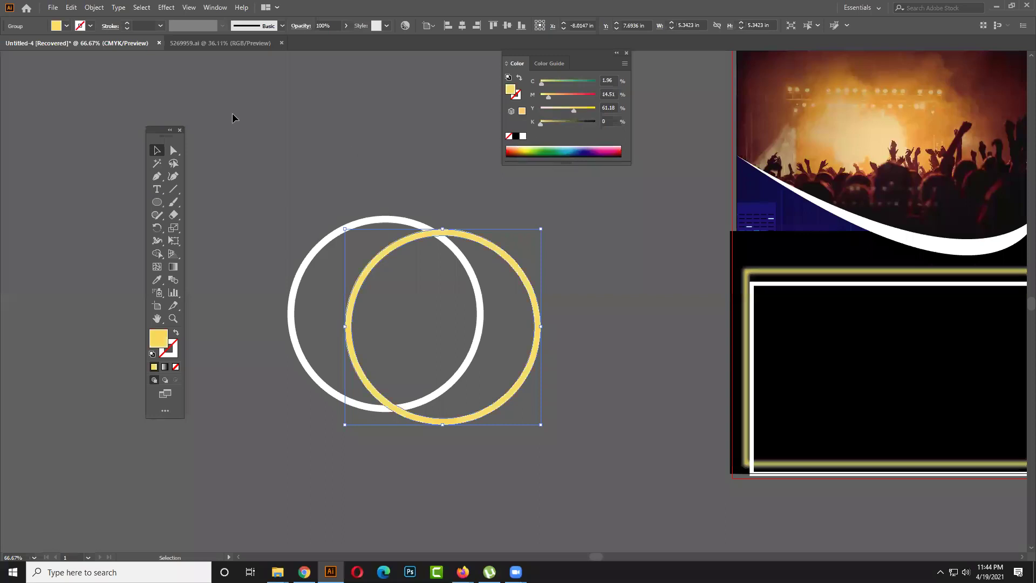
- Apply a Gaussian Blur with a 30.4 pixel radius to the yellow ring and align it over the white ring
{"action": "left_click", "coordinate": [164, 7]}
{"action": "mouse_move", "coordinate": [255, 188]}
{"action": "left_click", "coordinate": [298, 190]}
{"action": "left_click", "coordinate": [453, 296]}
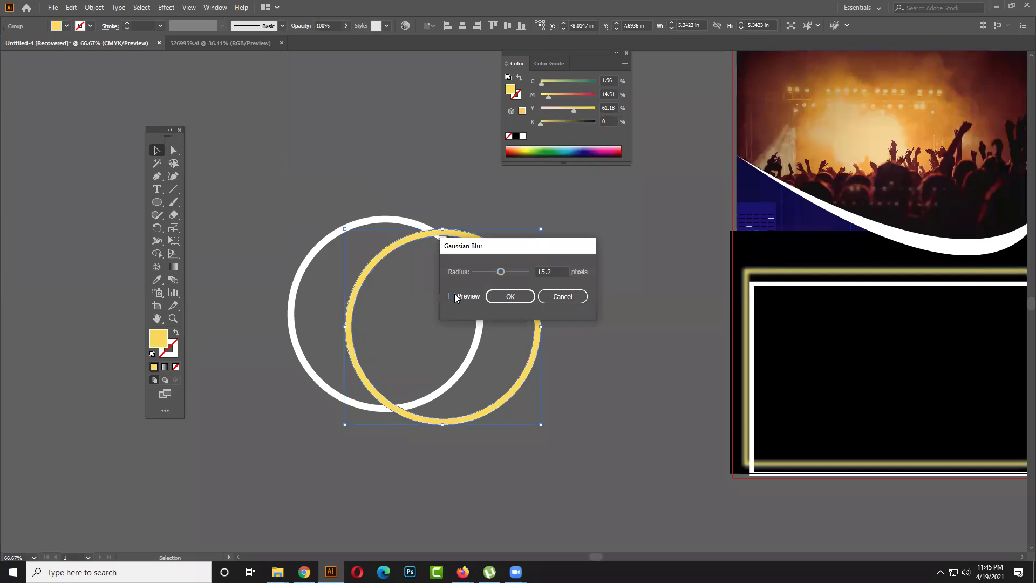
{"action": "left_click_drag", "start_coordinate": [503, 274], "coordinate": [507, 272]}
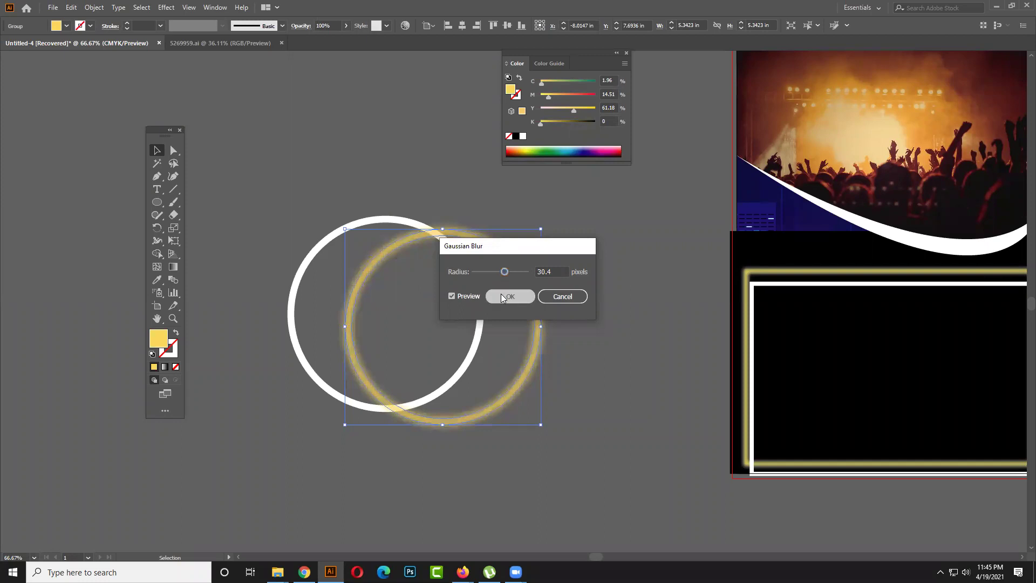
{"action": "left_click", "coordinate": [501, 294]}
{"action": "left_click_drag", "start_coordinate": [499, 248], "coordinate": [443, 237]}
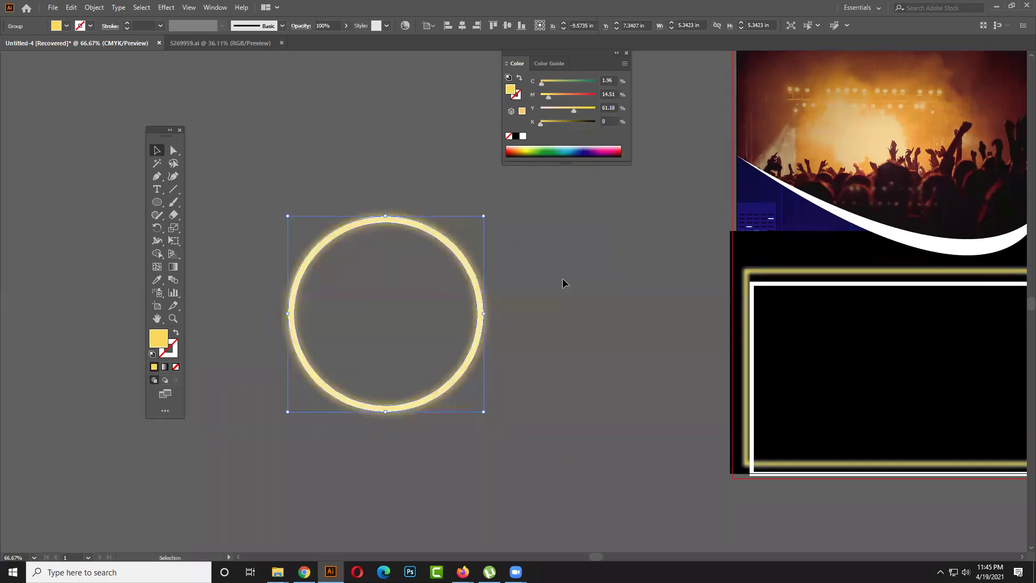
{"action": "left_click", "coordinate": [541, 372]}
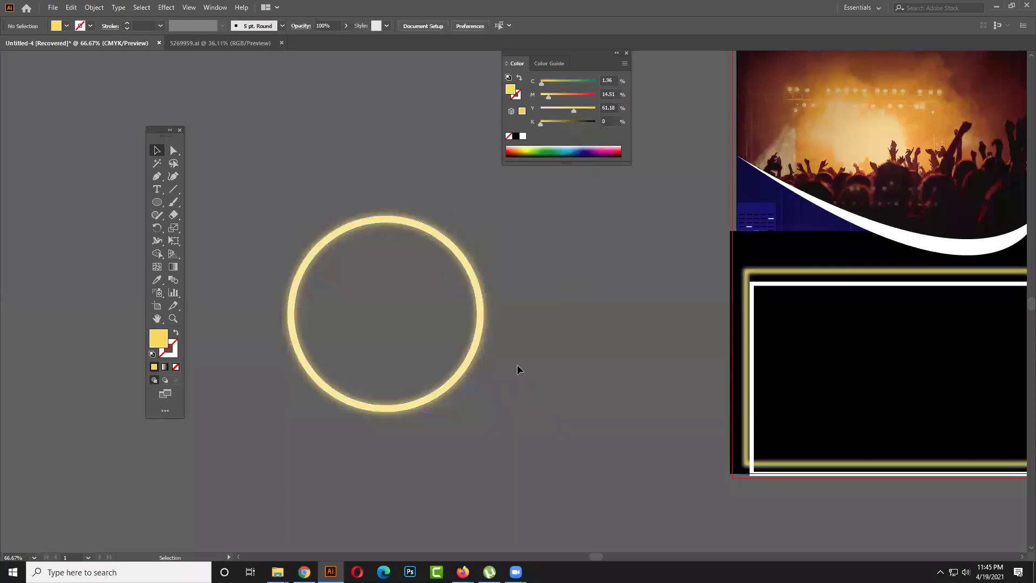
- Try several glow colours, including light blue, on the blurred ring and settle on magenta
{"action": "left_click", "coordinate": [481, 341]}
{"action": "left_click", "coordinate": [530, 149]}
{"action": "left_click", "coordinate": [541, 147]}
{"action": "left_click", "coordinate": [554, 149]}
{"action": "left_click", "coordinate": [563, 149]}
{"action": "left_click", "coordinate": [571, 148]}
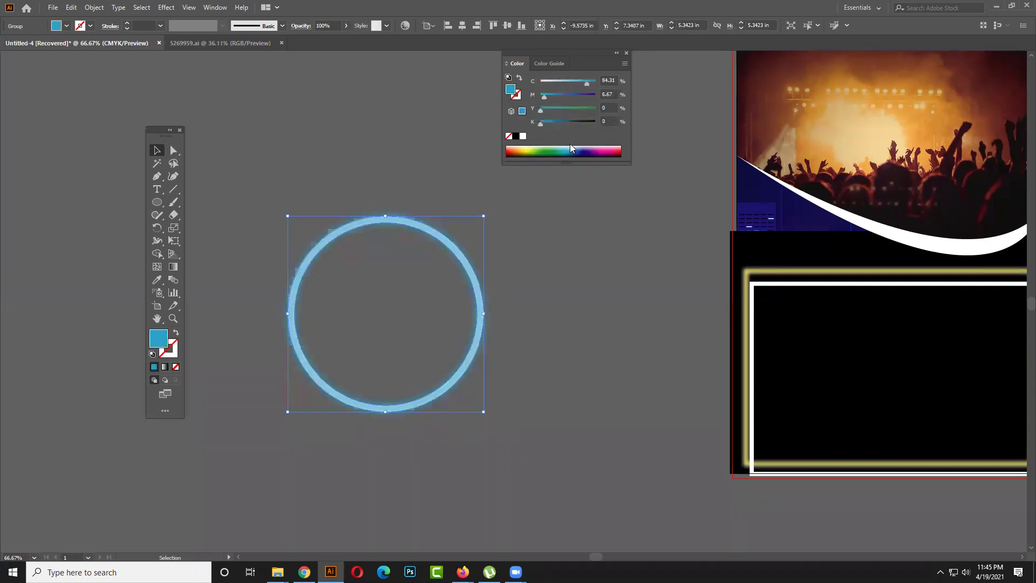
{"action": "left_click", "coordinate": [567, 146]}
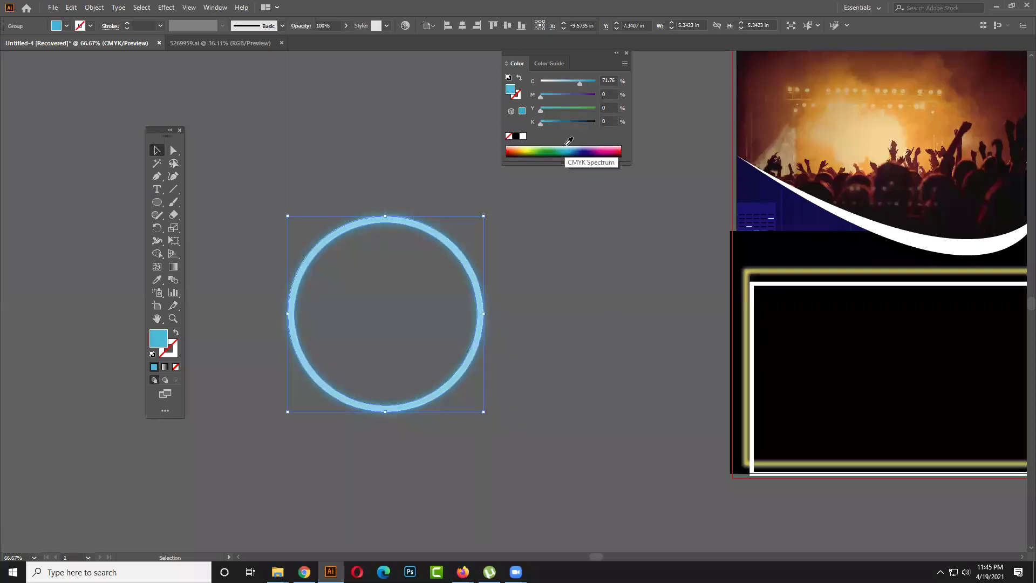
{"action": "left_click", "coordinate": [564, 145]}
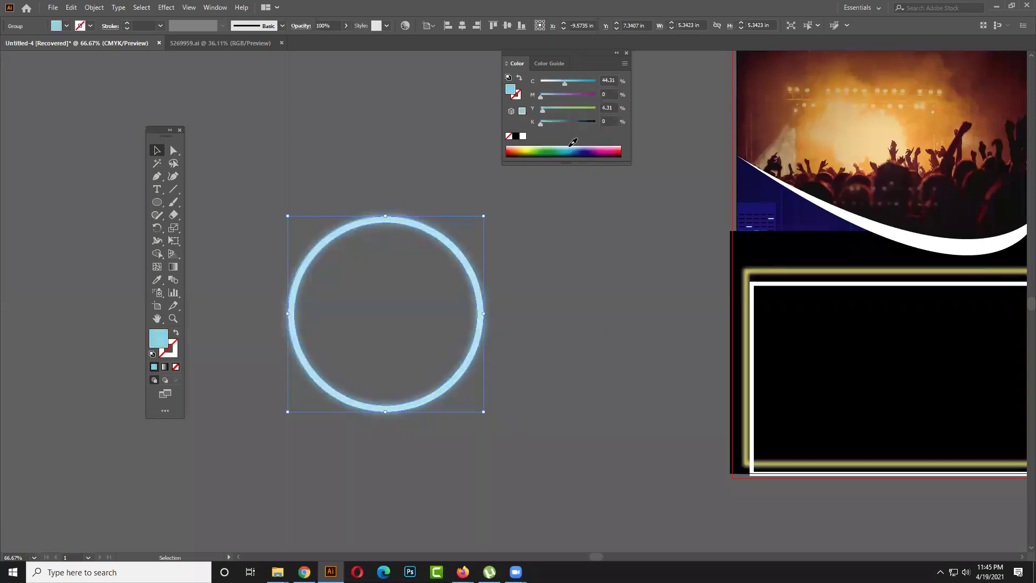
{"action": "left_click_drag", "start_coordinate": [605, 145], "coordinate": [611, 146]}
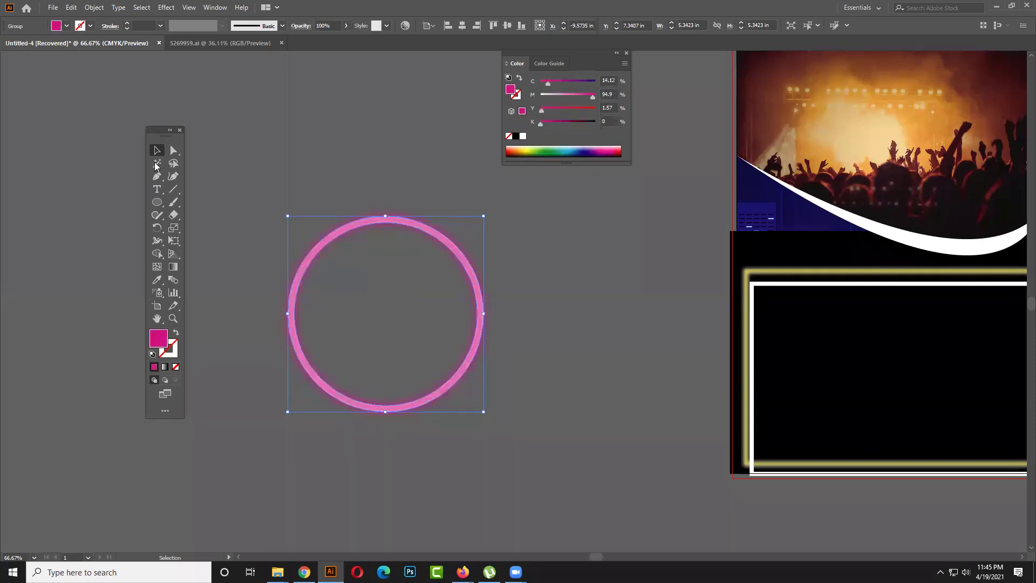
- Group the white ring with its magenta glow and move the group towards the flyer
{"action": "left_click", "coordinate": [555, 363]}
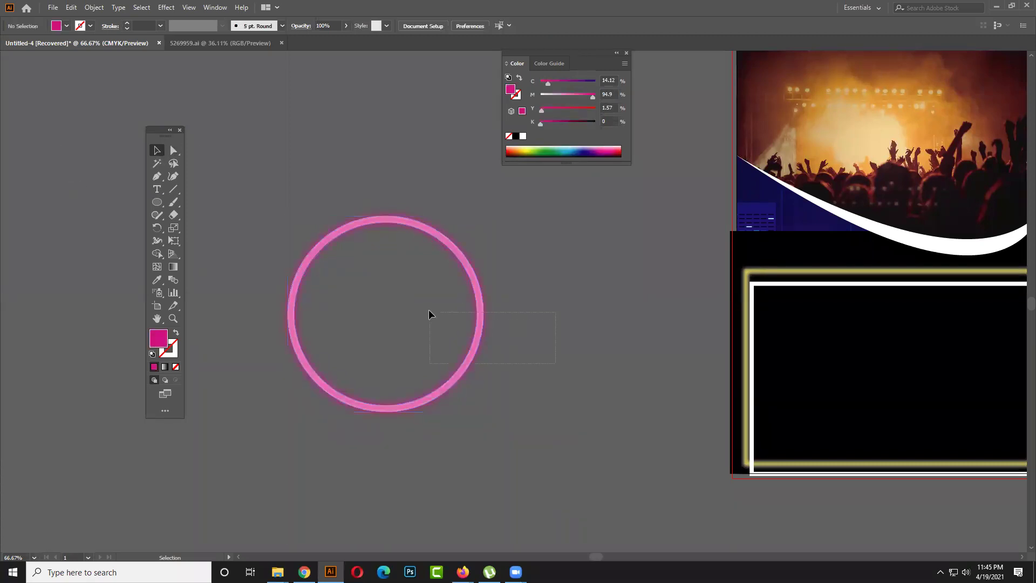
{"action": "left_click_drag", "start_coordinate": [429, 310], "coordinate": [430, 313]}
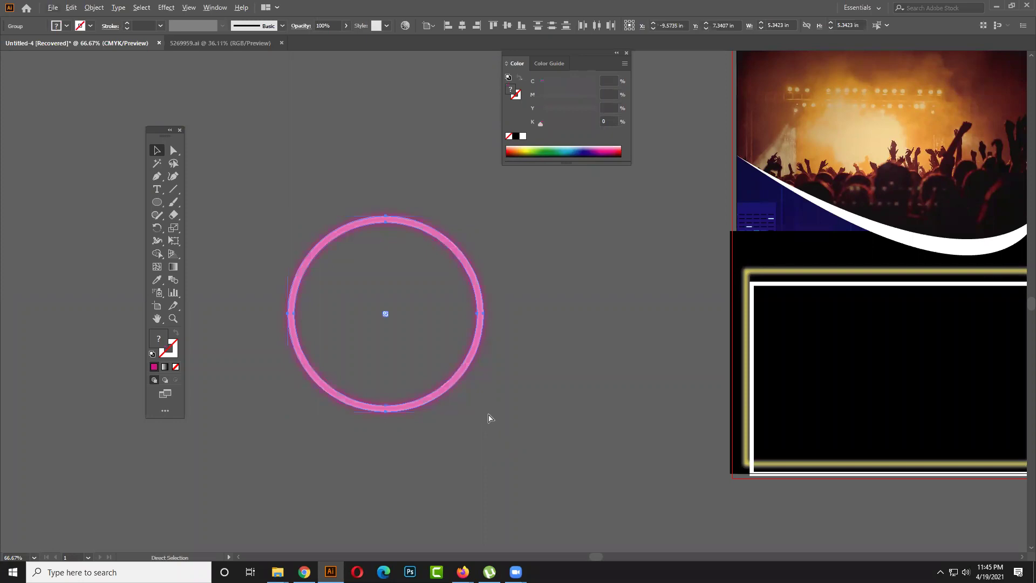
{"action": "scroll", "coordinate": [488, 417], "scroll_direction": "down", "scroll_amount": 3}
{"action": "left_click_drag", "start_coordinate": [518, 370], "coordinate": [445, 323]}
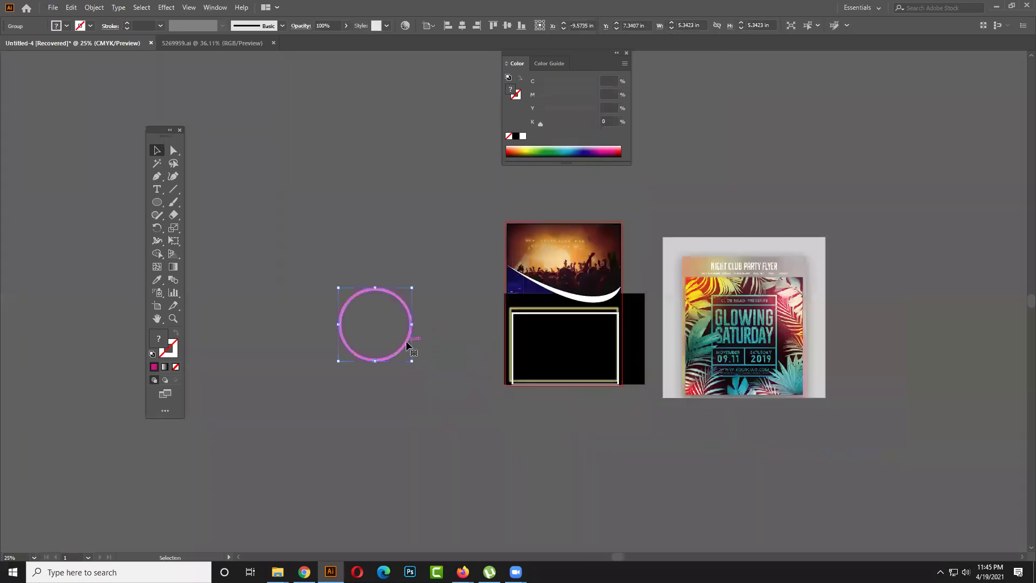
- Move the neon circle beside the flyer's lower-left corner and delete the black rectangle
{"action": "left_click_drag", "start_coordinate": [493, 351], "coordinate": [559, 413]}
{"action": "left_click", "coordinate": [631, 349]}
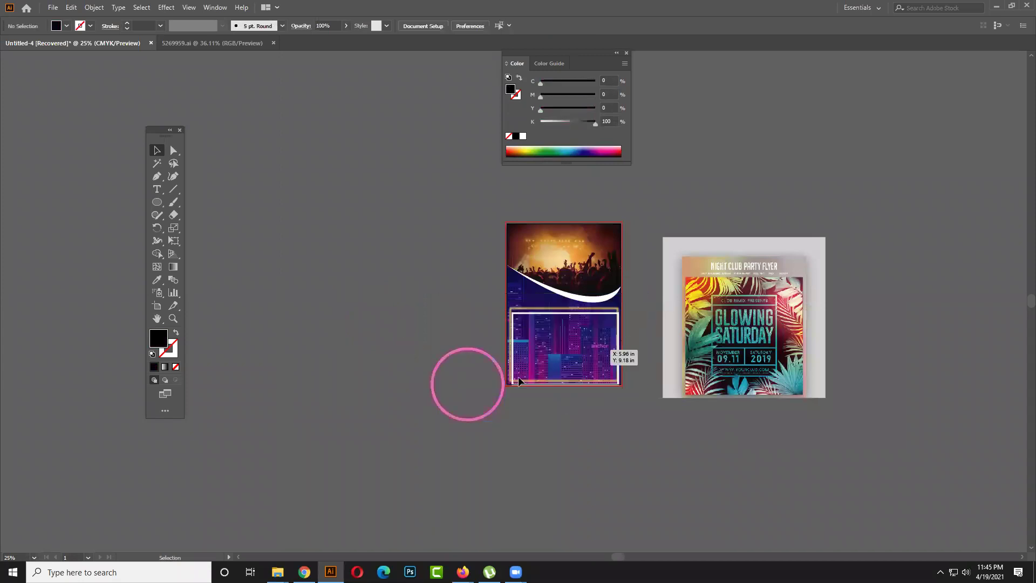
- Try the neon circle inside the flyer's rectangular frame and undo its last moves
{"action": "left_click_drag", "start_coordinate": [496, 401], "coordinate": [598, 364]}
{"action": "left_click", "coordinate": [562, 422]}
{"action": "key", "text": "a"}
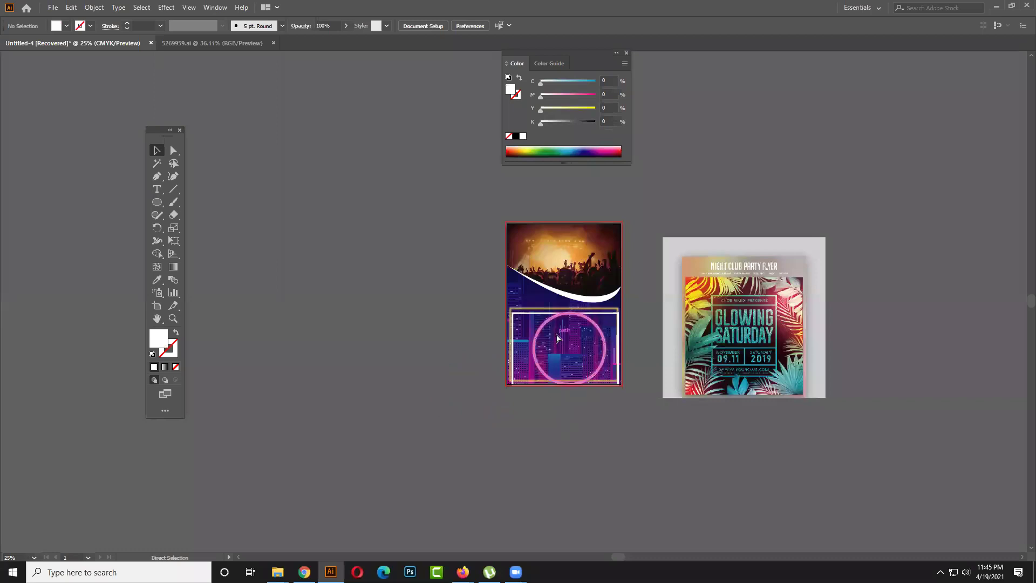
{"action": "key", "text": "ctrl+z"}
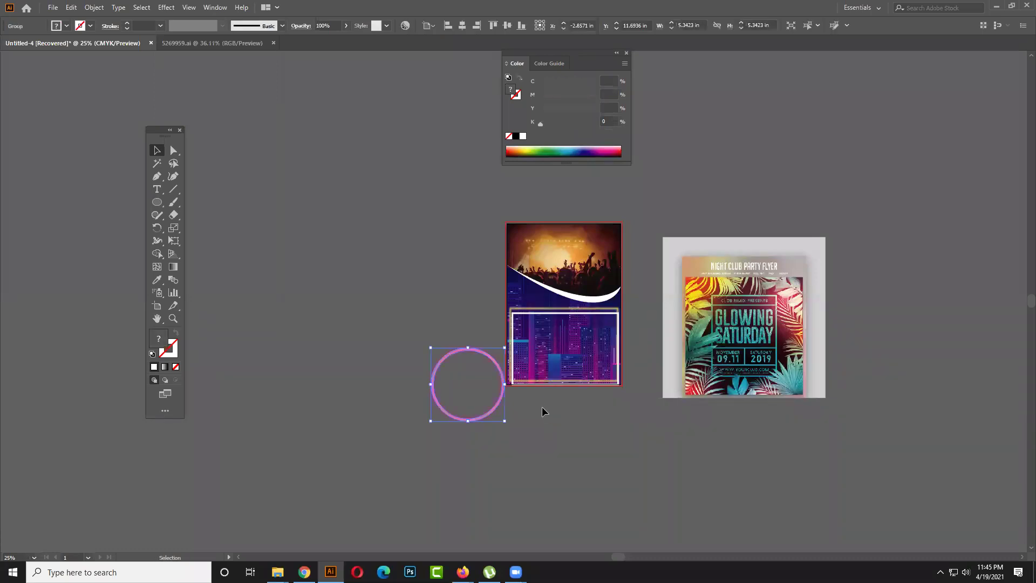
{"action": "left_click", "coordinate": [493, 406]}
{"action": "key", "text": "ctrl+z"}
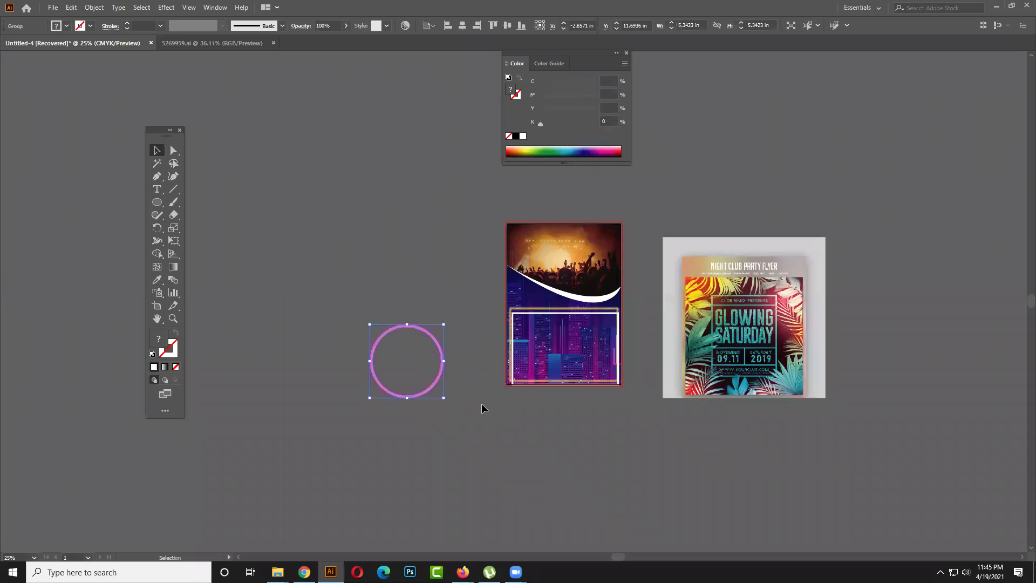
- Realign the white frame with its yellow glow on the city background
{"action": "key", "text": "ctrl+shift+a"}
{"action": "left_click_drag", "start_coordinate": [518, 350], "coordinate": [519, 376]}
{"action": "scroll", "coordinate": [518, 376], "scroll_direction": "up", "scroll_amount": 3}
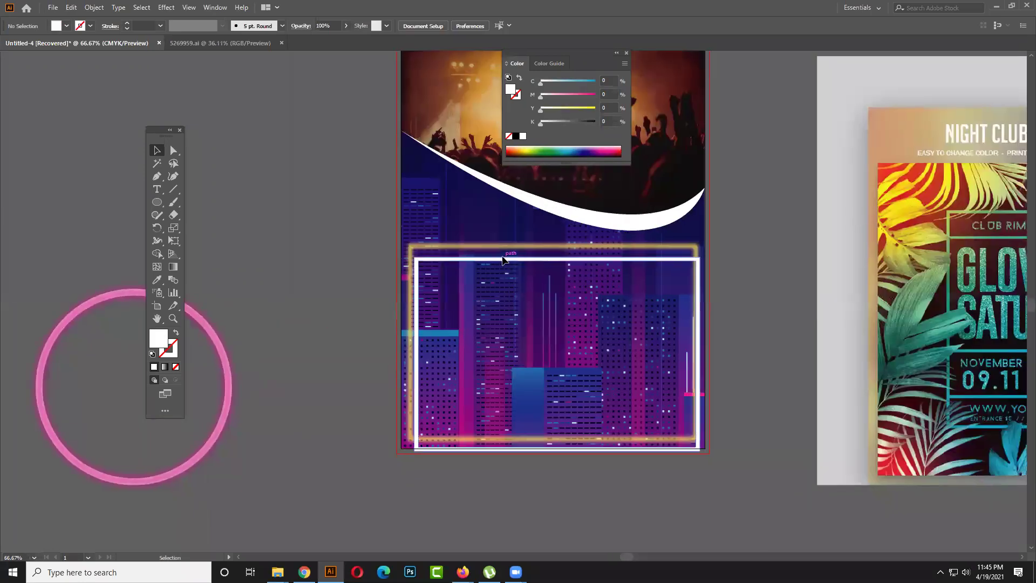
{"action": "left_click", "coordinate": [499, 249]}
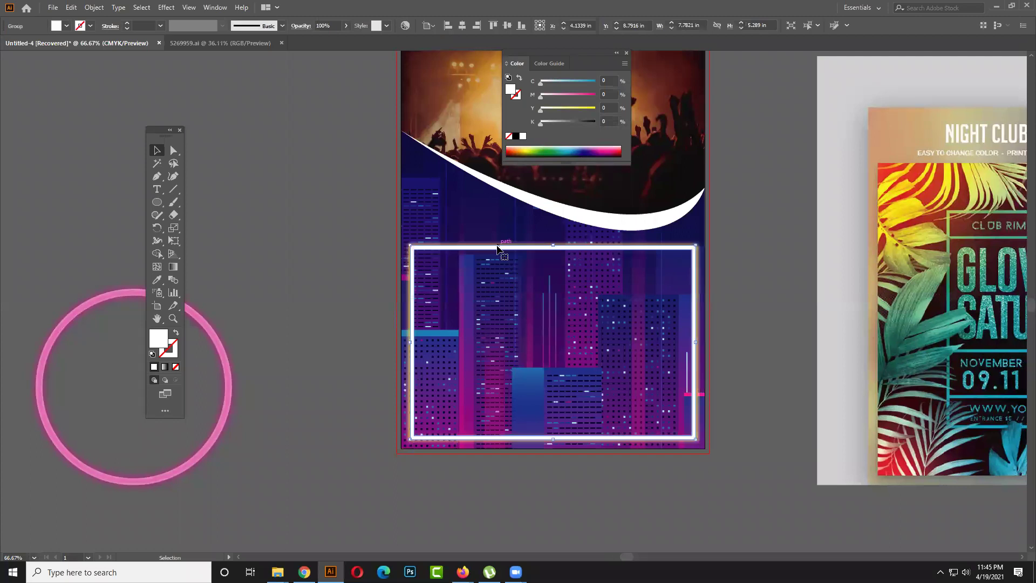
{"action": "left_click", "coordinate": [354, 342]}
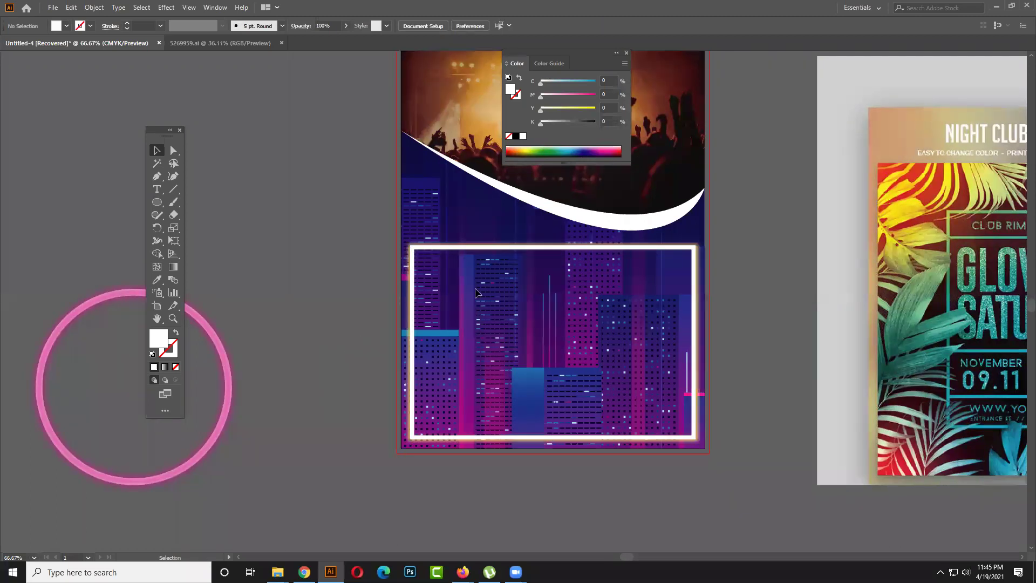
- Move the white frame off its glow onto the empty canvas below the flyer
{"action": "left_click_drag", "start_coordinate": [477, 293], "coordinate": [424, 366]}
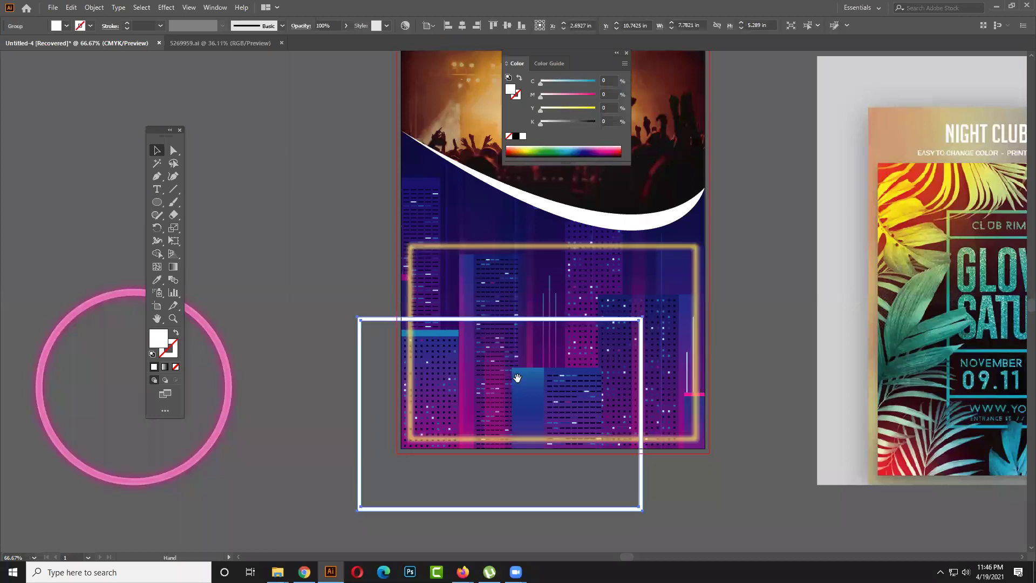
{"action": "left_click_drag", "start_coordinate": [517, 377], "coordinate": [479, 230]}
{"action": "left_click_drag", "start_coordinate": [475, 294], "coordinate": [485, 444]}
{"action": "left_click_drag", "start_coordinate": [621, 375], "coordinate": [558, 334]}
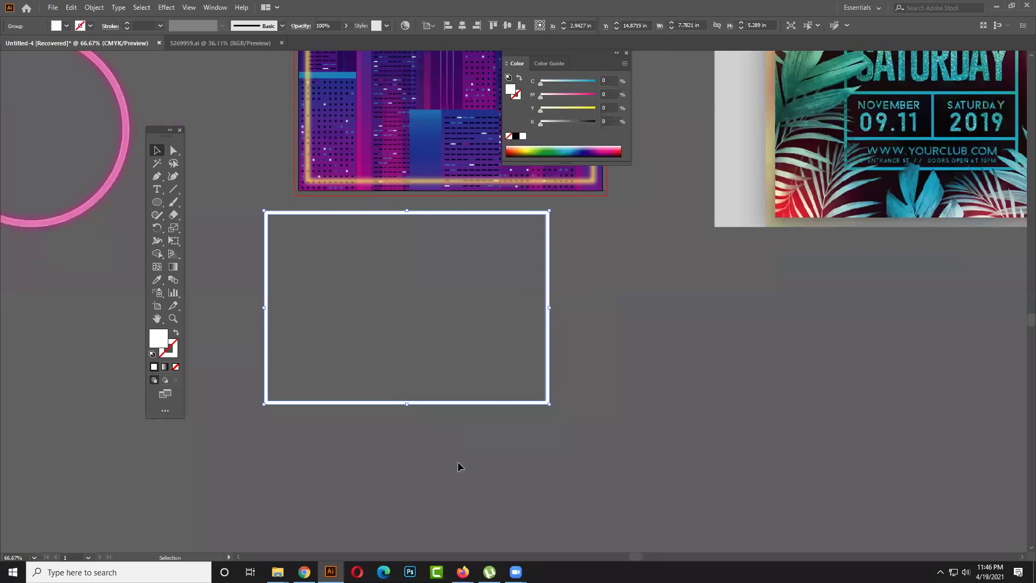
- Switch to Firefox and open the Freepik results page for "party abstract background"
{"action": "left_click", "coordinate": [304, 572]}
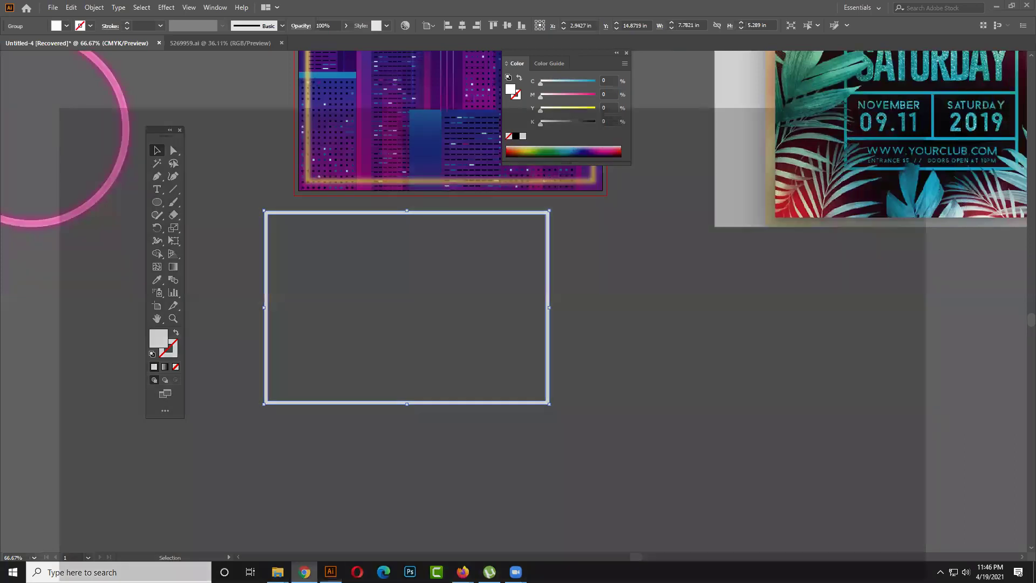
{"action": "mouse_move", "coordinate": [463, 571]}
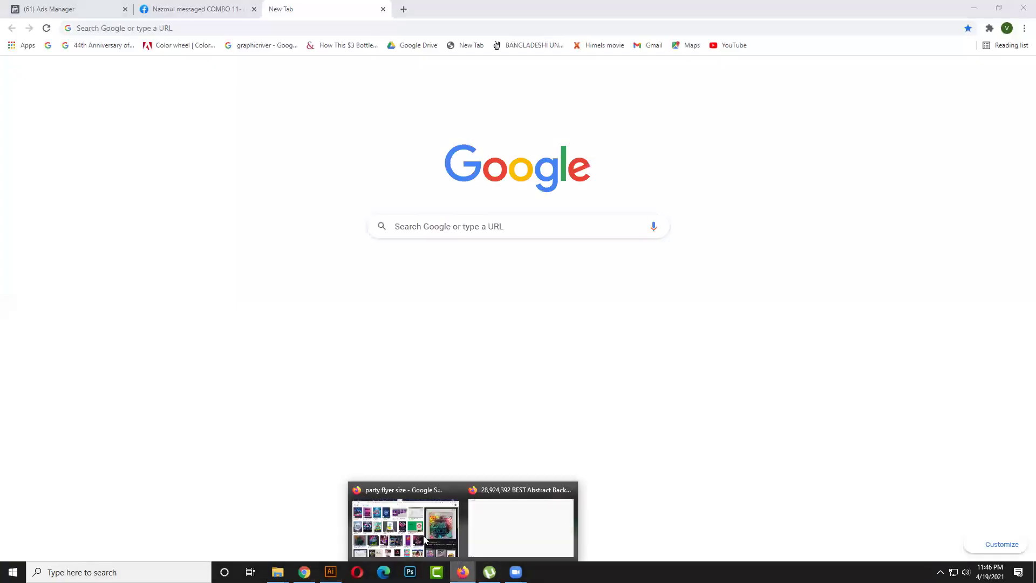
{"action": "left_click", "coordinate": [425, 540]}
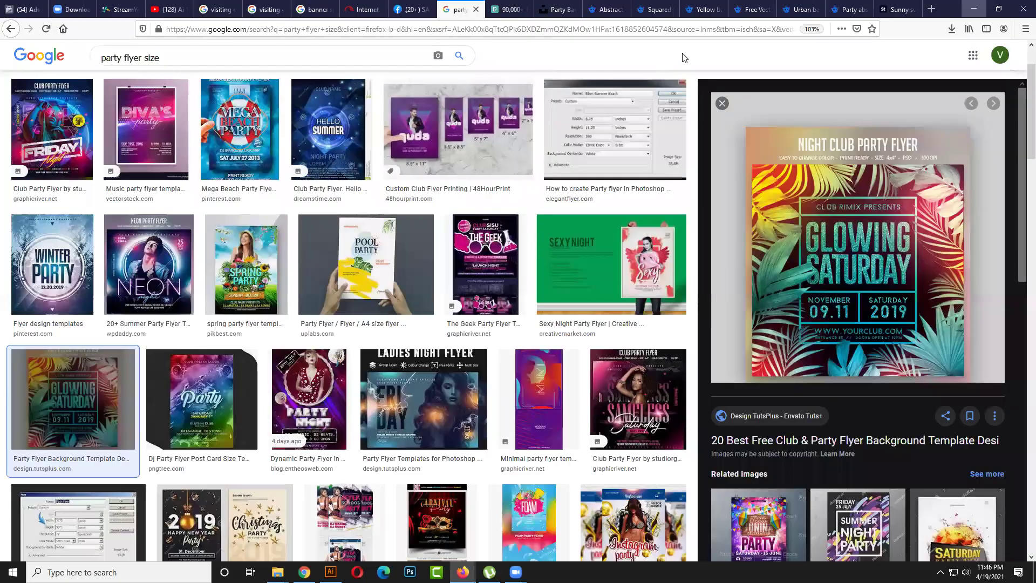
{"action": "left_click", "coordinate": [852, 12]}
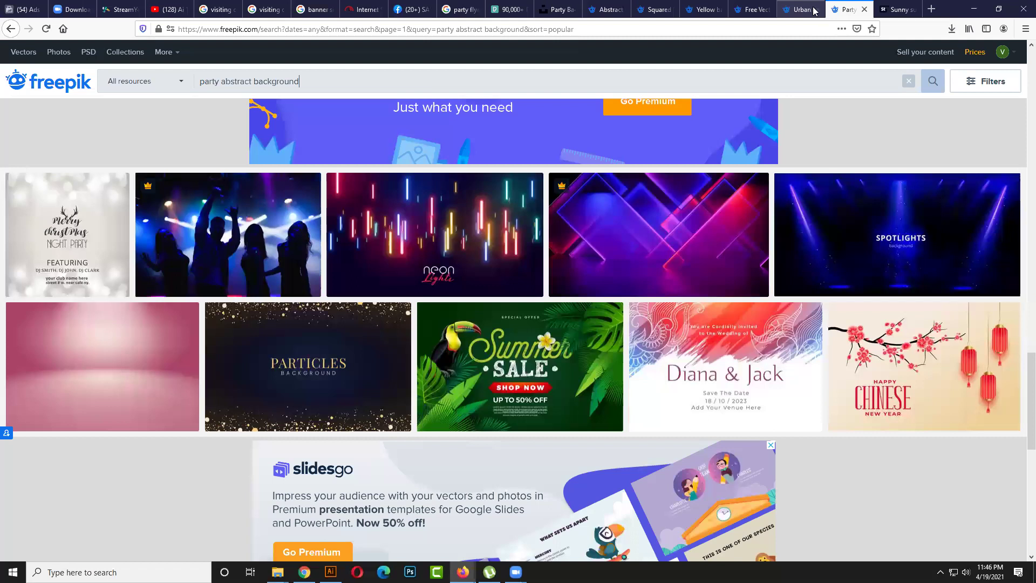
- Open the Freepik page for "Yellow background with halftone lines design" and save its free download
{"action": "left_click", "coordinate": [815, 10]}
{"action": "left_click", "coordinate": [753, 10]}
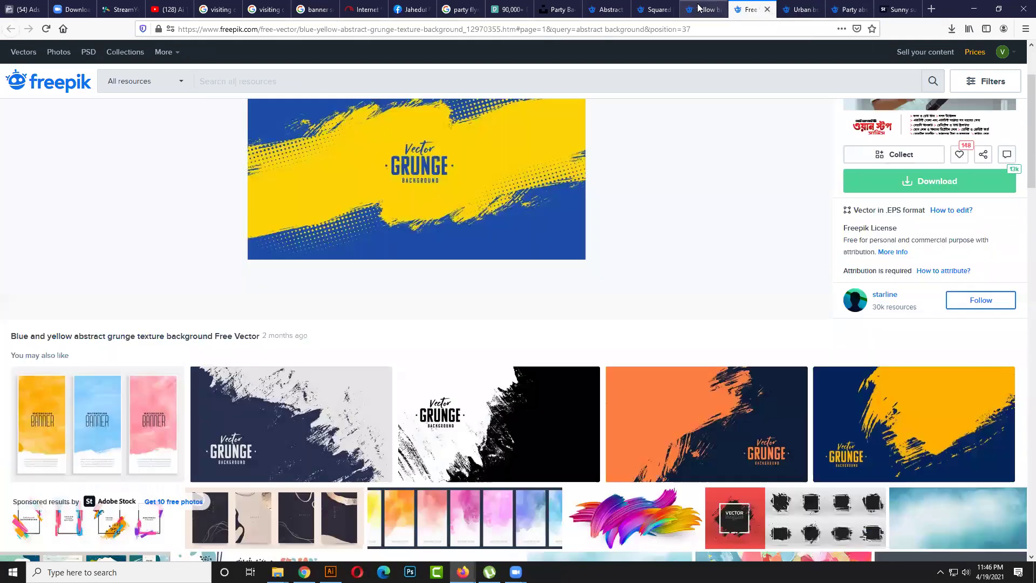
{"action": "left_click", "coordinate": [699, 8]}
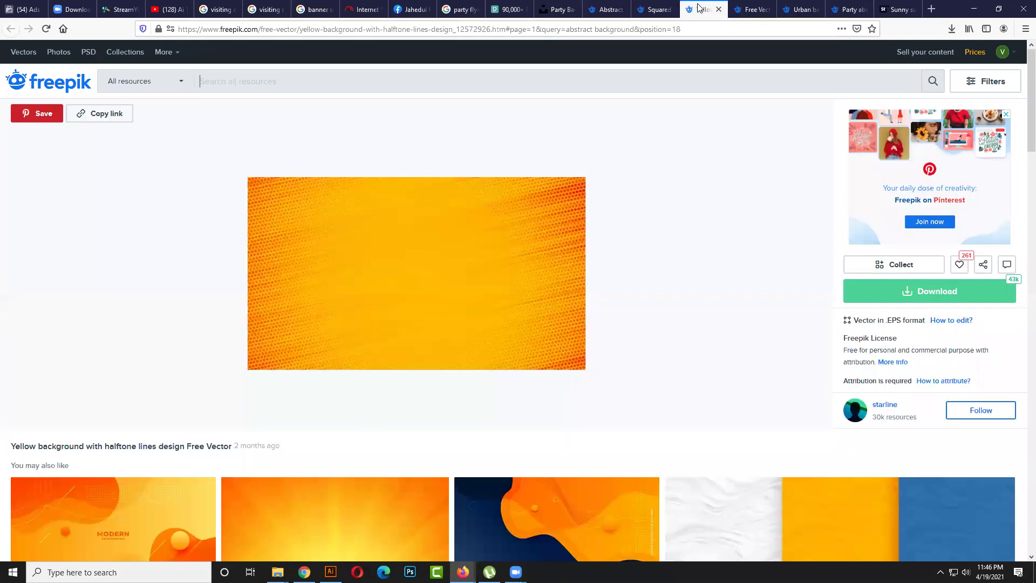
{"action": "left_click", "coordinate": [906, 294]}
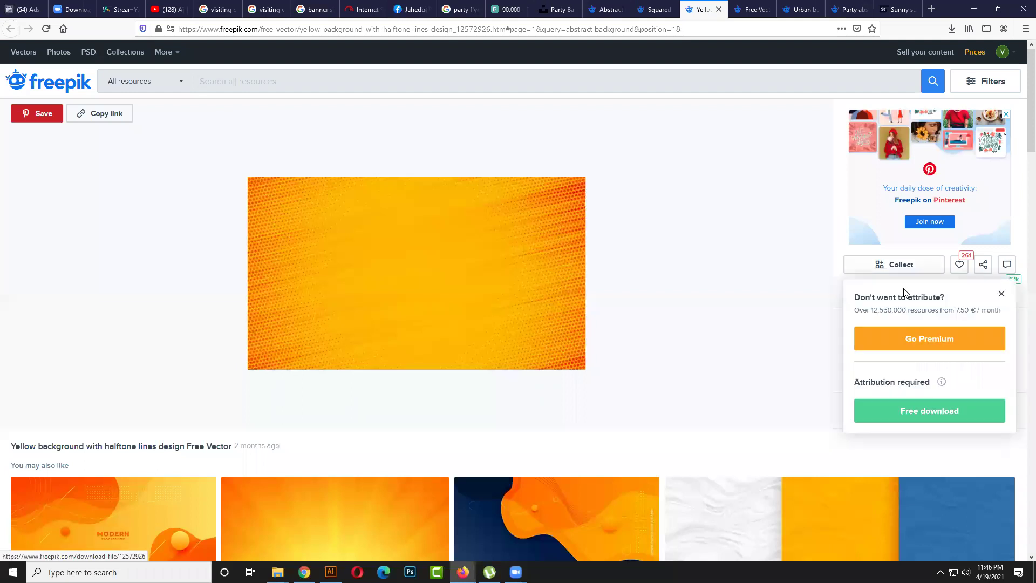
{"action": "left_click", "coordinate": [906, 414]}
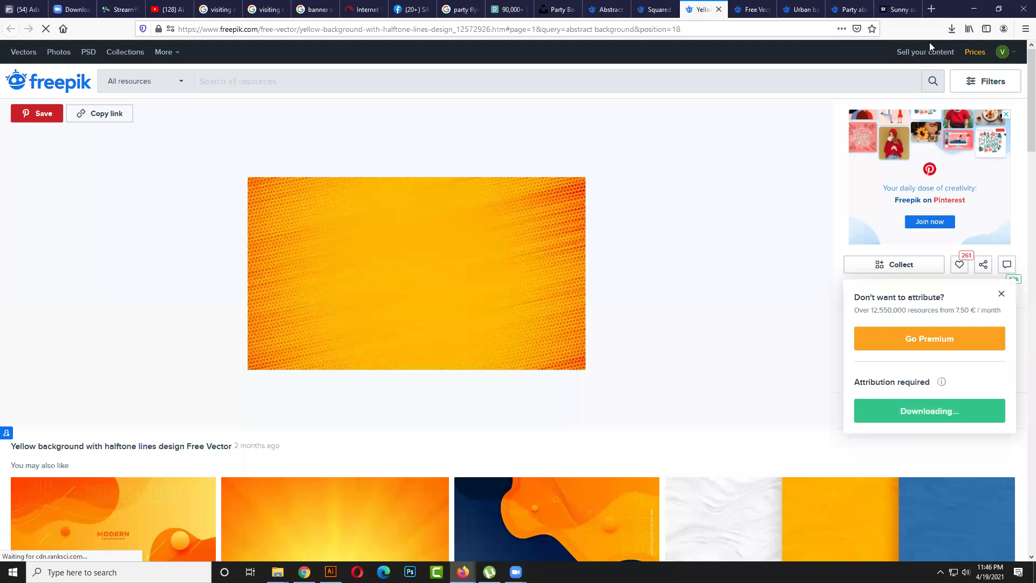
{"action": "left_click", "coordinate": [954, 28]}
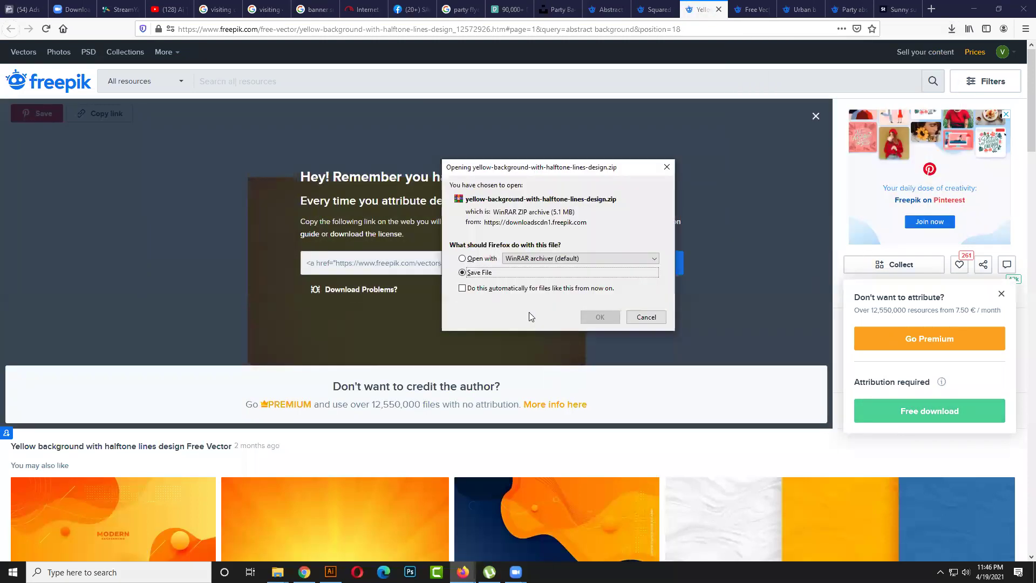
{"action": "left_click", "coordinate": [600, 318]}
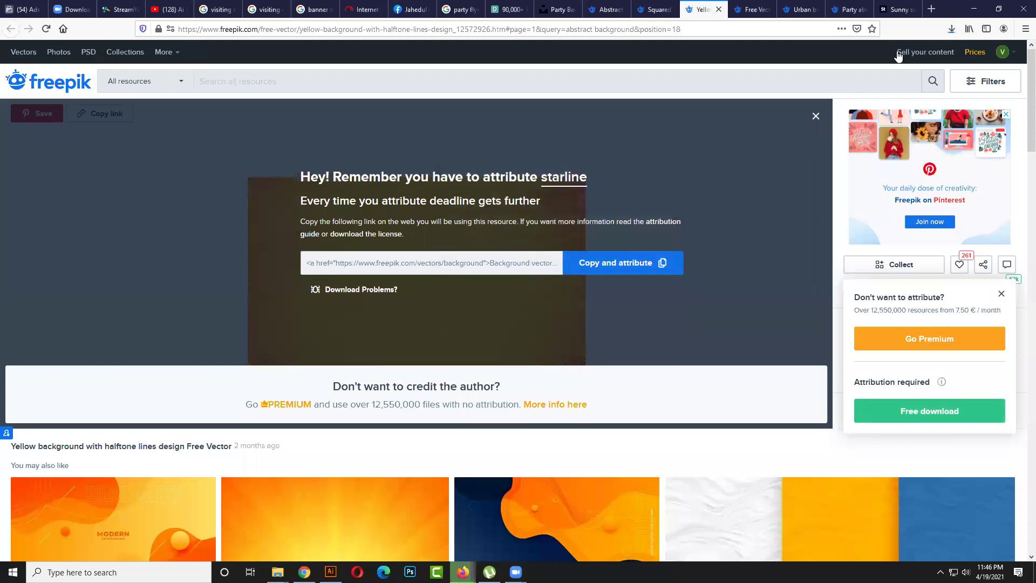
- Switch to Illustrator, paste the yellow halftone image over the white frame and enlarge it to about 10.02 × 5.72 in
{"action": "scroll", "coordinate": [696, 318], "scroll_direction": "down", "scroll_amount": 4}
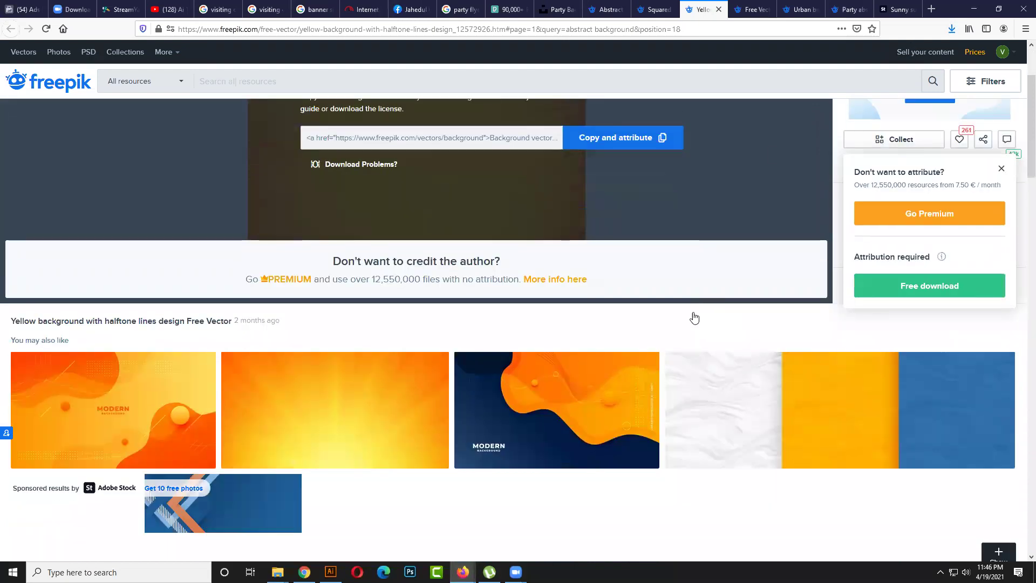
{"action": "scroll", "coordinate": [805, 186], "scroll_direction": "up", "scroll_amount": 4}
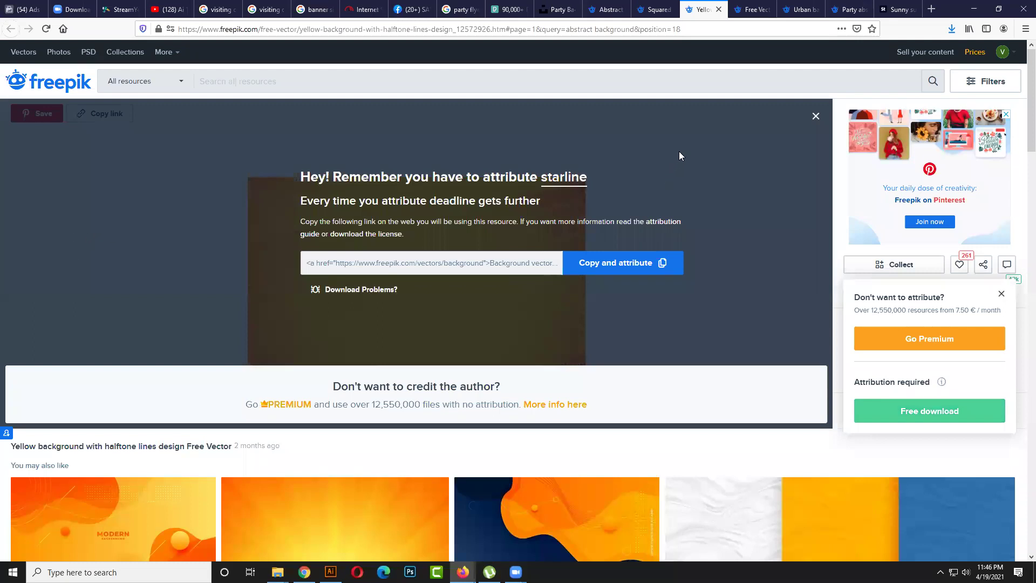
{"action": "left_click", "coordinate": [817, 116]}
{"action": "left_click", "coordinate": [974, 9]}
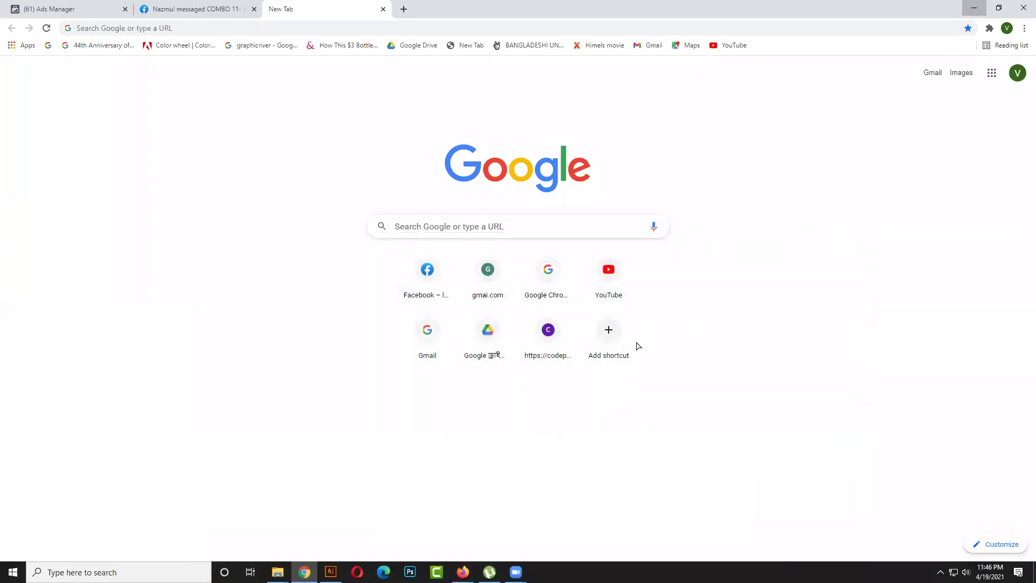
{"action": "key", "text": "alt+Tab"}
{"action": "key", "text": "ctrl+v"}
{"action": "left_click_drag", "start_coordinate": [641, 319], "coordinate": [540, 316]}
{"action": "left_click_drag", "start_coordinate": [577, 386], "coordinate": [626, 429]}
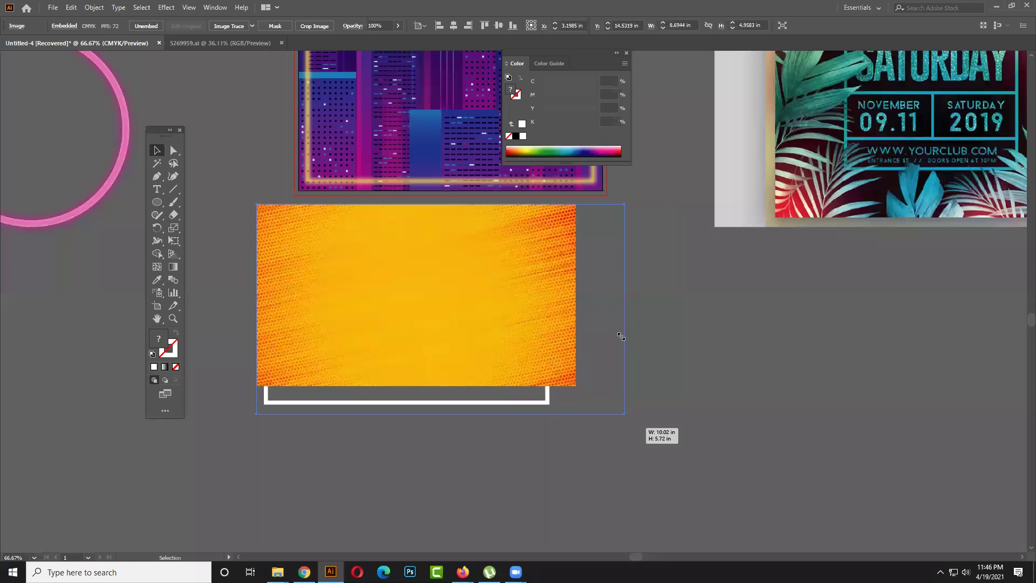
{"action": "left_click_drag", "start_coordinate": [616, 337], "coordinate": [614, 335]}
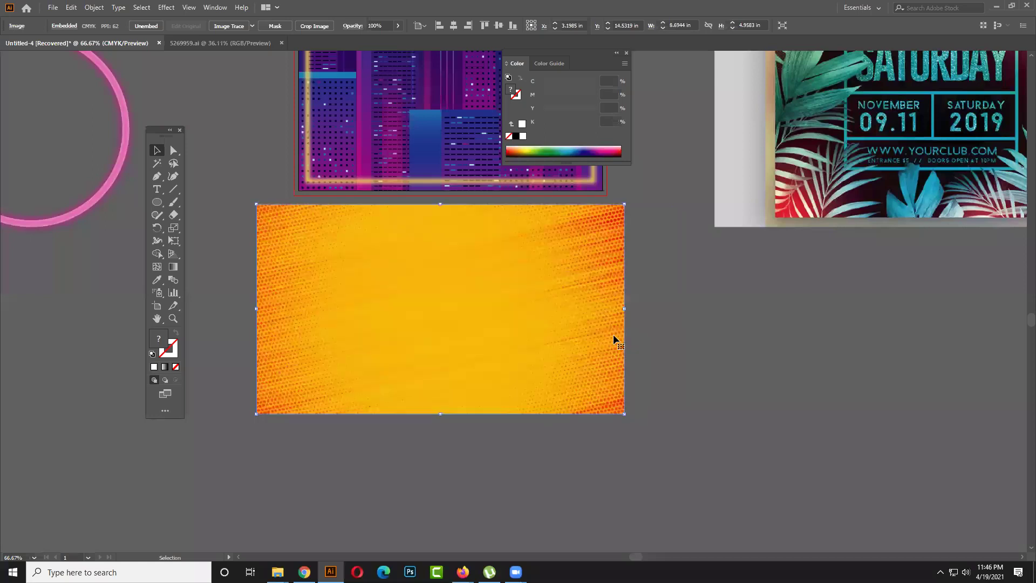
- Send the yellow halftone image behind the white frame
{"action": "right_click", "coordinate": [511, 342]}
{"action": "mouse_move", "coordinate": [549, 433]}
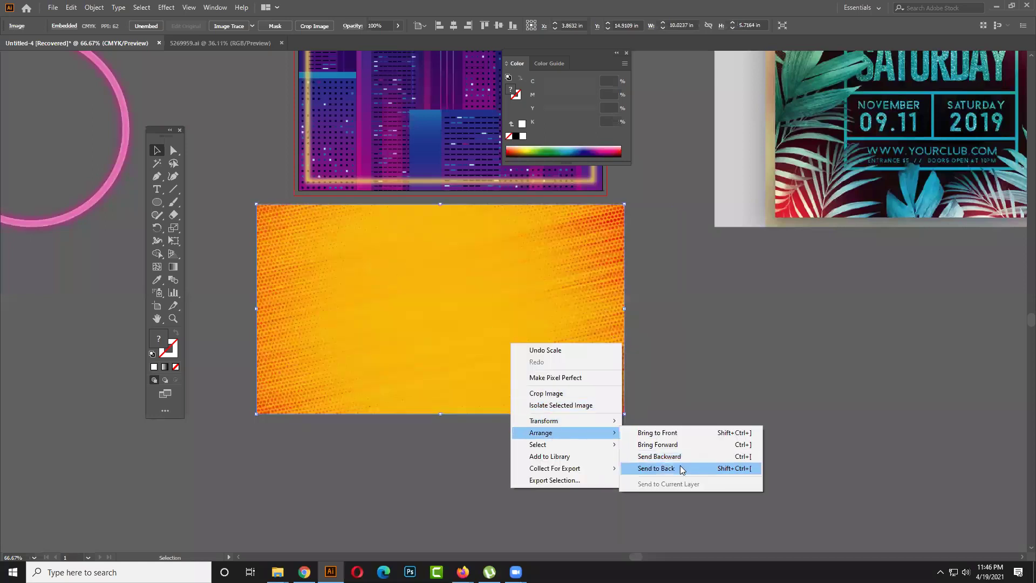
{"action": "left_click", "coordinate": [656, 468]}
- Try clipping the yellow halftone image to the white frame with a clipping mask
{"action": "left_click", "coordinate": [546, 357], "text": "shift"}
{"action": "right_click", "coordinate": [539, 352]}
{"action": "left_click", "coordinate": [581, 450]}
{"action": "left_click", "coordinate": [610, 345]}
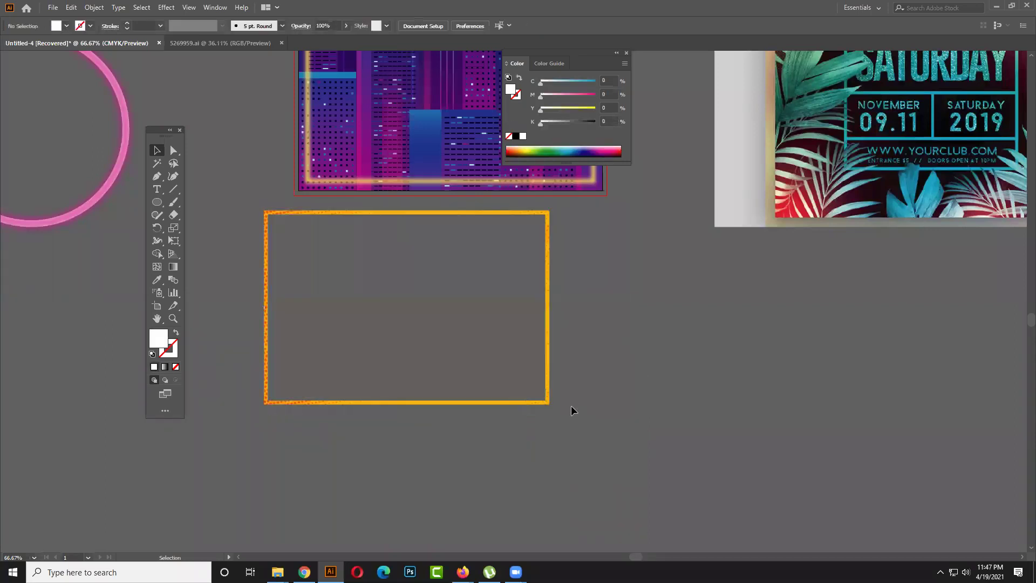
- Try deleting the yellow glow frame from the flyer and placing the orange textured frame in its position
{"action": "scroll", "coordinate": [571, 406], "scroll_direction": "up", "scroll_amount": 3}
{"action": "key", "text": "ctrl+minus"}
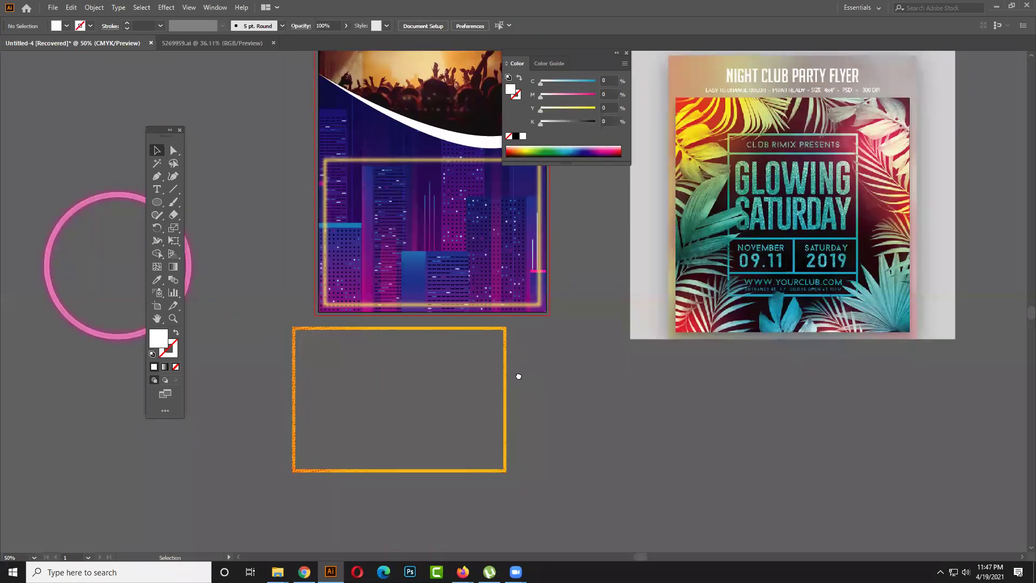
{"action": "scroll", "coordinate": [515, 376], "scroll_direction": "up", "scroll_amount": 1}
{"action": "scroll", "coordinate": [516, 376], "scroll_direction": "right", "scroll_amount": 1}
{"action": "left_click_drag", "start_coordinate": [522, 326], "coordinate": [522, 327]}
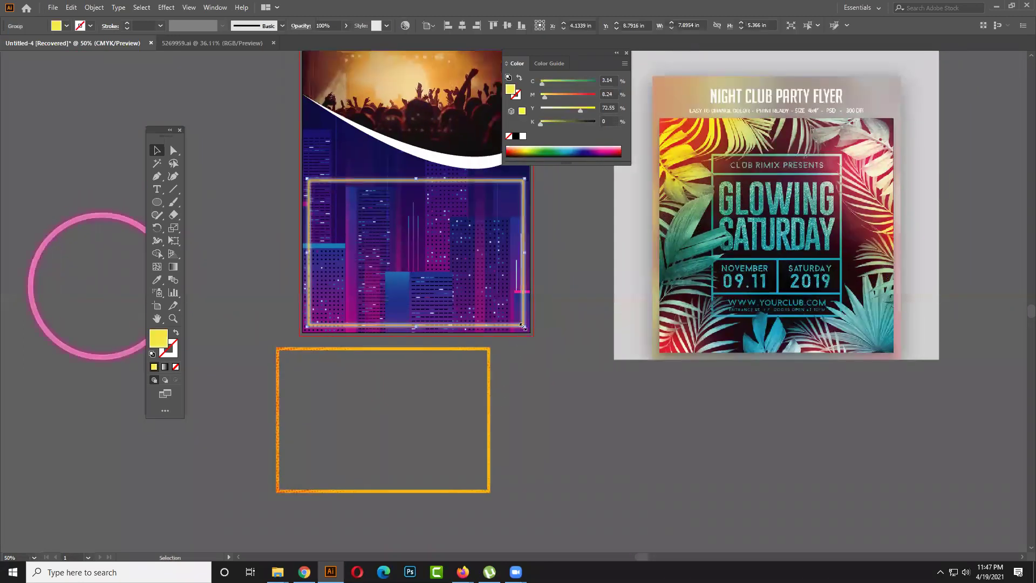
{"action": "key", "text": "Delete"}
{"action": "left_click_drag", "start_coordinate": [493, 413], "coordinate": [531, 266]}
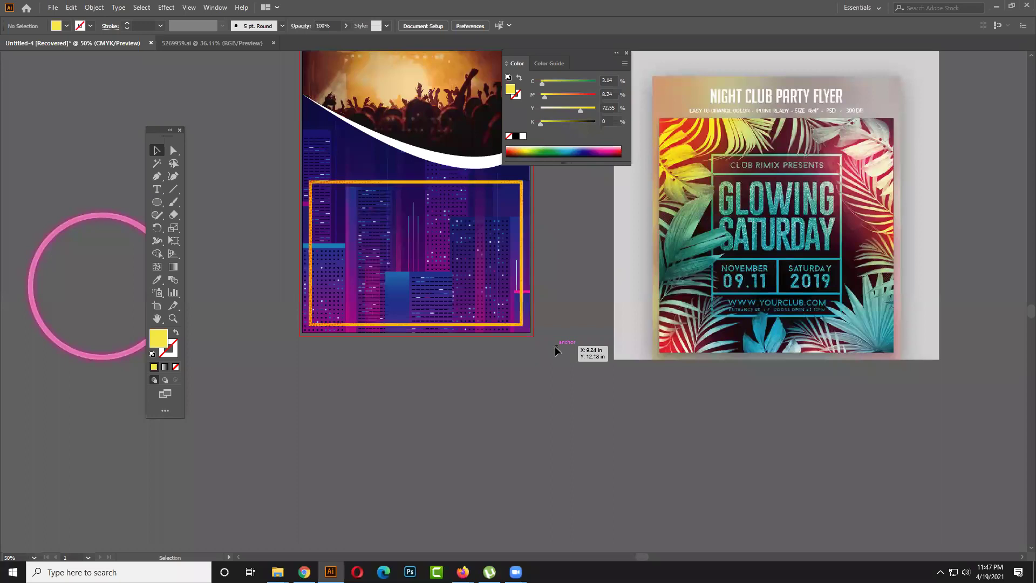
- Move the orange textured frame partly off the flyer's lower edge and examine its halftone texture
{"action": "left_click_drag", "start_coordinate": [518, 327], "coordinate": [436, 440]}
{"action": "scroll", "coordinate": [482, 382], "scroll_direction": "down", "scroll_amount": 2}
{"action": "left_click", "coordinate": [482, 379]}
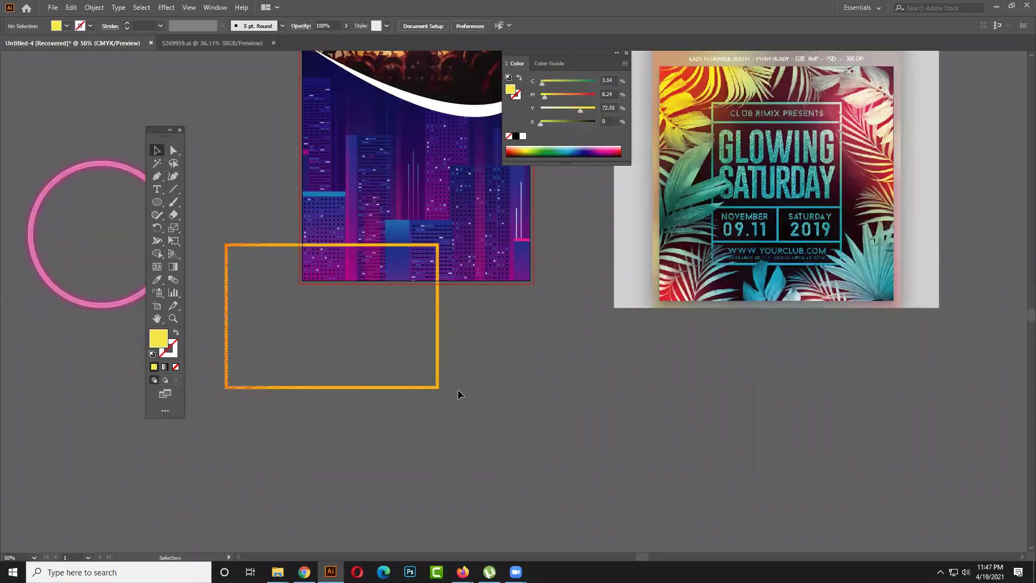
{"action": "scroll", "coordinate": [241, 335], "scroll_direction": "up", "scroll_amount": 2}
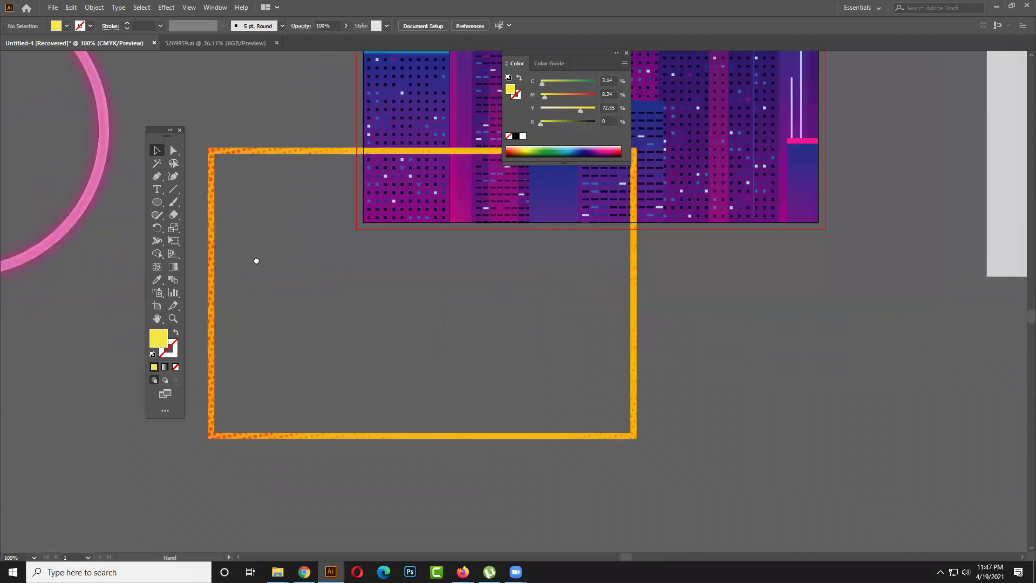
{"action": "left_click_drag", "start_coordinate": [254, 260], "coordinate": [252, 300]}
{"action": "scroll", "coordinate": [252, 296], "scroll_direction": "down", "scroll_amount": 1}
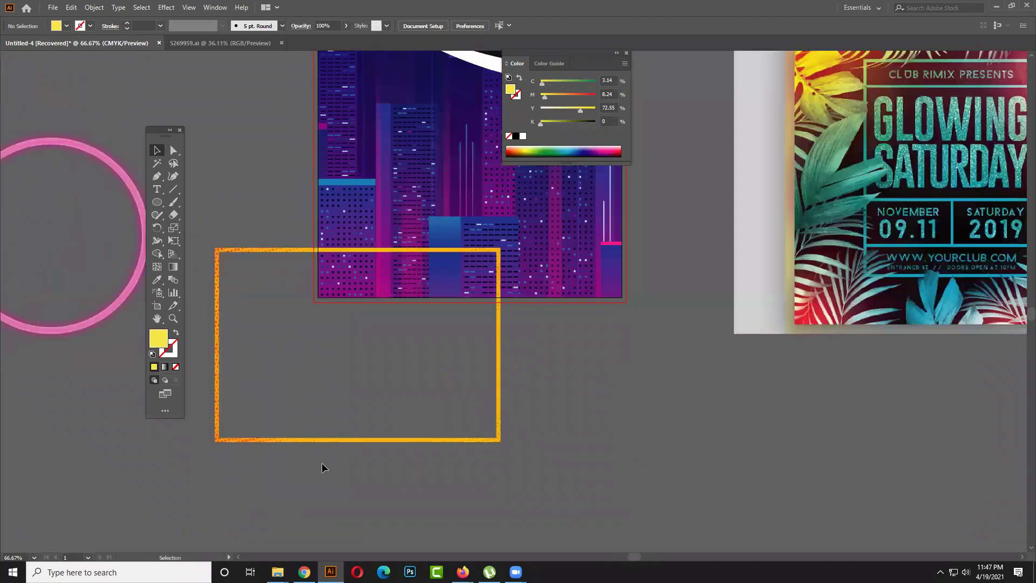
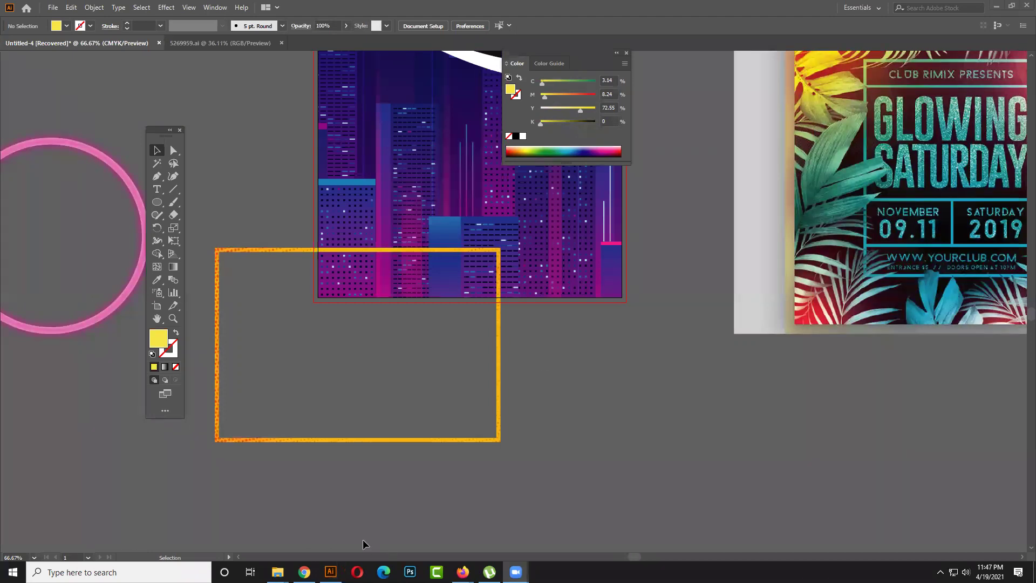
- Move the orange textured frame back onto the lower part of the flyer's city background
{"action": "left_click", "coordinate": [449, 440]}
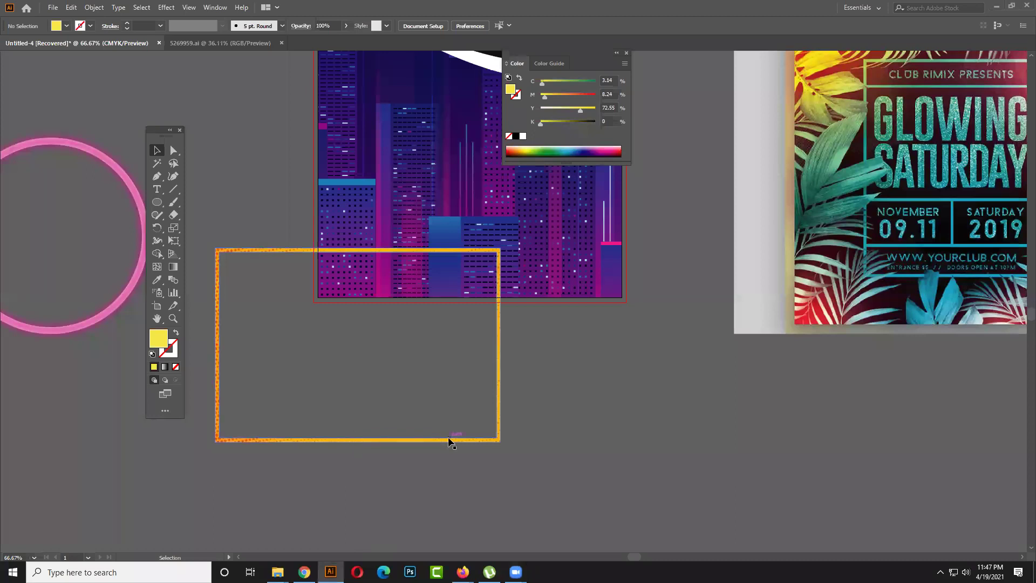
{"action": "left_click_drag", "start_coordinate": [484, 440], "coordinate": [551, 436]}
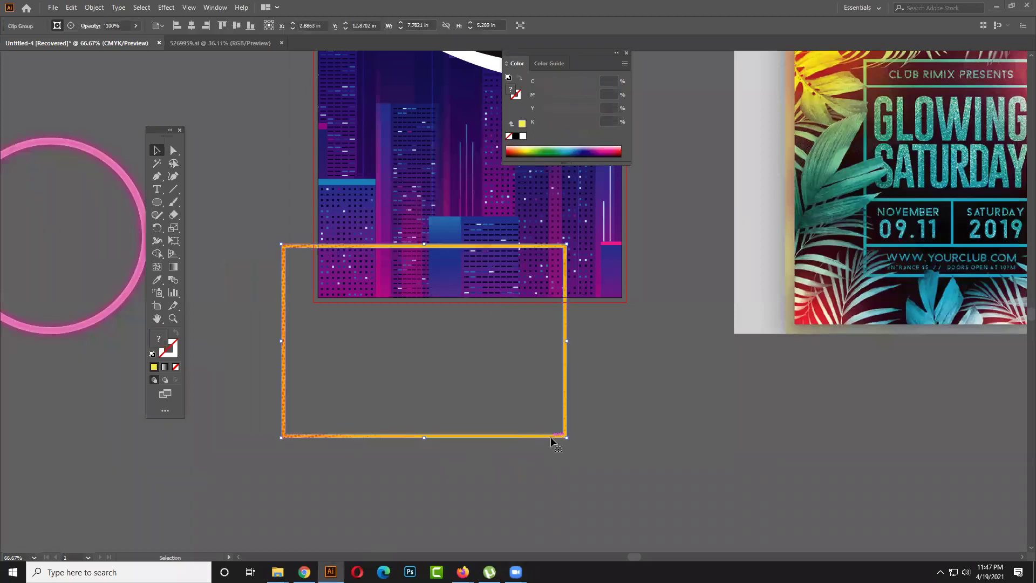
{"action": "left_click", "coordinate": [625, 428]}
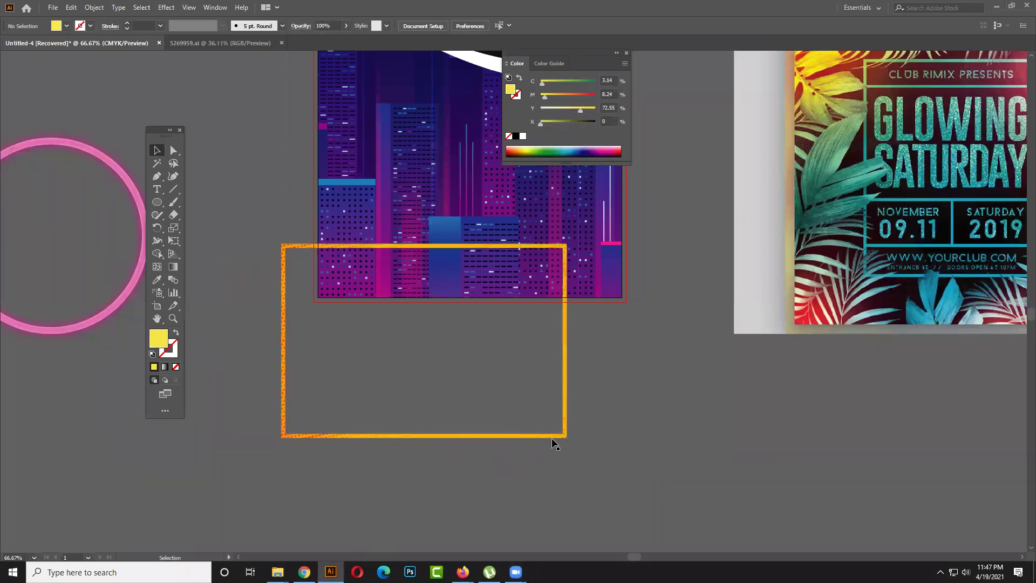
{"action": "left_click_drag", "start_coordinate": [552, 436], "coordinate": [598, 287]}
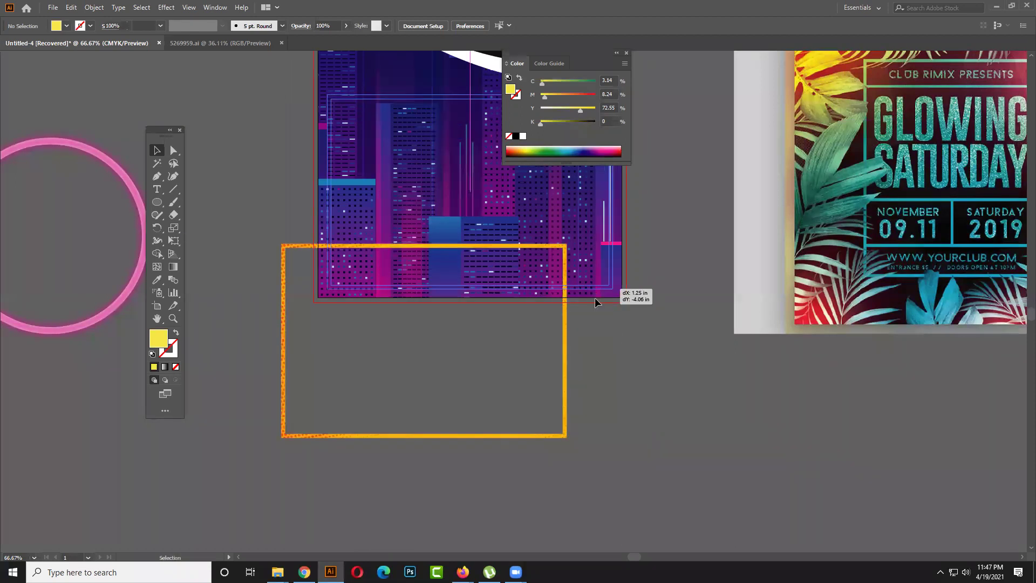
{"action": "left_click", "coordinate": [620, 320]}
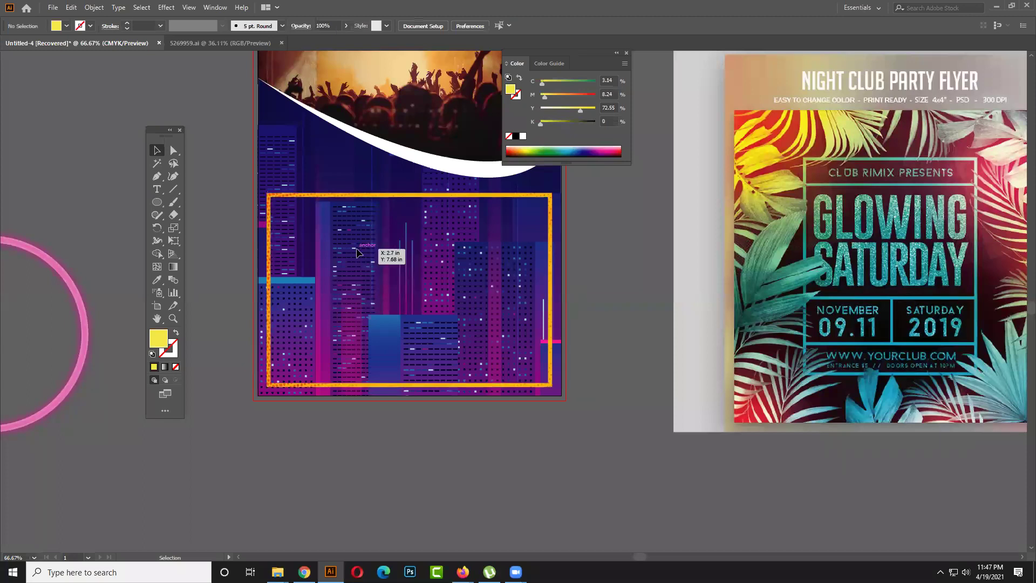
- Undo the frame moves, the glow deletion and the clipping mask on the halftone image
{"action": "key", "text": "a"}
{"action": "mouse_move", "coordinate": [357, 253]}
{"action": "left_mouse_down"}
{"action": "mouse_move", "coordinate": [311, 402]}
{"action": "mouse_move", "coordinate": [244, 407]}
{"action": "mouse_move", "coordinate": [357, 252]}
{"action": "left_mouse_up"}
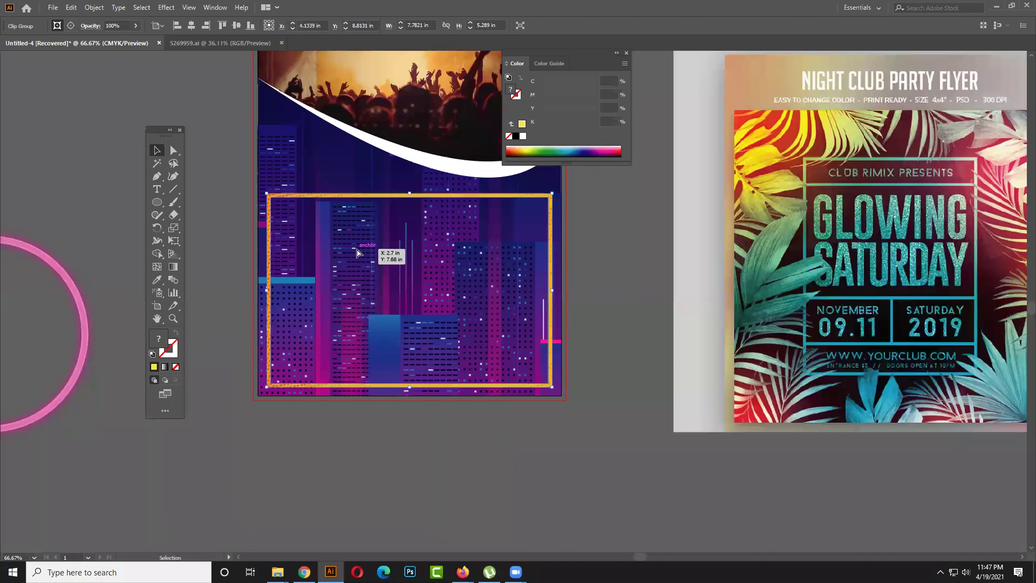
{"action": "left_click", "coordinate": [357, 253], "text": "shift"}
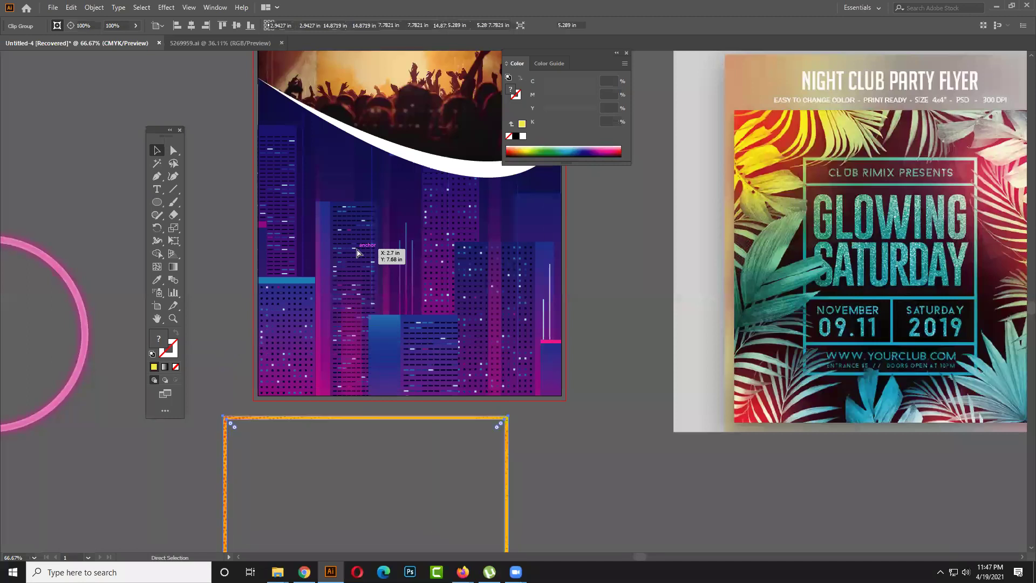
{"action": "left_click_drag", "start_coordinate": [400, 297], "coordinate": [402, 187]}
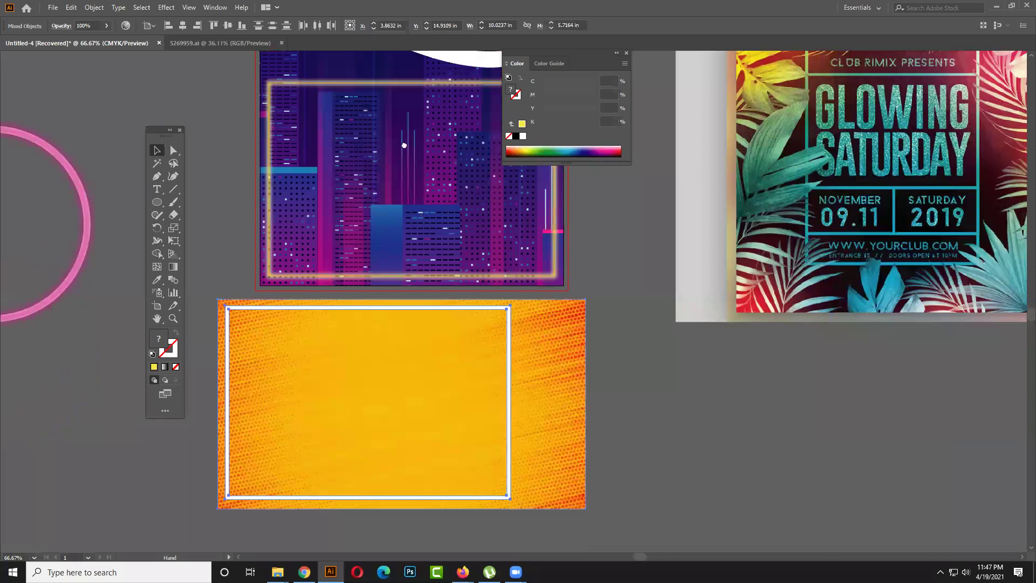
- Duplicate the yellow halftone image onto the empty canvas below the reference flyer
{"action": "left_click_drag", "start_coordinate": [420, 256], "coordinate": [403, 141]}
{"action": "left_click", "coordinate": [507, 265]}
{"action": "left_click_drag", "start_coordinate": [515, 267], "coordinate": [927, 373], "text": "alt"}
{"action": "left_click_drag", "start_coordinate": [636, 278], "coordinate": [621, 322]}
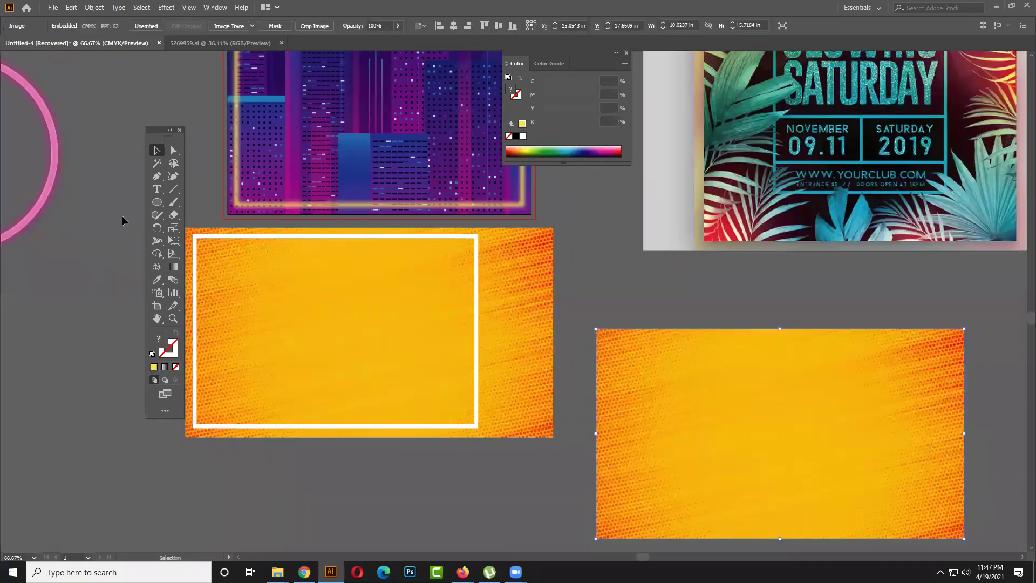
- Draw a horizontal line about 7.67 in long across the upper part of the white frame
{"action": "left_click_drag", "start_coordinate": [756, 112], "coordinate": [762, 183]}
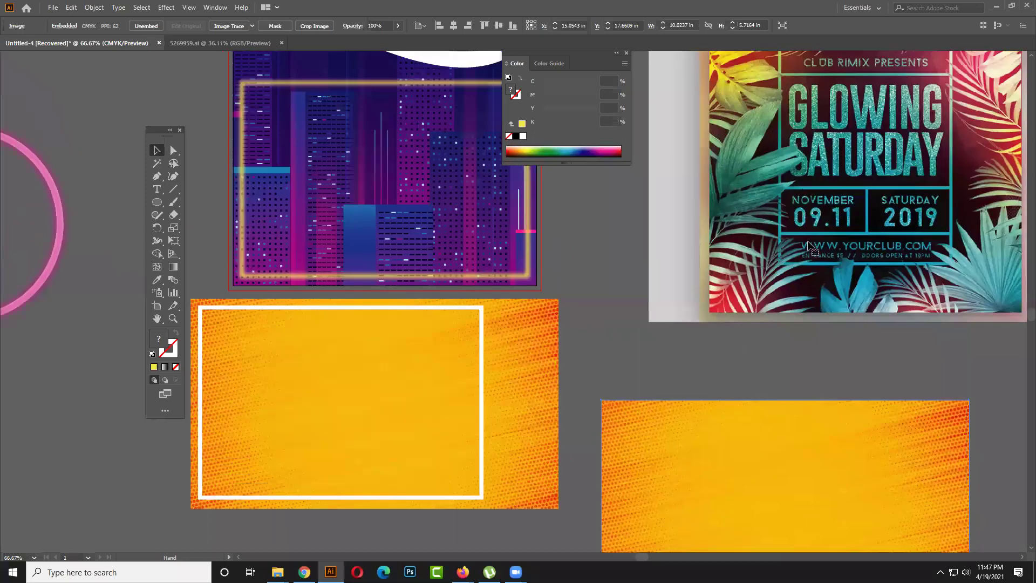
{"action": "left_click_drag", "start_coordinate": [781, 238], "coordinate": [783, 288]}
{"action": "left_click_drag", "start_coordinate": [174, 189], "coordinate": [204, 186]}
{"action": "left_click_drag", "start_coordinate": [200, 345], "coordinate": [480, 357]}
{"action": "left_click", "coordinate": [156, 150]}
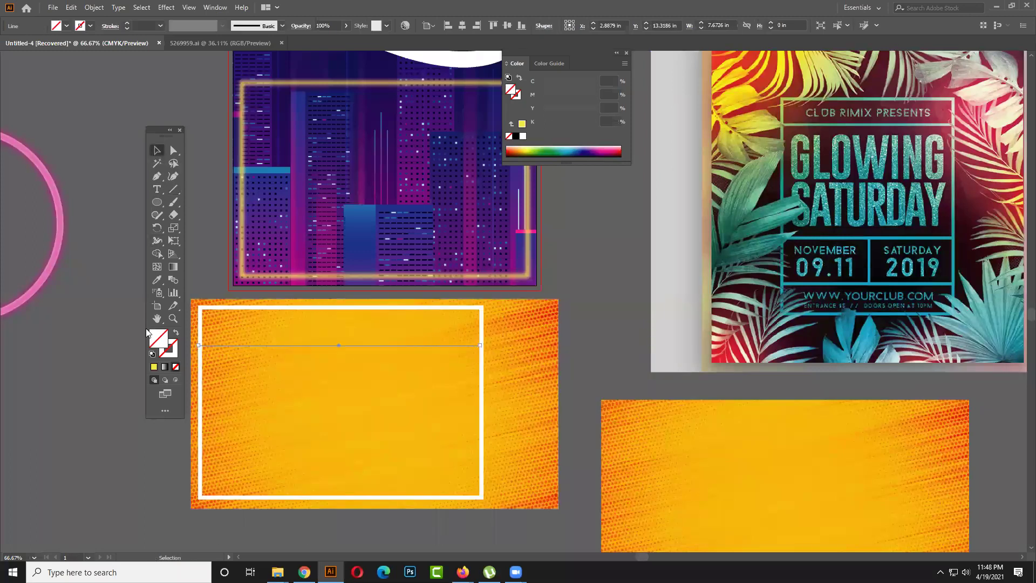
- Give the horizontal line across the upper part of the frame a white 8 pt stroke
{"action": "left_click", "coordinate": [174, 348]}
{"action": "left_click", "coordinate": [175, 347]}
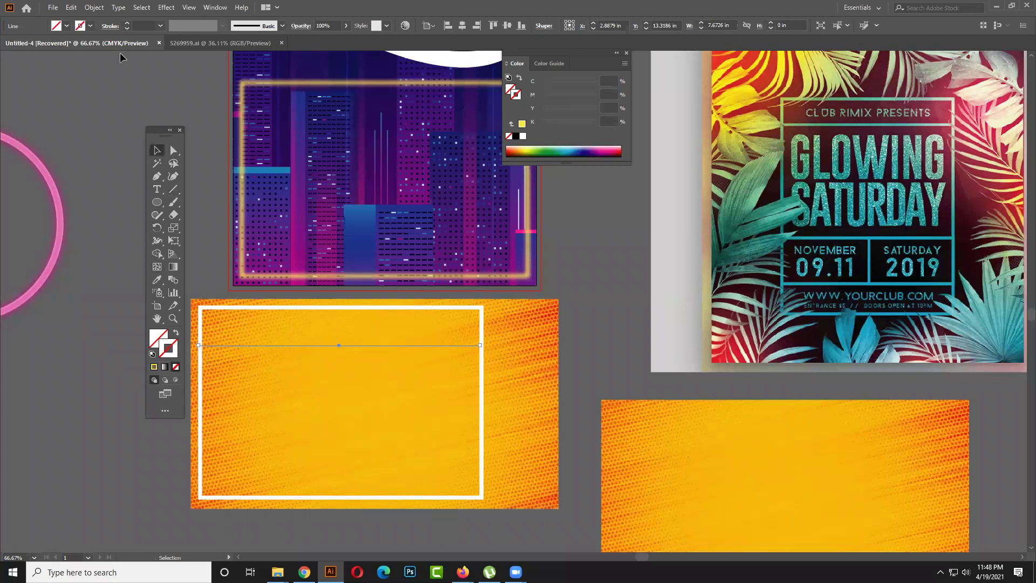
{"action": "left_click", "coordinate": [128, 23]}
{"action": "left_click", "coordinate": [128, 24]}
{"action": "left_click", "coordinate": [128, 24]}
{"action": "left_click", "coordinate": [128, 24]}
{"action": "left_click", "coordinate": [128, 24]}
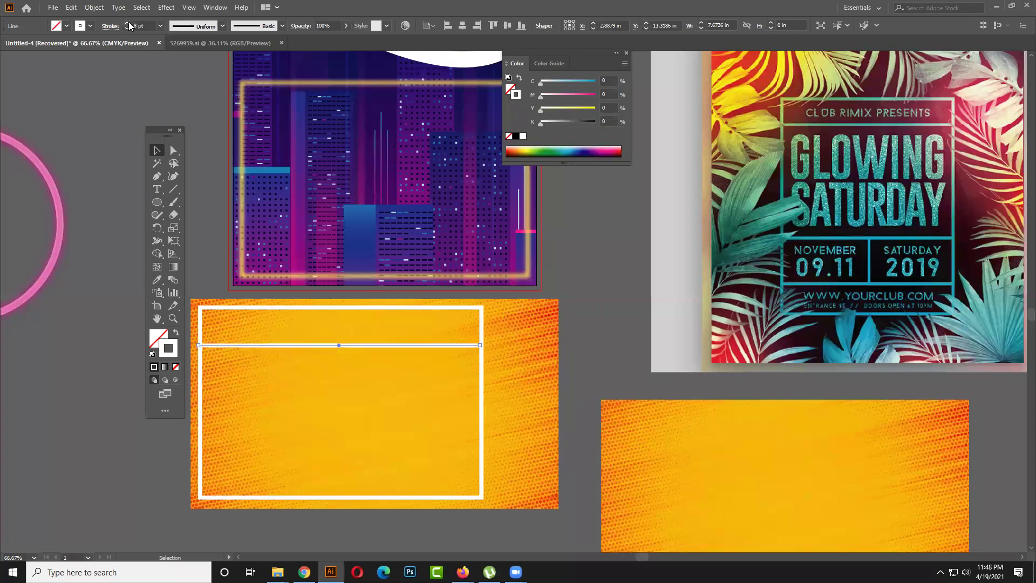
- Expand the horizontal line's fill and stroke into a solid bar shape
{"action": "left_click", "coordinate": [94, 8]}
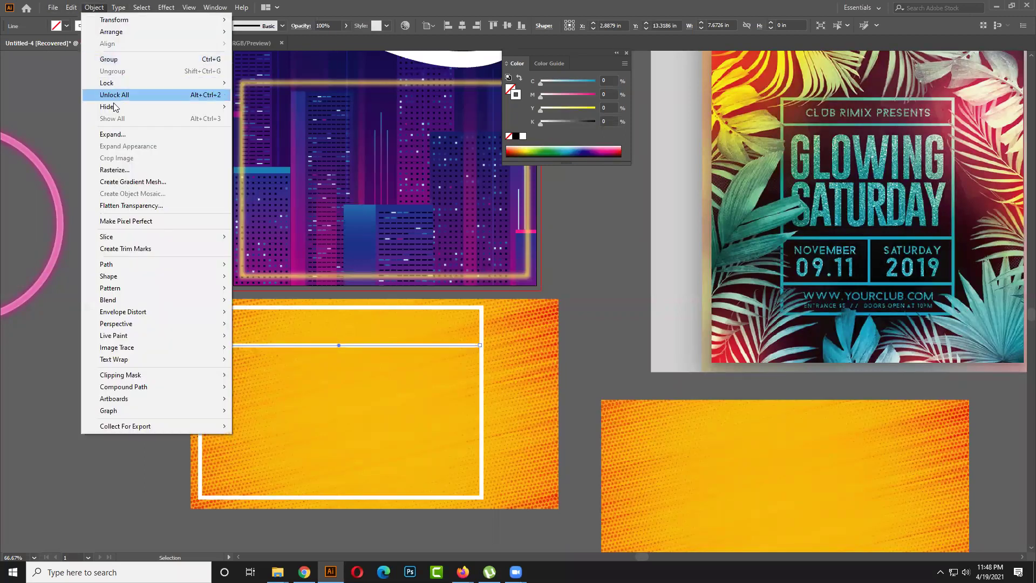
{"action": "left_click", "coordinate": [105, 132]}
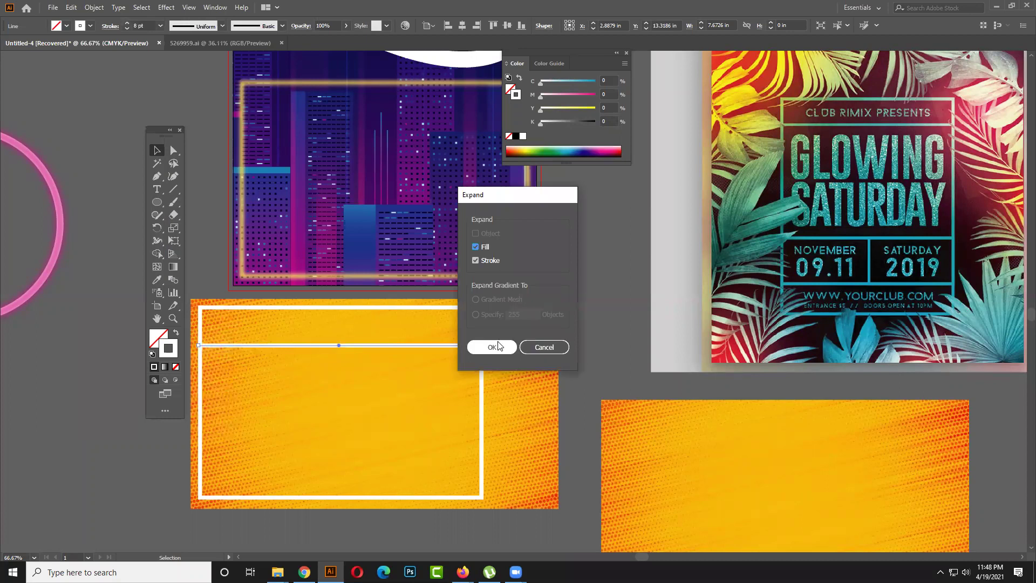
{"action": "key", "text": "Return"}
{"action": "left_click", "coordinate": [611, 313]}
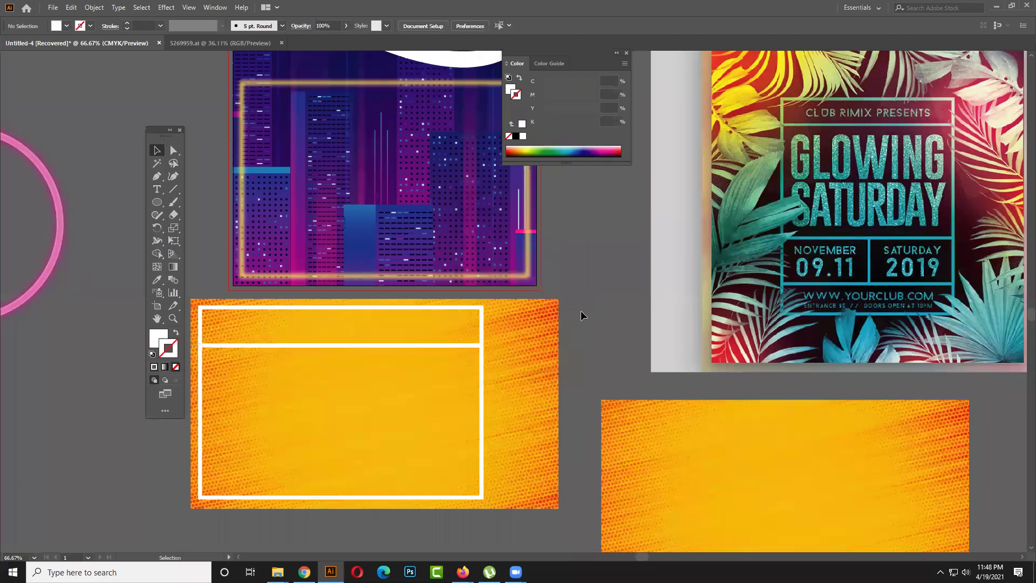
- Duplicate the divider bar twice in the lower part of the frame, one near the bottom edge and one about 1.09 in above it
{"action": "left_click", "coordinate": [464, 349]}
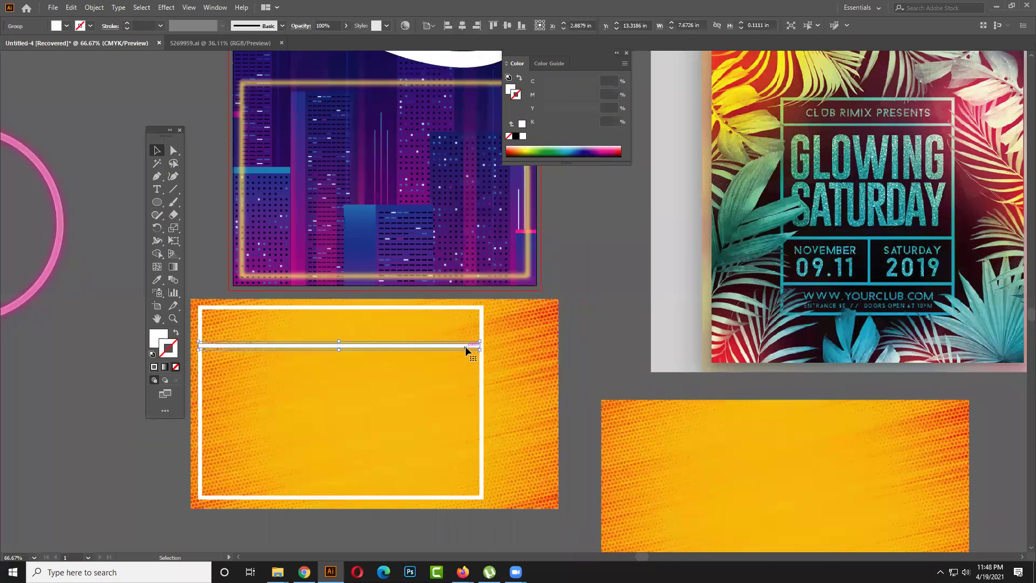
{"action": "scroll", "coordinate": [465, 349], "scroll_direction": "down", "scroll_amount": 2}
{"action": "left_click_drag", "start_coordinate": [467, 296], "coordinate": [478, 429]}
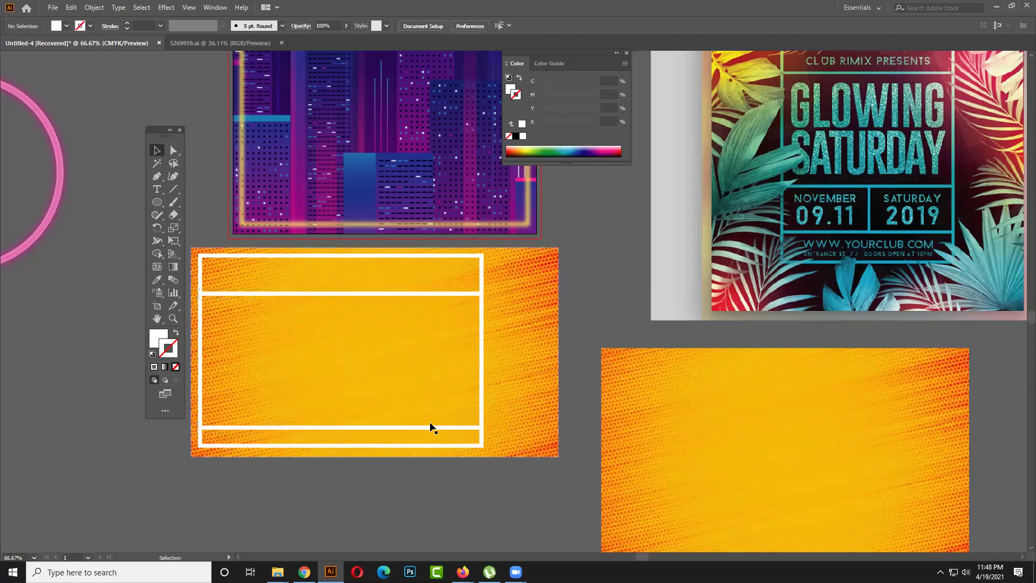
{"action": "left_click_drag", "start_coordinate": [431, 428], "coordinate": [438, 388]}
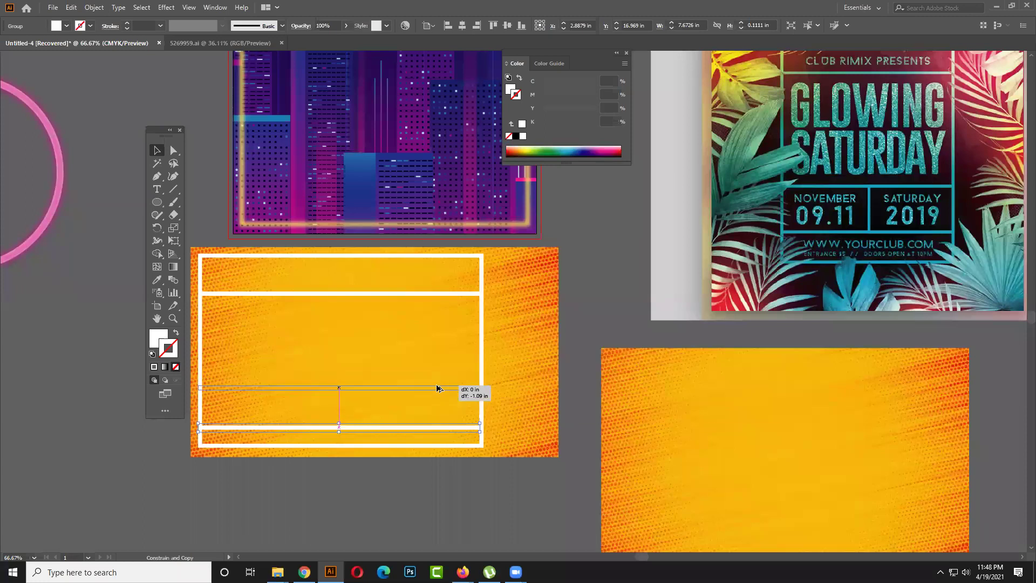
{"action": "left_click_drag", "start_coordinate": [439, 388], "coordinate": [438, 388]}
{"action": "left_click", "coordinate": [622, 303]}
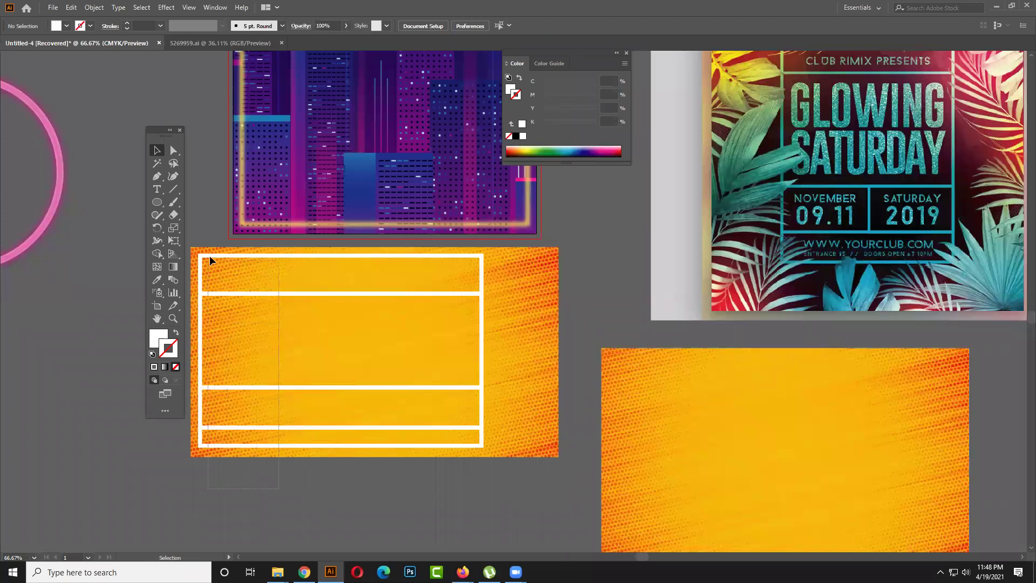
- Move the halftone image out from behind the divided white frame, toward the spare halftone copy
{"action": "key", "text": "ctrl+alt+a"}
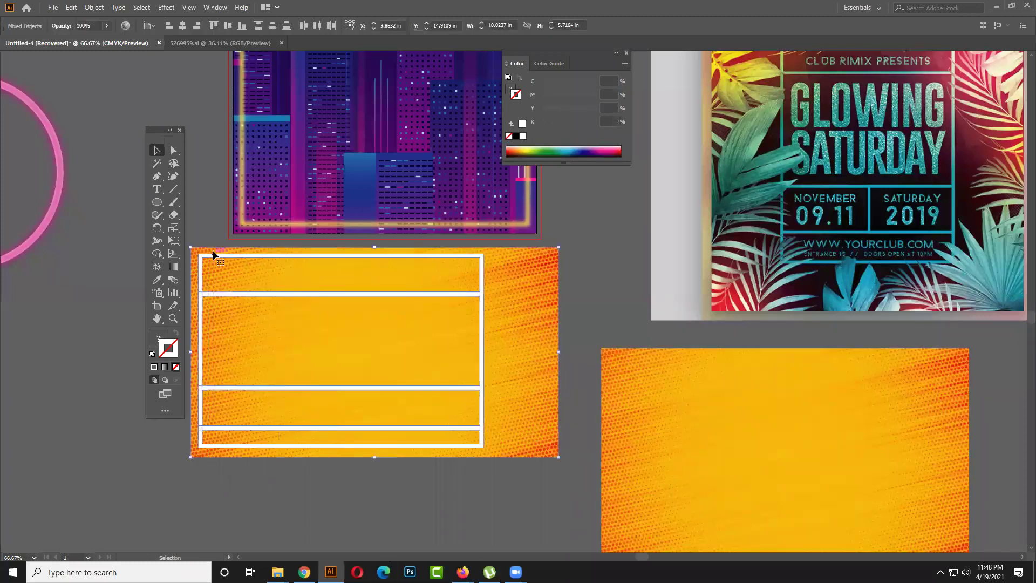
{"action": "left_click", "coordinate": [151, 463]}
{"action": "left_click_drag", "start_coordinate": [518, 348], "coordinate": [588, 368]}
{"action": "key", "text": "ctrl+d"}
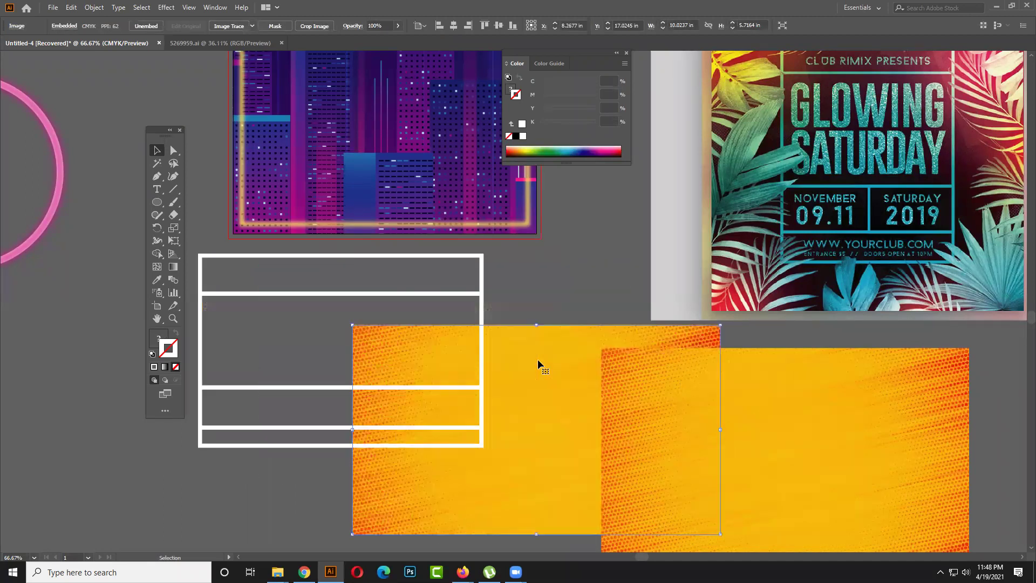
- Examine in outline view how the divider bars meet the left side of the frame
{"action": "left_click_drag", "start_coordinate": [198, 252], "coordinate": [271, 465]}
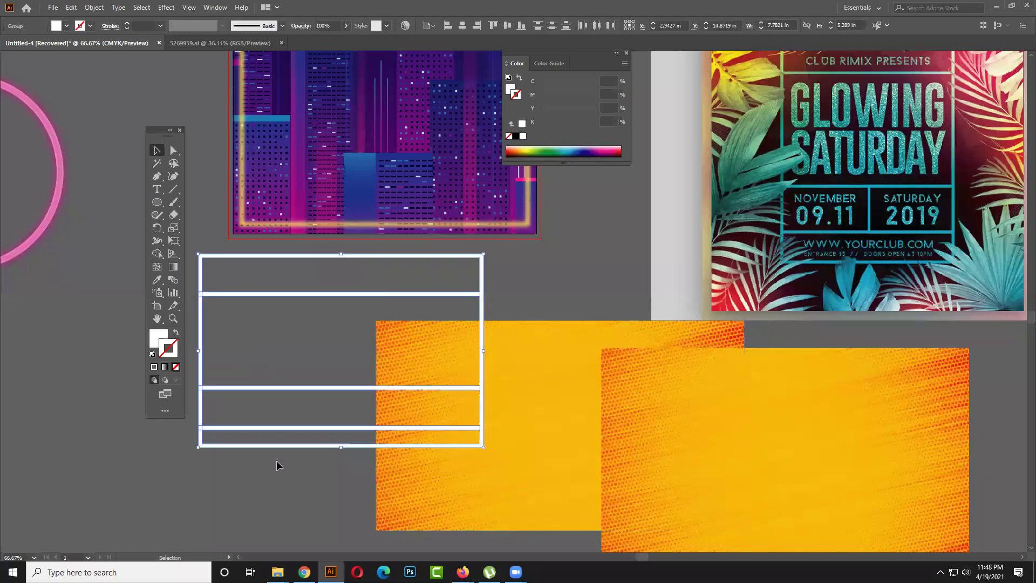
{"action": "left_click", "coordinate": [279, 462]}
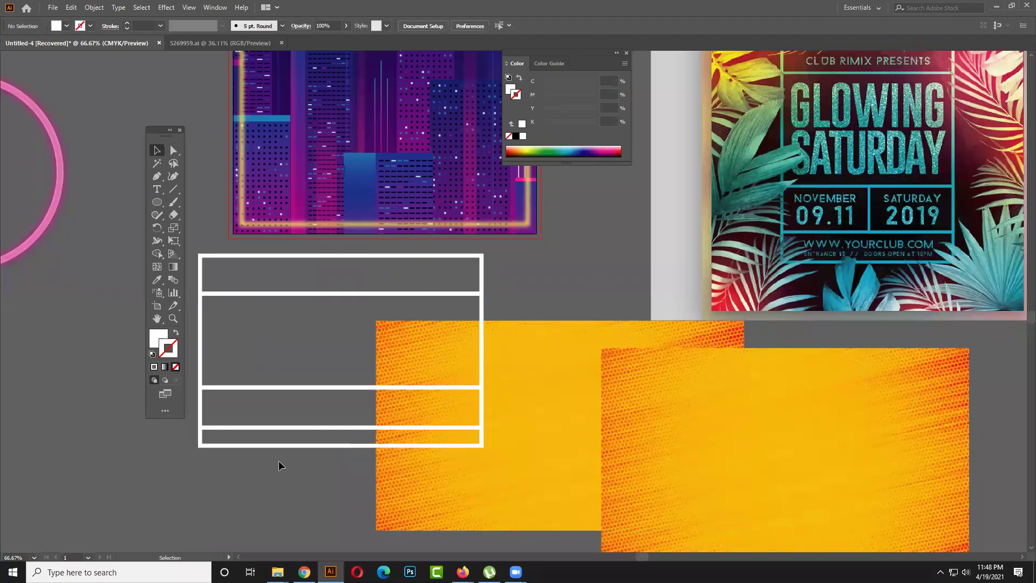
{"action": "left_click", "coordinate": [255, 428]}
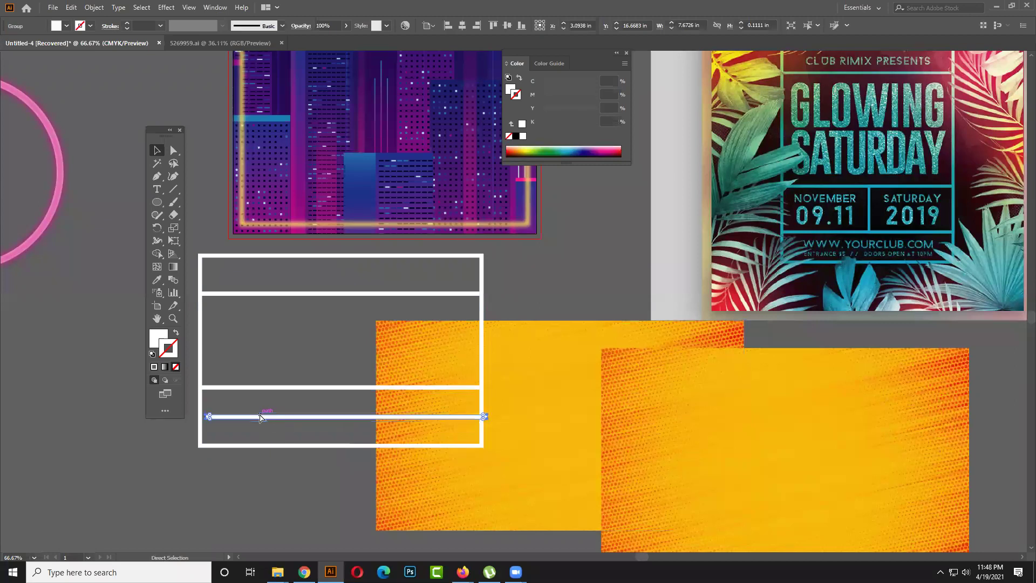
{"action": "key", "text": "ctrl+y"}
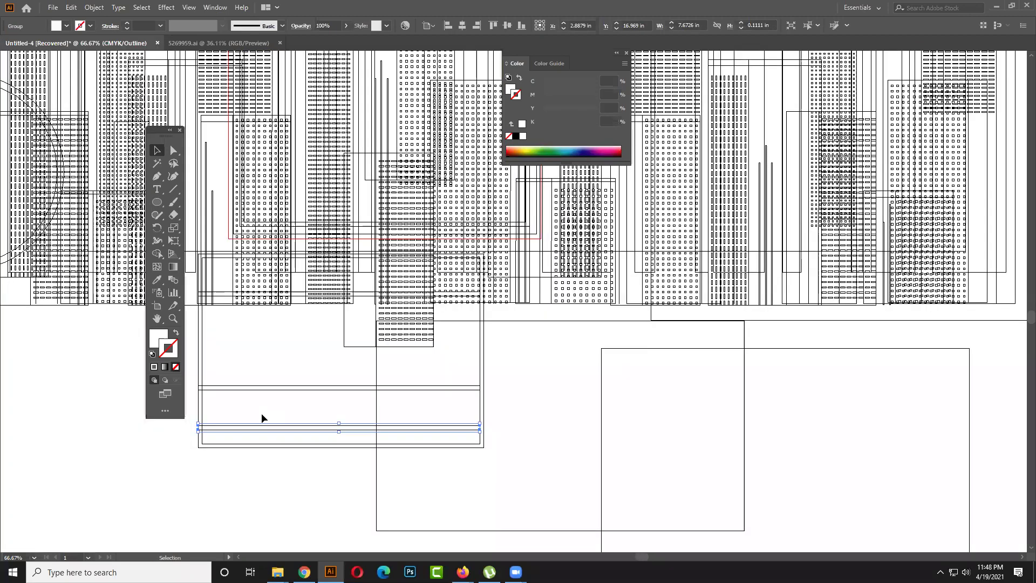
{"action": "left_click", "coordinate": [233, 480]}
{"action": "left_click_drag", "start_coordinate": [232, 473], "coordinate": [199, 405]}
{"action": "left_click", "coordinate": [228, 489]}
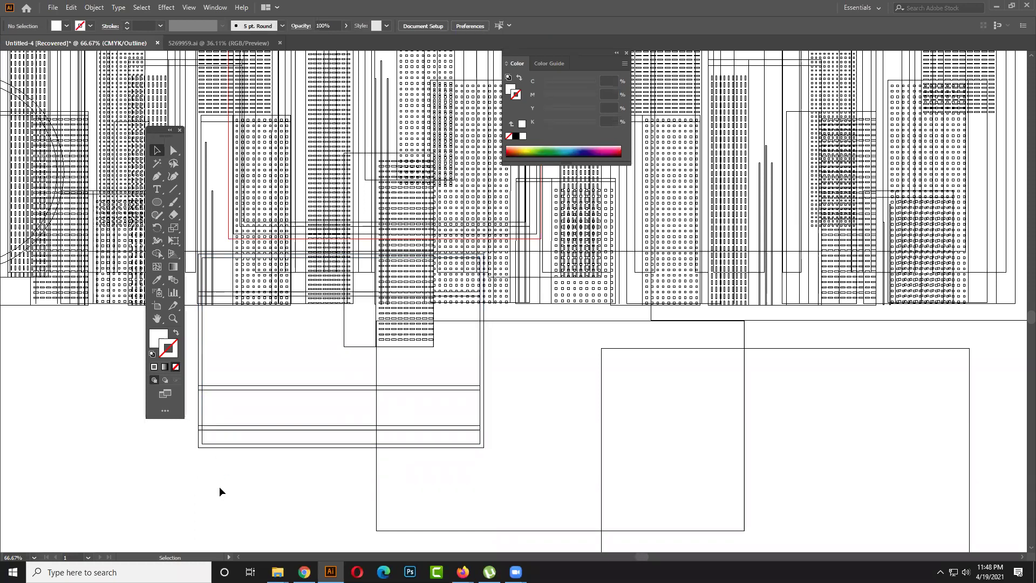
{"action": "key", "text": "ctrl+y"}
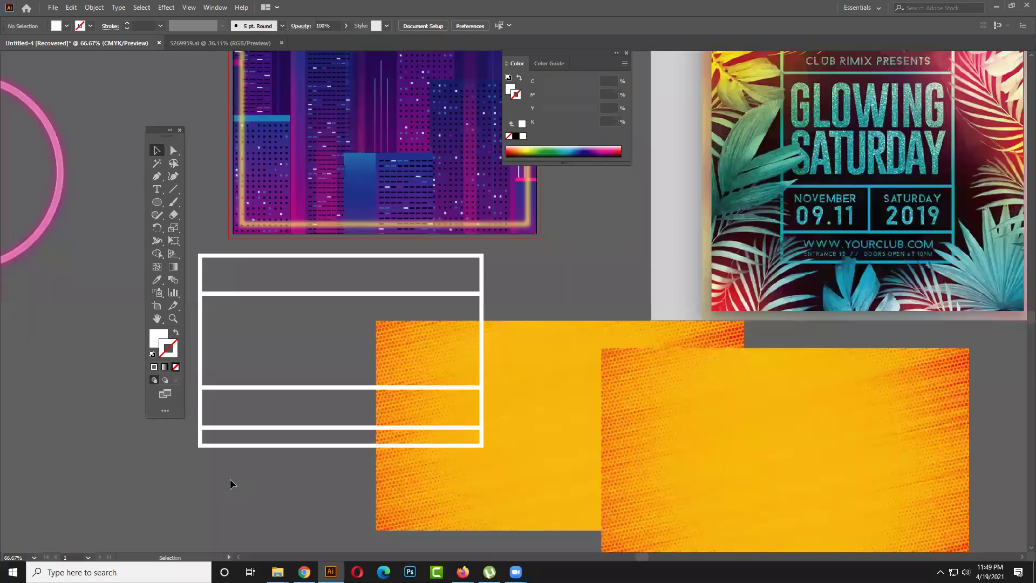
- Unite the white frame and its three divider bars into a single shape with Pathfinder
{"action": "left_click_drag", "start_coordinate": [225, 370], "coordinate": [194, 249]}
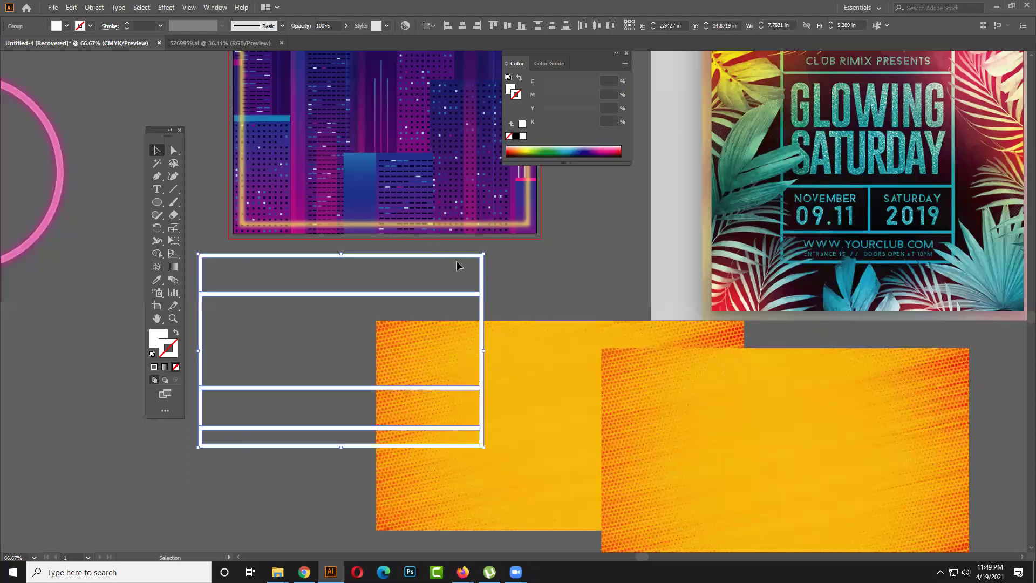
{"action": "left_click", "coordinate": [215, 7]}
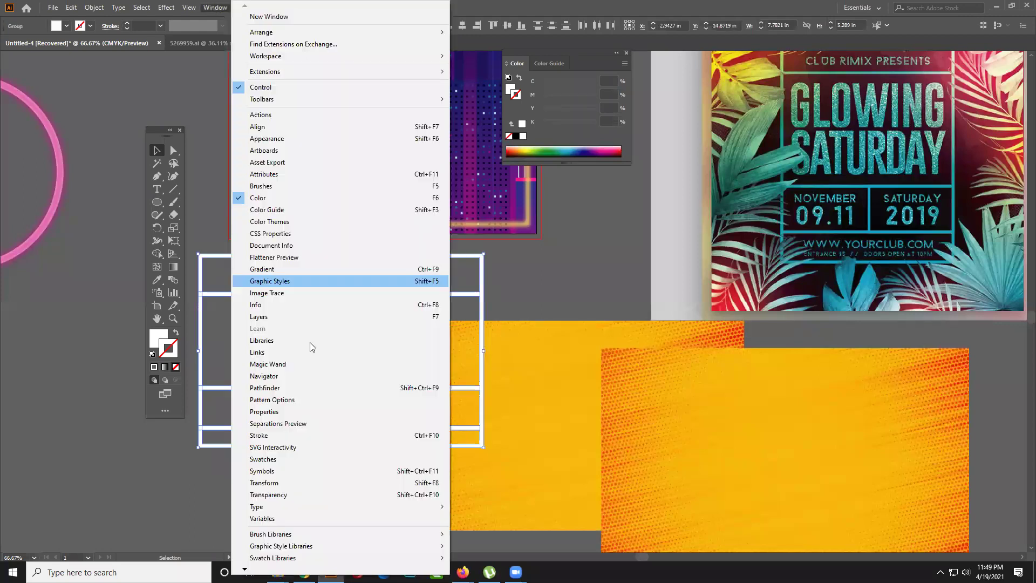
{"action": "left_click", "coordinate": [338, 387]}
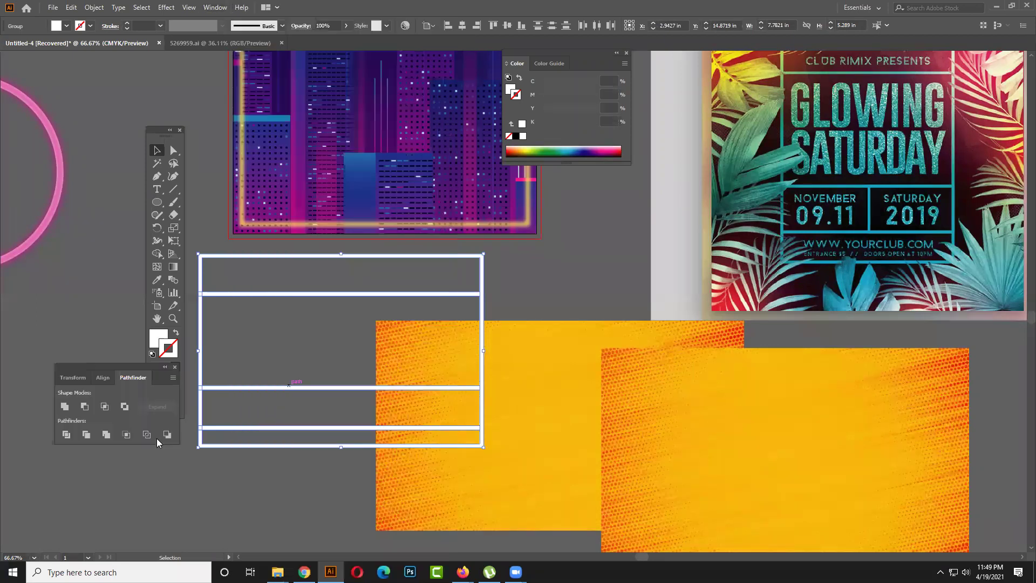
{"action": "left_click", "coordinate": [65, 407]}
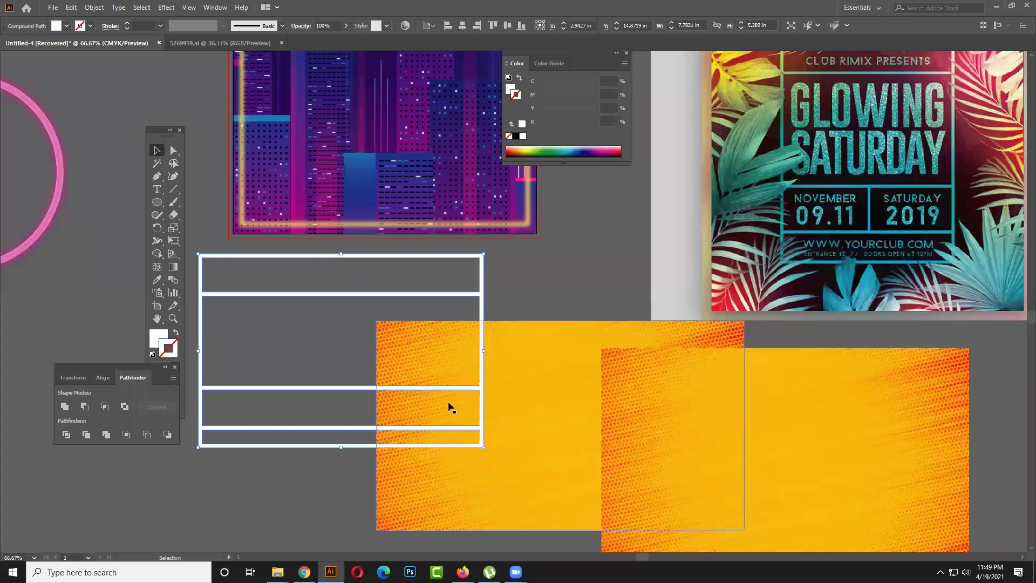
- Delete the spare halftone image below the reference flyer
{"action": "scroll", "coordinate": [448, 405], "scroll_direction": "down", "scroll_amount": 1}
{"action": "scroll", "coordinate": [497, 409], "scroll_direction": "down", "scroll_amount": 1}
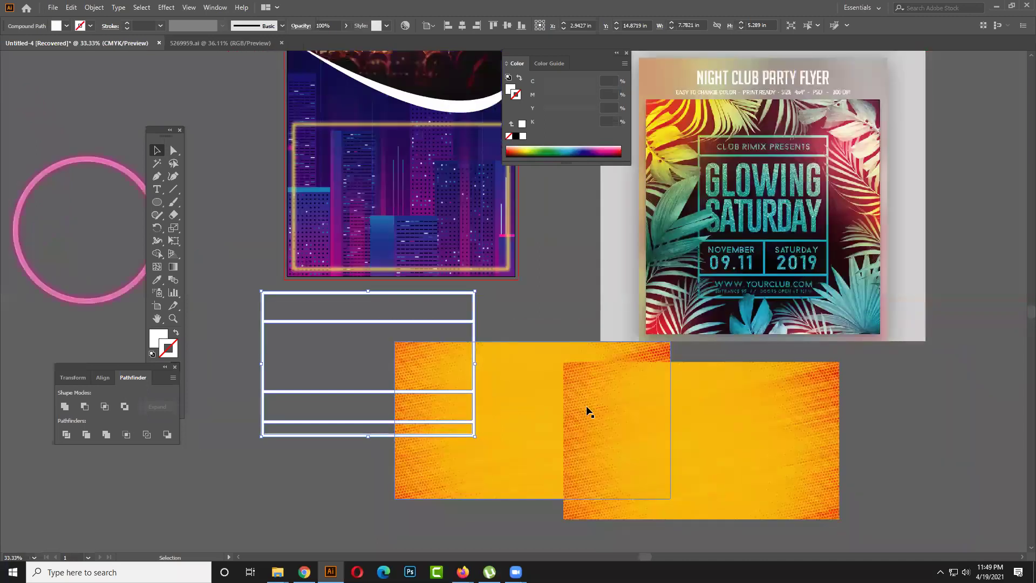
{"action": "left_click_drag", "start_coordinate": [686, 415], "coordinate": [848, 416]}
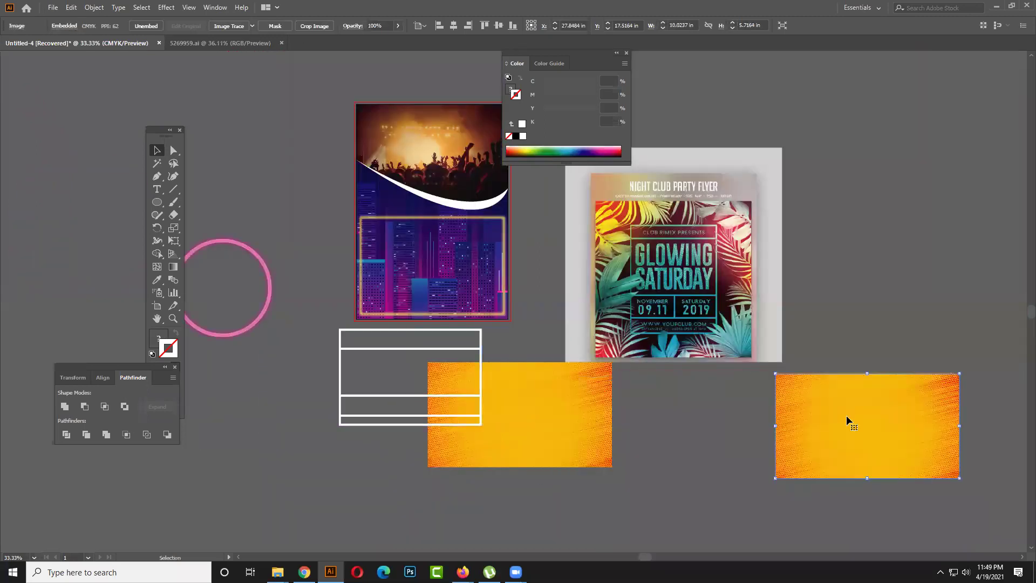
{"action": "key", "text": "Delete"}
- Place the remaining halftone image behind the divided frame and clip it to the frame's shape with a clipping mask
{"action": "left_click_drag", "start_coordinate": [611, 419], "coordinate": [489, 381]}
{"action": "left_click_drag", "start_coordinate": [319, 378], "coordinate": [336, 380]}
{"action": "left_click_drag", "start_coordinate": [529, 394], "coordinate": [390, 373]}
{"action": "right_click", "coordinate": [409, 375]}
- Move the halftone-textured divided frame onto the lower part of the flyer's city background
{"action": "left_click_drag", "start_coordinate": [480, 427], "coordinate": [512, 309]}
{"action": "scroll", "coordinate": [499, 315], "scroll_direction": "up", "scroll_amount": 5}
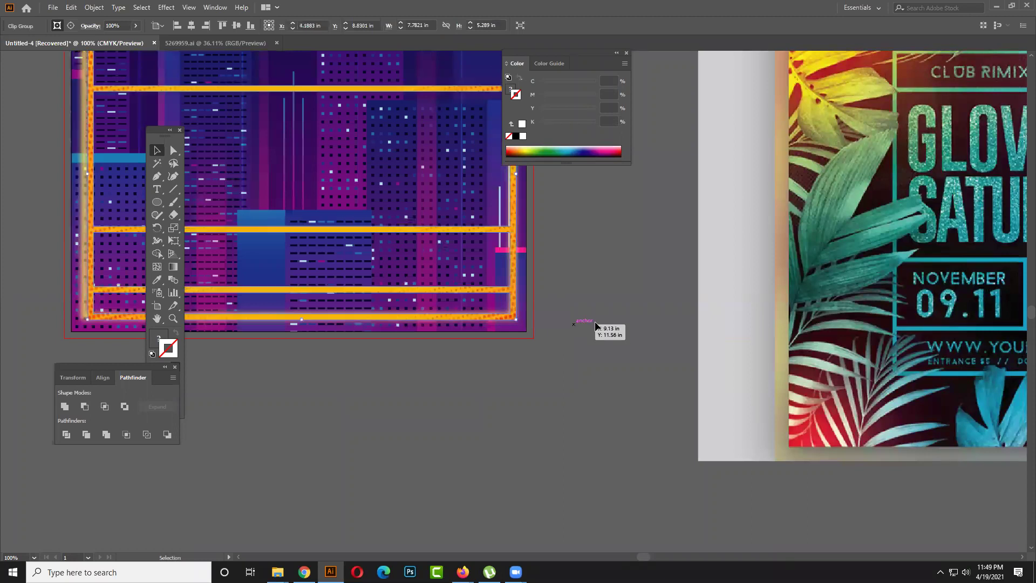
{"action": "left_click", "coordinate": [594, 321]}
{"action": "scroll", "coordinate": [594, 320], "scroll_direction": "down", "scroll_amount": 3}
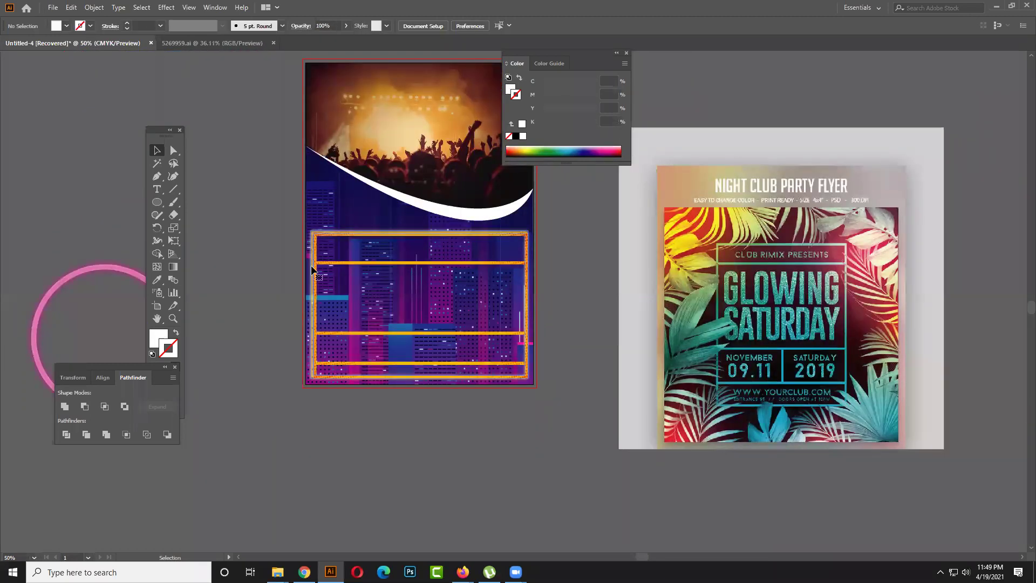
- Delete the old yellow glowing frame and nudge the textured divided frame slightly left on the flyer
{"action": "left_click", "coordinate": [312, 270]}
{"action": "left_click", "coordinate": [606, 306]}
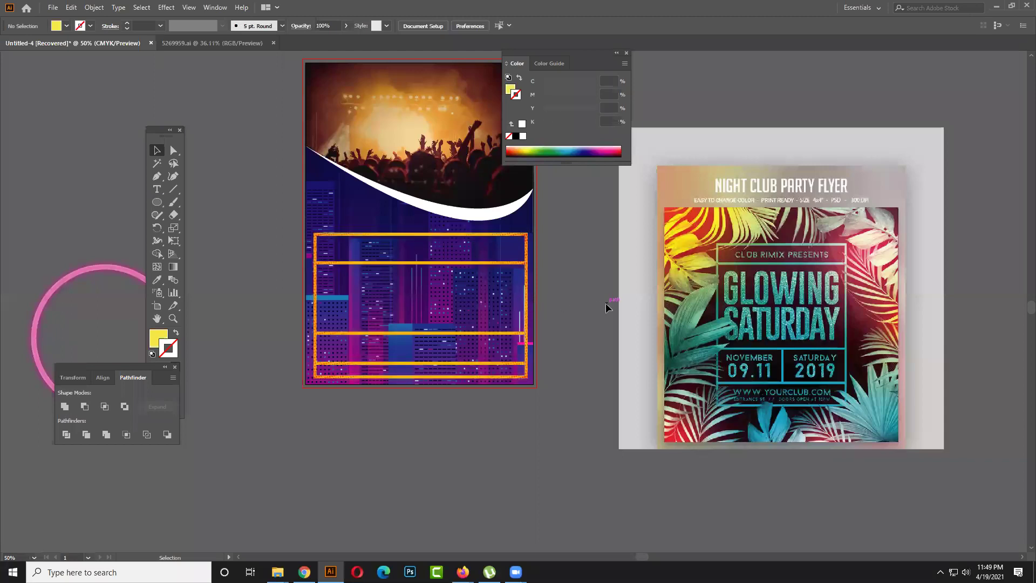
{"action": "left_click", "coordinate": [316, 320]}
{"action": "left_click_drag", "start_coordinate": [319, 323], "coordinate": [317, 322]}
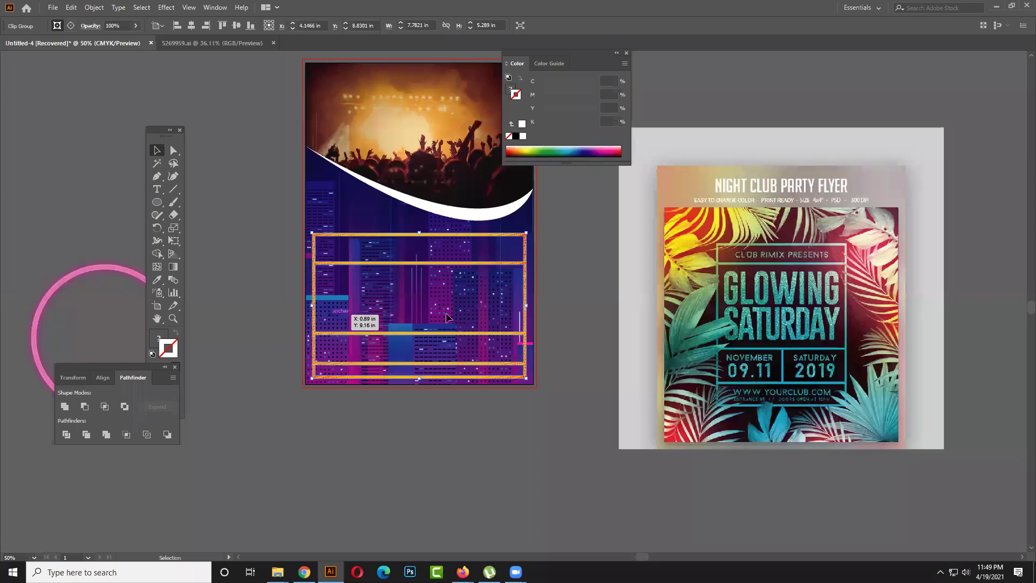
{"action": "left_click", "coordinate": [587, 328]}
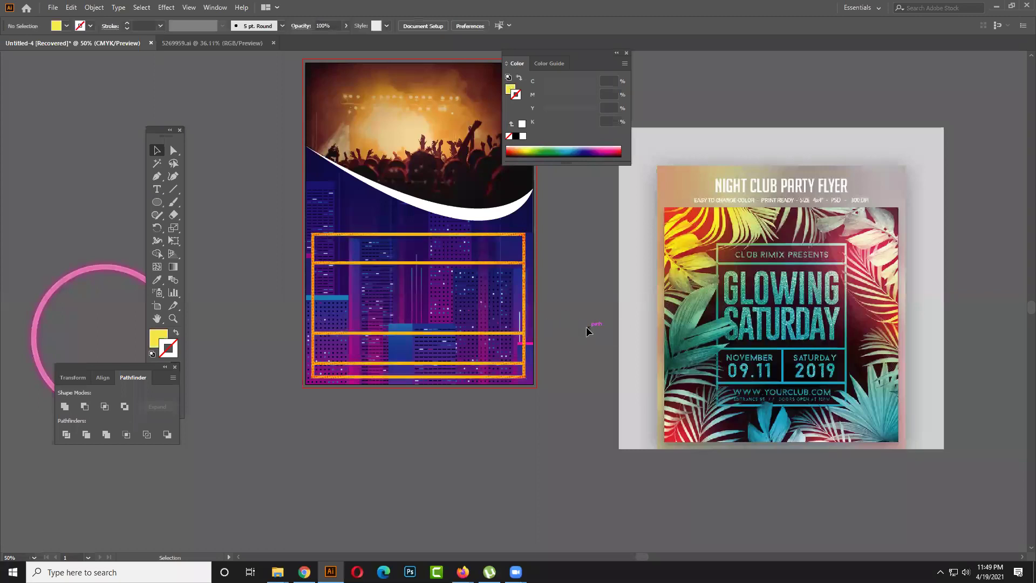
{"action": "left_click", "coordinate": [495, 335]}
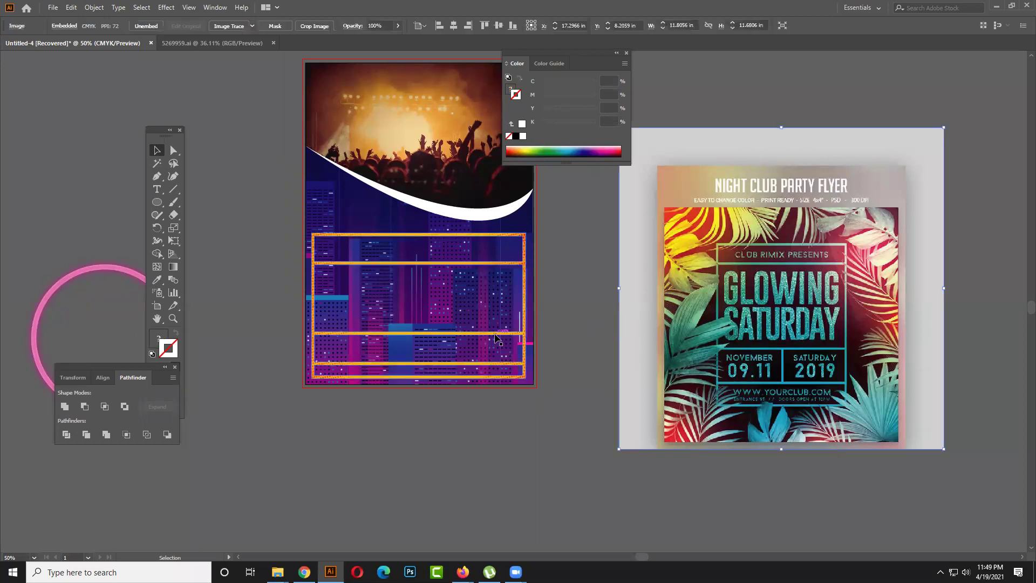
{"action": "left_click", "coordinate": [594, 324]}
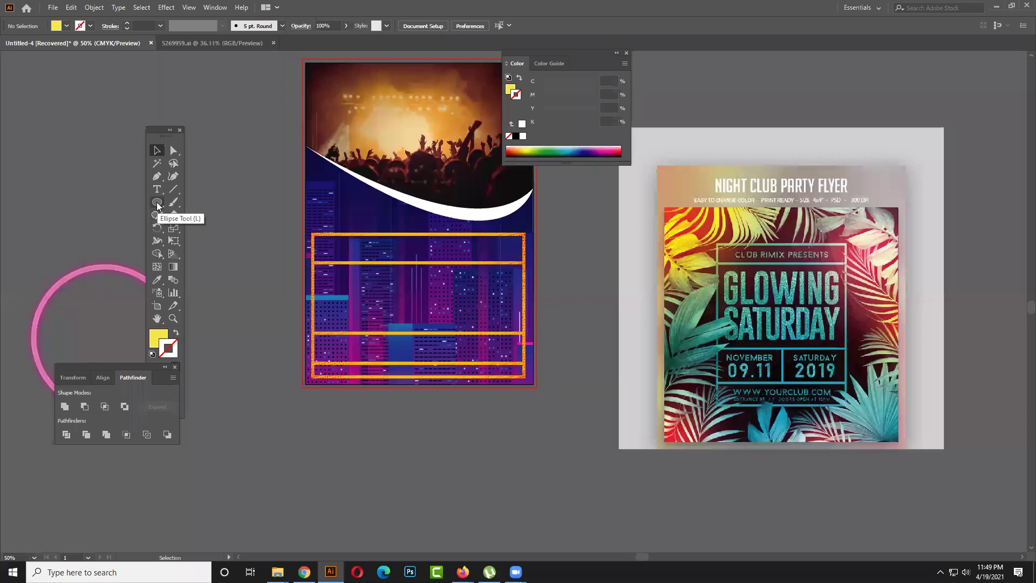
{"action": "left_click", "coordinate": [621, 329]}
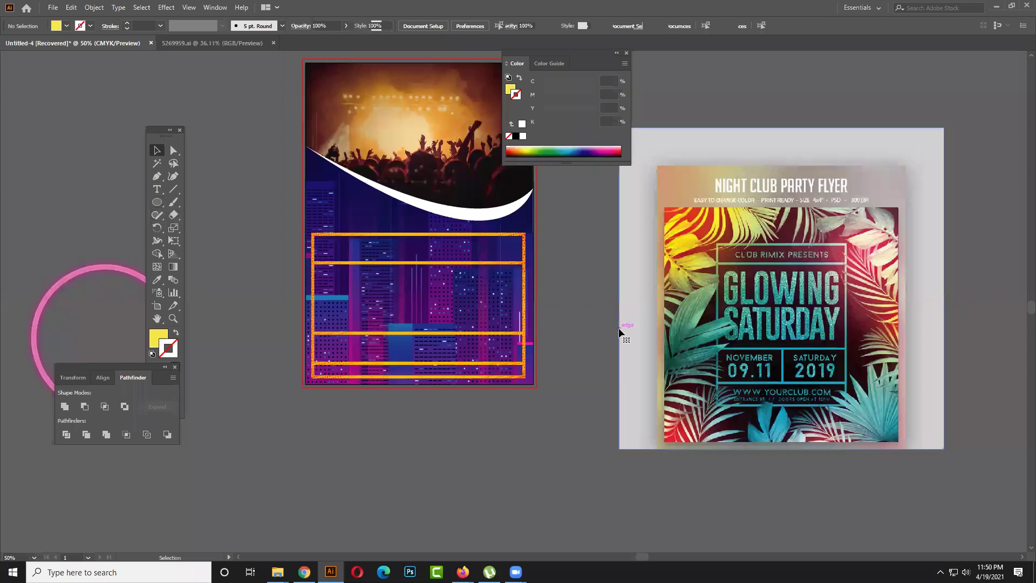
{"action": "scroll", "coordinate": [620, 330], "scroll_direction": "down", "scroll_amount": 1}
{"action": "left_click_drag", "start_coordinate": [620, 318], "coordinate": [574, 355]}
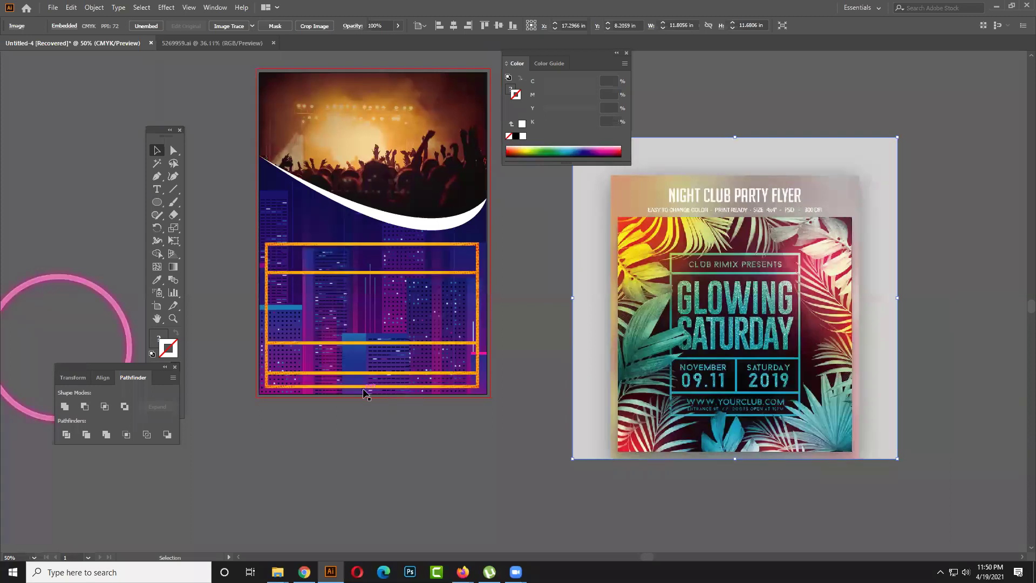
- Draw a rectangle covering the flyer's full width from mid-photo to the bottom, with no stroke and a white-to-black linear gradient fill
{"action": "left_click", "coordinate": [157, 202]}
{"action": "left_click", "coordinate": [211, 201]}
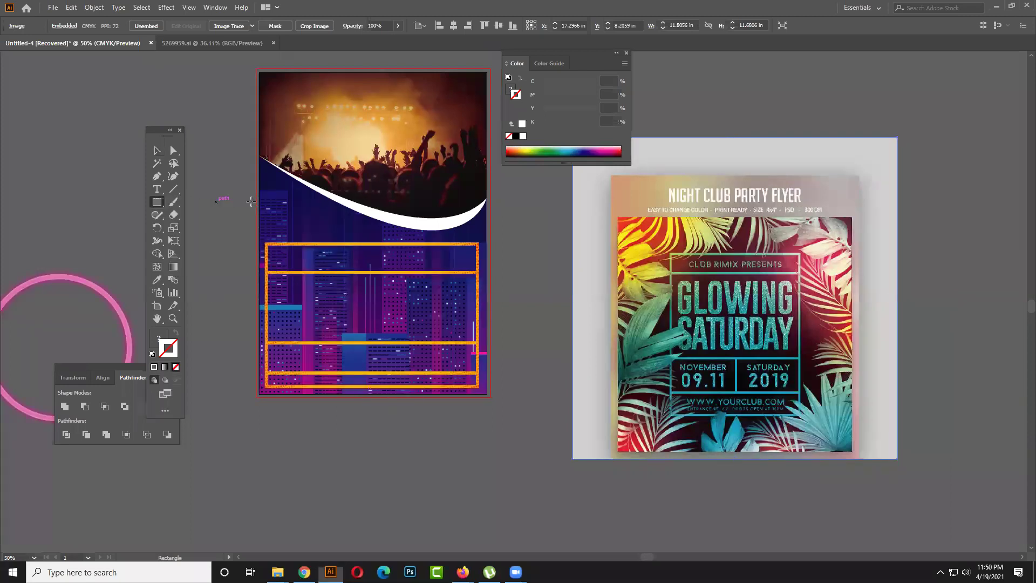
{"action": "left_click_drag", "start_coordinate": [260, 151], "coordinate": [486, 393]}
{"action": "left_click", "coordinate": [166, 368]}
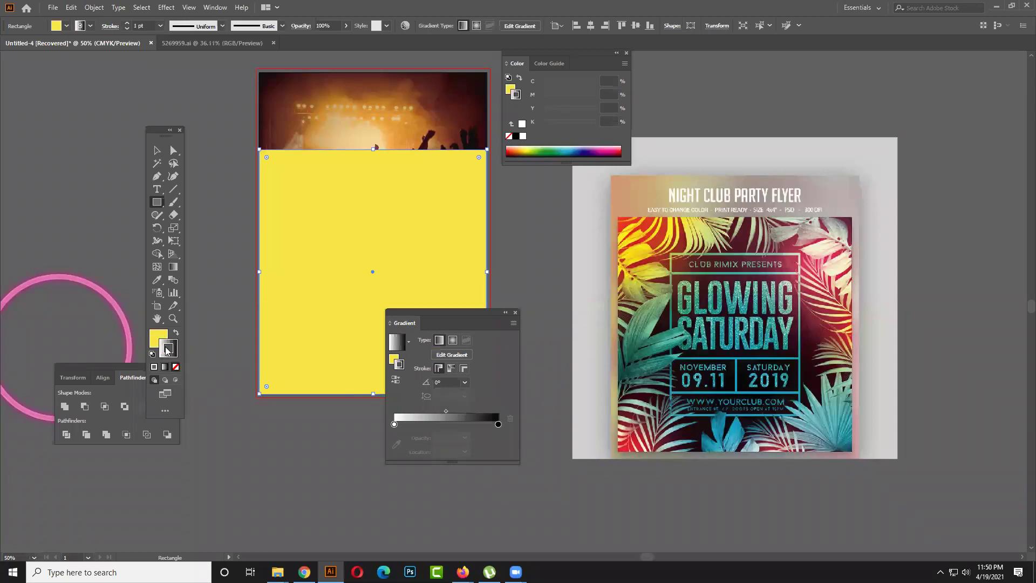
{"action": "left_click", "coordinate": [176, 367]}
{"action": "left_click", "coordinate": [164, 368]}
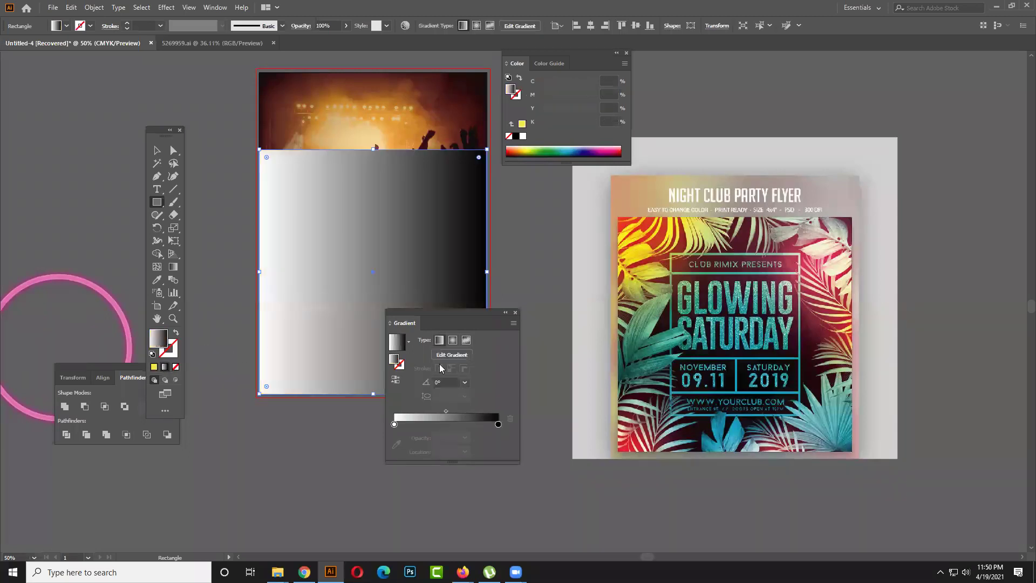
- Apply the Fading Sky preset gradient to the large rectangle covering the lower part of the flyer
{"action": "left_click", "coordinate": [394, 424]}
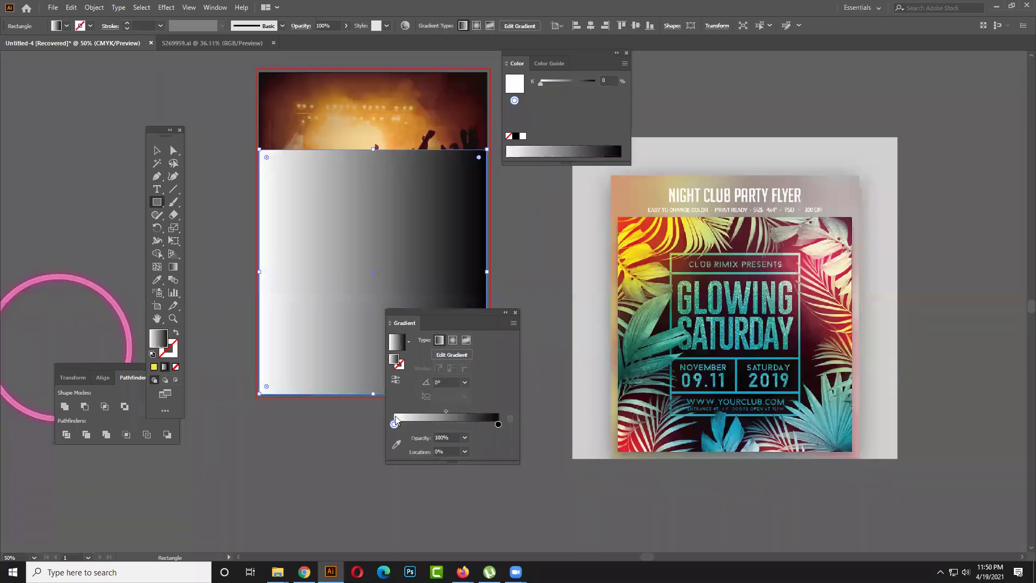
{"action": "left_click", "coordinate": [409, 341]}
{"action": "left_click", "coordinate": [340, 398]}
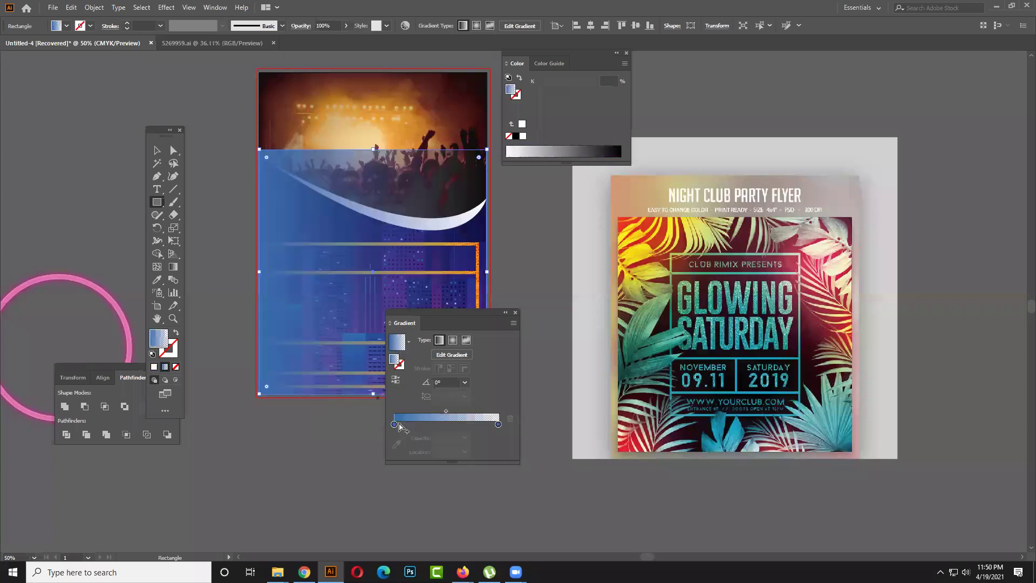
{"action": "left_click", "coordinate": [409, 341]}
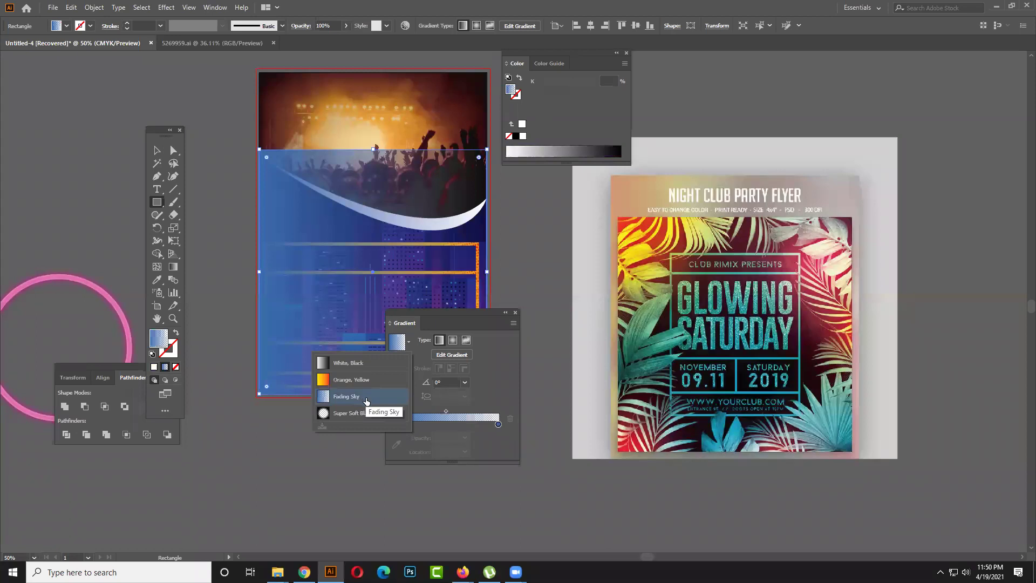
{"action": "left_click", "coordinate": [502, 398]}
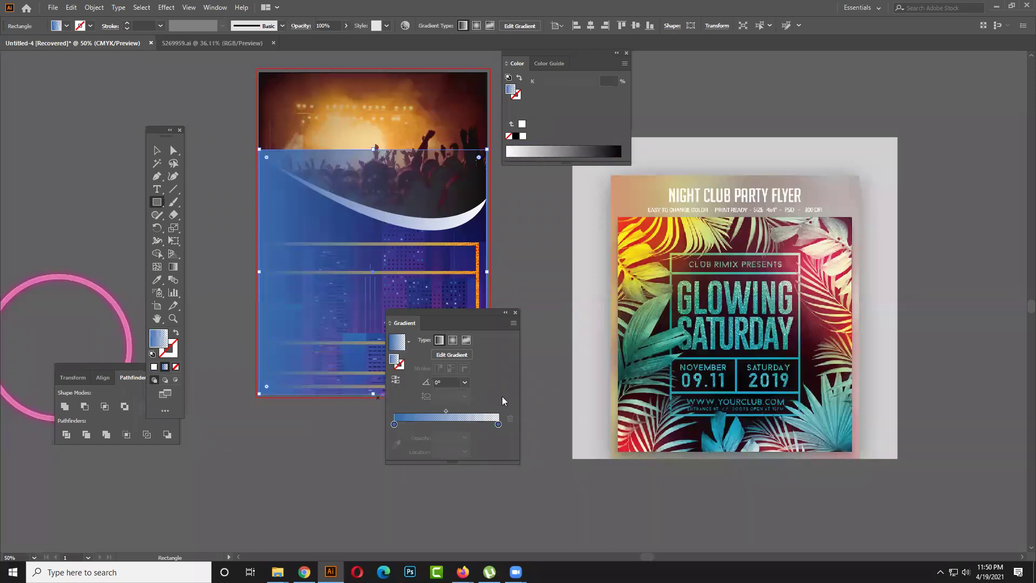
- Try 100% opacity on the end stop of the rectangle's gradient and return it to 0%
{"action": "left_click", "coordinate": [394, 425]}
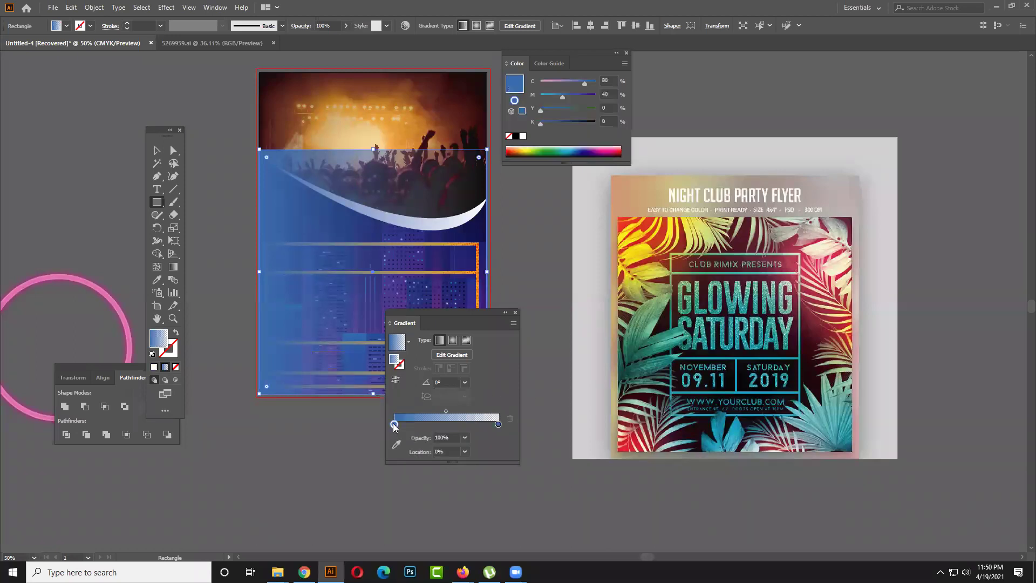
{"action": "left_click", "coordinate": [497, 426]}
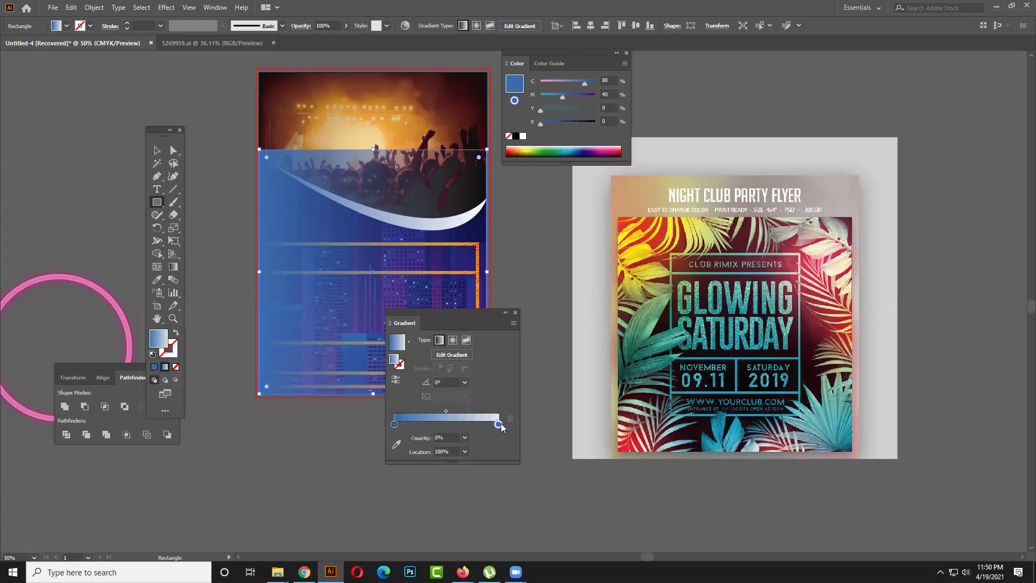
{"action": "left_click", "coordinate": [466, 441]}
{"action": "left_click", "coordinate": [473, 424]}
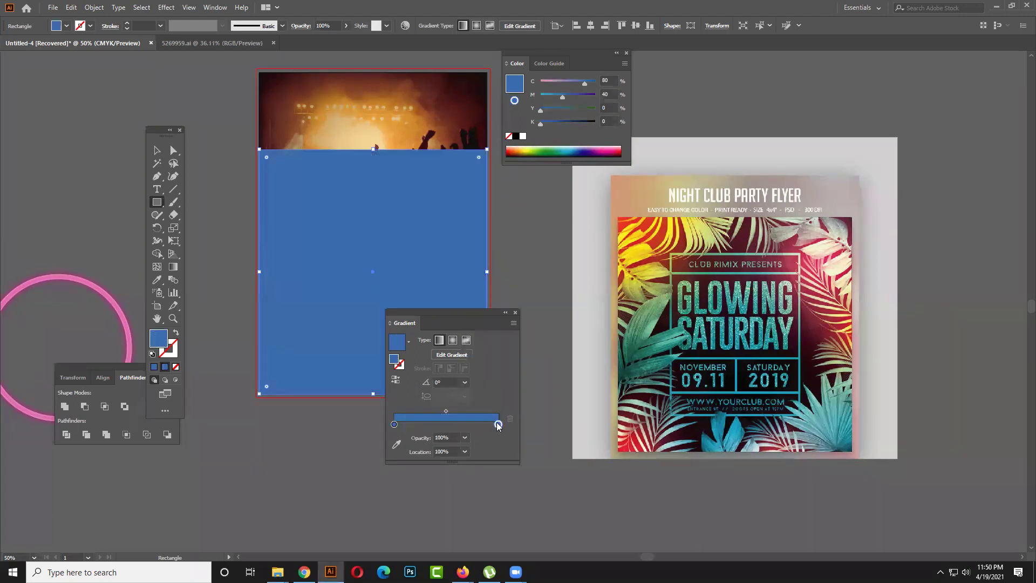
{"action": "left_click", "coordinate": [465, 438]}
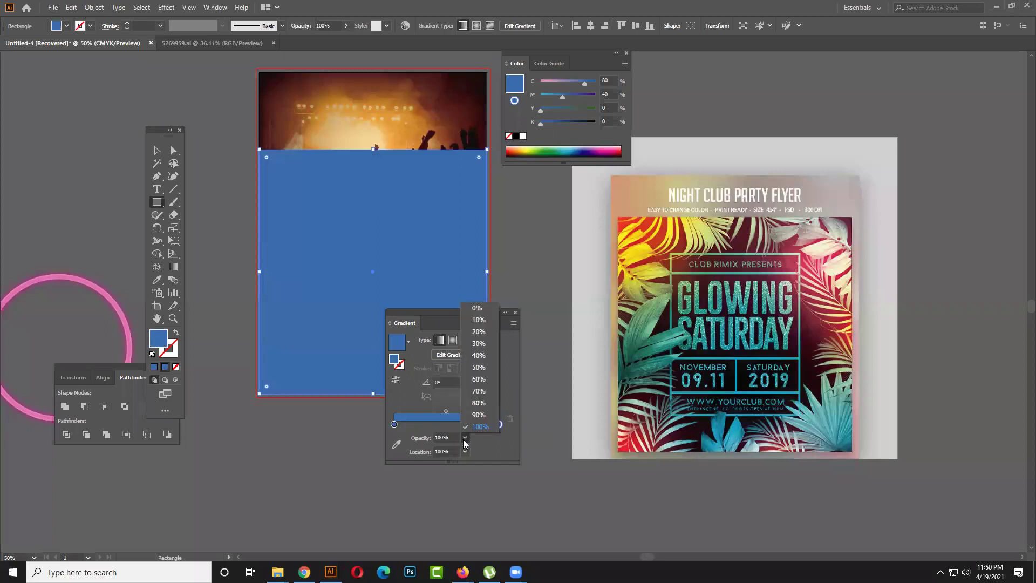
{"action": "left_click", "coordinate": [476, 313]}
- Recolor both stops of the rectangle's fading gradient from blue to black
{"action": "left_click", "coordinate": [395, 425]}
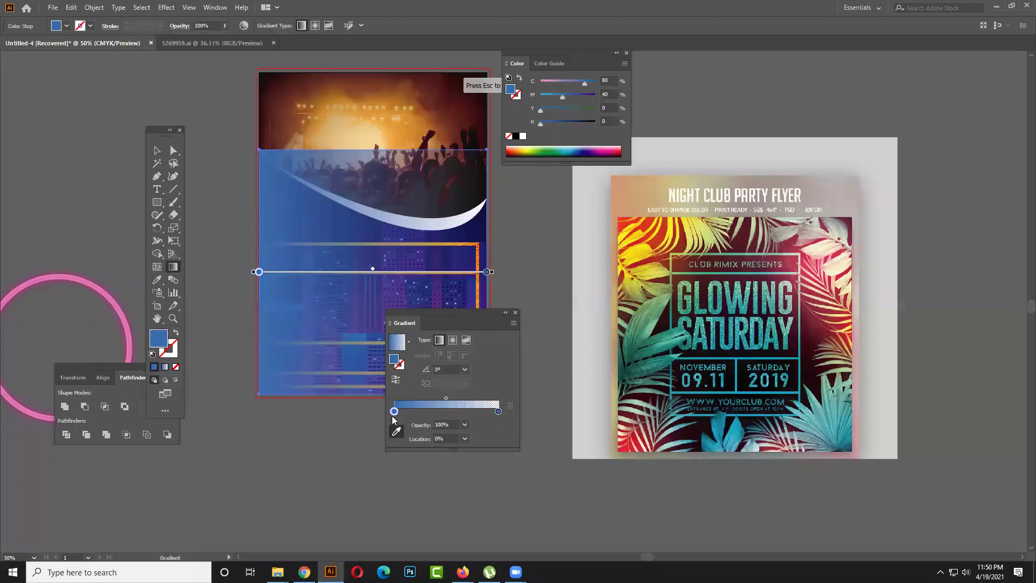
{"action": "double_click", "coordinate": [394, 411]}
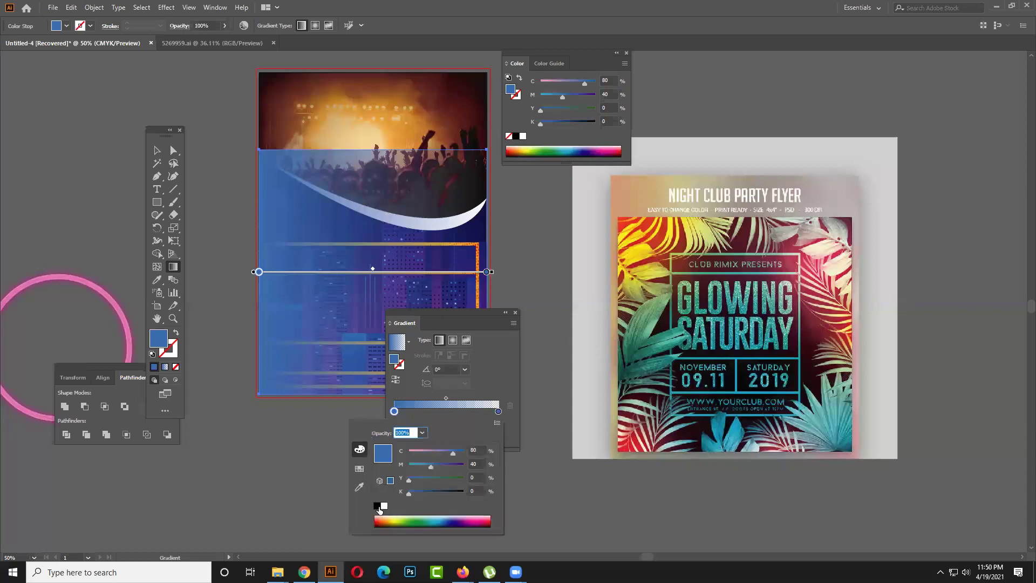
{"action": "left_click", "coordinate": [378, 507]}
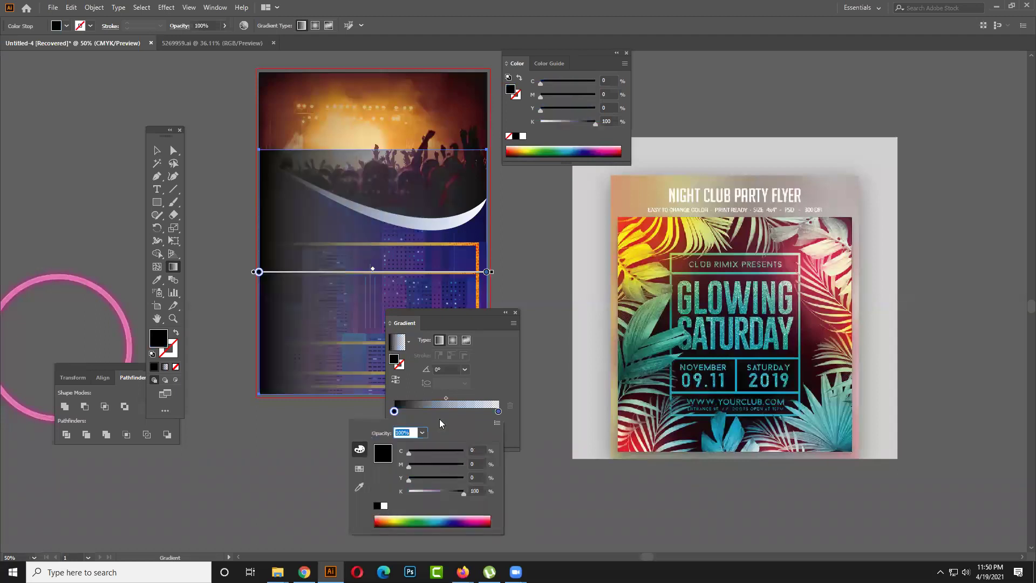
{"action": "left_click", "coordinate": [498, 411]}
{"action": "double_click", "coordinate": [499, 411]}
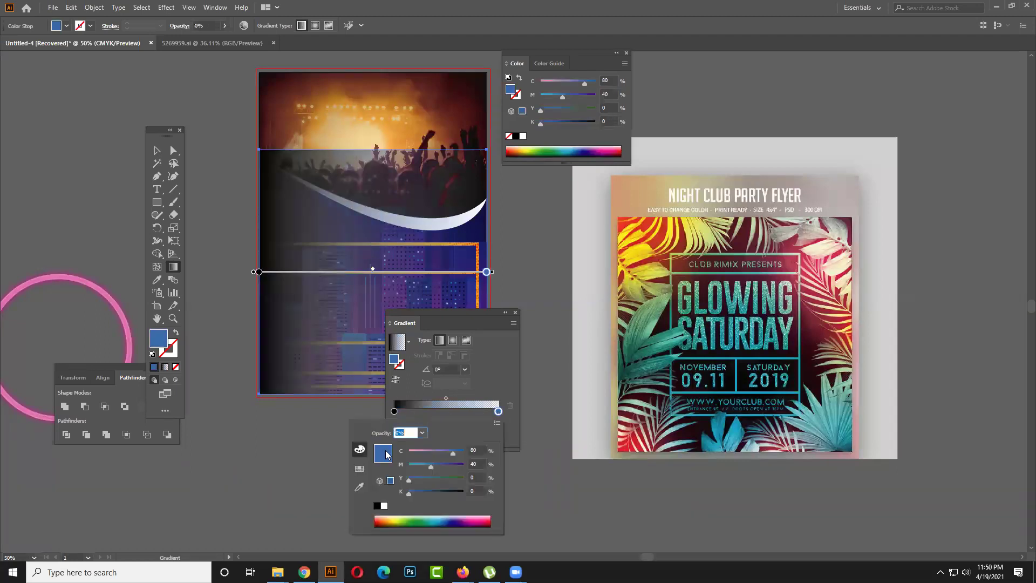
{"action": "left_click", "coordinate": [378, 506]}
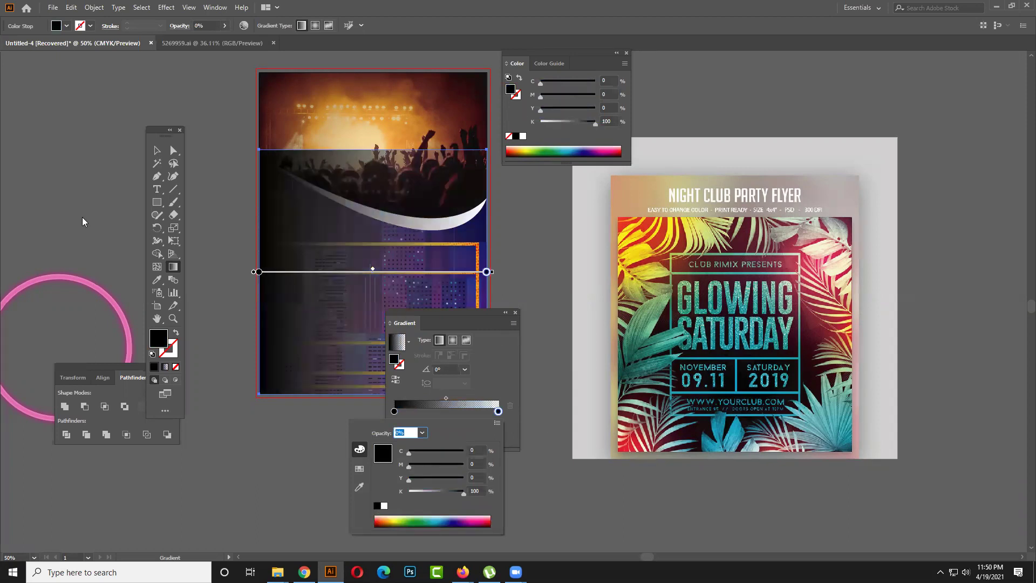
{"action": "key", "text": "Return"}
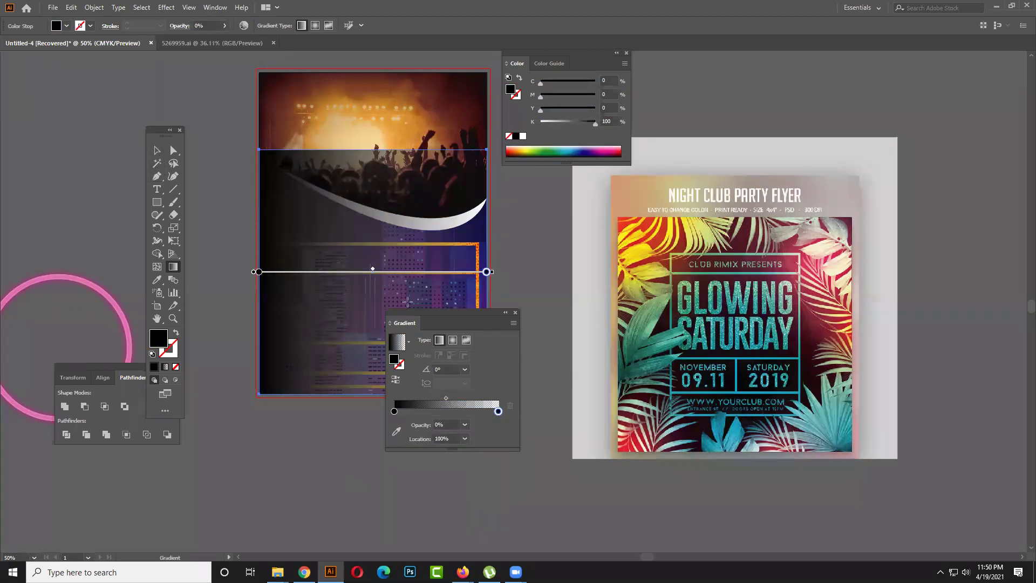
- Redraw the rectangle's gradient vertically at 90°, running from black near the flyer's bottom to transparent at the crowd photo
{"action": "left_click_drag", "start_coordinate": [452, 321], "coordinate": [603, 321]}
{"action": "left_click", "coordinate": [157, 150]}
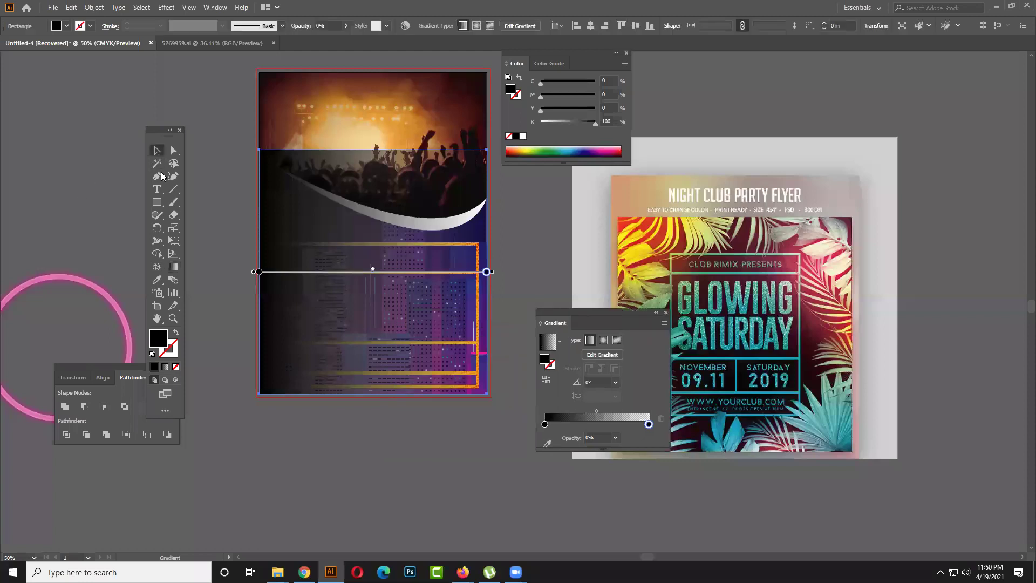
{"action": "left_click", "coordinate": [173, 266]}
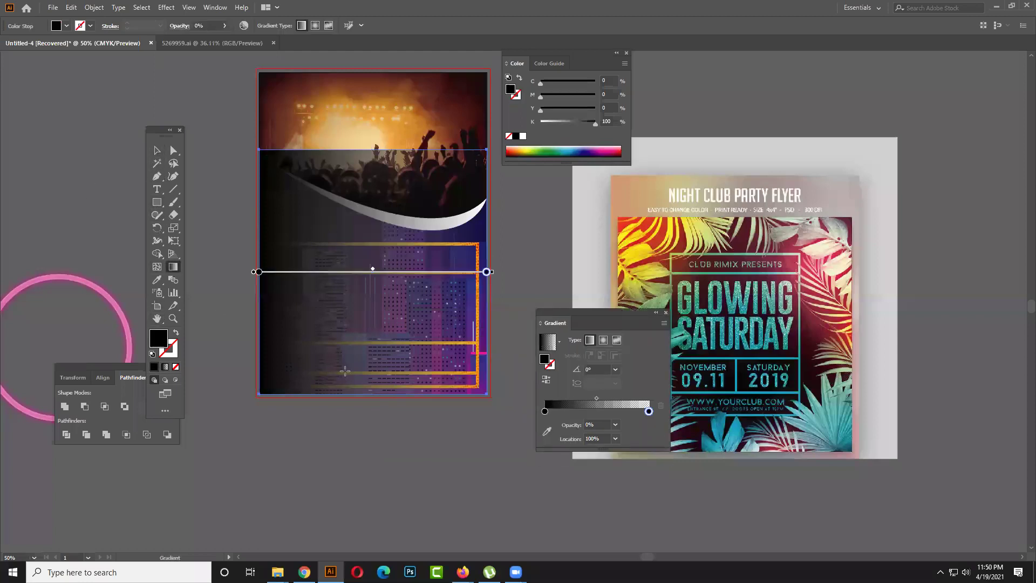
{"action": "left_click_drag", "start_coordinate": [372, 377], "coordinate": [372, 159]}
{"action": "left_click_drag", "start_coordinate": [372, 371], "coordinate": [336, 143]}
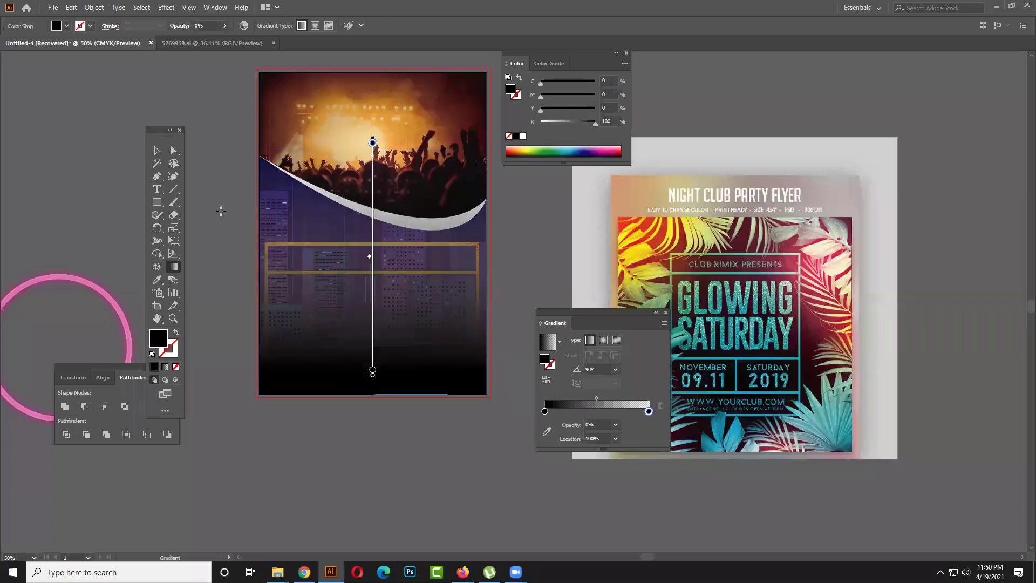
- Send the black gradient rectangle behind the orange divided frame
{"action": "left_click", "coordinate": [377, 306]}
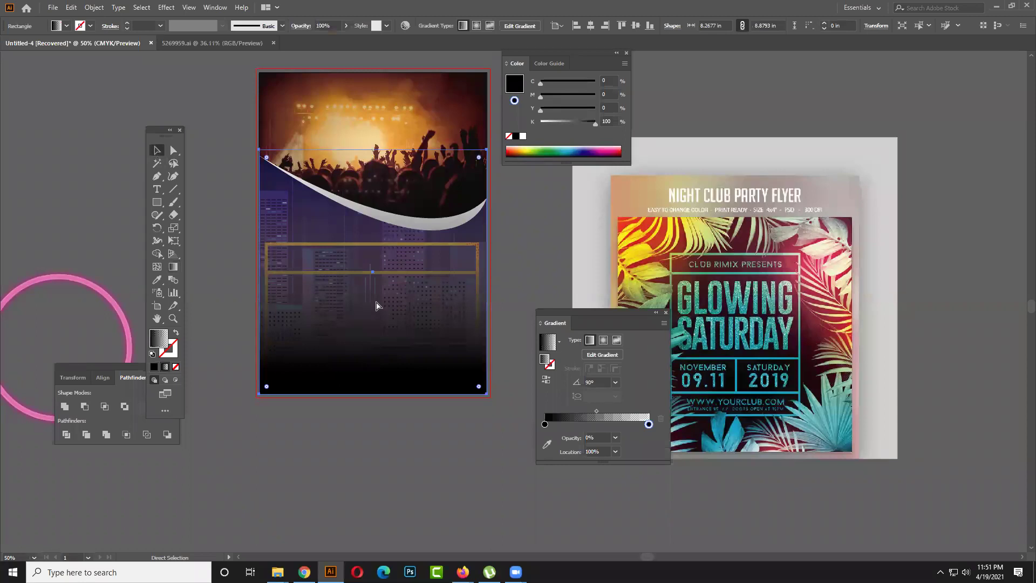
{"action": "left_click", "coordinate": [377, 306]}
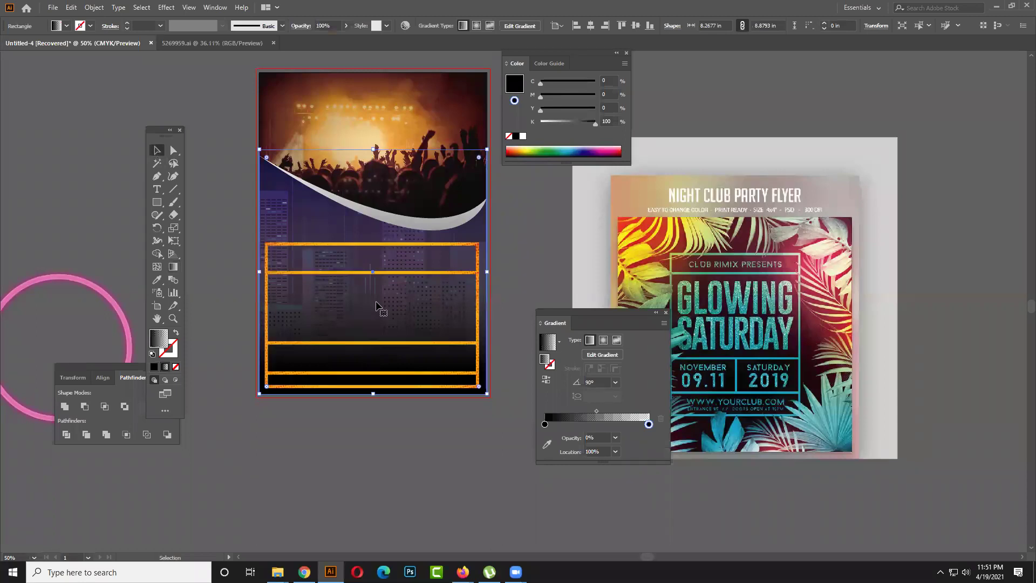
{"action": "left_click", "coordinate": [545, 246]}
- Lower the black gradient rectangle's overall opacity to 56% and deselect it
{"action": "left_click", "coordinate": [417, 315]}
{"action": "left_click", "coordinate": [346, 25]}
{"action": "left_click_drag", "start_coordinate": [346, 39], "coordinate": [326, 45]}
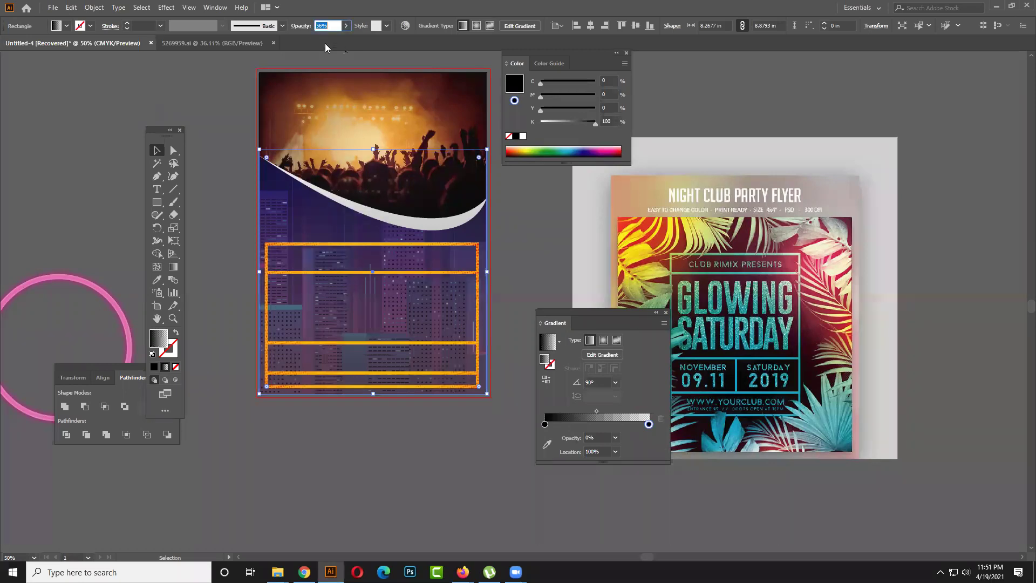
{"action": "left_click", "coordinate": [326, 47]}
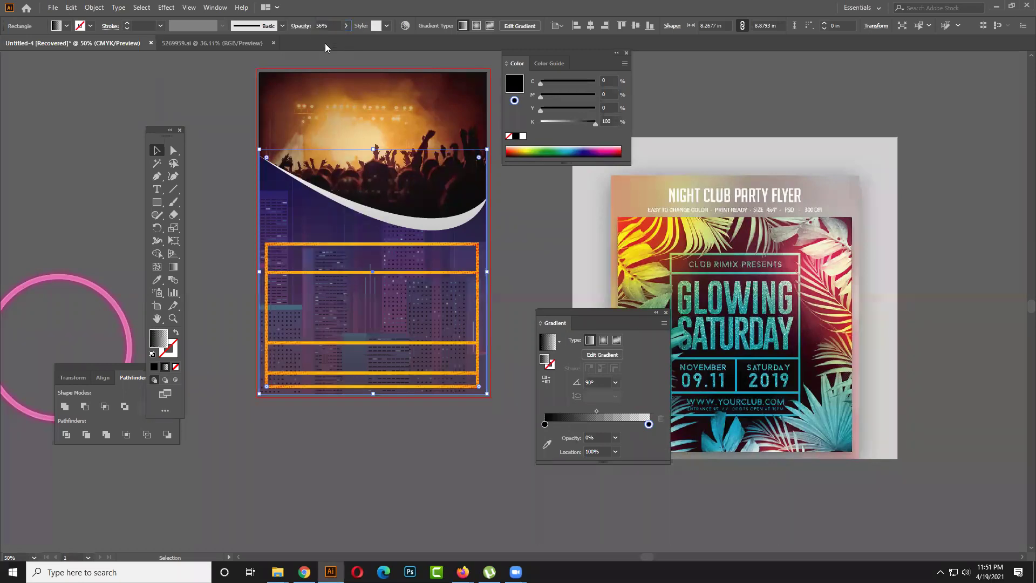
{"action": "left_click", "coordinate": [224, 426]}
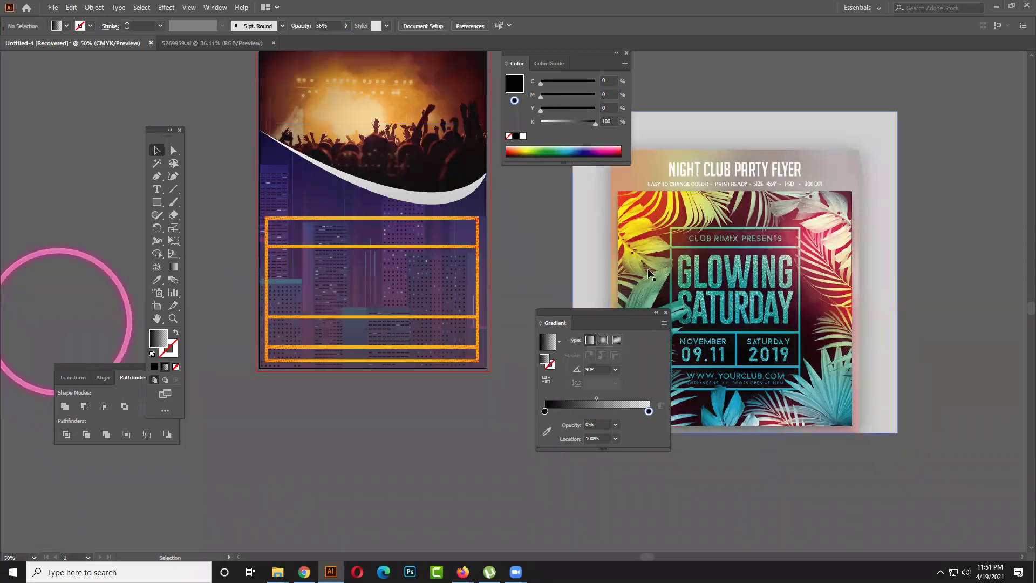
- Draw a sample rectangle about 10.88 by 4.34 in beside the reference flyer and move it over the flyer's upper part
{"action": "left_click_drag", "start_coordinate": [762, 317], "coordinate": [361, 286]}
{"action": "key", "text": "m"}
{"action": "left_click_drag", "start_coordinate": [559, 193], "coordinate": [856, 309]}
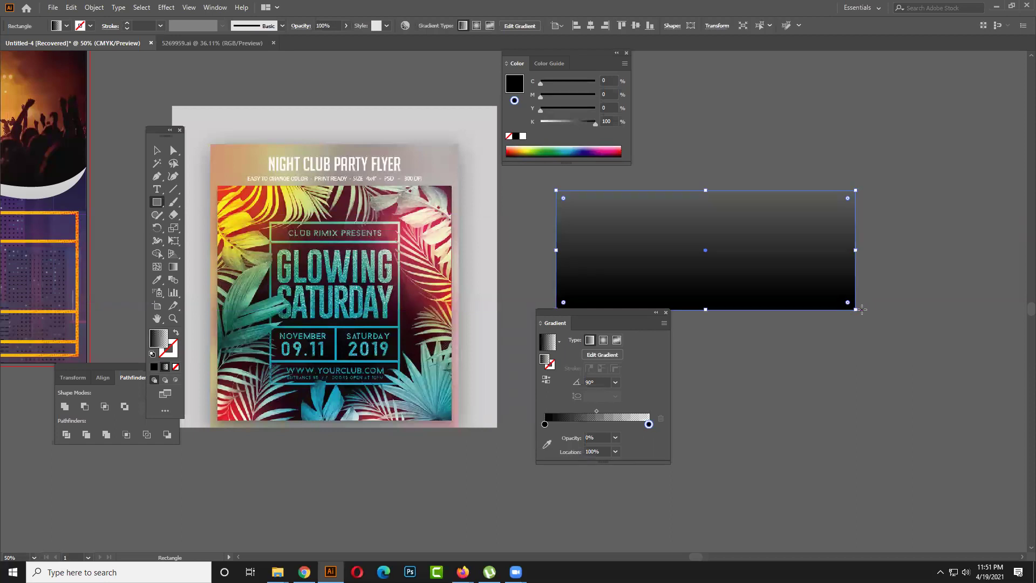
{"action": "key", "text": "v"}
{"action": "left_click_drag", "start_coordinate": [610, 245], "coordinate": [295, 215]}
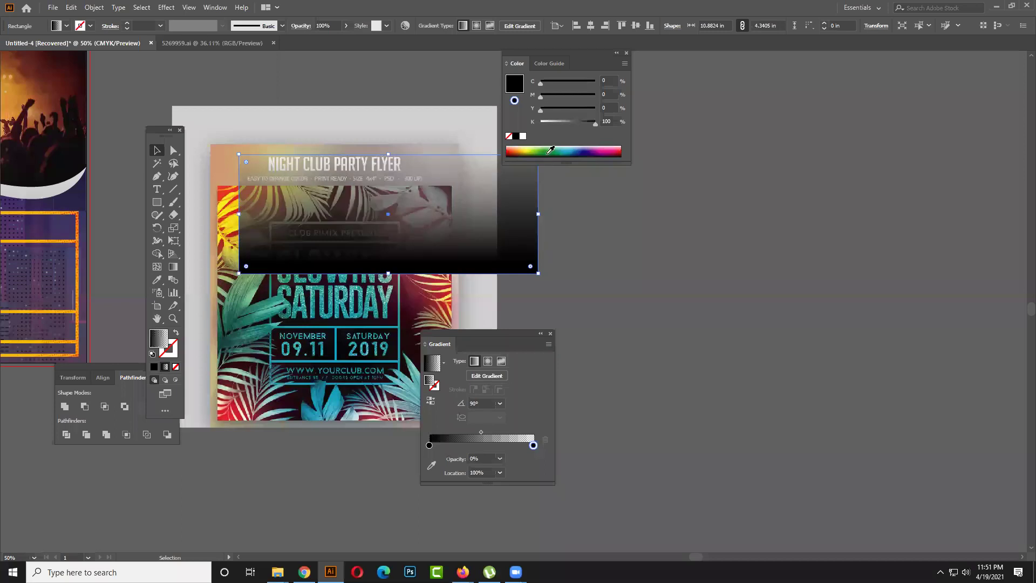
- Set the start stop of the sample rectangle's gradient to green (C 95.29, M 0, Y 99.22, K 0)
{"action": "double_click", "coordinate": [429, 445]}
{"action": "left_click", "coordinate": [456, 412]}
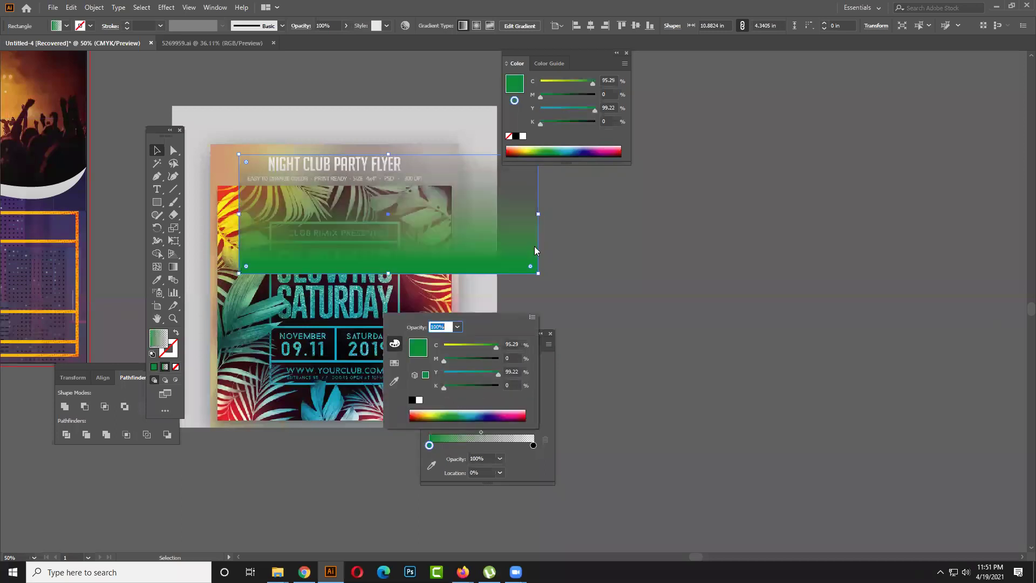
{"action": "left_click", "coordinate": [534, 450]}
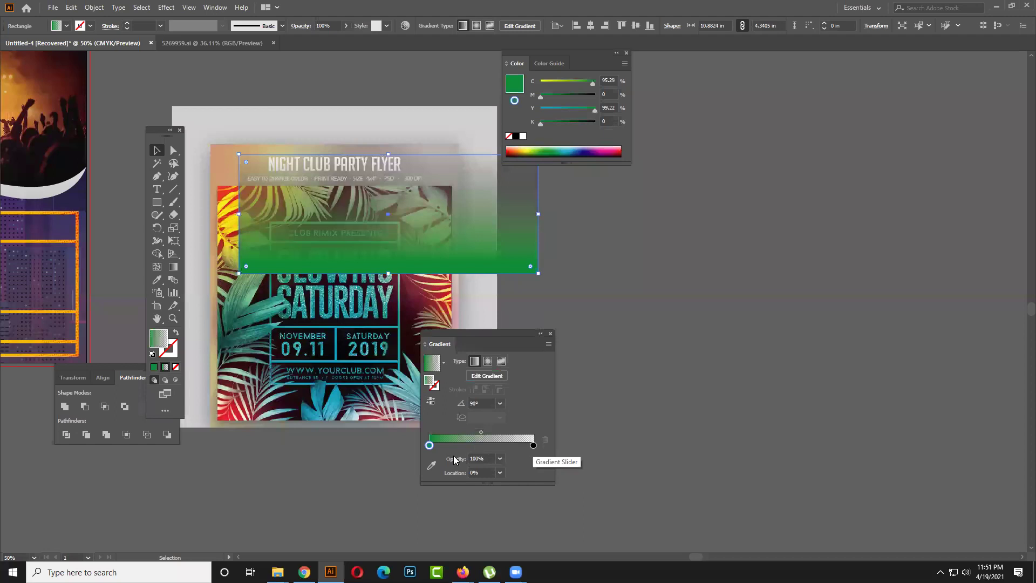
- Color the end stop of the sample rectangle's gradient red FF0B0B and set its opacity to 100%
{"action": "key", "text": "g"}
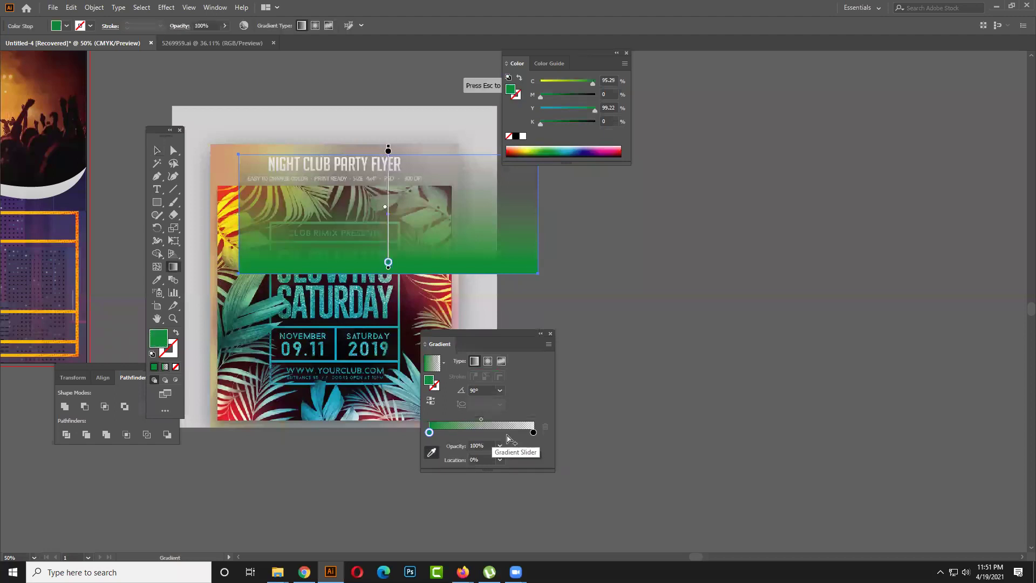
{"action": "left_click", "coordinate": [534, 433]}
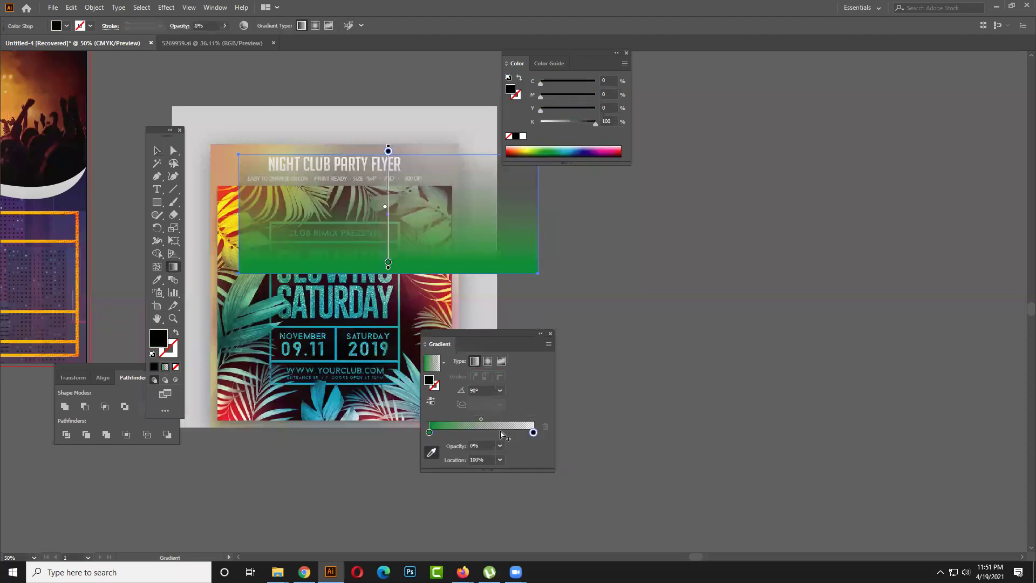
{"action": "double_click", "coordinate": [430, 382]}
{"action": "left_click", "coordinate": [507, 214]}
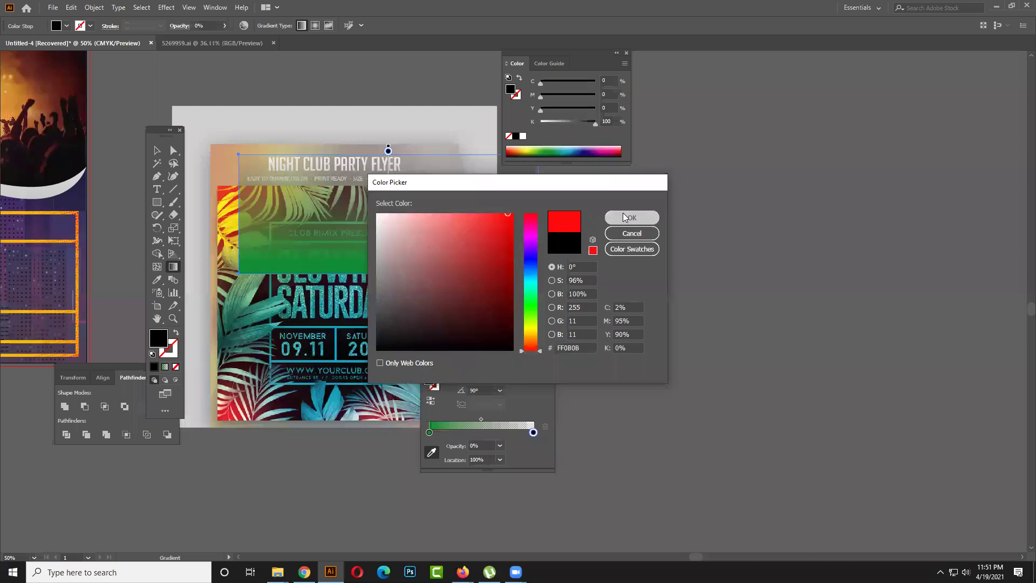
{"action": "left_click", "coordinate": [629, 218]}
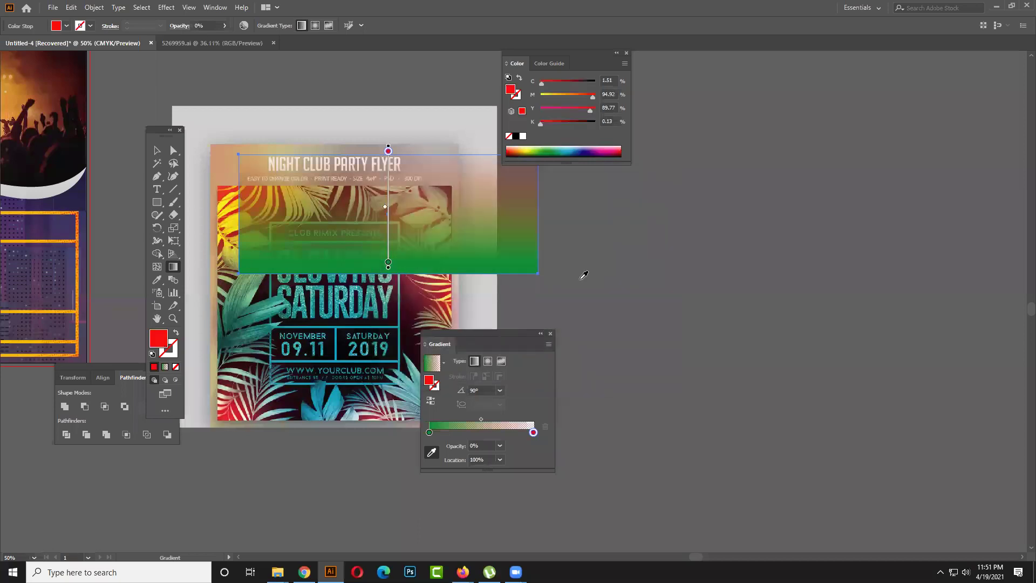
{"action": "left_click", "coordinate": [499, 446]}
{"action": "left_click", "coordinate": [510, 438]}
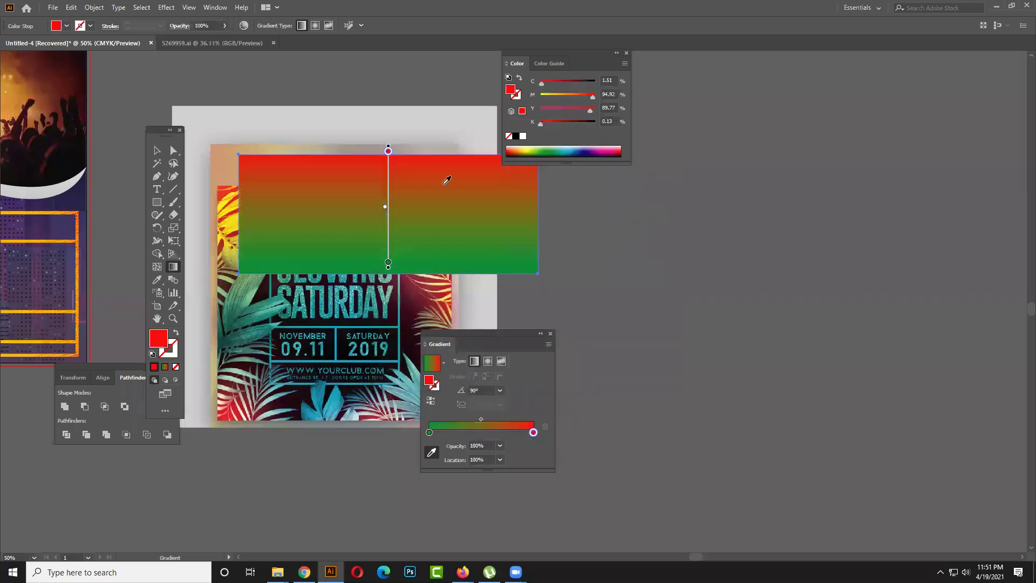
- Move the green-to-red sample rectangle off the reference flyer onto the empty canvas beside it
{"action": "left_click", "coordinate": [157, 151]}
{"action": "left_click_drag", "start_coordinate": [335, 185], "coordinate": [648, 224]}
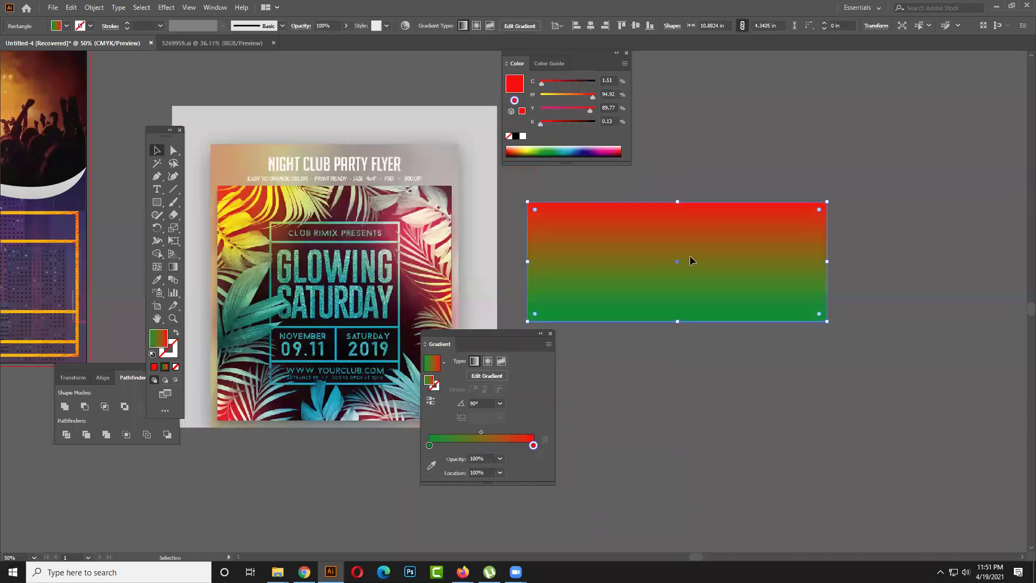
{"action": "left_click_drag", "start_coordinate": [672, 274], "coordinate": [719, 306]}
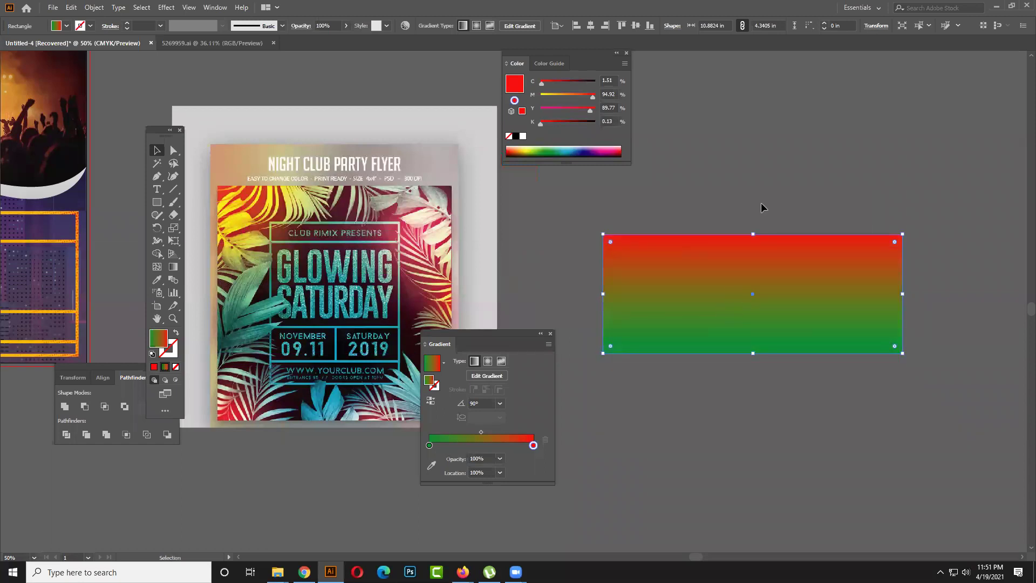
- Set the red end stop's opacity to 0% on the sample rectangle, and delete the rectangle
{"action": "left_click", "coordinate": [499, 459]}
{"action": "left_click", "coordinate": [533, 446]}
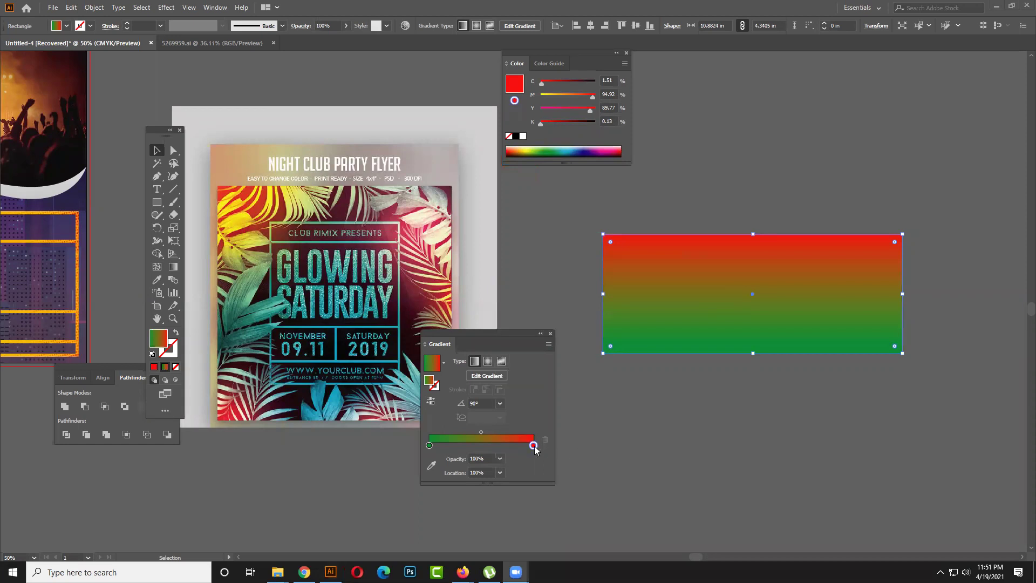
{"action": "left_click", "coordinate": [500, 459]}
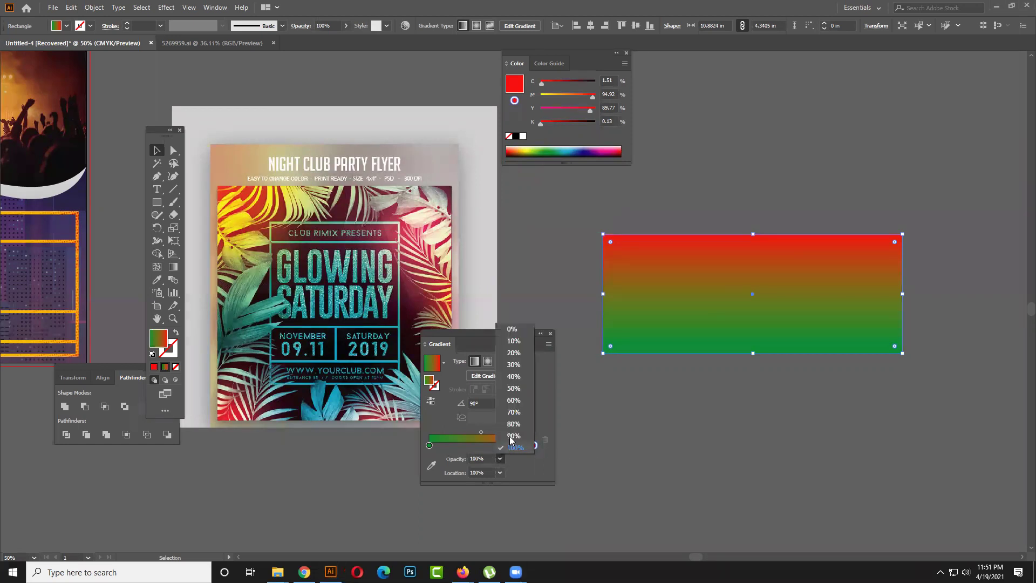
{"action": "left_click", "coordinate": [515, 336]}
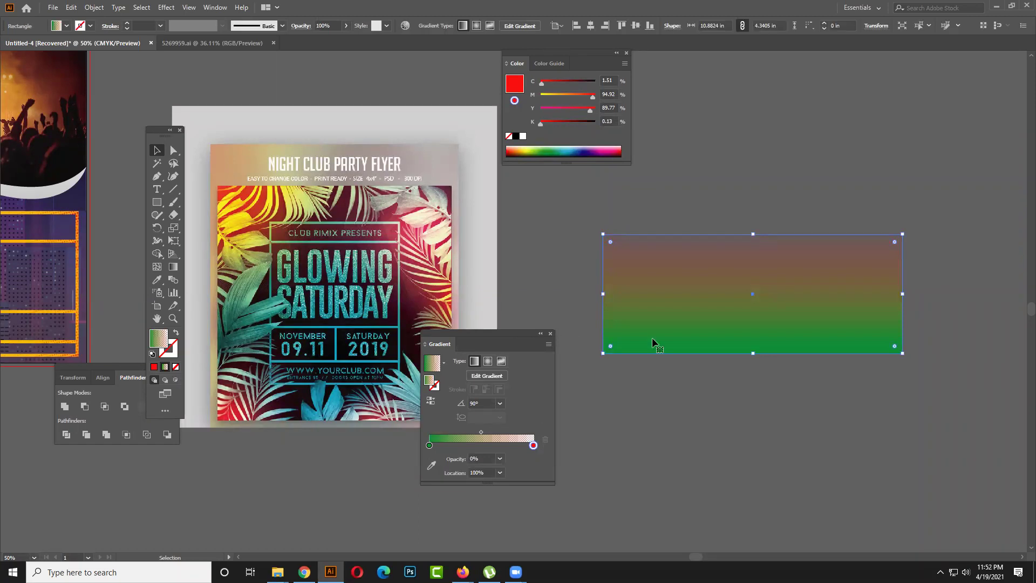
{"action": "key", "text": "Delete"}
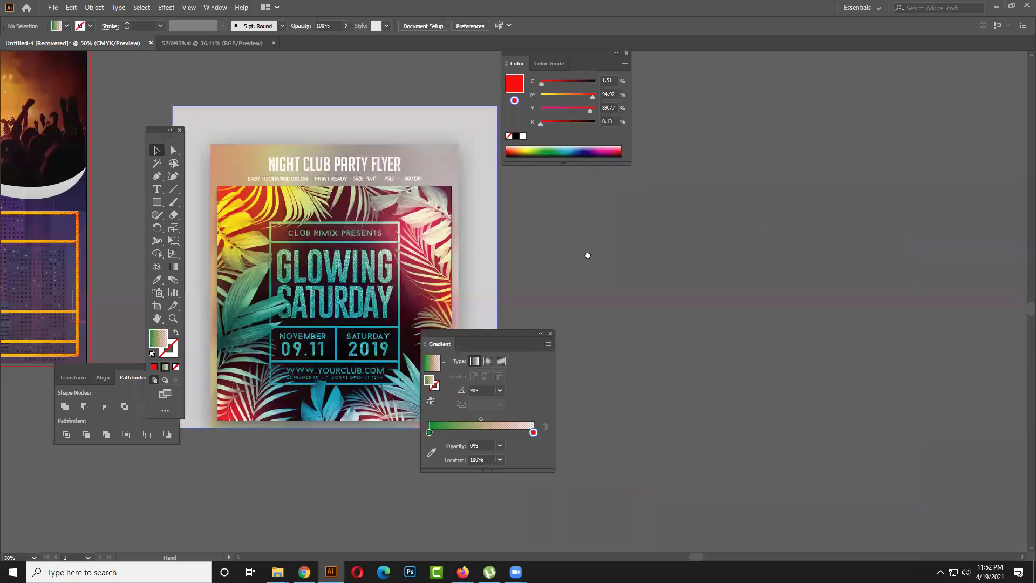
{"action": "scroll", "coordinate": [588, 256], "scroll_direction": "left", "scroll_amount": 5}
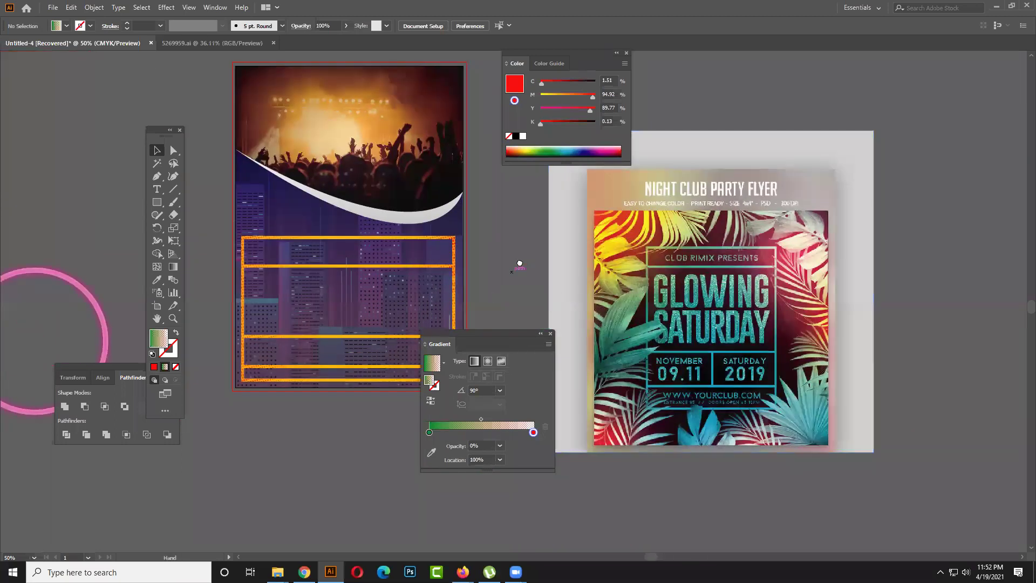
- Move the Gradient panel clear of the flyer and add the point text GLOWING on the empty canvas below the artboard
{"action": "left_click_drag", "start_coordinate": [520, 263], "coordinate": [487, 243]}
{"action": "left_click_drag", "start_coordinate": [520, 334], "coordinate": [833, 309]}
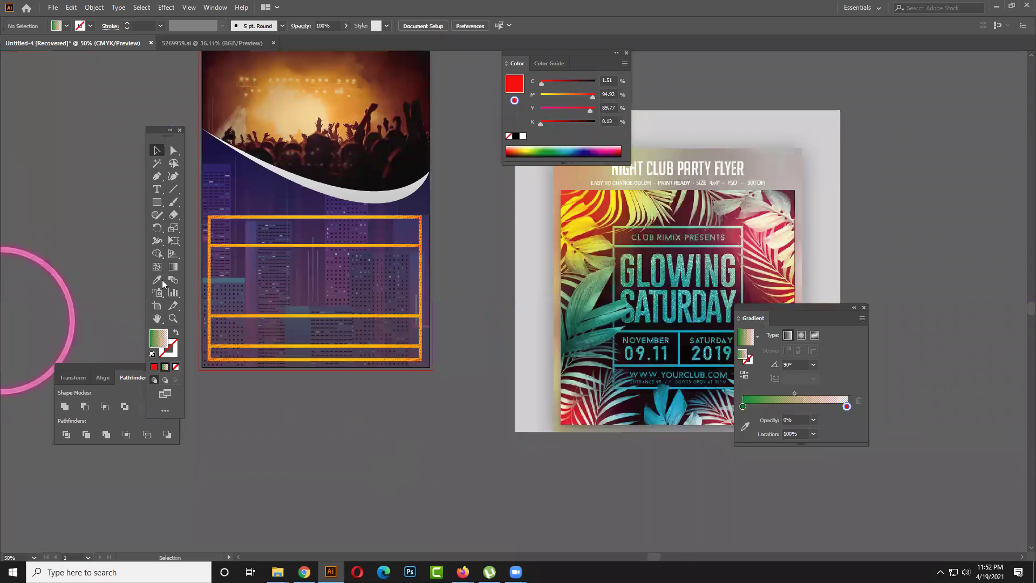
{"action": "left_click", "coordinate": [158, 190]}
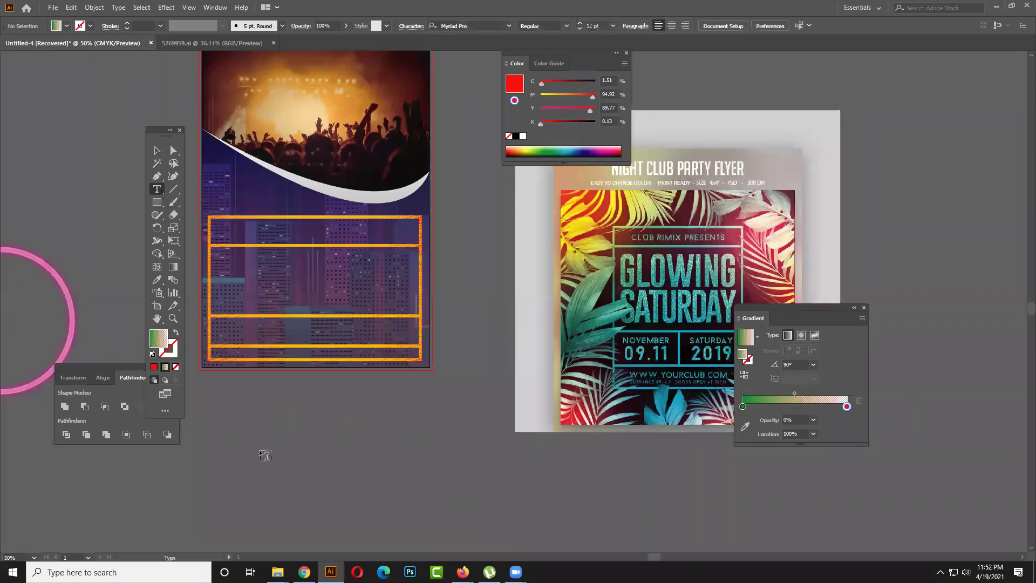
{"action": "scroll", "coordinate": [315, 465], "scroll_direction": "down", "scroll_amount": 5}
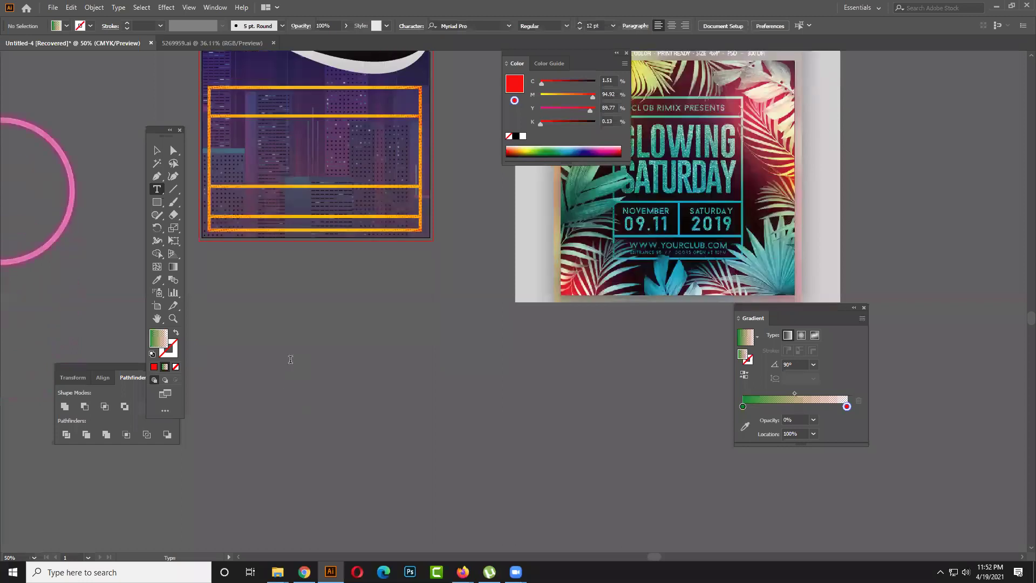
{"action": "left_click", "coordinate": [291, 361]}
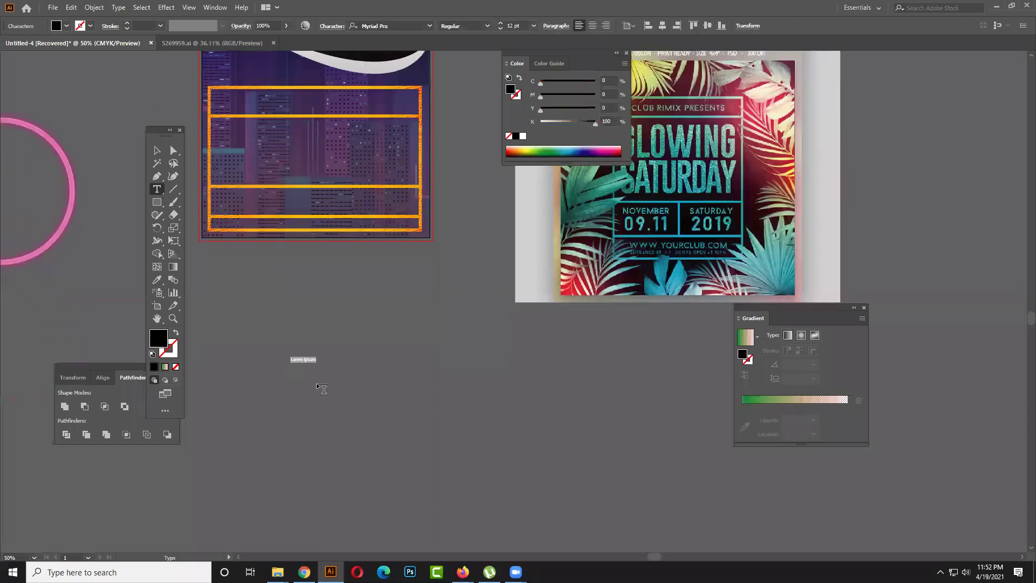
{"action": "type", "text": "GLOWING"}
{"action": "key", "text": "Escape"}
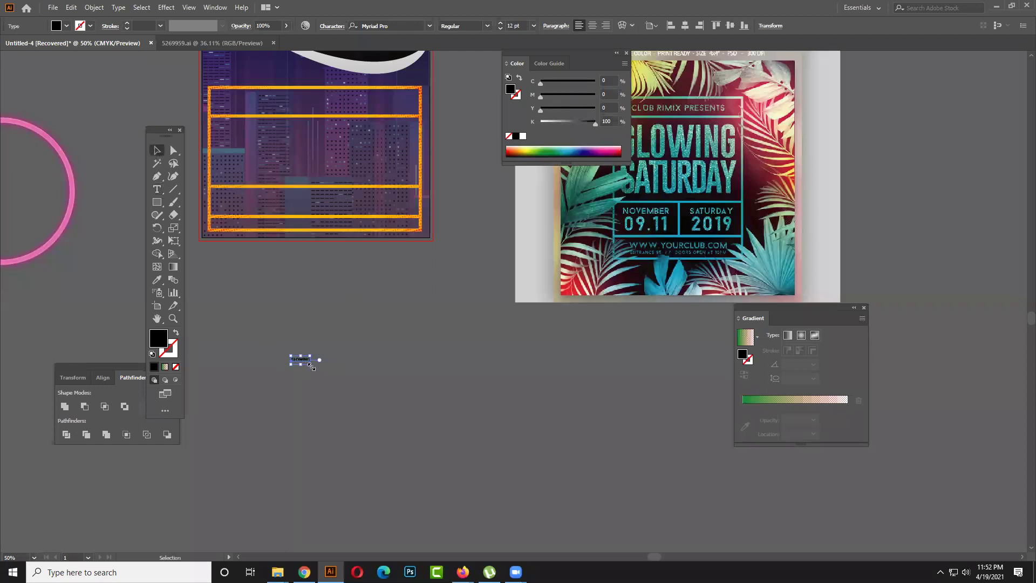
- Scale the GLOWING text up to about 197 pt, position it below the flyer and deselect it
{"action": "left_click_drag", "start_coordinate": [312, 366], "coordinate": [458, 401]}
{"action": "left_click_drag", "start_coordinate": [398, 374], "coordinate": [498, 387]}
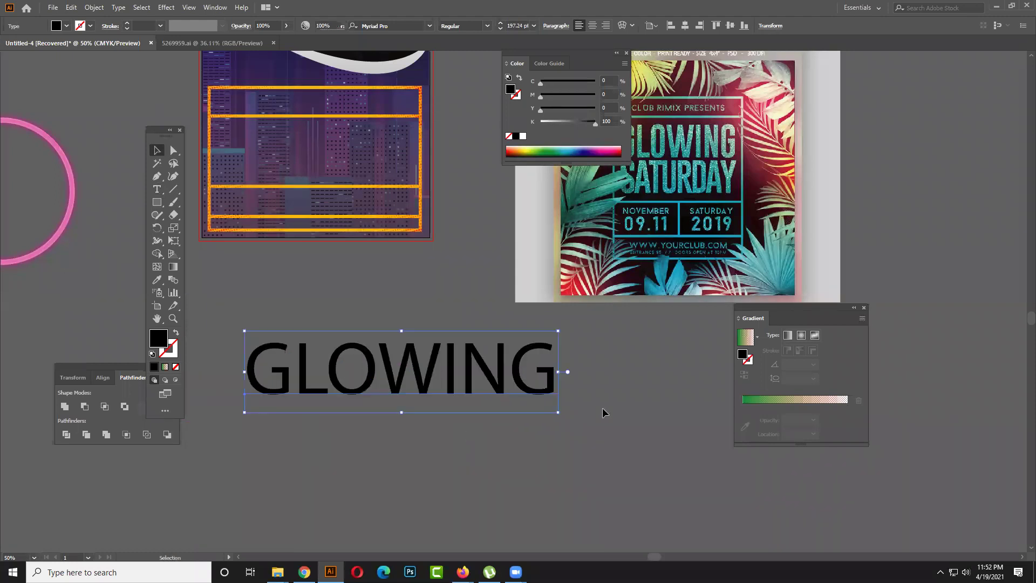
{"action": "left_click", "coordinate": [605, 411]}
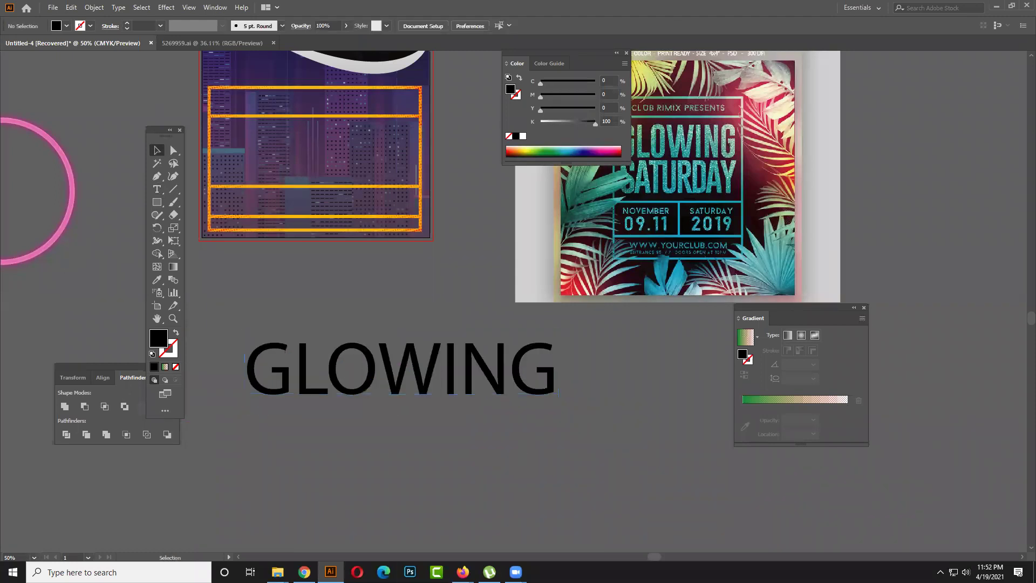
- Switch to Firefox and run a Google search for "stylish font free" in a new tab
{"action": "left_click", "coordinate": [405, 518]}
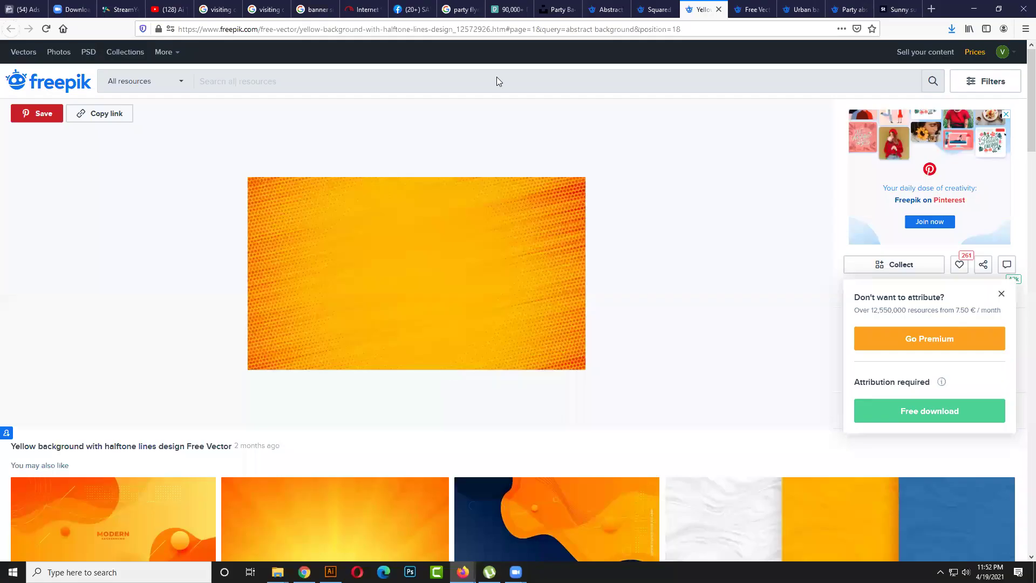
{"action": "left_click", "coordinate": [930, 14]}
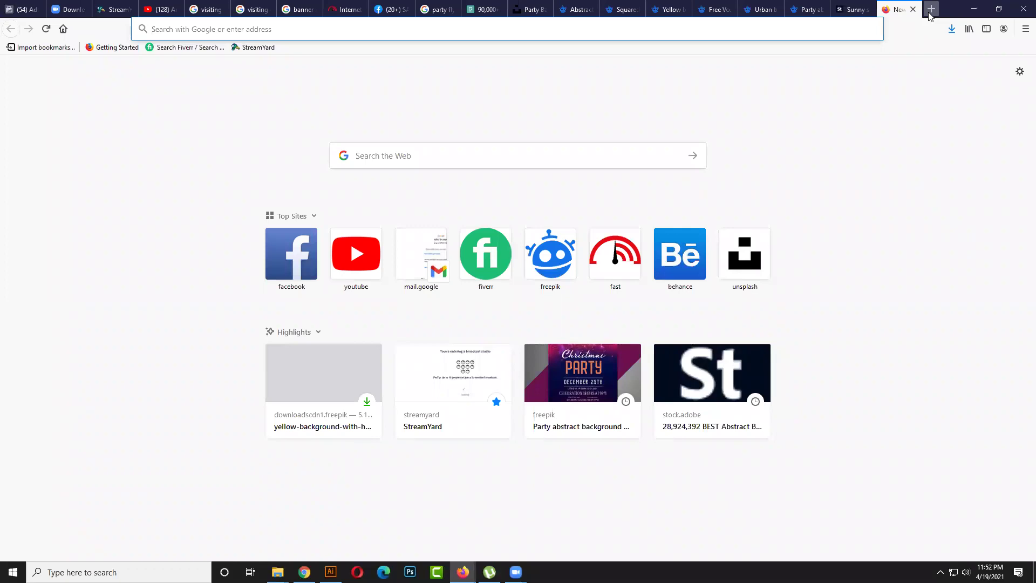
{"action": "type", "text": "sty"}
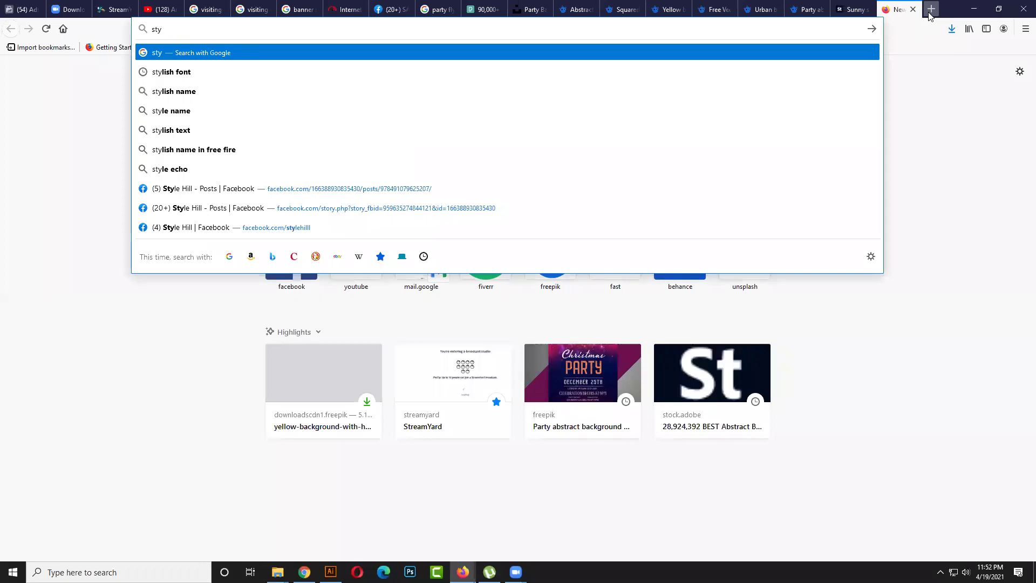
{"action": "key", "text": "Down"}
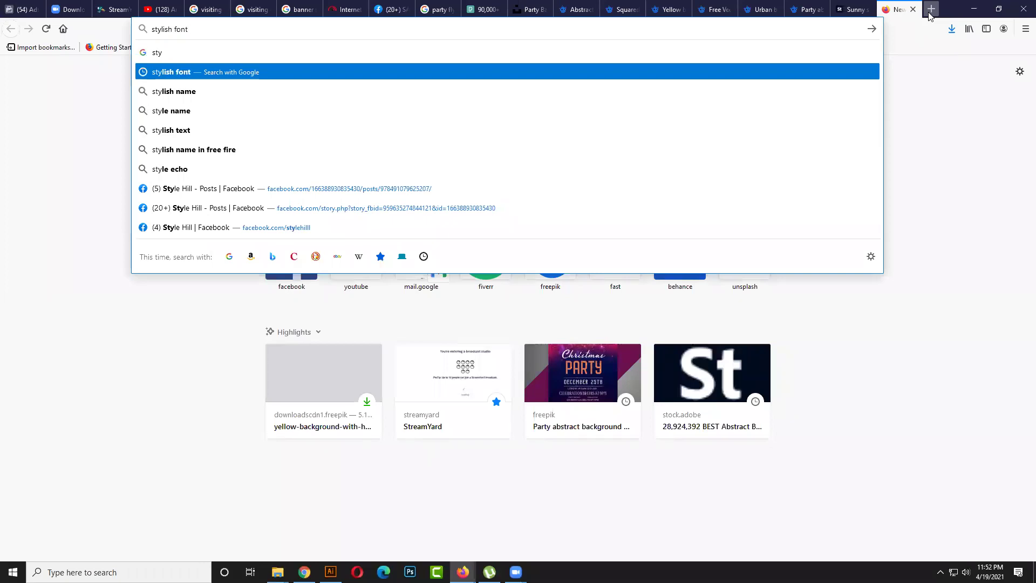
{"action": "type", "text": "free"}
{"action": "key", "text": "Return"}
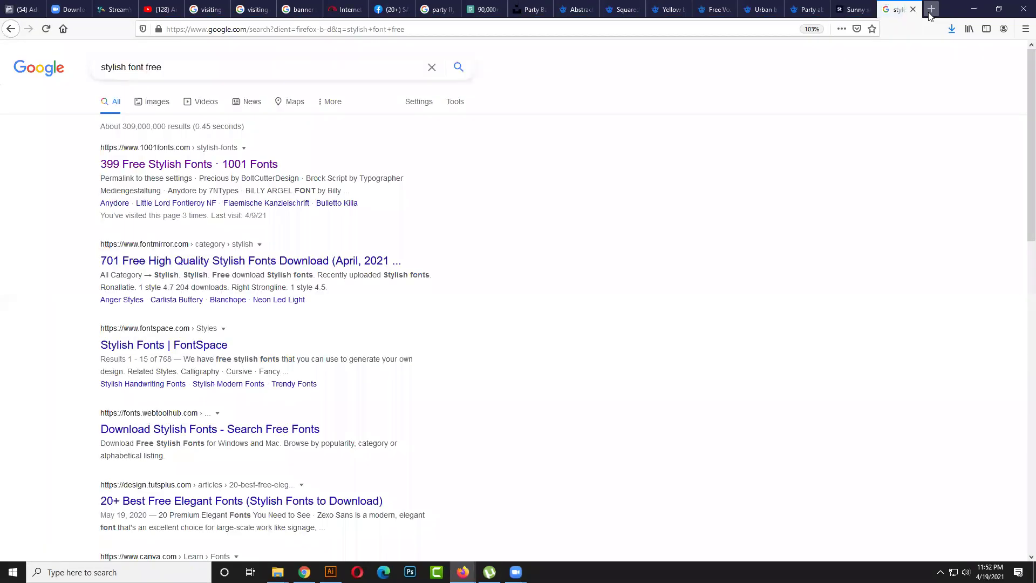
- Open the 1001 Fonts result "399 Free Stylish Fonts" in a separate tab and bring that tab to the front
{"action": "right_click", "coordinate": [224, 170]}
{"action": "left_click", "coordinate": [269, 173]}
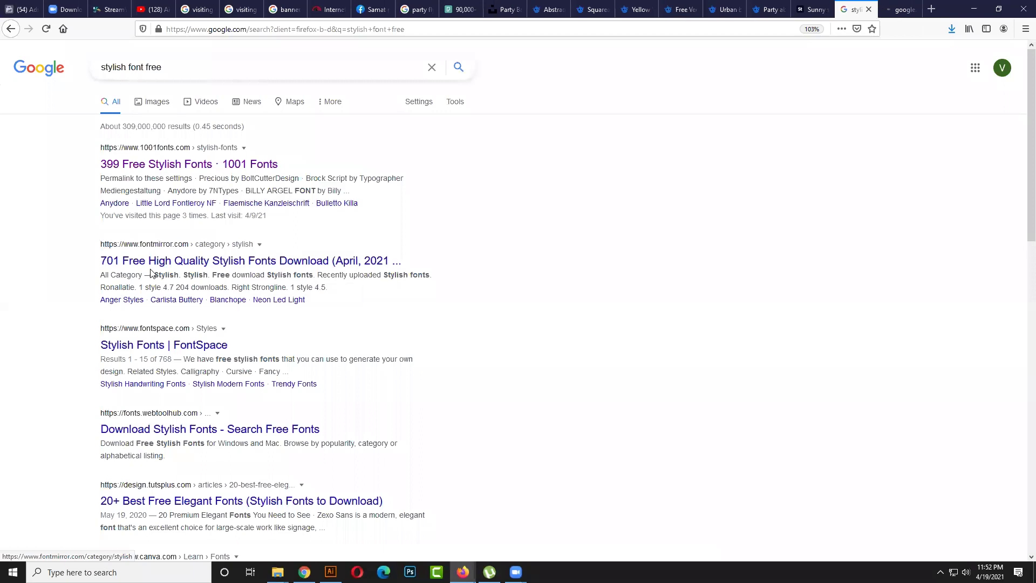
{"action": "left_click", "coordinate": [891, 7]}
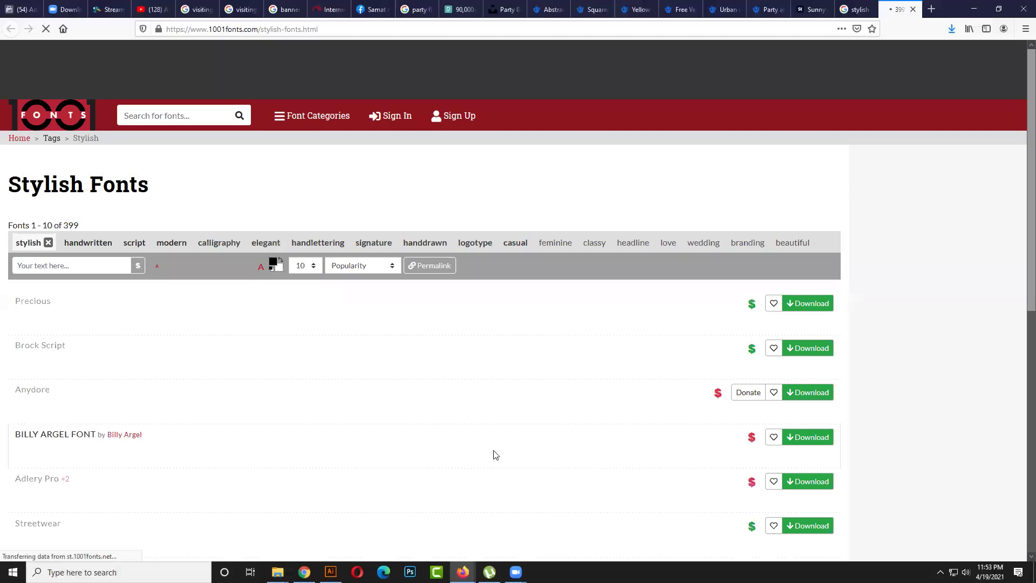
{"action": "left_click", "coordinate": [857, 11]}
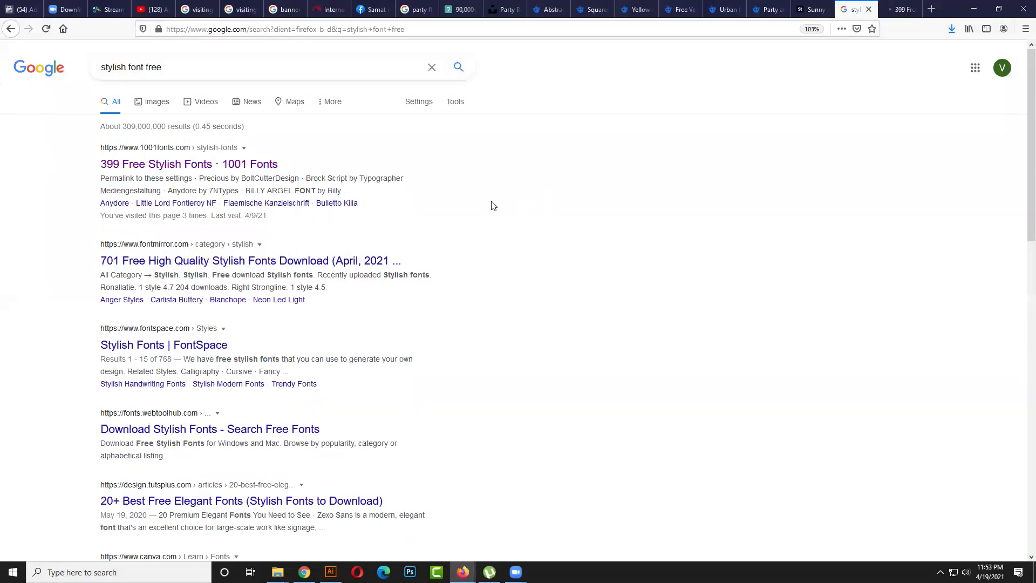
{"action": "left_click", "coordinate": [898, 10]}
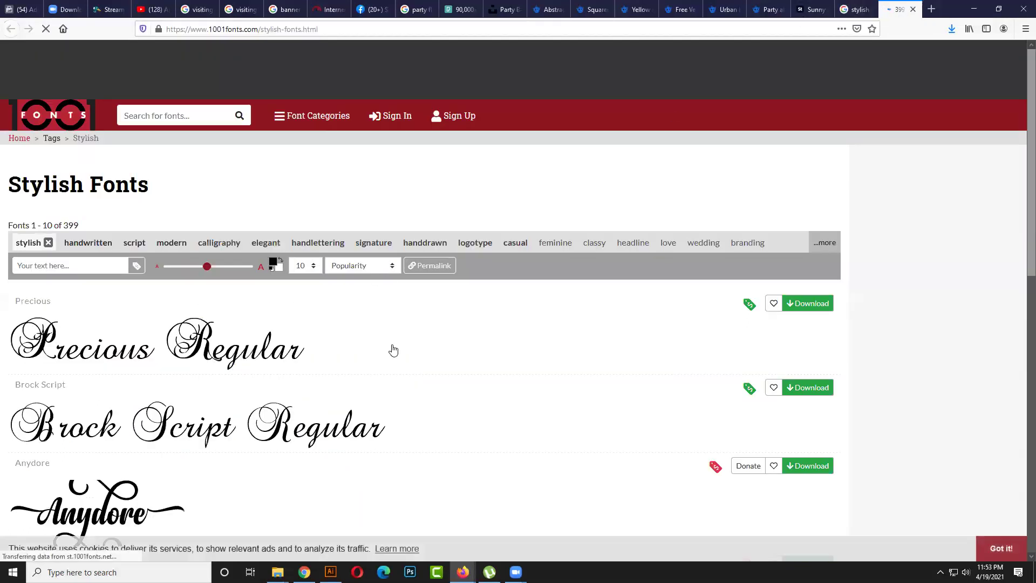
- Examine the first two pages of stylish fonts for a typeface that suits the flyer title
{"action": "scroll", "coordinate": [781, 317], "scroll_direction": "down", "scroll_amount": 3}
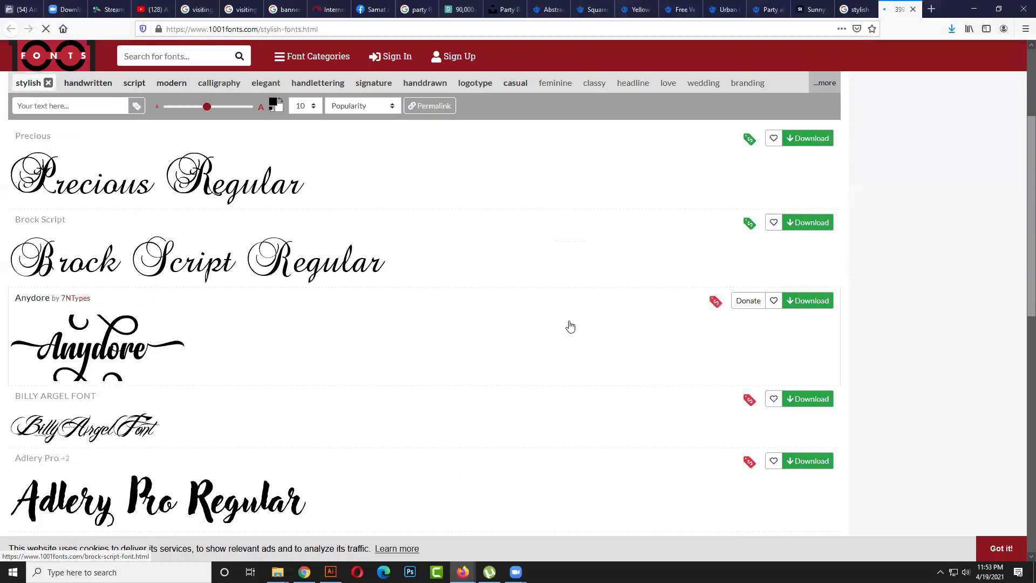
{"action": "scroll", "coordinate": [571, 326], "scroll_direction": "down", "scroll_amount": 9}
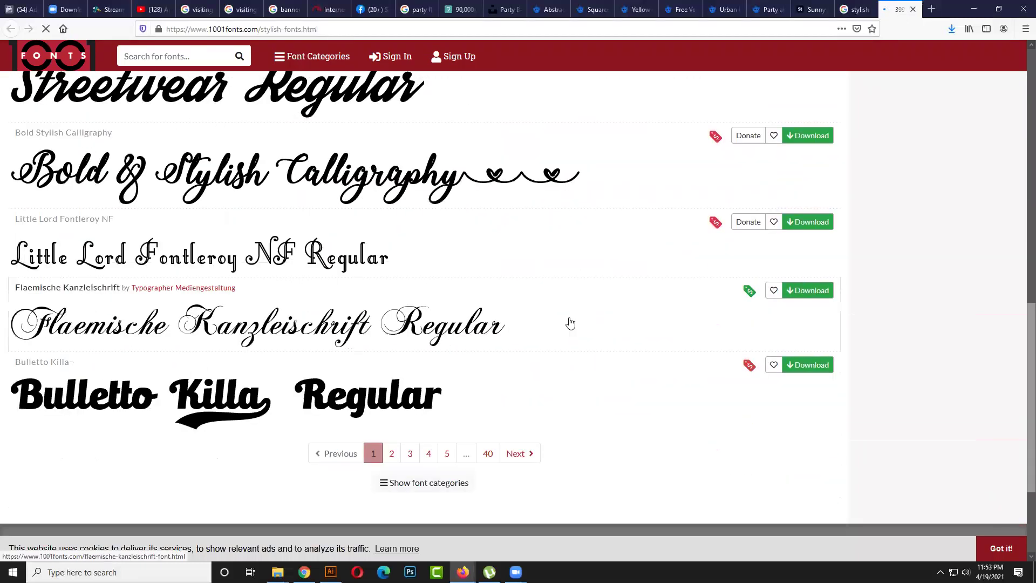
{"action": "scroll", "coordinate": [570, 324], "scroll_direction": "down", "scroll_amount": 3}
{"action": "left_click", "coordinate": [393, 298]}
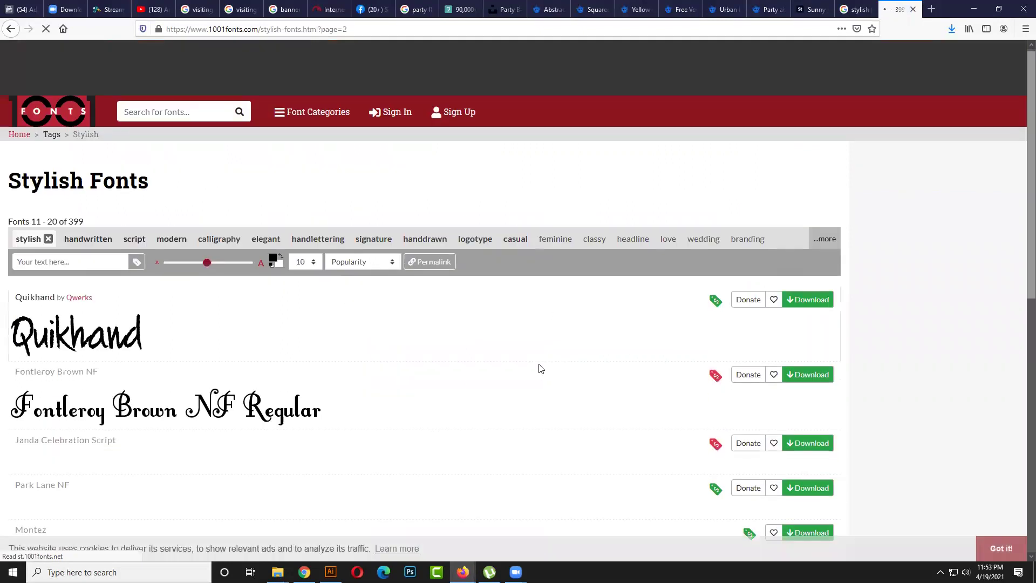
{"action": "scroll", "coordinate": [541, 369], "scroll_direction": "down", "scroll_amount": 6}
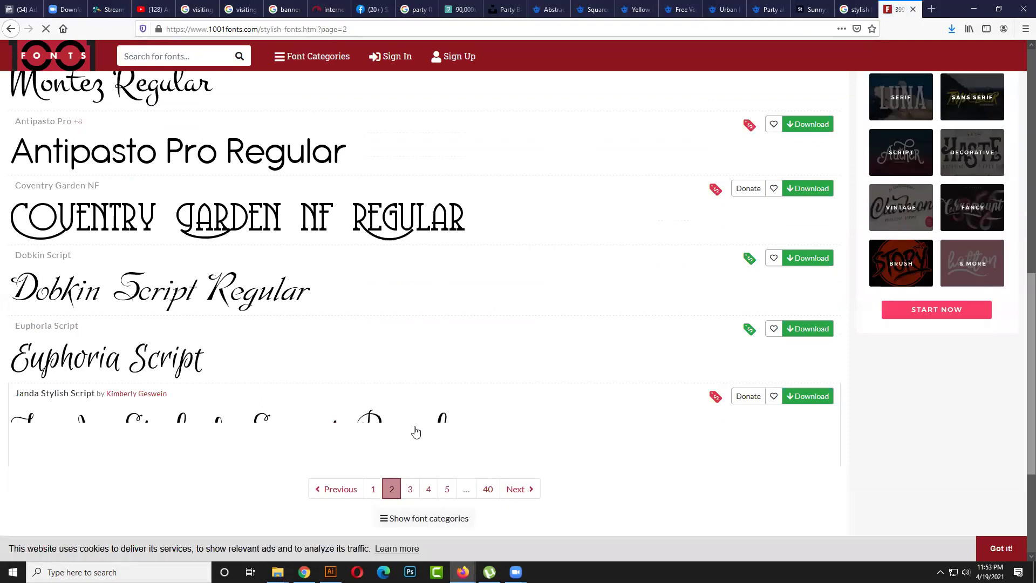
{"action": "scroll", "coordinate": [415, 432], "scroll_direction": "down", "scroll_amount": 3}
{"action": "scroll", "coordinate": [410, 413], "scroll_direction": "up", "scroll_amount": 12}
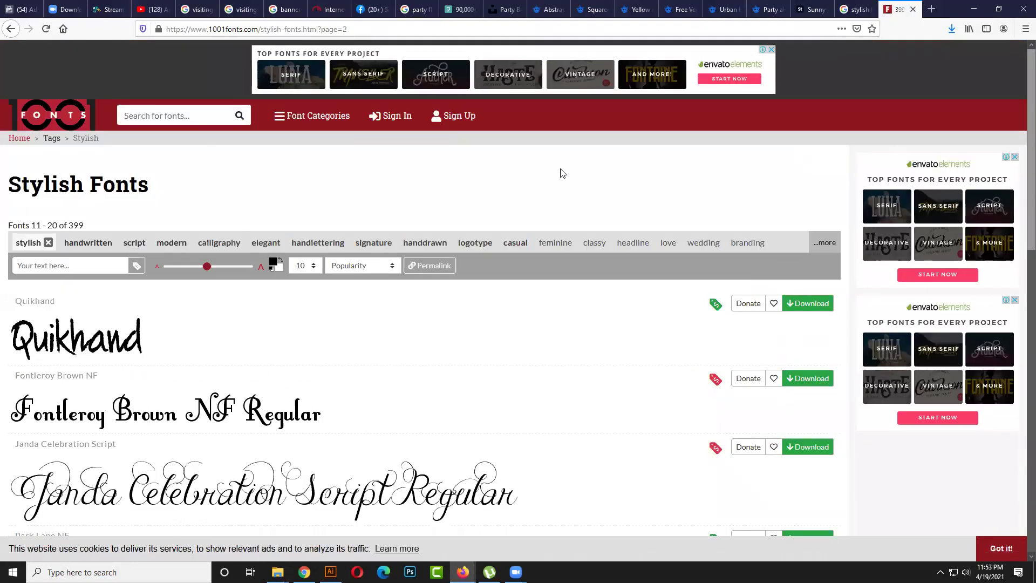
- Search 1001 Fonts for "party" and look through the first page of results
{"action": "left_click", "coordinate": [142, 114]}
{"action": "type", "text": "party"}
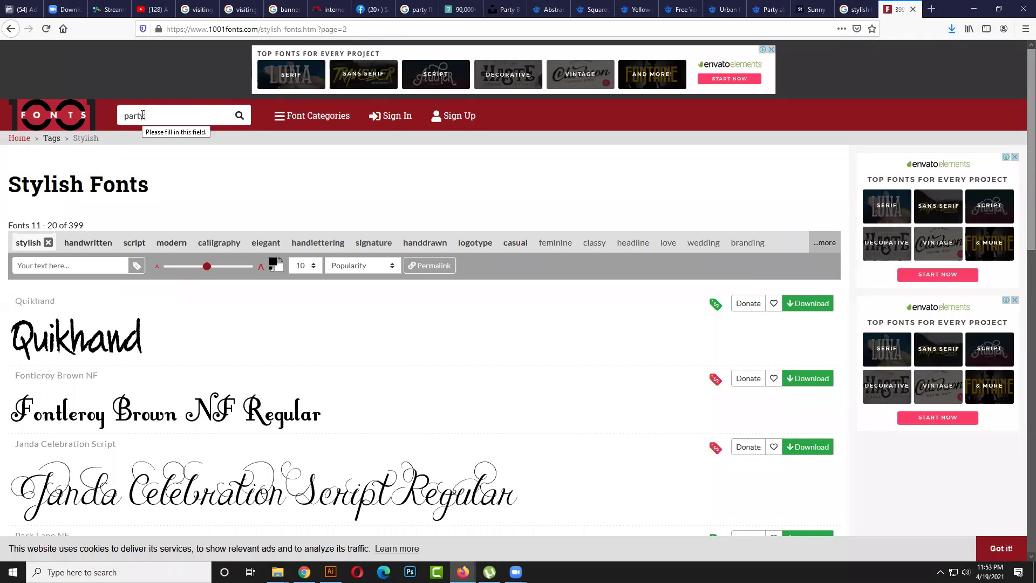
{"action": "key", "text": "Return"}
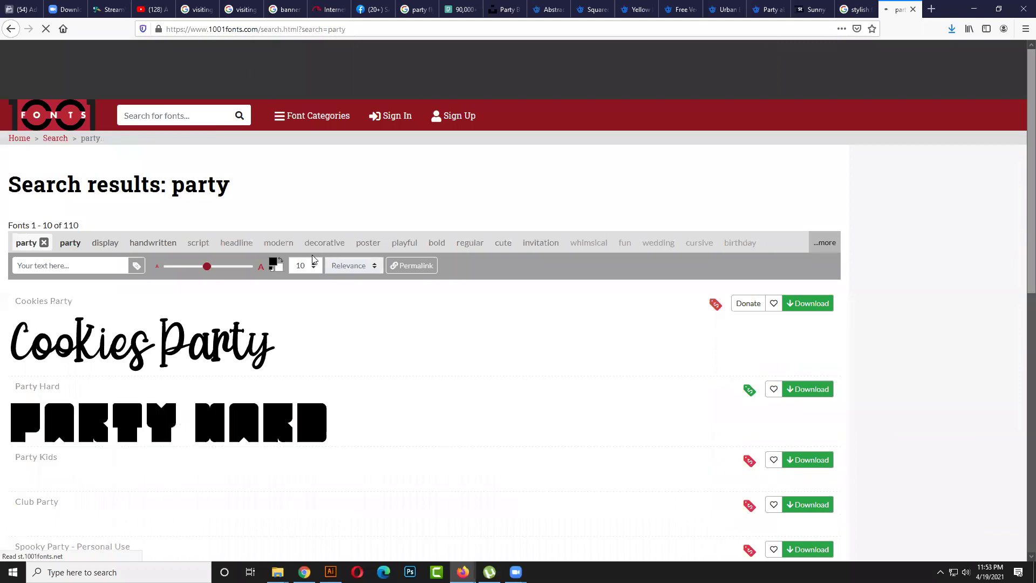
{"action": "scroll", "coordinate": [320, 273], "scroll_direction": "down", "scroll_amount": 2}
{"action": "scroll", "coordinate": [322, 273], "scroll_direction": "down", "scroll_amount": 4}
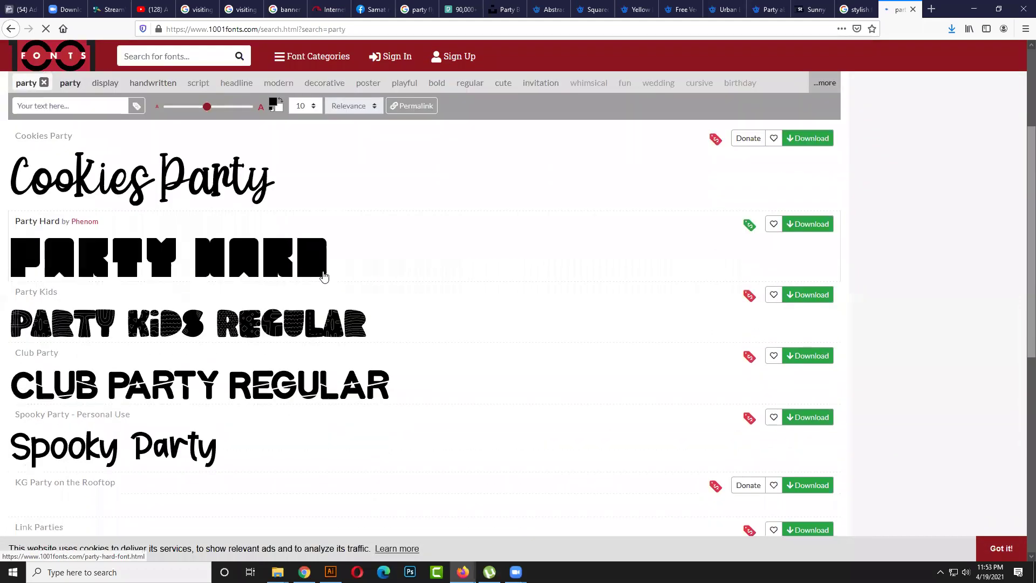
{"action": "scroll", "coordinate": [325, 277], "scroll_direction": "down", "scroll_amount": 4}
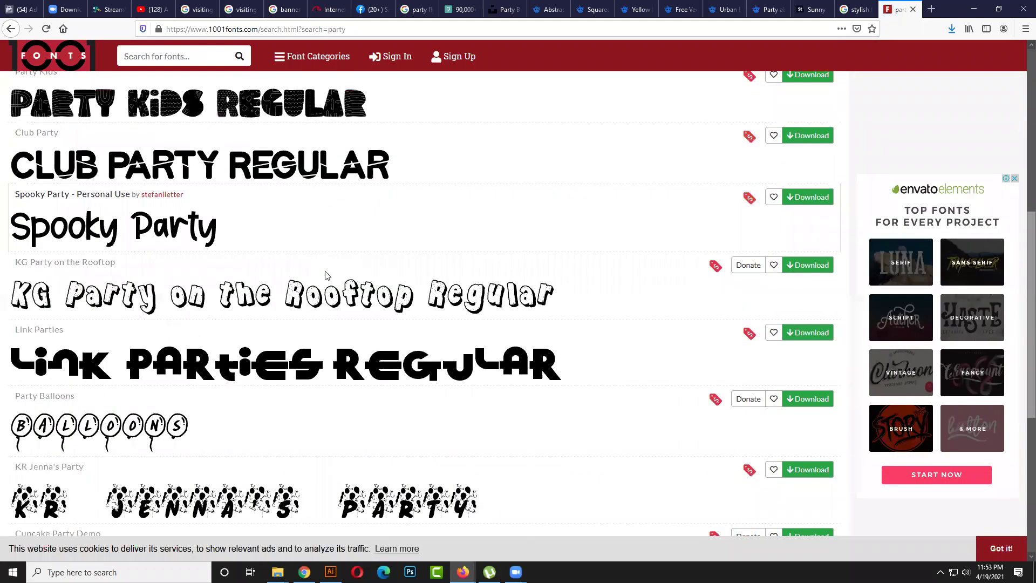
{"action": "scroll", "coordinate": [326, 276], "scroll_direction": "down", "scroll_amount": 1}
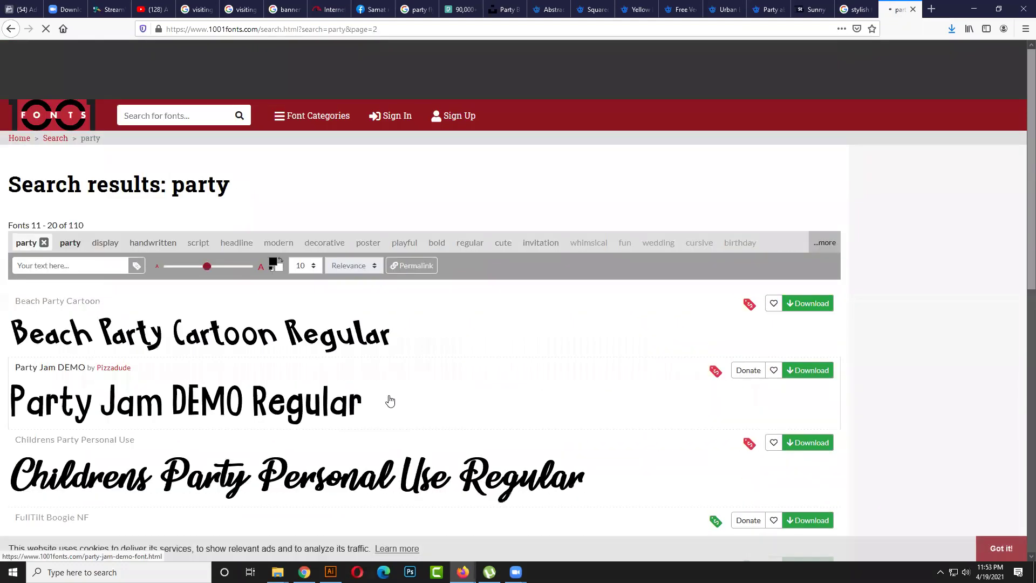
- Examine the second and third pages of the party font results for a typeface that suits the flyer title
{"action": "scroll", "coordinate": [390, 400], "scroll_direction": "down", "scroll_amount": 5}
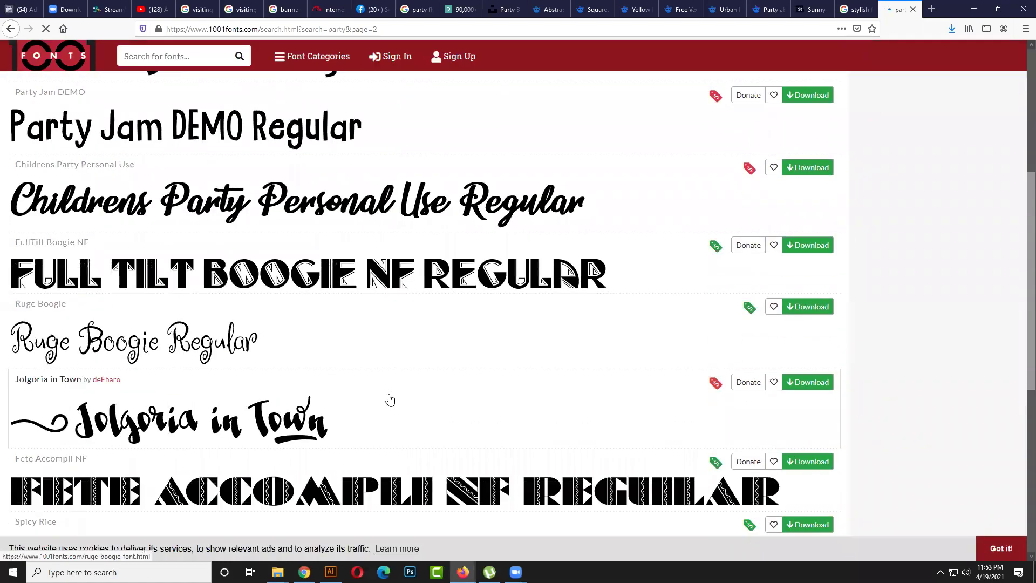
{"action": "scroll", "coordinate": [390, 400], "scroll_direction": "down", "scroll_amount": 6}
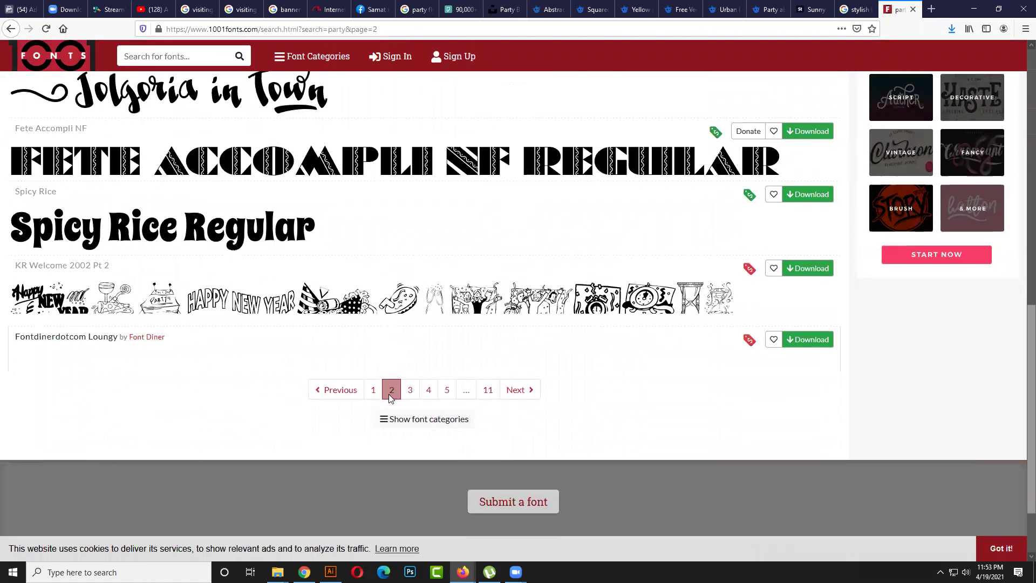
{"action": "left_click", "coordinate": [414, 414]}
{"action": "scroll", "coordinate": [416, 417], "scroll_direction": "down", "scroll_amount": 5}
{"action": "scroll", "coordinate": [416, 418], "scroll_direction": "down", "scroll_amount": 3}
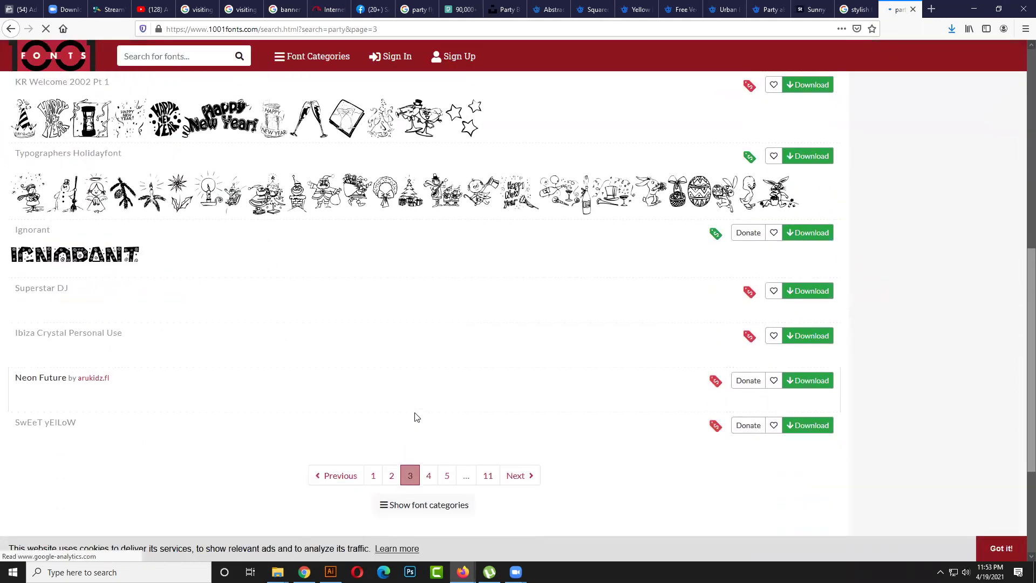
{"action": "scroll", "coordinate": [416, 418], "scroll_direction": "down", "scroll_amount": 1}
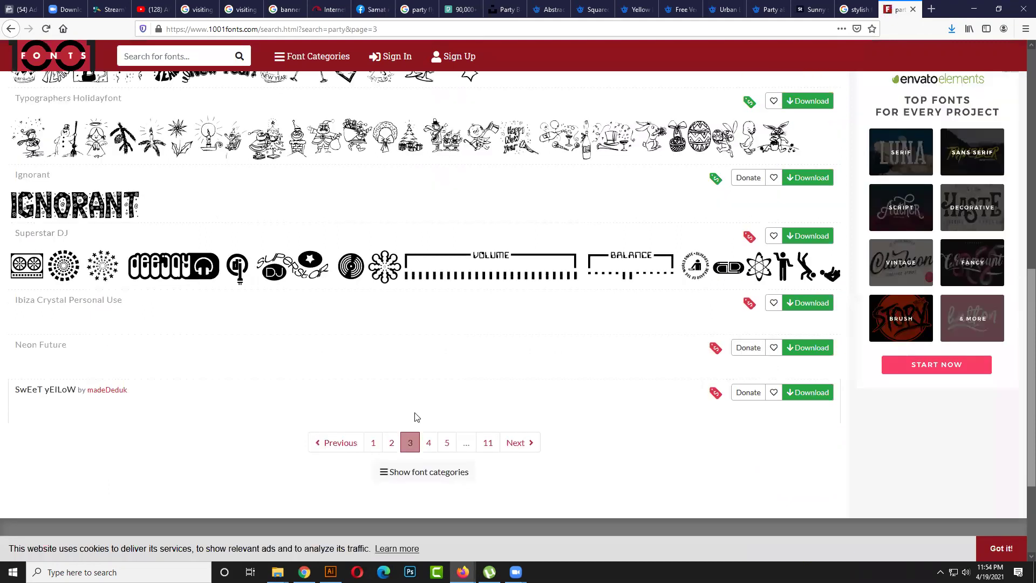
{"action": "scroll", "coordinate": [415, 416], "scroll_direction": "down", "scroll_amount": 1}
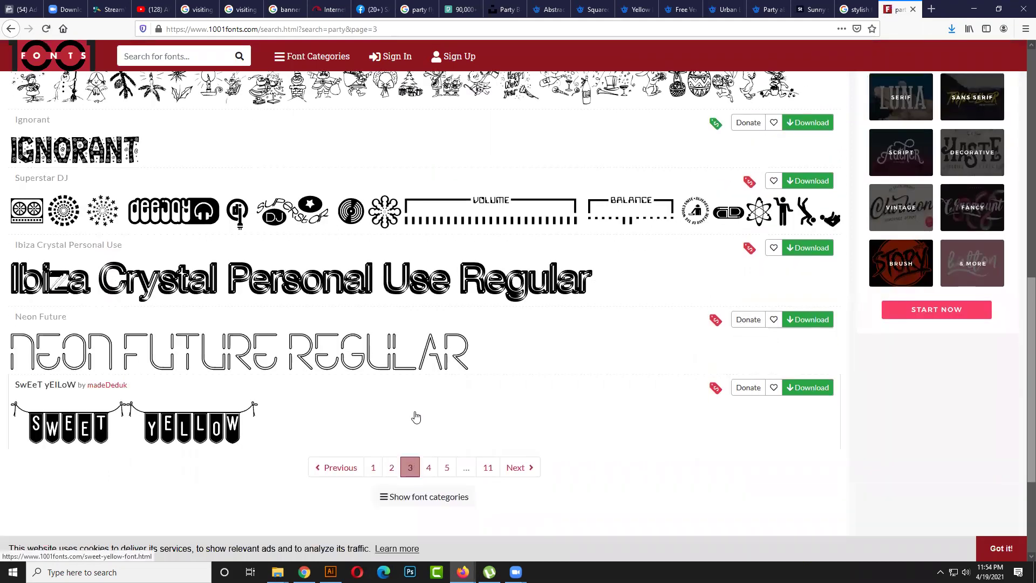
{"action": "scroll", "coordinate": [416, 417], "scroll_direction": "down", "scroll_amount": 1}
{"action": "scroll", "coordinate": [411, 418], "scroll_direction": "down", "scroll_amount": 1}
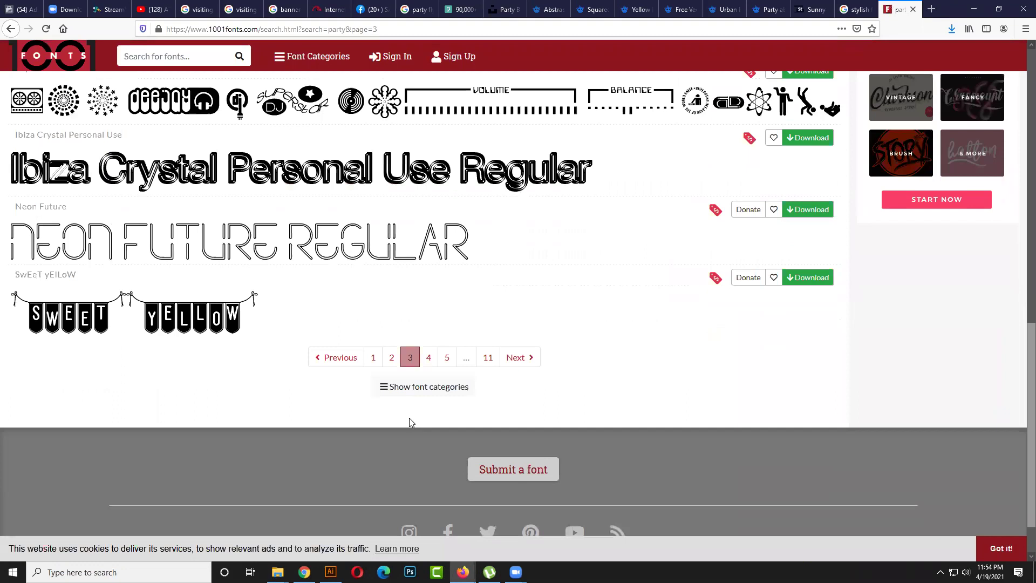
- Examine the fourth and fifth pages of the party font results for a suitable title typeface
{"action": "left_click", "coordinate": [428, 357]}
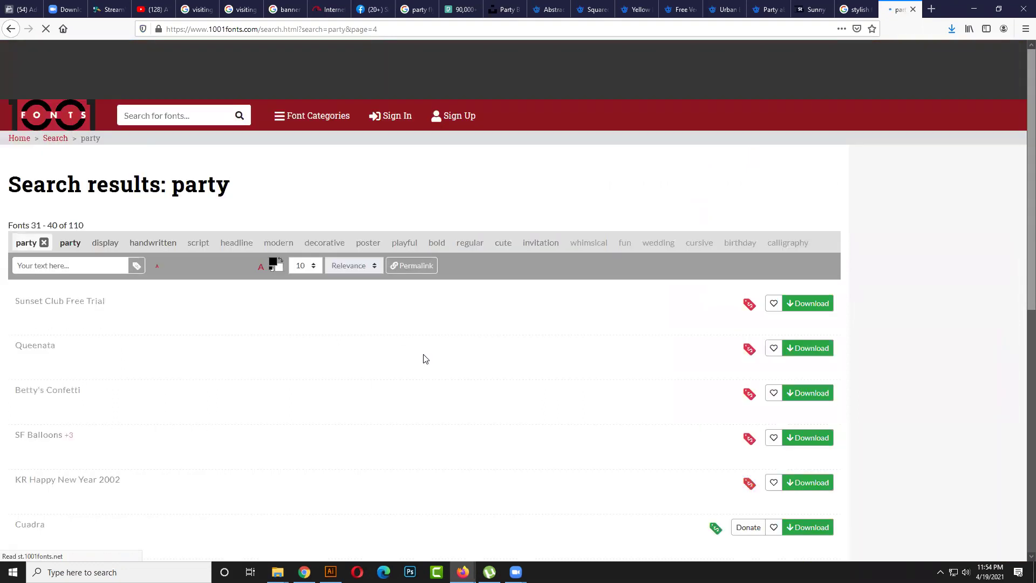
{"action": "scroll", "coordinate": [423, 359], "scroll_direction": "down", "scroll_amount": 4}
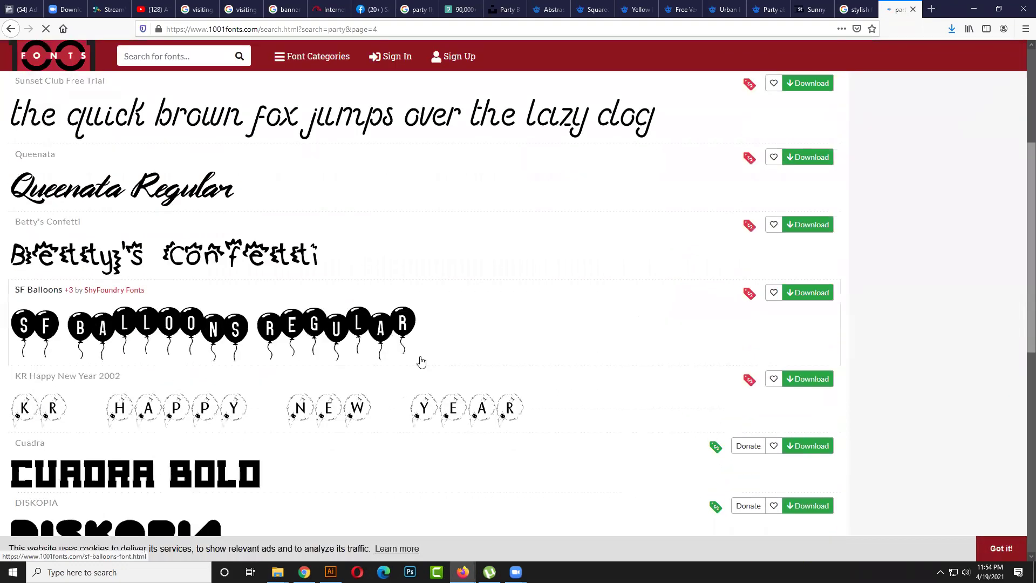
{"action": "scroll", "coordinate": [421, 362], "scroll_direction": "down", "scroll_amount": 2}
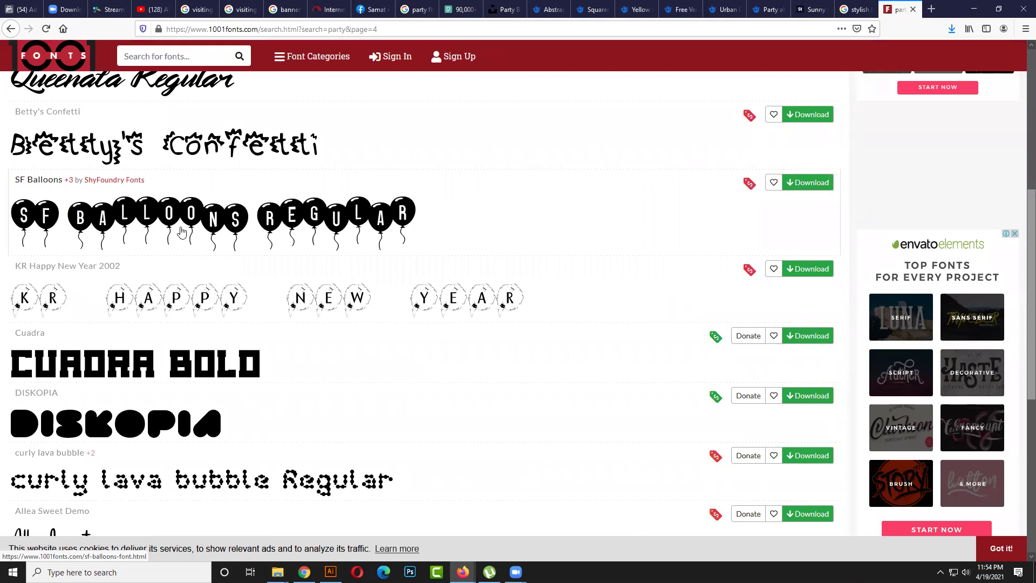
{"action": "scroll", "coordinate": [186, 232], "scroll_direction": "down", "scroll_amount": 5}
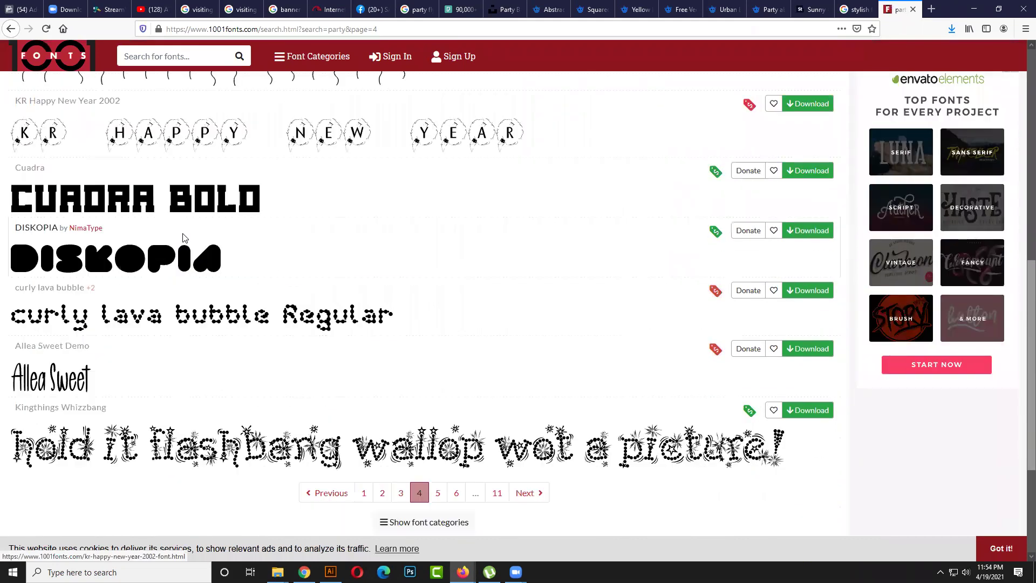
{"action": "left_click", "coordinate": [436, 382]}
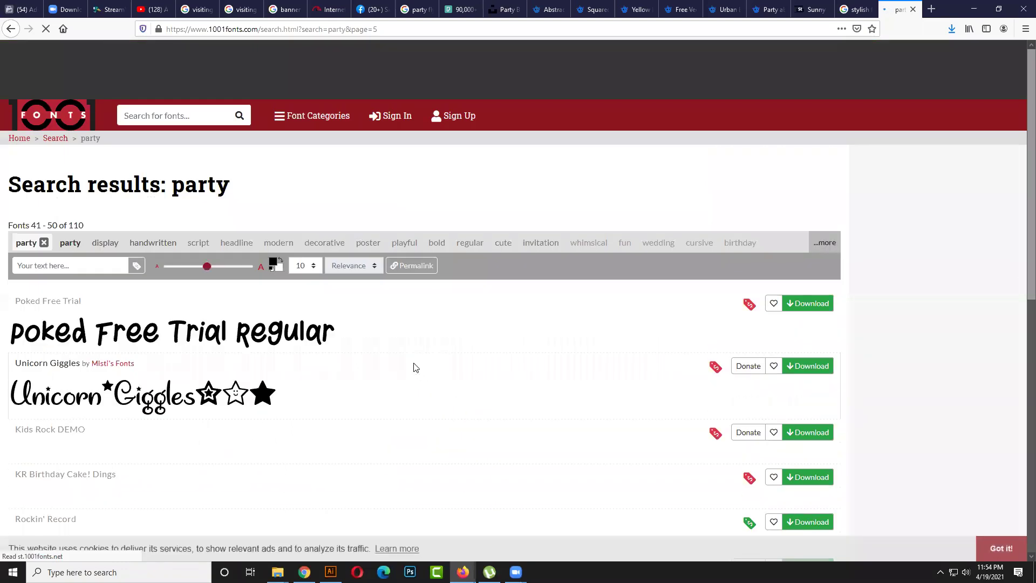
{"action": "scroll", "coordinate": [418, 369], "scroll_direction": "down", "scroll_amount": 4}
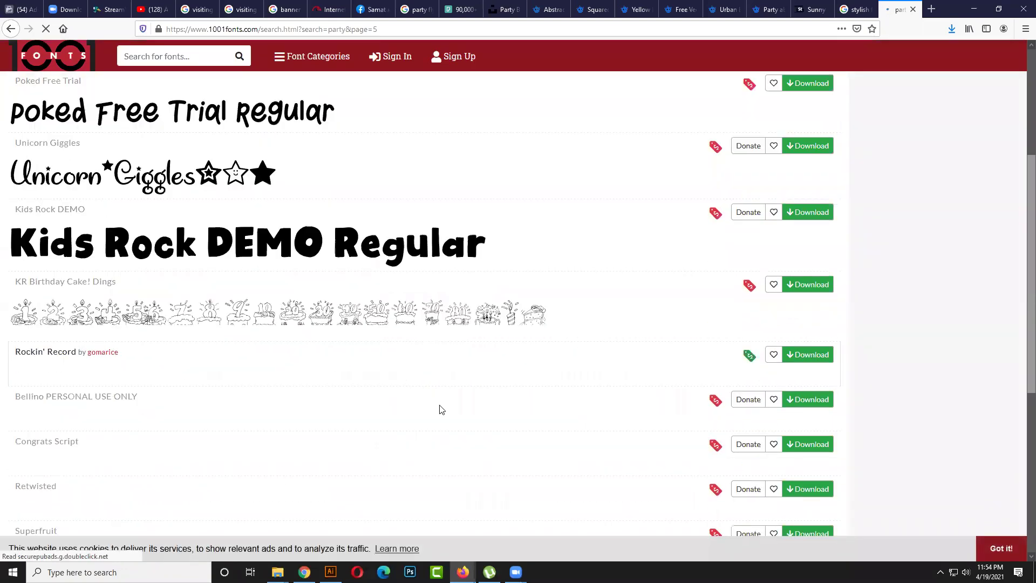
{"action": "scroll", "coordinate": [391, 400], "scroll_direction": "down", "scroll_amount": 1}
{"action": "scroll", "coordinate": [391, 397], "scroll_direction": "down", "scroll_amount": 5}
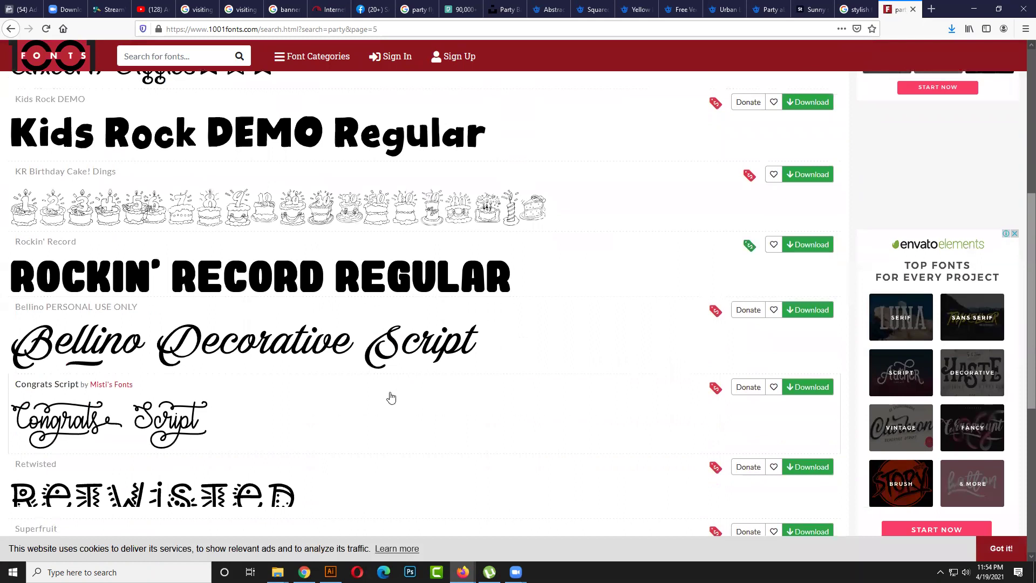
{"action": "scroll", "coordinate": [391, 397], "scroll_direction": "down", "scroll_amount": 1}
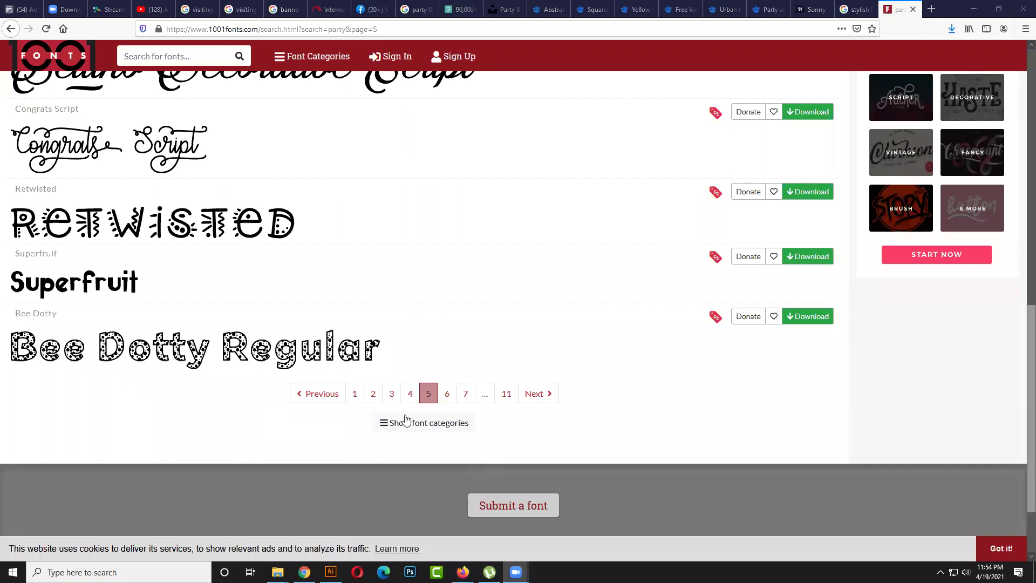
- Look through the sixth page of party fonts and download the KG A Little Swag font
{"action": "left_click", "coordinate": [446, 395]}
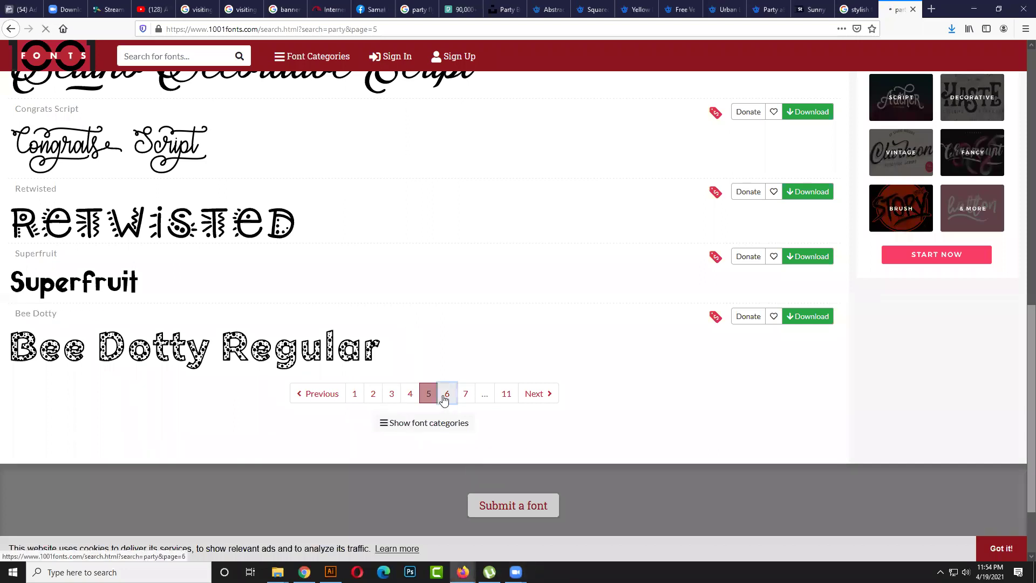
{"action": "scroll", "coordinate": [427, 392], "scroll_direction": "down", "scroll_amount": 4}
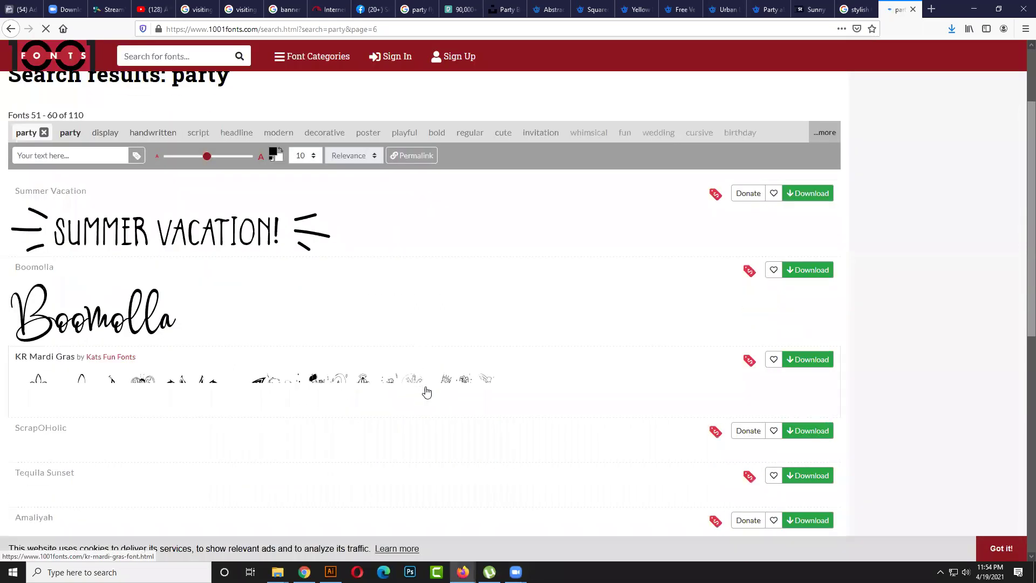
{"action": "scroll", "coordinate": [426, 392], "scroll_direction": "down", "scroll_amount": 3}
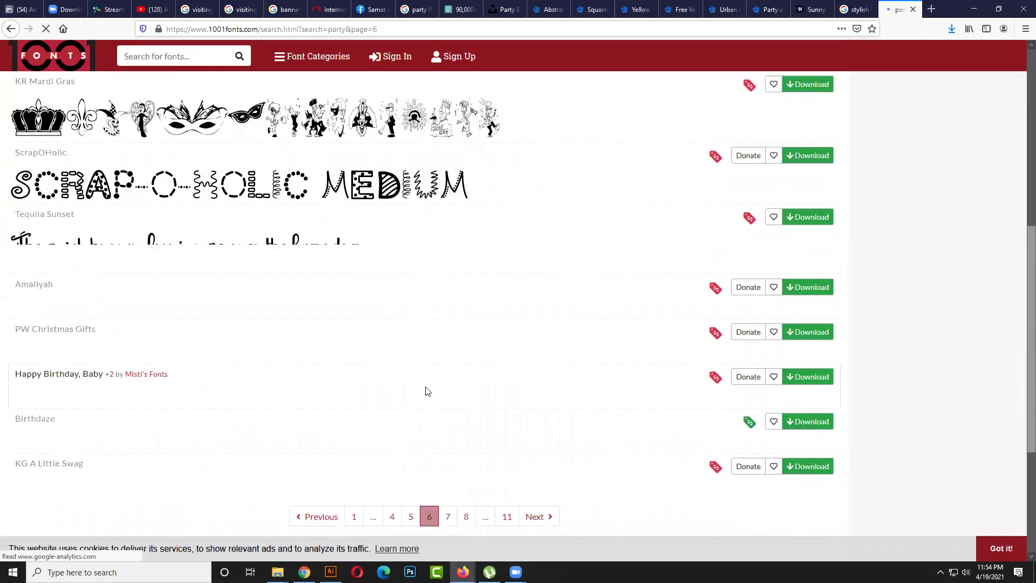
{"action": "scroll", "coordinate": [428, 391], "scroll_direction": "down", "scroll_amount": 3}
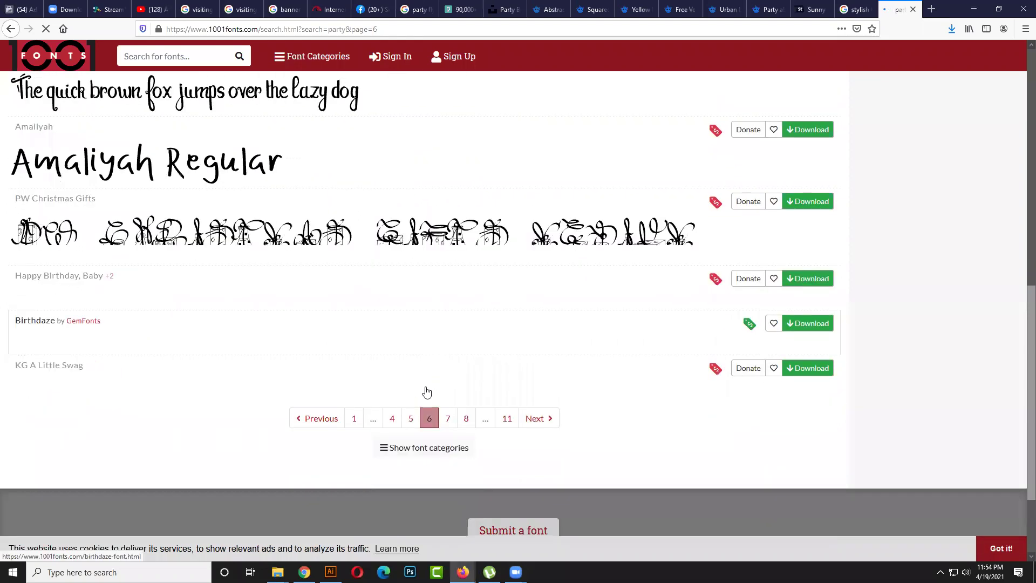
{"action": "scroll", "coordinate": [428, 392], "scroll_direction": "down", "scroll_amount": 2}
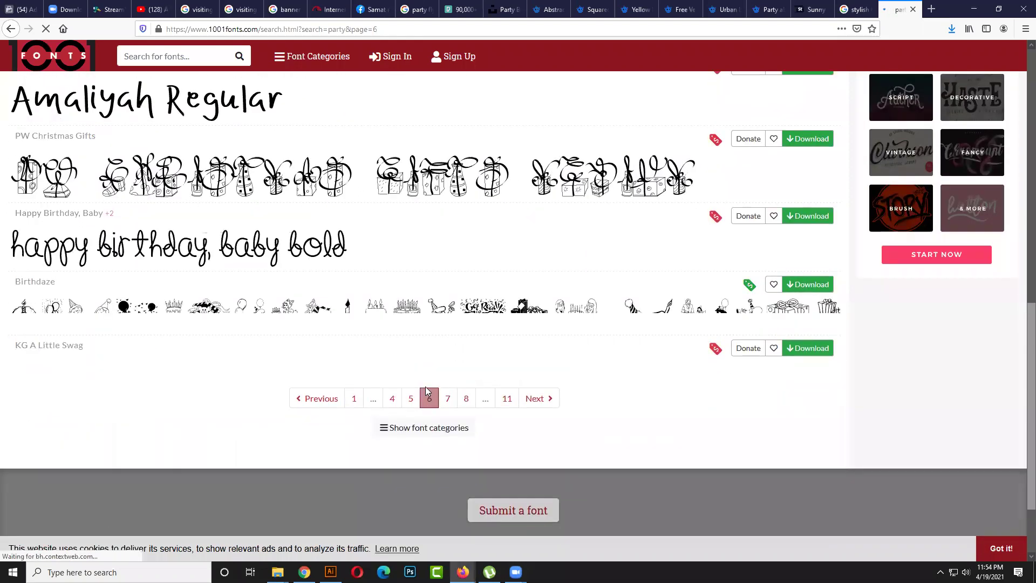
{"action": "scroll", "coordinate": [427, 393], "scroll_direction": "down", "scroll_amount": 1}
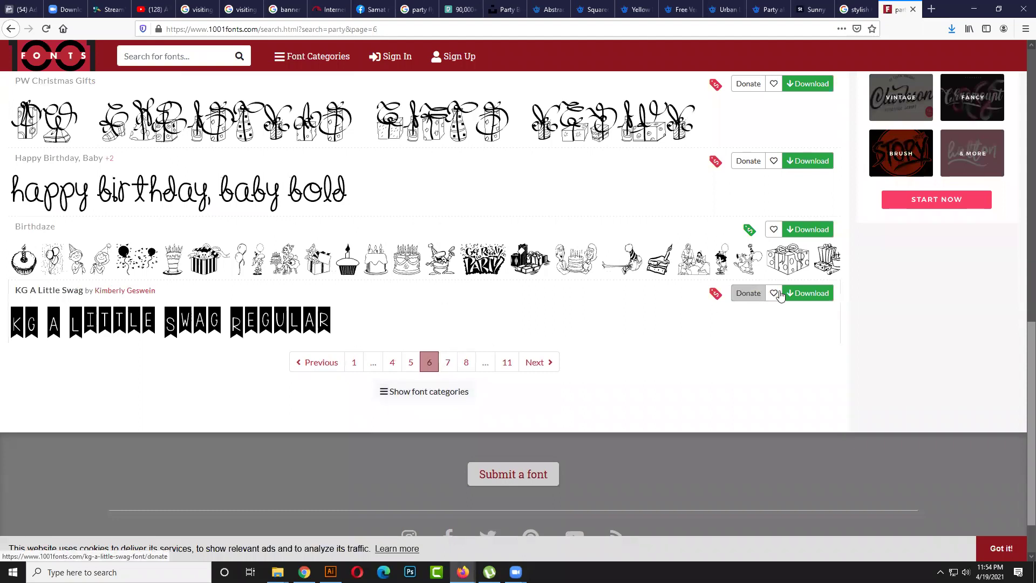
{"action": "left_click", "coordinate": [807, 298]}
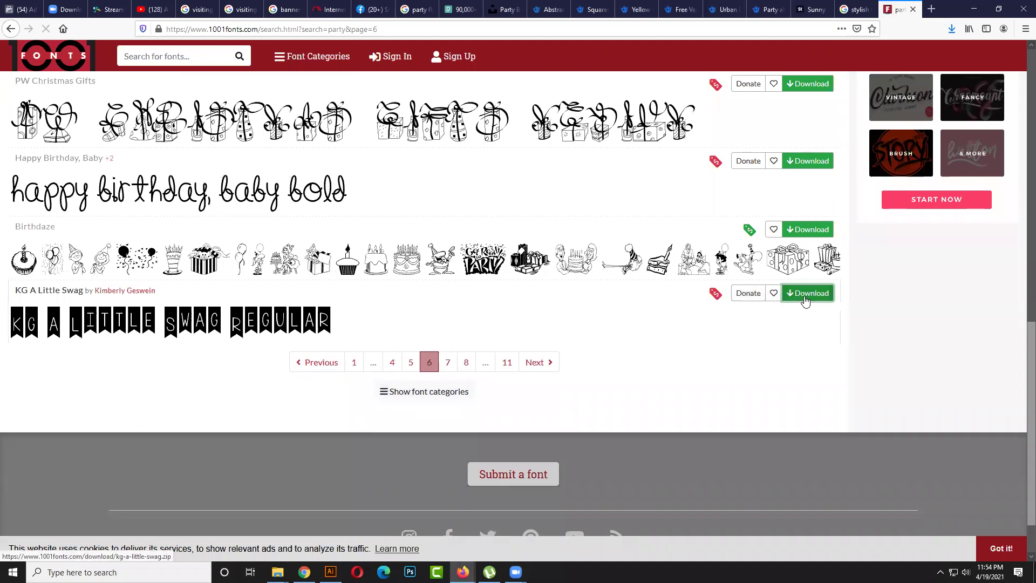
{"action": "left_click", "coordinate": [599, 316]}
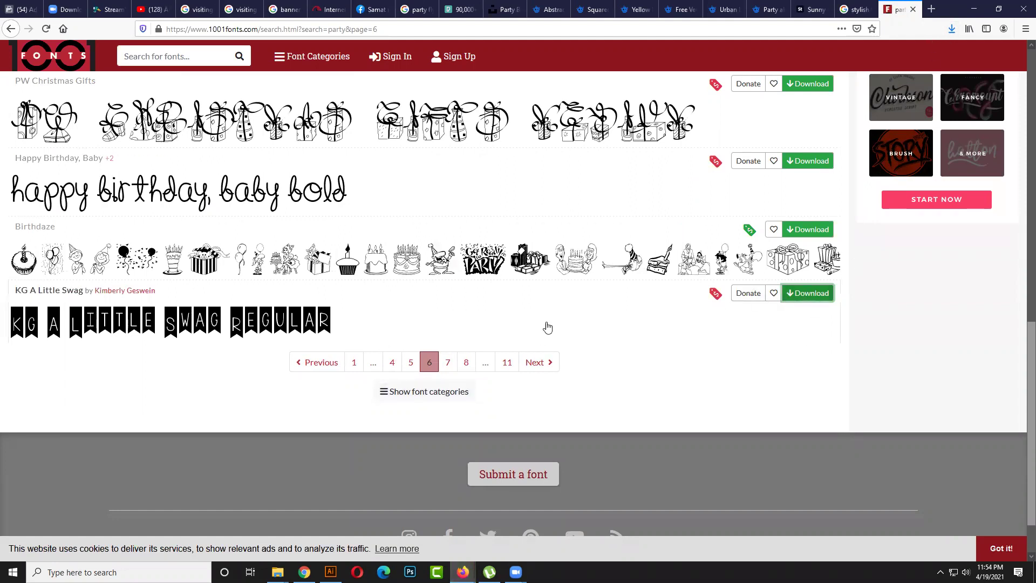
- Look through the seventh page of party fonts and save the Snow Kei font's zip file
{"action": "left_click", "coordinate": [445, 362]}
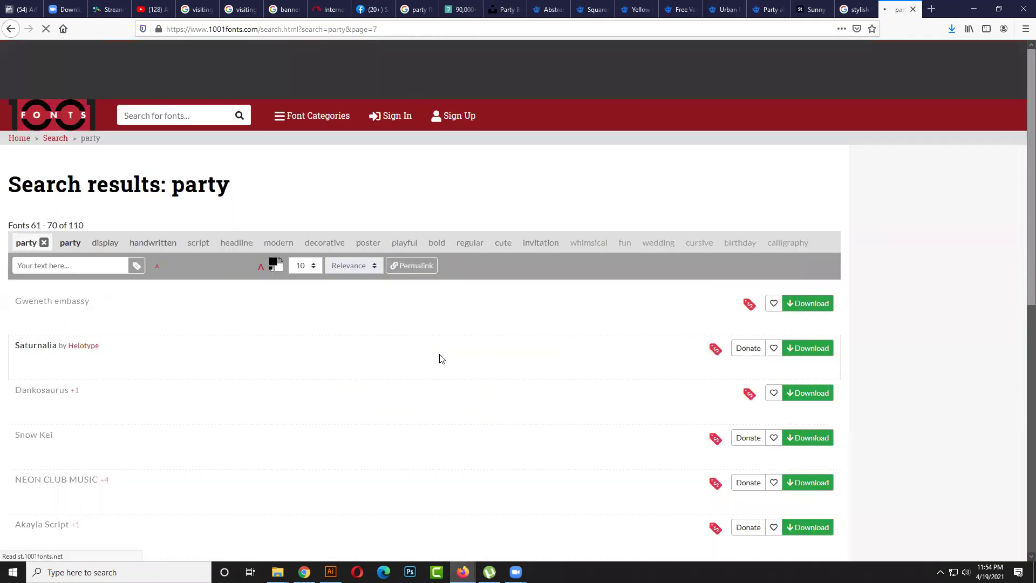
{"action": "scroll", "coordinate": [425, 350], "scroll_direction": "down", "scroll_amount": 2}
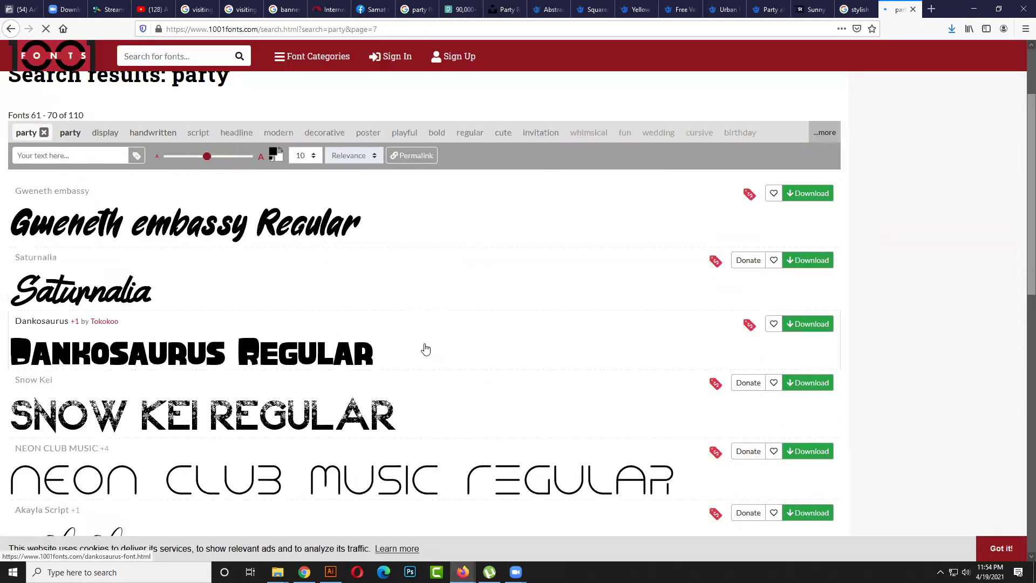
{"action": "scroll", "coordinate": [421, 347], "scroll_direction": "down", "scroll_amount": 2}
{"action": "scroll", "coordinate": [420, 347], "scroll_direction": "down", "scroll_amount": 1}
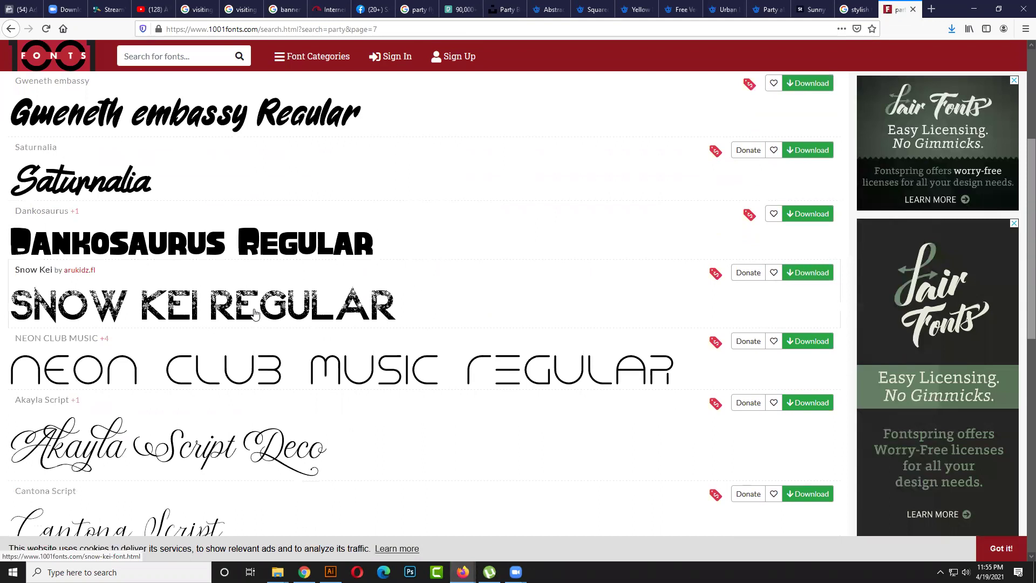
{"action": "left_click", "coordinate": [812, 277]}
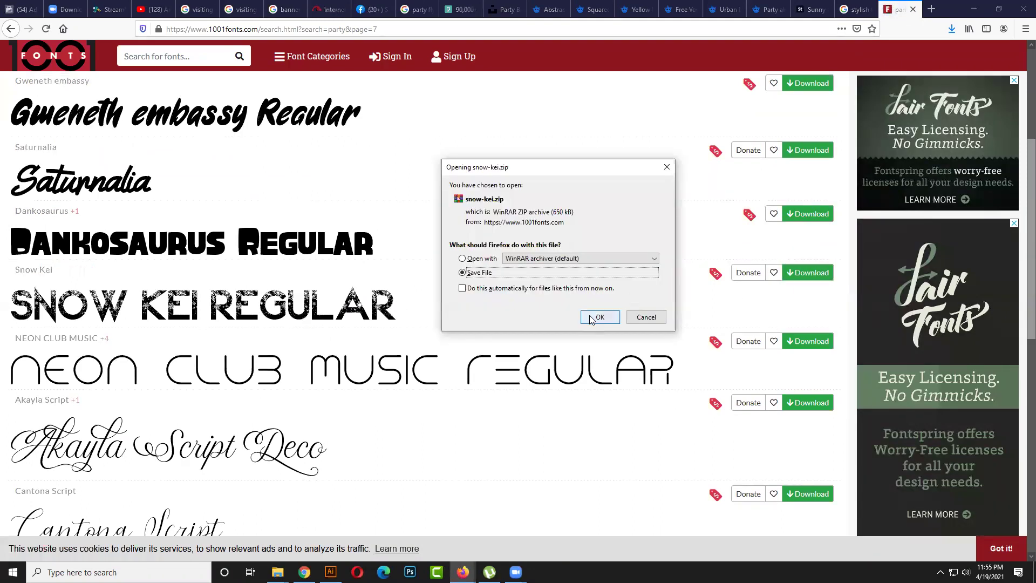
{"action": "left_click", "coordinate": [592, 319]}
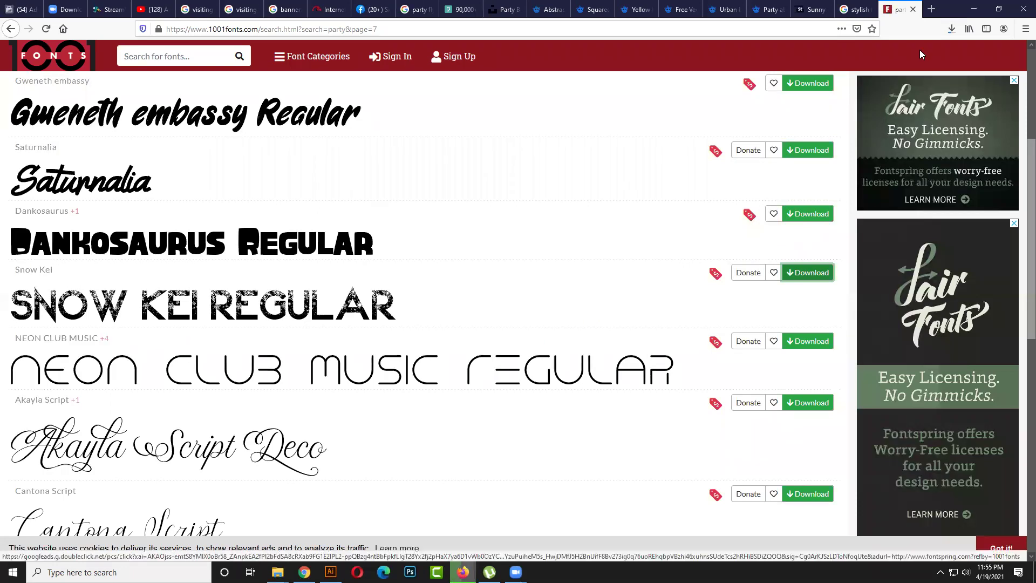
- Show kg-a-little-swag.zip in the Downloads folder and extract it to a kg-a-little-swag folder there
{"action": "left_click", "coordinate": [950, 31]}
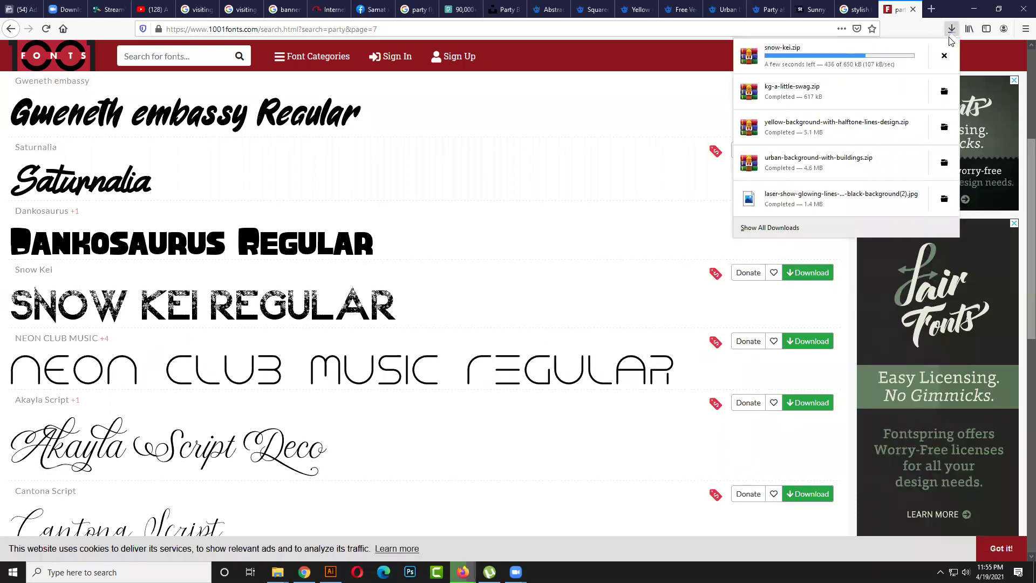
{"action": "left_click", "coordinate": [945, 94]}
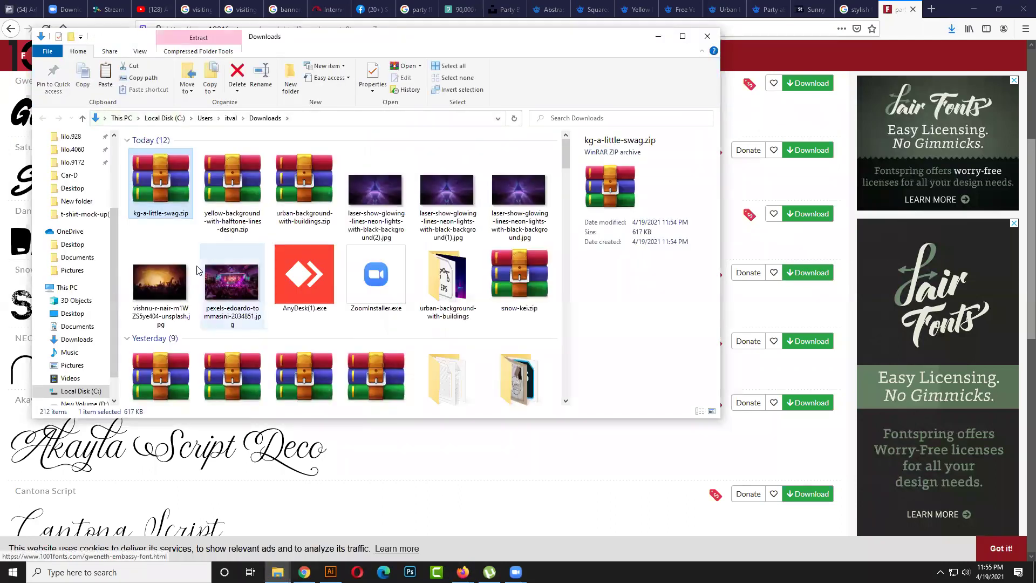
{"action": "left_click_drag", "start_coordinate": [152, 241], "coordinate": [222, 181]}
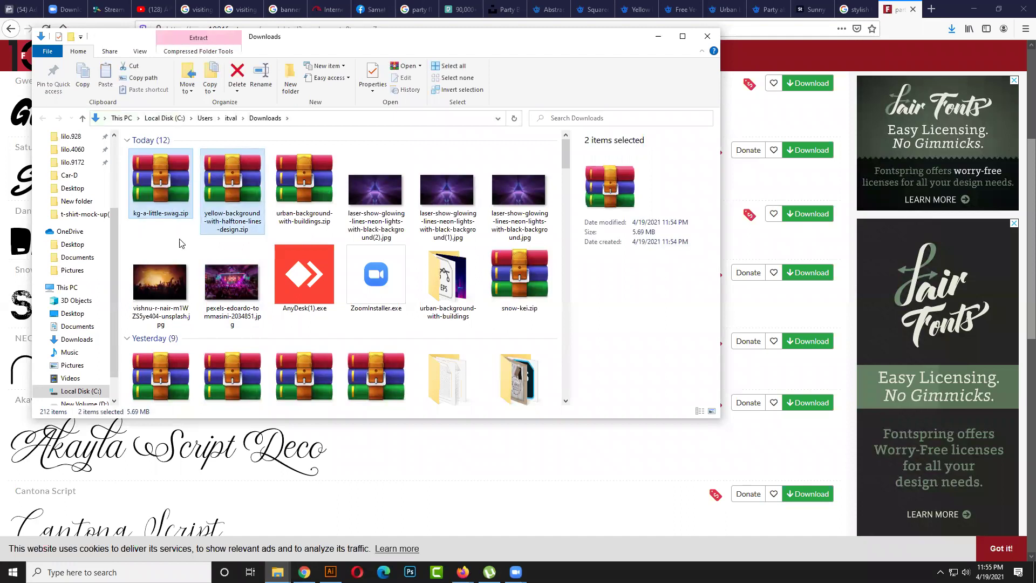
{"action": "left_click", "coordinate": [167, 246]}
{"action": "right_click", "coordinate": [144, 199]}
{"action": "left_click", "coordinate": [182, 239]}
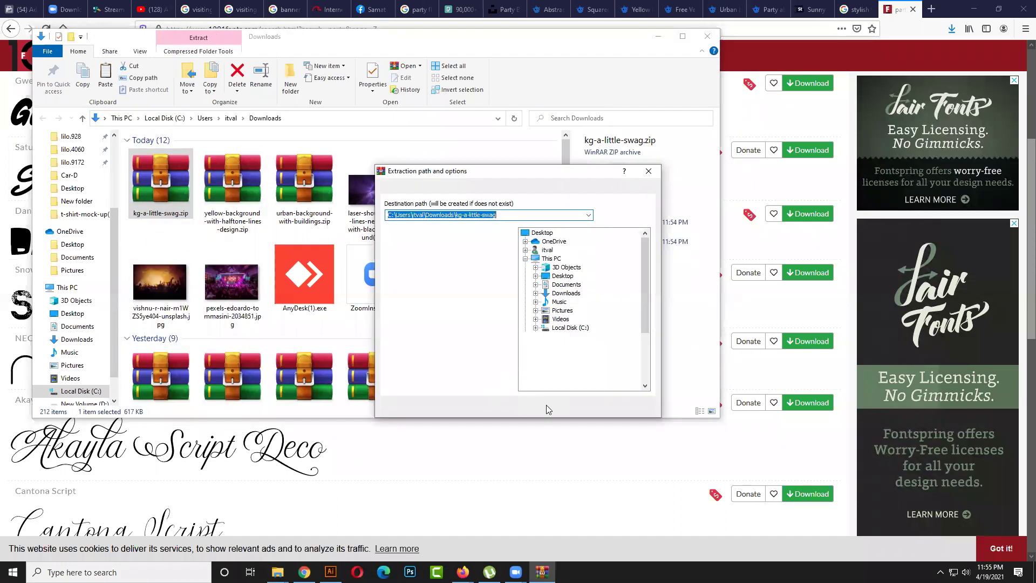
{"action": "left_click", "coordinate": [547, 408]}
- Extract the files of the yellow-background-with-halftone-lines-design.zip archive in Downloads
{"action": "left_click", "coordinate": [225, 182]}
{"action": "right_click", "coordinate": [225, 182]}
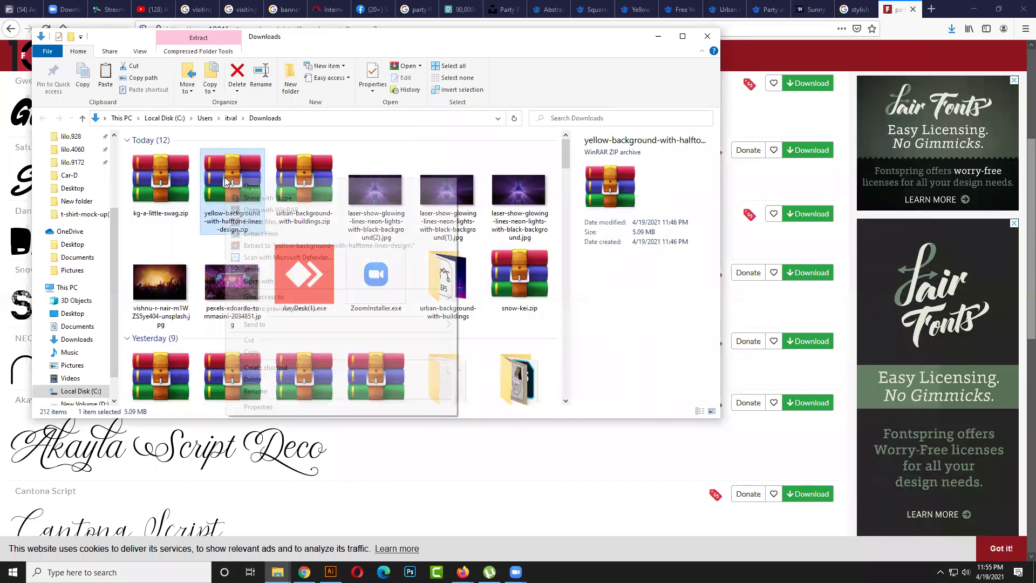
{"action": "left_click", "coordinate": [270, 223]}
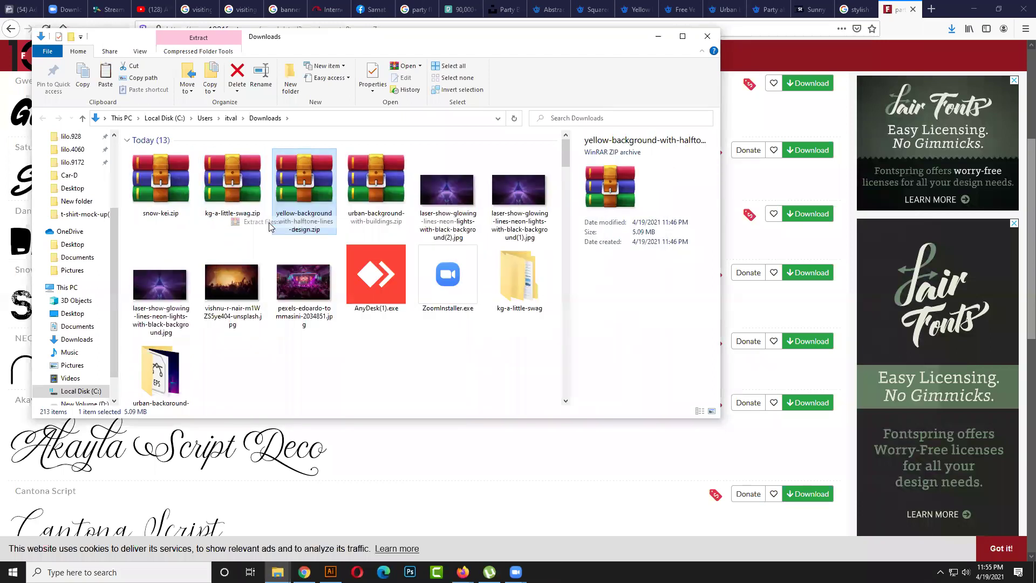
{"action": "left_click", "coordinate": [547, 408]}
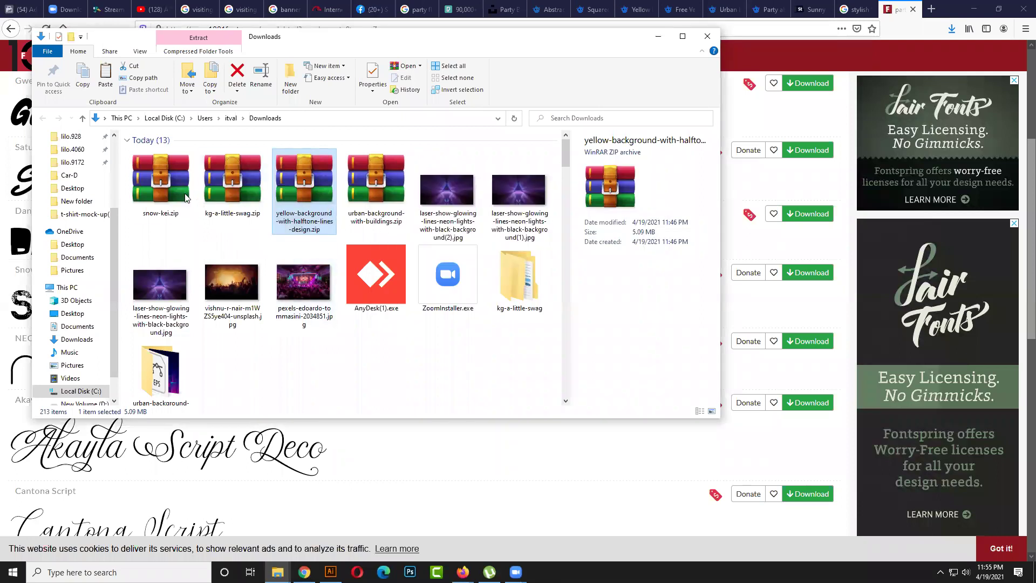
- Extract snow-kei.zip in Downloads to a snow-kei folder there, keeping the default extraction options
{"action": "left_click", "coordinate": [184, 196]}
{"action": "right_click", "coordinate": [184, 197]}
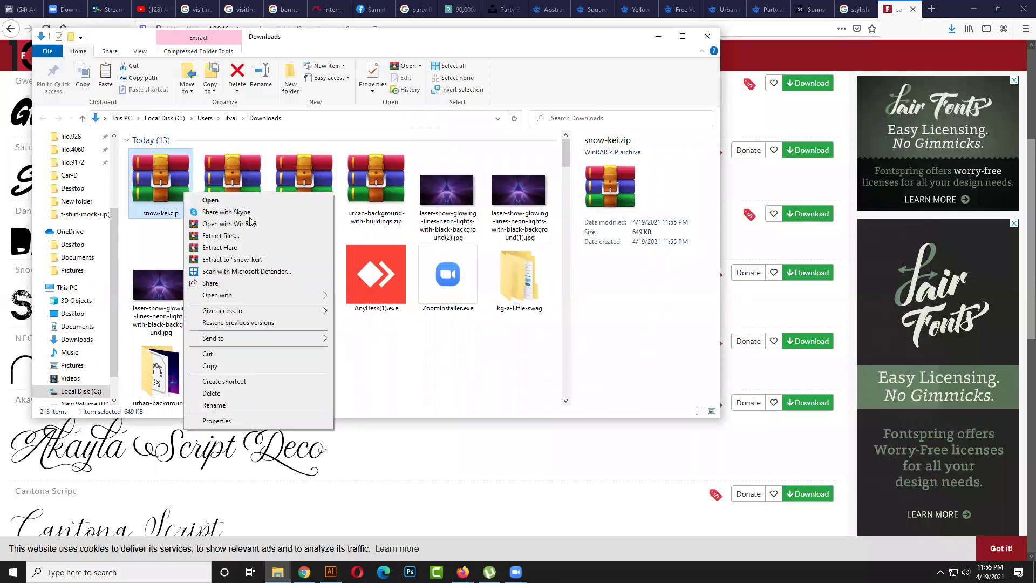
{"action": "left_click", "coordinate": [292, 236]}
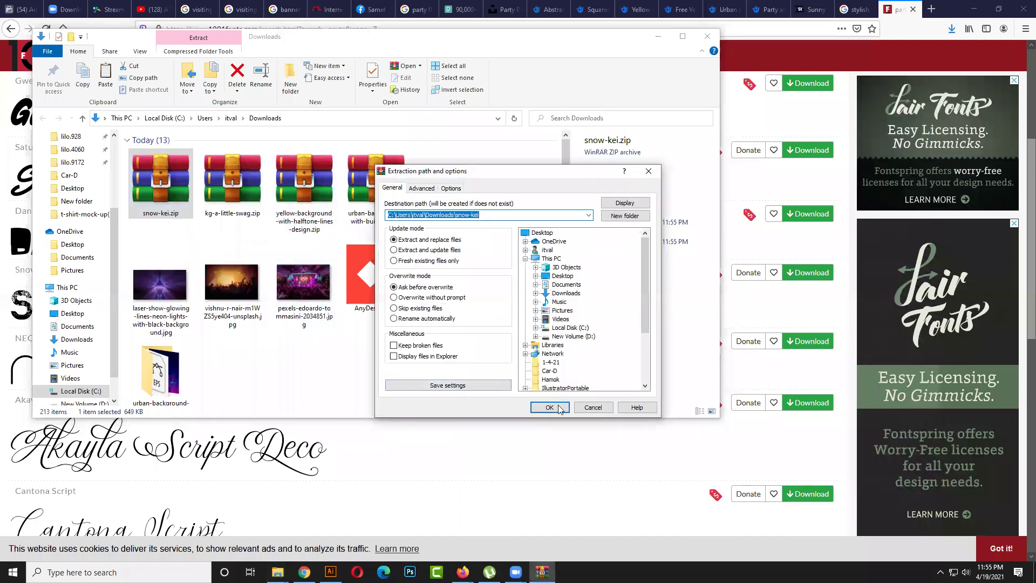
{"action": "left_click", "coordinate": [550, 406]}
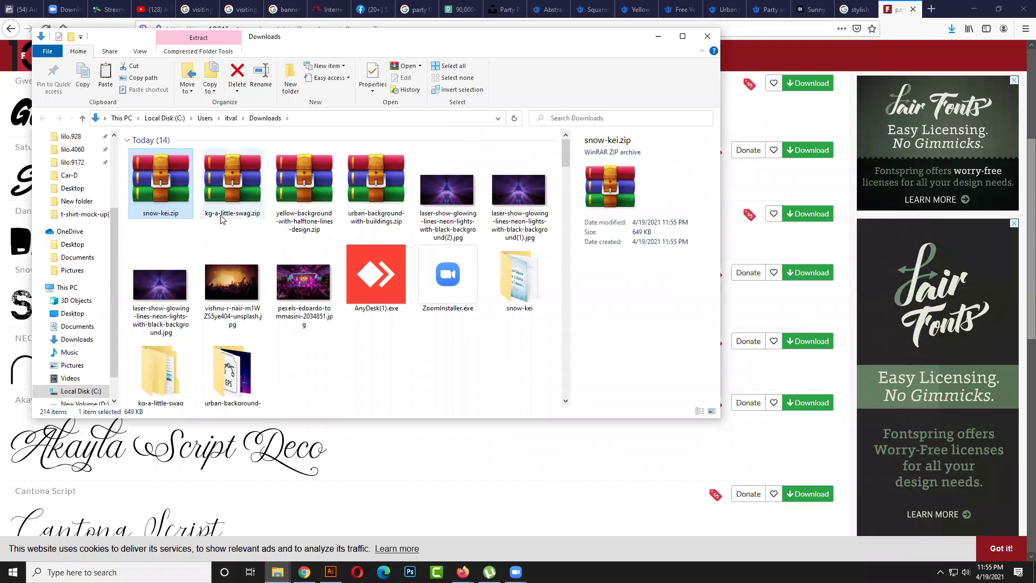
{"action": "left_click_drag", "start_coordinate": [181, 230], "coordinate": [221, 212]}
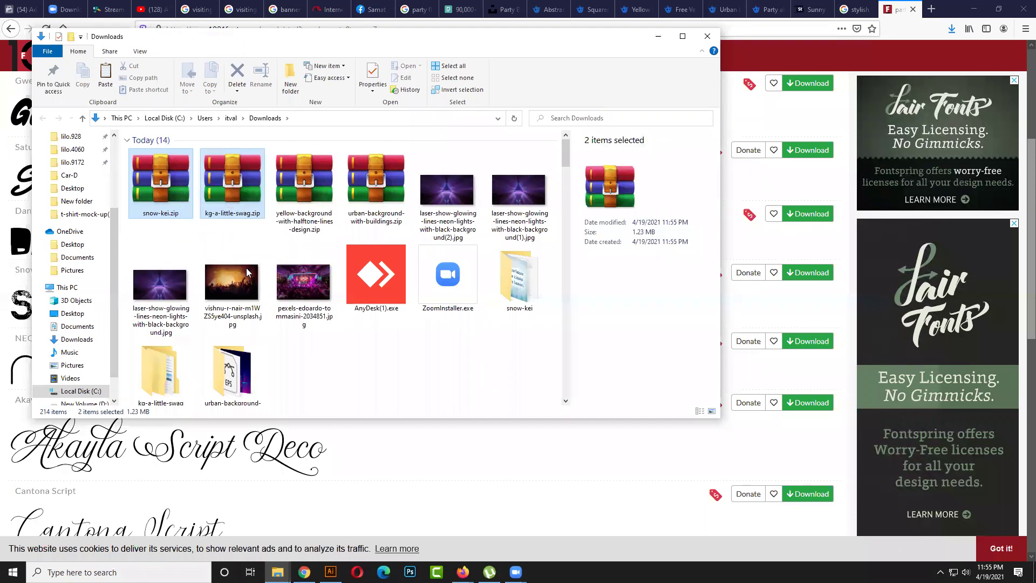
- Open the extracted snow-kei folder and install the Snow Kei.ttf font
{"action": "left_click", "coordinate": [458, 388]}
{"action": "double_click", "coordinate": [508, 297]}
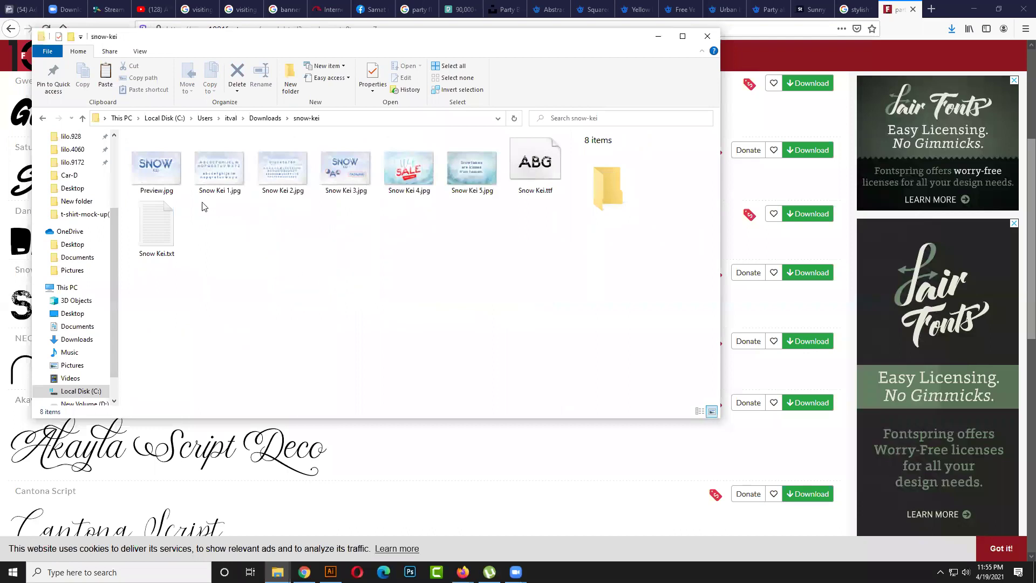
{"action": "left_click", "coordinate": [537, 185]}
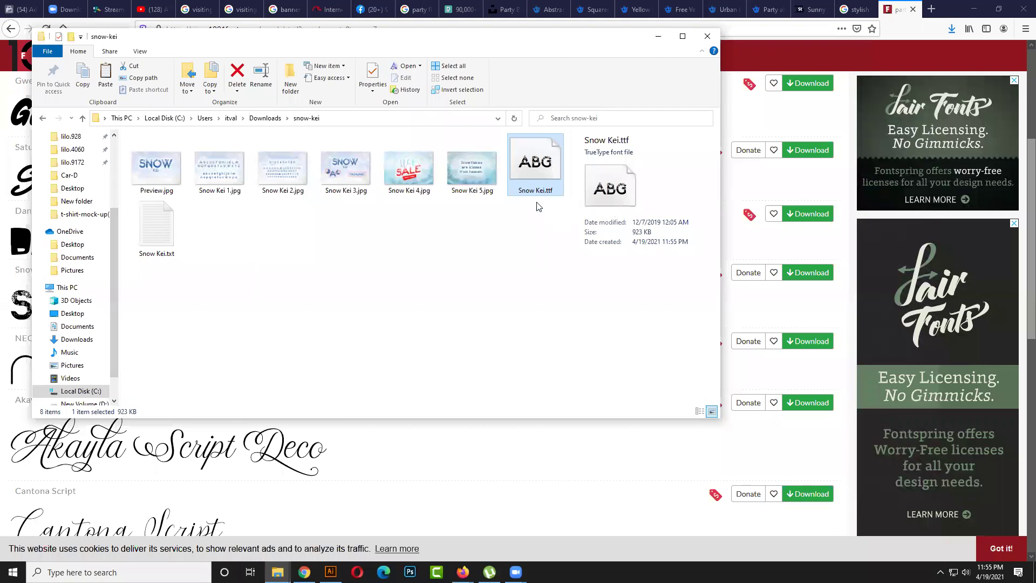
{"action": "right_click", "coordinate": [540, 168]}
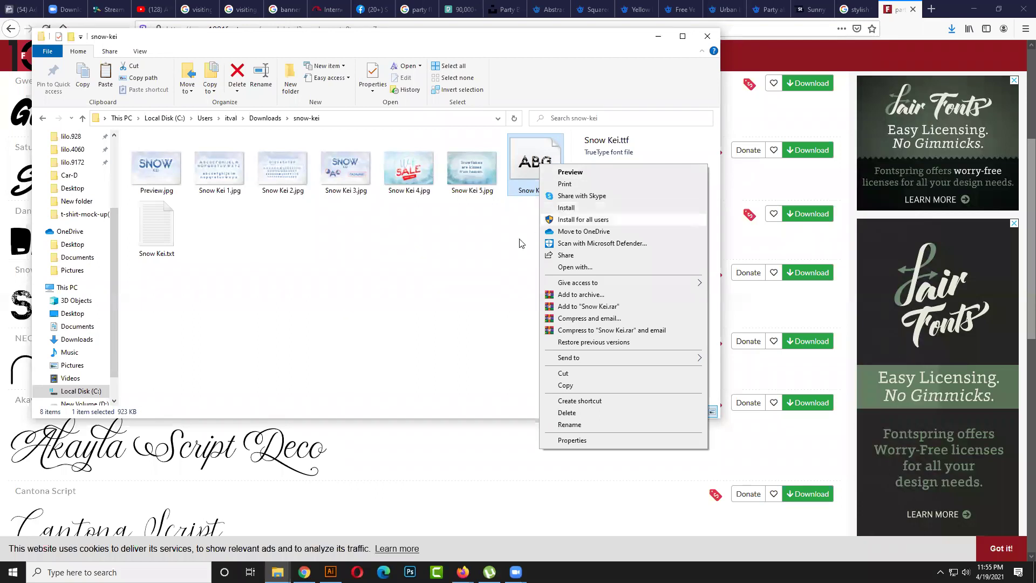
{"action": "left_click", "coordinate": [565, 207]}
{"action": "right_click", "coordinate": [546, 192]}
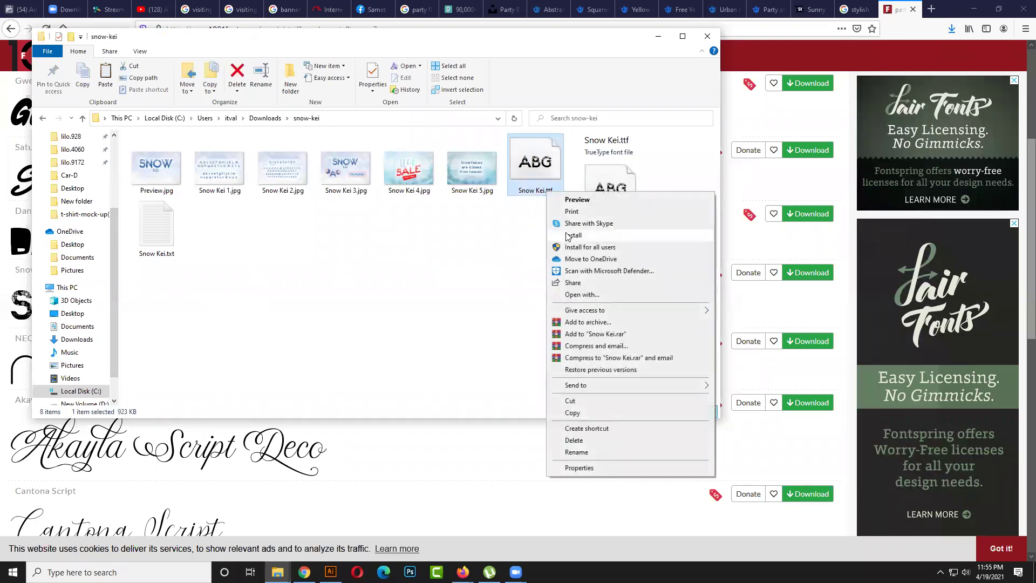
{"action": "left_click", "coordinate": [567, 235]}
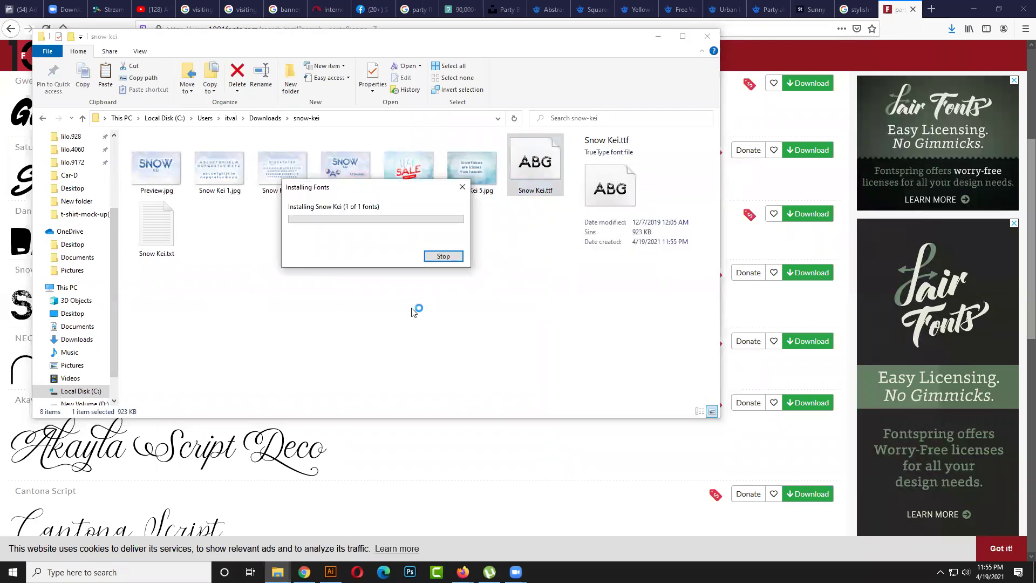
- Install the KGALittleSwag.ttf font from the subfolder of the extracted kg-a-little-swag folder in Downloads
{"action": "left_click", "coordinate": [43, 118]}
{"action": "scroll", "coordinate": [311, 320], "scroll_direction": "down", "scroll_amount": 2}
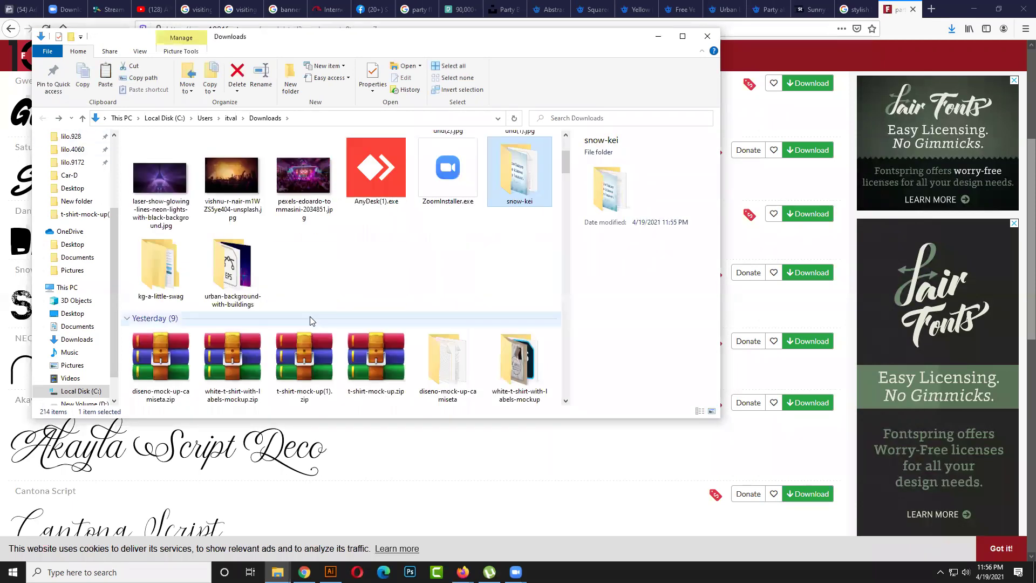
{"action": "double_click", "coordinate": [183, 280]}
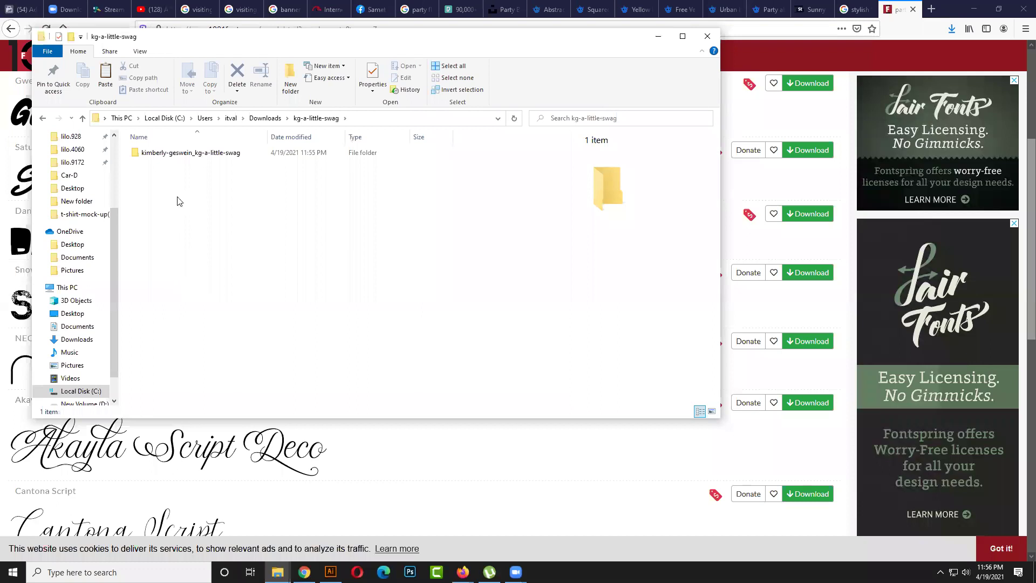
{"action": "double_click", "coordinate": [197, 153]}
{"action": "left_click", "coordinate": [210, 169]}
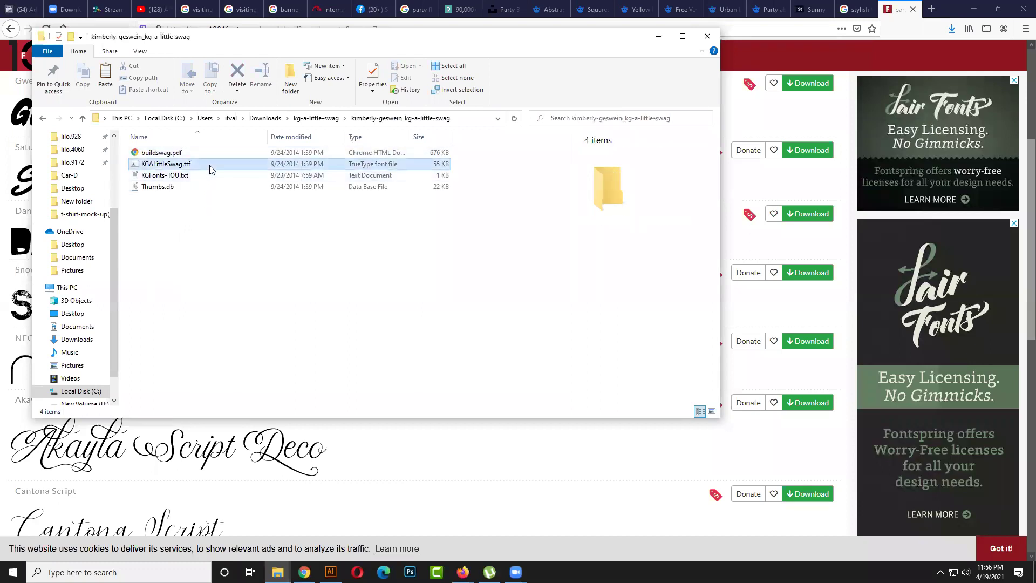
{"action": "right_click", "coordinate": [210, 169]}
{"action": "left_click", "coordinate": [237, 210]}
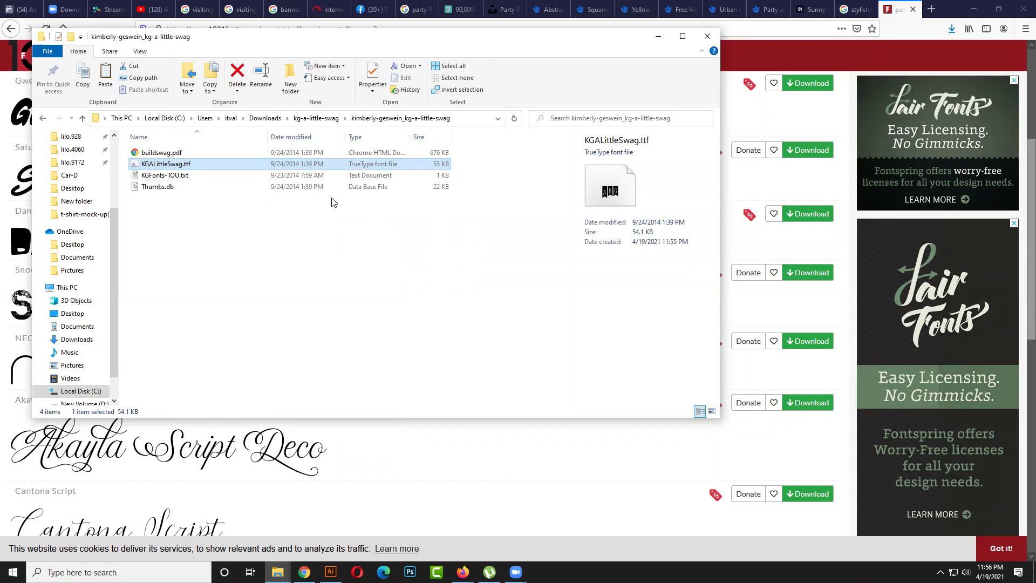
- Return the font folder's File Explorer window to Downloads and minimize it
{"action": "left_click", "coordinate": [658, 36]}
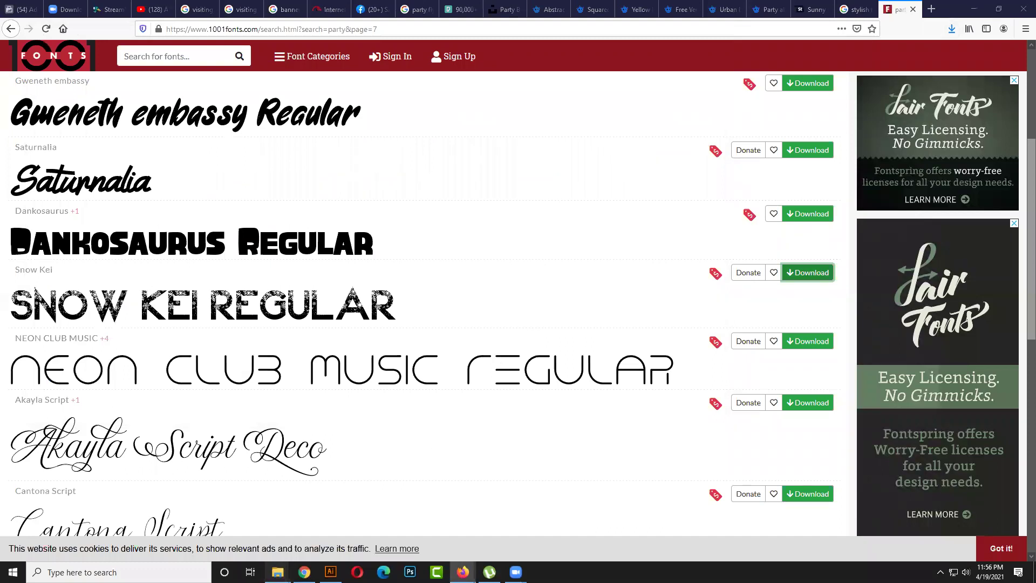
{"action": "mouse_move", "coordinate": [277, 573]}
{"action": "left_click", "coordinate": [311, 525]}
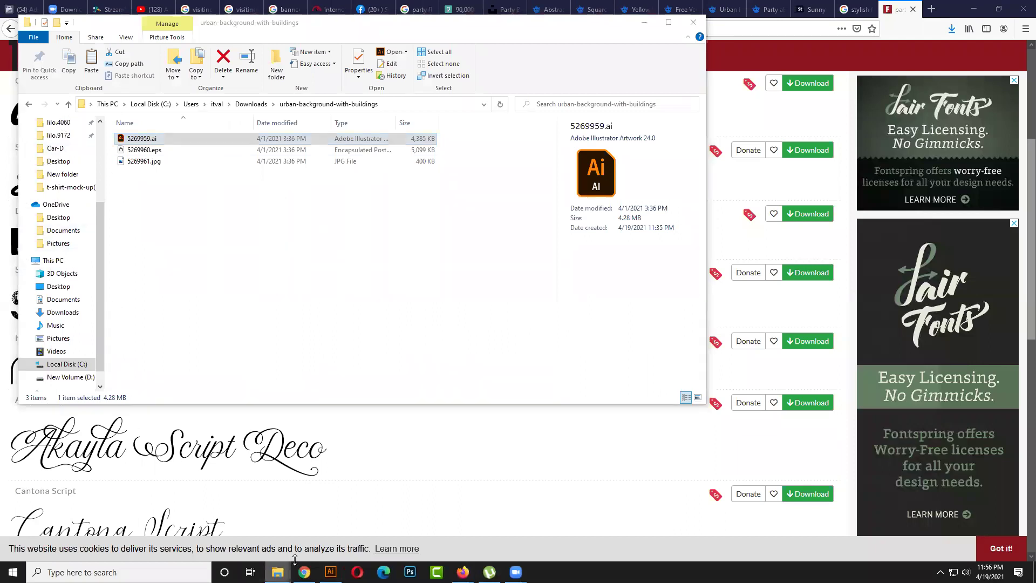
{"action": "left_click", "coordinate": [277, 572]}
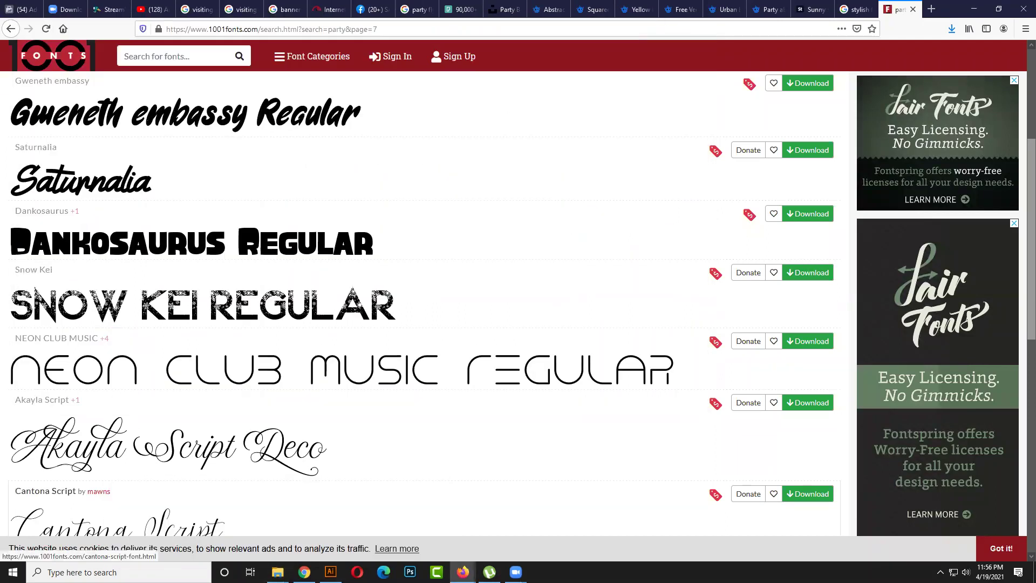
{"action": "left_click", "coordinate": [278, 572]}
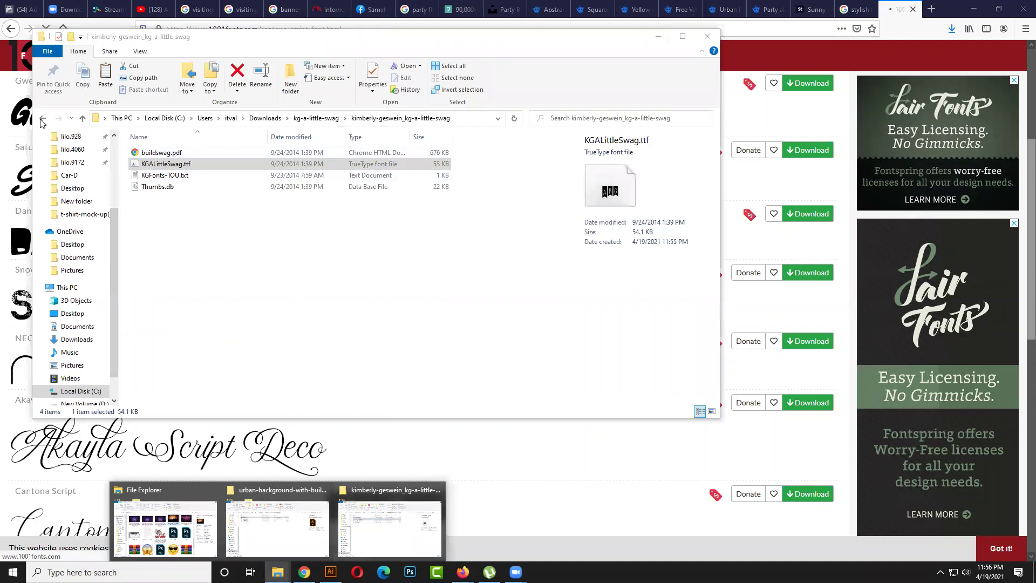
{"action": "left_click", "coordinate": [42, 119]}
{"action": "left_click", "coordinate": [44, 118]}
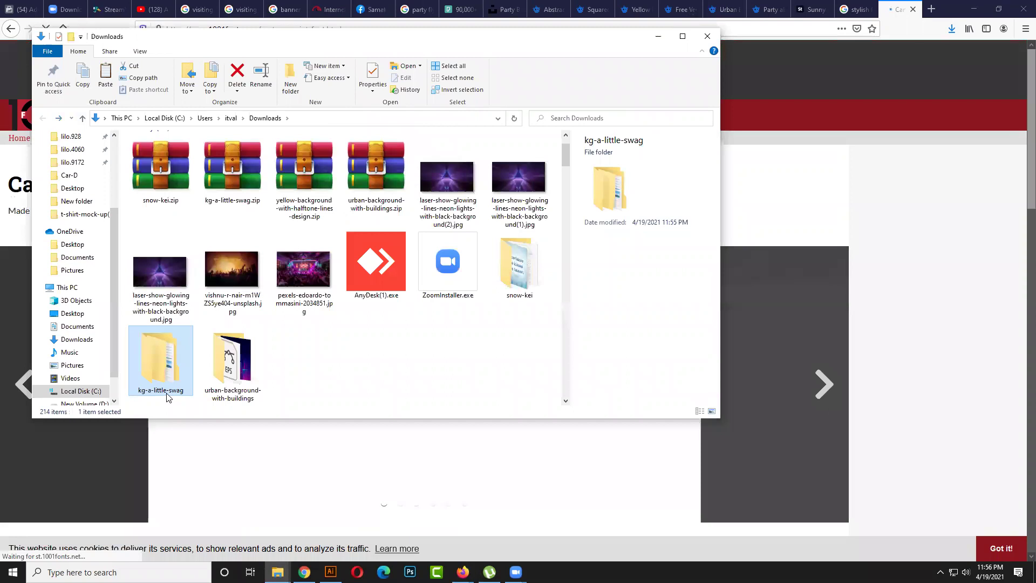
{"action": "left_click", "coordinate": [658, 36]}
- Switch to Illustrator and place a copy of the GLOWING text directly below the original
{"action": "left_click", "coordinate": [331, 572]}
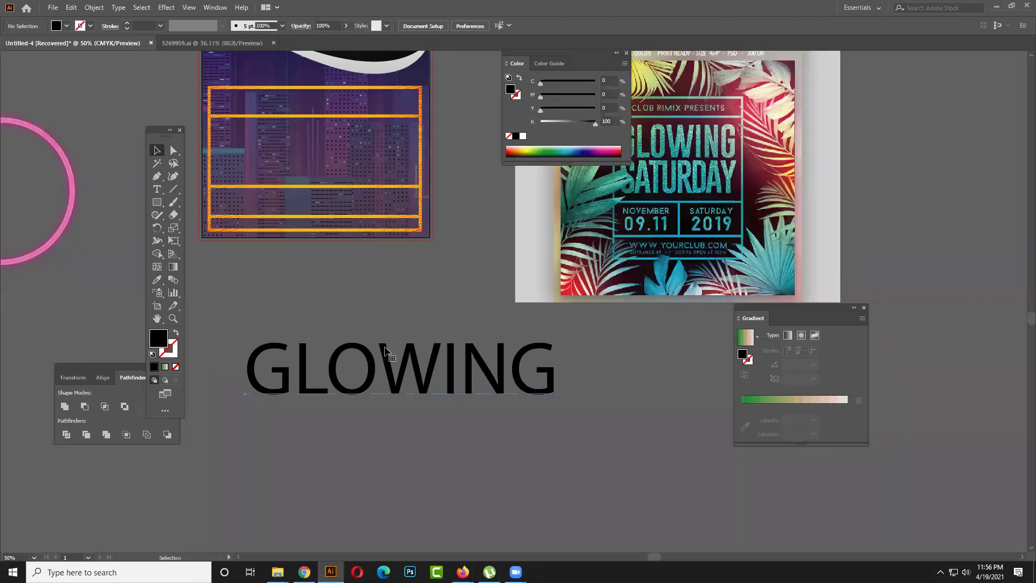
{"action": "left_click", "coordinate": [388, 351]}
{"action": "left_click_drag", "start_coordinate": [389, 351], "coordinate": [390, 436]}
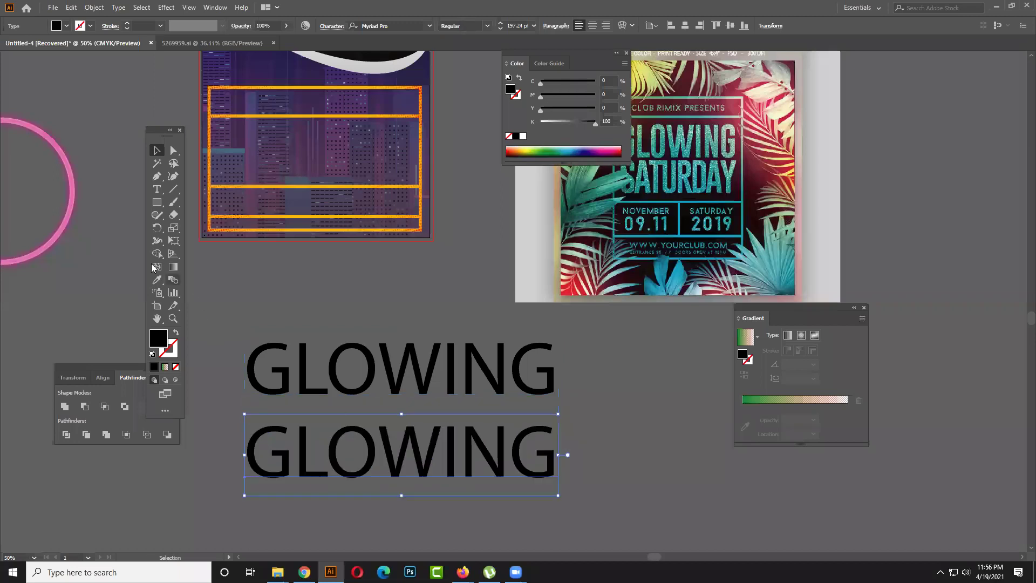
- Select all characters of the upper GLOWING text and bring up the character settings next to the reference flyer
{"action": "left_click", "coordinate": [157, 189]}
{"action": "left_click", "coordinate": [302, 351]}
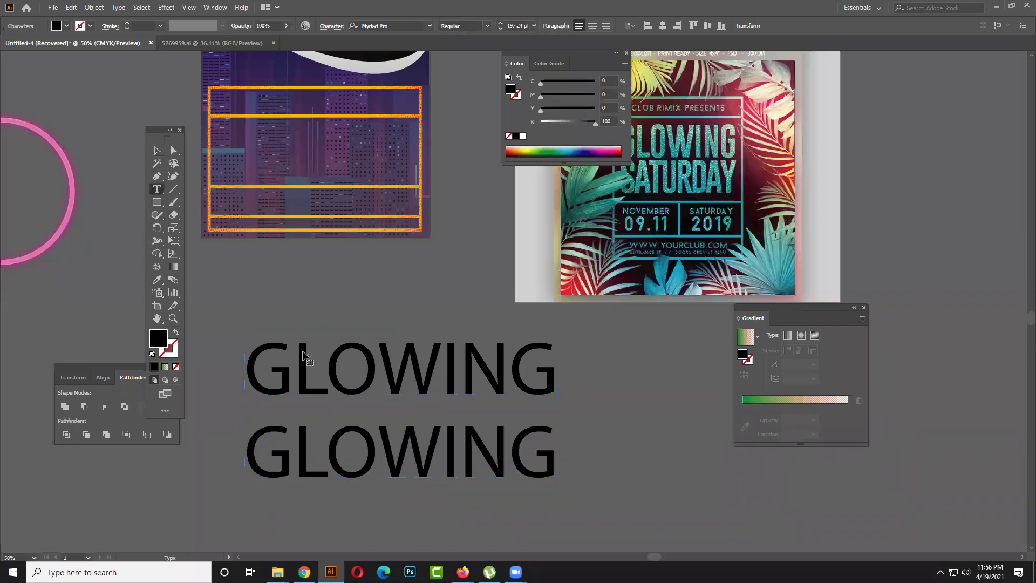
{"action": "key", "text": "ctrl+a"}
{"action": "key", "text": "ctrl+t"}
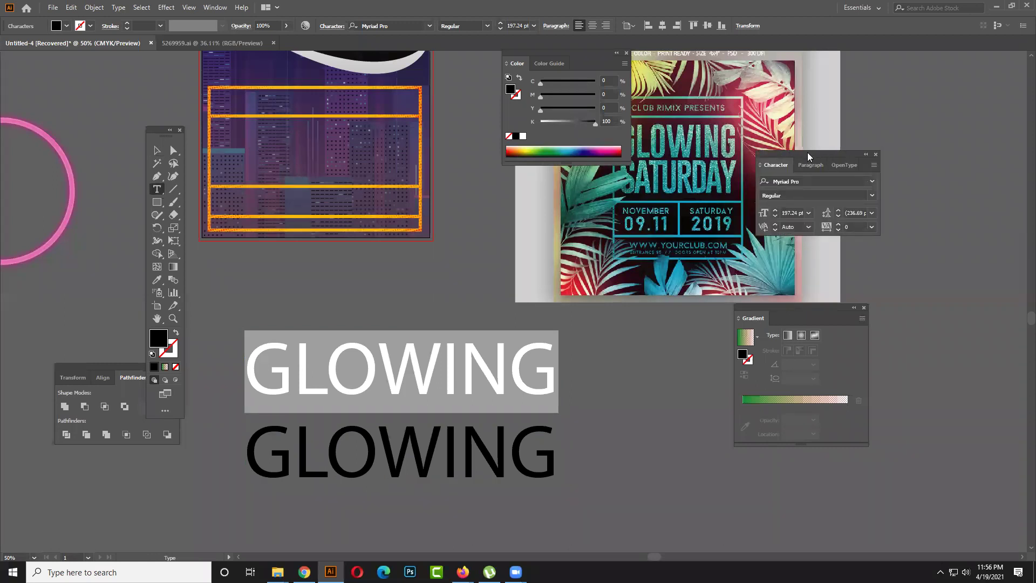
{"action": "left_click_drag", "start_coordinate": [852, 158], "coordinate": [864, 166]}
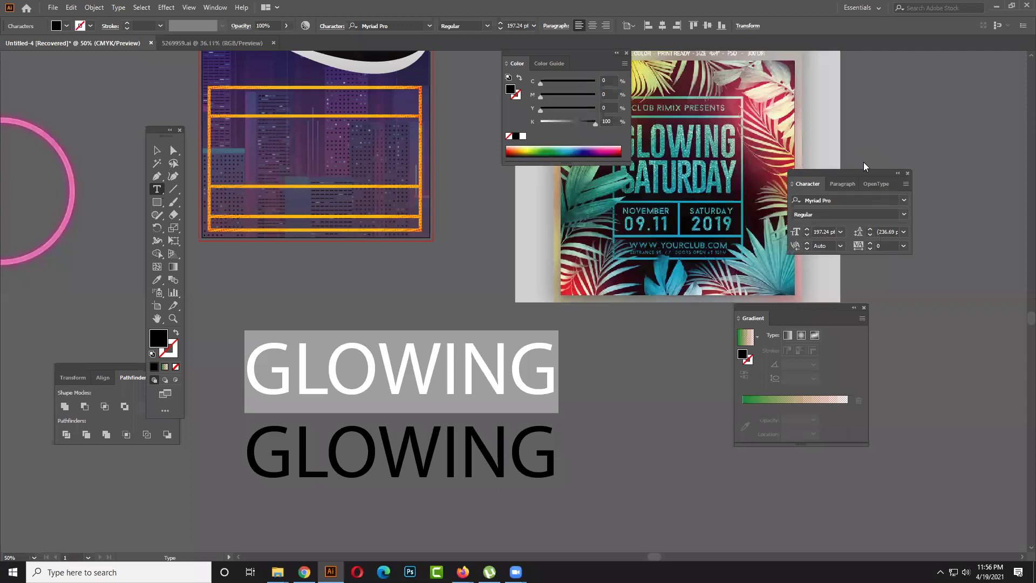
- Set the upper GLOWING text's font to KG A Little Swag and move it up and left, away from the lower copy
{"action": "left_click", "coordinate": [851, 201]}
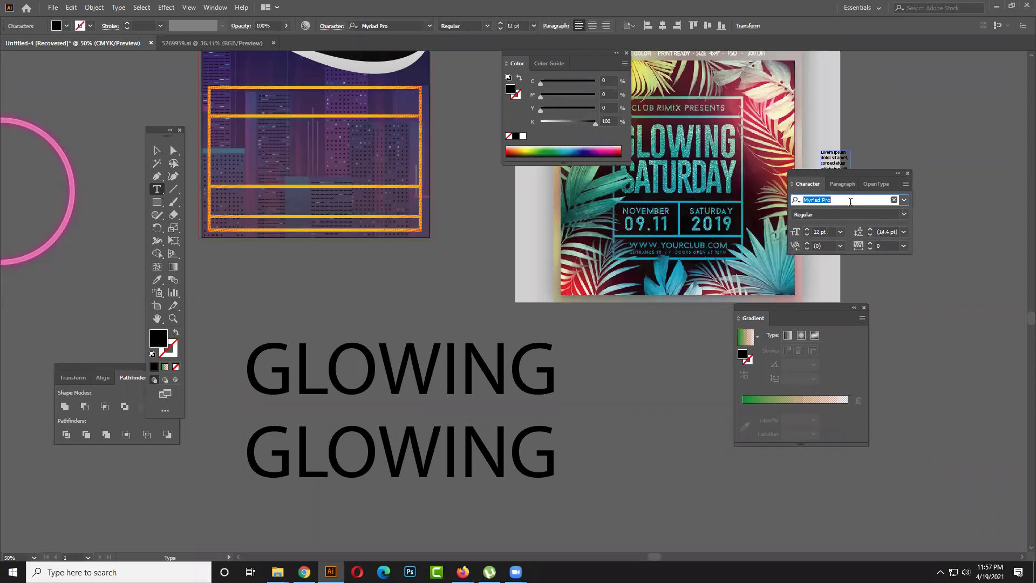
{"action": "key", "text": "Escape"}
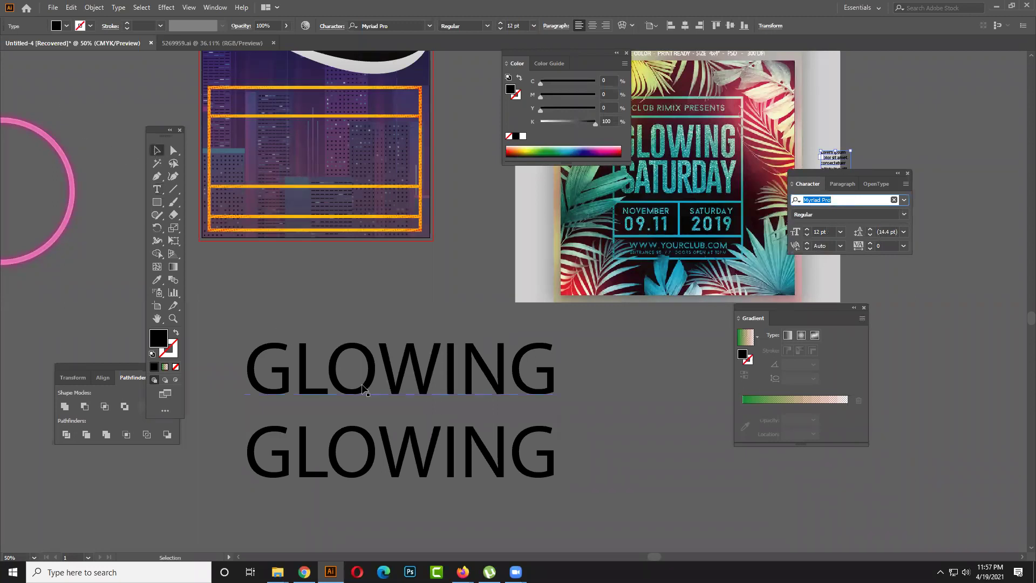
{"action": "left_click", "coordinate": [364, 389]}
{"action": "type", "text": "kg"}
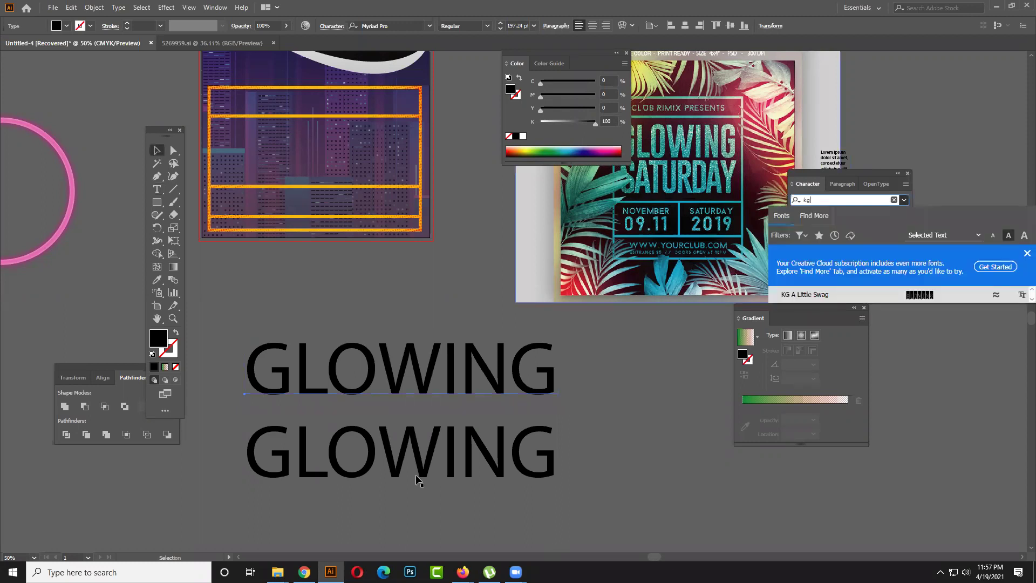
{"action": "key", "text": "Escape"}
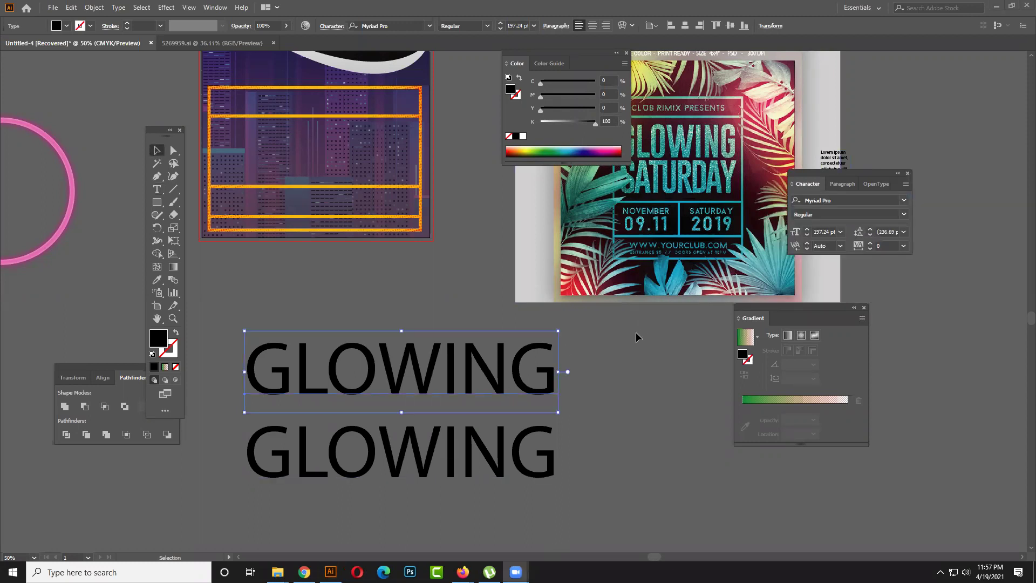
{"action": "left_click", "coordinate": [863, 221]}
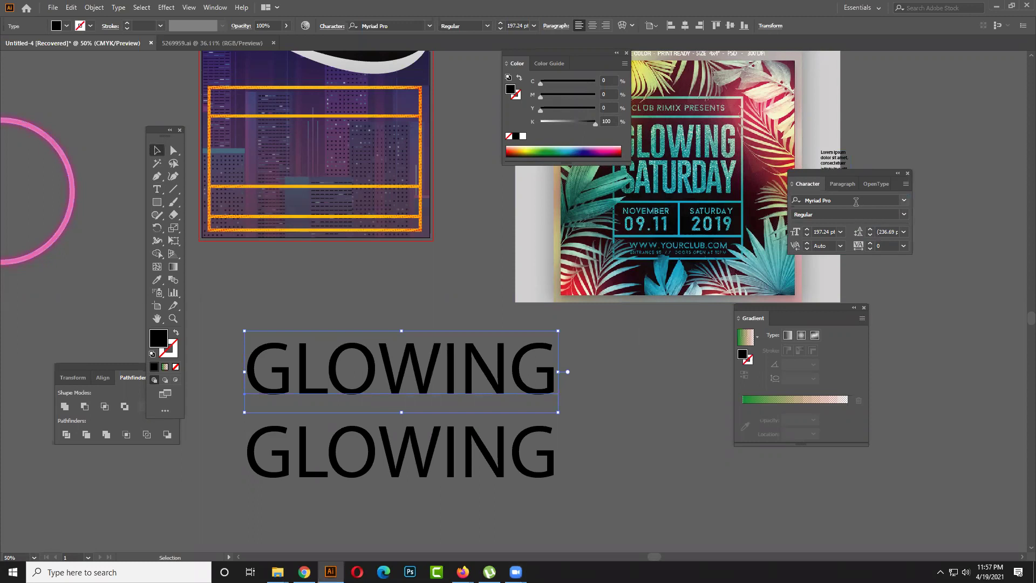
{"action": "type", "text": "k"}
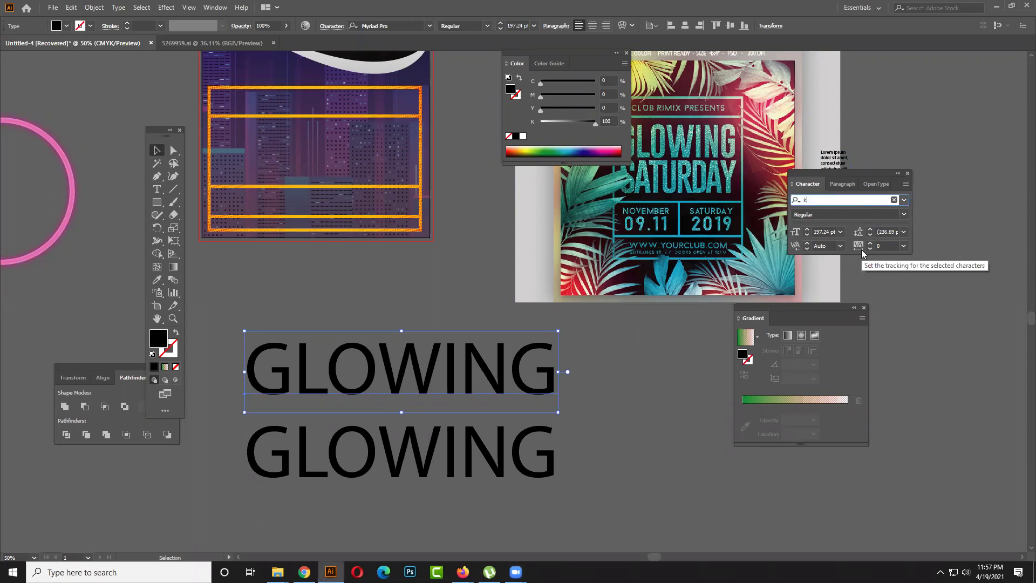
{"action": "type", "text": "g"}
{"action": "left_click", "coordinate": [912, 294]}
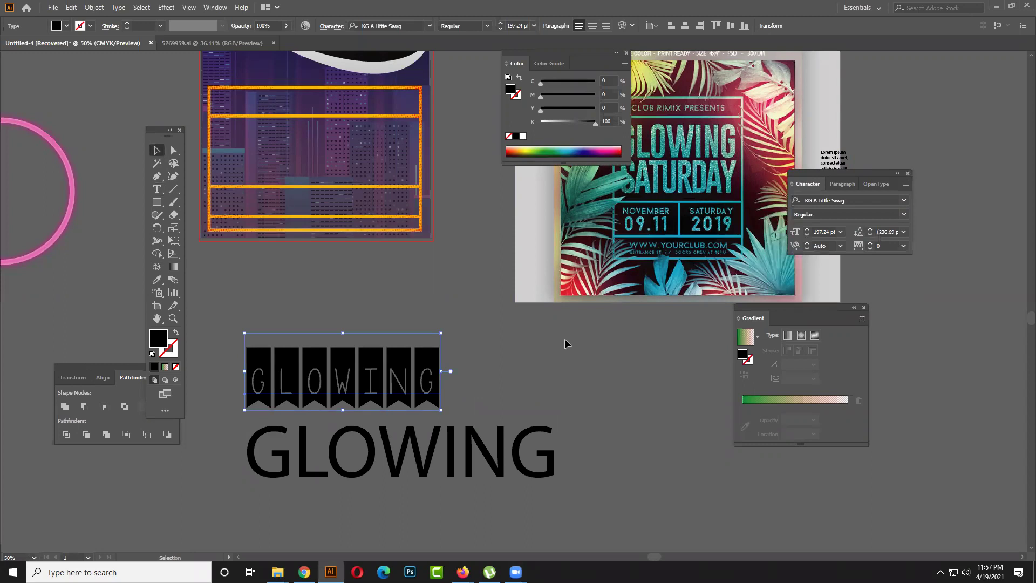
{"action": "left_click_drag", "start_coordinate": [394, 352], "coordinate": [335, 300]}
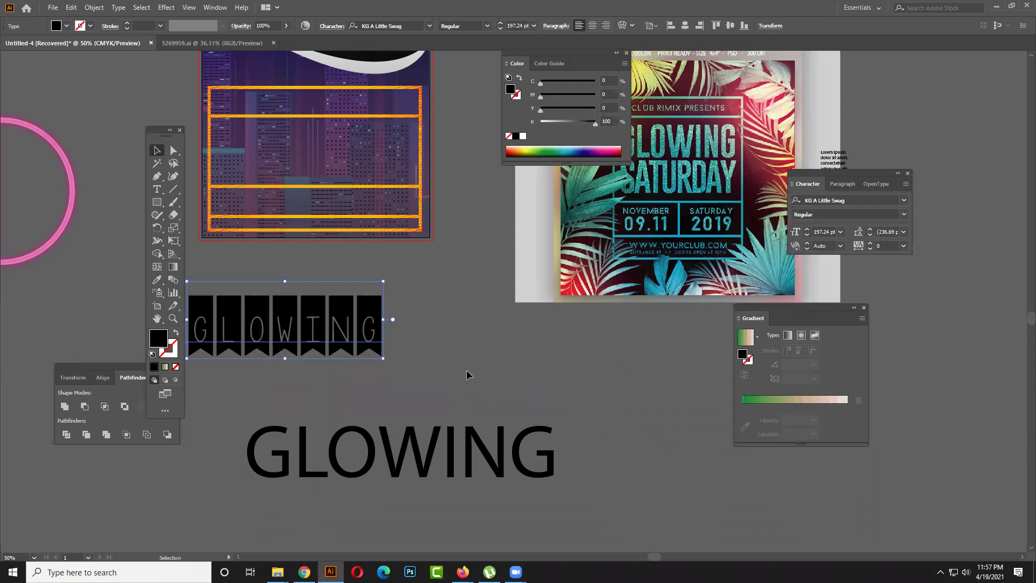
- Set the lower GLOWING text's font to Source Code Variable Regular
{"action": "left_click", "coordinate": [446, 461]}
{"action": "left_click", "coordinate": [458, 461]}
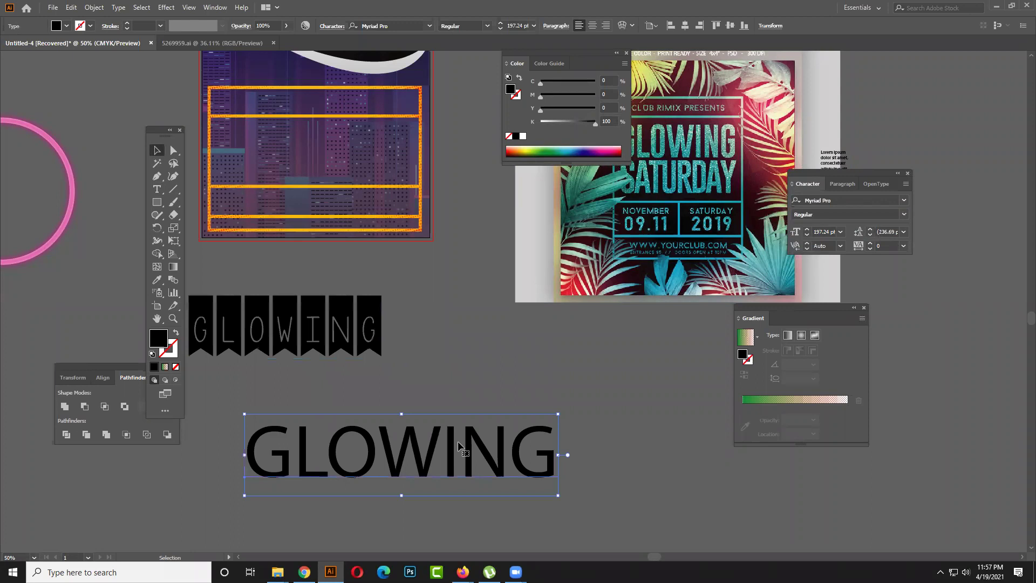
{"action": "scroll", "coordinate": [459, 482], "scroll_direction": "down", "scroll_amount": 1}
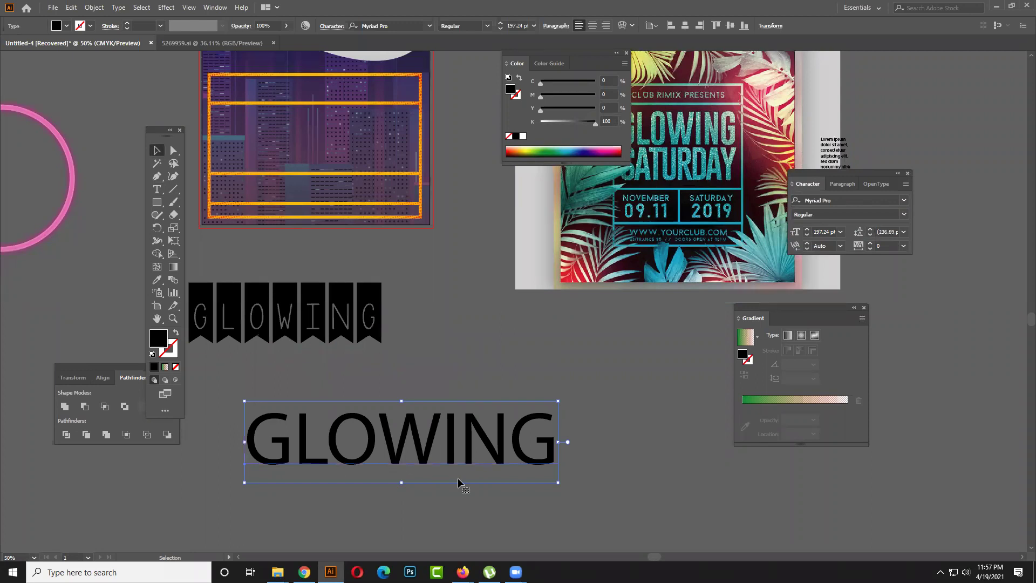
{"action": "scroll", "coordinate": [349, 351], "scroll_direction": "down", "scroll_amount": 2}
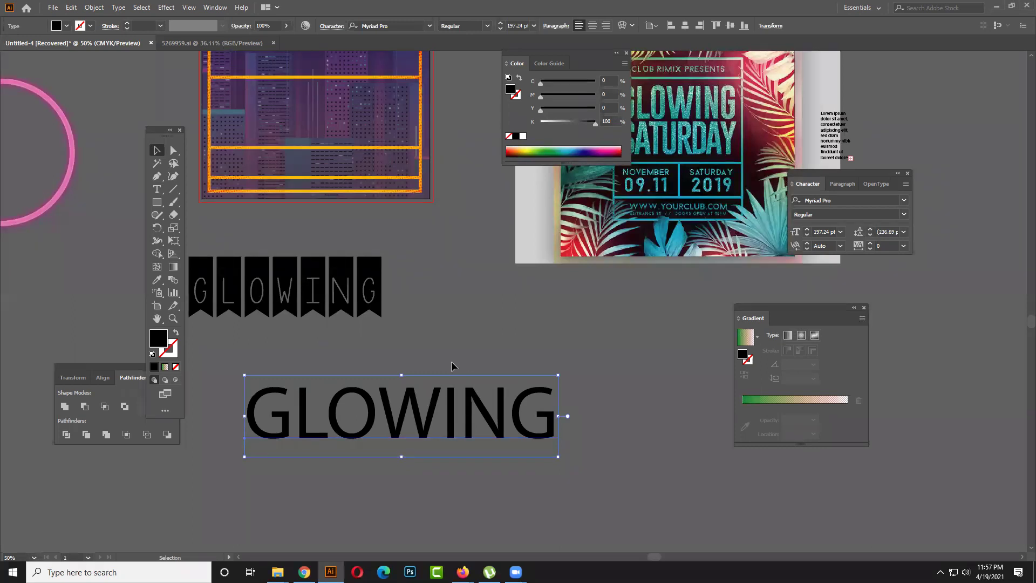
{"action": "left_click", "coordinate": [159, 192]}
{"action": "left_click", "coordinate": [829, 199]}
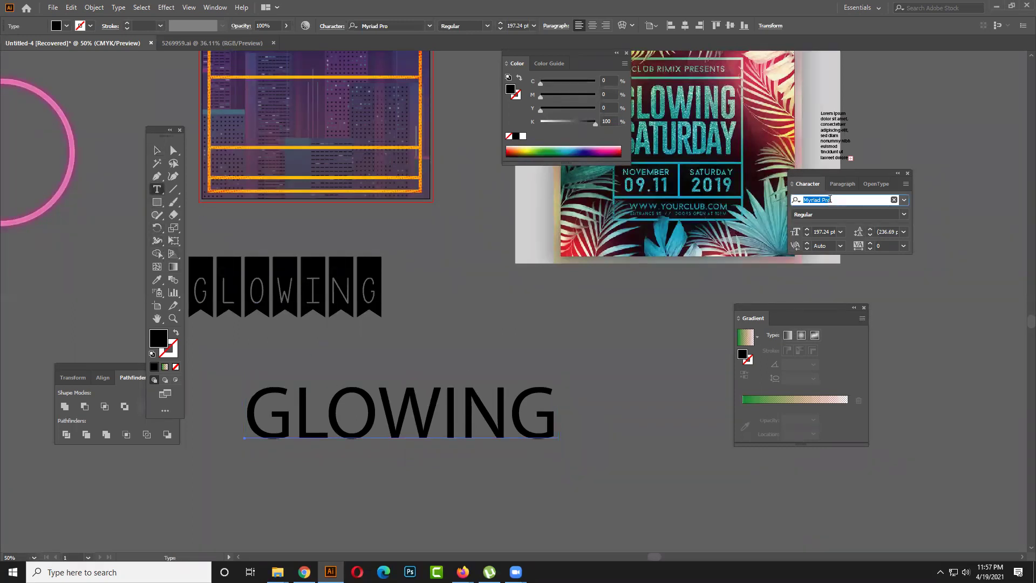
{"action": "type", "text": "ur"}
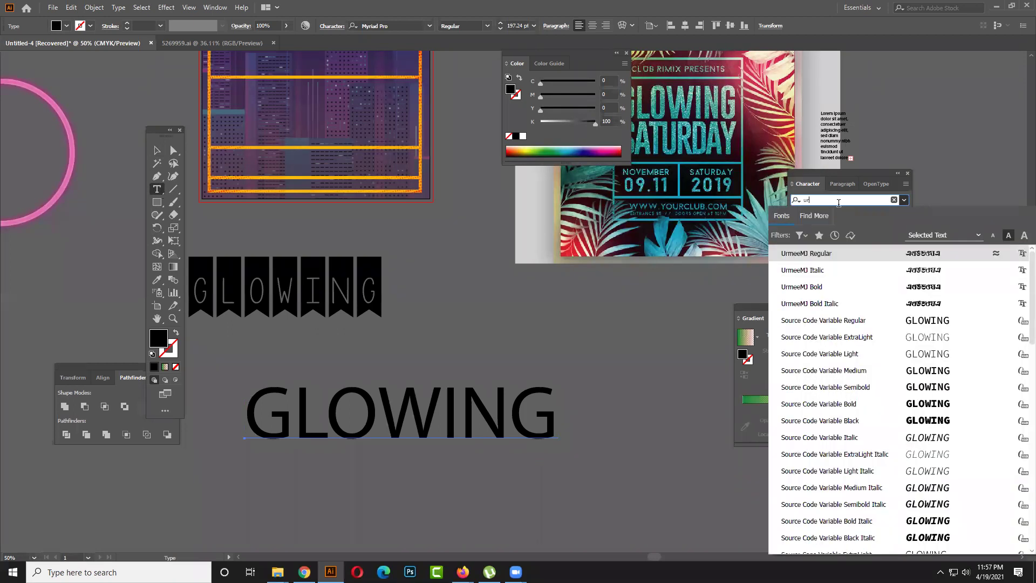
{"action": "type", "text": "b"}
{"action": "key", "text": "BackSpace"}
{"action": "scroll", "coordinate": [884, 426], "scroll_direction": "down", "scroll_amount": 3}
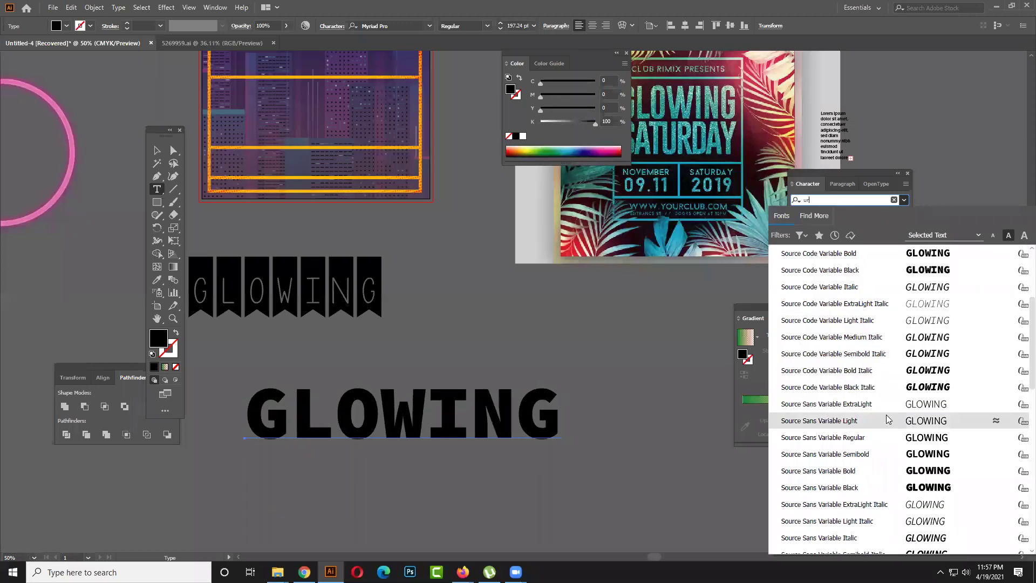
{"action": "scroll", "coordinate": [905, 387], "scroll_direction": "up", "scroll_amount": 3}
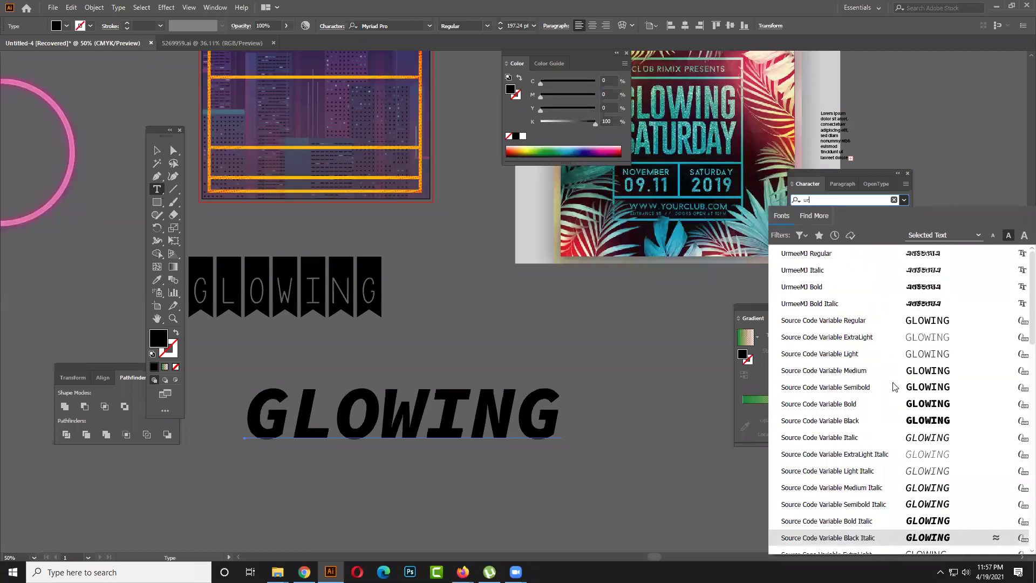
{"action": "left_click", "coordinate": [862, 323]}
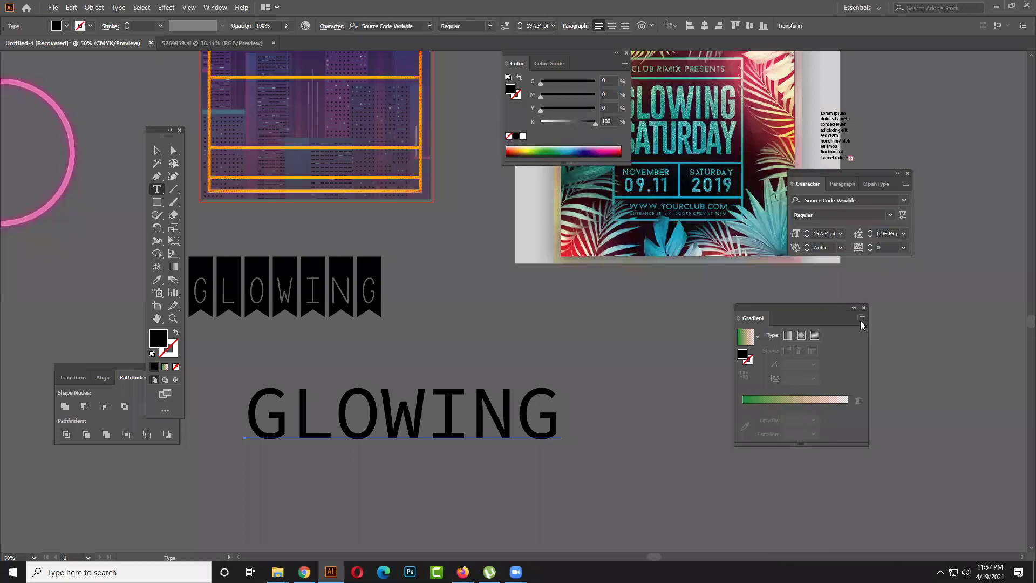
- Set the lower GLOWING text's font style to Black Italic, check its variable font weight and deselect the text
{"action": "left_click", "coordinate": [890, 215]}
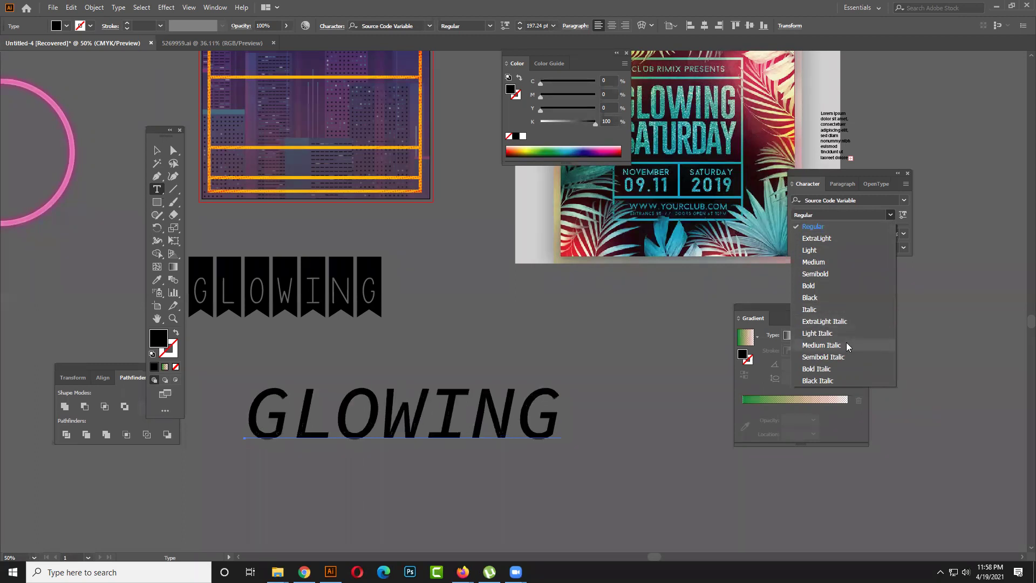
{"action": "left_click", "coordinate": [833, 381]}
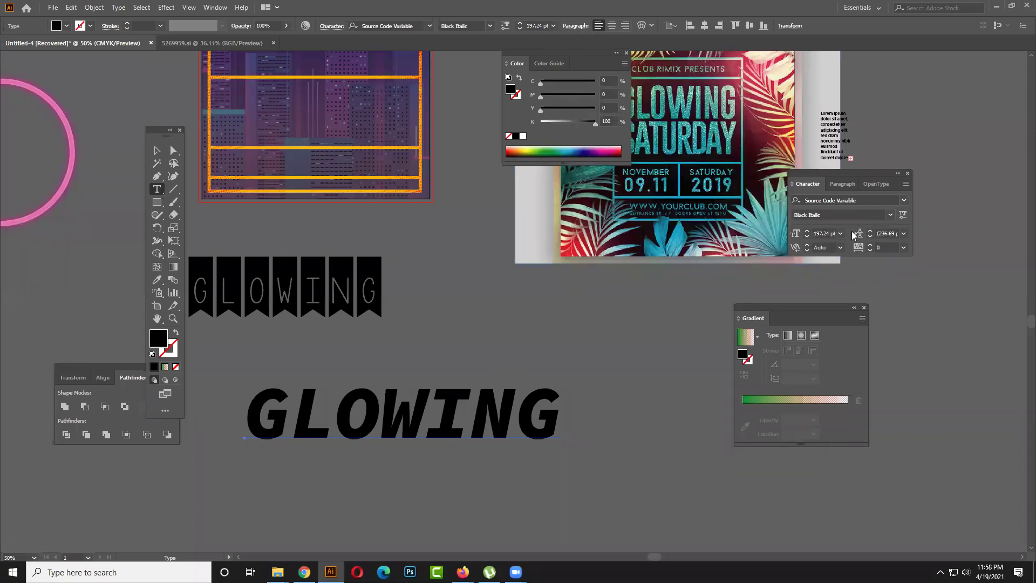
{"action": "left_click", "coordinate": [903, 214]}
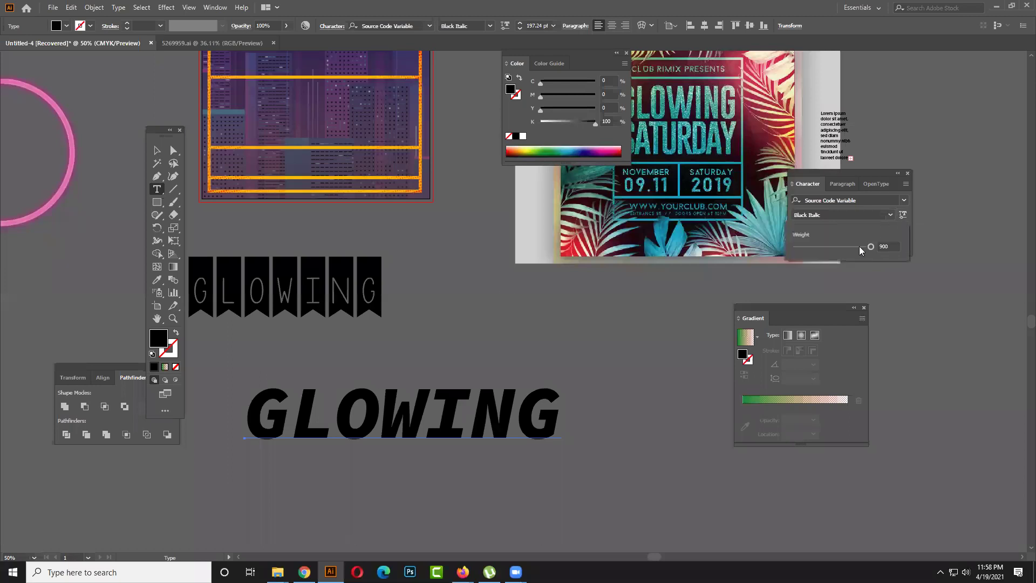
{"action": "mouse_move", "coordinate": [860, 246]}
{"action": "left_mouse_down"}
{"action": "mouse_move", "coordinate": [795, 247]}
{"action": "mouse_move", "coordinate": [873, 242]}
{"action": "mouse_move", "coordinate": [793, 245]}
{"action": "mouse_move", "coordinate": [842, 234]}
{"action": "mouse_move", "coordinate": [864, 234]}
{"action": "mouse_move", "coordinate": [801, 241]}
{"action": "mouse_move", "coordinate": [878, 242]}
{"action": "mouse_move", "coordinate": [787, 250]}
{"action": "mouse_move", "coordinate": [930, 243]}
{"action": "left_mouse_up"}
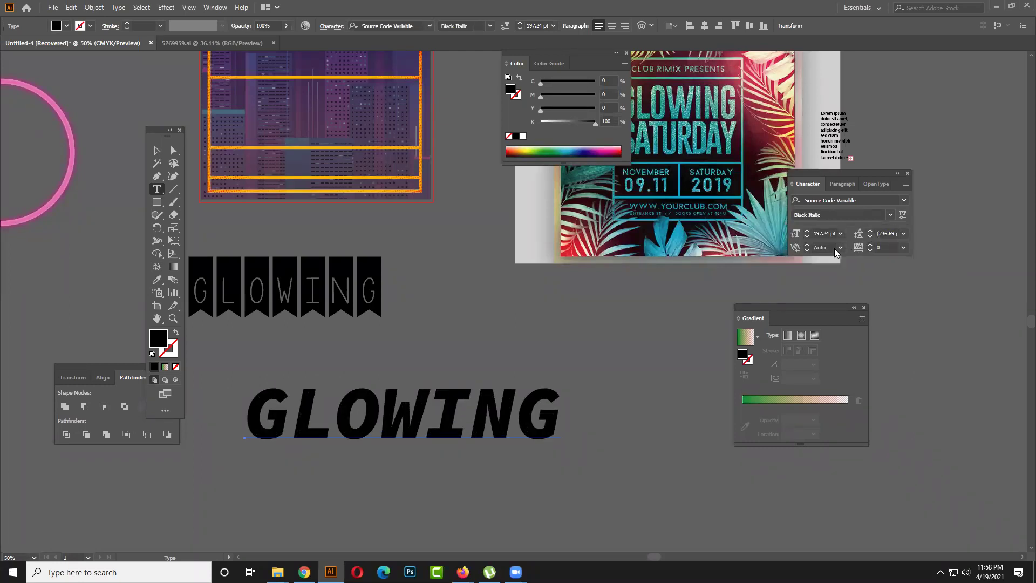
{"action": "left_click", "coordinate": [154, 155]}
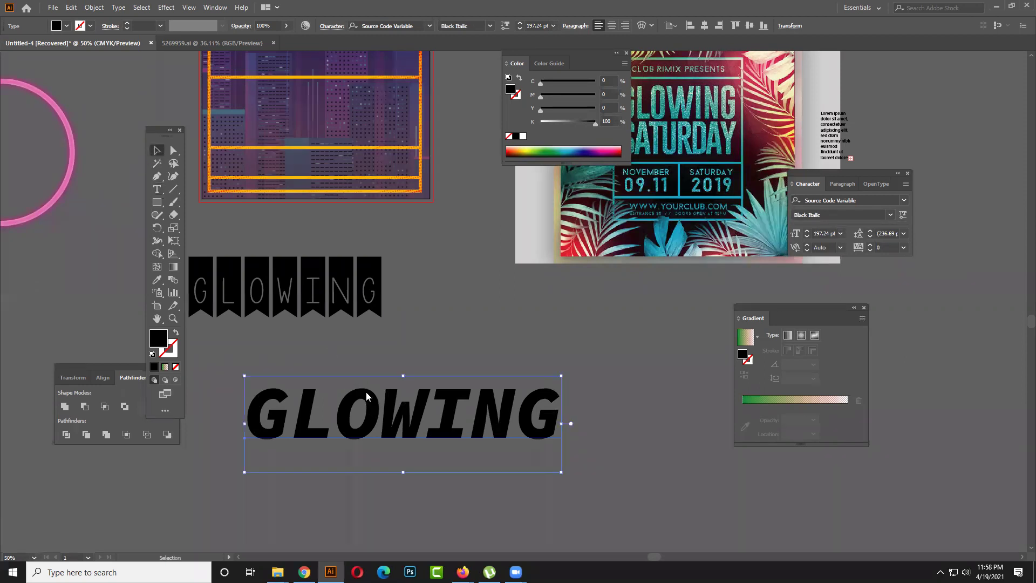
{"action": "right_click", "coordinate": [367, 393]}
{"action": "left_click", "coordinate": [265, 354]}
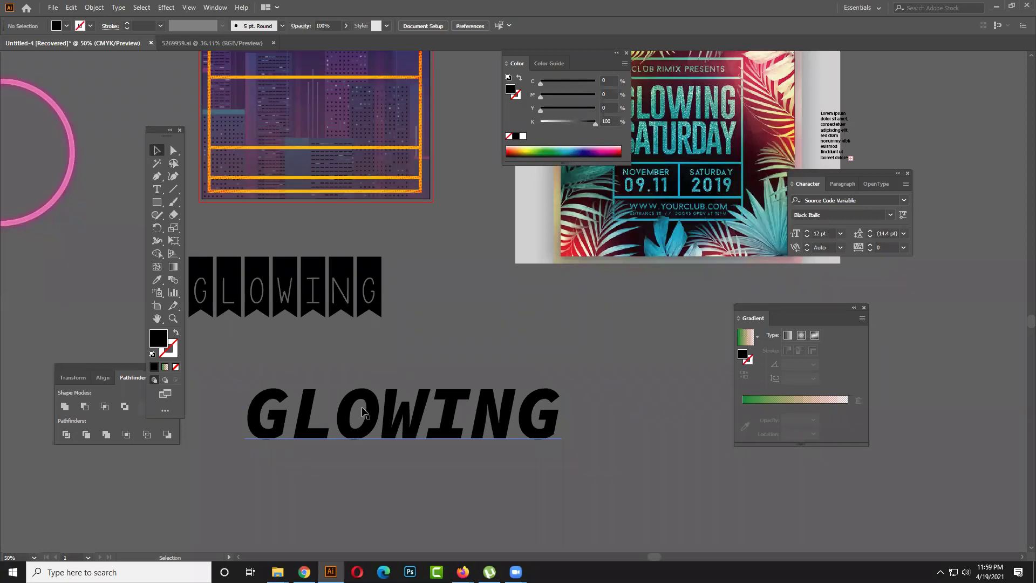
- Move the lower GLOWING text slightly up and left, bring the character settings beside it and try the Roboto Thin font
{"action": "left_click", "coordinate": [376, 412]}
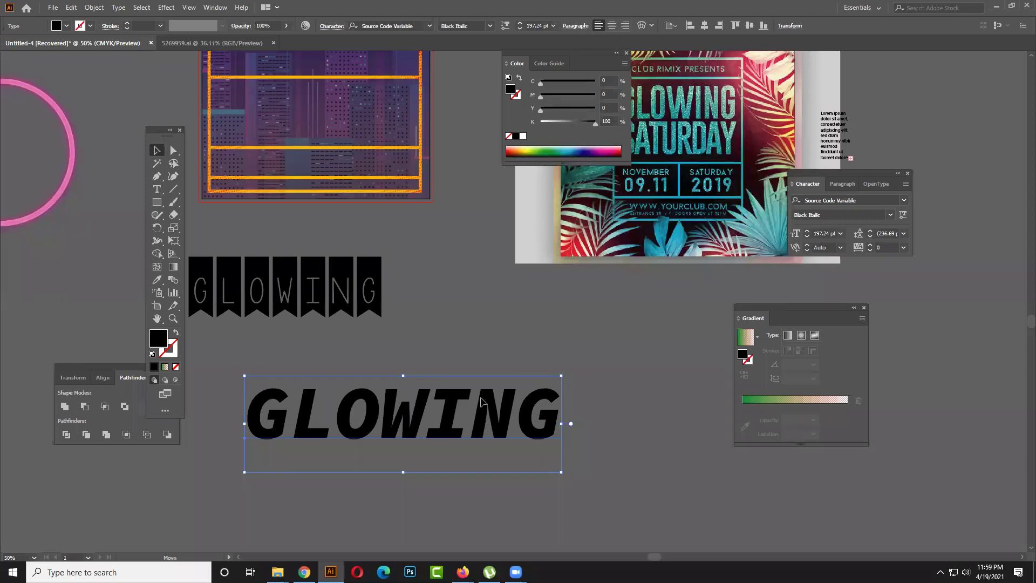
{"action": "left_click_drag", "start_coordinate": [487, 418], "coordinate": [482, 402]}
{"action": "left_click_drag", "start_coordinate": [889, 171], "coordinate": [677, 304]}
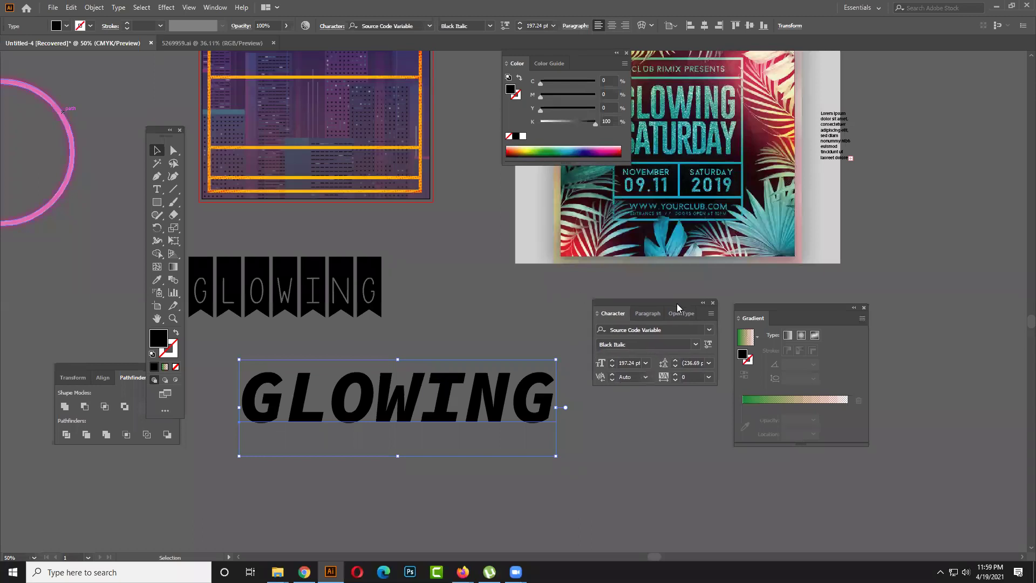
{"action": "left_click", "coordinate": [667, 328]}
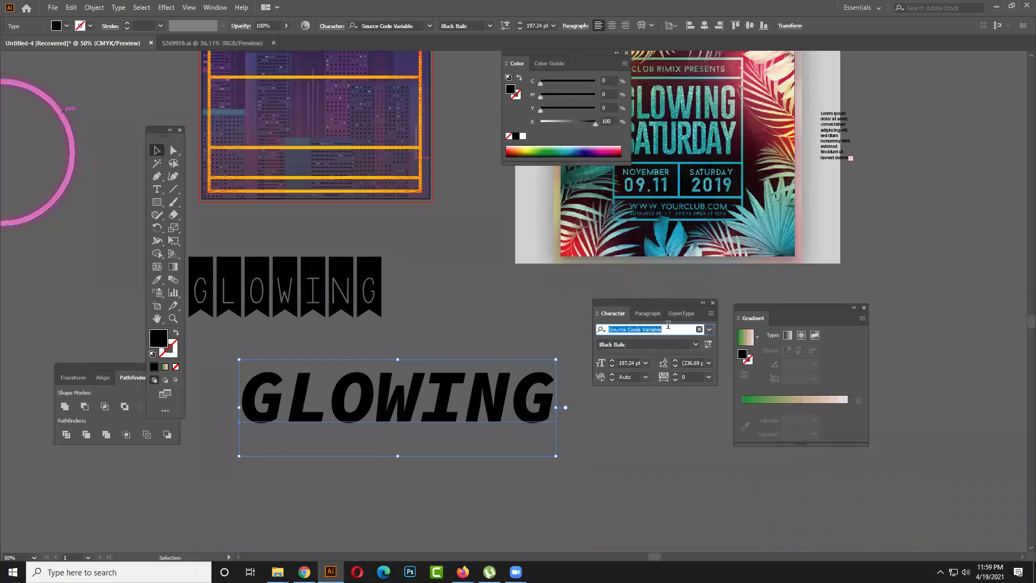
{"action": "type", "text": "roboto"}
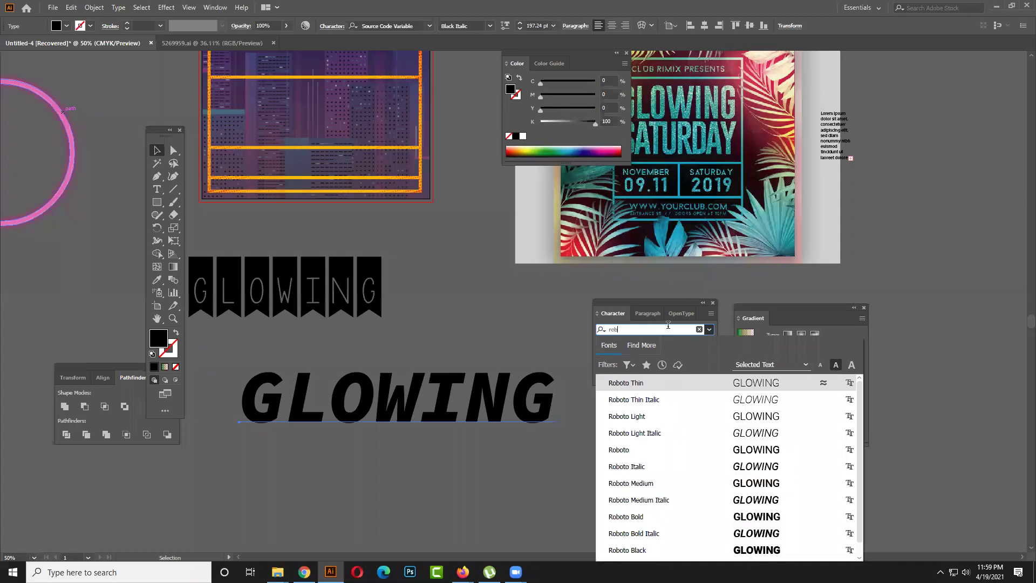
{"action": "left_click", "coordinate": [642, 385]}
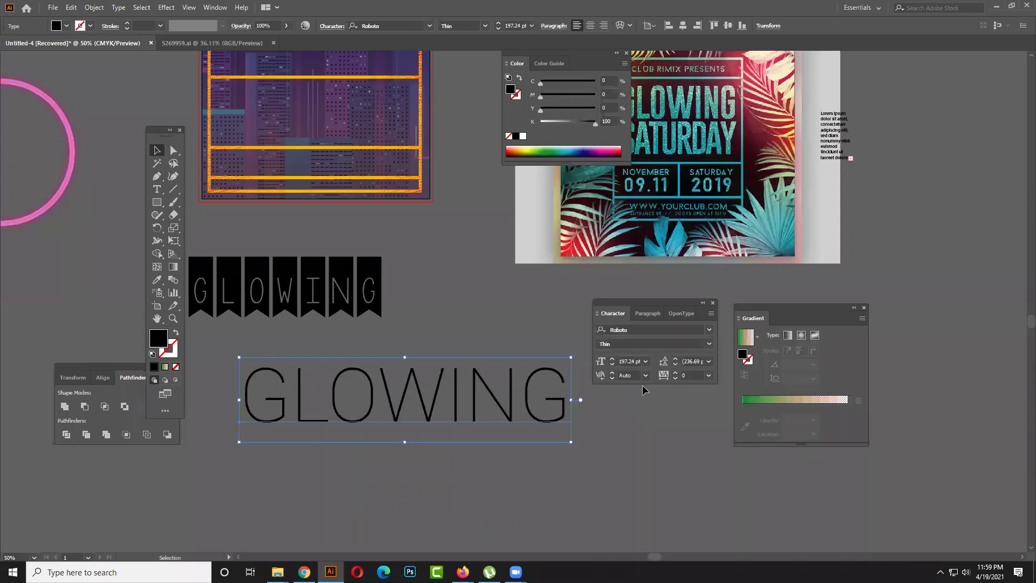
- Preview the Roboto styles on the lower GLOWING text, including Black Italic, and undo the Roboto font change and the move
{"action": "left_click", "coordinate": [709, 344]}
{"action": "left_click", "coordinate": [709, 345]}
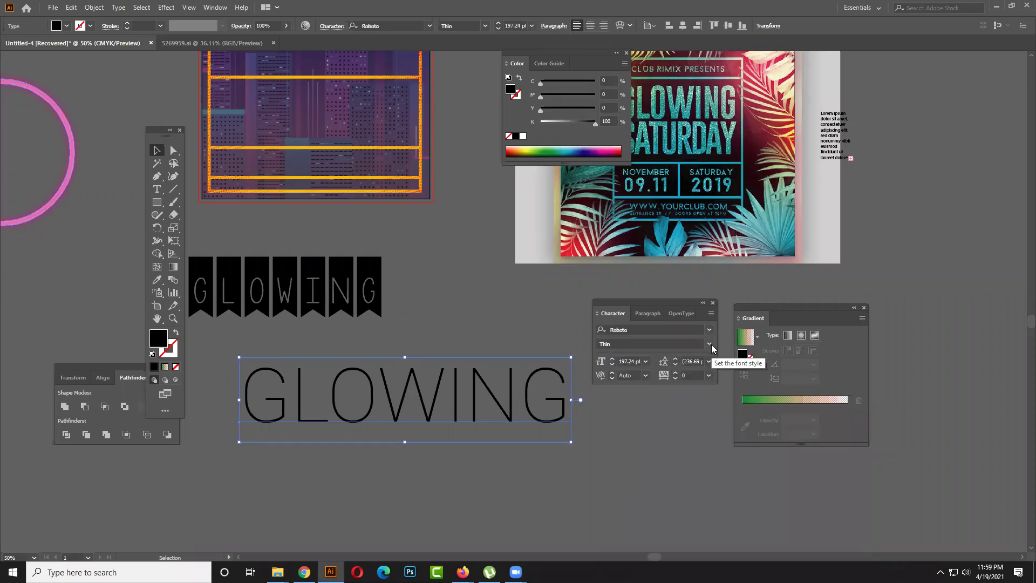
{"action": "left_click", "coordinate": [710, 342]}
{"action": "left_click", "coordinate": [709, 335]}
{"action": "left_click", "coordinate": [708, 342]}
{"action": "left_click", "coordinate": [705, 336]}
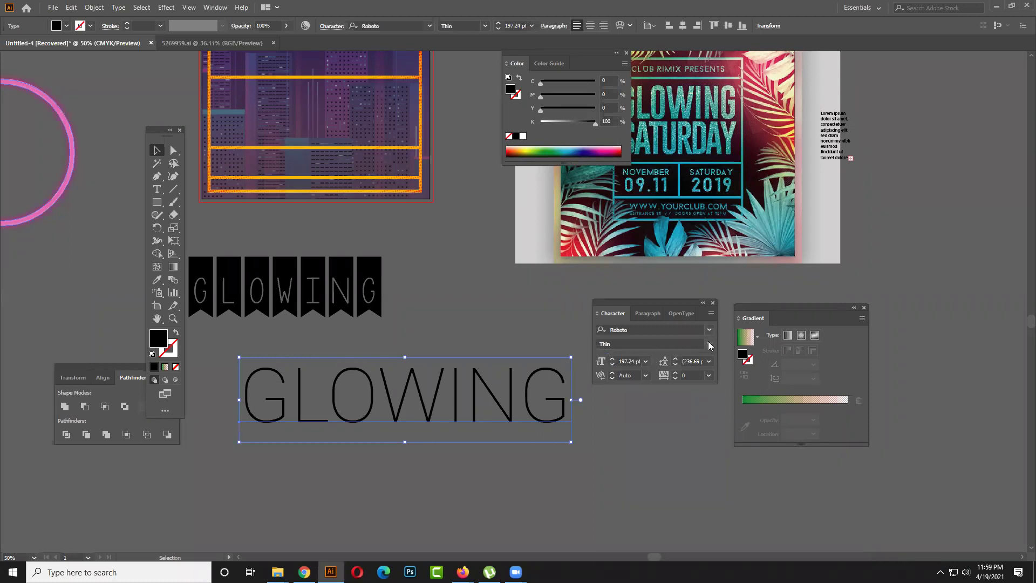
{"action": "left_click", "coordinate": [710, 344]}
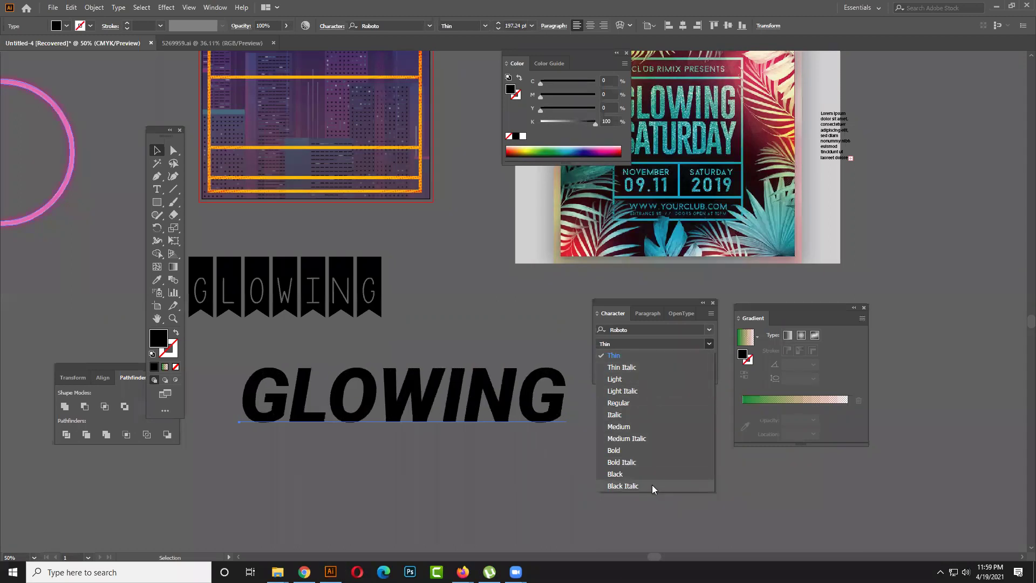
{"action": "left_click", "coordinate": [496, 292]}
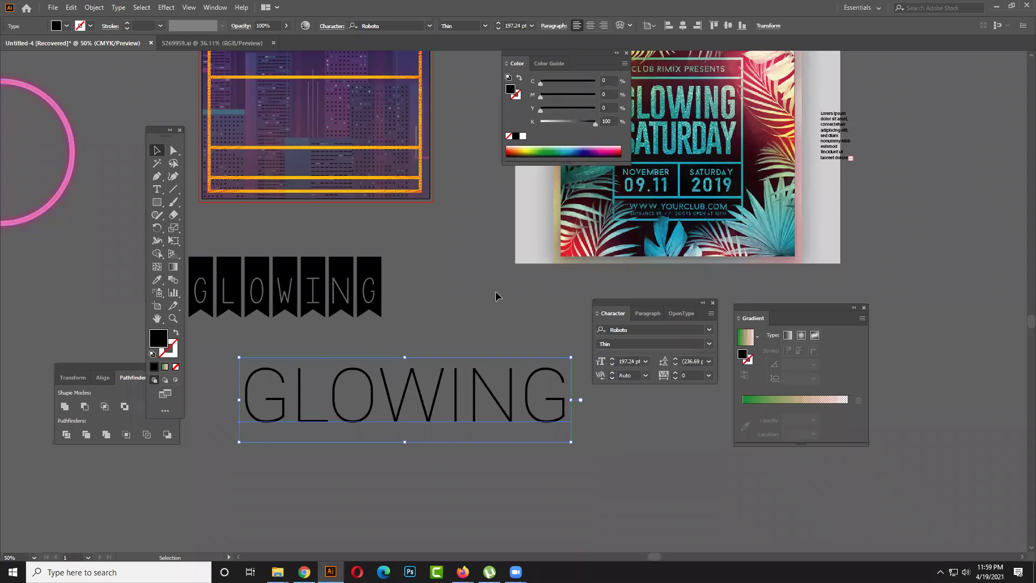
{"action": "left_click", "coordinate": [496, 295]}
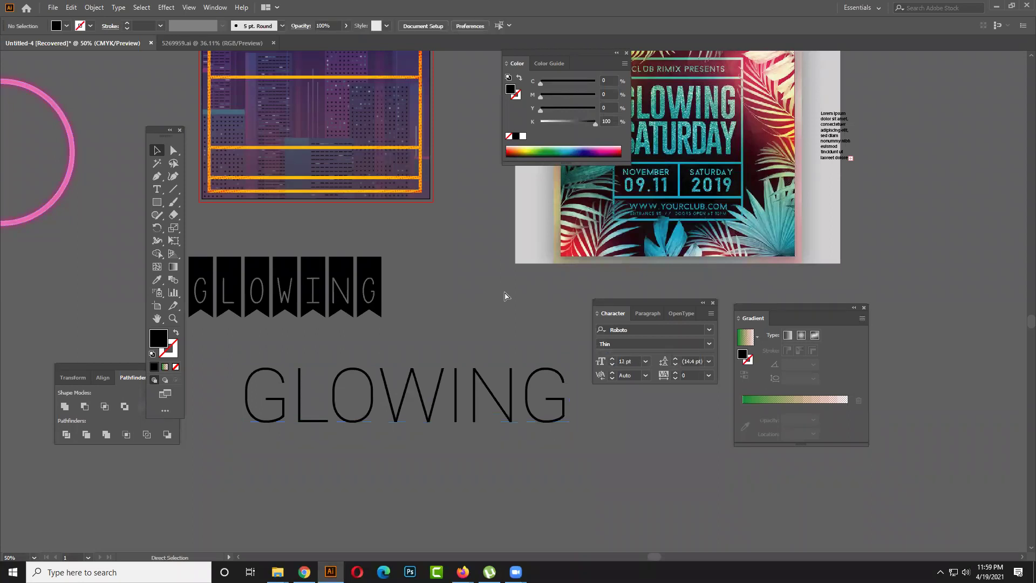
{"action": "key", "text": "ctrl+z"}
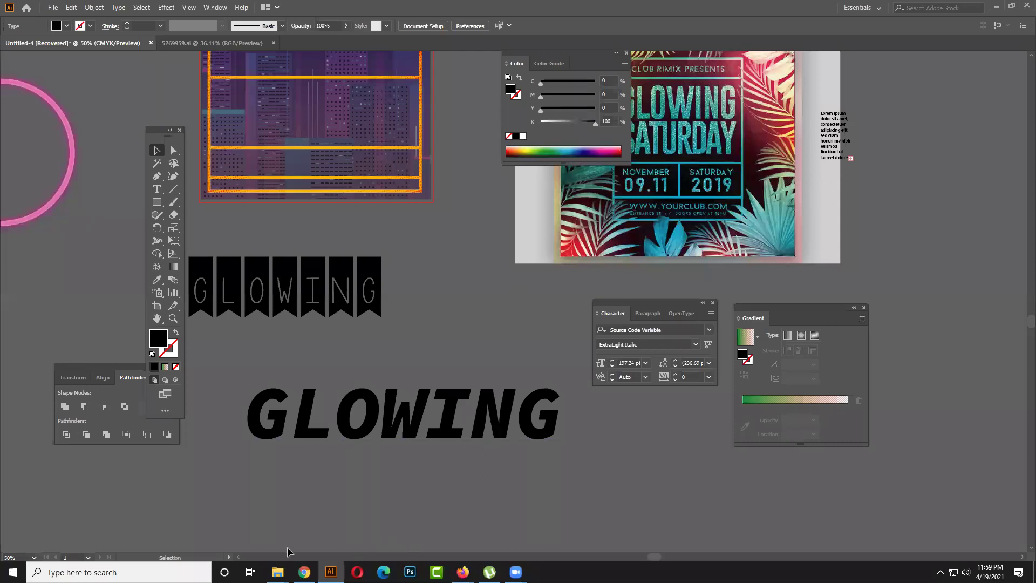
- Set the system speaker volume to 88 and minimize the Downloads File Explorer window
{"action": "mouse_move", "coordinate": [278, 572]}
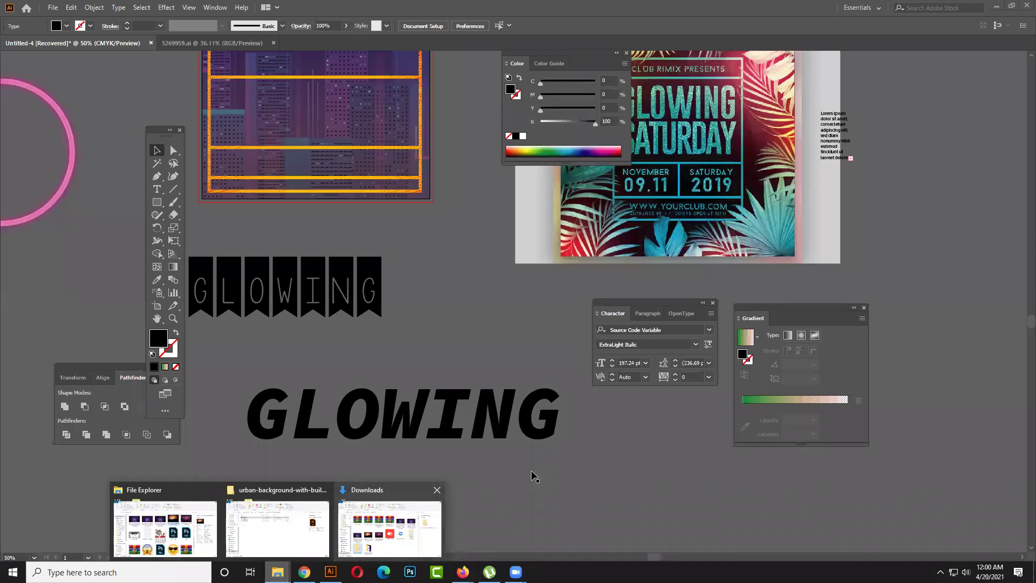
{"action": "key", "text": "alt+Tab"}
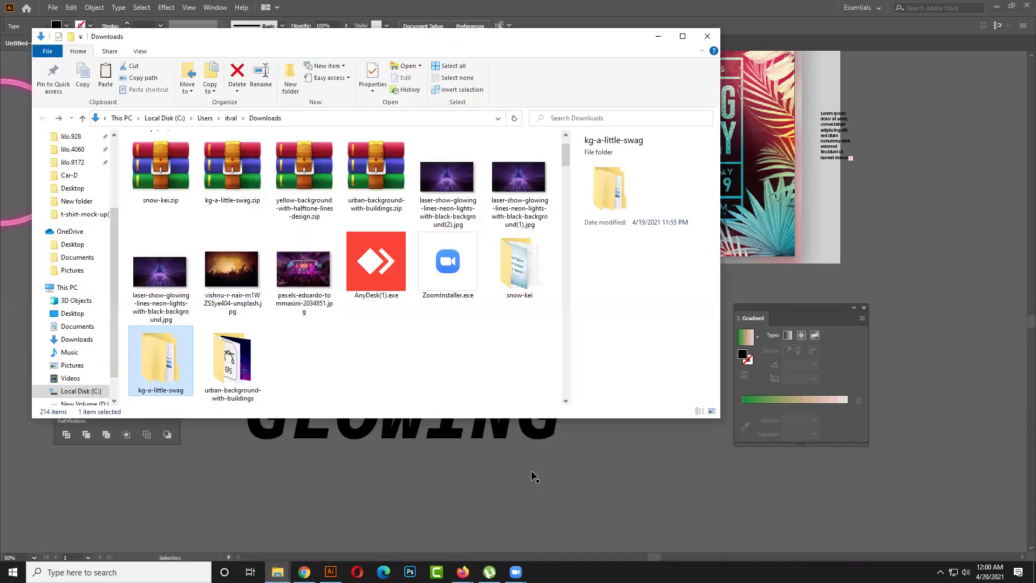
{"action": "left_click", "coordinate": [966, 572]}
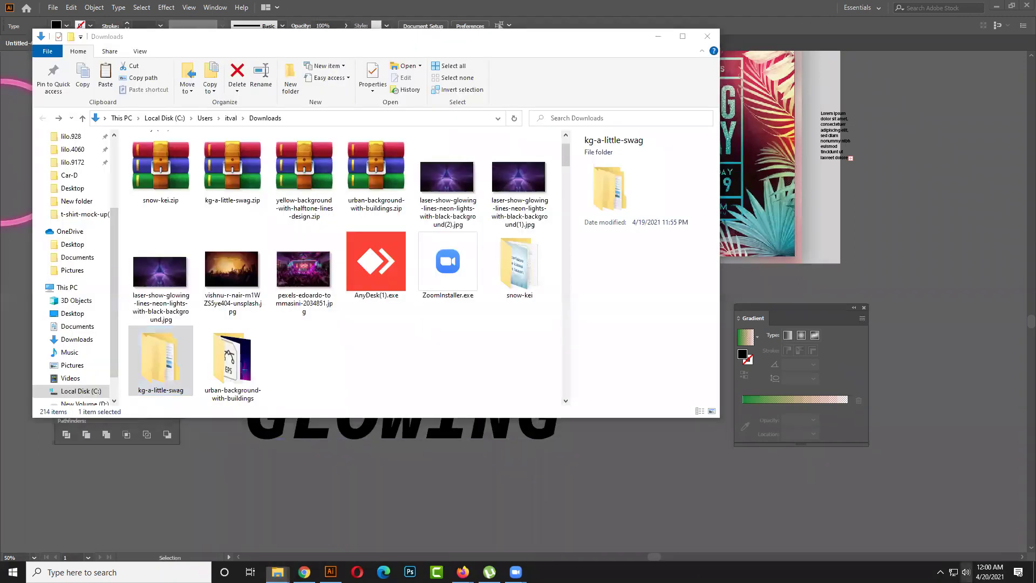
{"action": "left_click_drag", "start_coordinate": [975, 549], "coordinate": [986, 552]}
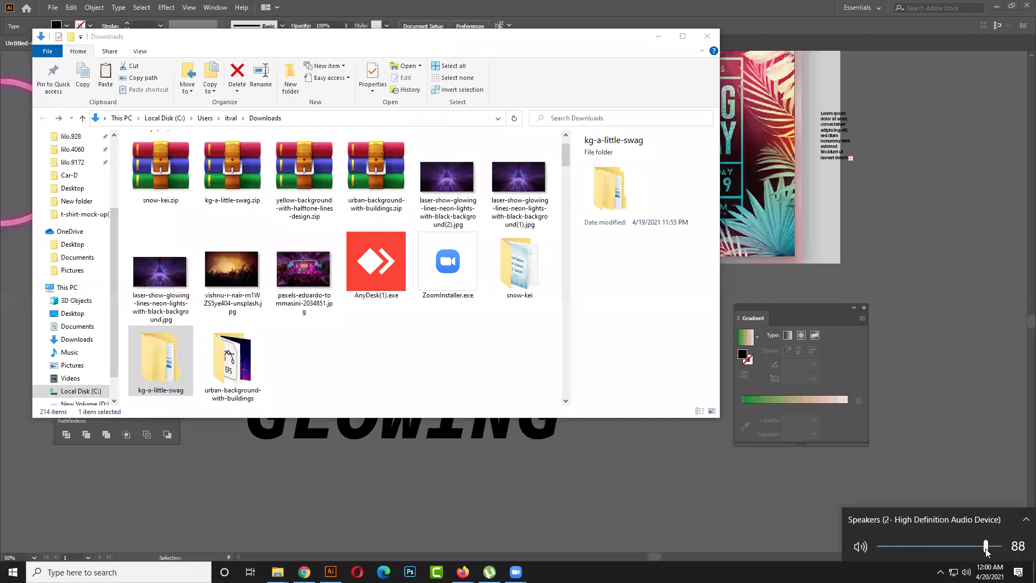
{"action": "left_click", "coordinate": [658, 37]}
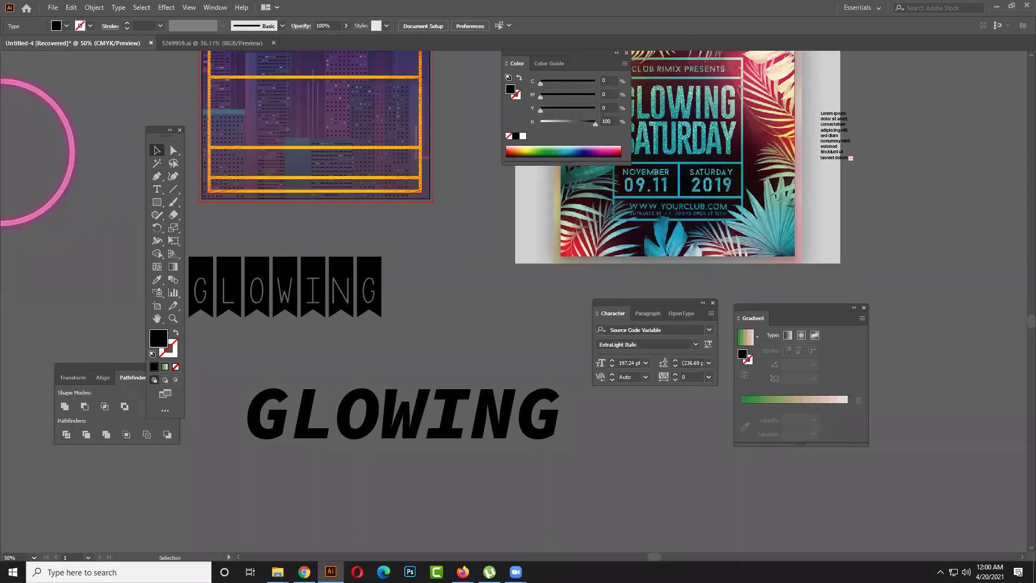
- Switch to the Downloads File Explorer window and open the snow-kei folder
{"action": "mouse_move", "coordinate": [463, 572]}
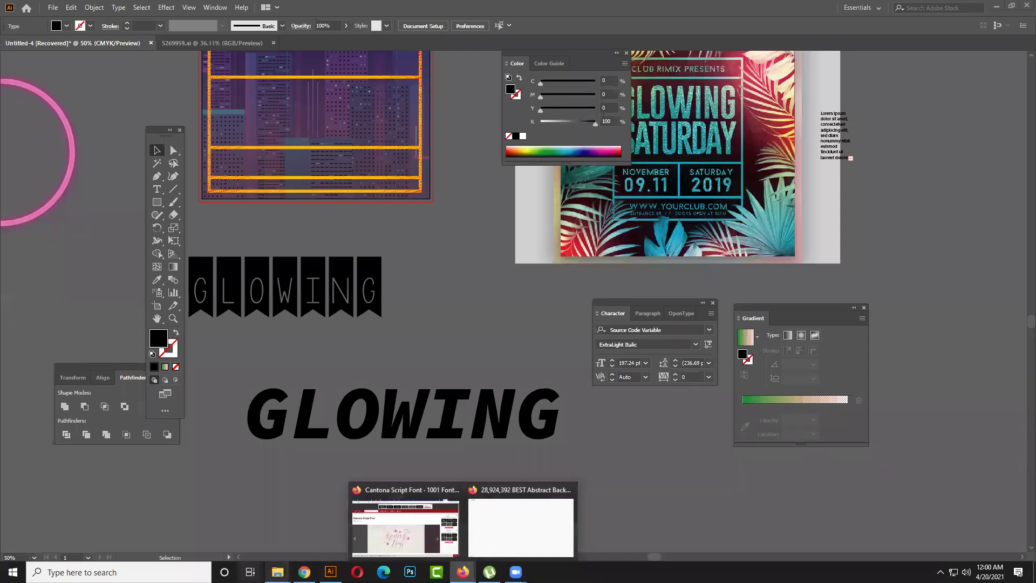
{"action": "left_click", "coordinate": [250, 572]}
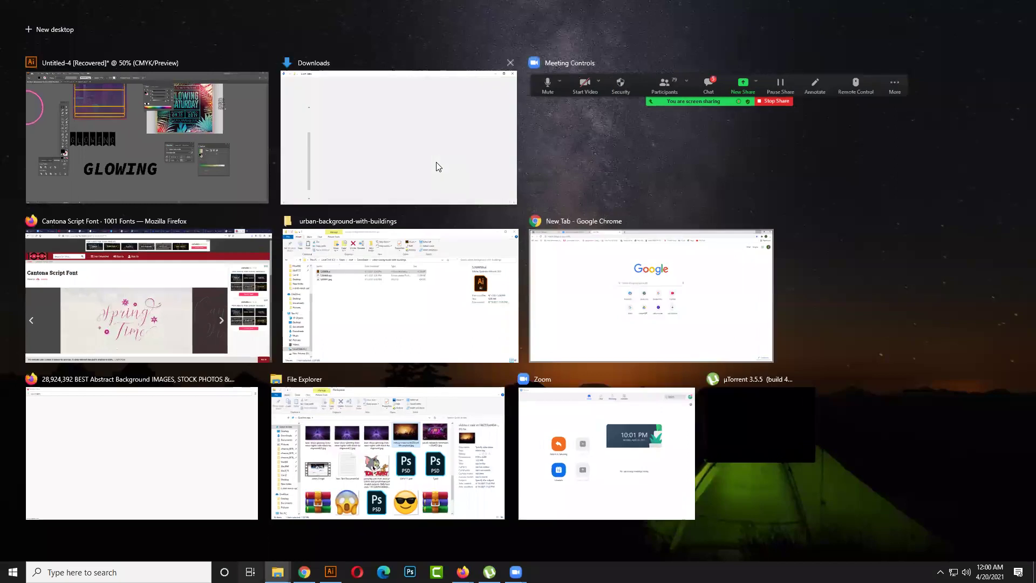
{"action": "left_click", "coordinate": [437, 165]}
{"action": "left_click", "coordinate": [396, 335]}
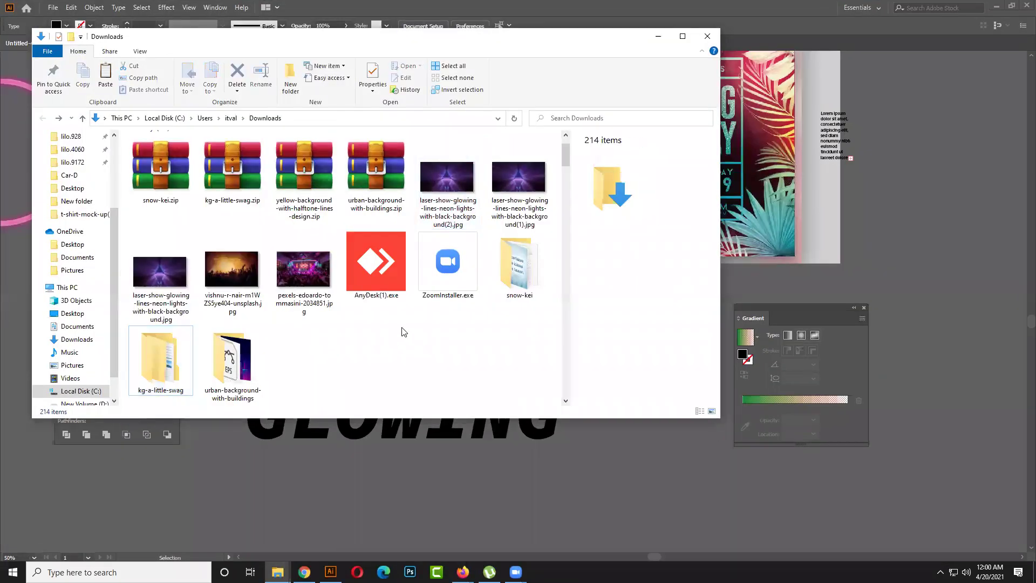
{"action": "left_click", "coordinate": [540, 280]}
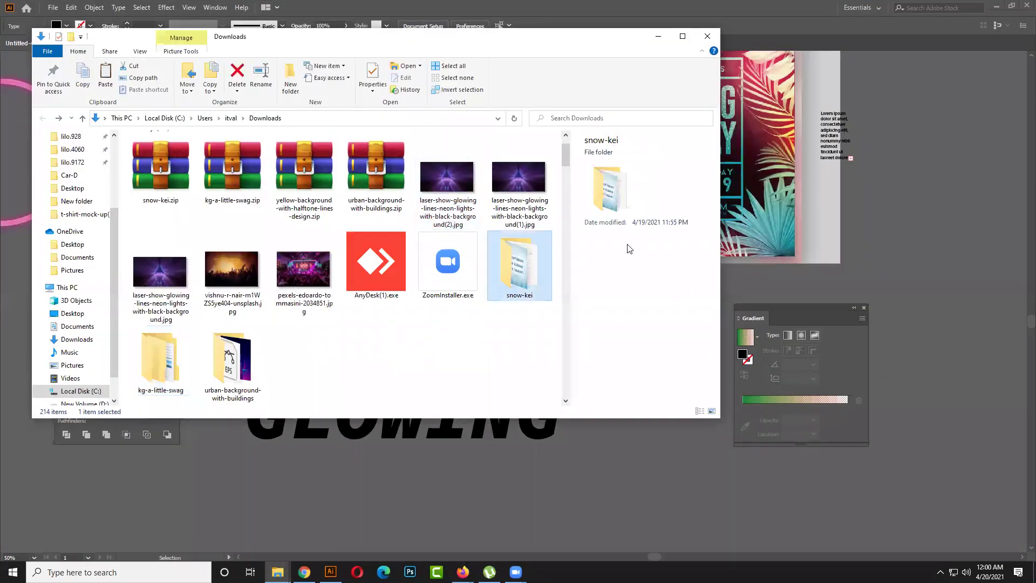
{"action": "double_click", "coordinate": [540, 280]}
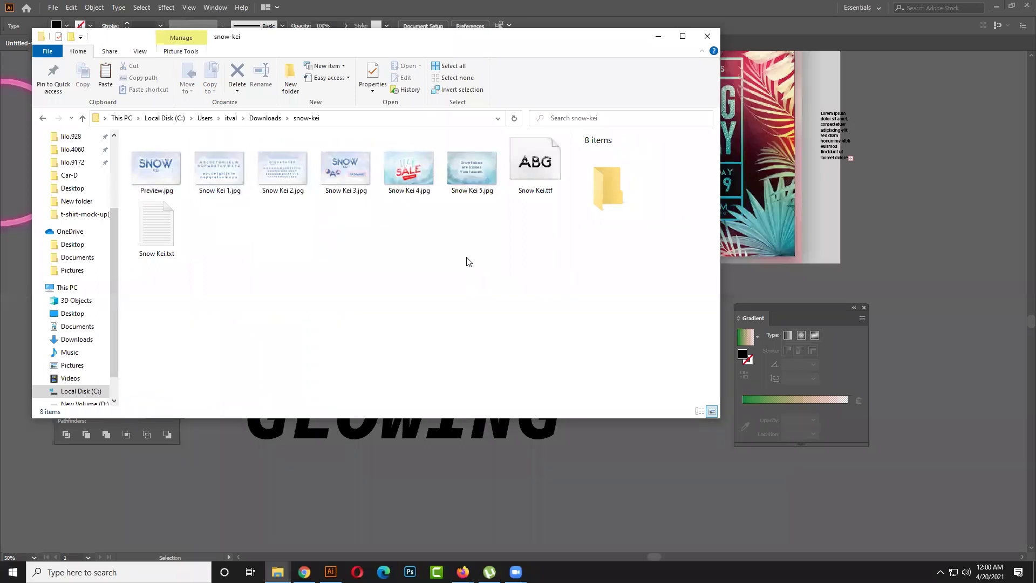
- Minimize the file window and apply the Snow Kei font to the lower GLOWING text
{"action": "left_click", "coordinate": [664, 38]}
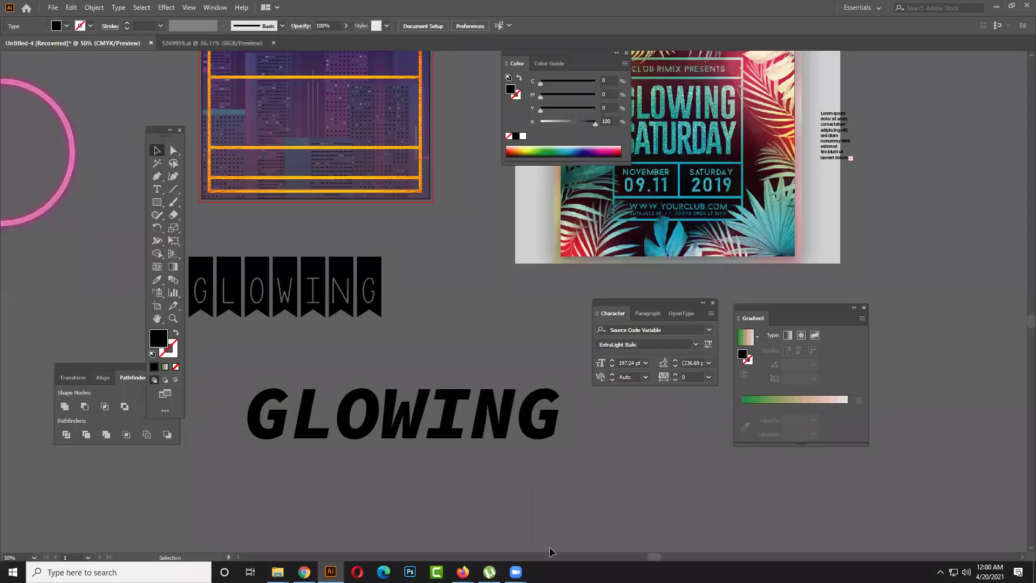
{"action": "left_click", "coordinate": [560, 414]}
{"action": "left_click", "coordinate": [652, 329]}
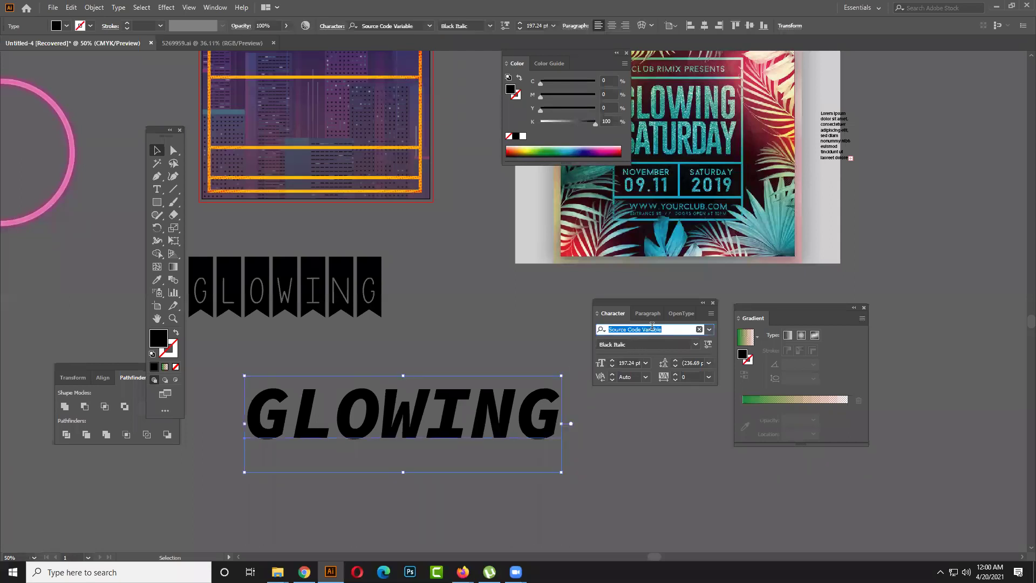
{"action": "type", "text": "sn"}
{"action": "left_click", "coordinate": [640, 382]}
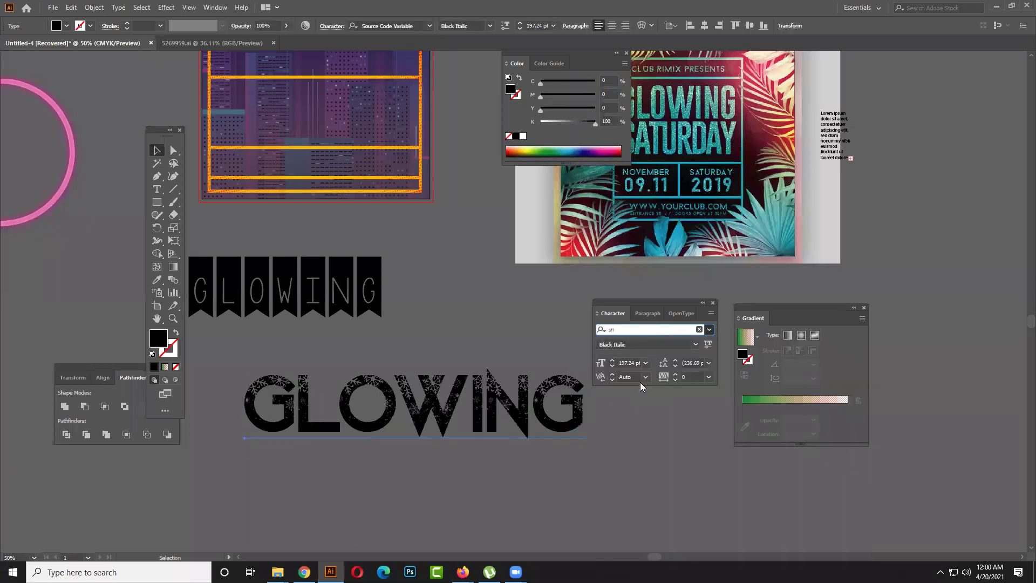
{"action": "left_click", "coordinate": [499, 397]}
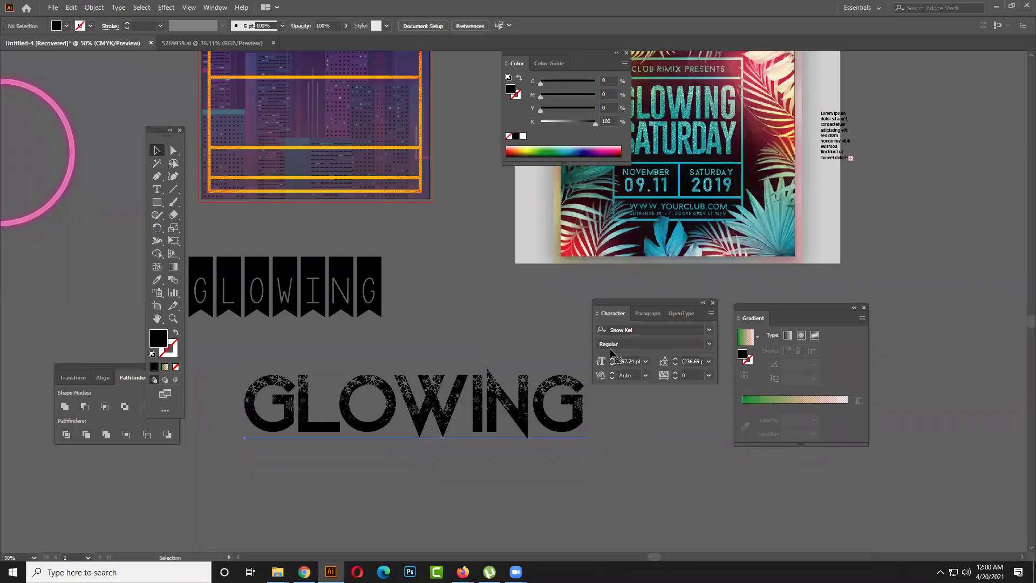
- Fill the lower GLOWING text with white
{"action": "left_click", "coordinate": [561, 402]}
{"action": "left_click", "coordinate": [523, 136]}
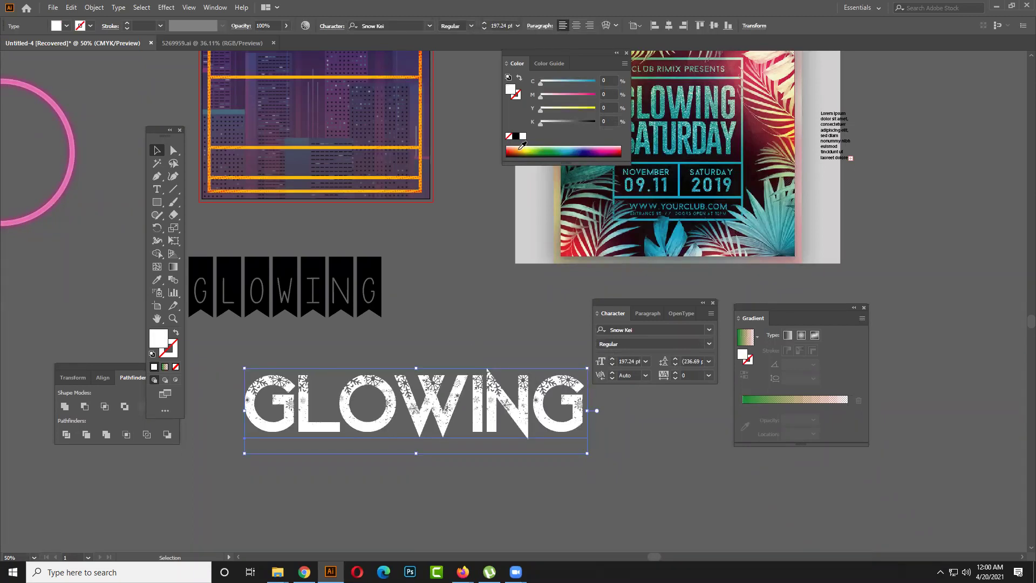
{"action": "left_click", "coordinate": [460, 309]}
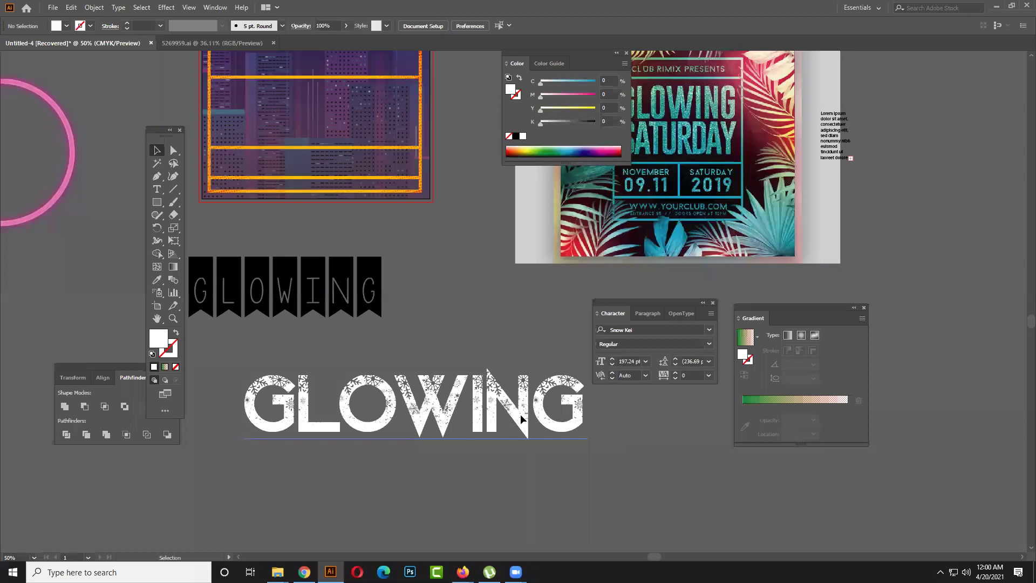
- Narrow the white GLOWING text and move it onto the flyer's orange-framed panel
{"action": "left_click", "coordinate": [559, 438]}
{"action": "left_click_drag", "start_coordinate": [585, 454], "coordinate": [542, 456]}
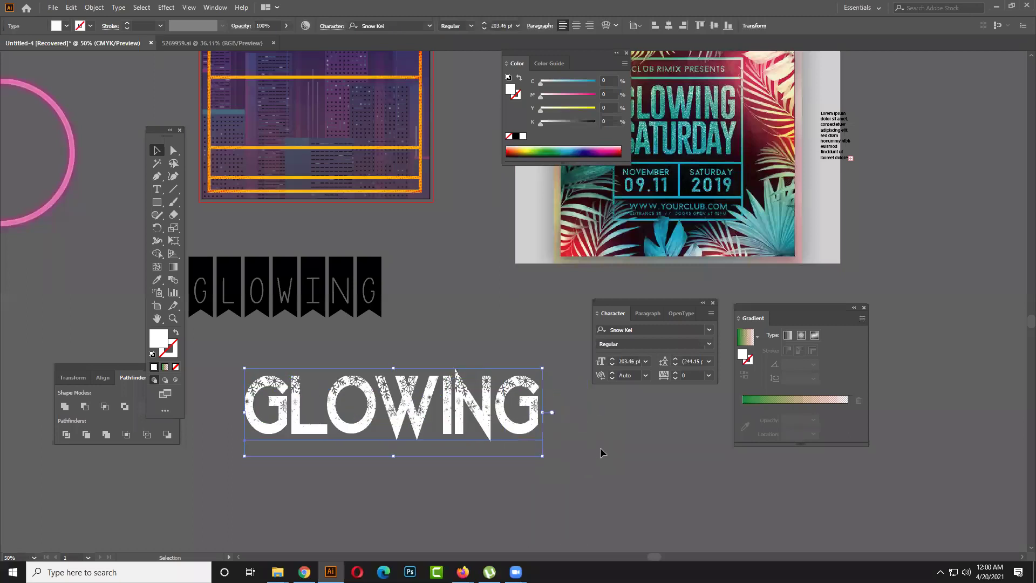
{"action": "key", "text": "ctrl+shift+a"}
{"action": "key", "text": "ctrl+minus"}
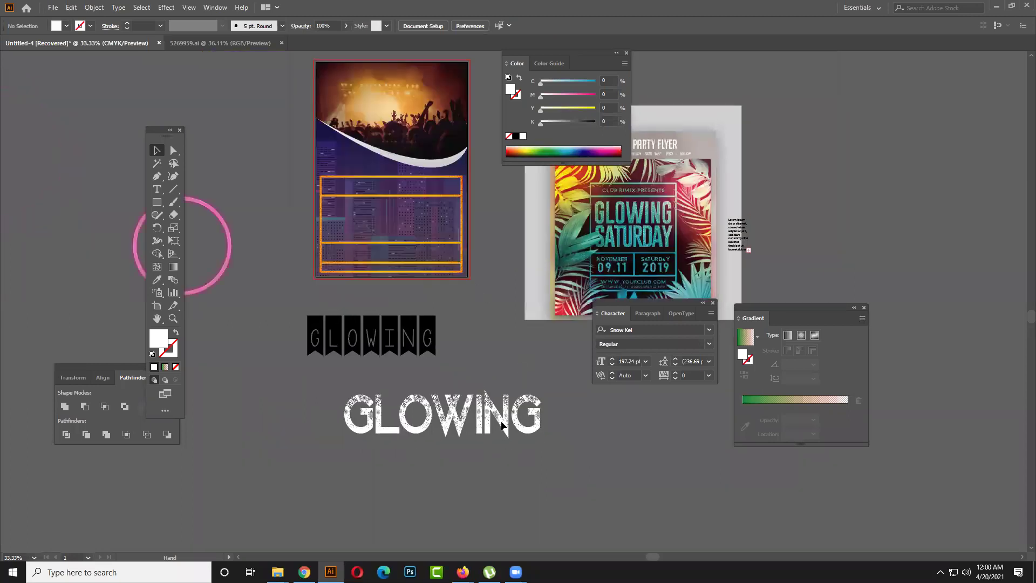
{"action": "left_click_drag", "start_coordinate": [497, 384], "coordinate": [476, 215]}
{"action": "key", "text": "ctrl+plus"}
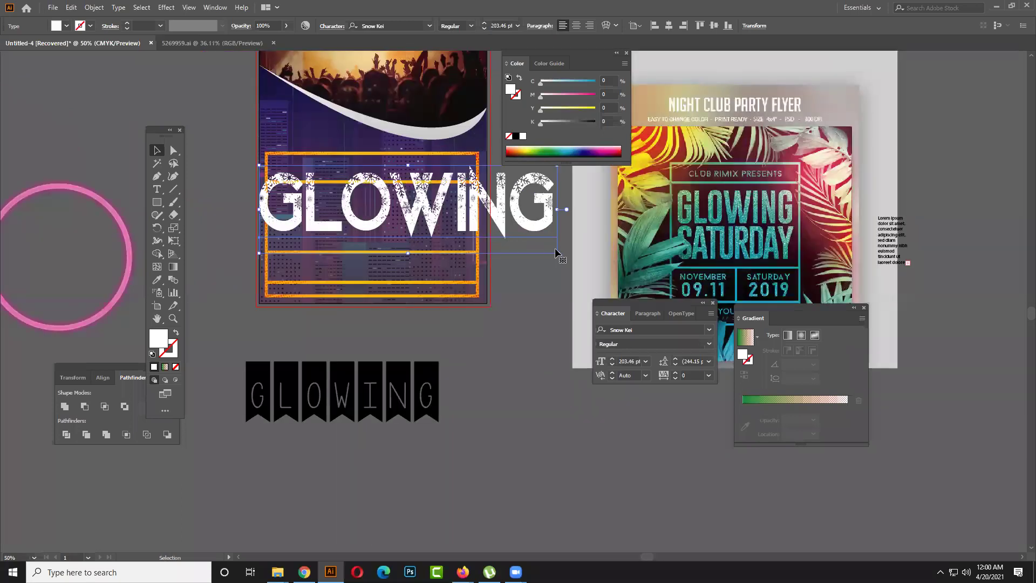
- Scale the white GLOWING text down to about 116 pt and position it in the tallest section of the orange frame
{"action": "left_click_drag", "start_coordinate": [556, 253], "coordinate": [459, 301]}
{"action": "left_click_drag", "start_coordinate": [440, 258], "coordinate": [444, 258]}
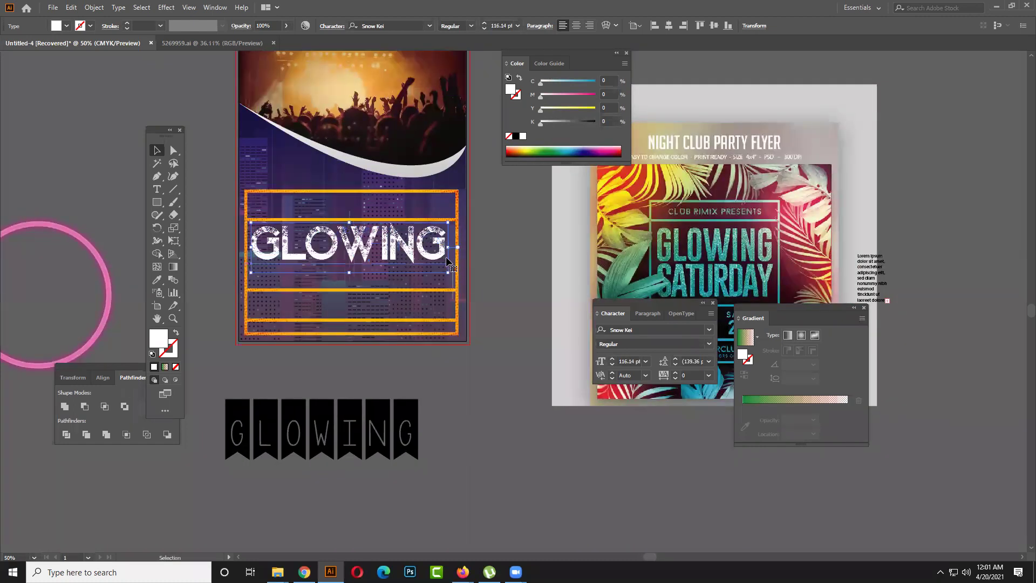
{"action": "scroll", "coordinate": [444, 257], "scroll_direction": "up", "scroll_amount": 2}
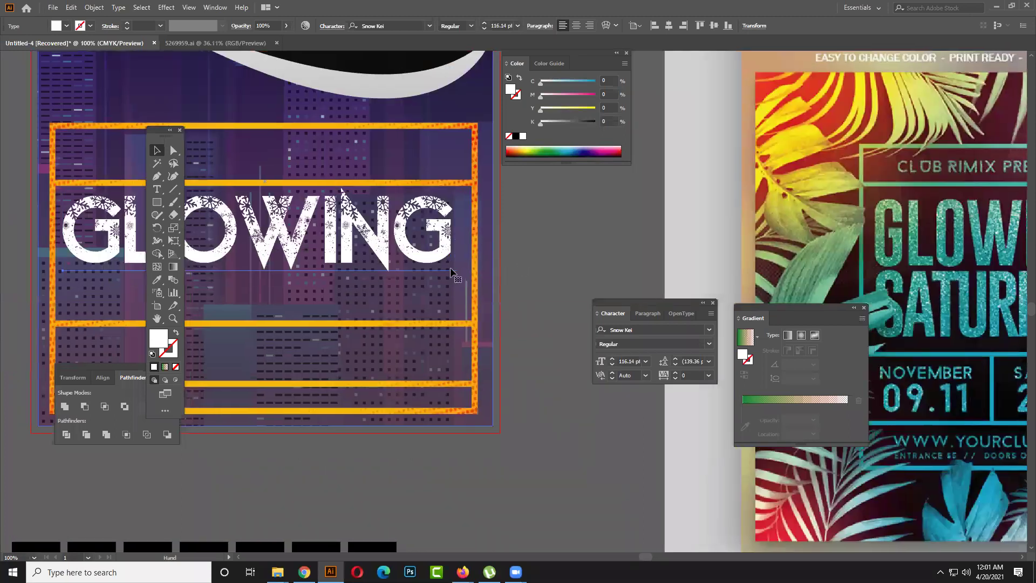
{"action": "scroll", "coordinate": [451, 272], "scroll_direction": "down", "scroll_amount": 1}
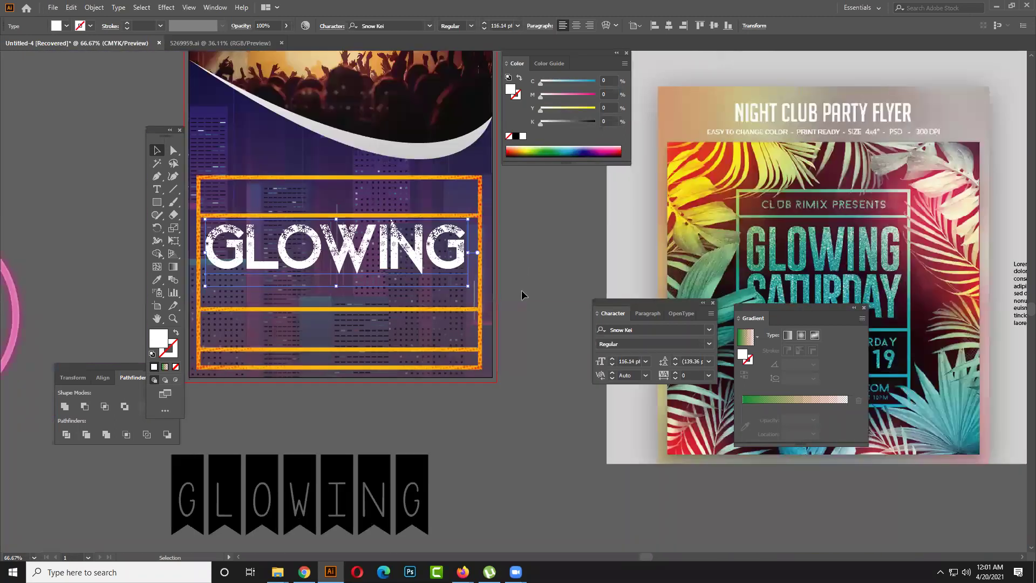
- Flatten the GLOWING text to about 84.3 pt so it occupies only the upper half of its frame section
{"action": "scroll", "coordinate": [507, 286], "scroll_direction": "right", "scroll_amount": 2}
{"action": "scroll", "coordinate": [485, 243], "scroll_direction": "down", "scroll_amount": 2}
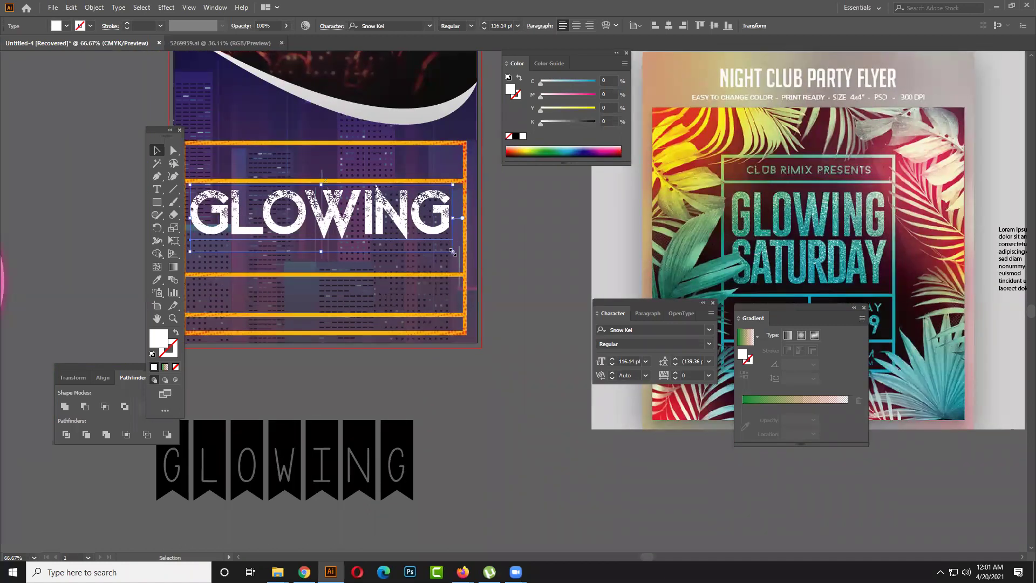
{"action": "mouse_move", "coordinate": [439, 252]}
{"action": "left_mouse_down"}
{"action": "mouse_move", "coordinate": [422, 238]}
{"action": "mouse_move", "coordinate": [452, 236]}
{"action": "left_mouse_up"}
{"action": "scroll", "coordinate": [539, 277], "scroll_direction": "up", "scroll_amount": 1}
{"action": "scroll", "coordinate": [539, 278], "scroll_direction": "left", "scroll_amount": 1}
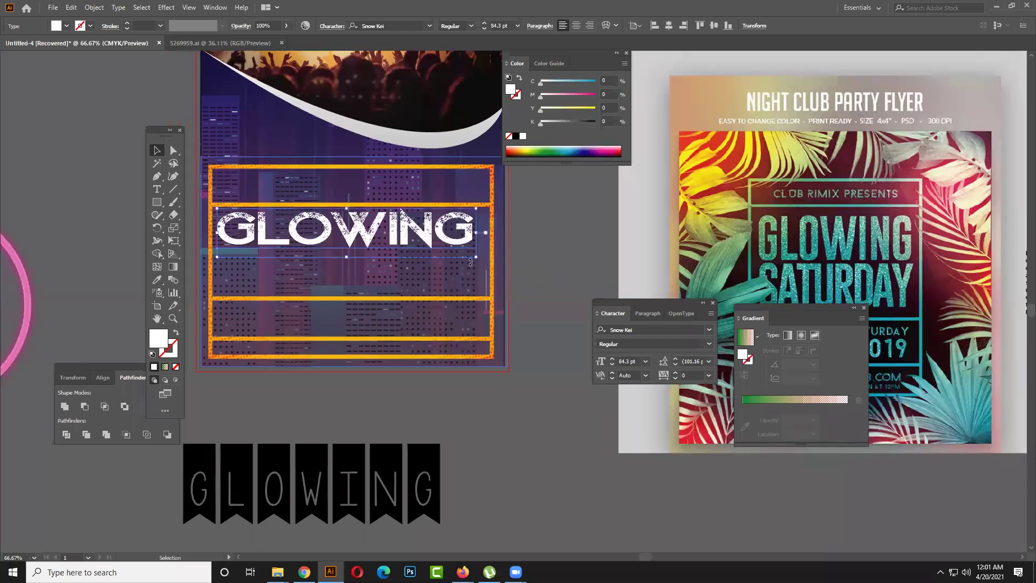
- Duplicate the GLOWING text directly beneath itself and replace the copy's wording with SATURDAY
{"action": "left_click_drag", "start_coordinate": [432, 236], "coordinate": [437, 279]}
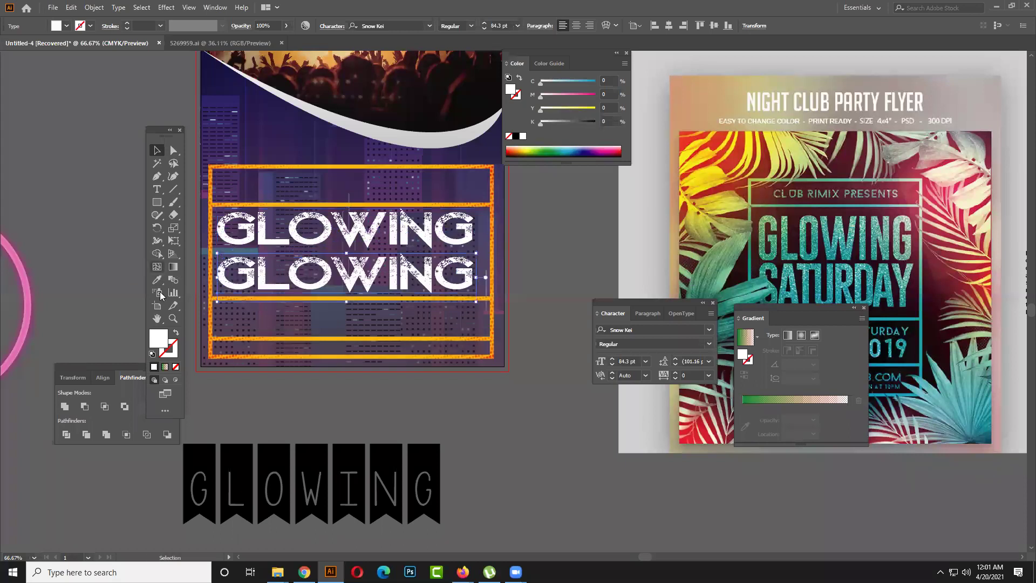
{"action": "left_click", "coordinate": [157, 188]}
{"action": "left_click", "coordinate": [333, 281]}
{"action": "type", "text": "A"}
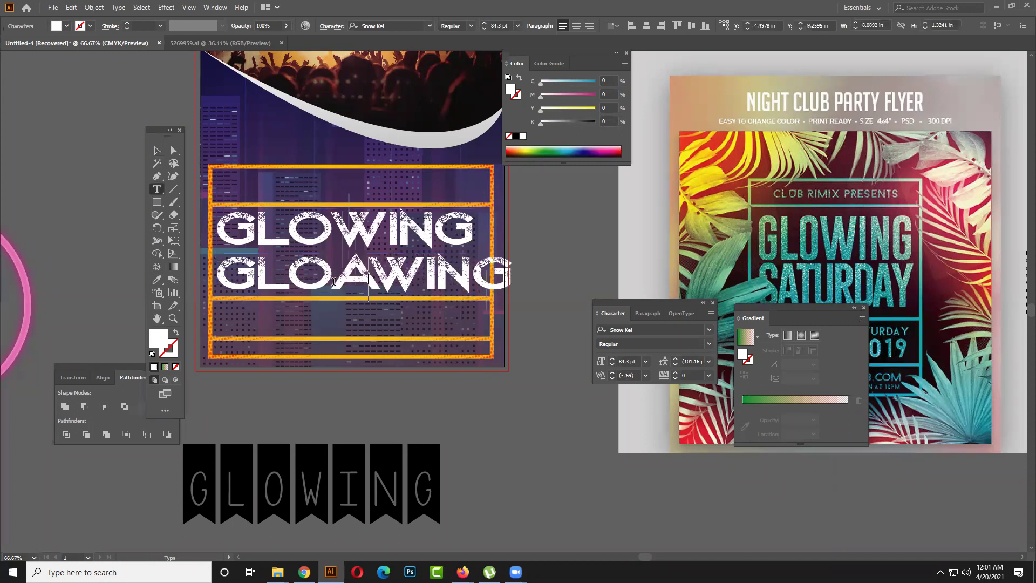
{"action": "double_click", "coordinate": [334, 281]}
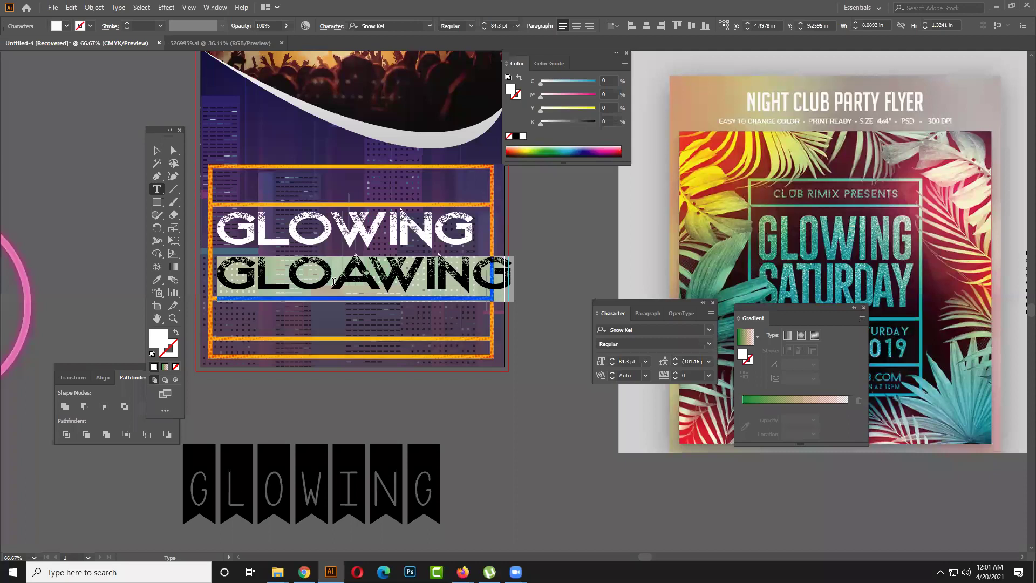
{"action": "type", "text": "SATUR"}
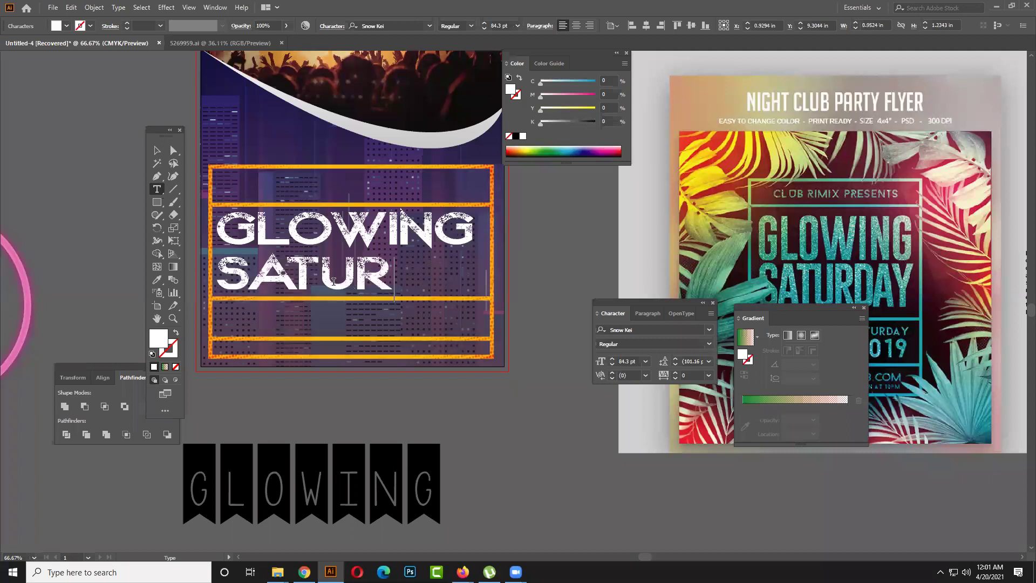
{"action": "type", "text": "DAY"}
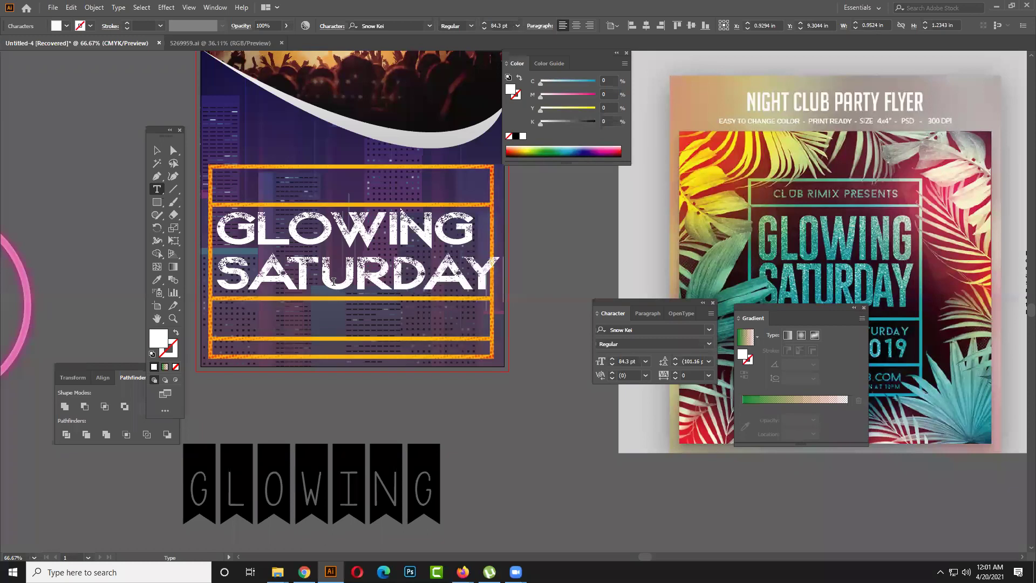
- Narrow the SATURDAY text to fit inside the orange frame and select both title lines together
{"action": "left_click", "coordinate": [157, 151]}
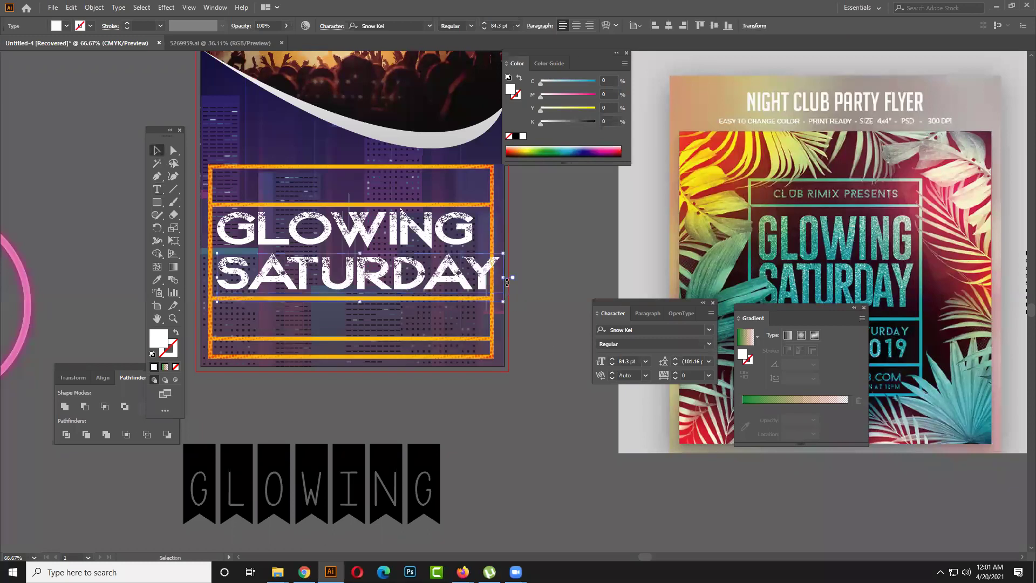
{"action": "left_click_drag", "start_coordinate": [497, 278], "coordinate": [485, 280]}
{"action": "left_click", "coordinate": [455, 296]}
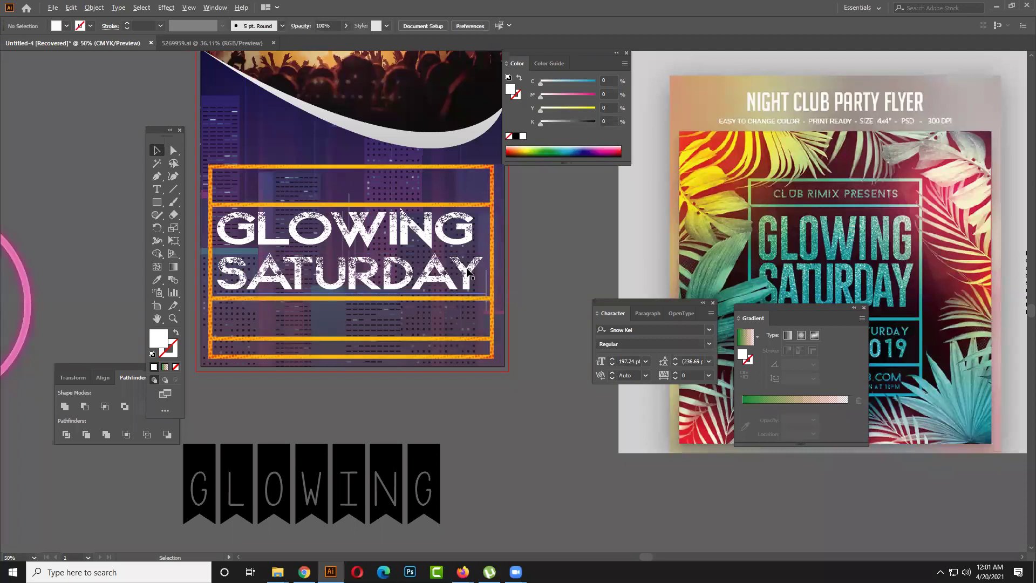
{"action": "scroll", "coordinate": [467, 273], "scroll_direction": "down", "scroll_amount": 1}
{"action": "left_click", "coordinate": [465, 252]}
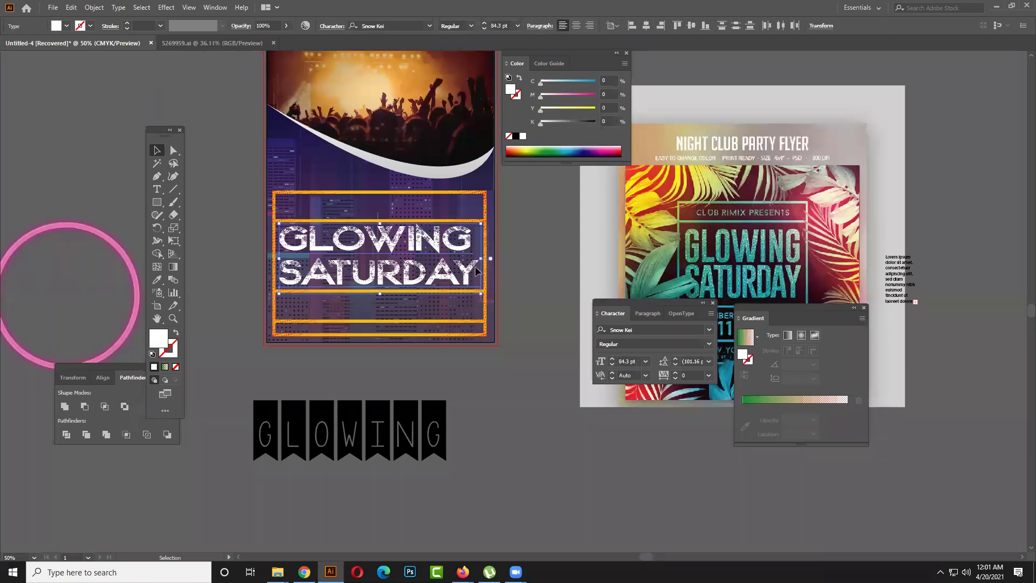
{"action": "key", "text": "ctrl+shift+a"}
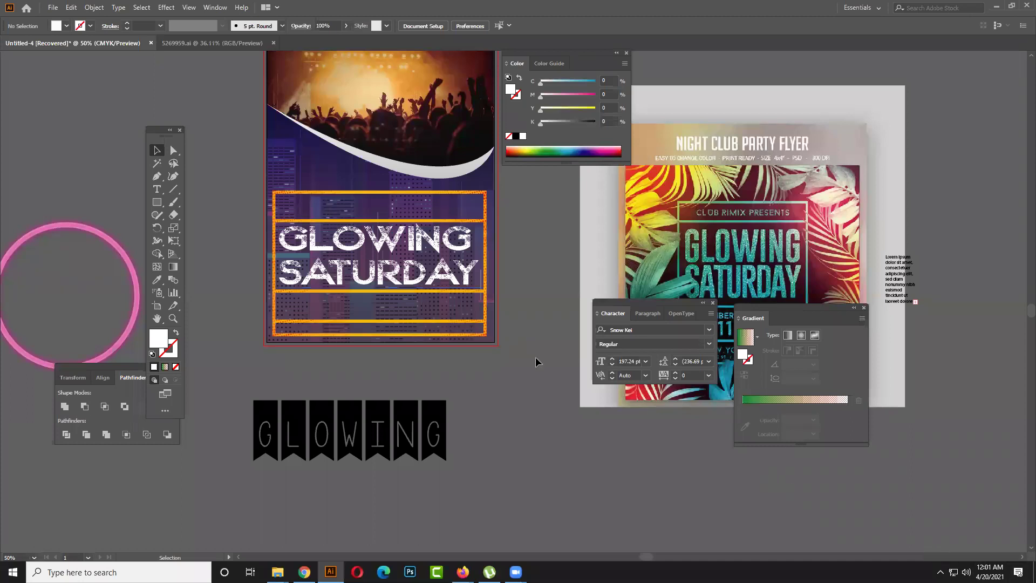
{"action": "left_click", "coordinate": [420, 248]}
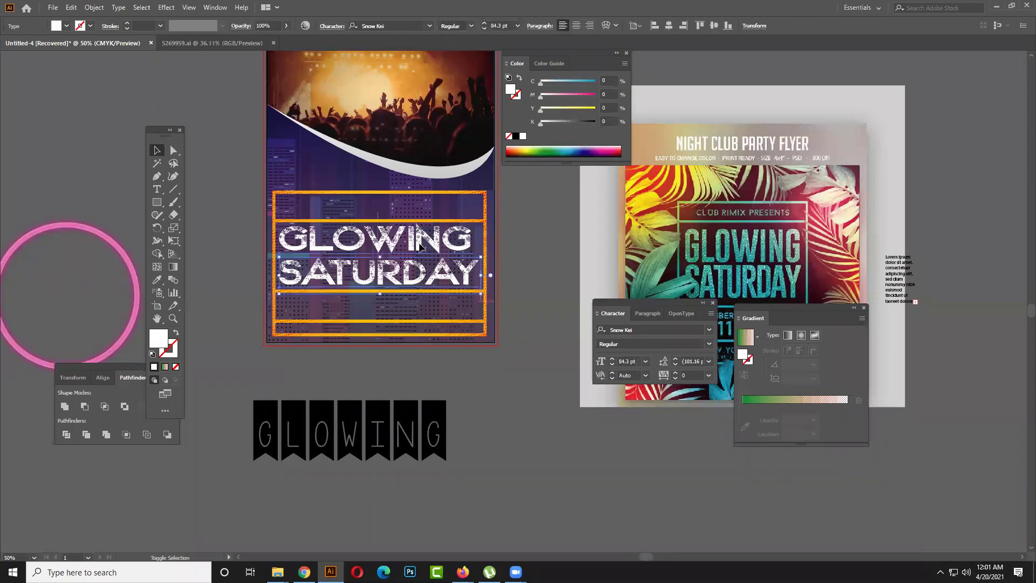
{"action": "left_click", "coordinate": [420, 248], "text": "shift"}
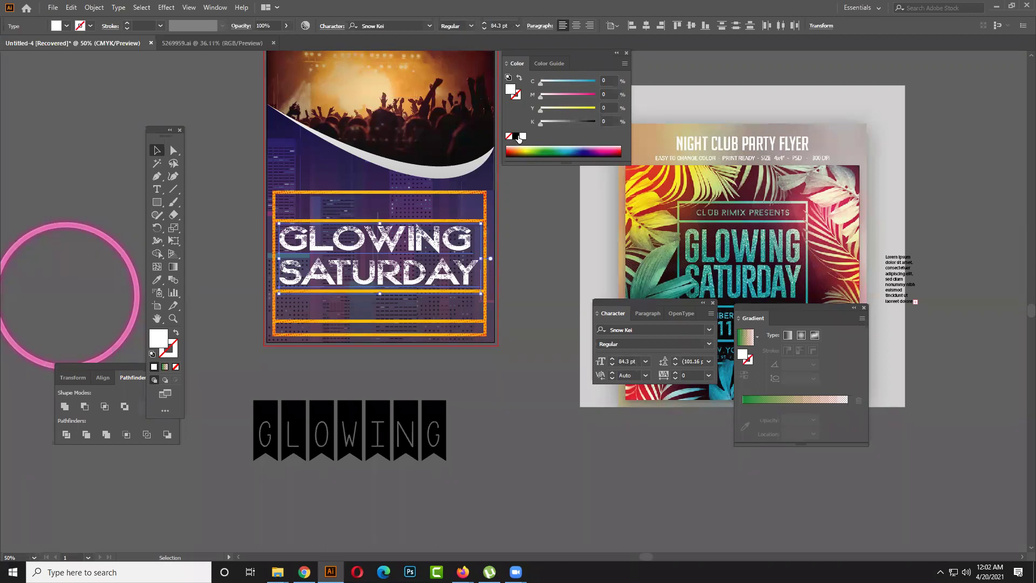
- Try to sample the orange frame's colour onto both title lines with the Eyedropper, and fill them with white again
{"action": "key", "text": "i"}
{"action": "left_click", "coordinate": [400, 221]}
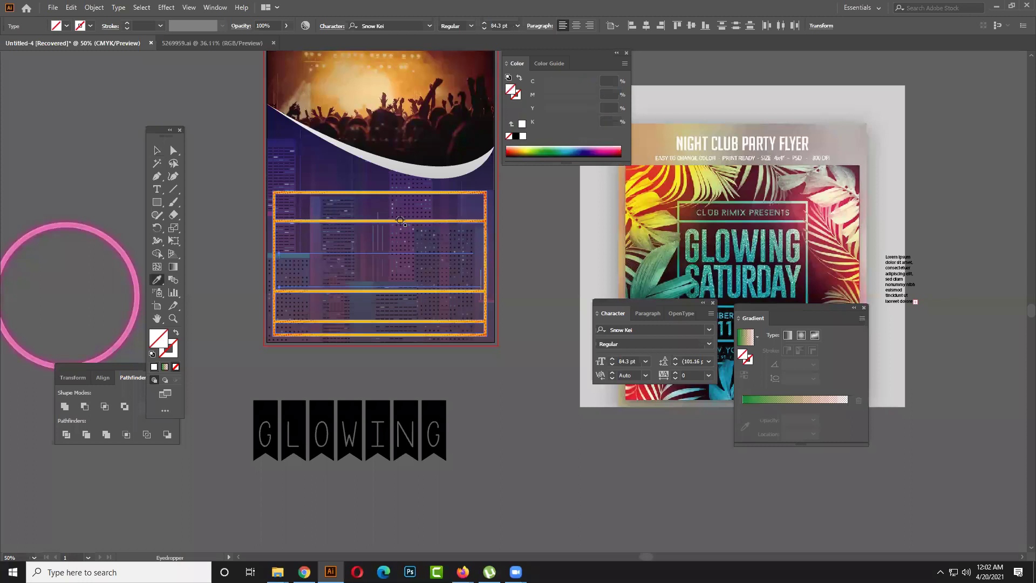
{"action": "left_click", "coordinate": [522, 136]}
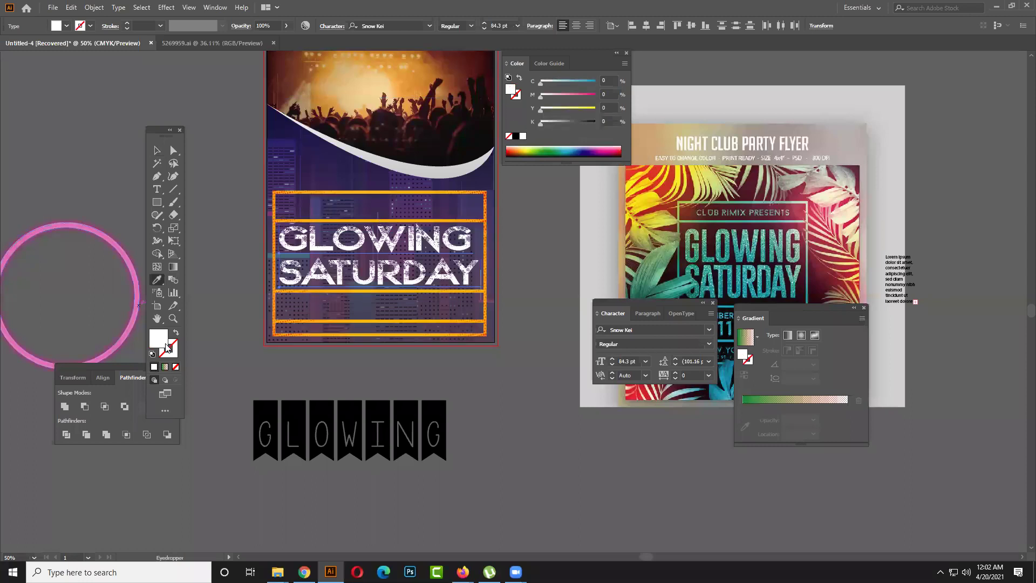
- Fill the GLOWING and SATURDAY text with yellow, about C 3.92, M 1.96, Y 82.75, K 0
{"action": "left_click", "coordinate": [528, 150]}
{"action": "left_click", "coordinate": [546, 151]}
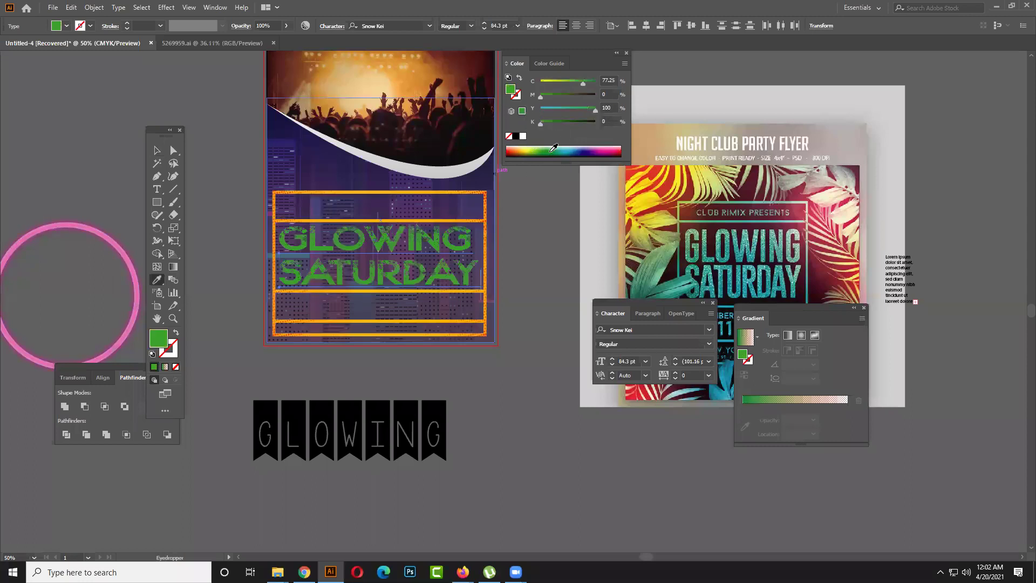
{"action": "left_click_drag", "start_coordinate": [582, 147], "coordinate": [529, 144]}
{"action": "left_click", "coordinate": [157, 150]}
{"action": "left_click", "coordinate": [516, 238]}
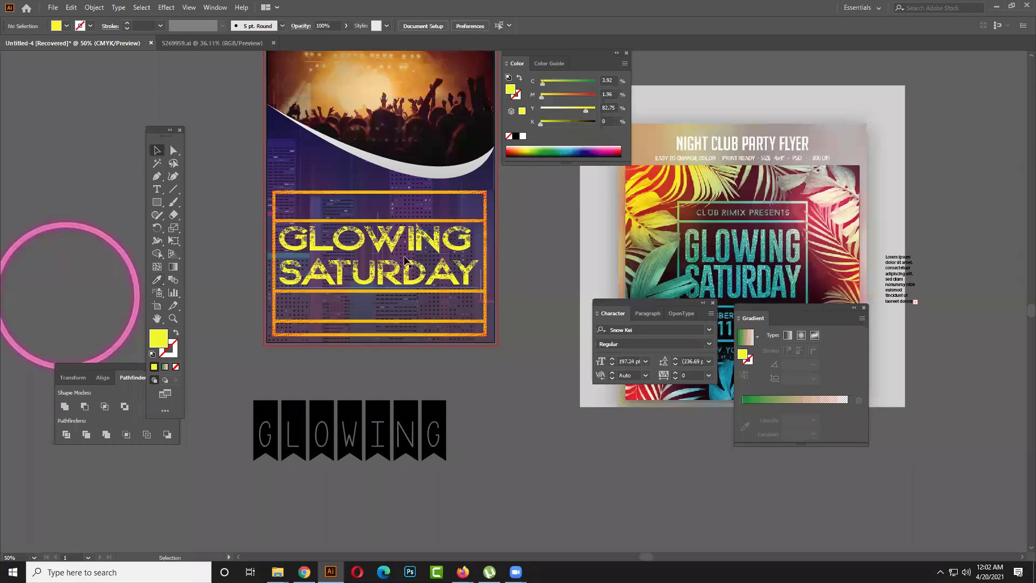
- Move the yellow GLOWING text to the empty canvas below the flyer and the reference design and convert it to outlines
{"action": "scroll", "coordinate": [421, 233], "scroll_direction": "up", "scroll_amount": 3}
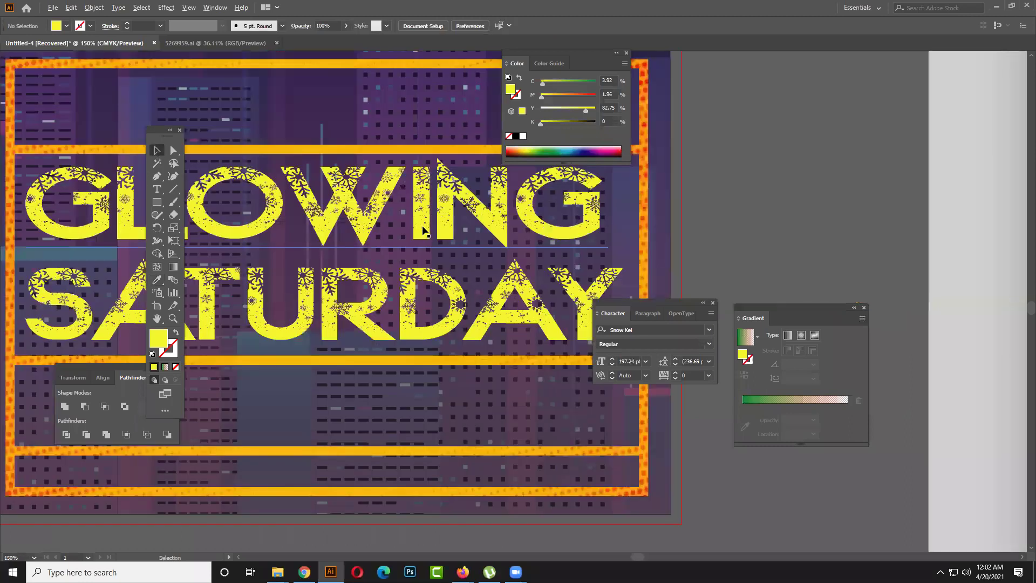
{"action": "scroll", "coordinate": [423, 231], "scroll_direction": "down", "scroll_amount": 2}
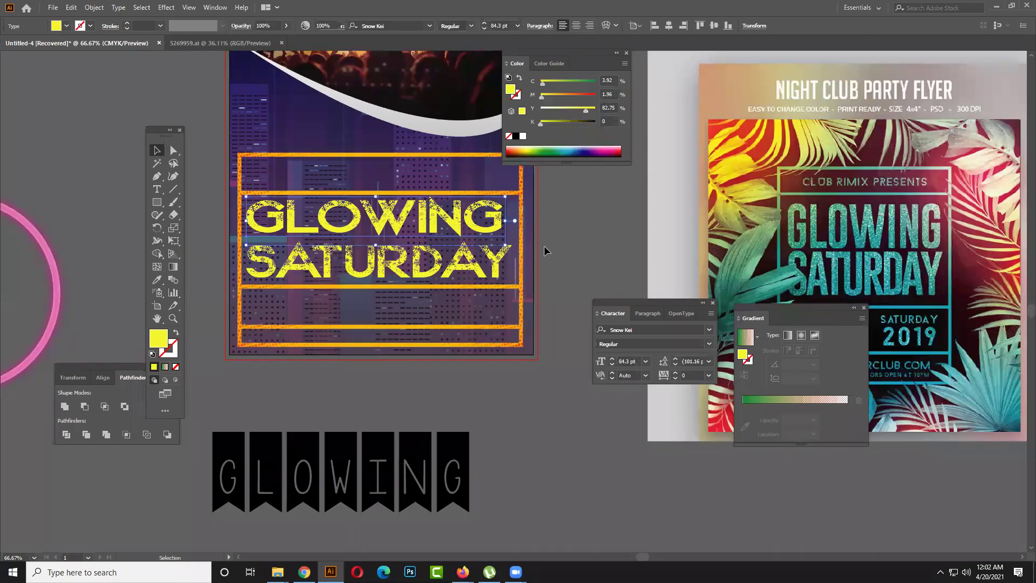
{"action": "left_click_drag", "start_coordinate": [575, 244], "coordinate": [483, 245]}
{"action": "scroll", "coordinate": [535, 258], "scroll_direction": "down", "scroll_amount": 1}
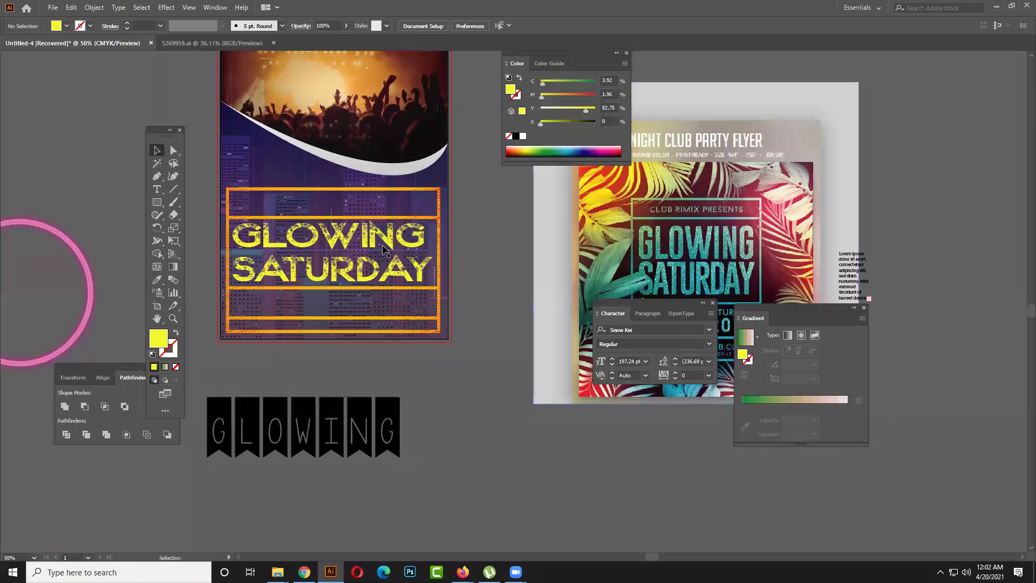
{"action": "left_click_drag", "start_coordinate": [421, 284], "coordinate": [641, 491]}
{"action": "left_click_drag", "start_coordinate": [580, 418], "coordinate": [463, 235]}
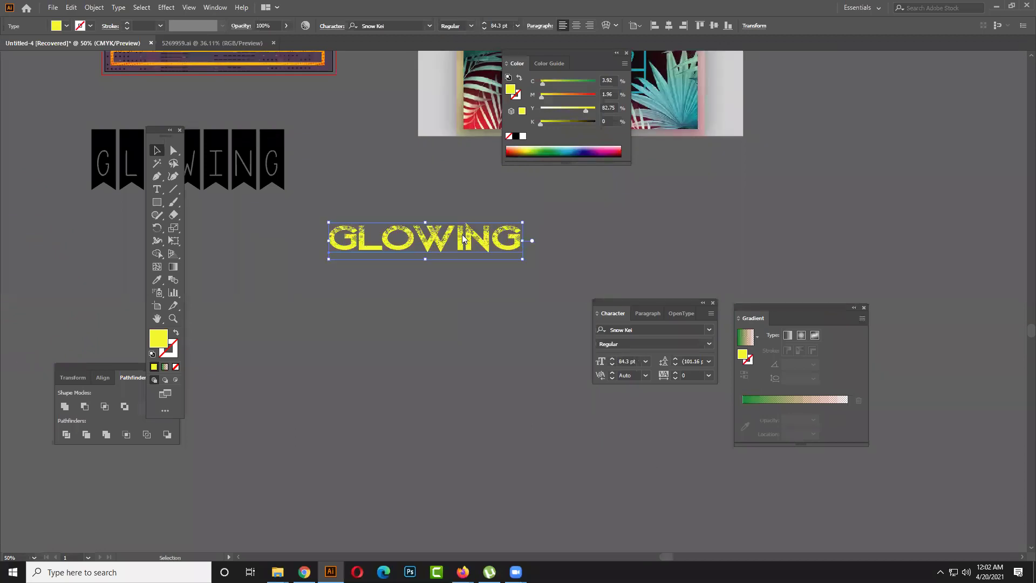
{"action": "right_click", "coordinate": [463, 235]}
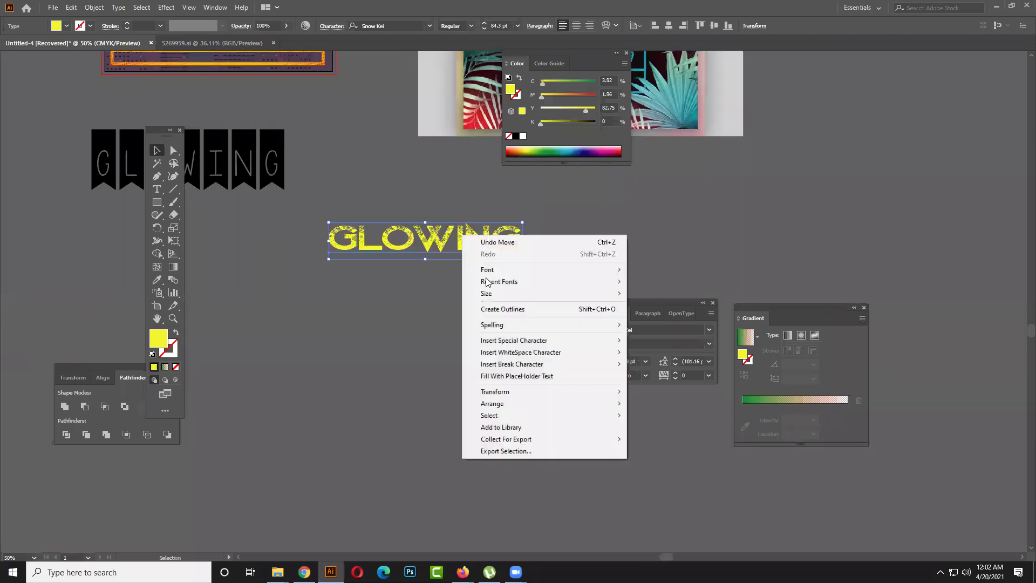
{"action": "left_click", "coordinate": [514, 312]}
{"action": "left_click", "coordinate": [513, 312]}
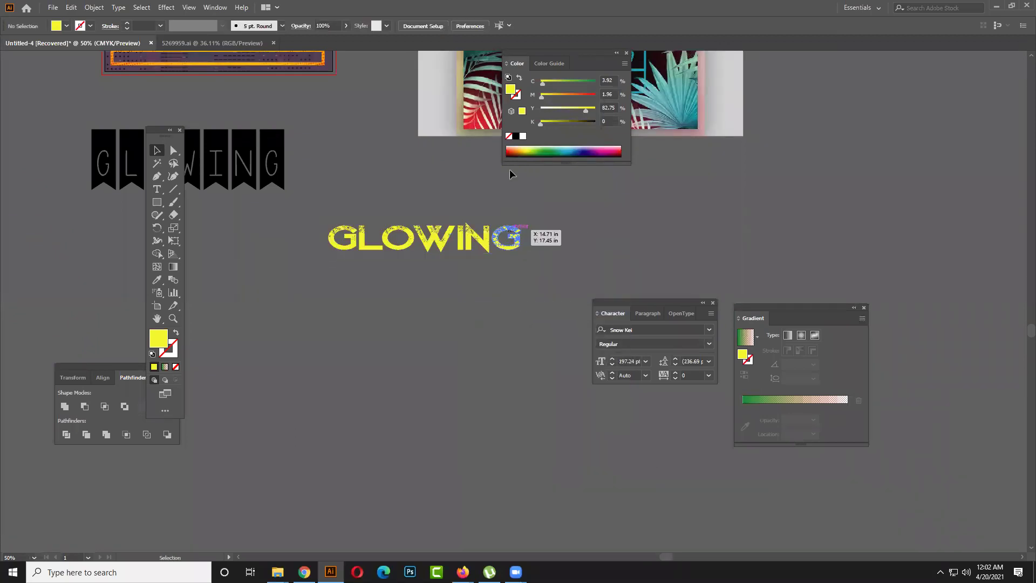
- Place the reference design behind the yellow GLOWING outlines, try to clip the image to them with a clipping mask, and undo it
{"action": "left_click_drag", "start_coordinate": [587, 64], "coordinate": [768, 96]}
{"action": "left_click_drag", "start_coordinate": [569, 111], "coordinate": [410, 332]}
{"action": "left_click_drag", "start_coordinate": [529, 322], "coordinate": [548, 205]}
{"action": "left_click_drag", "start_coordinate": [536, 290], "coordinate": [348, 239]}
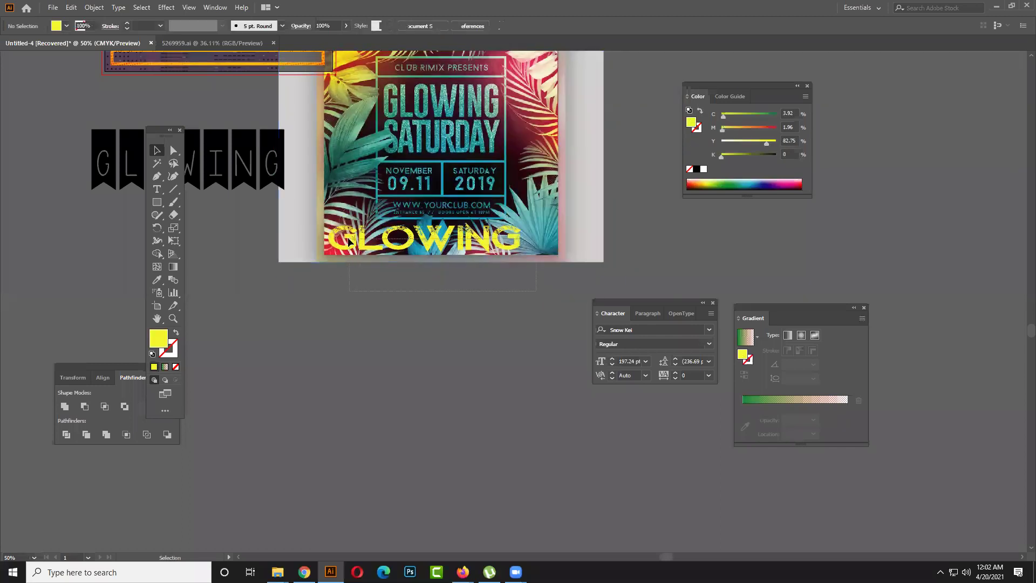
{"action": "right_click", "coordinate": [348, 239]}
{"action": "left_click", "coordinate": [391, 332]}
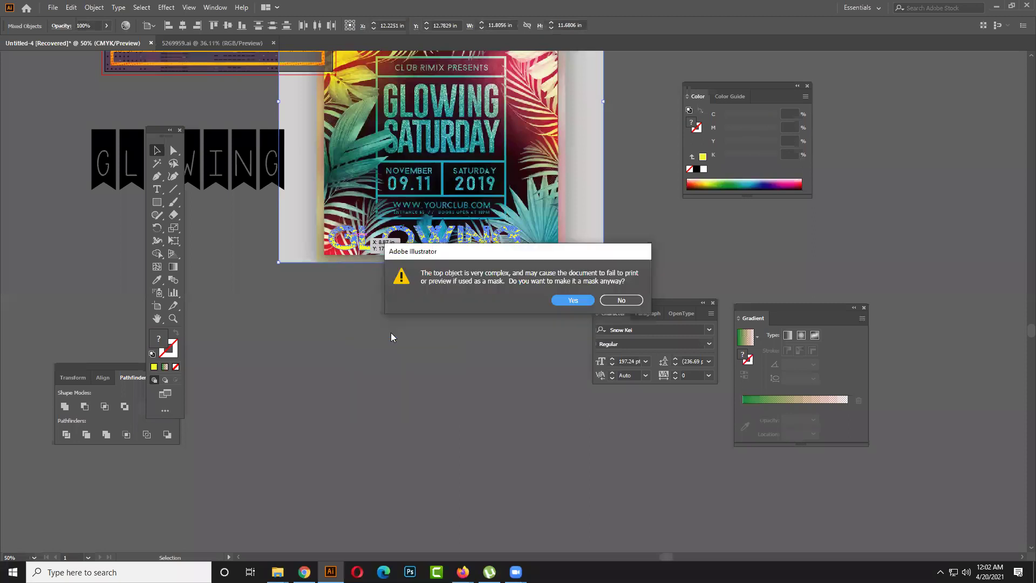
{"action": "left_click", "coordinate": [567, 298]}
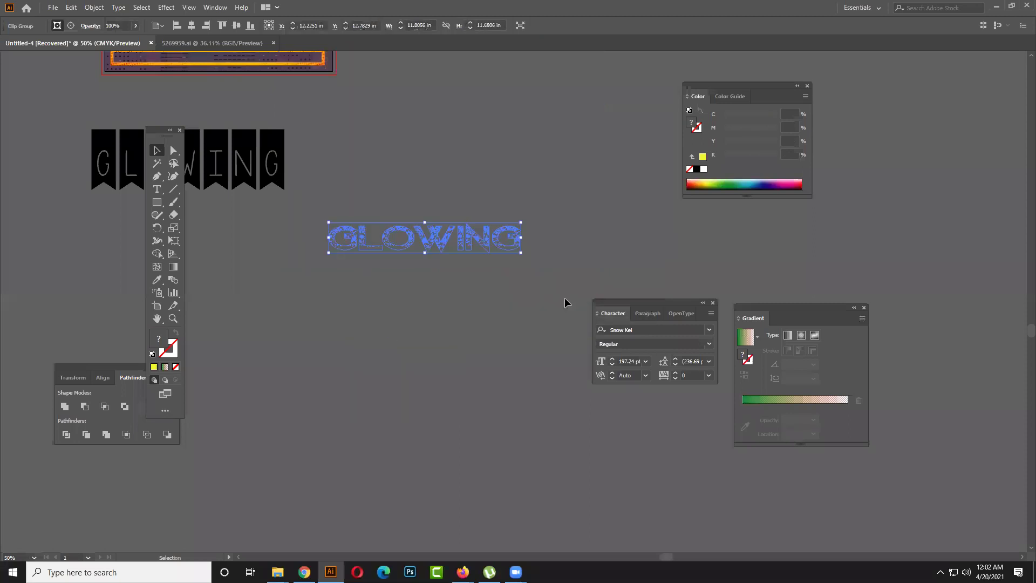
{"action": "left_click", "coordinate": [536, 303]}
{"action": "key", "text": "ctrl+z"}
{"action": "key", "text": "ctrl+z"}
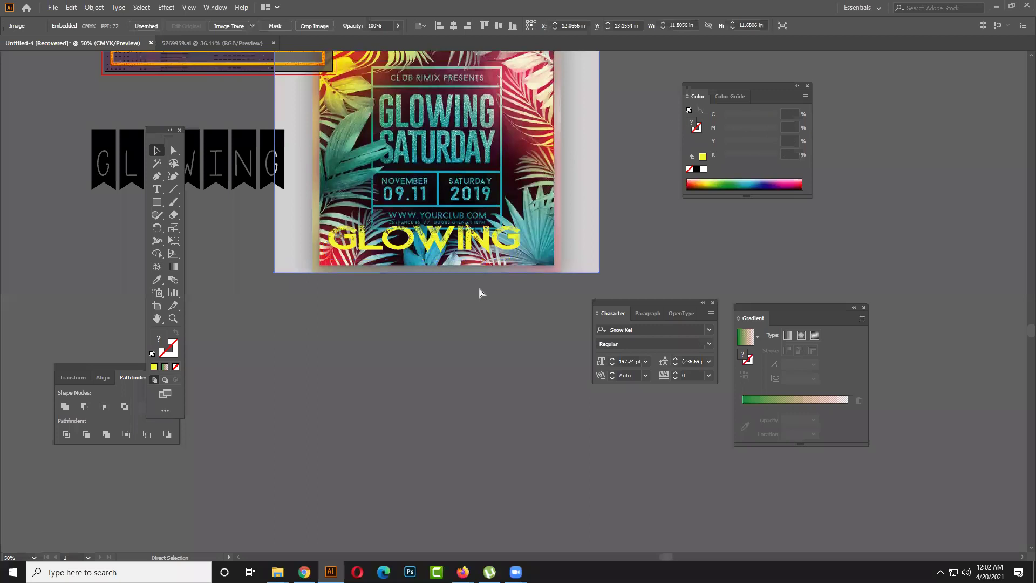
- Move the reference design away from the yellow GLOWING outlines and shift the outlines slightly down onto empty canvas
{"action": "left_click_drag", "start_coordinate": [438, 191], "coordinate": [548, 183]}
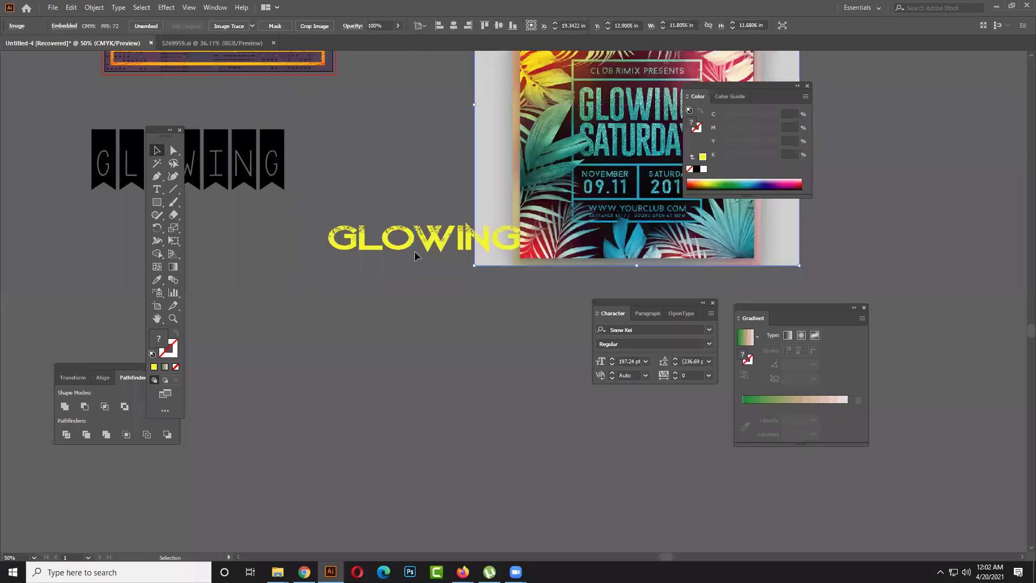
{"action": "left_click_drag", "start_coordinate": [427, 242], "coordinate": [426, 281]}
{"action": "left_click", "coordinate": [445, 290]}
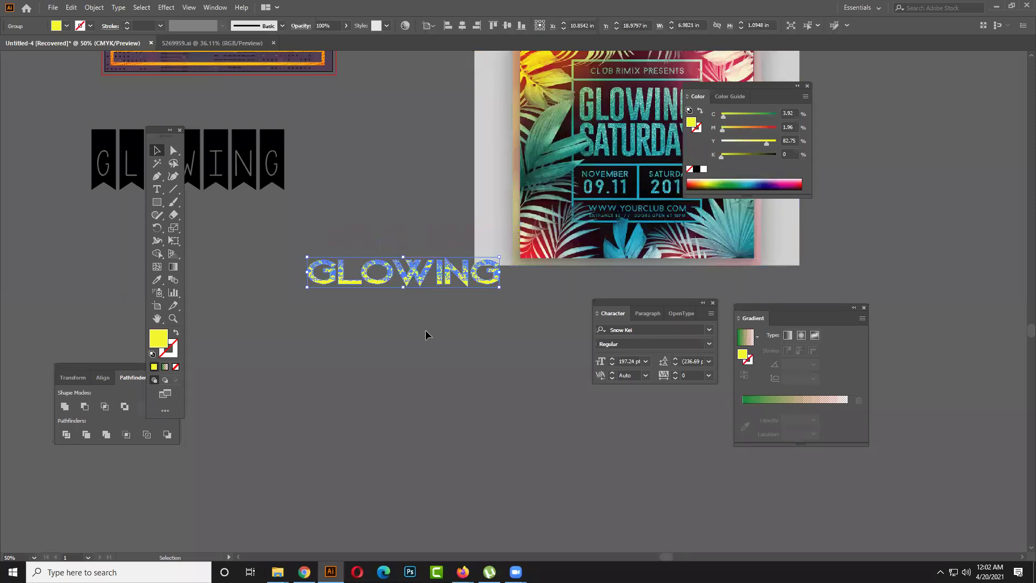
{"action": "left_click", "coordinate": [426, 335]}
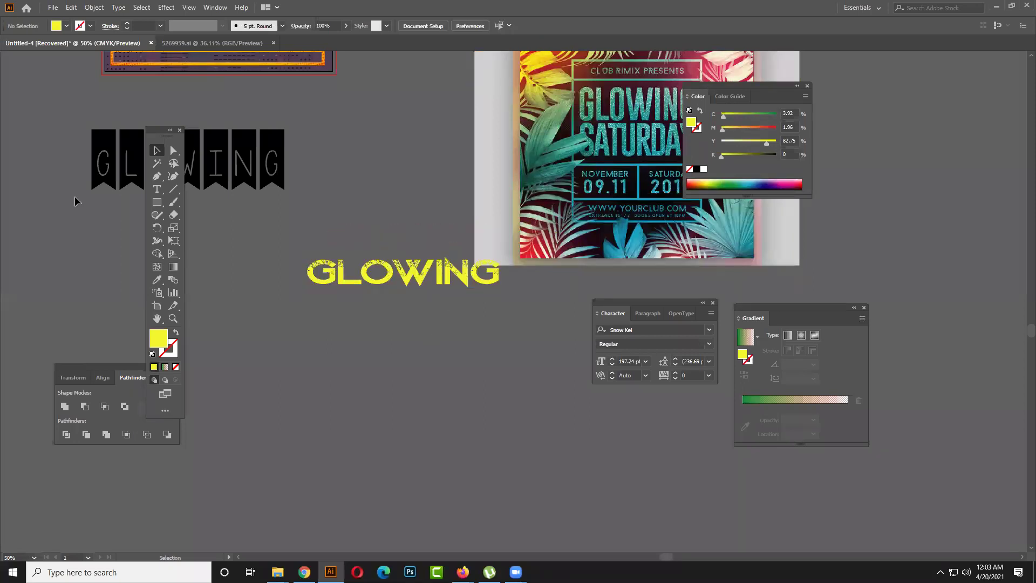
- Draw a yellow rectangle about 6.95 in wide and 0.29 in high along the base of the GLOWING outlines
{"action": "left_click", "coordinate": [157, 201]}
{"action": "left_click_drag", "start_coordinate": [308, 290], "coordinate": [500, 283]}
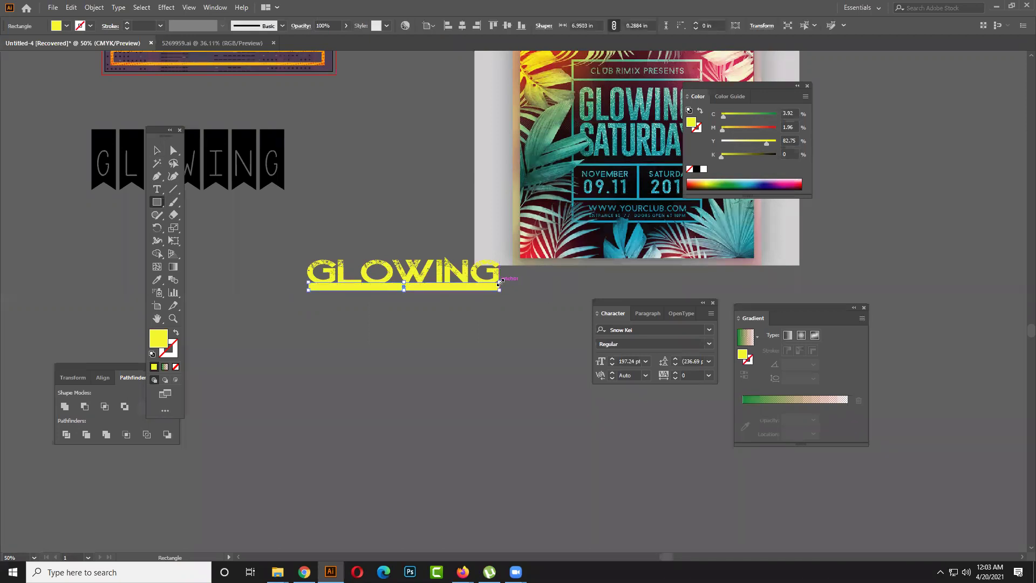
{"action": "left_click", "coordinate": [157, 152]}
{"action": "left_click", "coordinate": [344, 318]}
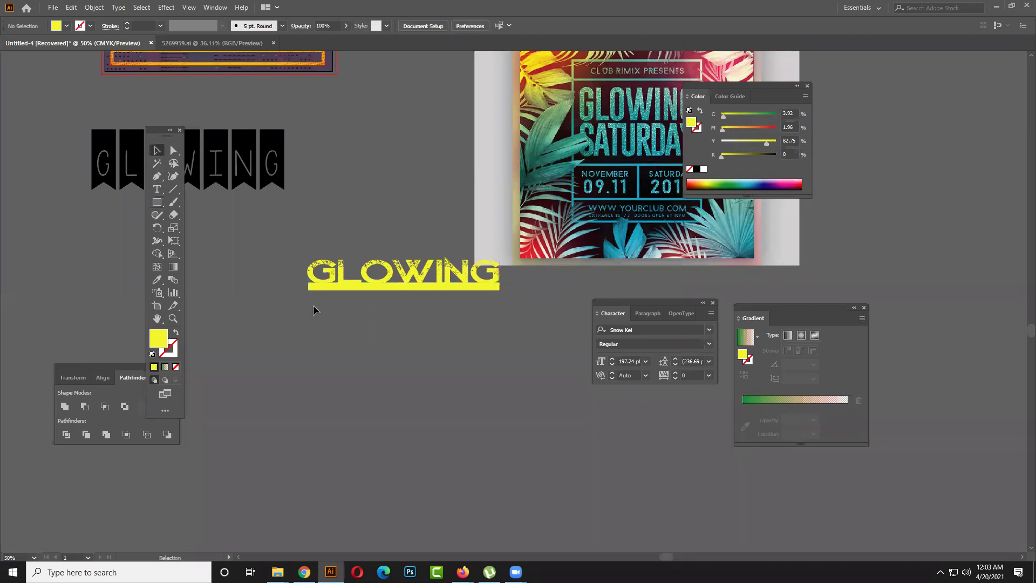
- Unite the GLOWING outlines and the yellow rectangle into one shape with Pathfinder
{"action": "key", "text": "ctrl+a"}
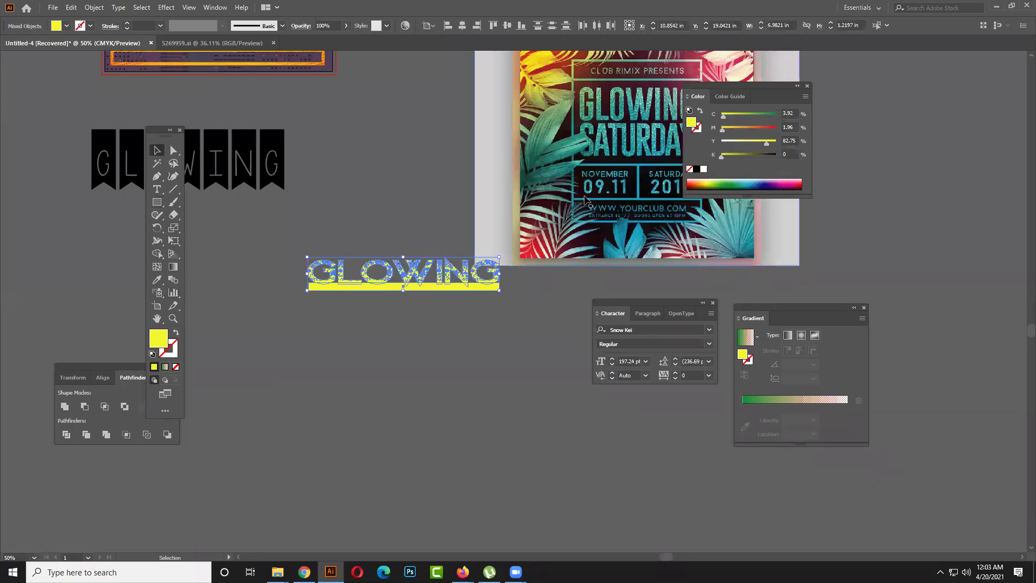
{"action": "left_click", "coordinate": [216, 8]}
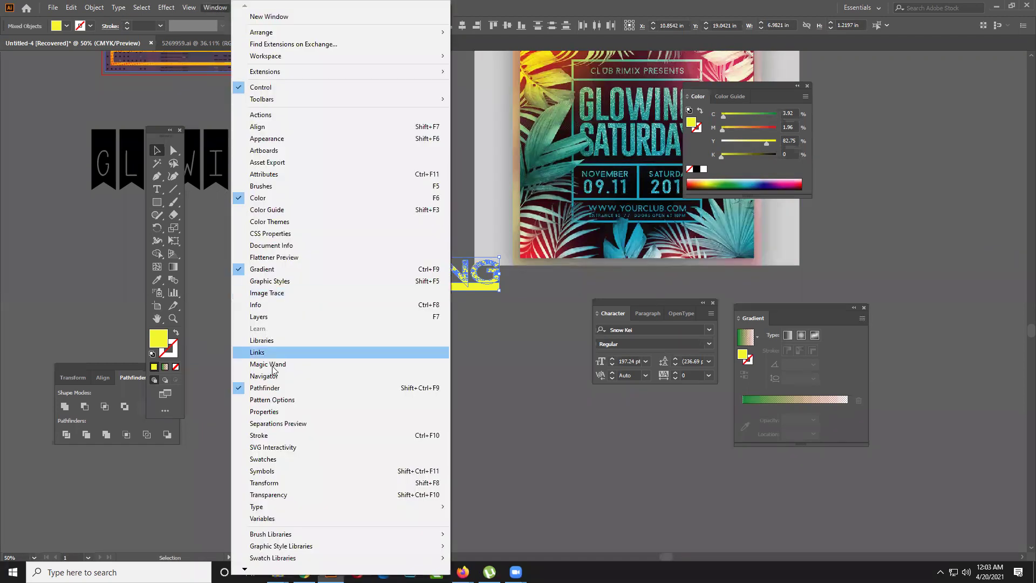
{"action": "left_click", "coordinate": [304, 389]}
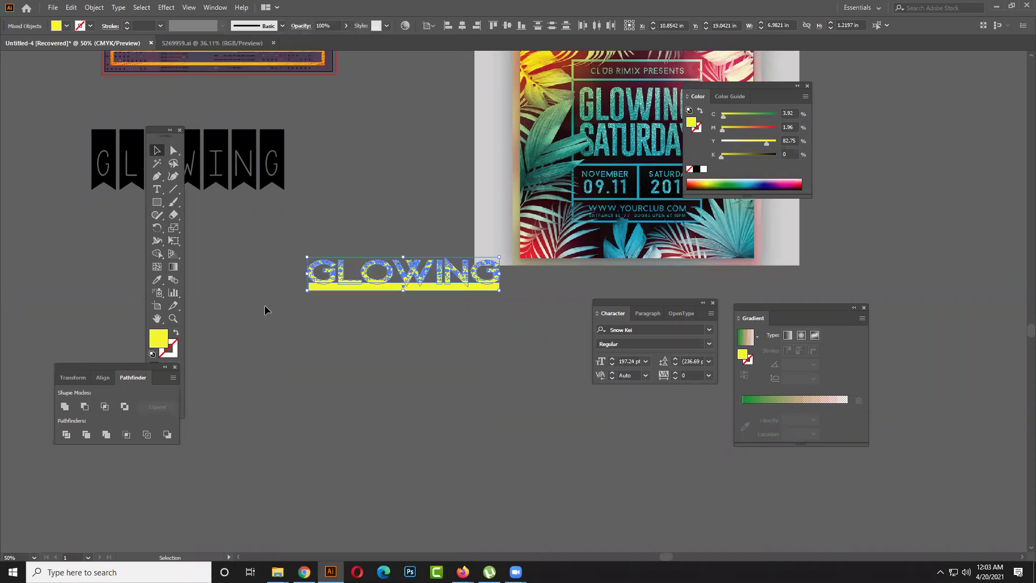
{"action": "left_click", "coordinate": [65, 407]}
{"action": "left_click", "coordinate": [324, 354]}
- Move the united GLOWING shape over the lower part of the reference design and try to make a clipping mask from both
{"action": "left_click", "coordinate": [412, 286]}
{"action": "left_click_drag", "start_coordinate": [412, 286], "coordinate": [654, 252]}
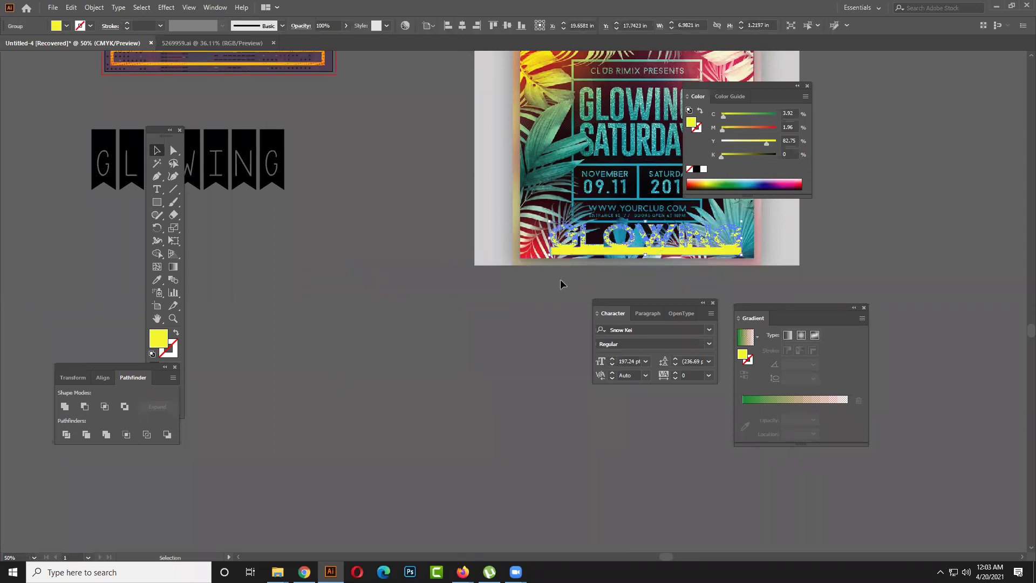
{"action": "left_click", "coordinate": [596, 253], "text": "shift"}
{"action": "right_click", "coordinate": [607, 341]}
{"action": "left_click", "coordinate": [608, 342]}
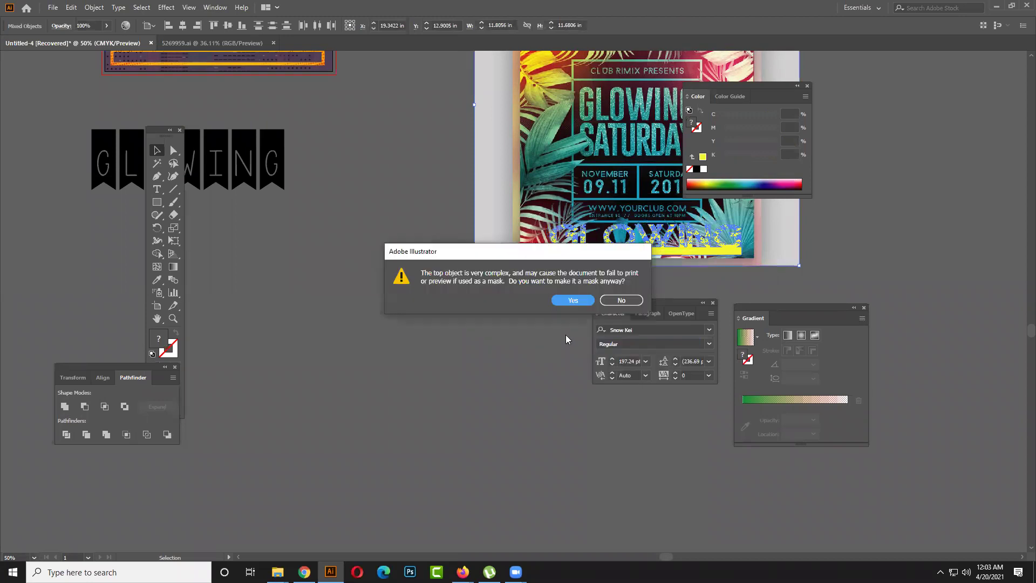
{"action": "left_click", "coordinate": [620, 299]}
- Bring the reference design to the front, above the GLOWING shape
{"action": "left_click", "coordinate": [537, 319]}
{"action": "right_click", "coordinate": [504, 242]}
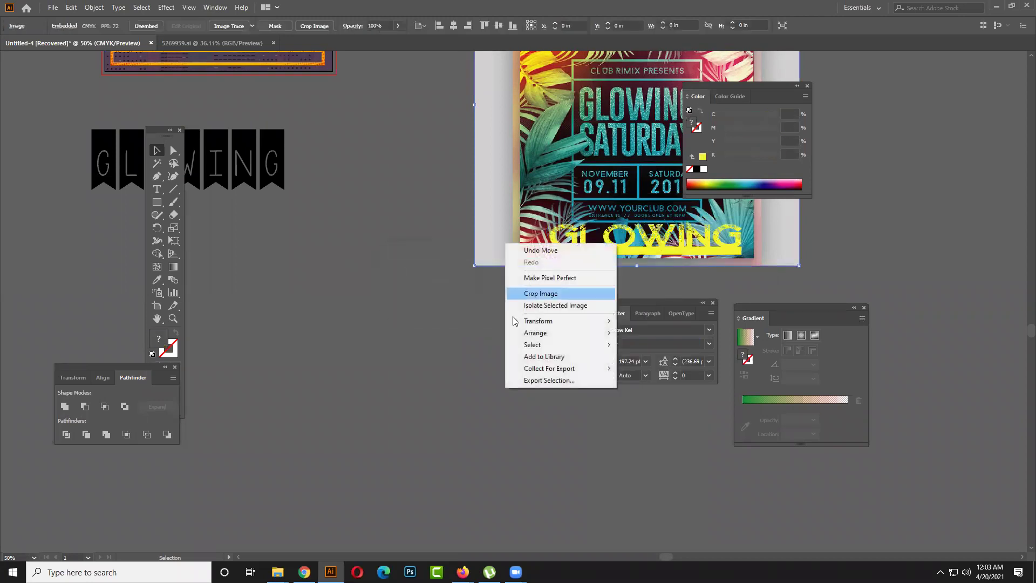
{"action": "left_click", "coordinate": [417, 348]}
{"action": "left_click_drag", "start_coordinate": [484, 268], "coordinate": [329, 297]}
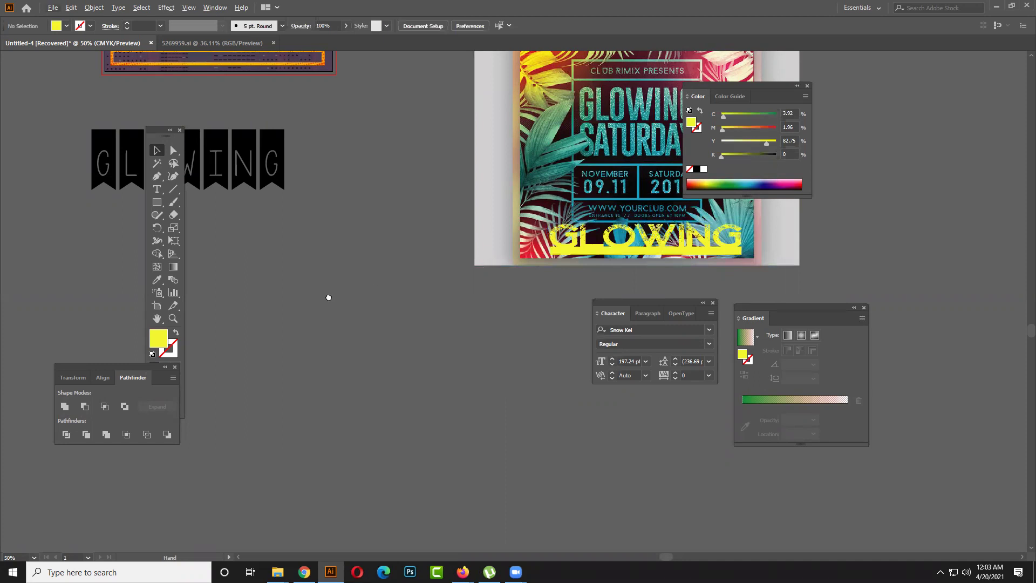
{"action": "right_click", "coordinate": [362, 264]}
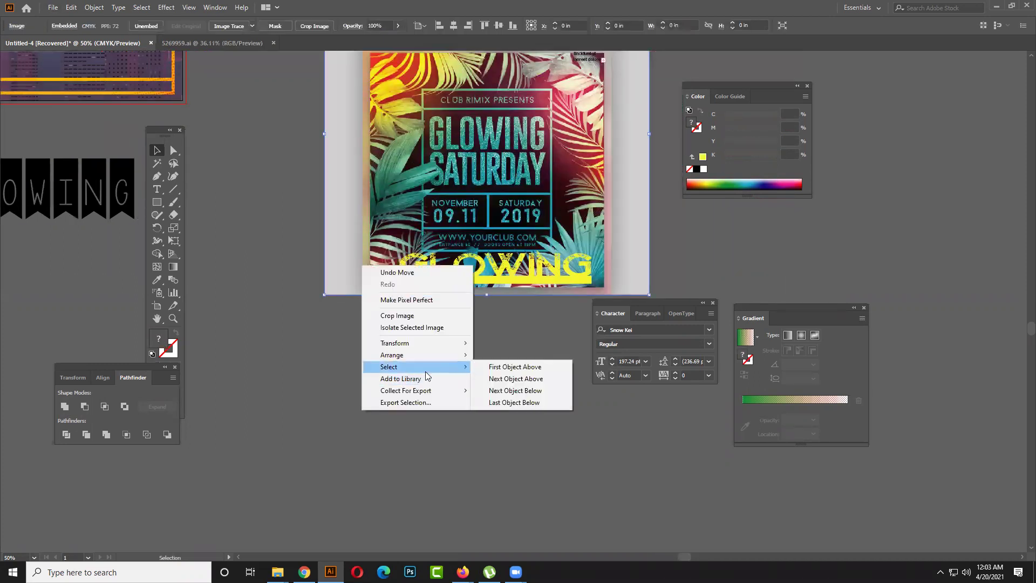
{"action": "mouse_move", "coordinate": [457, 356]}
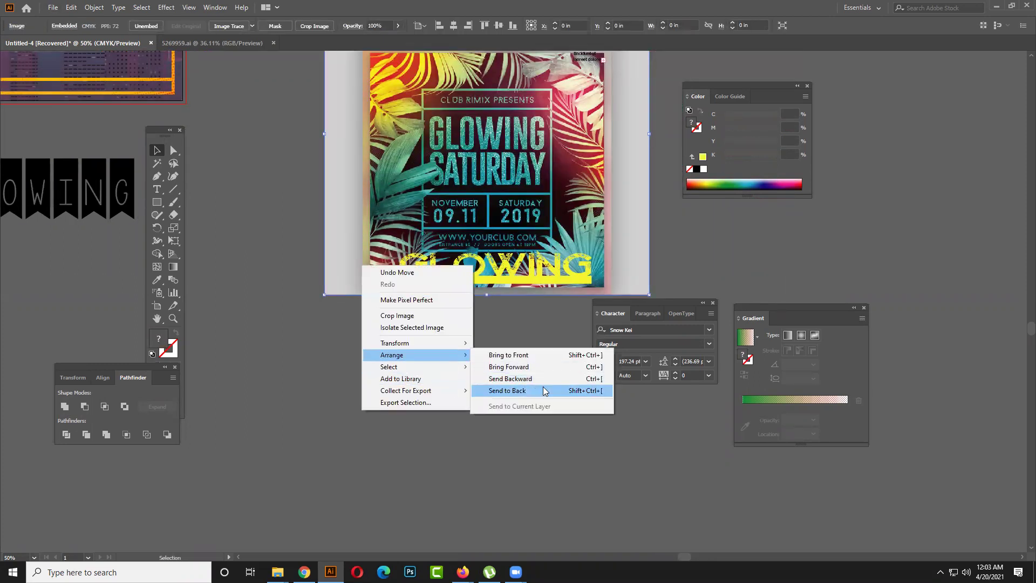
{"action": "left_click", "coordinate": [507, 355]}
- Select the GLOWING shape together with the reference design and group them
{"action": "left_click", "coordinate": [465, 265], "text": "shift"}
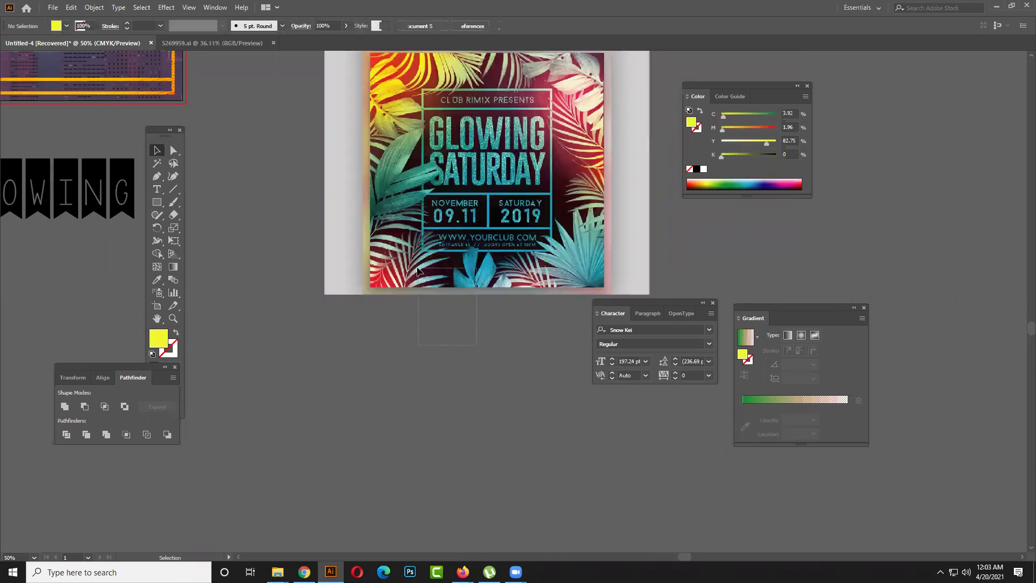
{"action": "right_click", "coordinate": [419, 269]}
{"action": "left_click", "coordinate": [459, 350]}
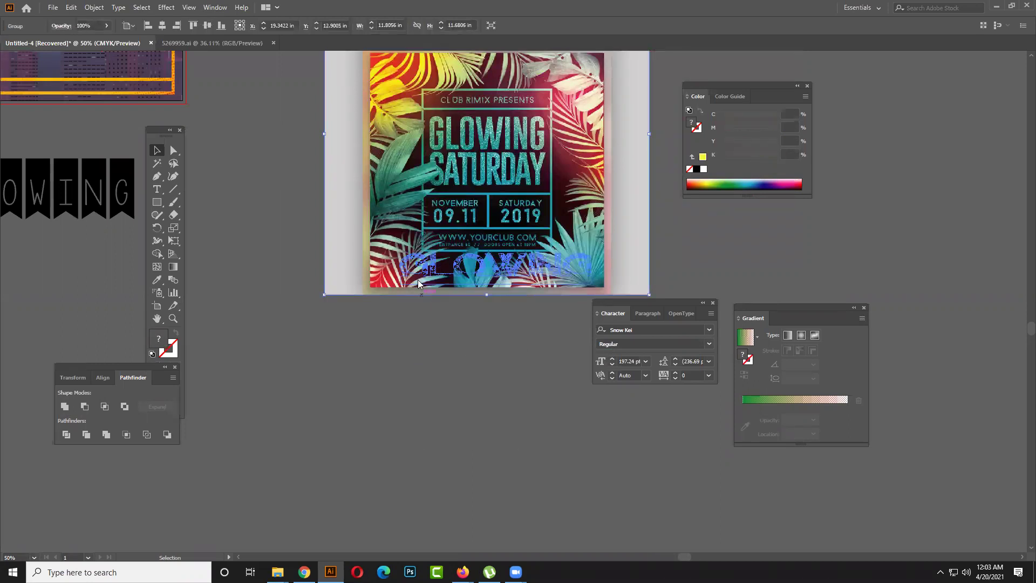
{"action": "right_click", "coordinate": [420, 281]}
{"action": "left_click", "coordinate": [386, 393]}
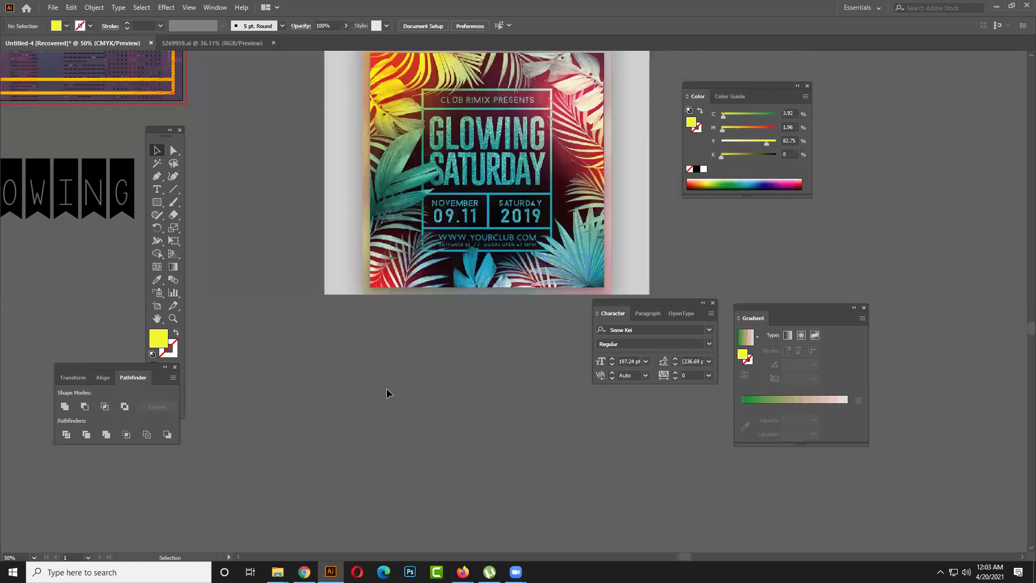
- Undo the grouping and the reference design's Bring to Front
{"action": "right_click", "coordinate": [486, 272]}
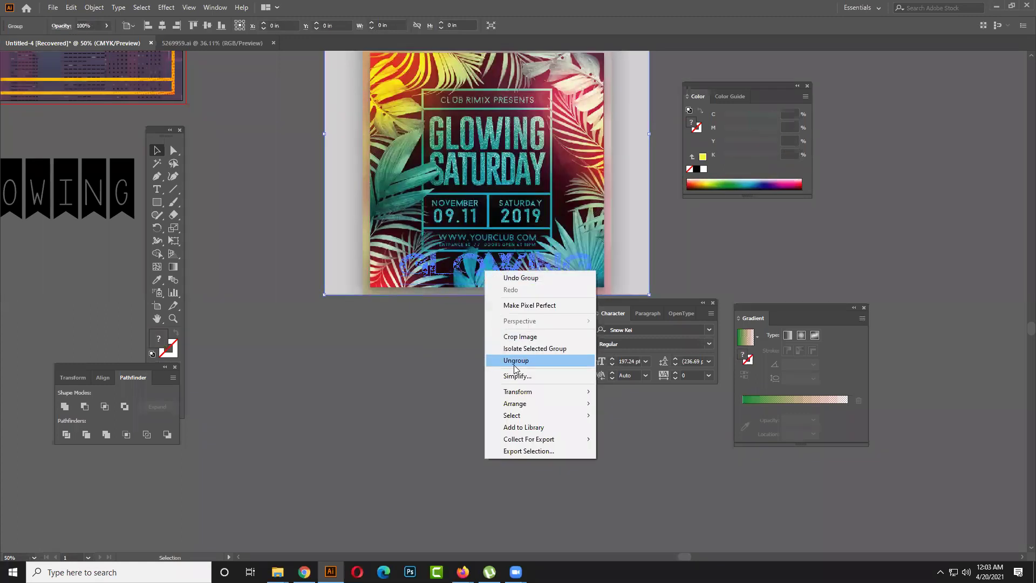
{"action": "key", "text": "Return"}
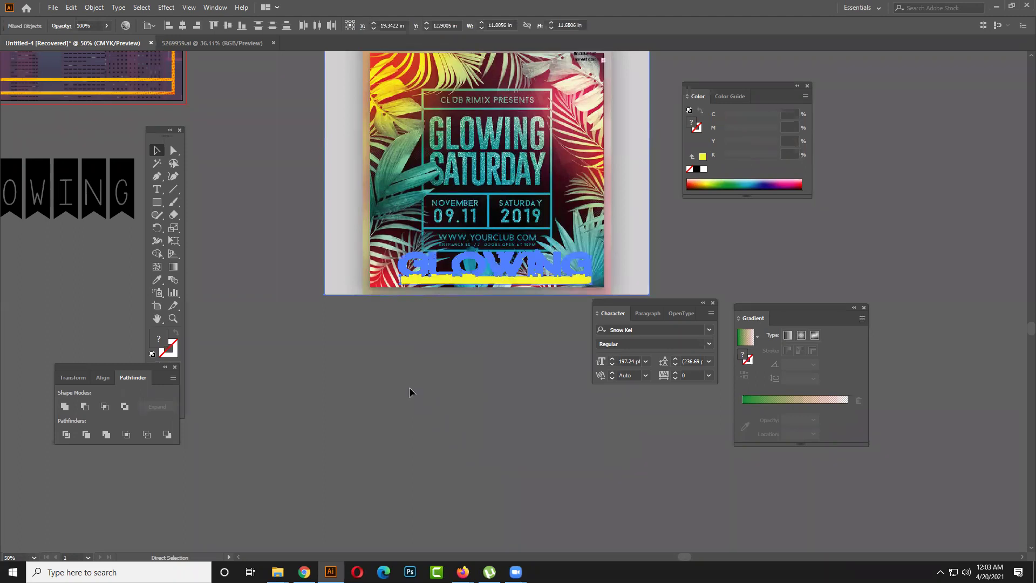
{"action": "left_click", "coordinate": [409, 393]}
- Send the GLOWING shape behind the reference design, try to make a clipping mask from both, and undo the reordering
{"action": "right_click", "coordinate": [451, 280]}
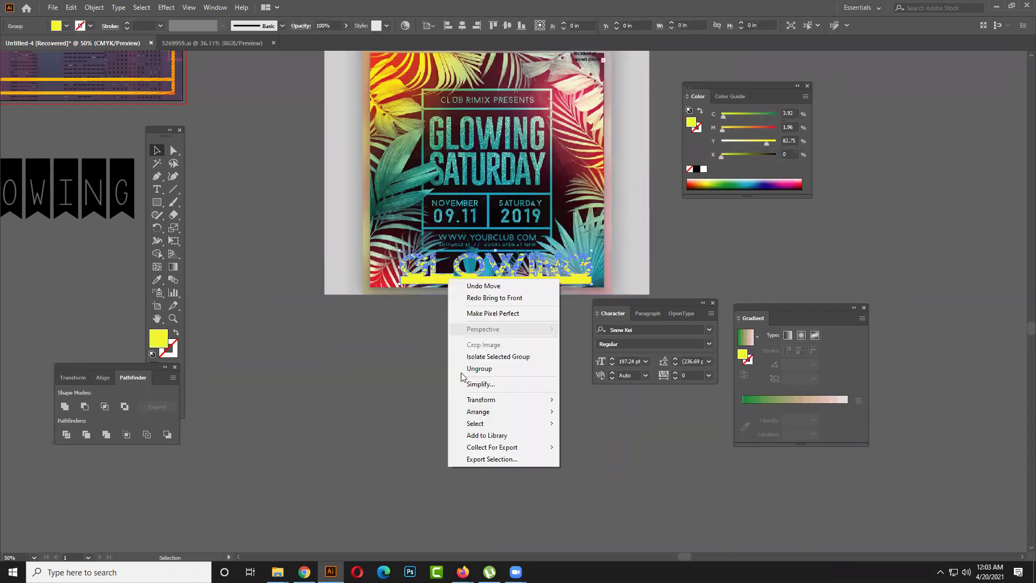
{"action": "mouse_move", "coordinate": [539, 411]}
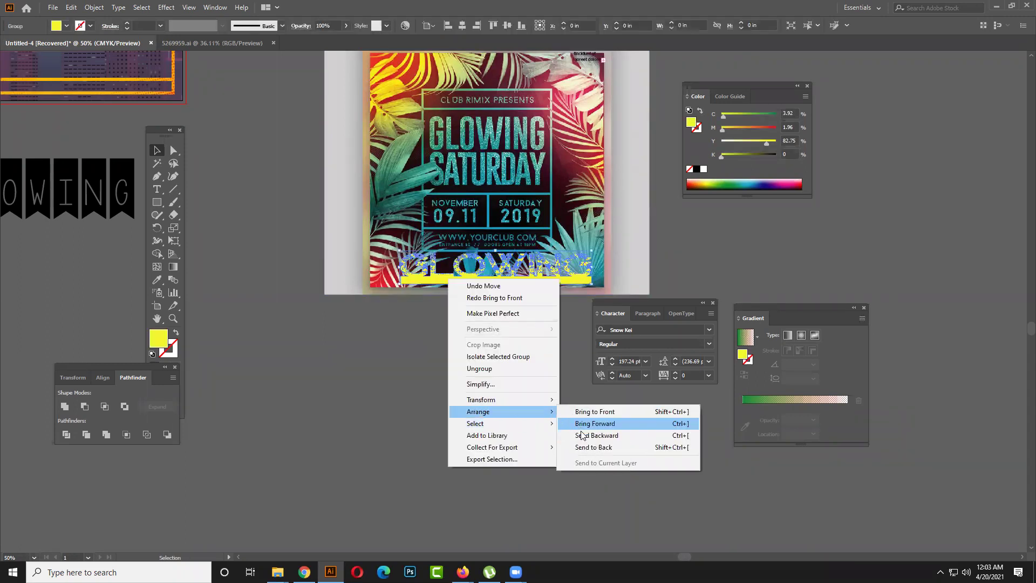
{"action": "left_click", "coordinate": [591, 447]}
{"action": "left_click", "coordinate": [478, 270]}
{"action": "right_click", "coordinate": [478, 269]}
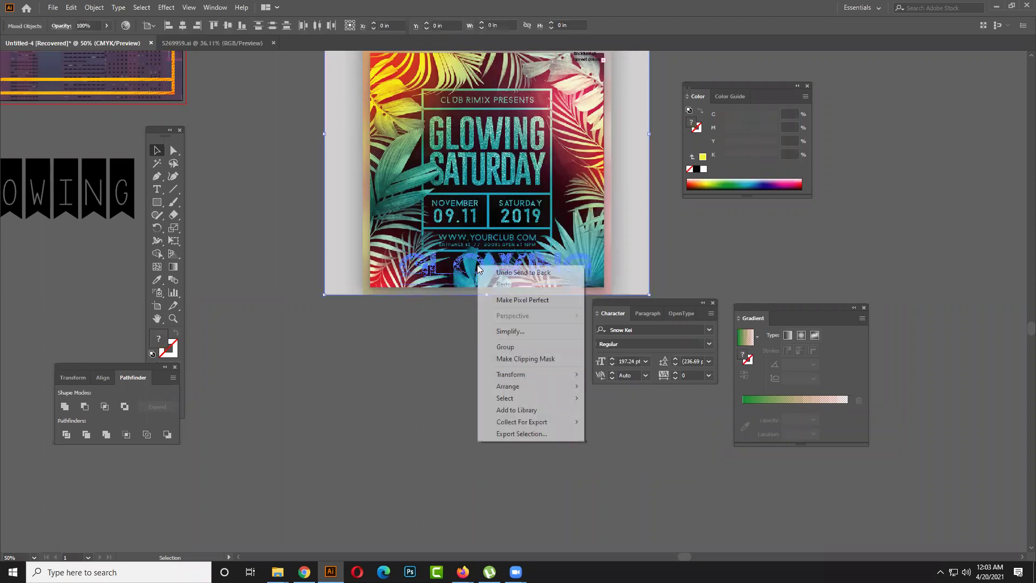
{"action": "left_click", "coordinate": [527, 358]}
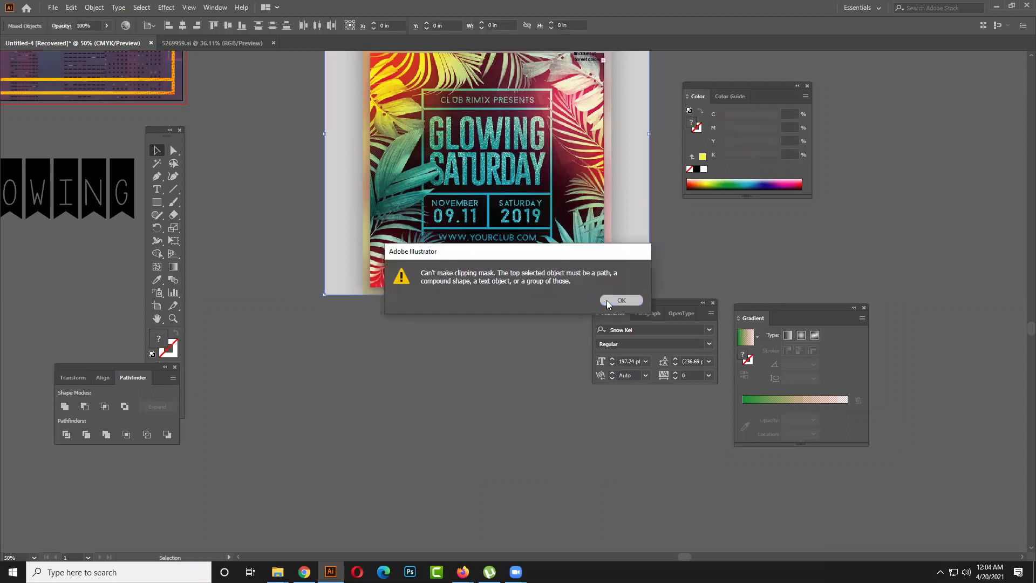
{"action": "left_click", "coordinate": [621, 301]}
{"action": "key", "text": "ctrl+z"}
- Move the GLOWING shape off the reference design to the empty canvas below and ungroup it
{"action": "left_click_drag", "start_coordinate": [443, 268], "coordinate": [345, 380]}
{"action": "left_click_drag", "start_coordinate": [457, 387], "coordinate": [512, 278]}
{"action": "scroll", "coordinate": [504, 289], "scroll_direction": "up", "scroll_amount": 2}
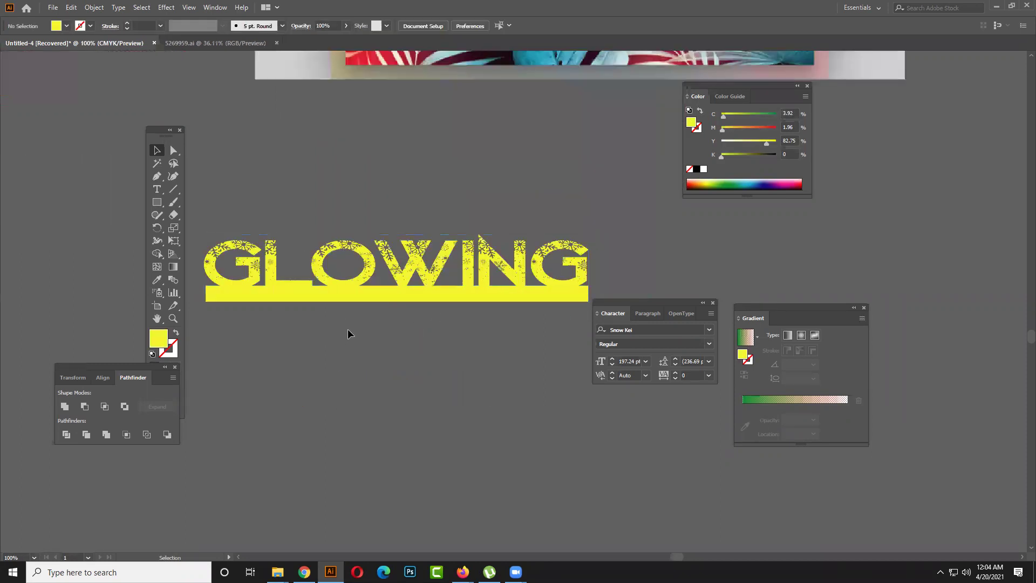
{"action": "right_click", "coordinate": [433, 259]}
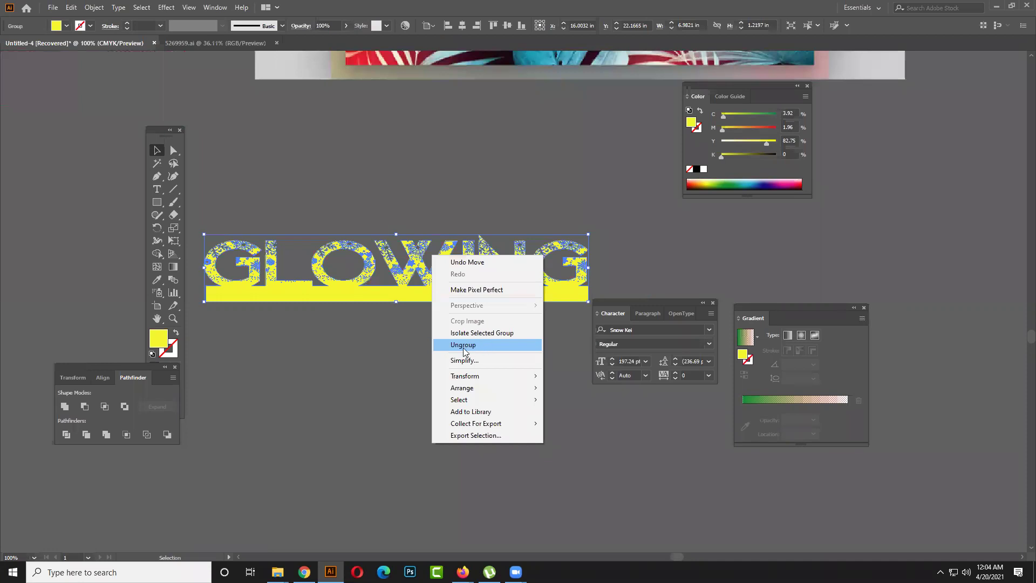
{"action": "left_click", "coordinate": [463, 351]}
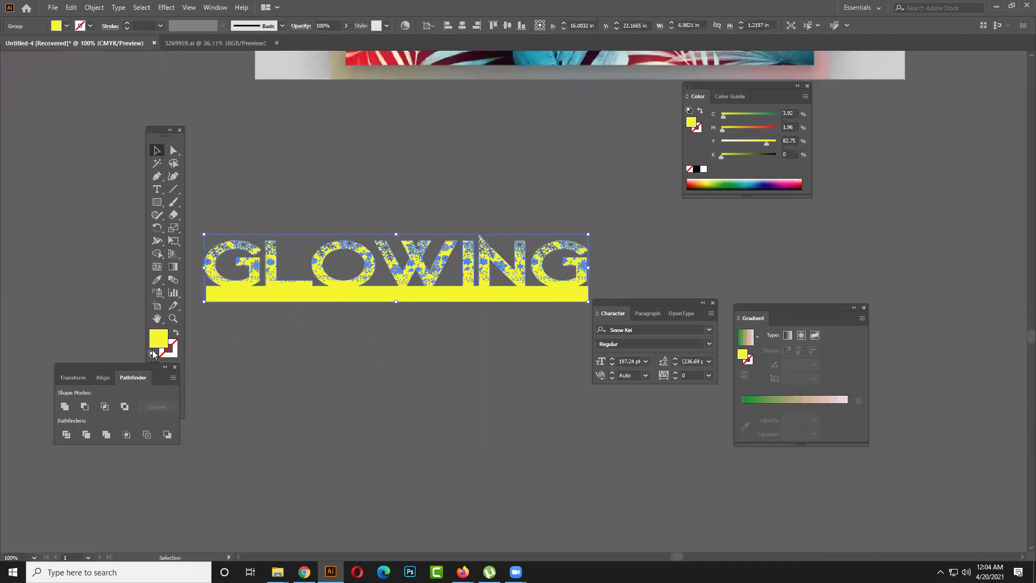
- Fill the GLOWING shape with the linear green-to-red gradient at 90° and set the red stop's opacity to 100%
{"action": "left_click_drag", "start_coordinate": [156, 130], "coordinate": [130, 111]}
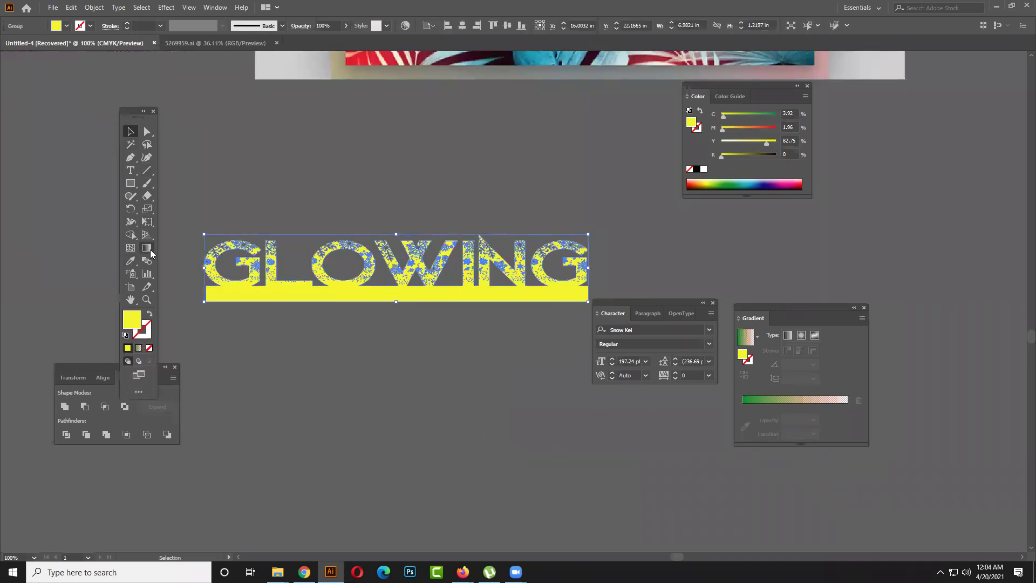
{"action": "left_click", "coordinate": [151, 252]}
{"action": "left_click", "coordinate": [139, 349]}
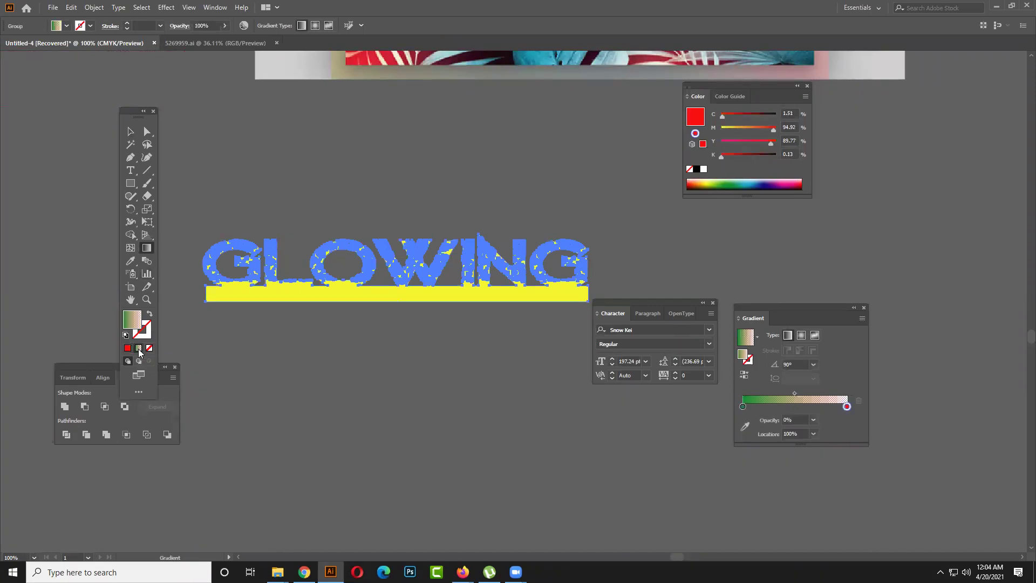
{"action": "left_click", "coordinate": [812, 421]}
{"action": "left_click", "coordinate": [823, 446]}
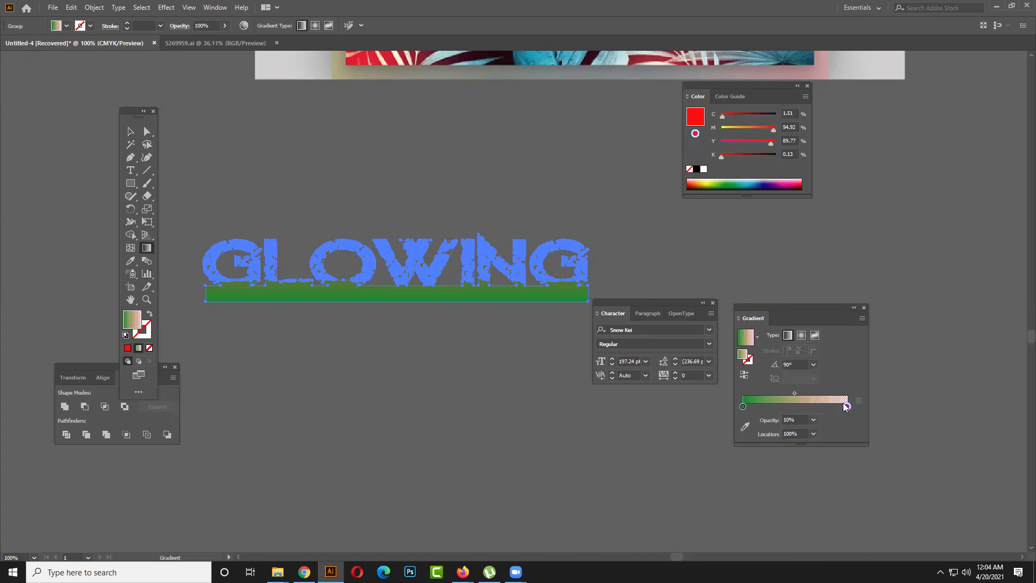
{"action": "left_click", "coordinate": [812, 421]}
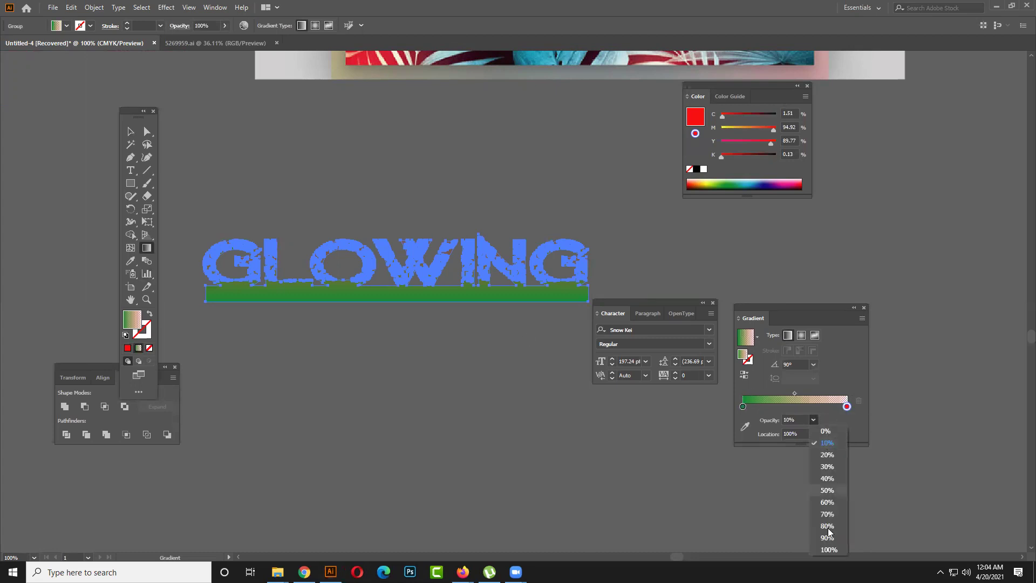
{"action": "left_click", "coordinate": [829, 550]}
{"action": "left_click", "coordinate": [130, 131]}
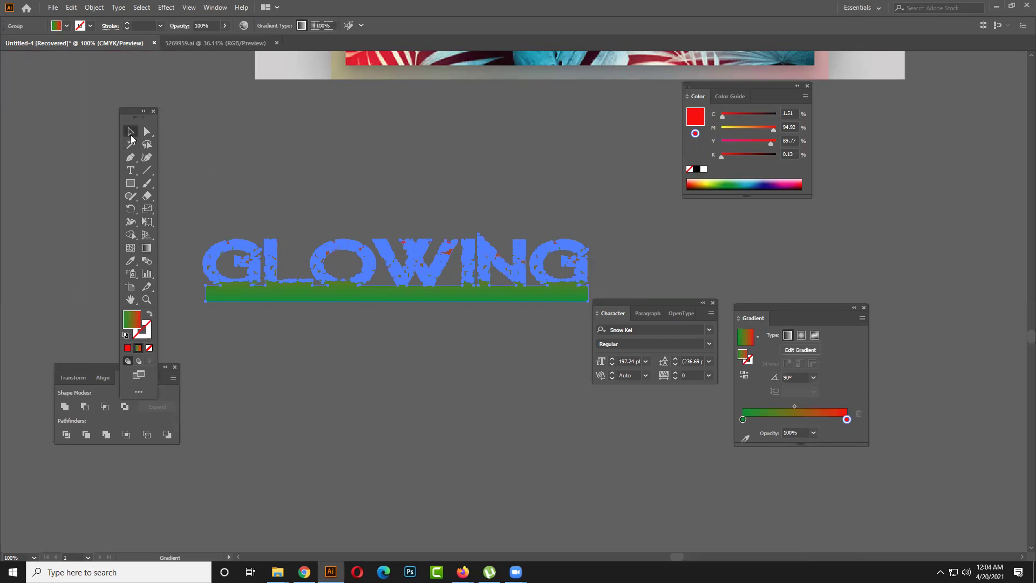
- Redirect the GLOWING shape's green-to-red linear gradient horizontally across the letters with the Gradient tool
{"action": "left_click", "coordinate": [441, 322]}
{"action": "left_click", "coordinate": [436, 303]}
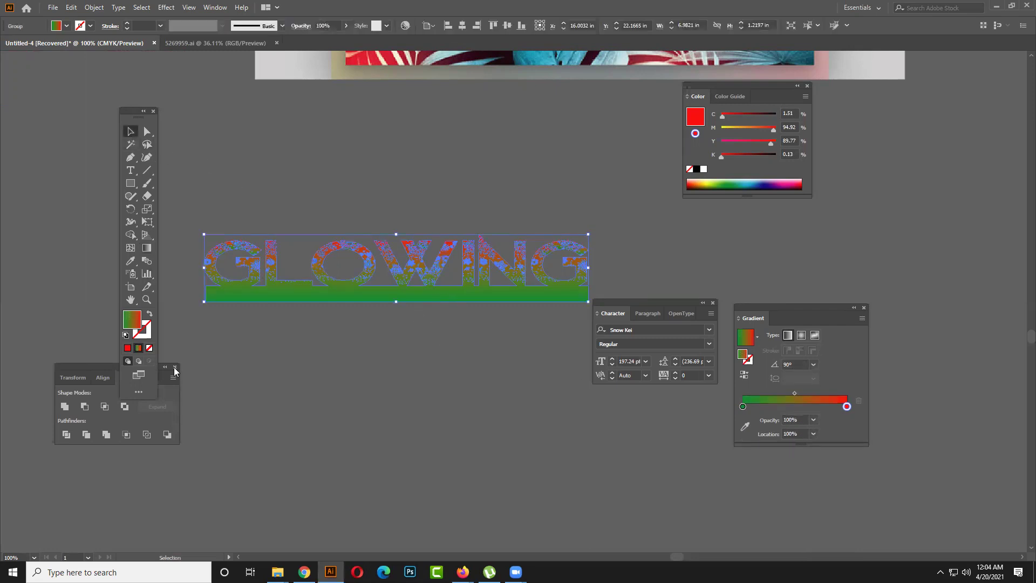
{"action": "left_click", "coordinate": [147, 248]}
{"action": "left_click_drag", "start_coordinate": [266, 293], "coordinate": [416, 286]}
{"action": "left_click", "coordinate": [129, 133]}
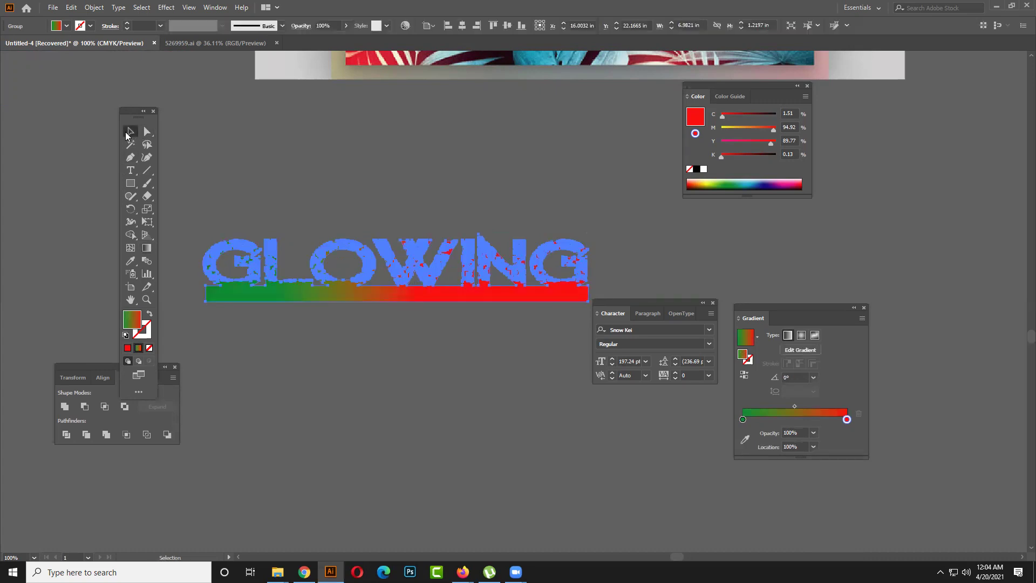
- Redraw the GLOWING shape's gradient almost vertically, at about 88.7°, so it runs over the height of the letters, and deselect the shape
{"action": "left_click", "coordinate": [348, 346]}
{"action": "left_click_drag", "start_coordinate": [382, 268], "coordinate": [389, 248]}
{"action": "left_click", "coordinate": [146, 248]}
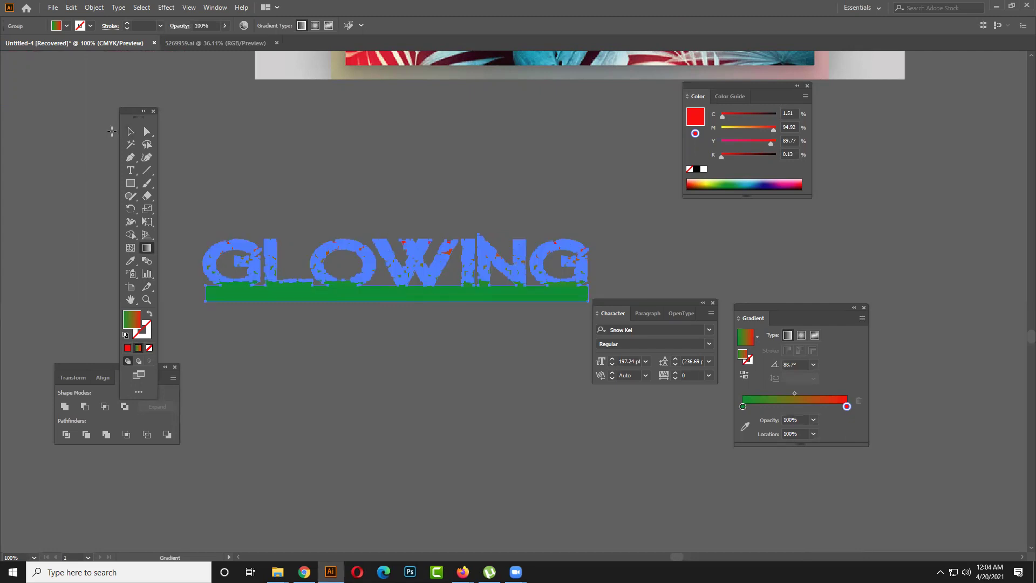
{"action": "left_click", "coordinate": [130, 131]}
{"action": "left_click", "coordinate": [313, 329]}
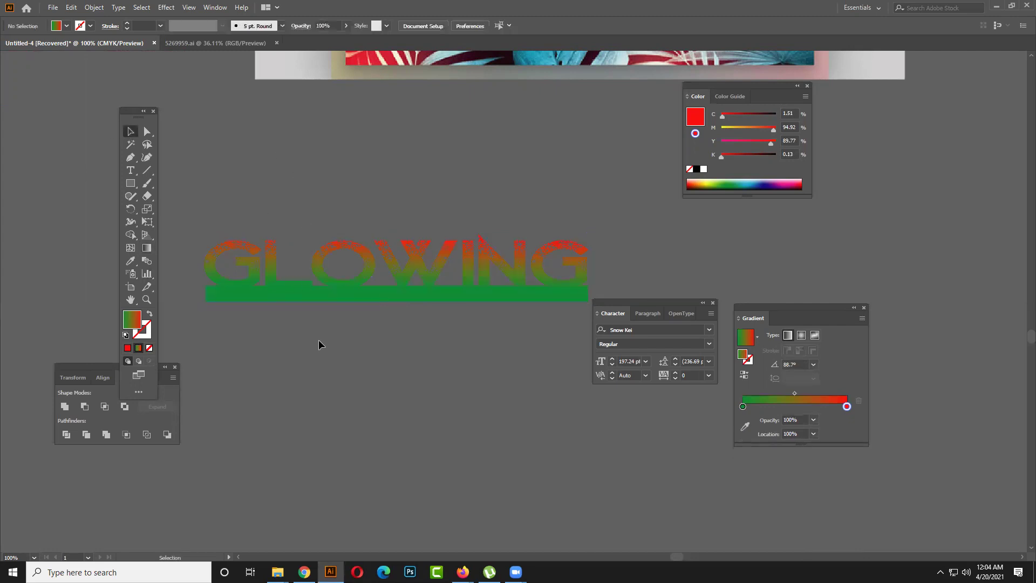
- Place a line of Snow Kei placeholder text on the empty canvas beyond the reference design and delete it
{"action": "scroll", "coordinate": [319, 339], "scroll_direction": "down", "scroll_amount": 3}
{"action": "left_click_drag", "start_coordinate": [205, 250], "coordinate": [418, 395]}
{"action": "left_click_drag", "start_coordinate": [423, 292], "coordinate": [386, 355]}
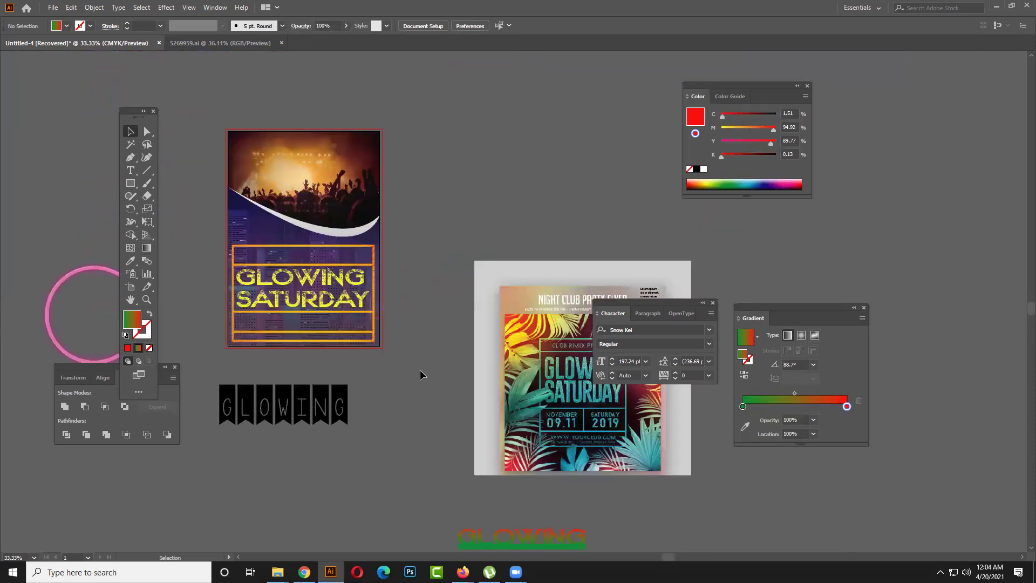
{"action": "scroll", "coordinate": [424, 367], "scroll_direction": "down", "scroll_amount": 3}
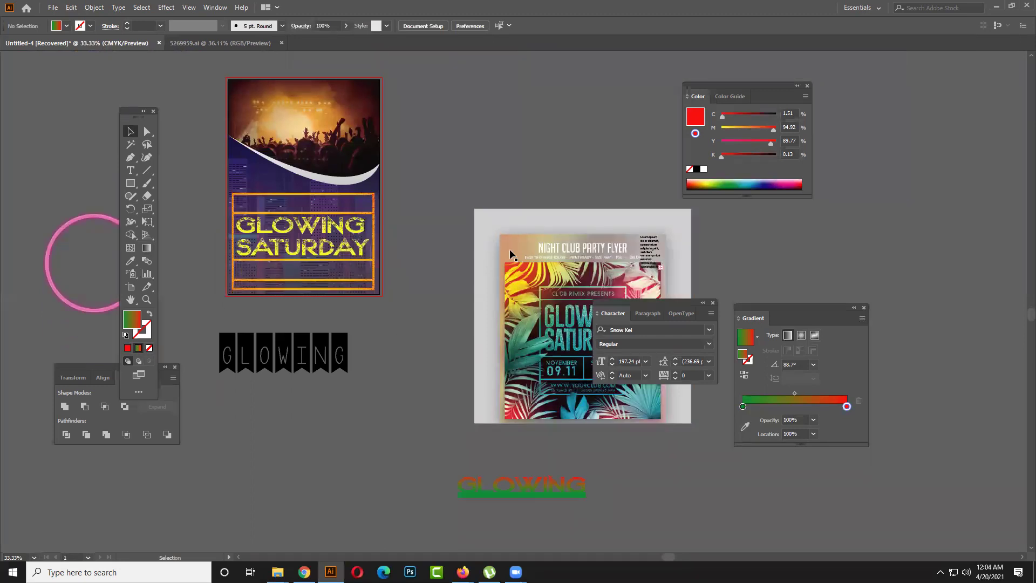
{"action": "left_click_drag", "start_coordinate": [519, 192], "coordinate": [204, 318]}
{"action": "left_click_drag", "start_coordinate": [257, 240], "coordinate": [20, 275]}
{"action": "left_click_drag", "start_coordinate": [346, 206], "coordinate": [251, 184]}
{"action": "left_click", "coordinate": [130, 170]}
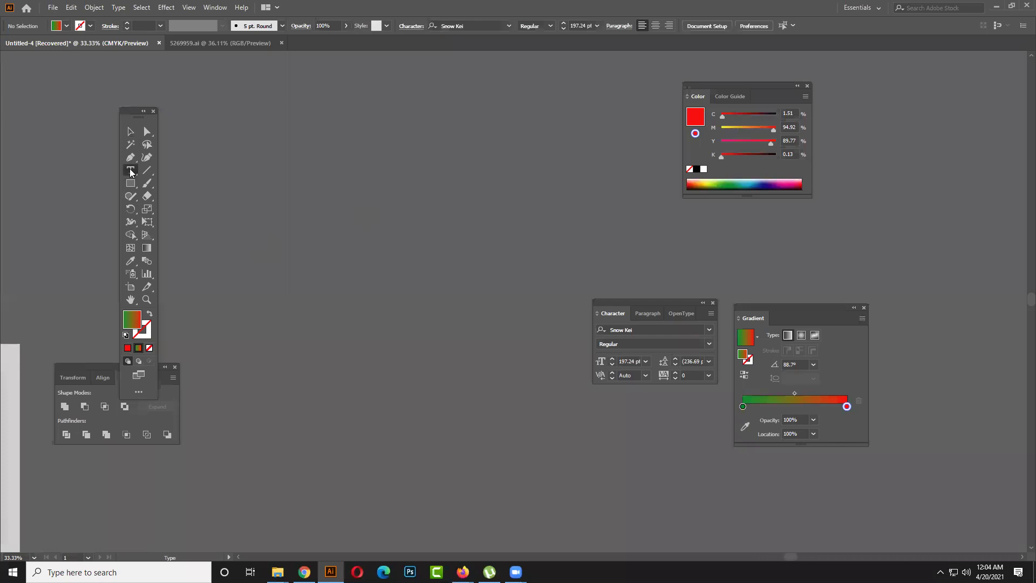
{"action": "left_click", "coordinate": [131, 170]}
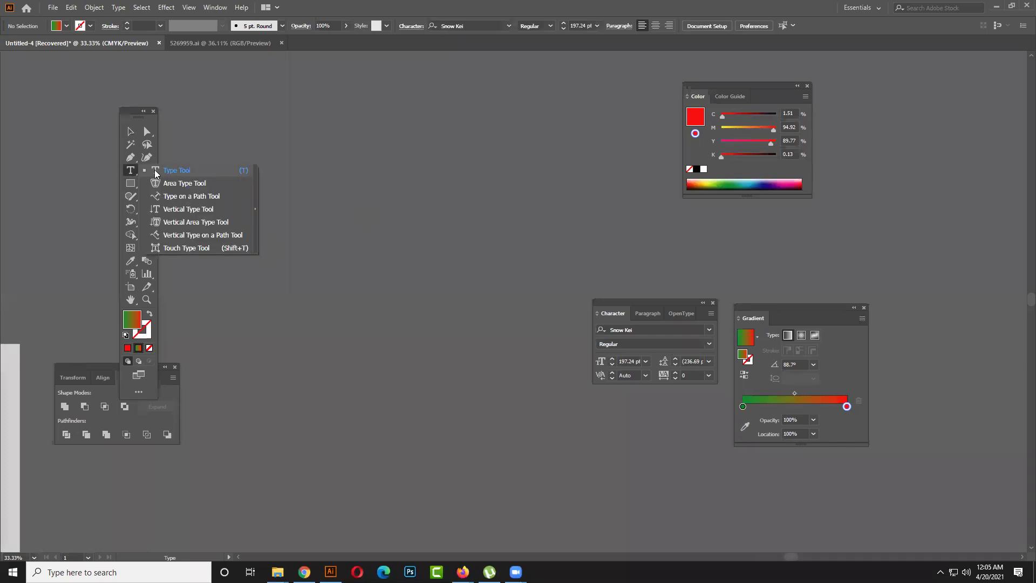
{"action": "left_click", "coordinate": [155, 171]}
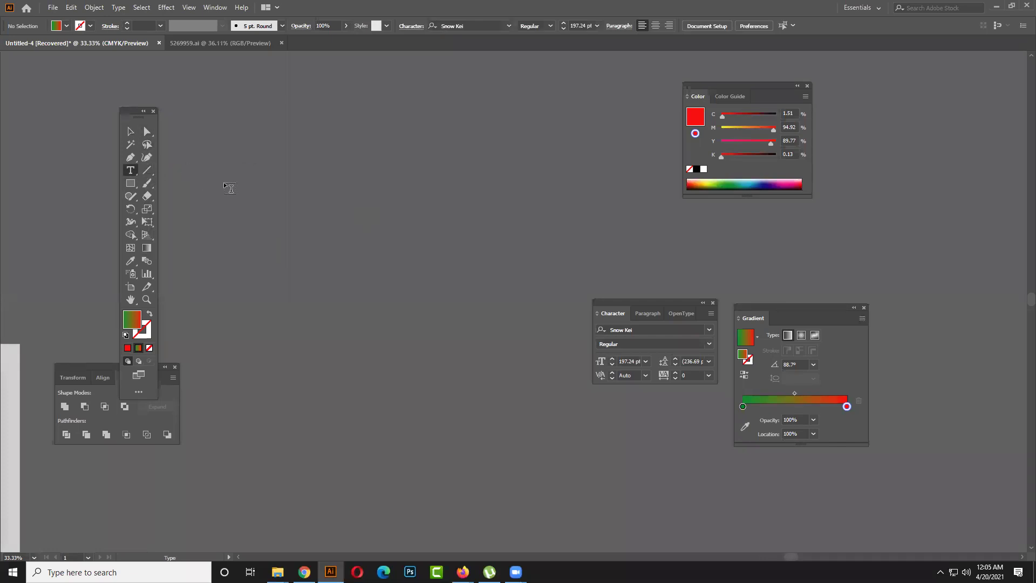
{"action": "left_click", "coordinate": [274, 178]}
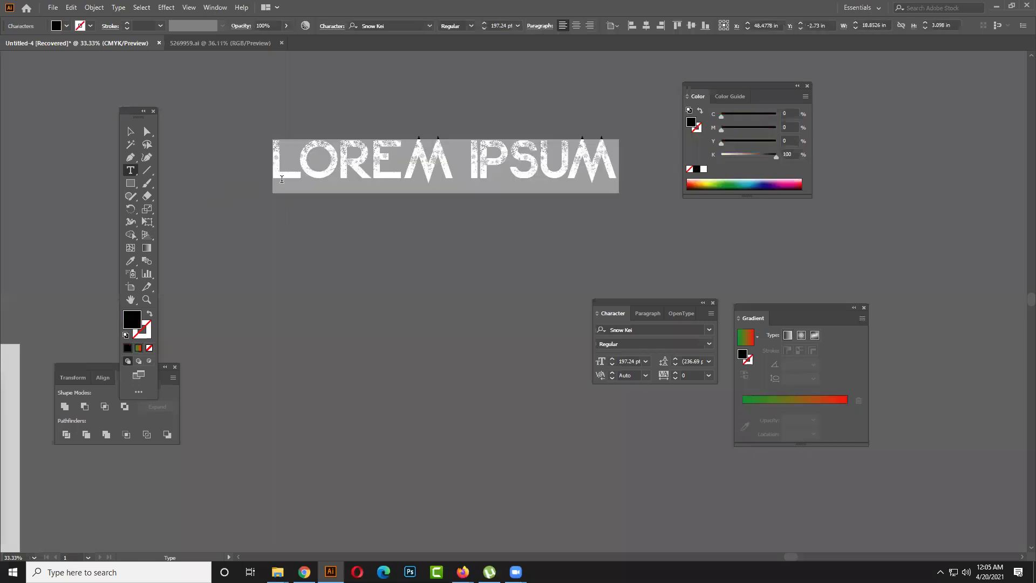
{"action": "left_click", "coordinate": [131, 132]}
{"action": "left_click_drag", "start_coordinate": [308, 176], "coordinate": [181, 199]}
{"action": "key", "text": "Delete"}
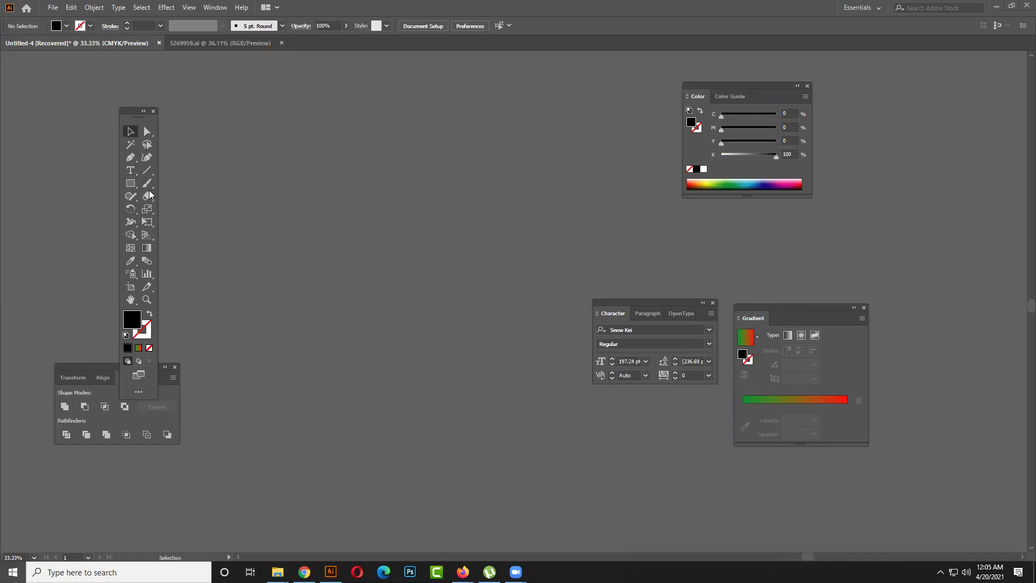
- Move the GLOWING SATURDAY title with its frame and dark overlay, and the city image, off the artboard onto the canvas
{"action": "left_click_drag", "start_coordinate": [288, 310], "coordinate": [680, 209]}
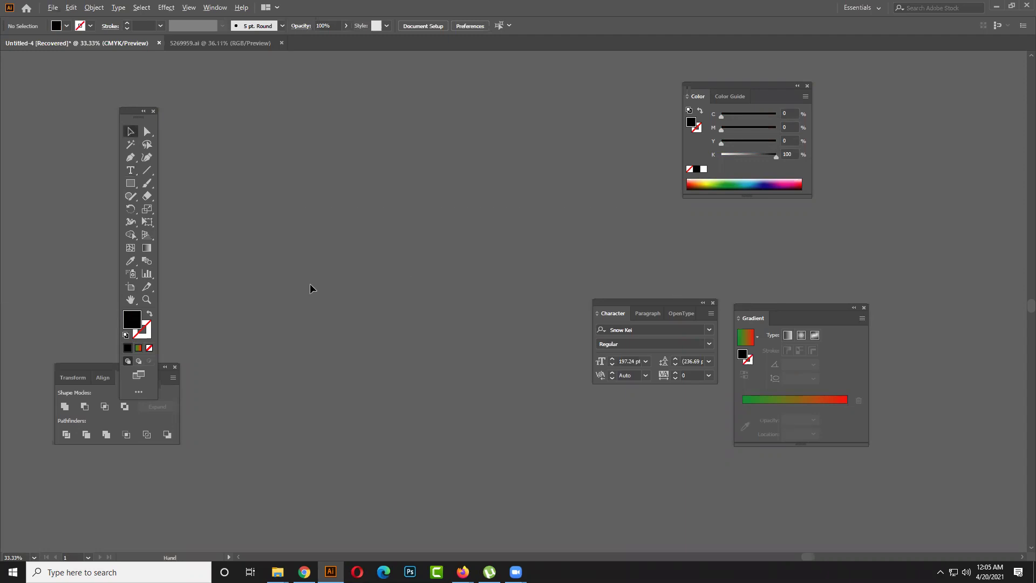
{"action": "scroll", "coordinate": [518, 222], "scroll_direction": "left", "scroll_amount": 6}
{"action": "scroll", "coordinate": [386, 263], "scroll_direction": "left", "scroll_amount": 8}
{"action": "scroll", "coordinate": [386, 263], "scroll_direction": "up", "scroll_amount": 2}
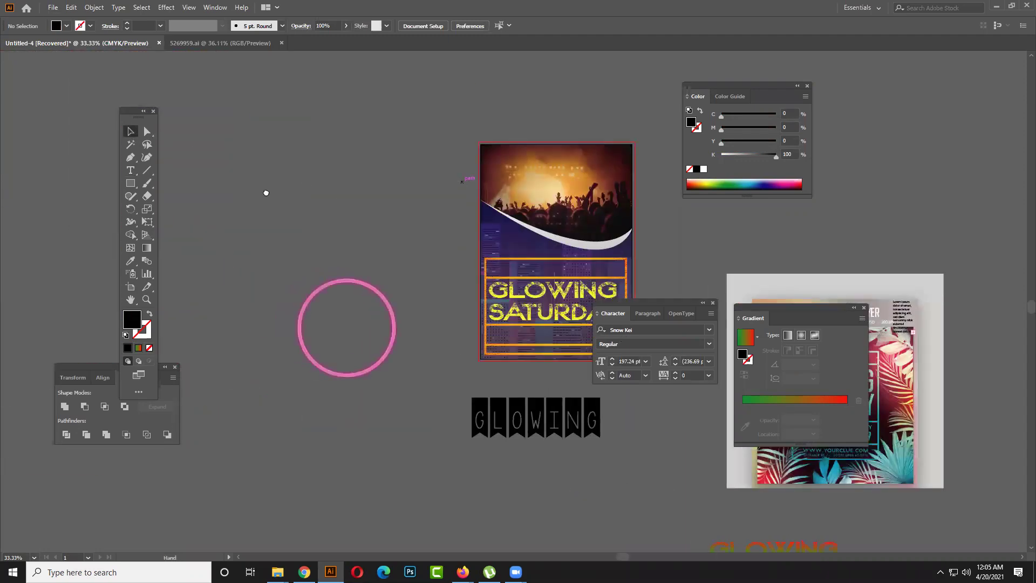
{"action": "scroll", "coordinate": [266, 193], "scroll_direction": "right", "scroll_amount": 6}
{"action": "left_click", "coordinate": [399, 296]}
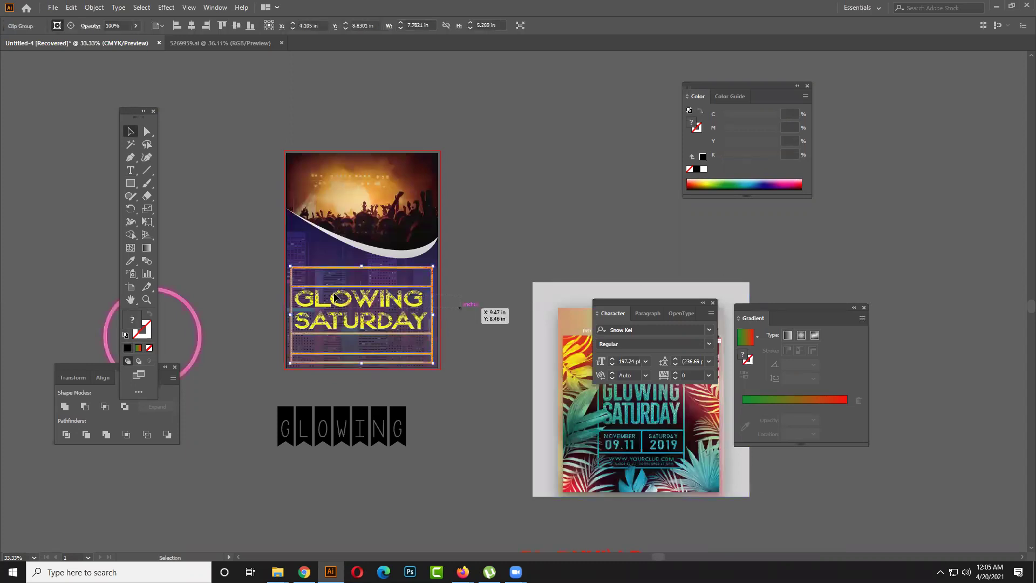
{"action": "left_click", "coordinate": [488, 354]}
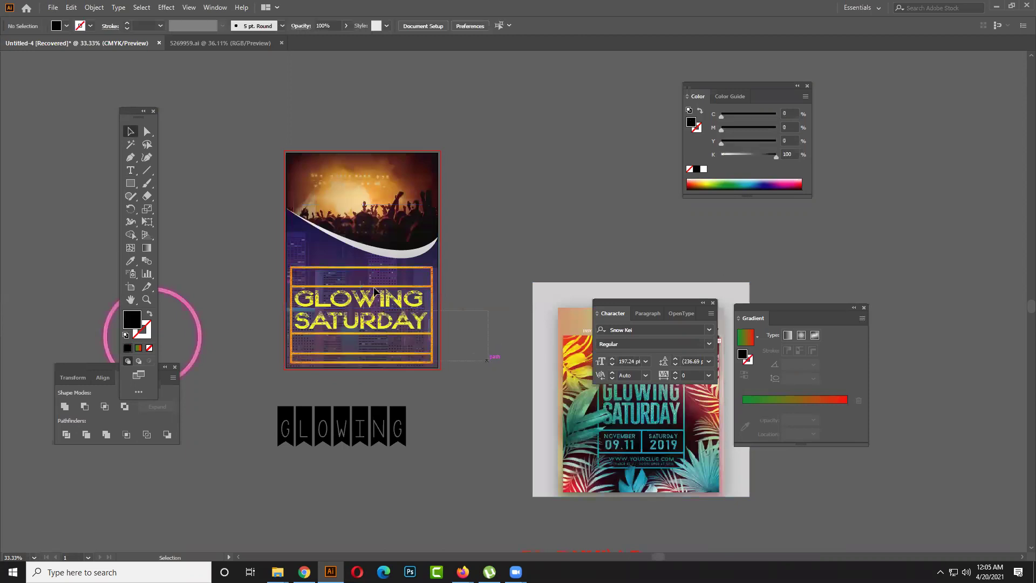
{"action": "left_click", "coordinate": [375, 292]}
{"action": "left_click_drag", "start_coordinate": [376, 292], "coordinate": [642, 152]}
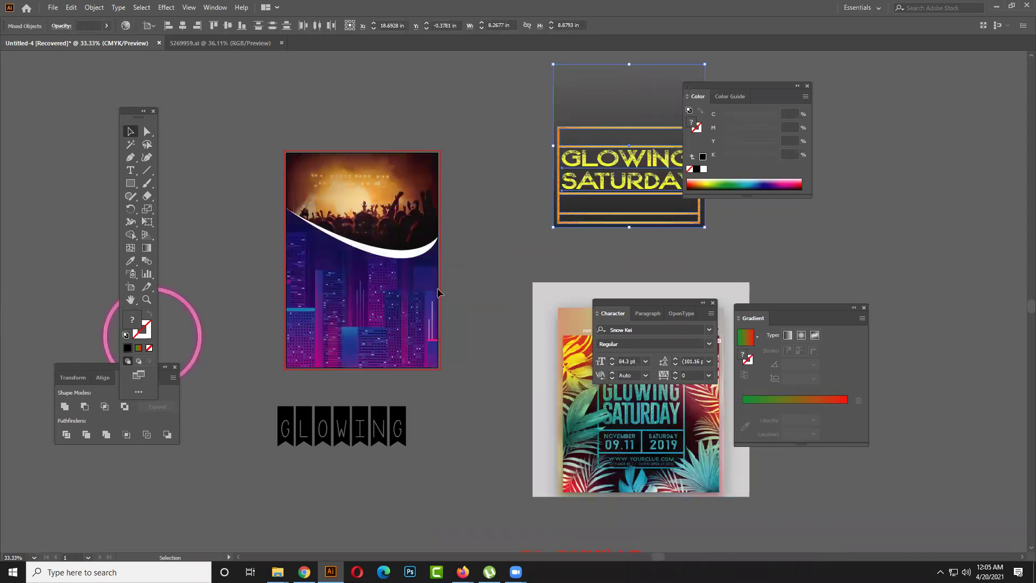
{"action": "left_click", "coordinate": [517, 319]}
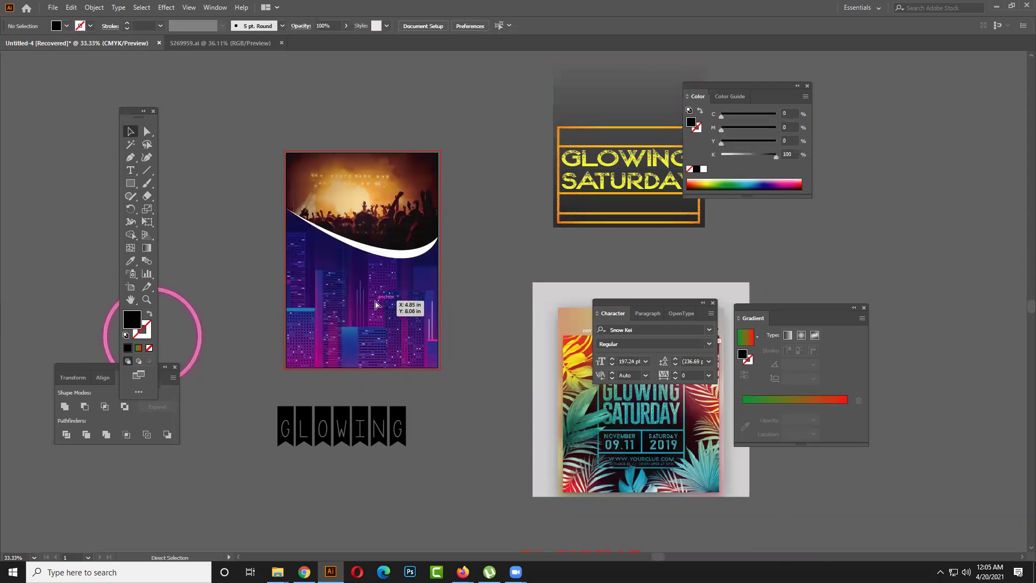
{"action": "left_click_drag", "start_coordinate": [432, 299], "coordinate": [878, 215]}
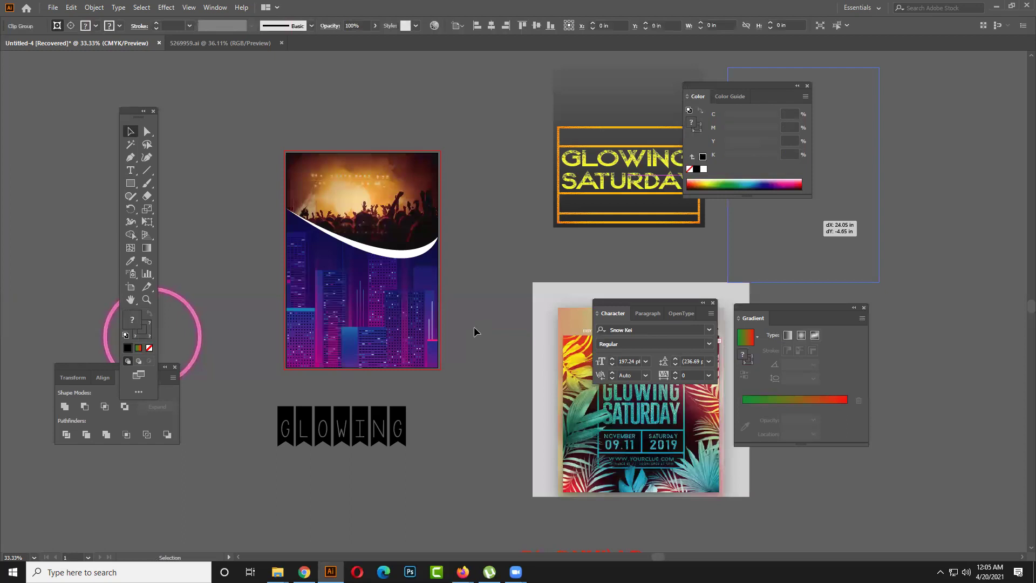
- Fill the white wave under the crowd photo with the green-to-red linear gradient
{"action": "scroll", "coordinate": [475, 283], "scroll_direction": "up", "scroll_amount": 1}
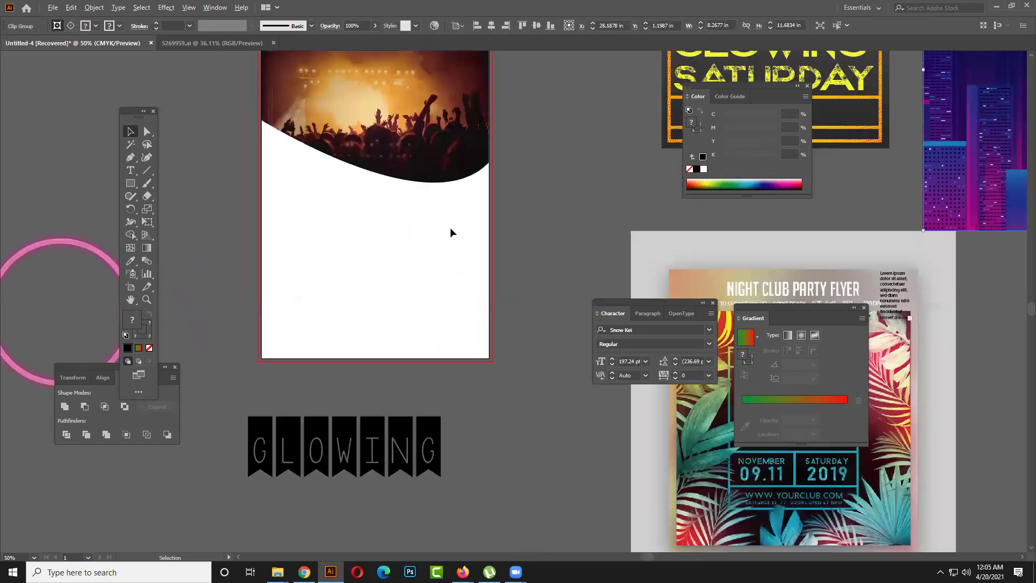
{"action": "left_click", "coordinate": [455, 192]}
{"action": "left_click", "coordinate": [138, 348]}
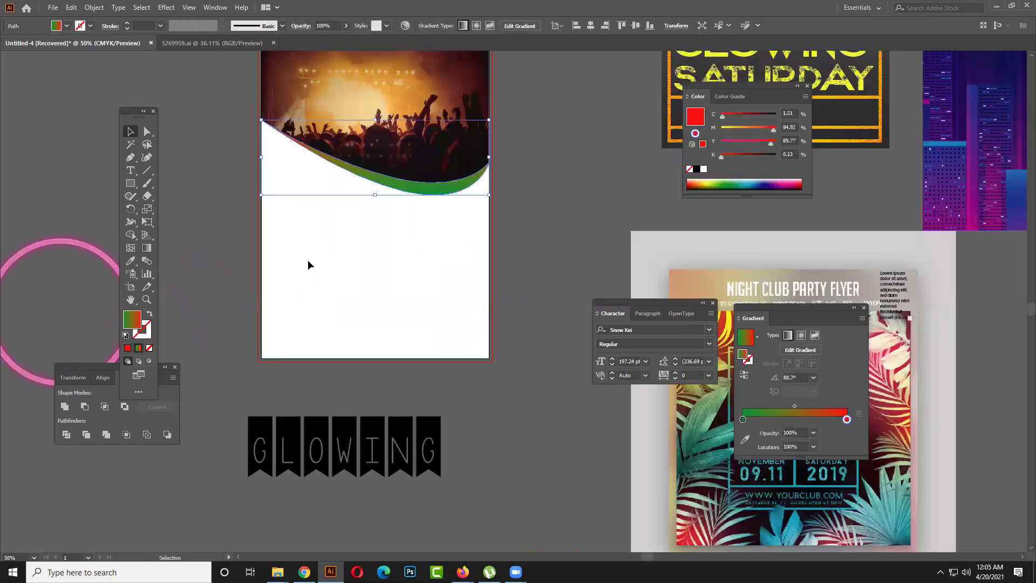
{"action": "left_click", "coordinate": [204, 270]}
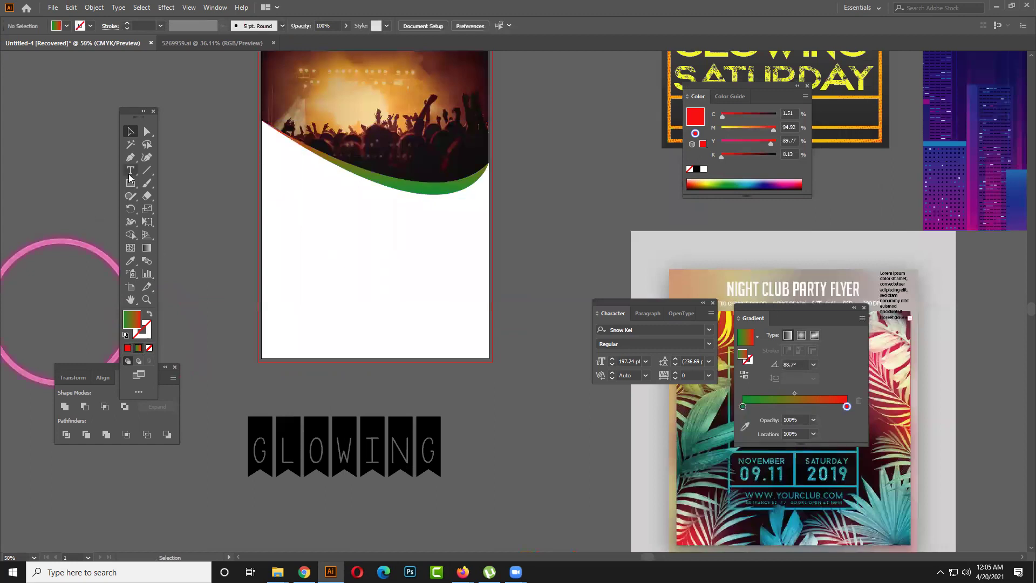
- Draw a text frame about 7.5 by 1.7 in on the blank lower half of the flyer, shift it and remove it
{"action": "left_click", "coordinate": [130, 171]}
{"action": "left_click", "coordinate": [130, 178]}
{"action": "left_click", "coordinate": [161, 173]}
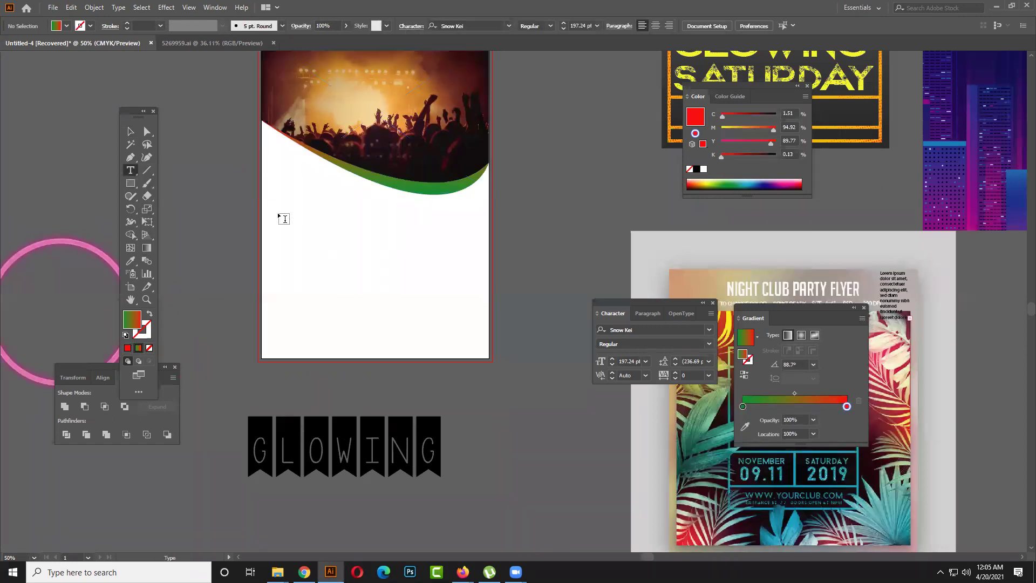
{"action": "left_click_drag", "start_coordinate": [274, 212], "coordinate": [480, 258]}
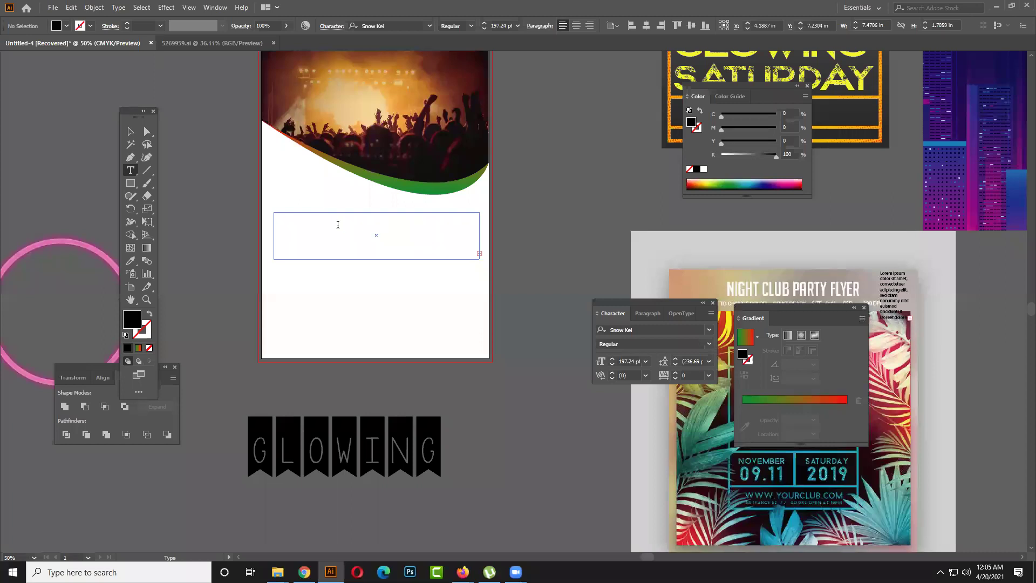
{"action": "left_click", "coordinate": [131, 132]}
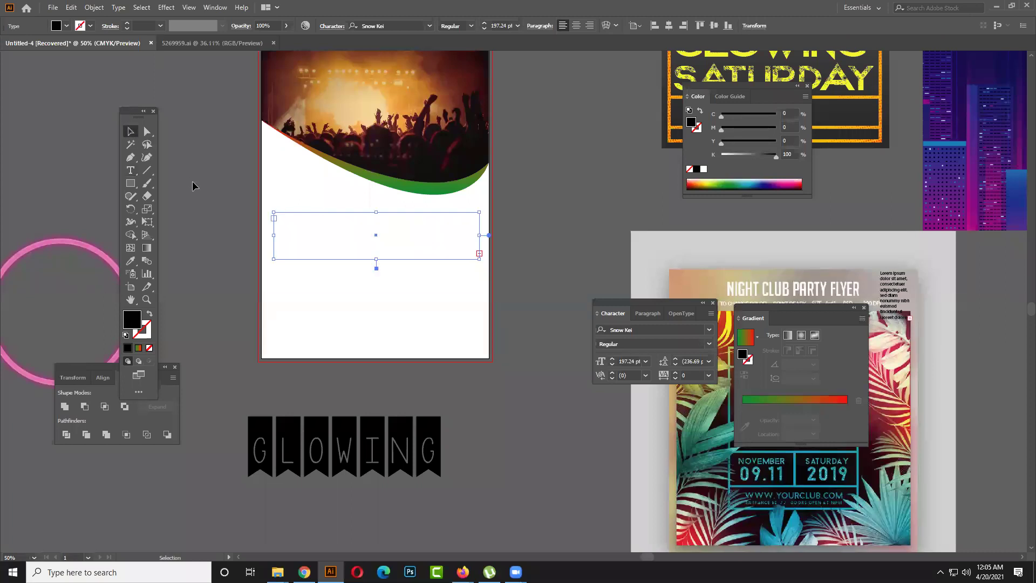
{"action": "left_click_drag", "start_coordinate": [331, 216], "coordinate": [400, 259]}
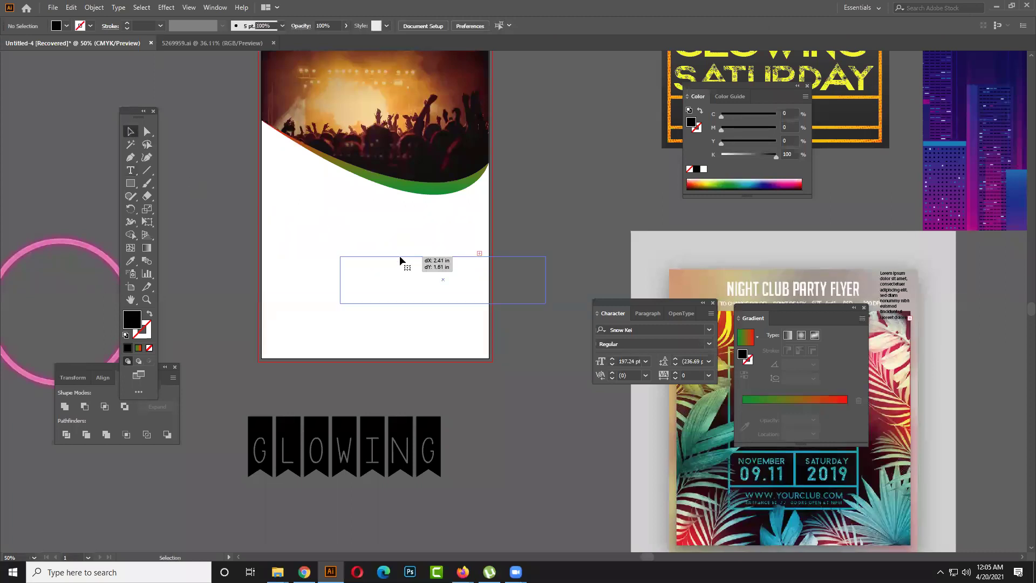
{"action": "left_click", "coordinate": [439, 266]}
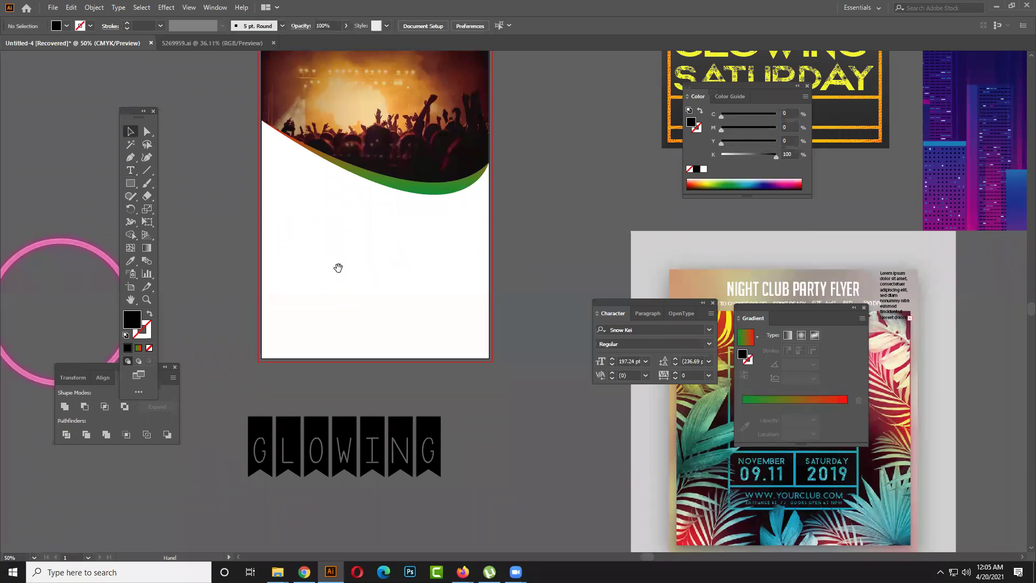
- Draw a text frame on the canvas above the pink ring and delete it
{"action": "left_click_drag", "start_coordinate": [39, 244], "coordinate": [290, 266]}
{"action": "left_click", "coordinate": [130, 170]}
{"action": "left_click_drag", "start_coordinate": [222, 158], "coordinate": [383, 210]}
{"action": "key", "text": "Escape"}
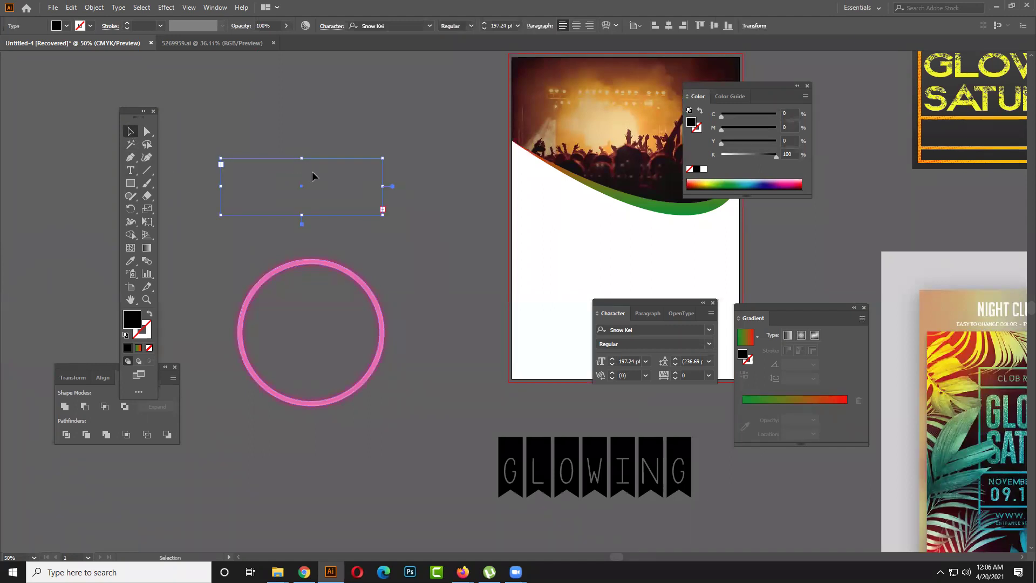
{"action": "key", "text": "Delete"}
- Set the font to Myriad Variable Concept Light Condensed
{"action": "left_click", "coordinate": [709, 330]}
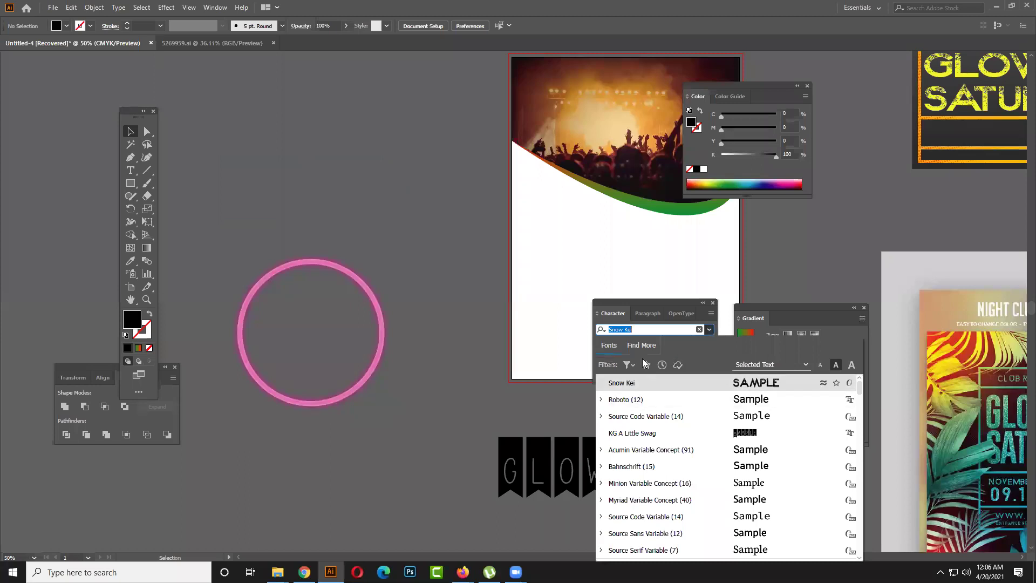
{"action": "type", "text": "MY"}
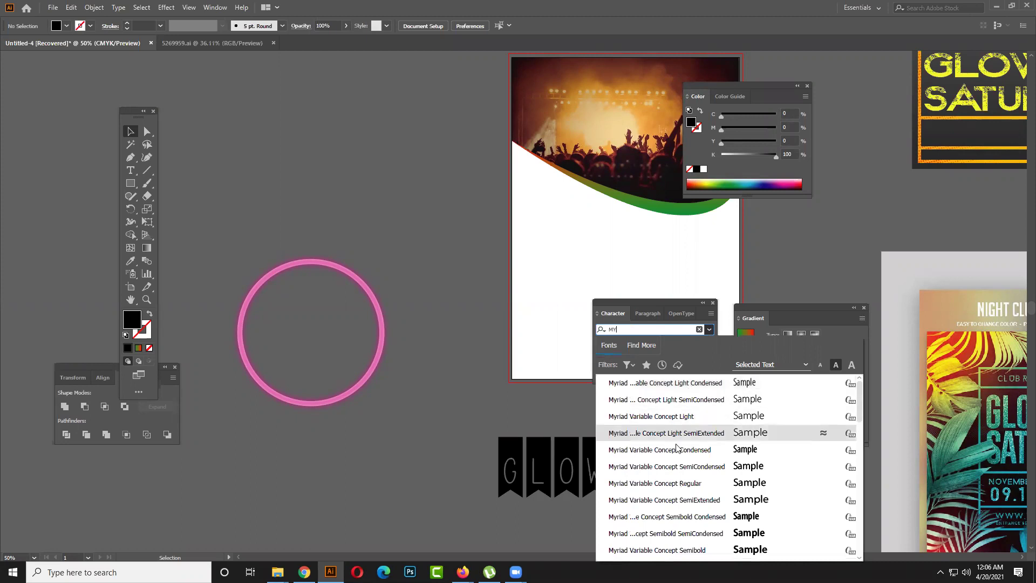
{"action": "left_click", "coordinate": [664, 384]}
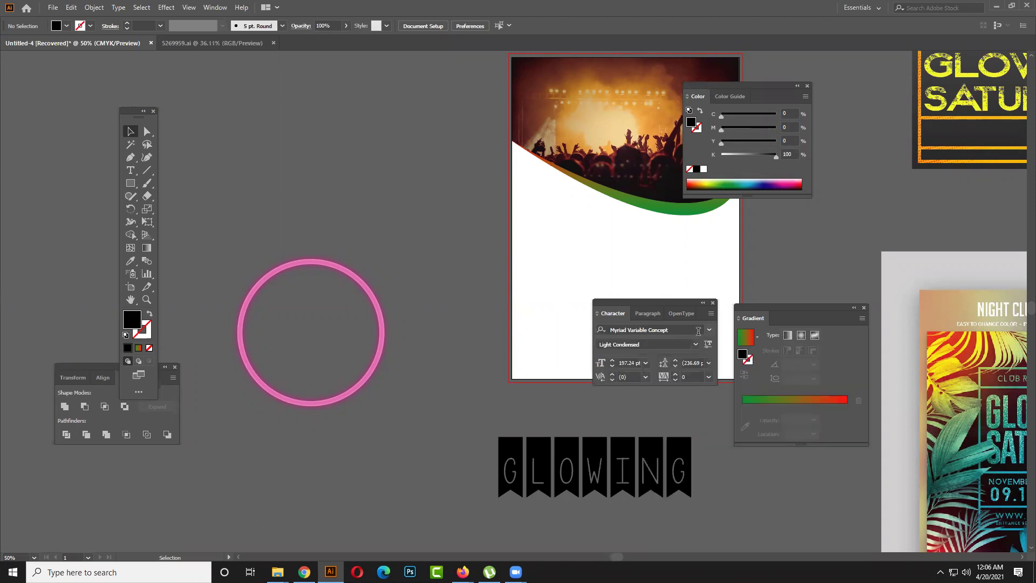
- Draw a wide, shallow text frame above the pink ring in Myriad Variable Concept and deselect it
{"action": "left_click", "coordinate": [130, 171]}
{"action": "left_click_drag", "start_coordinate": [202, 168], "coordinate": [385, 215]}
{"action": "left_click", "coordinate": [131, 132]}
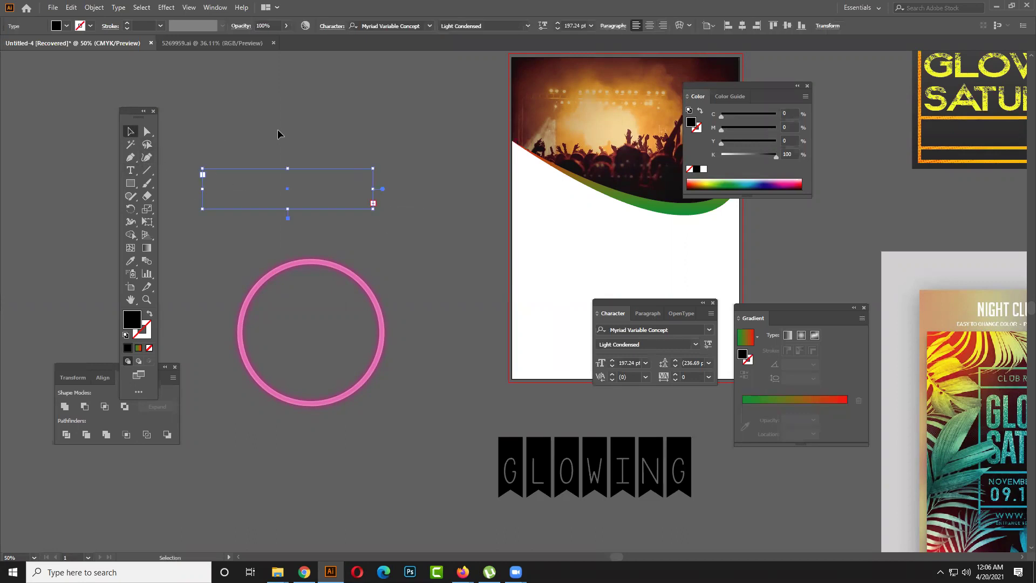
{"action": "right_click", "coordinate": [369, 210]}
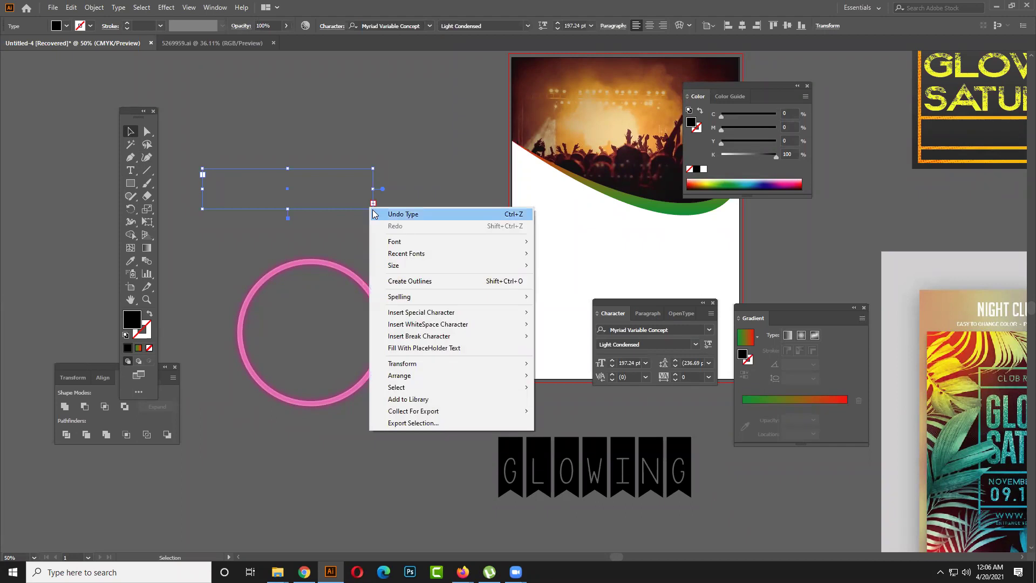
{"action": "mouse_move", "coordinate": [416, 260]}
{"action": "key", "text": "Escape"}
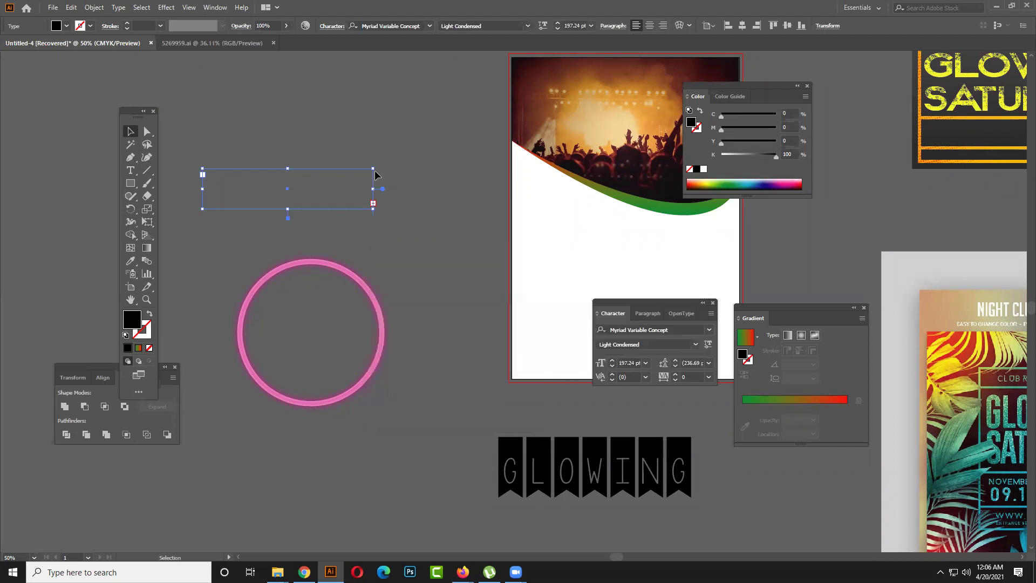
{"action": "left_click", "coordinate": [270, 166]}
- Draw a much larger text frame on the empty canvas beyond the pink ring, big enough for two lines of placeholder text
{"action": "left_click", "coordinate": [130, 170]}
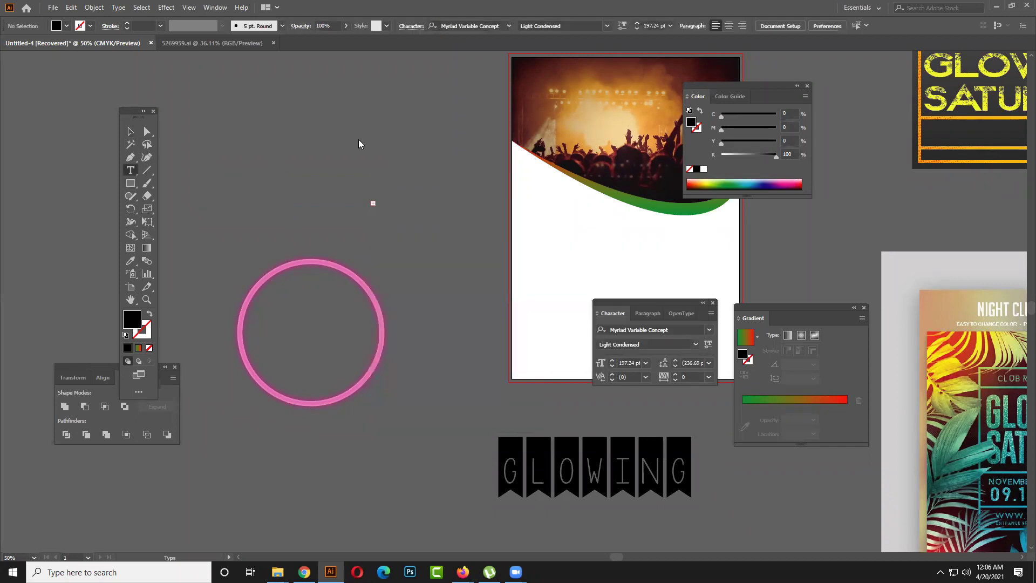
{"action": "left_click_drag", "start_coordinate": [349, 126], "coordinate": [583, 319]}
{"action": "left_click_drag", "start_coordinate": [205, 152], "coordinate": [525, 340]}
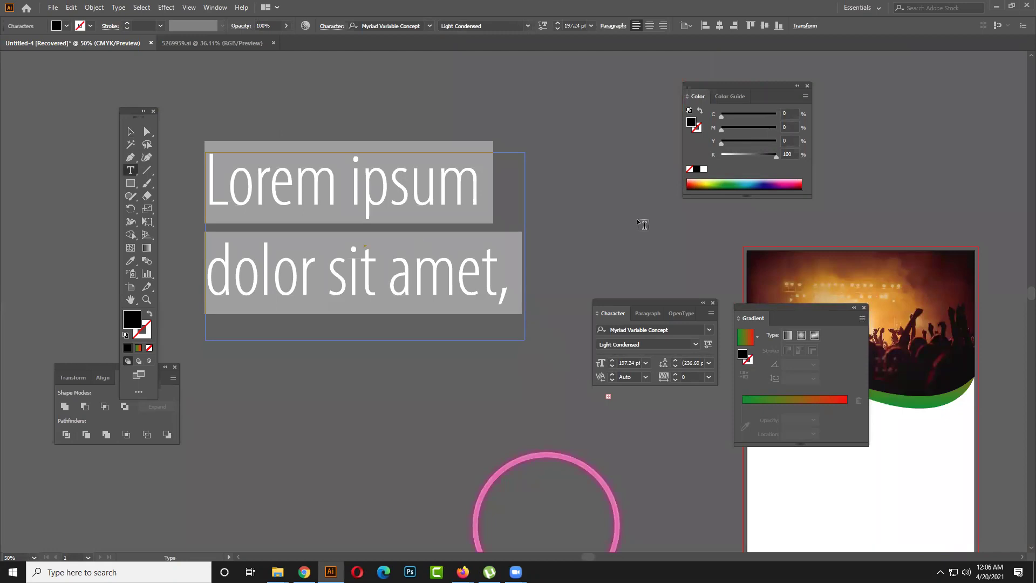
- Set the placeholder text's font size to 48 pt and delete its text frame
{"action": "left_click", "coordinate": [646, 363]}
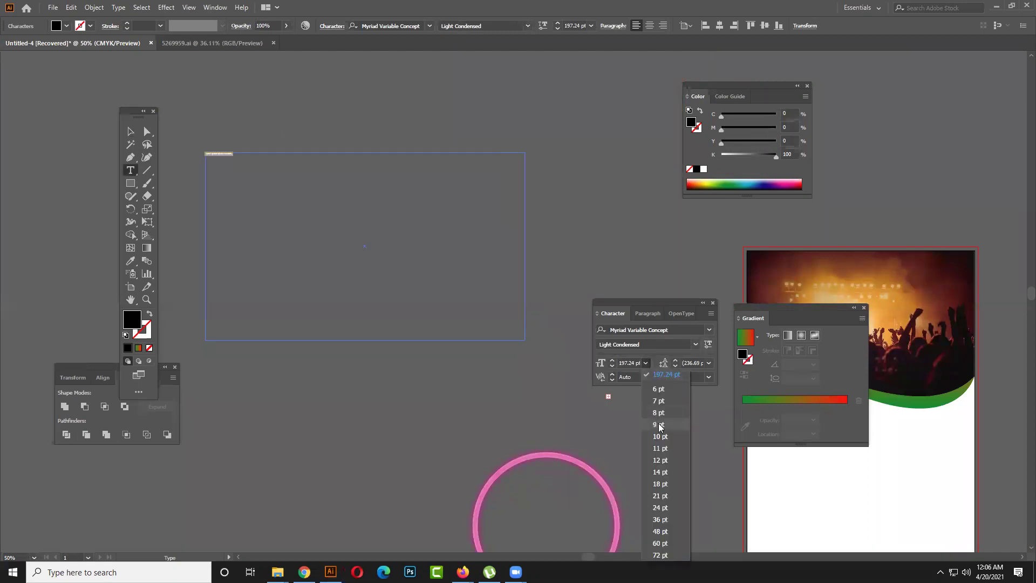
{"action": "left_click", "coordinate": [662, 531]}
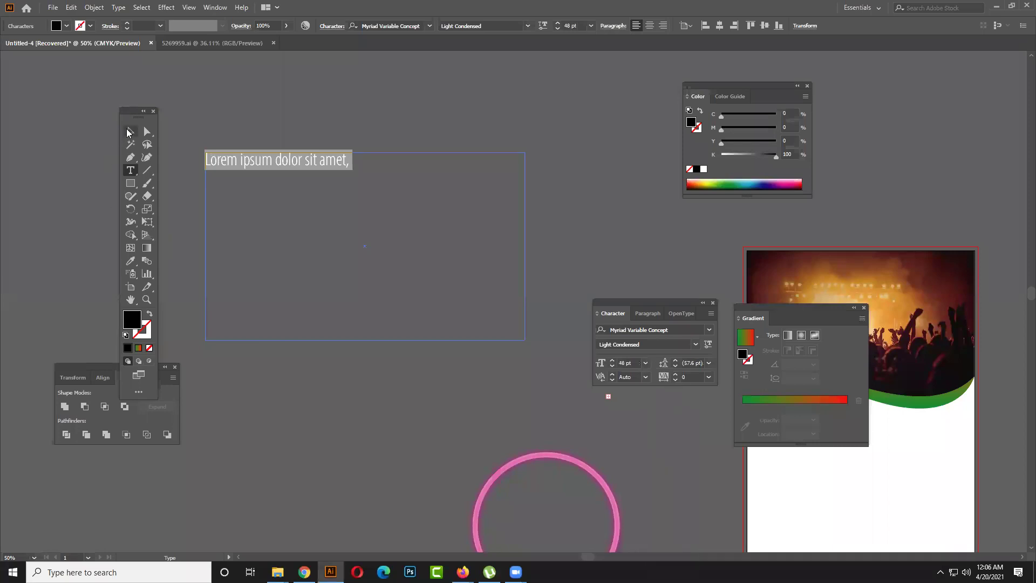
{"action": "left_click", "coordinate": [128, 132]}
{"action": "key", "text": "Delete"}
- Draw a wide, shallow frame across the empty canvas and delete it
{"action": "left_click", "coordinate": [130, 183]}
{"action": "left_click_drag", "start_coordinate": [239, 154], "coordinate": [584, 246]}
{"action": "left_click", "coordinate": [130, 131]}
{"action": "key", "text": "Delete"}
- Draw a wide text frame on the empty canvas, set its placeholder text to 12 pt, and delete the frame
{"action": "left_click", "coordinate": [130, 171]}
{"action": "left_click_drag", "start_coordinate": [267, 169], "coordinate": [578, 261]}
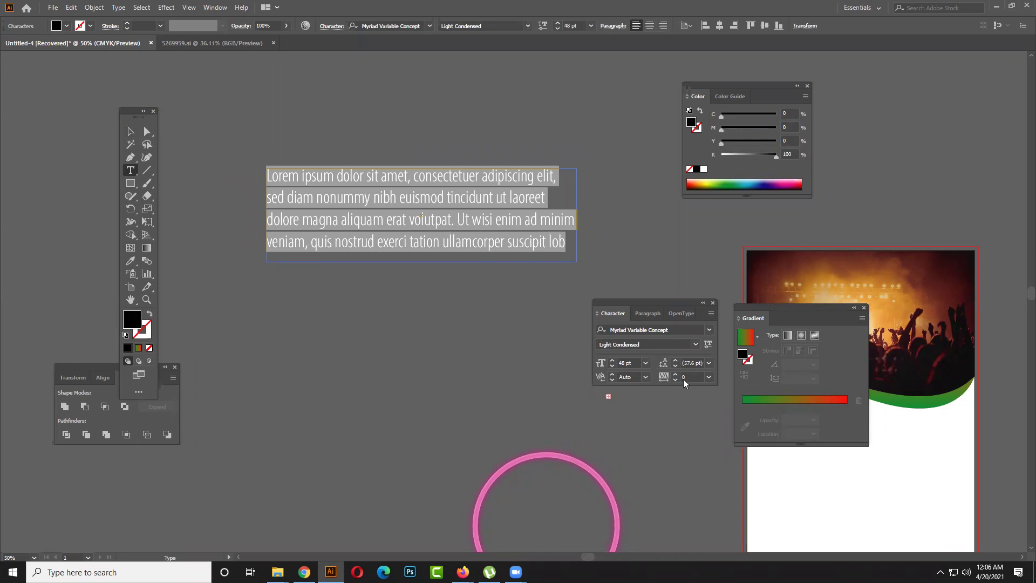
{"action": "left_click", "coordinate": [646, 363]}
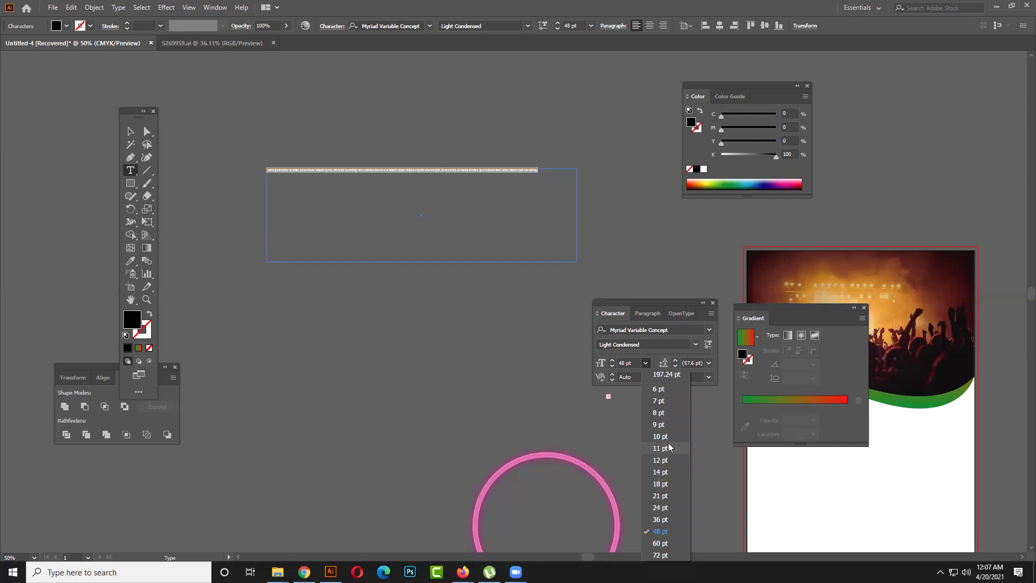
{"action": "left_click", "coordinate": [669, 463]}
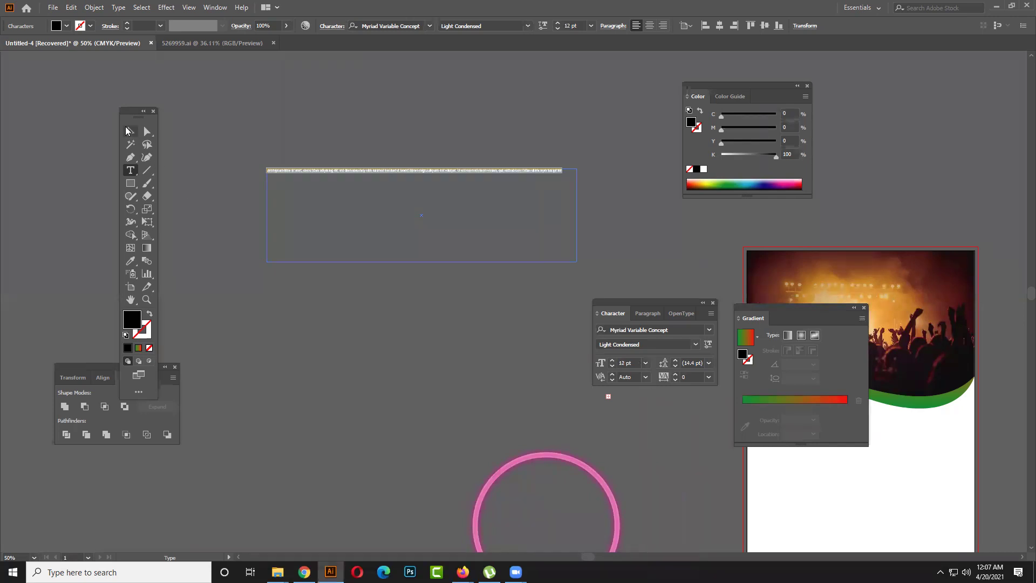
{"action": "left_click", "coordinate": [127, 131]}
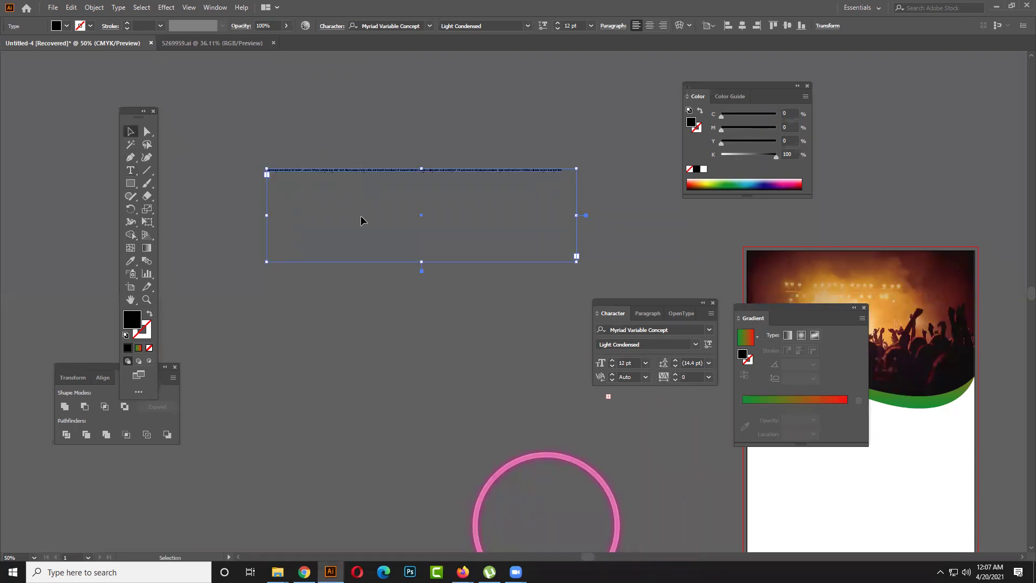
{"action": "key", "text": "Delete"}
- Draw a large text frame on the empty canvas and set its placeholder text to 20 pt
{"action": "left_click", "coordinate": [138, 172]}
{"action": "left_click", "coordinate": [138, 172]}
{"action": "left_click_drag", "start_coordinate": [226, 172], "coordinate": [536, 384]}
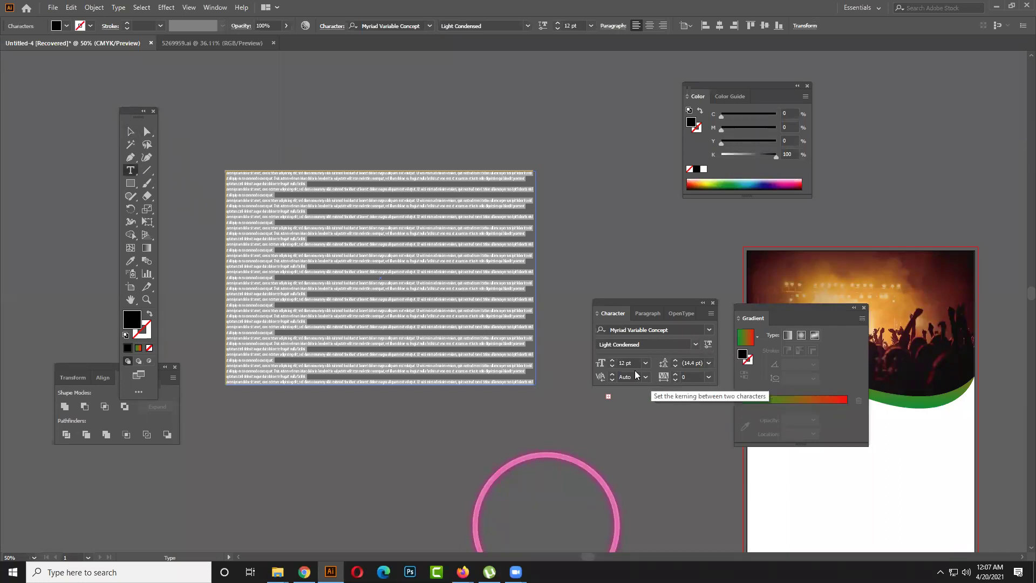
{"action": "left_click", "coordinate": [613, 361]}
{"action": "left_click", "coordinate": [614, 360]}
{"action": "left_click", "coordinate": [614, 361]}
{"action": "left_click", "coordinate": [614, 361]}
{"action": "left_click", "coordinate": [614, 361]}
{"action": "left_click", "coordinate": [614, 362]}
{"action": "left_click", "coordinate": [615, 362]}
{"action": "left_click", "coordinate": [614, 362]}
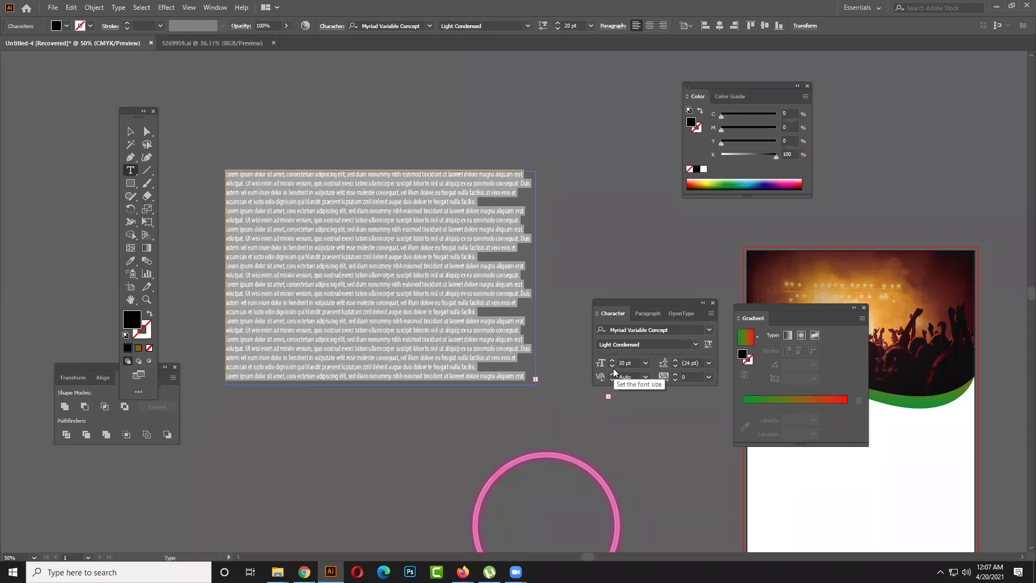
{"action": "key", "text": "Escape"}
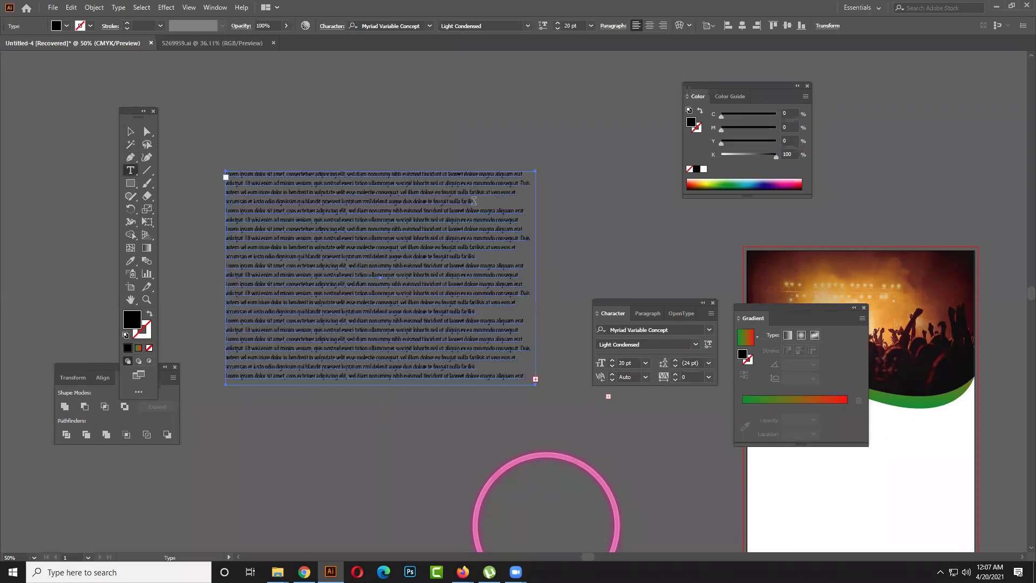
- Separate the second placeholder paragraph with blank lines above and below it, and delete the whole text frame
{"action": "left_click", "coordinate": [503, 209]}
{"action": "key", "text": "Return"}
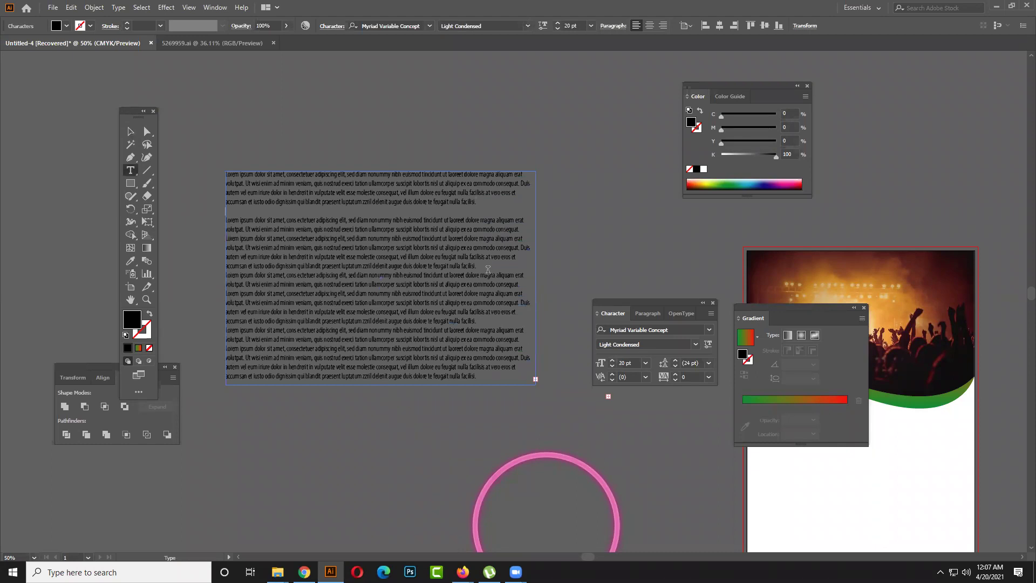
{"action": "key", "text": "Return"}
{"action": "left_click_drag", "start_coordinate": [478, 266], "coordinate": [220, 219]}
{"action": "right_click", "coordinate": [251, 220]}
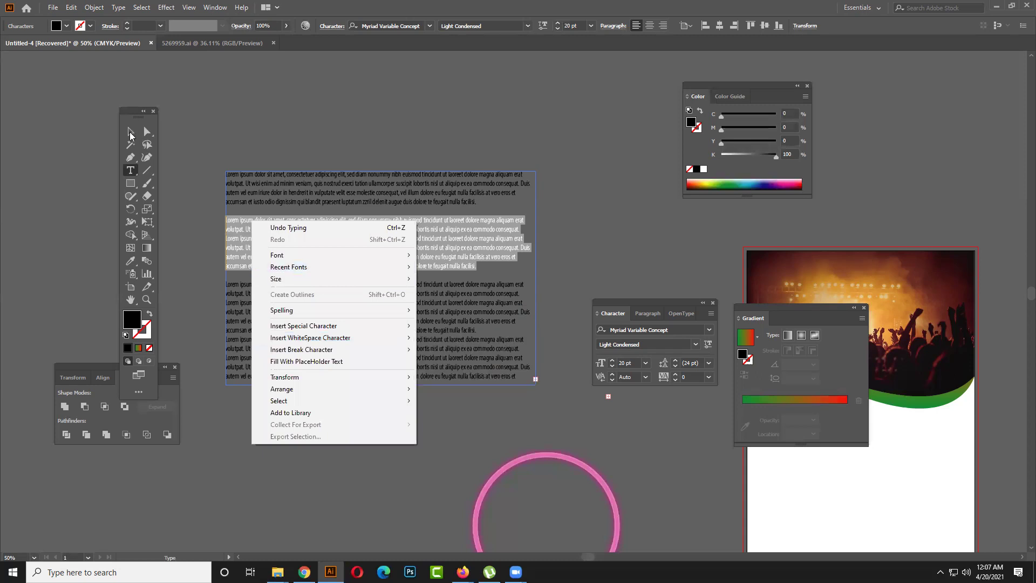
{"action": "left_click", "coordinate": [135, 133]}
{"action": "key", "text": "Delete"}
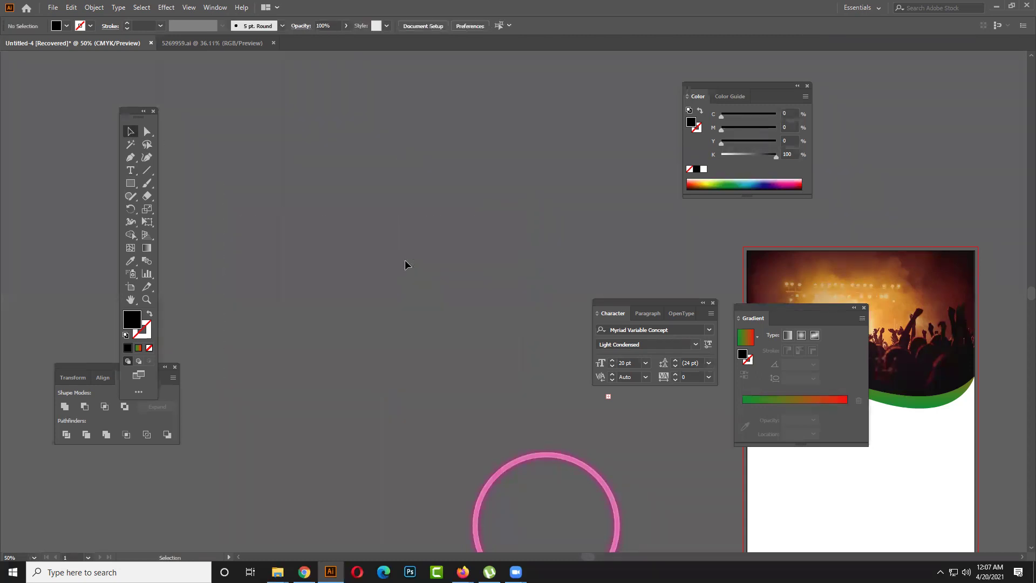
- Draw trial text frames on the empty canvas, clear their placeholder text and discard them
{"action": "left_click", "coordinate": [131, 171]}
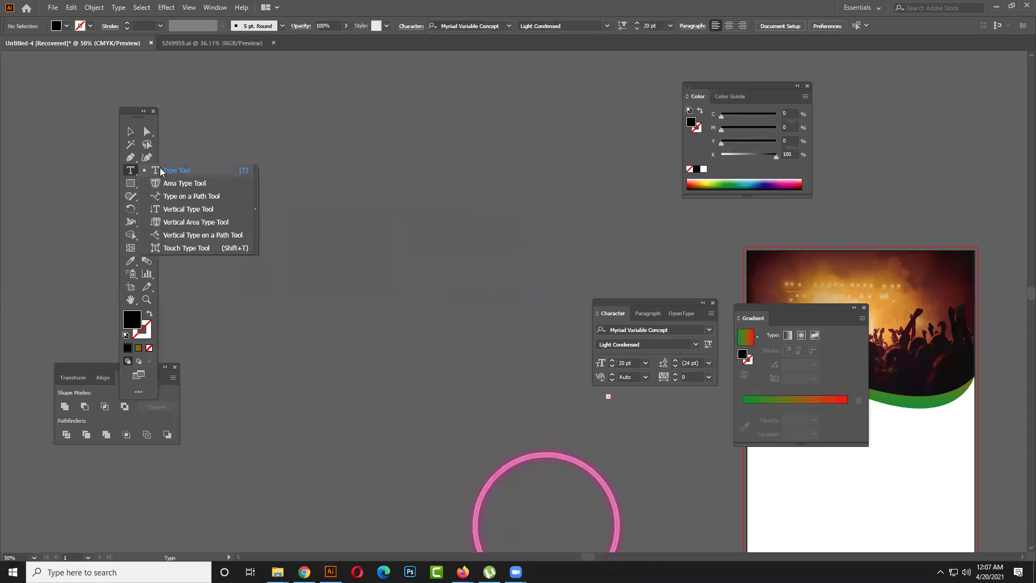
{"action": "left_click_drag", "start_coordinate": [208, 151], "coordinate": [467, 376]}
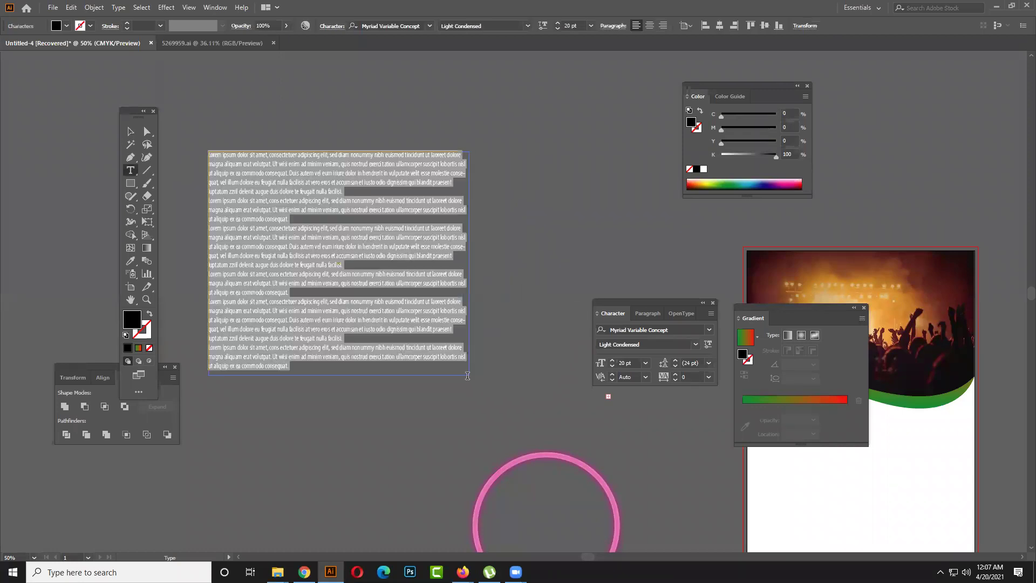
{"action": "key", "text": "Delete"}
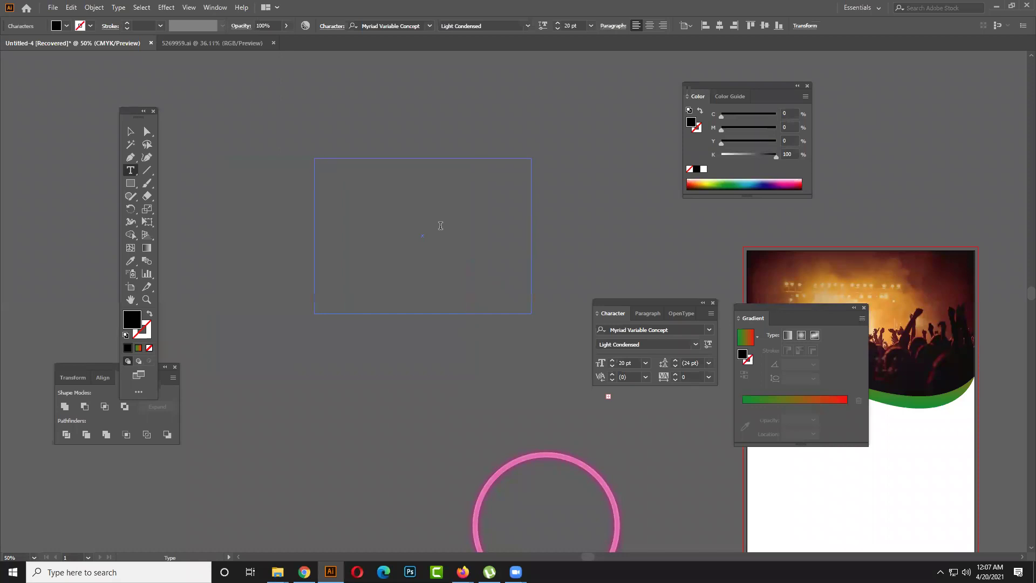
{"action": "left_click", "coordinate": [131, 131]}
{"action": "left_click", "coordinate": [349, 228]}
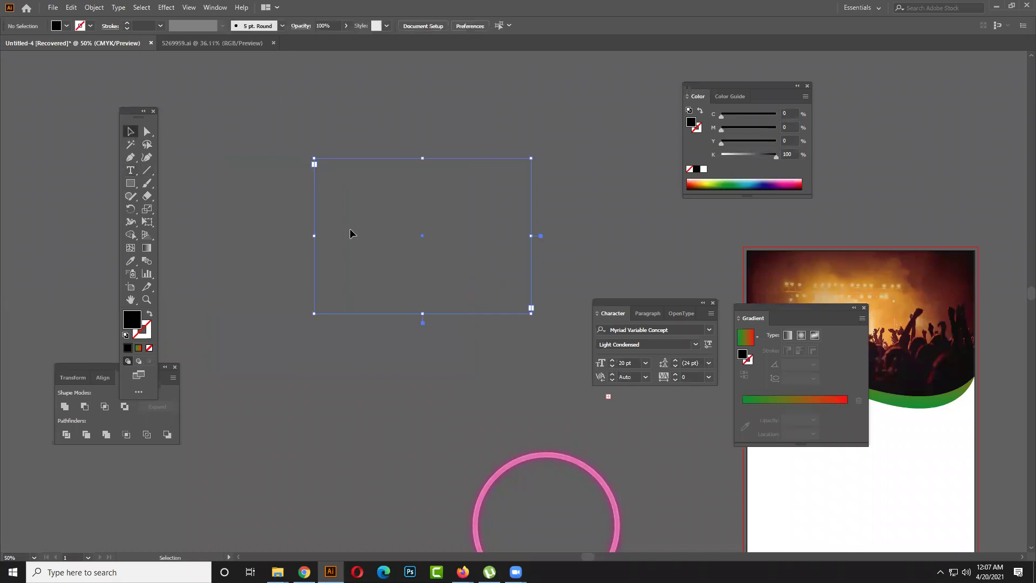
- Draw a wide text frame on the flyer's white area below the wave and set its placeholder text to 17 pt
{"action": "left_click_drag", "start_coordinate": [571, 339], "coordinate": [129, 181]}
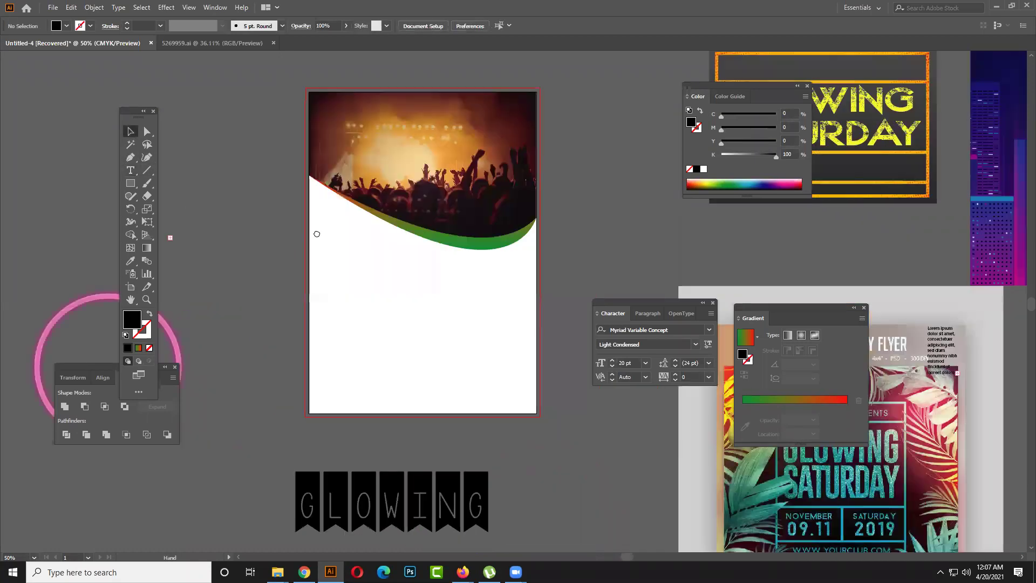
{"action": "left_click", "coordinate": [130, 170]}
{"action": "left_click_drag", "start_coordinate": [312, 269], "coordinate": [528, 322]}
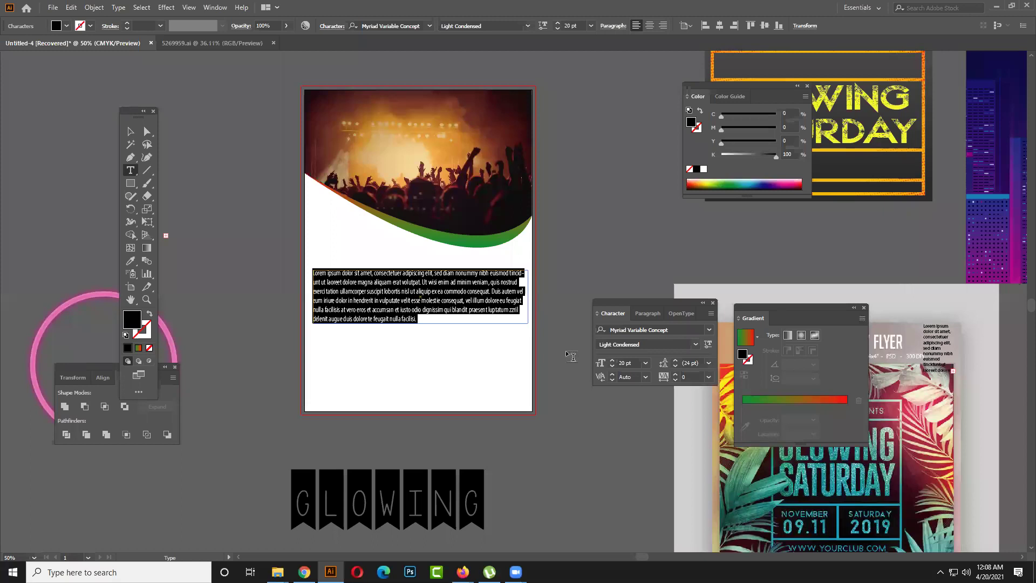
{"action": "left_click", "coordinate": [614, 366]}
{"action": "left_click", "coordinate": [614, 366]}
{"action": "left_click", "coordinate": [614, 366]}
{"action": "left_click", "coordinate": [614, 366]}
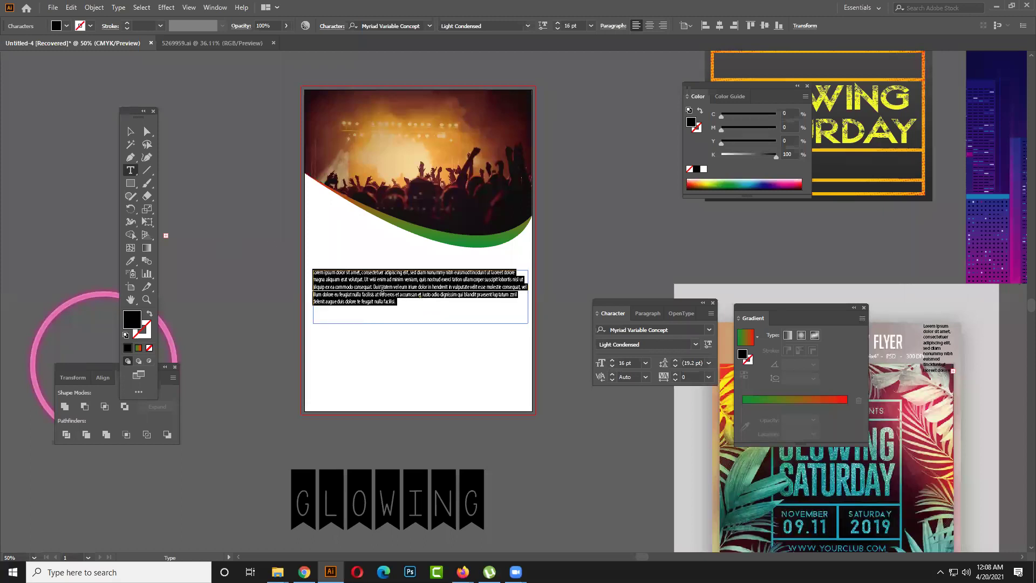
{"action": "left_click", "coordinate": [613, 360]}
{"action": "left_click", "coordinate": [131, 131]}
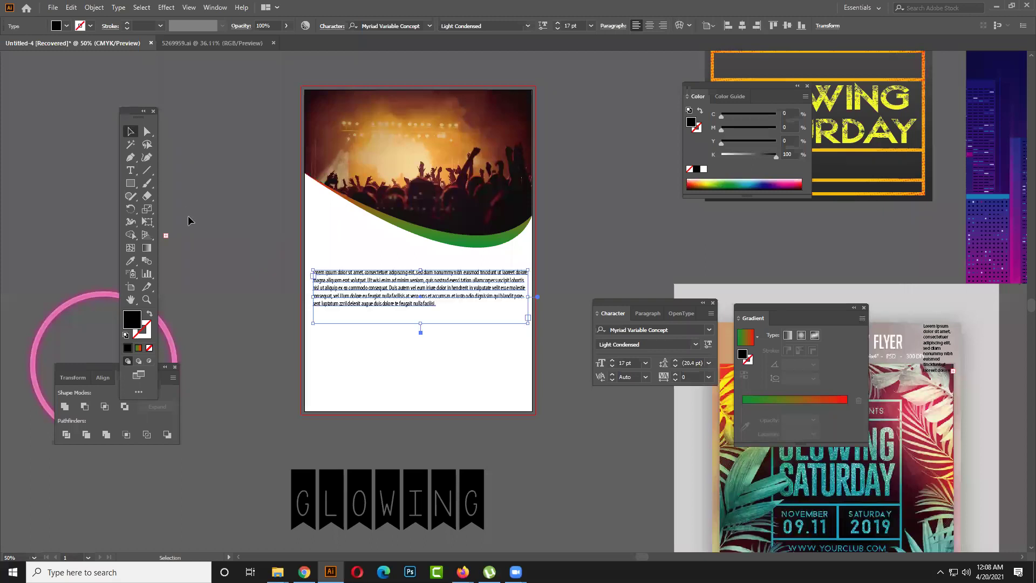
{"action": "left_click", "coordinate": [188, 215]}
- Duplicate the flyer's placeholder text block directly below the original and deselect it
{"action": "left_click", "coordinate": [361, 287]}
{"action": "left_click_drag", "start_coordinate": [361, 287], "coordinate": [363, 337]}
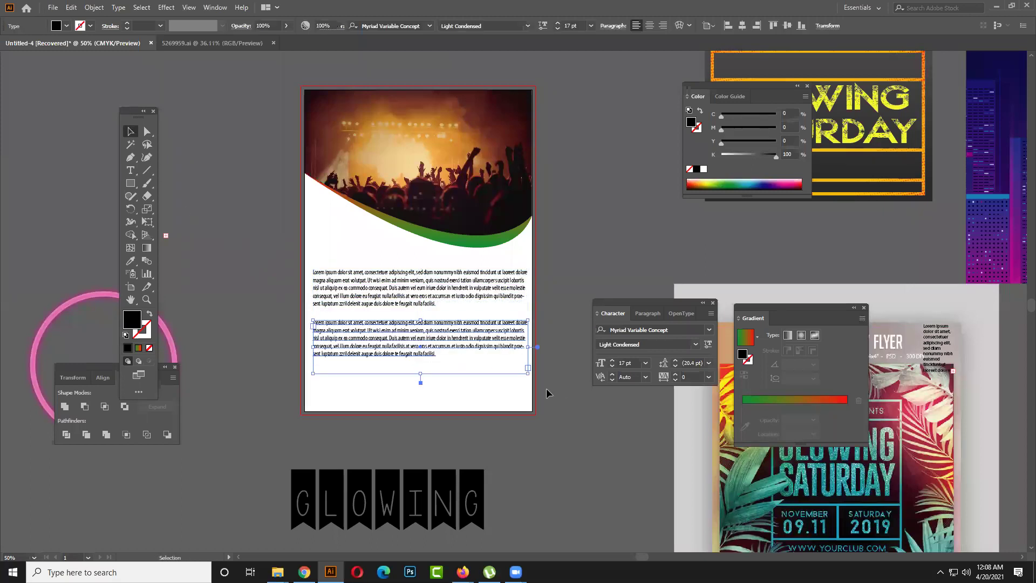
{"action": "left_click", "coordinate": [546, 393]}
- Make the lower text block's frame slightly narrower and shallower, and trim the empty space beneath the upper block's text
{"action": "left_click", "coordinate": [478, 351]}
{"action": "left_click_drag", "start_coordinate": [527, 368], "coordinate": [522, 360]}
{"action": "left_click", "coordinate": [504, 296]}
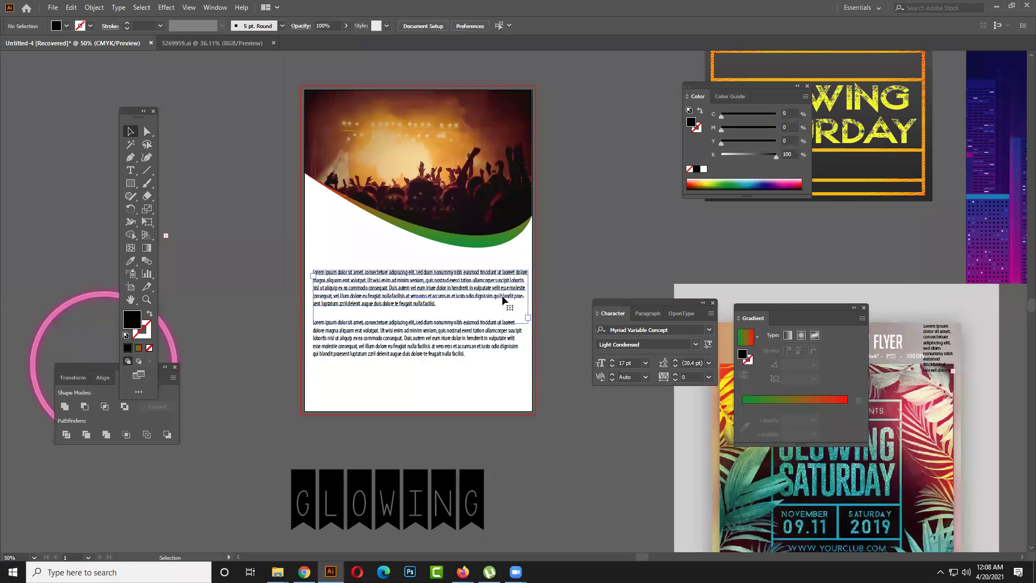
{"action": "left_click_drag", "start_coordinate": [528, 309], "coordinate": [528, 309]}
{"action": "left_click", "coordinate": [555, 295]}
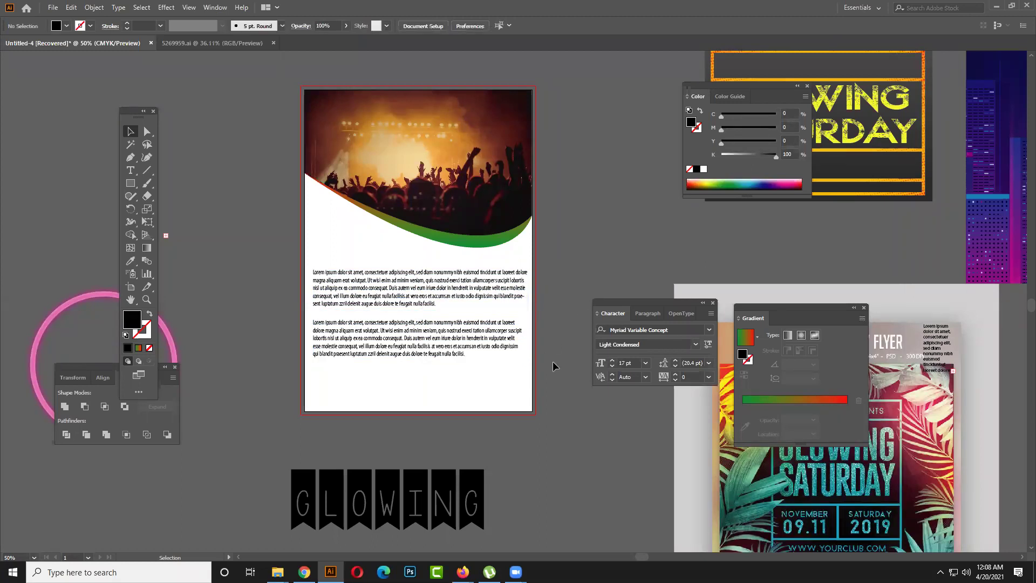
{"action": "scroll", "coordinate": [551, 375], "scroll_direction": "down", "scroll_amount": 1}
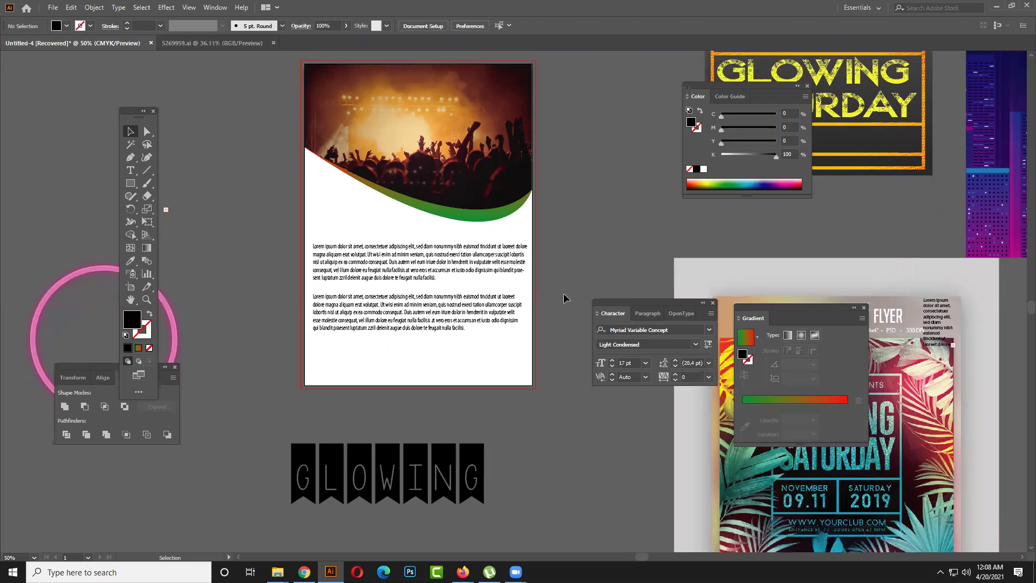
{"action": "left_click_drag", "start_coordinate": [627, 174], "coordinate": [355, 341]}
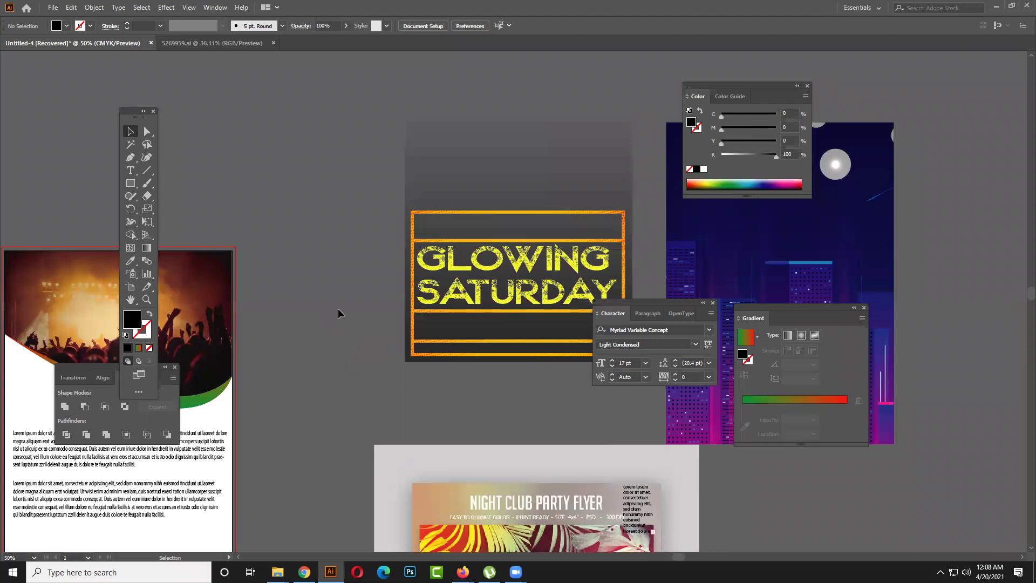
{"action": "scroll", "coordinate": [338, 309], "scroll_direction": "down", "scroll_amount": 4}
{"action": "left_click_drag", "start_coordinate": [204, 356], "coordinate": [378, 374]}
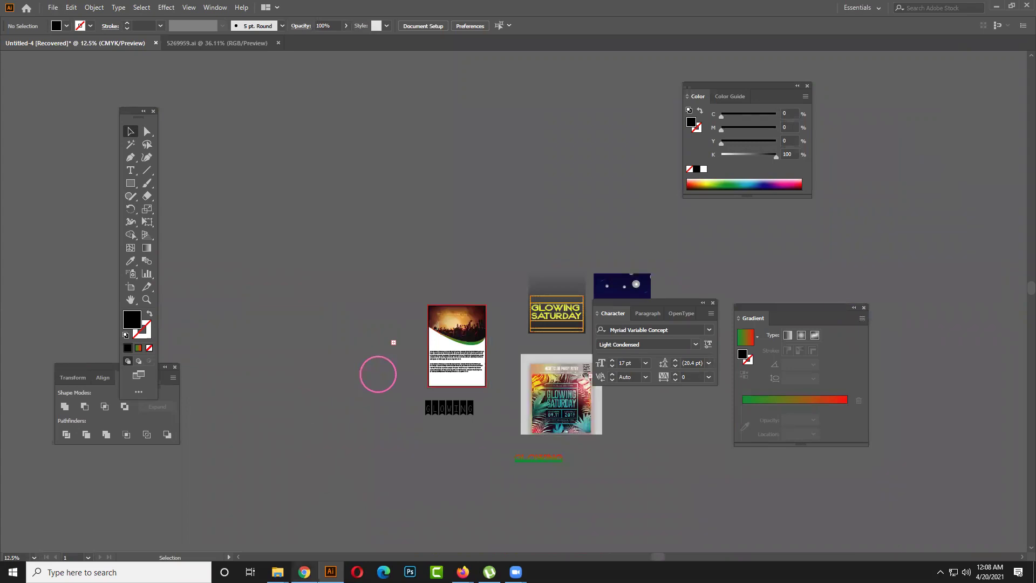
- Switch to Chrome and search Google for "brochure"
{"action": "left_click", "coordinate": [304, 572]}
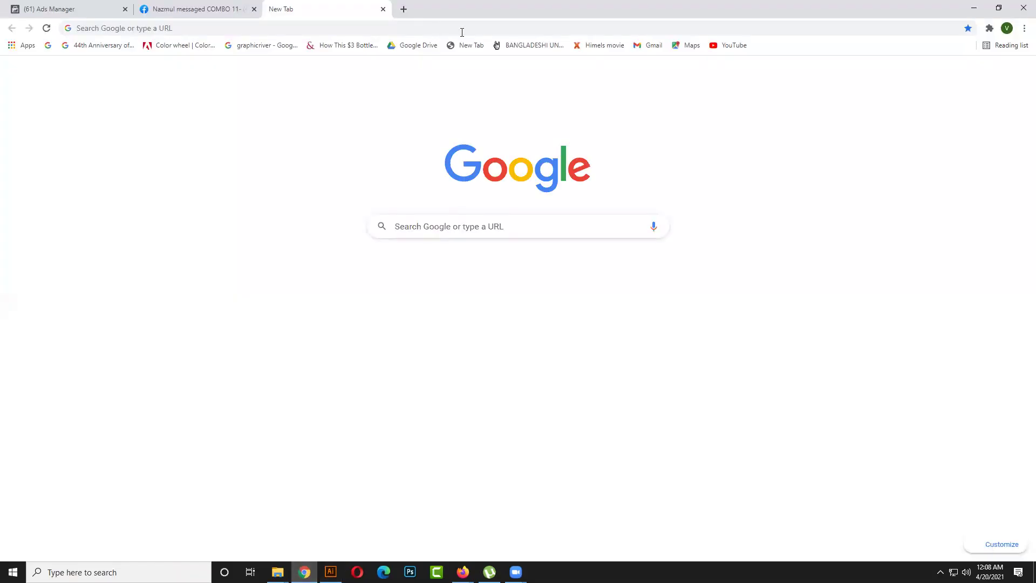
{"action": "left_click", "coordinate": [402, 25]}
{"action": "type", "text": "BR"}
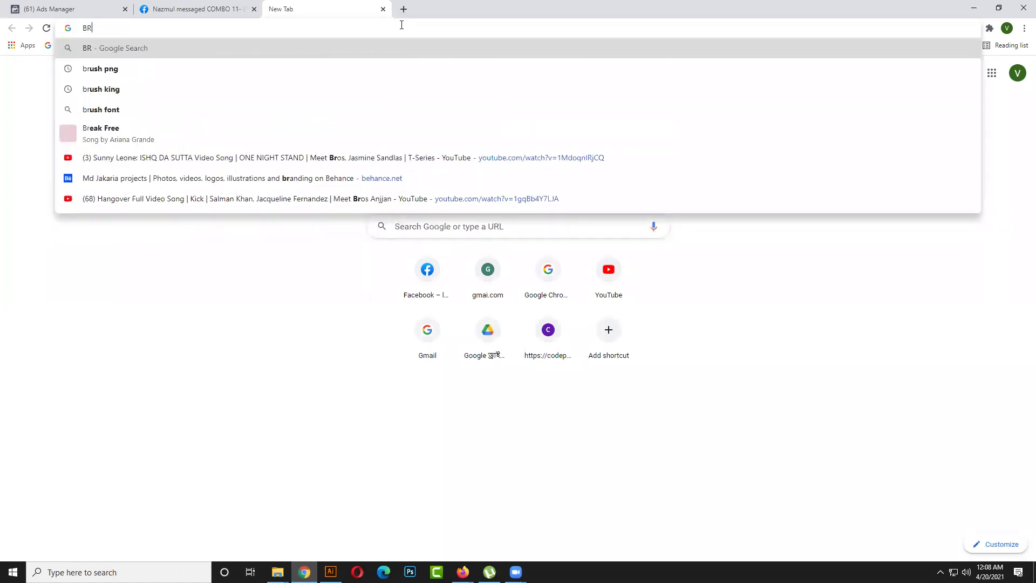
{"action": "type", "text": "OCHURE"}
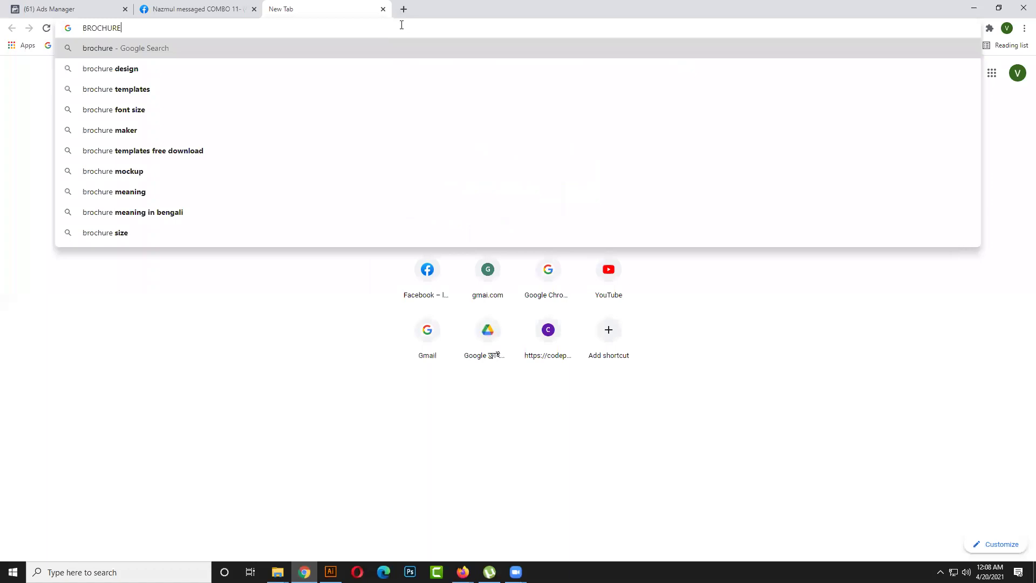
{"action": "key", "text": "Return"}
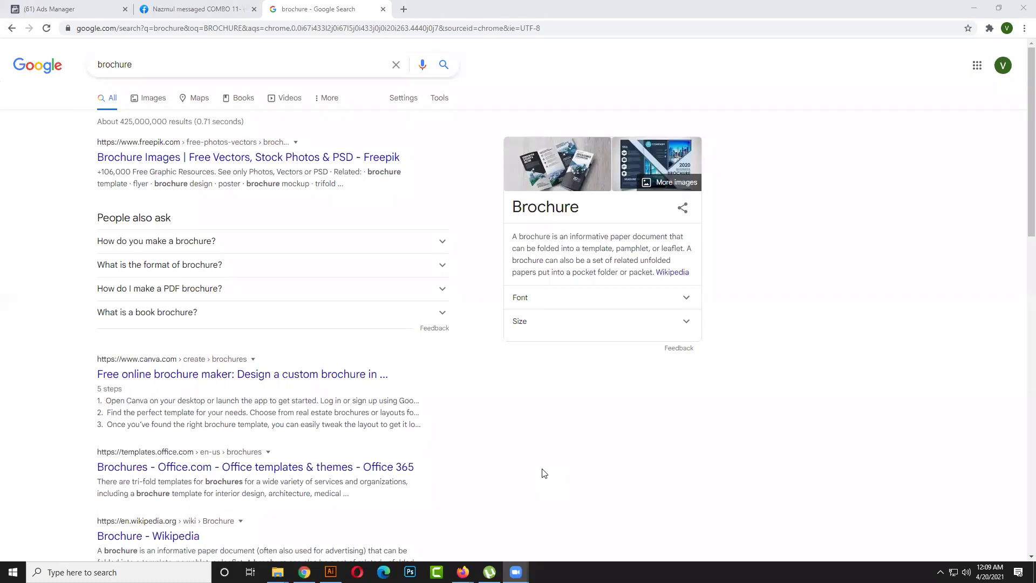
- Arrange the vegetables flyer and the red-and-green NexFoods reference image side by side in Photos
{"action": "key", "text": "ctrl+s"}
{"action": "left_click", "coordinate": [1012, 384]}
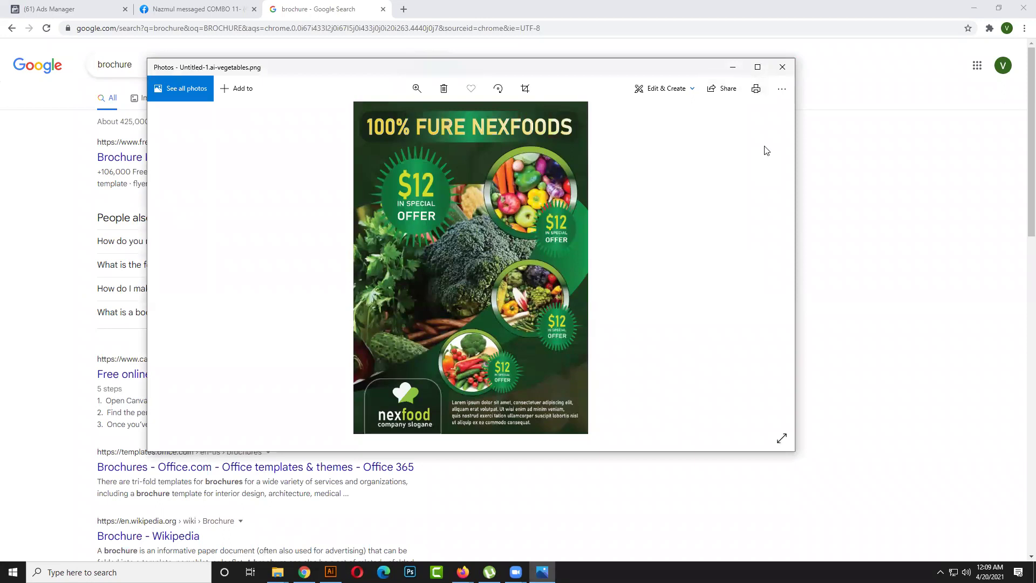
{"action": "key", "text": "Right"}
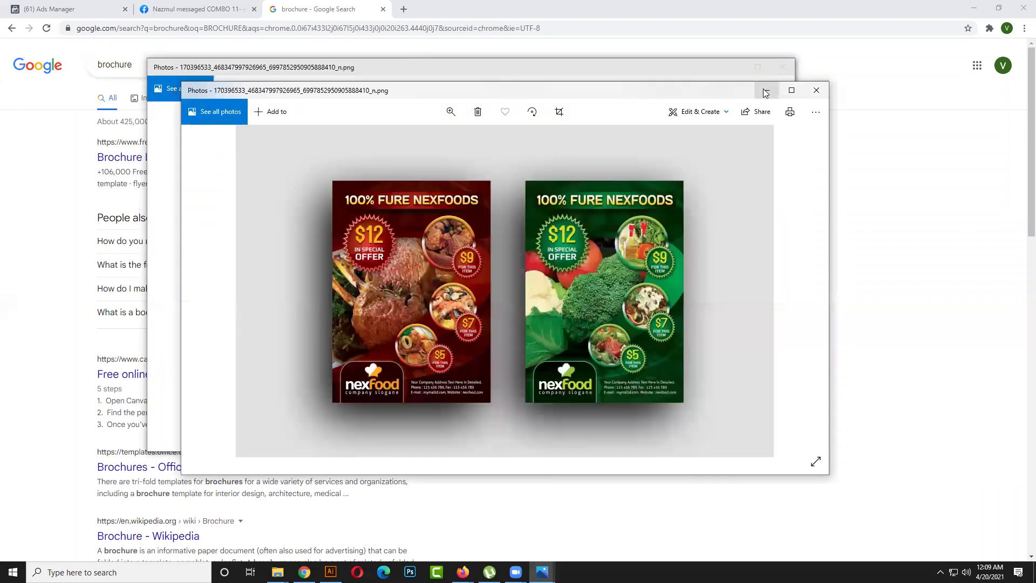
{"action": "left_click", "coordinate": [766, 91]}
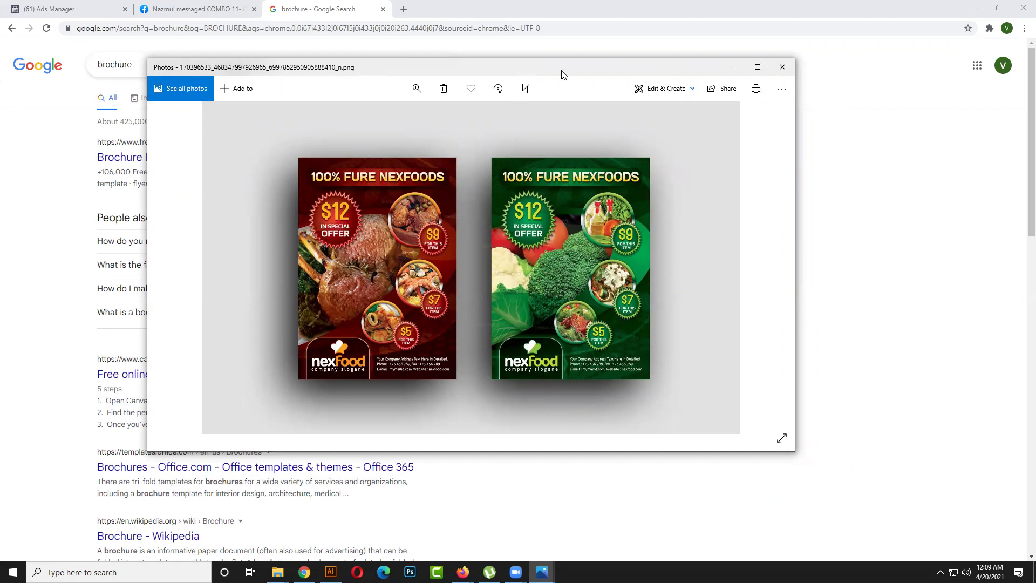
{"action": "left_click_drag", "start_coordinate": [561, 74], "coordinate": [920, 124]}
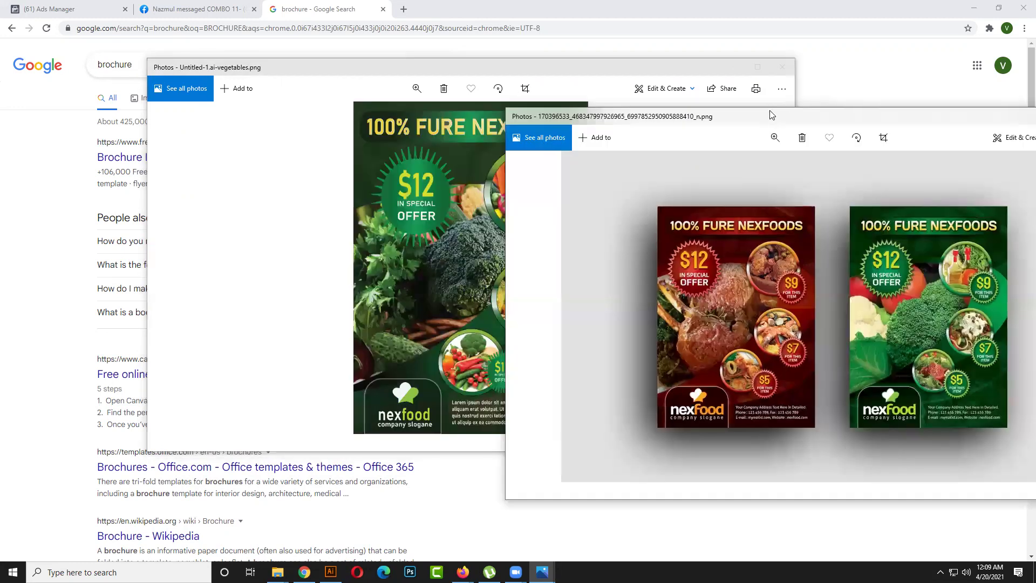
{"action": "key", "text": "super+Right"}
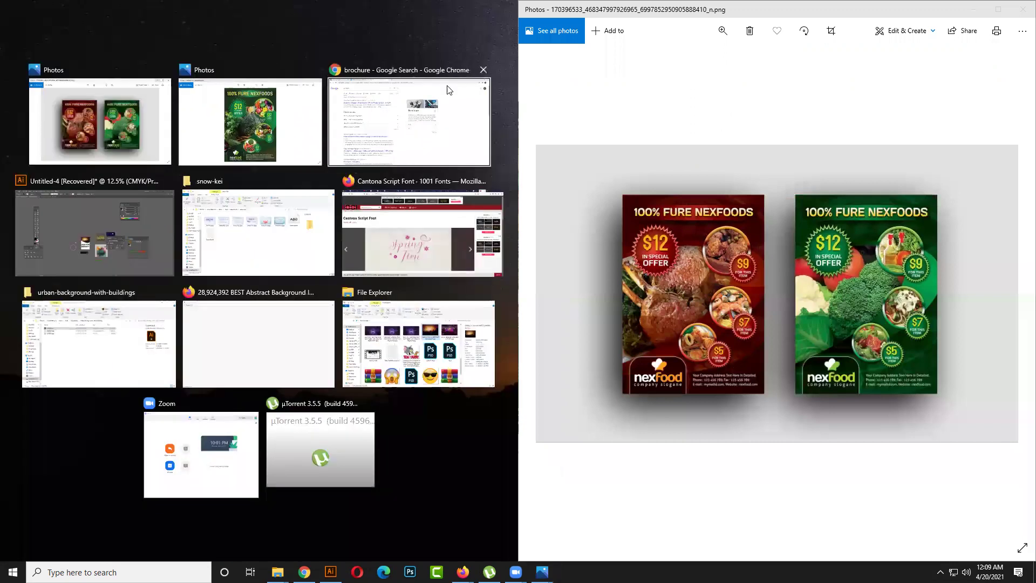
{"action": "left_click", "coordinate": [198, 143]}
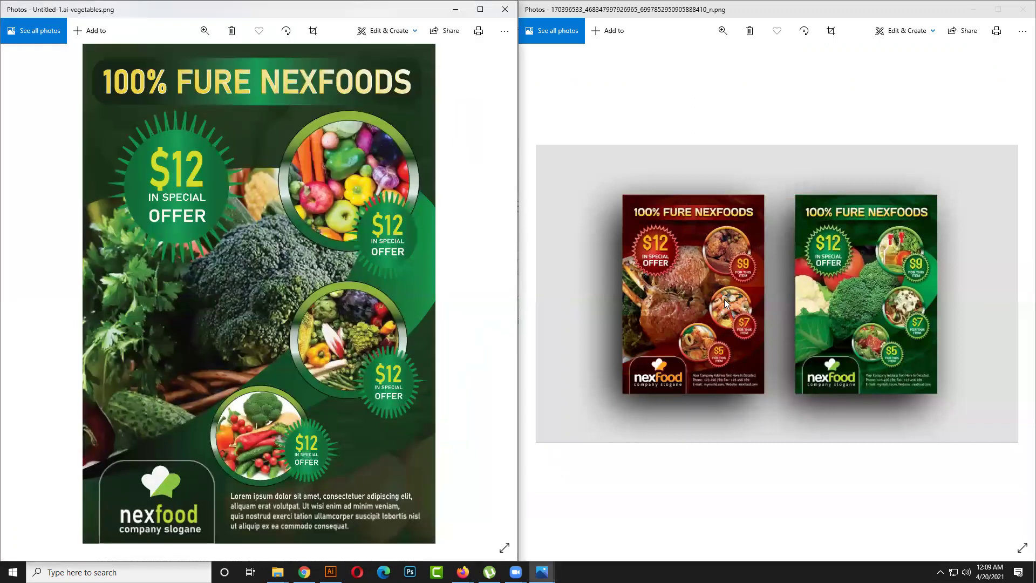
- Examine the red NexFoods reference flyer up close against the vegetables flyer
{"action": "left_click", "coordinate": [723, 31]}
{"action": "left_click", "coordinate": [705, 62]}
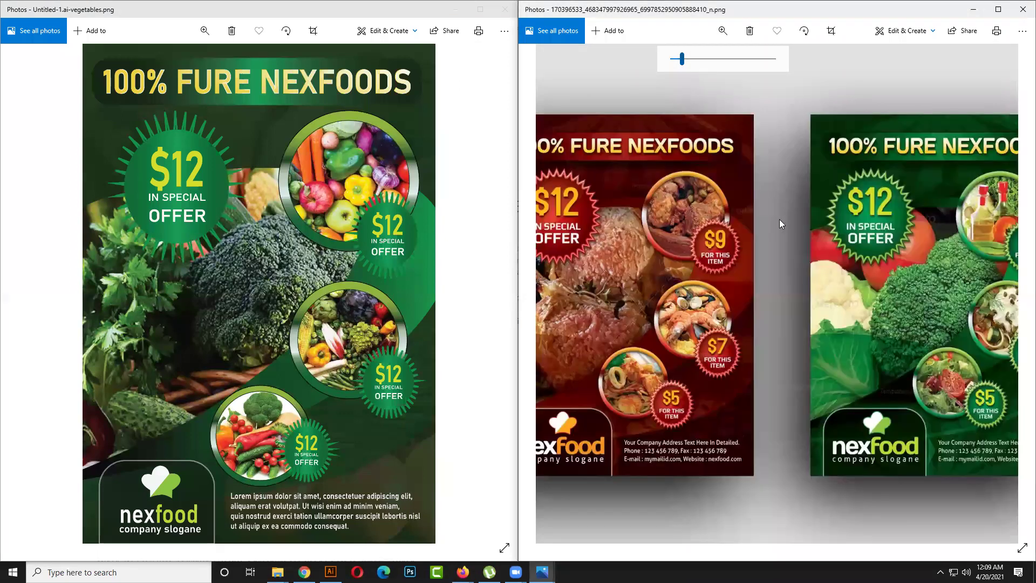
{"action": "scroll", "coordinate": [779, 219], "scroll_direction": "up", "scroll_amount": 3}
{"action": "scroll", "coordinate": [793, 249], "scroll_direction": "down", "scroll_amount": 2}
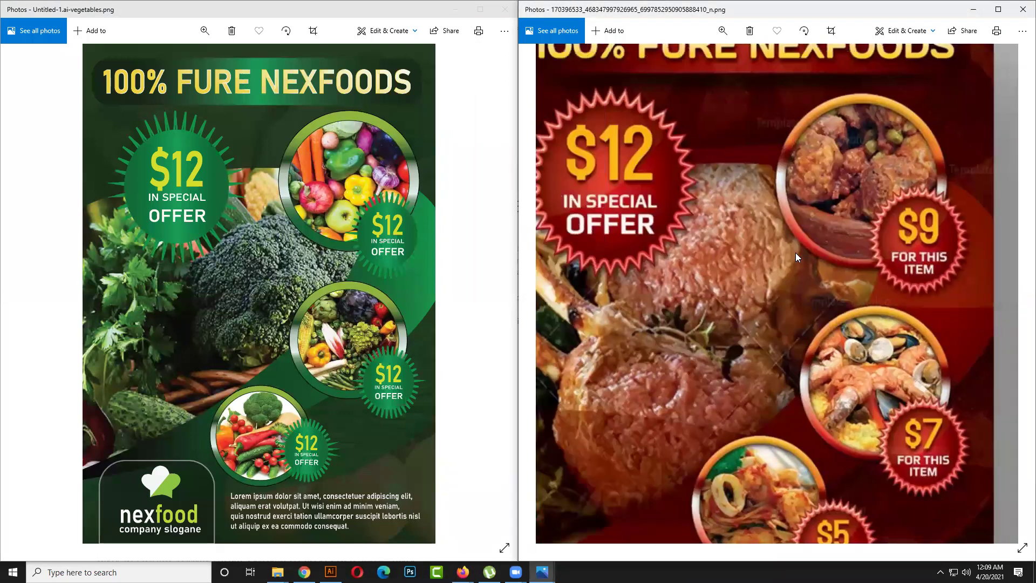
{"action": "scroll", "coordinate": [799, 248], "scroll_direction": "left", "scroll_amount": 2}
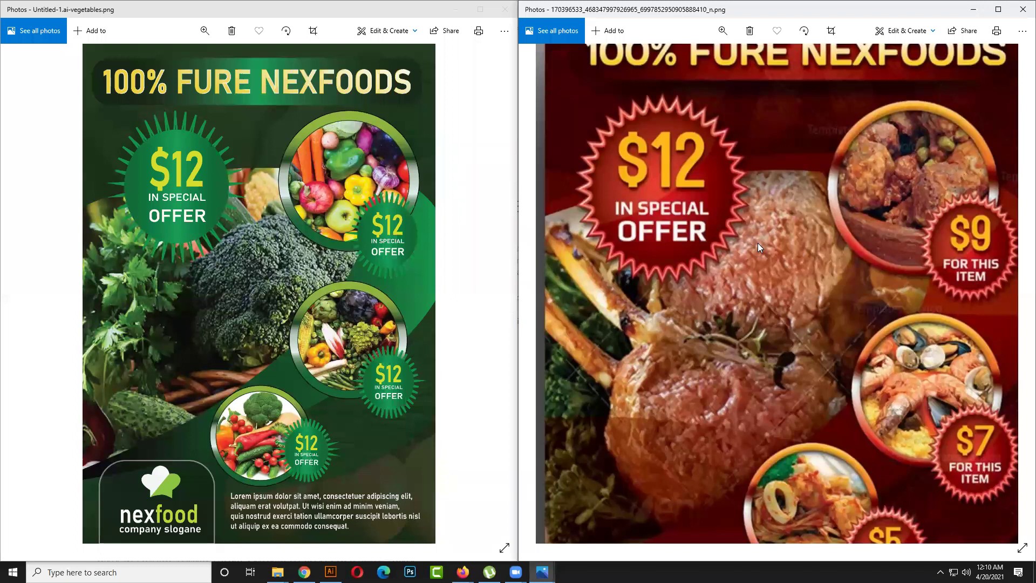
{"action": "scroll", "coordinate": [672, 249], "scroll_direction": "left", "scroll_amount": 1}
{"action": "scroll", "coordinate": [679, 231], "scroll_direction": "right", "scroll_amount": 5}
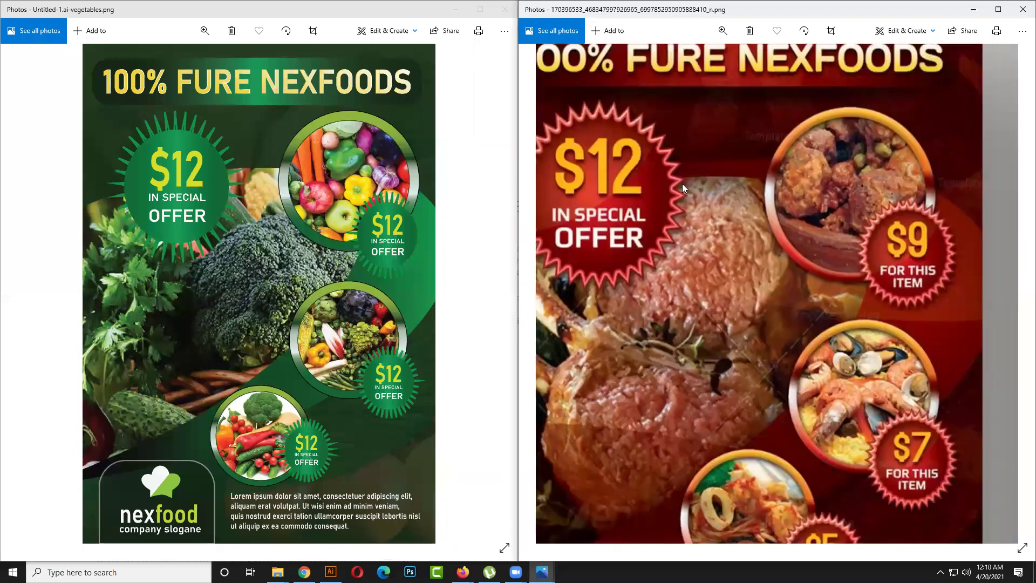
- Copy the NexFoods reference image, switch to Illustrator, and paste it into the empty area above the party flyer
{"action": "right_click", "coordinate": [683, 184]}
{"action": "left_click", "coordinate": [706, 387]}
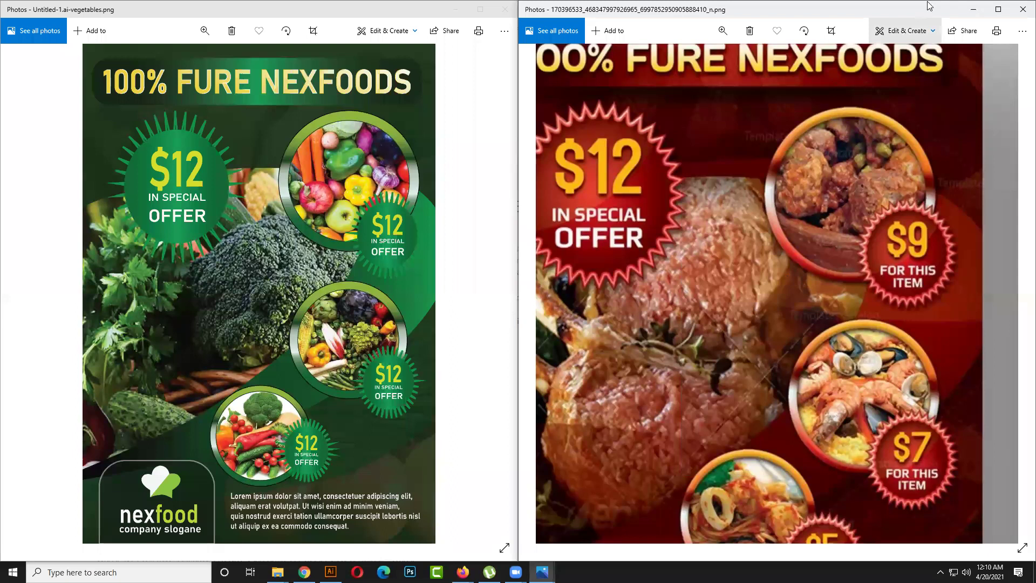
{"action": "left_click", "coordinate": [973, 9]}
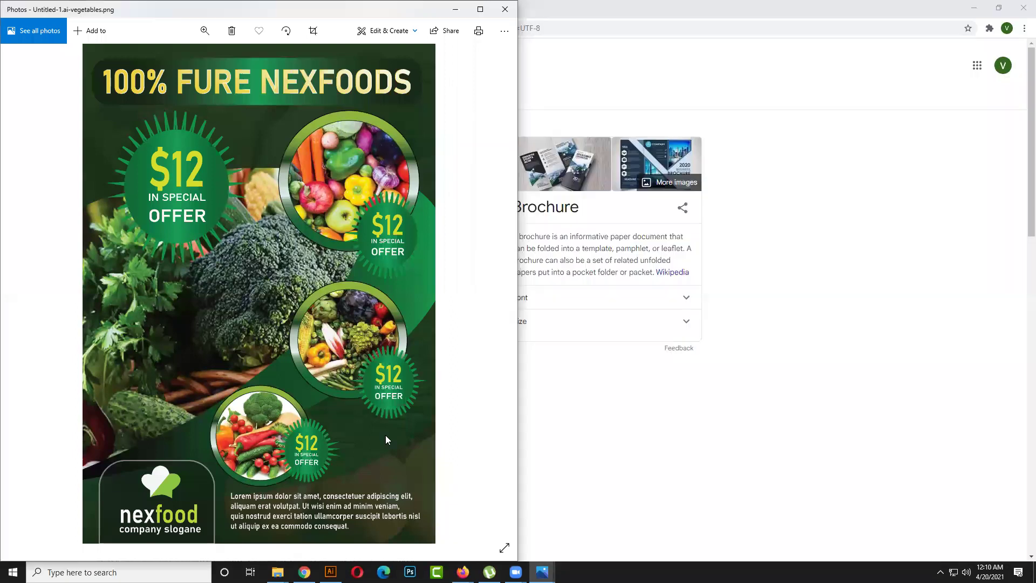
{"action": "left_click", "coordinate": [330, 572]}
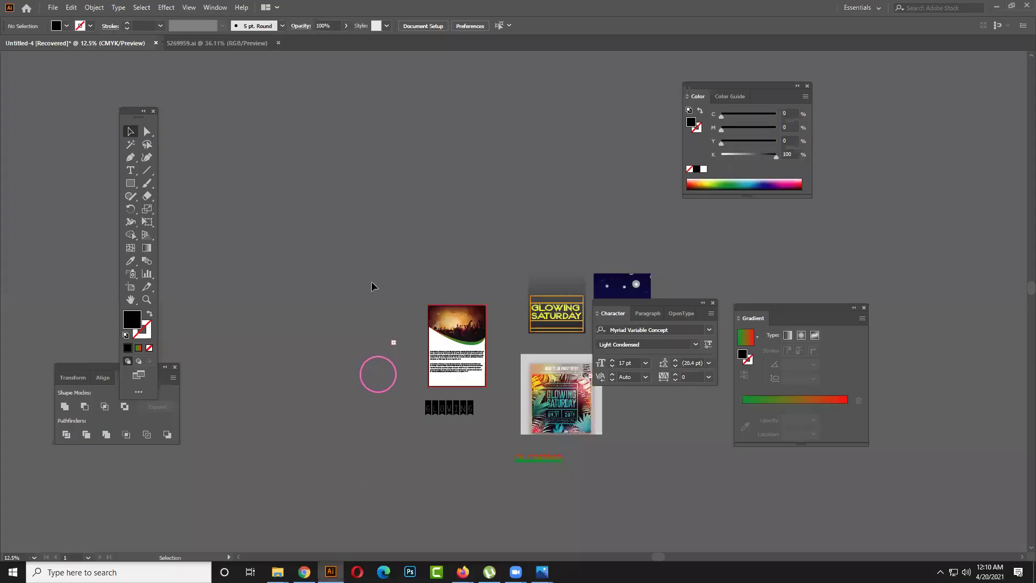
{"action": "key", "text": "ctrl"}
{"action": "key", "text": "ctrl+v"}
{"action": "left_click_drag", "start_coordinate": [521, 281], "coordinate": [412, 134]}
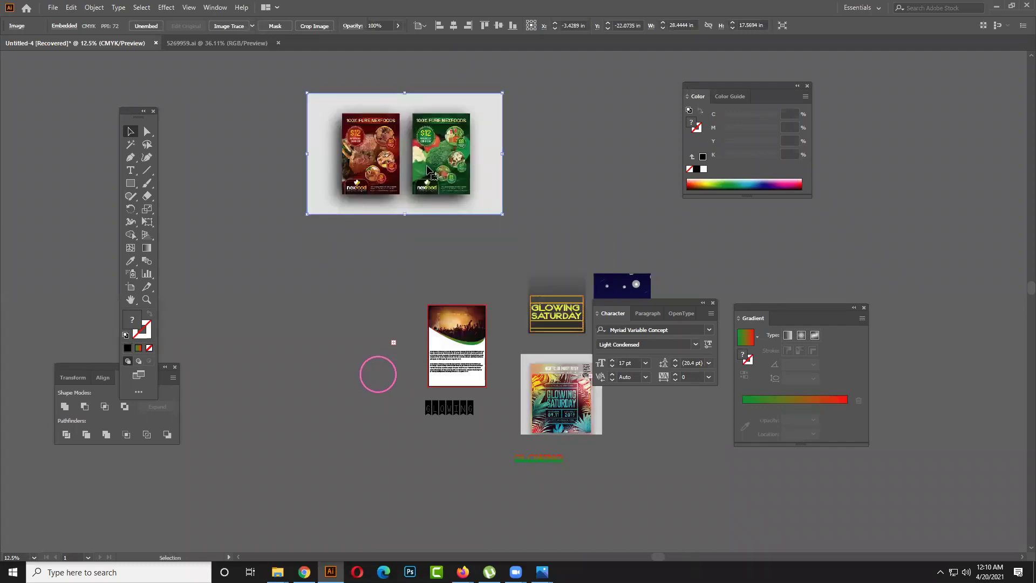
- Draw a black circle about 4.37 in across beside the red flyer in the pasted reference image
{"action": "left_click_drag", "start_coordinate": [422, 156], "coordinate": [659, 206]}
{"action": "scroll", "coordinate": [467, 205], "scroll_direction": "up", "scroll_amount": 4}
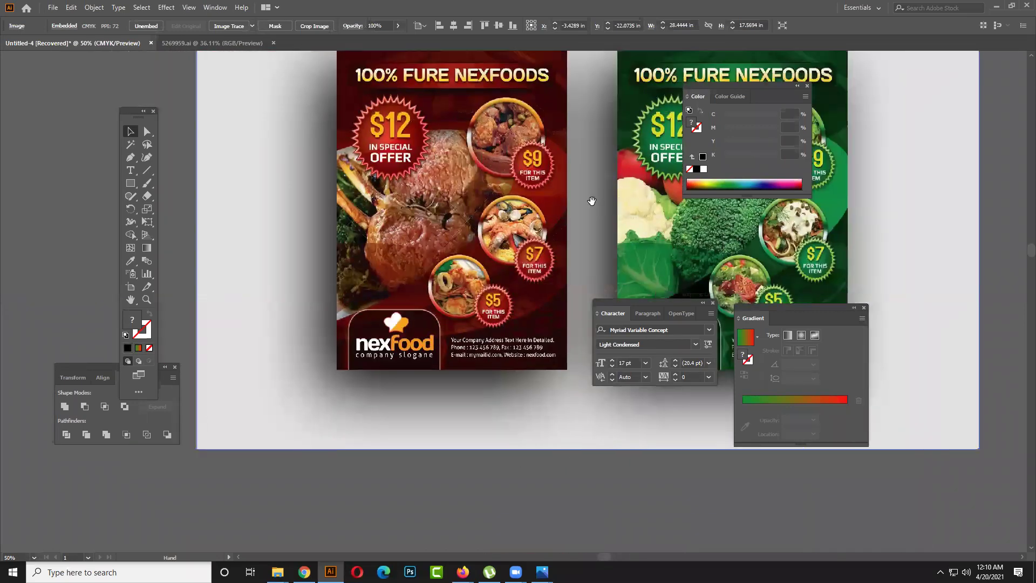
{"action": "left_click", "coordinate": [130, 187]}
{"action": "left_click", "coordinate": [178, 199]}
{"action": "left_click_drag", "start_coordinate": [202, 229], "coordinate": [300, 348]}
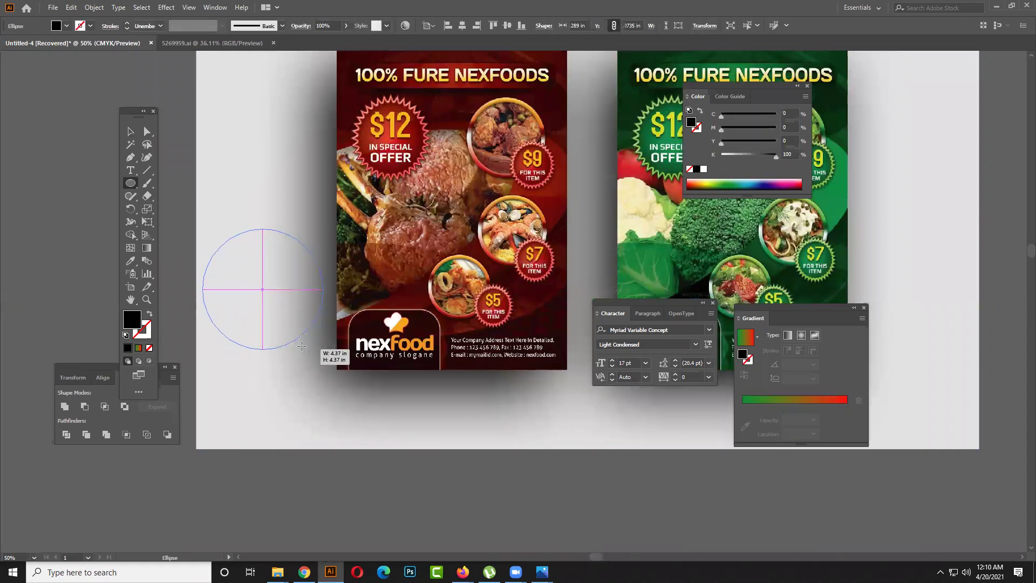
- Draw a black many-pointed starburst about 4.08 in wide above the circle, and move the floating toolbox clear of it
{"action": "left_click_drag", "start_coordinate": [130, 184], "coordinate": [178, 236]}
{"action": "left_click_drag", "start_coordinate": [216, 131], "coordinate": [250, 183]}
{"action": "key", "text": "Up"}
{"action": "key", "text": "Up"}
{"action": "key", "text": "Up"}
{"action": "key", "text": "Up"}
{"action": "key", "text": "Up"}
{"action": "key", "text": "Up"}
{"action": "key", "text": "Up"}
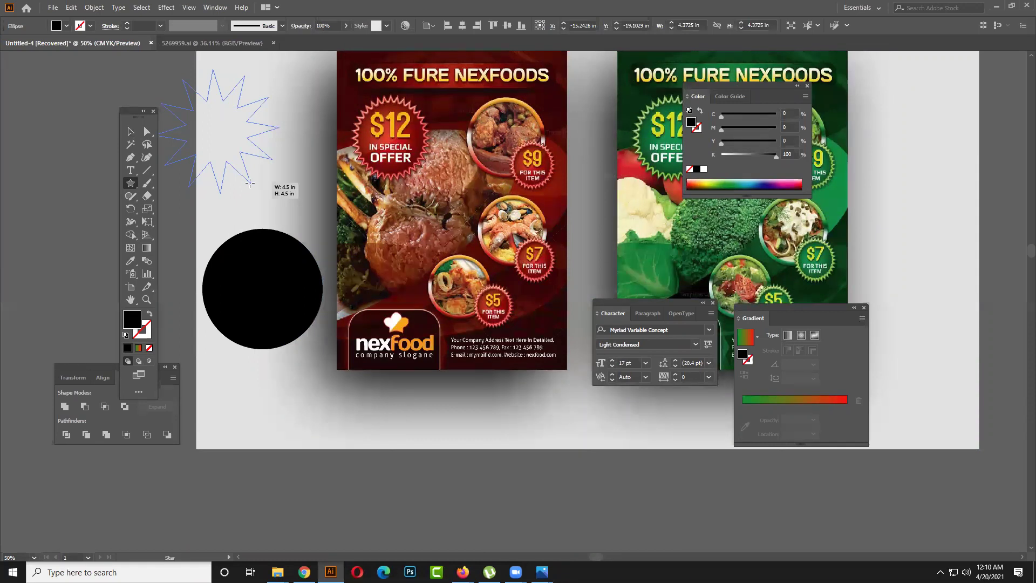
{"action": "mouse_move", "coordinate": [250, 183]}
{"action": "left_mouse_down"}
{"action": "mouse_move", "coordinate": [259, 190]}
{"action": "mouse_move", "coordinate": [239, 162]}
{"action": "mouse_move", "coordinate": [252, 174]}
{"action": "left_mouse_up"}
{"action": "left_click_drag", "start_coordinate": [252, 174], "coordinate": [252, 174]}
{"action": "left_click", "coordinate": [131, 131]}
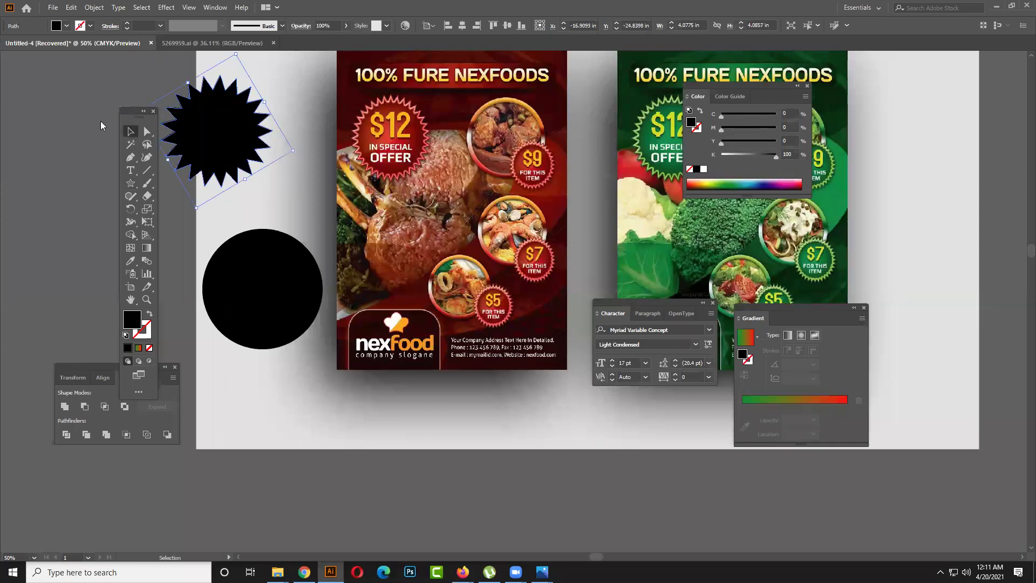
{"action": "left_click_drag", "start_coordinate": [101, 126], "coordinate": [79, 144]}
- Move the starburst off the left edge of the reference image and round one of its inner corners by about 0.13 in
{"action": "left_click_drag", "start_coordinate": [193, 147], "coordinate": [228, 214]}
{"action": "key", "text": "a"}
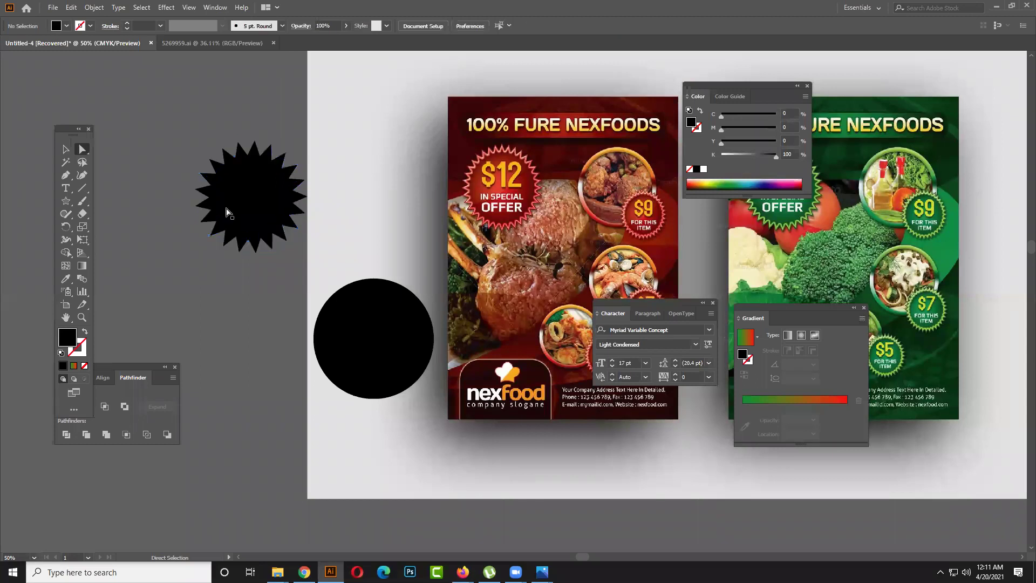
{"action": "scroll", "coordinate": [212, 219], "scroll_direction": "up", "scroll_amount": 2}
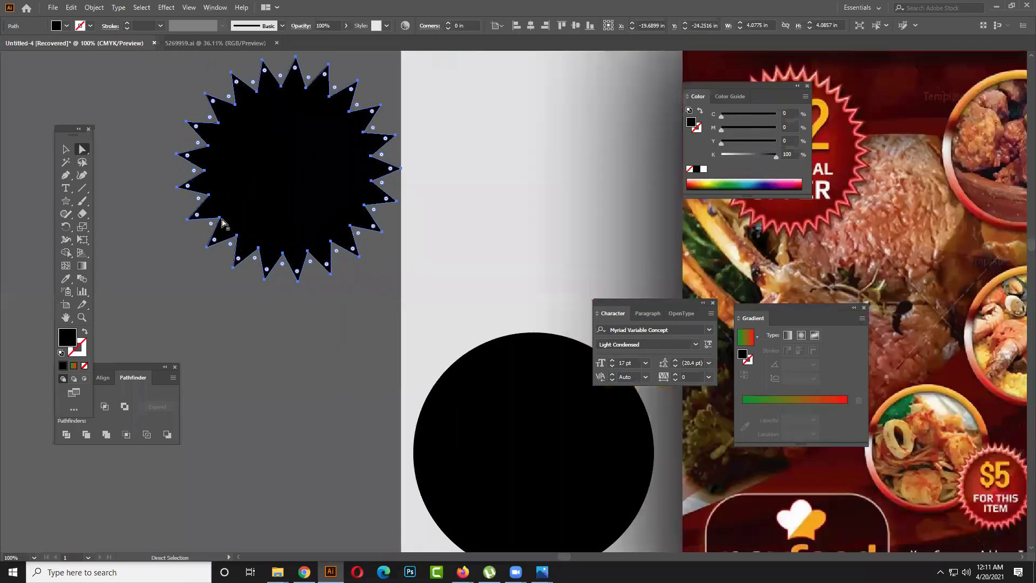
{"action": "left_click", "coordinate": [220, 218]}
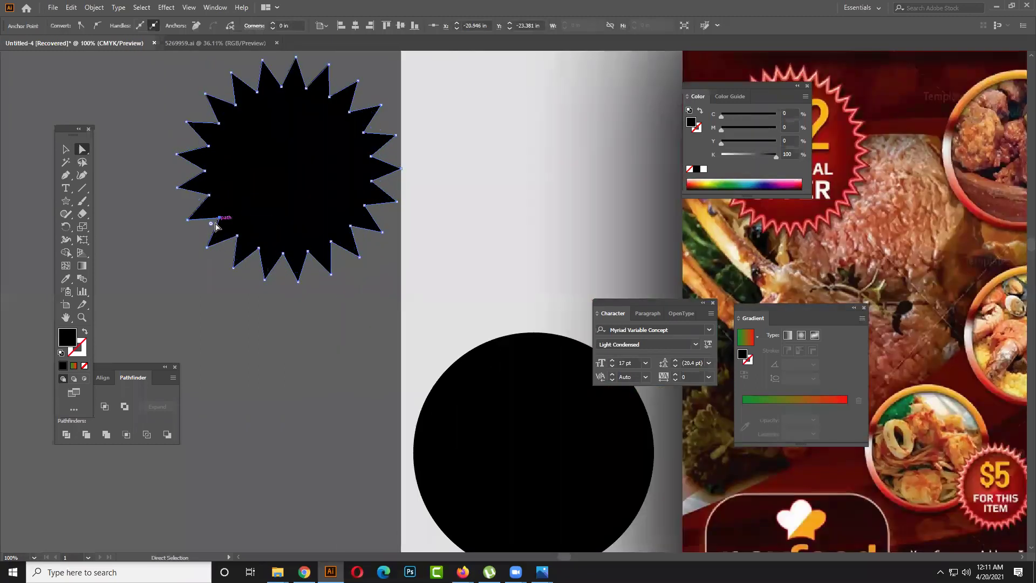
{"action": "left_click_drag", "start_coordinate": [211, 224], "coordinate": [210, 226]}
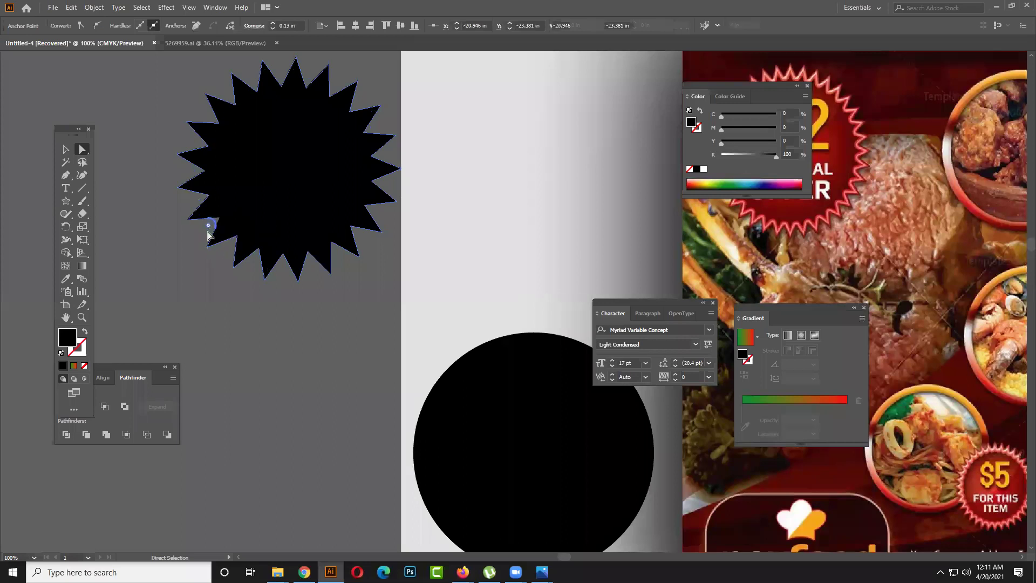
{"action": "left_click", "coordinate": [205, 265]}
- Undo the corner rounding and select several neighbouring inner corner points along the starburst's left side
{"action": "scroll", "coordinate": [266, 211], "scroll_direction": "right", "scroll_amount": 2}
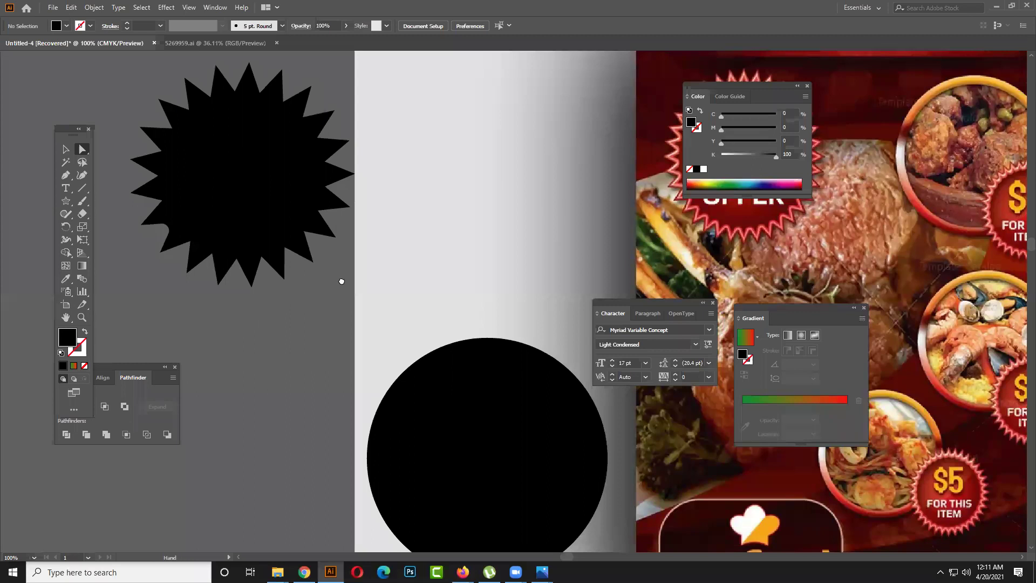
{"action": "scroll", "coordinate": [343, 280], "scroll_direction": "left", "scroll_amount": 1}
{"action": "key", "text": "ctrl+a"}
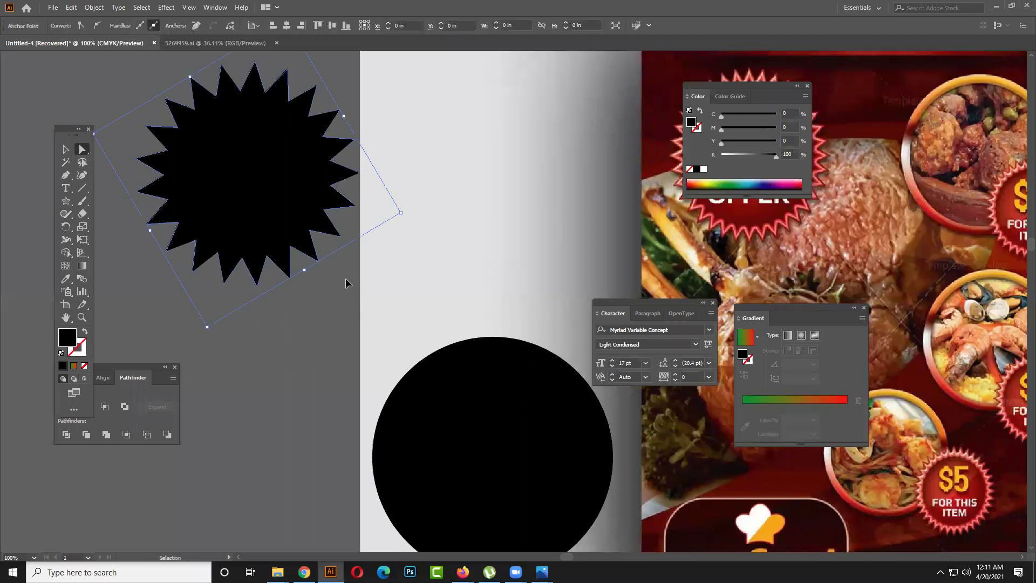
{"action": "key", "text": "ctrl+shift+a"}
{"action": "left_click", "coordinate": [222, 228]}
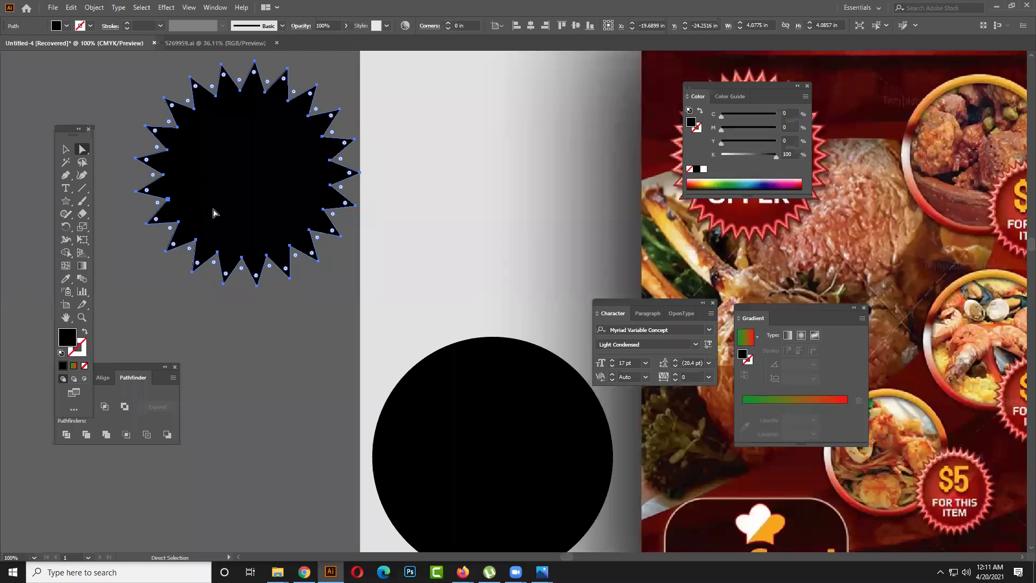
{"action": "left_click", "coordinate": [195, 239]}
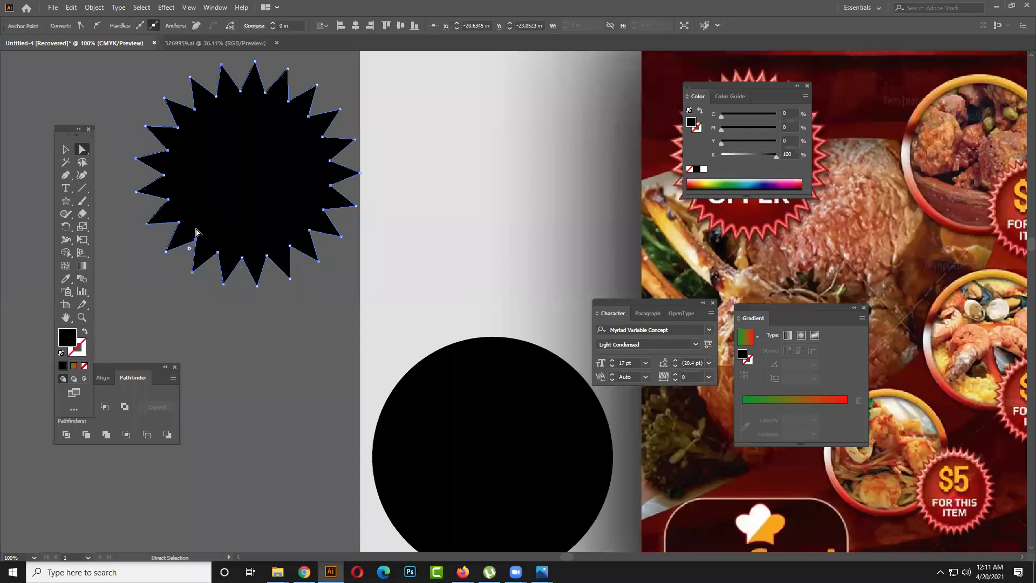
{"action": "left_click", "coordinate": [178, 222], "text": "shift"}
{"action": "left_click", "coordinate": [167, 200], "text": "shift"}
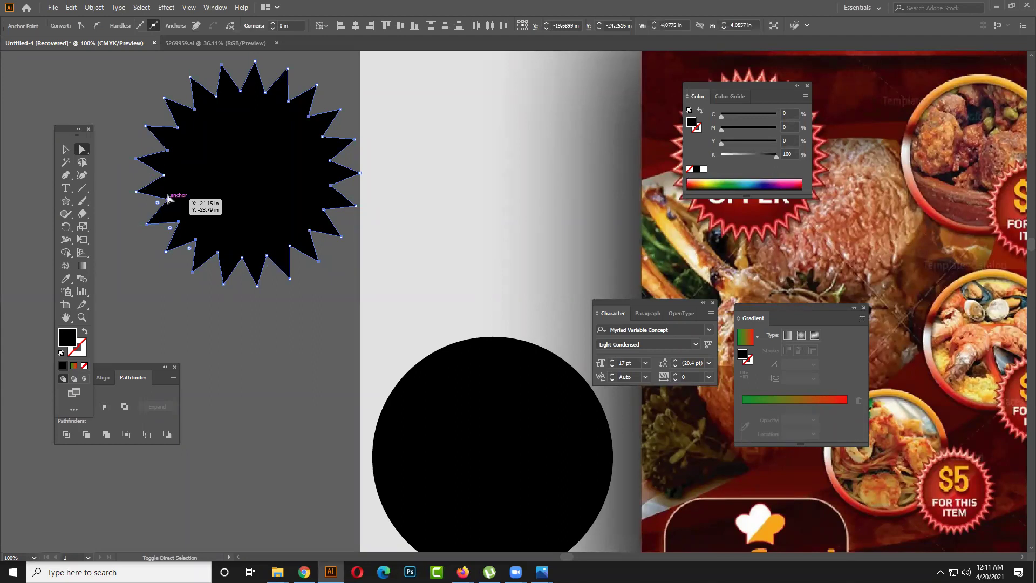
{"action": "left_click", "coordinate": [168, 152], "text": "shift"}
{"action": "scroll", "coordinate": [209, 203], "scroll_direction": "up", "scroll_amount": 3}
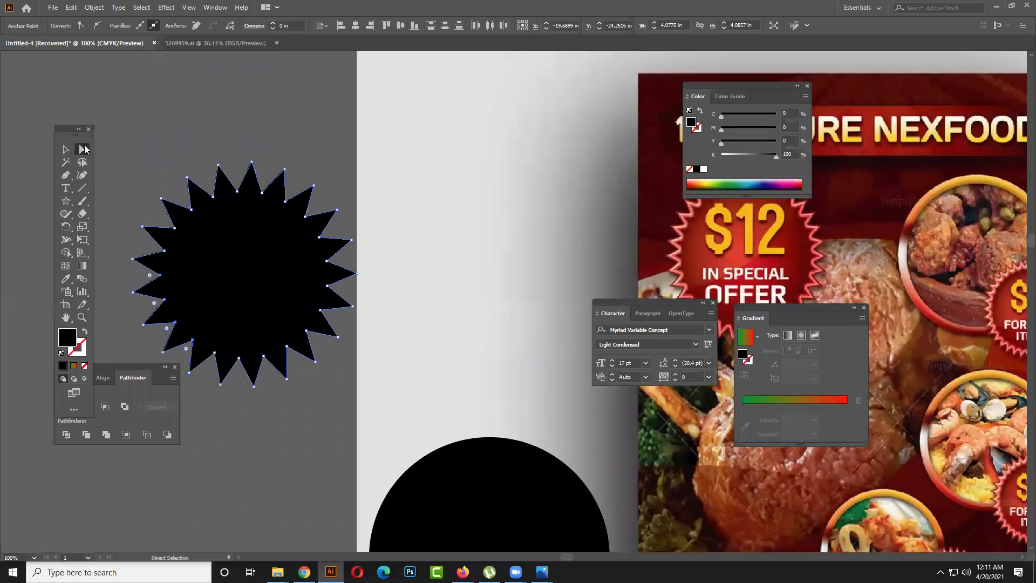
- Try to adjust an inner corner point on the starburst's left side, and undo back to the starburst's original placement
{"action": "left_click", "coordinate": [201, 250]}
{"action": "mouse_move", "coordinate": [162, 280]}
{"action": "left_mouse_down"}
{"action": "mouse_move", "coordinate": [150, 280]}
{"action": "mouse_move", "coordinate": [166, 283]}
{"action": "left_mouse_up"}
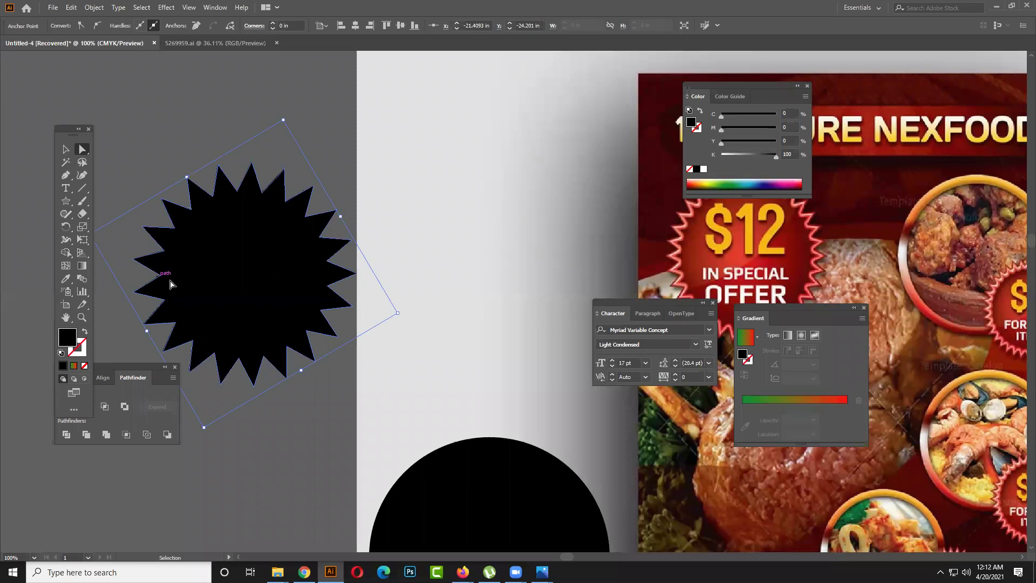
{"action": "left_click", "coordinate": [171, 285]}
{"action": "key", "text": "ctrl+shift+a"}
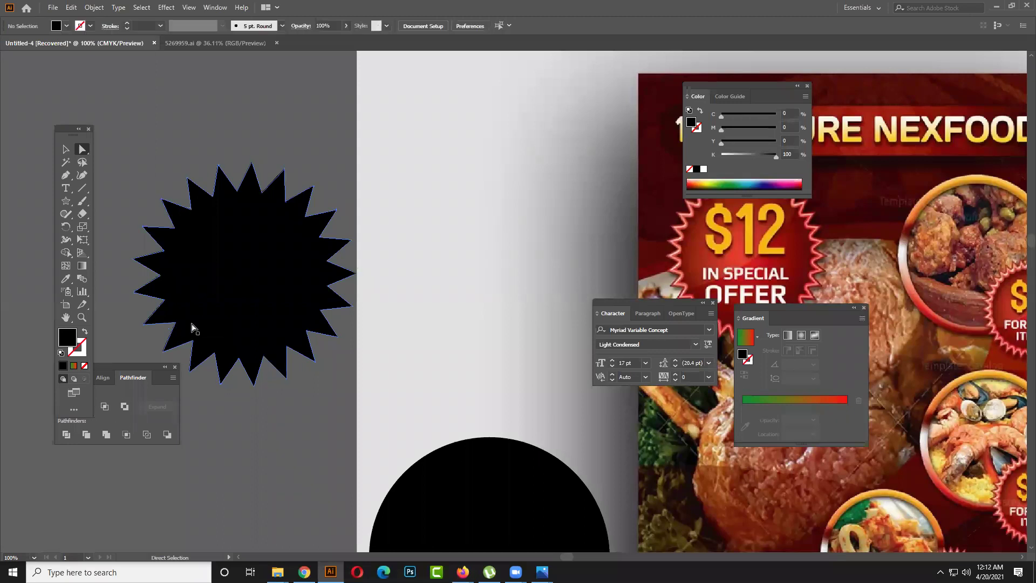
{"action": "key", "text": "ctrl+z"}
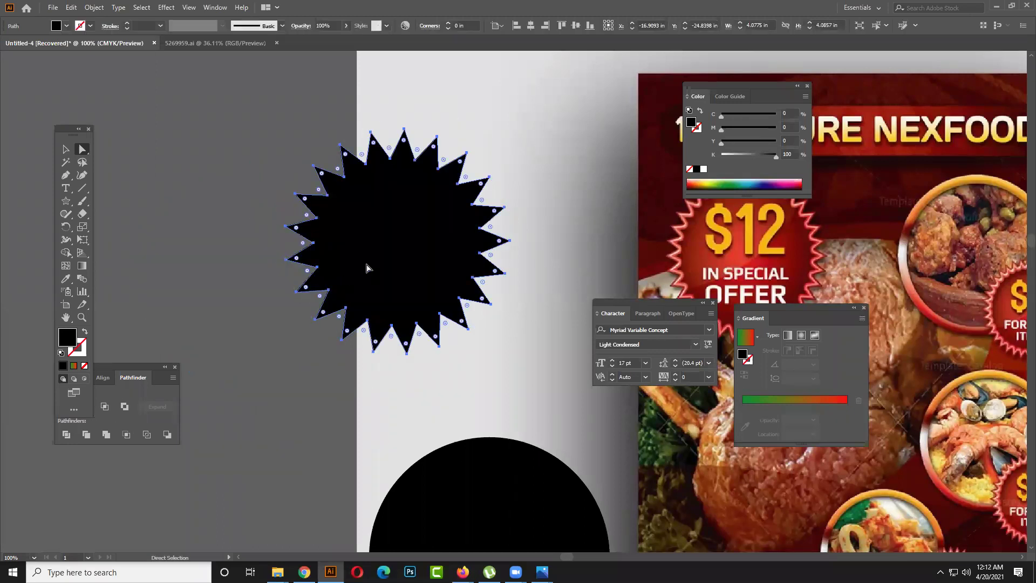
- Move the starburst left until it sits completely clear of the reference image
{"action": "left_click_drag", "start_coordinate": [367, 268], "coordinate": [232, 254]}
{"action": "scroll", "coordinate": [259, 264], "scroll_direction": "right", "scroll_amount": 1}
{"action": "scroll", "coordinate": [340, 281], "scroll_direction": "left", "scroll_amount": 4}
{"action": "scroll", "coordinate": [341, 280], "scroll_direction": "up", "scroll_amount": 1}
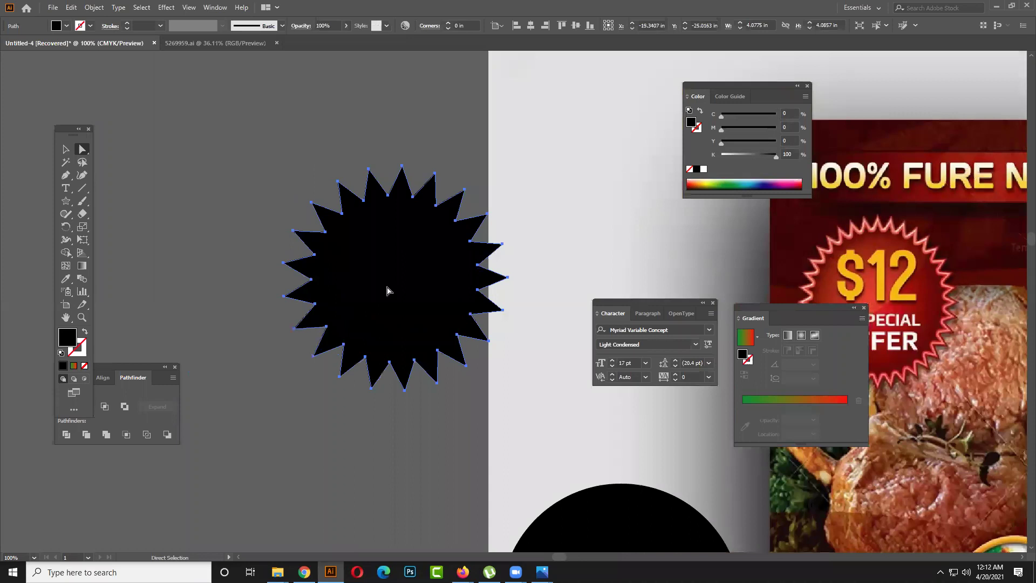
{"action": "left_click_drag", "start_coordinate": [387, 291], "coordinate": [307, 279]}
- Select one inner corner point of the starburst, undo back past both drawn shapes, and redo to restore them
{"action": "left_click", "coordinate": [234, 242]}
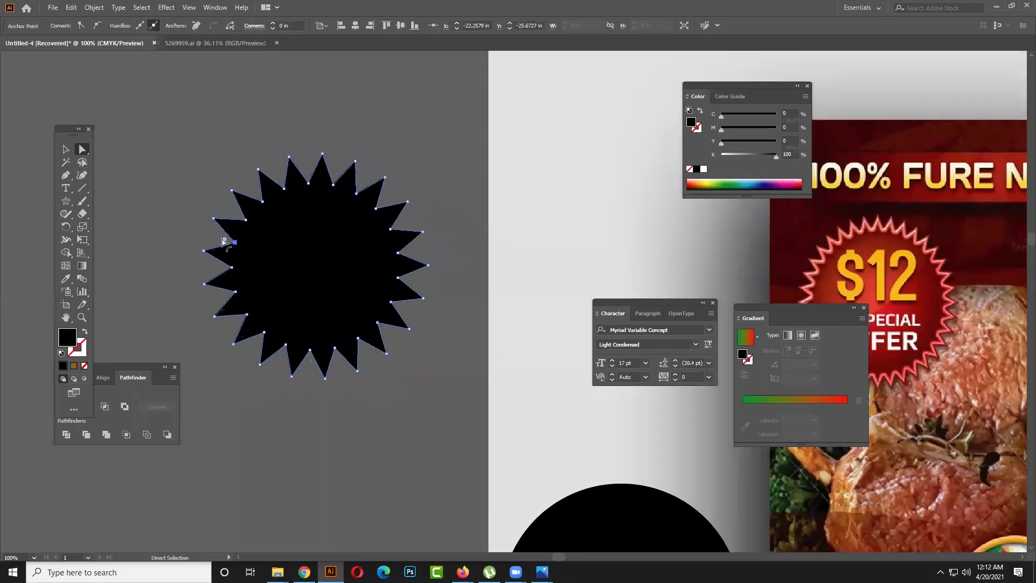
{"action": "key", "text": "ctrl+z"}
{"action": "key", "text": "ctrl+z"}
{"action": "key", "text": "ctrl+z"}
{"action": "key", "text": "ctrl+z"}
{"action": "key", "text": "ctrl+z"}
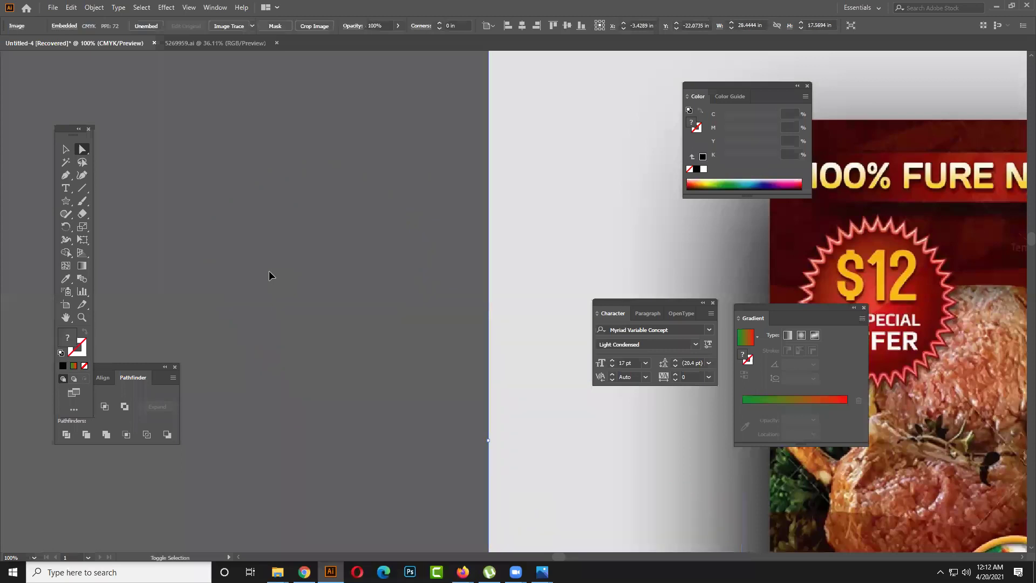
{"action": "key", "text": "ctrl+shift+z"}
{"action": "key", "text": "ctrl+shift+z"}
{"action": "key", "text": "ctrl+shift+z"}
{"action": "key", "text": "ctrl+shift+z"}
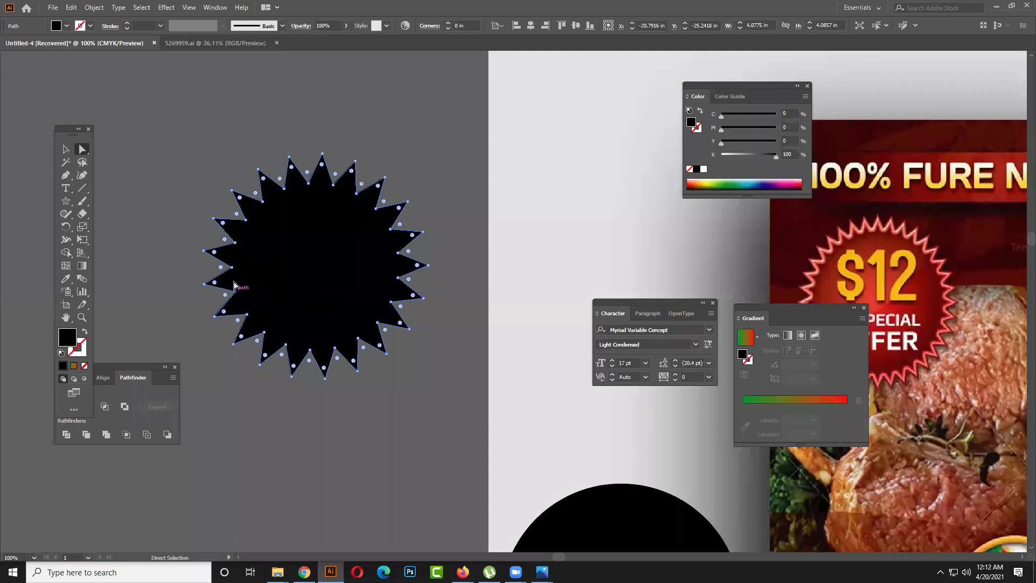
- Try to select the inner corner points along the starburst's left and upper edge
{"action": "left_click", "coordinate": [231, 268]}
{"action": "left_click", "coordinate": [235, 242], "text": "shift"}
{"action": "left_click", "coordinate": [245, 220], "text": "shift"}
{"action": "left_click", "coordinate": [262, 201], "text": "shift"}
{"action": "left_click", "coordinate": [284, 189], "text": "shift"}
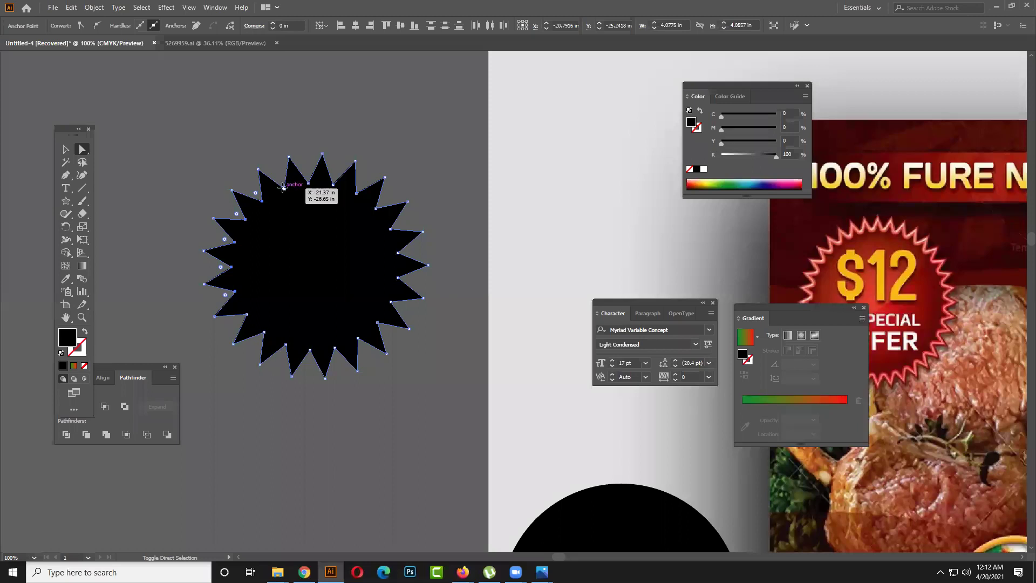
{"action": "left_click", "coordinate": [307, 182], "text": "shift"}
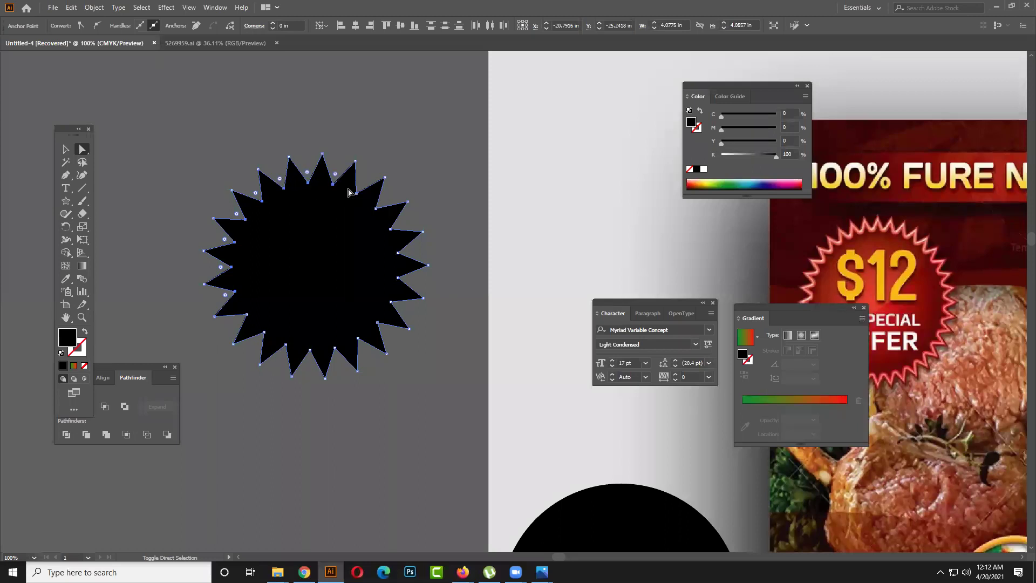
{"action": "left_click", "coordinate": [358, 198]}
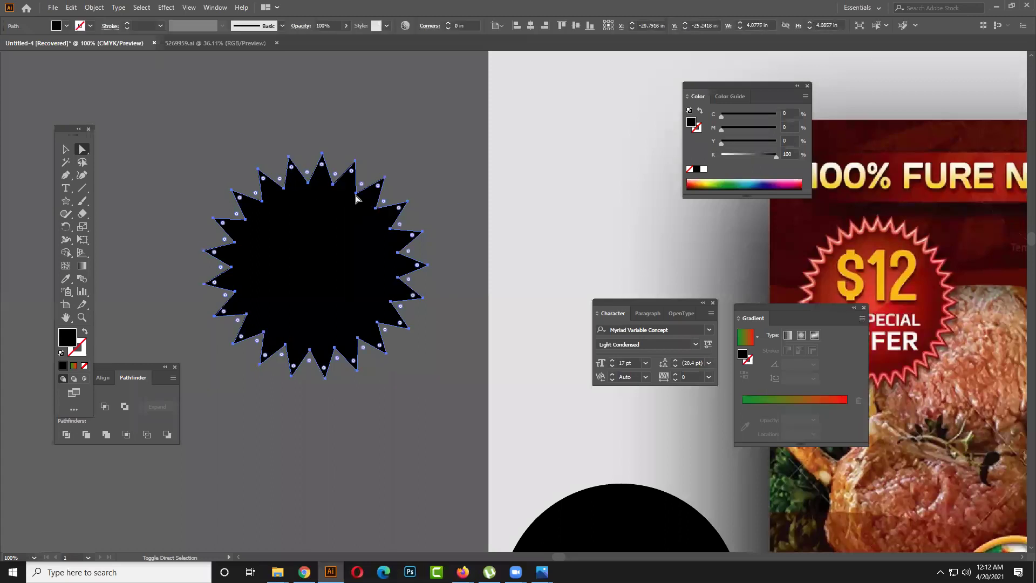
- Try rounding all of the starburst's corners to a 0.09 in radius, and undo the rounding
{"action": "left_click", "coordinate": [419, 185]}
{"action": "left_click", "coordinate": [326, 228]}
{"action": "left_click_drag", "start_coordinate": [362, 187], "coordinate": [373, 194]}
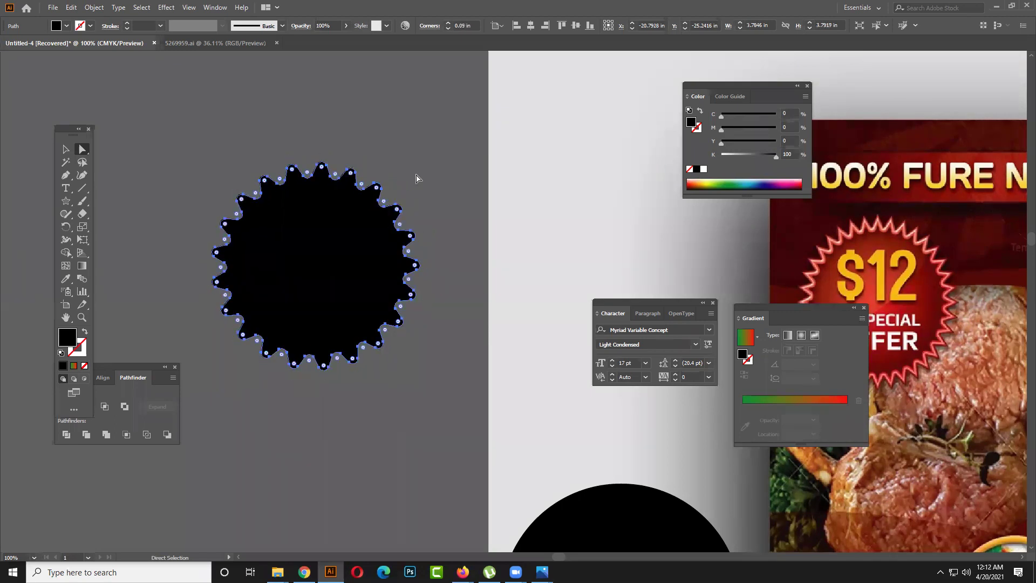
{"action": "left_click", "coordinate": [422, 181]}
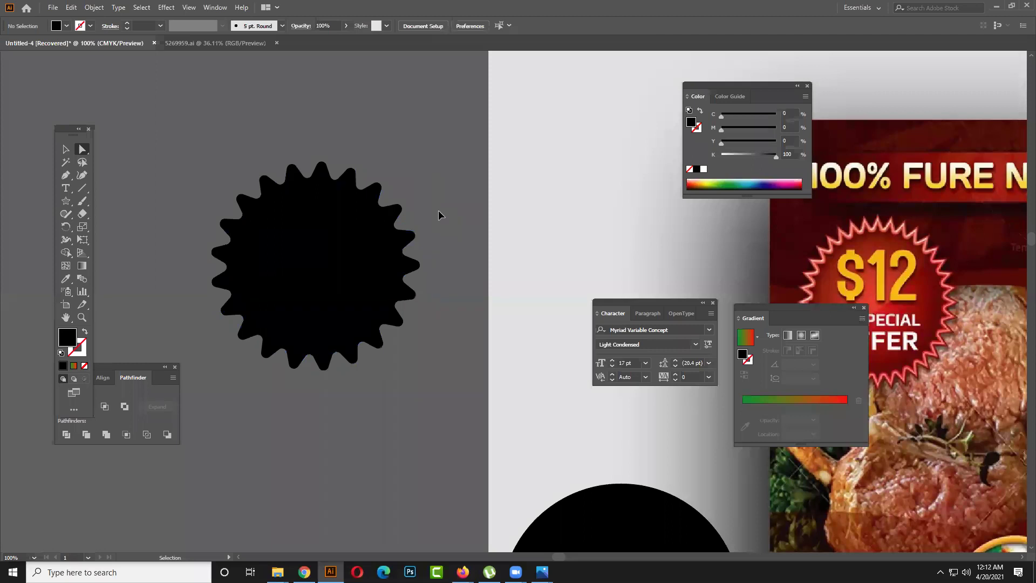
{"action": "key", "text": "ctrl+z"}
{"action": "key", "text": "ctrl+z"}
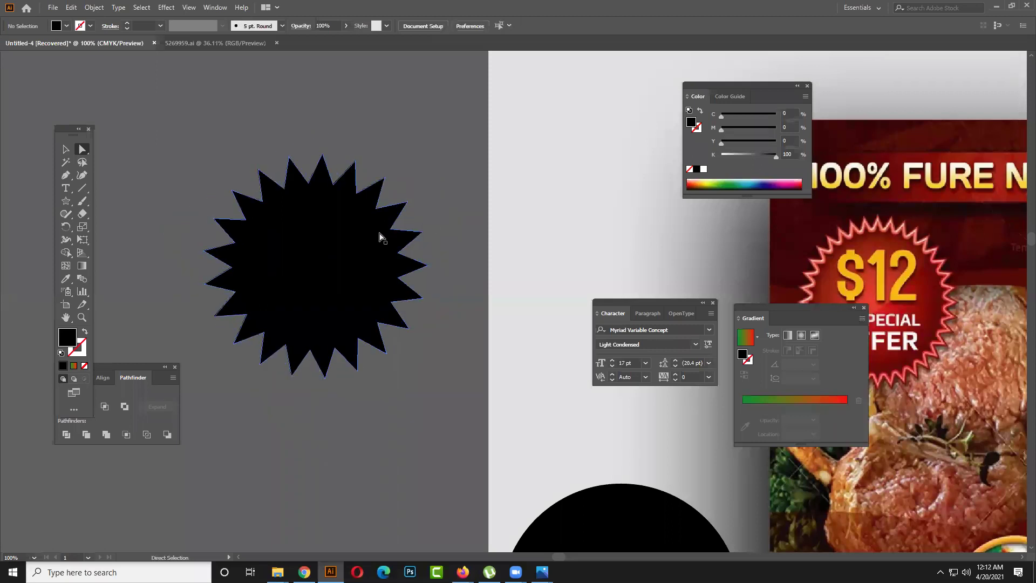
- Shift the whole starburst slightly to the left, keeping it clear of the reference image
{"action": "left_click", "coordinate": [389, 230]}
{"action": "left_click_drag", "start_coordinate": [394, 231], "coordinate": [296, 214]}
{"action": "left_click", "coordinate": [419, 217]}
{"action": "left_click", "coordinate": [418, 215]}
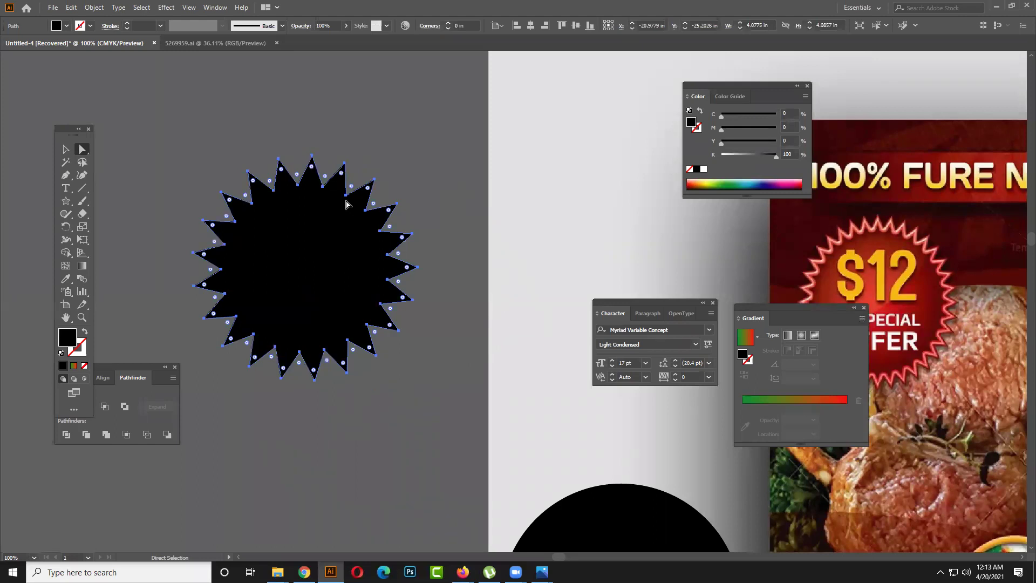
{"action": "left_click", "coordinate": [345, 195]}
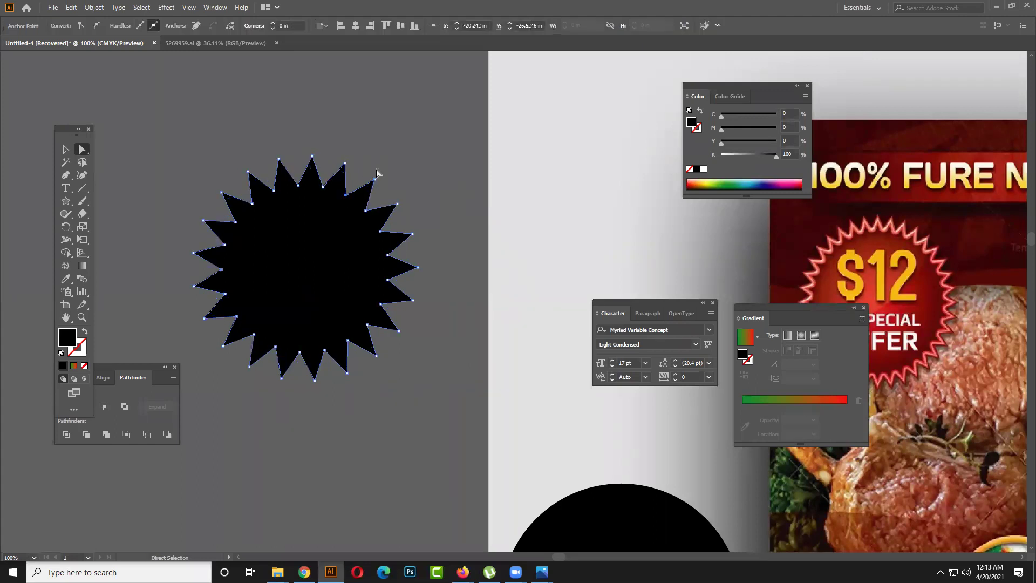
{"action": "left_click", "coordinate": [303, 214]}
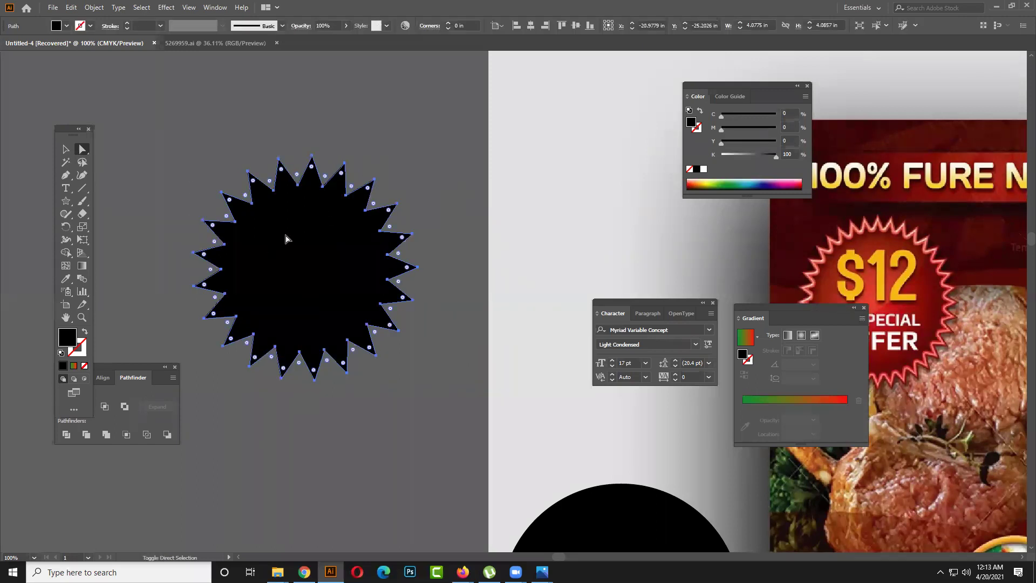
{"action": "left_click", "coordinate": [265, 235]}
- Select every inner corner point around the starburst together, leaving the outer tips unselected
{"action": "left_click", "coordinate": [236, 222]}
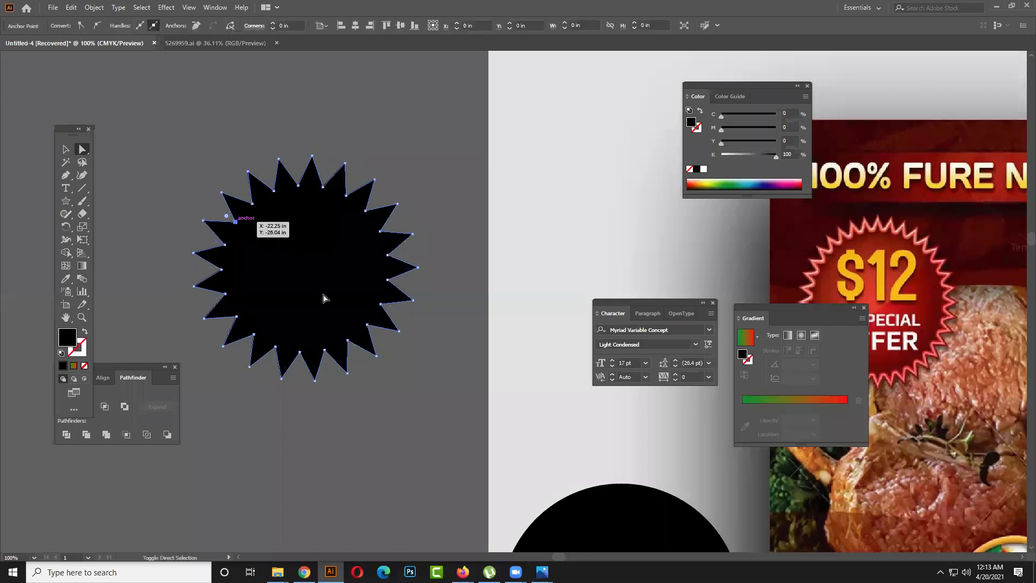
{"action": "left_click", "coordinate": [347, 341], "text": "shift"}
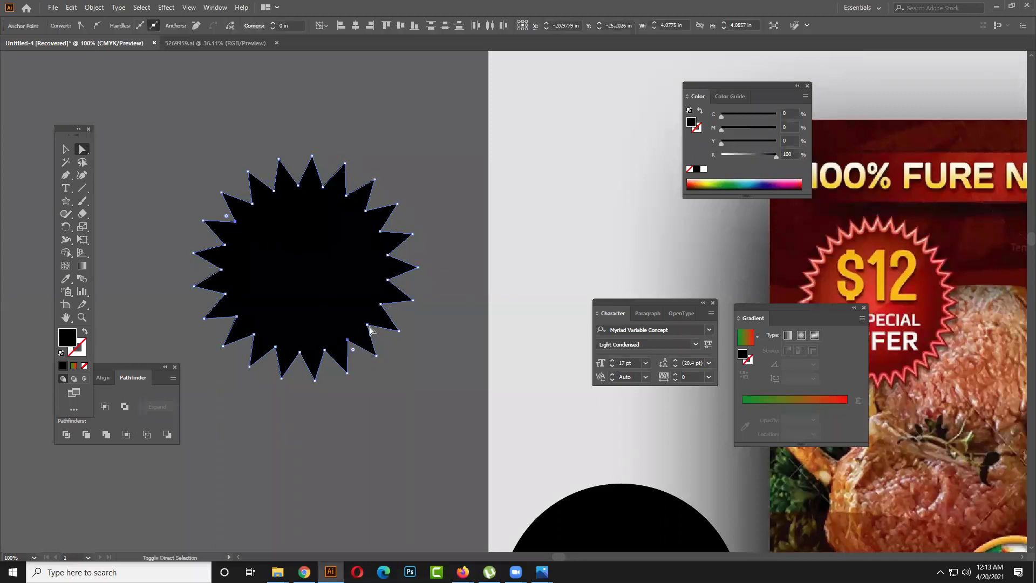
{"action": "left_click", "coordinate": [368, 325], "text": "shift"}
{"action": "left_click", "coordinate": [380, 304], "text": "shift"}
{"action": "left_click", "coordinate": [387, 280], "text": "shift"}
{"action": "left_click", "coordinate": [387, 254], "text": "shift"}
{"action": "left_click", "coordinate": [380, 231], "text": "shift"}
{"action": "left_click", "coordinate": [365, 211], "text": "shift"}
{"action": "left_click", "coordinate": [345, 195], "text": "shift"}
{"action": "left_click", "coordinate": [323, 186], "text": "shift"}
{"action": "left_click", "coordinate": [298, 186], "text": "shift"}
{"action": "left_click", "coordinate": [274, 191], "text": "shift"}
{"action": "left_click", "coordinate": [253, 204], "text": "shift"}
{"action": "left_click", "coordinate": [225, 244], "text": "shift"}
{"action": "left_click", "coordinate": [221, 269], "text": "shift"}
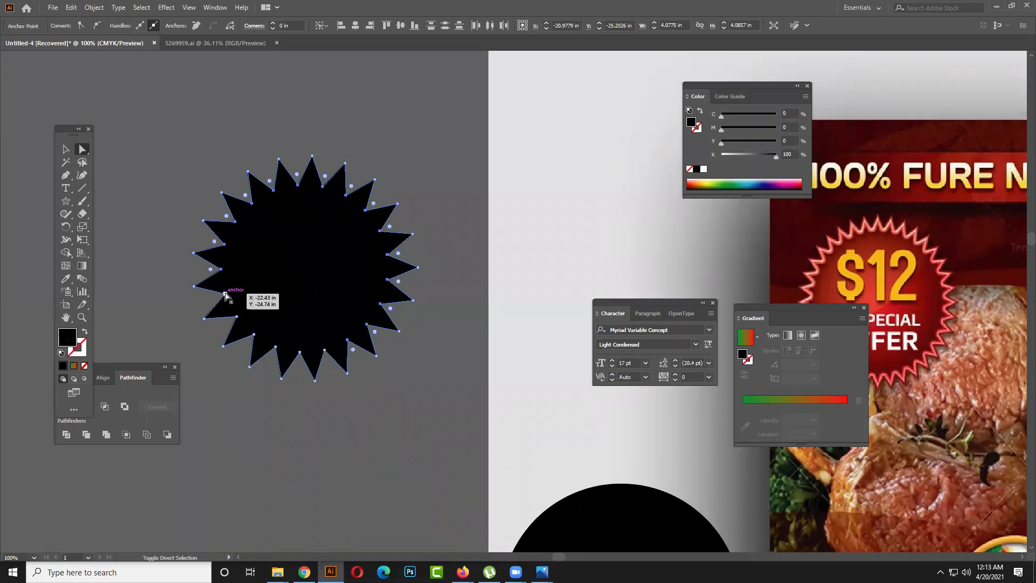
{"action": "left_click", "coordinate": [225, 294], "text": "shift"}
{"action": "left_click", "coordinate": [235, 316], "text": "shift"}
{"action": "left_click", "coordinate": [254, 335], "text": "shift"}
{"action": "left_click", "coordinate": [276, 347], "text": "shift"}
{"action": "left_click", "coordinate": [300, 351], "text": "shift"}
{"action": "left_click", "coordinate": [324, 350], "text": "shift"}
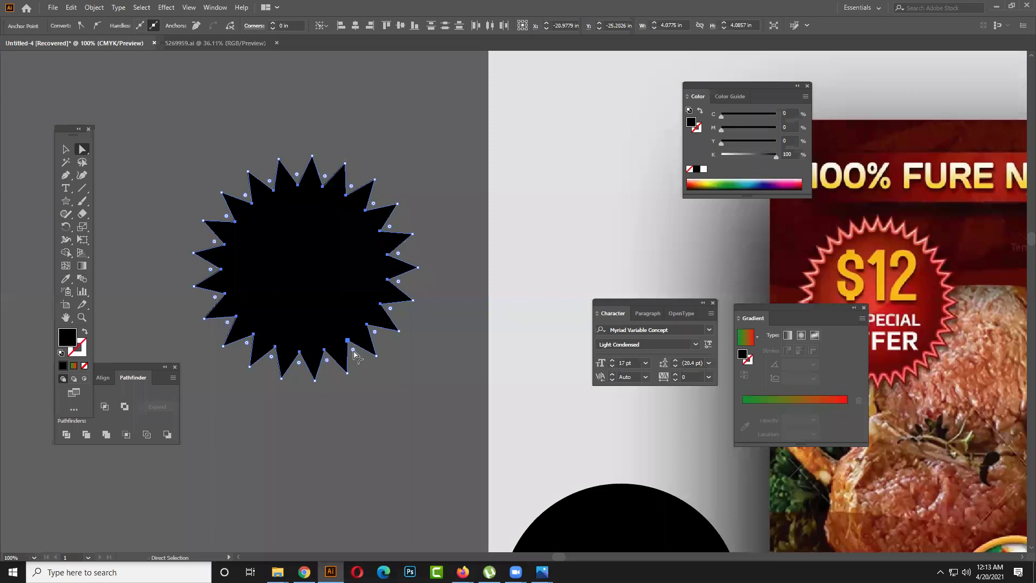
- Round the black starburst's inner corners by 0.12 in and narrow the shape to about 3.4 in wide
{"action": "mouse_move", "coordinate": [354, 352]}
{"action": "left_mouse_down"}
{"action": "mouse_move", "coordinate": [377, 374]}
{"action": "mouse_move", "coordinate": [352, 351]}
{"action": "left_mouse_up"}
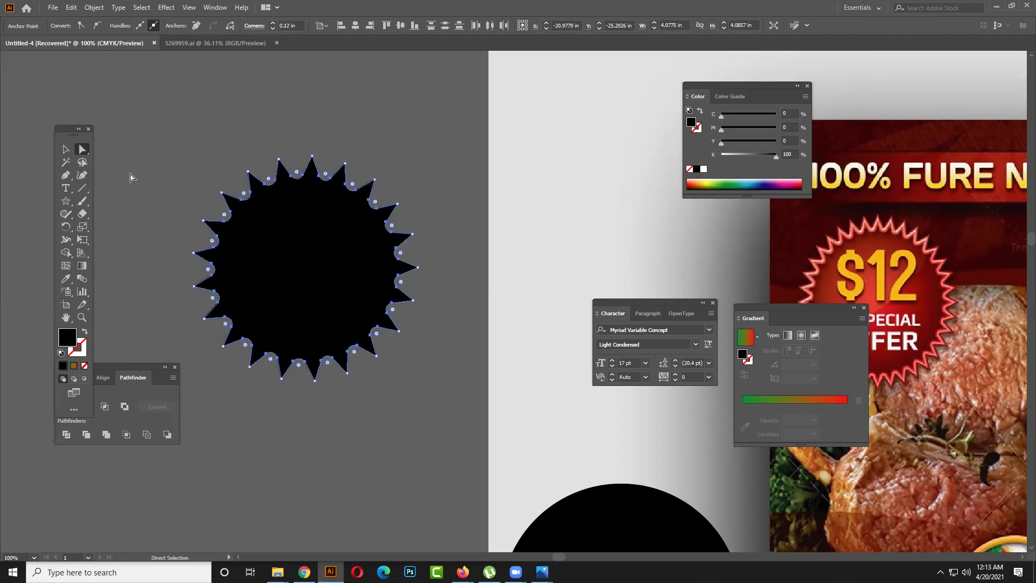
{"action": "left_click", "coordinate": [61, 147]}
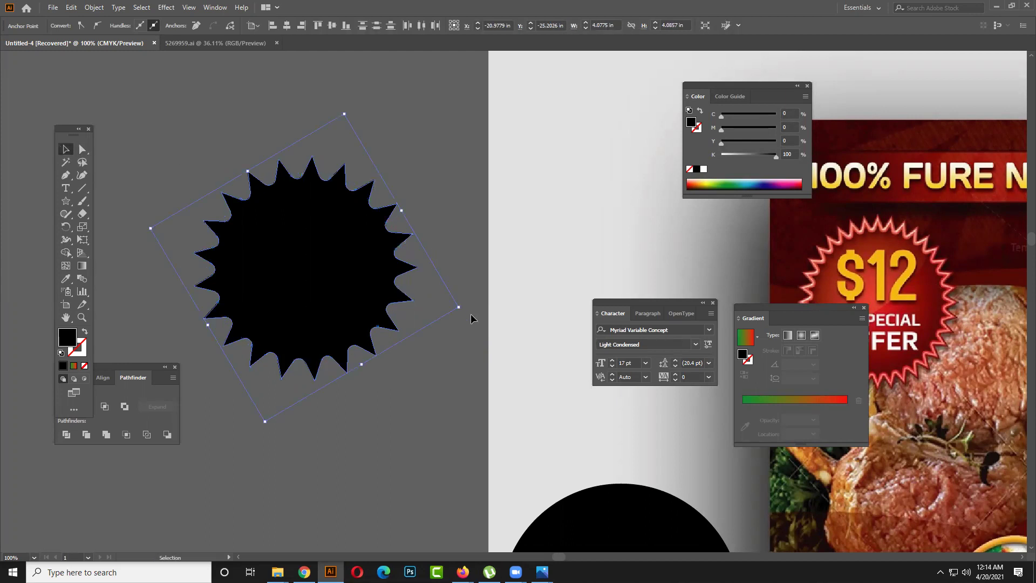
{"action": "left_click_drag", "start_coordinate": [402, 209], "coordinate": [369, 229]}
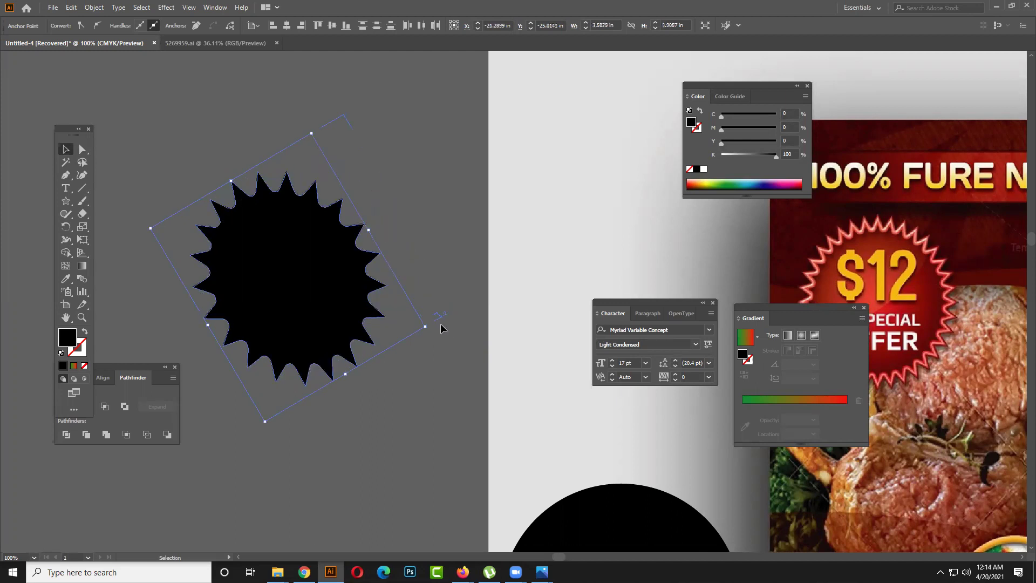
{"action": "left_click_drag", "start_coordinate": [429, 327], "coordinate": [398, 343]}
{"action": "left_click", "coordinate": [372, 315]}
{"action": "scroll", "coordinate": [402, 315], "scroll_direction": "up", "scroll_amount": 2}
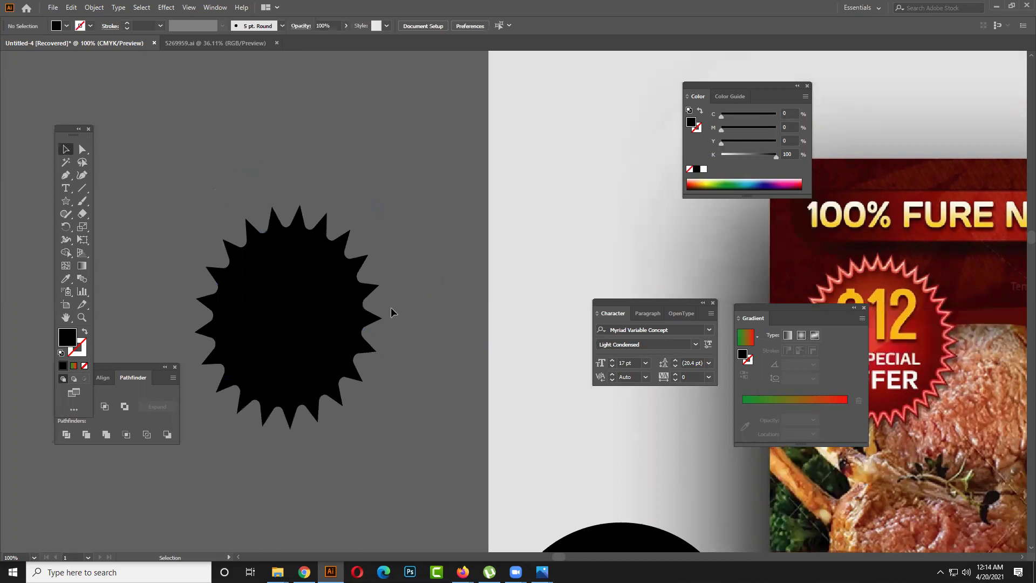
- Turn the starburst's fill into a 3 pt outline and apply the green-to-red gradient to that stroke
{"action": "left_click", "coordinate": [329, 317]}
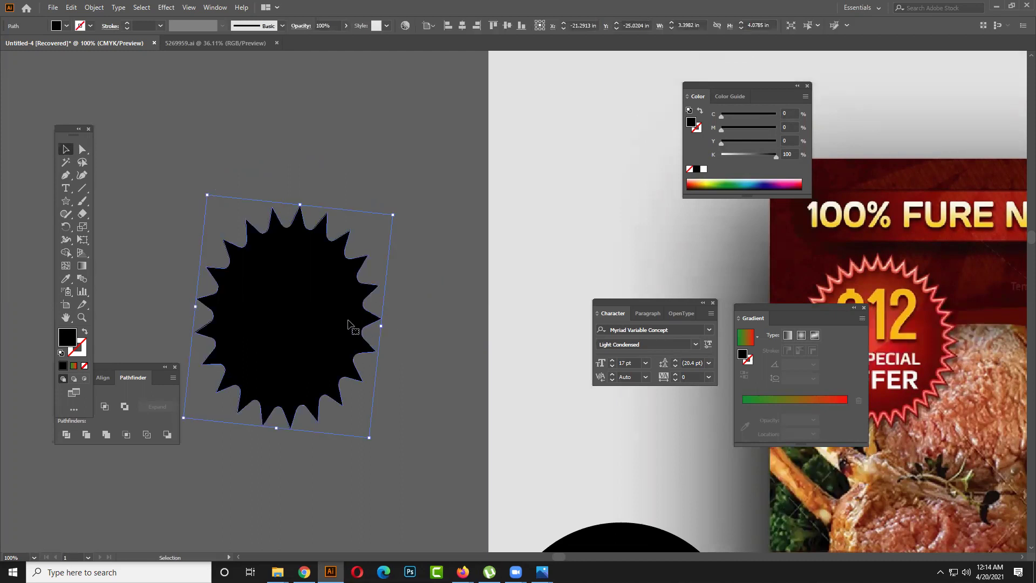
{"action": "left_click", "coordinate": [85, 331]}
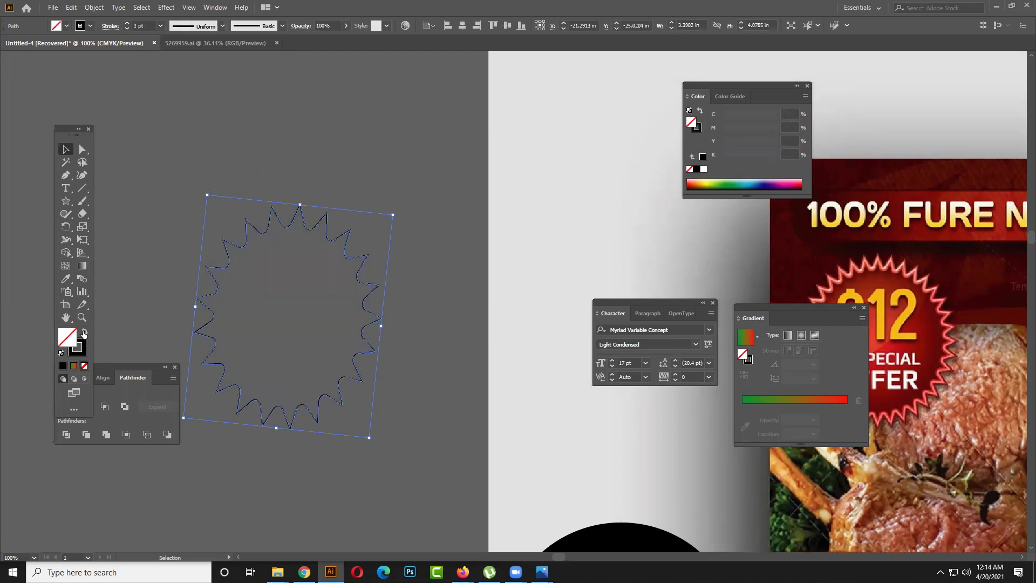
{"action": "left_click", "coordinate": [127, 23]}
{"action": "left_click", "coordinate": [127, 23]}
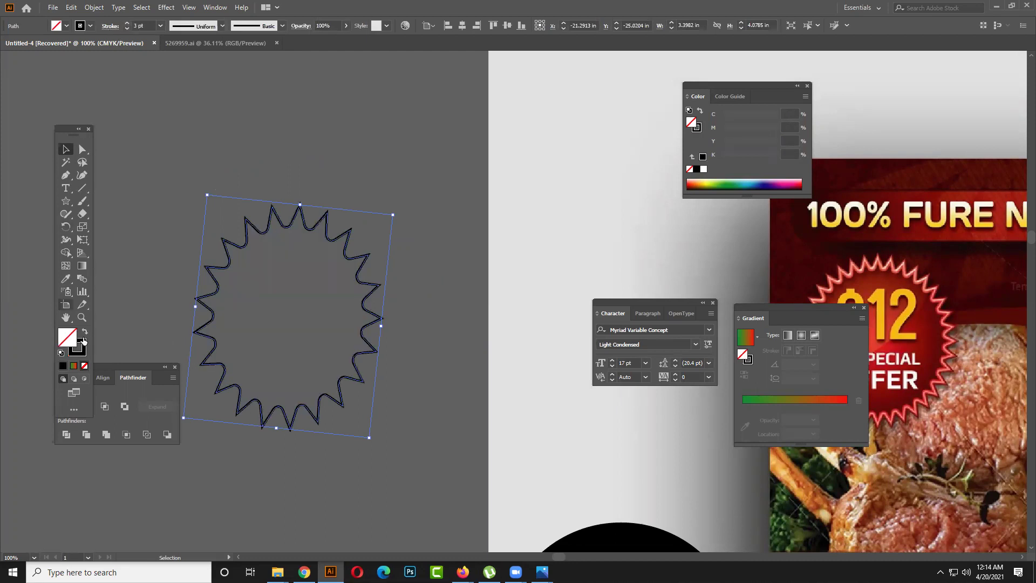
{"action": "key", "text": "x"}
{"action": "left_click", "coordinate": [76, 366]}
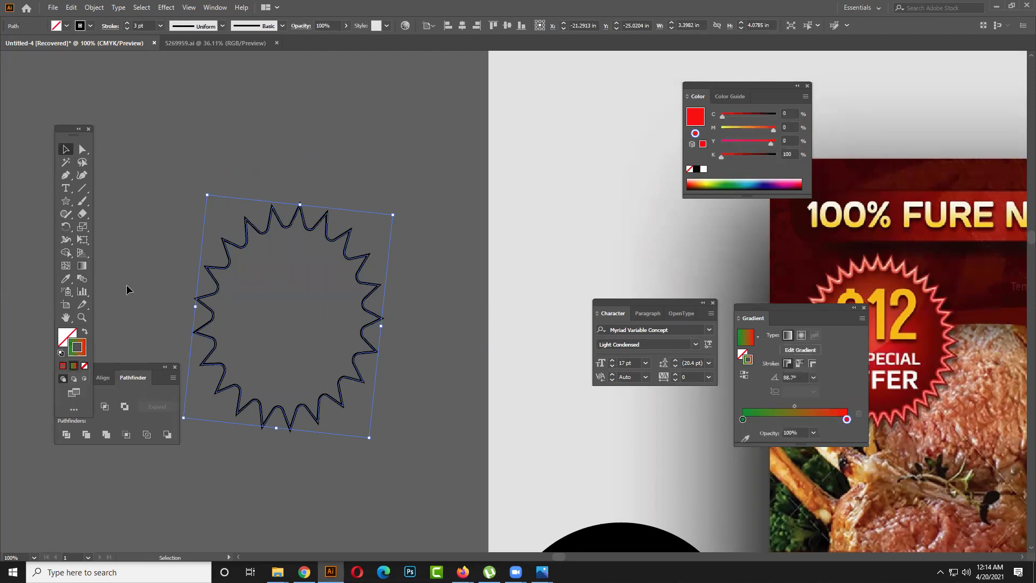
{"action": "left_click", "coordinate": [198, 277]}
{"action": "scroll", "coordinate": [455, 334], "scroll_direction": "down", "scroll_amount": 3}
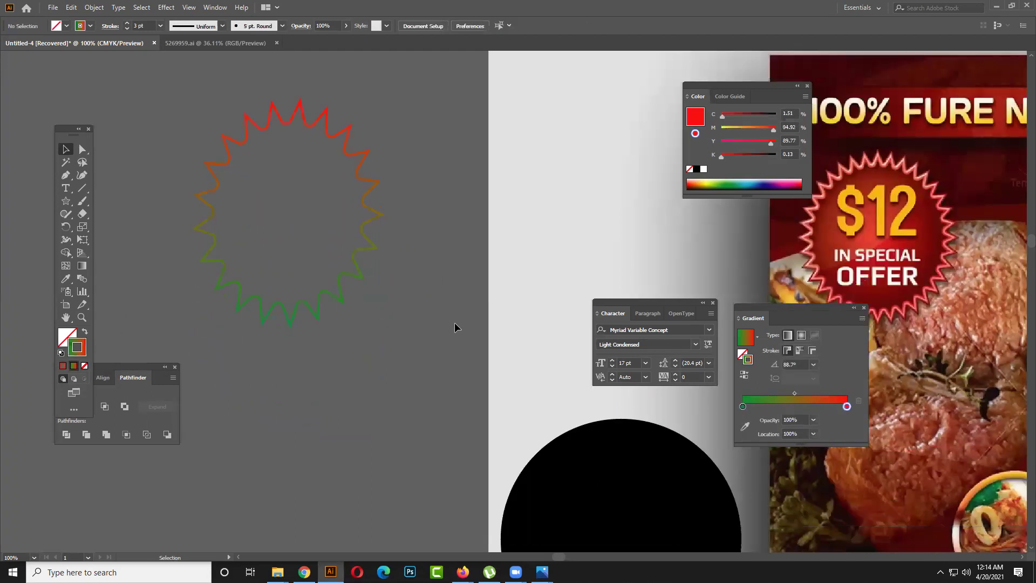
- Delete the Nexfoods flyer image, the black circle and the starburst outline from the canvas
{"action": "scroll", "coordinate": [305, 312], "scroll_direction": "down", "scroll_amount": 2}
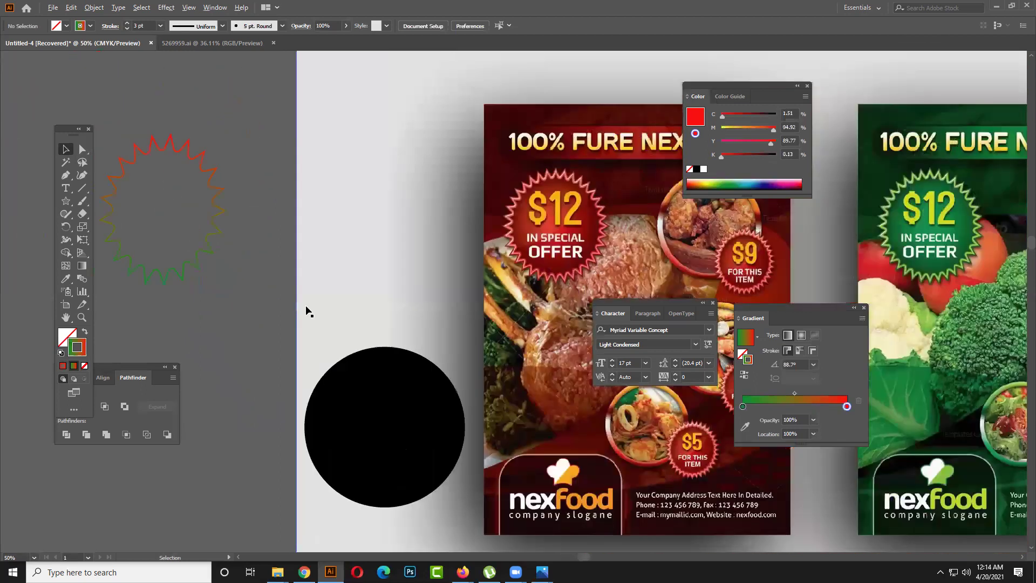
{"action": "scroll", "coordinate": [426, 303], "scroll_direction": "down", "scroll_amount": 1}
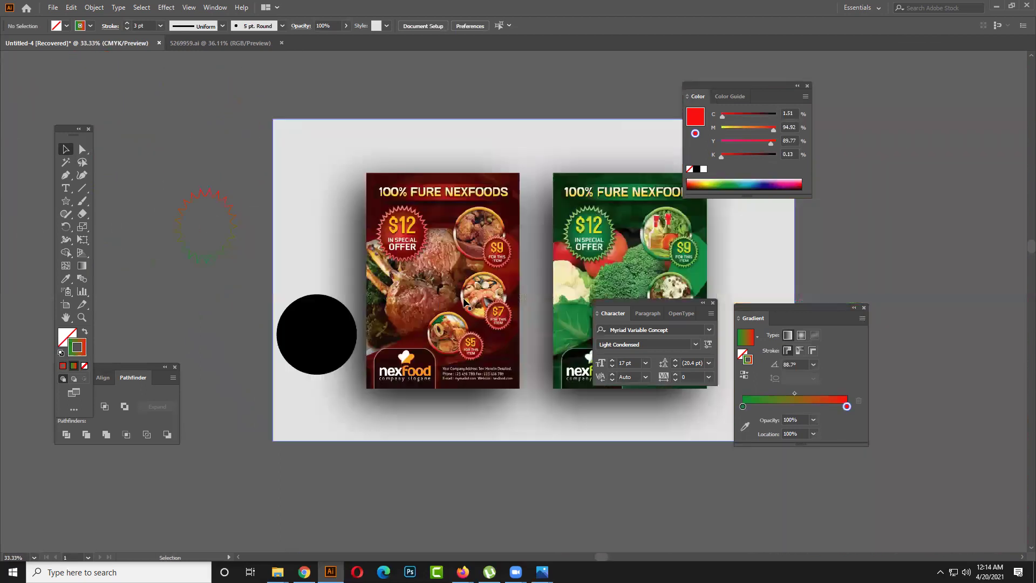
{"action": "left_click", "coordinate": [500, 264]}
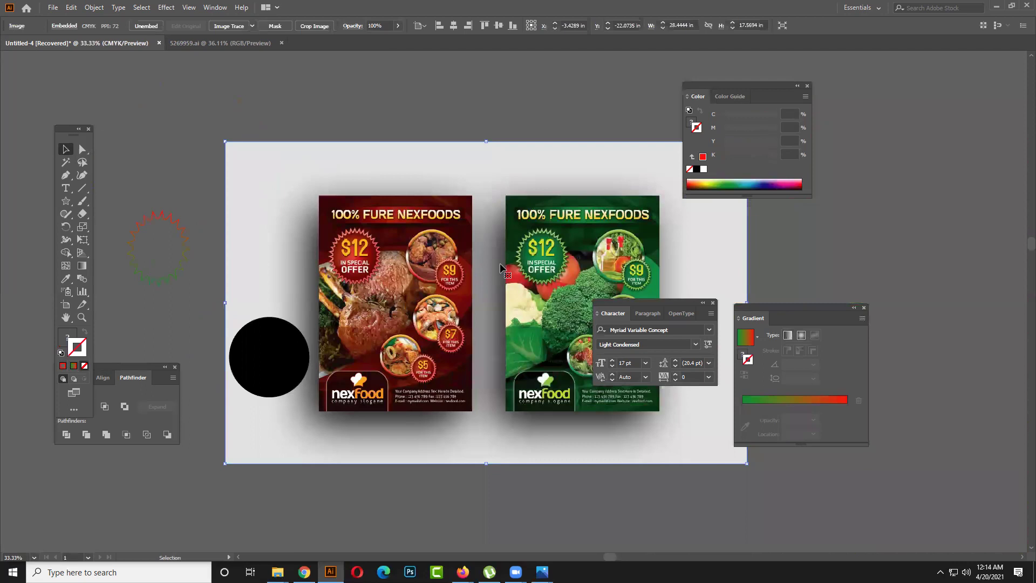
{"action": "key", "text": "Delete"}
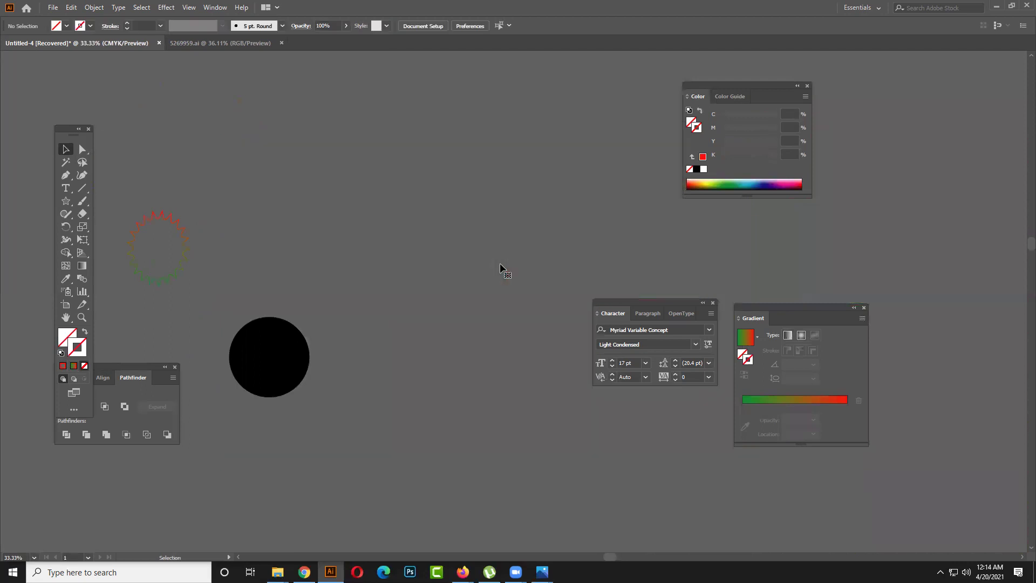
{"action": "left_click", "coordinate": [291, 354]}
{"action": "key", "text": "Delete"}
{"action": "left_click", "coordinate": [143, 231]}
{"action": "key", "text": "Delete"}
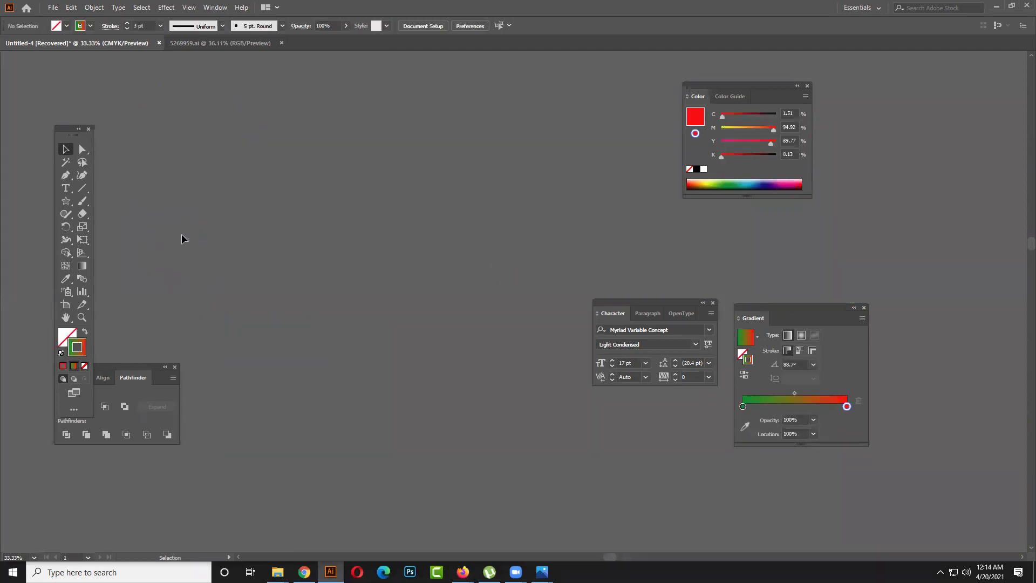
- Move the black GLOWING banner lettering onto the white flyer, just below the concert photo's curved edge
{"action": "scroll", "coordinate": [215, 242], "scroll_direction": "down", "scroll_amount": 1}
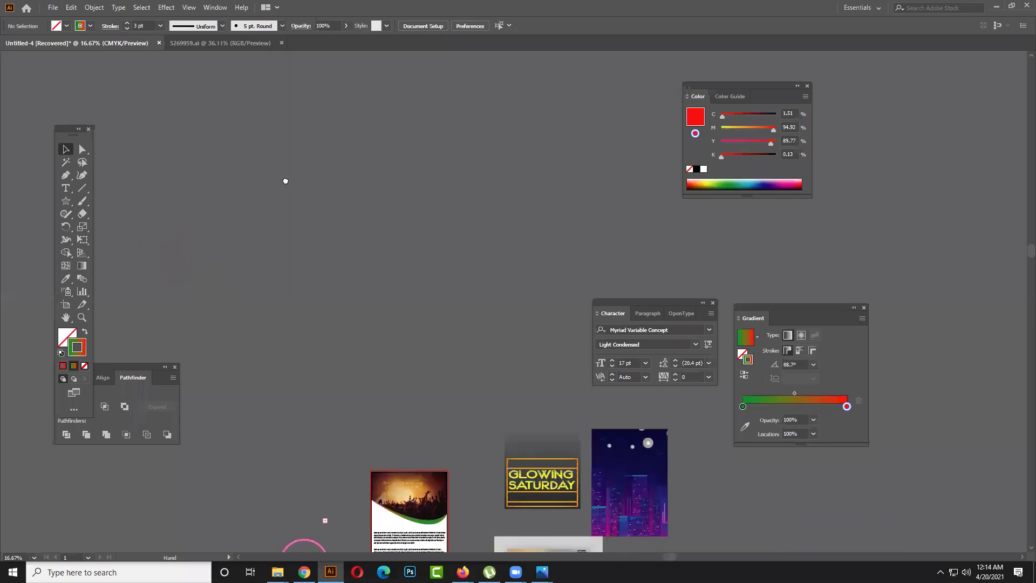
{"action": "scroll", "coordinate": [285, 180], "scroll_direction": "down", "scroll_amount": 3}
{"action": "scroll", "coordinate": [412, 365], "scroll_direction": "up", "scroll_amount": 2}
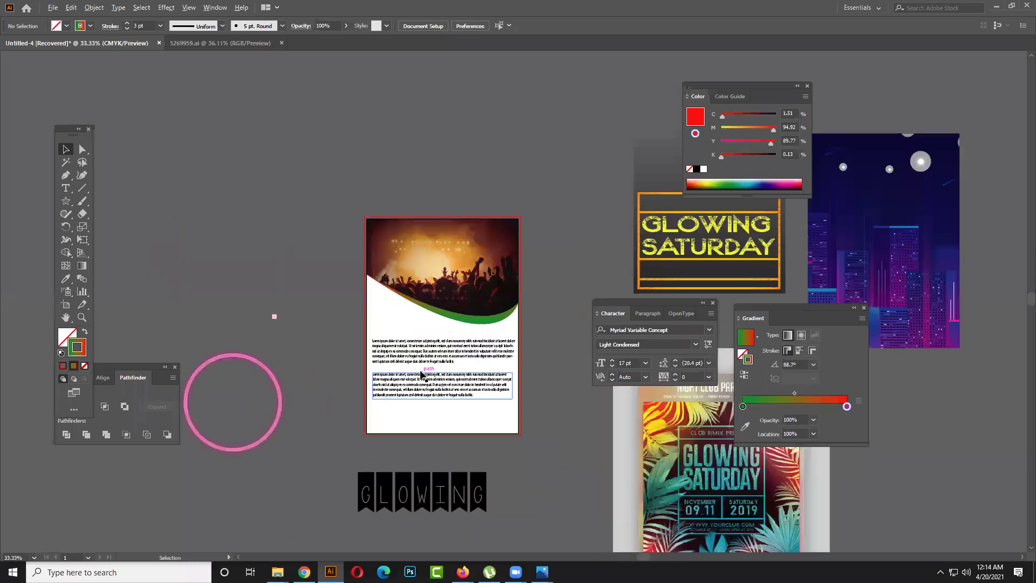
{"action": "left_click_drag", "start_coordinate": [460, 404], "coordinate": [400, 299]}
{"action": "scroll", "coordinate": [420, 367], "scroll_direction": "up", "scroll_amount": 1}
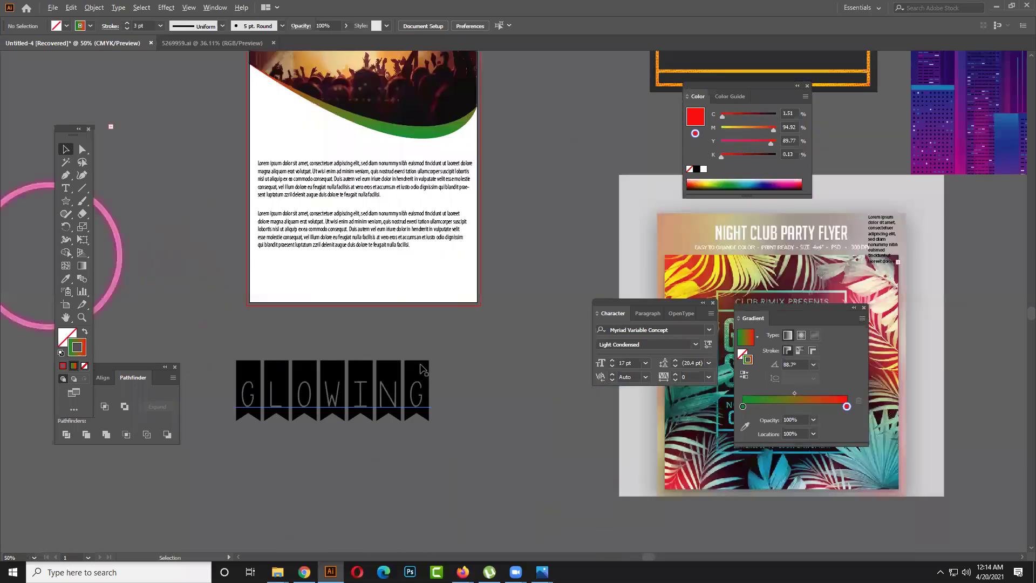
{"action": "scroll", "coordinate": [421, 367], "scroll_direction": "up", "scroll_amount": 1}
{"action": "left_click_drag", "start_coordinate": [421, 426], "coordinate": [479, 285]}
{"action": "left_click", "coordinate": [527, 193]}
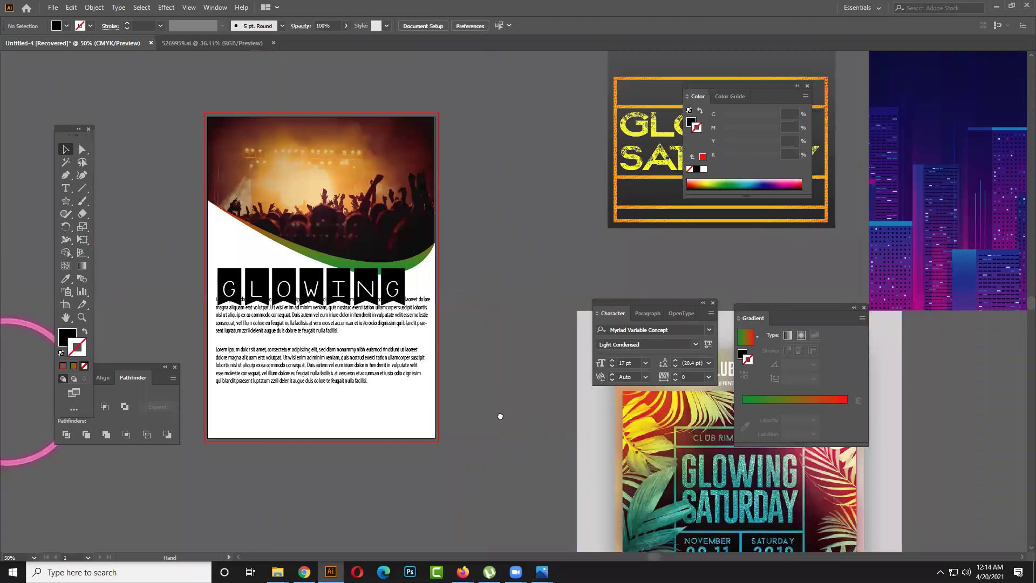
- Examine the new document settings for the A4 preset and close them without creating a document
{"action": "left_click_drag", "start_coordinate": [499, 416], "coordinate": [159, 265]}
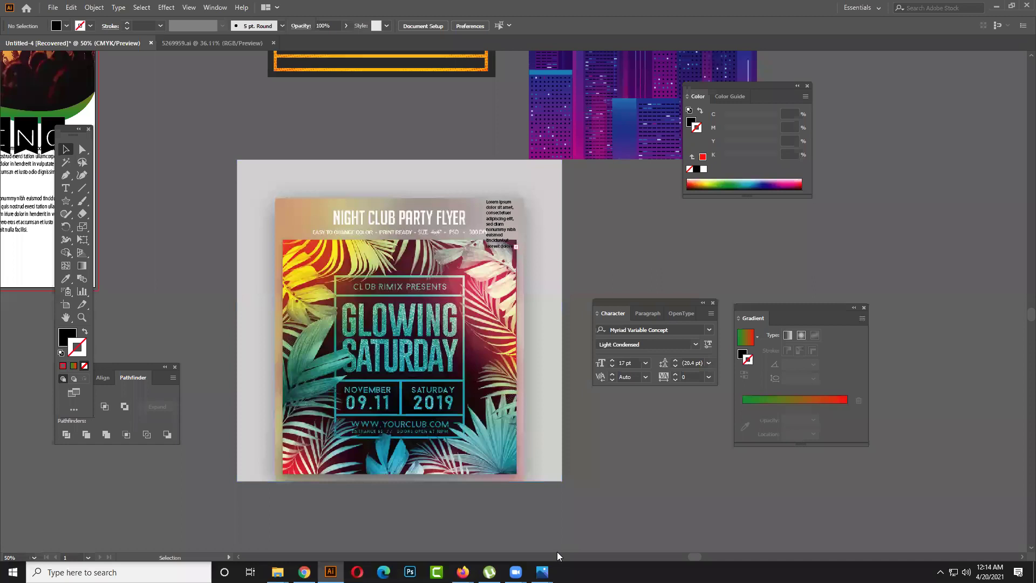
{"action": "scroll", "coordinate": [382, 459], "scroll_direction": "down", "scroll_amount": 1}
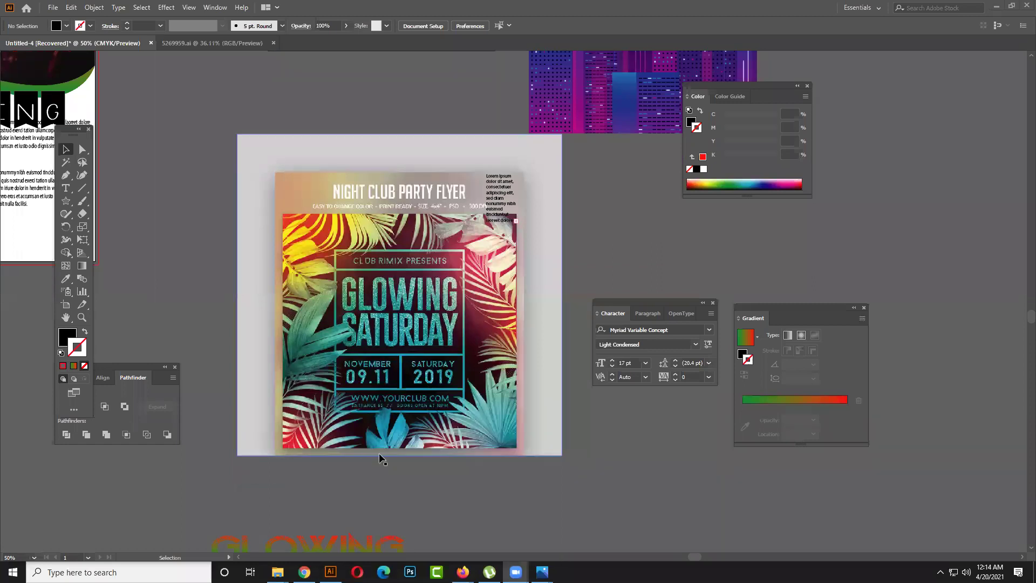
{"action": "scroll", "coordinate": [505, 472], "scroll_direction": "down", "scroll_amount": 2}
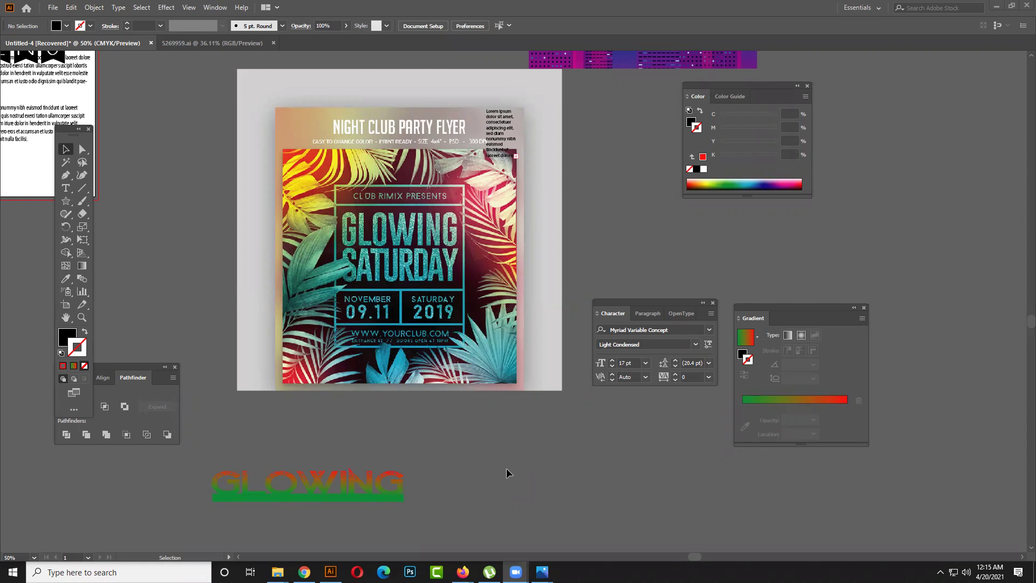
{"action": "left_click", "coordinate": [61, 9]}
{"action": "key", "text": "Escape"}
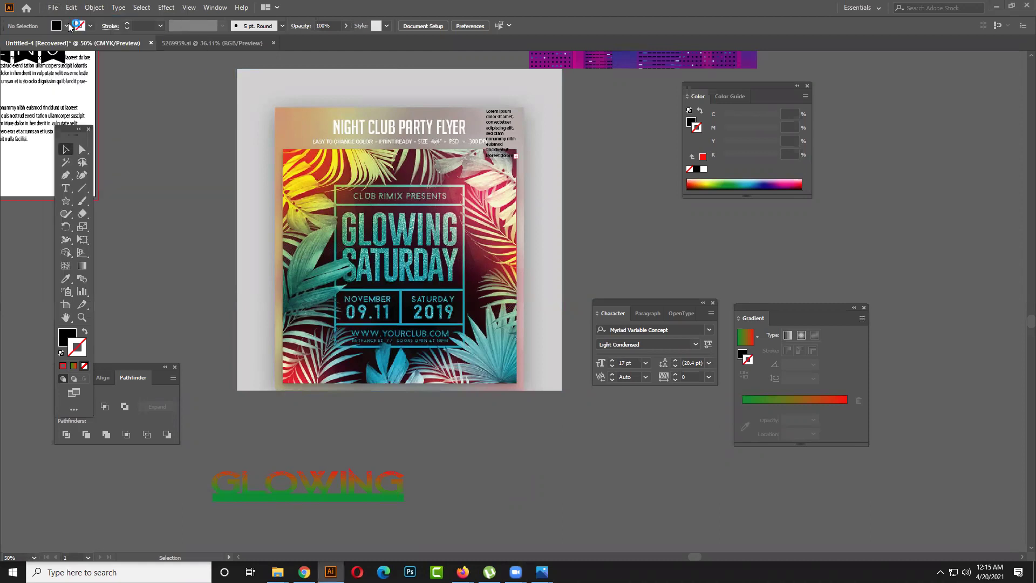
{"action": "key", "text": "ctrl+n"}
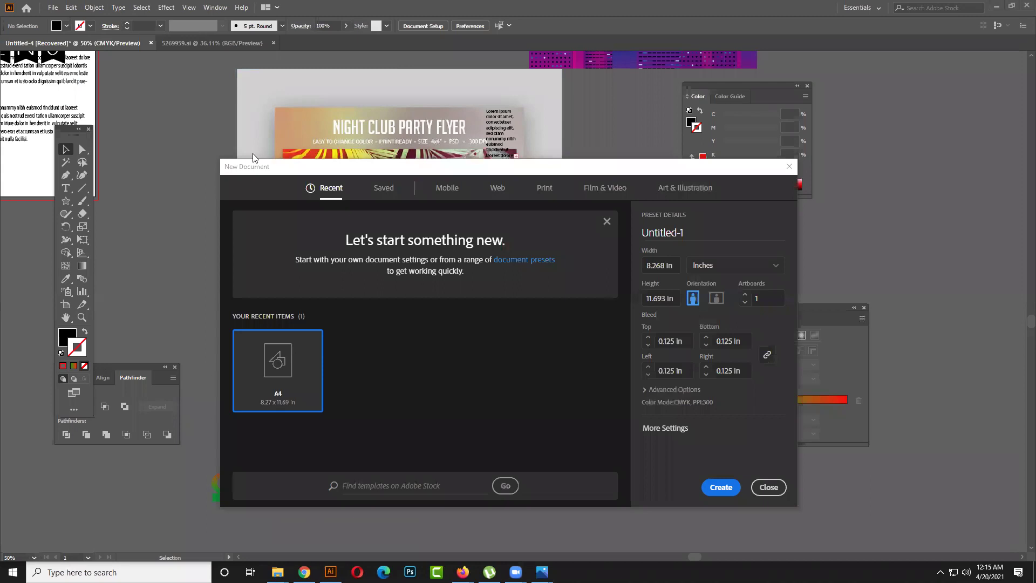
{"action": "left_click_drag", "start_coordinate": [294, 176], "coordinate": [407, 150]}
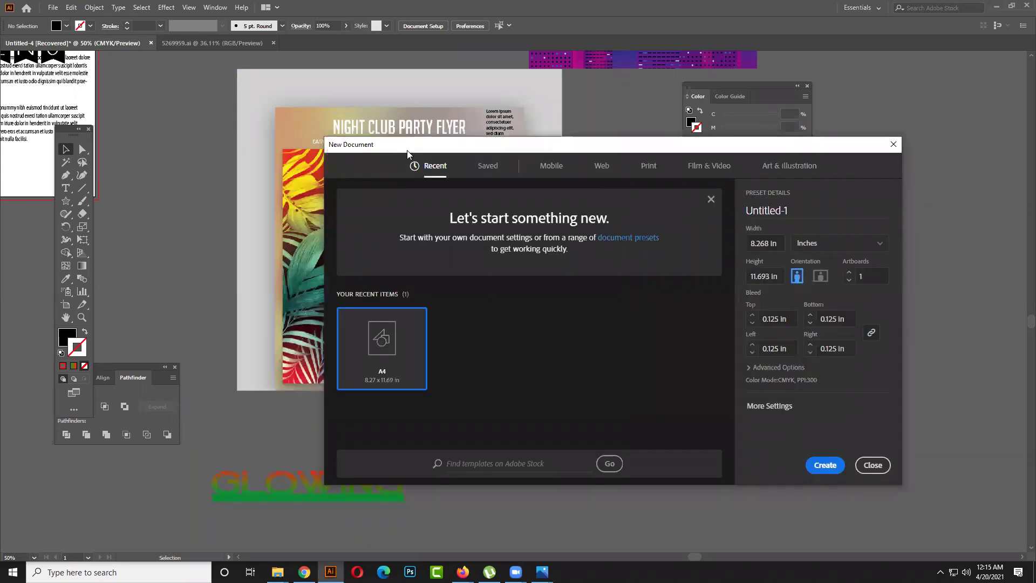
{"action": "left_click_drag", "start_coordinate": [495, 142], "coordinate": [527, 145]}
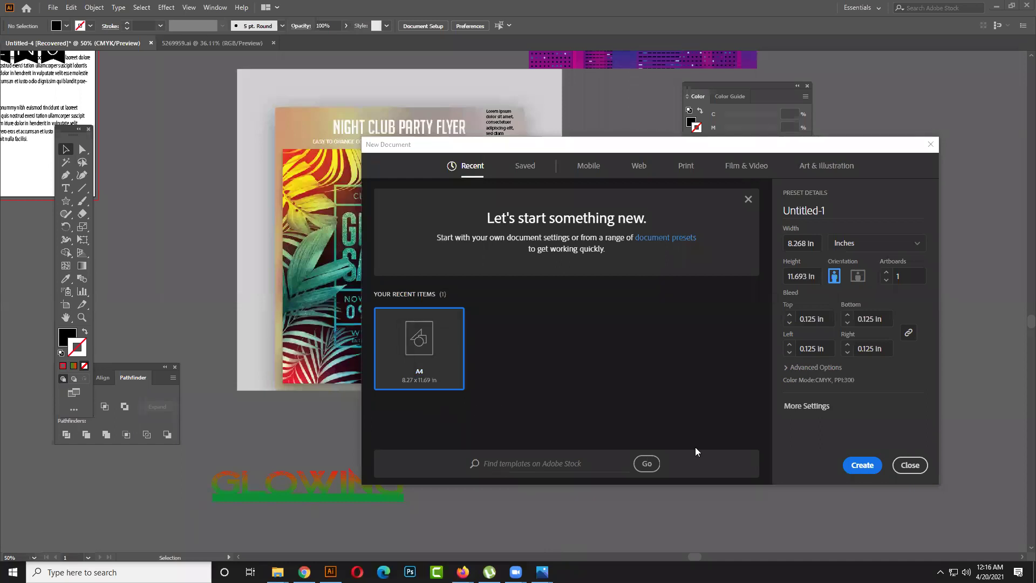
{"action": "left_click", "coordinate": [908, 467]}
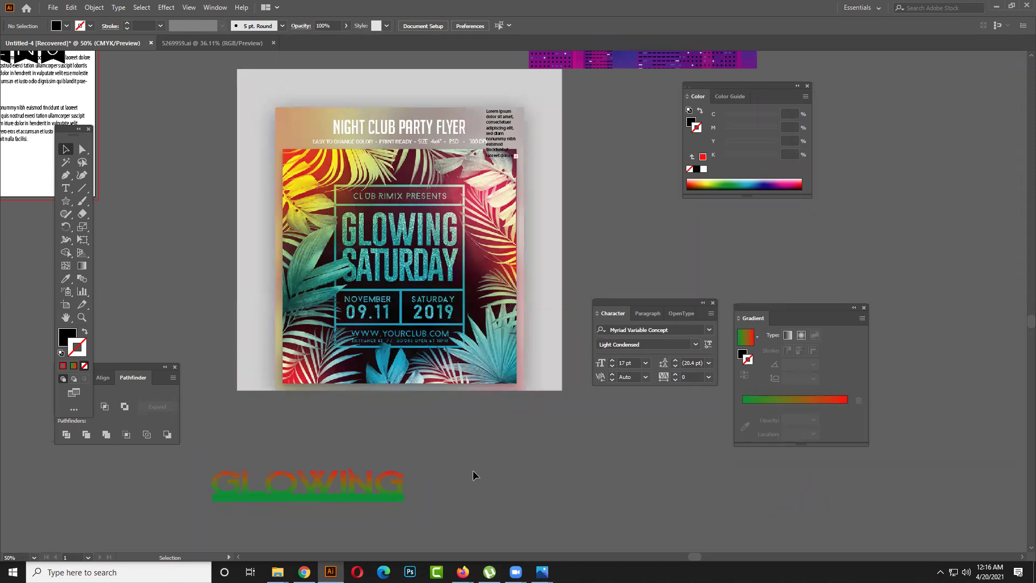
- Move the Night Club Party Flyer image clear of the small text block, to about X 33.44 in and Y 13.28 in
{"action": "scroll", "coordinate": [483, 462], "scroll_direction": "down", "scroll_amount": 5}
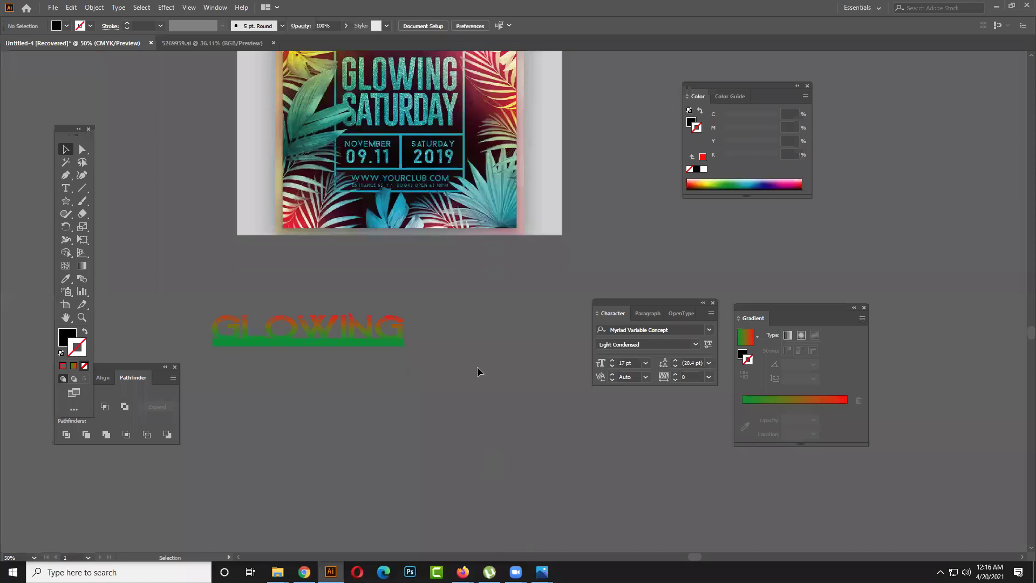
{"action": "scroll", "coordinate": [477, 370], "scroll_direction": "up", "scroll_amount": 4}
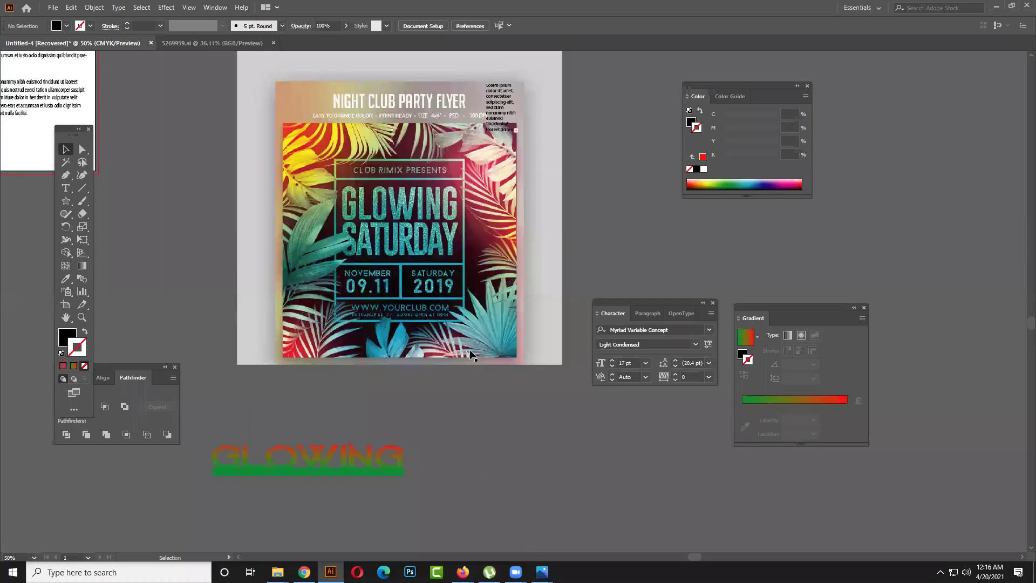
{"action": "scroll", "coordinate": [481, 313], "scroll_direction": "up", "scroll_amount": 2}
{"action": "left_click_drag", "start_coordinate": [493, 292], "coordinate": [512, 300]}
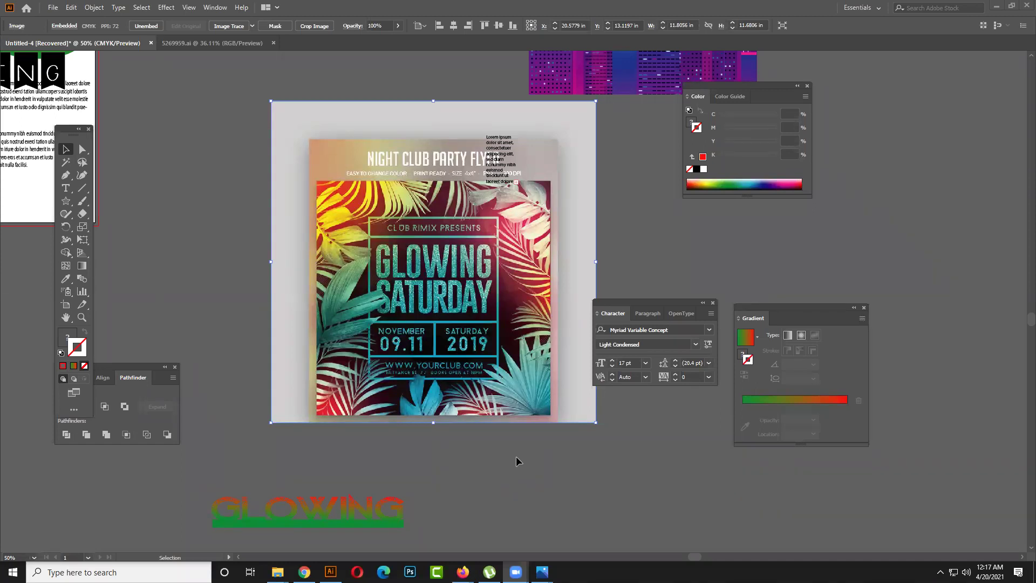
{"action": "left_click", "coordinate": [550, 204]}
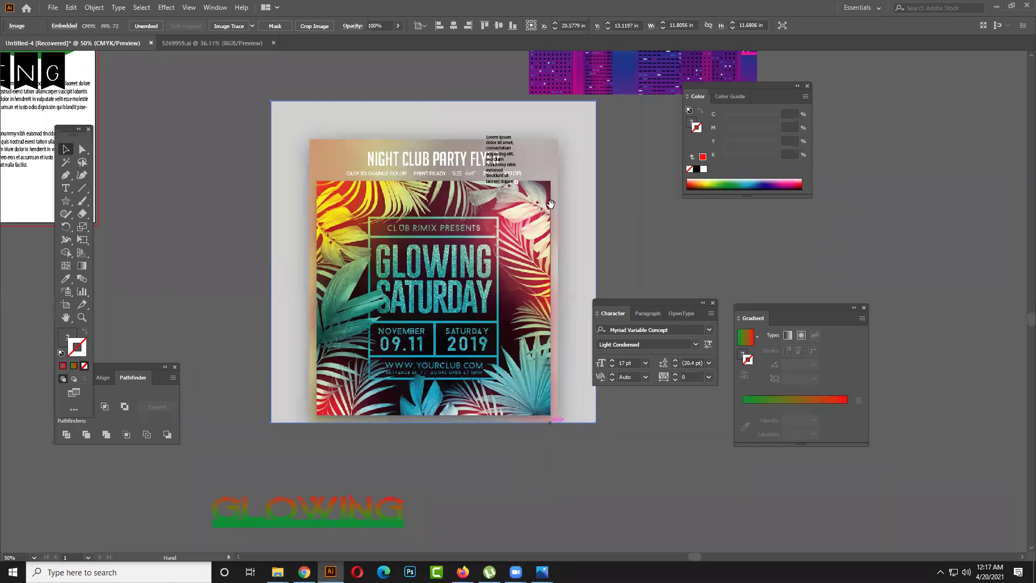
{"action": "left_click_drag", "start_coordinate": [551, 204], "coordinate": [430, 191]}
{"action": "left_click_drag", "start_coordinate": [466, 239], "coordinate": [579, 228]}
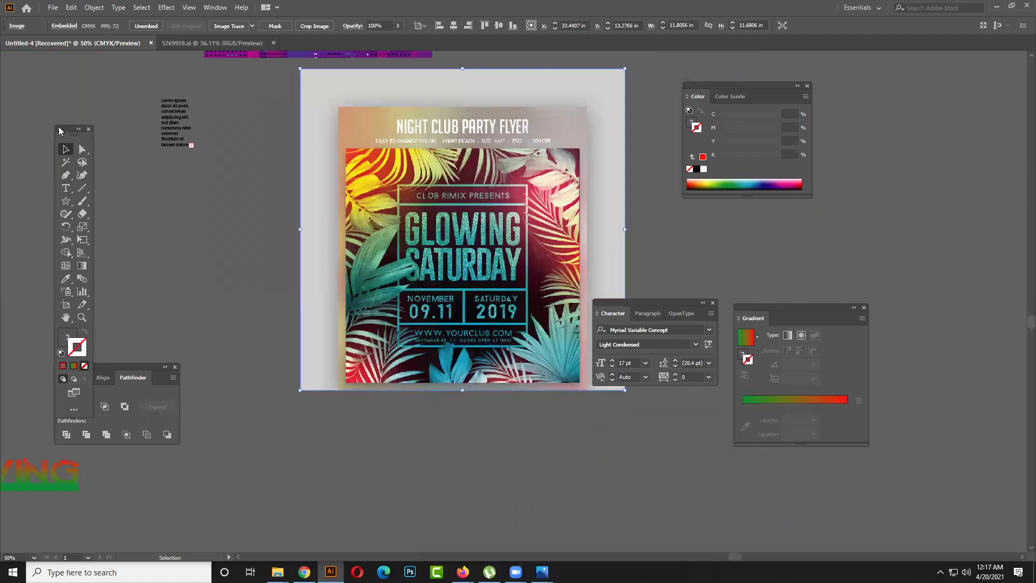
- Draw a rectangle about 8.46 in square over the Glowing Saturday artwork, leaving out the flyer title above it
{"action": "left_click_drag", "start_coordinate": [59, 130], "coordinate": [33, 114]}
{"action": "left_click_drag", "start_coordinate": [40, 184], "coordinate": [78, 190]}
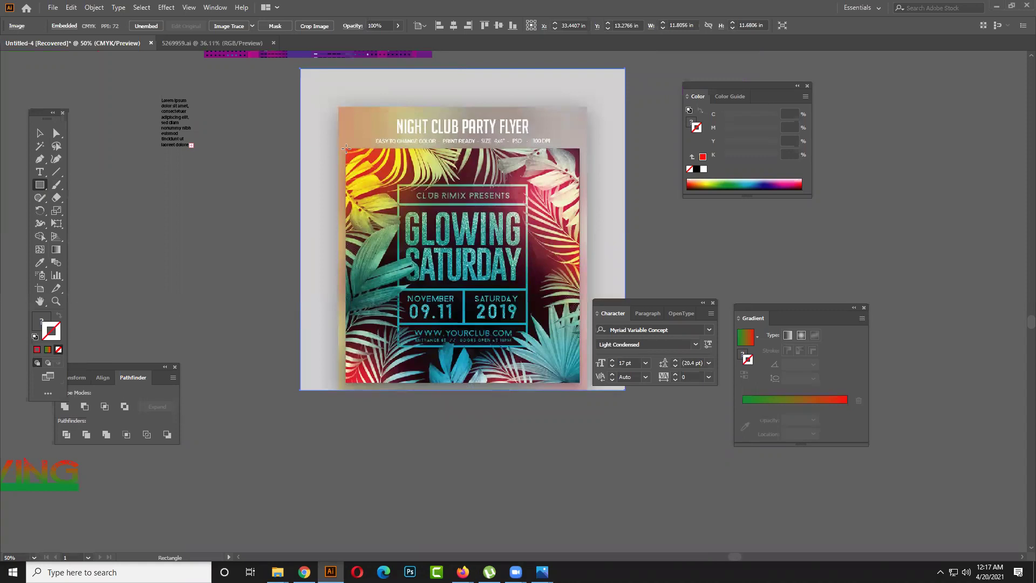
{"action": "left_click_drag", "start_coordinate": [346, 148], "coordinate": [579, 382]}
{"action": "key", "text": "v"}
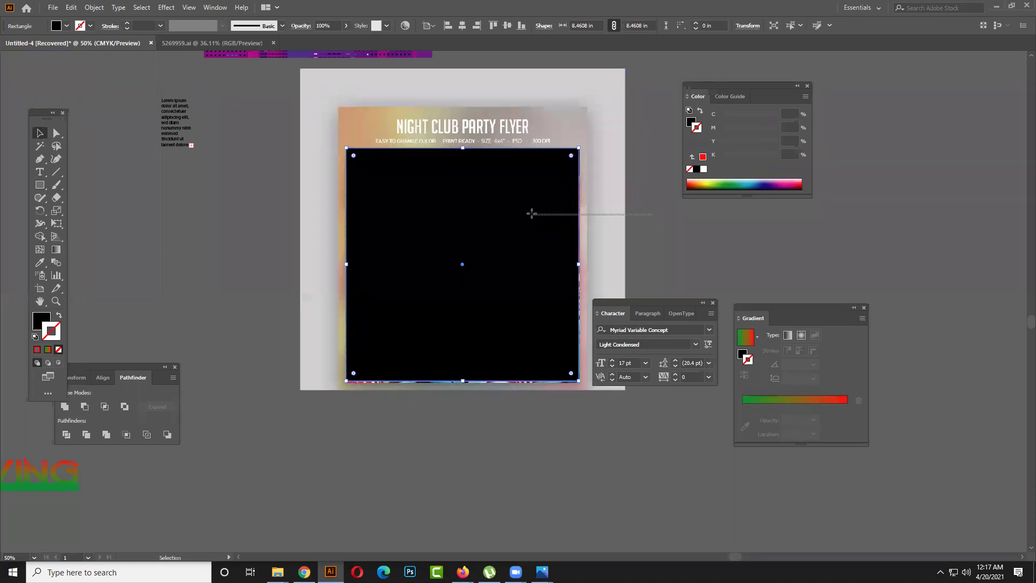
- Clip the flyer image to the square with a clipping mask and move the result to about X 46.39 in, Y 14.44 in
{"action": "right_click", "coordinate": [533, 214]}
{"action": "left_click", "coordinate": [568, 304]}
{"action": "left_click_drag", "start_coordinate": [562, 230], "coordinate": [553, 193]}
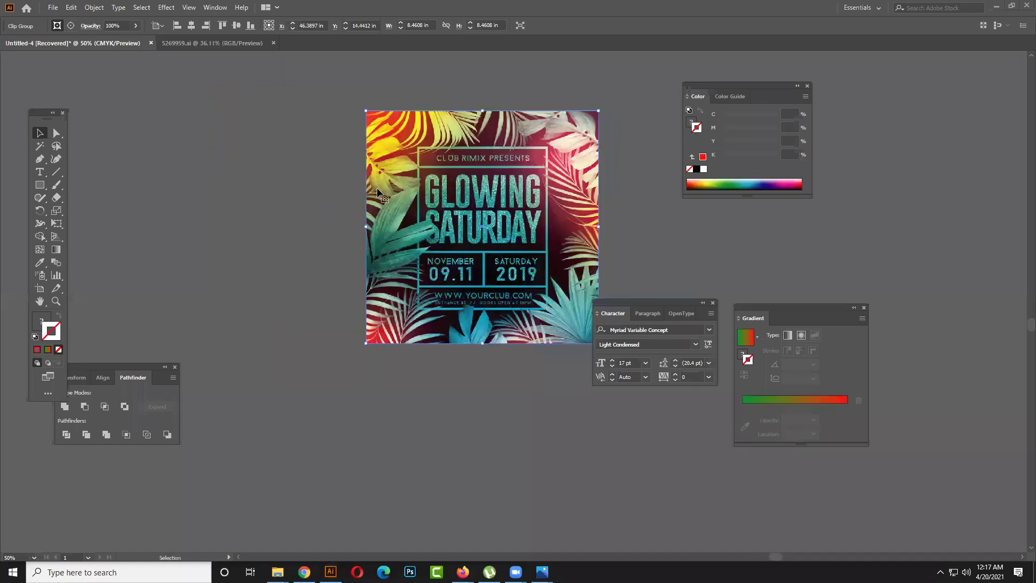
- Draw a rectangle about 11.22 by 12.20 in around the flyer image, leaving a margin on all sides
{"action": "left_click", "coordinate": [43, 186]}
{"action": "left_click_drag", "start_coordinate": [46, 189], "coordinate": [87, 185]}
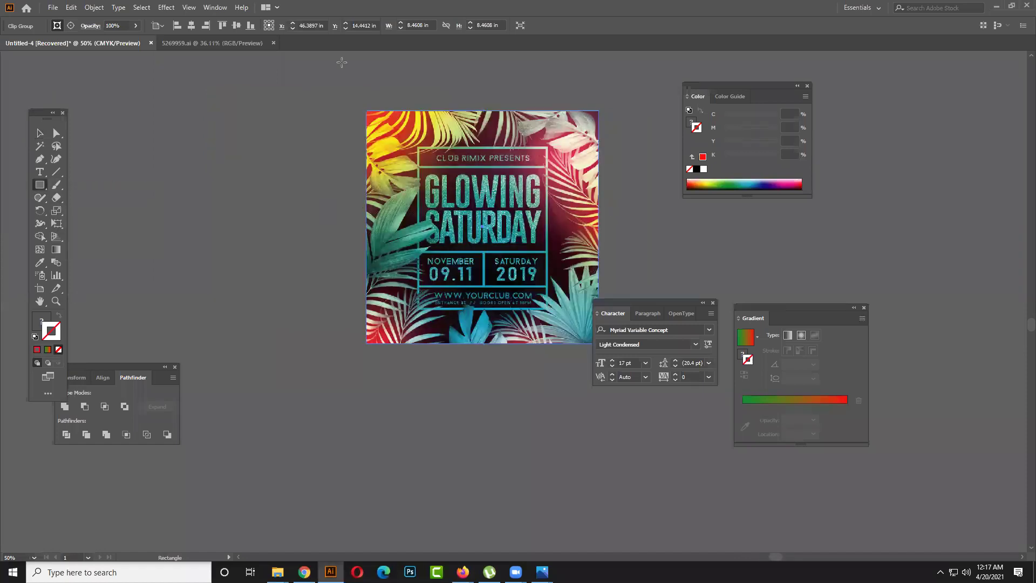
{"action": "left_click_drag", "start_coordinate": [332, 65], "coordinate": [637, 404]}
{"action": "left_click_drag", "start_coordinate": [635, 312], "coordinate": [695, 305]}
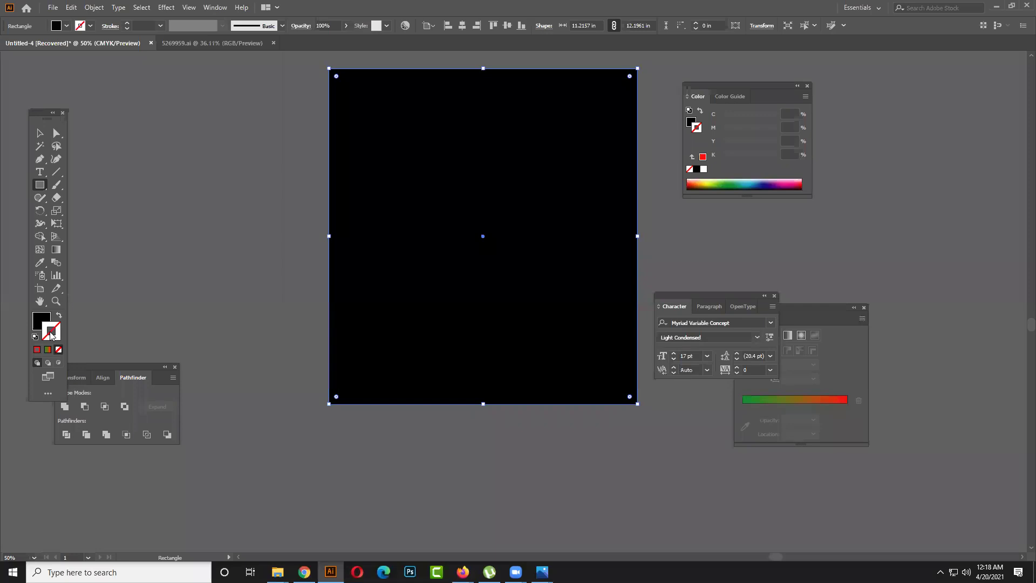
- Fill the new rectangle with white and send it to the back, behind the flyer image
{"action": "left_click", "coordinate": [65, 27]}
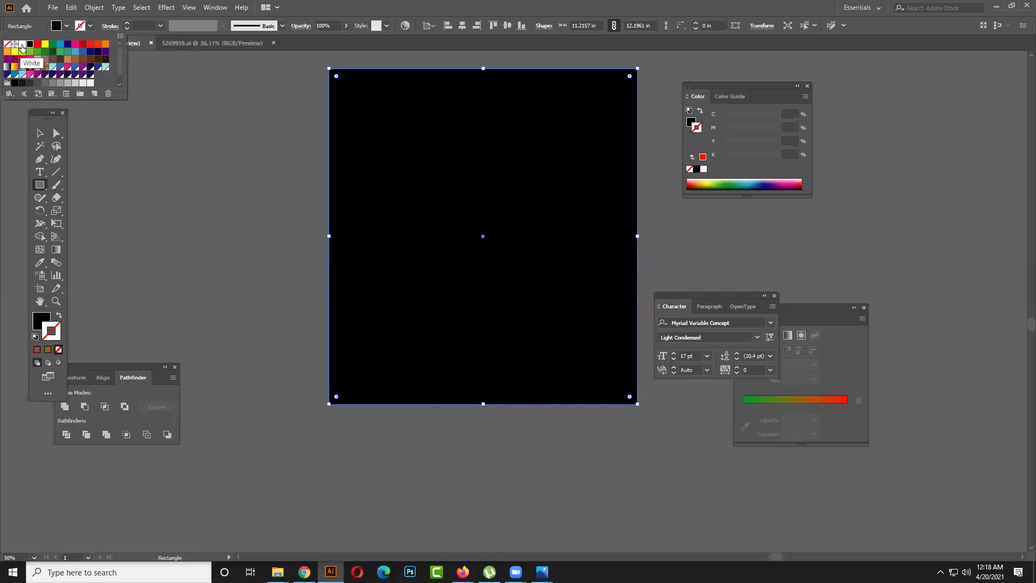
{"action": "left_click", "coordinate": [22, 45]}
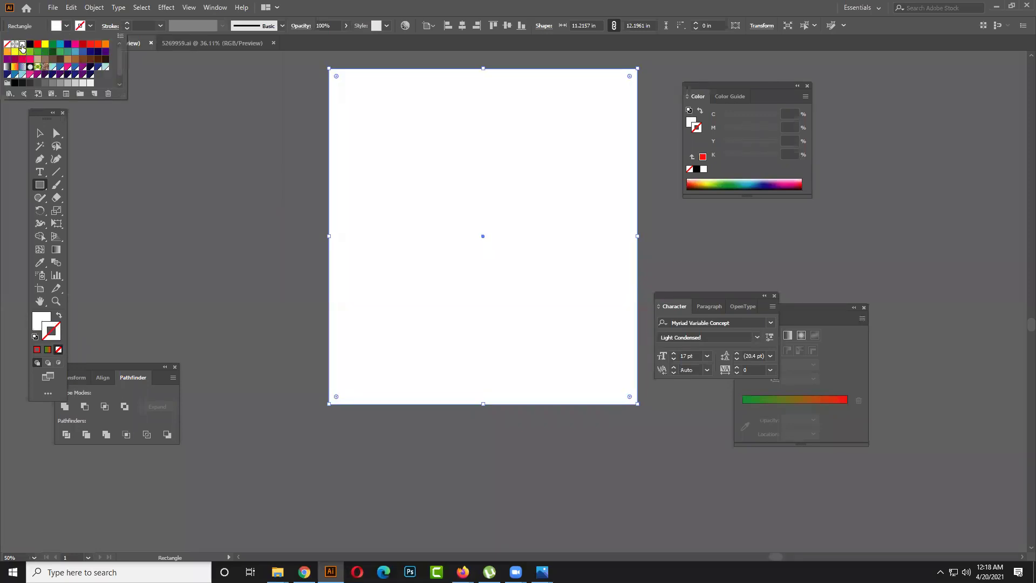
{"action": "right_click", "coordinate": [398, 180]}
{"action": "mouse_move", "coordinate": [470, 358]}
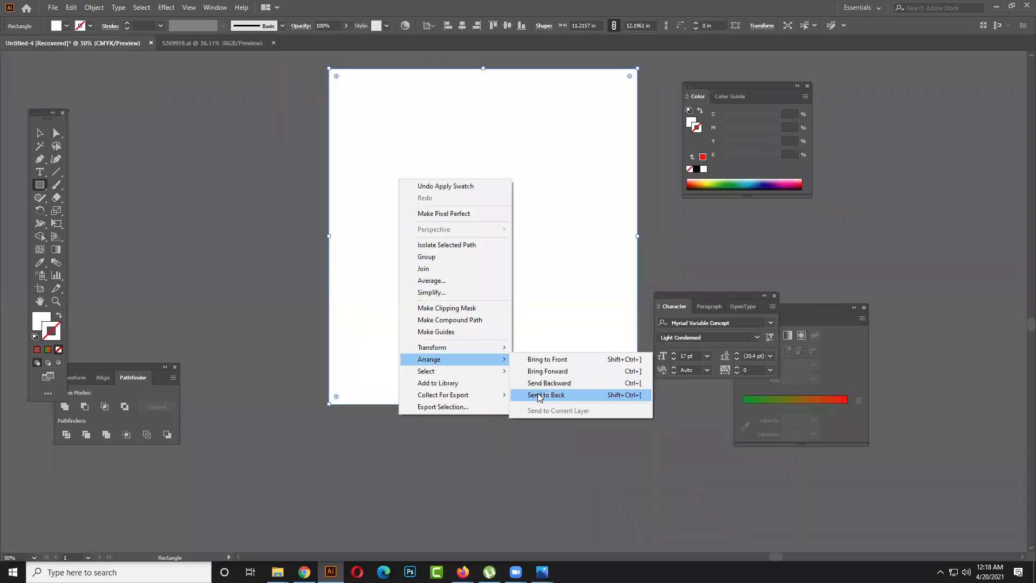
{"action": "left_click", "coordinate": [540, 395]}
{"action": "left_click", "coordinate": [517, 440]}
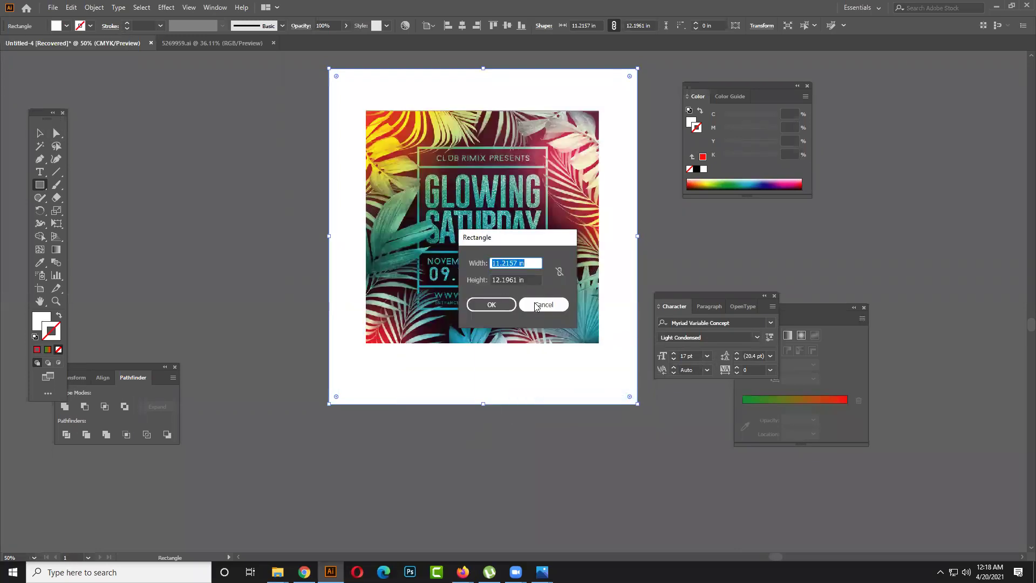
{"action": "left_click", "coordinate": [543, 303]}
- Move the flyer image slightly down to the middle of the white rectangle, about X 46.41 in, Y 14.79 in
{"action": "left_click", "coordinate": [40, 133]}
{"action": "left_click_drag", "start_coordinate": [468, 306], "coordinate": [470, 317]}
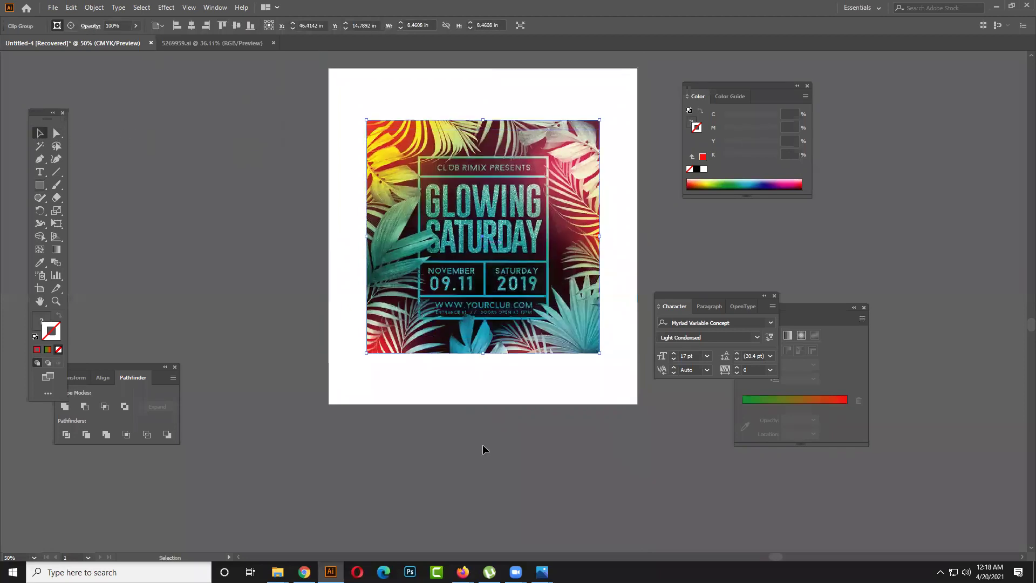
{"action": "left_click", "coordinate": [483, 472]}
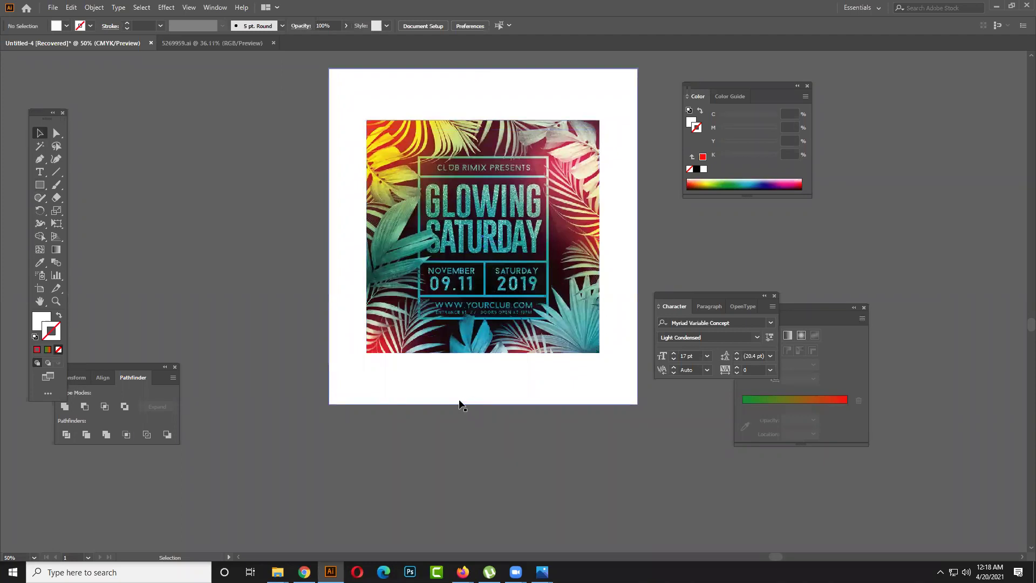
- Draw a second rectangle exactly covering the white one and fill it with the greyish pink C4ADAD
{"action": "left_click", "coordinate": [39, 186]}
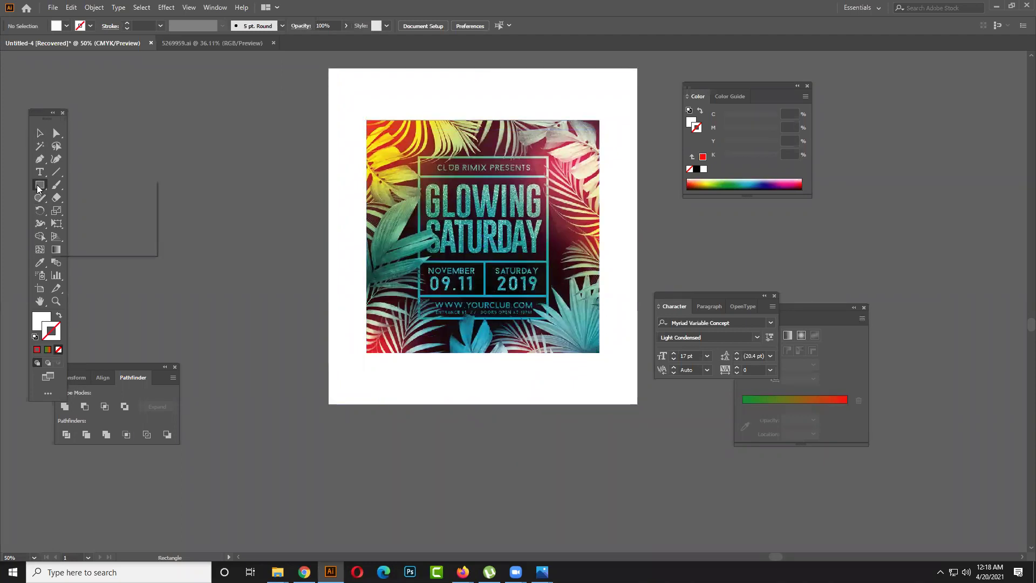
{"action": "scroll", "coordinate": [347, 76], "scroll_direction": "up", "scroll_amount": 1}
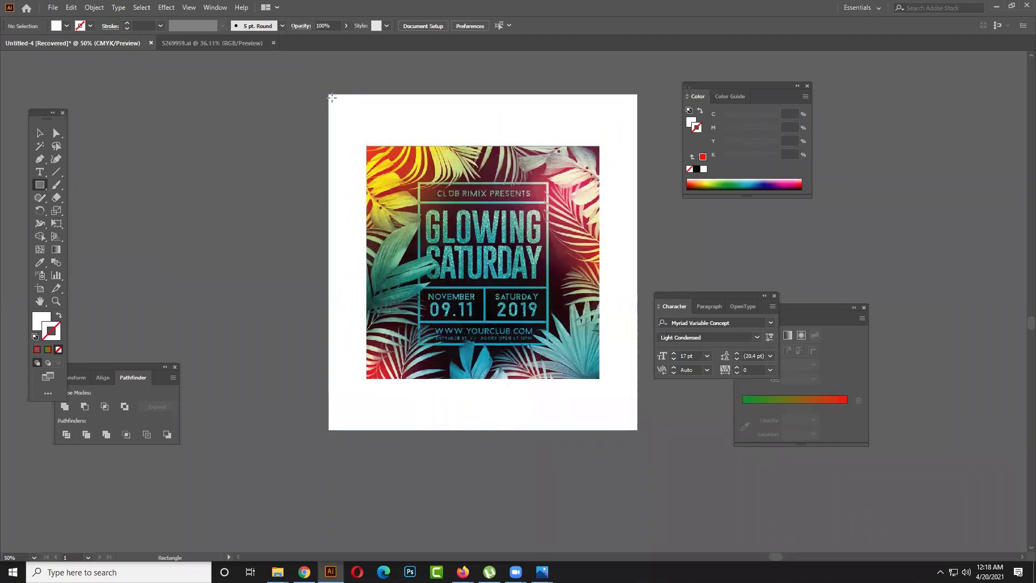
{"action": "left_click_drag", "start_coordinate": [328, 95], "coordinate": [638, 430]}
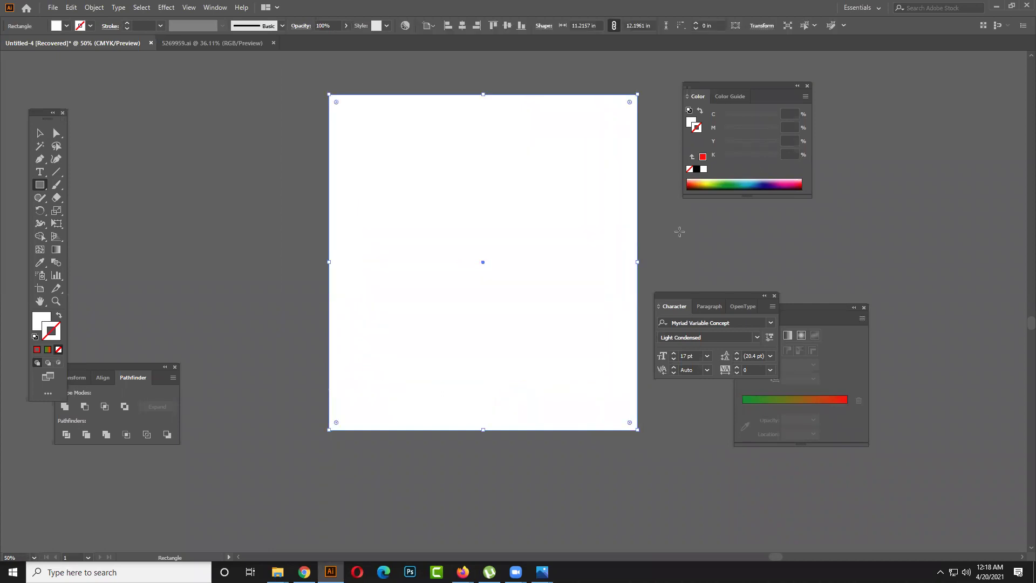
{"action": "double_click", "coordinate": [41, 322]}
{"action": "mouse_move", "coordinate": [384, 243]}
{"action": "left_mouse_down"}
{"action": "mouse_move", "coordinate": [383, 259]}
{"action": "mouse_move", "coordinate": [393, 245]}
{"action": "left_mouse_up"}
{"action": "left_click", "coordinate": [632, 218]}
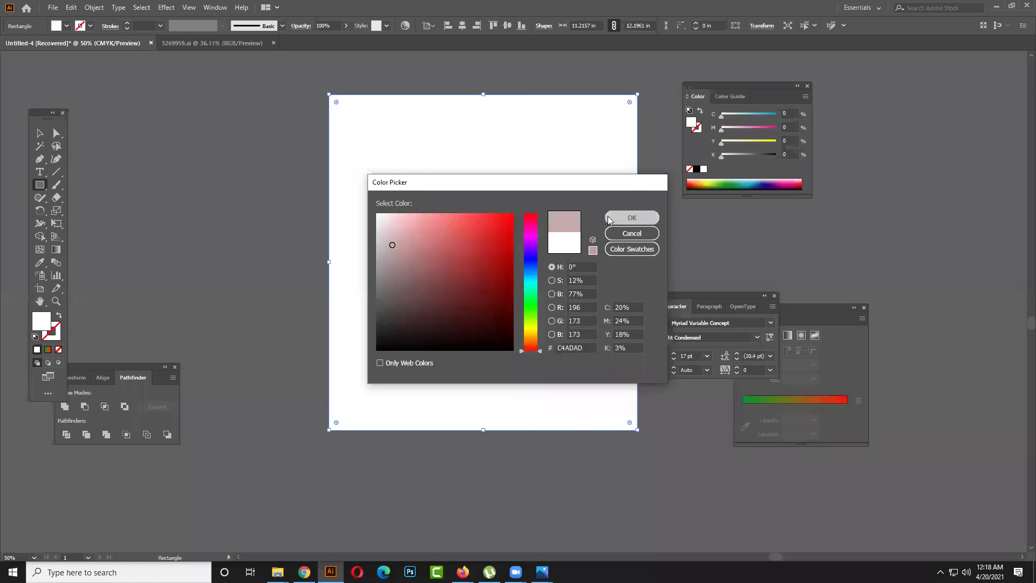
- Delete the pink rectangle's upper-right anchor point so that only its lower-left triangle remains
{"action": "key", "text": "a"}
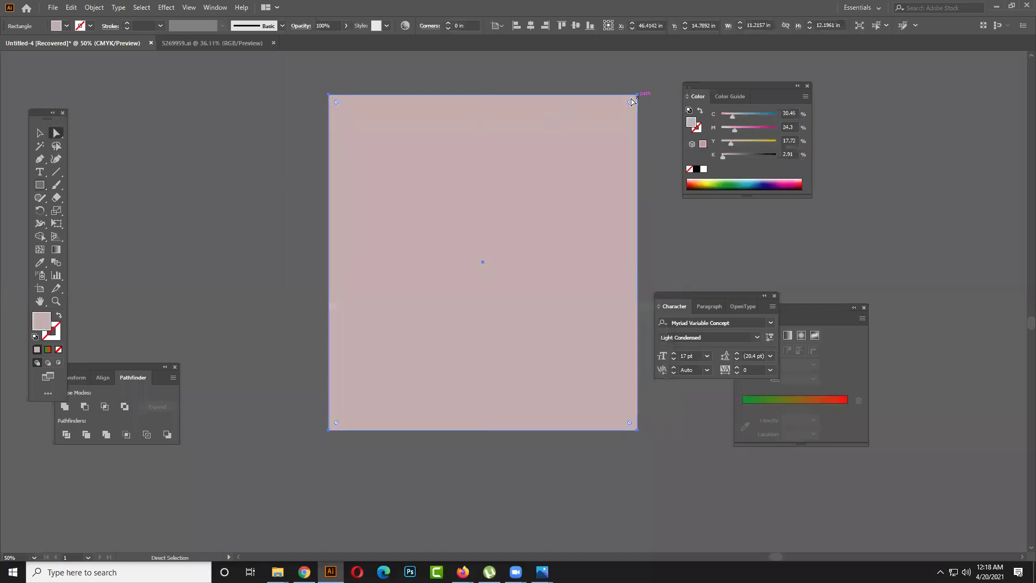
{"action": "left_click", "coordinate": [638, 96]}
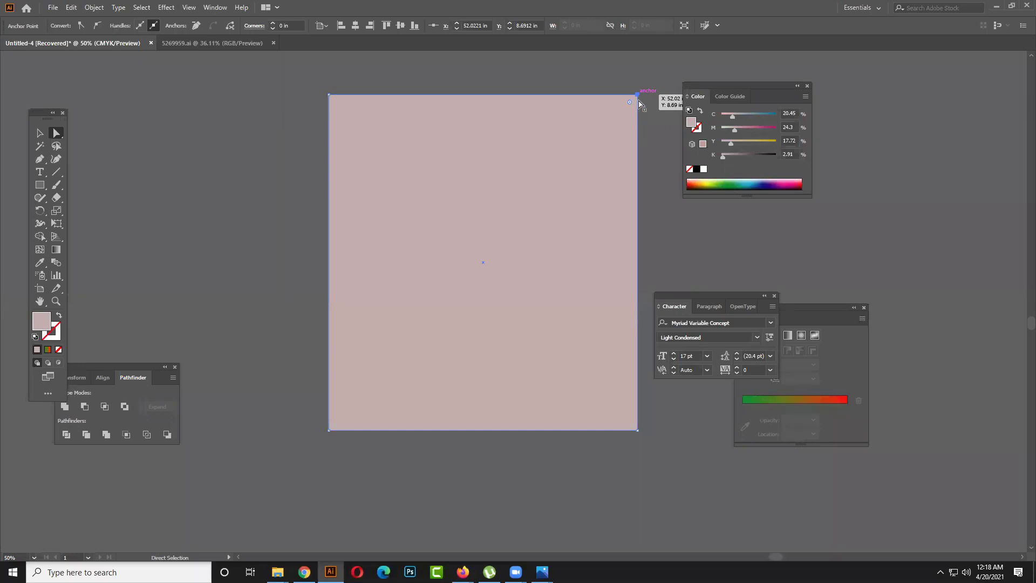
{"action": "left_click_drag", "start_coordinate": [639, 97], "coordinate": [561, 208]}
{"action": "key", "text": "Delete"}
- Bring the flyer image to the front, above the pink triangle
{"action": "left_click", "coordinate": [39, 133]}
{"action": "right_click", "coordinate": [468, 205]}
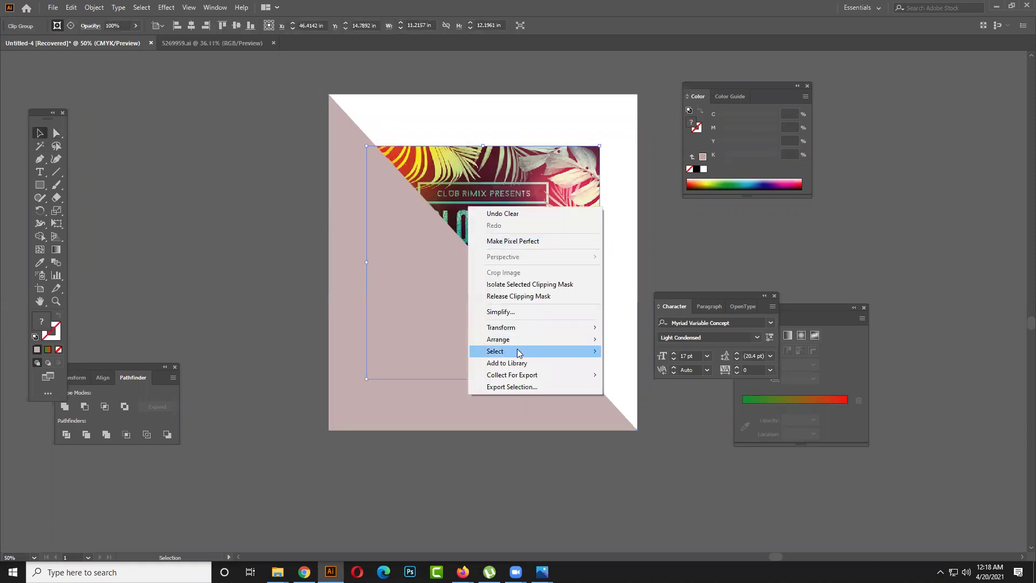
{"action": "mouse_move", "coordinate": [522, 339]}
{"action": "left_click", "coordinate": [667, 344]}
{"action": "left_click", "coordinate": [656, 225]}
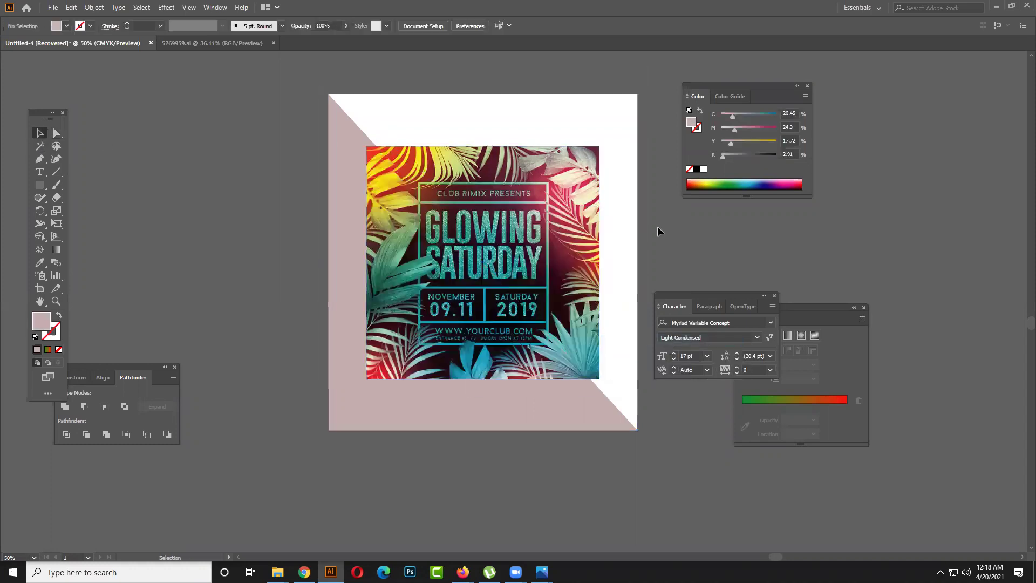
- Duplicate the flyer image to the right of the white background and delete the copy
{"action": "left_click", "coordinate": [512, 236]}
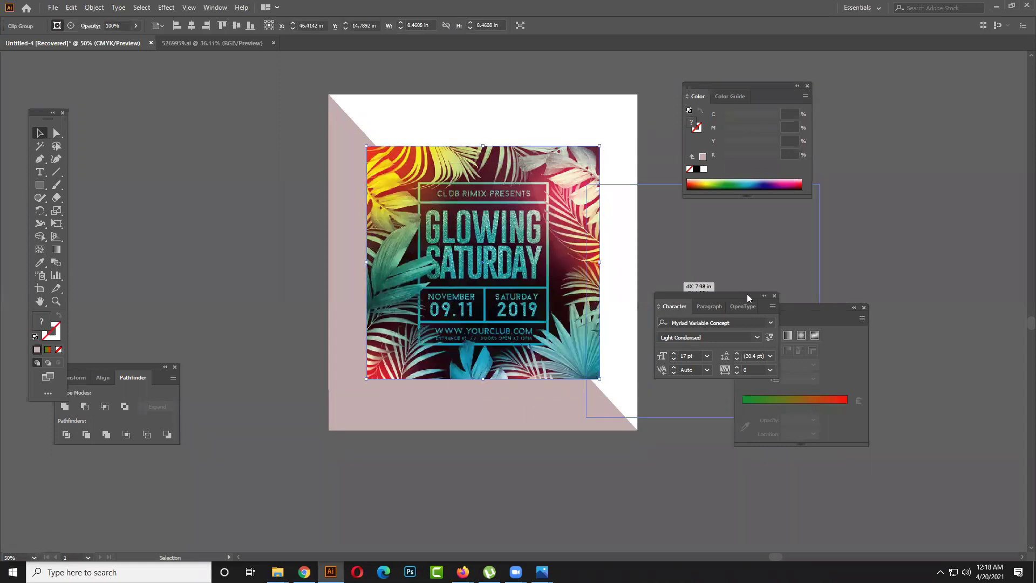
{"action": "left_click_drag", "start_coordinate": [551, 243], "coordinate": [889, 261]}
{"action": "left_click_drag", "start_coordinate": [815, 260], "coordinate": [658, 261]}
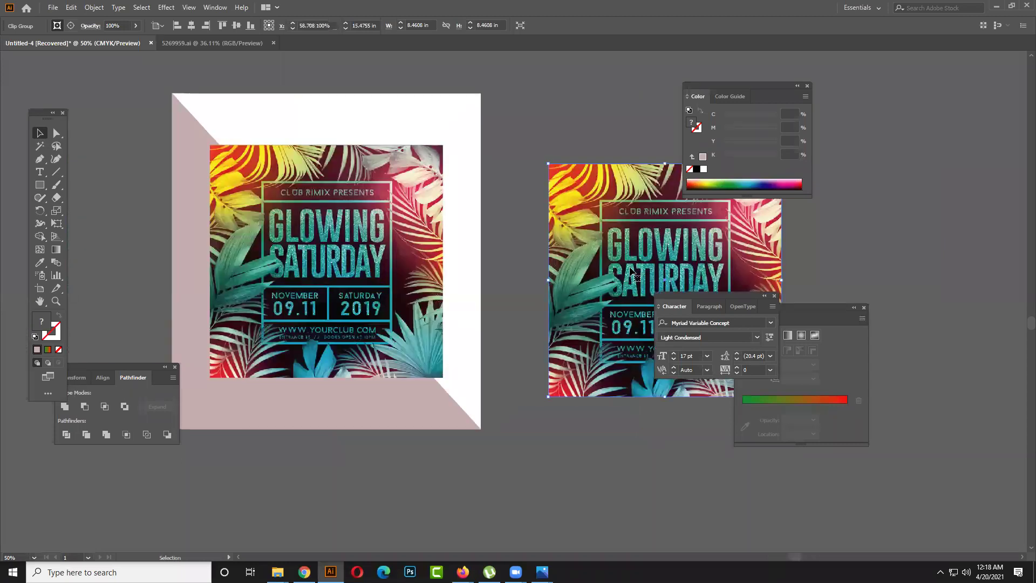
{"action": "key", "text": "Delete"}
{"action": "left_click_drag", "start_coordinate": [504, 259], "coordinate": [626, 243]}
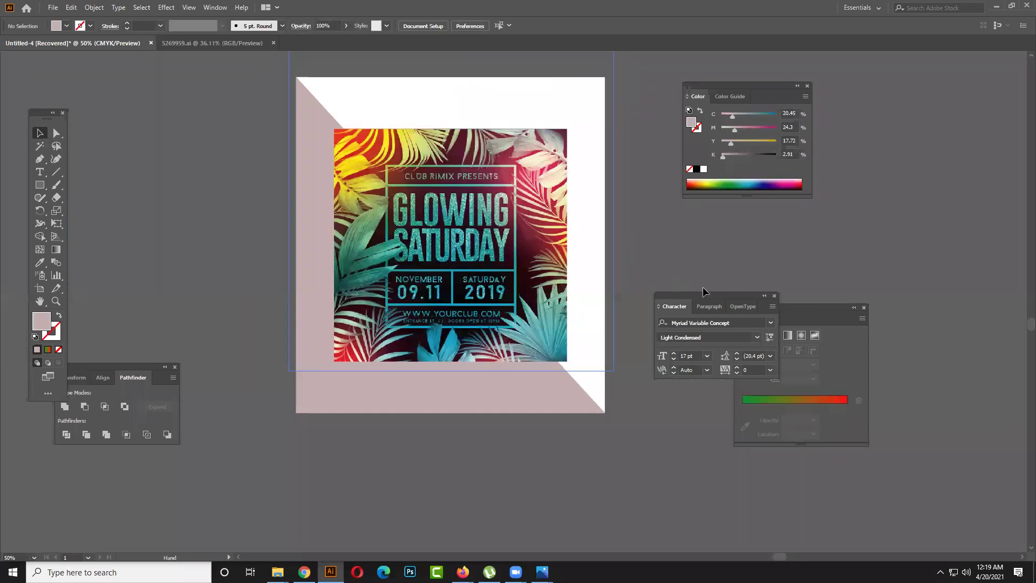
- Draw a closed arched shape about 8.46 by 0.67 in along the flyer's lower edge with the Pen tool and fill it black
{"action": "left_click_drag", "start_coordinate": [718, 296], "coordinate": [798, 273]}
{"action": "left_click", "coordinate": [44, 161]}
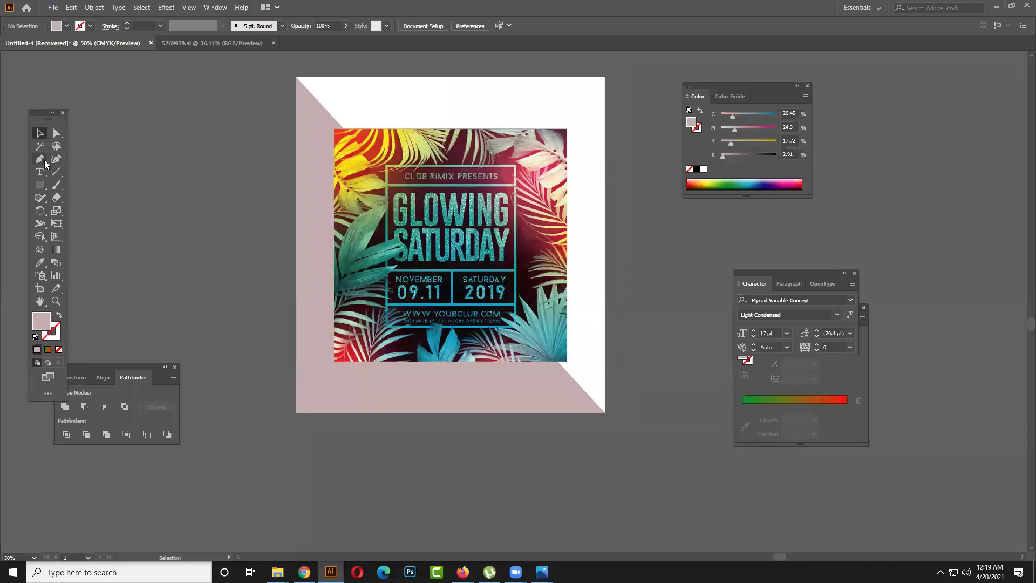
{"action": "left_click_drag", "start_coordinate": [44, 160], "coordinate": [65, 159]}
{"action": "left_click", "coordinate": [333, 362]}
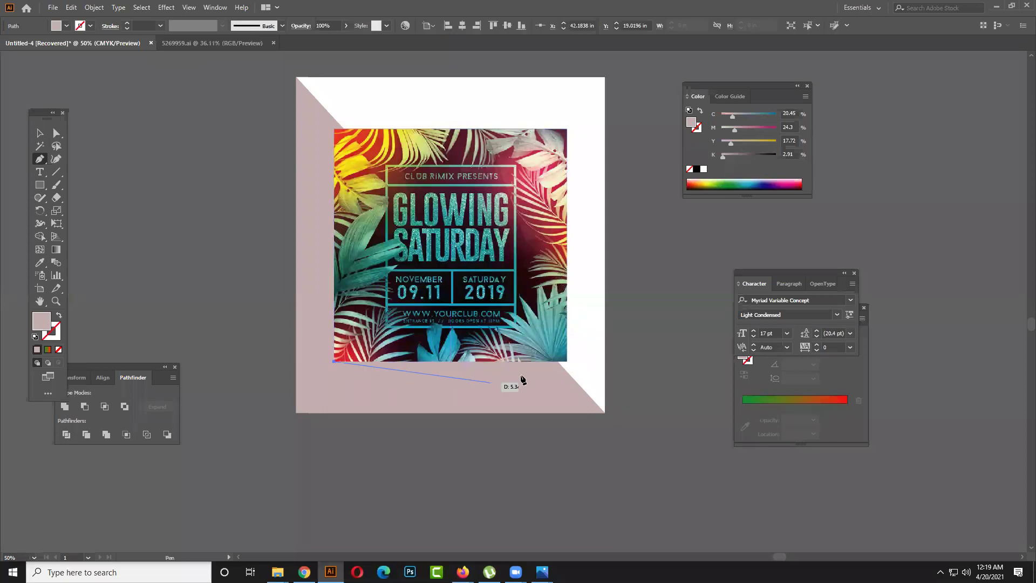
{"action": "left_click", "coordinate": [567, 362]}
{"action": "left_click", "coordinate": [674, 403]}
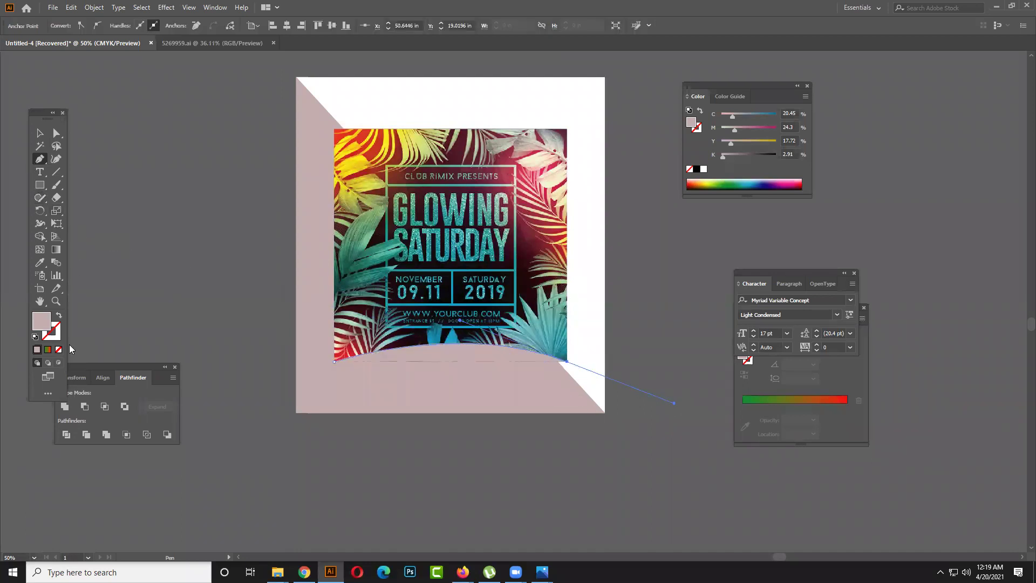
{"action": "key", "text": "ctrl+z"}
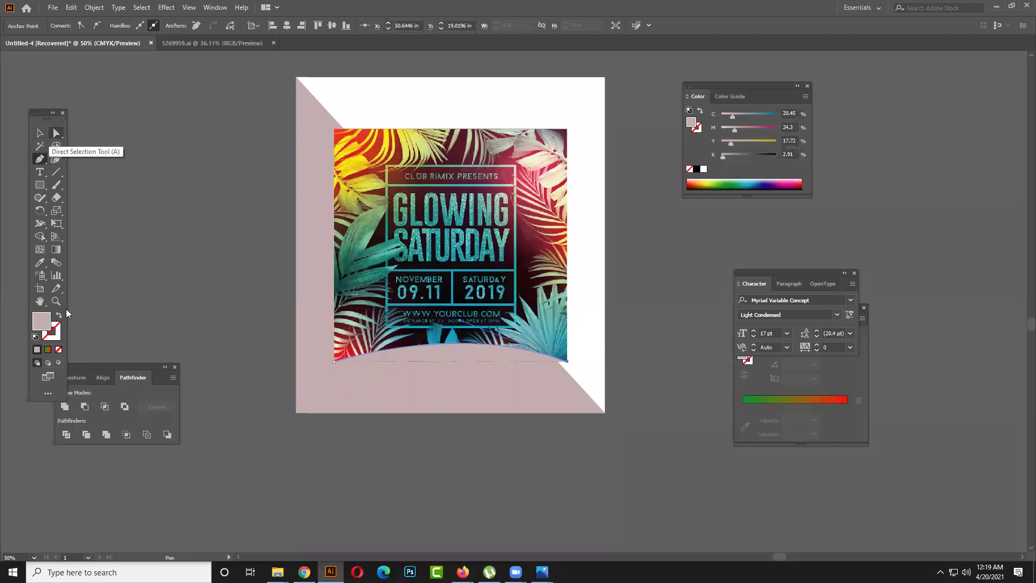
{"action": "left_click", "coordinate": [696, 170]}
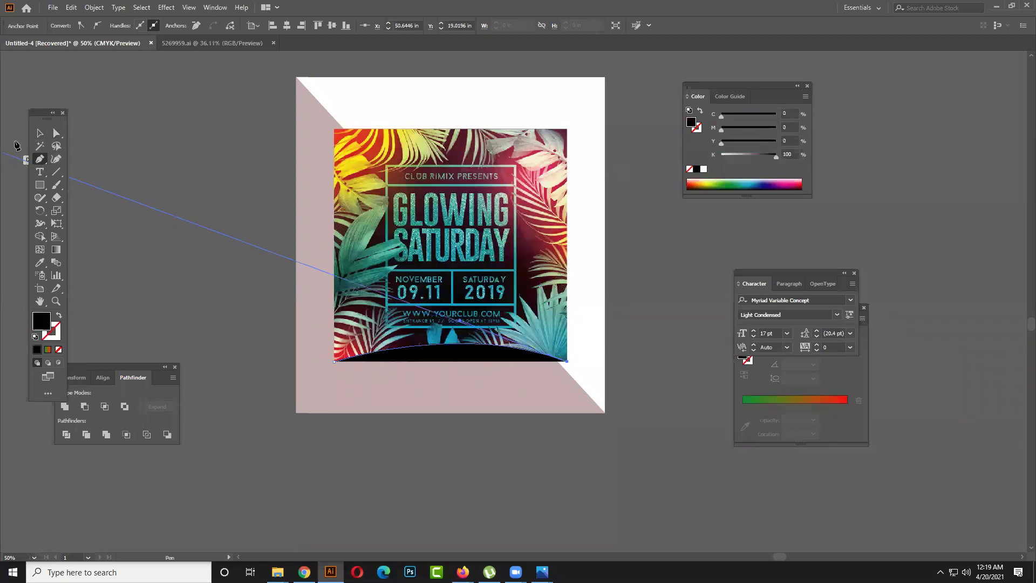
{"action": "left_click", "coordinate": [334, 361]}
{"action": "left_click", "coordinate": [40, 135]}
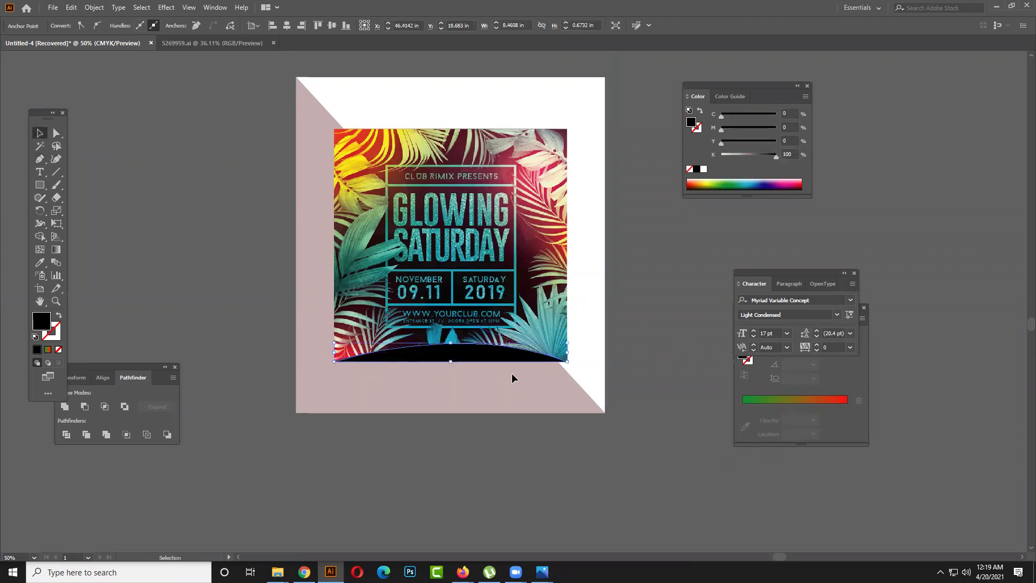
- Move the black arch just below the flyer image and apply a Gaussian Blur with a radius of 58.6 pixels
{"action": "left_click", "coordinate": [489, 368]}
{"action": "left_click_drag", "start_coordinate": [476, 359], "coordinate": [476, 384]}
{"action": "left_click", "coordinate": [141, 7]}
{"action": "left_click", "coordinate": [168, 7]}
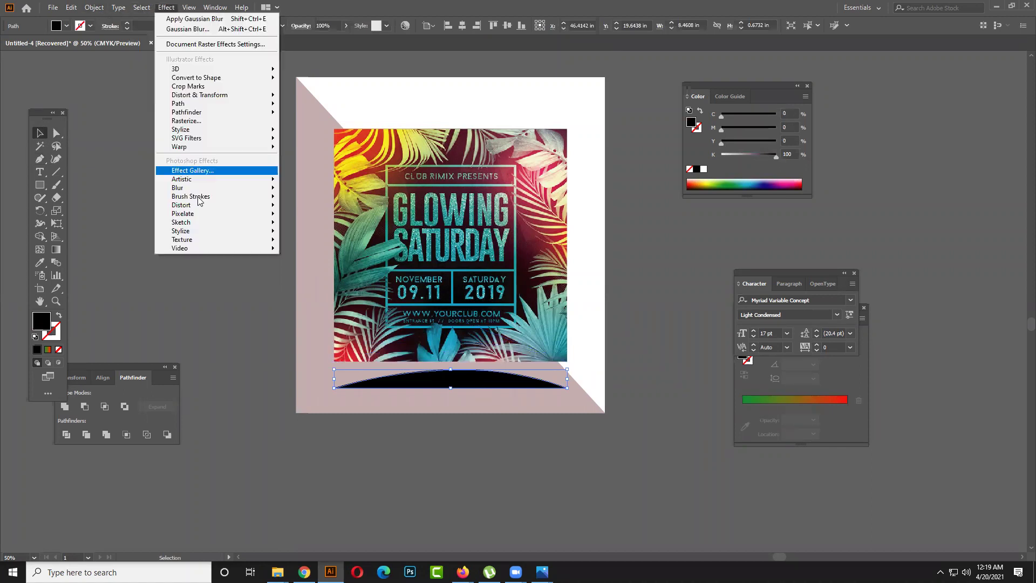
{"action": "mouse_move", "coordinate": [206, 190]}
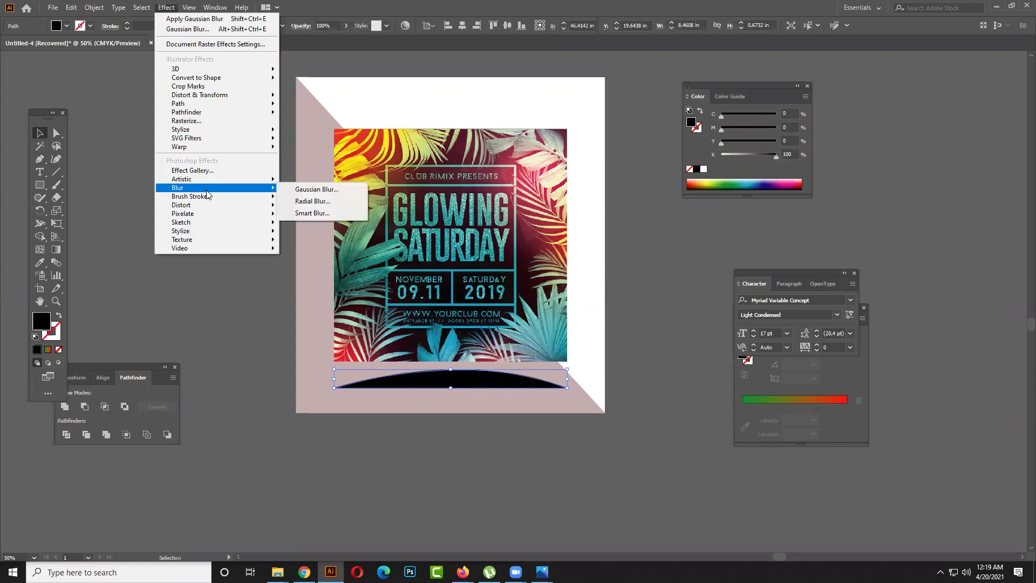
{"action": "left_click", "coordinate": [320, 190]}
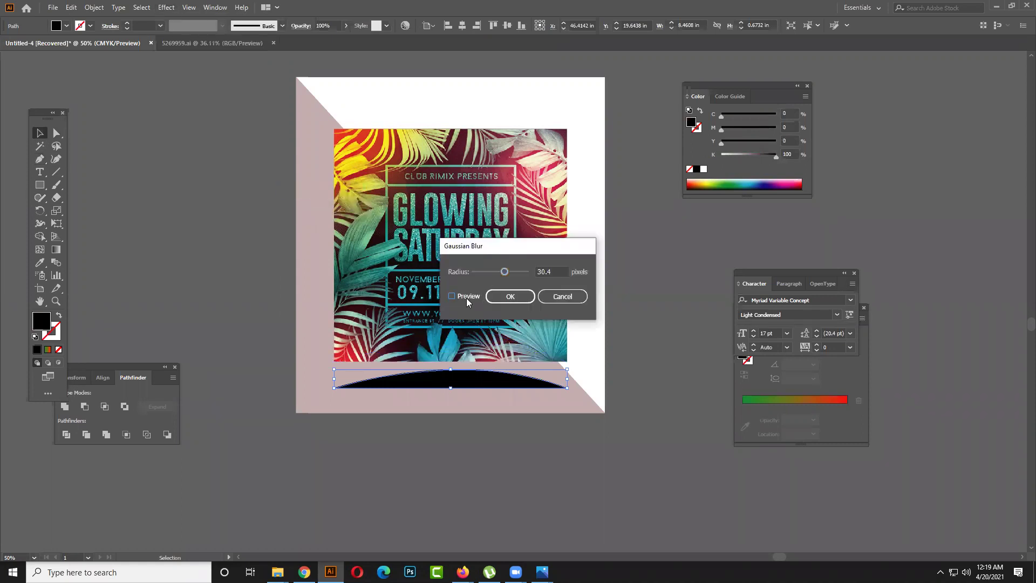
{"action": "left_click", "coordinate": [467, 297]}
{"action": "left_click_drag", "start_coordinate": [507, 275], "coordinate": [513, 274]}
{"action": "left_click", "coordinate": [509, 296]}
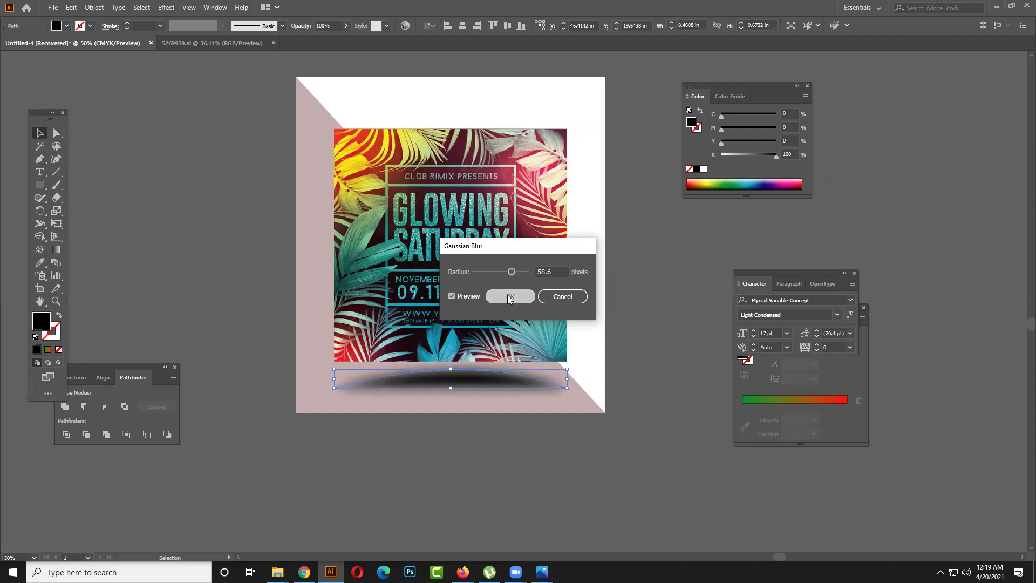
- Move the blurred arch up to the flyer's lower edge, about Y 18.88 in, and place it behind the flyer image
{"action": "left_click", "coordinate": [492, 402]}
{"action": "left_click_drag", "start_coordinate": [478, 379], "coordinate": [513, 363]}
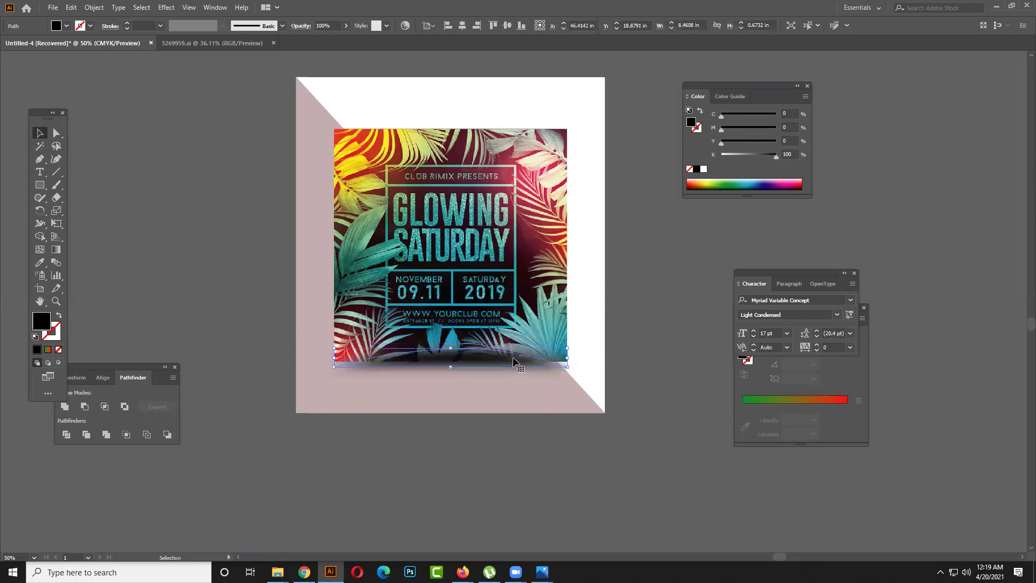
{"action": "right_click", "coordinate": [513, 358]}
{"action": "left_click", "coordinate": [629, 319]}
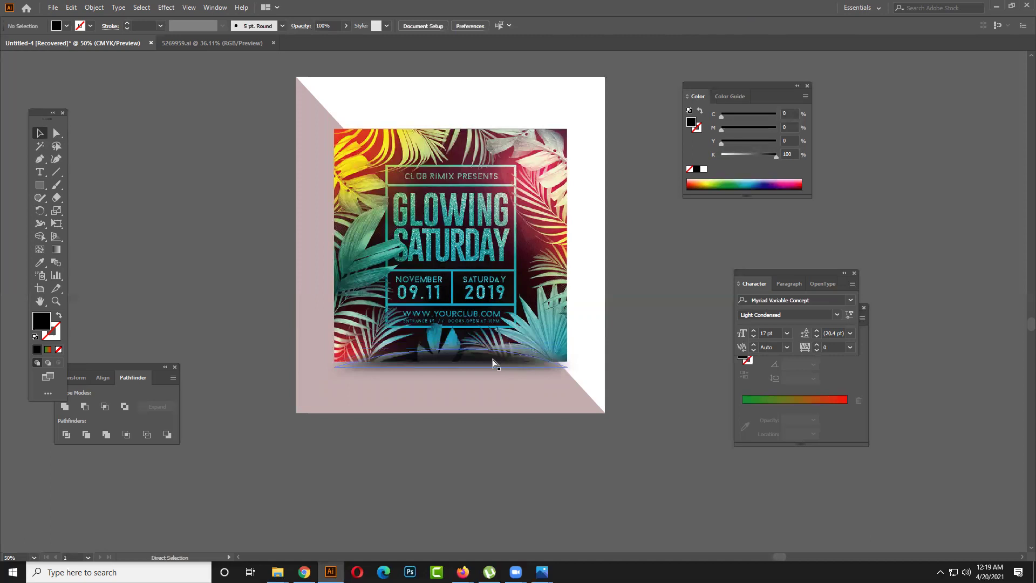
{"action": "key", "text": "v"}
{"action": "left_click", "coordinate": [441, 365]}
{"action": "key", "text": "a"}
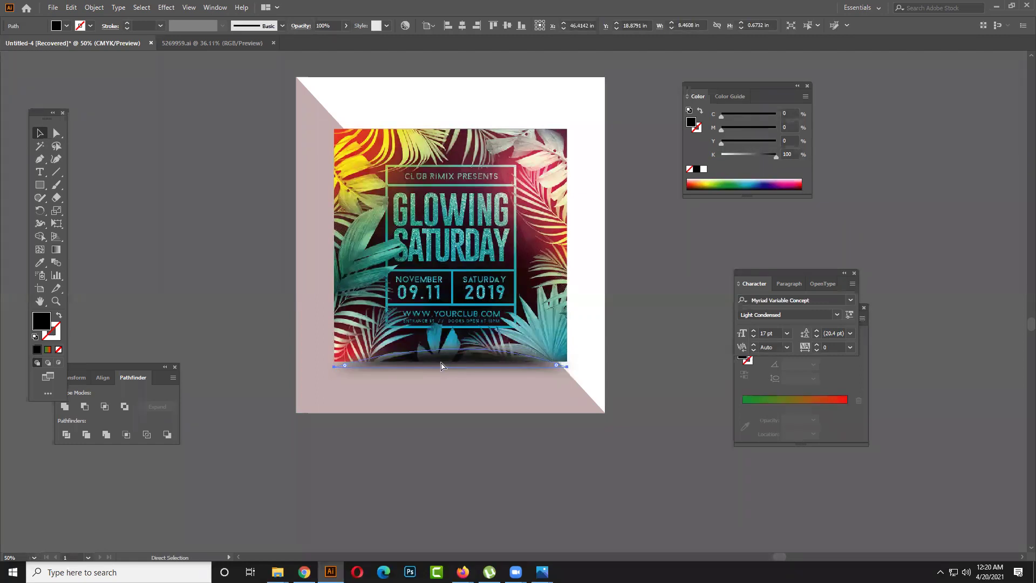
{"action": "key", "text": "v"}
{"action": "left_click", "coordinate": [629, 418]}
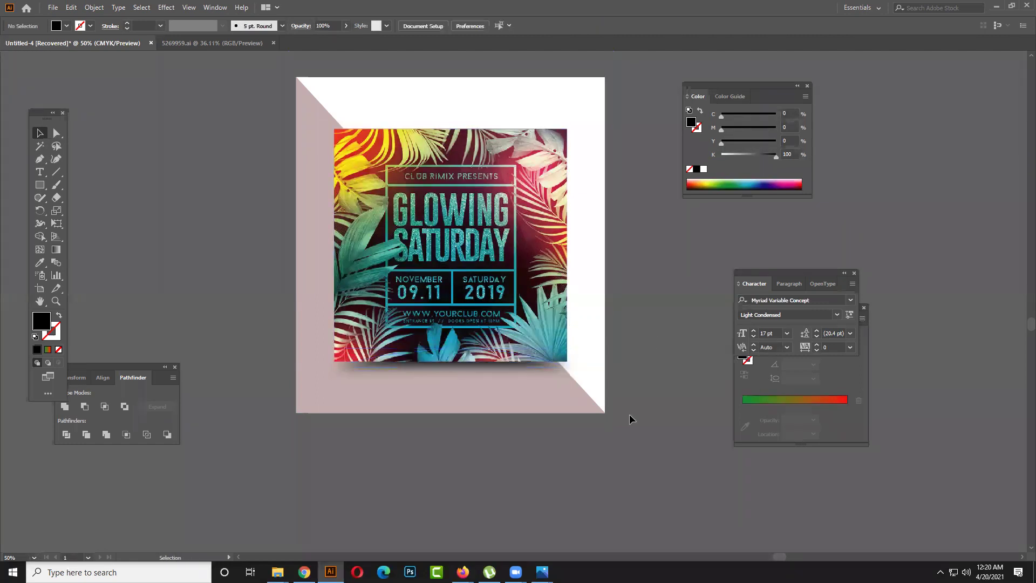
- Widen the shadow shape to about 10.16 in by moving its two end anchor points outward past the flyer's sides
{"action": "left_click", "coordinate": [413, 367]}
{"action": "key", "text": "a"}
{"action": "left_click_drag", "start_coordinate": [332, 367], "coordinate": [314, 366]}
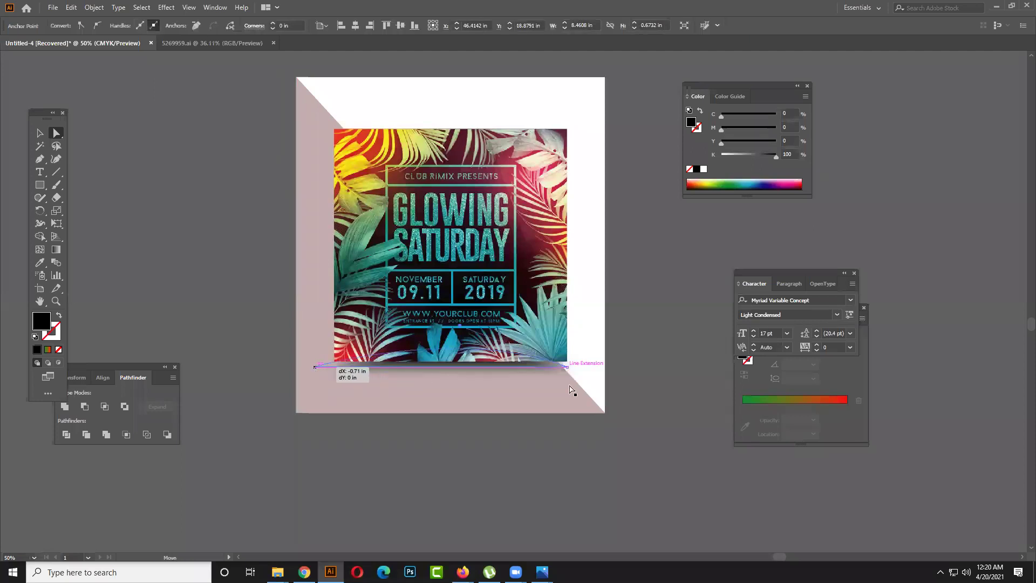
{"action": "left_click_drag", "start_coordinate": [570, 367], "coordinate": [595, 370]}
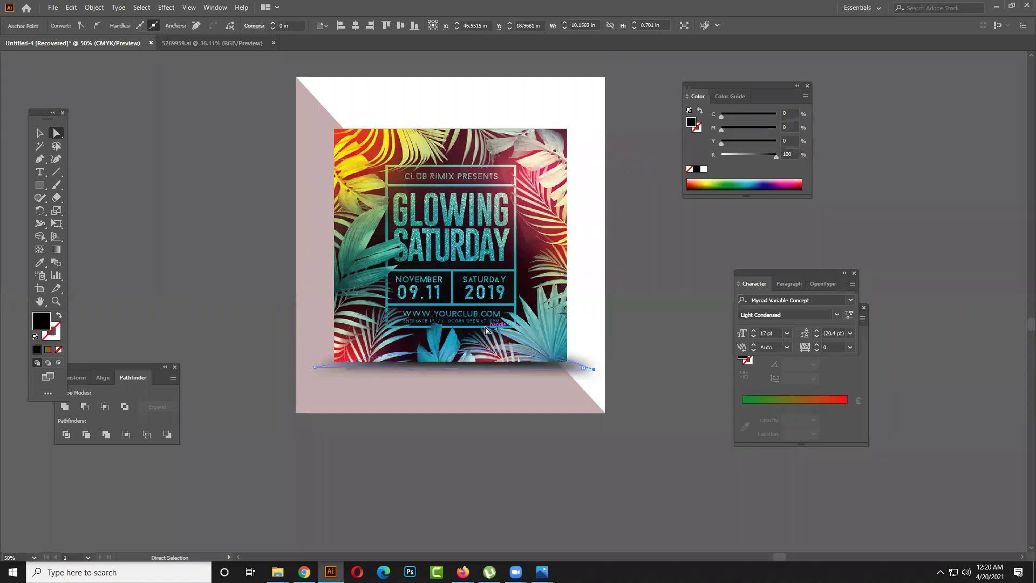
- Raise the shadow arch's upper anchor to a height of about 1.54 in, and add a middle anchor on its lower edge pulled slightly upward
{"action": "left_click_drag", "start_coordinate": [492, 314], "coordinate": [450, 275]}
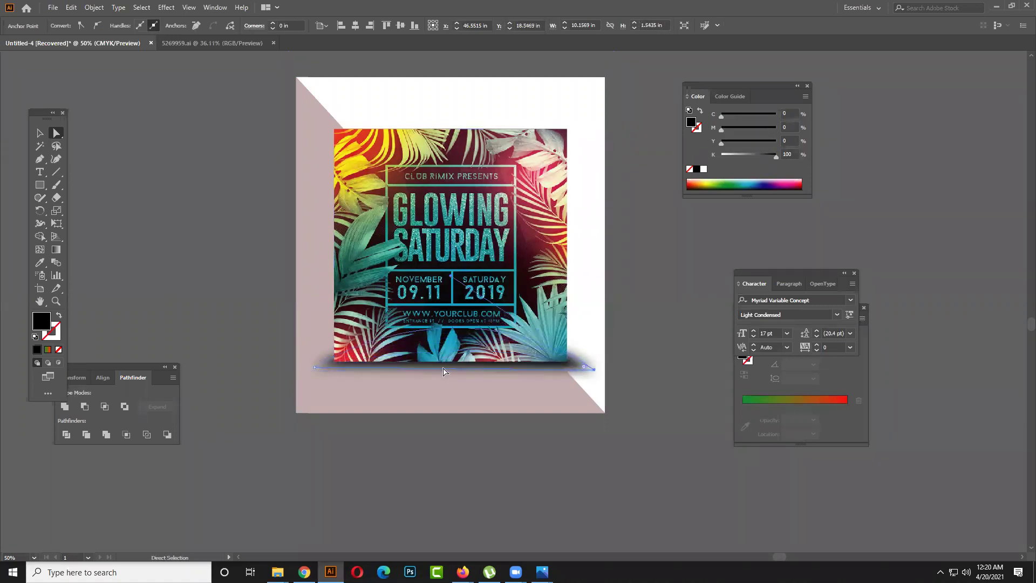
{"action": "left_click_drag", "start_coordinate": [442, 371], "coordinate": [440, 371]}
{"action": "left_click", "coordinate": [40, 159]}
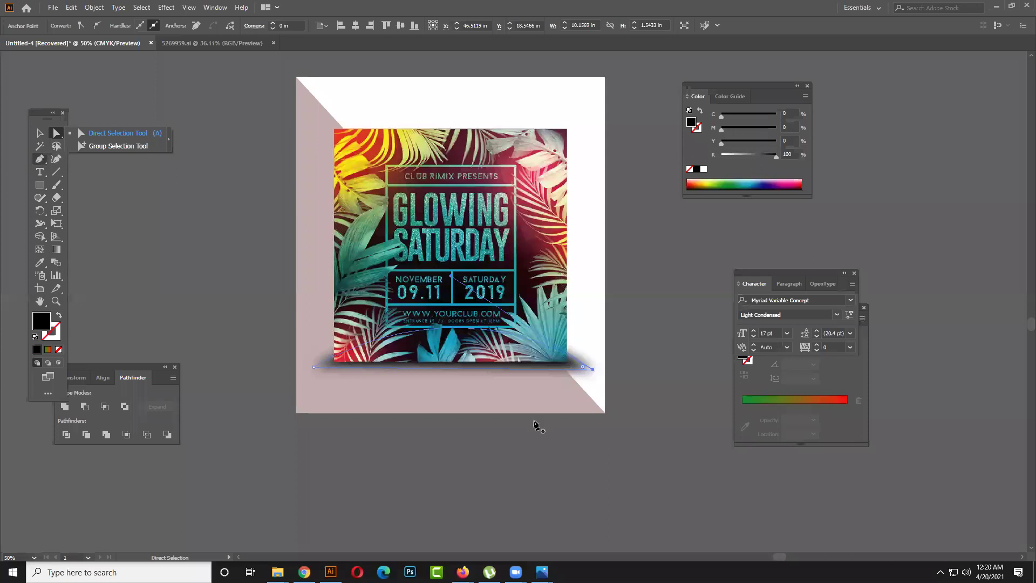
{"action": "left_click", "coordinate": [446, 368]}
{"action": "key", "text": "a"}
{"action": "left_click", "coordinate": [452, 369]}
{"action": "mouse_move", "coordinate": [451, 369]}
{"action": "left_mouse_down"}
{"action": "mouse_move", "coordinate": [458, 351]}
{"action": "mouse_move", "coordinate": [453, 362]}
{"action": "left_mouse_up"}
- Narrow the shadow to about 9.74 in by moving its two end anchor points inward
{"action": "left_click_drag", "start_coordinate": [593, 370], "coordinate": [586, 369]}
{"action": "left_click_drag", "start_coordinate": [314, 369], "coordinate": [320, 370]}
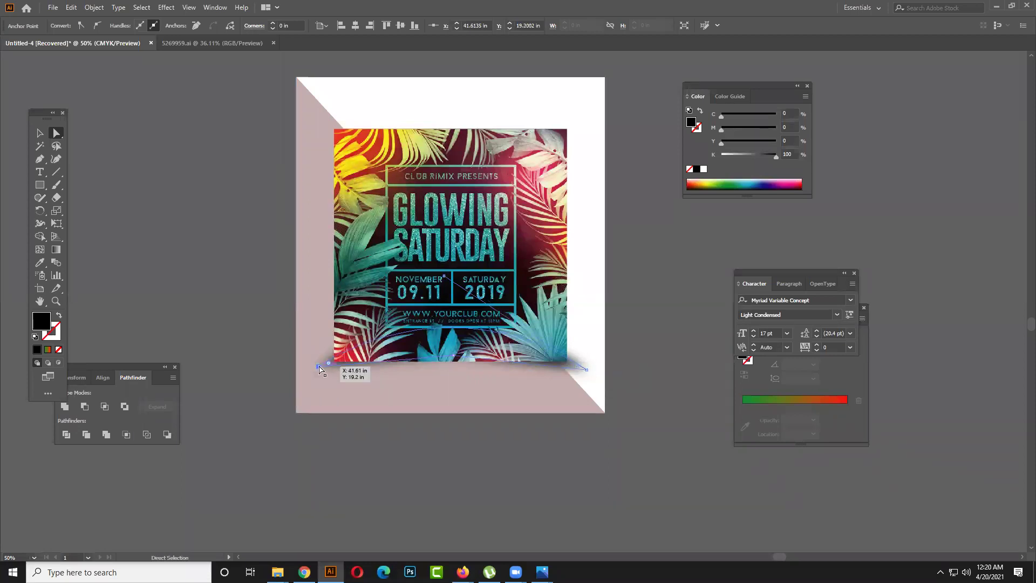
{"action": "left_click", "coordinate": [704, 322]}
{"action": "scroll", "coordinate": [634, 426], "scroll_direction": "up", "scroll_amount": 4}
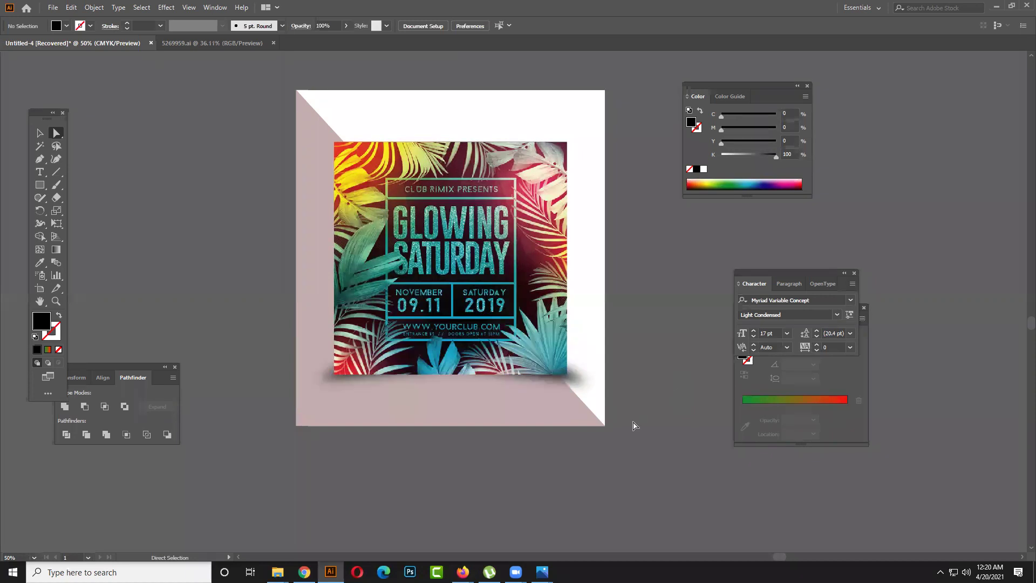
{"action": "left_click_drag", "start_coordinate": [583, 427], "coordinate": [583, 419]}
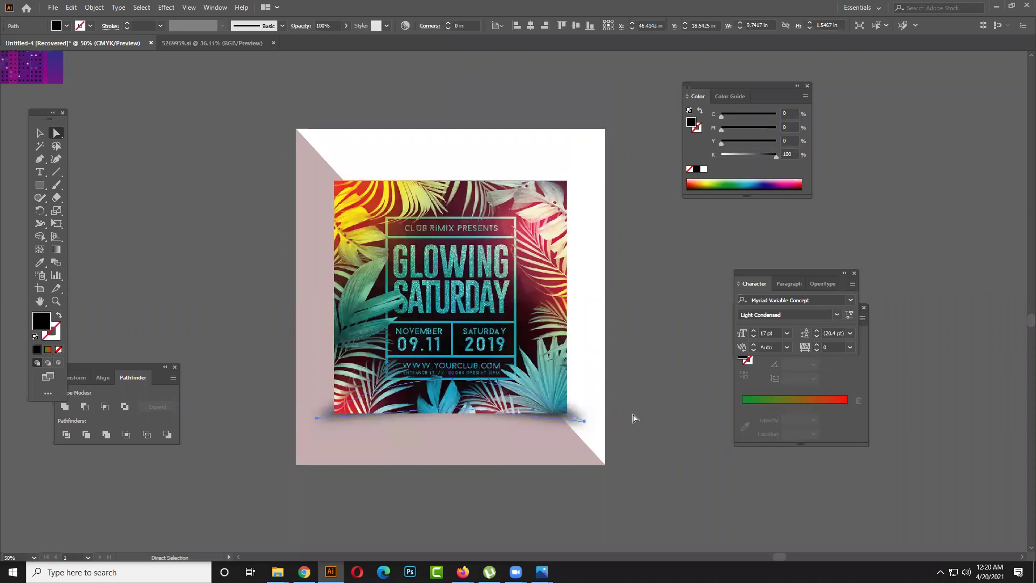
{"action": "left_click", "coordinate": [634, 419]}
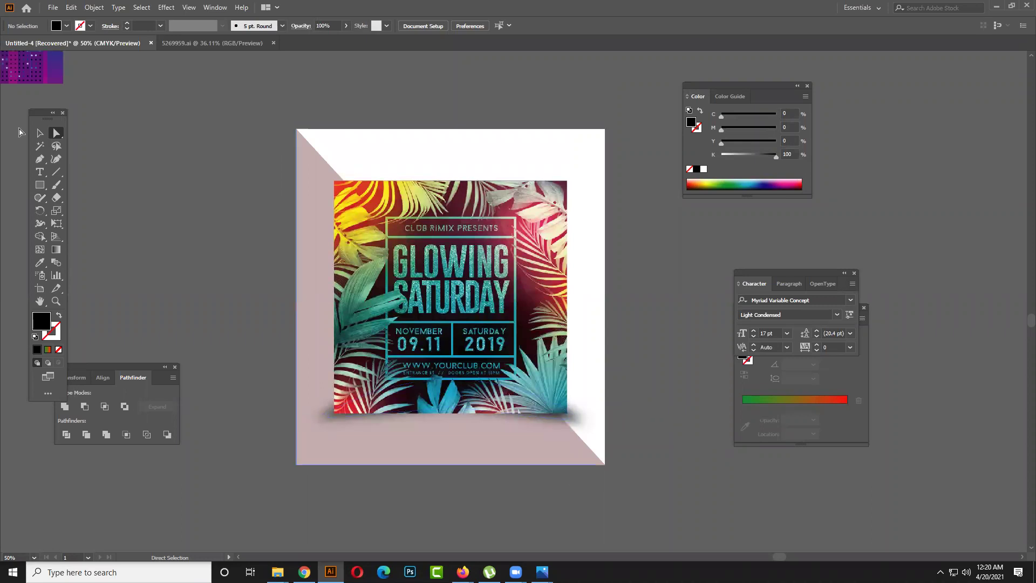
- Delete the duplicate flyer and the vertical side shadow, and move the blurred arch off the flyer to below the background
{"action": "left_click", "coordinate": [39, 134]}
{"action": "left_click_drag", "start_coordinate": [323, 414], "coordinate": [316, 309]}
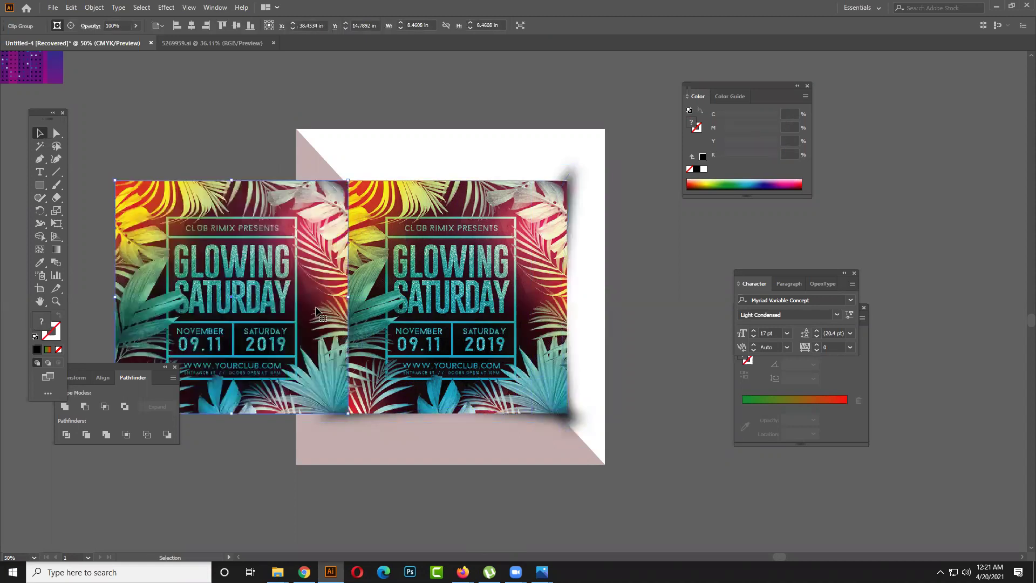
{"action": "key", "text": "Delete"}
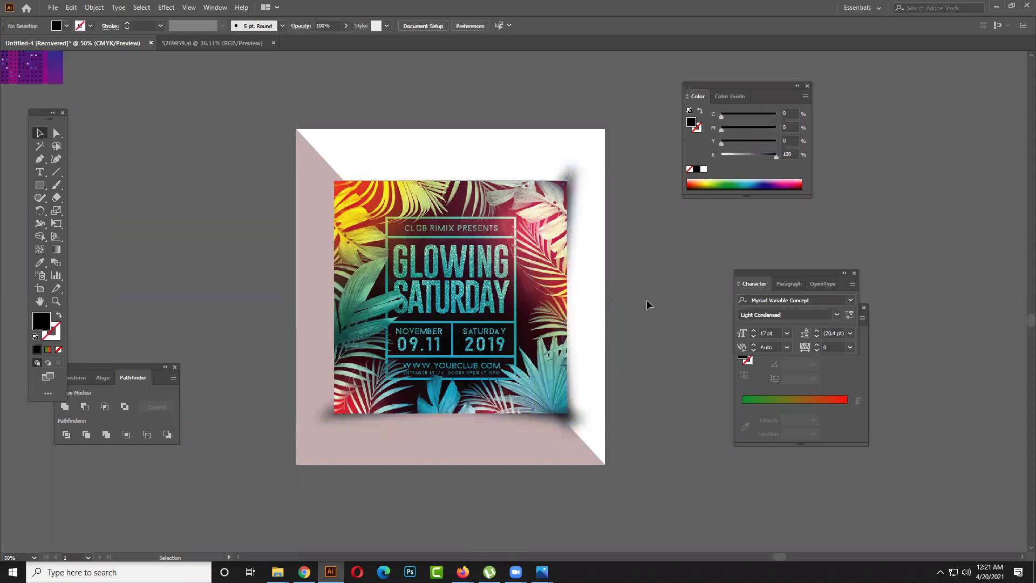
{"action": "left_click_drag", "start_coordinate": [665, 262], "coordinate": [668, 257]}
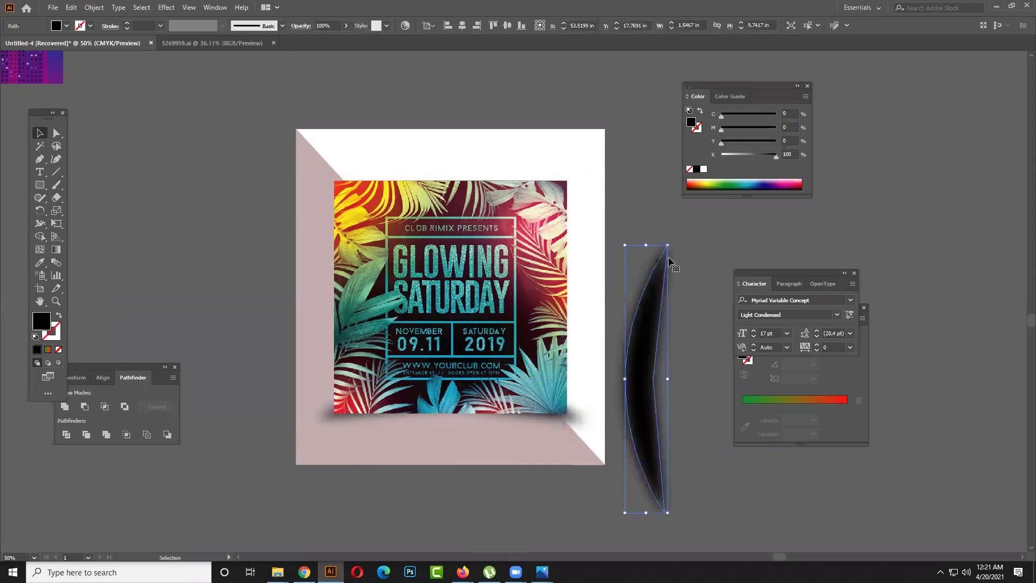
{"action": "key", "text": "Delete"}
{"action": "left_click_drag", "start_coordinate": [573, 424], "coordinate": [543, 455]}
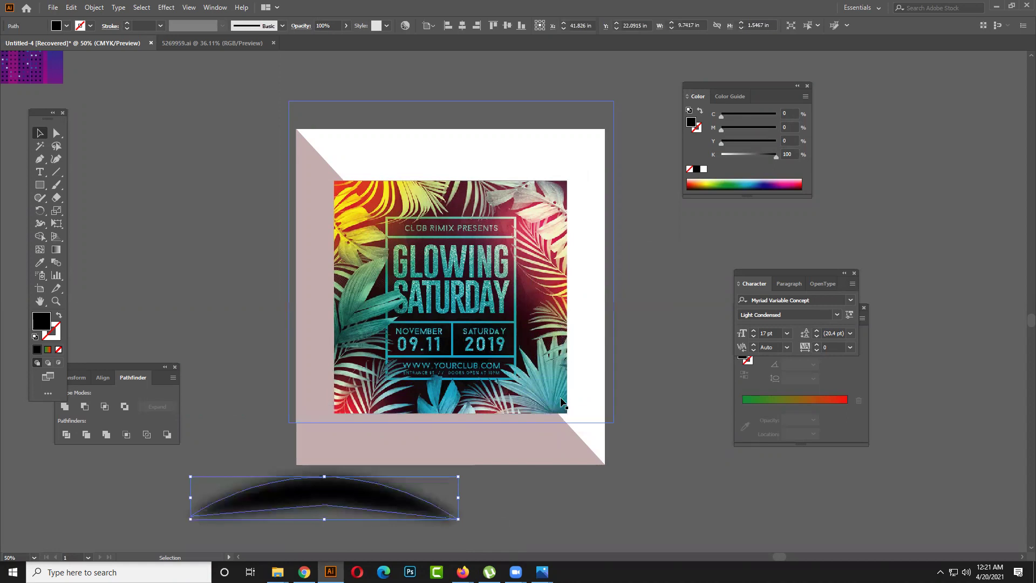
- Draw a circle about 5.49 in across in the empty area beside the background and fill it light yellow (C 7.84, M 0.78, Y 55.29)
{"action": "left_click_drag", "start_coordinate": [534, 314], "coordinate": [46, 244]}
{"action": "mouse_move", "coordinate": [40, 185]}
{"action": "left_mouse_down"}
{"action": "mouse_move", "coordinate": [81, 183]}
{"action": "mouse_move", "coordinate": [99, 212]}
{"action": "left_mouse_up"}
{"action": "left_click_drag", "start_coordinate": [347, 198], "coordinate": [498, 350]}
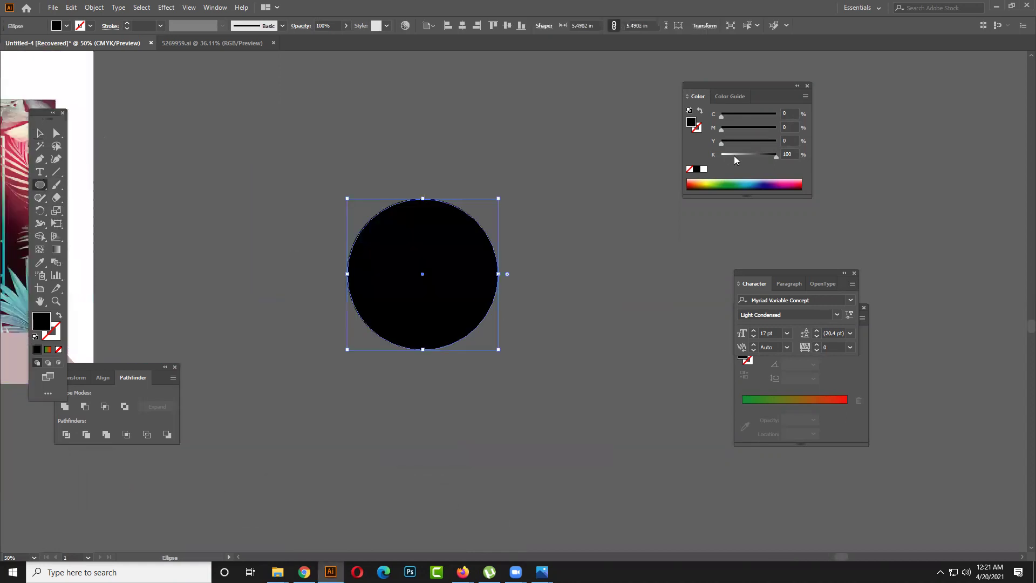
{"action": "left_click", "coordinate": [711, 178]}
- Duplicate the yellow circle, fill the copy black and move it so it overlaps the original's right half
{"action": "left_click", "coordinate": [40, 132]}
{"action": "left_click_drag", "start_coordinate": [457, 266], "coordinate": [578, 332]}
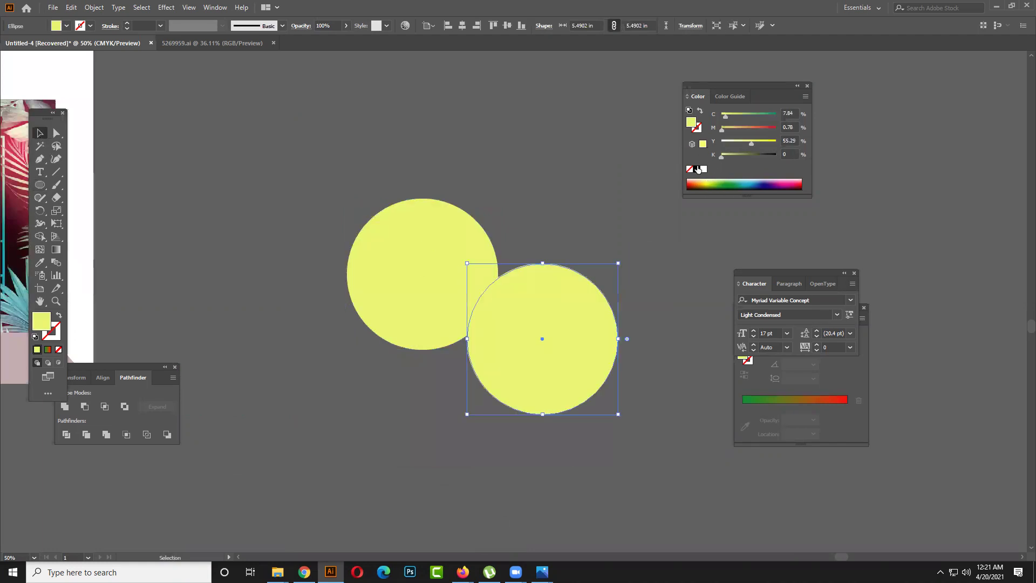
{"action": "left_click", "coordinate": [697, 169]}
{"action": "left_click_drag", "start_coordinate": [571, 289], "coordinate": [550, 268]}
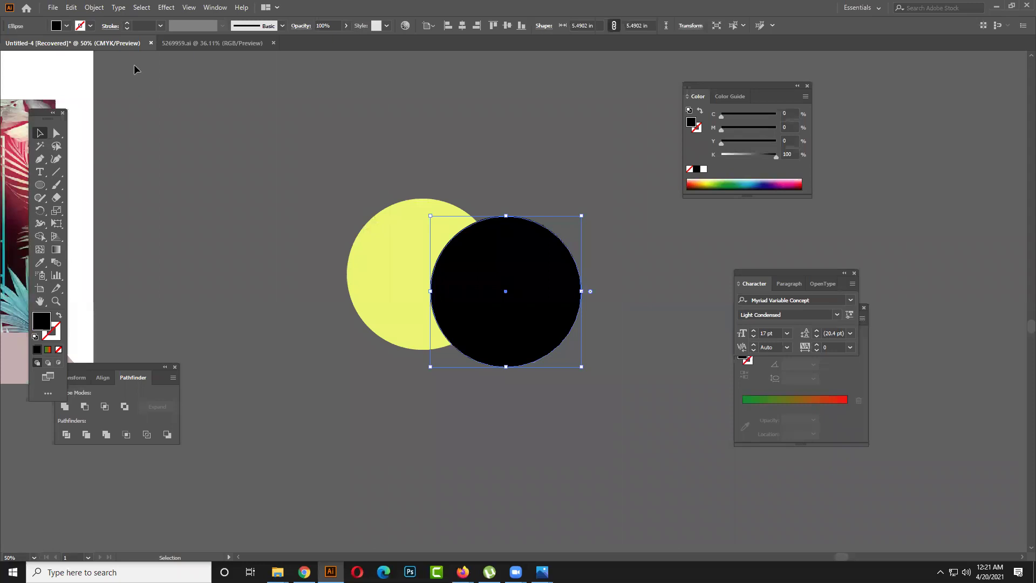
- Apply a Gaussian Blur to the black circle, raising the radius with the preview turned on
{"action": "left_click", "coordinate": [163, 7]}
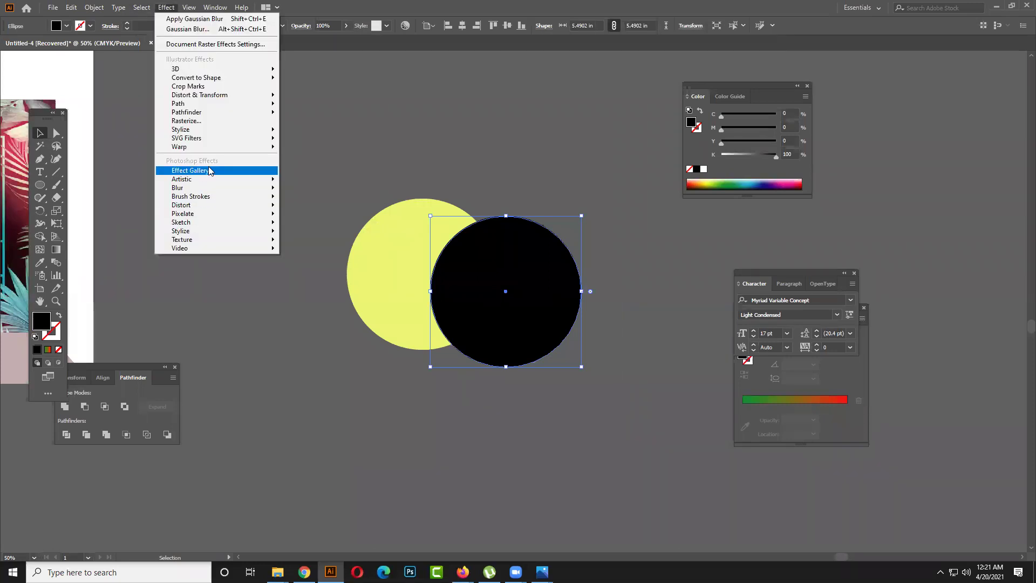
{"action": "mouse_move", "coordinate": [215, 191]}
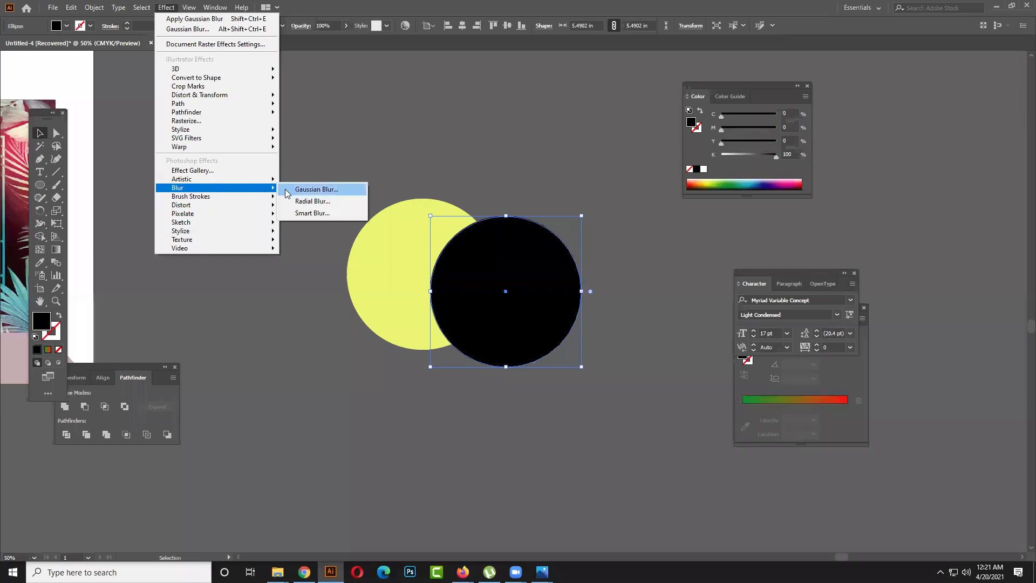
{"action": "left_click", "coordinate": [316, 189]}
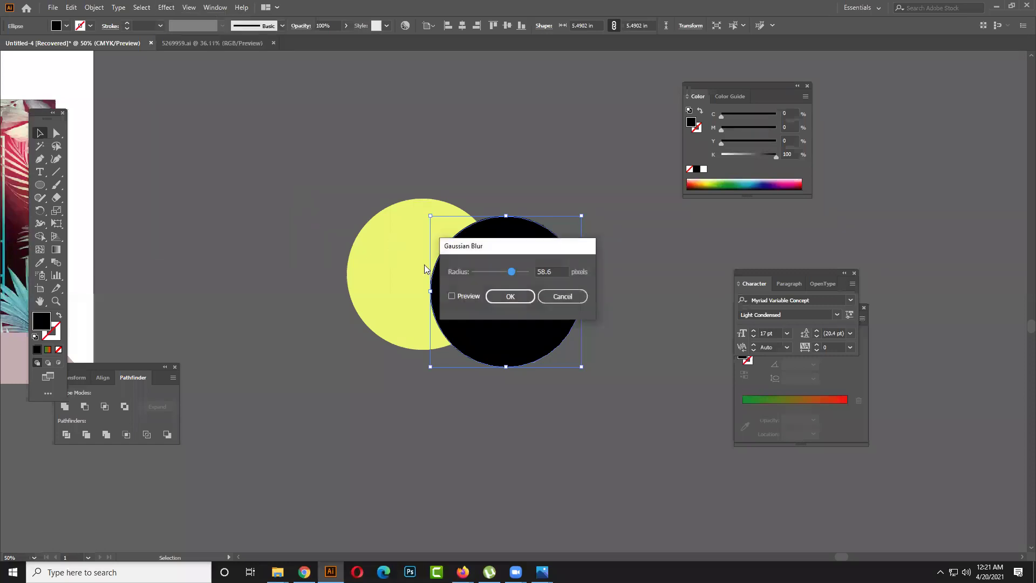
{"action": "left_click", "coordinate": [458, 296]}
{"action": "left_click_drag", "start_coordinate": [474, 245], "coordinate": [661, 278]}
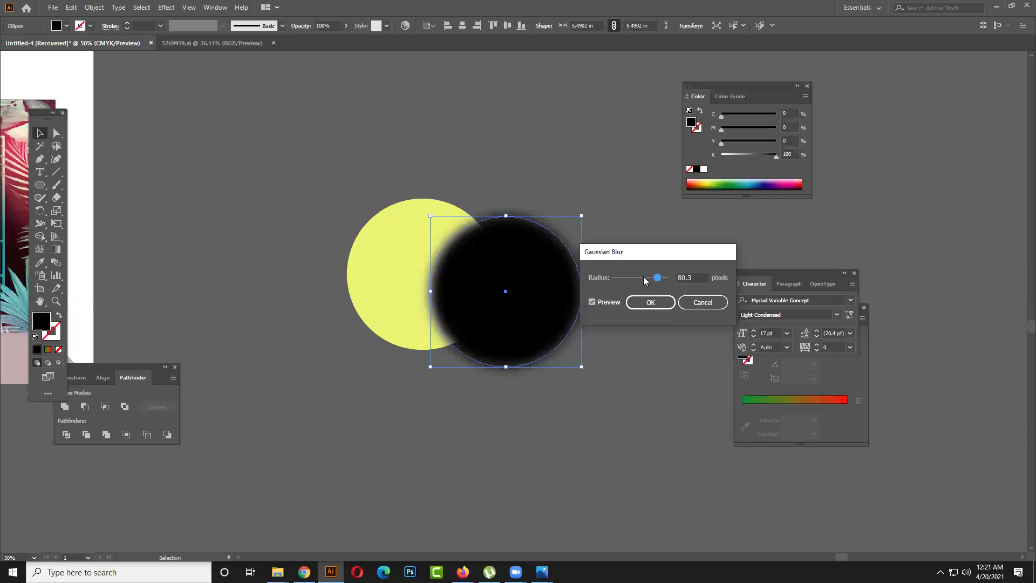
{"action": "left_click_drag", "start_coordinate": [644, 278], "coordinate": [658, 285]}
{"action": "left_click", "coordinate": [650, 303]}
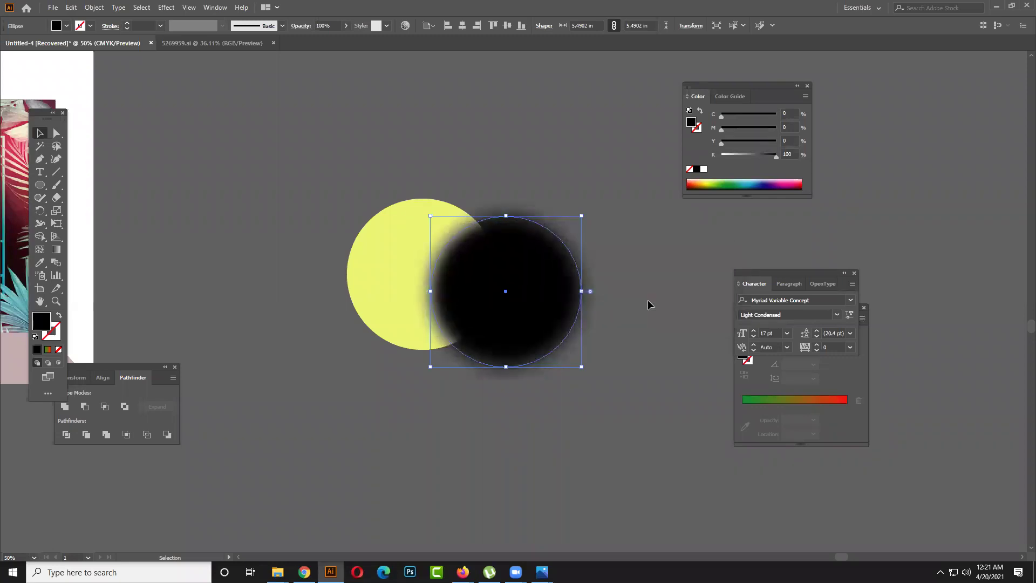
- Send the blurred black circle behind the yellow circle and offset it slightly to the lower right as a drop shadow
{"action": "left_click_drag", "start_coordinate": [545, 305], "coordinate": [524, 292]}
{"action": "key", "text": "a"}
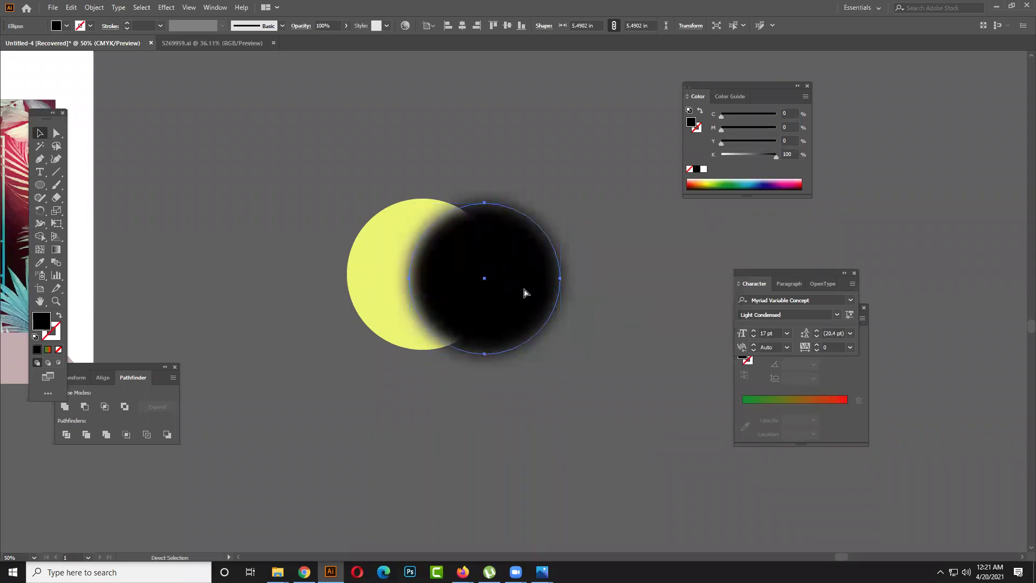
{"action": "key", "text": "ctrl+shift+bracketleft"}
{"action": "left_click", "coordinate": [606, 302]}
{"action": "left_click_drag", "start_coordinate": [529, 338], "coordinate": [462, 336]}
{"action": "left_click_drag", "start_coordinate": [567, 337], "coordinate": [567, 337]}
{"action": "left_click", "coordinate": [567, 337]}
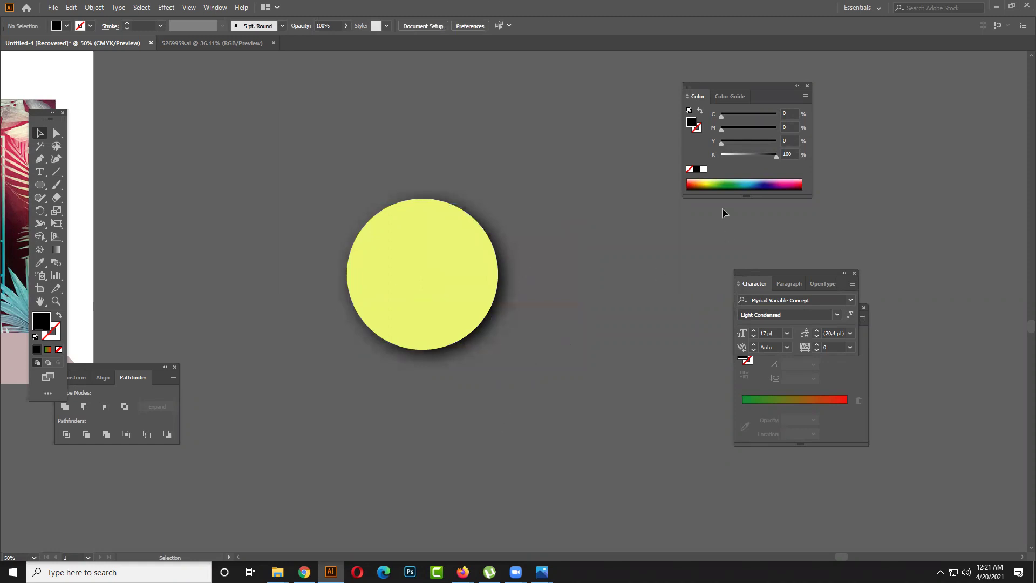
{"action": "left_click_drag", "start_coordinate": [40, 184], "coordinate": [105, 193]}
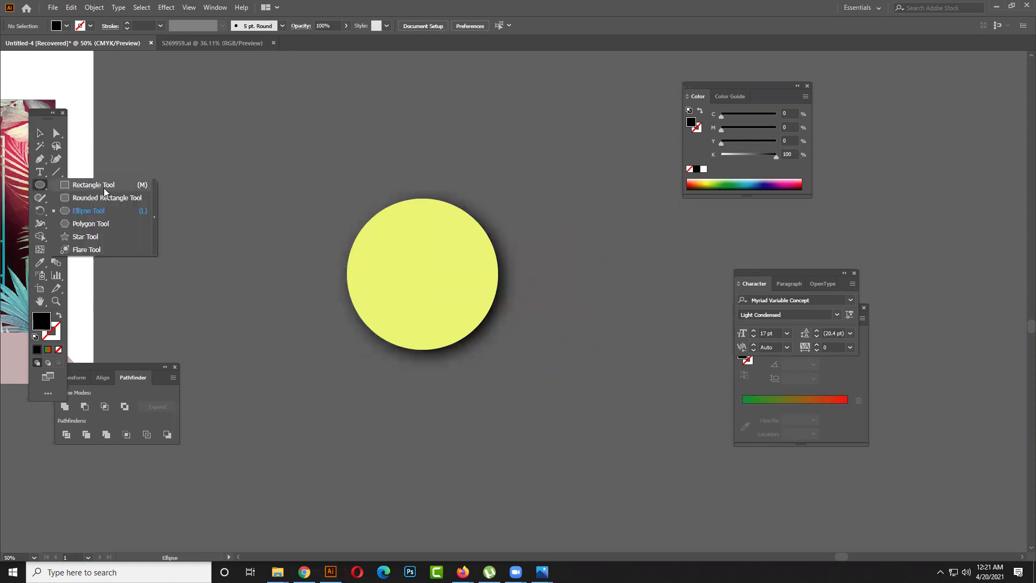
{"action": "left_click", "coordinate": [40, 132]}
- Select the yellow circle together with its shadow and move them onto the flyer's right side
{"action": "left_click_drag", "start_coordinate": [365, 196], "coordinate": [495, 264]}
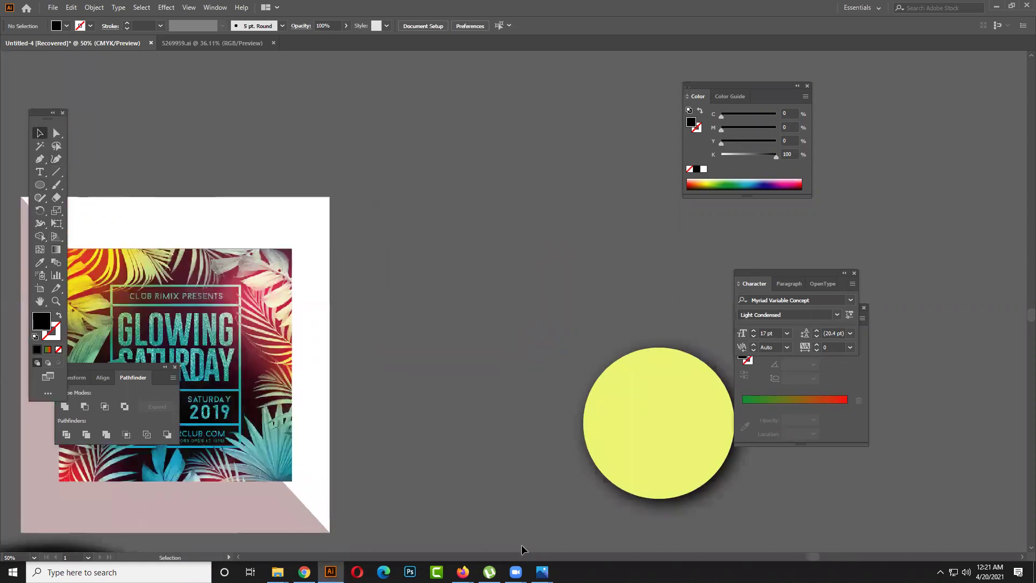
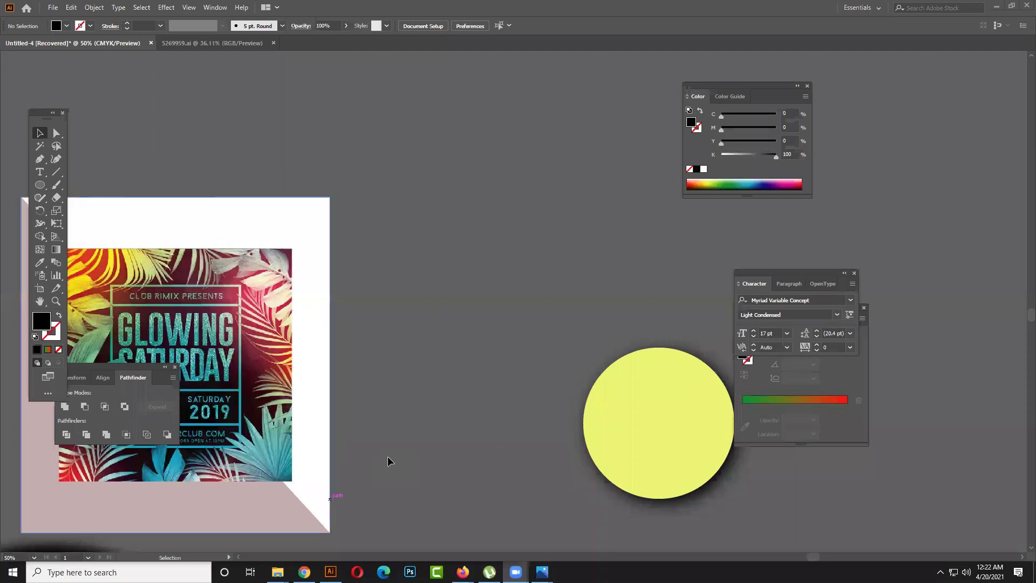
{"action": "left_click", "coordinate": [667, 468]}
{"action": "scroll", "coordinate": [666, 469], "scroll_direction": "down", "scroll_amount": 2}
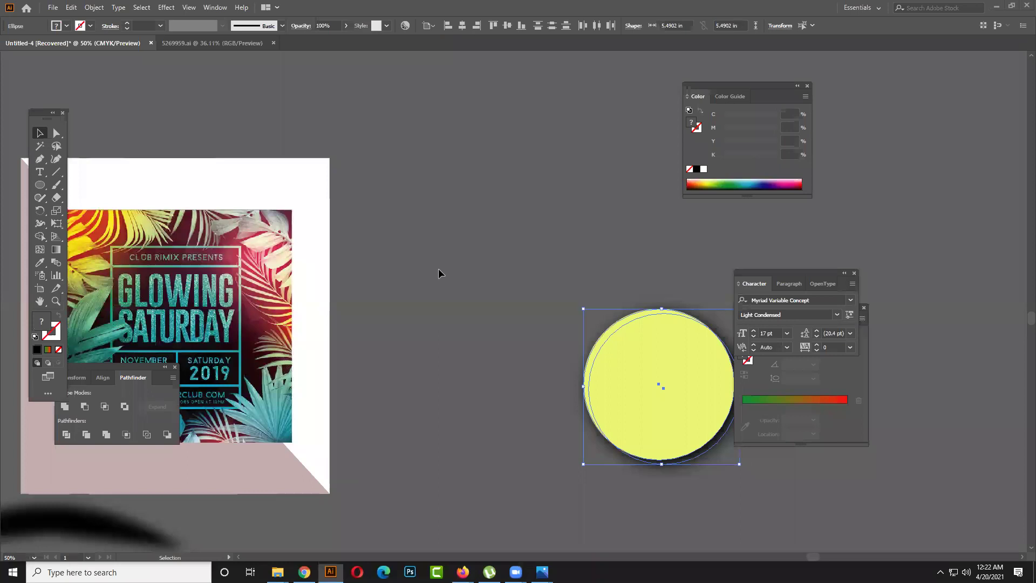
{"action": "left_click_drag", "start_coordinate": [666, 371], "coordinate": [281, 339]}
{"action": "left_click_drag", "start_coordinate": [413, 336], "coordinate": [685, 298]}
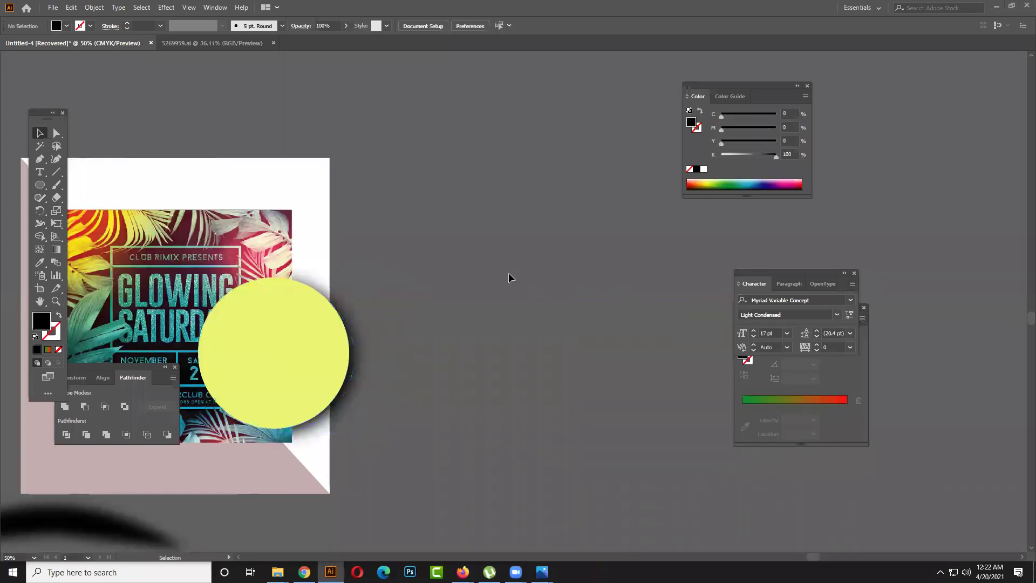
- Delete the Glowing Saturday flyer image from the two-tone background
{"action": "scroll", "coordinate": [509, 273], "scroll_direction": "left", "scroll_amount": 5}
{"action": "left_click", "coordinate": [389, 305]}
{"action": "key", "text": "Delete"}
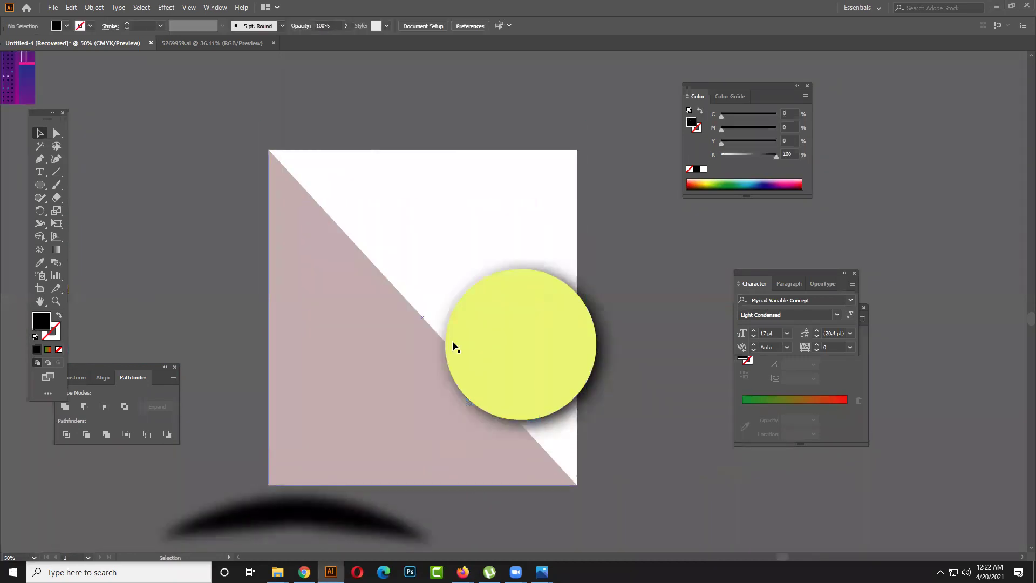
- Move the yellow circle and its shadow together to the upper middle of the two-tone background
{"action": "left_click_drag", "start_coordinate": [487, 344], "coordinate": [394, 310]}
{"action": "key", "text": "ctrl+z"}
{"action": "left_click_drag", "start_coordinate": [549, 359], "coordinate": [440, 285]}
{"action": "left_click", "coordinate": [659, 367]}
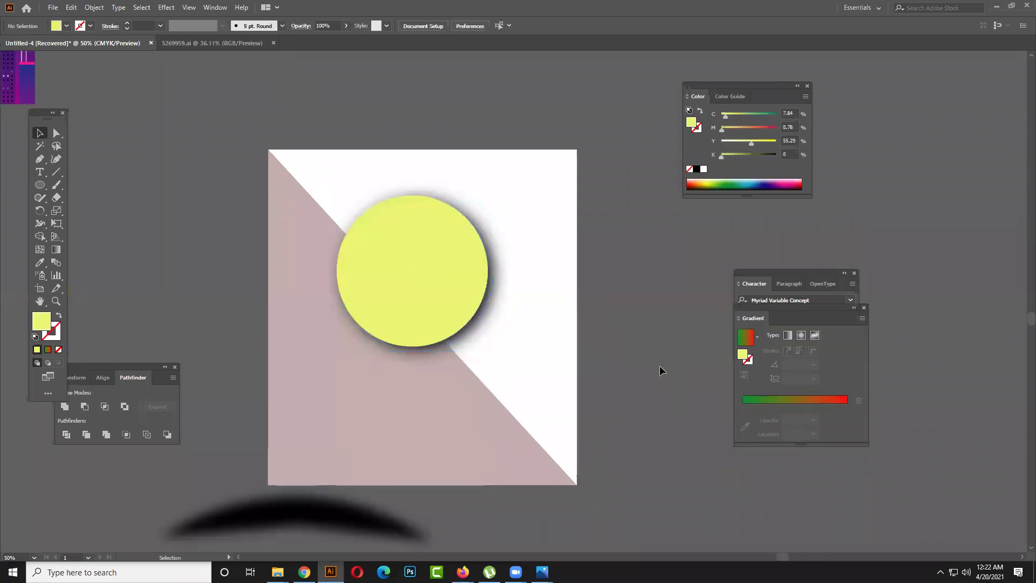
- Delete the blurred black arch below the background
{"action": "scroll", "coordinate": [660, 366], "scroll_direction": "down", "scroll_amount": 1}
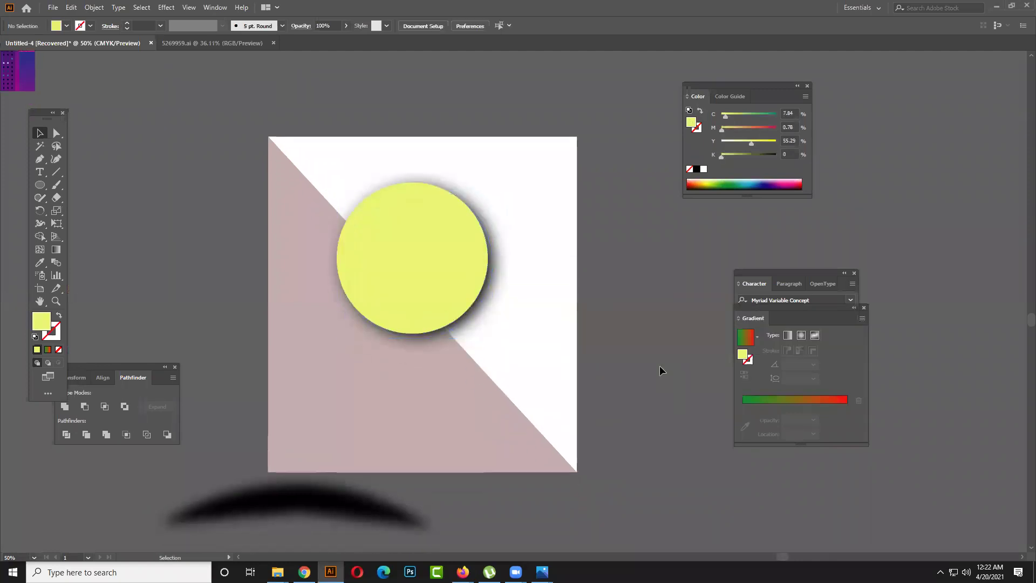
{"action": "scroll", "coordinate": [619, 360], "scroll_direction": "down", "scroll_amount": 4}
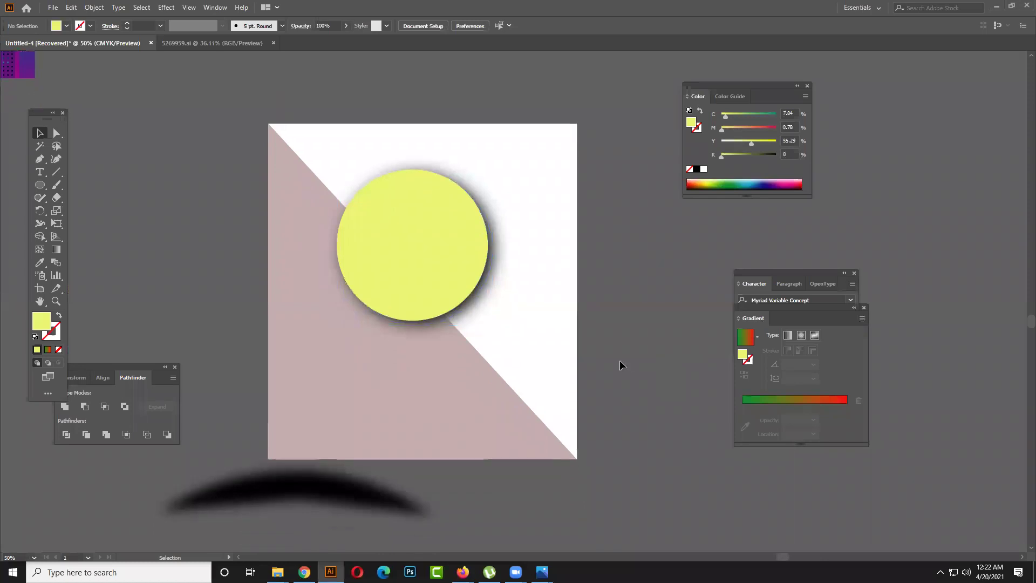
{"action": "left_click", "coordinate": [409, 458]}
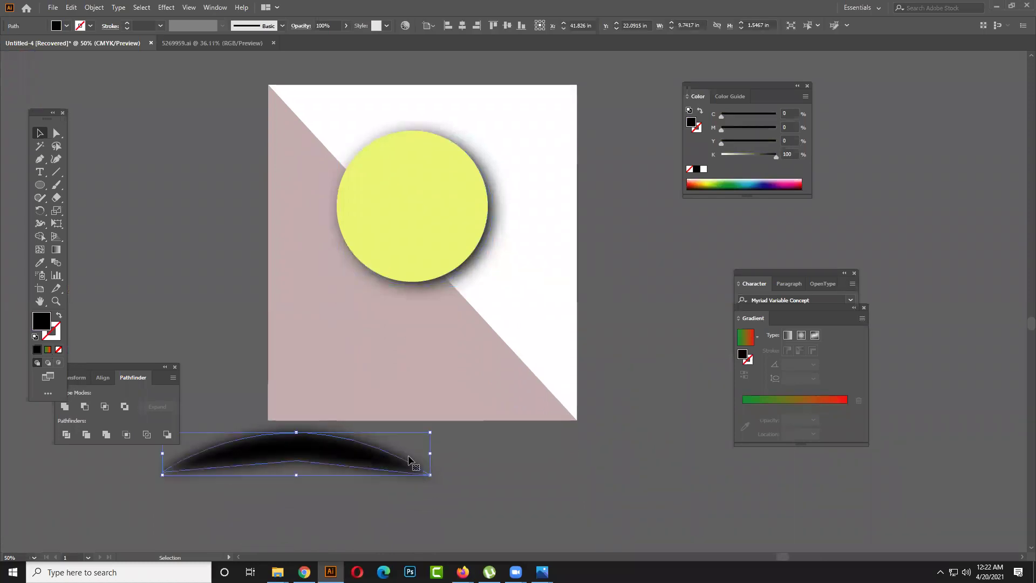
{"action": "key", "text": "Delete"}
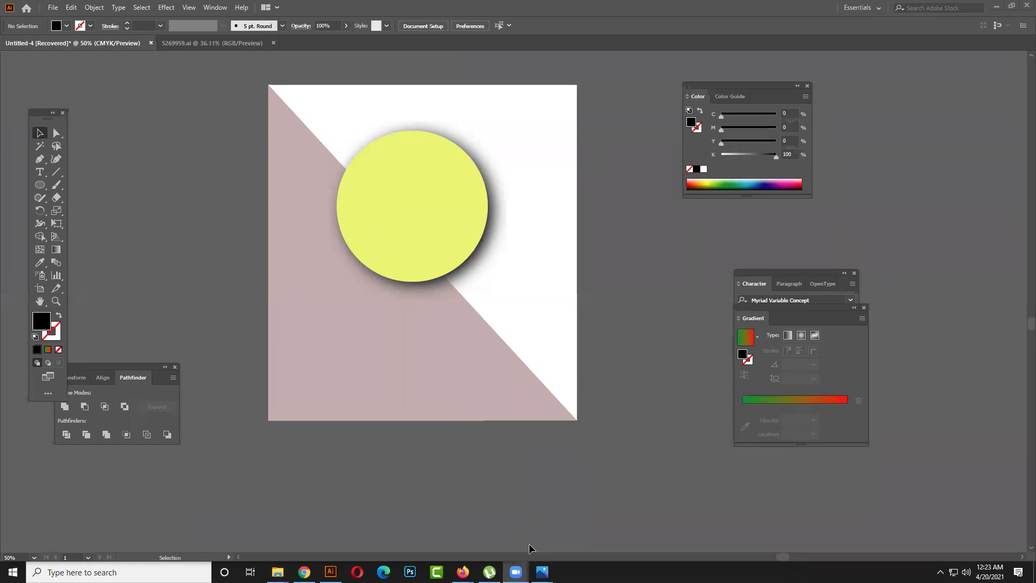
- Draw a wavy Pen tool path across the pink shape from the background's left edge to its lower-right corner
{"action": "scroll", "coordinate": [554, 481], "scroll_direction": "down", "scroll_amount": 3}
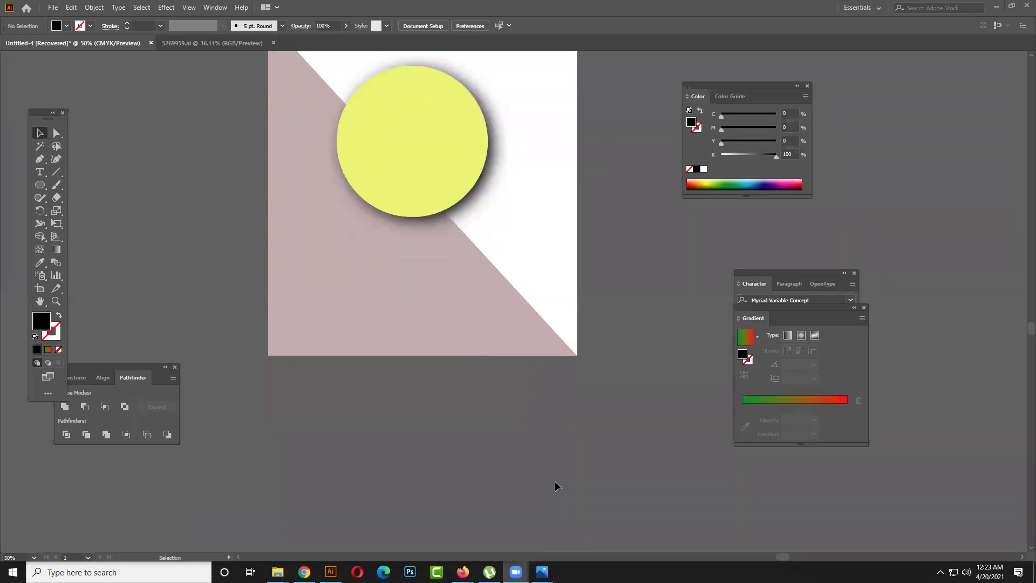
{"action": "scroll", "coordinate": [555, 481], "scroll_direction": "down", "scroll_amount": 2}
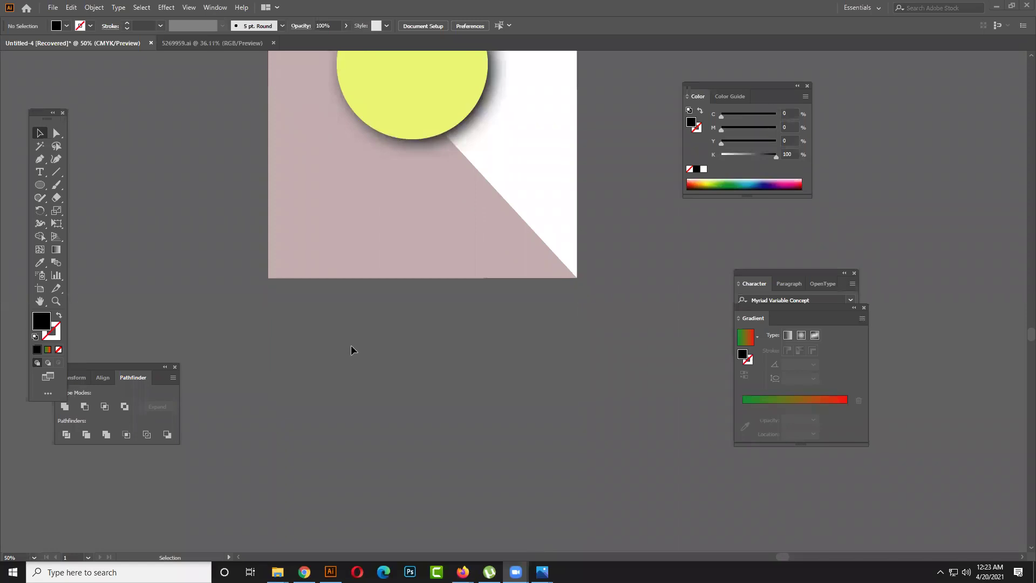
{"action": "left_click", "coordinate": [514, 420]}
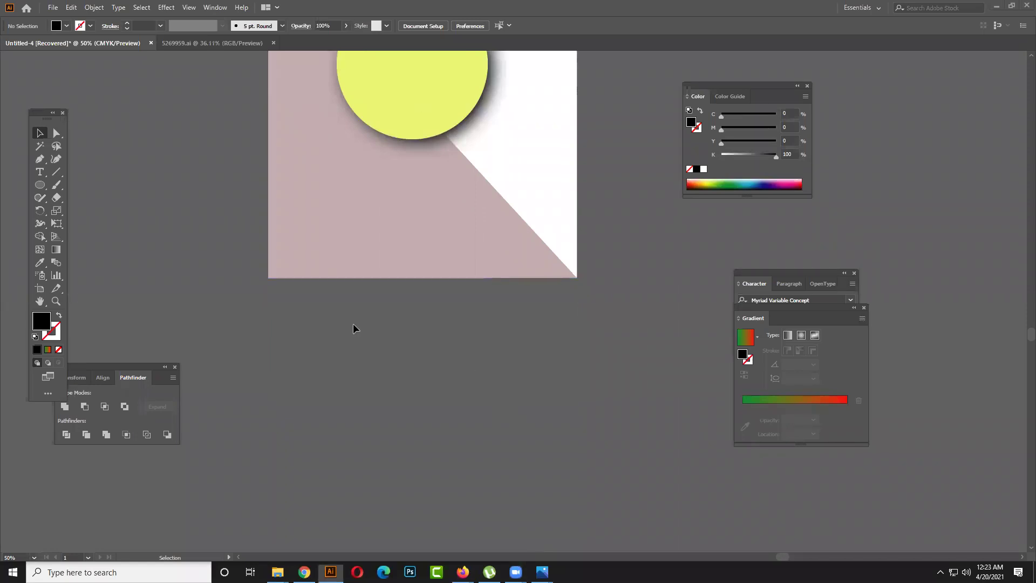
{"action": "key", "text": "p"}
{"action": "left_click_drag", "start_coordinate": [297, 292], "coordinate": [409, 334]}
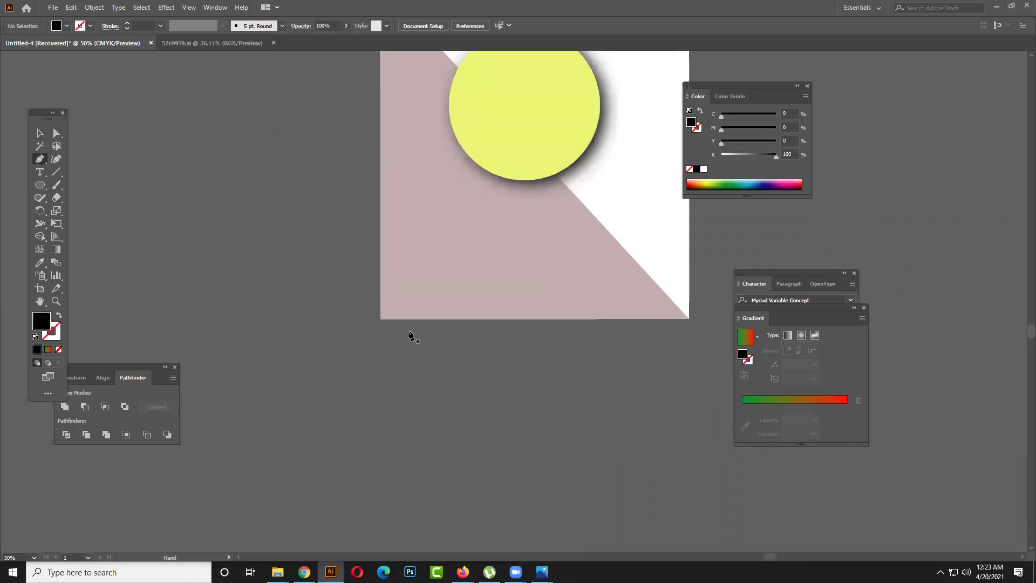
{"action": "left_click", "coordinate": [381, 200]}
{"action": "left_click_drag", "start_coordinate": [442, 249], "coordinate": [445, 292]}
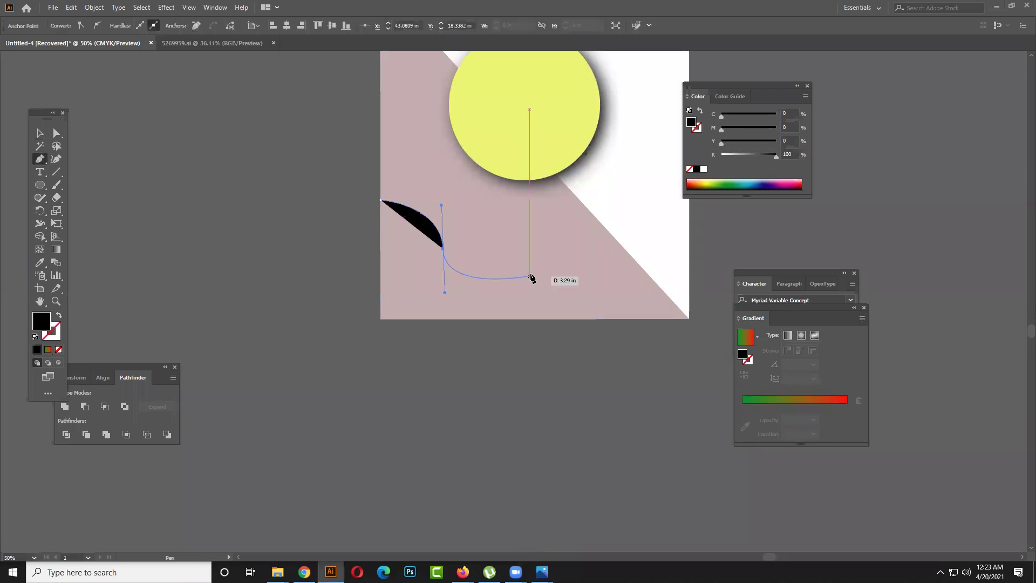
{"action": "left_click_drag", "start_coordinate": [535, 279], "coordinate": [567, 271]}
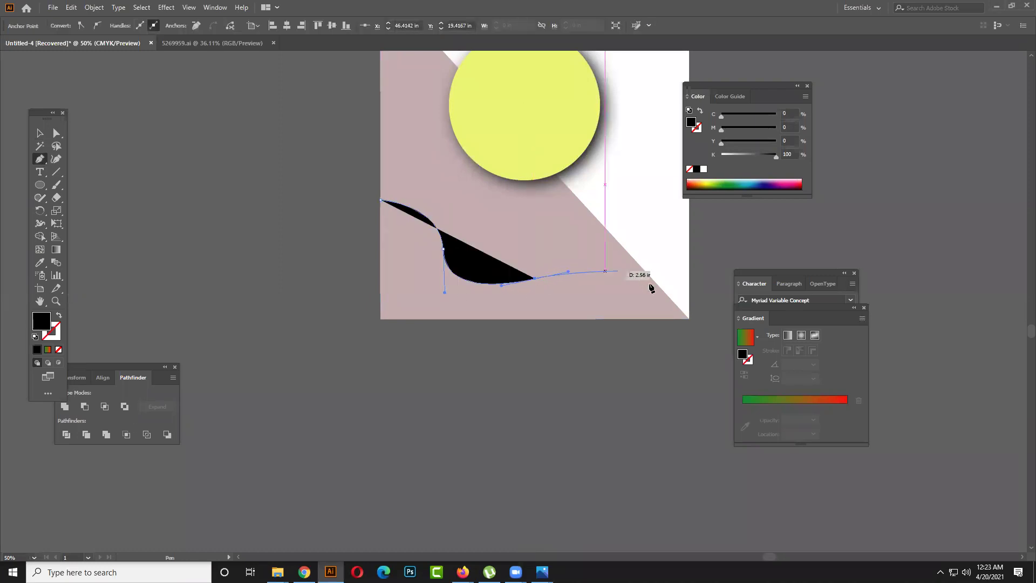
{"action": "left_click_drag", "start_coordinate": [688, 319], "coordinate": [707, 343]}
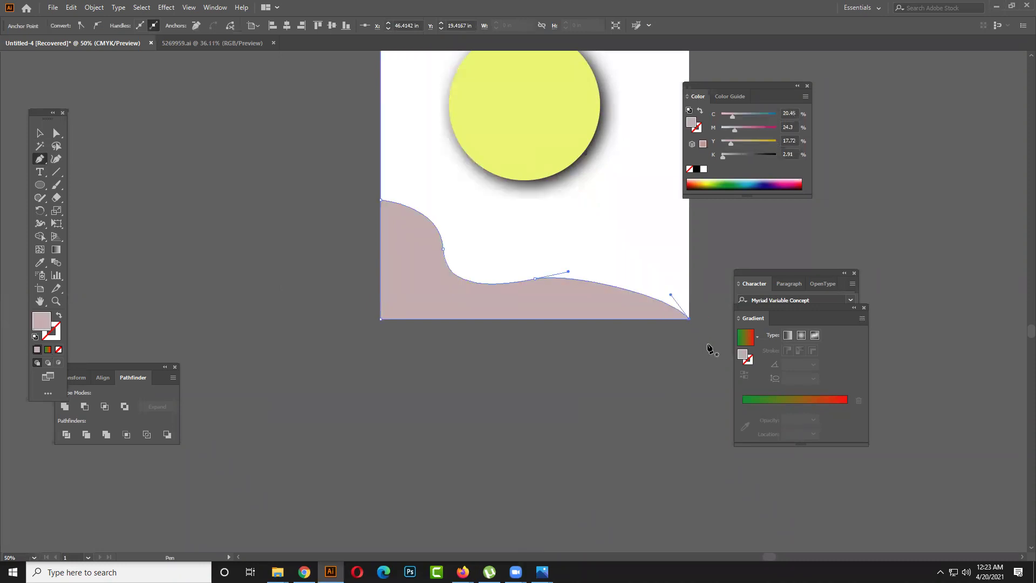
{"action": "left_click", "coordinate": [691, 322]}
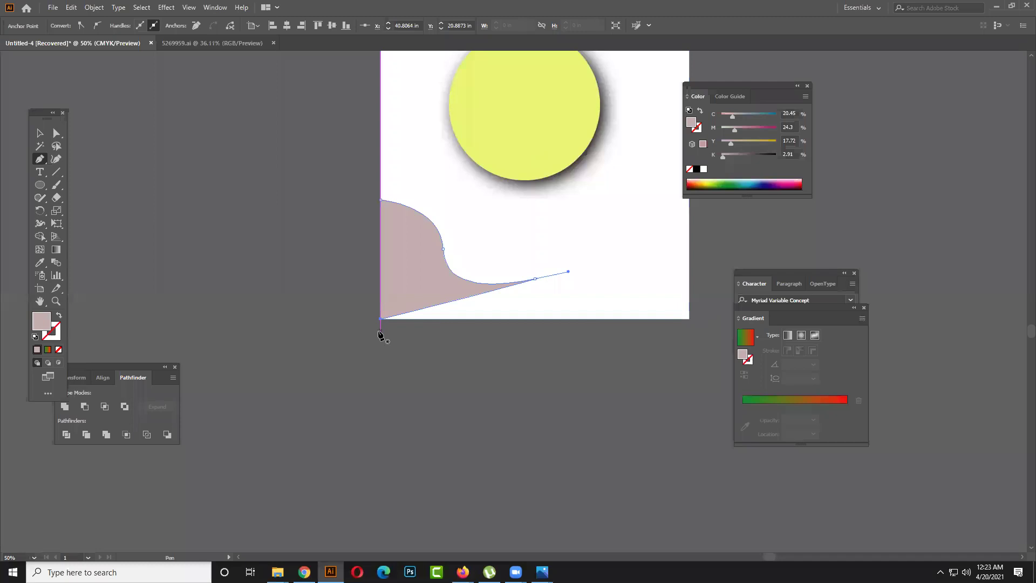
{"action": "key", "text": "ctrl+z"}
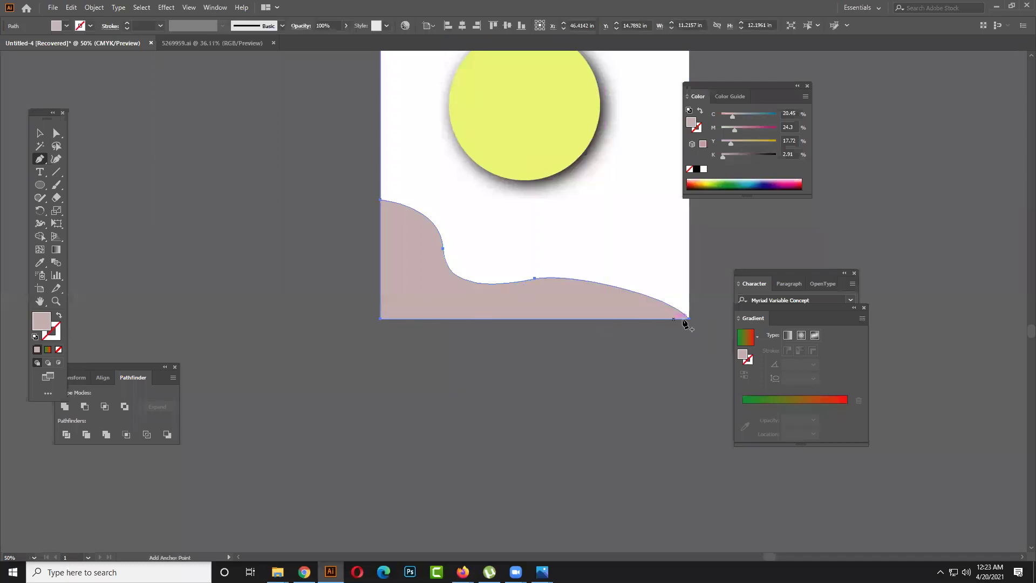
- Select the wavy pink shape at the bottom of the background and fill it with black
{"action": "left_click", "coordinate": [40, 133]}
{"action": "left_click", "coordinate": [401, 361]}
{"action": "left_click", "coordinate": [614, 316]}
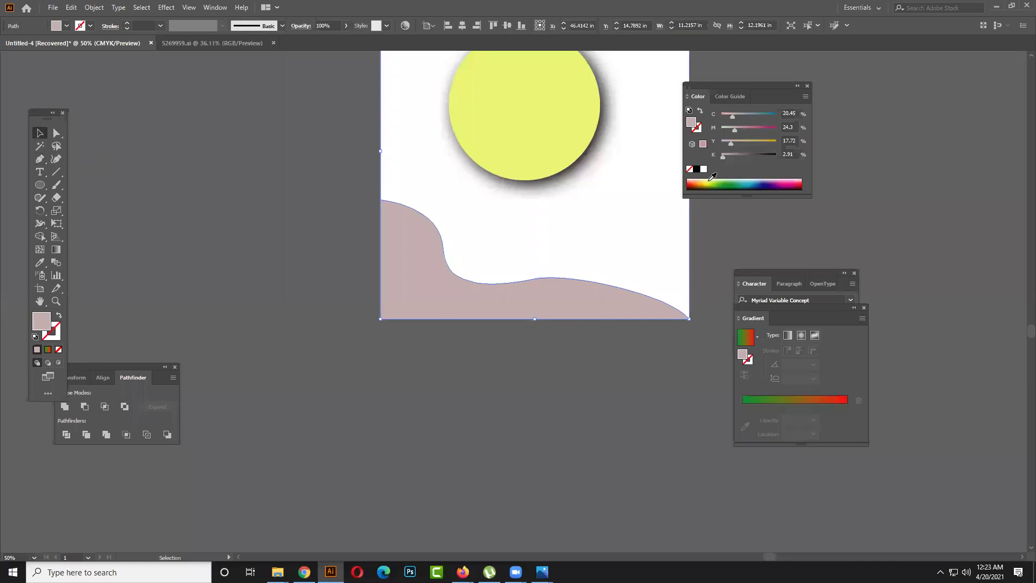
{"action": "left_click", "coordinate": [697, 169]}
- Reshape the black wave with the Direct Selection tool, raising its right hump and deepening the dip through the anchor handles
{"action": "left_click", "coordinate": [56, 132]}
{"action": "left_click", "coordinate": [287, 246]}
{"action": "left_click", "coordinate": [501, 305]}
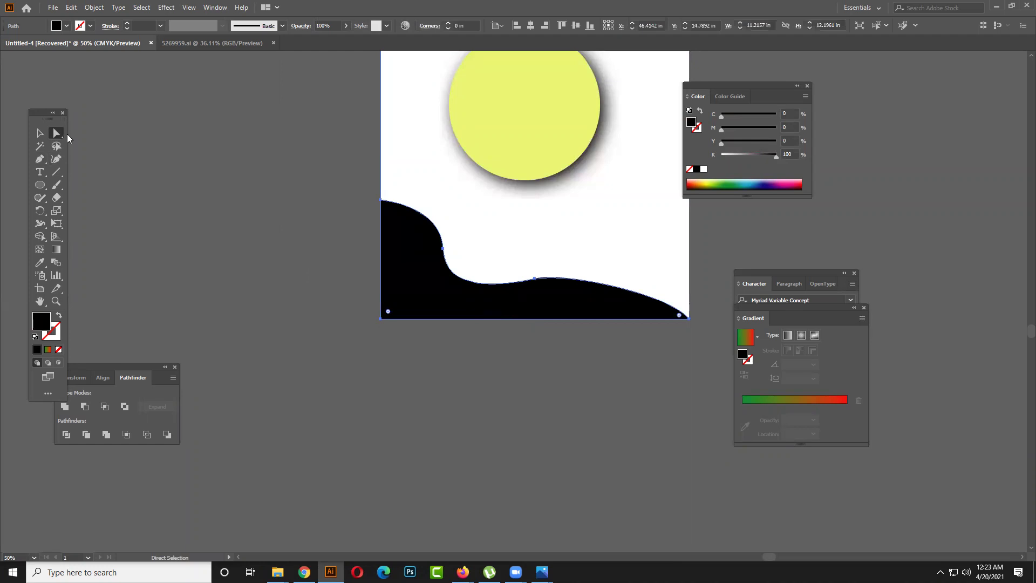
{"action": "left_click", "coordinate": [535, 279]}
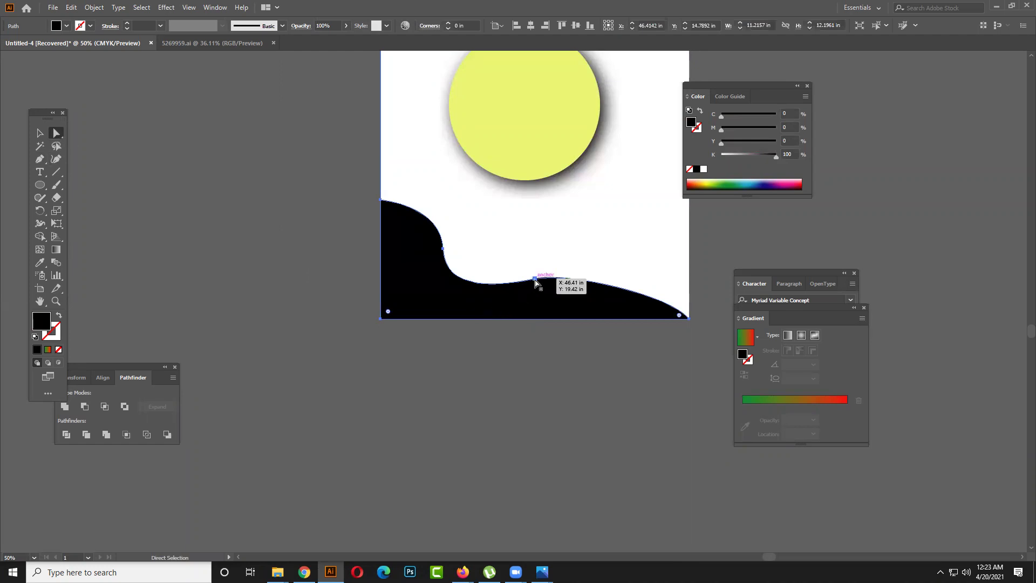
{"action": "left_click_drag", "start_coordinate": [568, 271], "coordinate": [573, 249]}
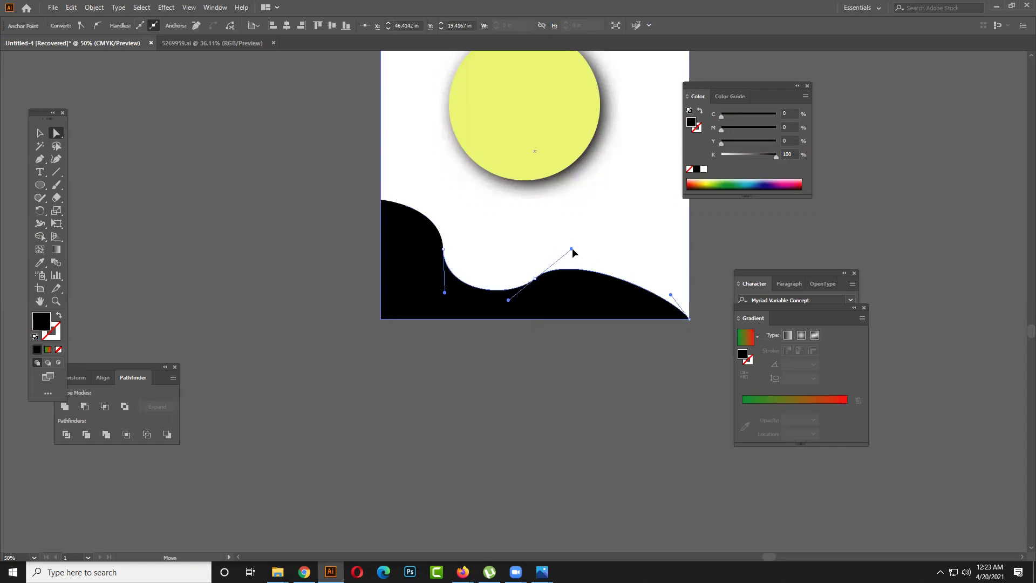
{"action": "left_click", "coordinate": [713, 259]}
{"action": "left_click", "coordinate": [444, 250]}
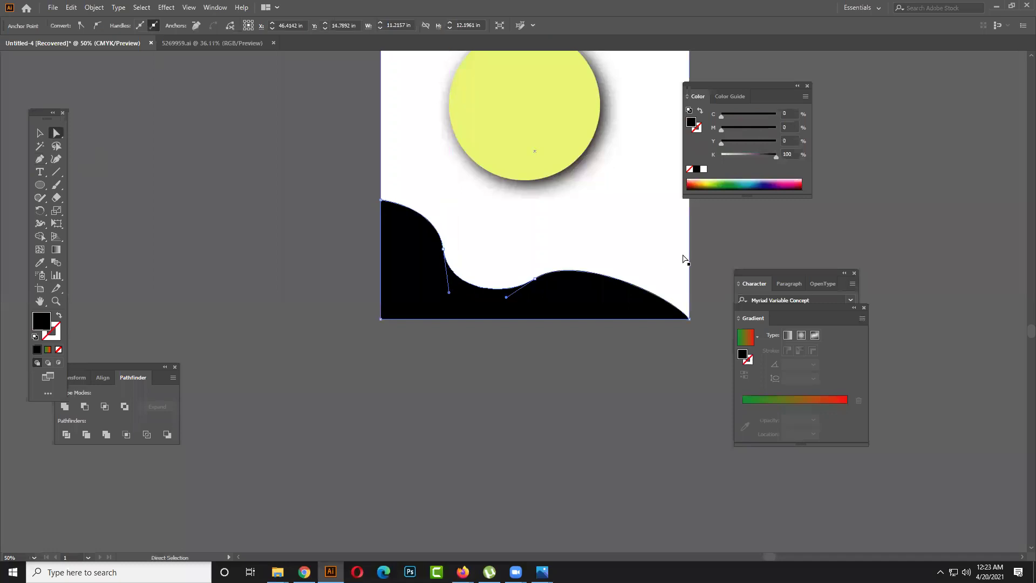
{"action": "left_click", "coordinate": [707, 258]}
- Swap the wave's fill and stroke, leaving a black 1 pt outline without fill
{"action": "left_click", "coordinate": [571, 293]}
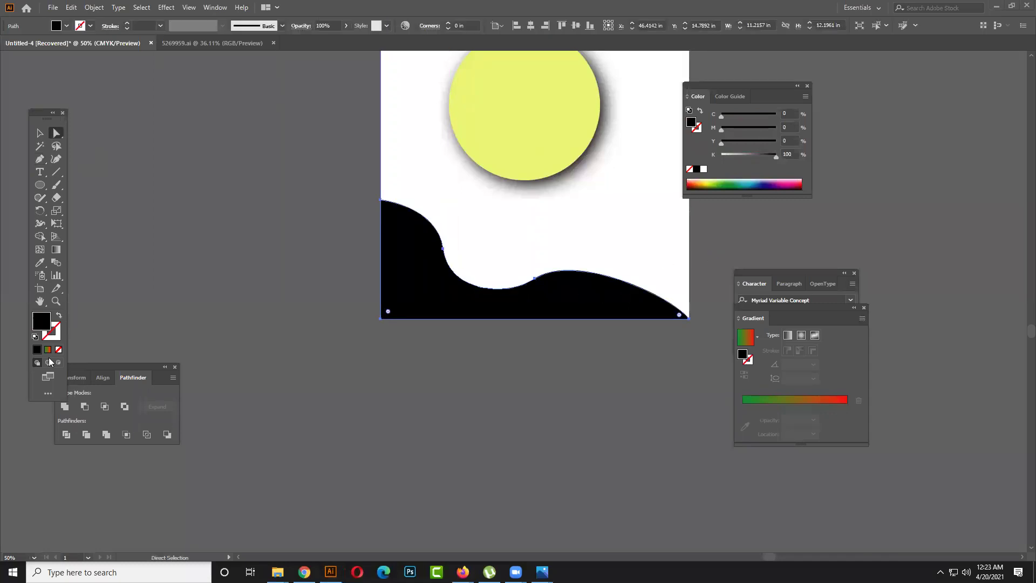
{"action": "left_click", "coordinate": [59, 317]}
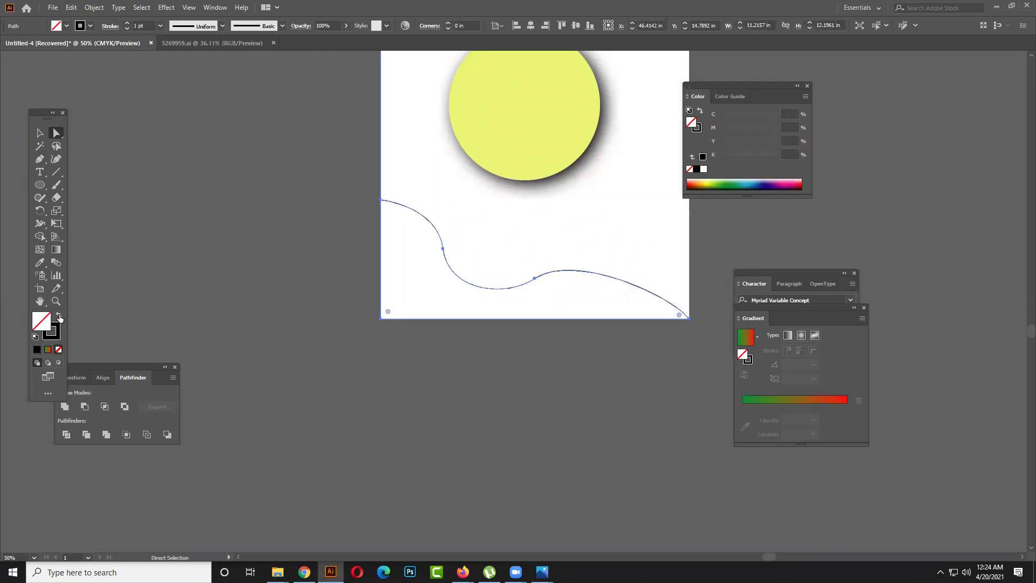
{"action": "left_click", "coordinate": [319, 225]}
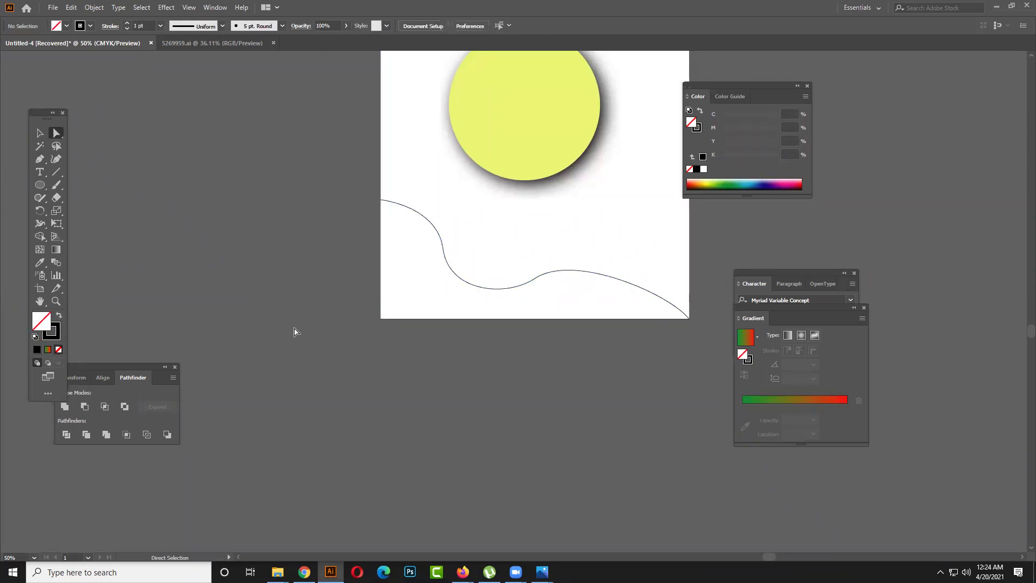
{"action": "left_click", "coordinate": [995, 6]}
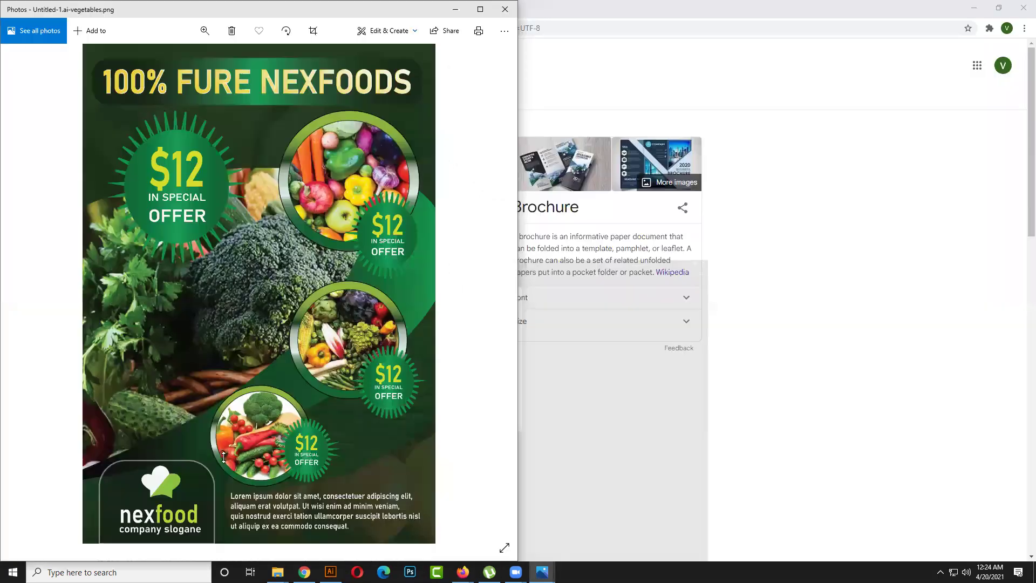
{"action": "left_click", "coordinate": [455, 9]}
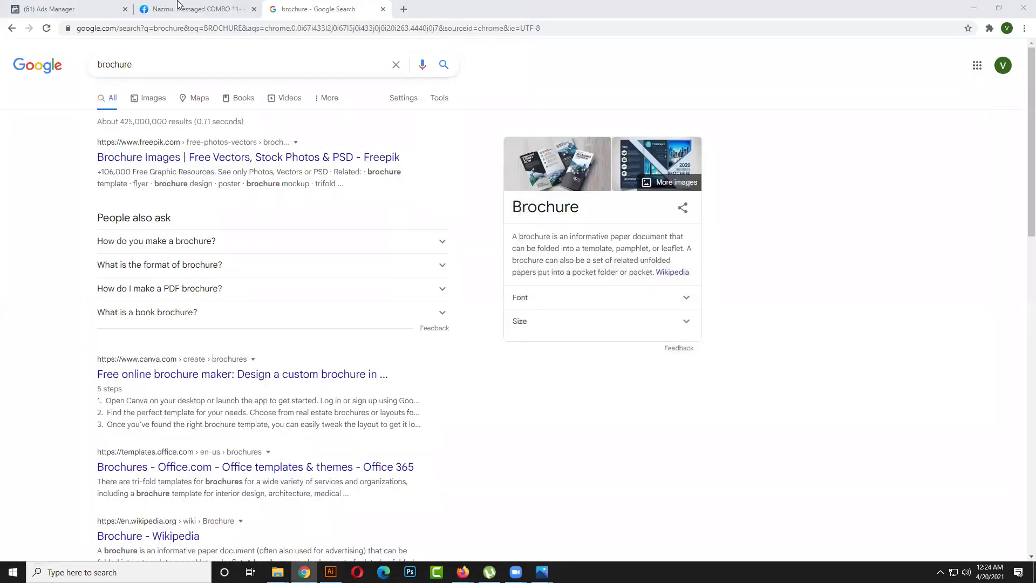
{"action": "left_click", "coordinate": [181, 9]}
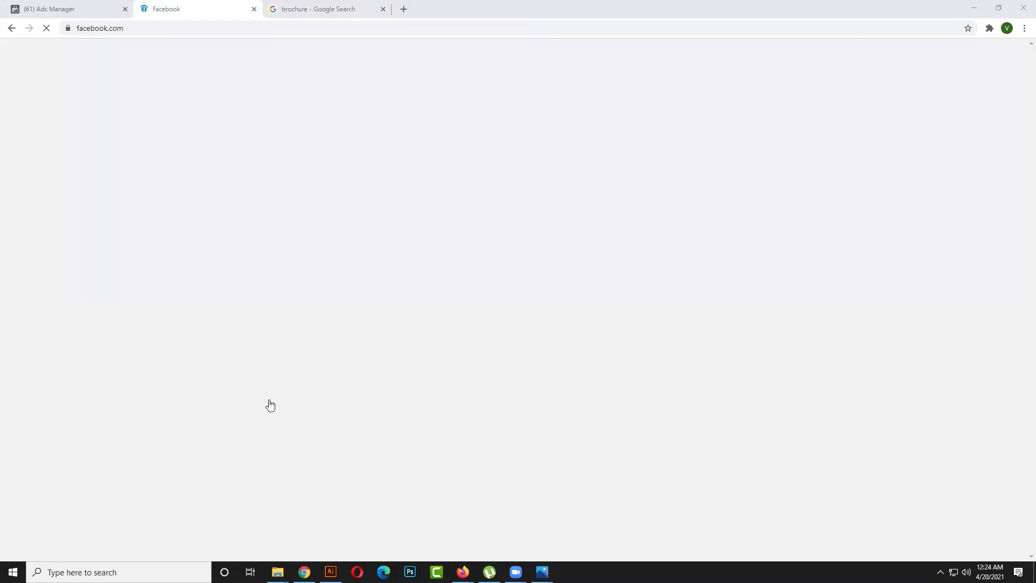
{"action": "left_click", "coordinate": [330, 572]}
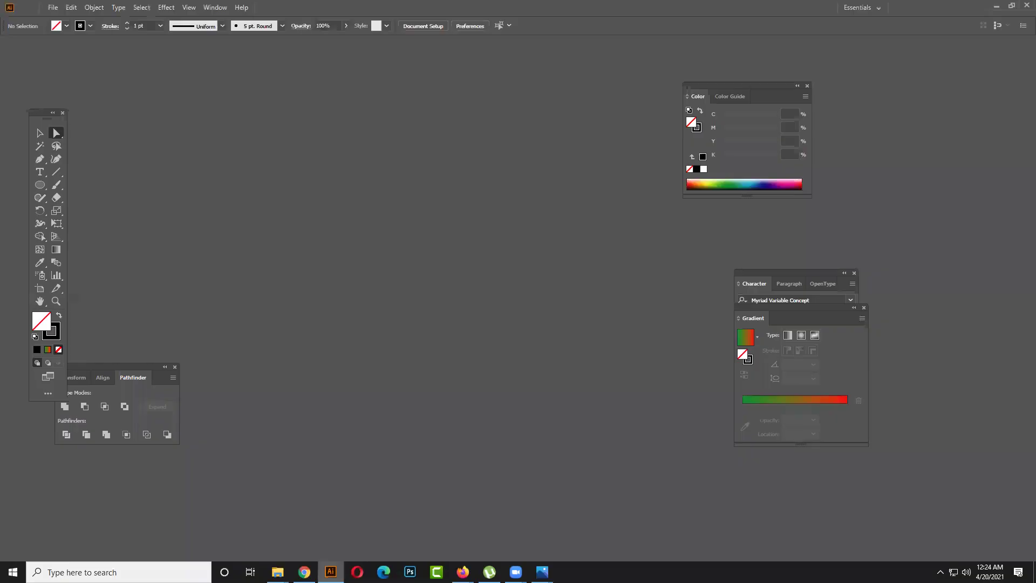
- Move the wavy outline off the white background and delete it
{"action": "left_click_drag", "start_coordinate": [462, 282], "coordinate": [349, 417]}
{"action": "left_click", "coordinate": [39, 133]}
{"action": "left_click_drag", "start_coordinate": [567, 270], "coordinate": [344, 346]}
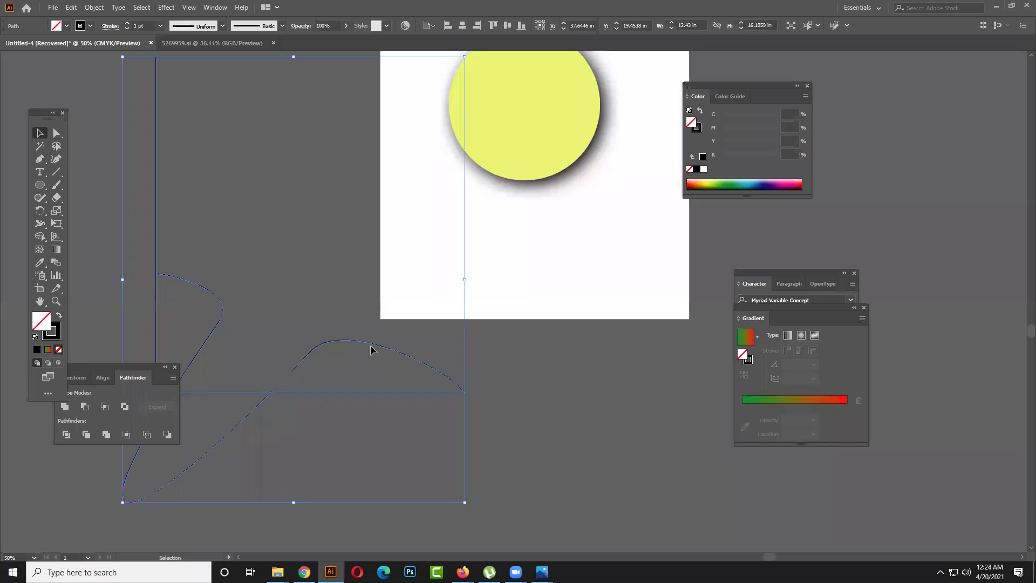
{"action": "left_click", "coordinate": [40, 158]}
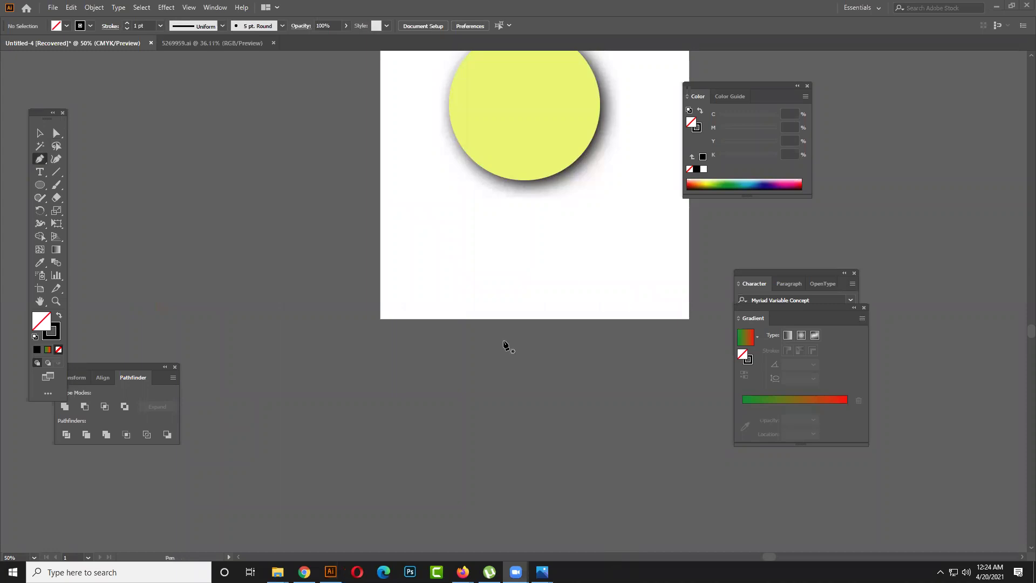
{"action": "left_click", "coordinate": [348, 369]}
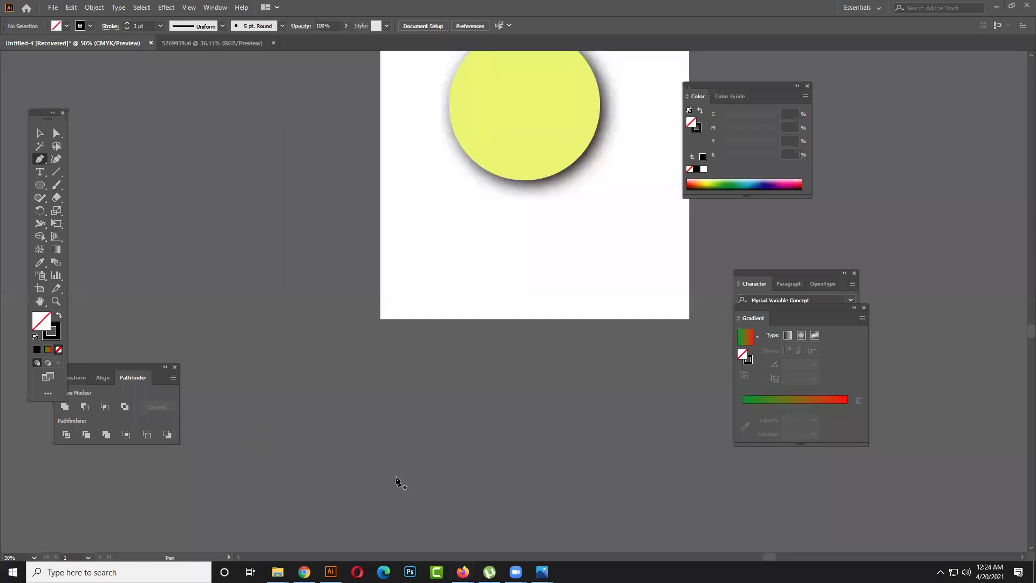
- Pull the blurred black circle out from behind the yellow circle and try positions across the lower part of the background
{"action": "key", "text": "v"}
{"action": "scroll", "coordinate": [529, 286], "scroll_direction": "up", "scroll_amount": 3}
{"action": "left_click_drag", "start_coordinate": [551, 252], "coordinate": [439, 361]}
{"action": "left_click_drag", "start_coordinate": [482, 325], "coordinate": [559, 379]}
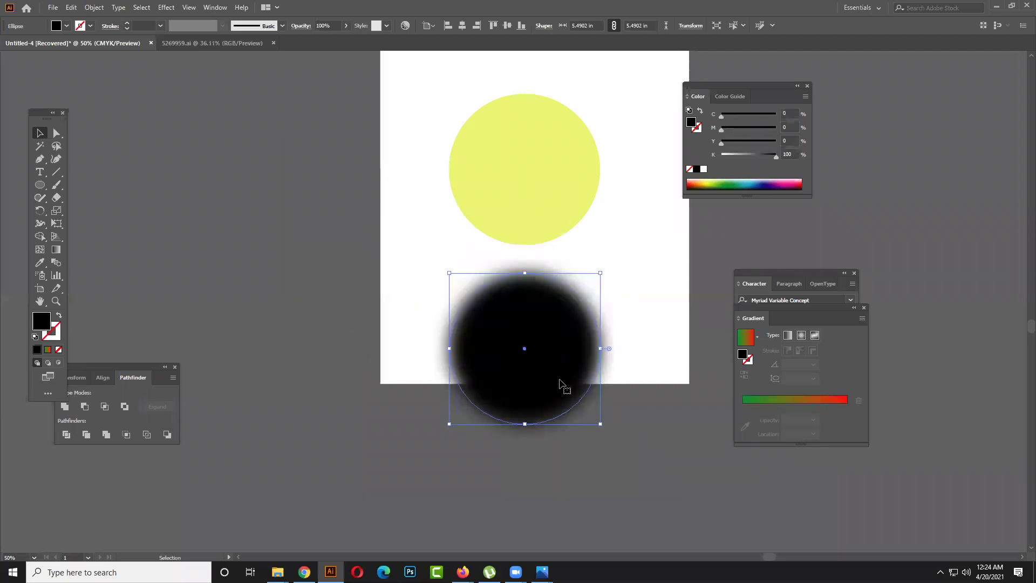
{"action": "left_click_drag", "start_coordinate": [540, 379], "coordinate": [471, 347]}
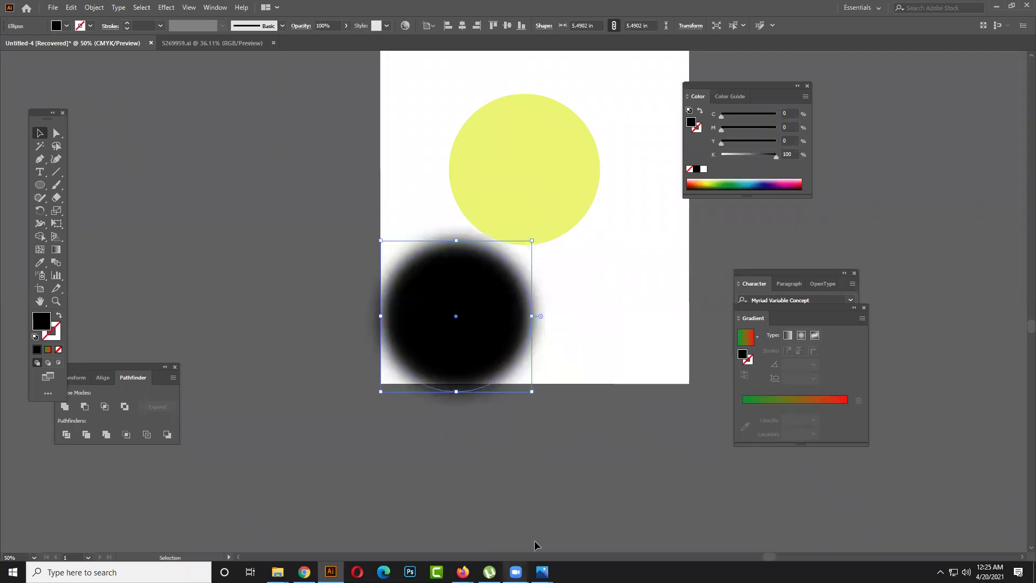
{"action": "left_click_drag", "start_coordinate": [482, 323], "coordinate": [493, 371]}
{"action": "left_click_drag", "start_coordinate": [416, 392], "coordinate": [593, 347]}
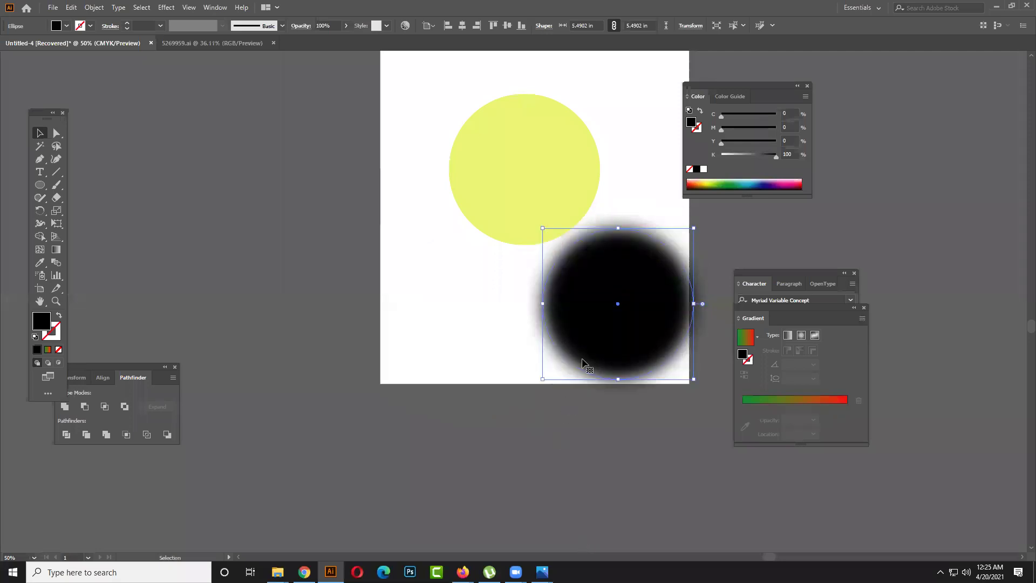
{"action": "left_click_drag", "start_coordinate": [605, 292], "coordinate": [555, 277]}
- Move the yellow circle to the background's left edge and place the blurred black circle behind it, offset down and right
{"action": "left_click_drag", "start_coordinate": [493, 178], "coordinate": [505, 487]}
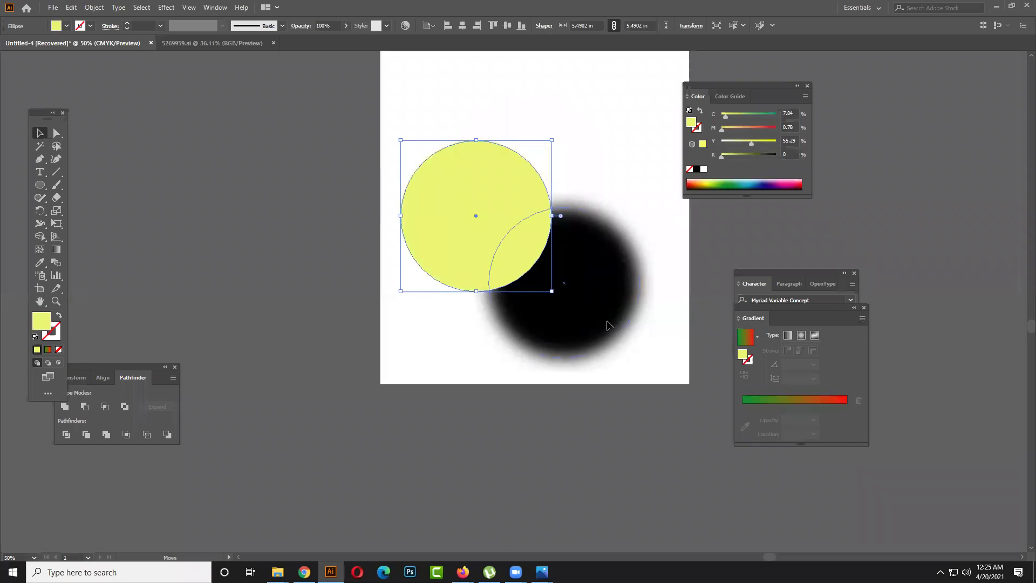
{"action": "left_click_drag", "start_coordinate": [609, 324], "coordinate": [654, 328]}
{"action": "left_click_drag", "start_coordinate": [505, 257], "coordinate": [486, 277]}
{"action": "left_click_drag", "start_coordinate": [612, 292], "coordinate": [519, 282]}
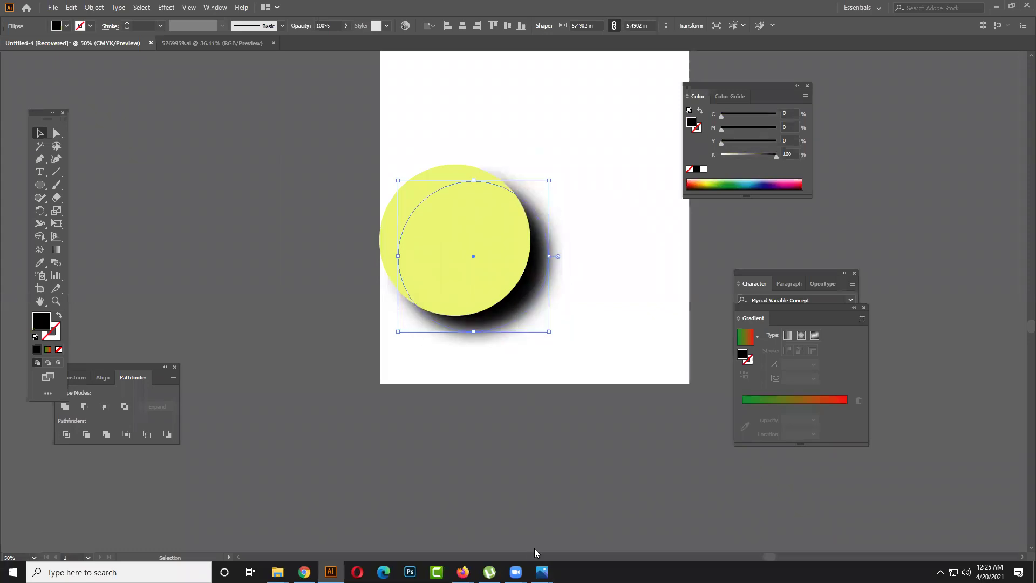
- Move the blurred circle down and right, clear of the yellow circle, and swap its black fill for a 10 pt black stroke
{"action": "left_click_drag", "start_coordinate": [502, 312], "coordinate": [579, 418]}
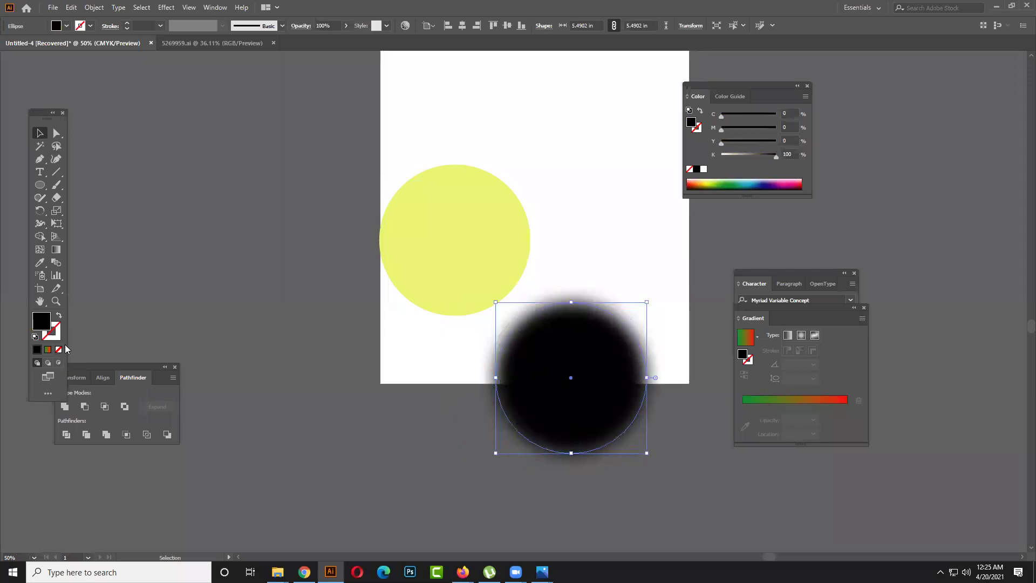
{"action": "left_click", "coordinate": [58, 316]}
{"action": "left_click", "coordinate": [128, 24]}
{"action": "left_click", "coordinate": [128, 23]}
{"action": "left_click", "coordinate": [128, 24]}
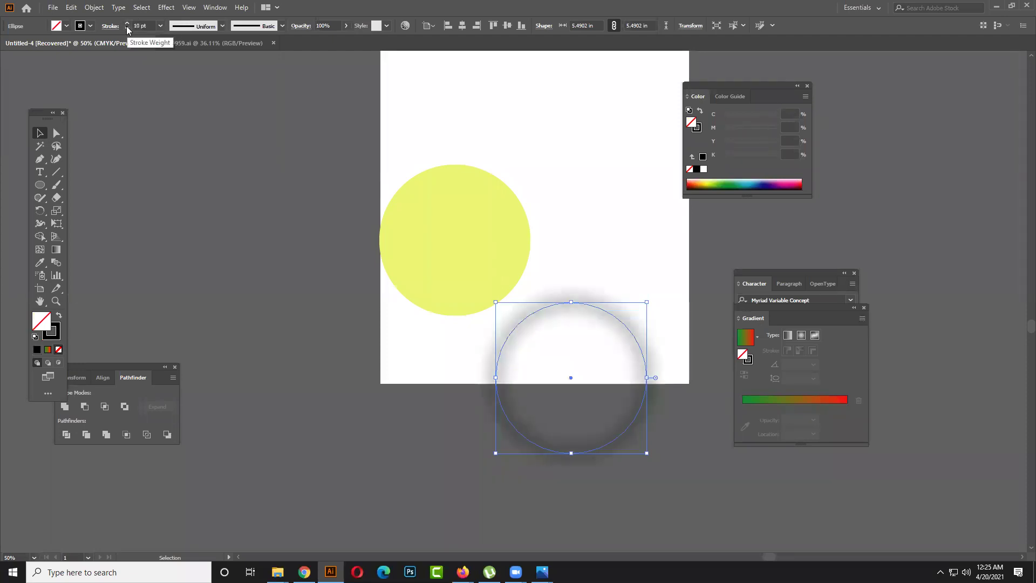
{"action": "left_click", "coordinate": [223, 129]}
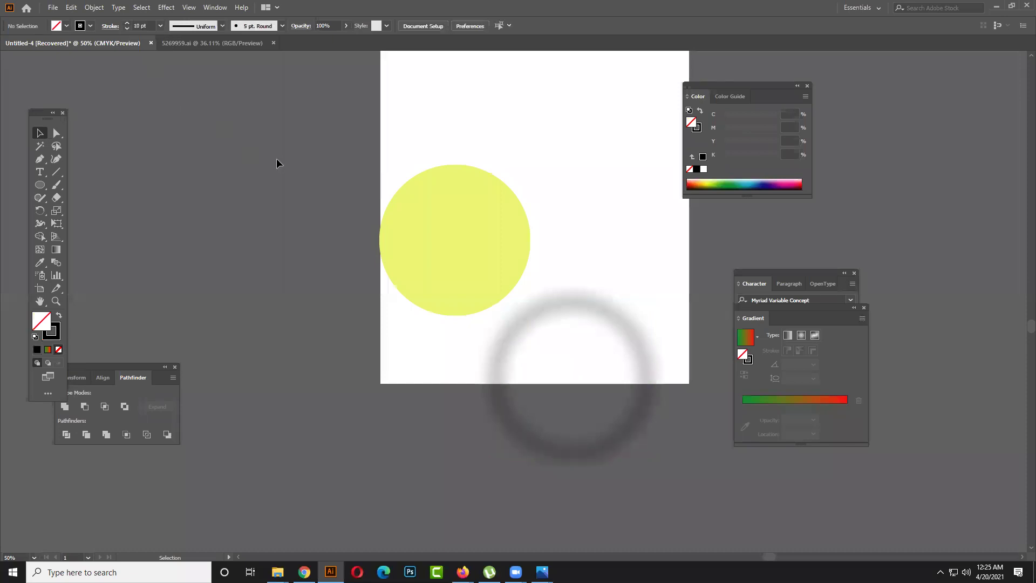
- Move the blurred ring over the yellow circle so they coincide, and bring the ring to the front
{"action": "left_click_drag", "start_coordinate": [594, 293], "coordinate": [488, 181]}
{"action": "left_click_drag", "start_coordinate": [401, 286], "coordinate": [400, 286]}
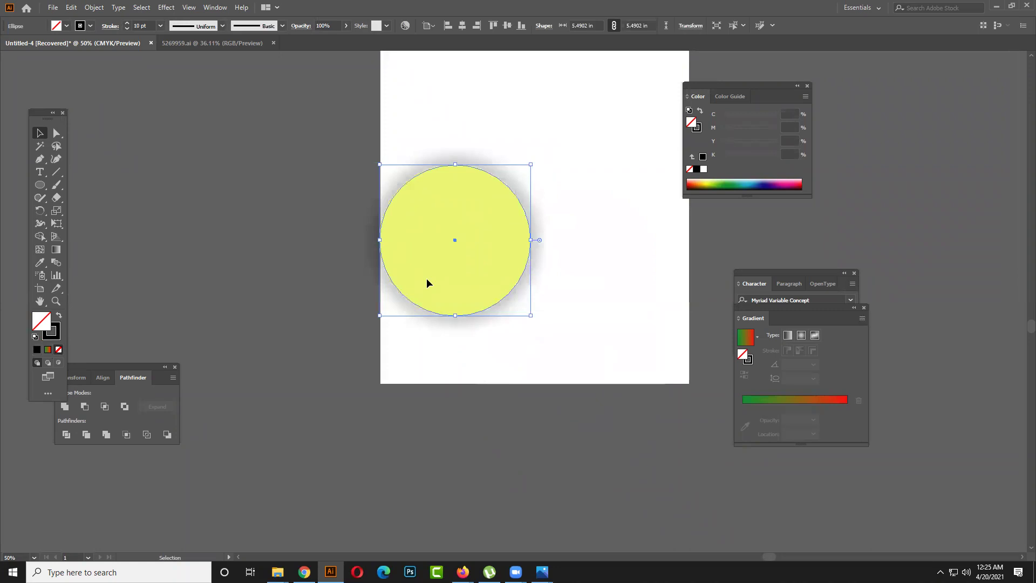
{"action": "right_click", "coordinate": [427, 277]}
{"action": "left_click", "coordinate": [352, 356]}
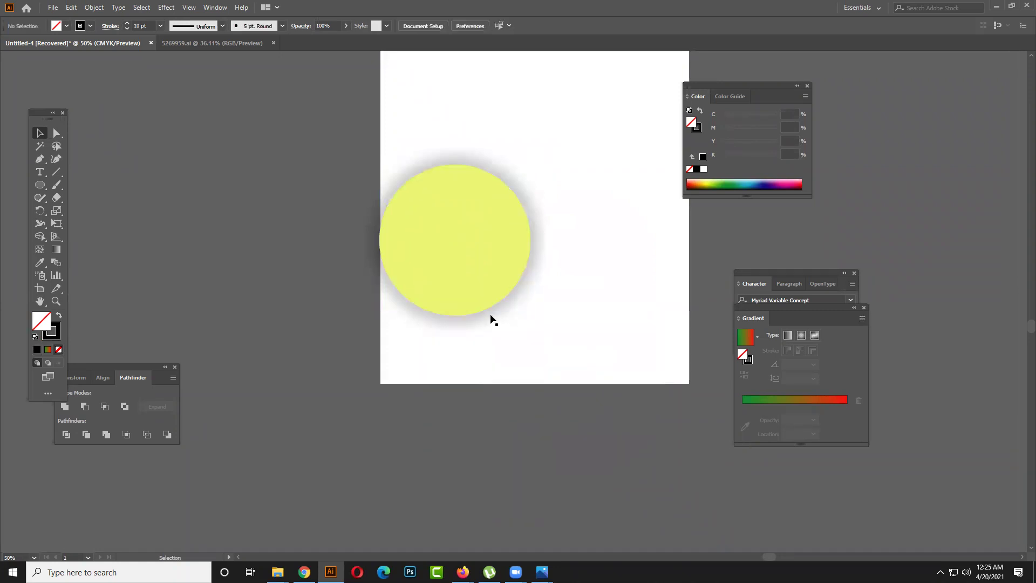
{"action": "right_click", "coordinate": [481, 316]}
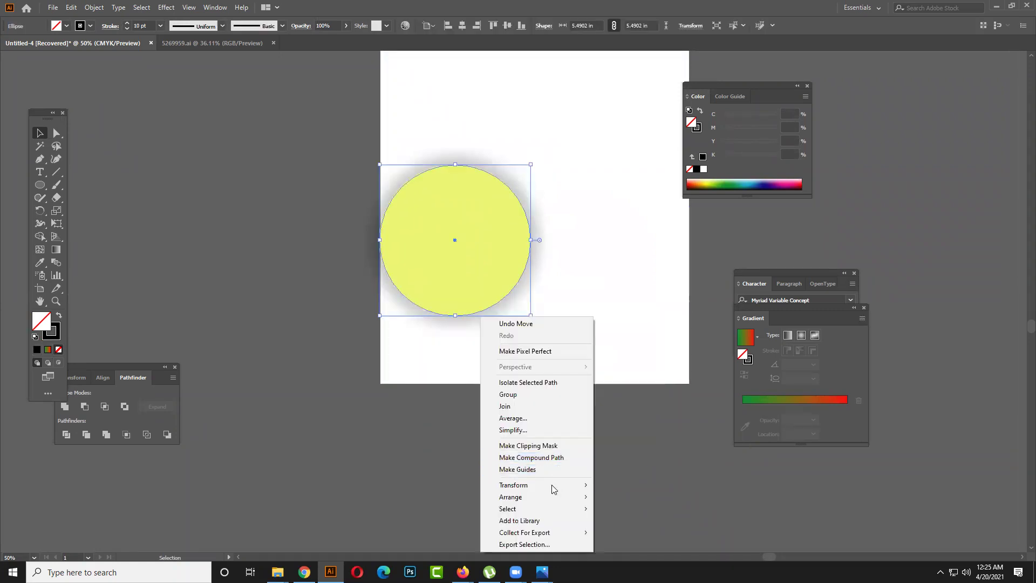
{"action": "left_click", "coordinate": [621, 533]}
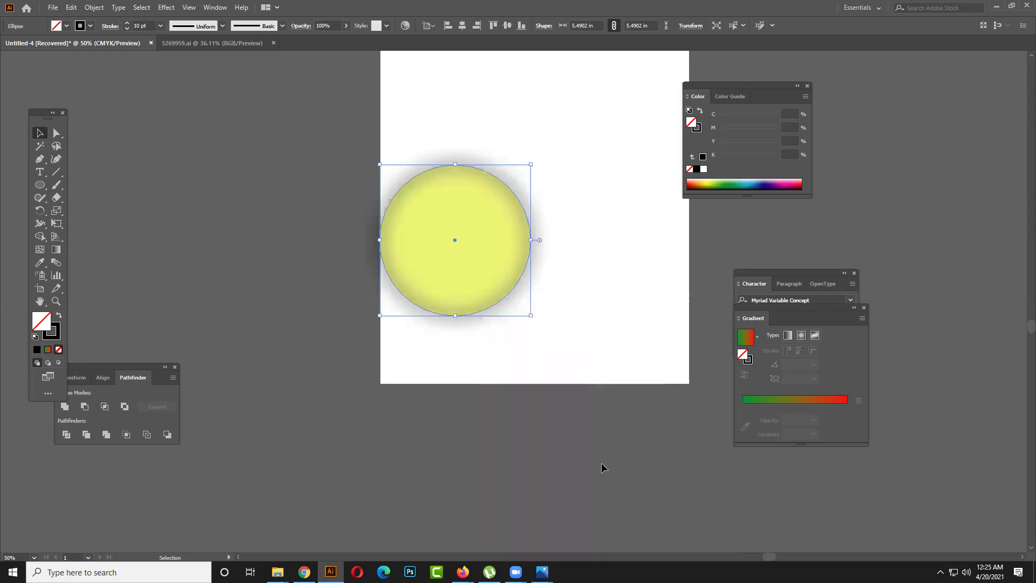
{"action": "left_click", "coordinate": [568, 451]}
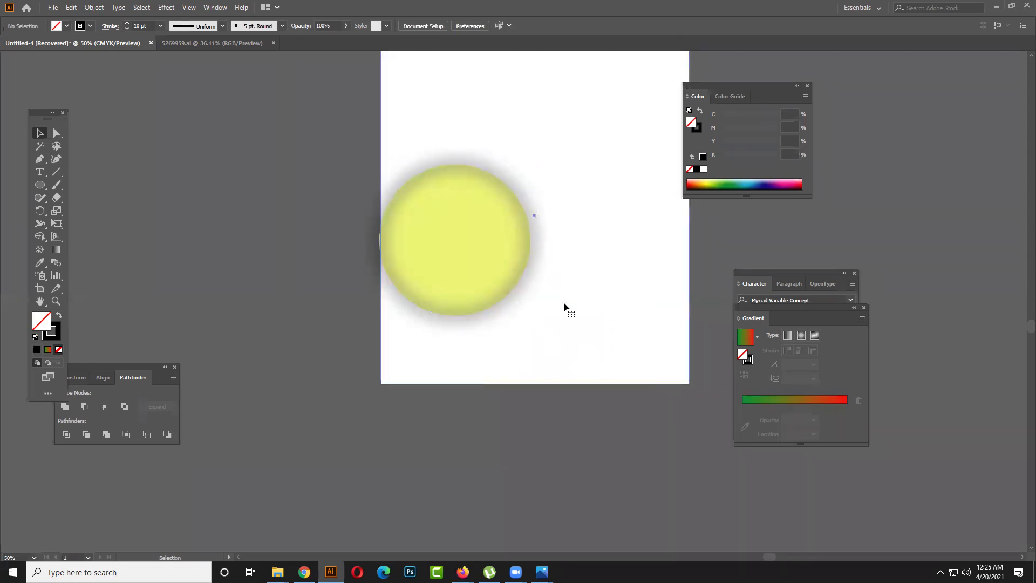
- Move the blurred ring down and right, mostly clear of the yellow circle, and select it
{"action": "left_click", "coordinate": [518, 286]}
{"action": "left_click_drag", "start_coordinate": [512, 295], "coordinate": [651, 343]}
{"action": "left_click", "coordinate": [461, 314]}
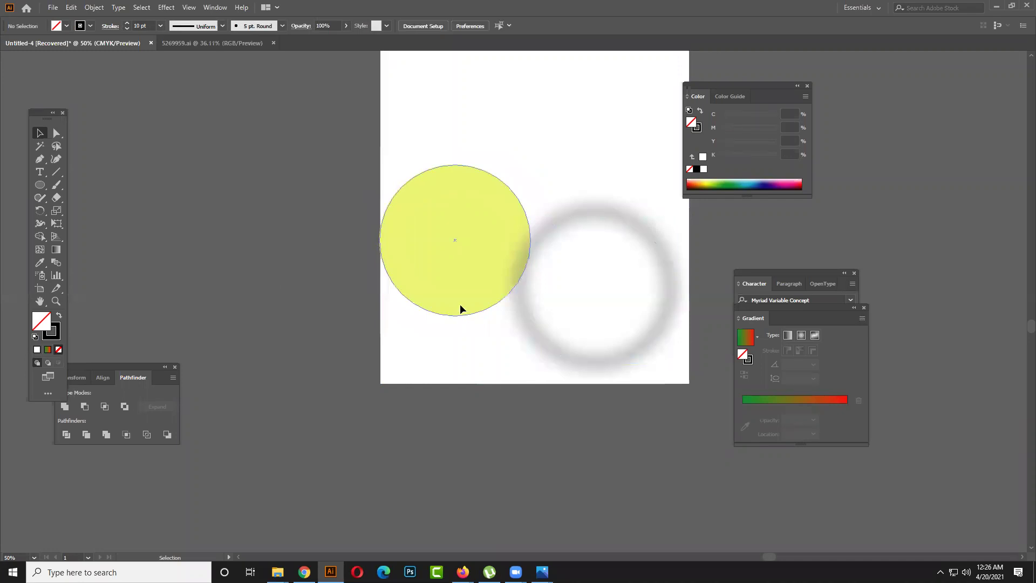
{"action": "left_click", "coordinate": [602, 358]}
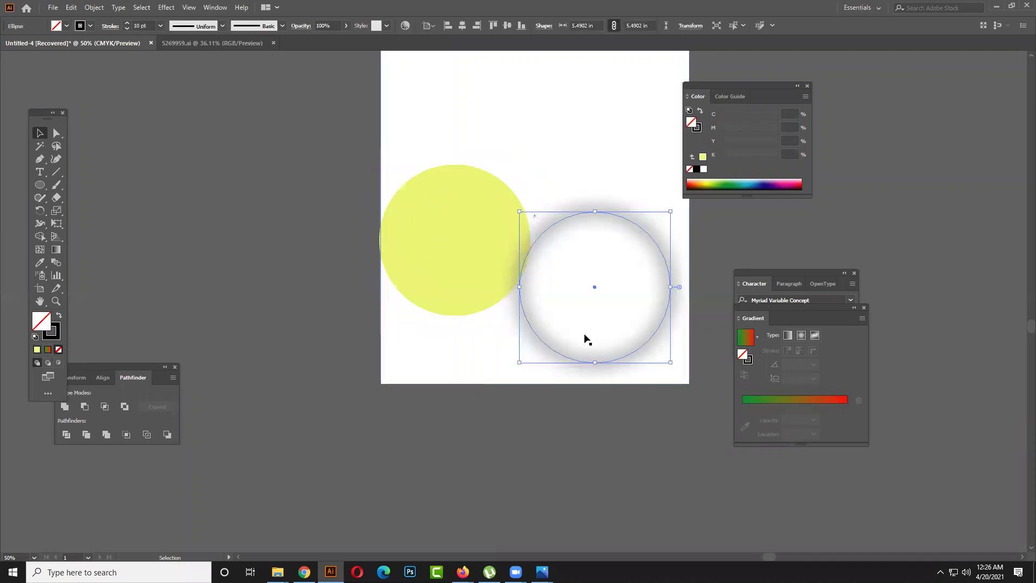
{"action": "left_click", "coordinate": [98, 9]}
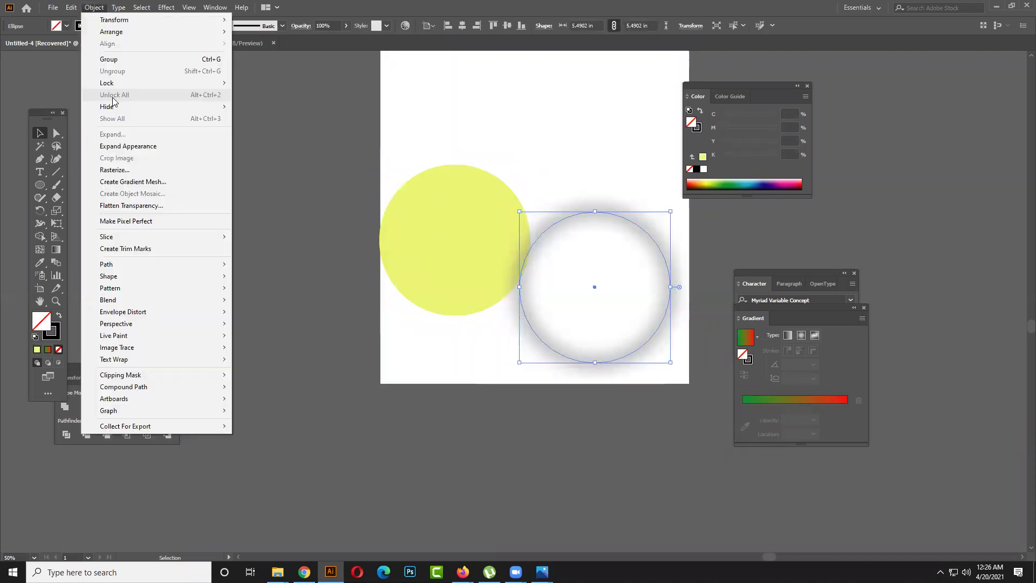
{"action": "left_click", "coordinate": [326, 135]}
- Place a copy of the yellow circle over the blurred ring and align both by their horizontal and vertical centres
{"action": "left_click_drag", "start_coordinate": [475, 290], "coordinate": [648, 397]}
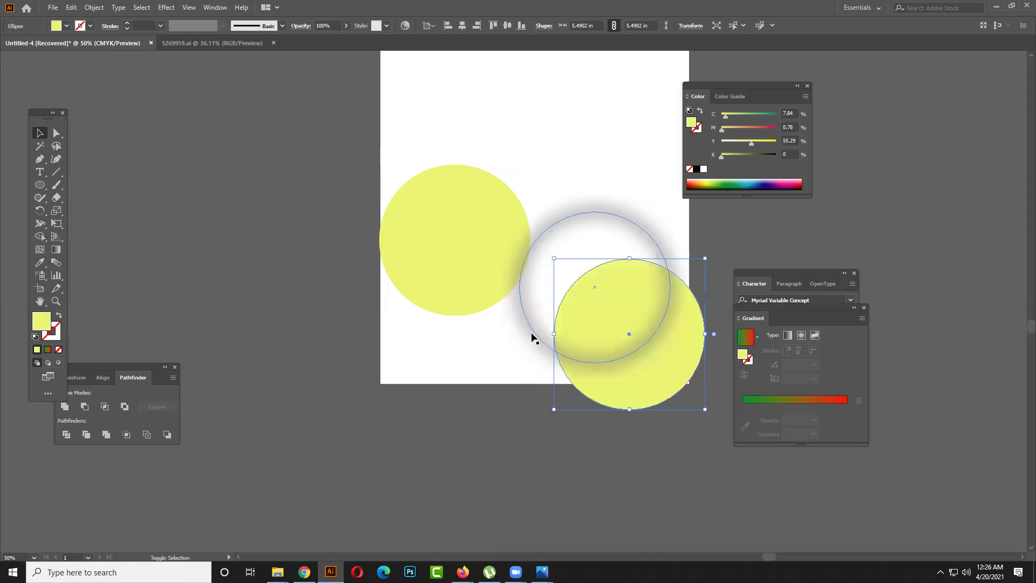
{"action": "left_click", "coordinate": [534, 332], "text": "shift"}
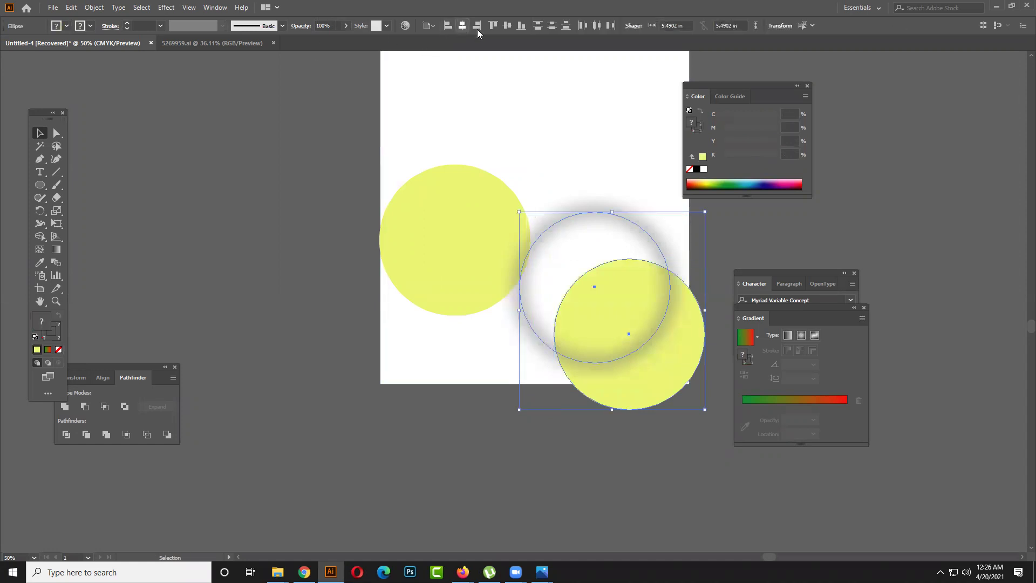
{"action": "key", "text": "Delete"}
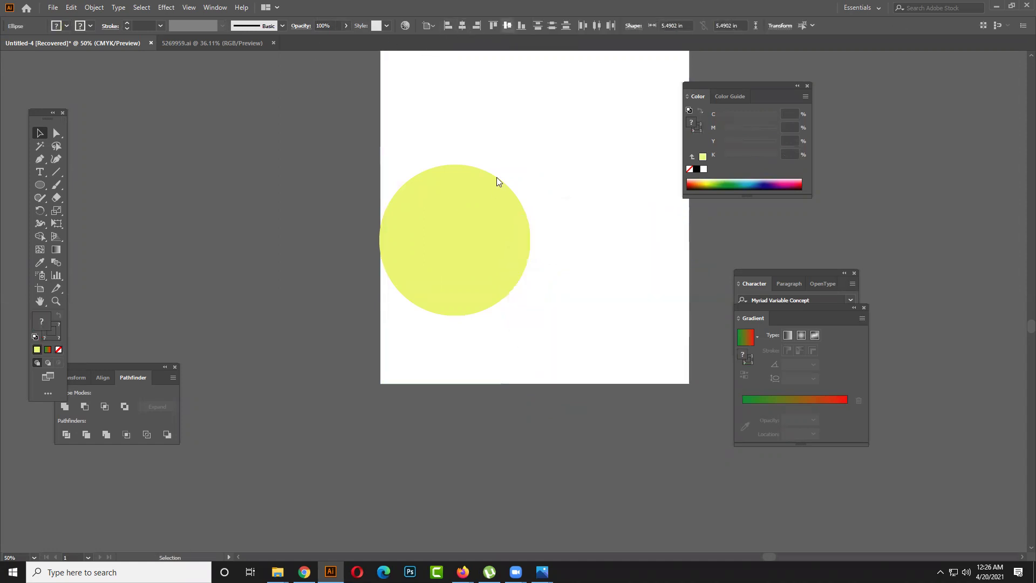
- Move the aligned yellow circle and blurred ring together to just below the white background's lower-left part
{"action": "key", "text": "ctrl+minus"}
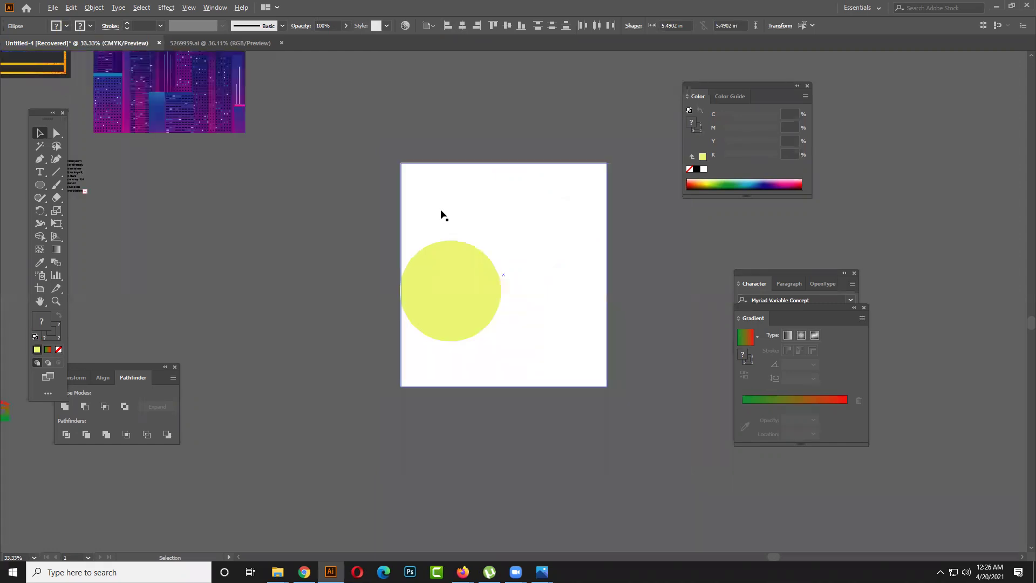
{"action": "scroll", "coordinate": [440, 213], "scroll_direction": "down", "scroll_amount": 2}
{"action": "left_click_drag", "start_coordinate": [567, 192], "coordinate": [793, 234]}
{"action": "left_click_drag", "start_coordinate": [619, 350], "coordinate": [653, 365]}
{"action": "left_click_drag", "start_coordinate": [672, 416], "coordinate": [416, 261]}
{"action": "scroll", "coordinate": [415, 261], "scroll_direction": "up", "scroll_amount": 1}
{"action": "left_click_drag", "start_coordinate": [403, 183], "coordinate": [470, 283]}
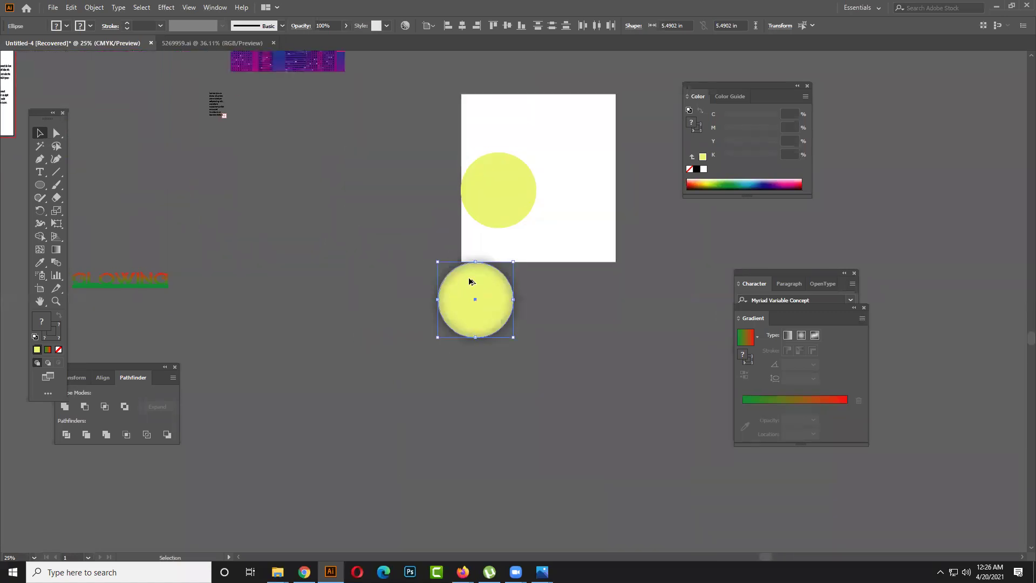
{"action": "scroll", "coordinate": [469, 282], "scroll_direction": "up", "scroll_amount": 3}
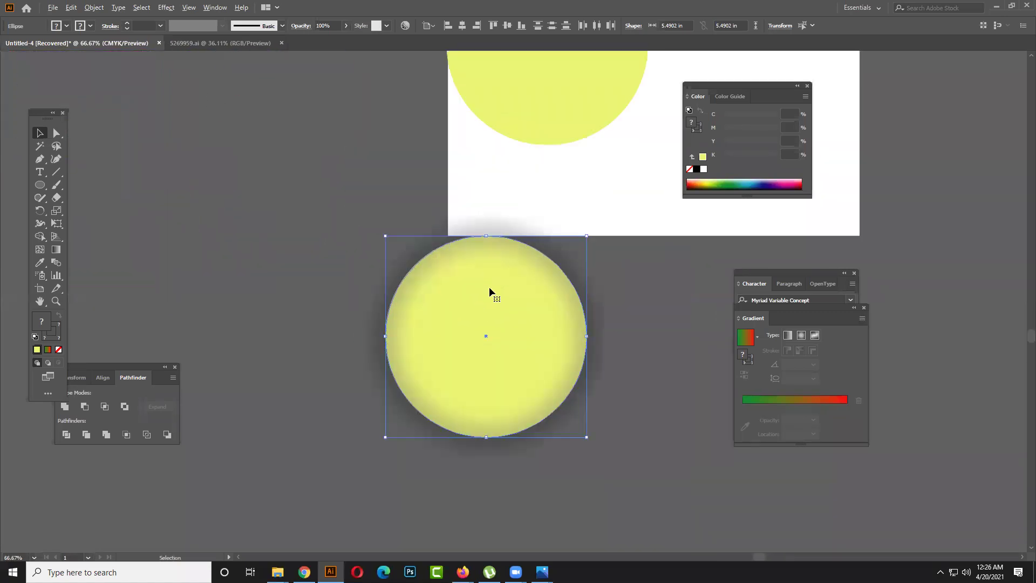
{"action": "left_click", "coordinate": [578, 320]}
{"action": "left_click_drag", "start_coordinate": [650, 326], "coordinate": [564, 317]}
{"action": "right_click", "coordinate": [565, 318]}
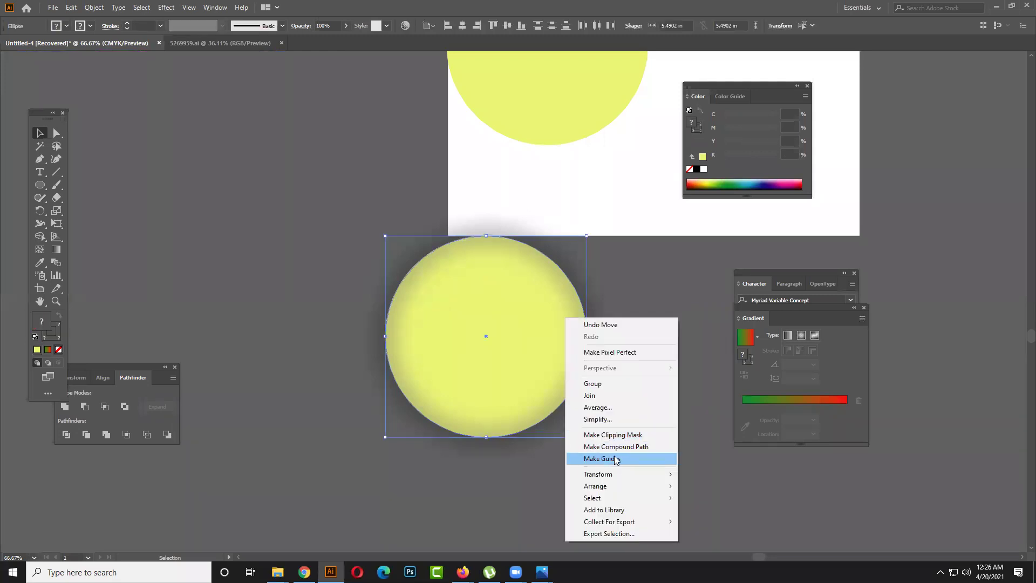
{"action": "left_click", "coordinate": [572, 300]}
- Expand the appearance of the blurred ring on the lower yellow circle
{"action": "left_click_drag", "start_coordinate": [566, 300], "coordinate": [541, 358]}
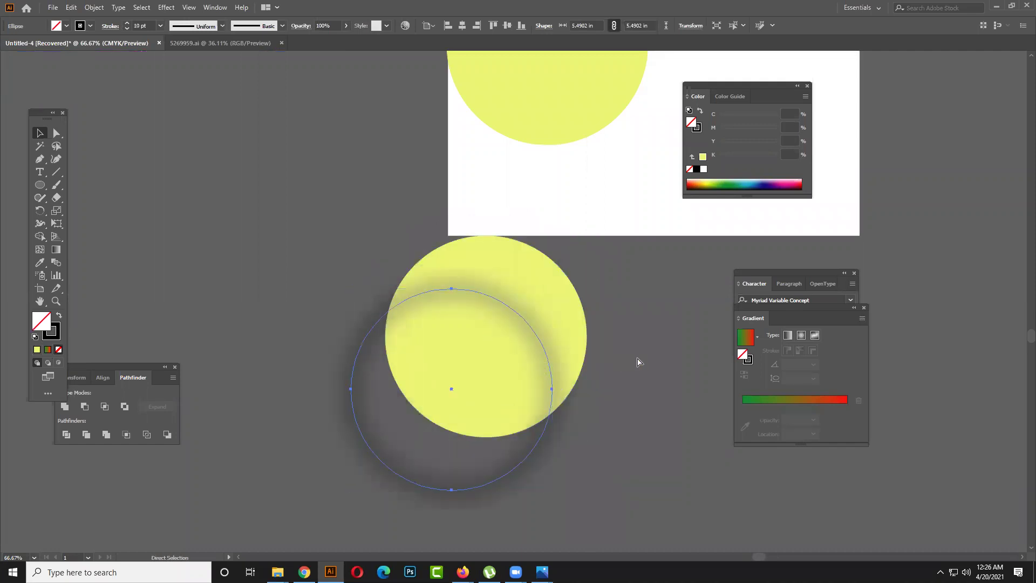
{"action": "key", "text": "ctrl+z"}
{"action": "left_click", "coordinate": [95, 7]}
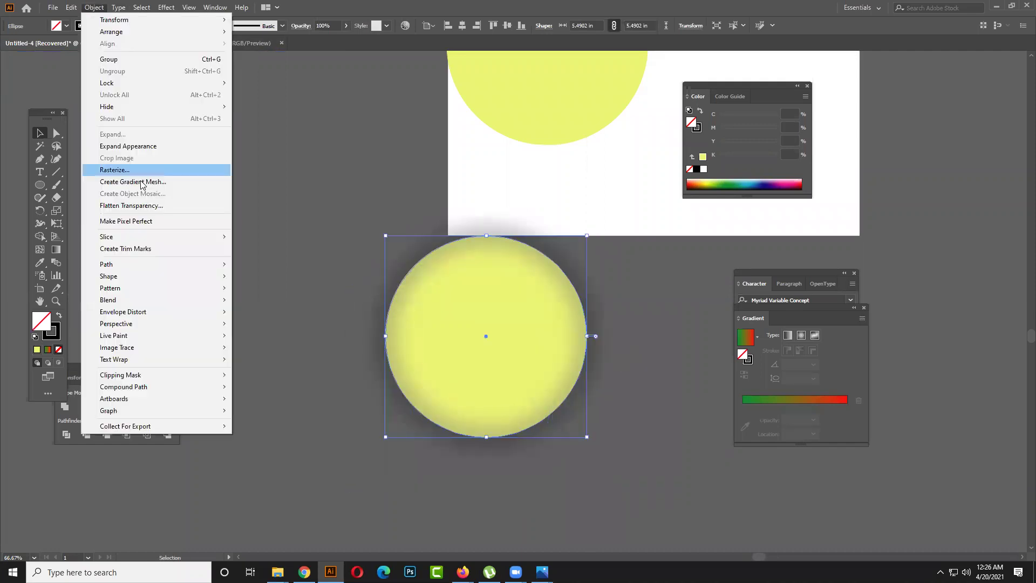
{"action": "left_click", "coordinate": [128, 145]}
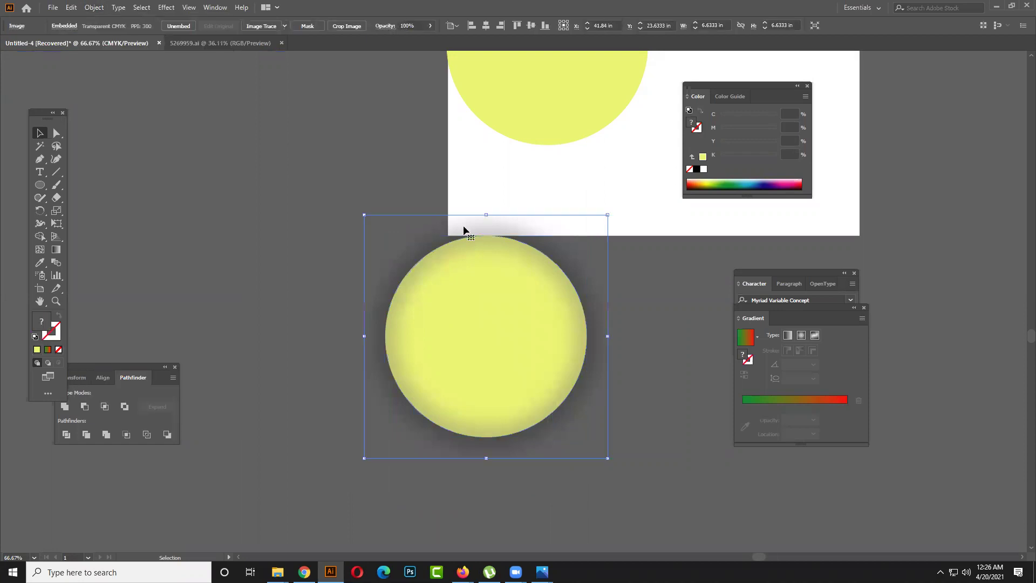
- Try to make a clipping mask from the lower yellow circle and the expanded ring in front of it
{"action": "left_click_drag", "start_coordinate": [613, 347], "coordinate": [472, 294]}
{"action": "right_click", "coordinate": [472, 294]}
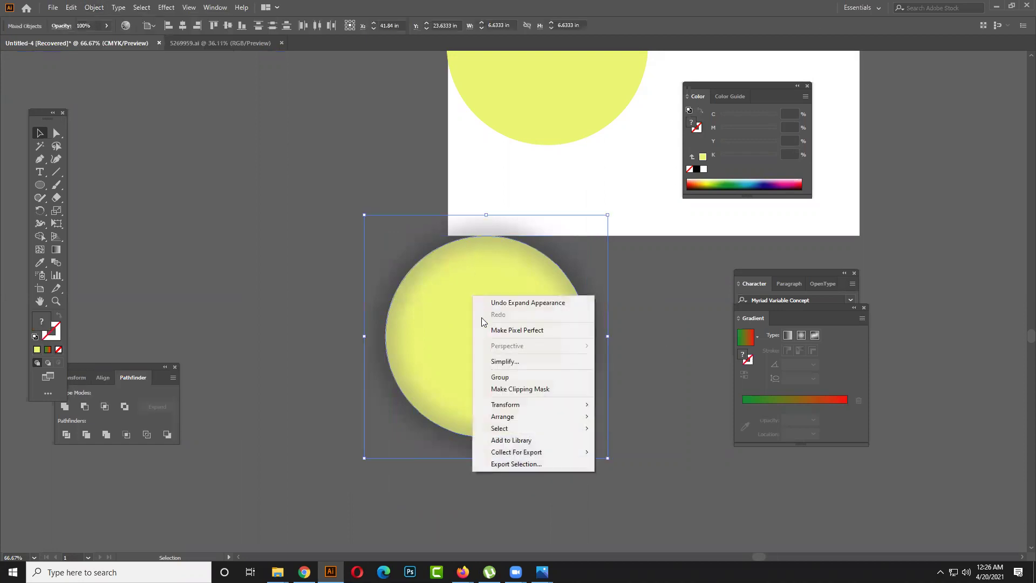
{"action": "left_click", "coordinate": [521, 389]}
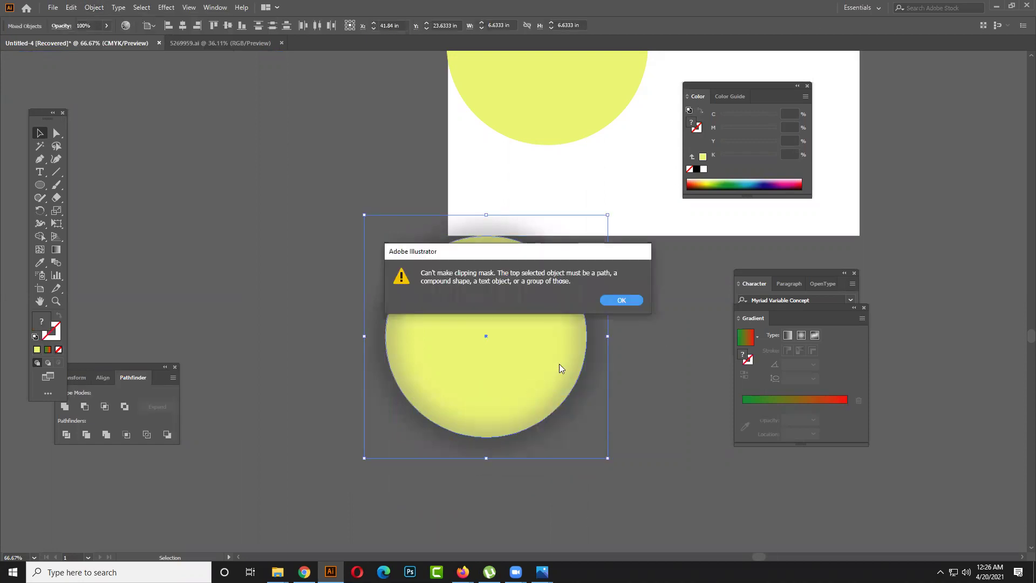
{"action": "key", "text": "Return"}
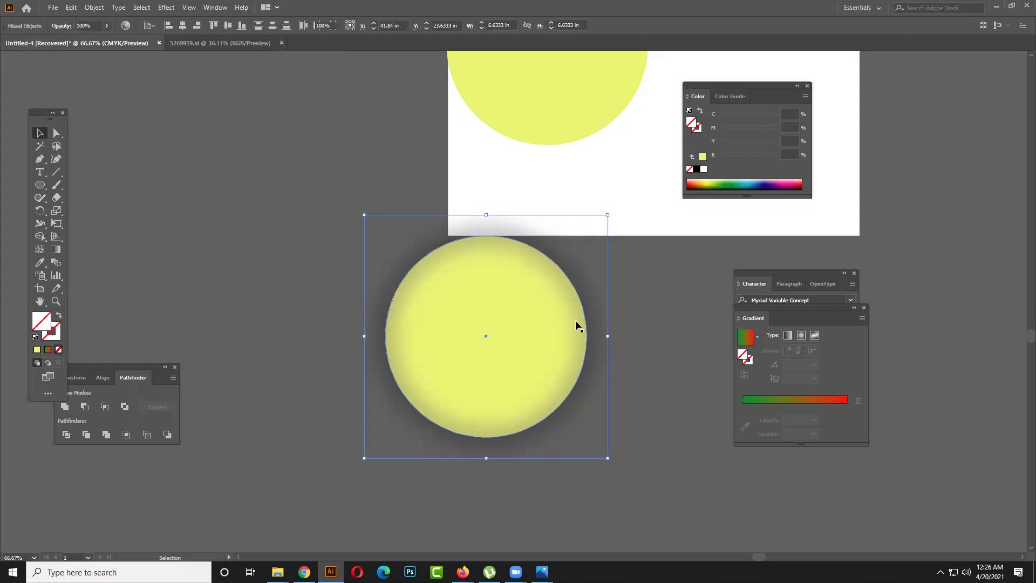
{"action": "key", "text": "ctrl+shift+a"}
- Try moving the expanded ring off the yellow circle and deleting it, and undo both changes
{"action": "left_click", "coordinate": [575, 315]}
{"action": "left_click_drag", "start_coordinate": [565, 271], "coordinate": [603, 303]}
{"action": "key", "text": "a"}
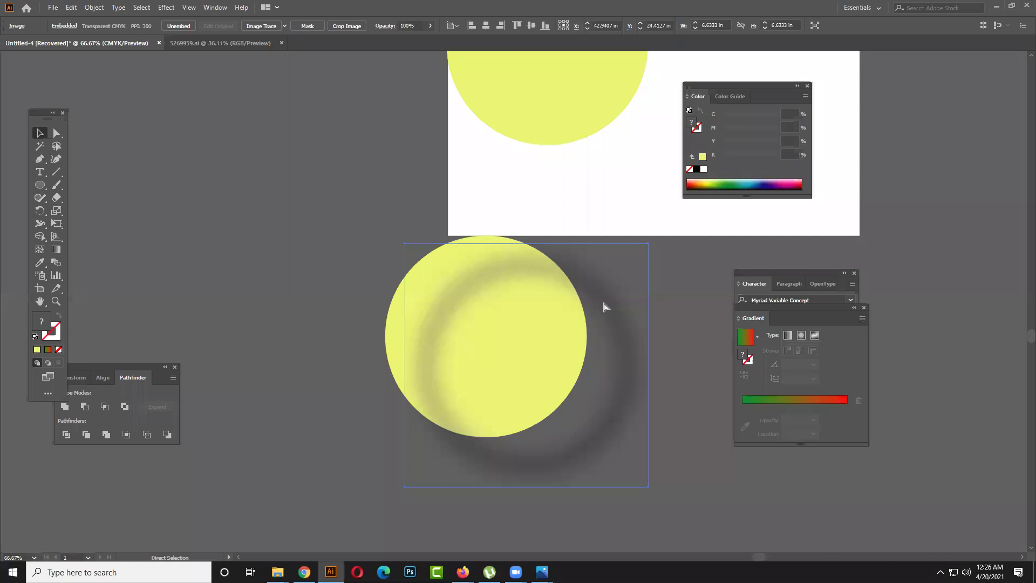
{"action": "key", "text": "Delete"}
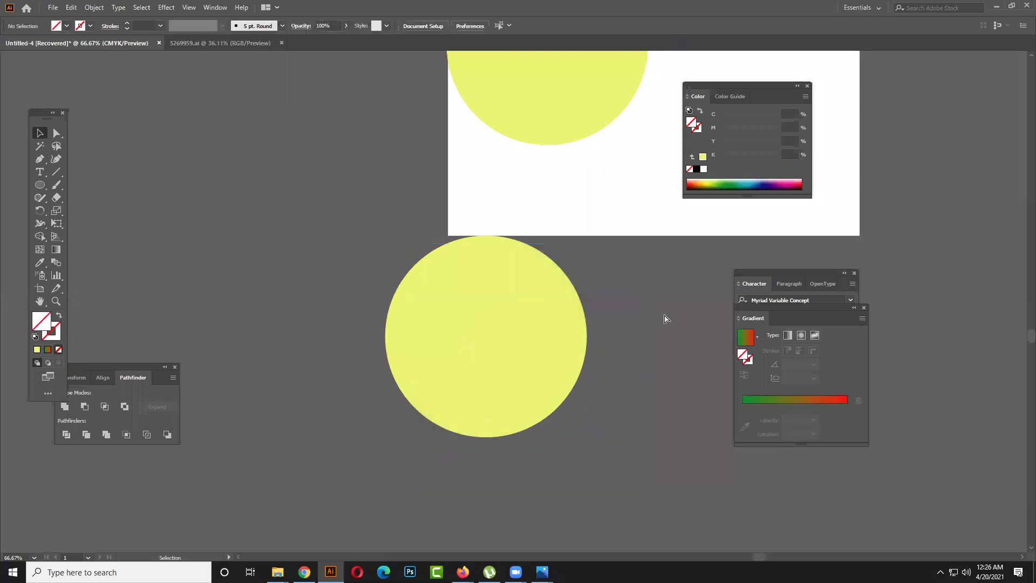
{"action": "key", "text": "ctrl+z"}
{"action": "key", "text": "ctrl+z"}
{"action": "key", "text": "v"}
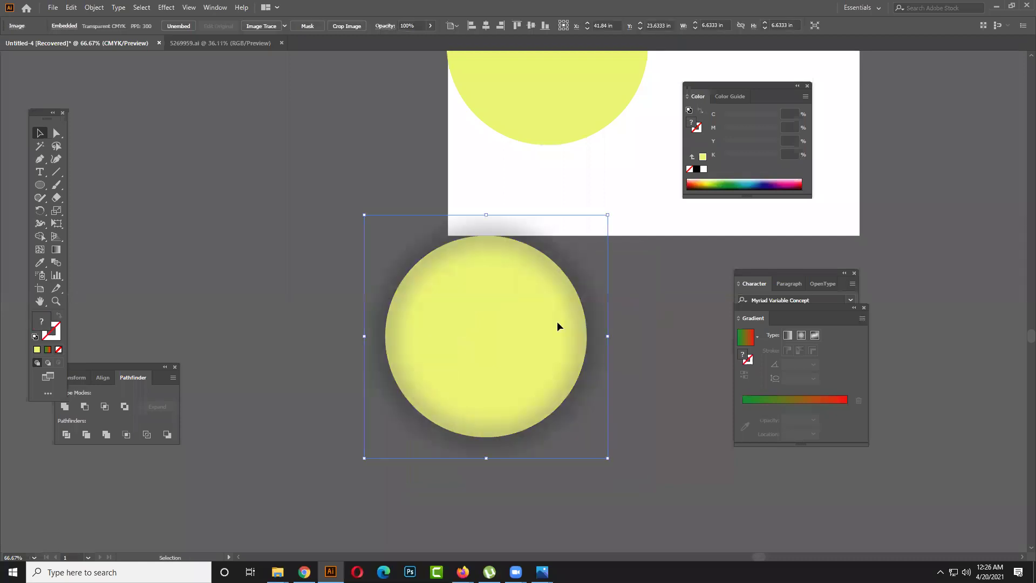
- Bring the lower yellow circle to the front of the expanded ring
{"action": "key", "text": "ctrl+shift+a"}
{"action": "left_click", "coordinate": [507, 317]}
{"action": "left_click_drag", "start_coordinate": [507, 318], "coordinate": [596, 345]}
{"action": "key", "text": "ctrl+z"}
{"action": "right_click", "coordinate": [473, 319]}
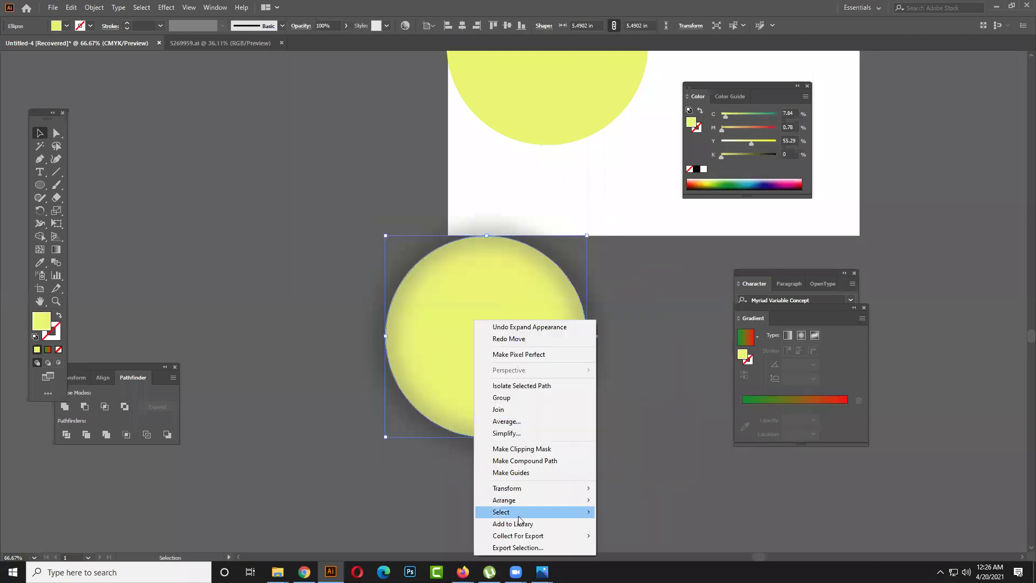
{"action": "mouse_move", "coordinate": [521, 500]}
{"action": "left_click", "coordinate": [623, 501]}
{"action": "key", "text": "ctrl+shift+a"}
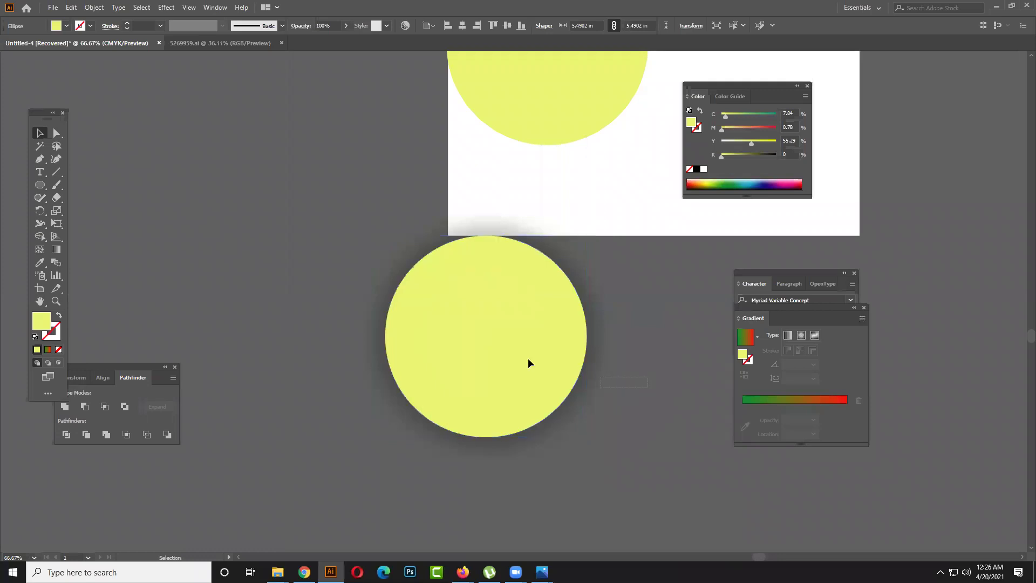
- Make a clipping mask from the lower yellow circle and the expanded ring behind it
{"action": "key", "text": "ctrl+a"}
{"action": "right_click", "coordinate": [503, 349]}
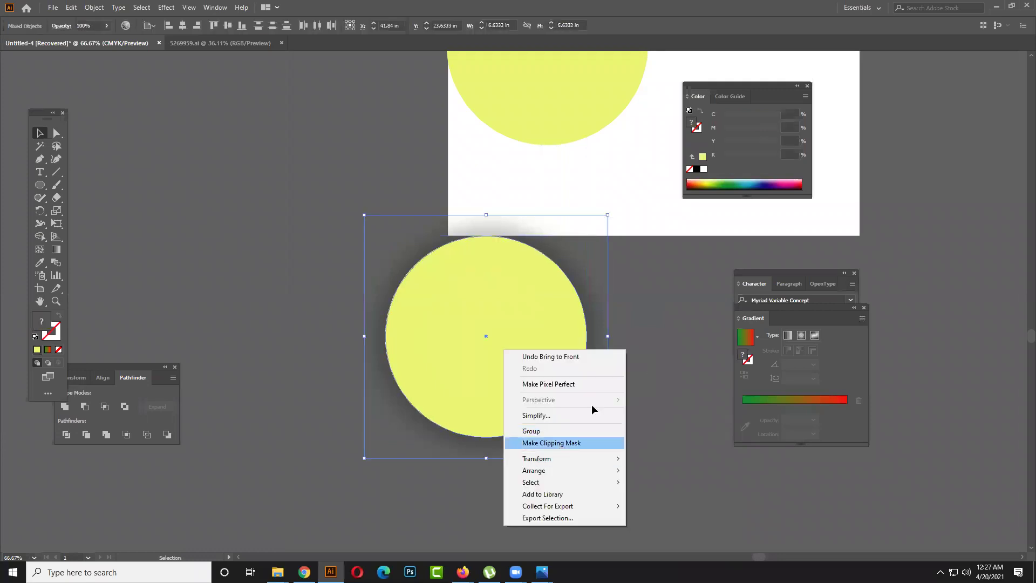
{"action": "left_click", "coordinate": [589, 443]}
- Move the clipped ring group exactly onto the yellow circle at the white background's left edge
{"action": "scroll", "coordinate": [593, 378], "scroll_direction": "up", "scroll_amount": 2}
{"action": "scroll", "coordinate": [594, 378], "scroll_direction": "right", "scroll_amount": 1}
{"action": "left_click_drag", "start_coordinate": [548, 413], "coordinate": [614, 135]}
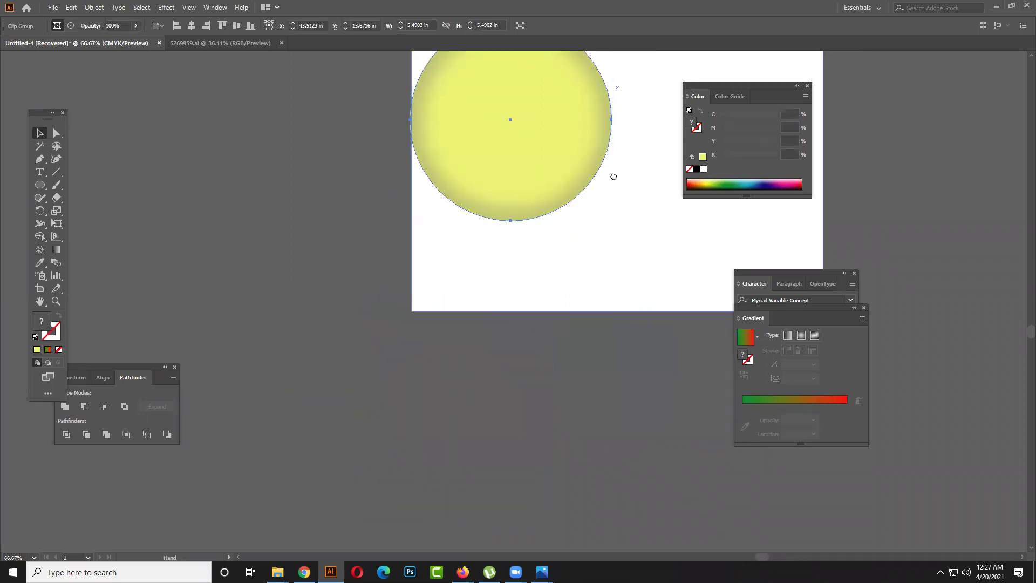
{"action": "left_click_drag", "start_coordinate": [614, 176], "coordinate": [609, 324]}
{"action": "left_click", "coordinate": [581, 332]}
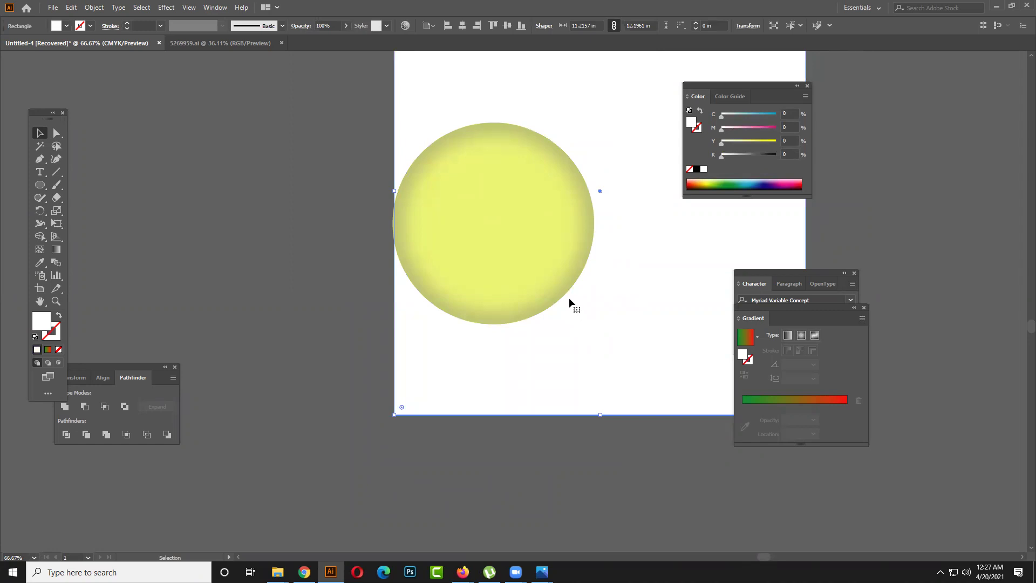
{"action": "scroll", "coordinate": [578, 291], "scroll_direction": "up", "scroll_amount": 1}
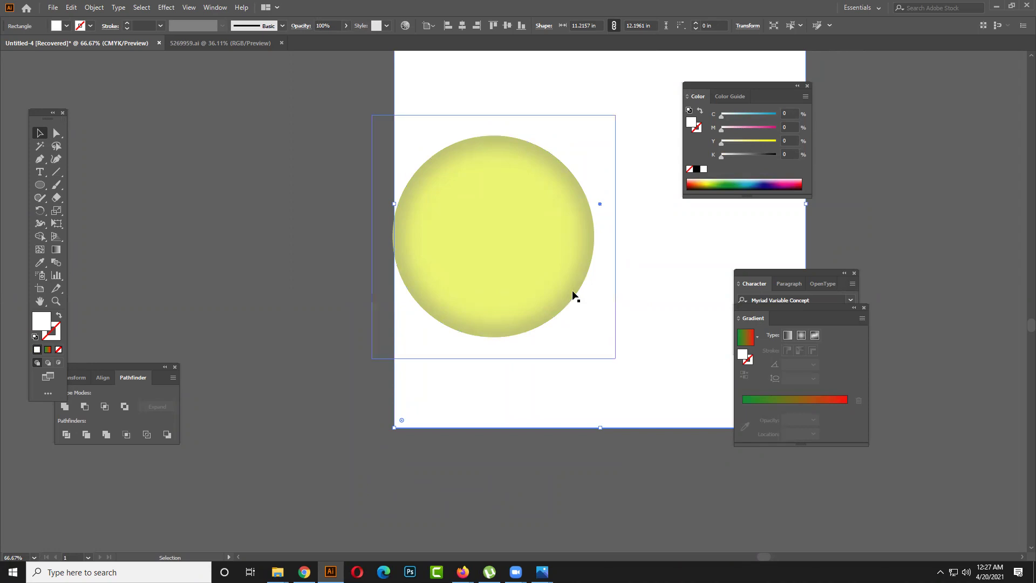
- Move the plain yellow circle out from under the clipped ring, down and right to the background's lower edge
{"action": "left_click", "coordinate": [573, 294]}
{"action": "key", "text": "ctrl+z"}
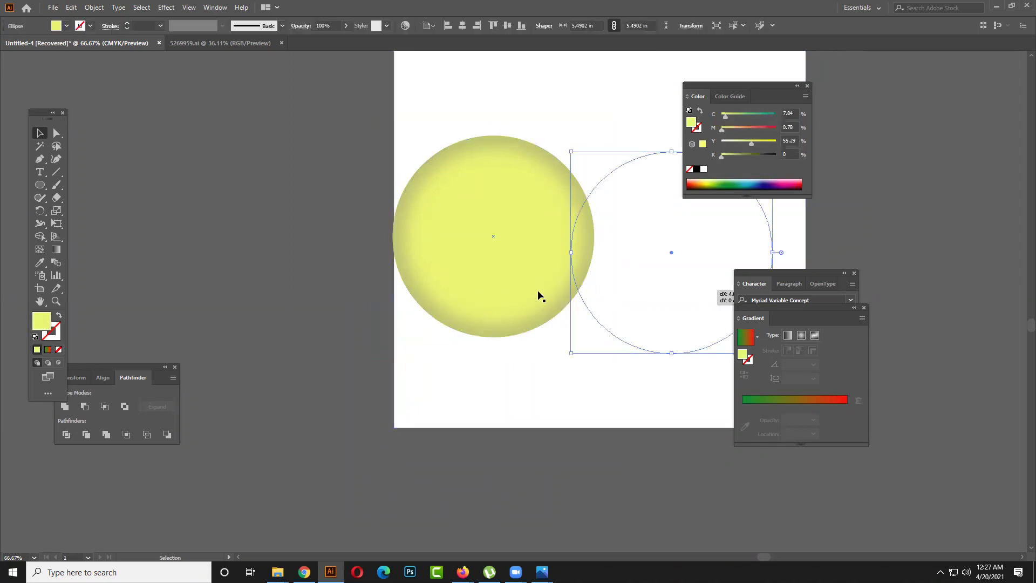
{"action": "mouse_move", "coordinate": [489, 260]}
{"action": "left_mouse_down"}
{"action": "mouse_move", "coordinate": [512, 259]}
{"action": "mouse_move", "coordinate": [502, 260]}
{"action": "left_mouse_up"}
{"action": "left_click_drag", "start_coordinate": [630, 287], "coordinate": [356, 409]}
{"action": "left_click_drag", "start_coordinate": [373, 361], "coordinate": [586, 402]}
{"action": "scroll", "coordinate": [586, 403], "scroll_direction": "down", "scroll_amount": 3}
{"action": "left_click_drag", "start_coordinate": [584, 351], "coordinate": [577, 372]}
- Start an Inner Glow effect with preview on the plain yellow circle and choose red F70303 as the glow color
{"action": "left_click", "coordinate": [164, 8]}
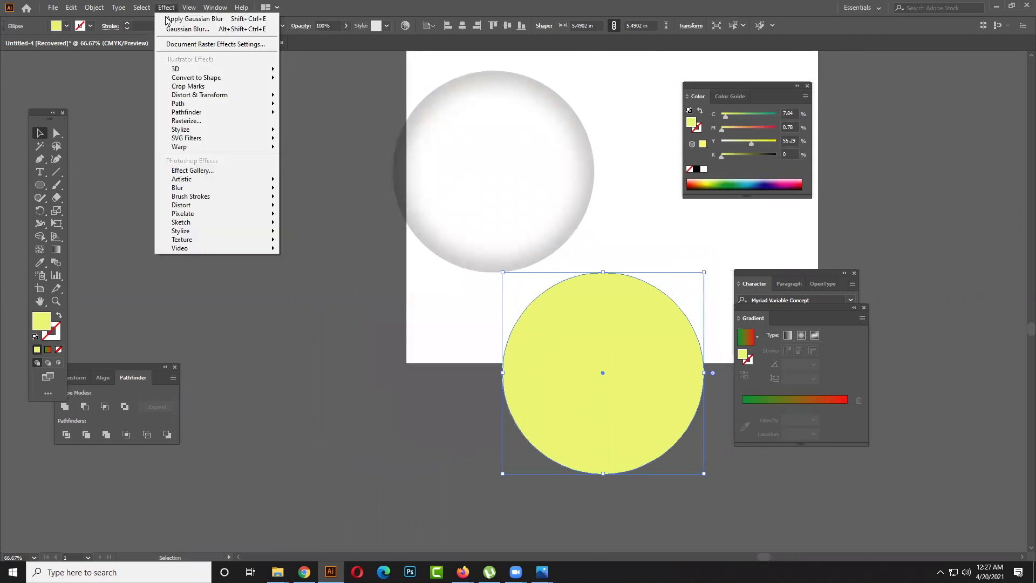
{"action": "mouse_move", "coordinate": [227, 134]}
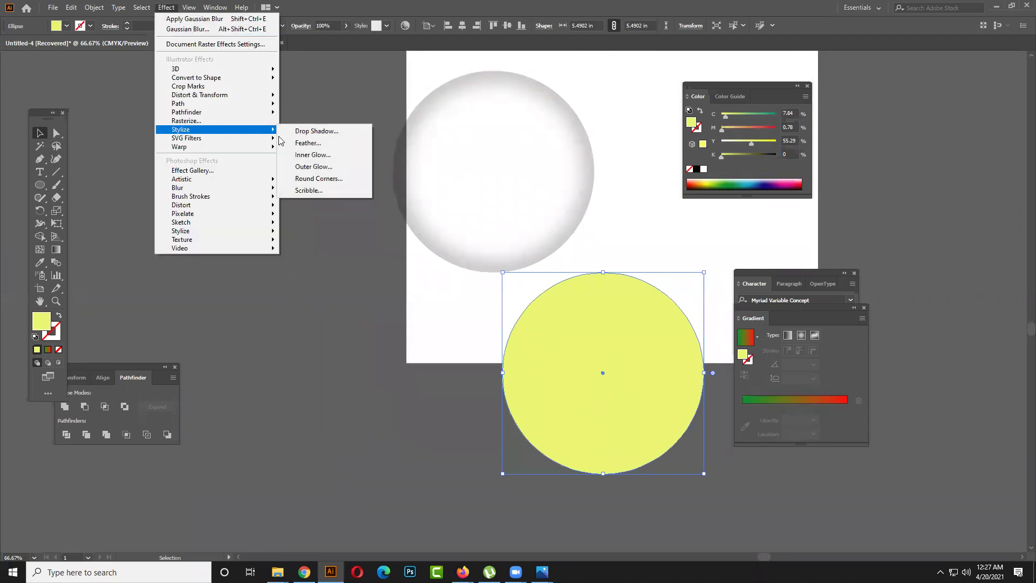
{"action": "left_click", "coordinate": [330, 155]}
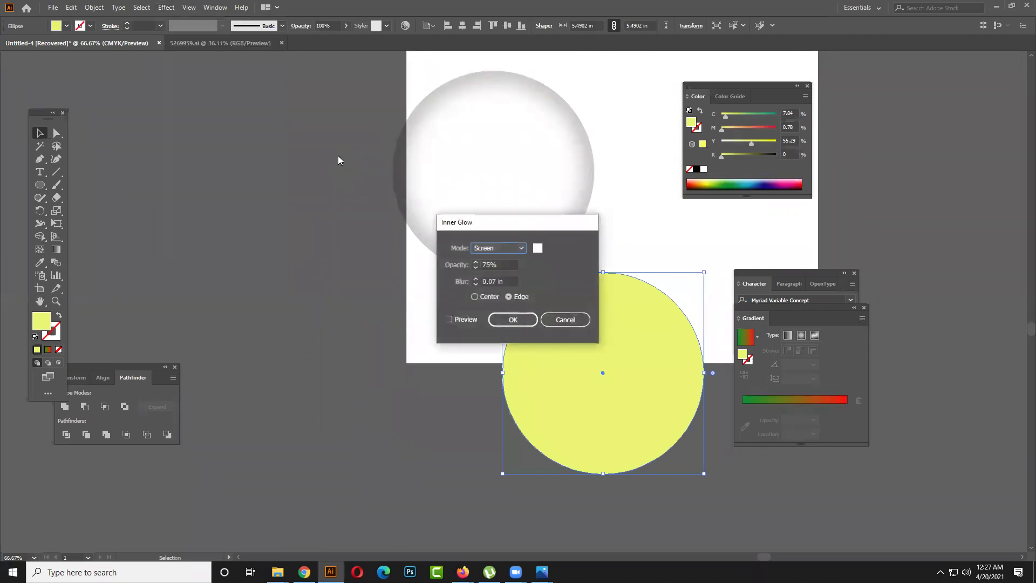
{"action": "left_click_drag", "start_coordinate": [528, 223], "coordinate": [392, 203]}
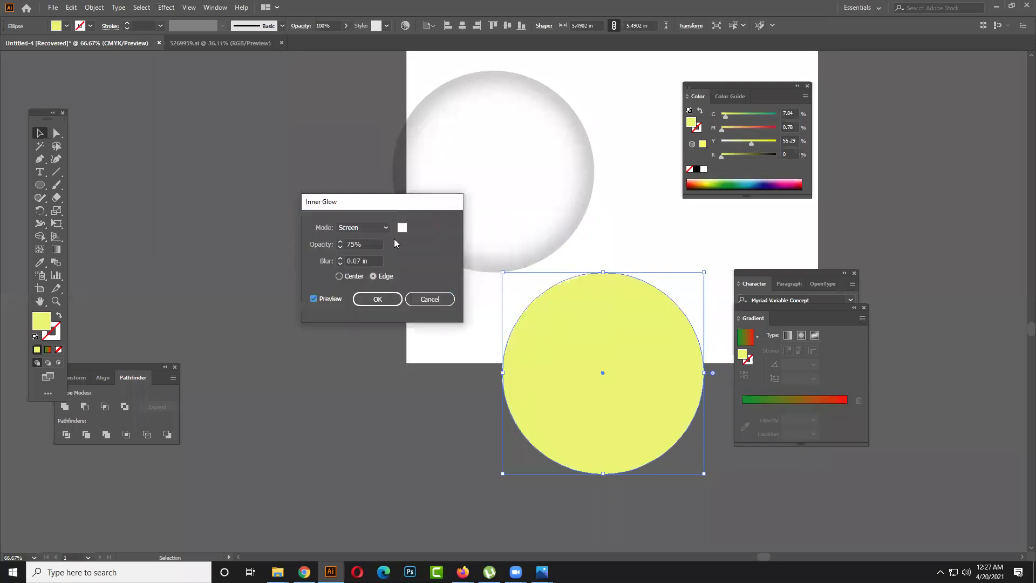
{"action": "left_click", "coordinate": [403, 228]}
{"action": "left_click", "coordinate": [510, 218]}
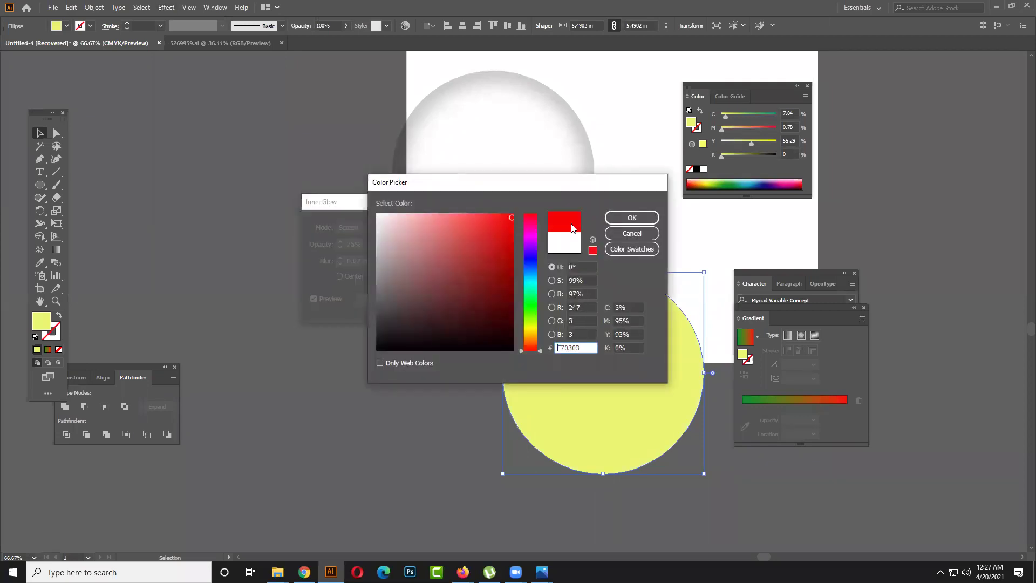
{"action": "left_click", "coordinate": [632, 218]}
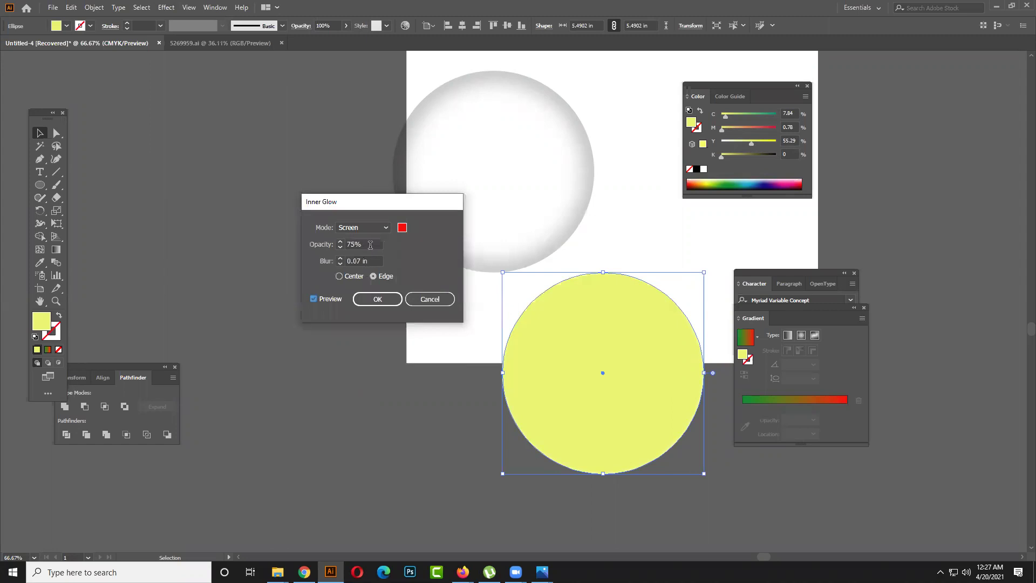
- Make the glow radiate from the center in Normal mode with 79% opacity and a 0.1 in blur
{"action": "left_click", "coordinate": [340, 241]}
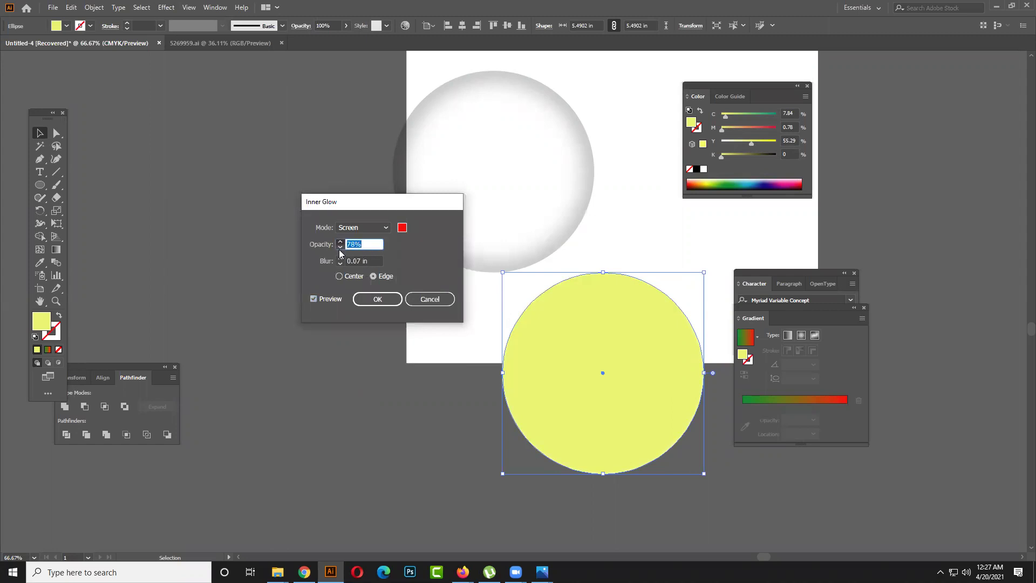
{"action": "left_click", "coordinate": [349, 276]}
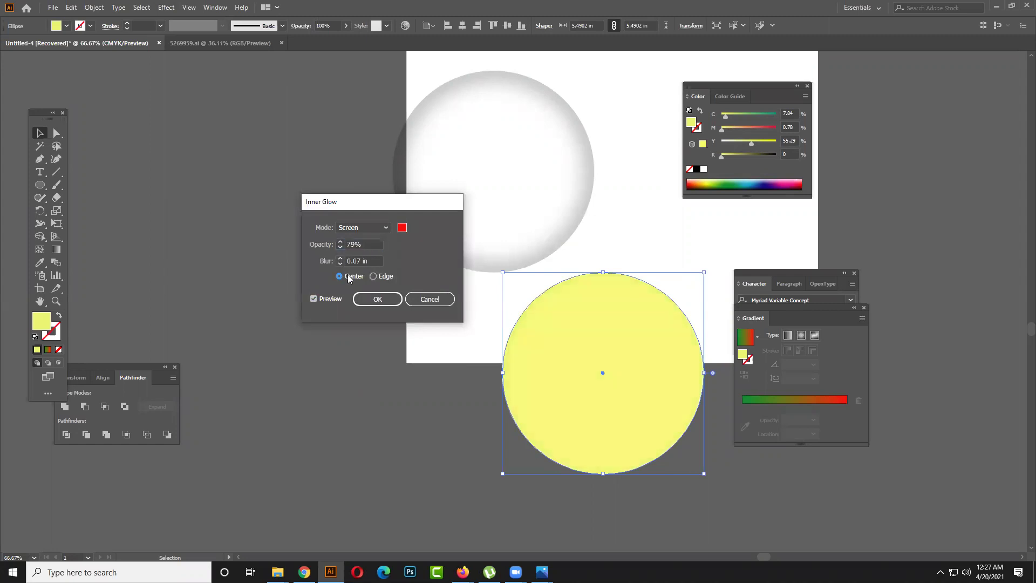
{"action": "left_click", "coordinate": [340, 264]}
{"action": "left_click", "coordinate": [340, 259]}
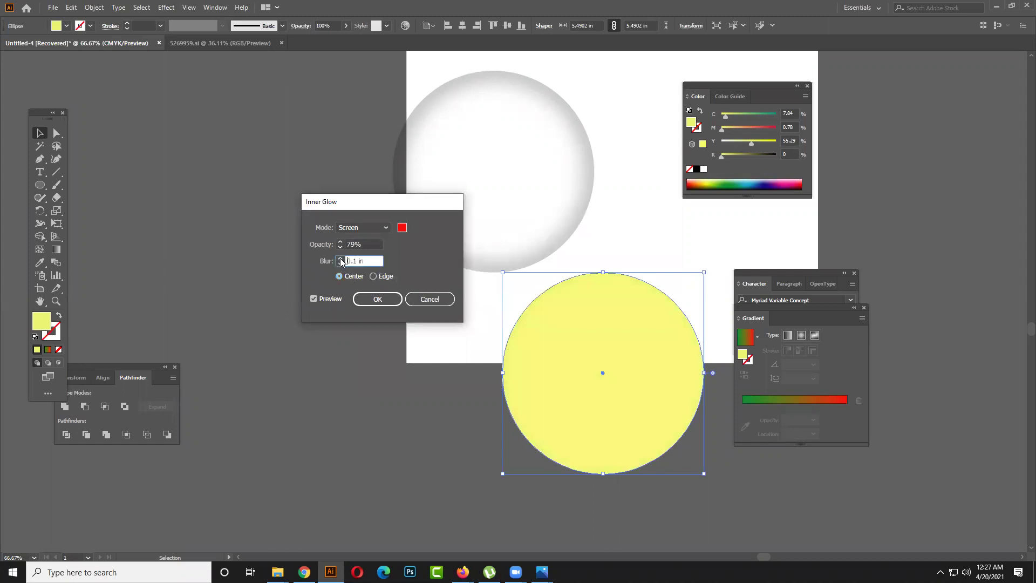
{"action": "left_click", "coordinate": [378, 227]}
{"action": "left_click", "coordinate": [380, 244]}
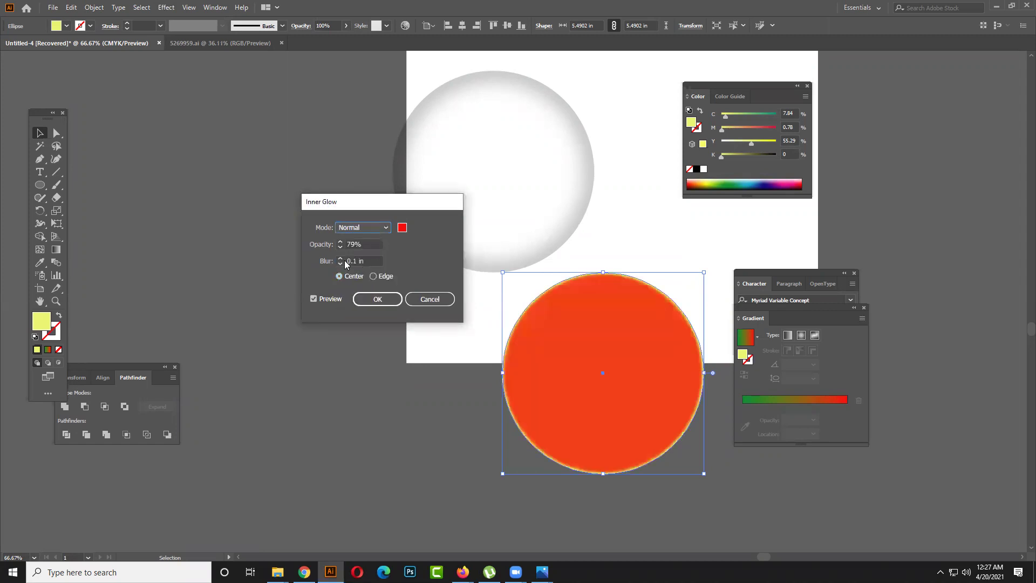
- Lower the inner glow's opacity to 73% and set its blur to 2 in
{"action": "key", "text": "Tab"}
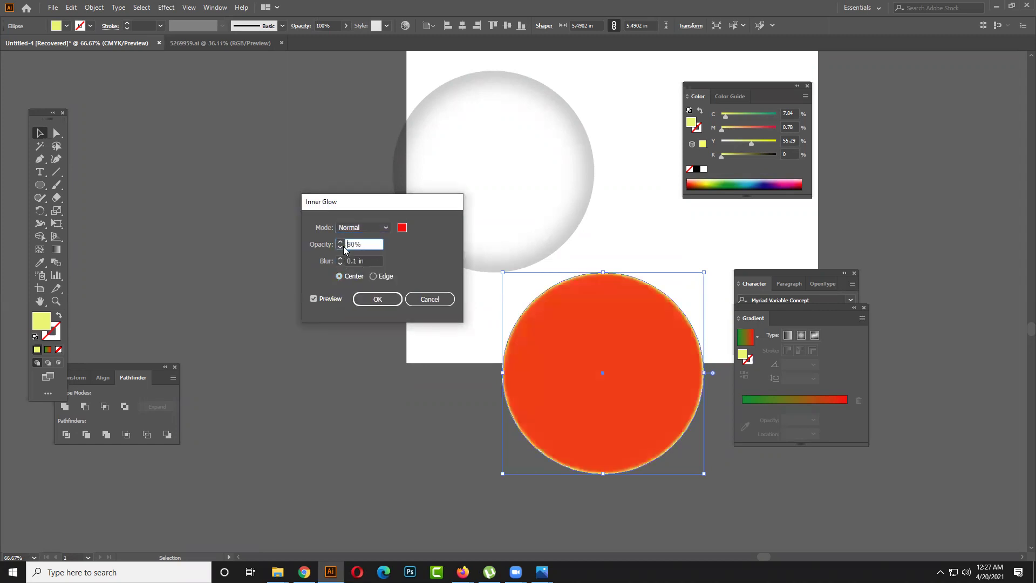
{"action": "left_click", "coordinate": [340, 247]}
{"action": "left_click", "coordinate": [339, 248]}
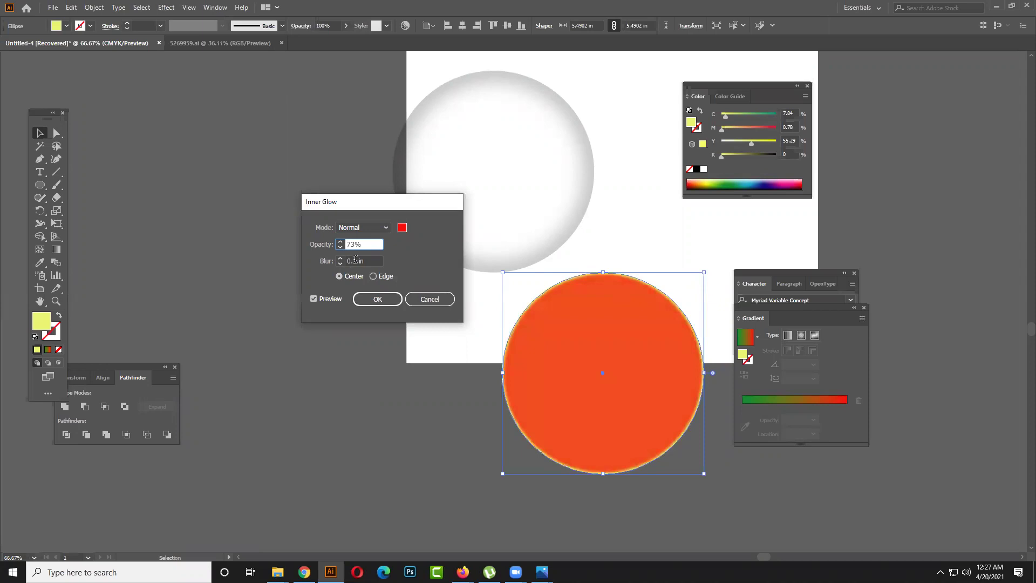
{"action": "double_click", "coordinate": [354, 261]}
{"action": "key", "text": "shift+End"}
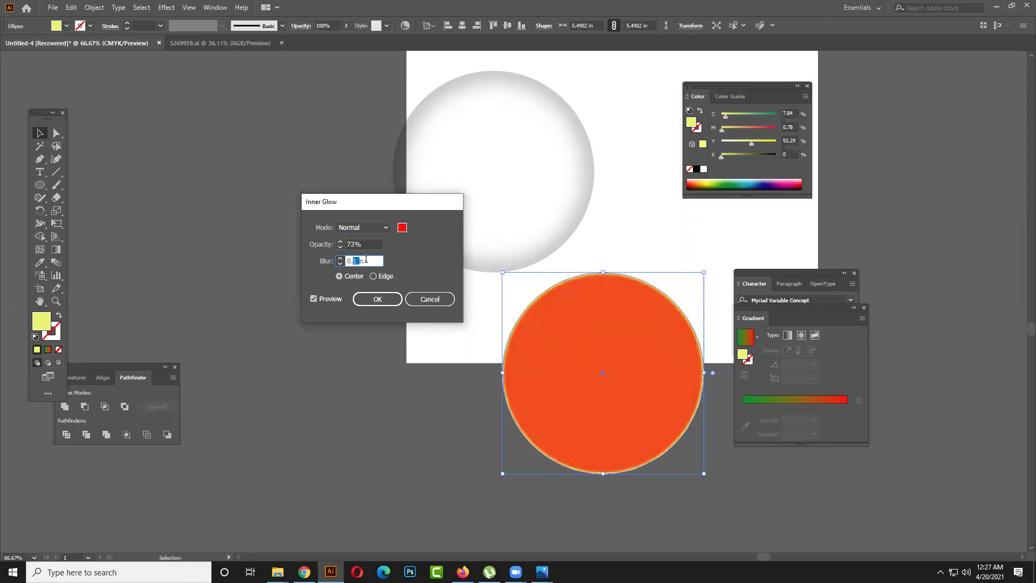
{"action": "key", "text": "ctrl+a"}
{"action": "type", "text": "2"}
{"action": "left_click", "coordinate": [329, 301]}
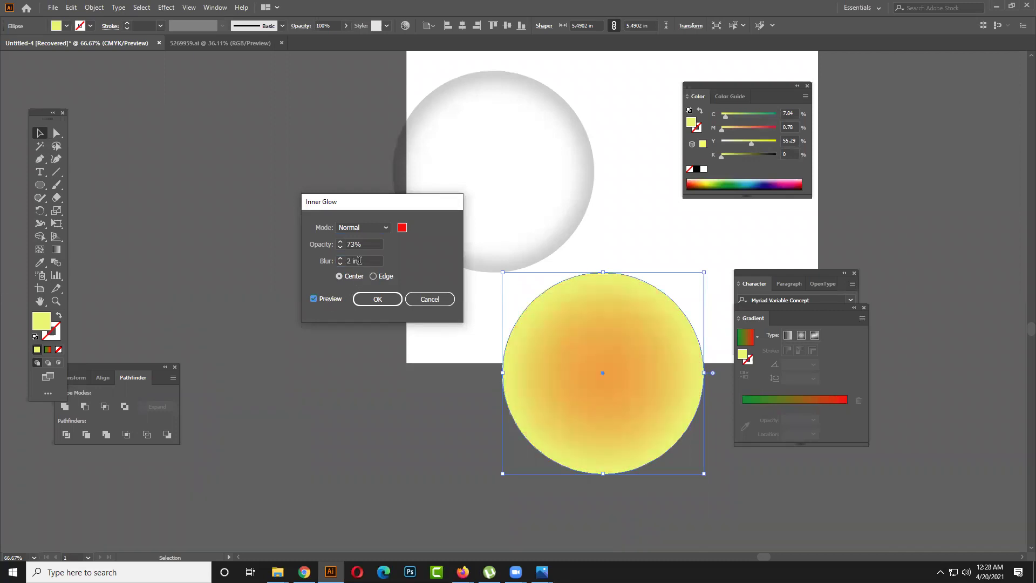
- Change the glow color to orange F4A506, set the blur to 1 in, and apply the Inner Glow effect
{"action": "left_click", "coordinate": [401, 230]}
{"action": "left_click_drag", "start_coordinate": [530, 327], "coordinate": [529, 339]}
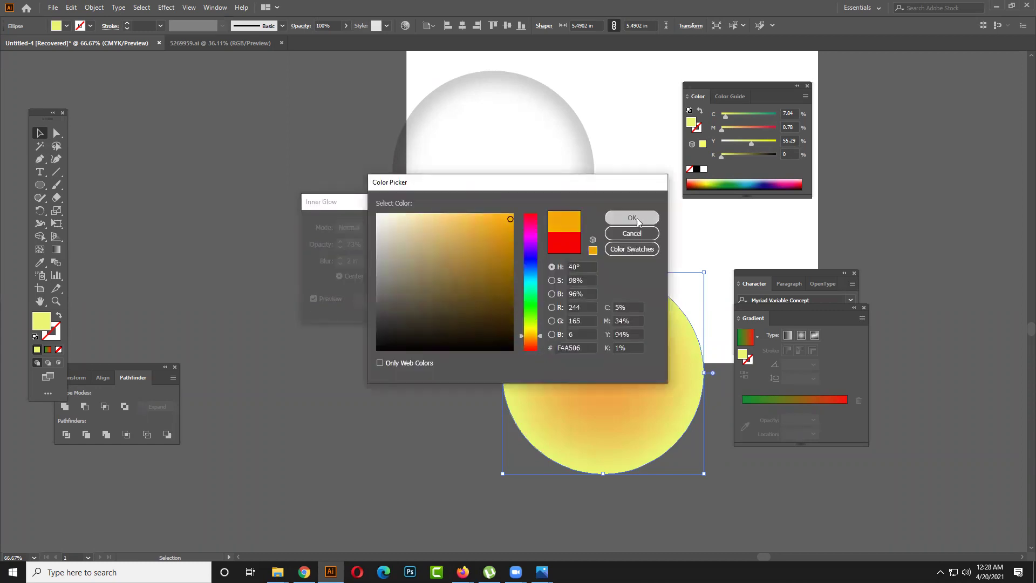
{"action": "left_click", "coordinate": [633, 219]}
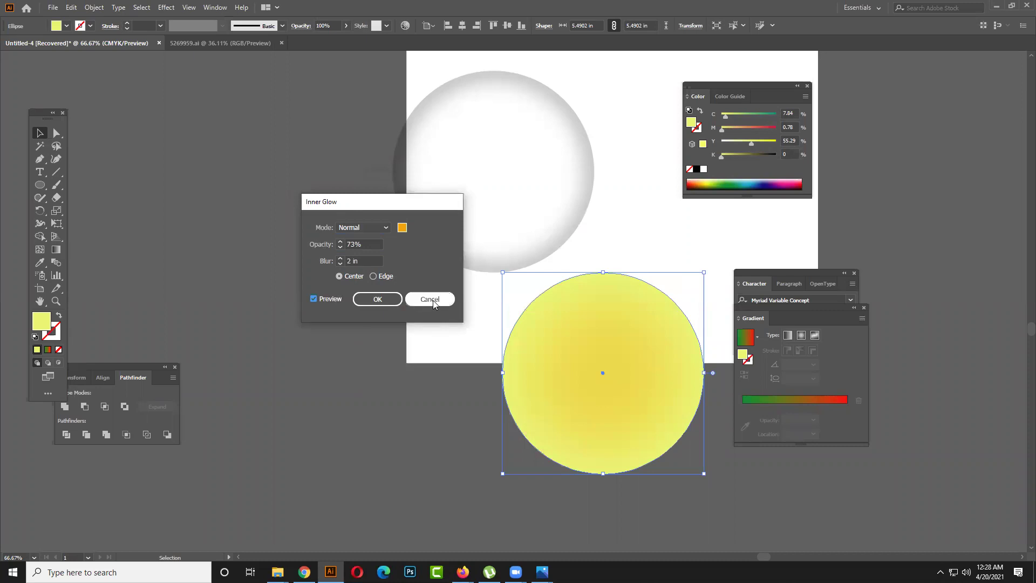
{"action": "double_click", "coordinate": [353, 260]}
{"action": "type", "text": "1"}
{"action": "left_click", "coordinate": [332, 298]}
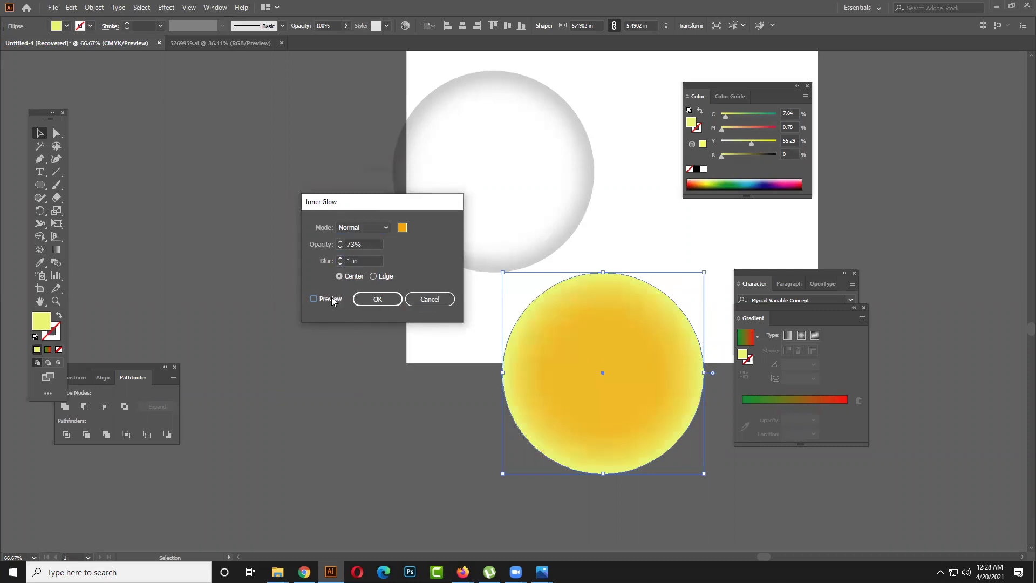
{"action": "left_click", "coordinate": [378, 300]}
{"action": "left_click", "coordinate": [399, 429]}
- Move the circle with the inner glow off the white background to the empty canvas just below it
{"action": "scroll", "coordinate": [400, 429], "scroll_direction": "down", "scroll_amount": 2}
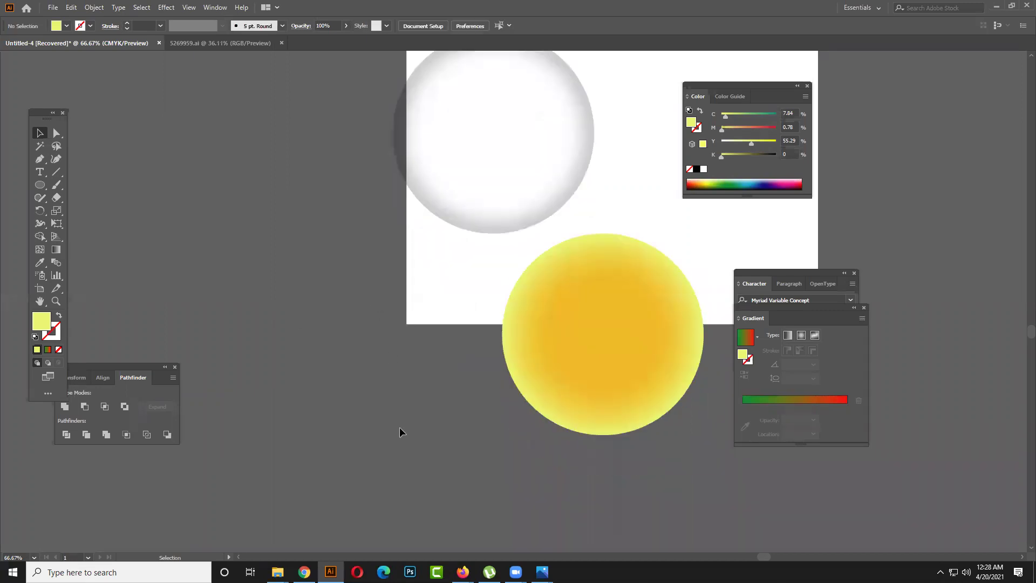
{"action": "scroll", "coordinate": [400, 429], "scroll_direction": "down", "scroll_amount": 1}
{"action": "left_click_drag", "start_coordinate": [582, 393], "coordinate": [319, 507]}
{"action": "scroll", "coordinate": [405, 377], "scroll_direction": "down", "scroll_amount": 4}
{"action": "left_click_drag", "start_coordinate": [405, 377], "coordinate": [606, 389]}
{"action": "left_click", "coordinate": [382, 430]}
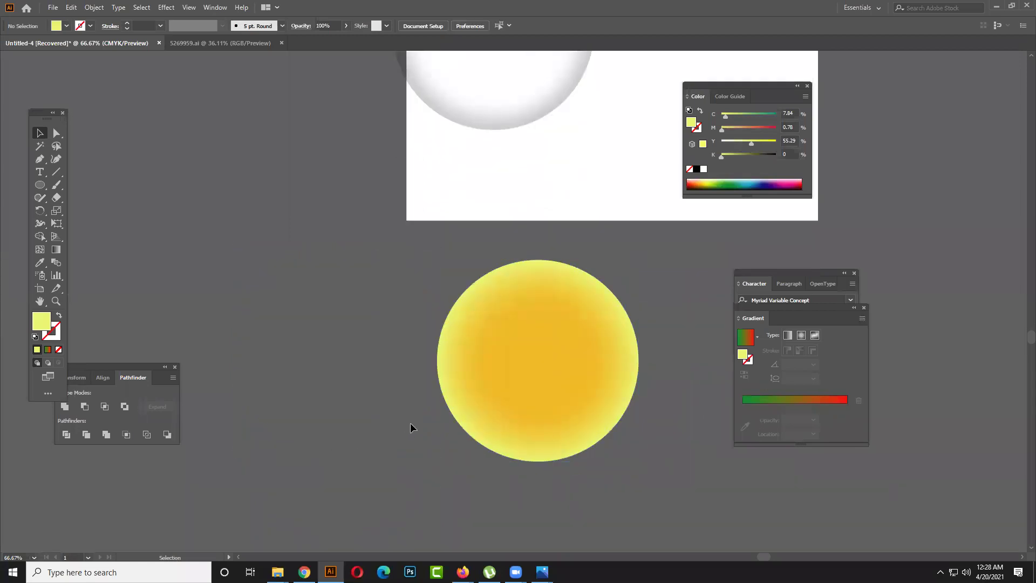
- Set the fill of the circle with the inner glow to olive A1A500
{"action": "left_click", "coordinate": [456, 409]}
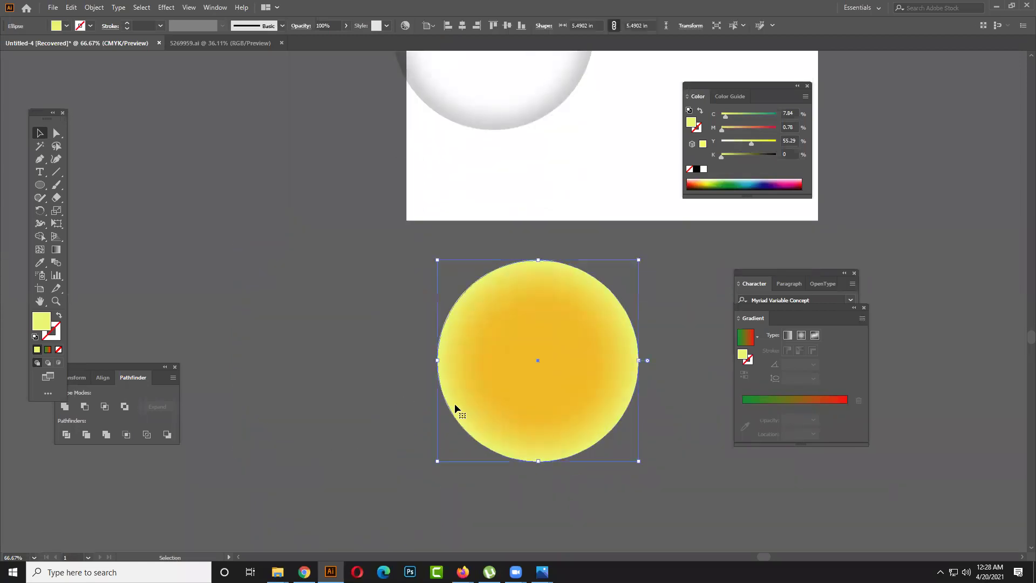
{"action": "double_click", "coordinate": [45, 323]}
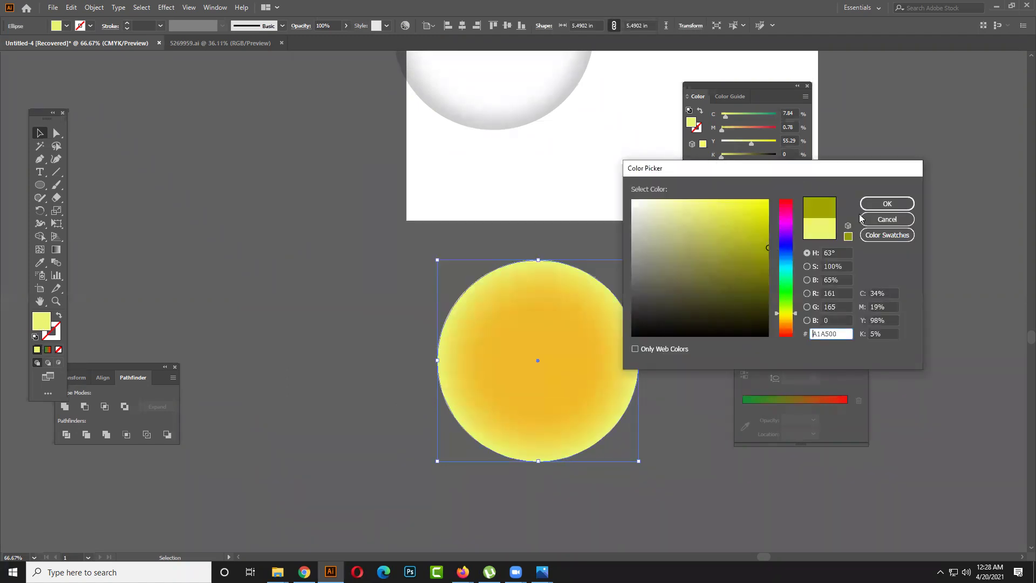
{"action": "left_click", "coordinate": [864, 218]}
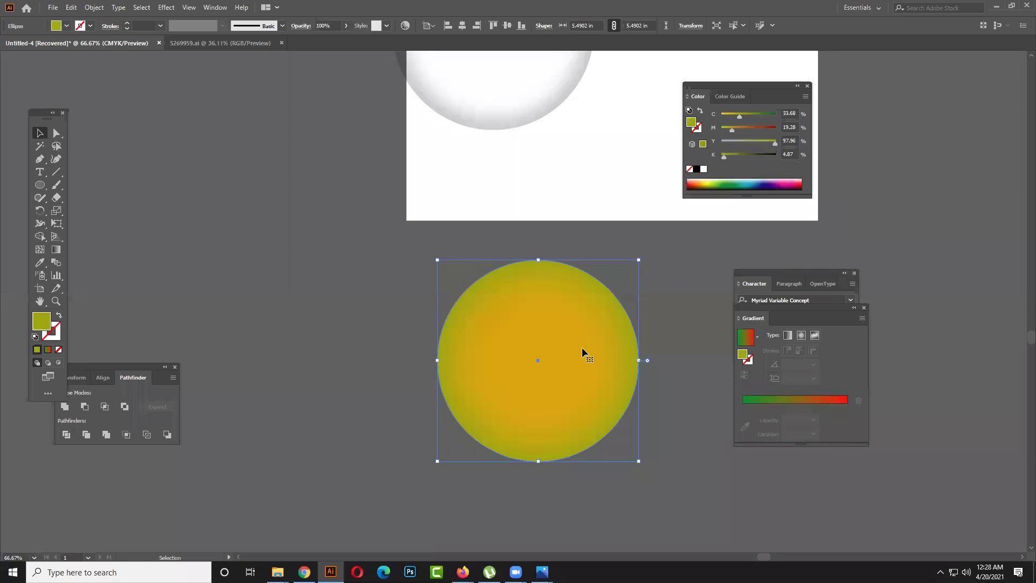
- Try blue and green spectrum colors as the glowing circle's fill and settle on yellow-green (C 23.53, M 7.45, Y 95.69, K 0.78)
{"action": "left_click_drag", "start_coordinate": [729, 183], "coordinate": [763, 180]}
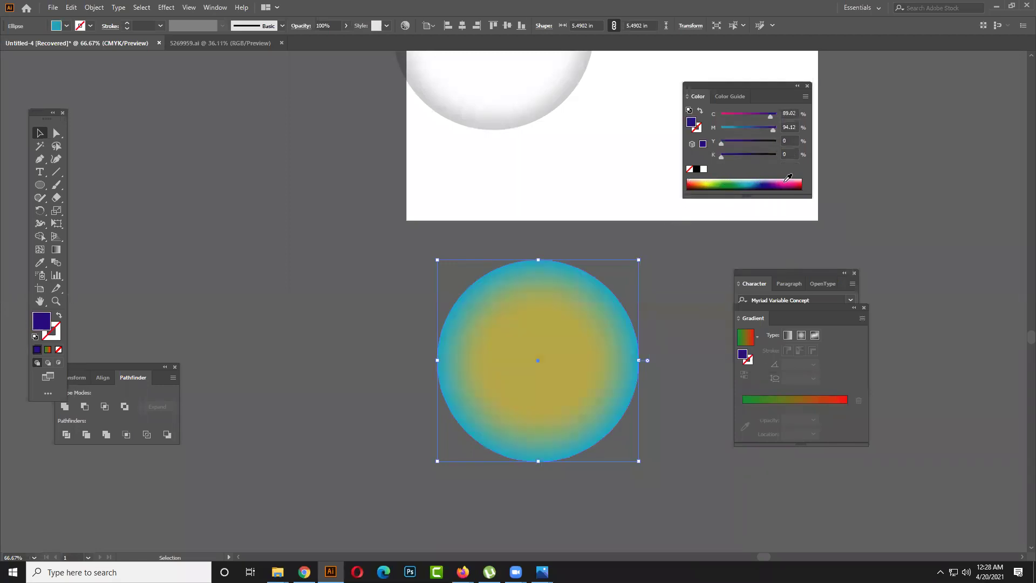
{"action": "left_click", "coordinate": [723, 182]}
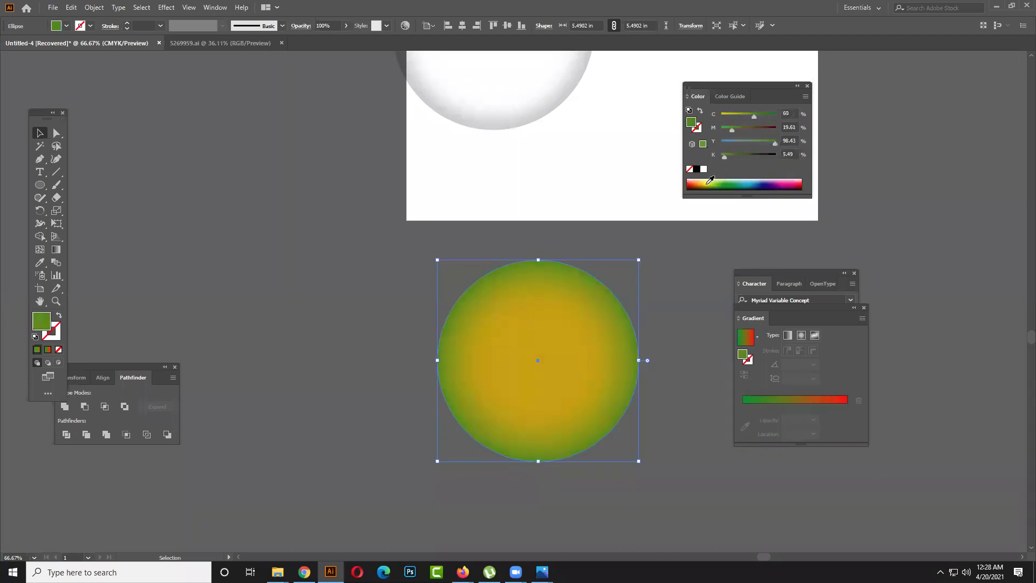
{"action": "left_click", "coordinate": [710, 181]}
{"action": "left_click", "coordinate": [668, 352]}
- Move the yellow-green glowing circle back up onto the lower right part of the white background
{"action": "scroll", "coordinate": [669, 352], "scroll_direction": "up", "scroll_amount": 1}
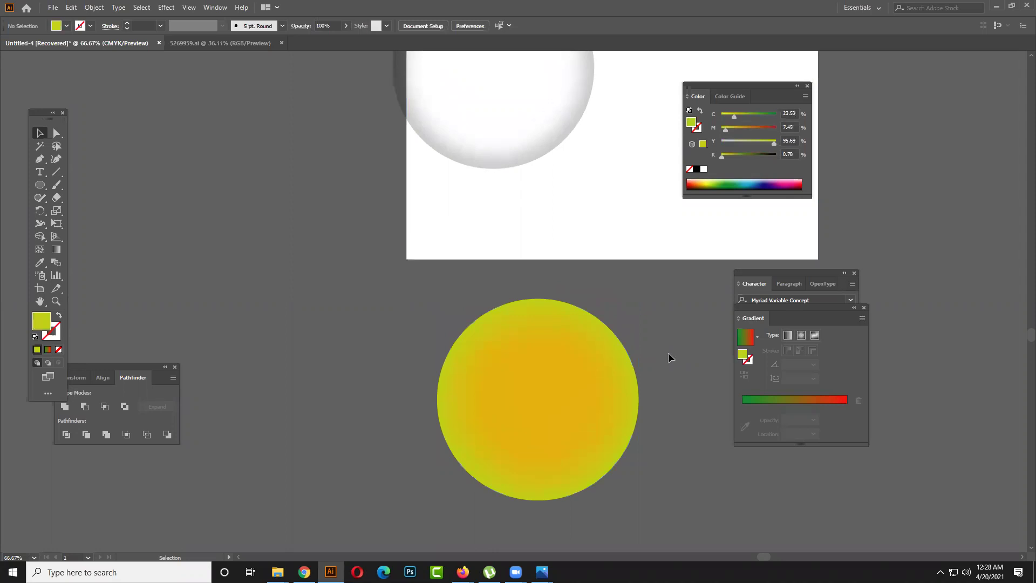
{"action": "scroll", "coordinate": [668, 359], "scroll_direction": "up", "scroll_amount": 1}
{"action": "left_click_drag", "start_coordinate": [562, 431], "coordinate": [524, 165]}
{"action": "scroll", "coordinate": [536, 243], "scroll_direction": "up", "scroll_amount": 1}
{"action": "mouse_move", "coordinate": [535, 246]}
{"action": "left_mouse_down"}
{"action": "mouse_move", "coordinate": [504, 212]}
{"action": "mouse_move", "coordinate": [607, 268]}
{"action": "mouse_move", "coordinate": [599, 278]}
{"action": "left_mouse_up"}
{"action": "left_click", "coordinate": [368, 264]}
- Move the clipped ring group down and right so it overlaps the lower left part of the glowing circle
{"action": "scroll", "coordinate": [374, 254], "scroll_direction": "up", "scroll_amount": 1}
{"action": "scroll", "coordinate": [373, 259], "scroll_direction": "up", "scroll_amount": 1}
{"action": "mouse_move", "coordinate": [465, 323]}
{"action": "left_mouse_down"}
{"action": "mouse_move", "coordinate": [502, 324]}
{"action": "mouse_move", "coordinate": [565, 405]}
{"action": "mouse_move", "coordinate": [533, 427]}
{"action": "left_mouse_up"}
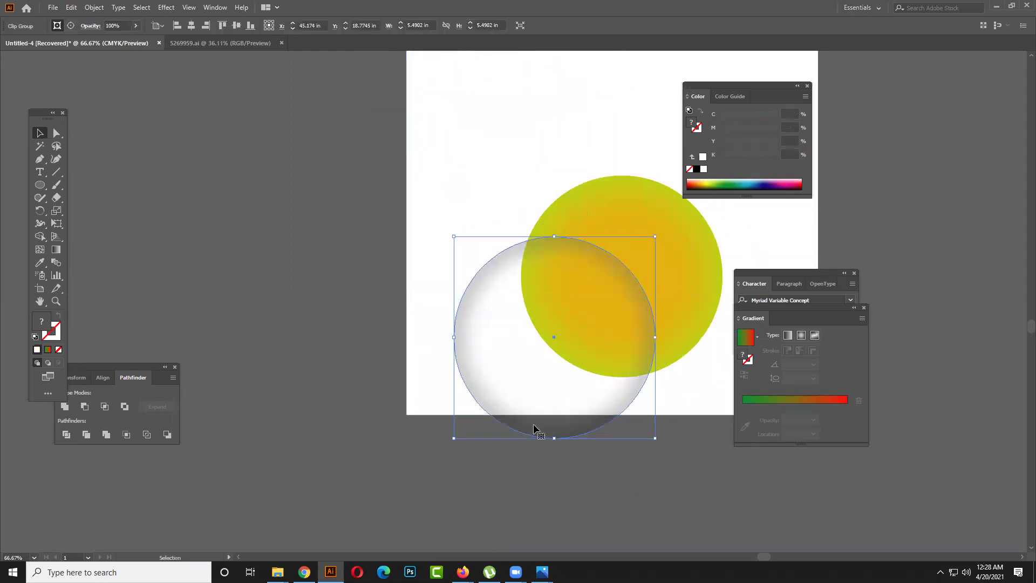
{"action": "left_click", "coordinate": [509, 478]}
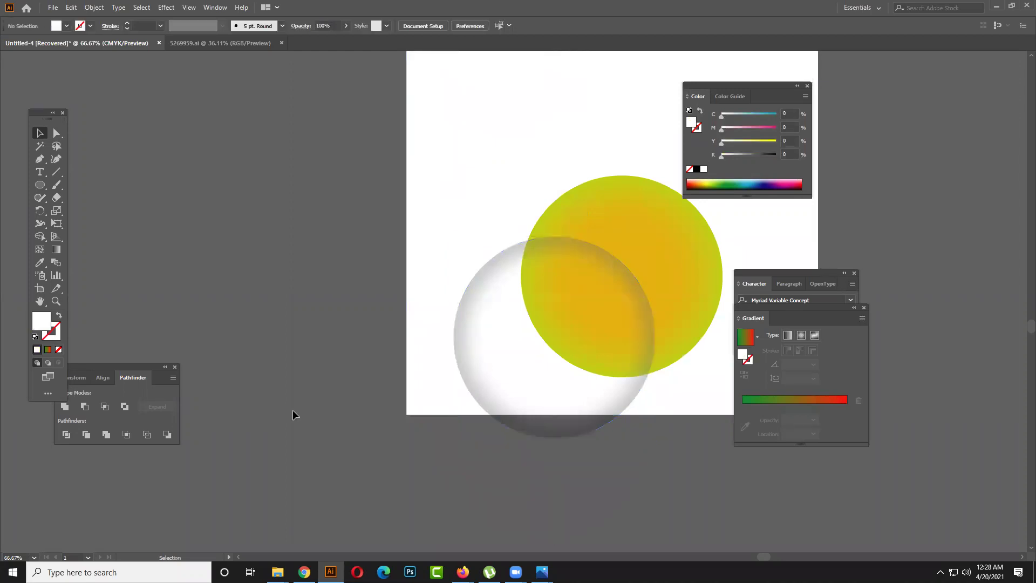
- Move the glowing circle down across the white background's lower edge and select the clipped ring group
{"action": "scroll", "coordinate": [402, 438], "scroll_direction": "down", "scroll_amount": 1}
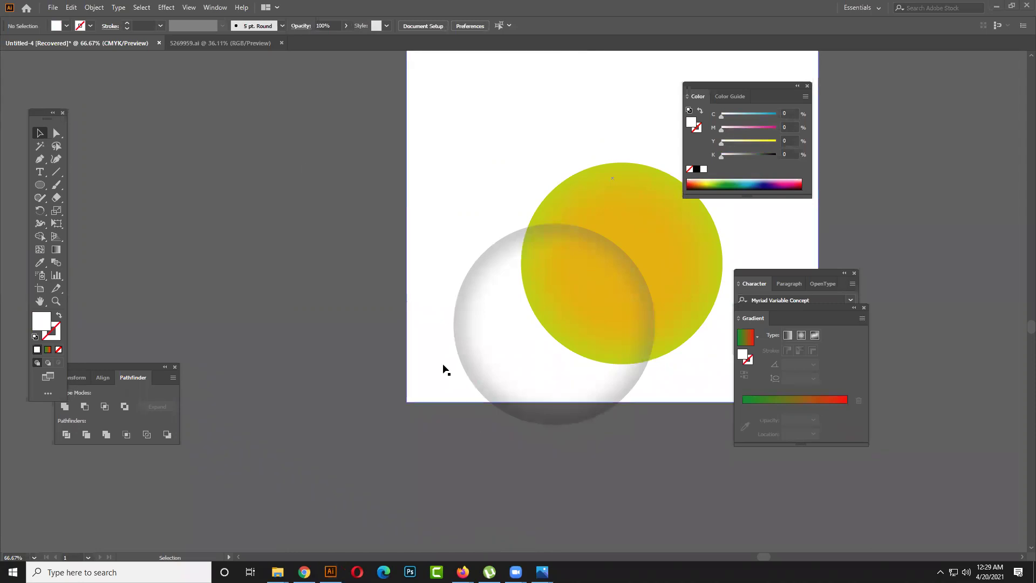
{"action": "left_click_drag", "start_coordinate": [635, 284], "coordinate": [590, 364]}
{"action": "left_click_drag", "start_coordinate": [596, 312], "coordinate": [630, 385]}
{"action": "left_click", "coordinate": [573, 292]}
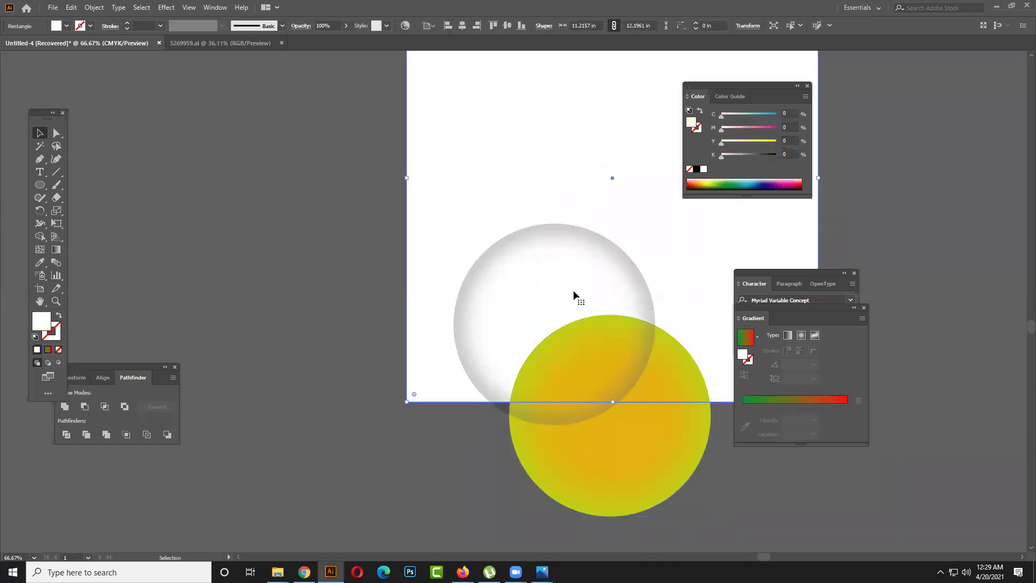
{"action": "left_click", "coordinate": [638, 276]}
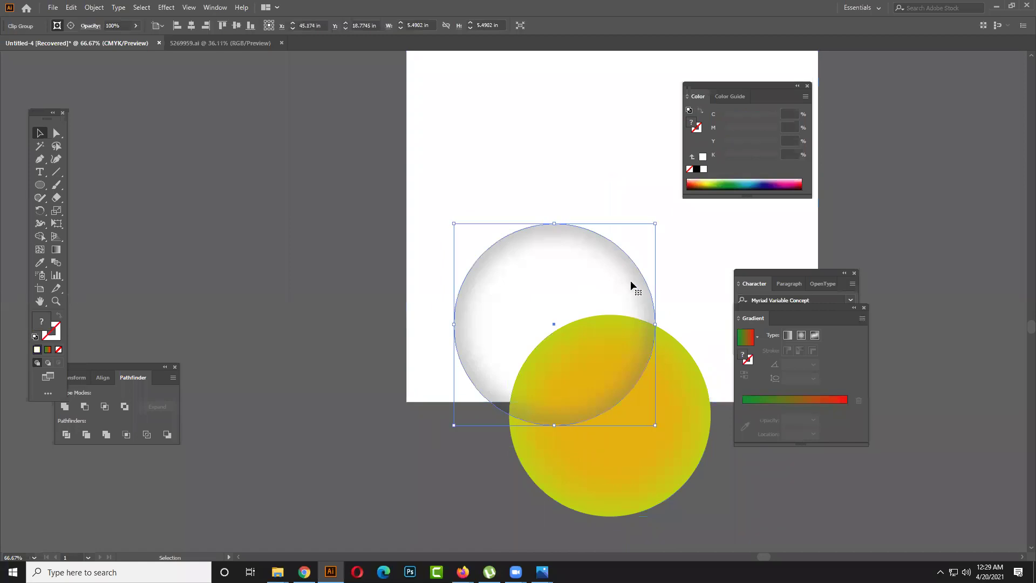
- Switch to Firefox, close the window with the abstract image results, and open a new tab in the Cantona Script Font window
{"action": "mouse_move", "coordinate": [463, 571]}
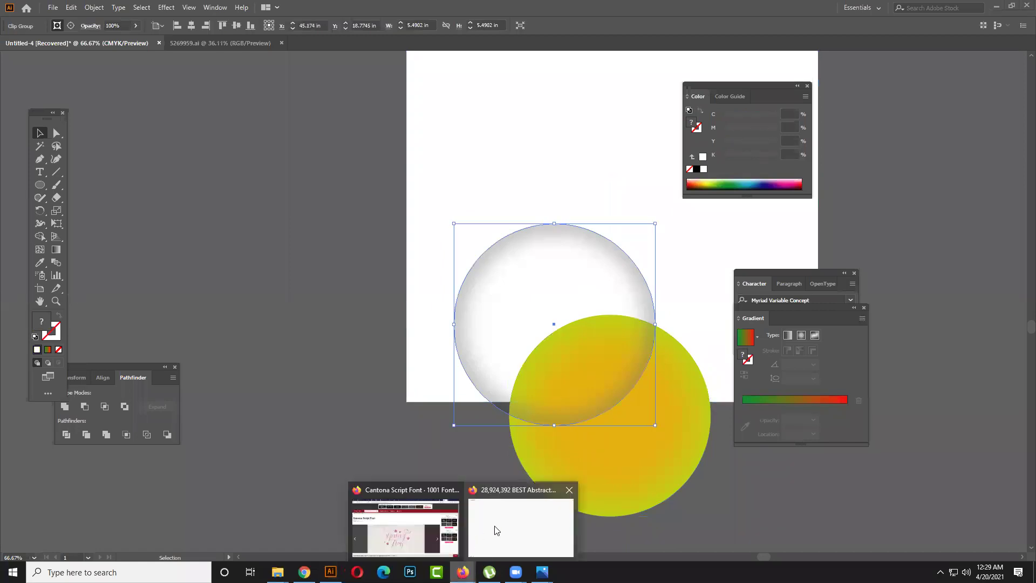
{"action": "left_click", "coordinate": [493, 530]}
{"action": "key", "text": "ctrl+w"}
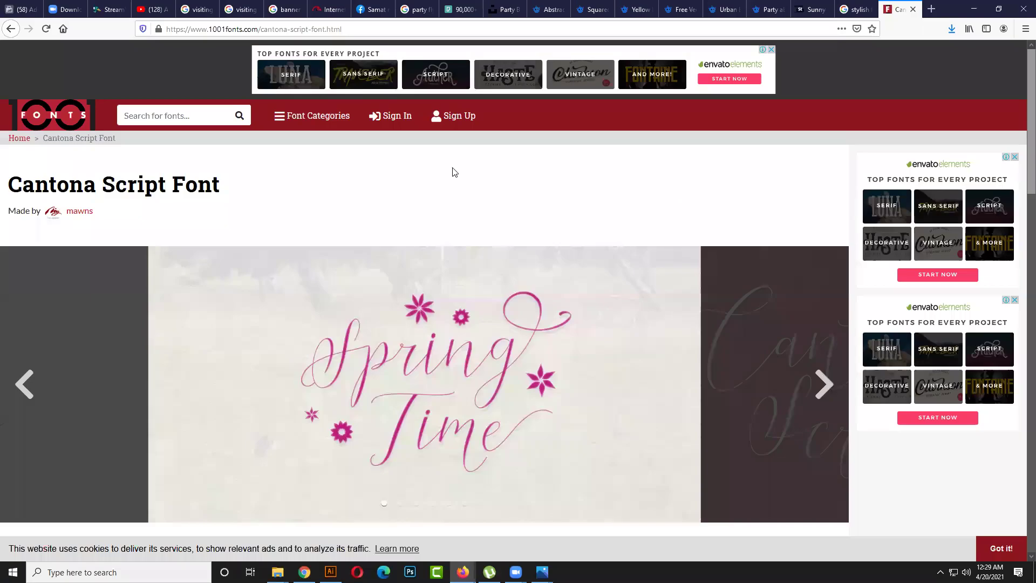
{"action": "left_click", "coordinate": [931, 9]}
- Close the YouTube tab and examine the Dahlia Imprints card preview in the visiting card image results
{"action": "left_click", "coordinate": [164, 11]}
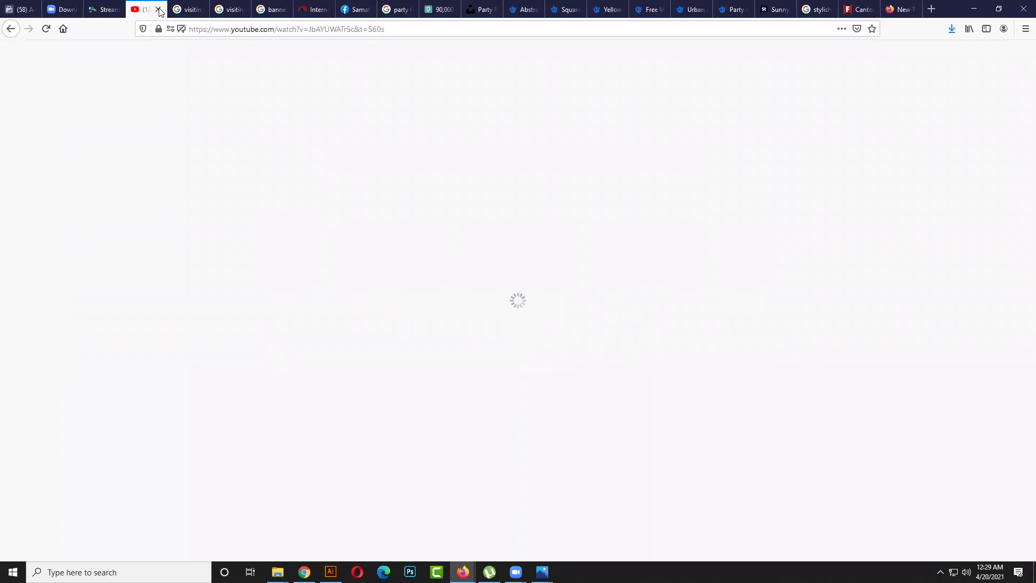
{"action": "left_click", "coordinate": [158, 9]}
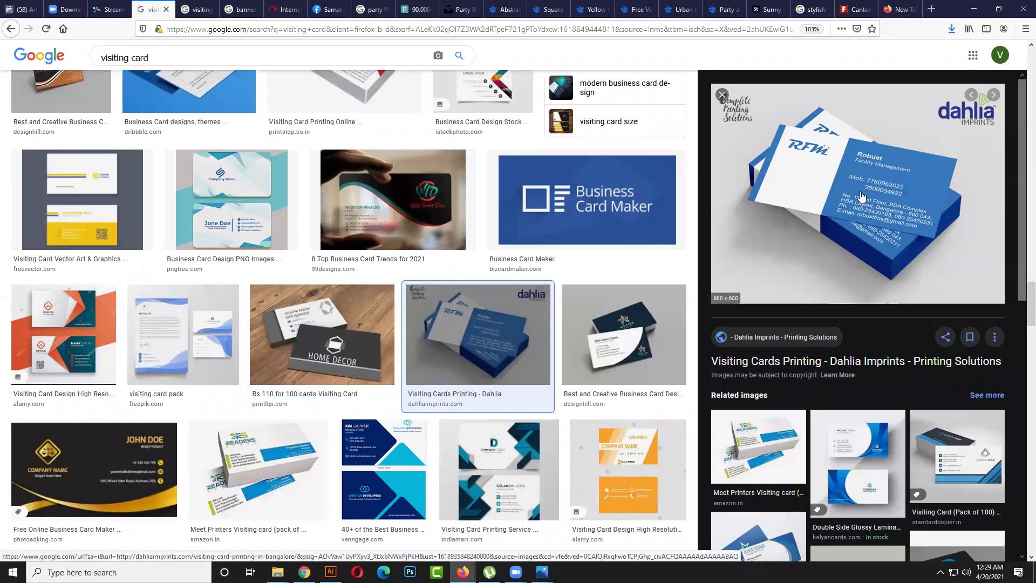
{"action": "scroll", "coordinate": [862, 197], "scroll_direction": "down", "scroll_amount": 1}
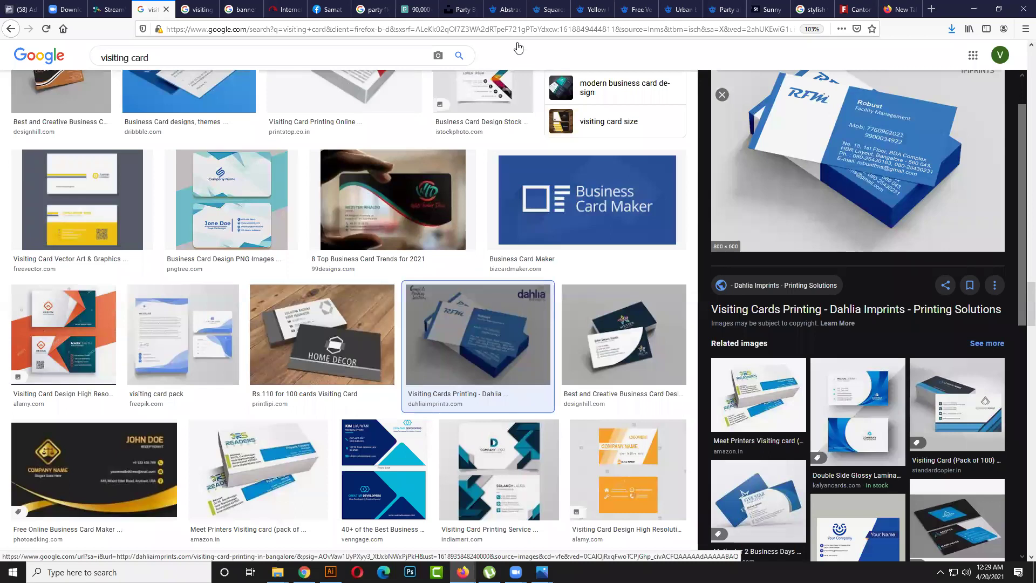
- Go to the Freepik squared backgrounds page and search all resources for mandala
{"action": "left_click", "coordinate": [956, 15]}
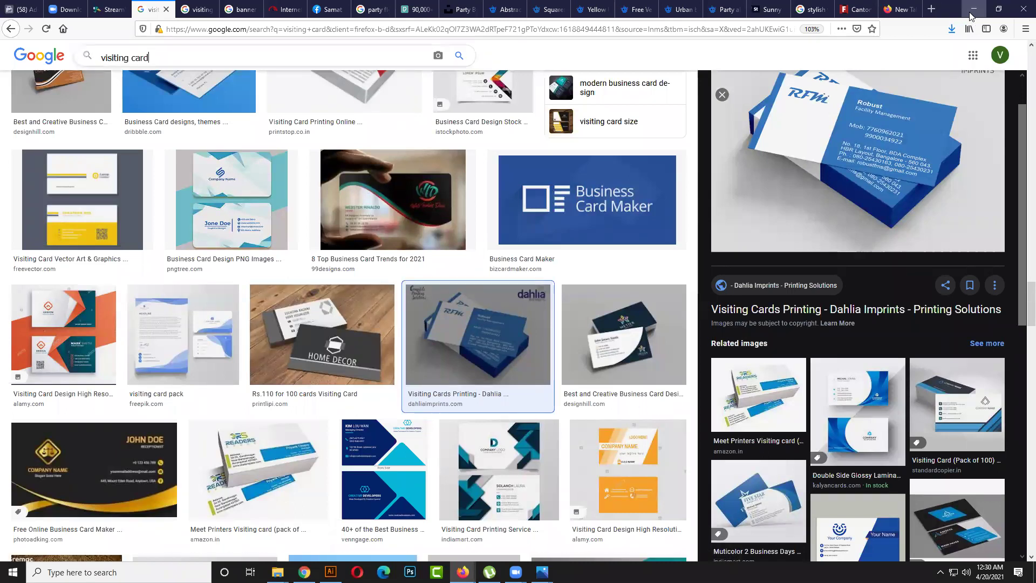
{"action": "left_click", "coordinate": [541, 11]}
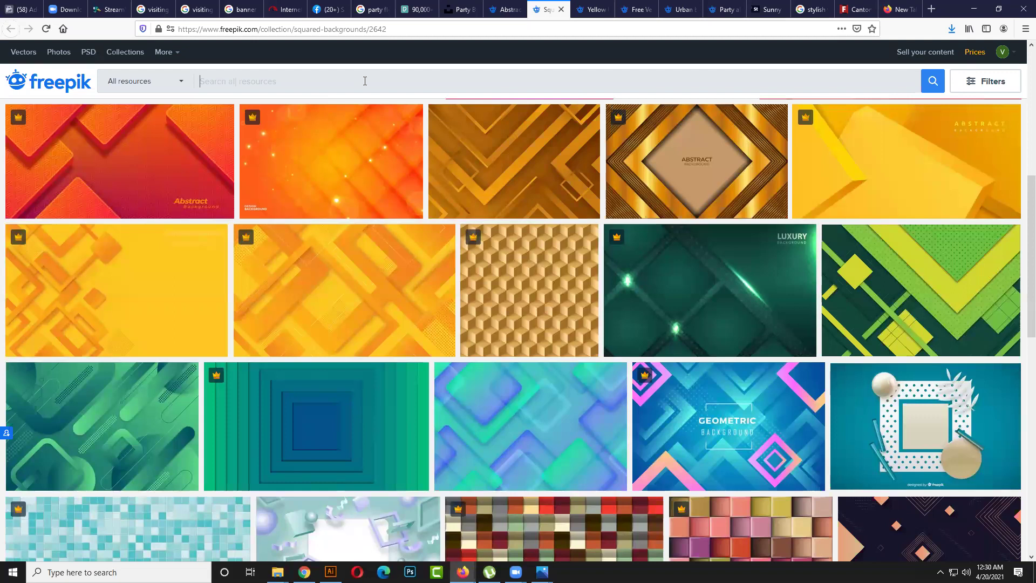
{"action": "type", "text": "mandala"}
{"action": "key", "text": "Return"}
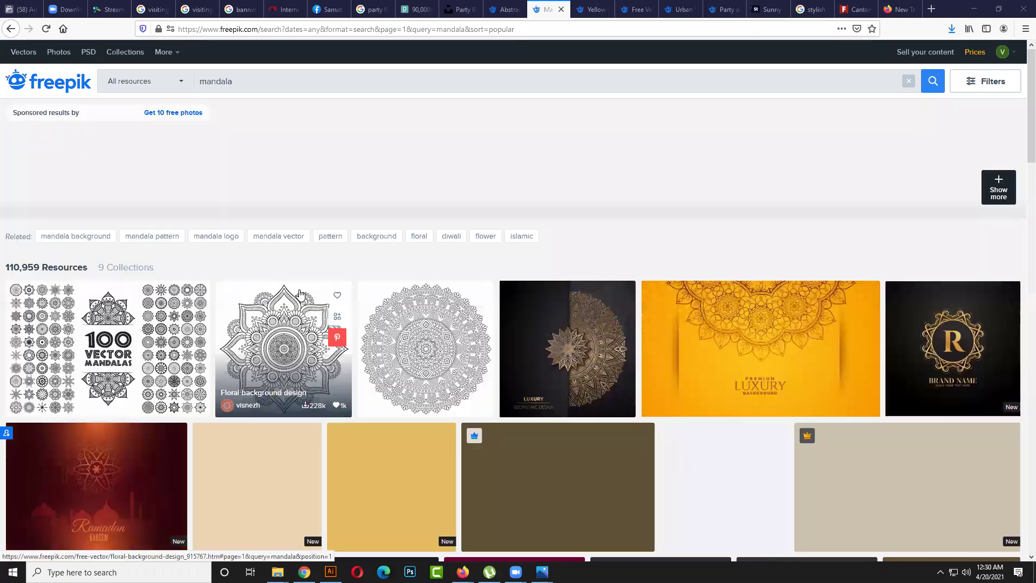
- Open the gold half-mandala background from the results, and from its suggestions open the red Ramadan Kareem design with mandala
{"action": "scroll", "coordinate": [300, 294], "scroll_direction": "down", "scroll_amount": 2}
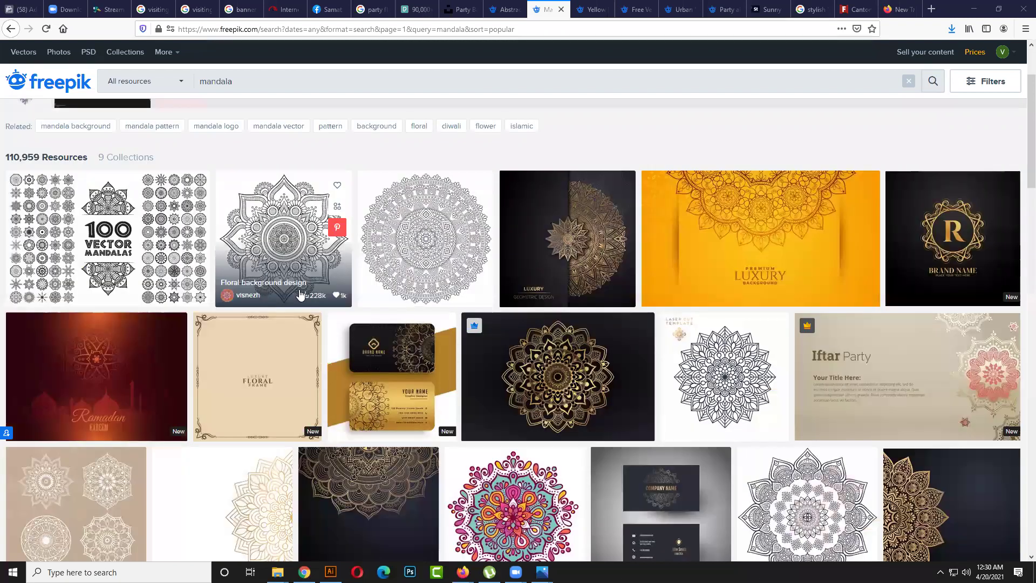
{"action": "scroll", "coordinate": [313, 305], "scroll_direction": "down", "scroll_amount": 1}
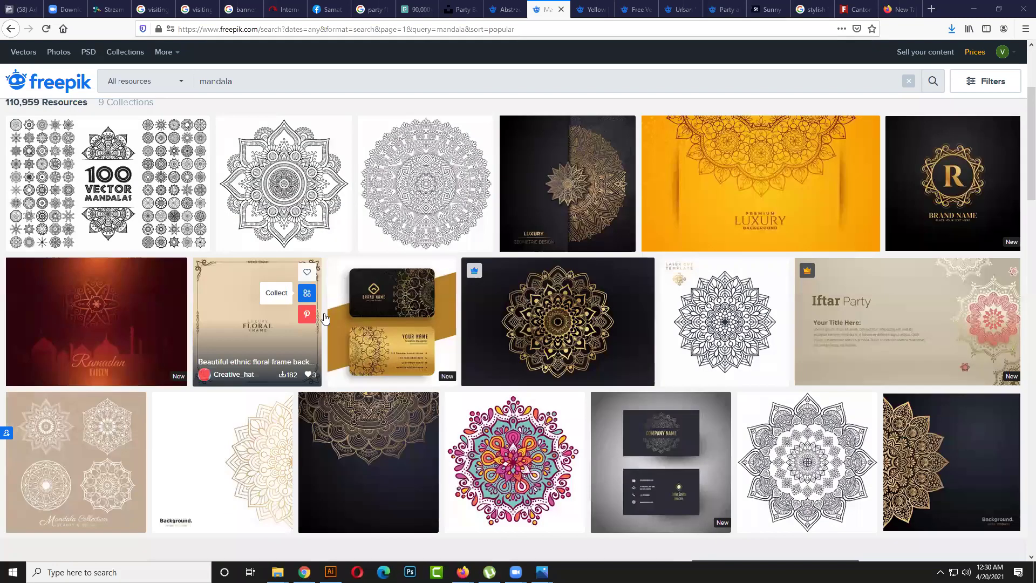
{"action": "scroll", "coordinate": [324, 318], "scroll_direction": "down", "scroll_amount": 2}
{"action": "scroll", "coordinate": [324, 318], "scroll_direction": "down", "scroll_amount": 1}
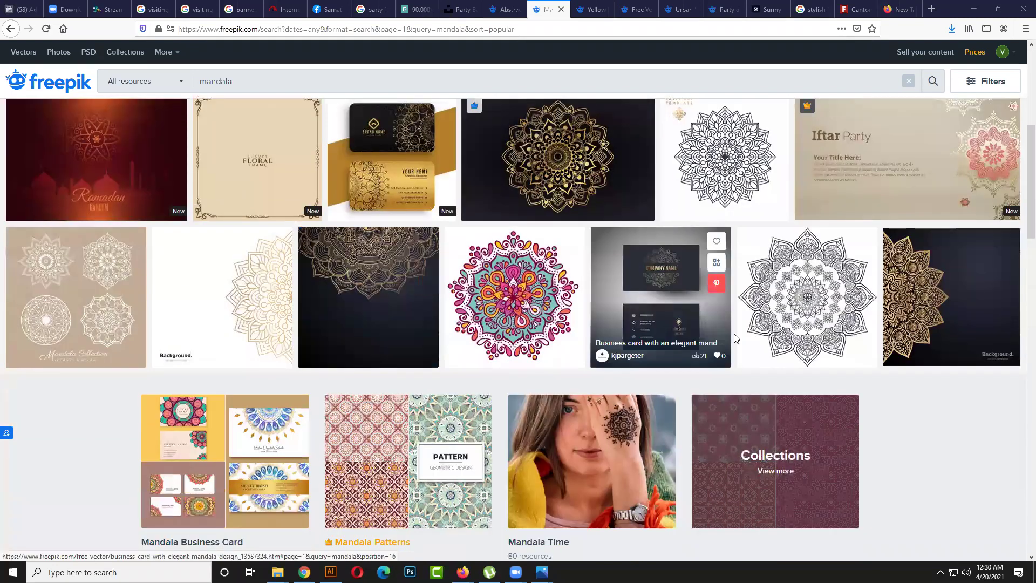
{"action": "left_click", "coordinate": [914, 299]}
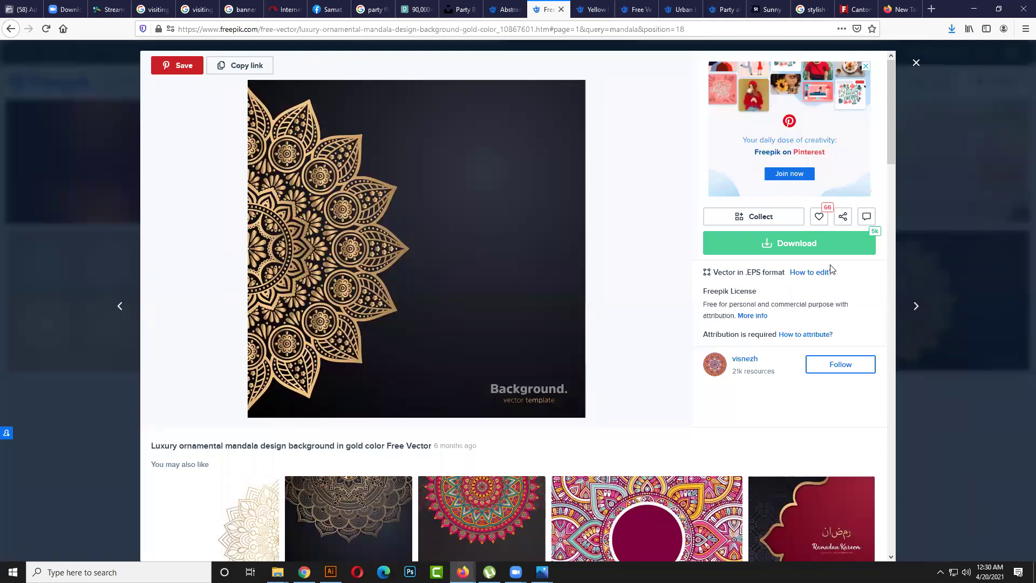
{"action": "scroll", "coordinate": [831, 269], "scroll_direction": "down", "scroll_amount": 4}
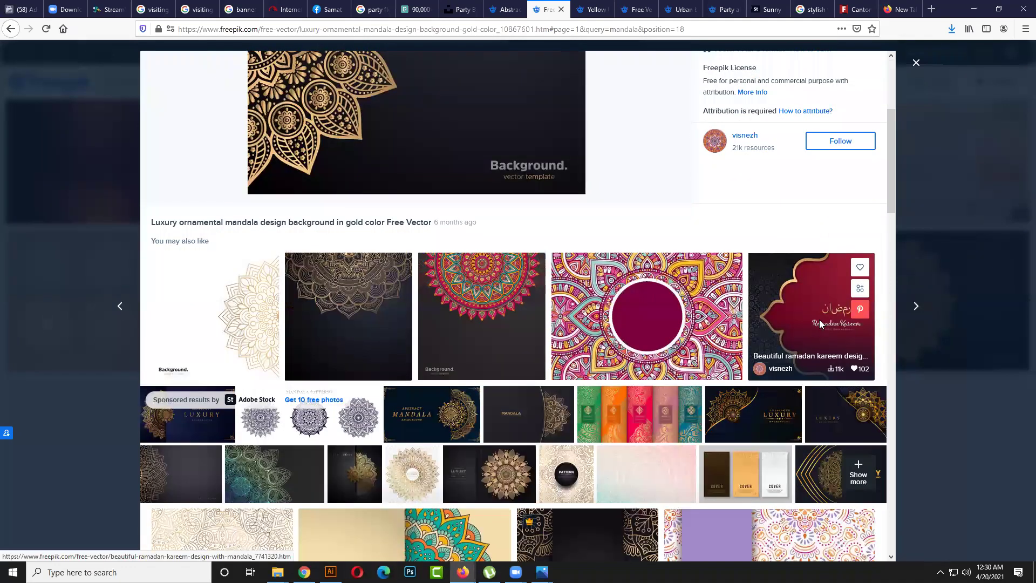
{"action": "left_click", "coordinate": [821, 320]}
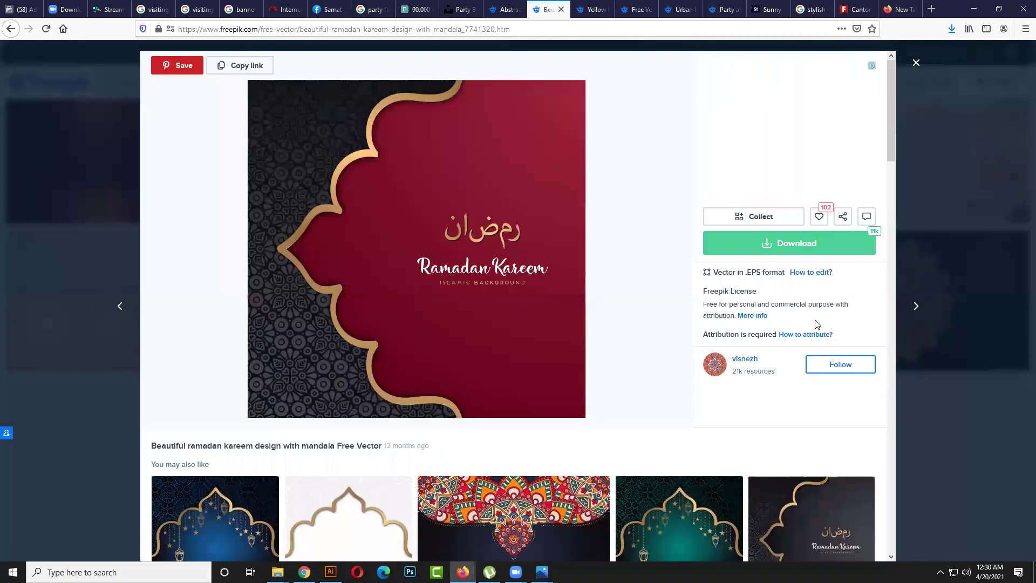
- Look over the Ramadan Kareem design page and copy its preview image
{"action": "scroll", "coordinate": [816, 321], "scroll_direction": "down", "scroll_amount": 1}
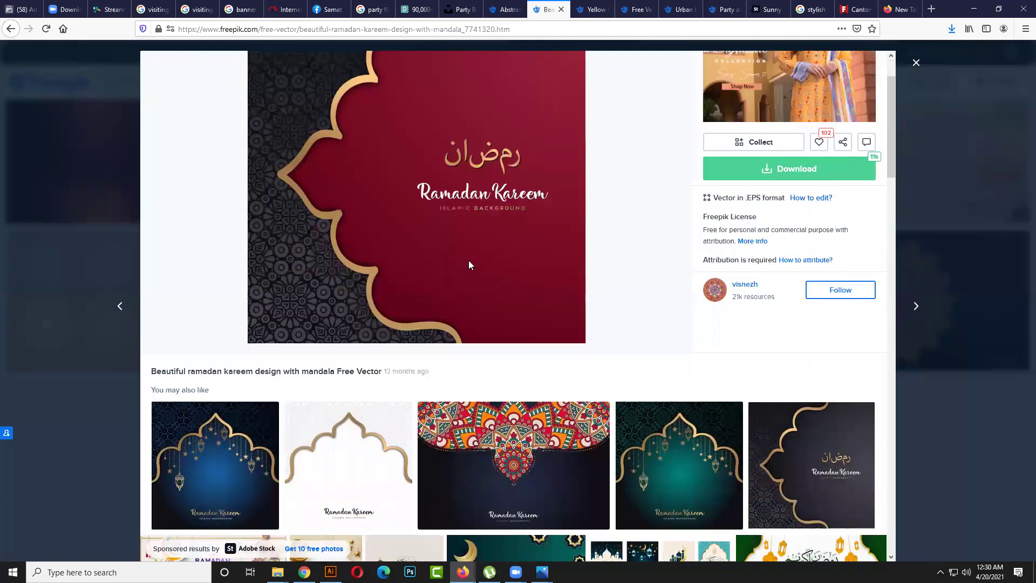
{"action": "scroll", "coordinate": [468, 262], "scroll_direction": "down", "scroll_amount": 1}
{"action": "scroll", "coordinate": [357, 233], "scroll_direction": "up", "scroll_amount": 2}
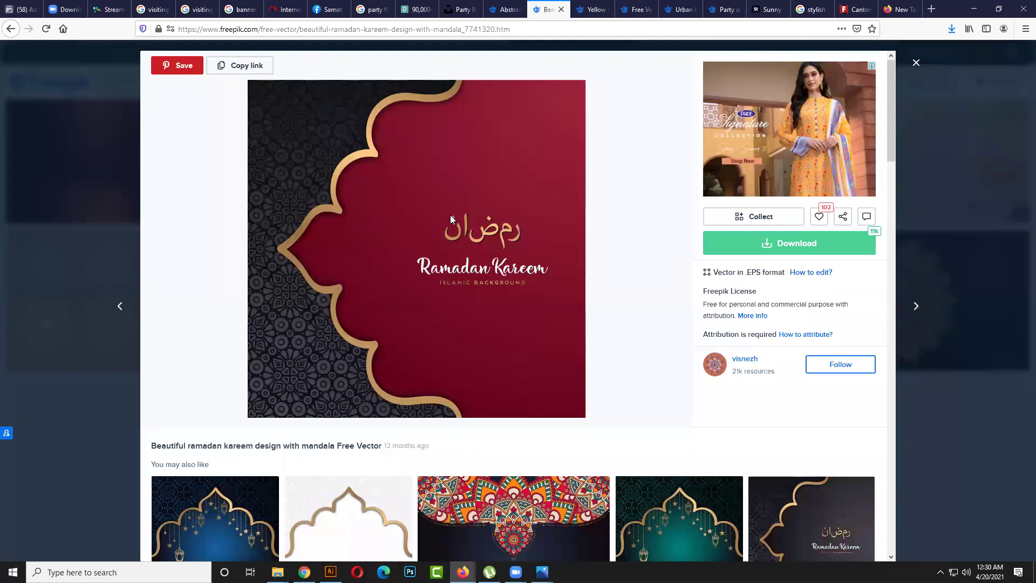
{"action": "right_click", "coordinate": [369, 234]}
{"action": "left_click", "coordinate": [405, 267]}
{"action": "scroll", "coordinate": [489, 372], "scroll_direction": "down", "scroll_amount": 4}
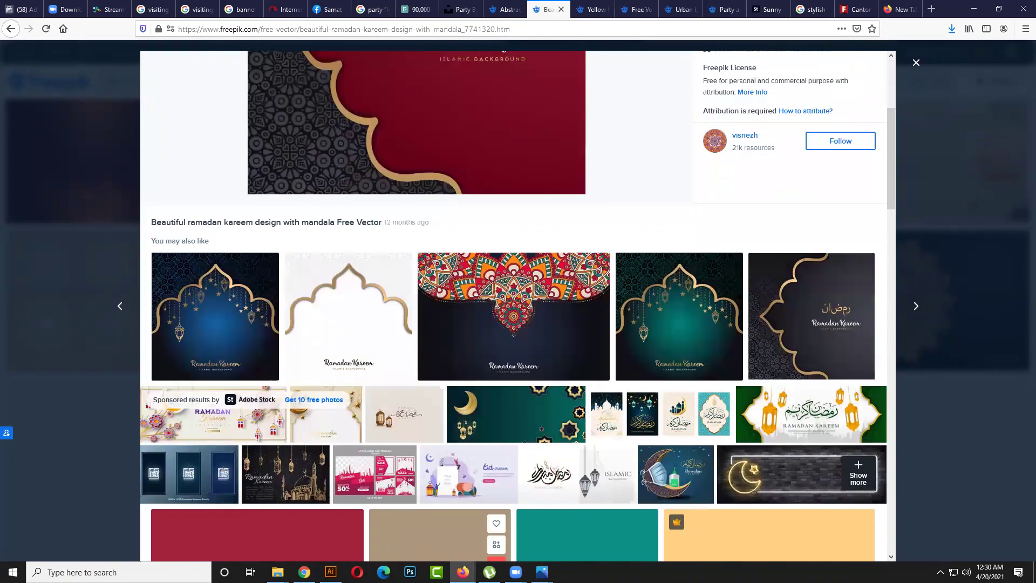
- Switch to Illustrator and paste the copied Ramadan Kareem image into the document
{"action": "left_click", "coordinate": [330, 572]}
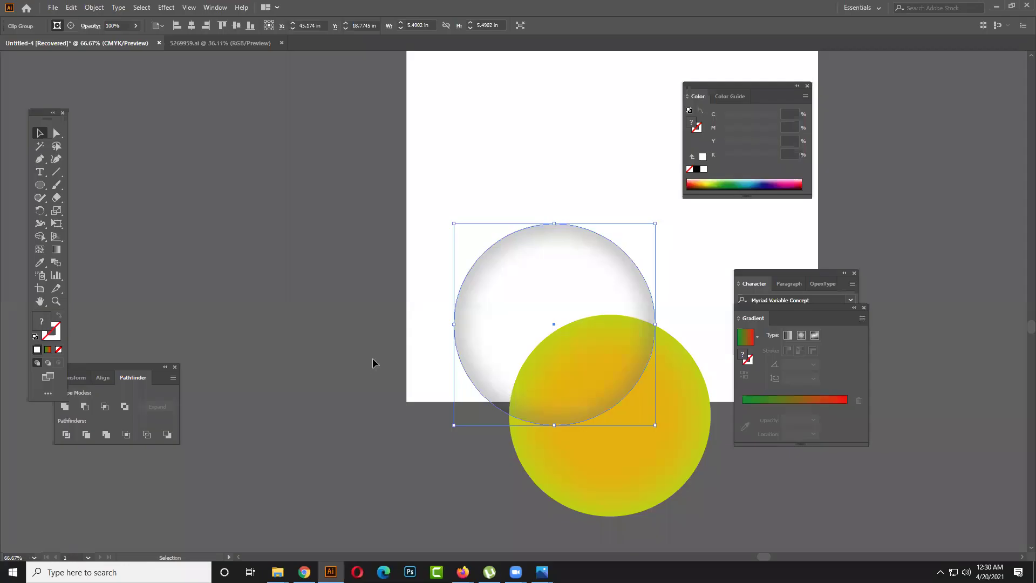
{"action": "key", "text": "a"}
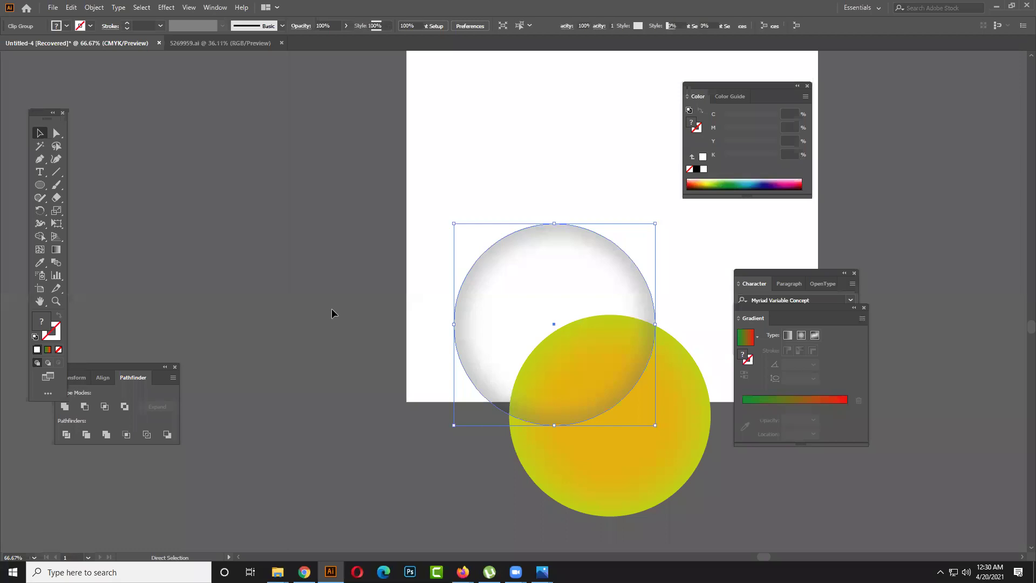
{"action": "key", "text": "ctrl+v"}
- Rotate the pasted image 90° clockwise so the arch points up, and place it on the empty canvas beside the two circles
{"action": "left_click_drag", "start_coordinate": [433, 290], "coordinate": [592, 294]}
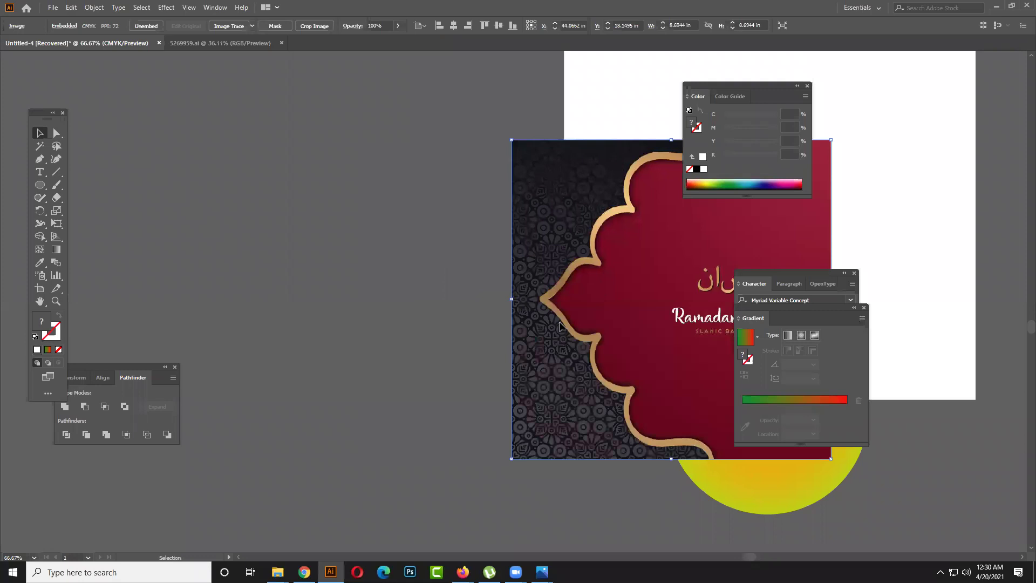
{"action": "left_click_drag", "start_coordinate": [560, 325], "coordinate": [420, 316]}
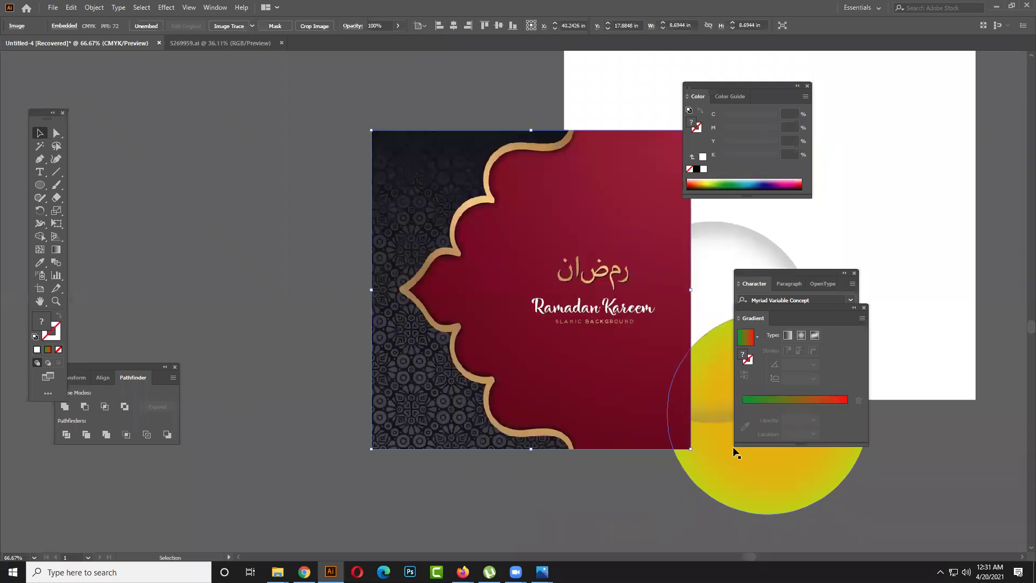
{"action": "left_click_drag", "start_coordinate": [695, 451], "coordinate": [440, 347]}
{"action": "left_click_drag", "start_coordinate": [596, 306], "coordinate": [472, 294]}
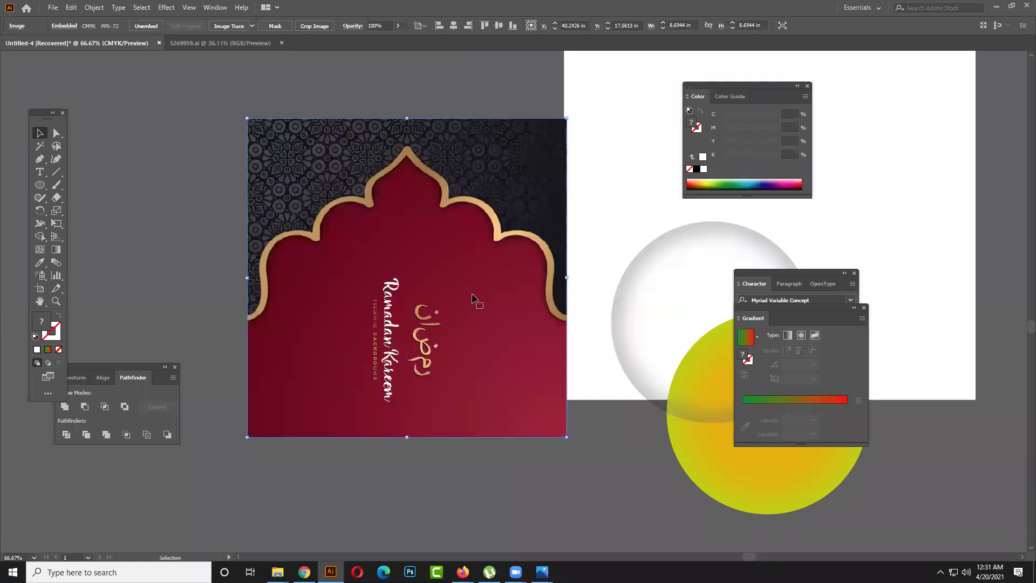
- Show the rulers and place a vertical guide through the tip of the arch at about 36.85 in
{"action": "key", "text": "ctrl+r"}
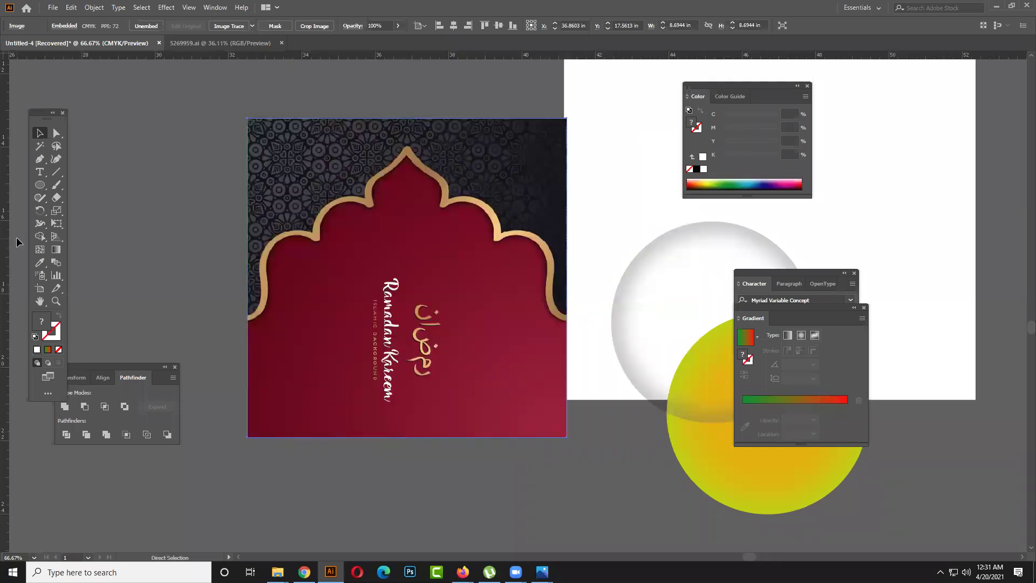
{"action": "left_click_drag", "start_coordinate": [5, 286], "coordinate": [407, 293]}
{"action": "left_click_drag", "start_coordinate": [405, 293], "coordinate": [406, 297]}
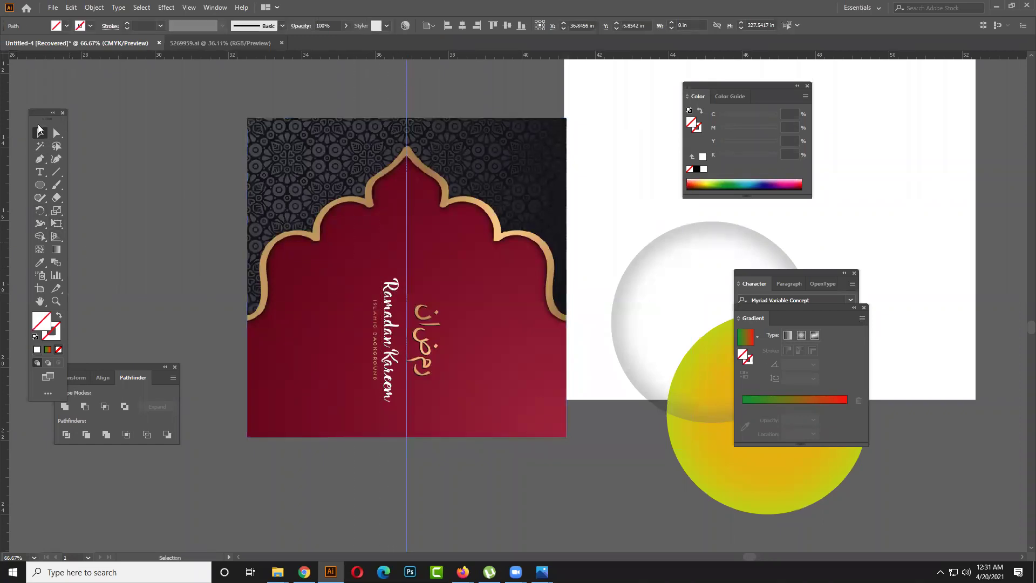
- Move the arch image away from the guide over the two circles, and shift the Color panel off the arch tip
{"action": "left_click", "coordinate": [448, 277]}
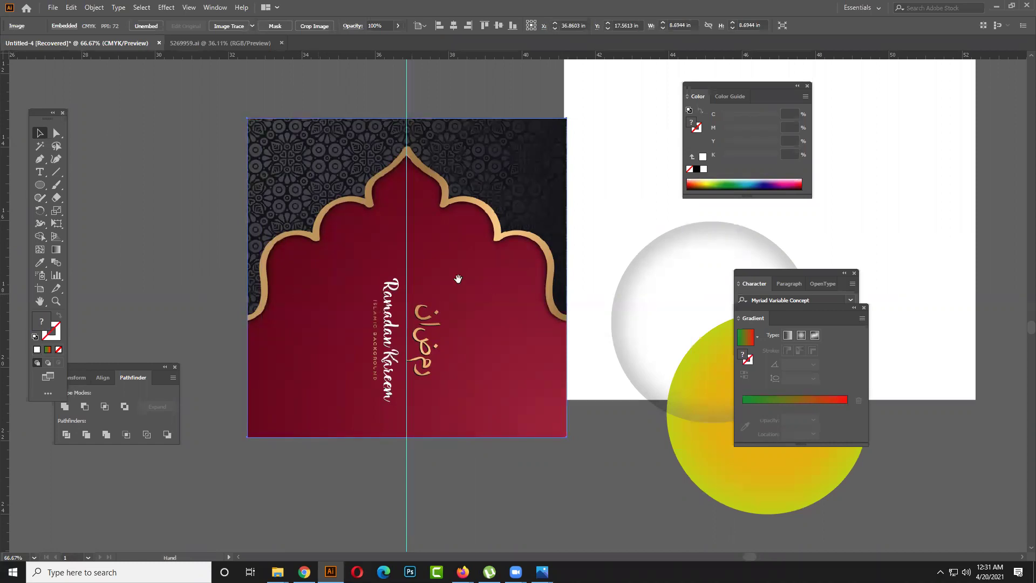
{"action": "left_click_drag", "start_coordinate": [268, 276], "coordinate": [584, 254]}
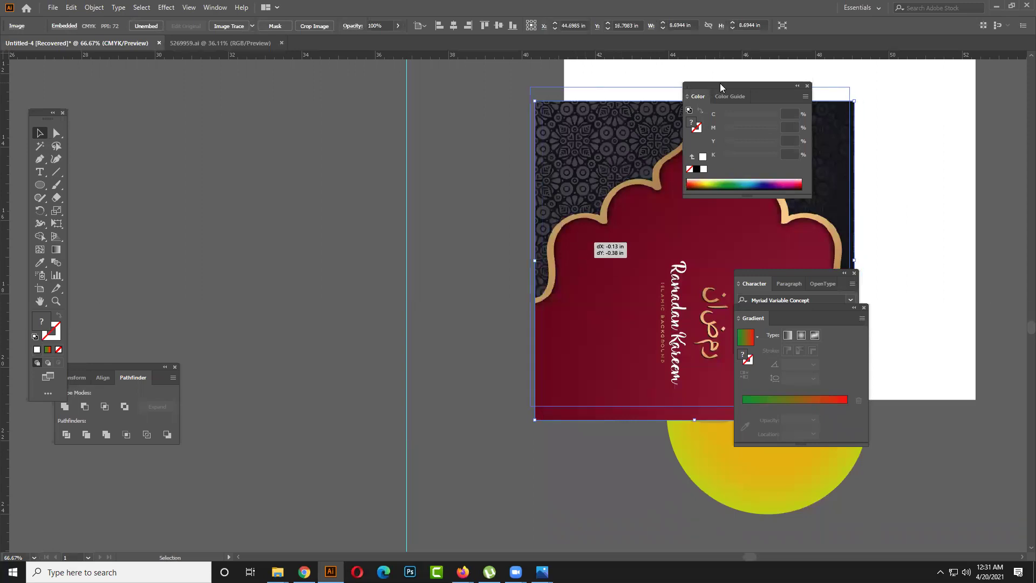
{"action": "left_click_drag", "start_coordinate": [720, 84], "coordinate": [853, 136]}
- Add horizontal guides at about 13.13, 14.66 and 16.76 in and vertical guides at about 35.27, 33.11 and 30.49 in
{"action": "left_click_drag", "start_coordinate": [258, 60], "coordinate": [272, 115]}
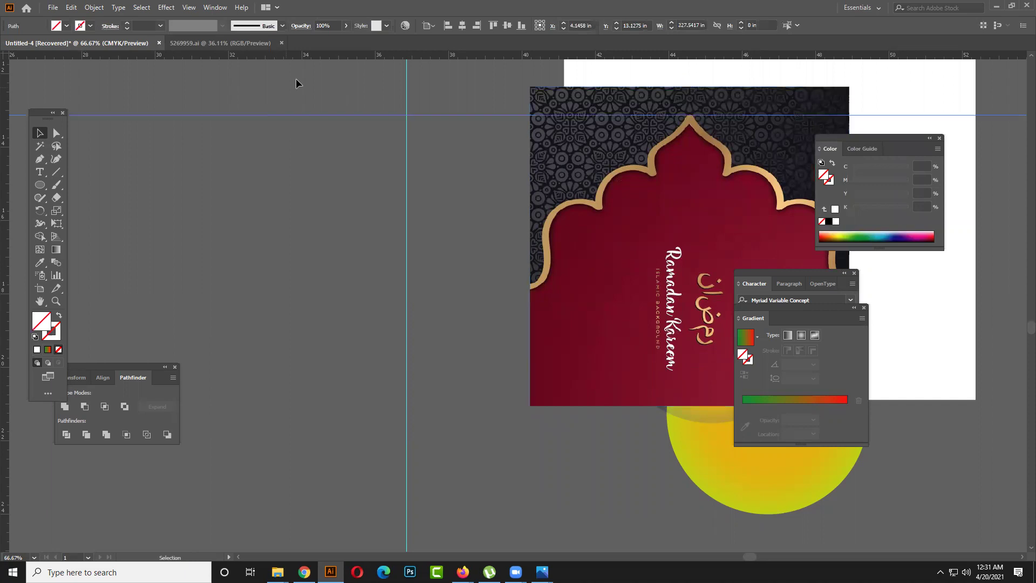
{"action": "left_click_drag", "start_coordinate": [354, 56], "coordinate": [367, 172]}
{"action": "left_click_drag", "start_coordinate": [373, 60], "coordinate": [388, 248]}
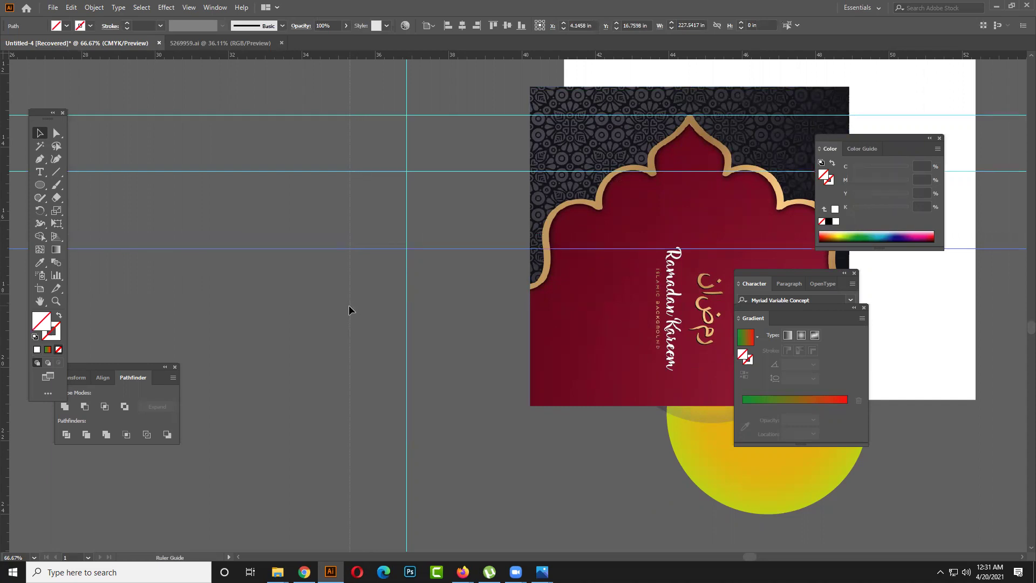
{"action": "left_click_drag", "start_coordinate": [348, 310], "coordinate": [349, 311]}
{"action": "left_click_drag", "start_coordinate": [268, 351], "coordinate": [269, 351]}
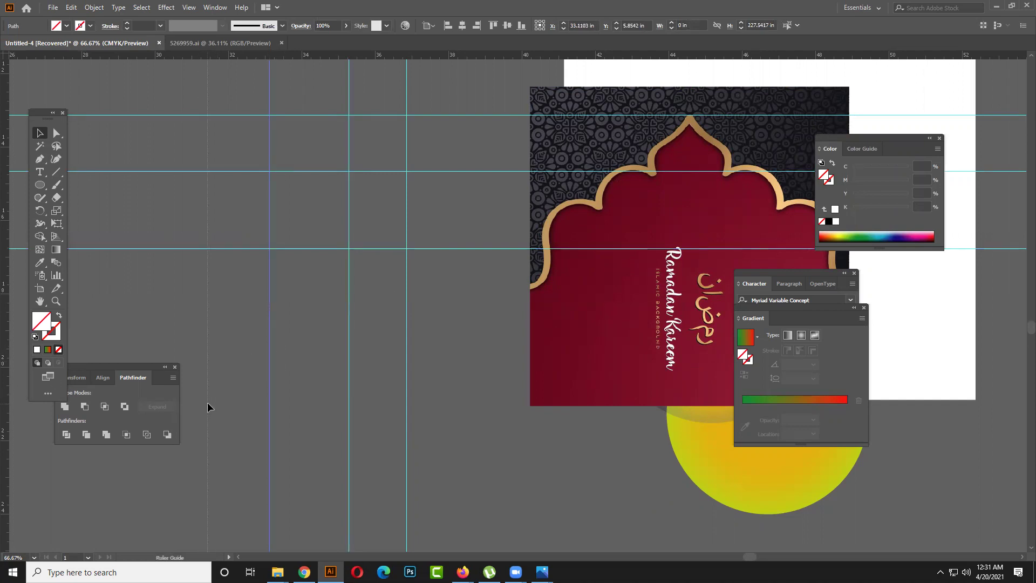
{"action": "left_click_drag", "start_coordinate": [173, 407], "coordinate": [173, 407]}
- Draw two connected Pen tool arcs rising through the guide intersections at X 30.49, 33.11 and 35.27 in, with corner points between them
{"action": "left_click", "coordinate": [39, 159]}
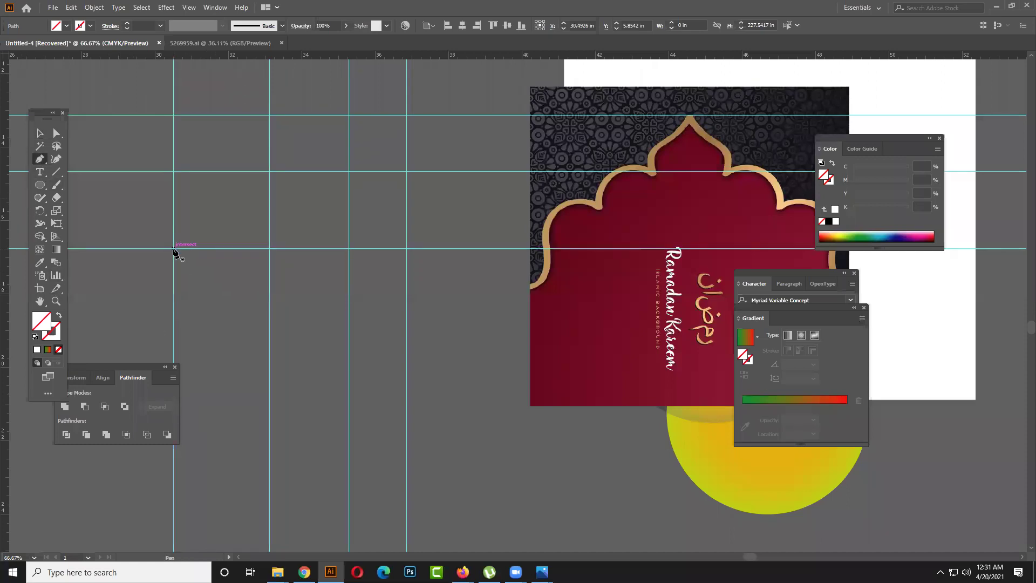
{"action": "scroll", "coordinate": [173, 255], "scroll_direction": "up", "scroll_amount": 1}
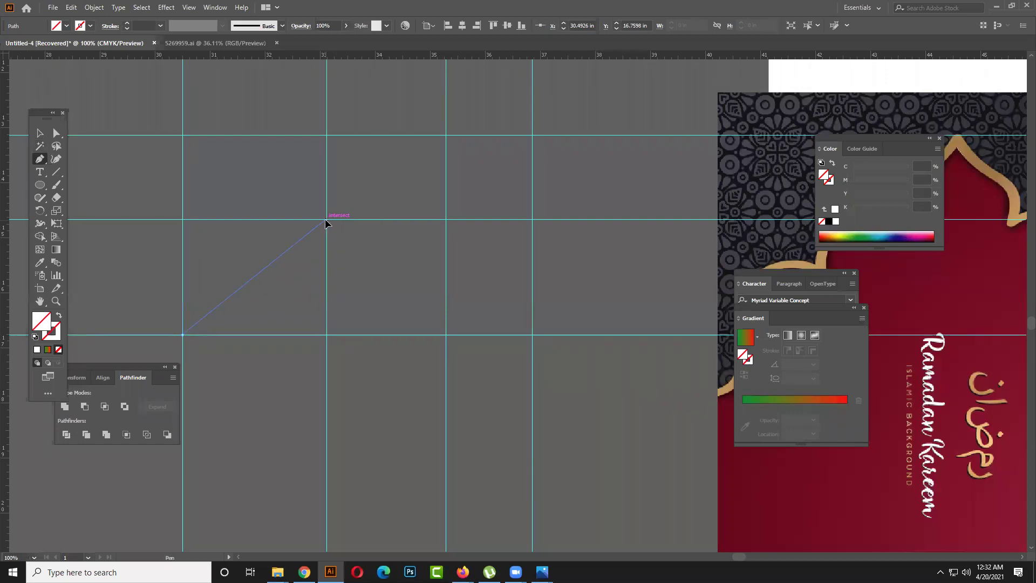
{"action": "left_click_drag", "start_coordinate": [446, 269], "coordinate": [459, 259]}
{"action": "left_click_drag", "start_coordinate": [350, 227], "coordinate": [272, 310]}
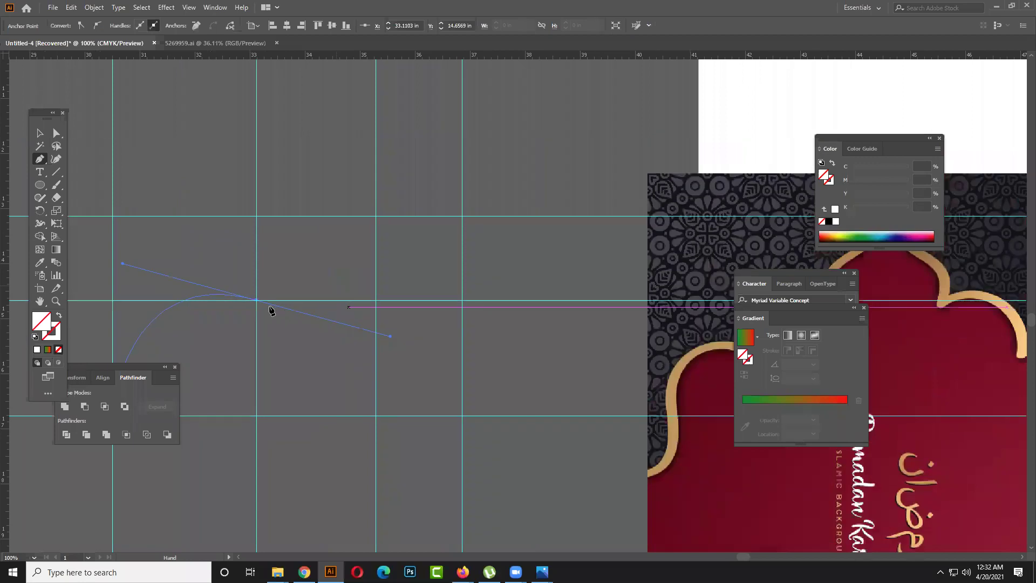
{"action": "left_click", "coordinate": [257, 300]}
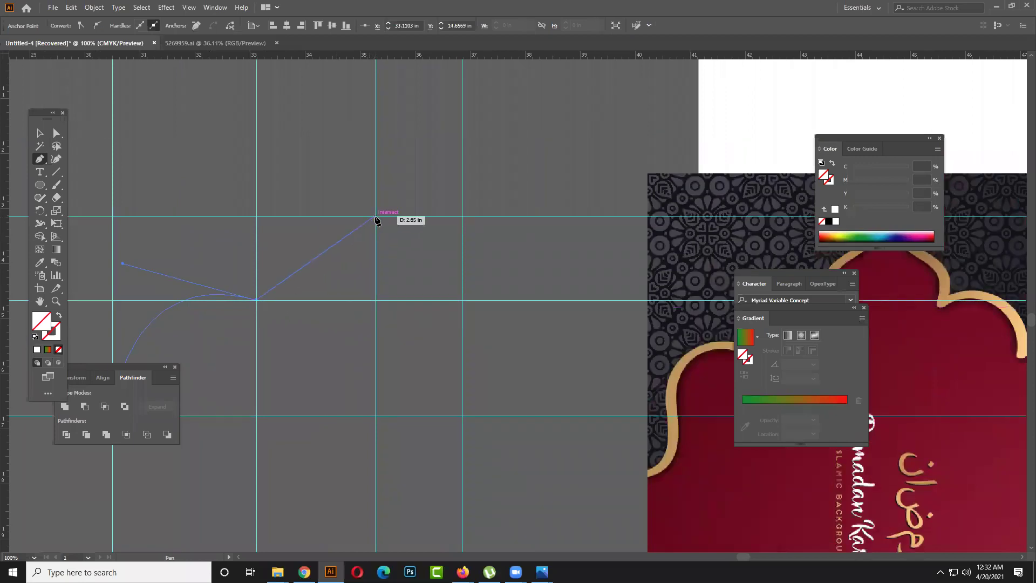
{"action": "left_click_drag", "start_coordinate": [376, 216], "coordinate": [478, 219]}
{"action": "mouse_move", "coordinate": [376, 216]}
{"action": "left_mouse_down"}
{"action": "mouse_move", "coordinate": [378, 227]}
{"action": "mouse_move", "coordinate": [377, 218]}
{"action": "left_mouse_up"}
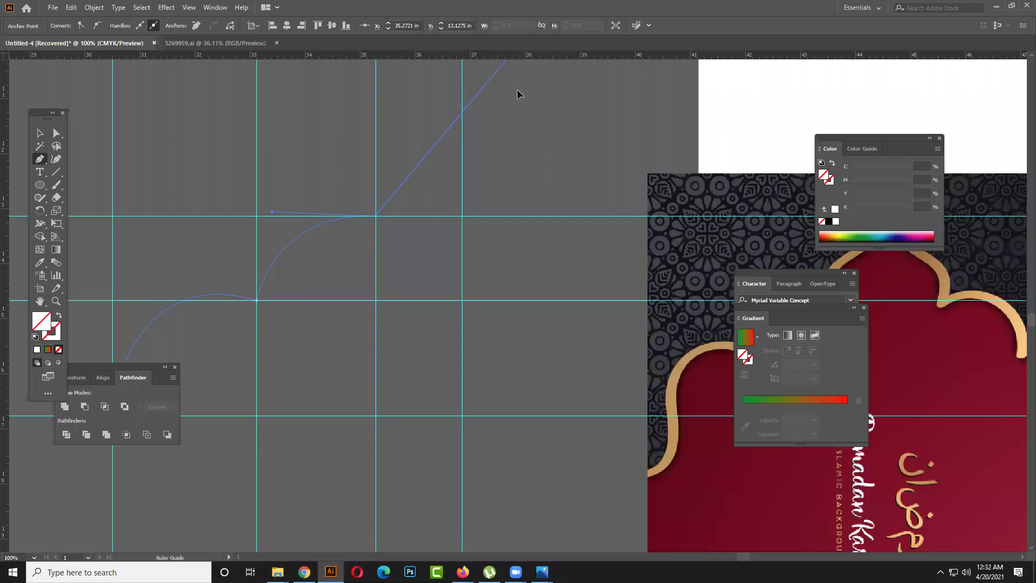
- Add a horizontal guide at about 12.07 in above the arcs and switch to outline view
{"action": "left_click", "coordinate": [526, 157], "text": "ctrl"}
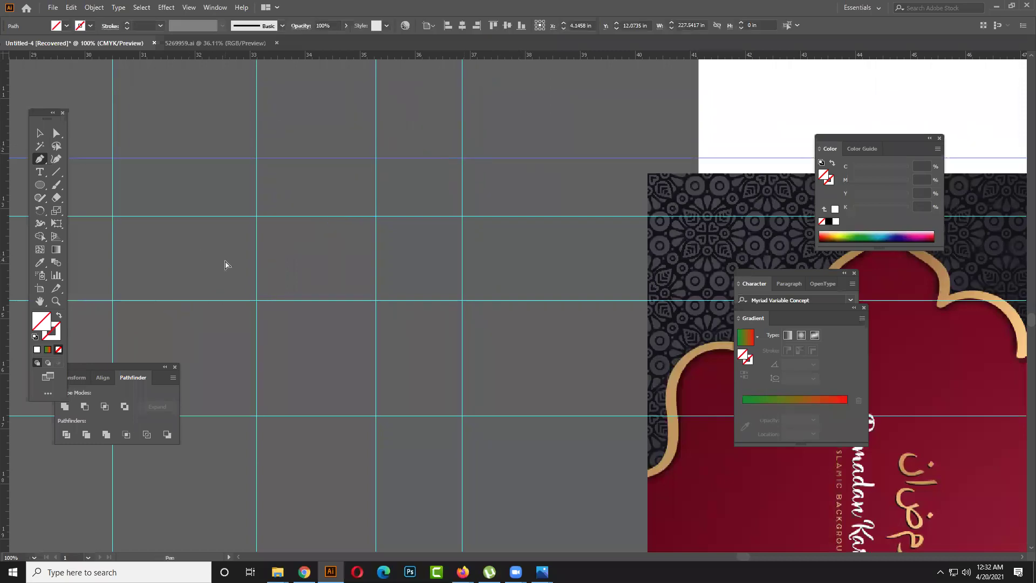
{"action": "key", "text": "ctrl+y"}
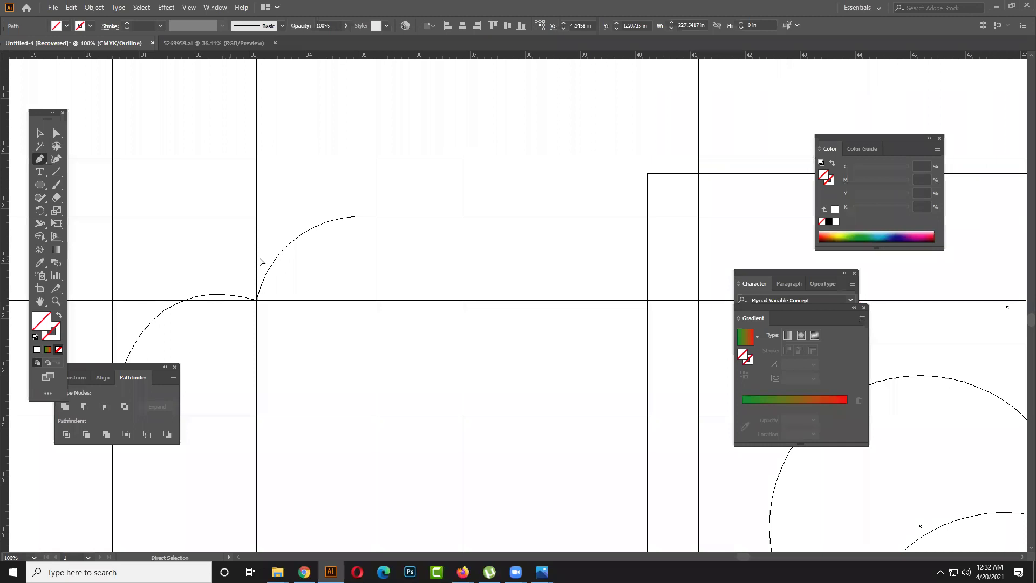
{"action": "left_click", "coordinate": [355, 217], "text": "ctrl"}
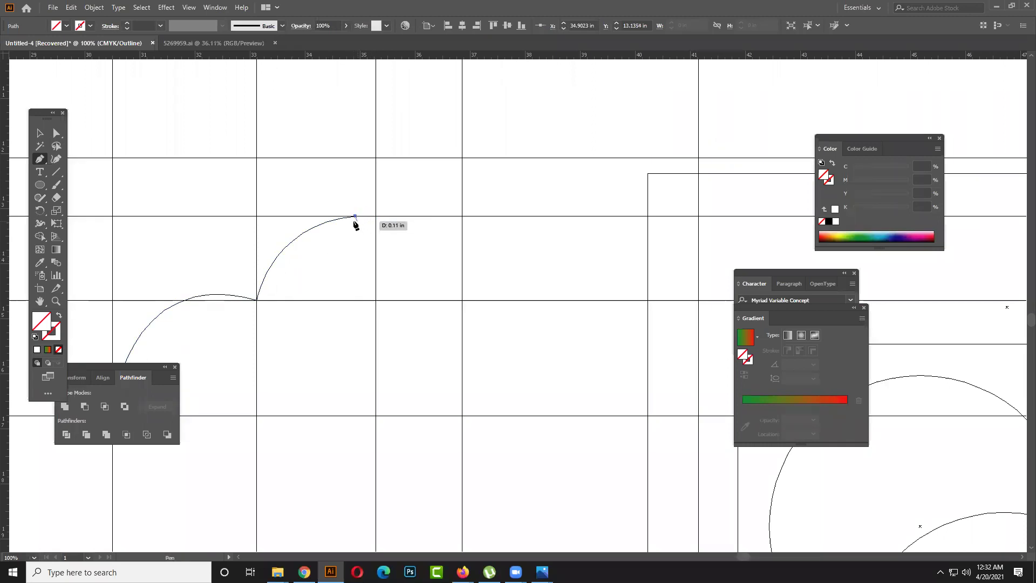
{"action": "key", "text": "ctrl+y"}
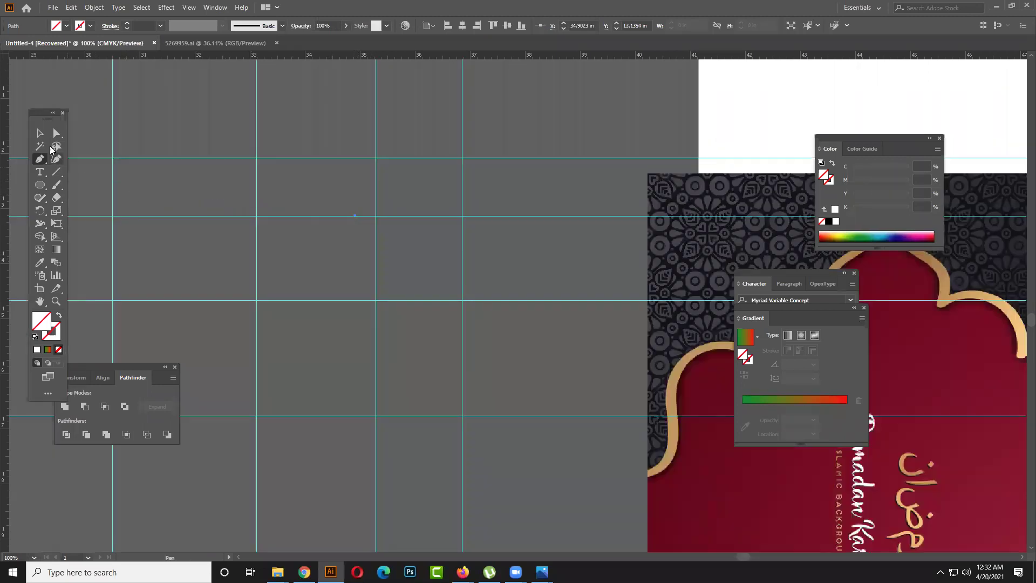
{"action": "left_click", "coordinate": [356, 218]}
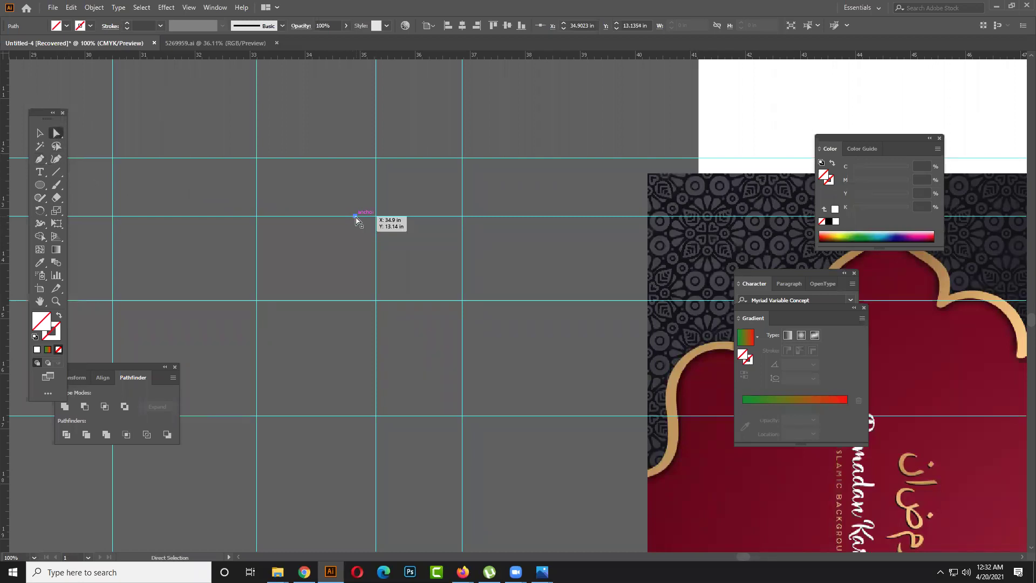
{"action": "key", "text": "ctrl+y"}
{"action": "key", "text": "ctrl+y"}
{"action": "key", "text": "ctrl+y"}
{"action": "left_click_drag", "start_coordinate": [356, 219], "coordinate": [376, 216]}
{"action": "key", "text": "ctrl+z"}
- Extend the arch path from the X 35.27 in intersection with an inward curve rising to the guide intersection at about X 36.85, Y 12.07 in
{"action": "left_click", "coordinate": [369, 225]}
{"action": "key", "text": "p"}
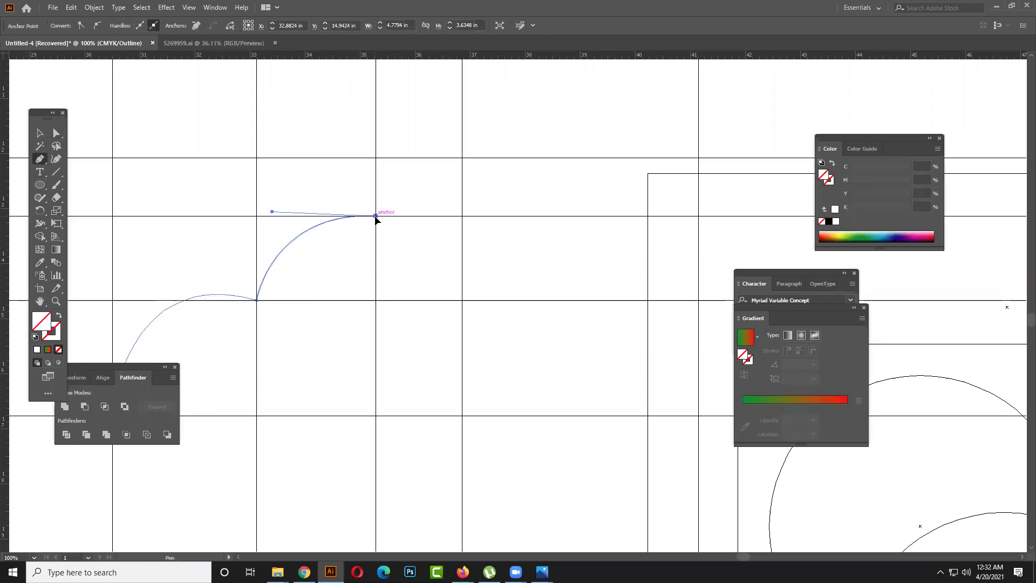
{"action": "left_click", "coordinate": [376, 215]}
{"action": "left_click_drag", "start_coordinate": [462, 157], "coordinate": [545, 158]}
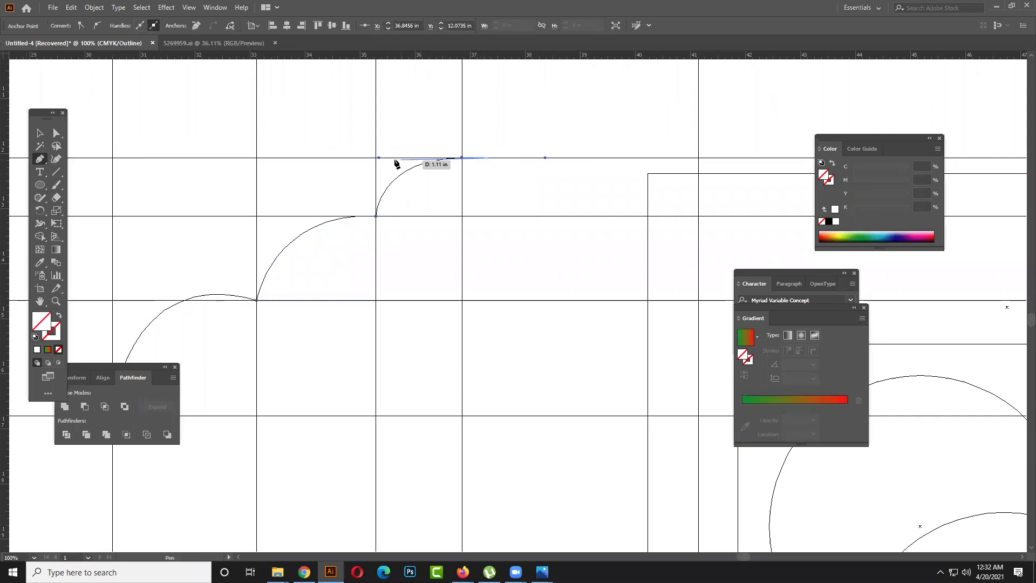
{"action": "left_click", "coordinate": [387, 179], "text": "ctrl"}
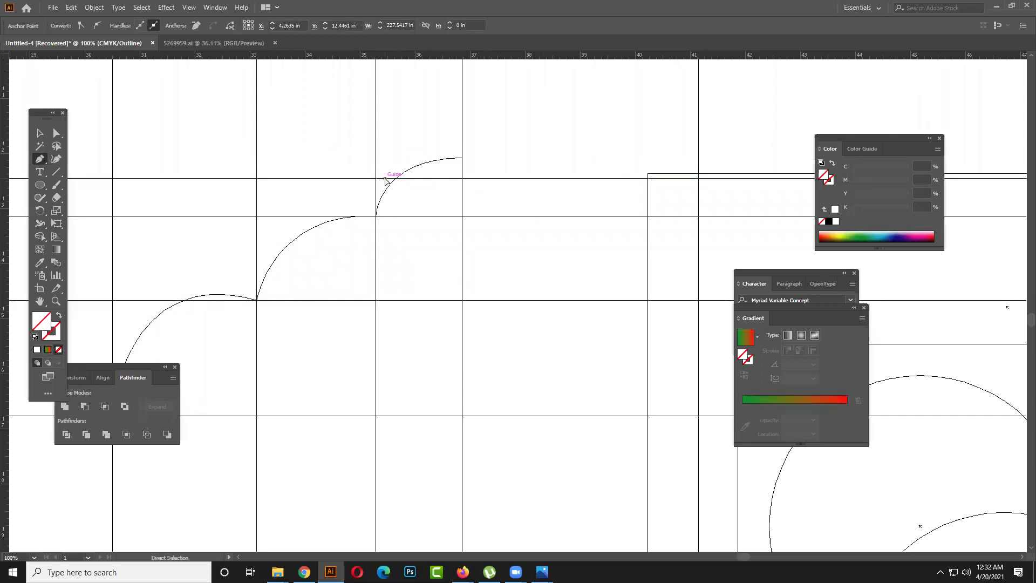
{"action": "key", "text": "Delete"}
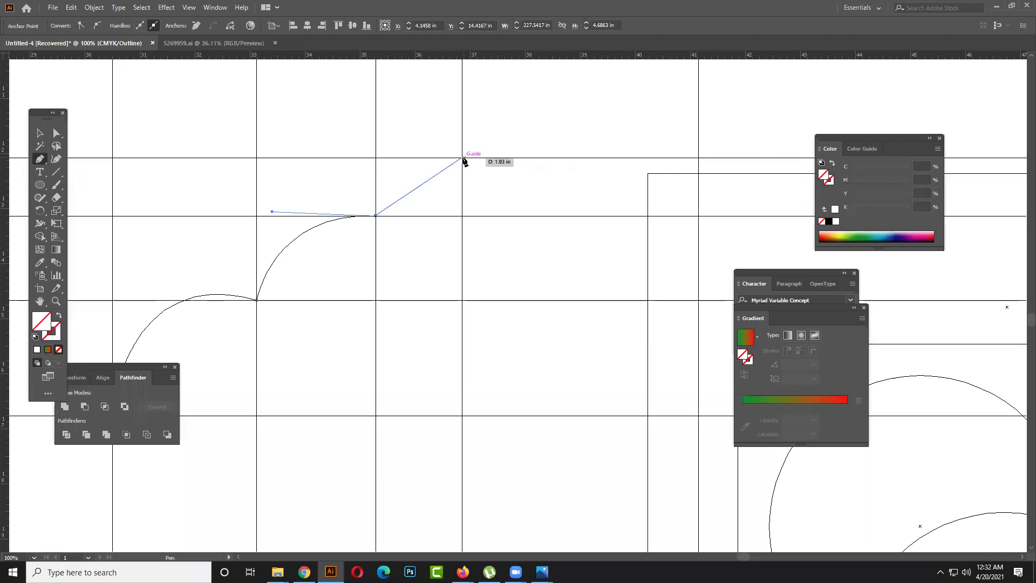
{"action": "left_click_drag", "start_coordinate": [463, 159], "coordinate": [489, 104]}
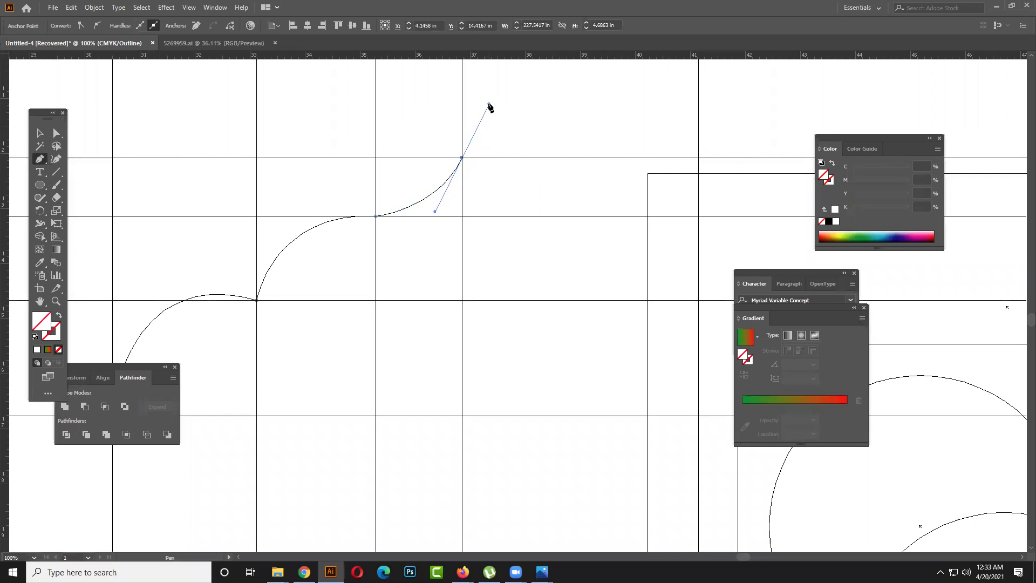
- Return to preview view, close the half arch with straight sides through about X 36.85, Y 16.71 in, and fill it white
{"action": "scroll", "coordinate": [482, 154], "scroll_direction": "down", "scroll_amount": 4}
{"action": "left_click_drag", "start_coordinate": [517, 167], "coordinate": [444, 210]}
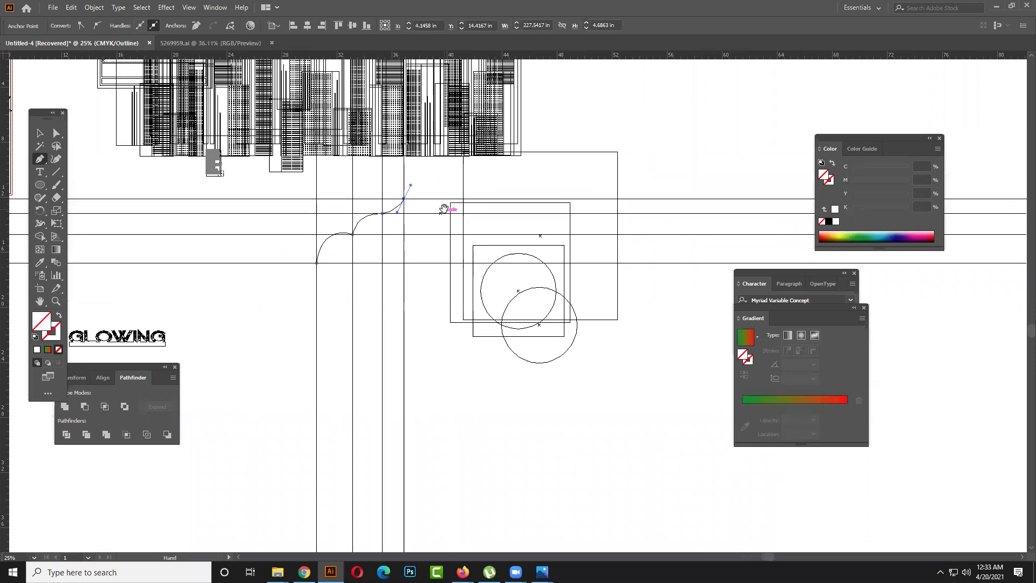
{"action": "key", "text": "ctrl+y"}
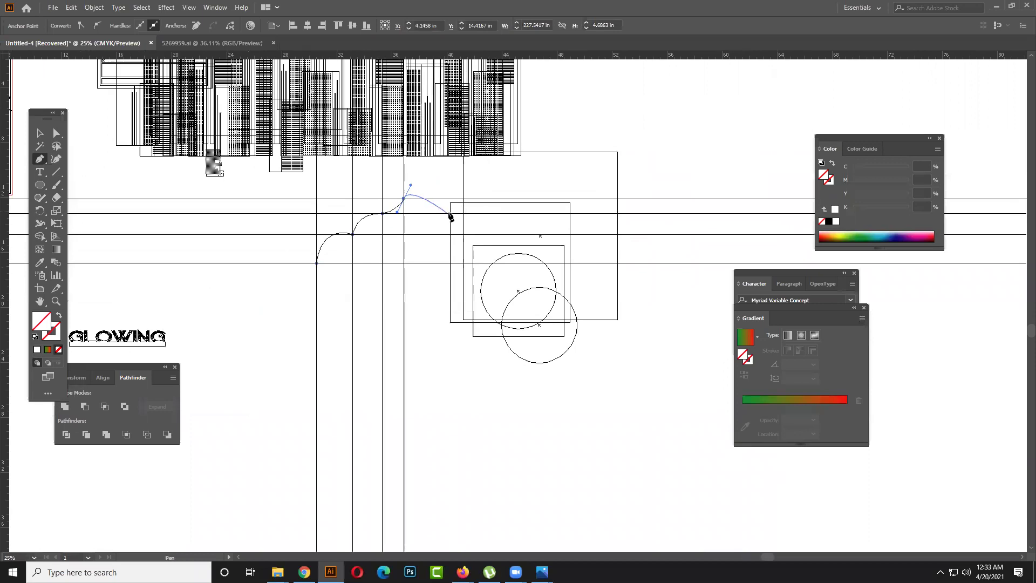
{"action": "left_click", "coordinate": [39, 133]}
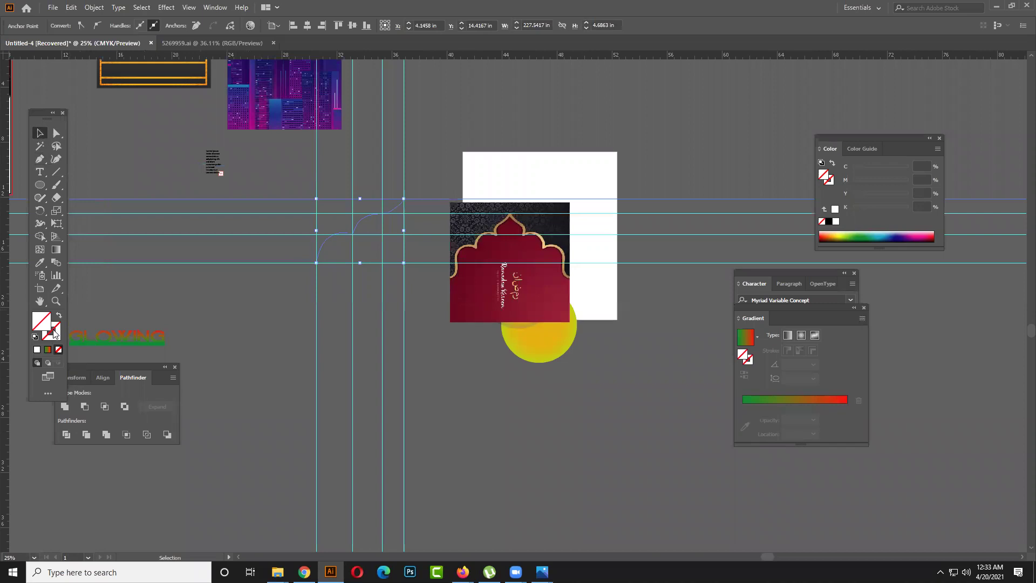
{"action": "left_click", "coordinate": [39, 158]}
{"action": "left_click", "coordinate": [404, 263]}
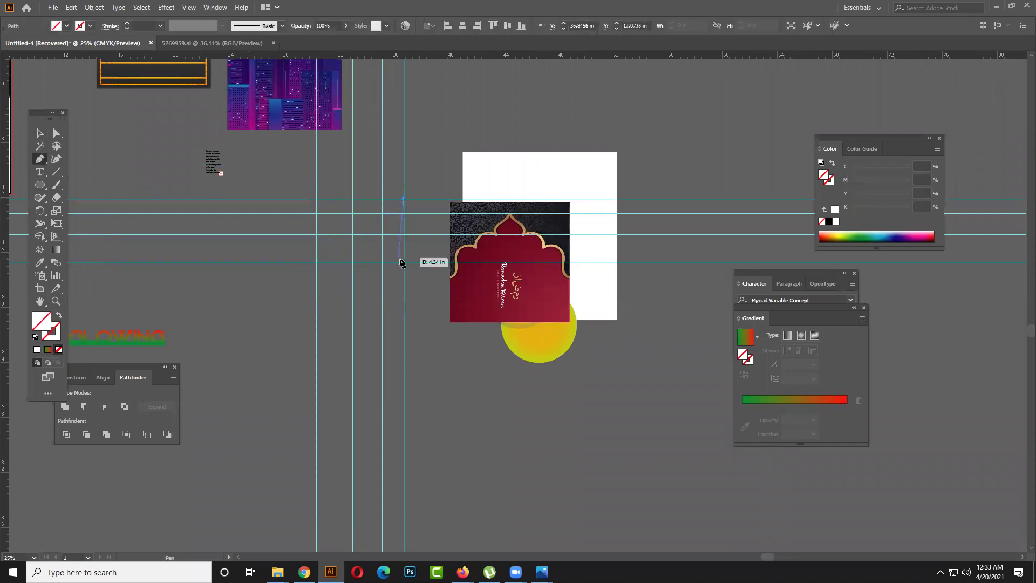
{"action": "left_click", "coordinate": [317, 263]}
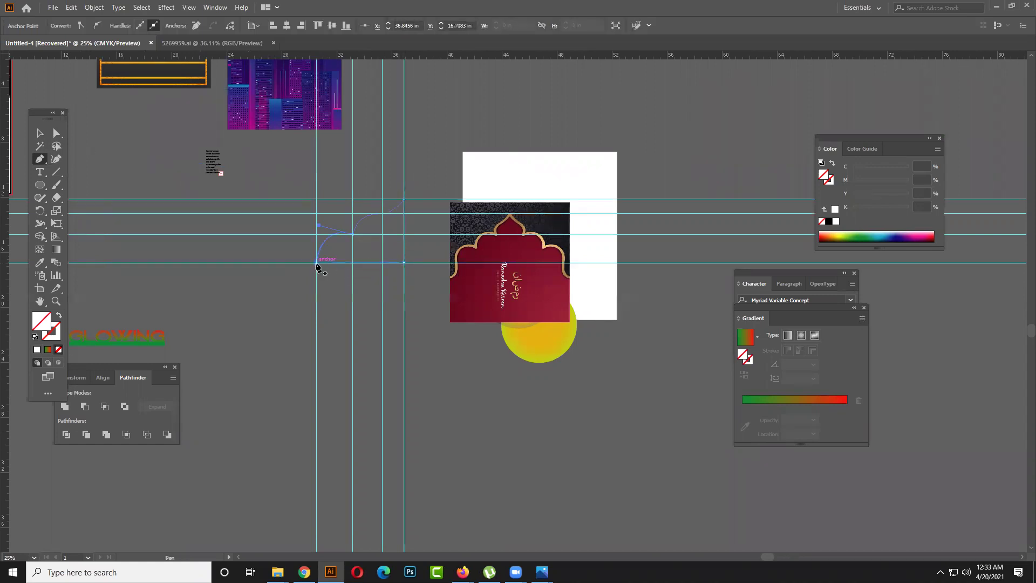
{"action": "left_click", "coordinate": [36, 349]}
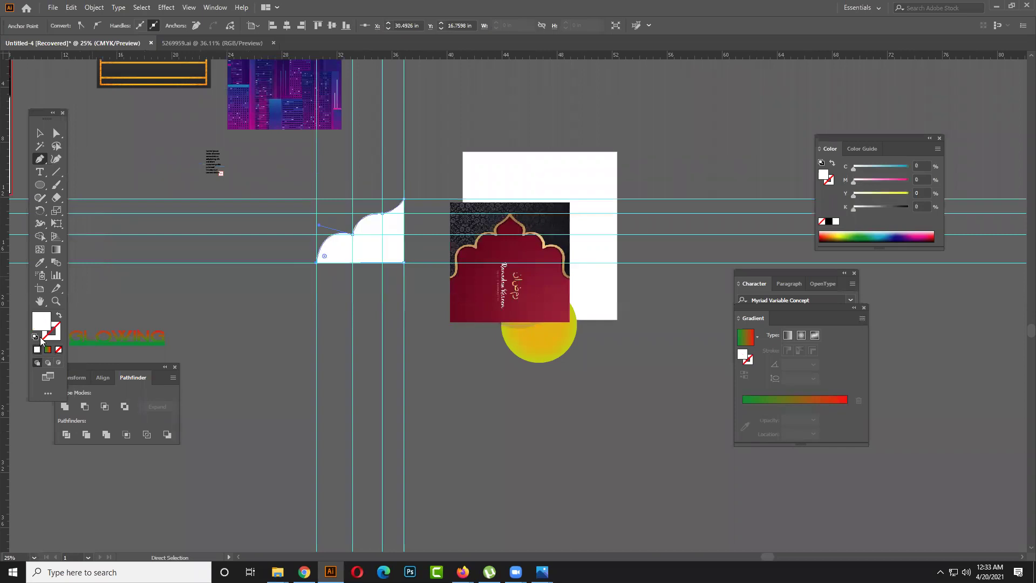
- Move the white half arch onto empty canvas away from the guides and place a duplicate beside it
{"action": "left_click", "coordinate": [40, 133]}
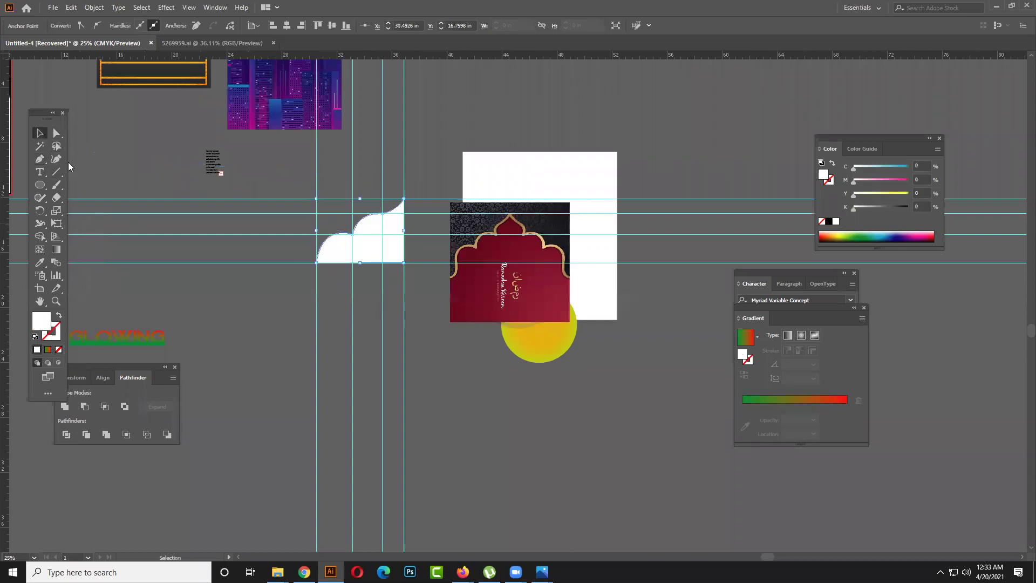
{"action": "left_click", "coordinate": [210, 306]}
{"action": "left_click_drag", "start_coordinate": [241, 328], "coordinate": [225, 326]}
{"action": "left_click_drag", "start_coordinate": [258, 279], "coordinate": [559, 136]}
{"action": "left_click_drag", "start_coordinate": [310, 292], "coordinate": [154, 375]}
{"action": "left_click_drag", "start_coordinate": [472, 206], "coordinate": [546, 182]}
- Reflect the duplicate across a vertical axis and join its straight edge to the original half's straight edge
{"action": "right_click", "coordinate": [543, 187]}
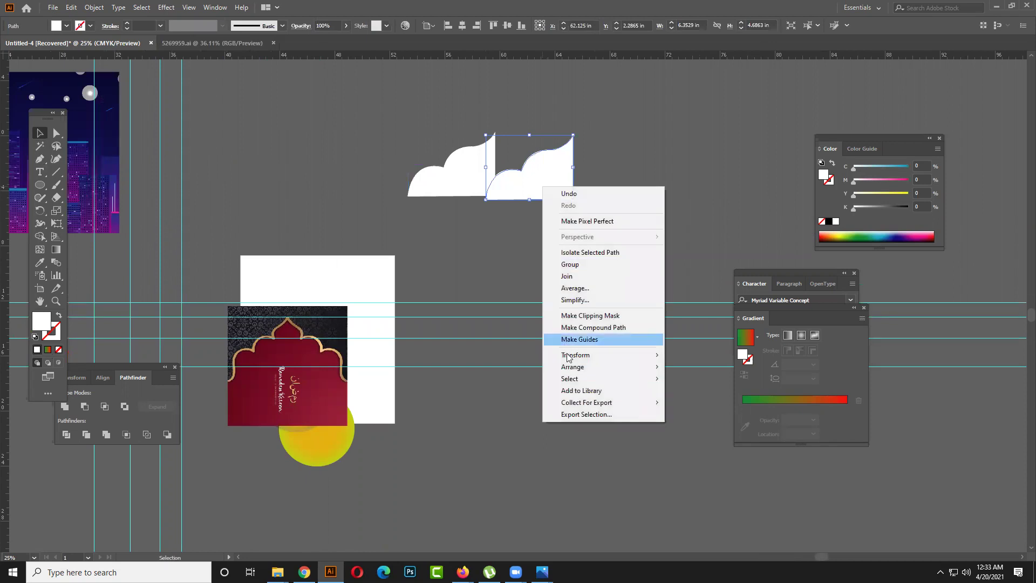
{"action": "mouse_move", "coordinate": [592, 356]}
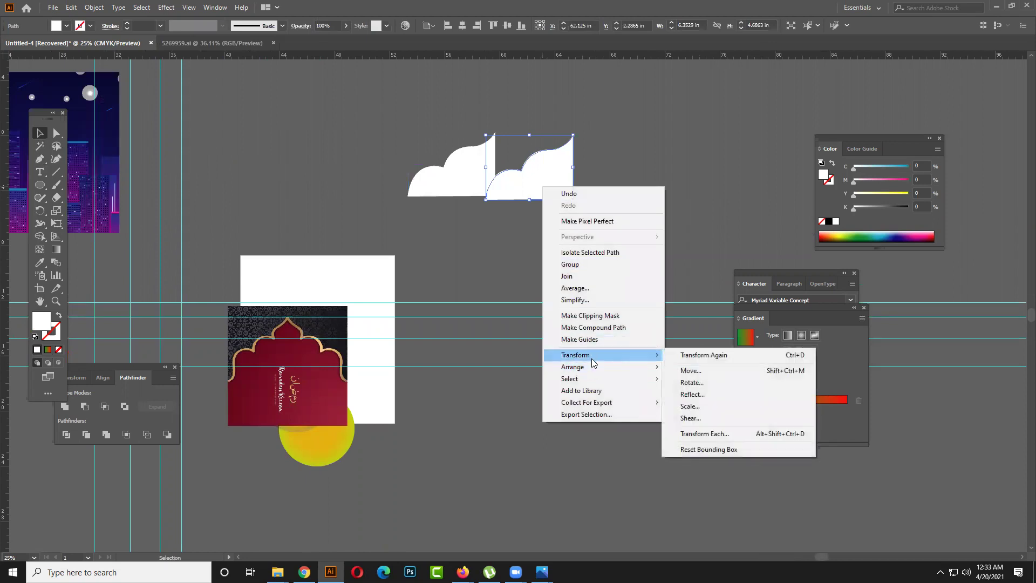
{"action": "left_click", "coordinate": [681, 394]}
{"action": "left_click", "coordinate": [447, 332]}
{"action": "left_click_drag", "start_coordinate": [522, 190], "coordinate": [786, 214]}
{"action": "left_click", "coordinate": [784, 377]}
{"action": "mouse_move", "coordinate": [511, 186]}
{"action": "left_mouse_down"}
{"action": "mouse_move", "coordinate": [595, 179]}
{"action": "mouse_move", "coordinate": [520, 173]}
{"action": "left_mouse_up"}
- Unite both halves into one shape and stretch the arch upward to about 6.74 in tall
{"action": "left_click_drag", "start_coordinate": [612, 236], "coordinate": [446, 156]}
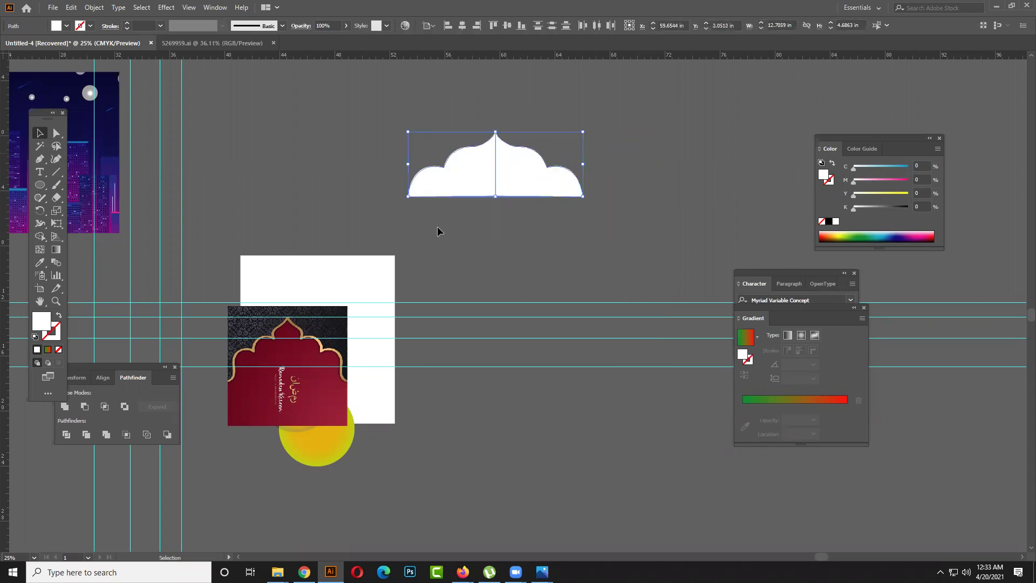
{"action": "left_click", "coordinate": [65, 407]}
{"action": "left_click", "coordinate": [355, 211]}
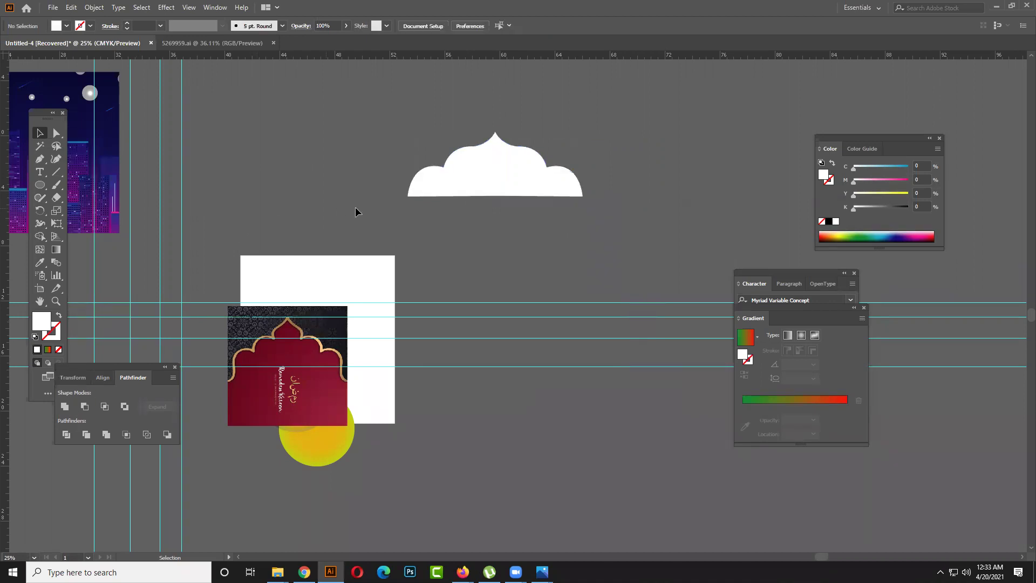
{"action": "left_click", "coordinate": [508, 144]}
{"action": "left_click_drag", "start_coordinate": [496, 132], "coordinate": [502, 103]}
{"action": "left_click", "coordinate": [631, 187]}
{"action": "scroll", "coordinate": [630, 189], "scroll_direction": "up", "scroll_amount": 1}
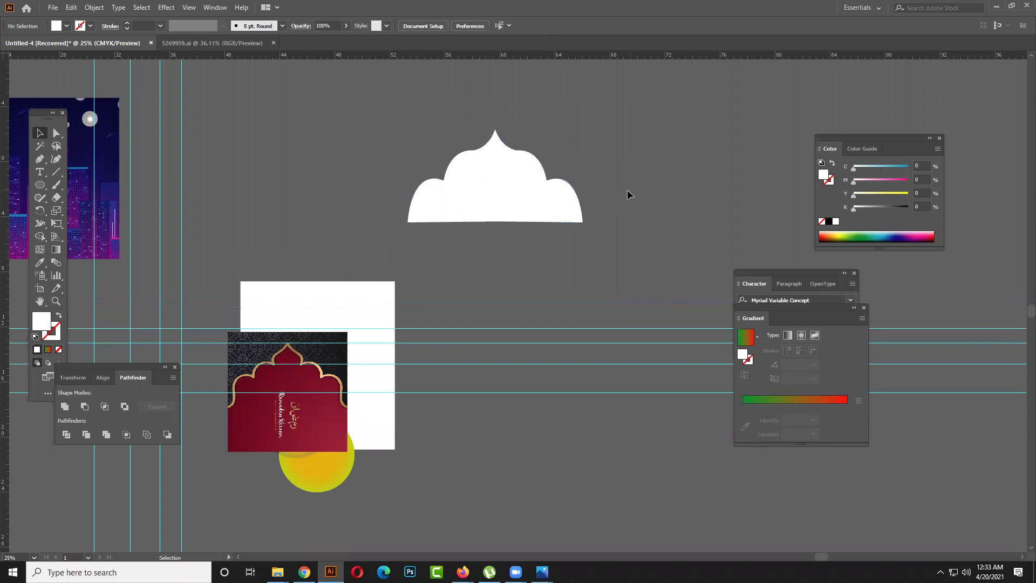
- Swap the arch's white fill to its stroke and set the stroke weight to 16 pt
{"action": "left_click", "coordinate": [525, 219]}
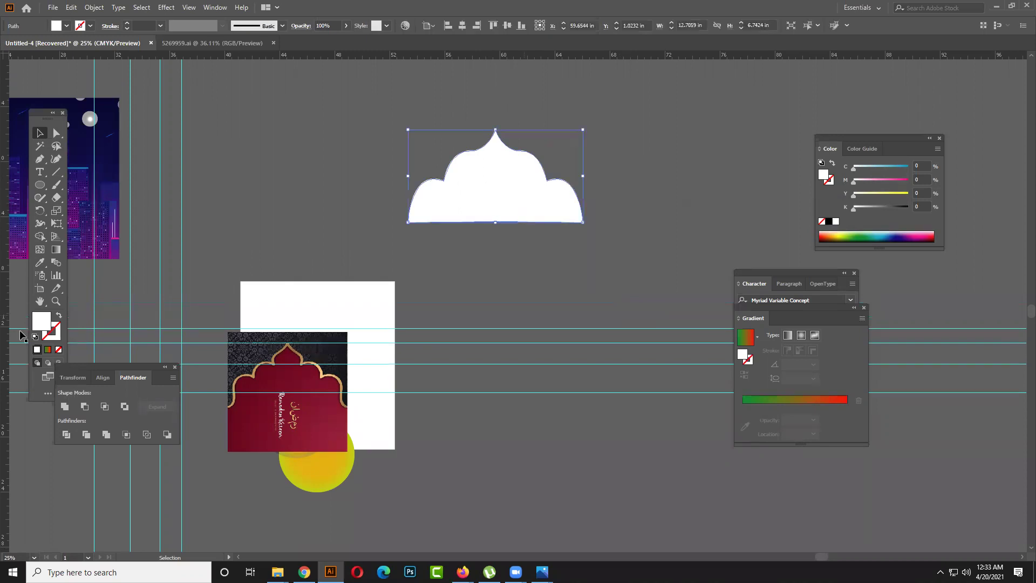
{"action": "left_click", "coordinate": [58, 316]}
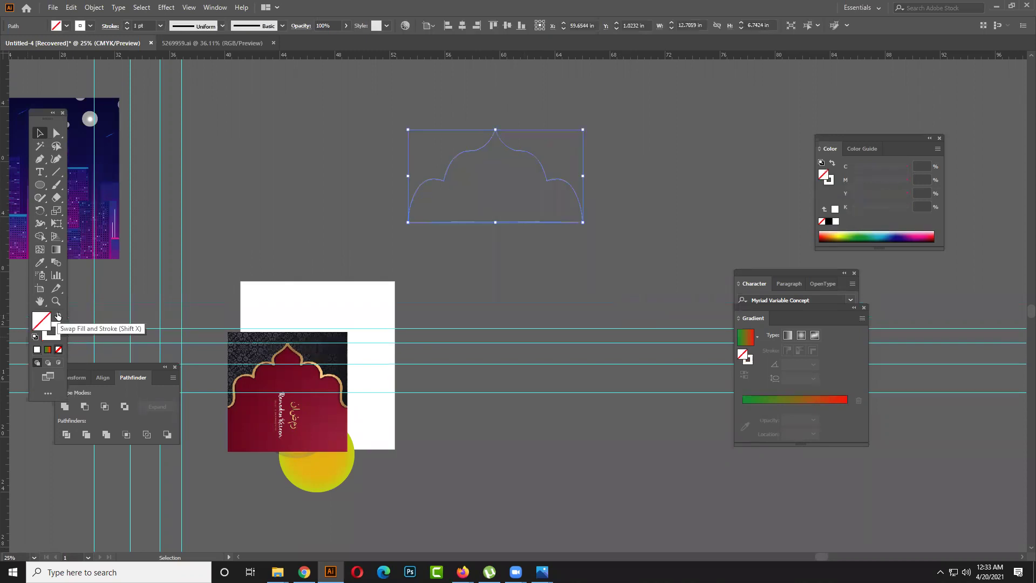
{"action": "left_click", "coordinate": [128, 26]}
{"action": "left_click", "coordinate": [313, 157]}
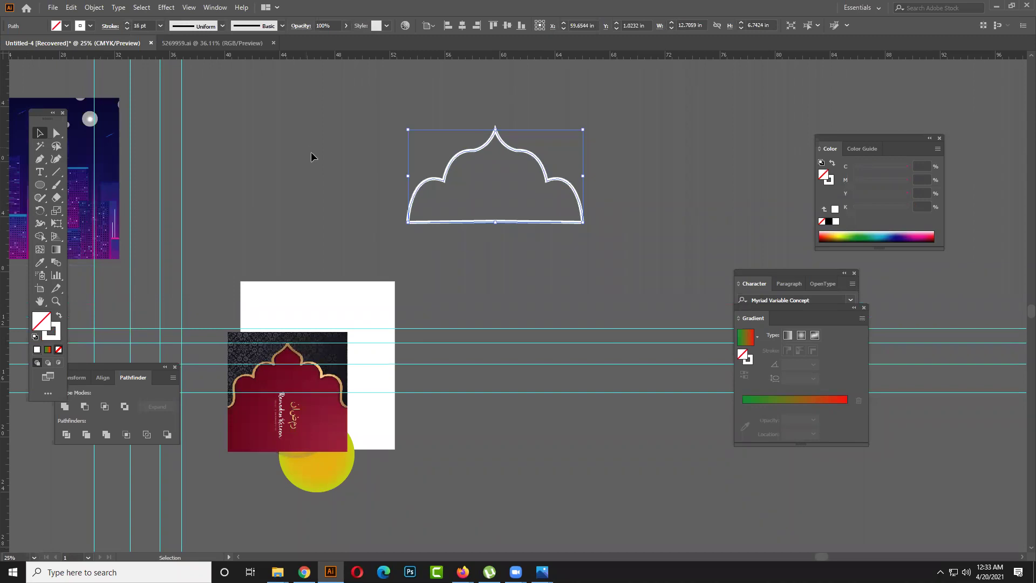
- Start a Pen tool path on empty canvas beyond the arch with one humped curve about 8 in wide
{"action": "scroll", "coordinate": [406, 241], "scroll_direction": "up", "scroll_amount": 1}
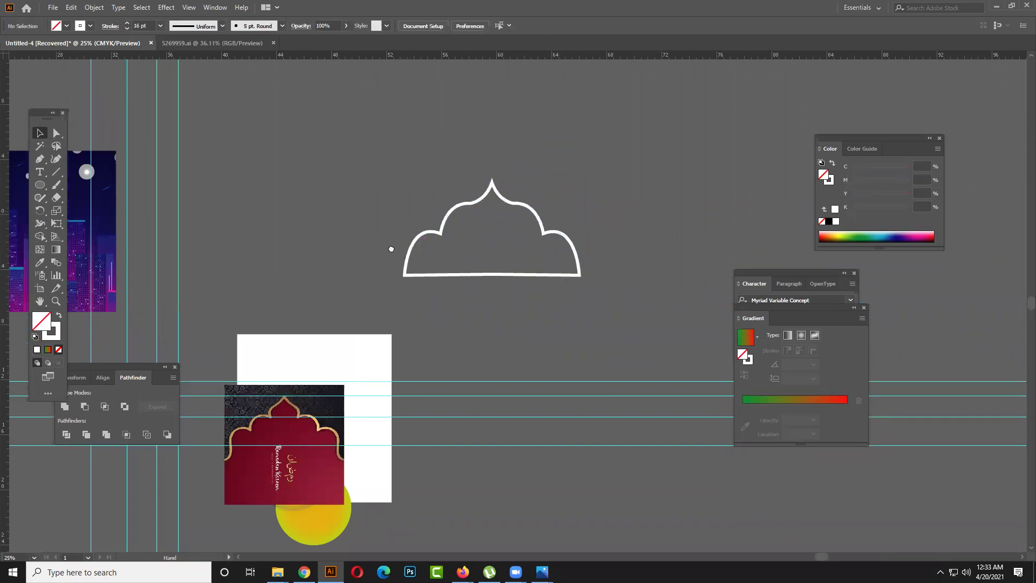
{"action": "scroll", "coordinate": [391, 248], "scroll_direction": "up", "scroll_amount": 3}
{"action": "scroll", "coordinate": [216, 216], "scroll_direction": "right", "scroll_amount": 12}
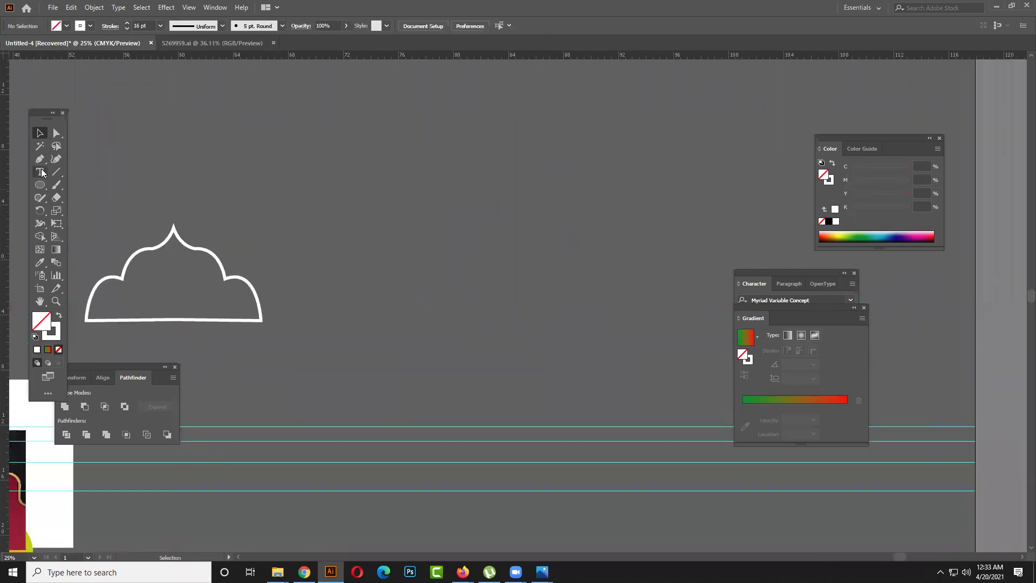
{"action": "left_click", "coordinate": [40, 160]}
{"action": "left_click", "coordinate": [376, 151]}
{"action": "left_click_drag", "start_coordinate": [482, 164], "coordinate": [517, 247]}
{"action": "left_click_drag", "start_coordinate": [603, 211], "coordinate": [606, 205]}
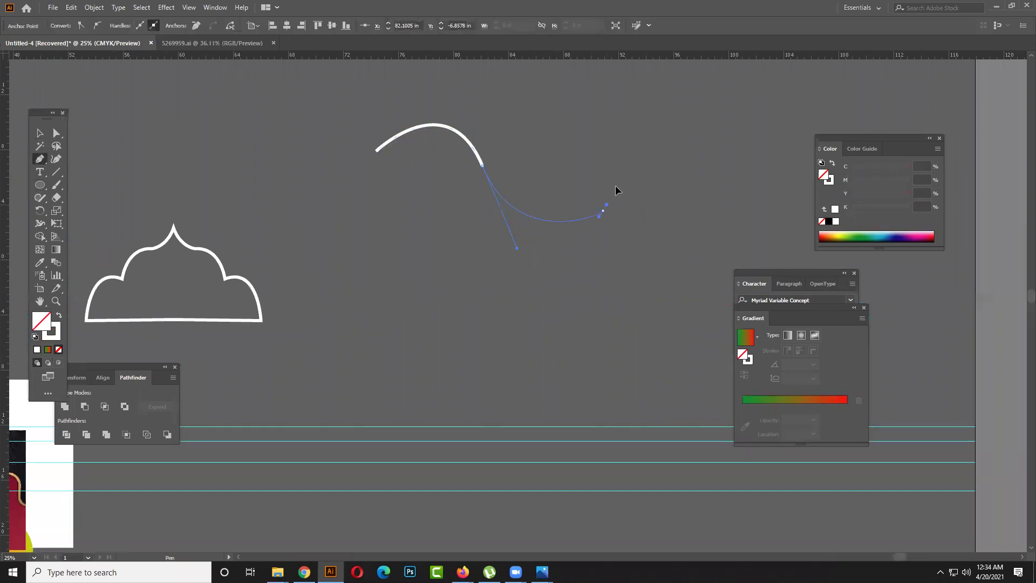
{"action": "left_click_drag", "start_coordinate": [631, 155], "coordinate": [631, 155]}
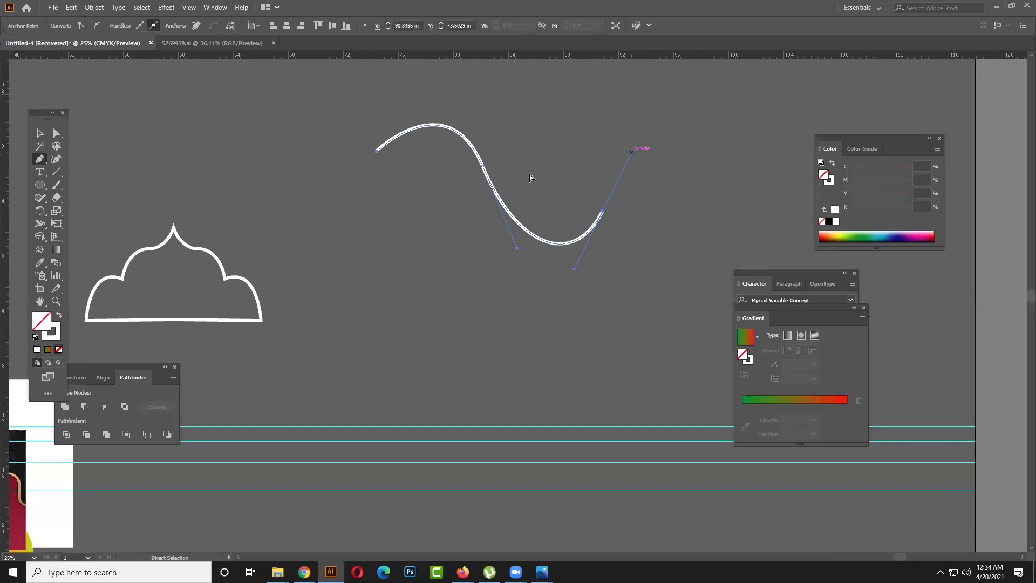
{"action": "key", "text": "ctrl+z"}
- Continue the path with a flattening curve, then close it with straight vertical sides and a horizontal base, about 20.75 by 11.21 in overall
{"action": "left_click_drag", "start_coordinate": [662, 224], "coordinate": [660, 254]}
{"action": "left_click", "coordinate": [662, 225]}
{"action": "left_click", "coordinate": [662, 279]}
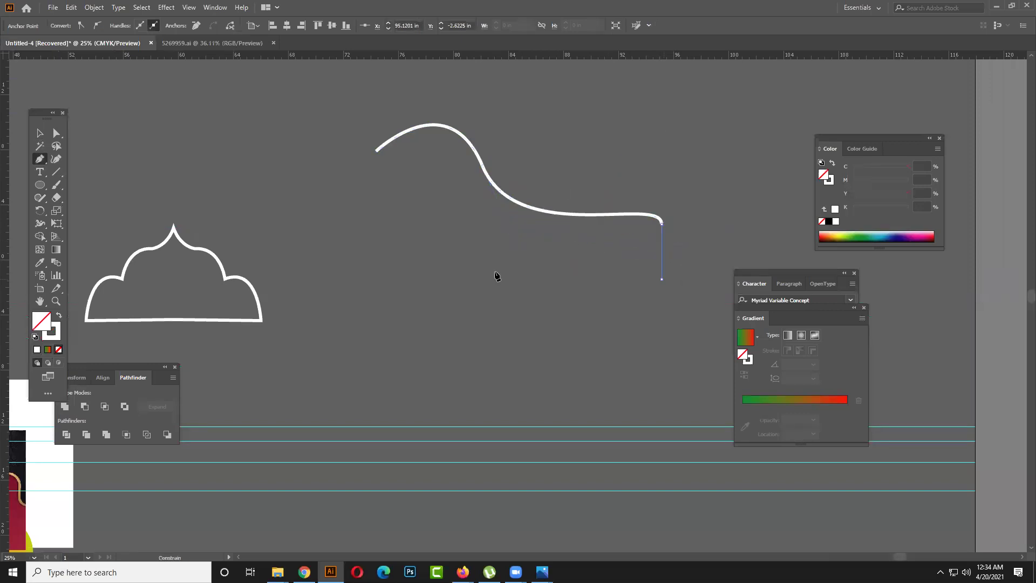
{"action": "left_click", "coordinate": [353, 279]}
{"action": "key", "text": "ctrl"}
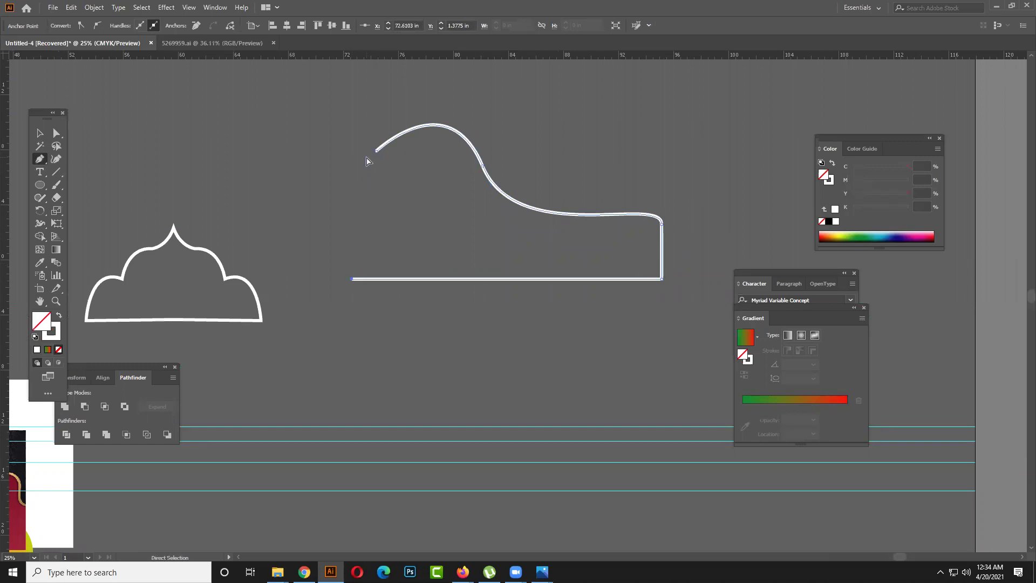
{"action": "key", "text": "ctrl"}
{"action": "key", "text": "ctrl+z"}
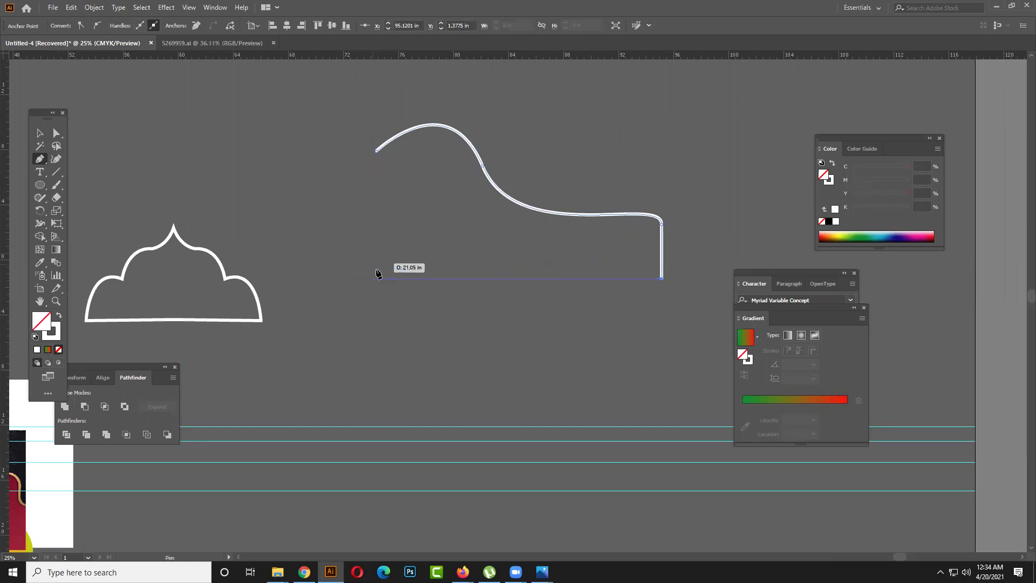
{"action": "left_click", "coordinate": [376, 279]}
{"action": "left_click", "coordinate": [377, 151]}
{"action": "left_click", "coordinate": [41, 134]}
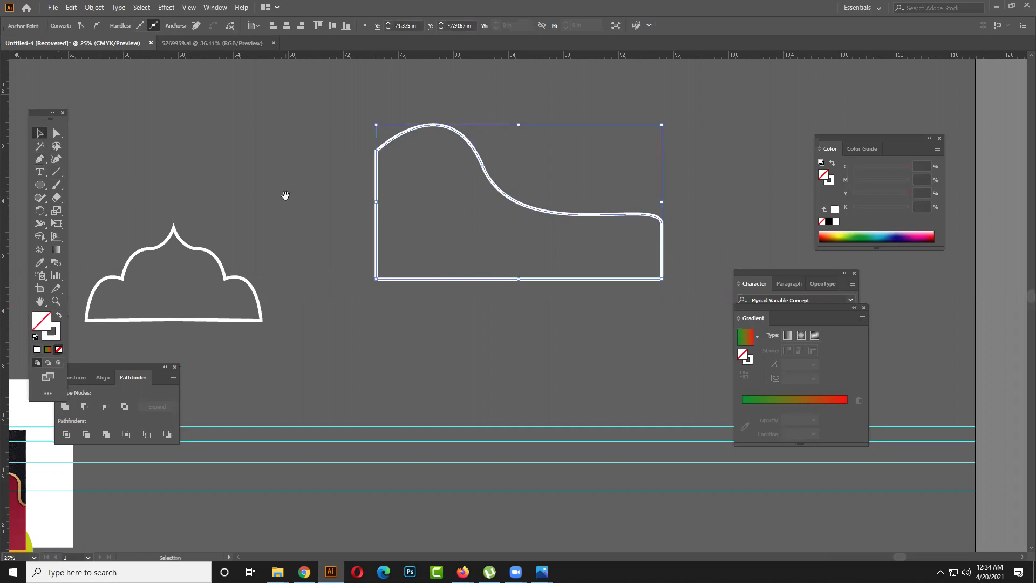
- Move the wave shape farther from the arch and swap its white stroke to a fill
{"action": "left_click_drag", "start_coordinate": [285, 195], "coordinate": [88, 253]}
{"action": "left_click_drag", "start_coordinate": [314, 258], "coordinate": [492, 221]}
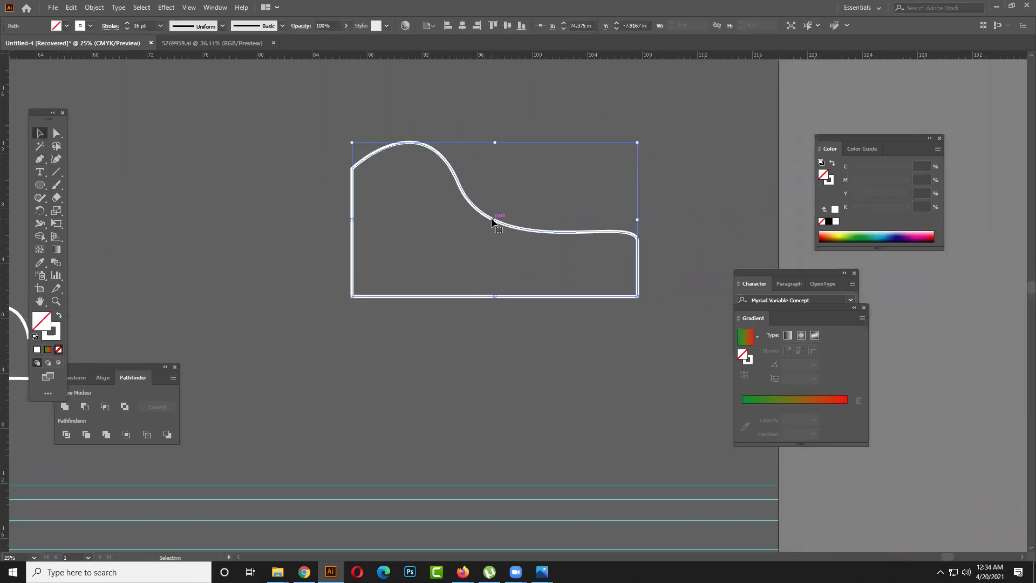
{"action": "left_click", "coordinate": [60, 319]}
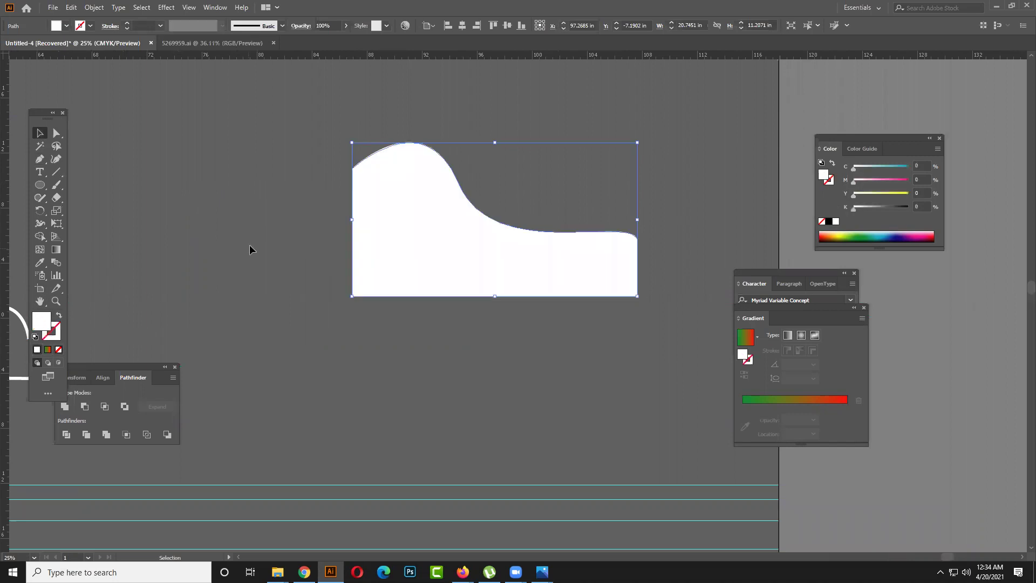
{"action": "left_click", "coordinate": [323, 252]}
- Place a copy of the white wave shape in the empty space between the original and the arch
{"action": "key", "text": "ctrl+minus"}
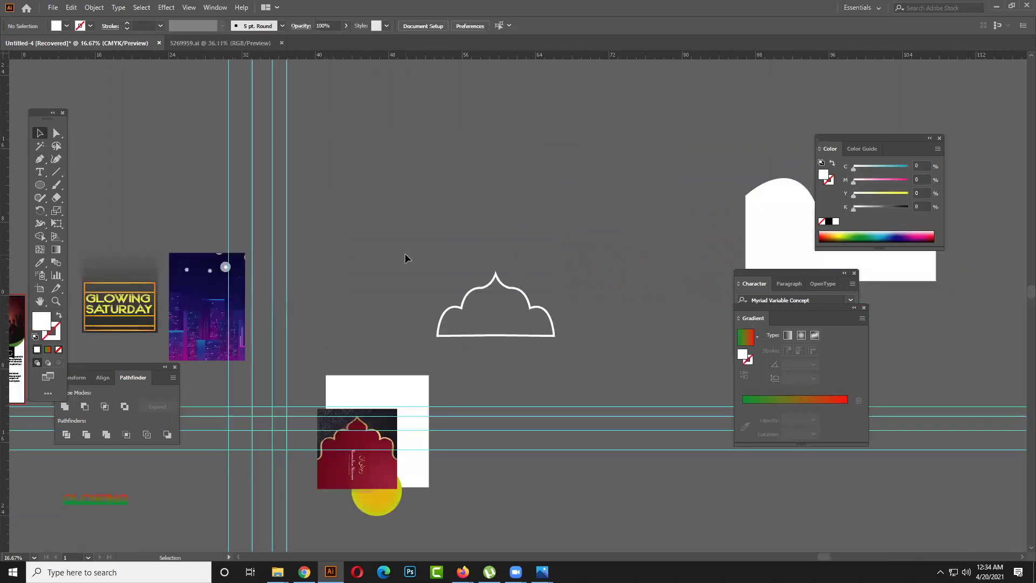
{"action": "scroll", "coordinate": [404, 254], "scroll_direction": "right", "scroll_amount": 5}
{"action": "left_click_drag", "start_coordinate": [550, 278], "coordinate": [360, 189]}
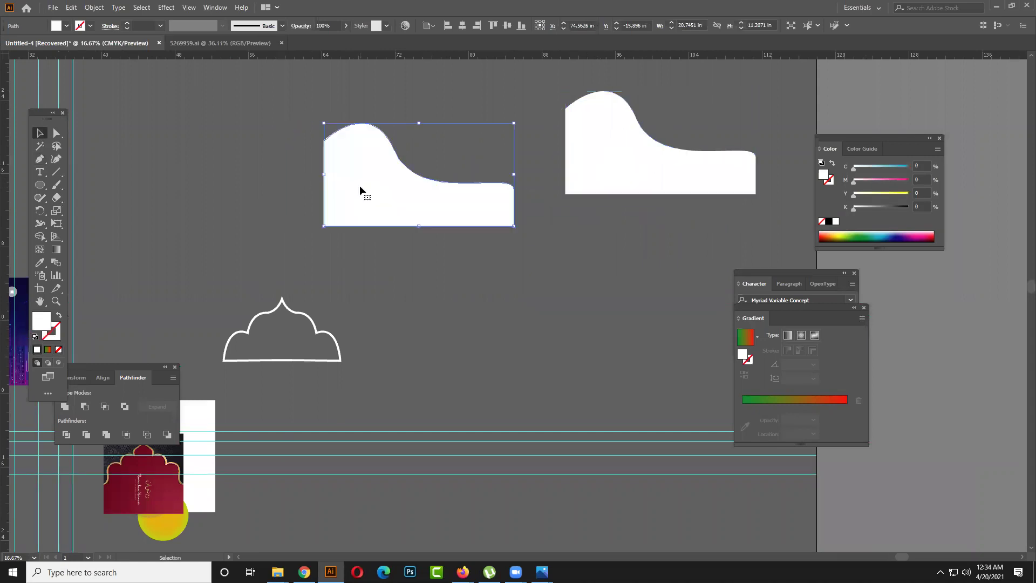
- Reflect the copied wave shape across the vertical axis, comparing it with the horizontal axis in the preview
{"action": "right_click", "coordinate": [360, 189]}
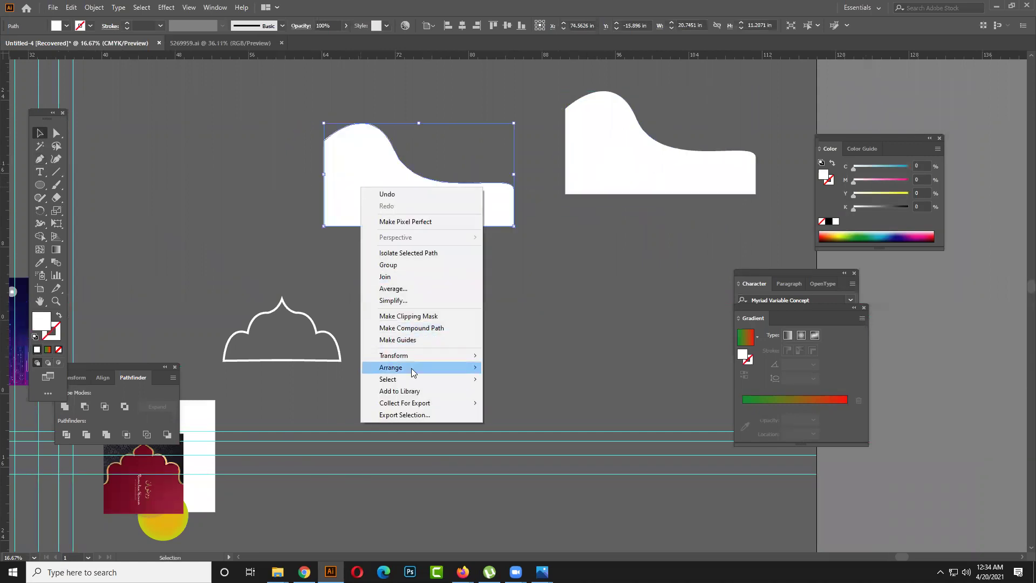
{"action": "mouse_move", "coordinate": [412, 373]}
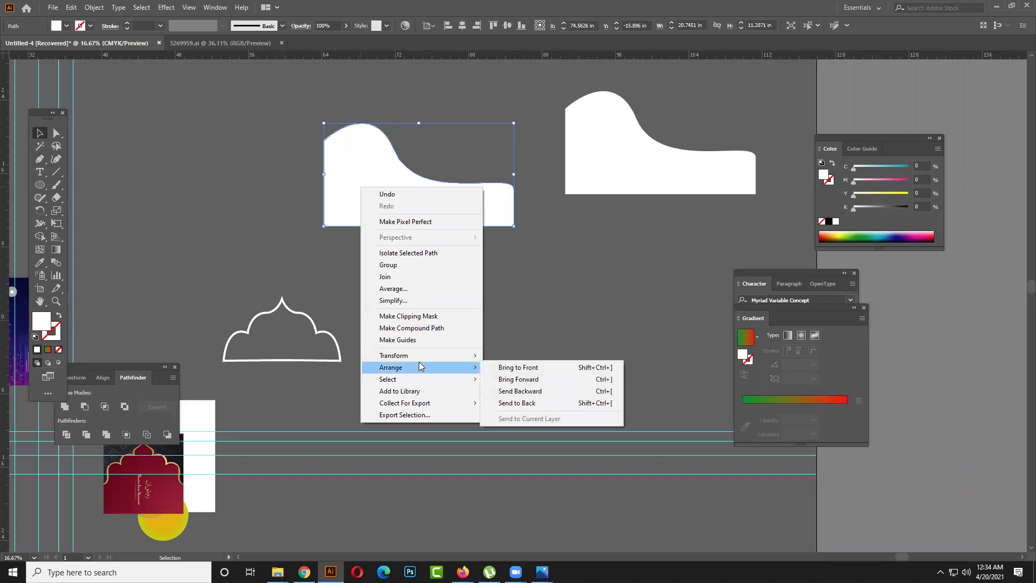
{"action": "mouse_move", "coordinate": [424, 362]}
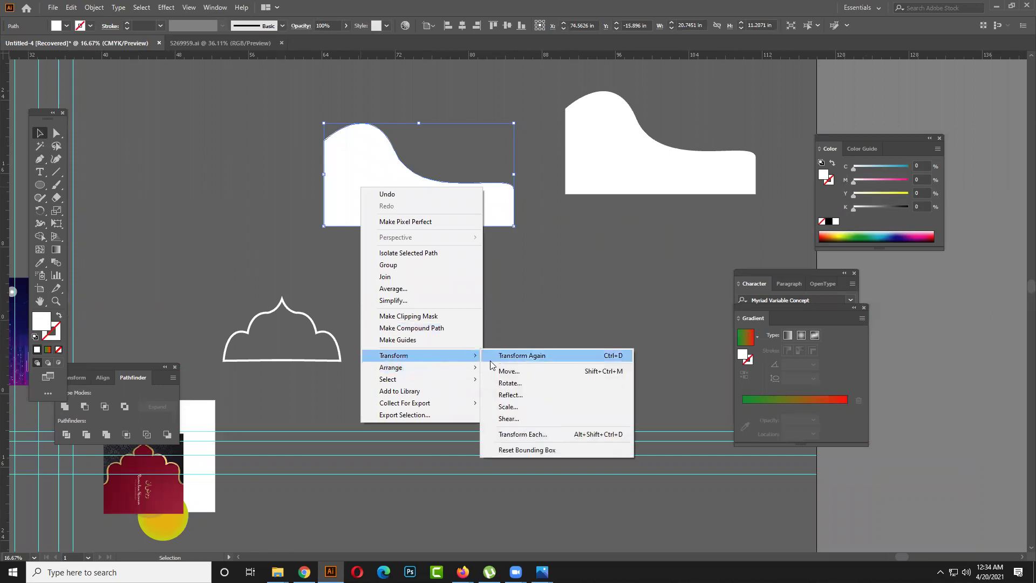
{"action": "left_click", "coordinate": [512, 396]}
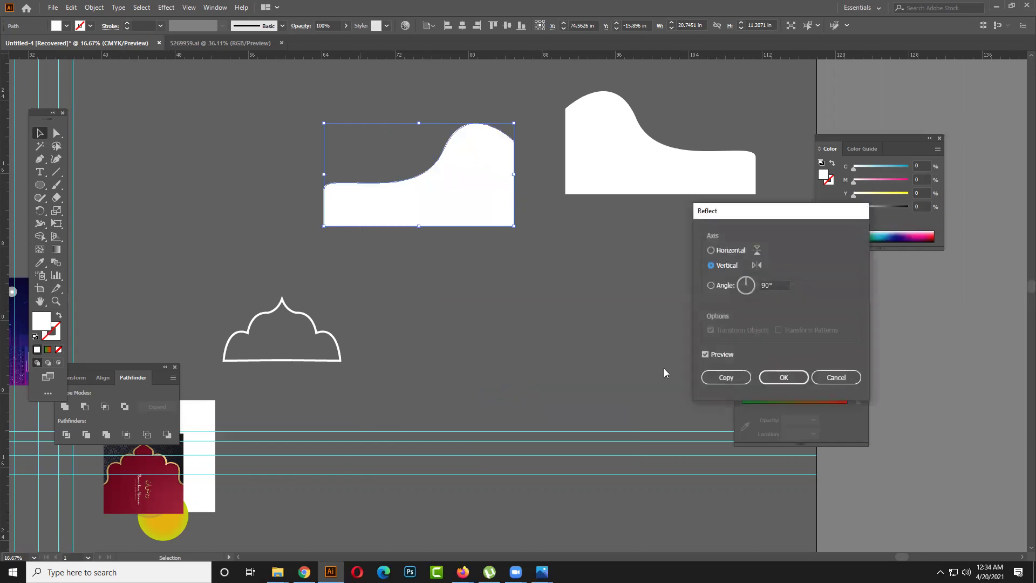
{"action": "left_click", "coordinate": [711, 250]}
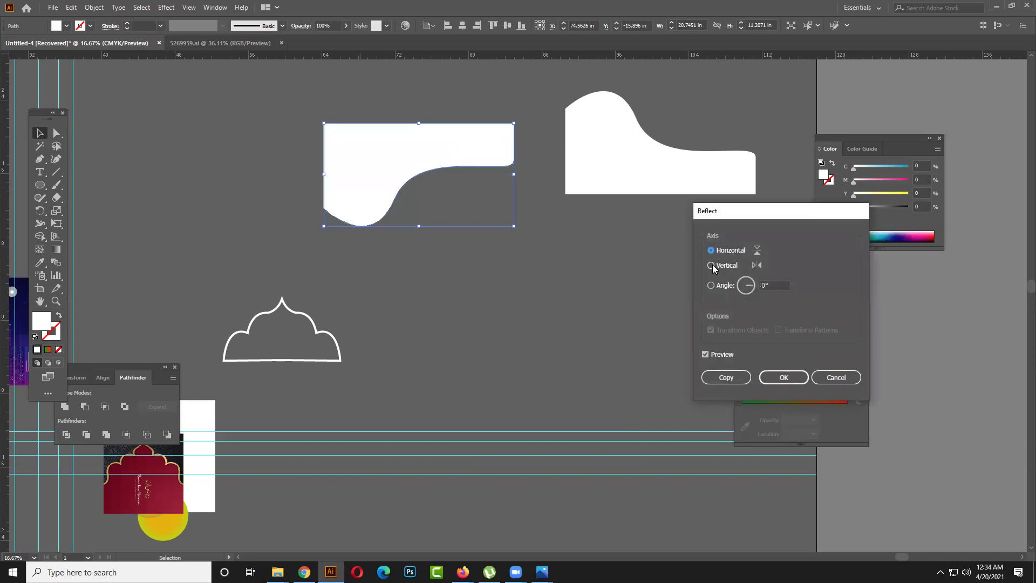
{"action": "left_click", "coordinate": [711, 265]}
{"action": "left_click", "coordinate": [705, 354]}
{"action": "left_click", "coordinate": [705, 354]}
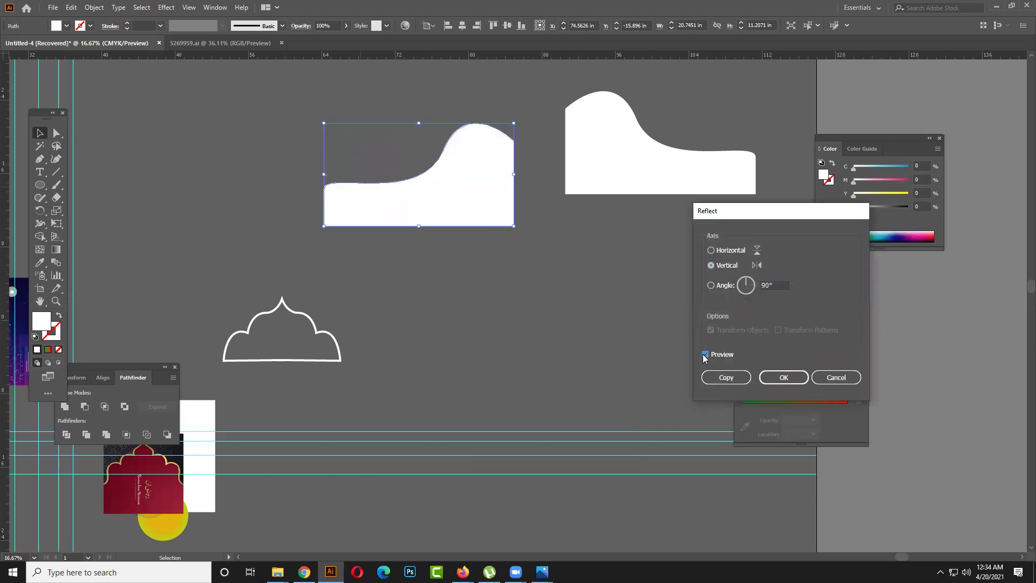
{"action": "left_click", "coordinate": [784, 377]}
- Move the mirrored wave half so its tall straight side meets the original's tall straight side
{"action": "left_click", "coordinate": [618, 333]}
{"action": "left_click_drag", "start_coordinate": [488, 203], "coordinate": [540, 171]}
{"action": "left_click", "coordinate": [573, 238]}
- Select both wave halves and unite them into one symmetrical shape
{"action": "scroll", "coordinate": [574, 238], "scroll_direction": "up", "scroll_amount": 1}
{"action": "left_click_drag", "start_coordinate": [617, 207], "coordinate": [505, 145]}
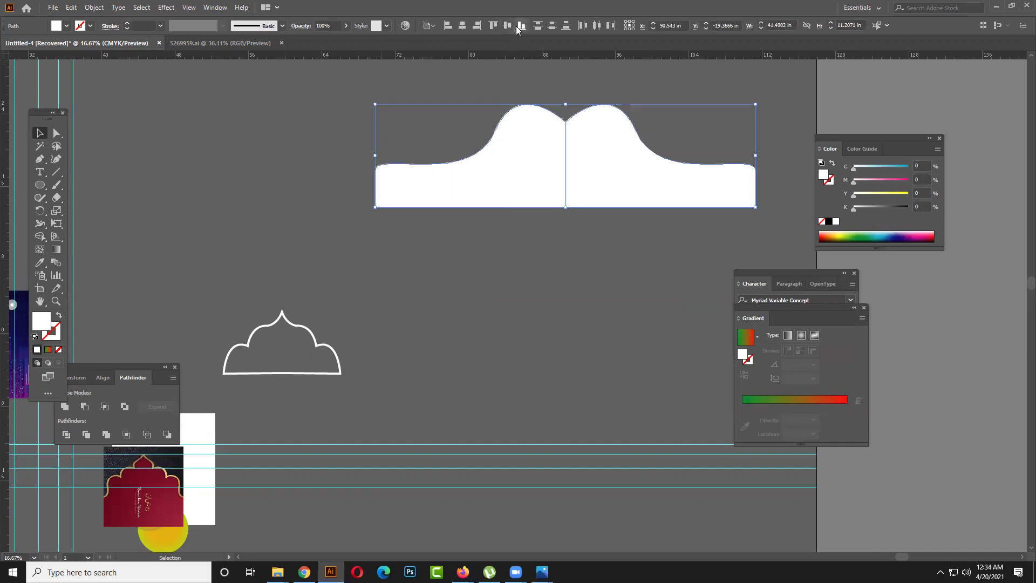
{"action": "left_click", "coordinate": [430, 25]}
{"action": "left_click", "coordinate": [436, 37]}
{"action": "left_click", "coordinate": [65, 406]}
{"action": "left_click", "coordinate": [235, 187]}
- Delete the united double-humped wave shape
{"action": "scroll", "coordinate": [236, 188], "scroll_direction": "up", "scroll_amount": 3}
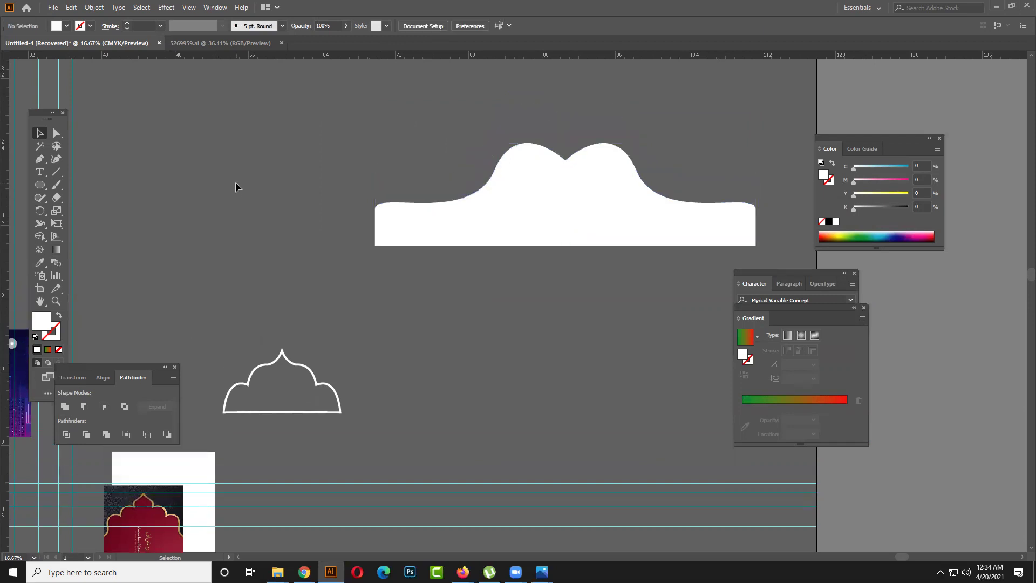
{"action": "scroll", "coordinate": [465, 229], "scroll_direction": "right", "scroll_amount": 5}
{"action": "scroll", "coordinate": [465, 229], "scroll_direction": "down", "scroll_amount": 2}
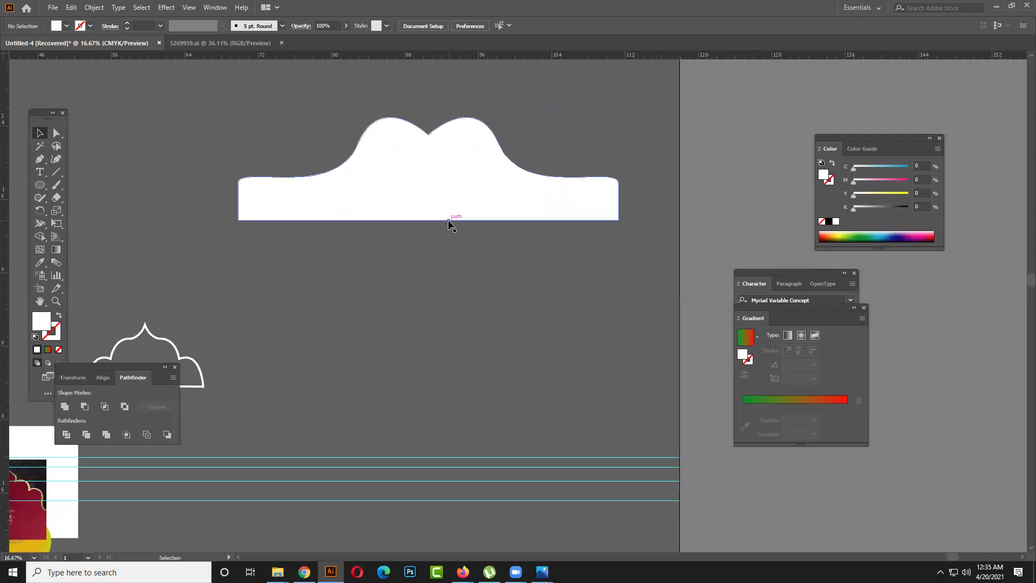
{"action": "left_click", "coordinate": [469, 208]}
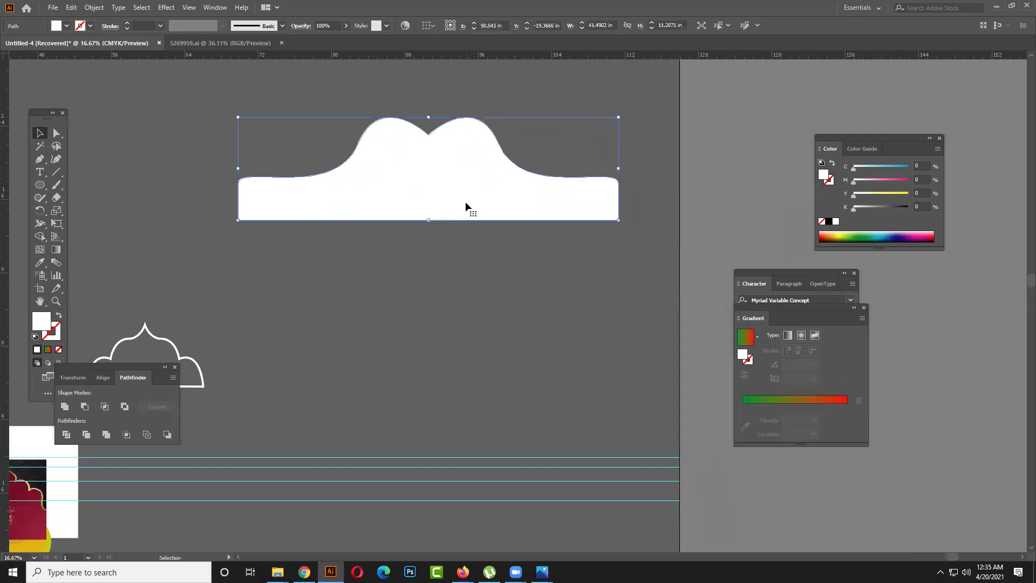
{"action": "key", "text": "Delete"}
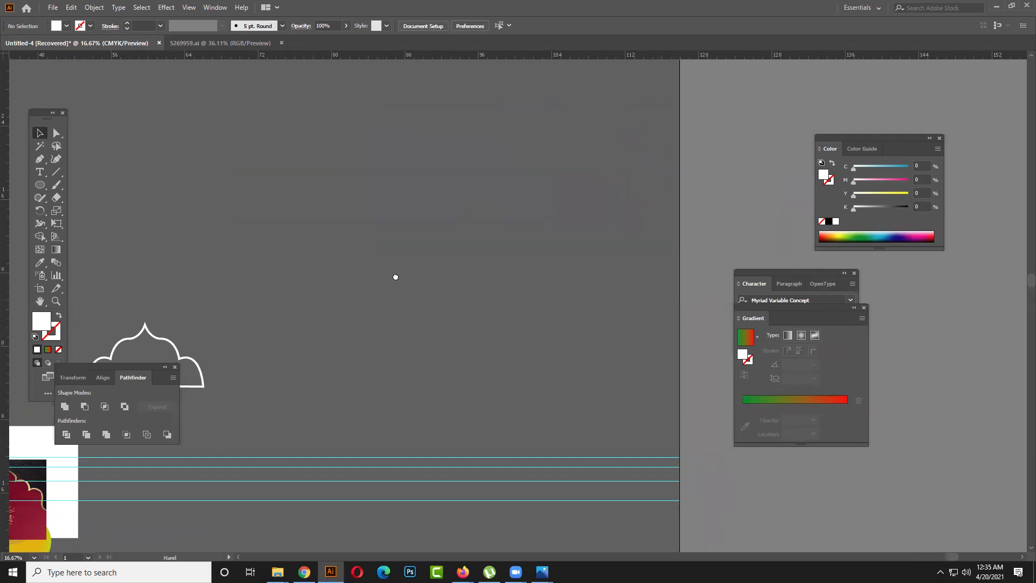
- Move the white-outlined arch into the empty canvas area where the wave shape was, and deselect it
{"action": "scroll", "coordinate": [393, 275], "scroll_direction": "left", "scroll_amount": 5}
{"action": "scroll", "coordinate": [393, 275], "scroll_direction": "down", "scroll_amount": 4}
{"action": "left_click_drag", "start_coordinate": [321, 296], "coordinate": [510, 156]}
{"action": "left_click_drag", "start_coordinate": [559, 209], "coordinate": [539, 227]}
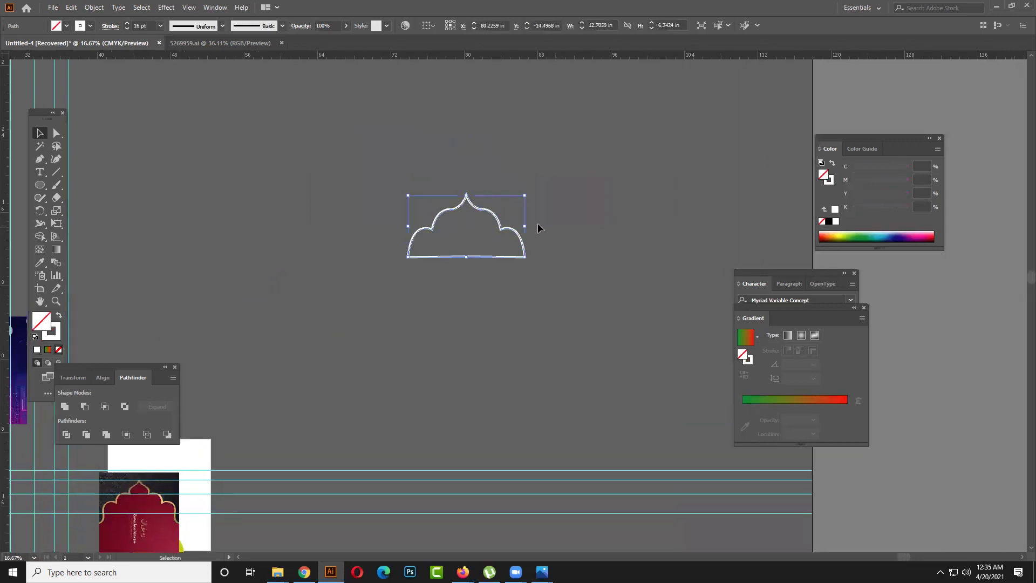
{"action": "key", "text": "ctrl+equal"}
{"action": "key", "text": "ctrl+equal"}
{"action": "key", "text": "ctrl+equal"}
{"action": "left_click", "coordinate": [430, 144]}
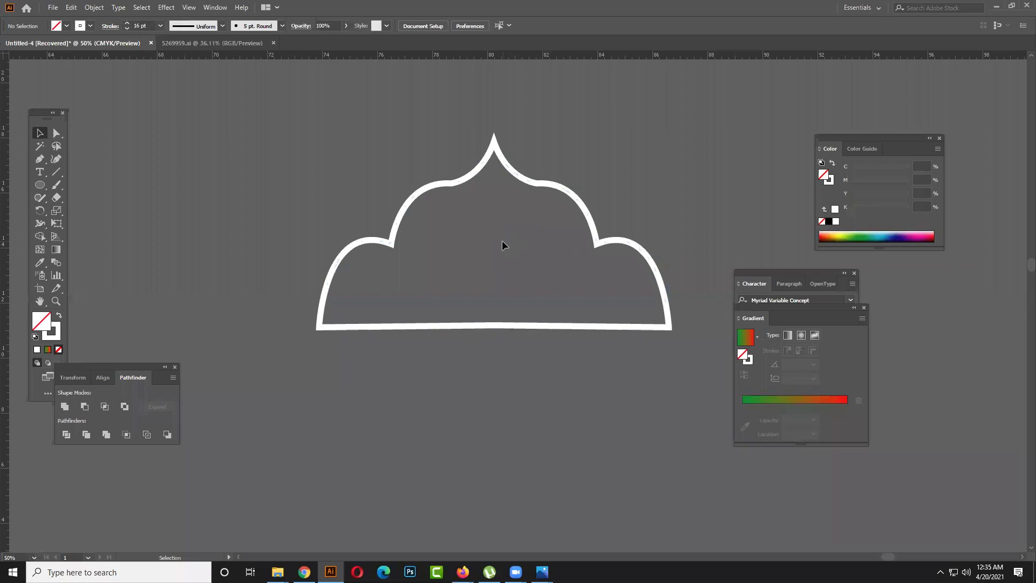
- Move the Ramadan Kareem reference image off the white square and place it beside the white-outlined arch for comparison
{"action": "key", "text": "ctrl+minus"}
{"action": "key", "text": "ctrl+minus"}
{"action": "key", "text": "ctrl+minus"}
{"action": "scroll", "coordinate": [539, 162], "scroll_direction": "down", "scroll_amount": 5}
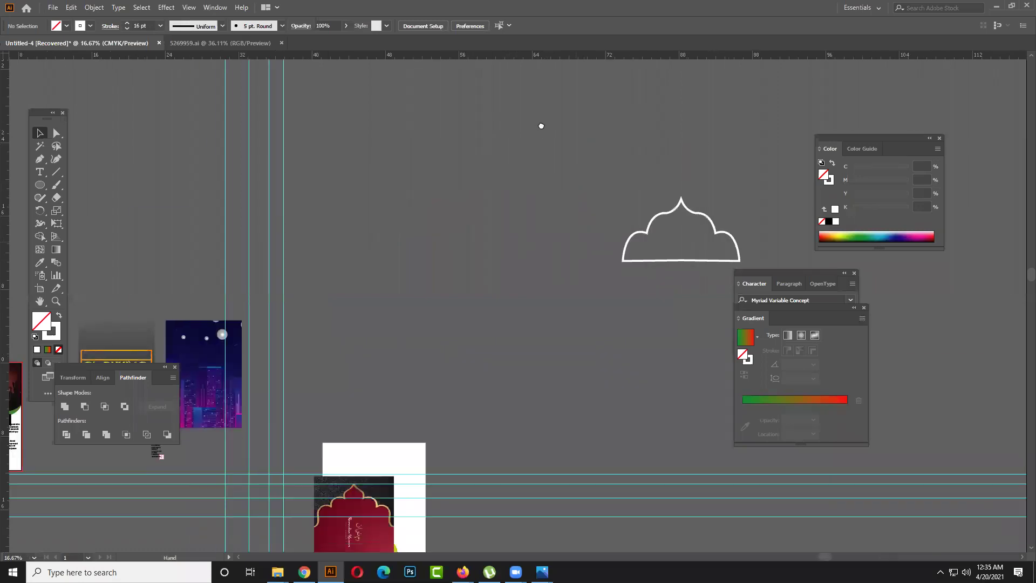
{"action": "key", "text": "ctrl+minus"}
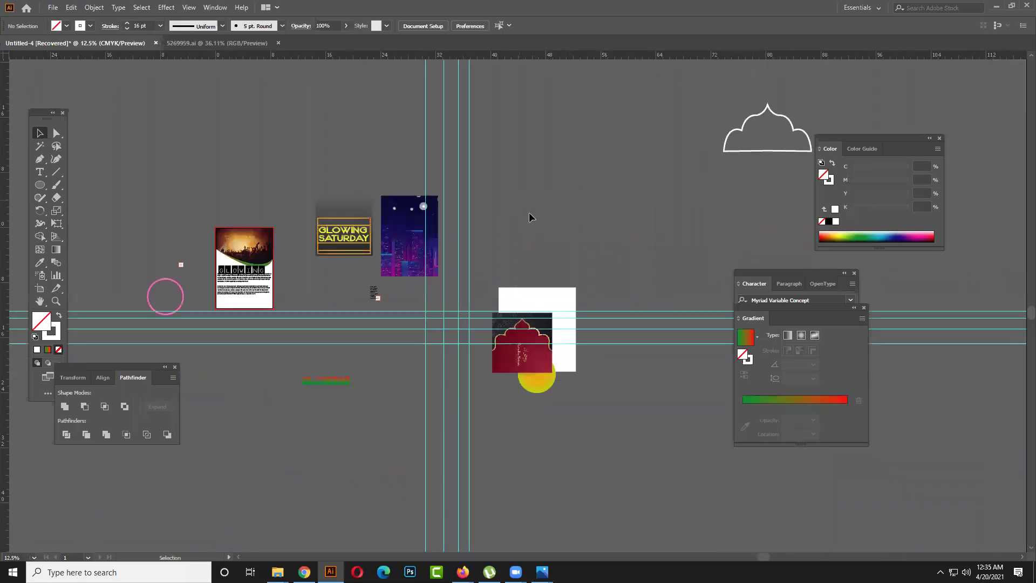
{"action": "left_click_drag", "start_coordinate": [546, 363], "coordinate": [672, 143]}
{"action": "scroll", "coordinate": [672, 143], "scroll_direction": "up", "scroll_amount": 1}
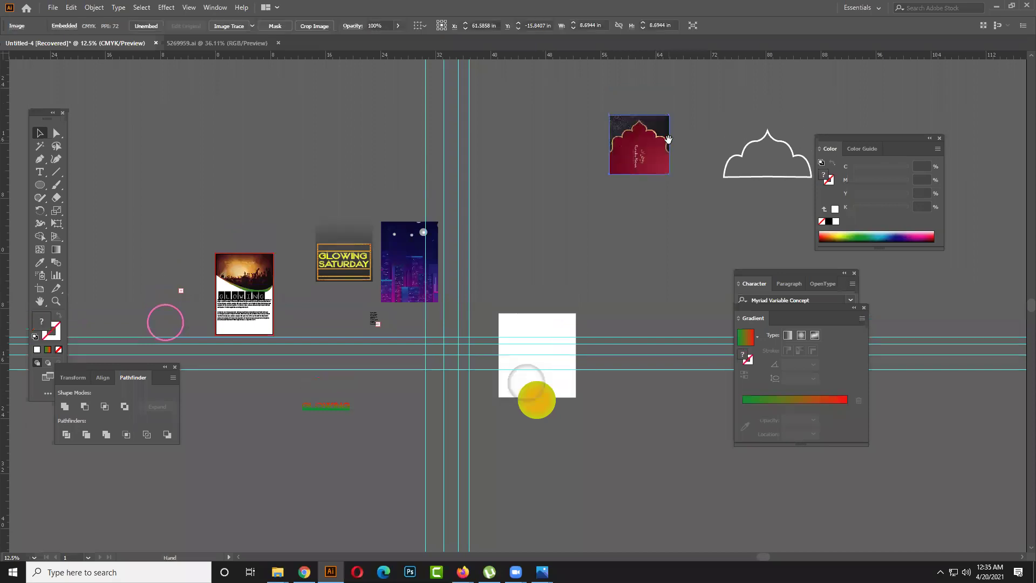
{"action": "key", "text": "ctrl+plus"}
{"action": "key", "text": "ctrl+plus"}
{"action": "key", "text": "ctrl+plus"}
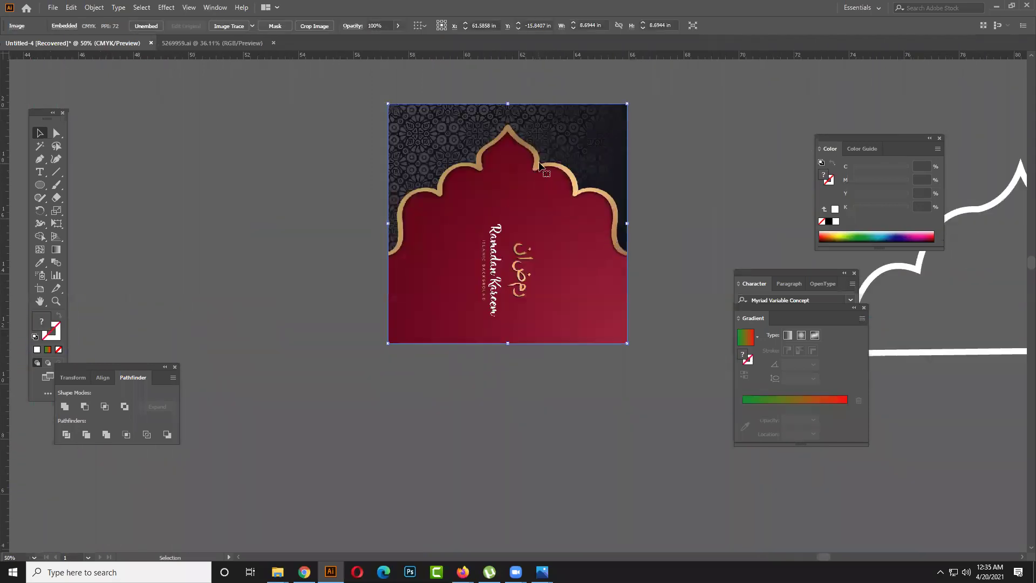
{"action": "scroll", "coordinate": [517, 240], "scroll_direction": "up", "scroll_amount": 2}
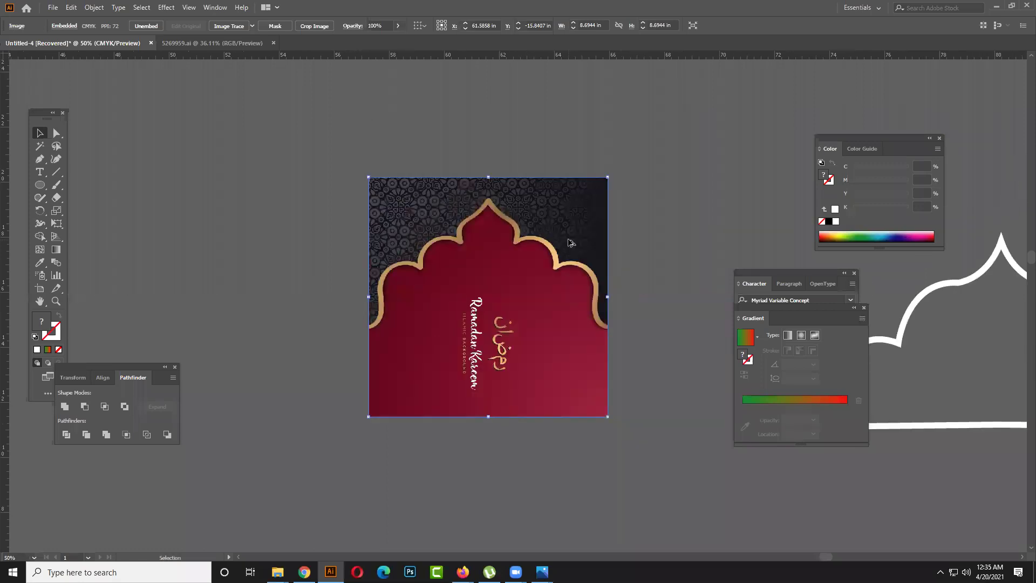
{"action": "key", "text": "ctrl+minus"}
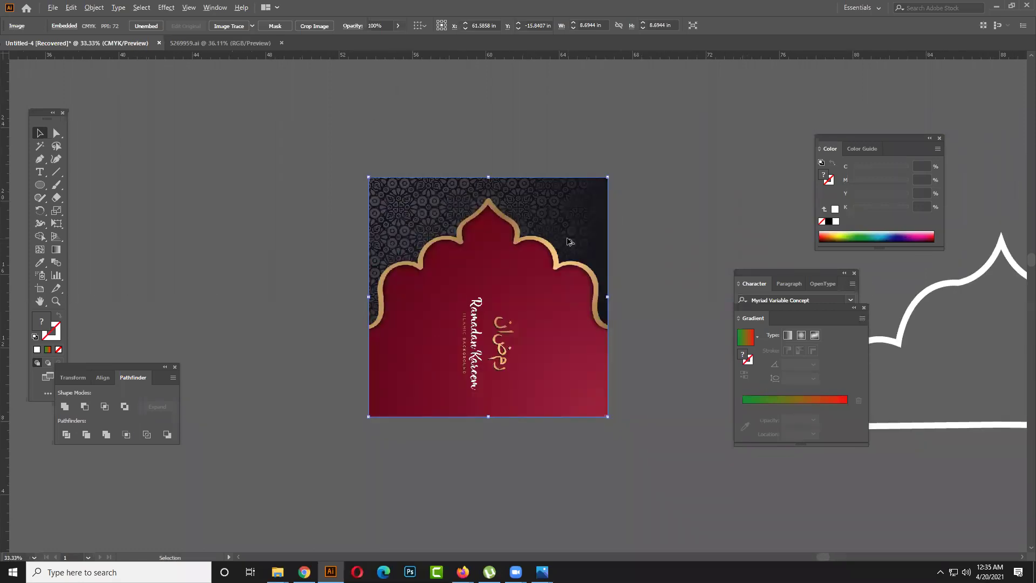
{"action": "left_click_drag", "start_coordinate": [564, 238], "coordinate": [414, 193]}
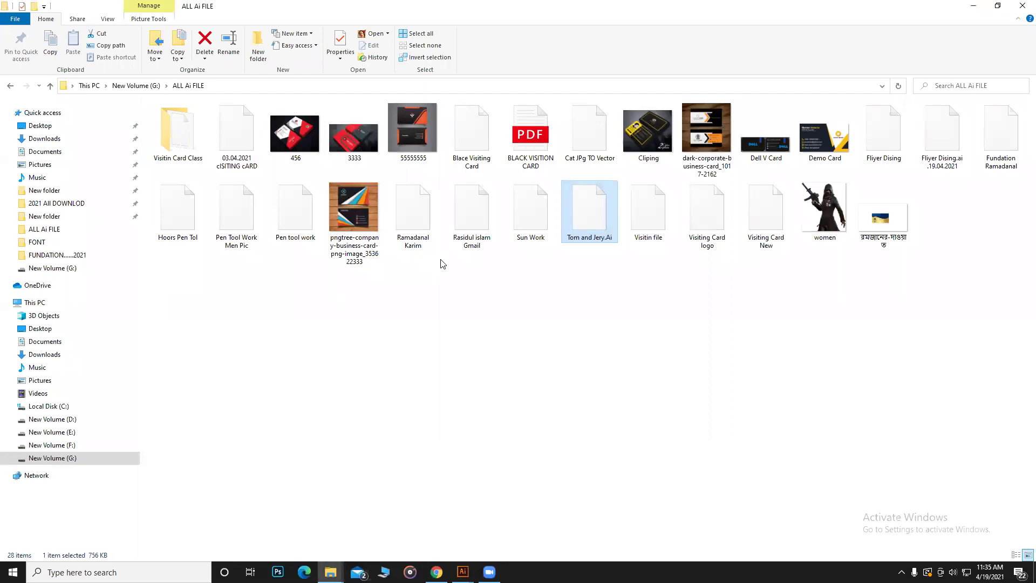
- In File Explorer, bring up the chooser of other apps for opening Tom and Jery.Ai in the ALL Ai FILE folder
{"action": "left_click", "coordinate": [606, 267]}
{"action": "left_click", "coordinate": [599, 229]}
{"action": "right_click", "coordinate": [602, 217]}
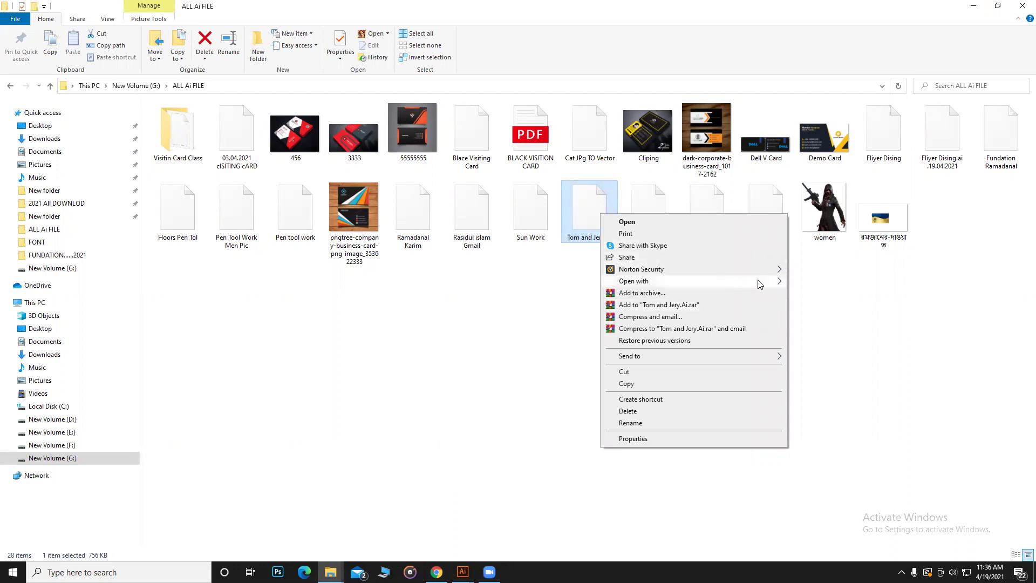
{"action": "mouse_move", "coordinate": [775, 282]}
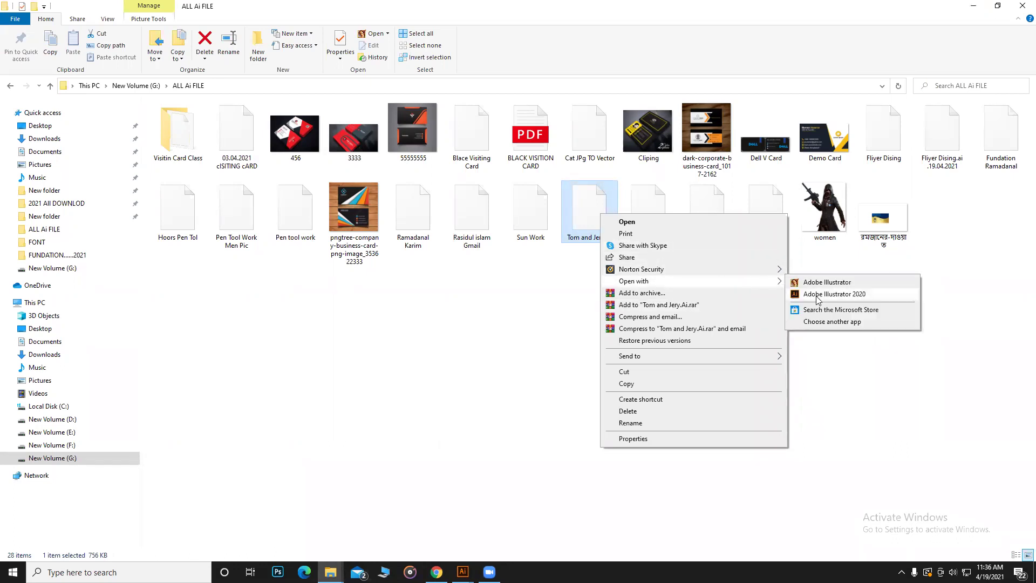
{"action": "left_click", "coordinate": [829, 322]}
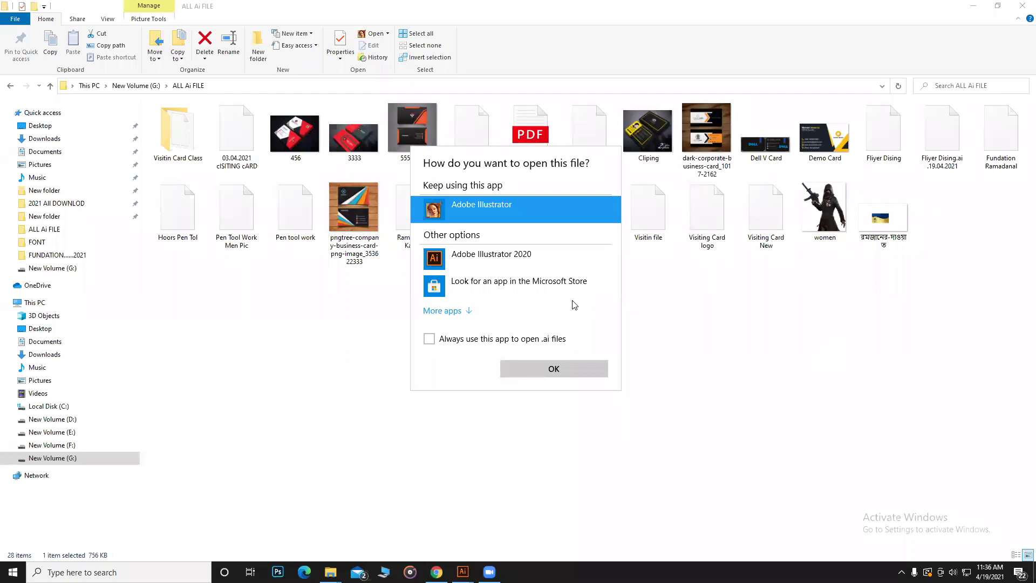
- Open the file with Adobe Illustrator 2020 as the always-used app for .ai files, and return to the ALL Ai FILE folder
{"action": "left_click", "coordinate": [463, 318]}
{"action": "scroll", "coordinate": [512, 305], "scroll_direction": "down", "scroll_amount": 2}
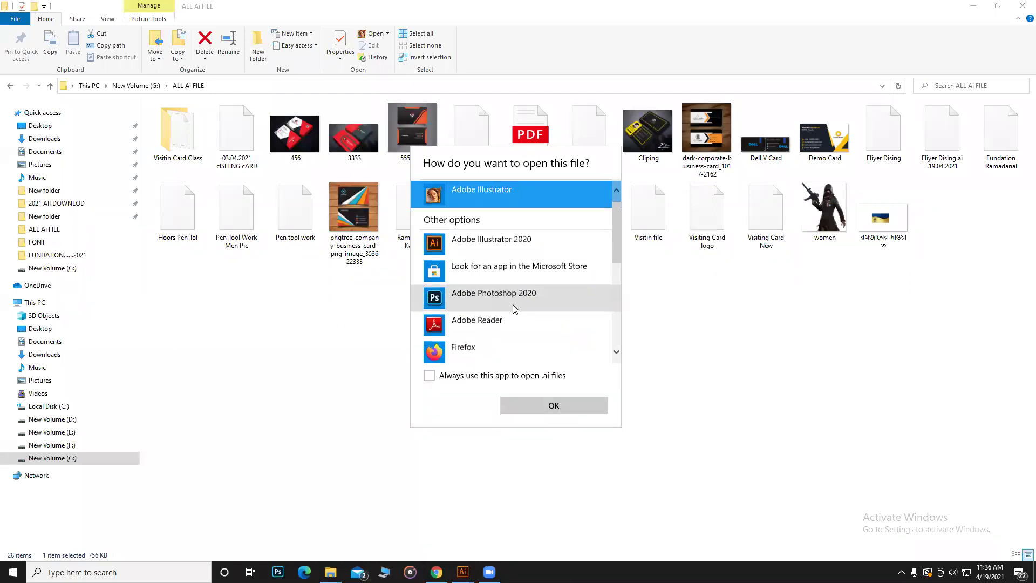
{"action": "scroll", "coordinate": [512, 291], "scroll_direction": "up", "scroll_amount": 1}
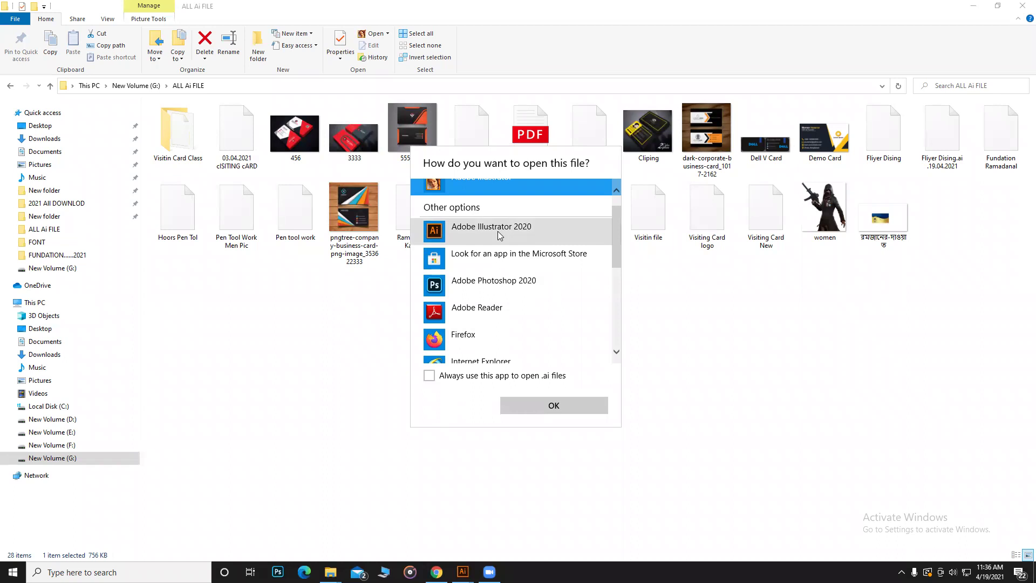
{"action": "left_click", "coordinate": [499, 236]}
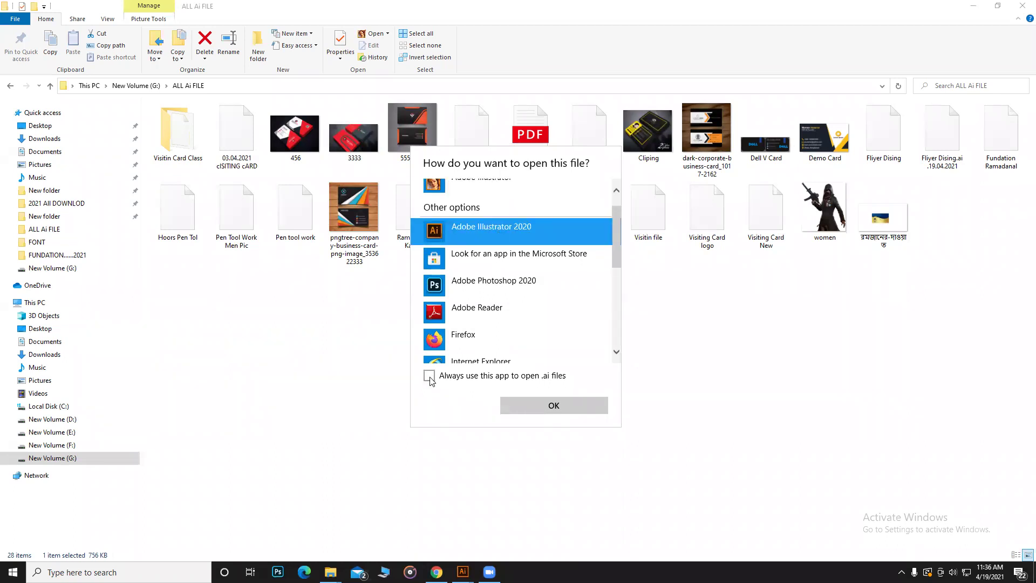
{"action": "left_click", "coordinate": [531, 408]}
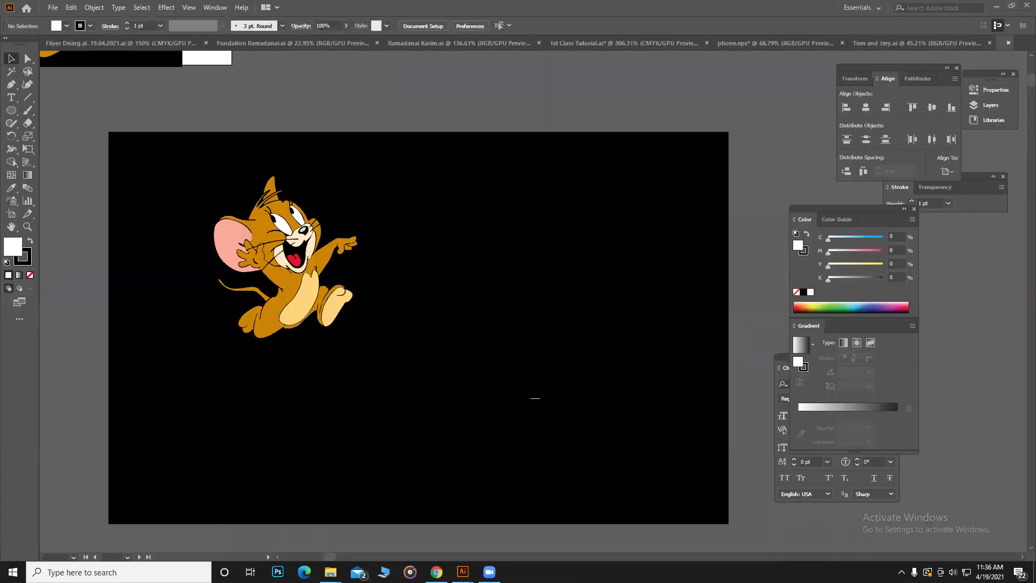
{"action": "mouse_move", "coordinate": [330, 572]}
{"action": "left_click", "coordinate": [342, 515]}
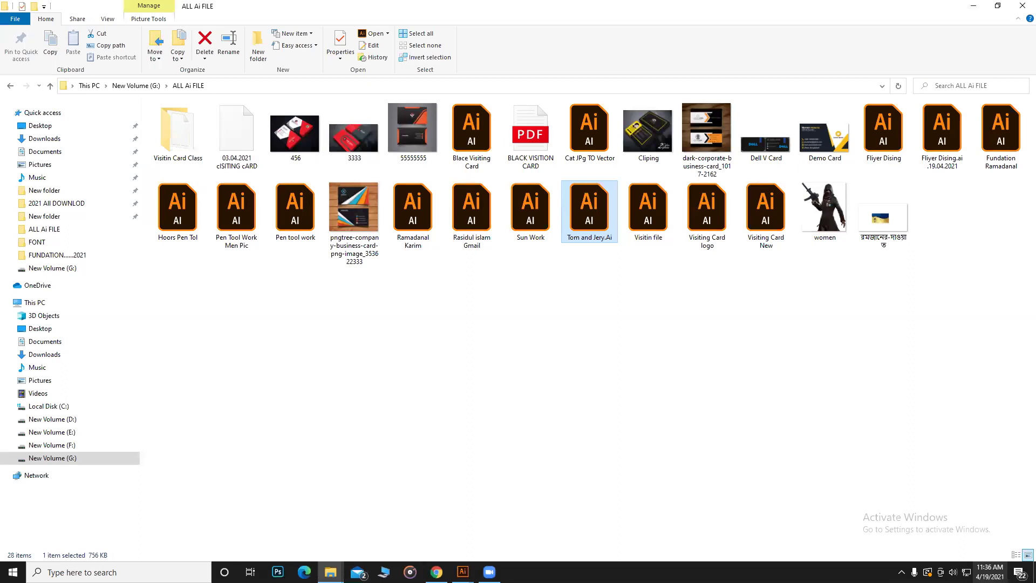
{"action": "left_click", "coordinate": [990, 571]}
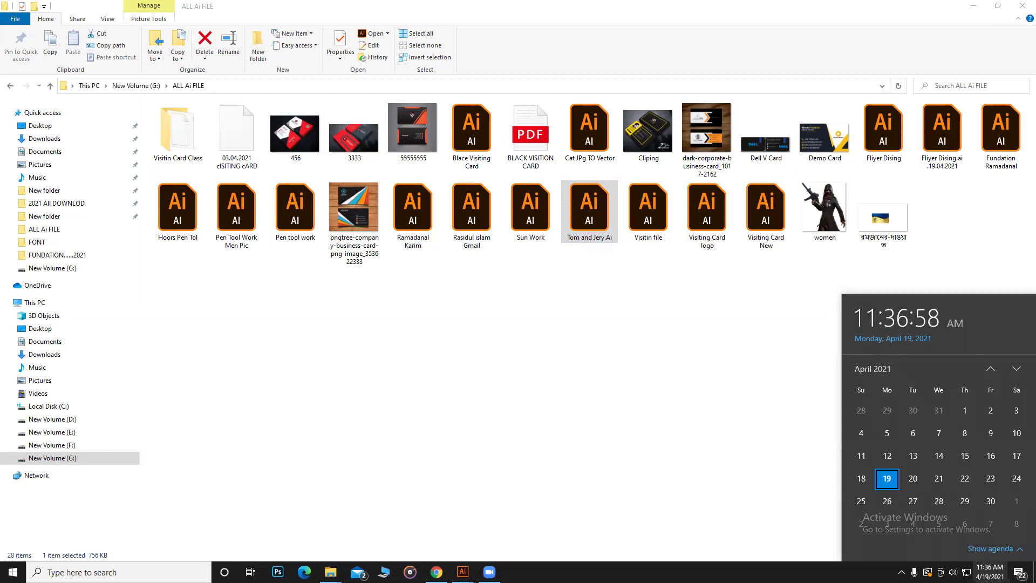
{"action": "right_click", "coordinate": [986, 566]}
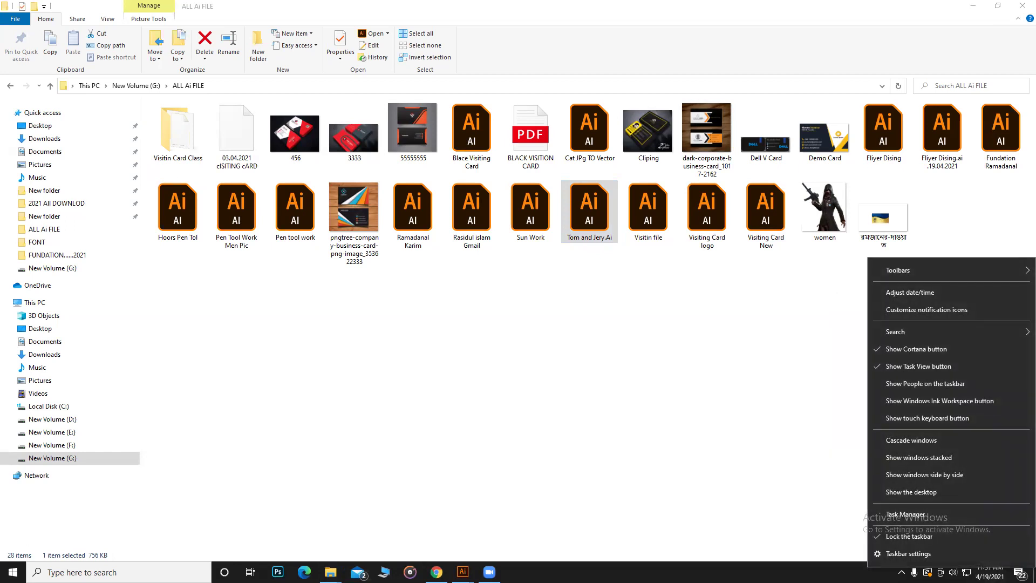
{"action": "left_click", "coordinate": [990, 571]}
{"action": "left_click", "coordinate": [990, 571]}
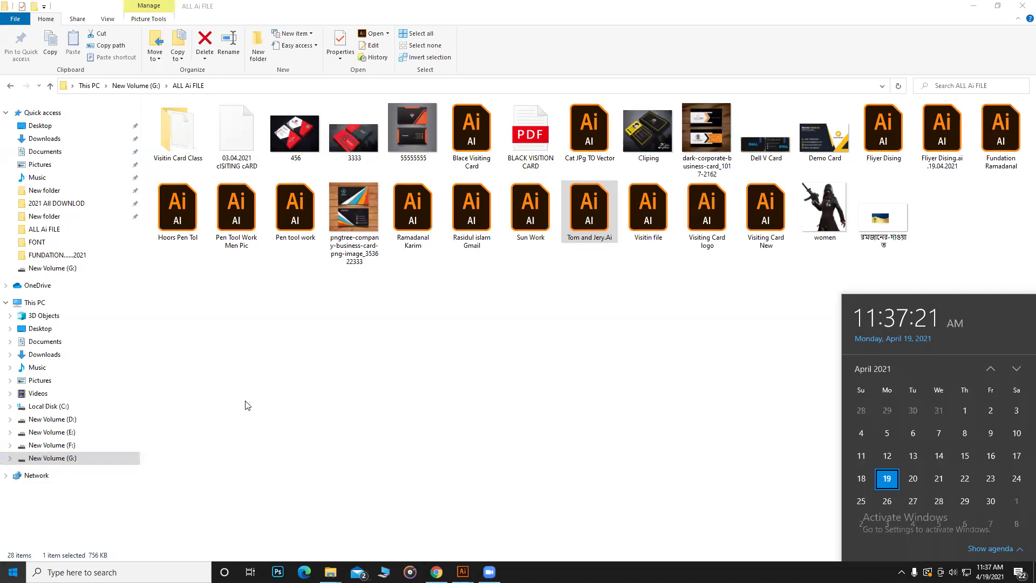
{"action": "left_click", "coordinate": [317, 315]}
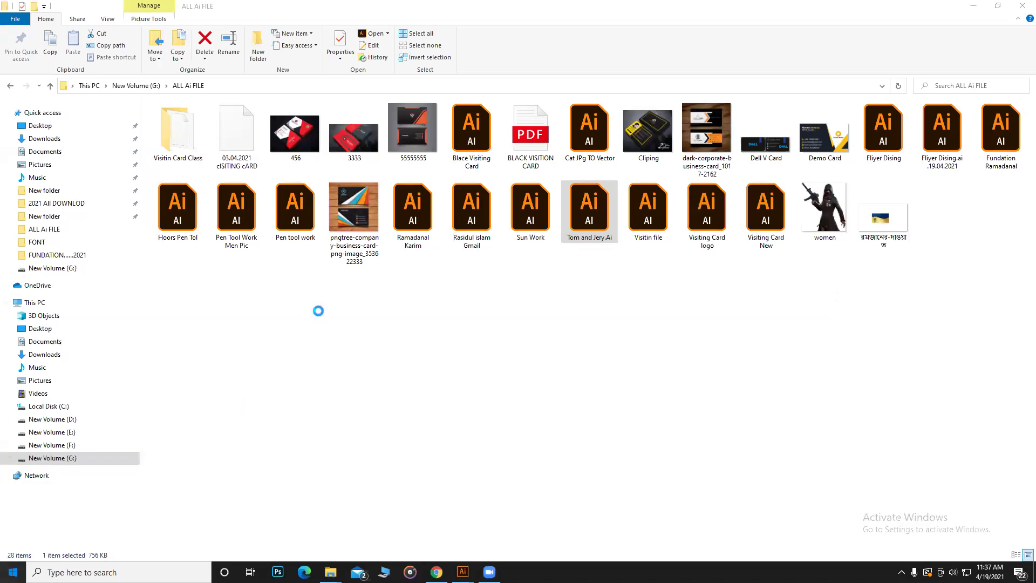
- Open Control Panel's Clock and Region section and bring up the time zone settings of Date and Time
{"action": "key", "text": "super"}
{"action": "type", "text": "c"}
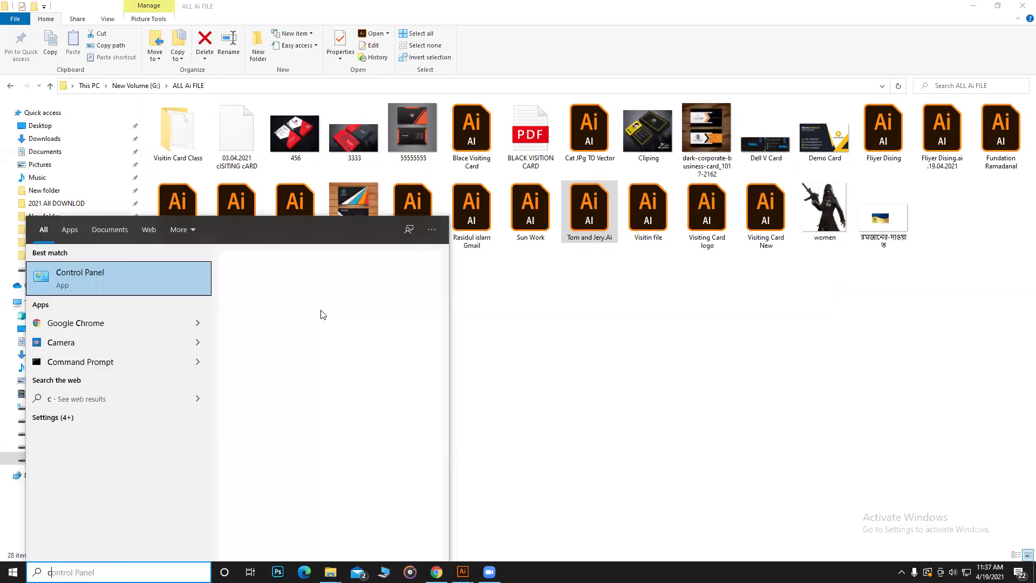
{"action": "key", "text": "Return"}
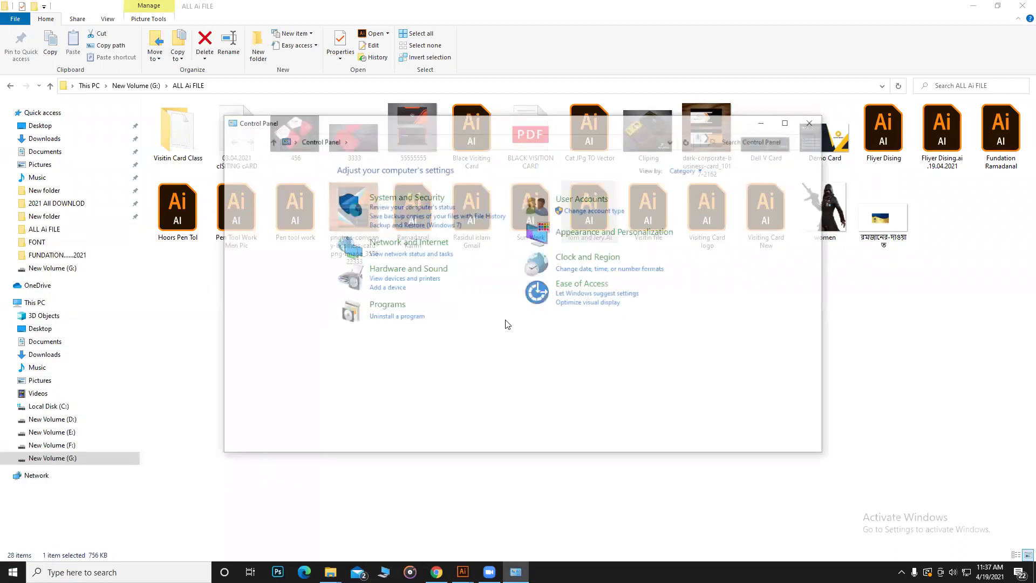
{"action": "left_click", "coordinate": [576, 260]}
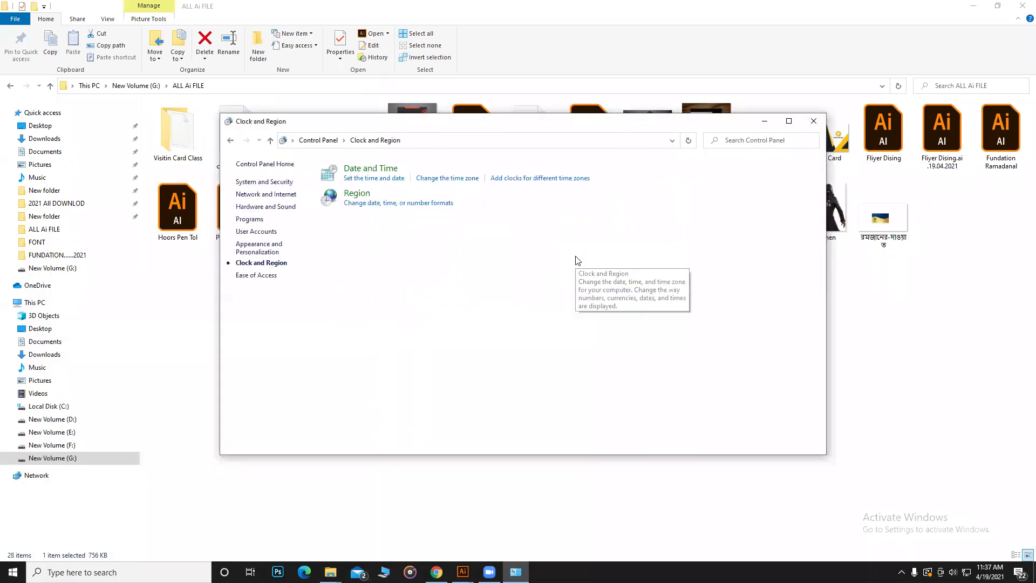
{"action": "left_click", "coordinate": [388, 171]}
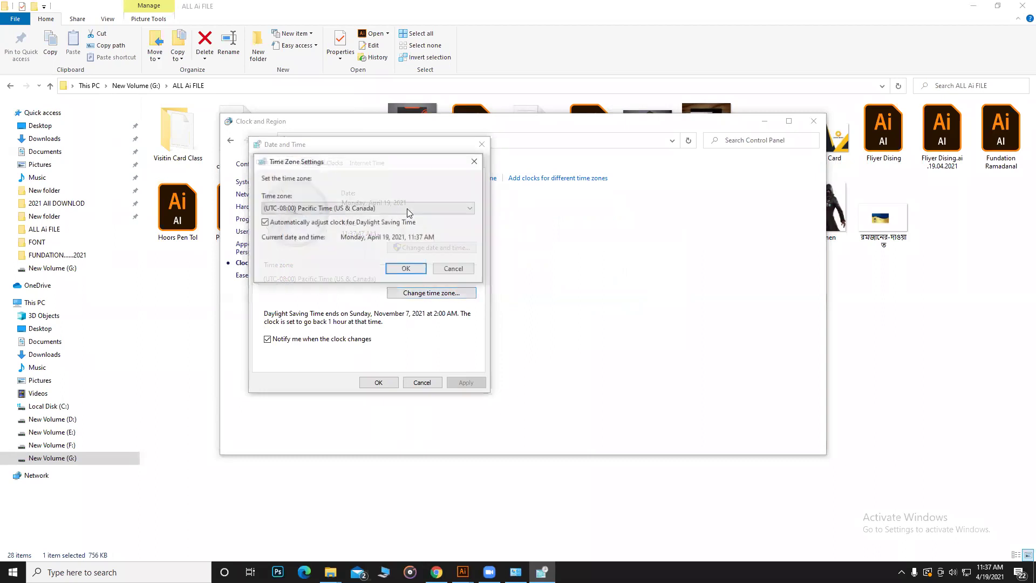
- Set the computer's time zone to (UTC+06:00) Dhaka and accept the Date and Time settings
{"action": "left_click", "coordinate": [407, 209]}
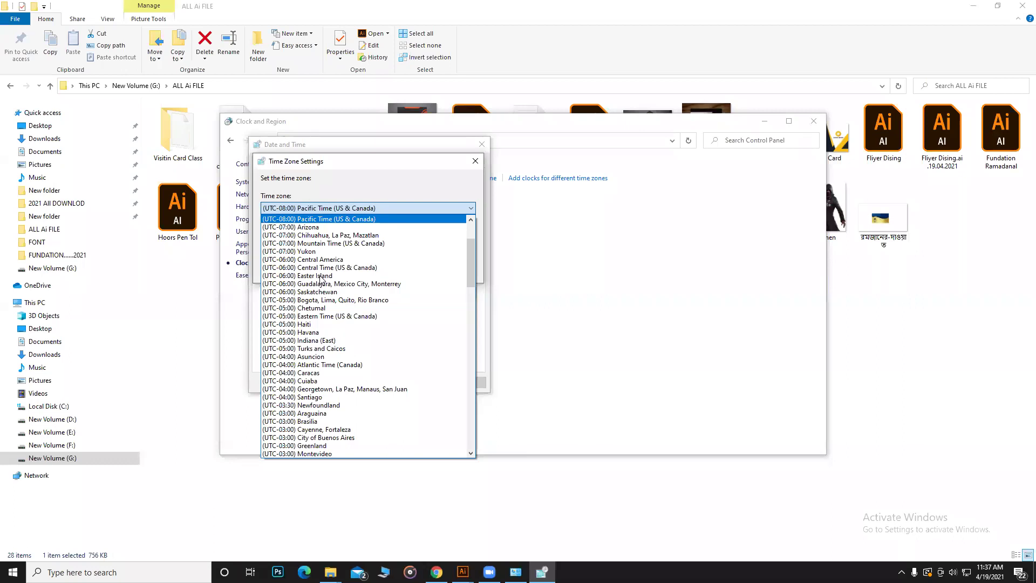
{"action": "scroll", "coordinate": [320, 281], "scroll_direction": "down", "scroll_amount": 3}
{"action": "scroll", "coordinate": [321, 280], "scroll_direction": "down", "scroll_amount": 3}
{"action": "scroll", "coordinate": [320, 280], "scroll_direction": "down", "scroll_amount": 13}
{"action": "scroll", "coordinate": [312, 382], "scroll_direction": "down", "scroll_amount": 3}
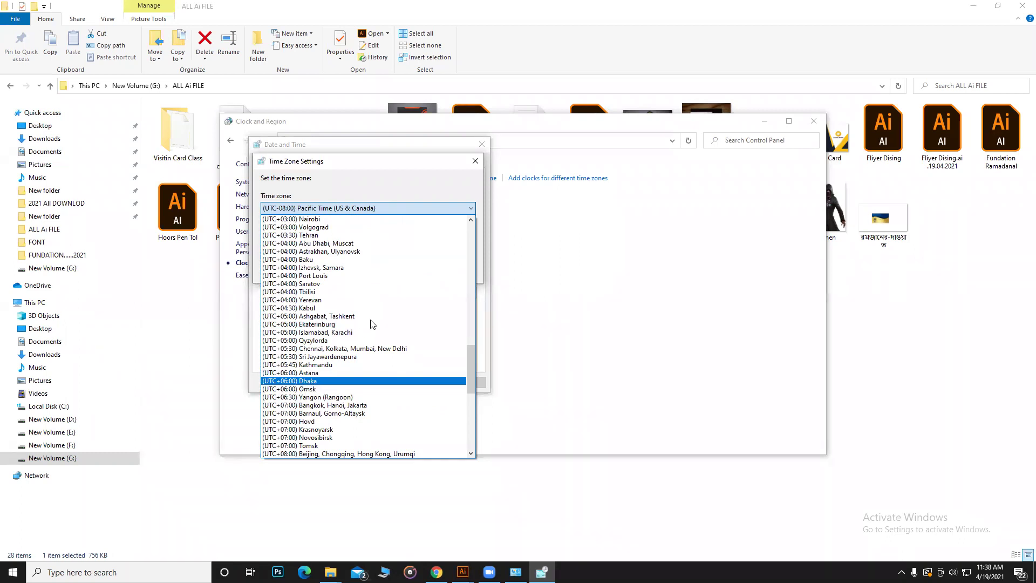
{"action": "key", "text": "Return"}
{"action": "left_click", "coordinate": [403, 269]}
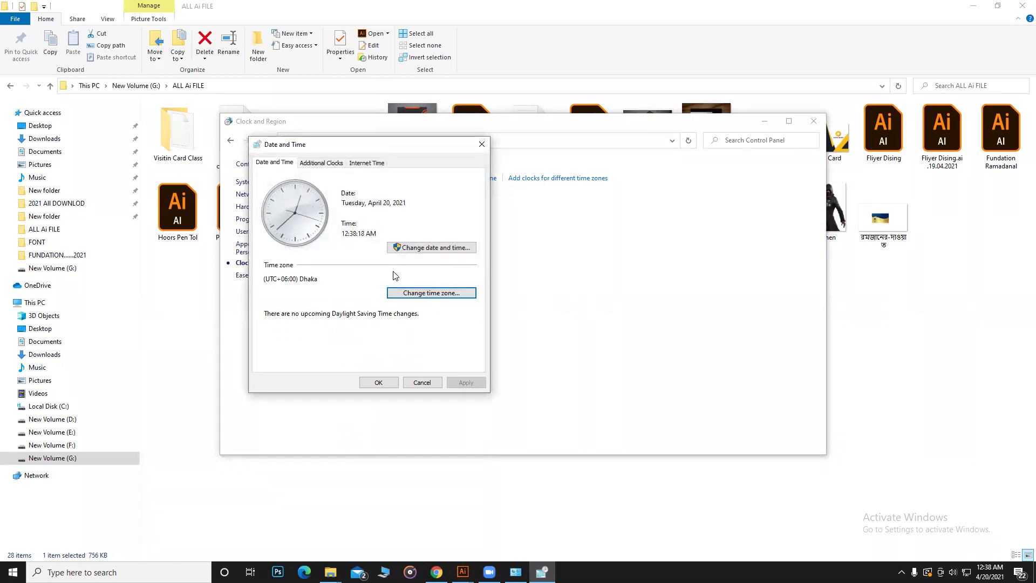
{"action": "left_click", "coordinate": [379, 384]}
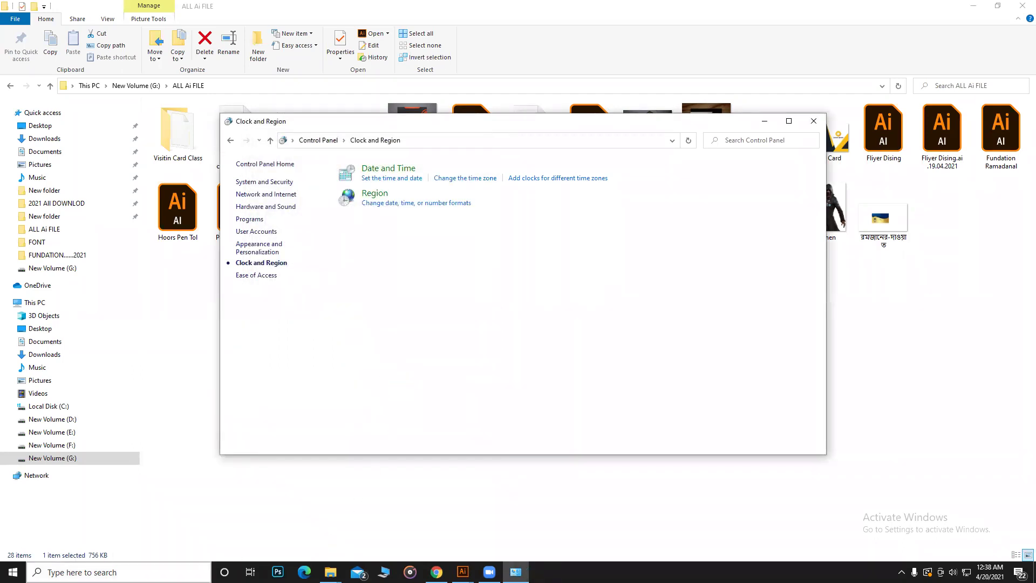
- Search Windows for AnyDesk, launch it, and select this computer's desk address
{"action": "left_click", "coordinate": [58, 567]}
{"action": "left_click", "coordinate": [13, 573]}
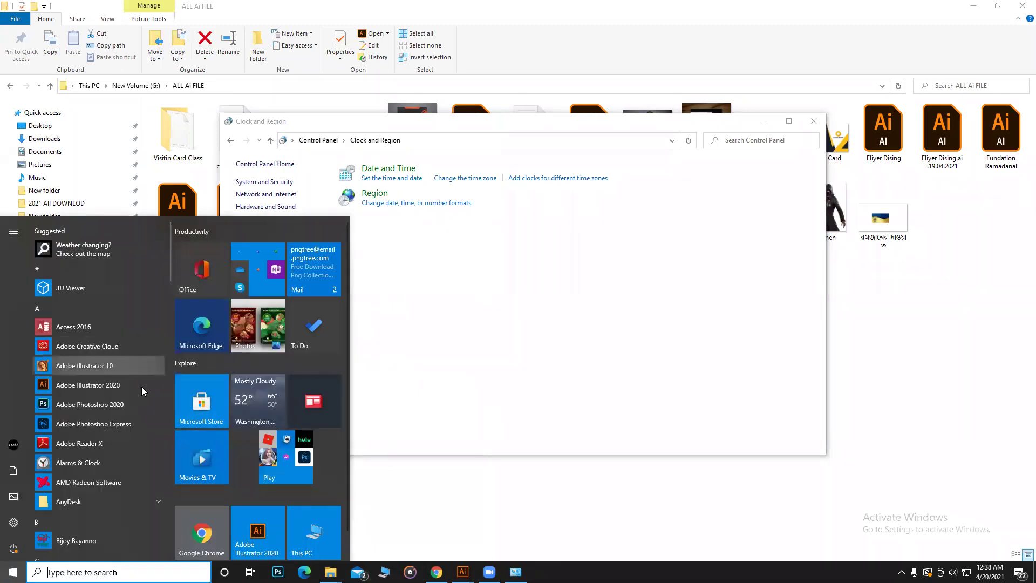
{"action": "type", "text": "ৃ"}
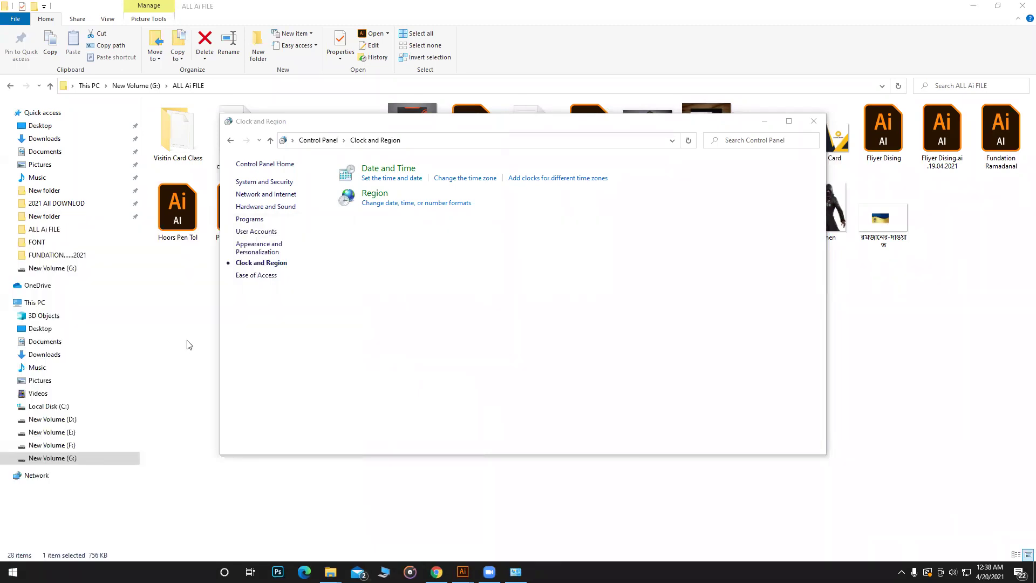
{"action": "key", "text": "BackSpace"}
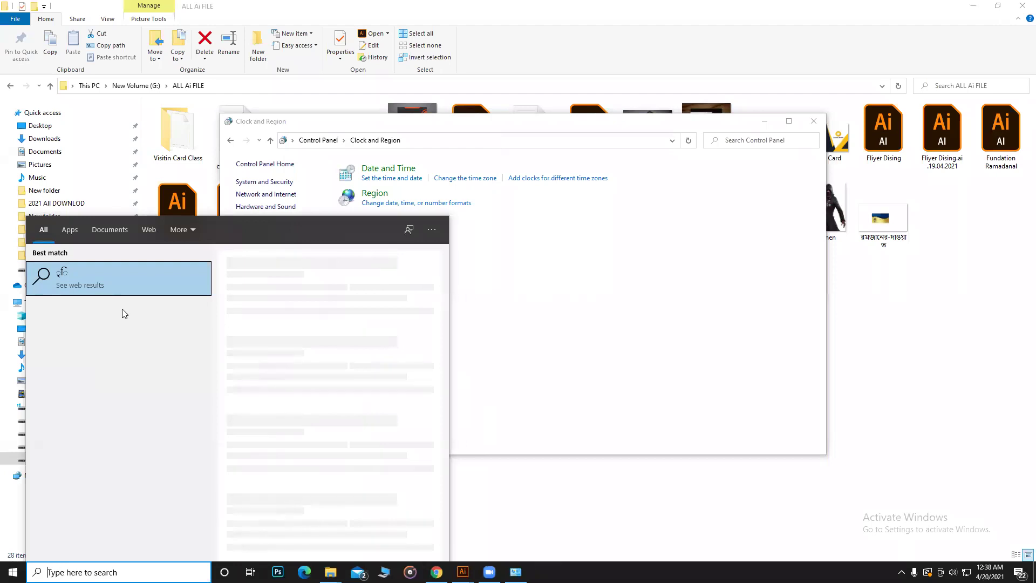
{"action": "type", "text": "anyDesk"}
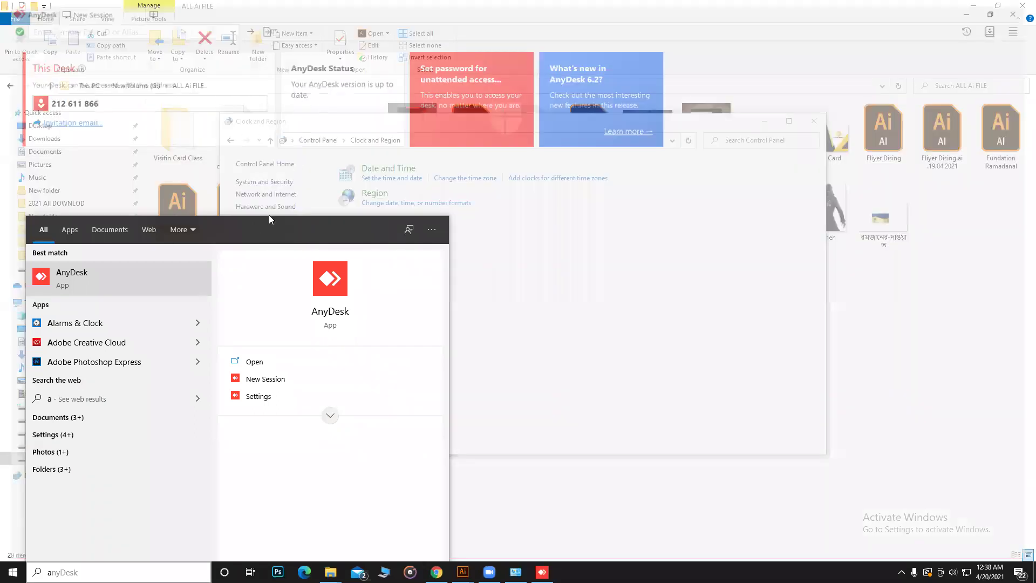
{"action": "left_click", "coordinate": [269, 215]}
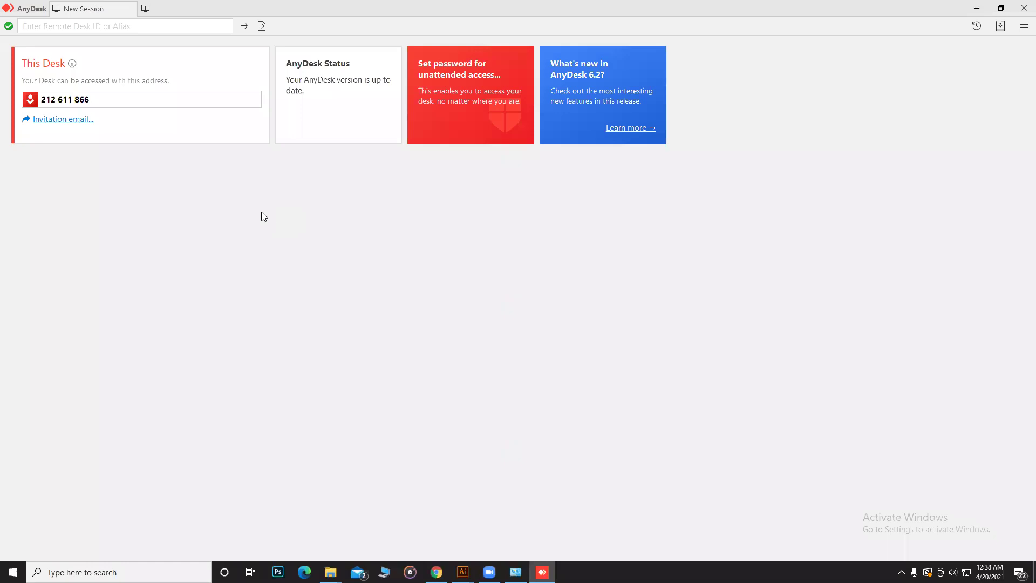
{"action": "double_click", "coordinate": [108, 100]}
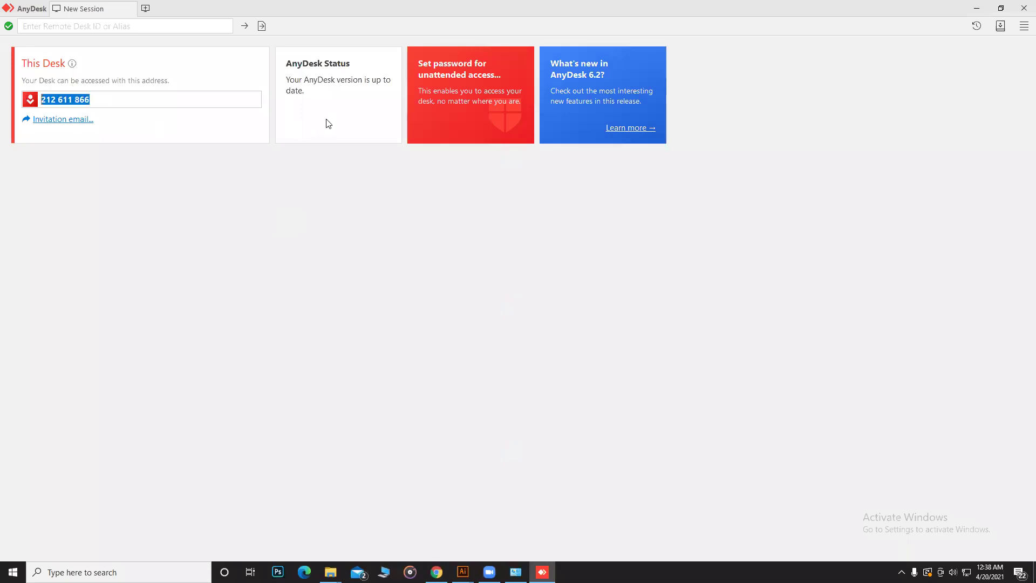